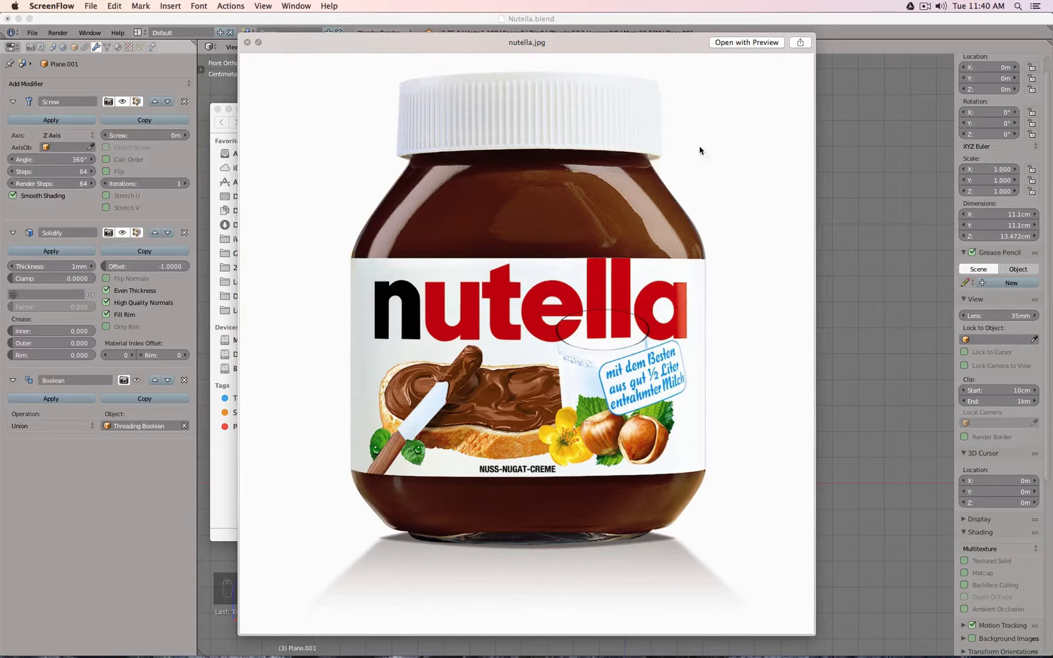
- Return to Blender from the reference photo and examine the jar's guide curves in perspective, front and right views
click(844, 168)
middle_drag(721, 219, 617, 244)
key(z)
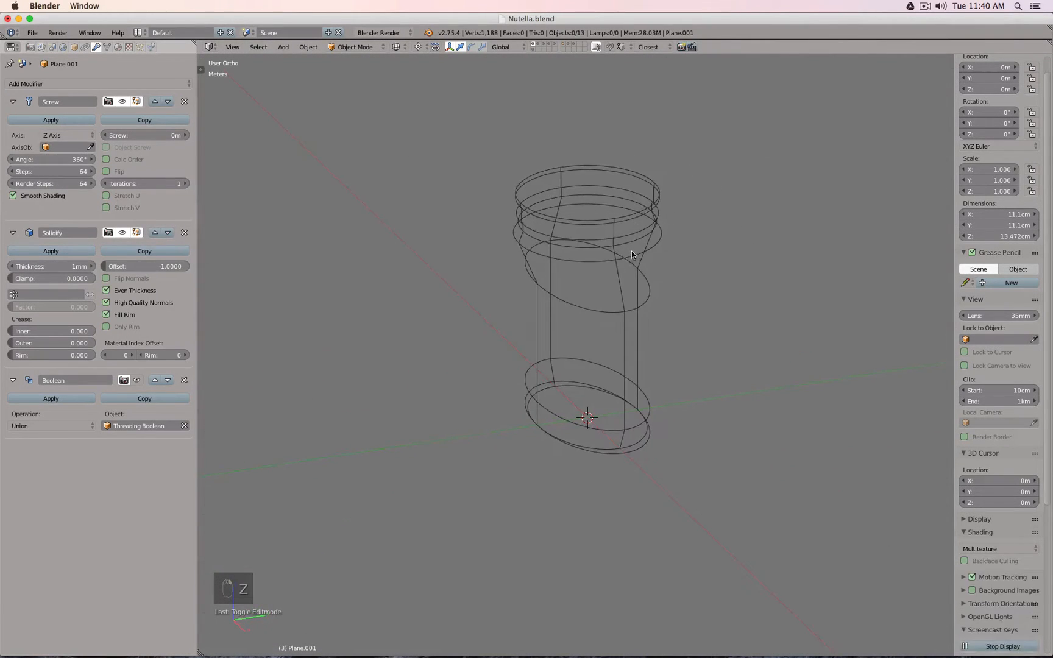
key(a)
key(a)
key(a)
key(a)
key(KP_1)
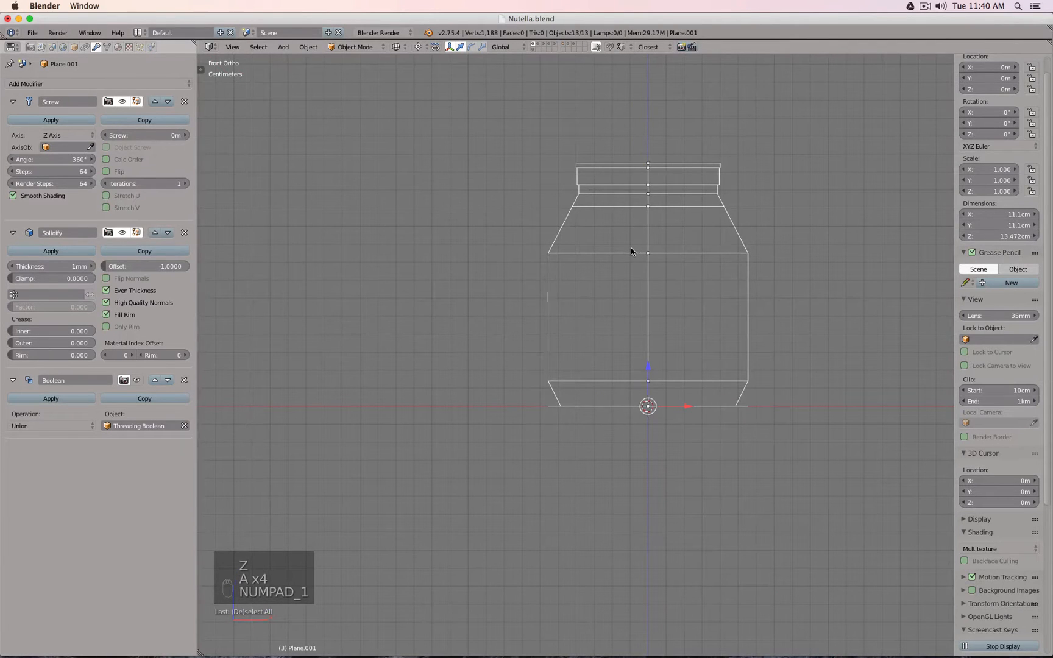
key(KP_3)
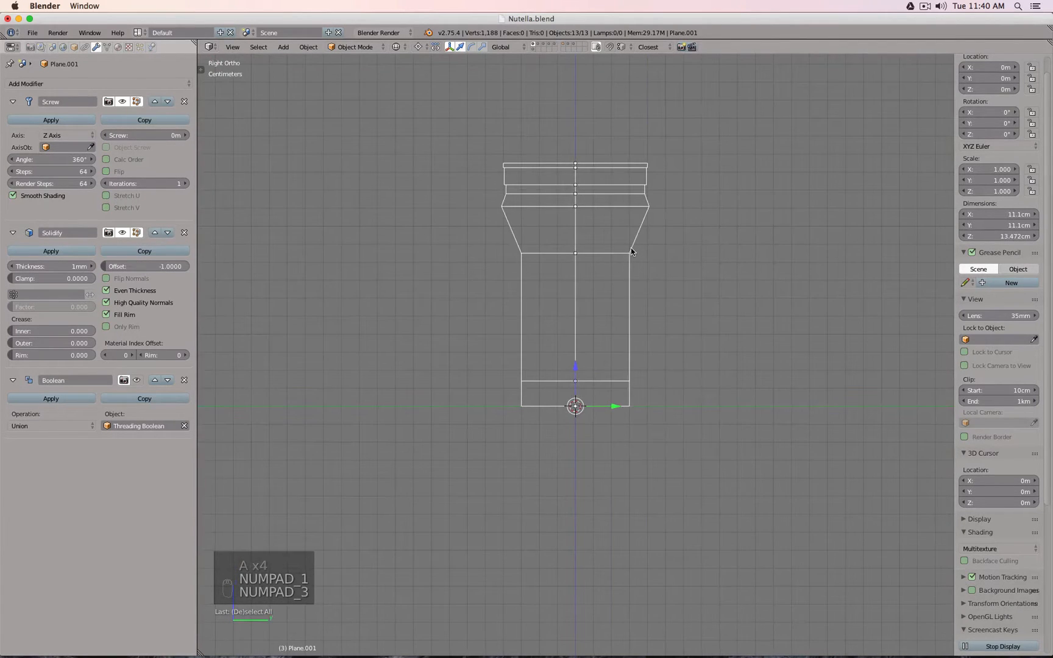
key(KP_1)
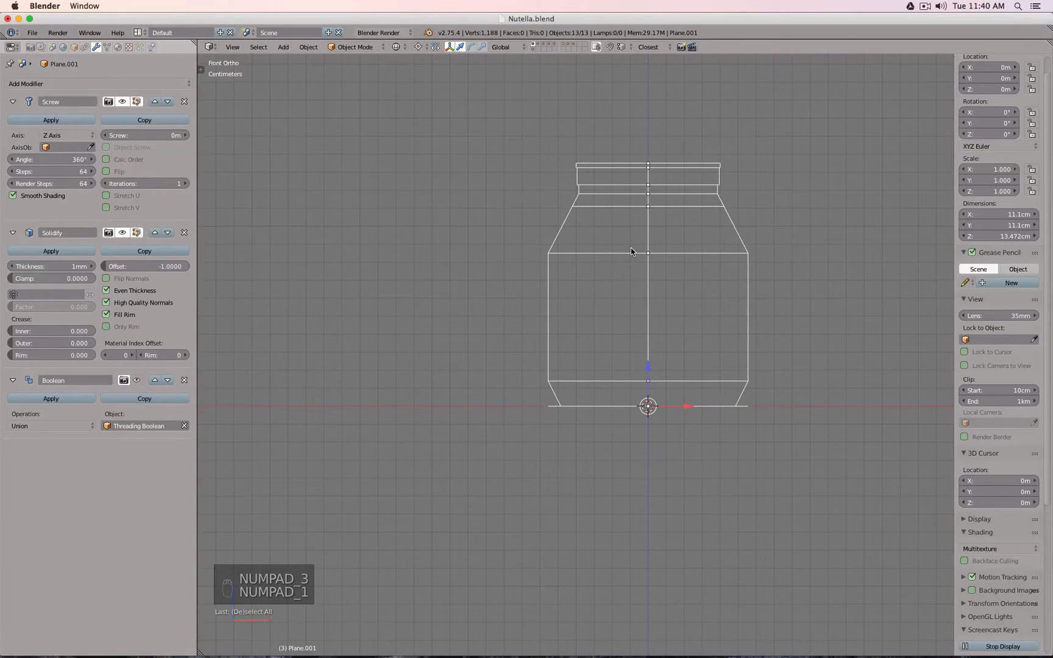
- Select the jar's side profile curve in front view and check it in Edit Mode
right_click(578, 235)
key(Tab)
key(Tab)
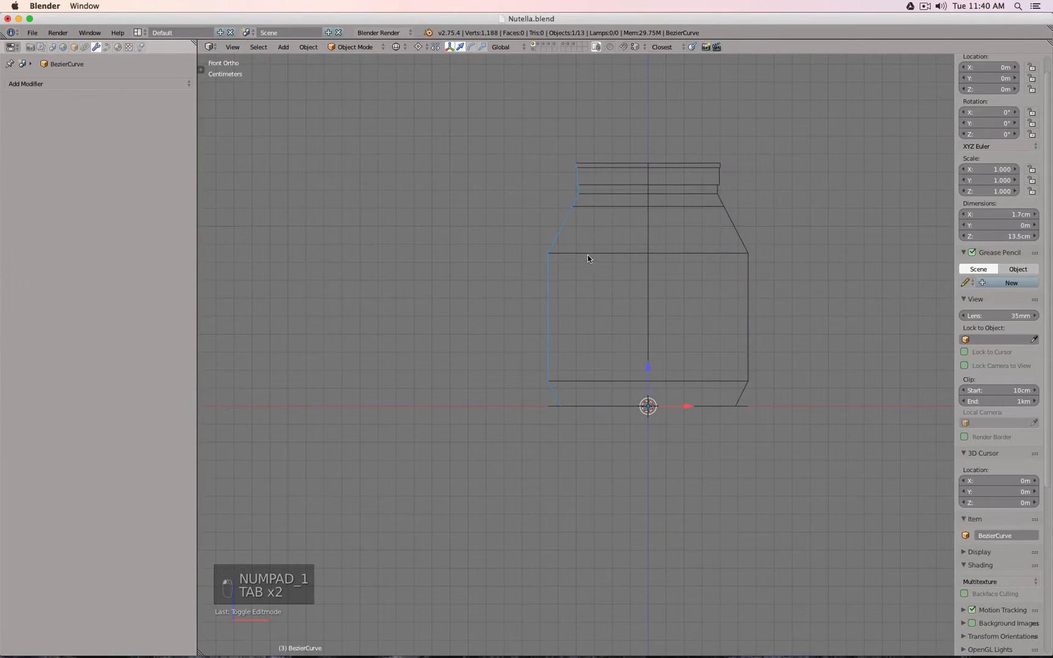
mouse_move(587, 255)
middle_down()
mouse_move(603, 269)
mouse_move(585, 248)
middle_up()
key(KP_1)
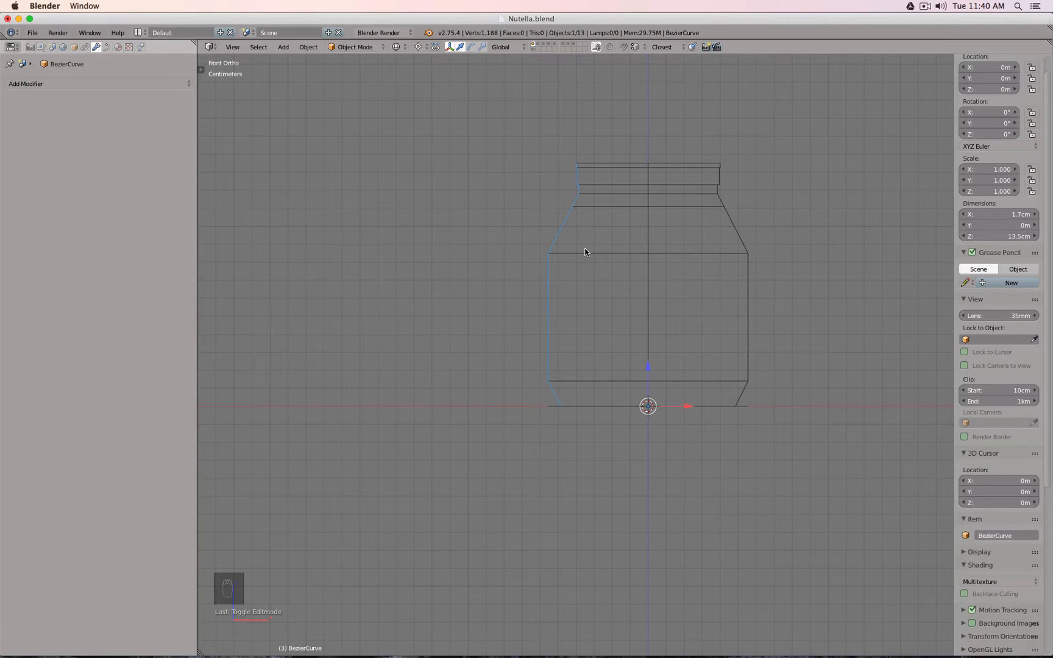
- Show the jar mesh layer alongside the guide curves and compare the solid-shaded jar with the profile curve from neck to base
shift+click(575, 45)
scroll(586, 158, up, 10)
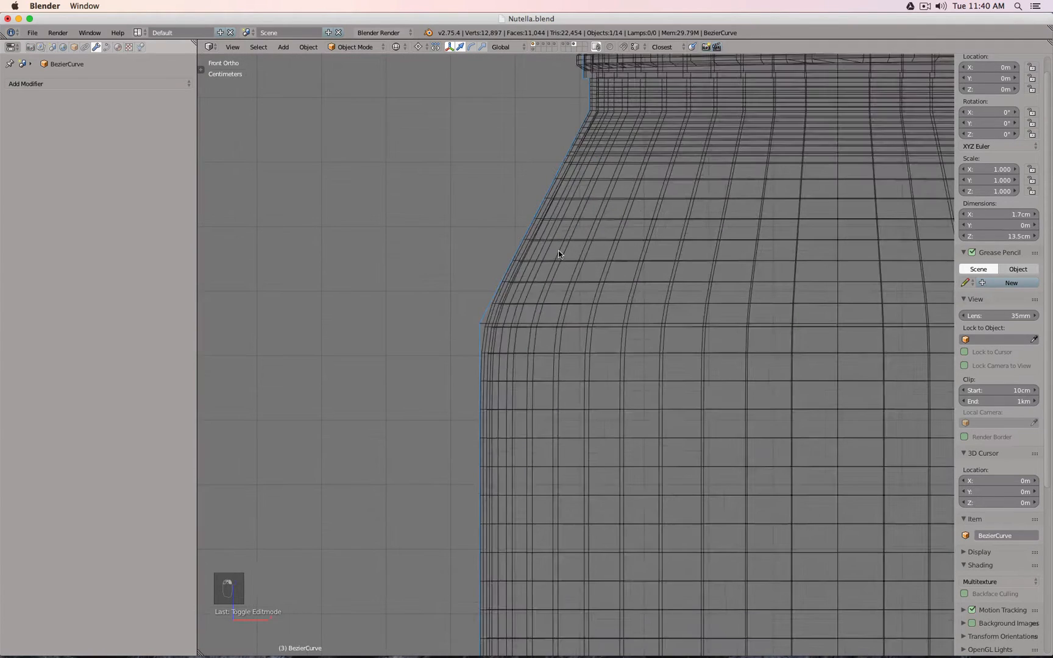
key(z)
scroll(559, 254, down, 5)
scroll(587, 202, up, 8)
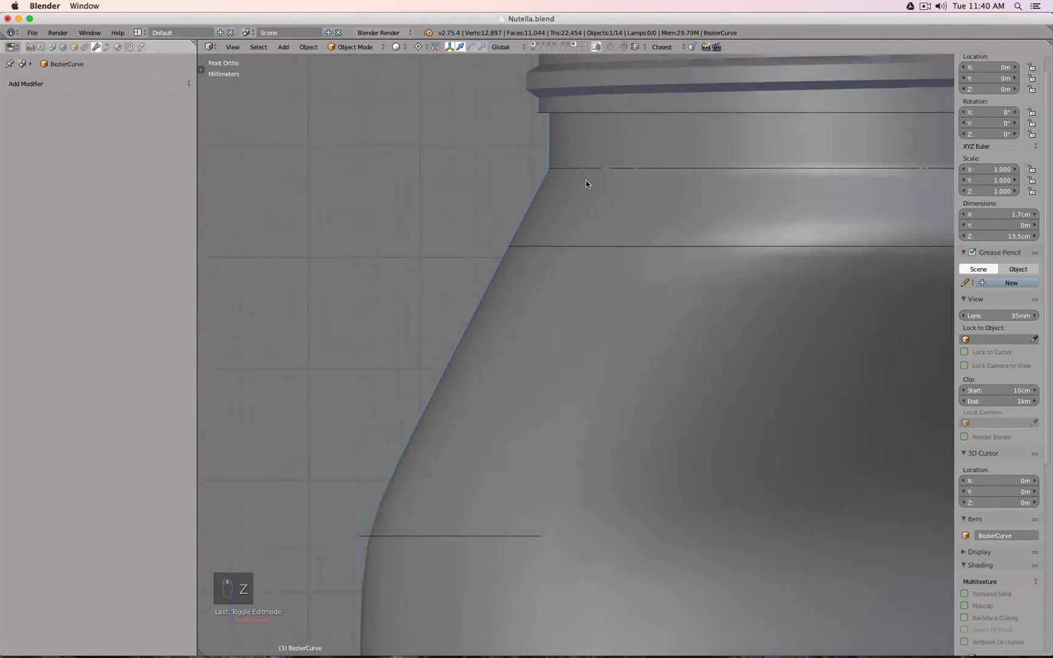
scroll(585, 180, down, 5)
shift+middle_drag(512, 519, 567, 143)
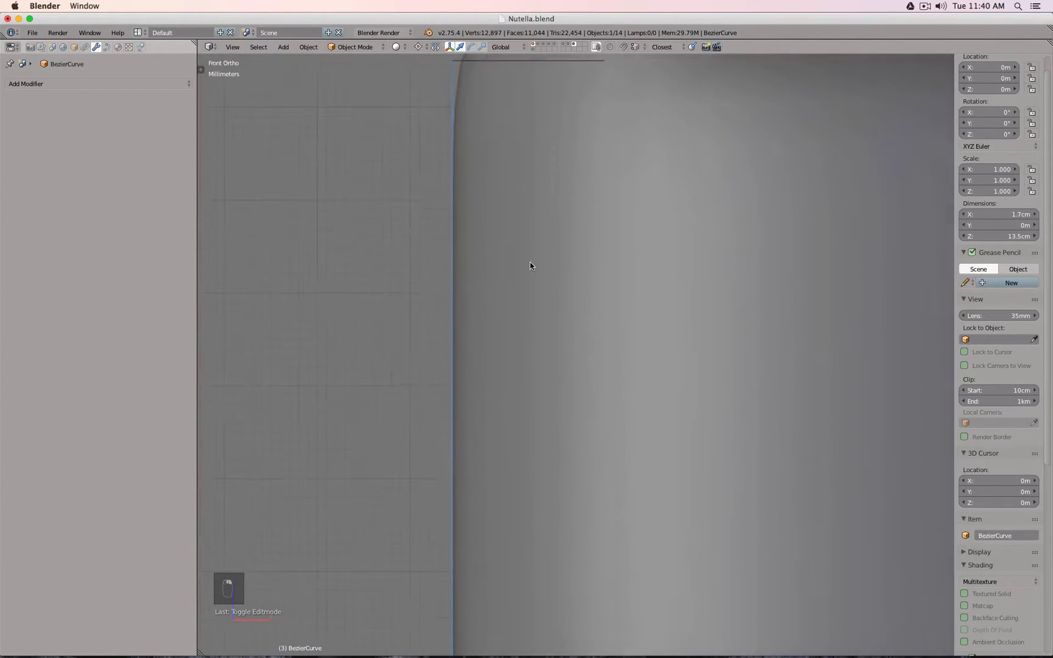
shift+middle_drag(467, 497, 496, 319)
scroll(486, 275, down, 7)
scroll(497, 320, up, 7)
scroll(498, 288, down, 4)
scroll(501, 287, down, 2)
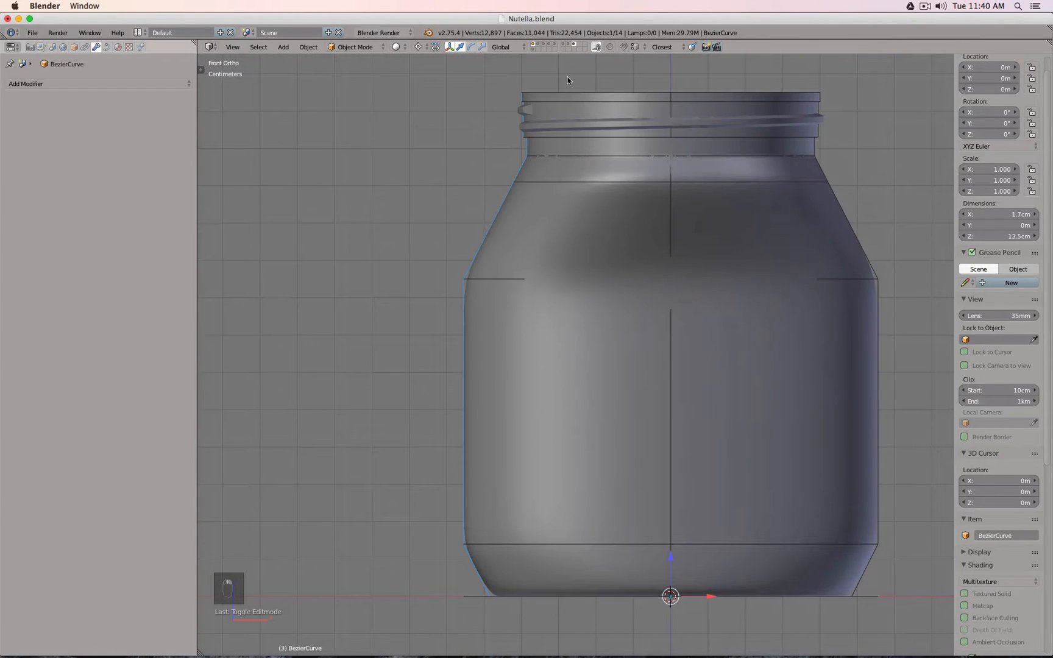
- Show only the jar's guide curve layer and examine the profile curve's control points in Edit Mode
click(537, 47)
key(Tab)
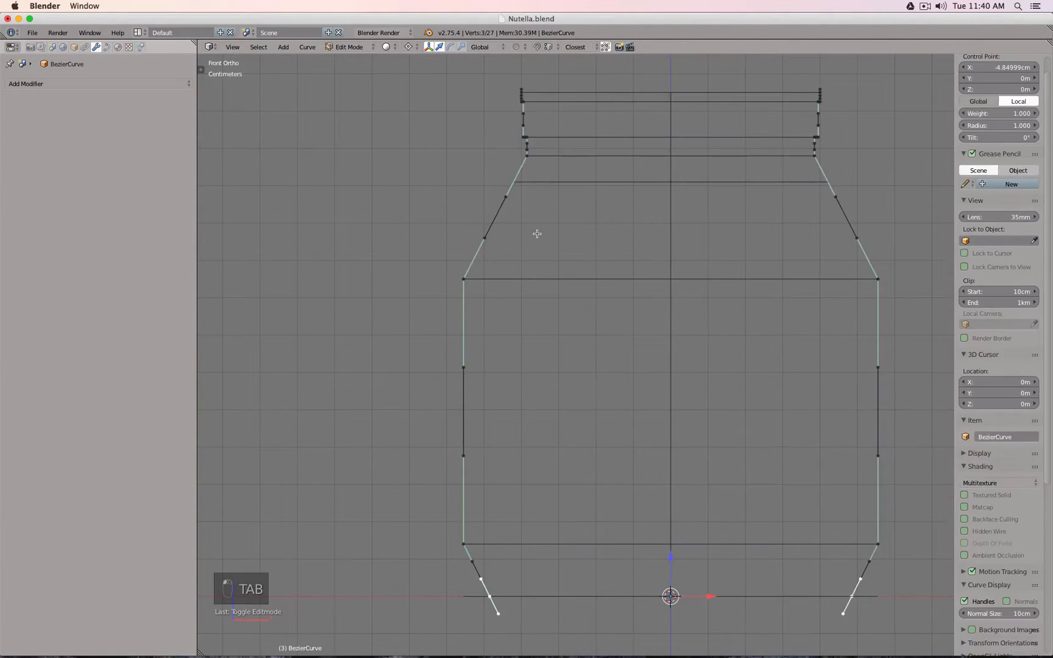
key(Tab)
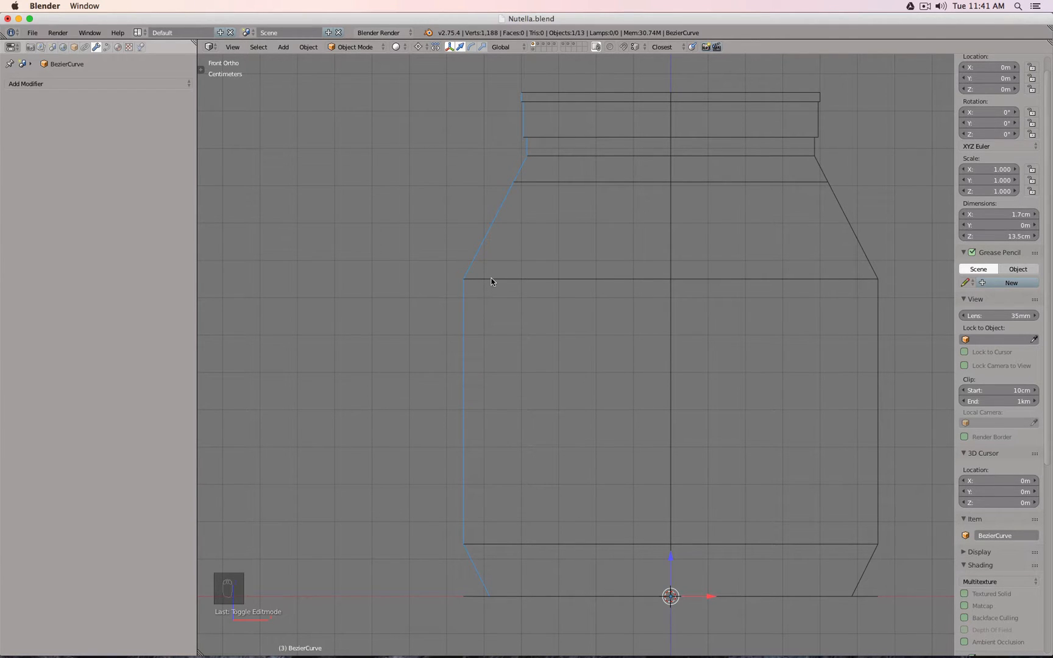
- Show only the cap's guide curve layer and examine the curves closely from the front
click(539, 44)
middle_drag(553, 128, 462, 194)
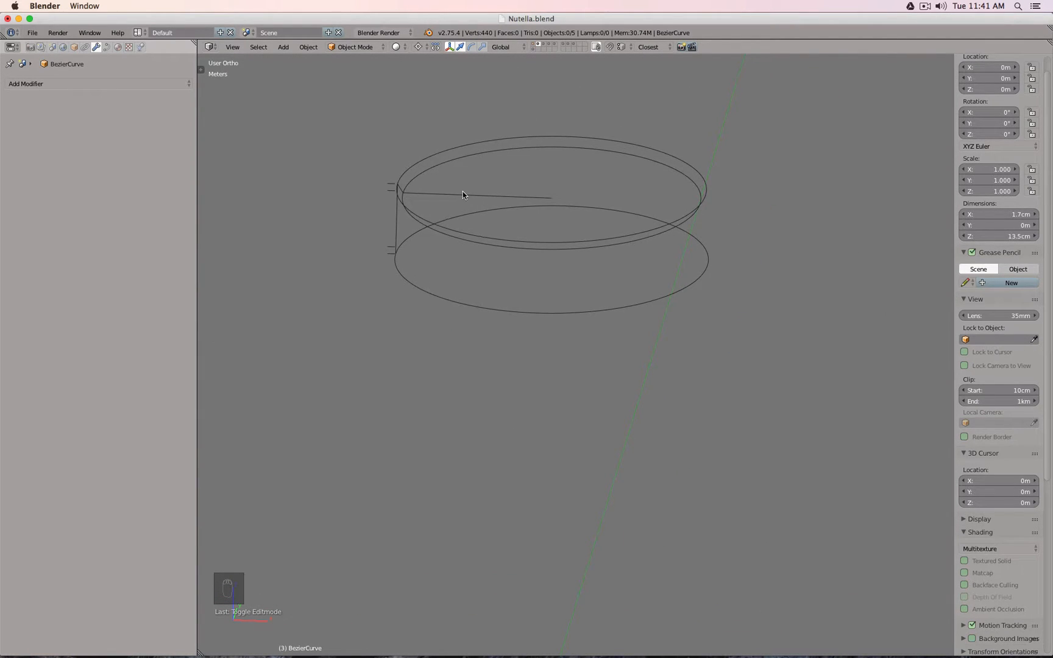
key(KP_1)
scroll(455, 209, up, 6)
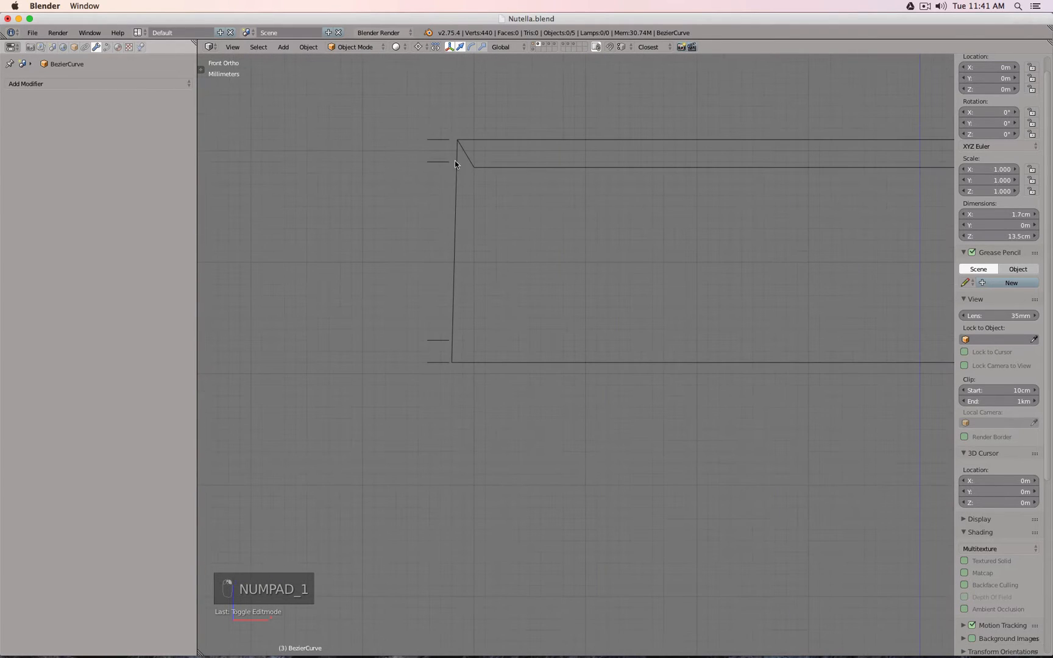
- Select the cap's inner top circle and the short height marks beside its outline to inspect them in front view
right_click(485, 170)
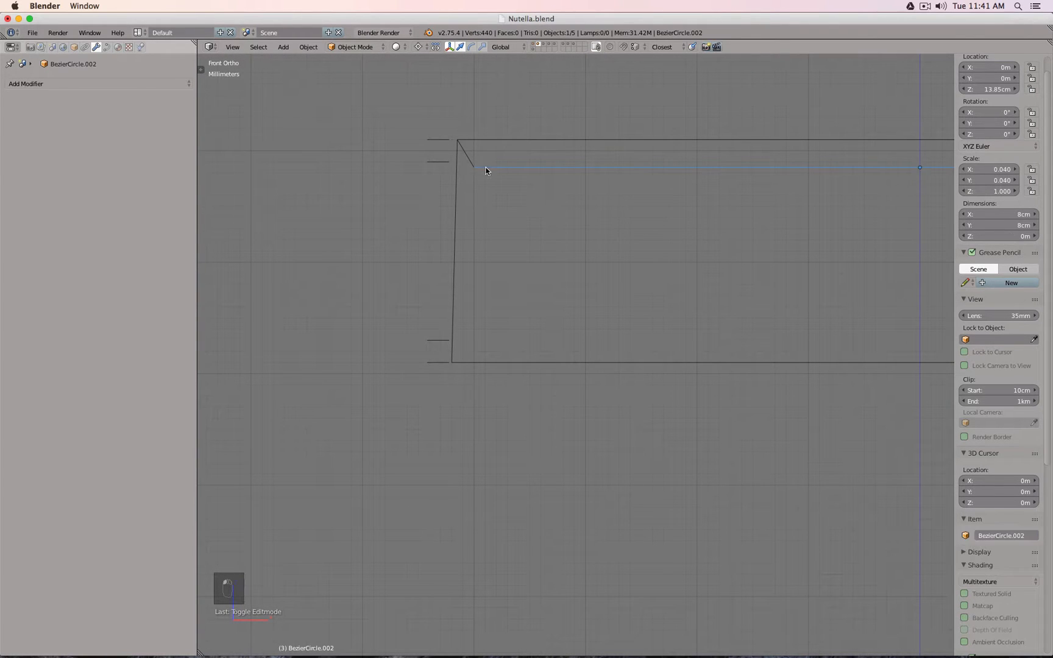
right_click(466, 165)
middle_drag(492, 136, 459, 194)
right_click(438, 172)
key(KP_1)
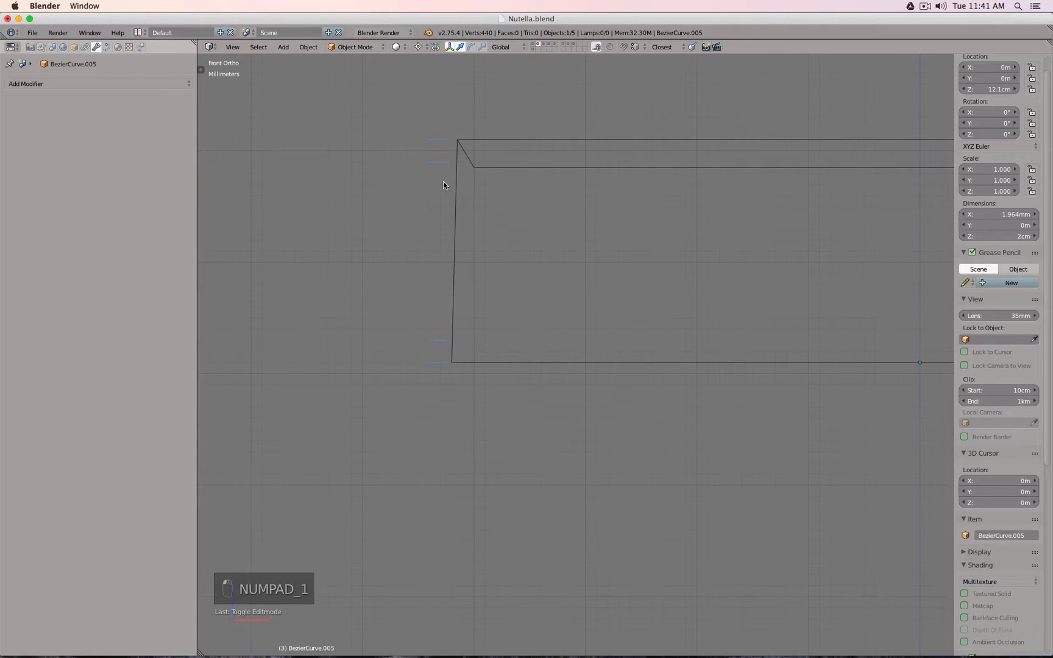
scroll(444, 181, up, 2)
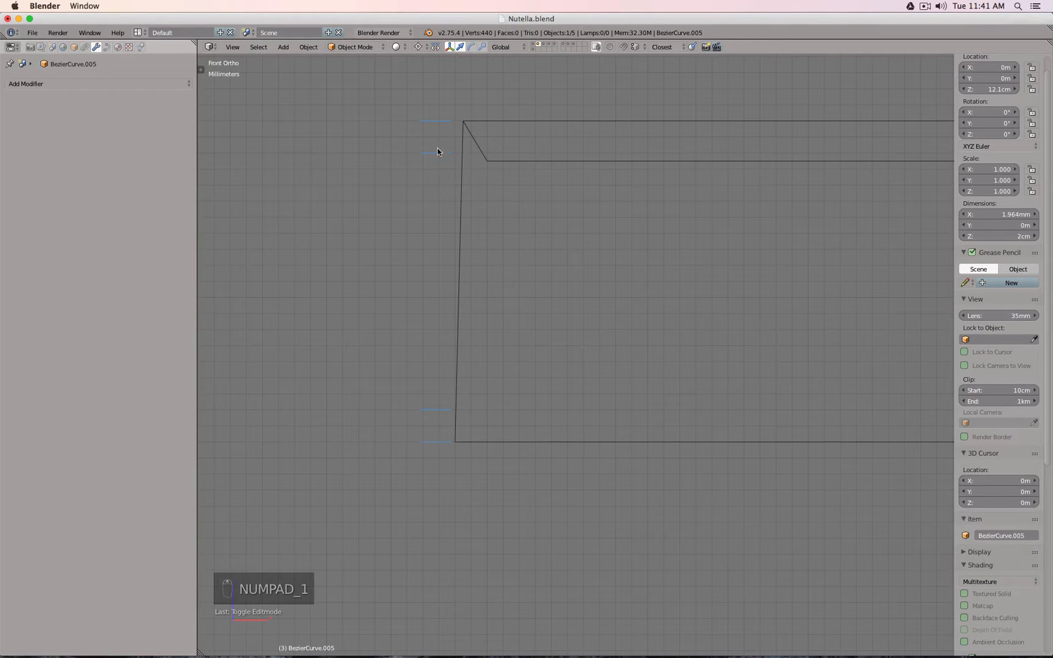
- Overlay the cap guide curves on the grooved cap mesh to compare them, and return to the guides alone in front view
click(554, 44)
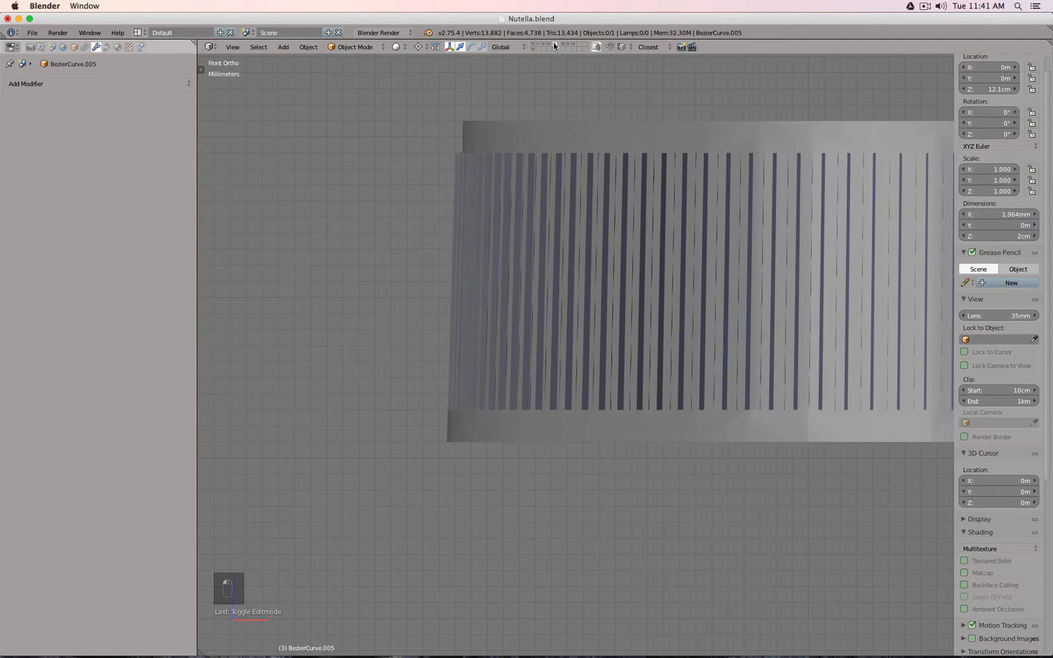
shift+click(538, 45)
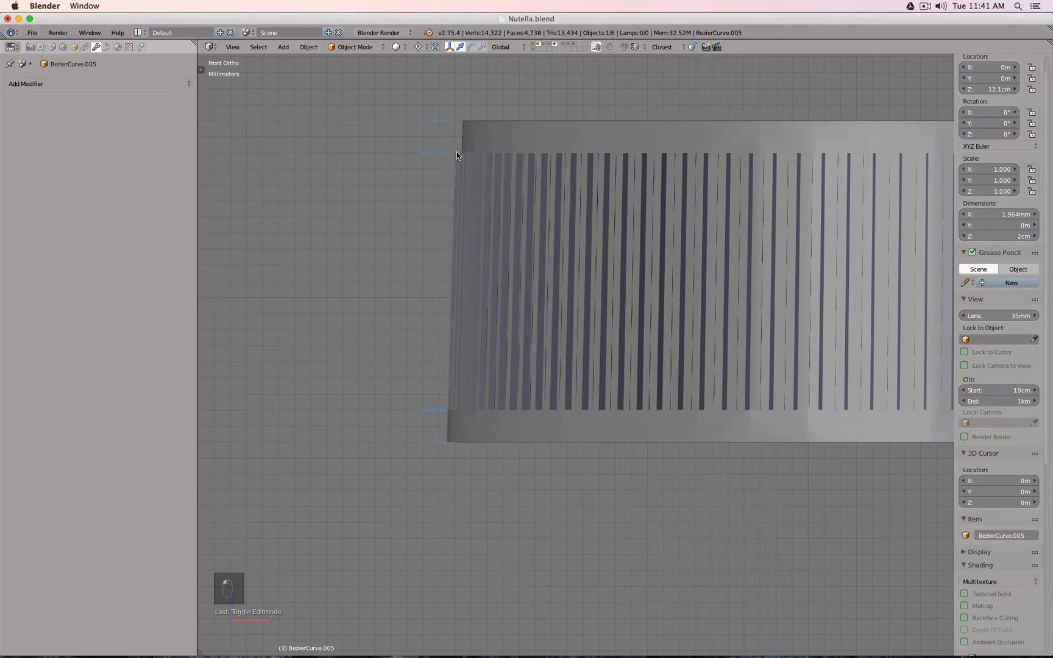
mouse_move(472, 153)
middle_down()
mouse_move(477, 162)
mouse_move(474, 153)
middle_up()
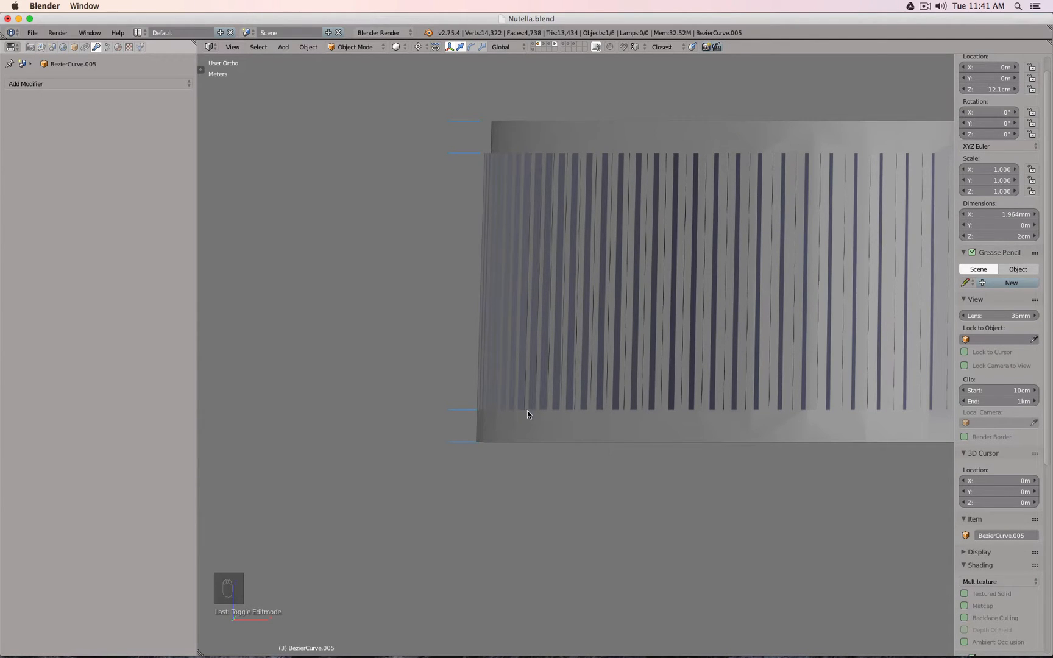
middle_drag(561, 359, 565, 289)
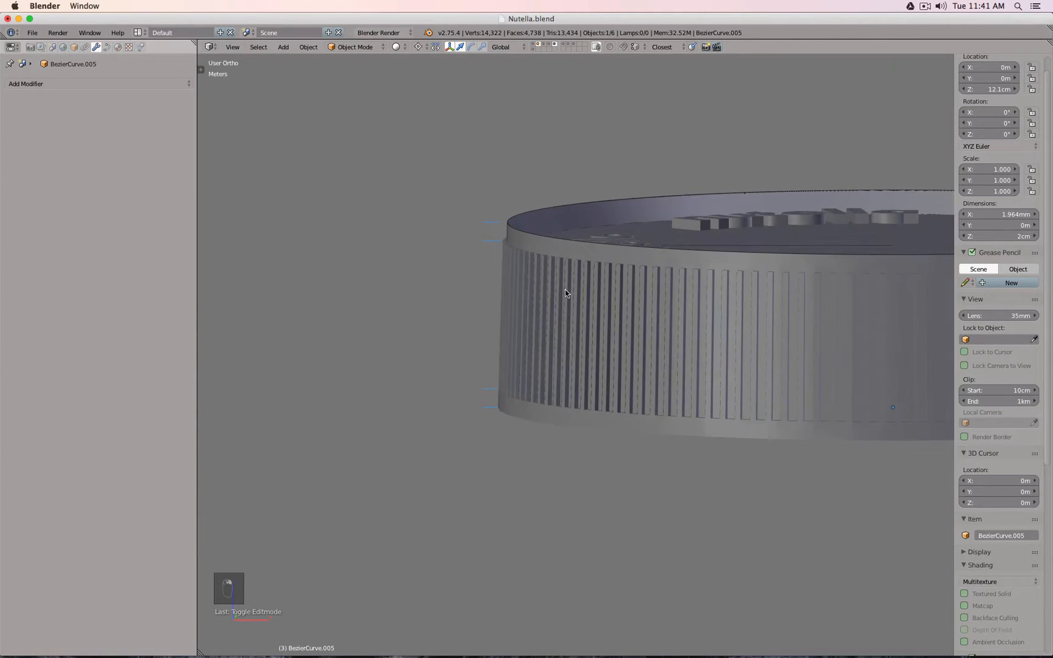
click(537, 46)
key(KP_1)
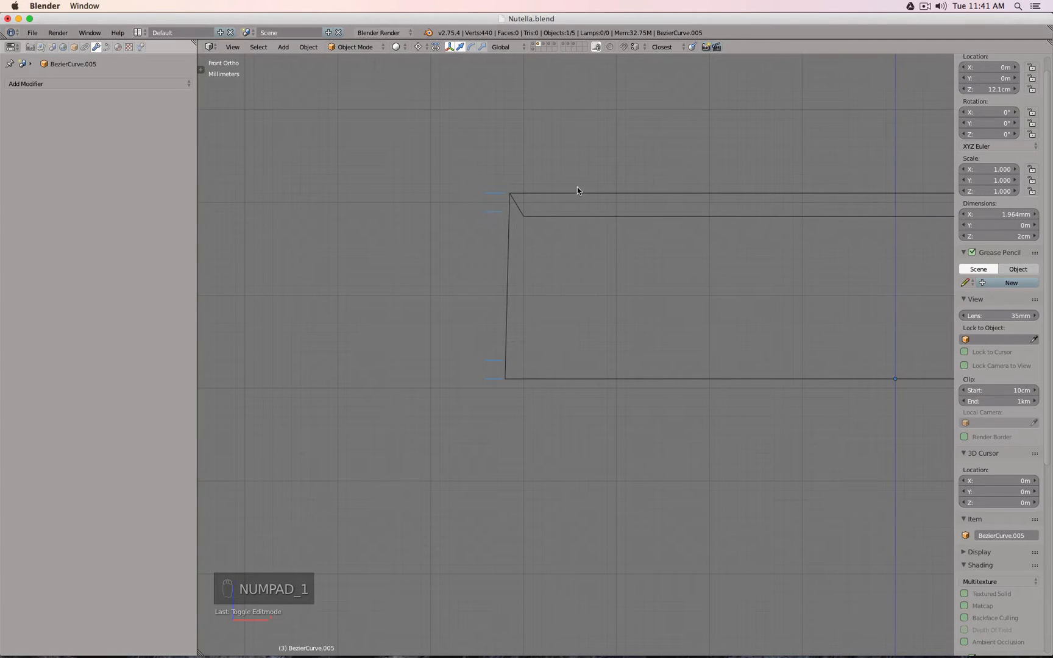
- Show only the Nutella text layer and examine the straight logo and the circular lettering from above and at an angle
click(545, 45)
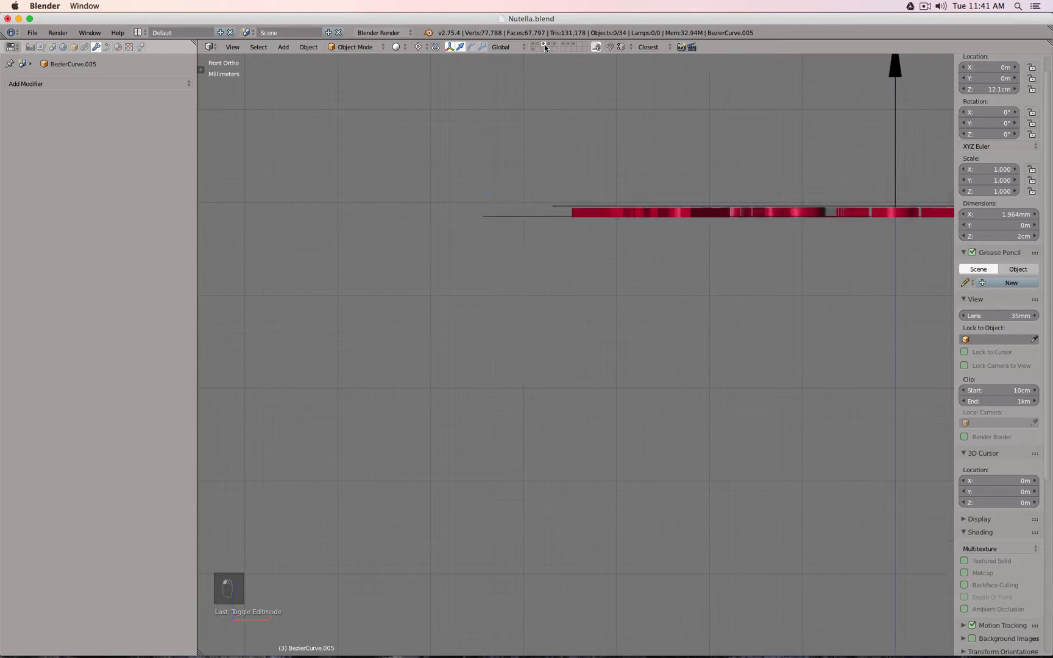
scroll(612, 145, down, 3)
middle_drag(613, 148, 558, 210)
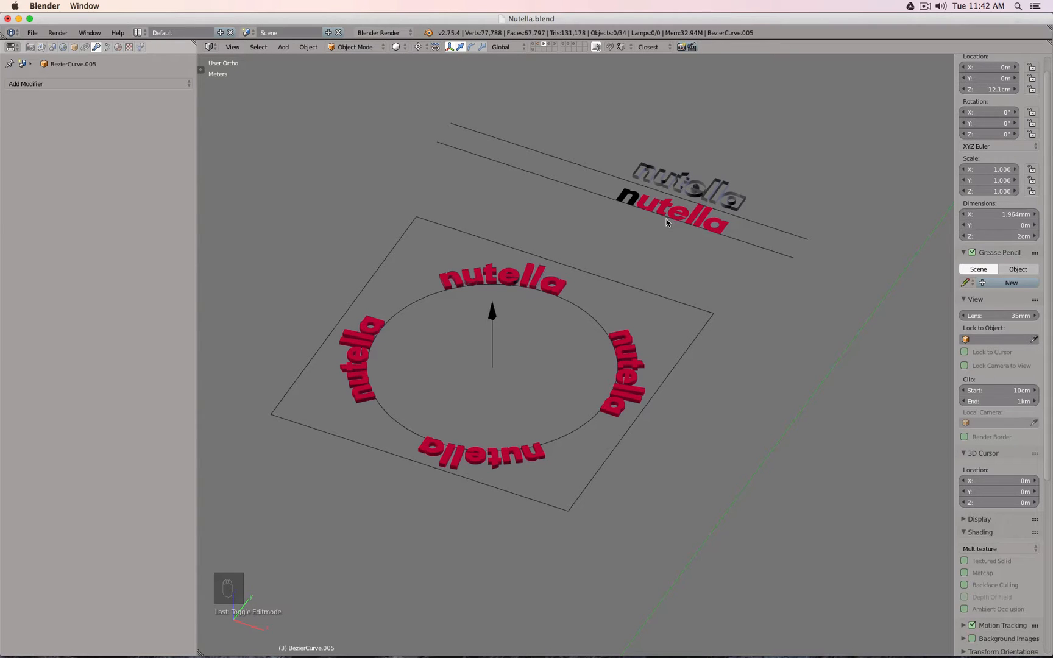
key(KP_7)
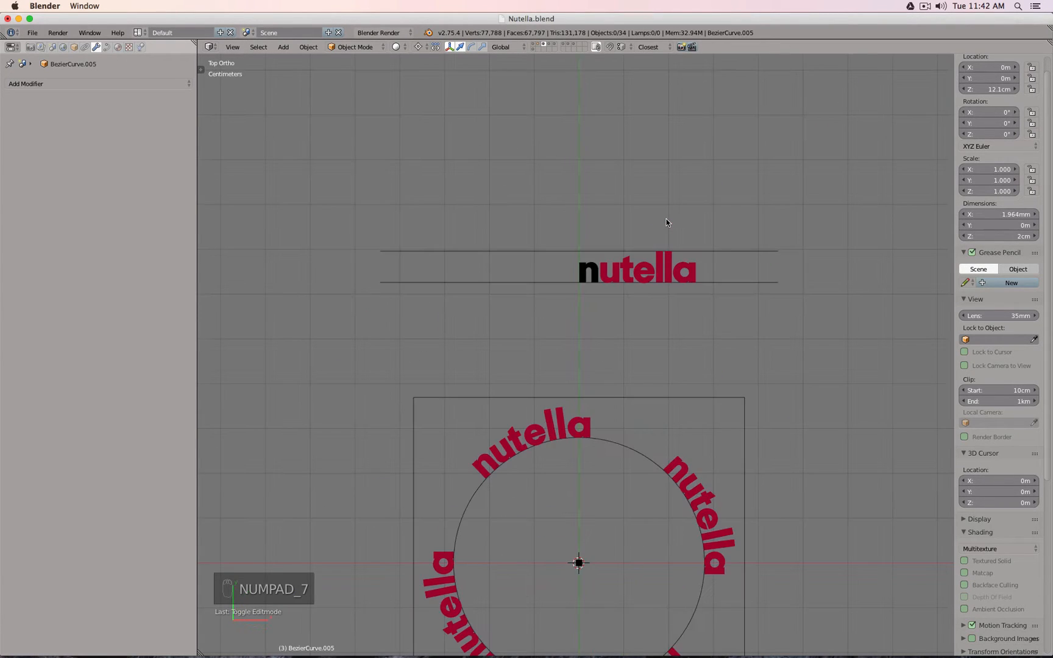
scroll(592, 296, up, 2)
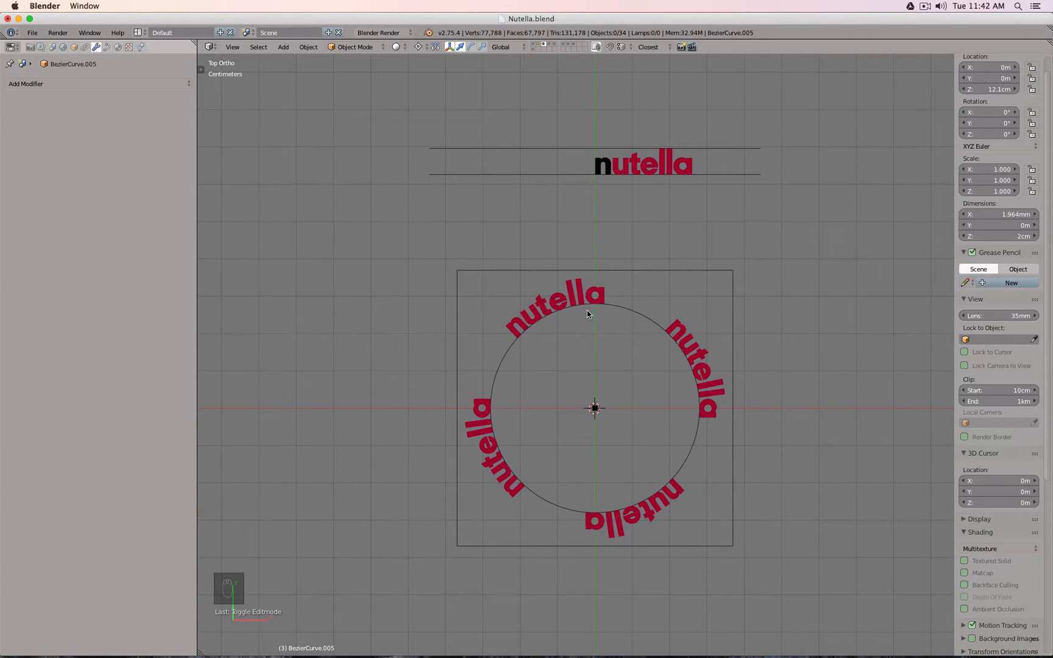
middle_drag(592, 231, 554, 227)
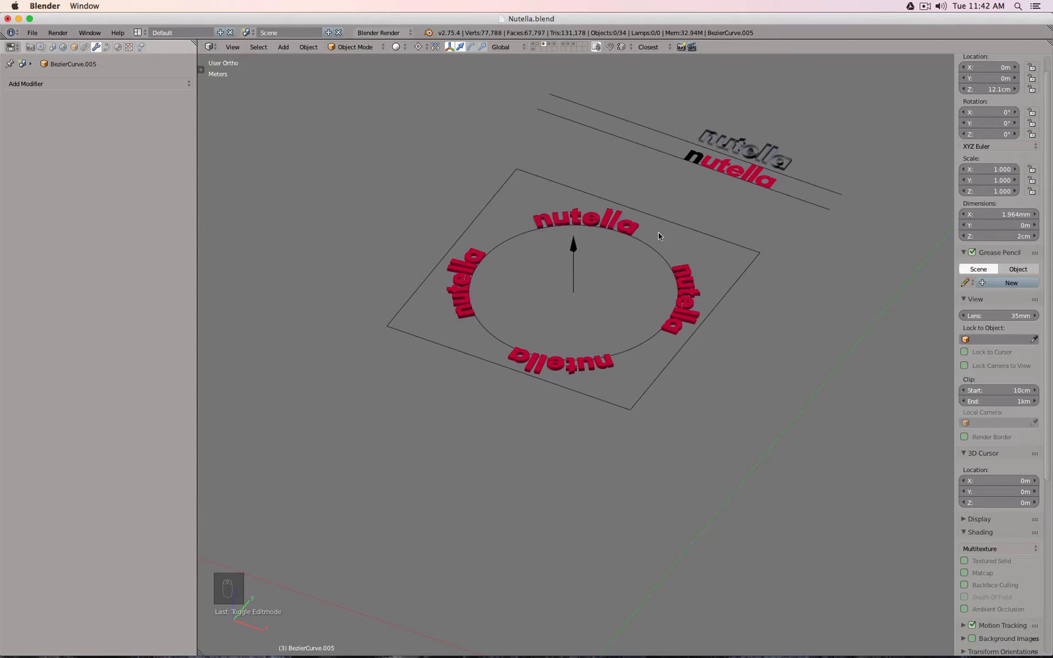
- View the cap's groove ring layer by itself, and inspect the Cap object's profile in Edit Mode on its own layer
click(549, 46)
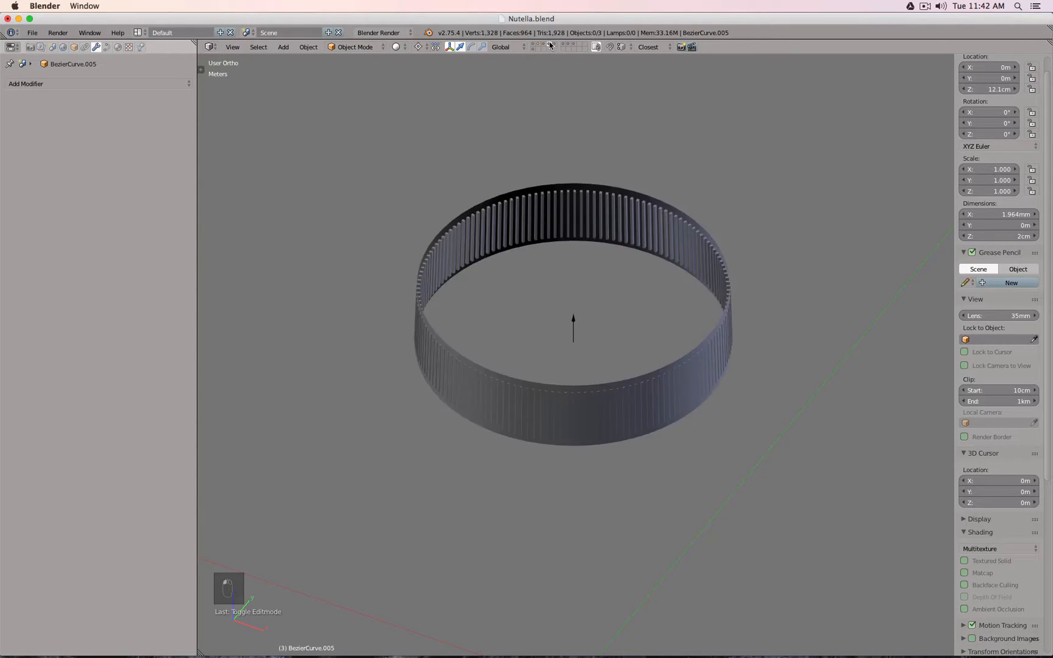
middle_drag(612, 131, 597, 89)
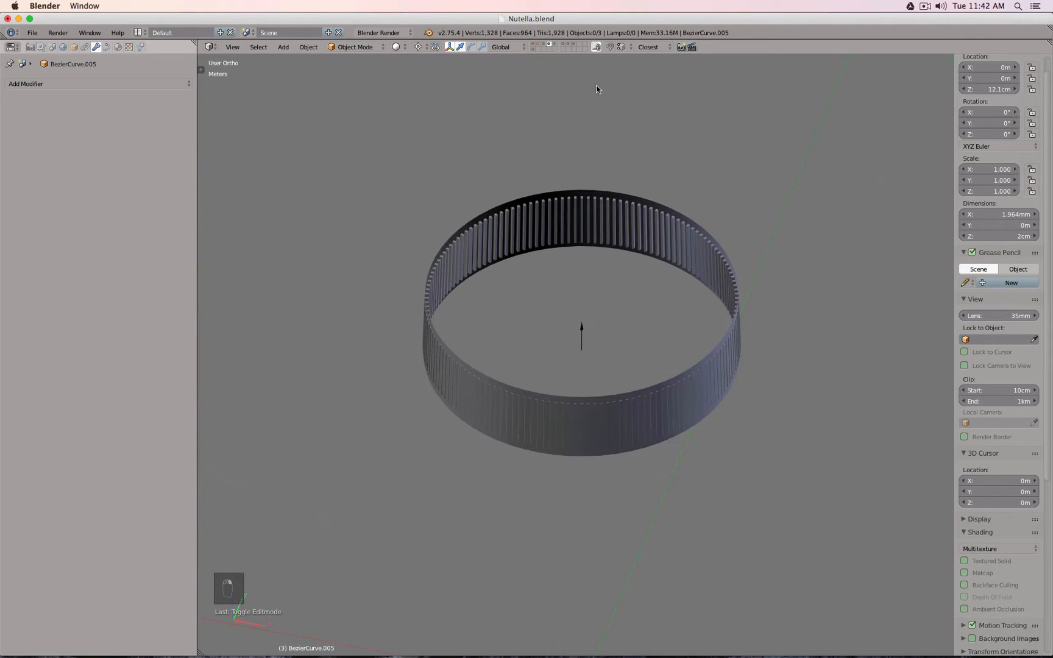
click(556, 45)
middle_drag(562, 170, 603, 147)
right_click(565, 244)
key(Tab)
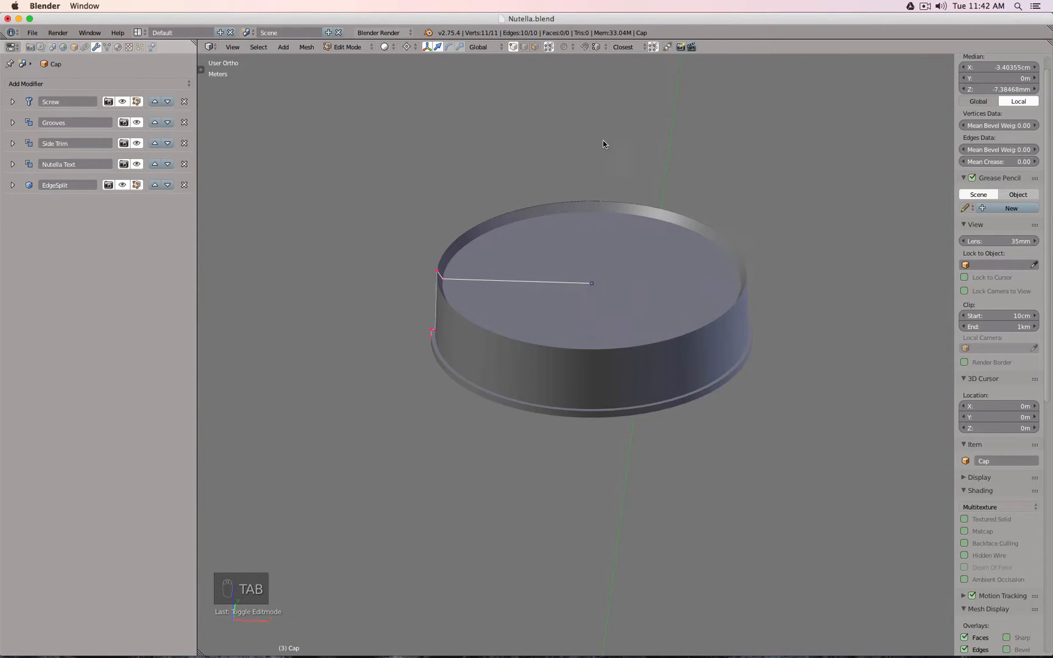
key(Tab)
- Show only the plain jar body layer and examine the jar from an angle and from the front
click(565, 47)
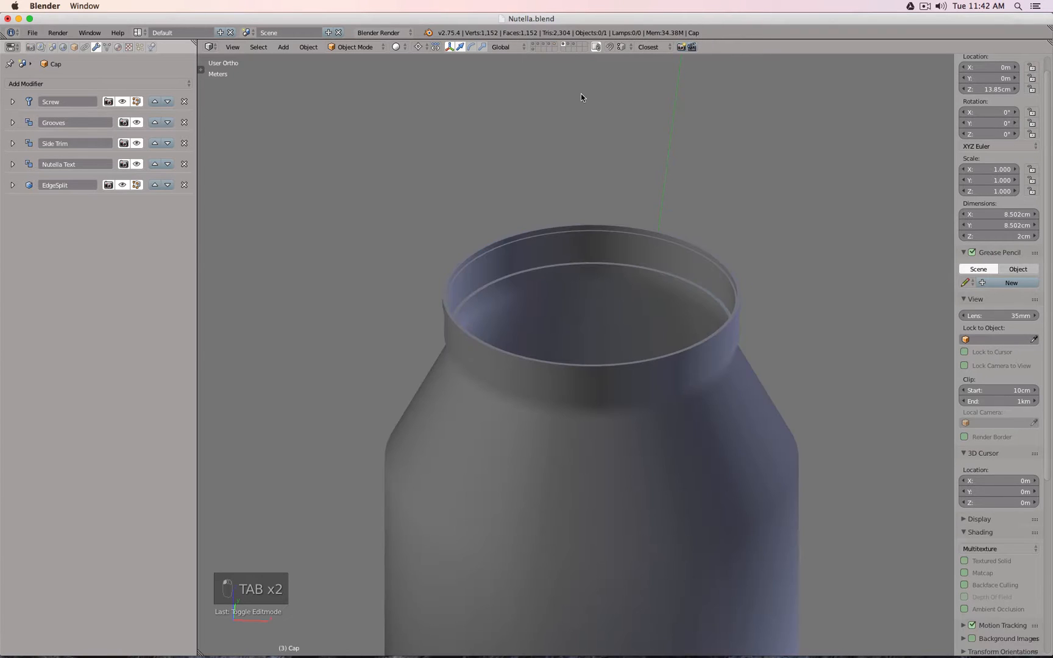
middle_drag(581, 131, 575, 167)
scroll(575, 168, down, 4)
middle_drag(590, 244, 576, 140)
key(KP_1)
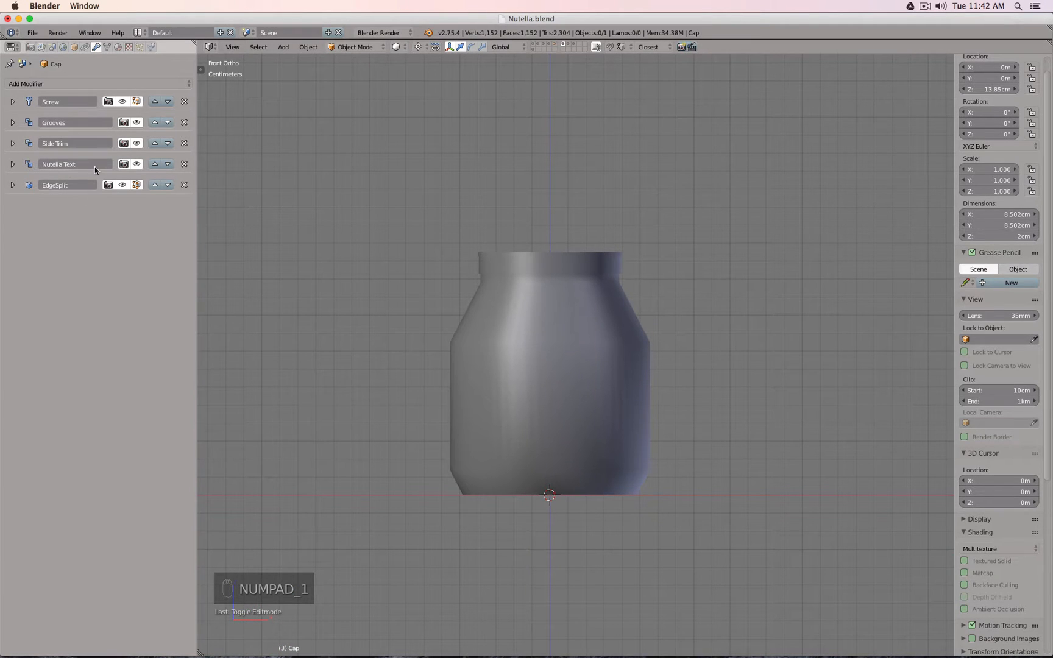
- Show only the threading layer, select the Threading Boolean object and examine its modifiers and the thread ends
click(567, 45)
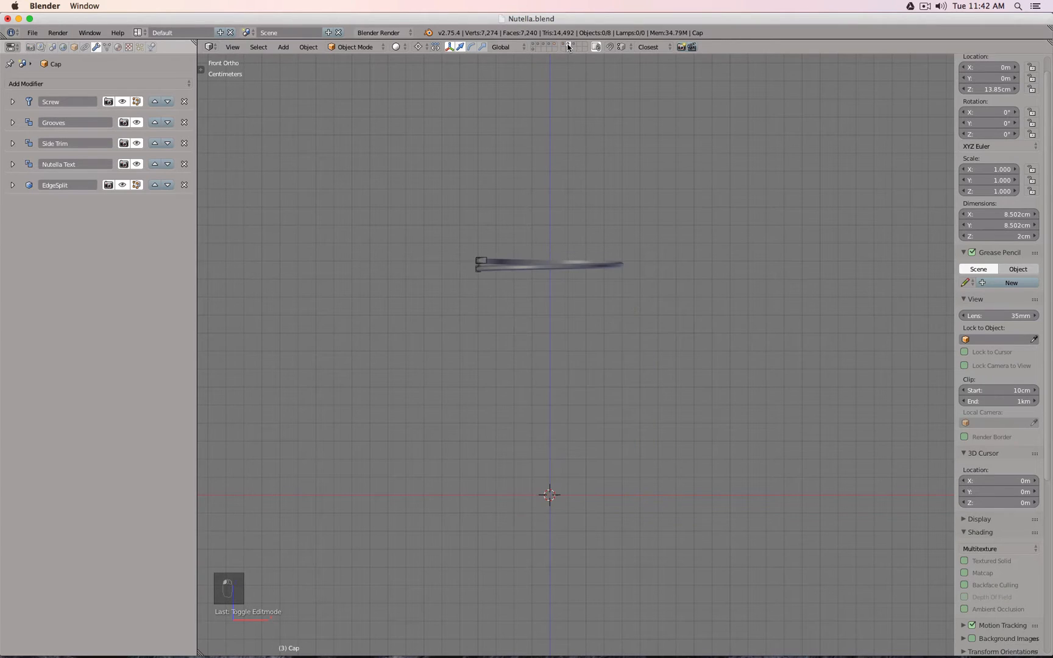
middle_drag(586, 92, 439, 300)
scroll(439, 304, up, 6)
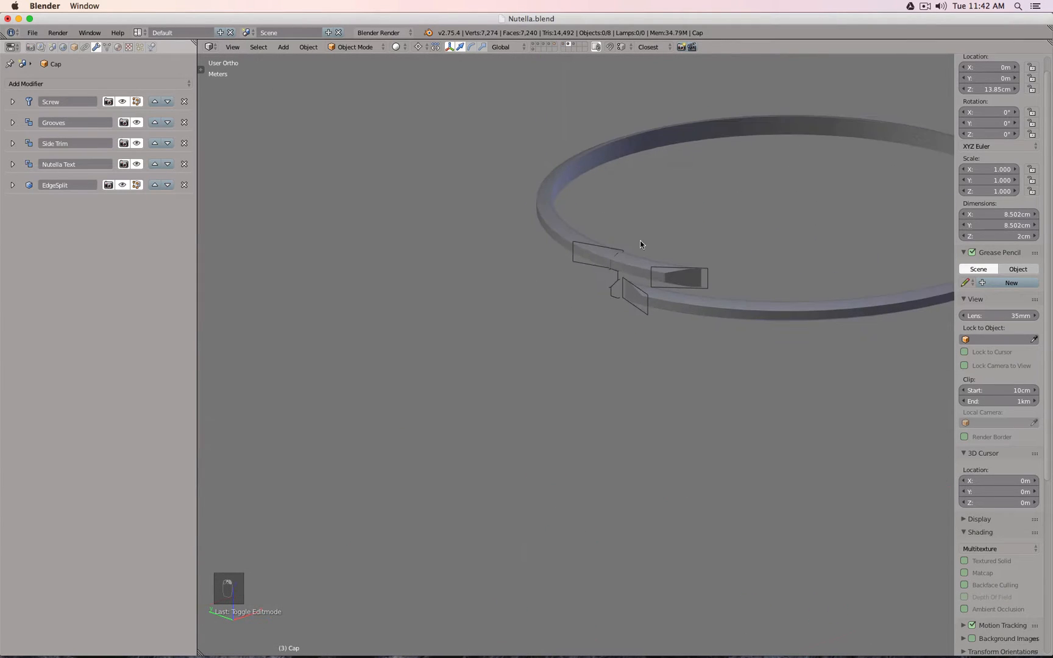
right_click(710, 304)
shift+middle_drag(691, 238, 503, 260)
middle_drag(533, 262, 576, 239)
scroll(612, 200, down, 3)
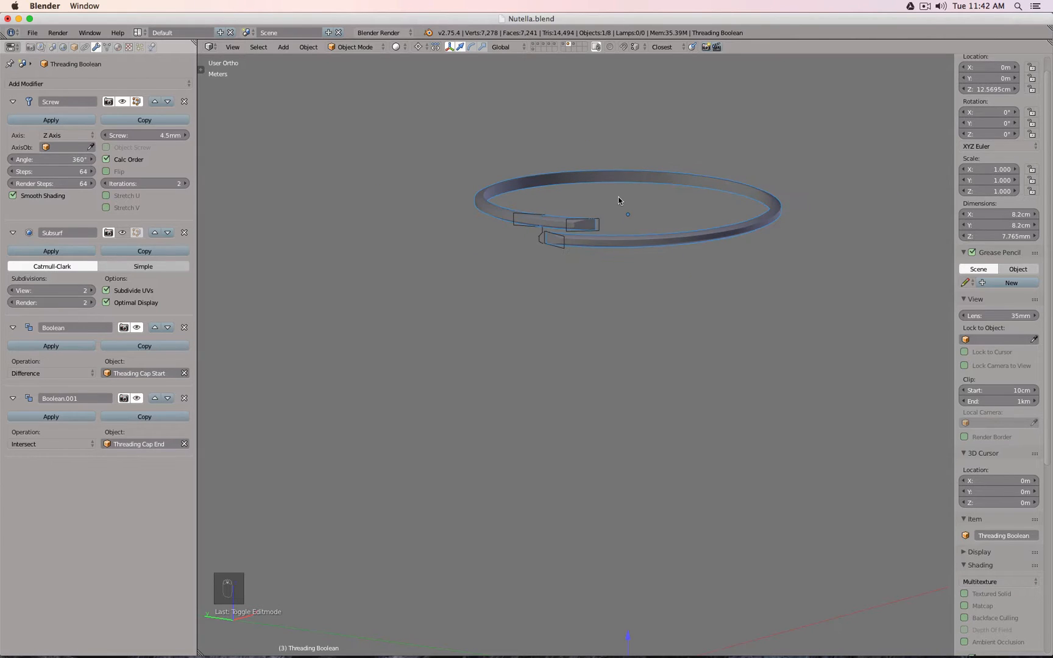
- Inspect the Threading Boolean object's source profile in Edit Mode and view the thread ends from another angle
key(Tab)
scroll(579, 212, up, 3)
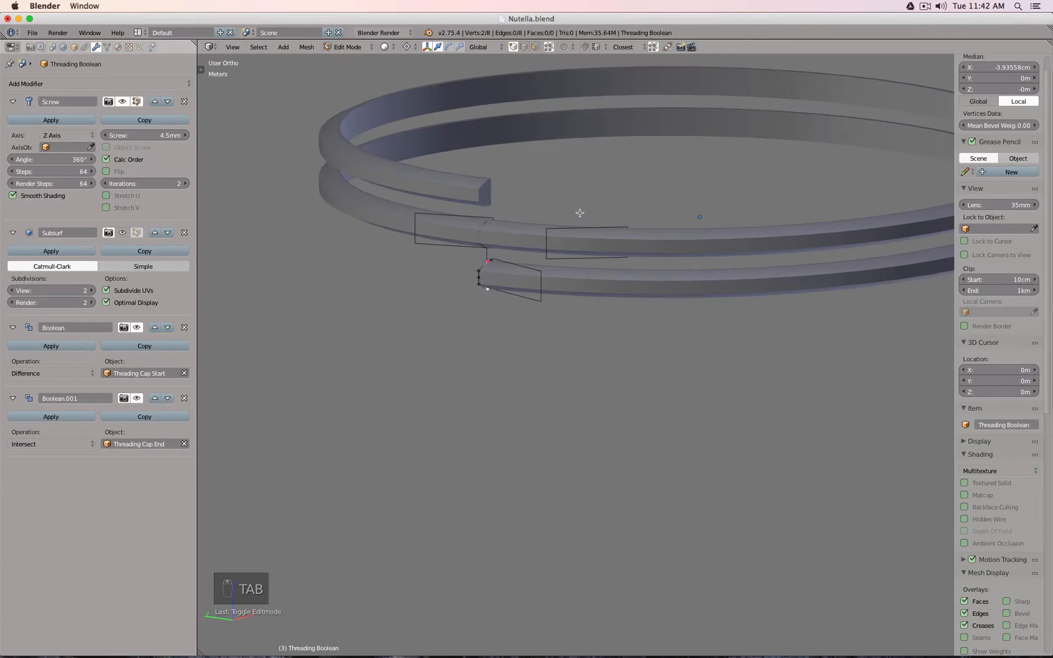
key(Tab)
middle_drag(579, 207, 514, 202)
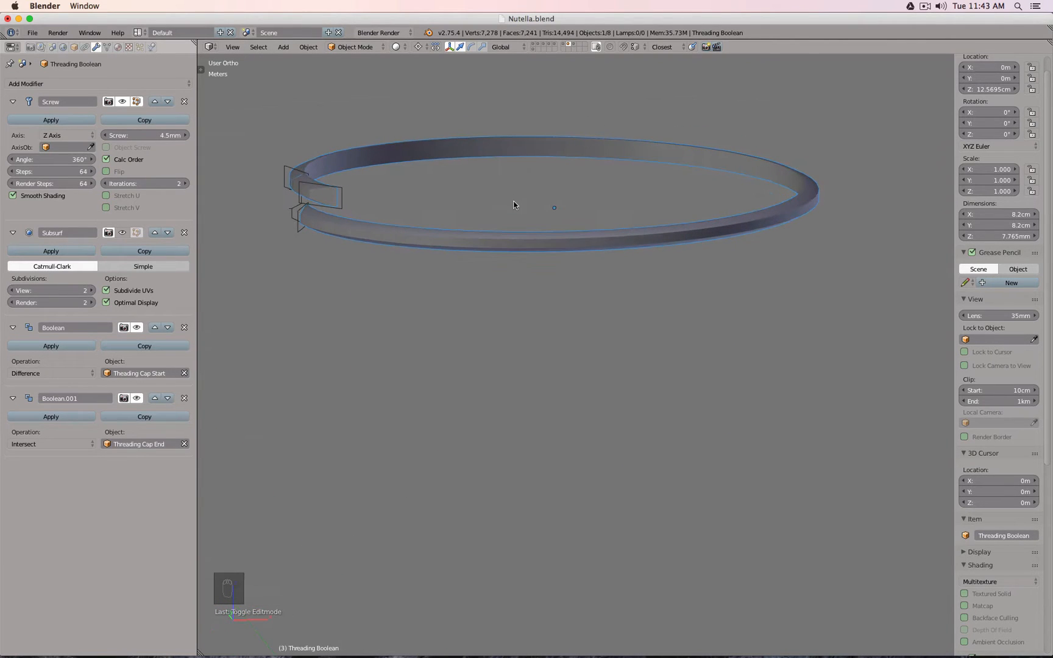
- Compare the finished threaded jar layer with the plain jar body layer, inspecting the plain body's mesh in Edit Mode
click(576, 45)
scroll(591, 167, down, 4)
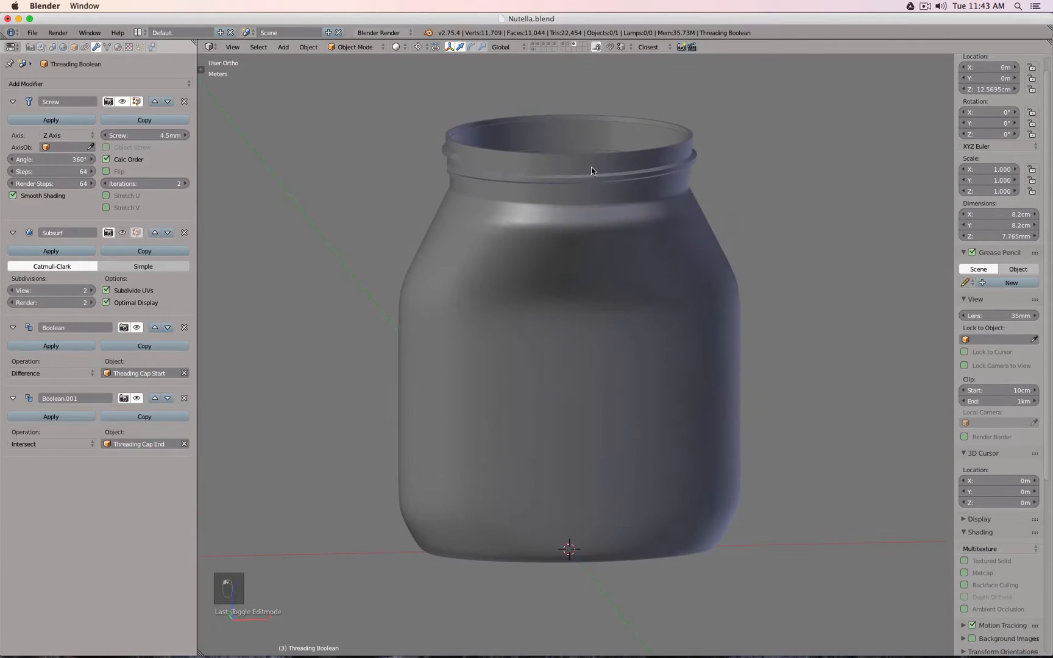
middle_drag(592, 167, 575, 207)
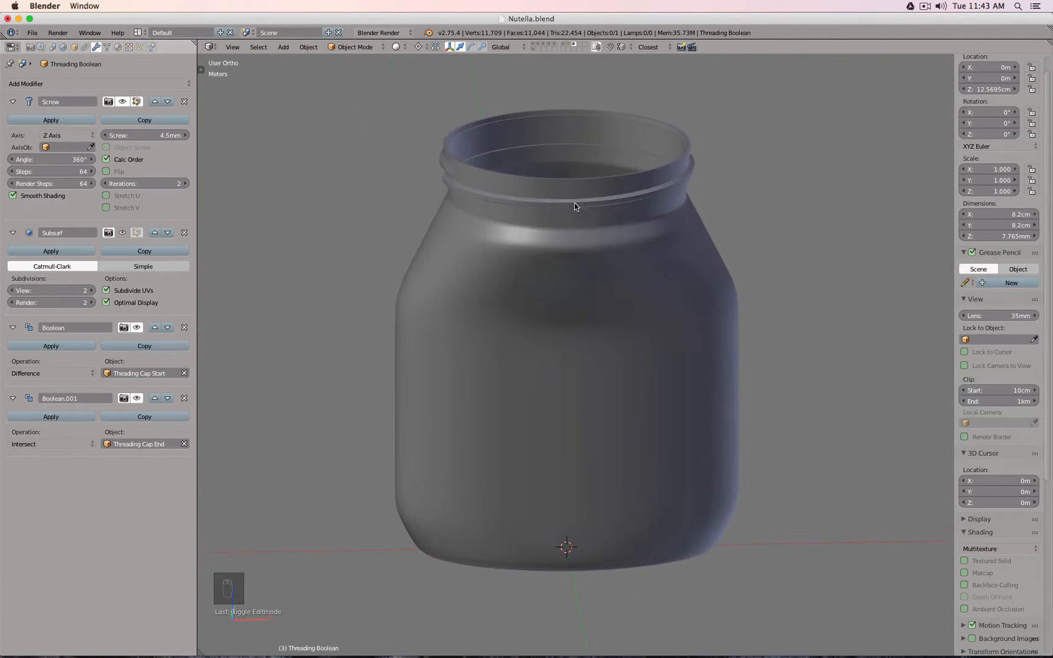
click(565, 47)
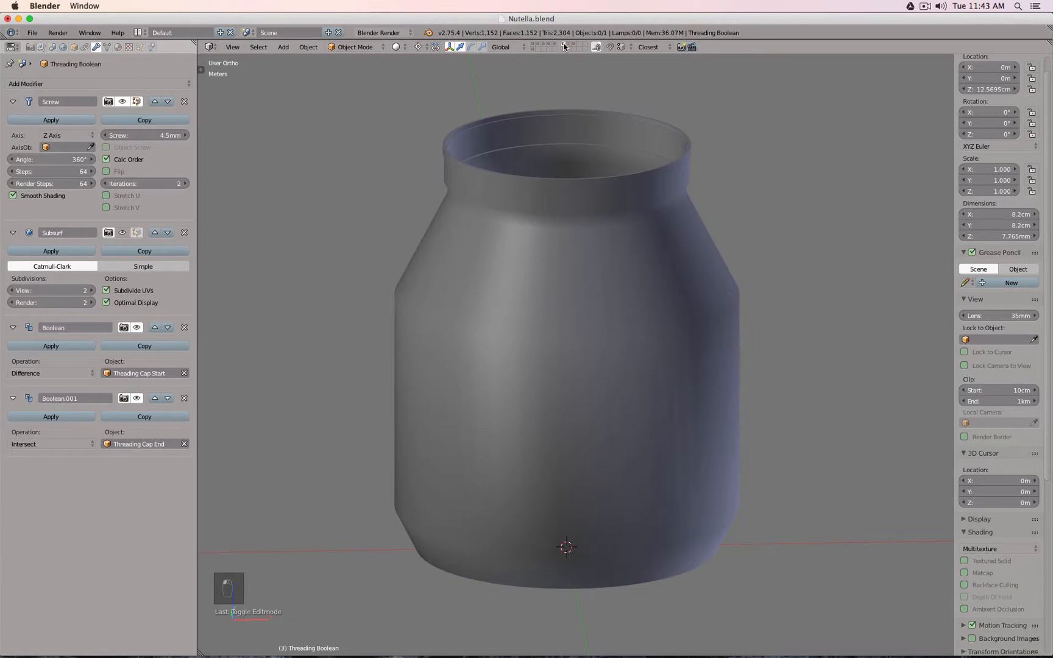
right_click(562, 180)
key(Tab)
middle_drag(559, 176, 573, 83)
key(Tab)
click(575, 46)
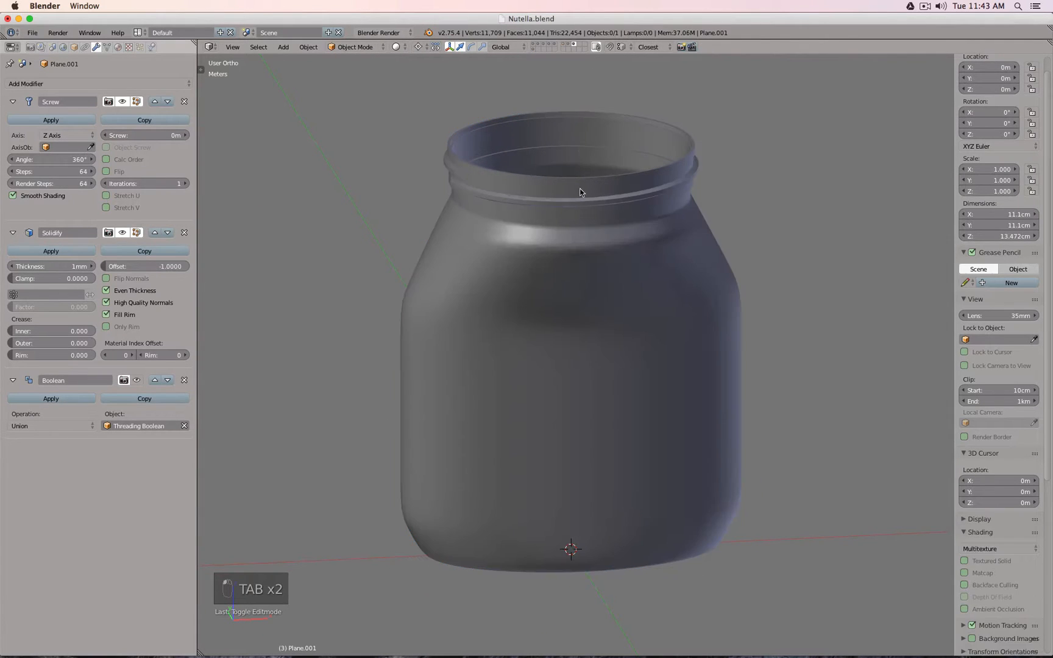
scroll(579, 189, down, 3)
middle_drag(579, 188, 573, 148)
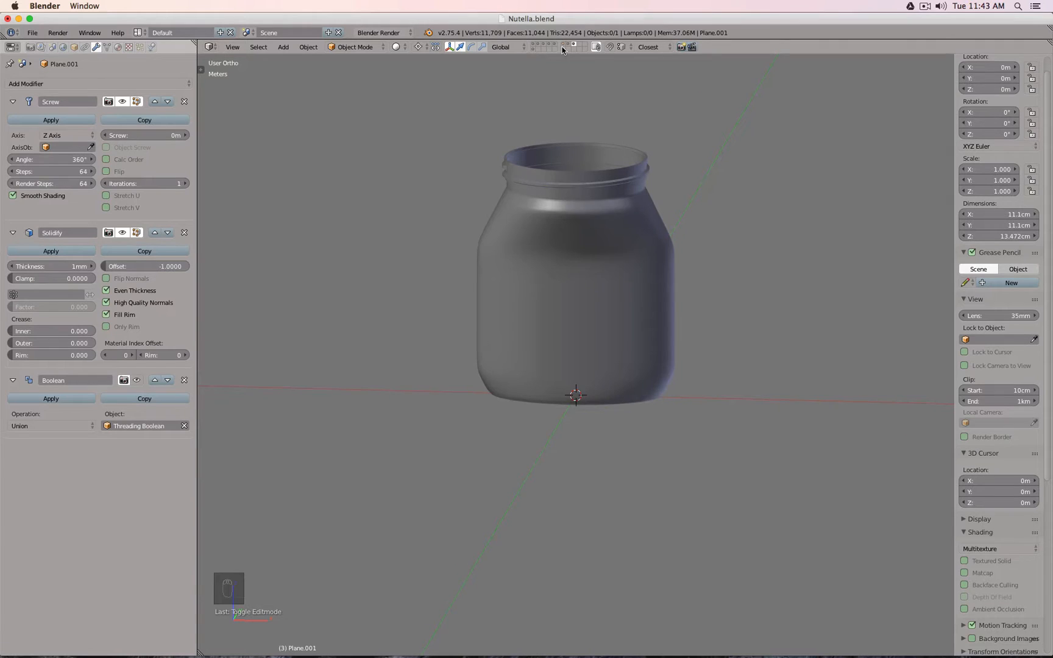
- Display the plain jar body in front wireframe view with the guide curves and turn off its Solidify modifier's viewport display
key(Tab)
key(z)
key(KP_1)
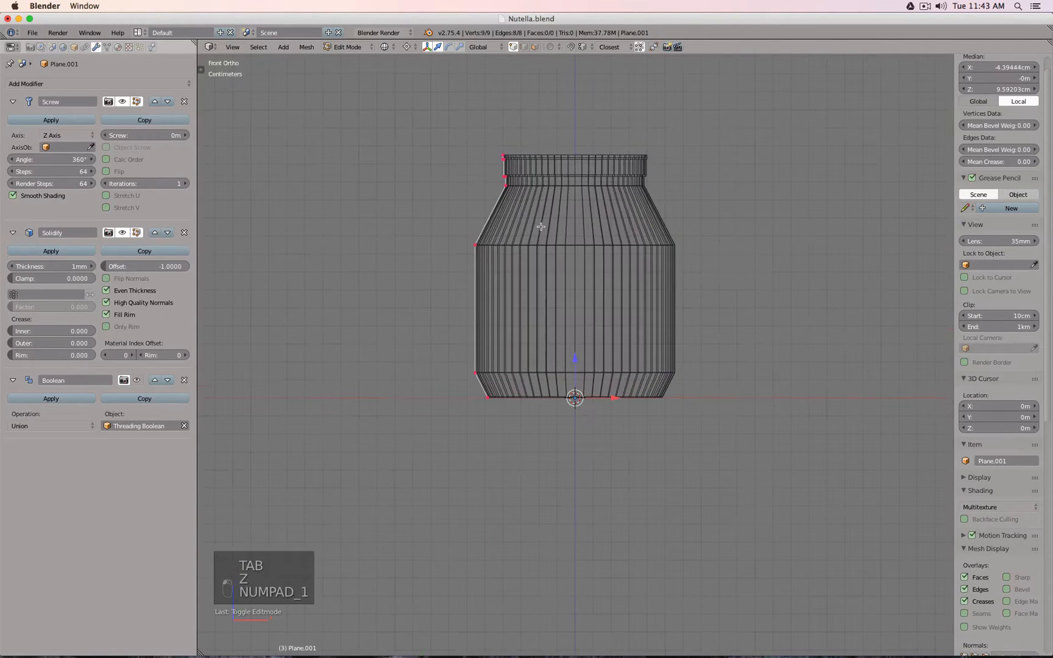
key(Tab)
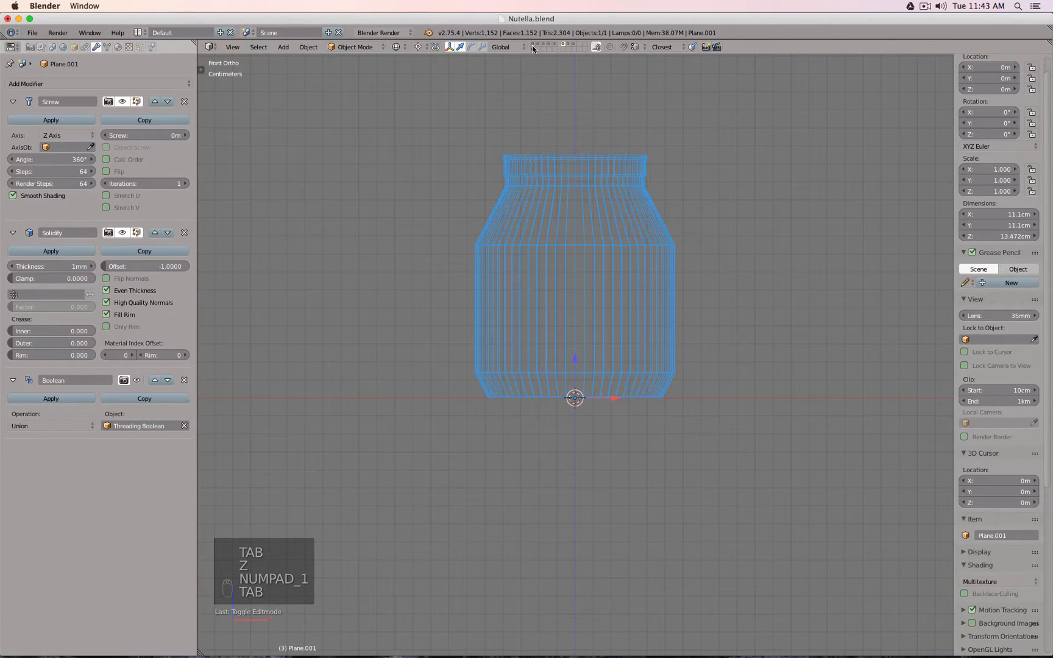
scroll(490, 197, up, 5)
key(Tab)
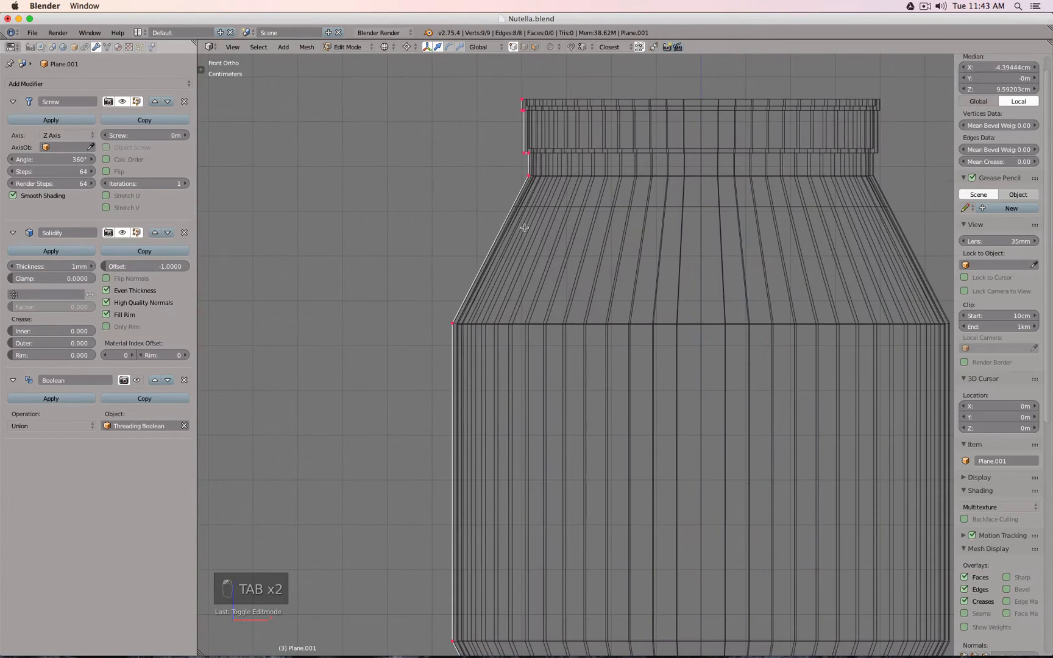
scroll(524, 227, down, 3)
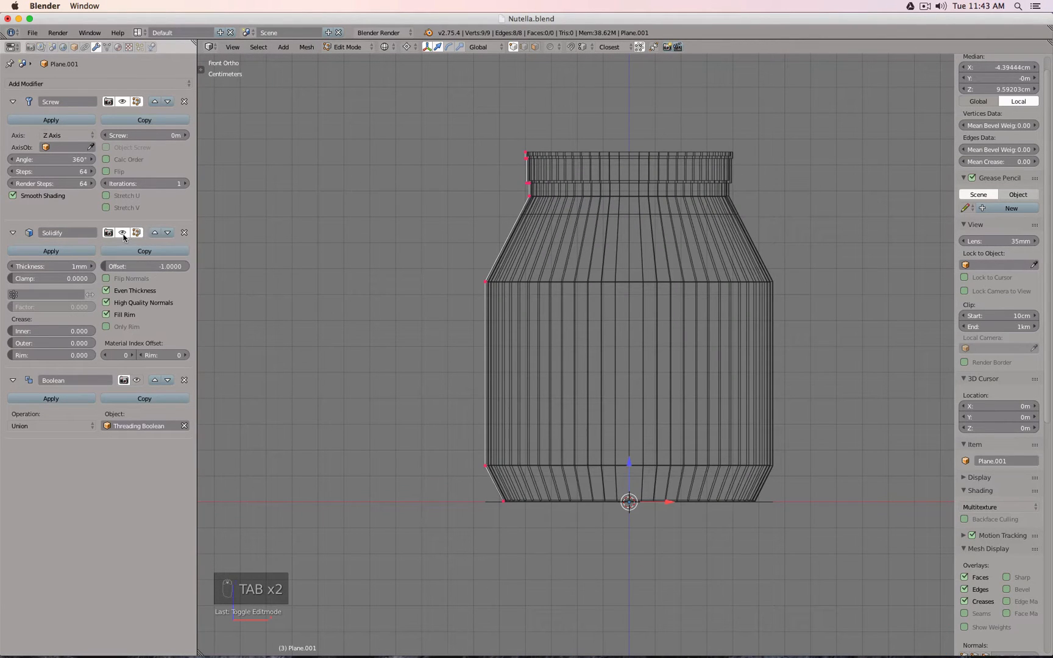
key(Tab)
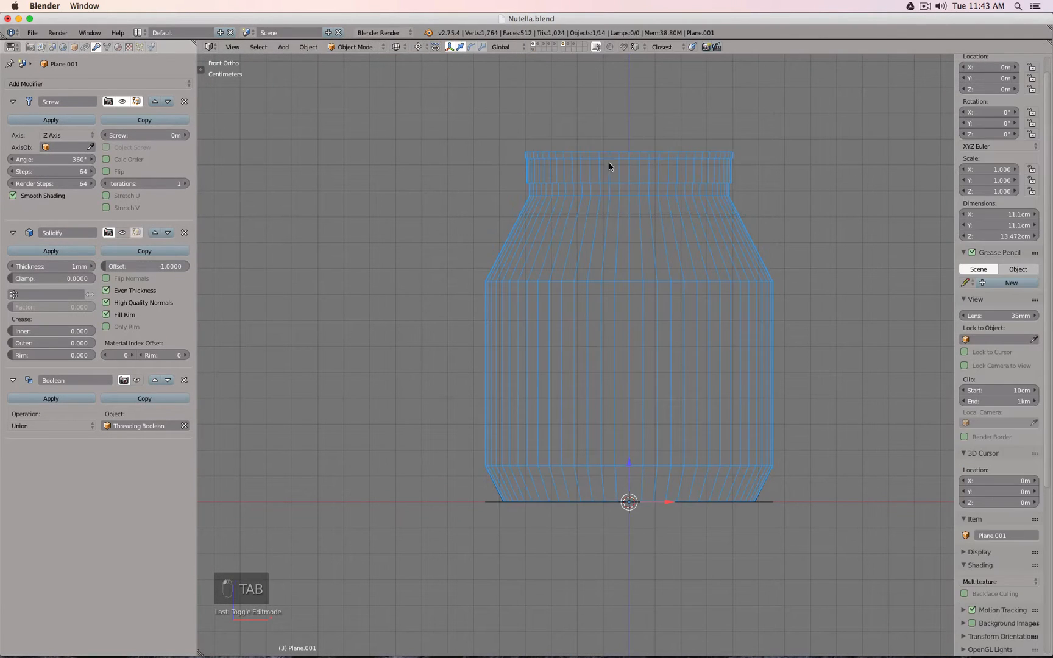
- Duplicate the plain jar body in place, move the copy to layer 10 and show only that layer
key(shift+d)
right_click(561, 89)
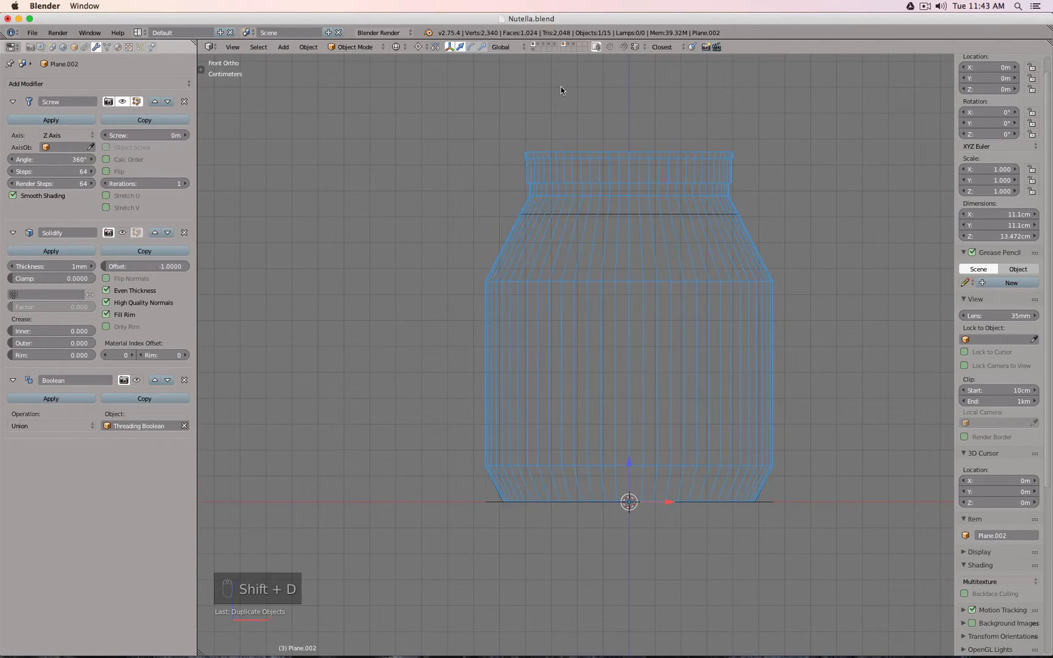
key(m)
key(0)
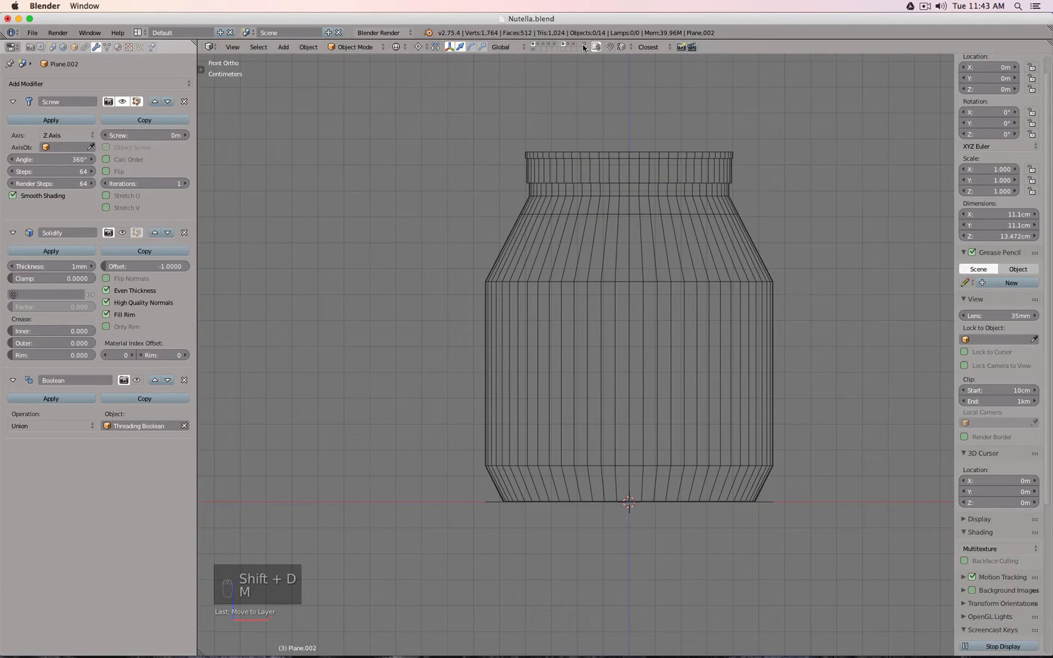
click(586, 46)
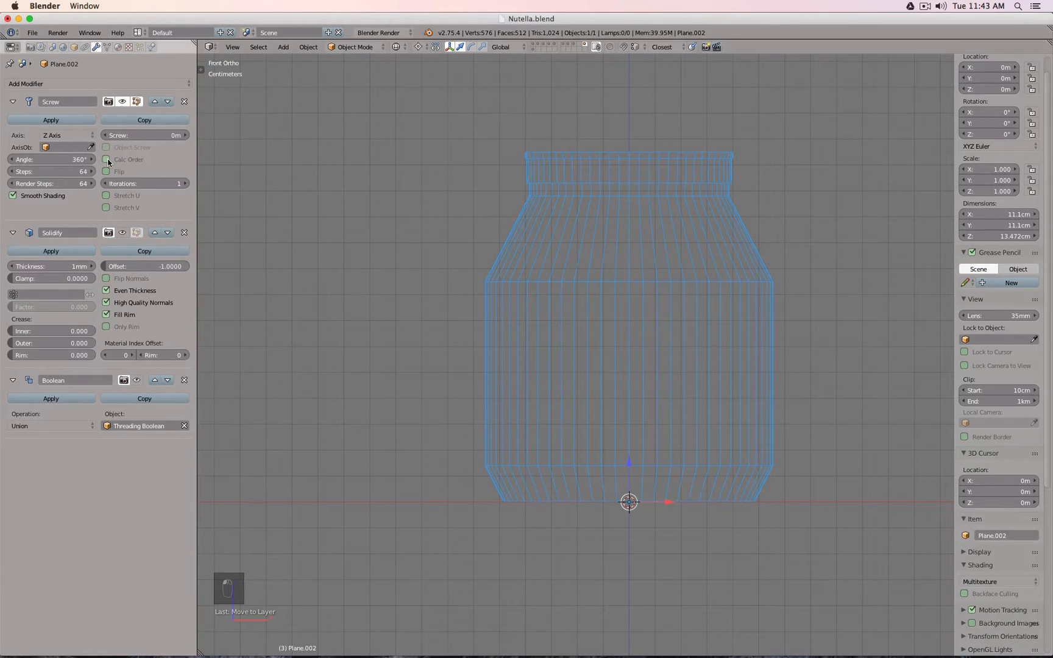
- Show the guide curves with the jar copy, set its Screw modifier's Steps and Render Steps to 6, and use solid shading
shift+click(533, 44)
scroll(570, 160, up, 2)
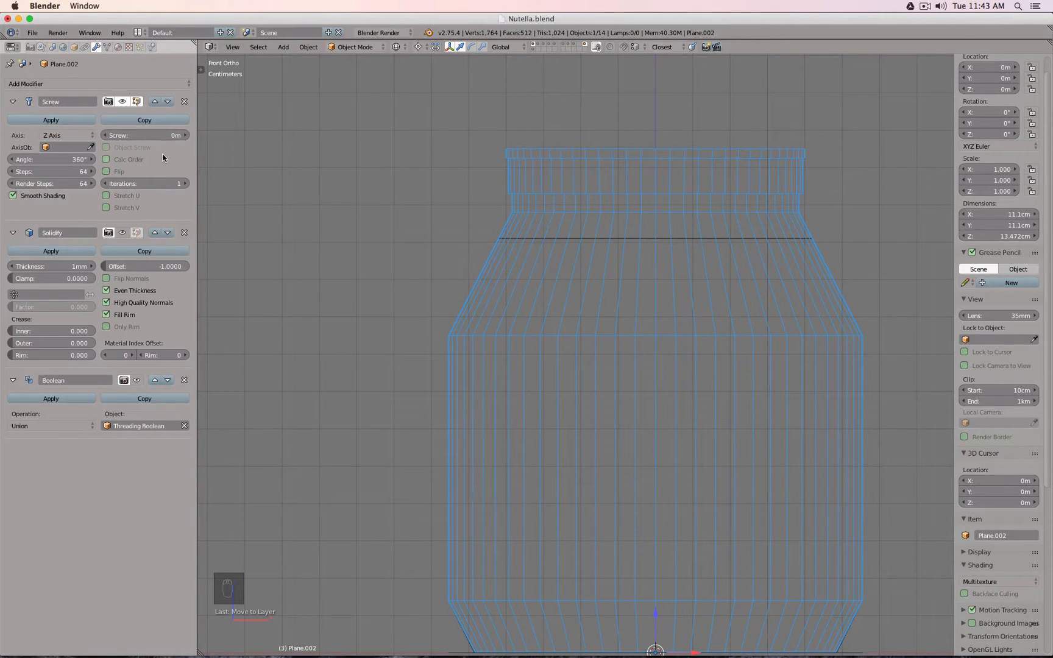
click(60, 172)
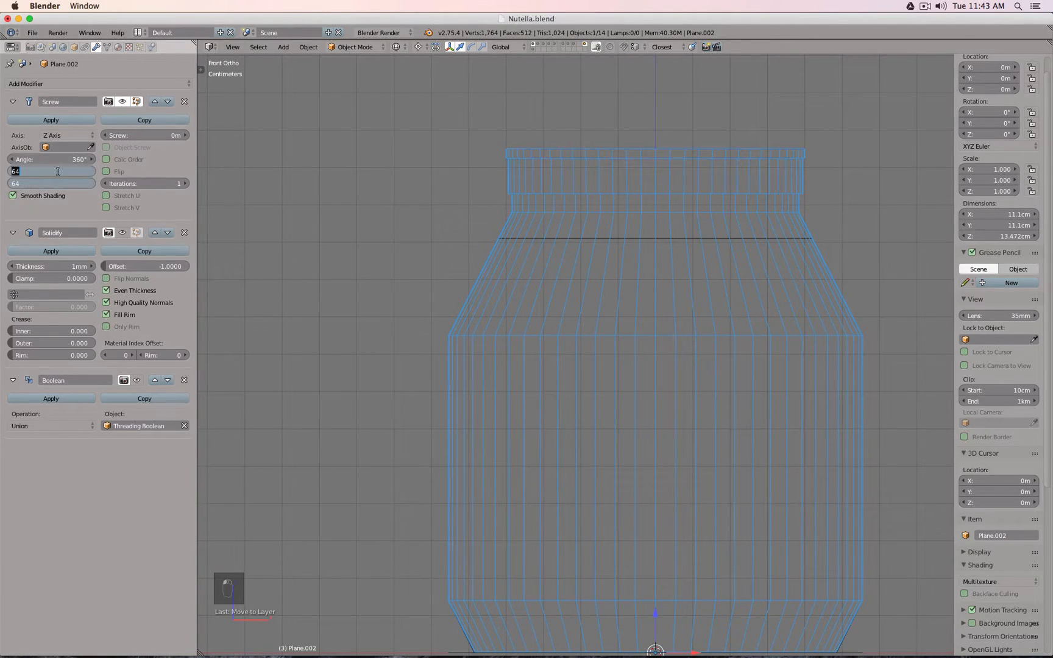
text(6)
key(Return)
middle_drag(695, 220, 702, 305)
key(z)
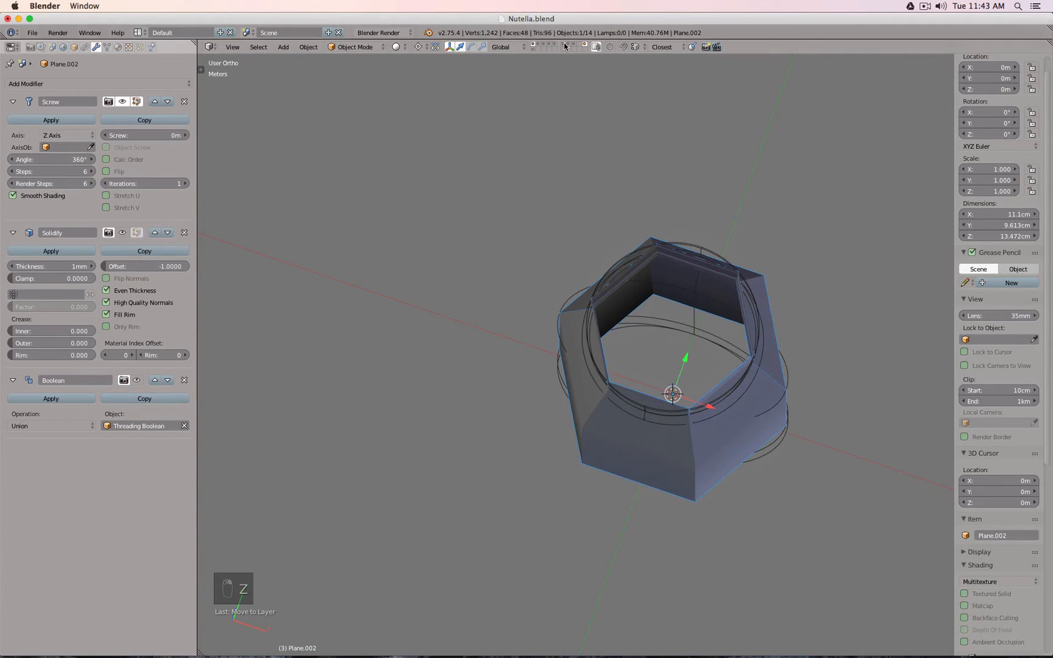
- Show only the finished jar layer, select the jar and inspect its mesh in Edit Mode
click(573, 46)
right_click(657, 253)
key(Tab)
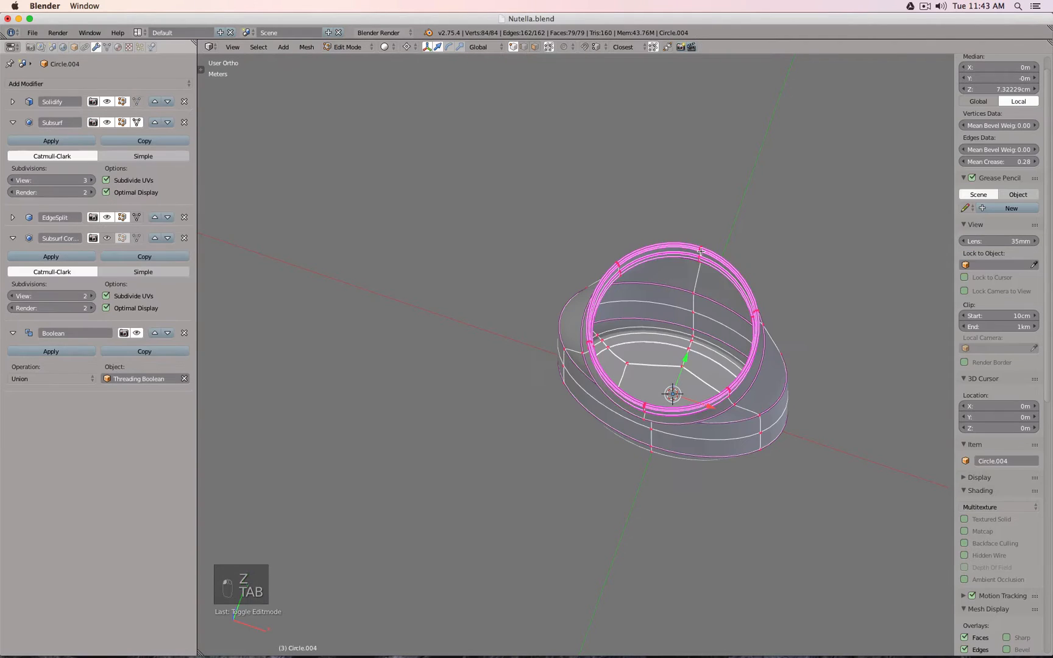
key(Tab)
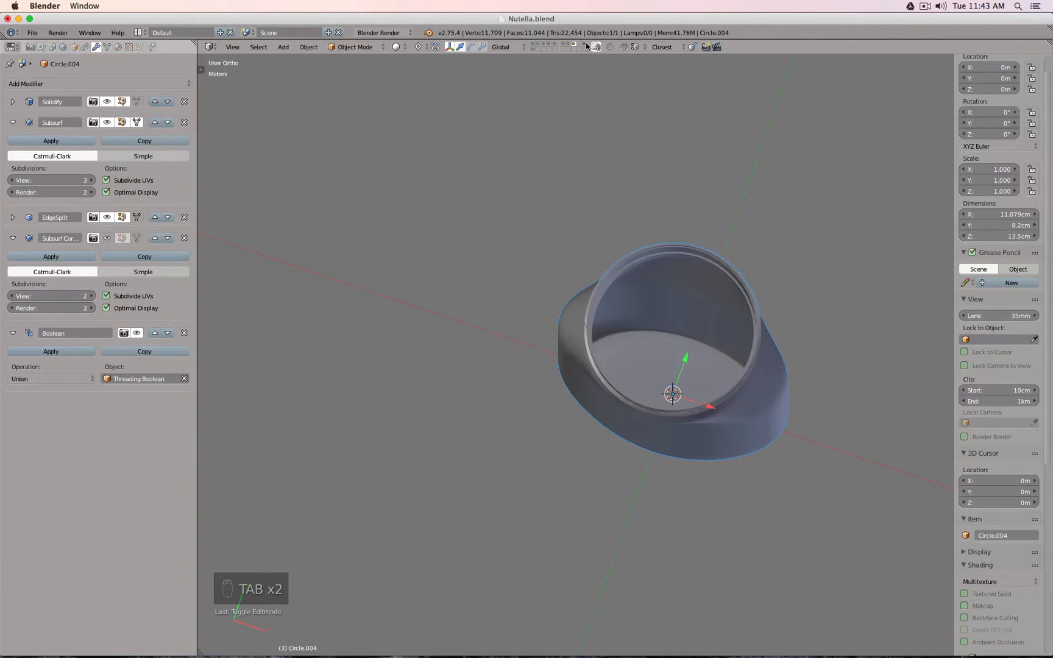
- Show only layer 10, select the six-sided jar copy and add a Subdivision Surface modifier to it
click(587, 46)
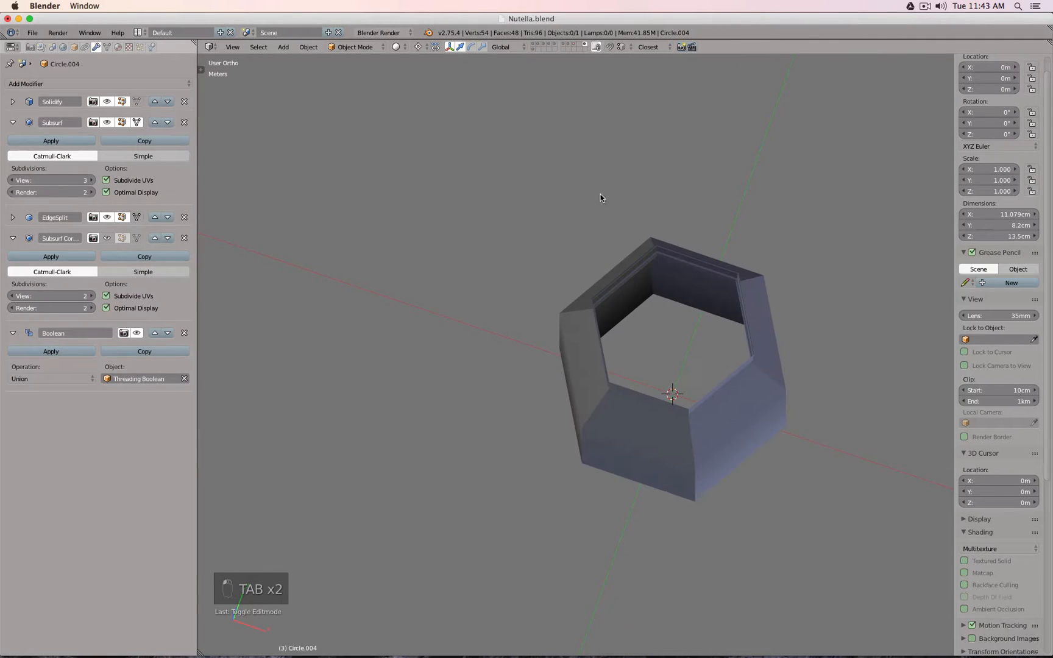
right_click(674, 254)
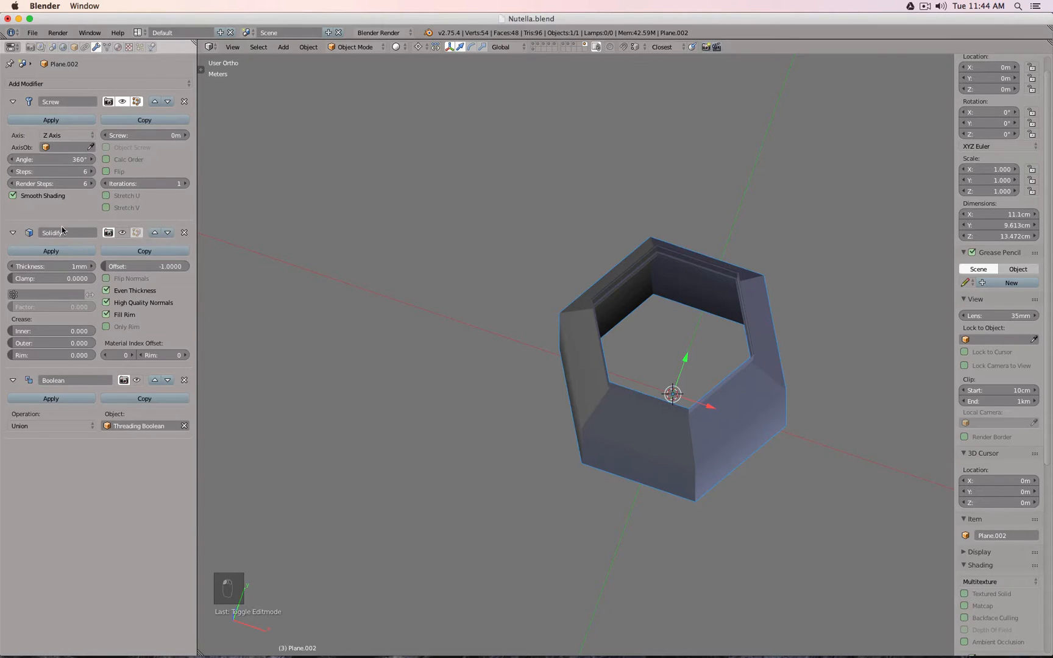
click(150, 83)
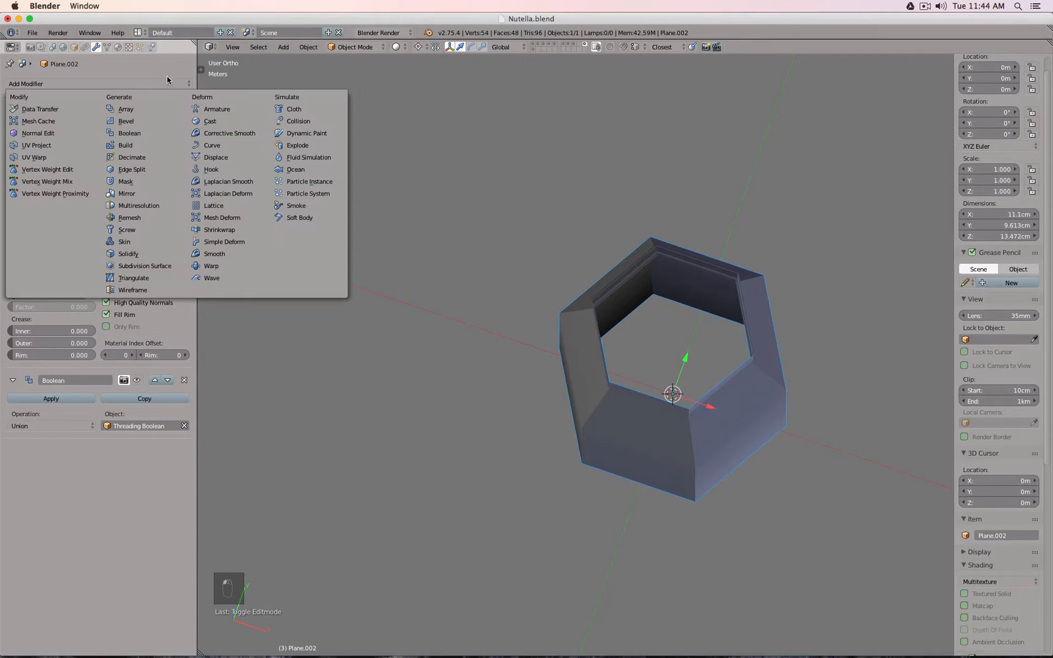
click(160, 265)
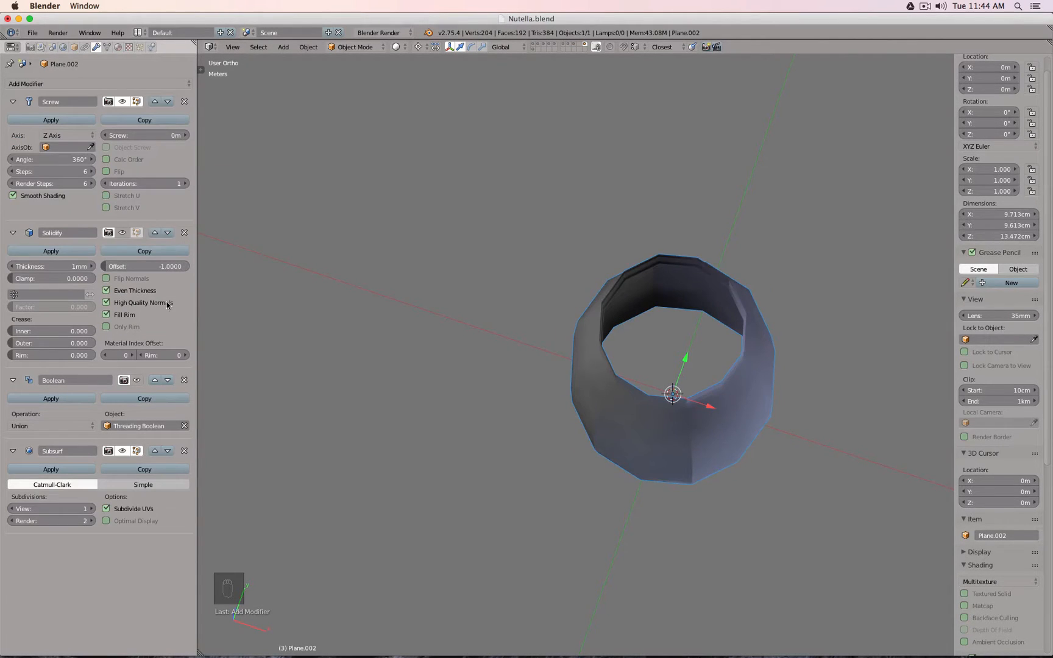
- Remove the copy's Boolean and Solidify modifiers and set the Subdivision Surface view level to 3
click(184, 381)
click(185, 233)
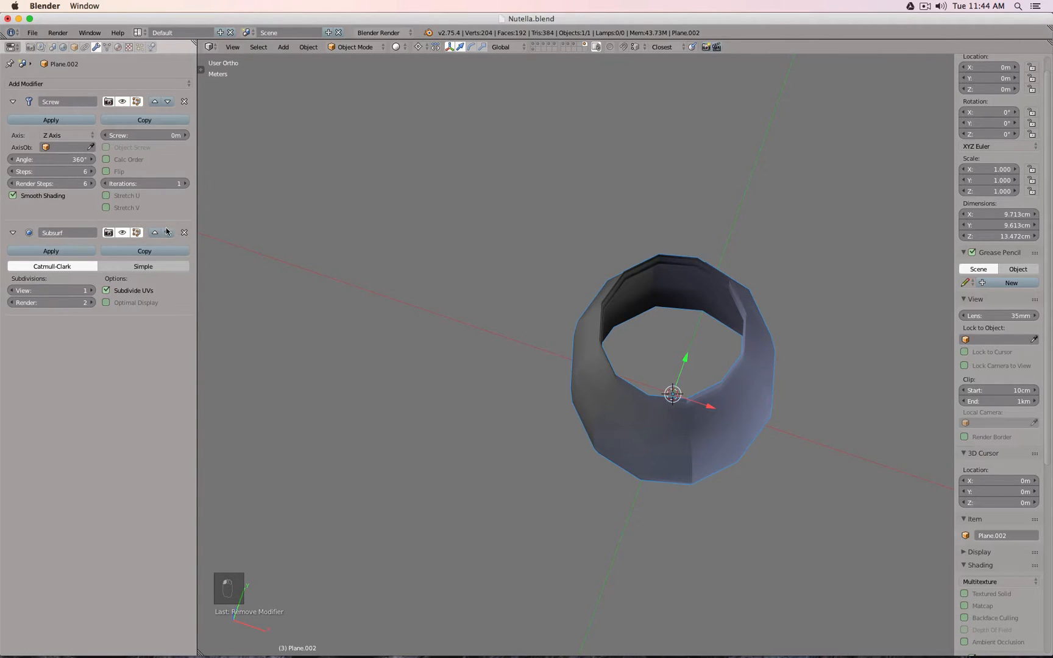
click(92, 291)
click(92, 291)
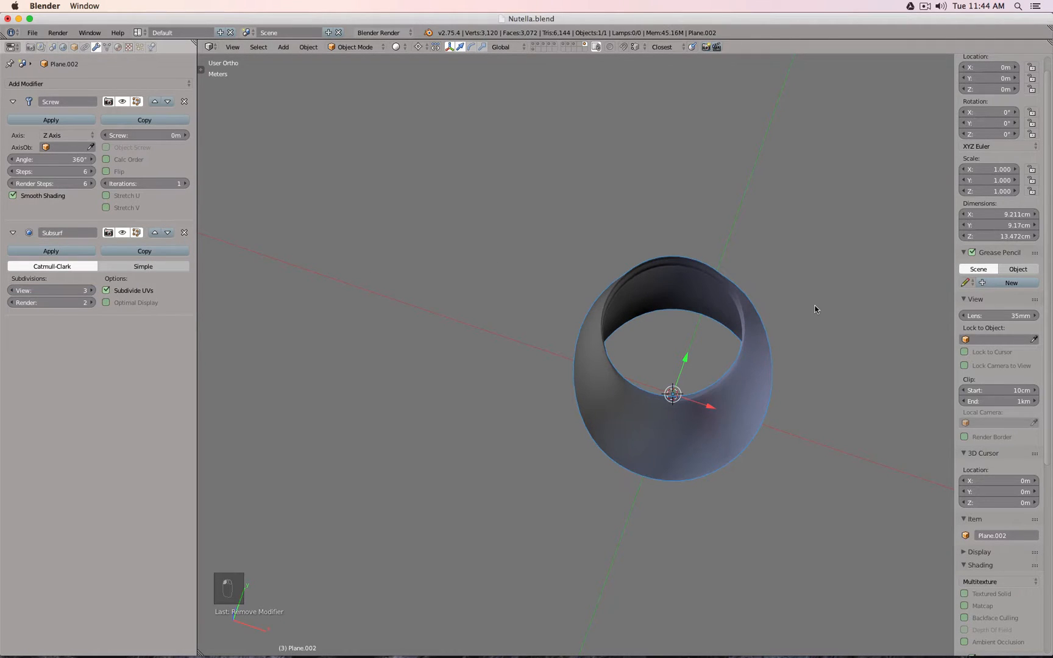
- Compare the subdivided jar copy with its edit-mode profile and the guide curves in front wireframe view
key(KP_1)
scroll(684, 173, up, 2)
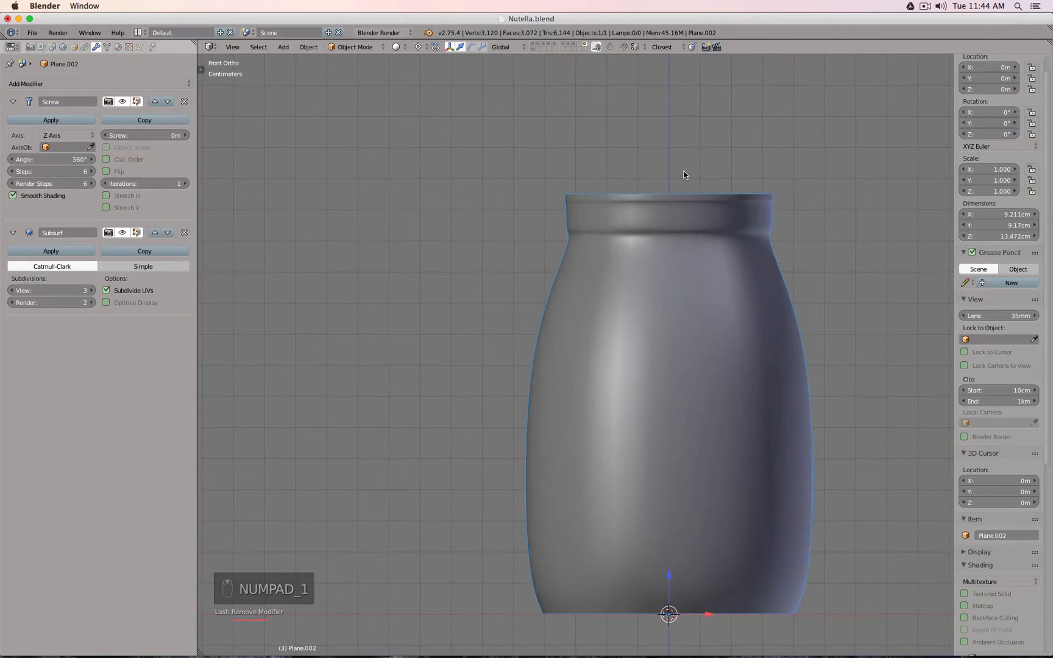
scroll(684, 175, down, 2)
shift+middle_drag(667, 226, 666, 172)
key(z)
key(Tab)
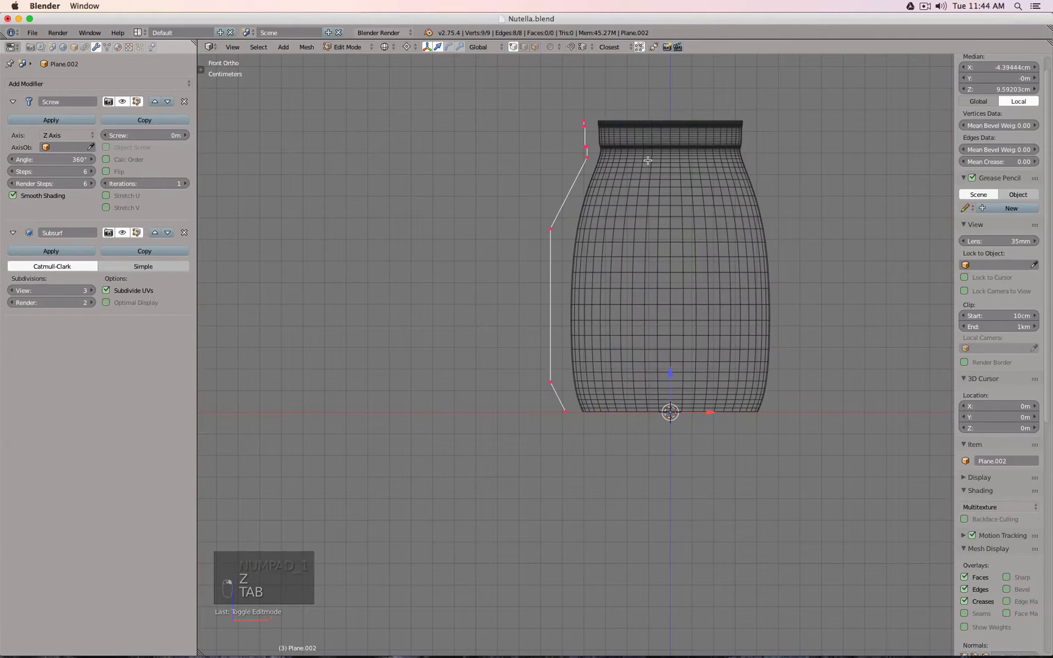
key(Tab)
key(Tab)
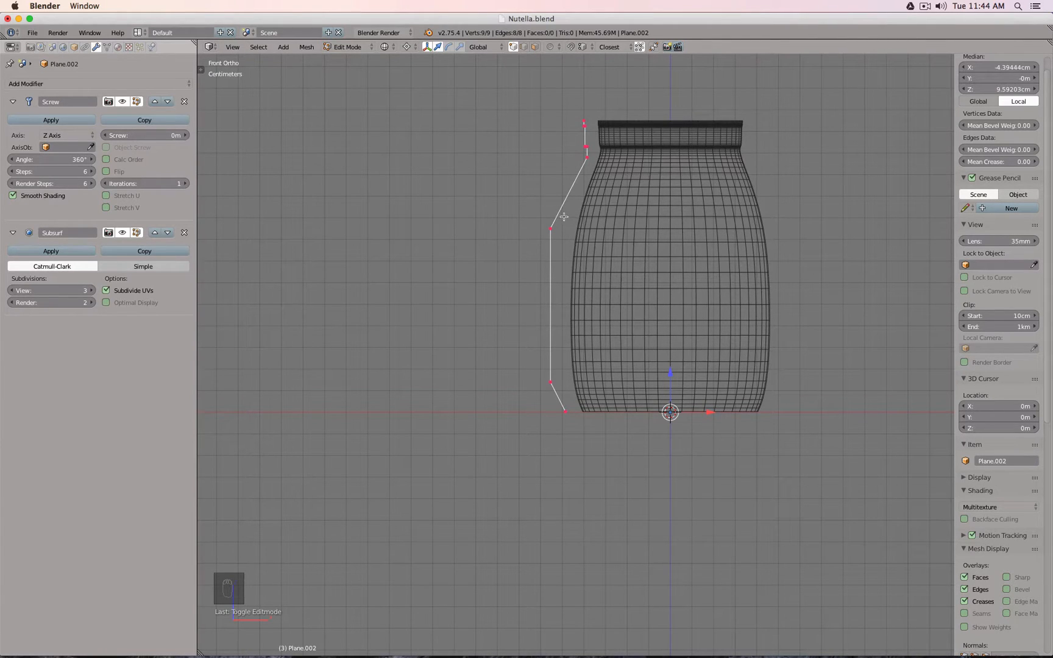
key(Tab)
shift+click(535, 46)
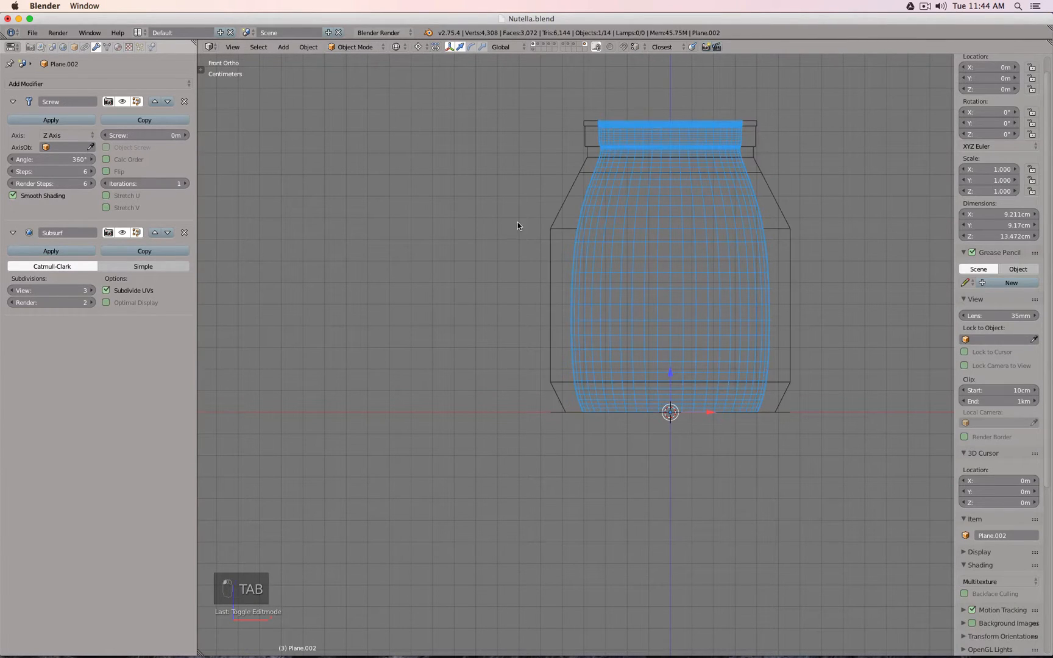
key(Tab)
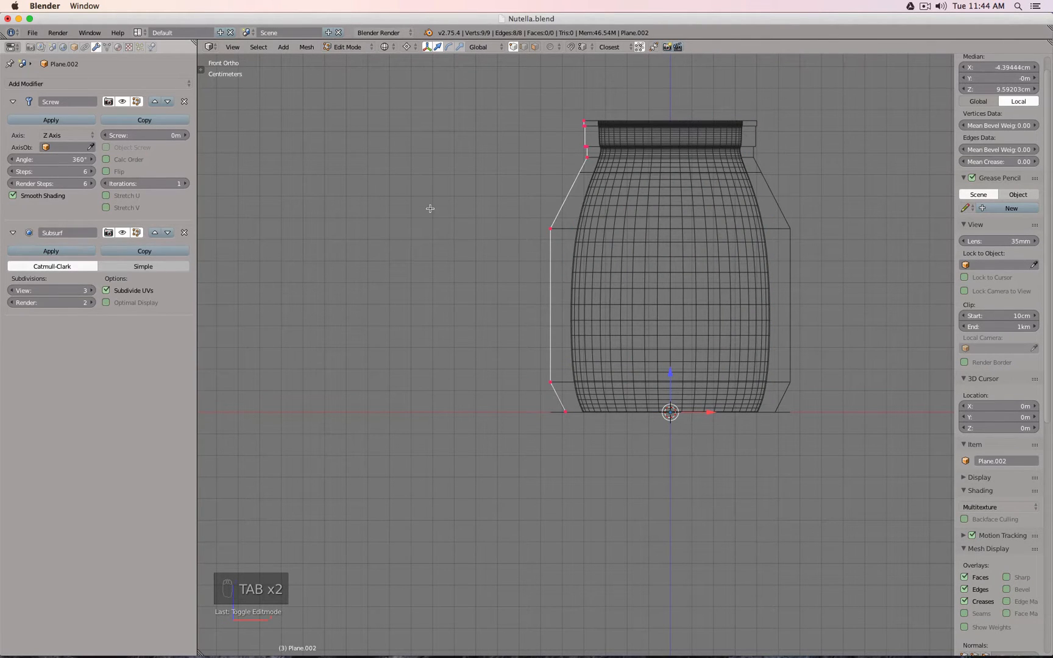
- Add an Edge Split modifier to the jar copy, move it above the Subdivision Surface modifier and view the result shaded
click(175, 84)
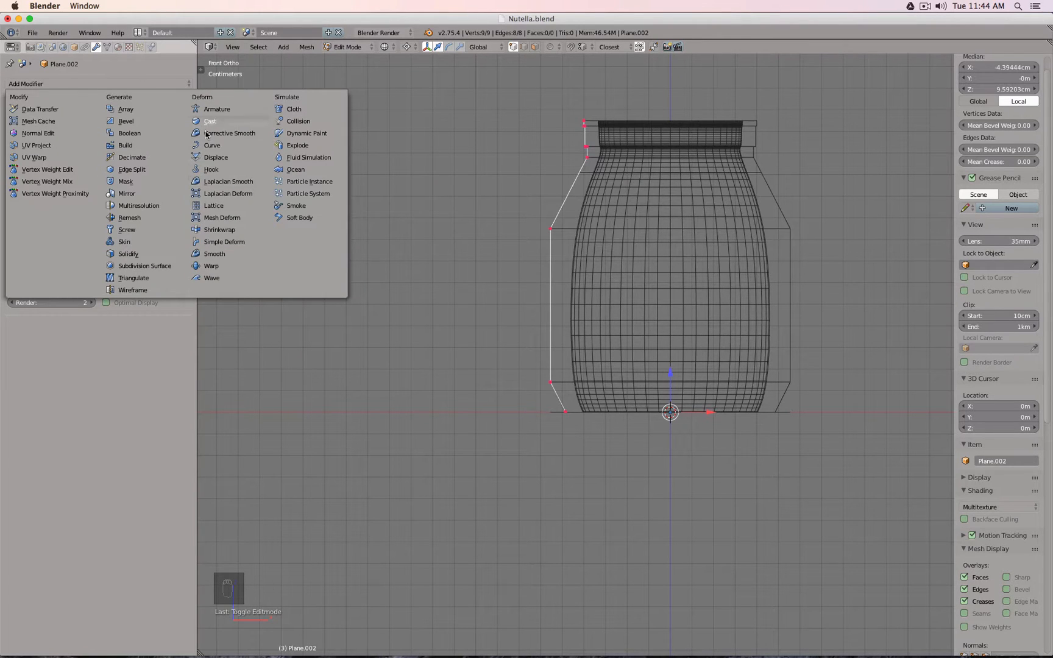
click(149, 171)
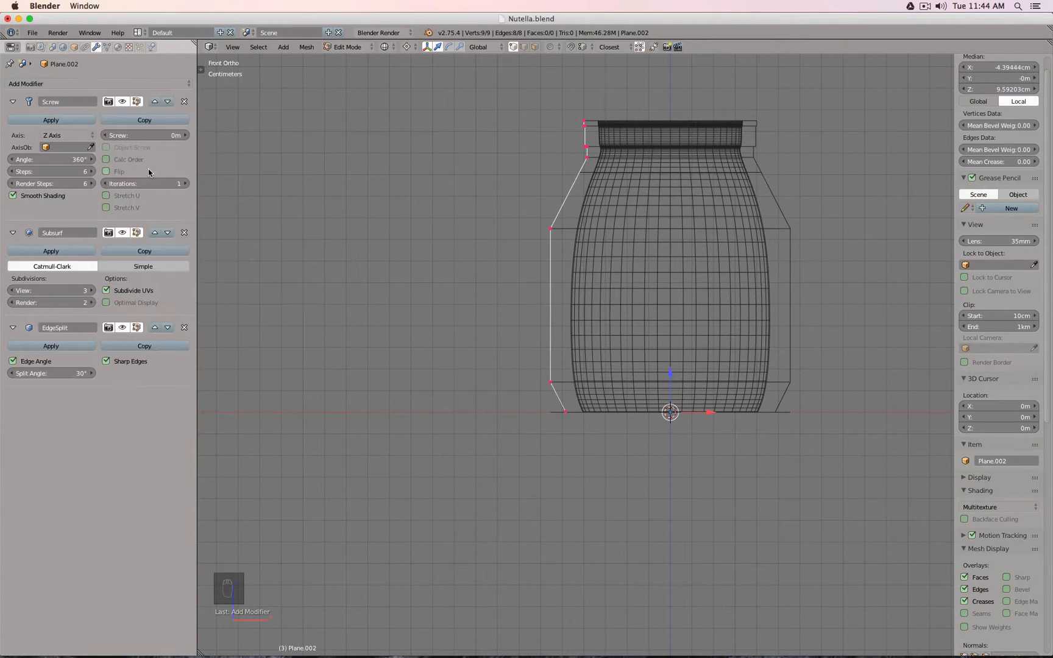
click(155, 327)
key(z)
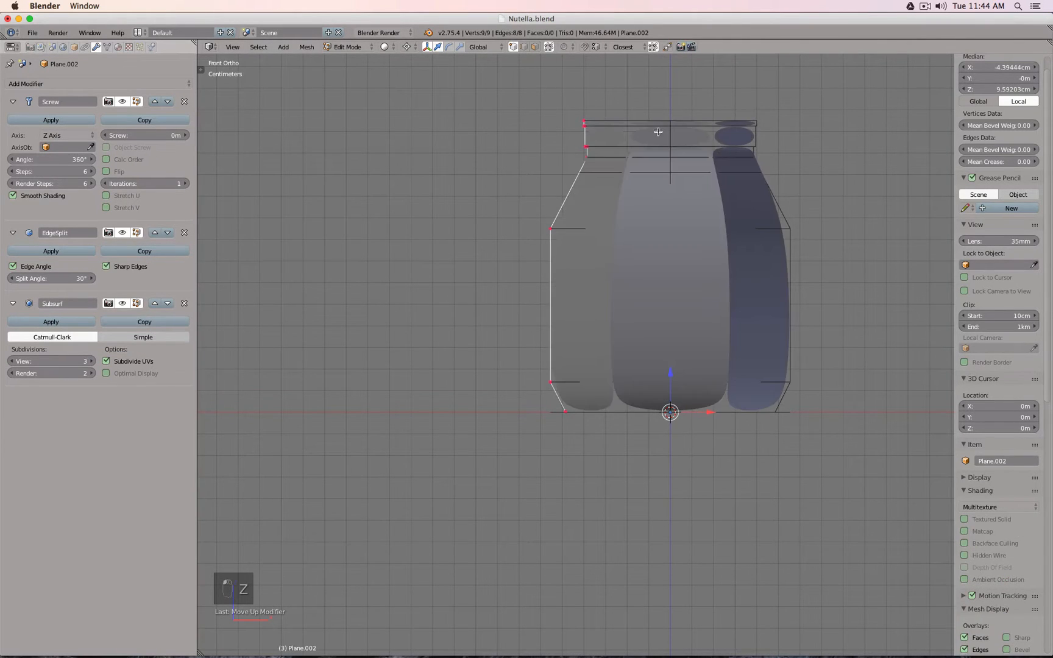
mouse_move(592, 146)
middle_down()
mouse_move(600, 190)
mouse_move(673, 163)
mouse_move(660, 127)
mouse_move(663, 152)
mouse_move(632, 142)
middle_up()
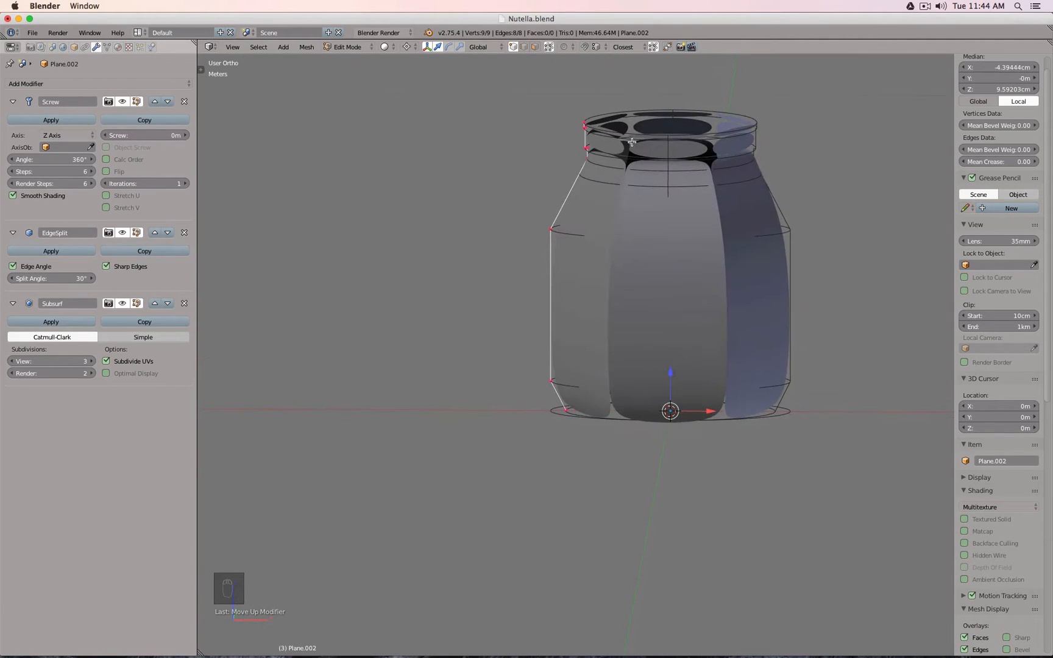
- Apply the jar copy's Screw and Edge Split modifiers, with the Subdivision Surface modifier hidden in the viewport
key(KP_1)
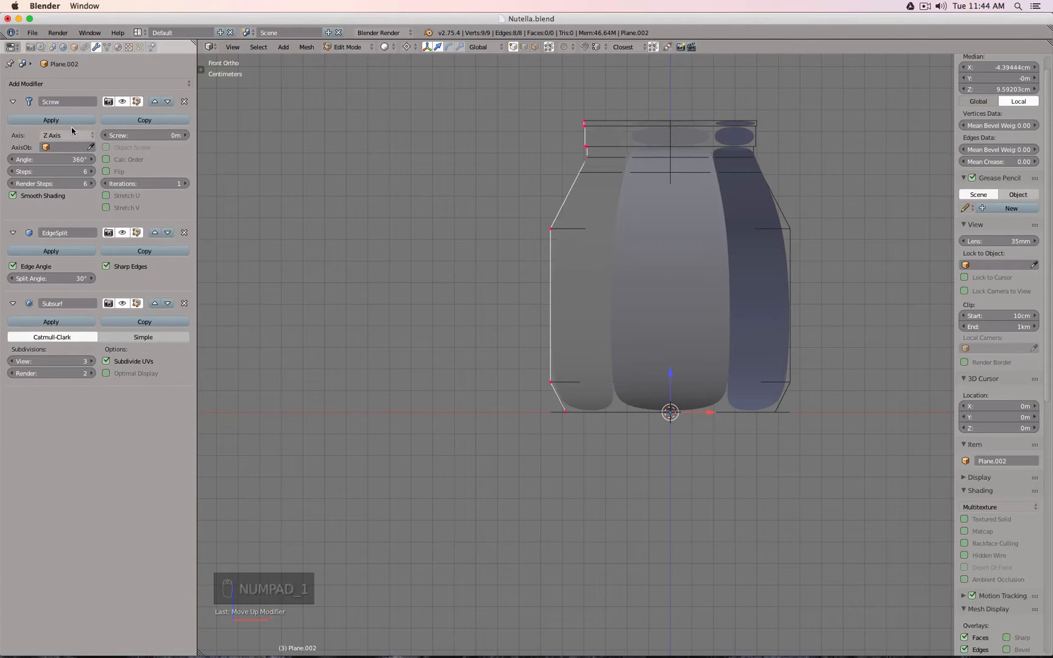
key(Tab)
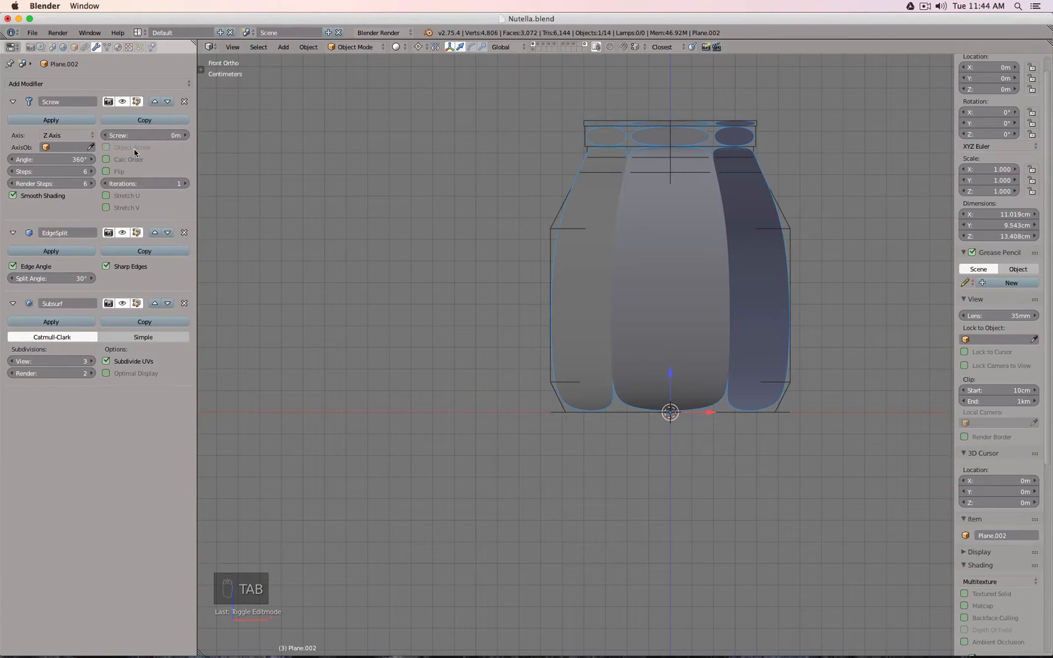
click(61, 120)
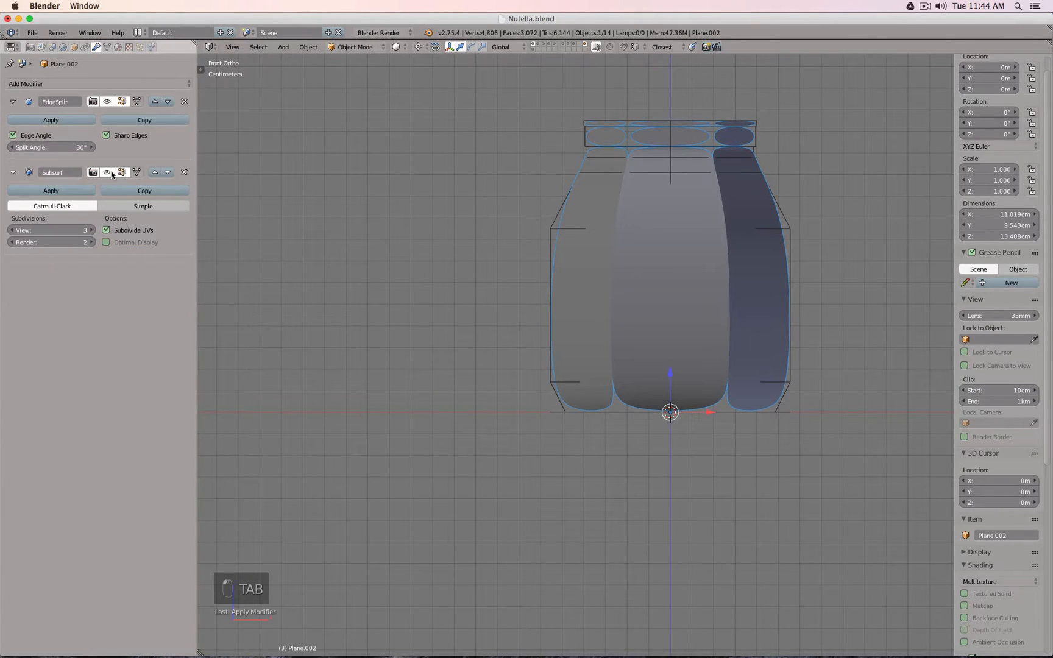
click(111, 173)
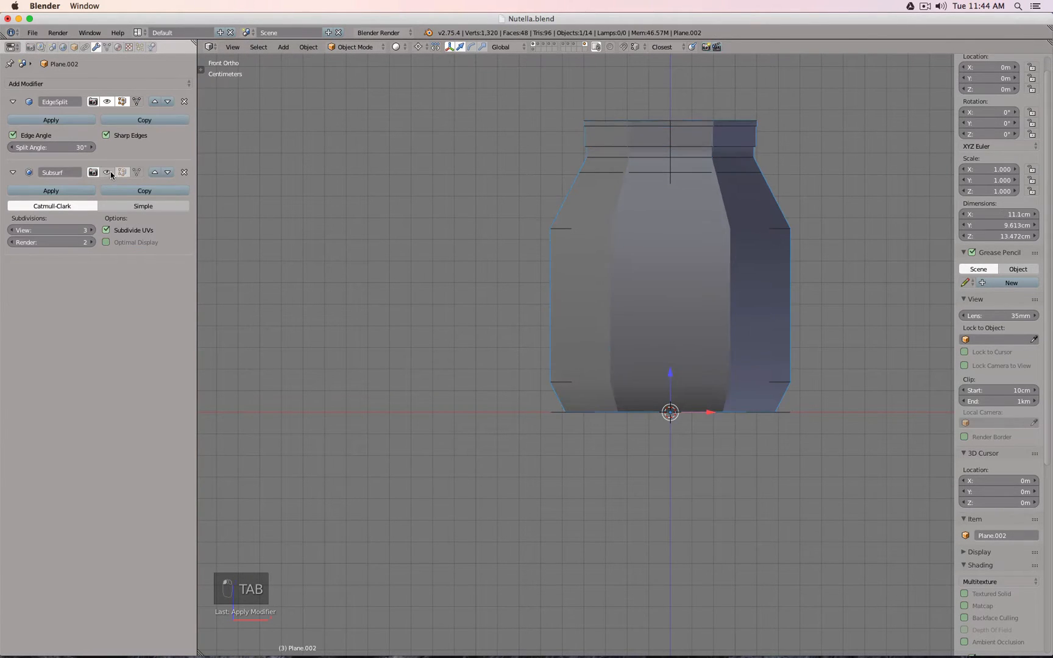
click(77, 122)
- Enter edit mode with face selection and test-move two shoulder faces to check whether they are joined, cancelling each move
middle_drag(702, 142, 727, 140)
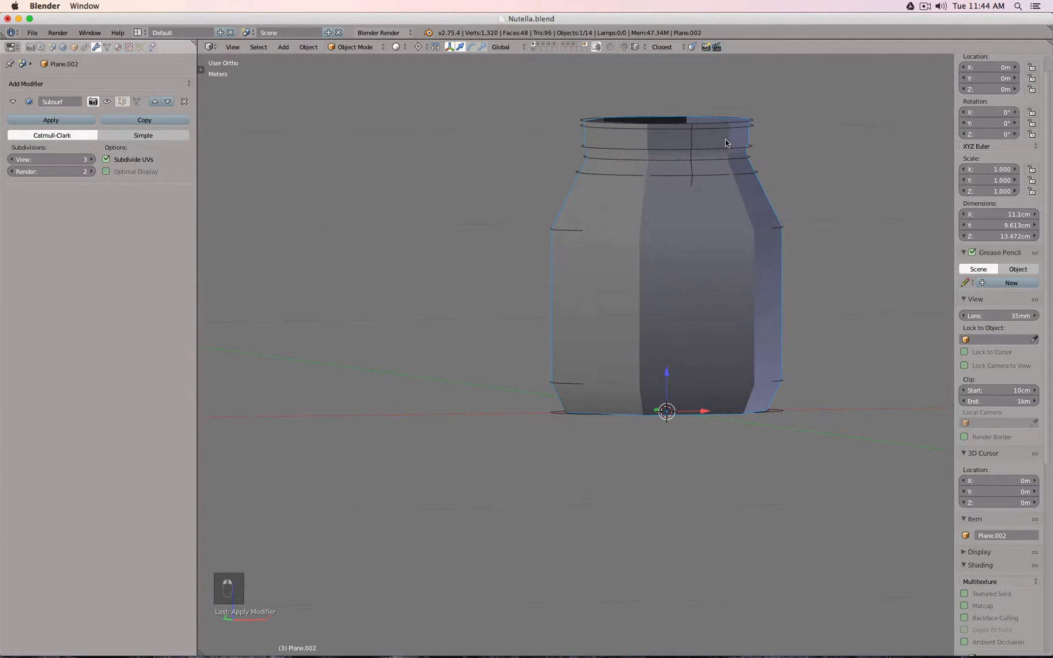
key(Tab)
middle_drag(661, 160, 654, 147)
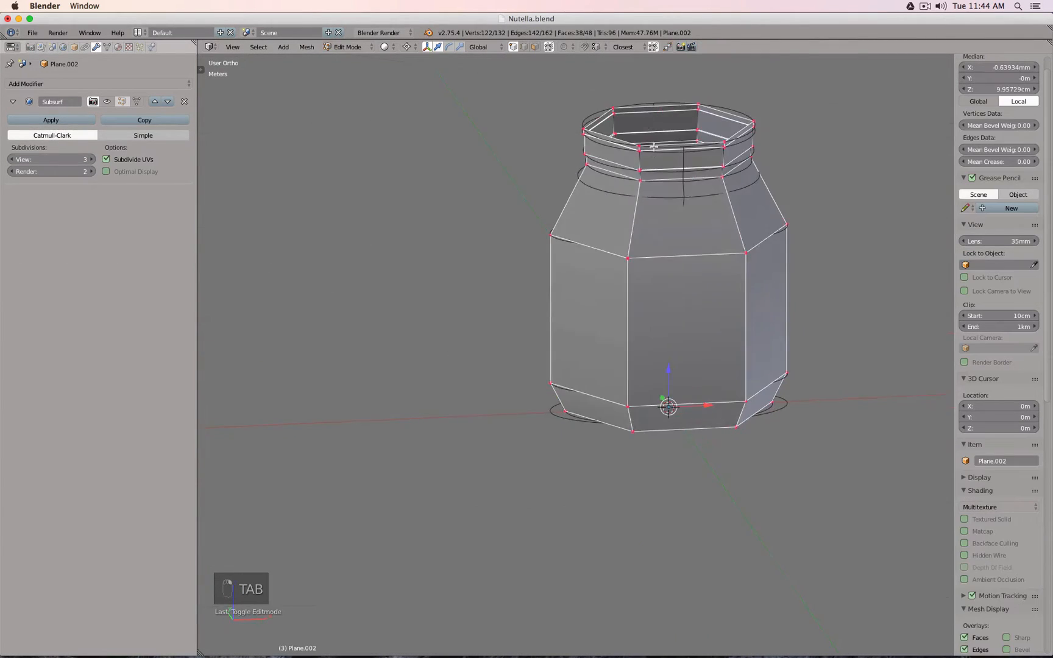
key(3)
right_click(591, 193)
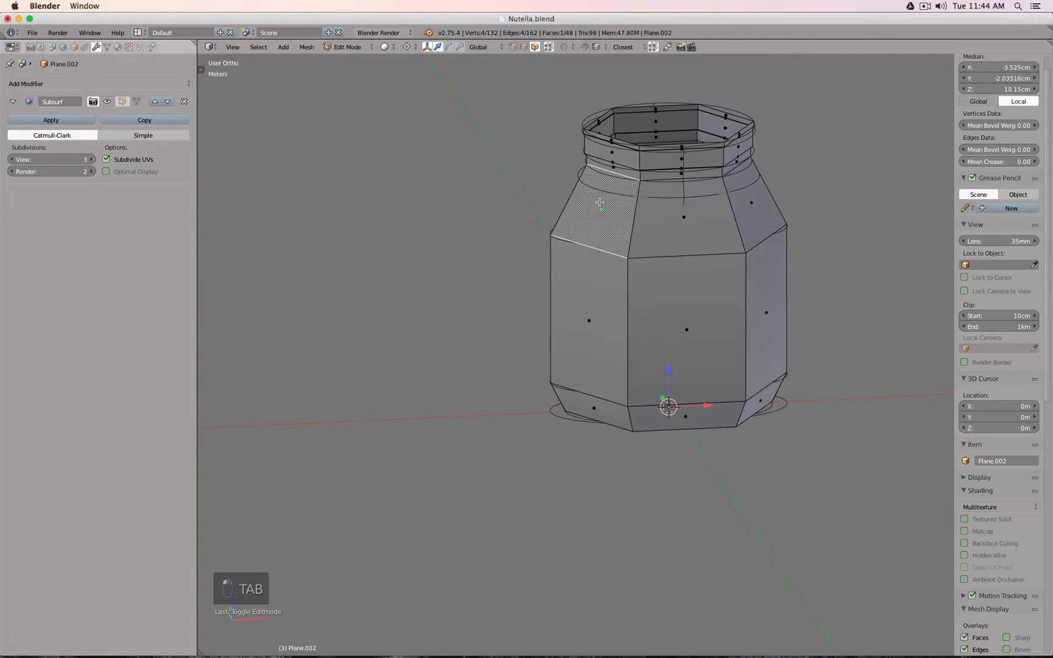
key(g)
right_click(659, 229)
key(g)
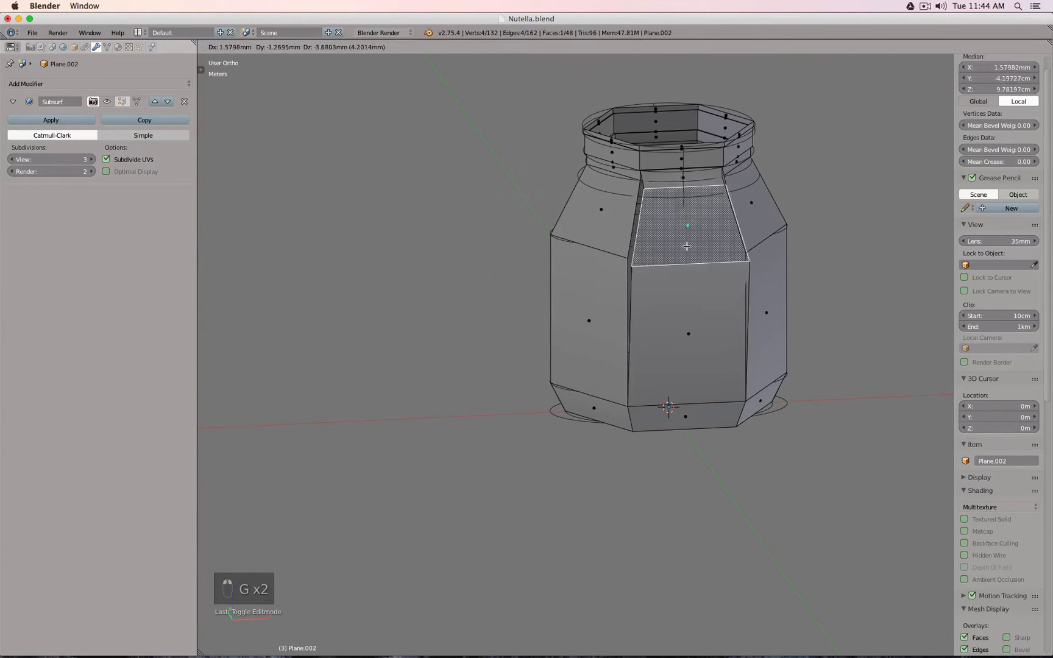
right_click(791, 203)
- Select the whole jar mesh and remove its double vertices
key(a)
key(a)
key(w)
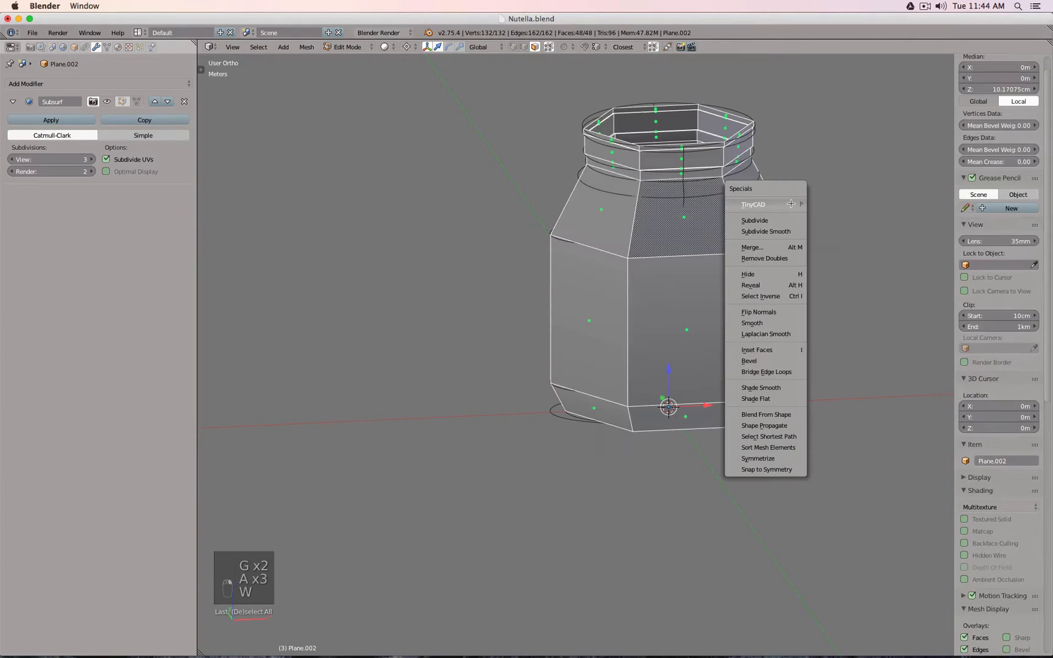
click(765, 258)
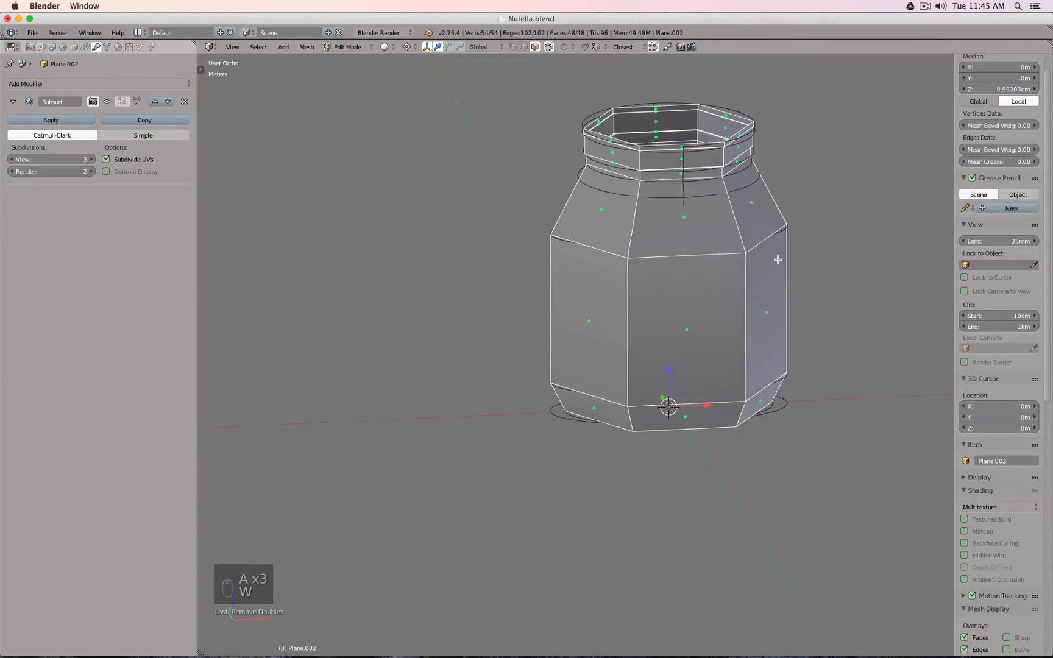
- Test-move a shoulder face and a neighbouring body face to check that the mesh is connected, cancelling each move
key(a)
right_click(602, 213)
key(g)
right_click(548, 229)
key(g)
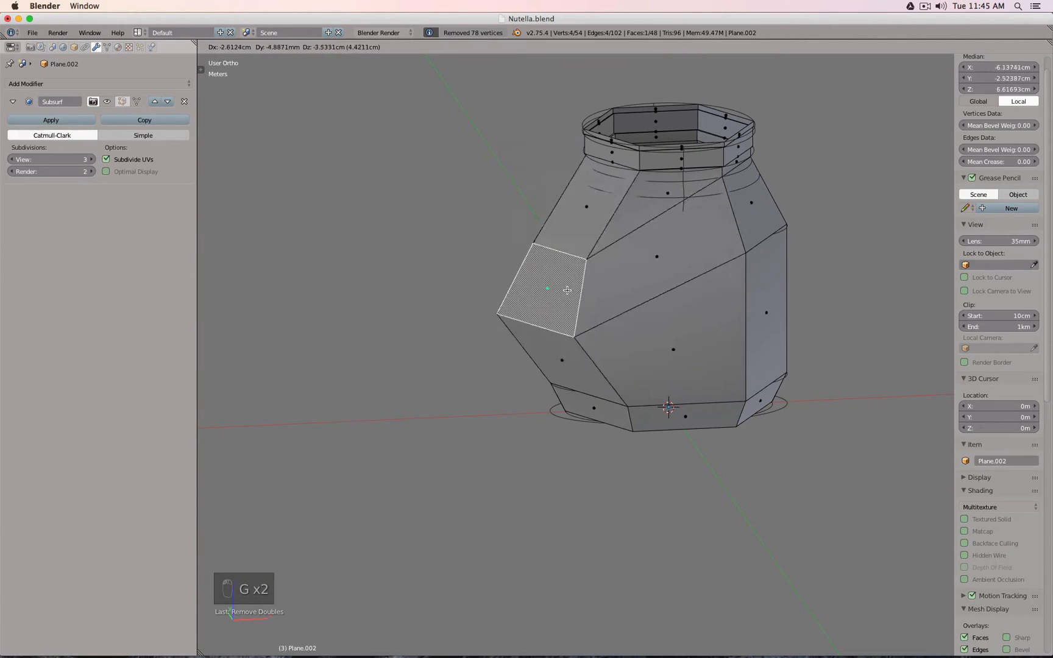
right_click(584, 227)
- Show the Subdivision Surface modifier in the viewport and in edit mode, and inspect the smoothed jar from the front
mouse_move(617, 220)
middle_down()
mouse_move(616, 208)
mouse_move(602, 218)
middle_up()
click(122, 101)
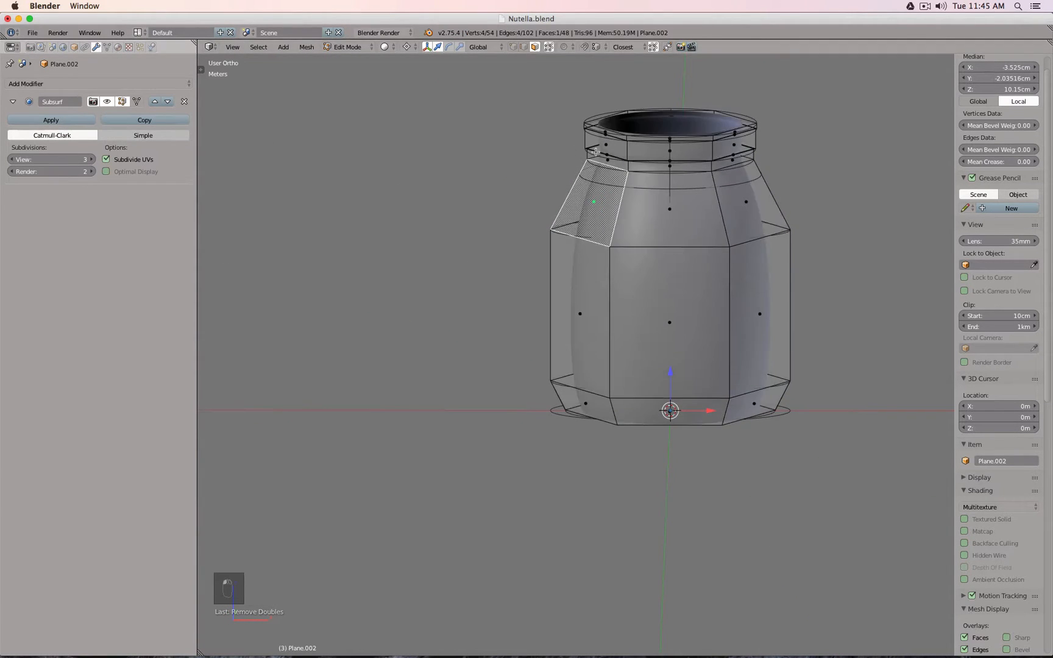
key(KP_1)
scroll(672, 167, up, 4)
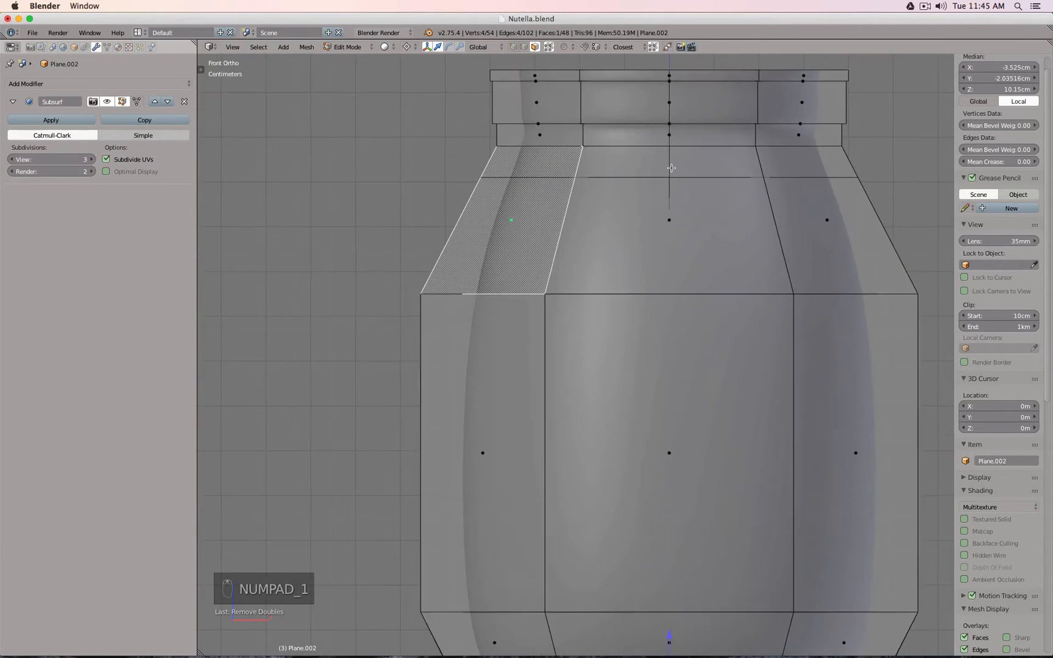
scroll(672, 167, down, 2)
middle_drag(672, 167, 574, 181)
- Select the horizontal edge loops at the neck base, rim, shoulder and jar bottom and set their mean crease to 1.00
click(524, 47)
scroll(520, 310, up, 4)
alt+right_click(640, 184)
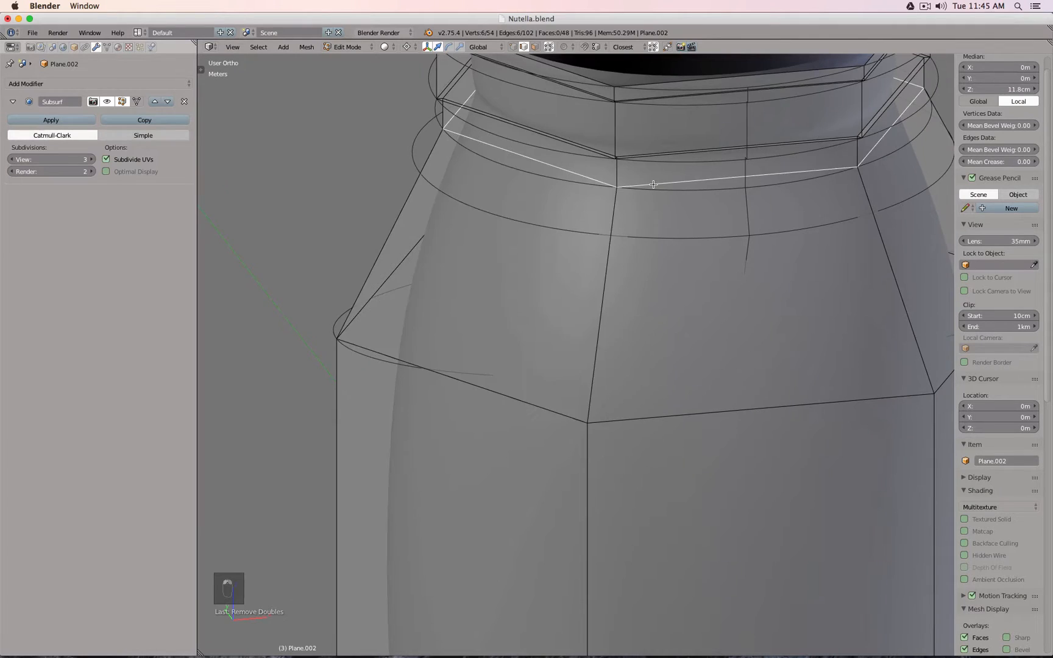
shift+middle_drag(661, 171, 633, 249)
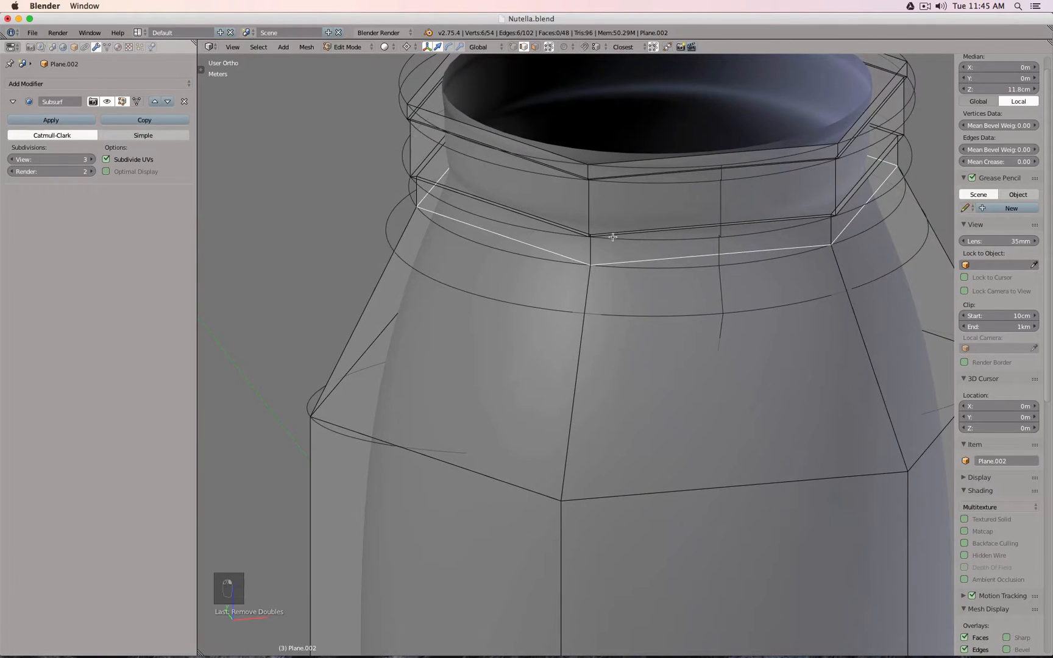
alt+shift+right_click(623, 235)
alt+shift+right_click(621, 229)
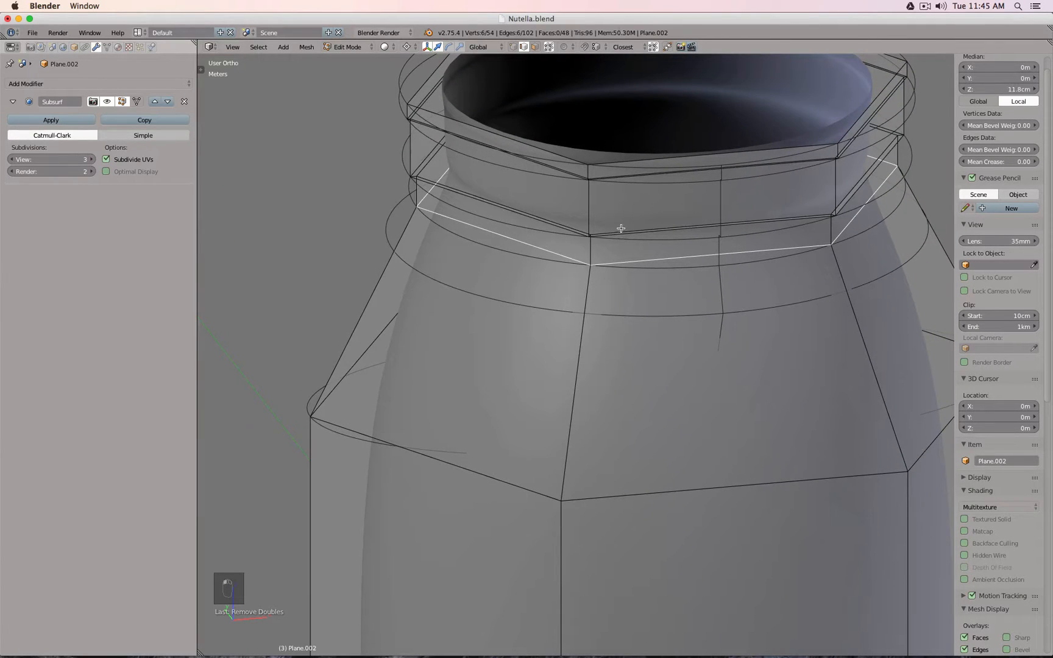
alt+shift+right_click(429, 128)
alt+shift+right_click(429, 123)
alt+shift+right_click(427, 122)
alt+shift+right_click(422, 98)
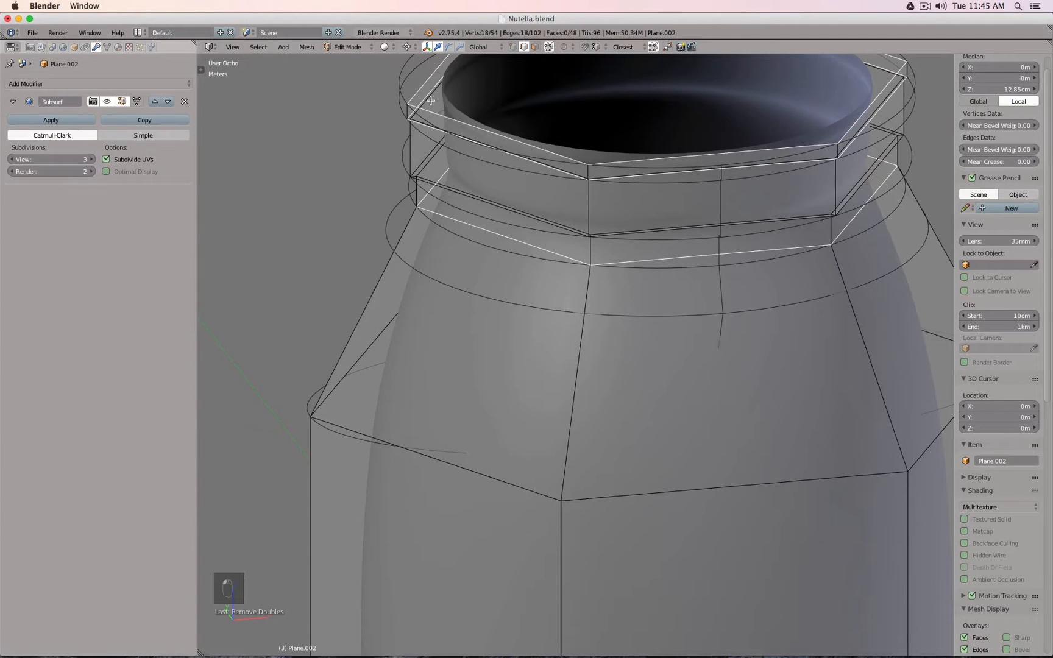
alt+shift+right_click(431, 101)
scroll(430, 217, down, 5)
alt+shift+right_click(453, 303)
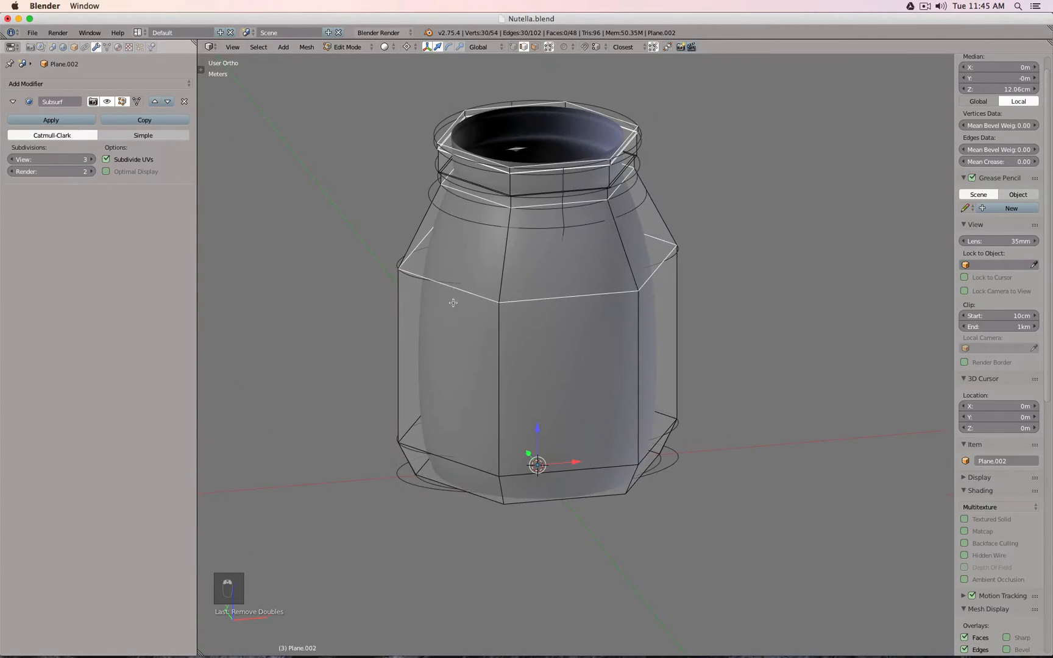
alt+shift+right_click(450, 451)
alt+shift+right_click(452, 464)
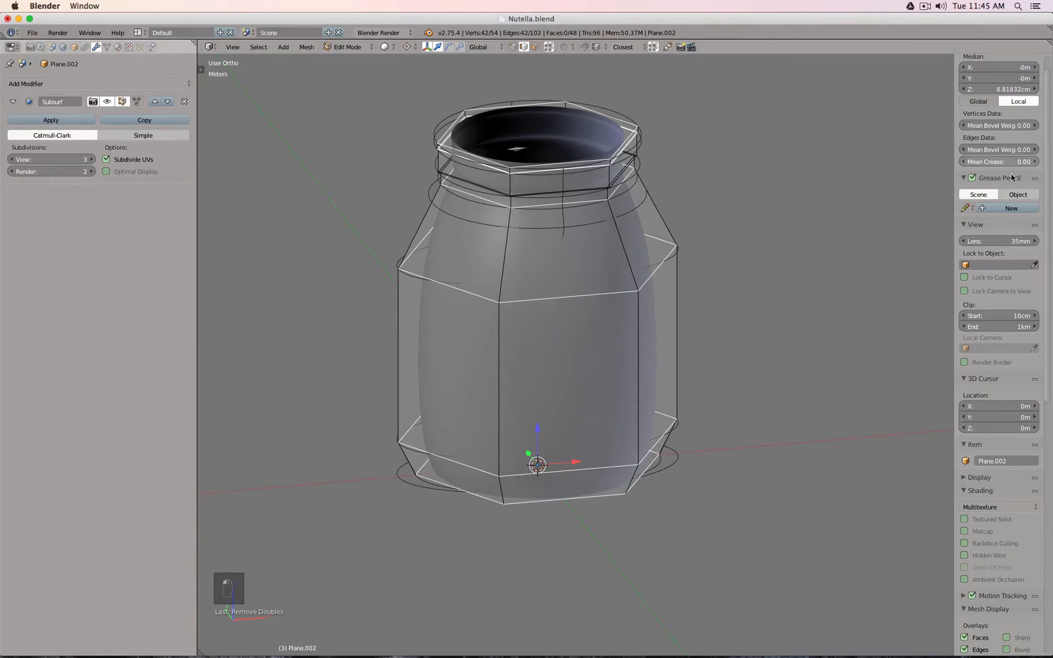
drag(978, 162, 1039, 162)
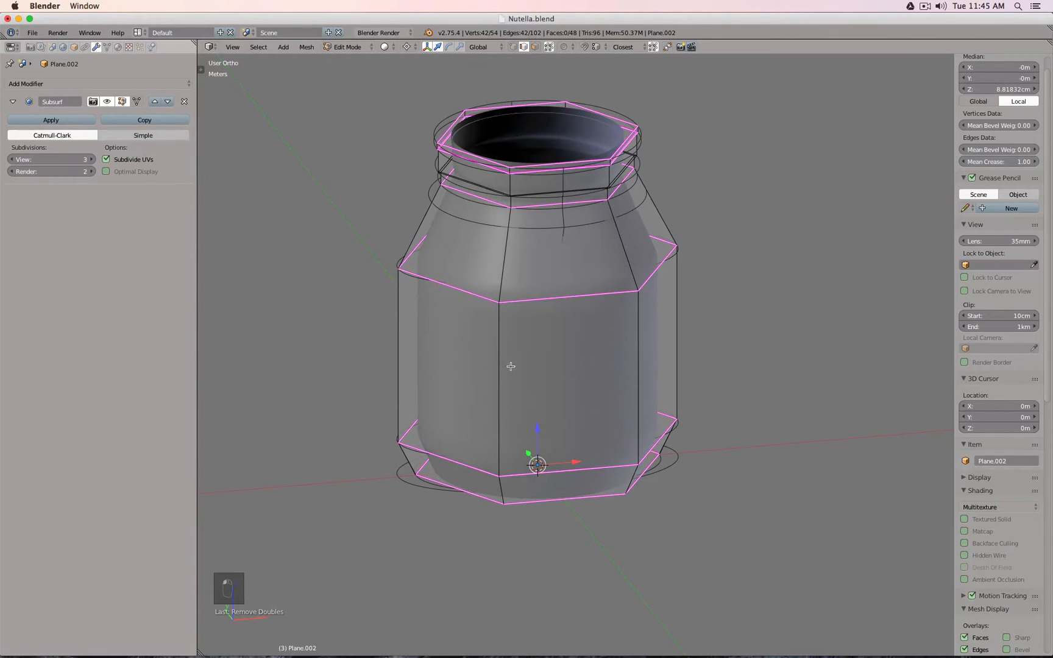
- Select the two uncreased edge loops at the step below the rim band and set their mean crease to 1.00
key(KP_1)
key(Tab)
key(Tab)
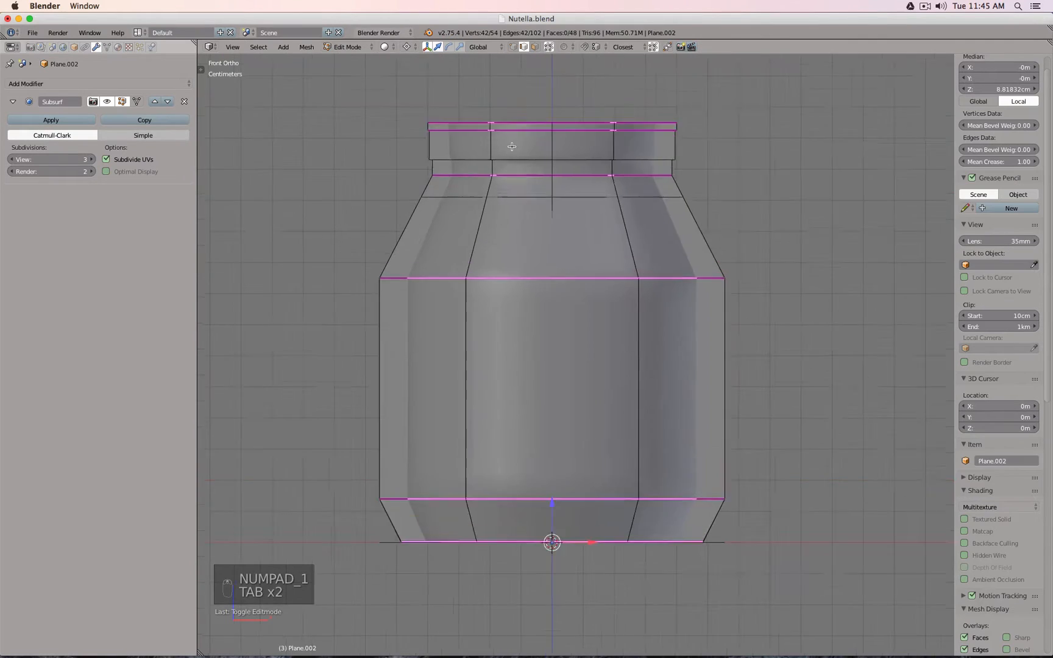
scroll(512, 147, up, 4)
middle_drag(465, 317, 511, 183)
scroll(367, 179, up, 4)
alt+right_click(391, 183)
alt+shift+right_click(403, 179)
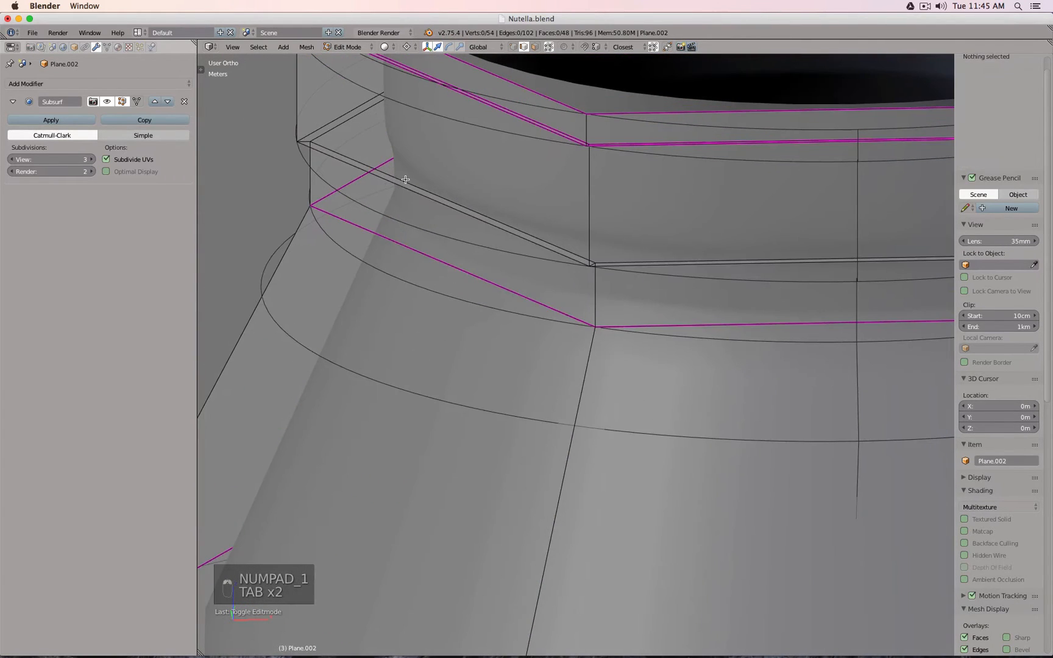
alt+right_click(412, 181)
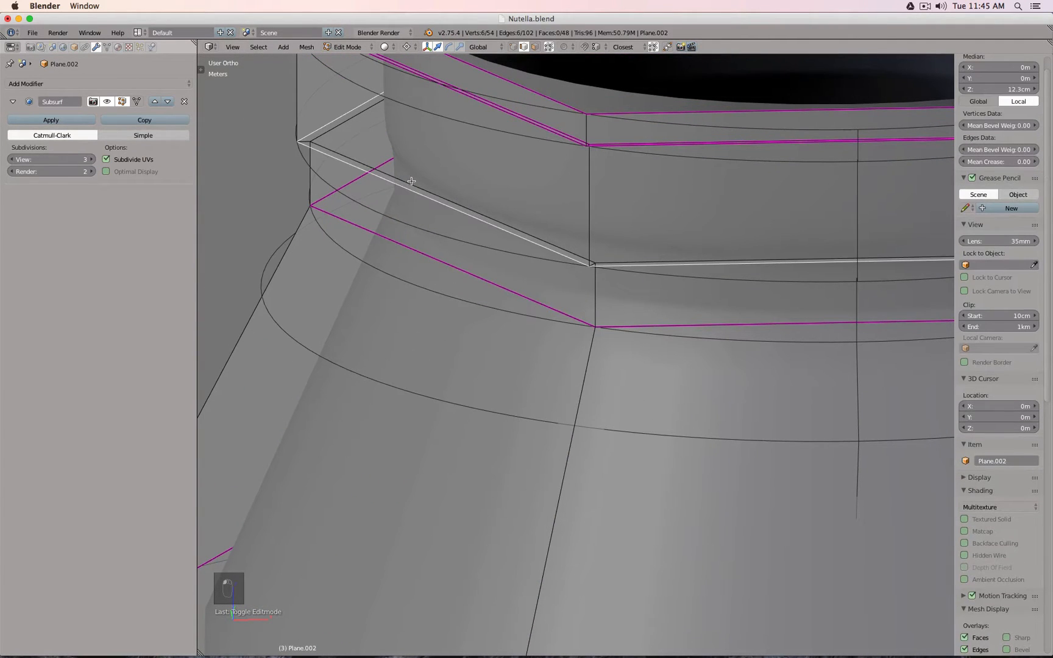
key(z)
alt+shift+right_click(425, 187)
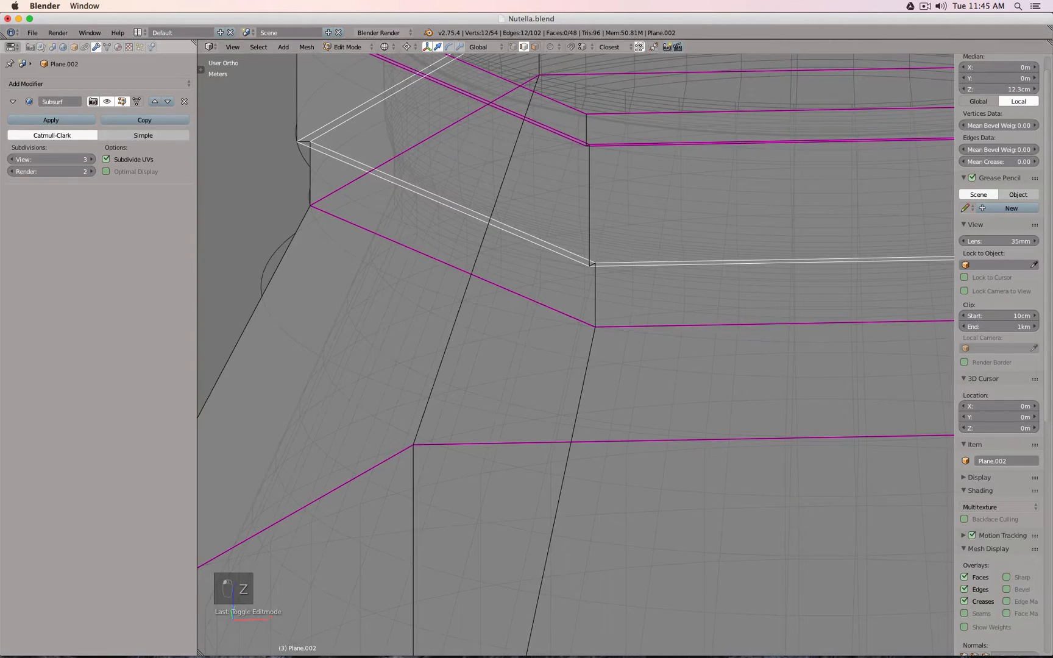
drag(979, 163, 1024, 163)
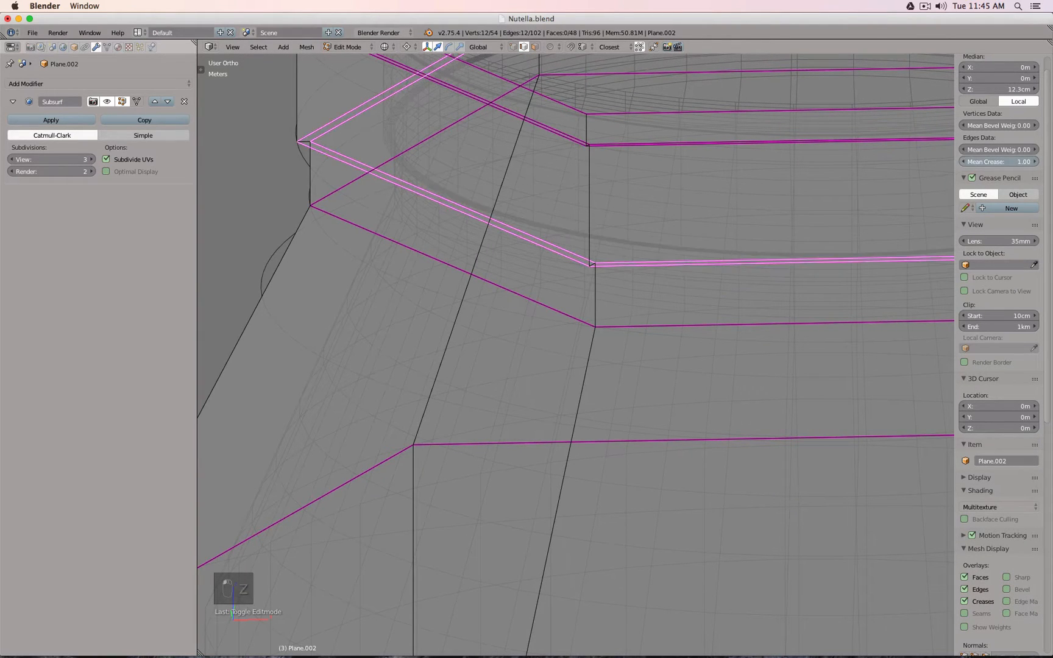
- Scale the whole jar mesh outward in X and Y only, bringing the subdivided body close to the guide curves
scroll(609, 262, down, 6)
key(Tab)
key(z)
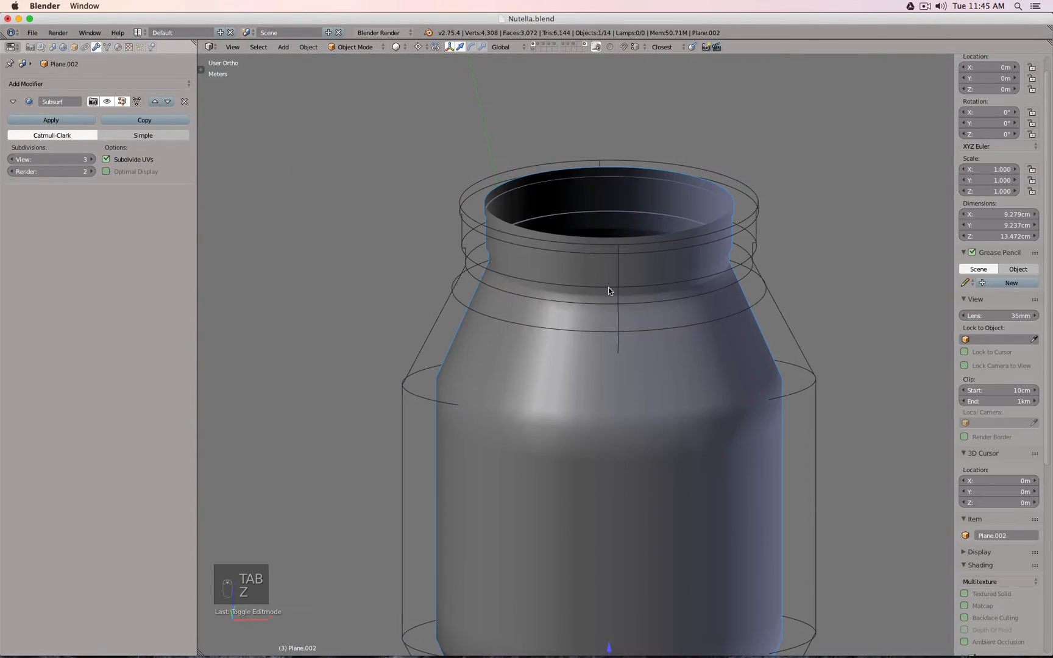
key(KP_1)
scroll(581, 214, up, 3)
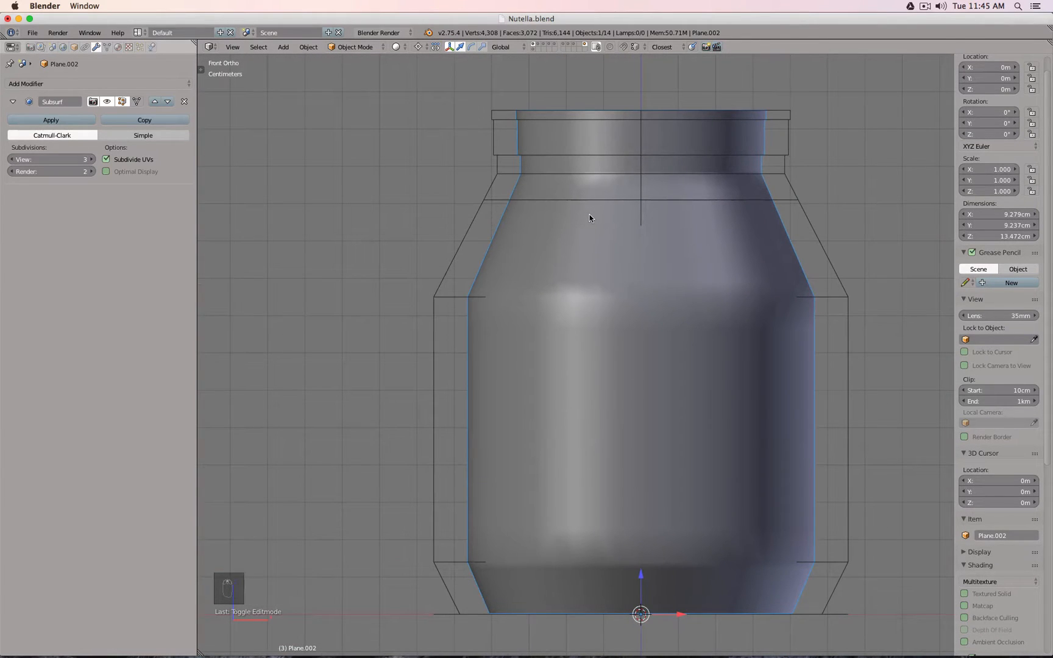
key(Tab)
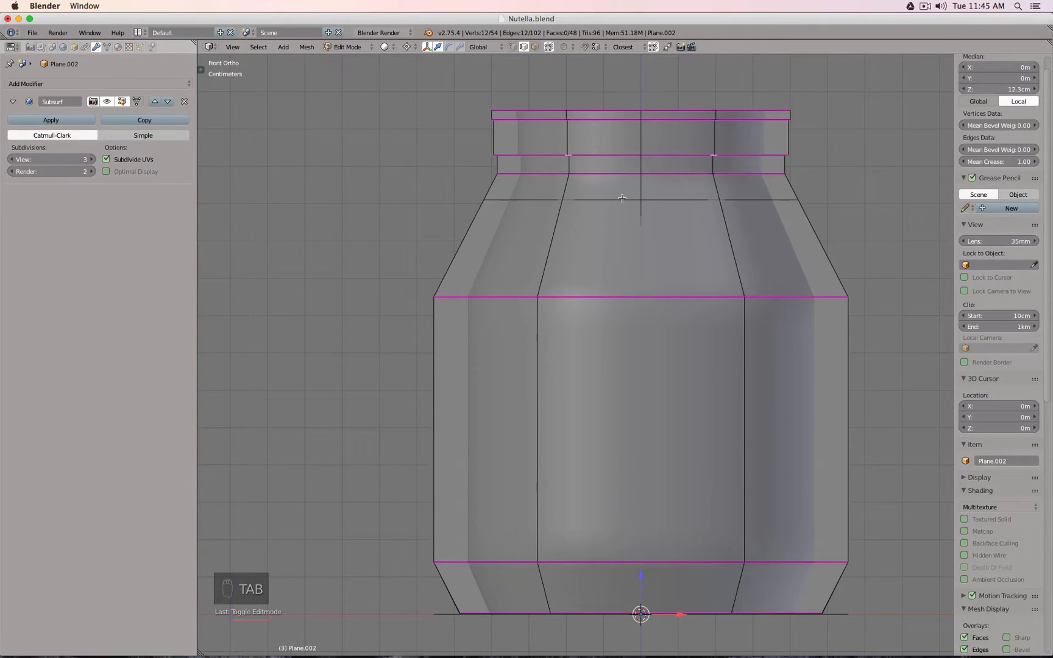
key(a)
key(a)
key(a)
key(s)
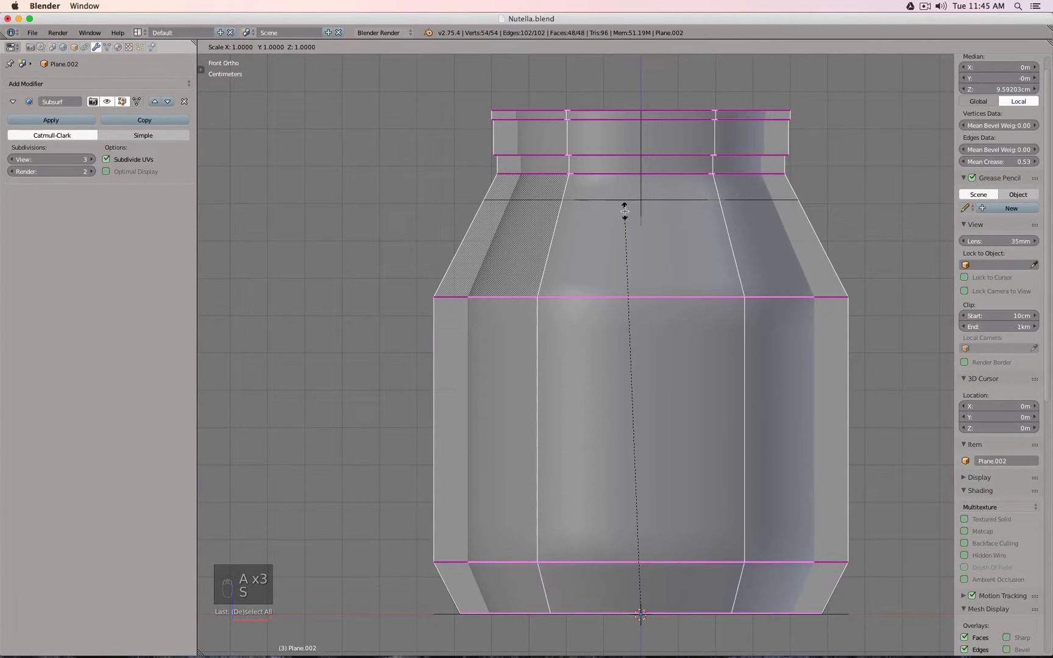
key(shift+z)
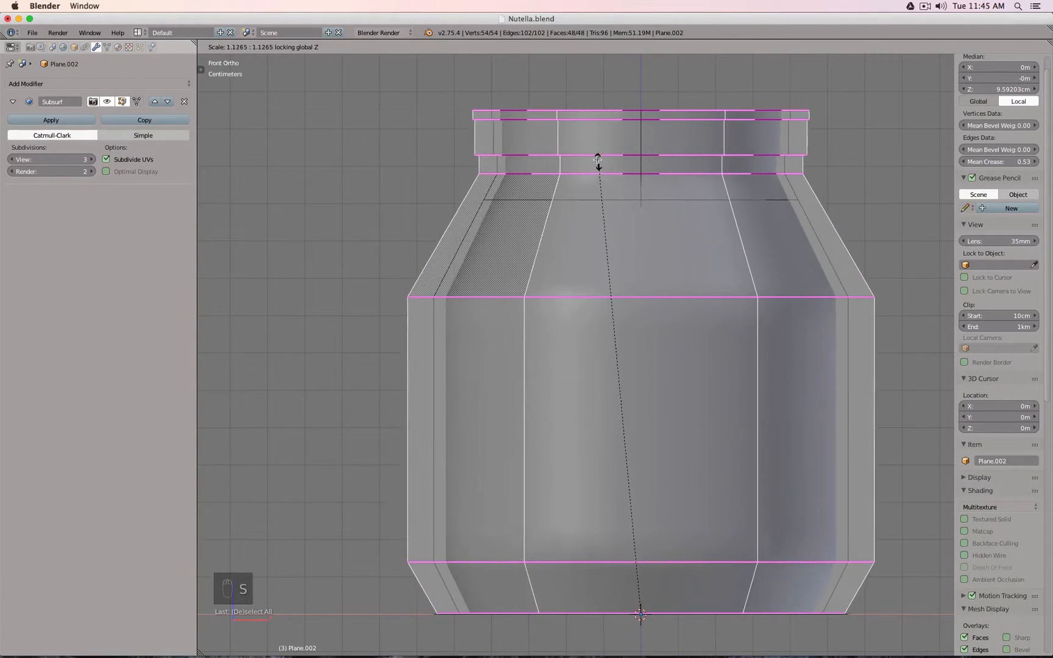
click(593, 139)
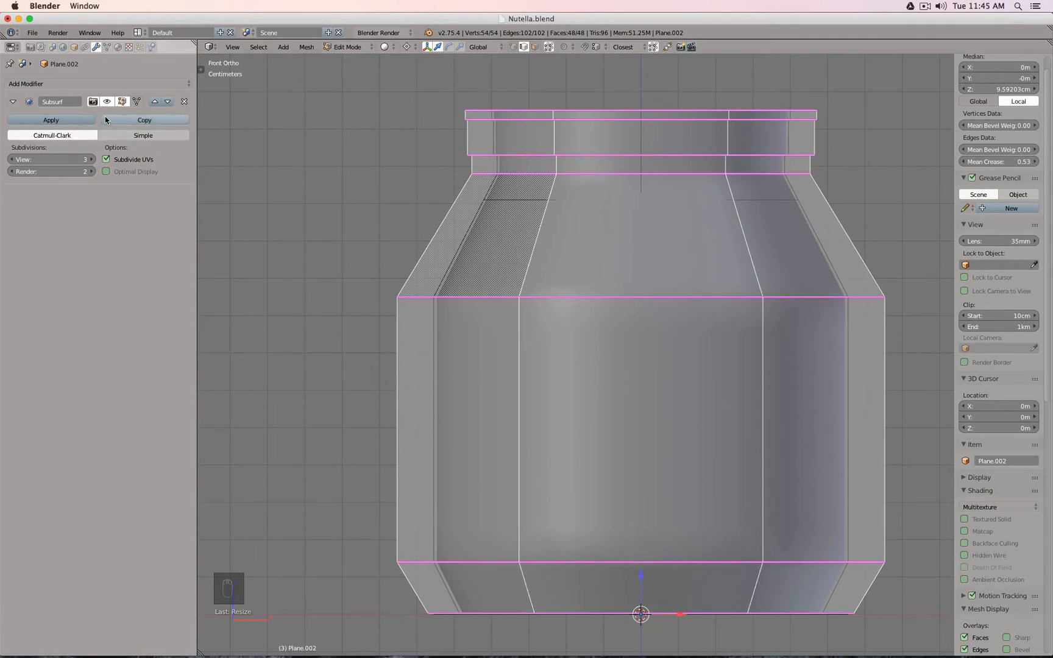
- Display the edit cage on the subdivided surface and scale the mesh by about 1.017 in X and Y to meet the guide curves
click(138, 102)
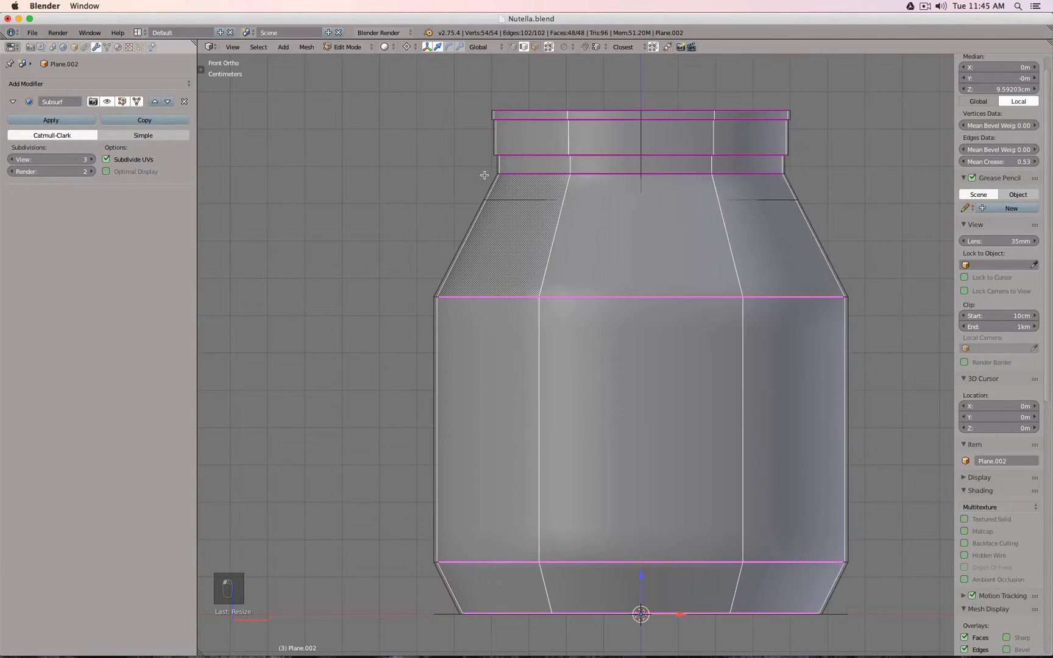
scroll(484, 149, up, 10)
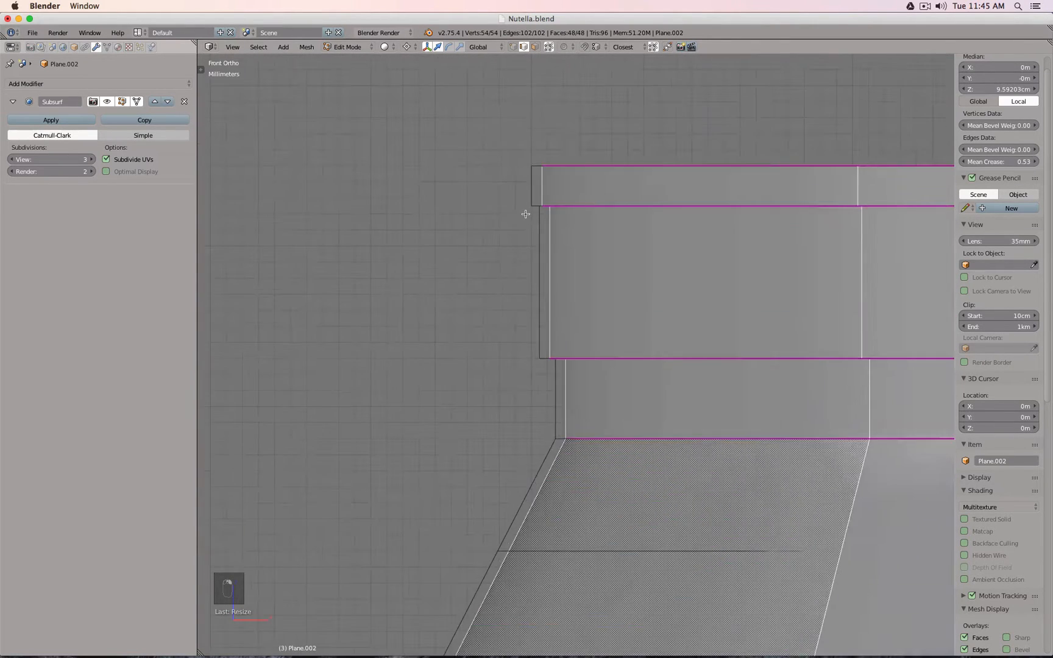
scroll(524, 199, up, 1)
key(s)
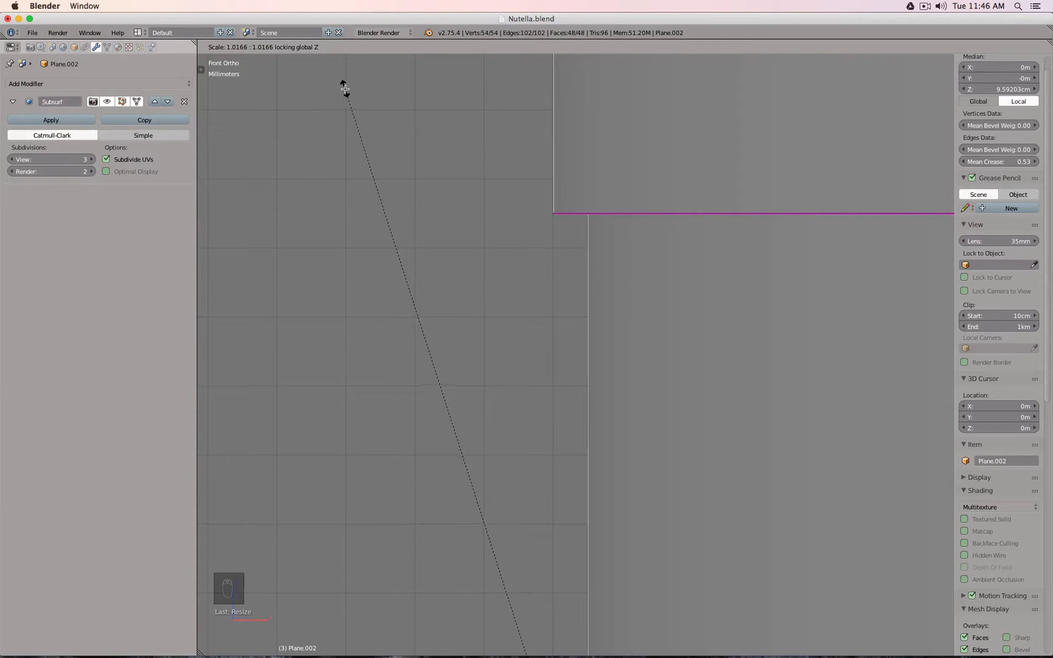
click(345, 89)
scroll(597, 213, down, 16)
middle_drag(678, 293, 669, 342)
key(KP_1)
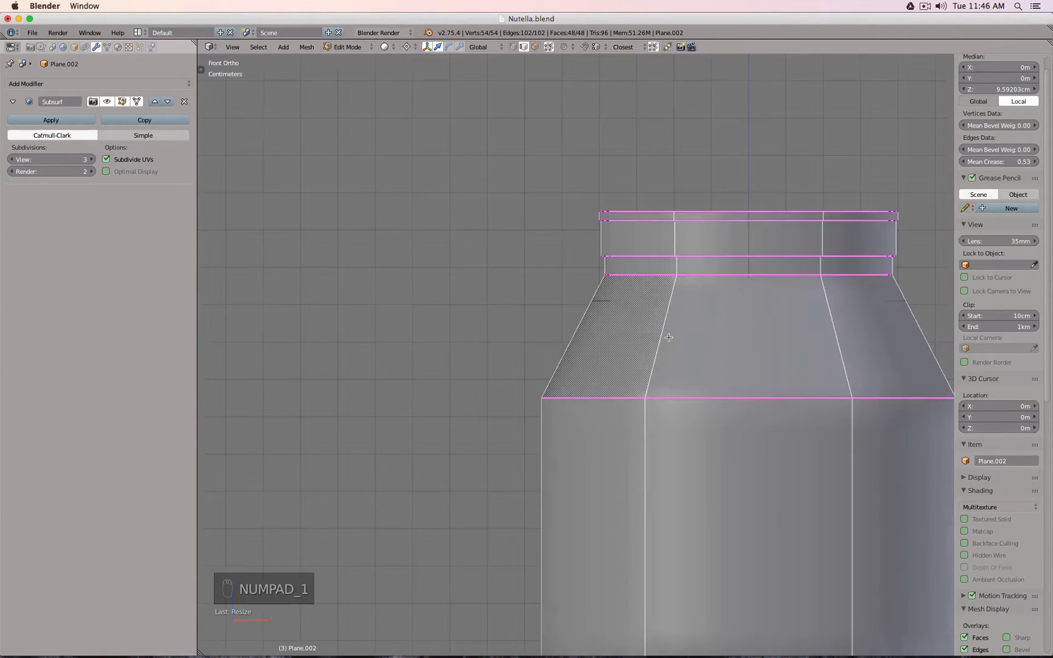
- Compare the jar's rim, neck, shoulder and base with the guide curves in the side and front views
key(KP_3)
scroll(783, 275, down, 3)
scroll(788, 272, up, 8)
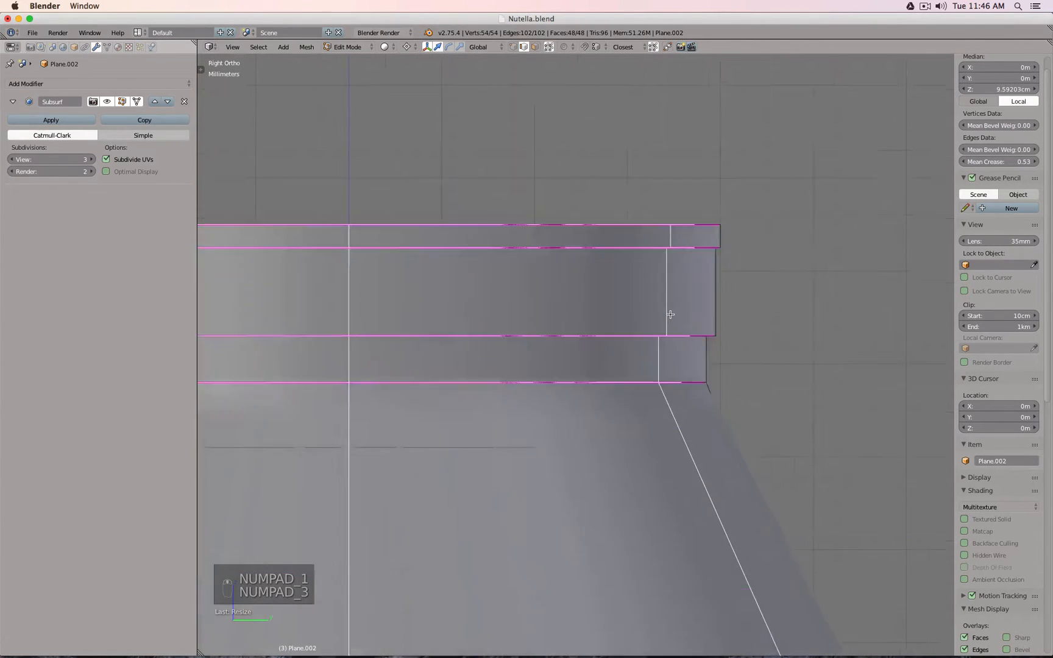
scroll(670, 315, up, 2)
scroll(670, 313, down, 2)
key(KP_1)
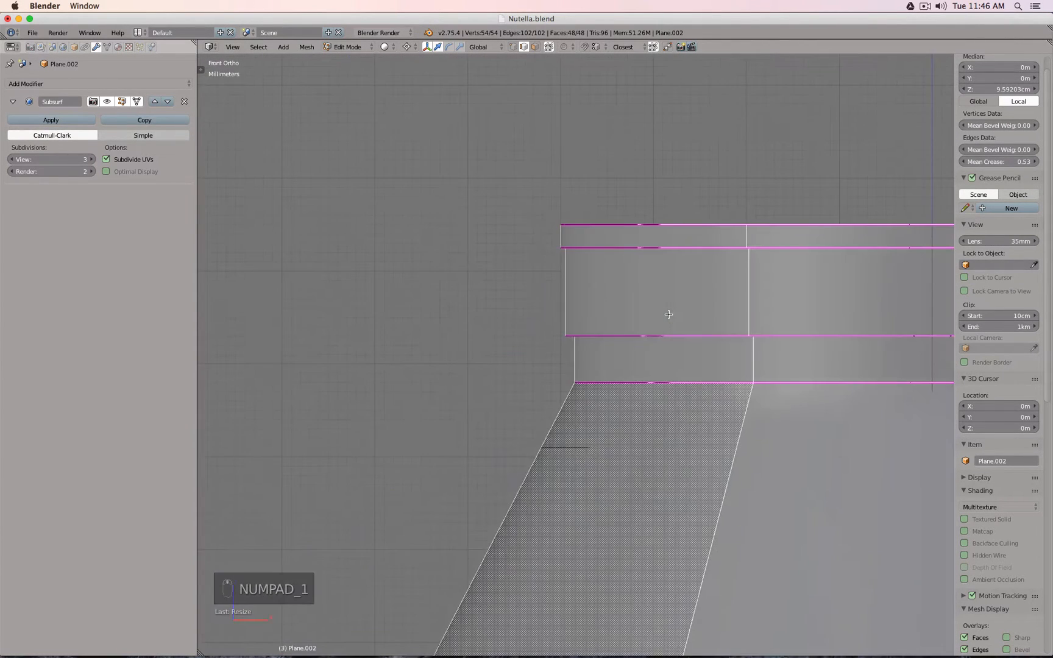
scroll(669, 314, down, 7)
scroll(576, 359, up, 5)
scroll(679, 239, down, 3)
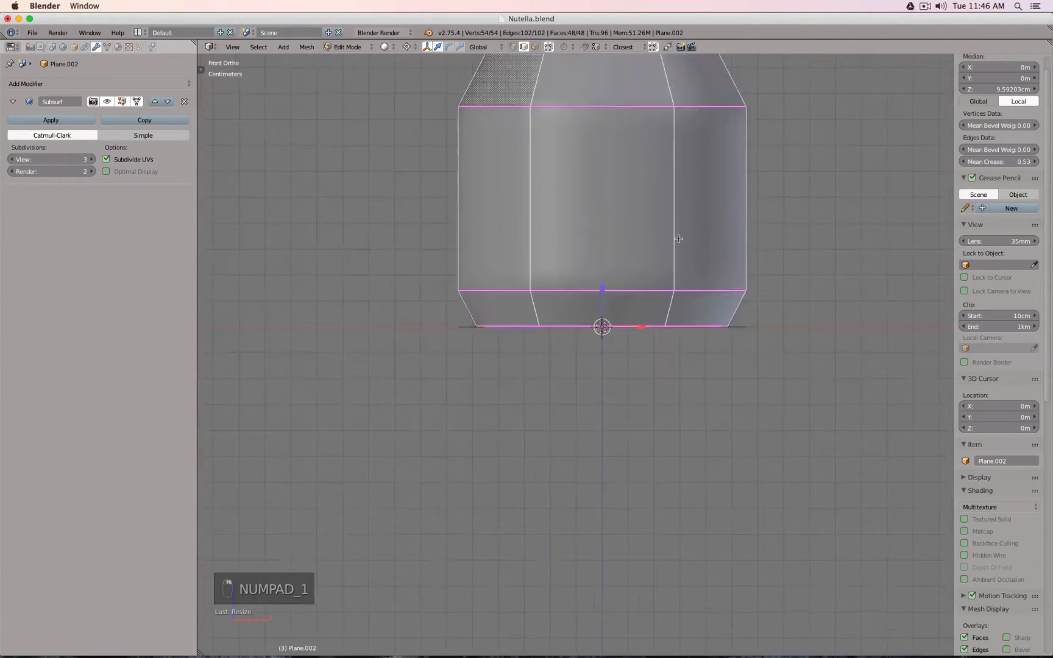
scroll(678, 238, down, 3)
- Switch the side view to wireframe and check the subdivided jar outline and its edit cage against the guide curves
key(KP_3)
key(z)
key(Tab)
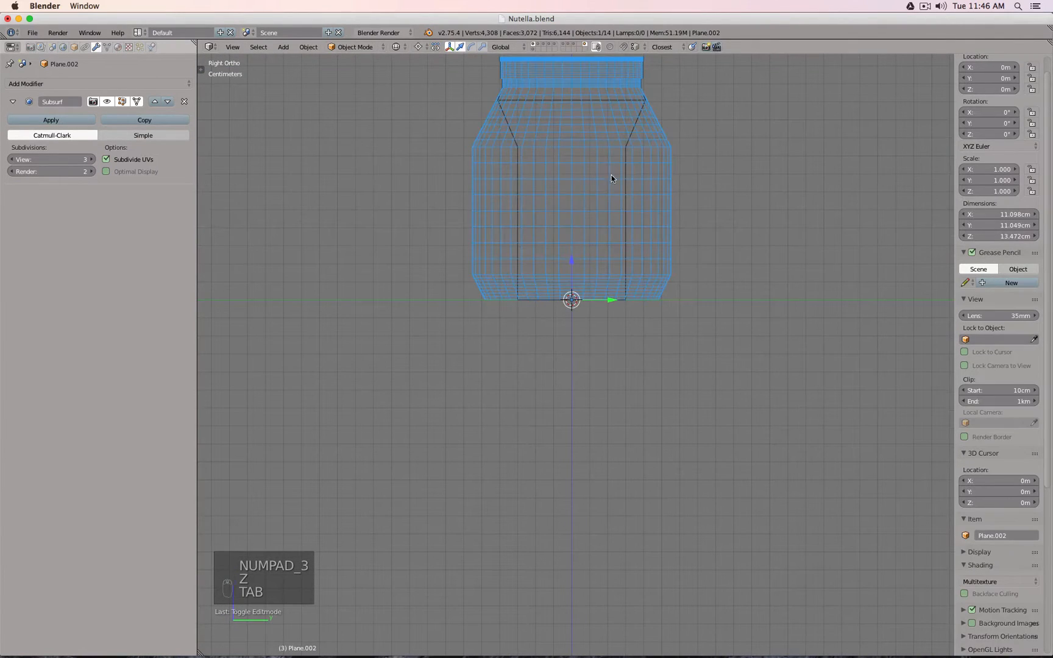
shift+middle_drag(581, 131, 554, 158)
scroll(544, 218, up, 5)
key(Tab)
scroll(552, 164, down, 3)
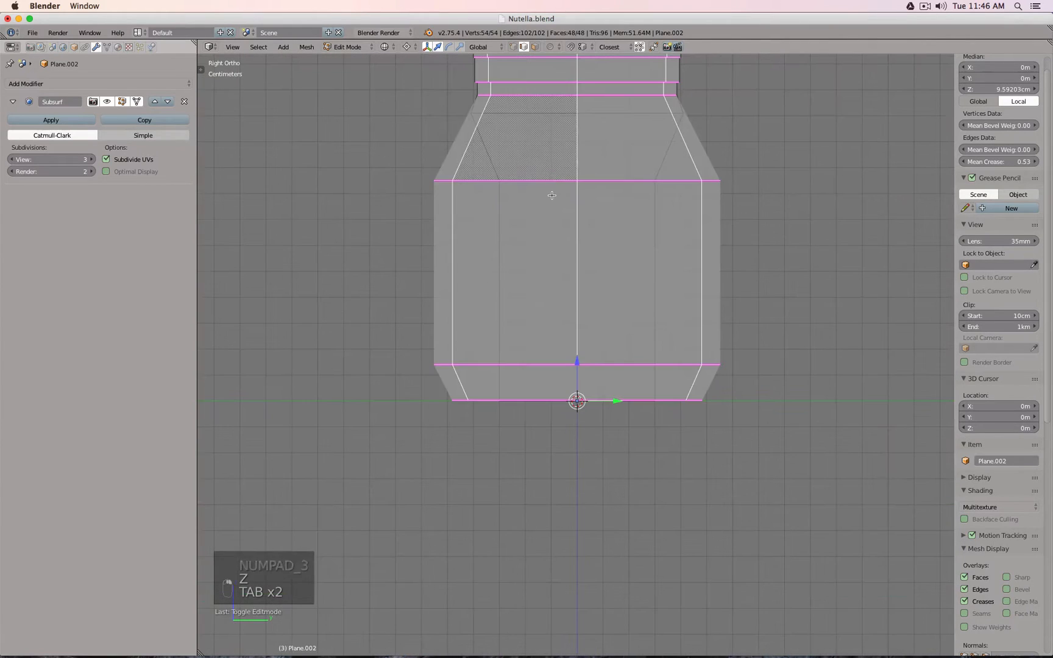
- Box-select the jar geometry from the shoulder edge loop down to the base and check it from the side and front
right_click(535, 201)
key(b)
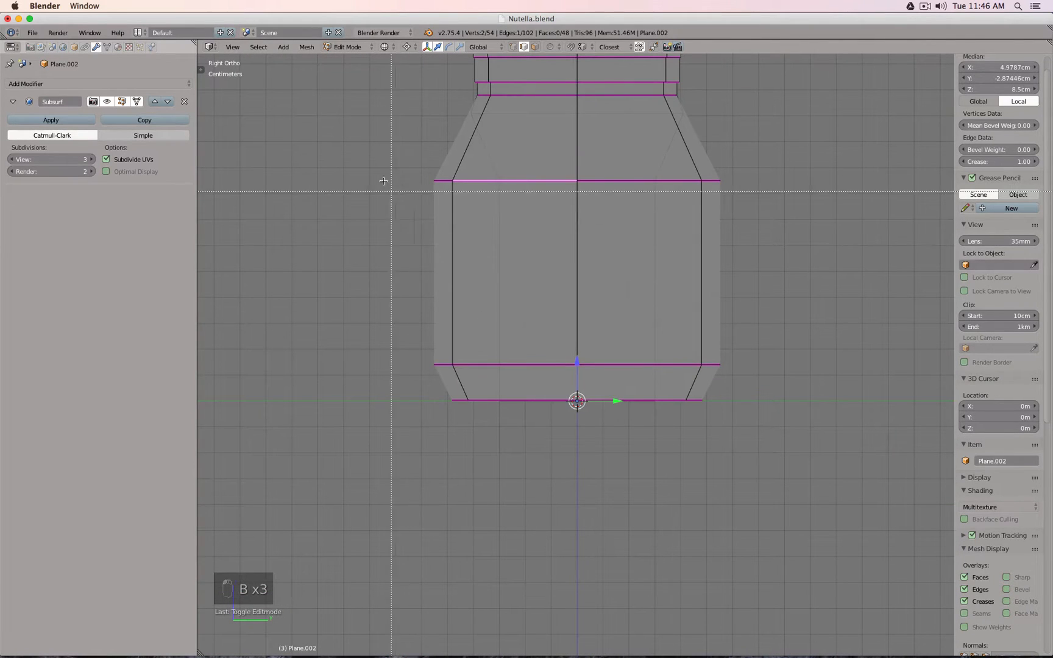
drag(372, 166, 882, 542)
shift+middle_drag(804, 354, 809, 421)
scroll(774, 300, up, 4)
scroll(775, 301, down, 4)
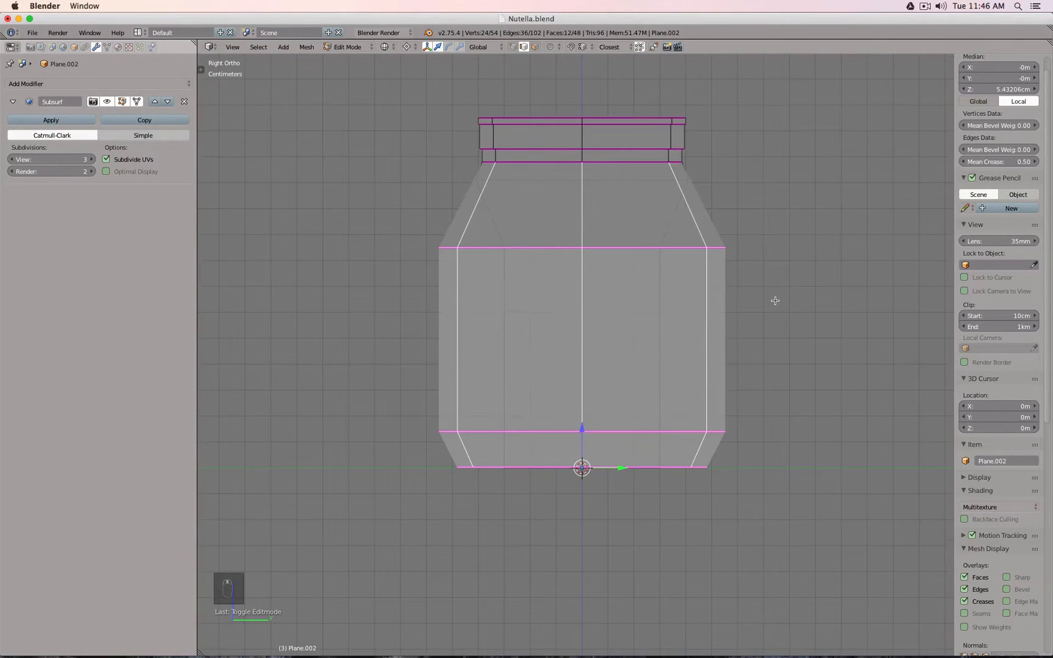
key(KP_1)
scroll(770, 299, up, 4)
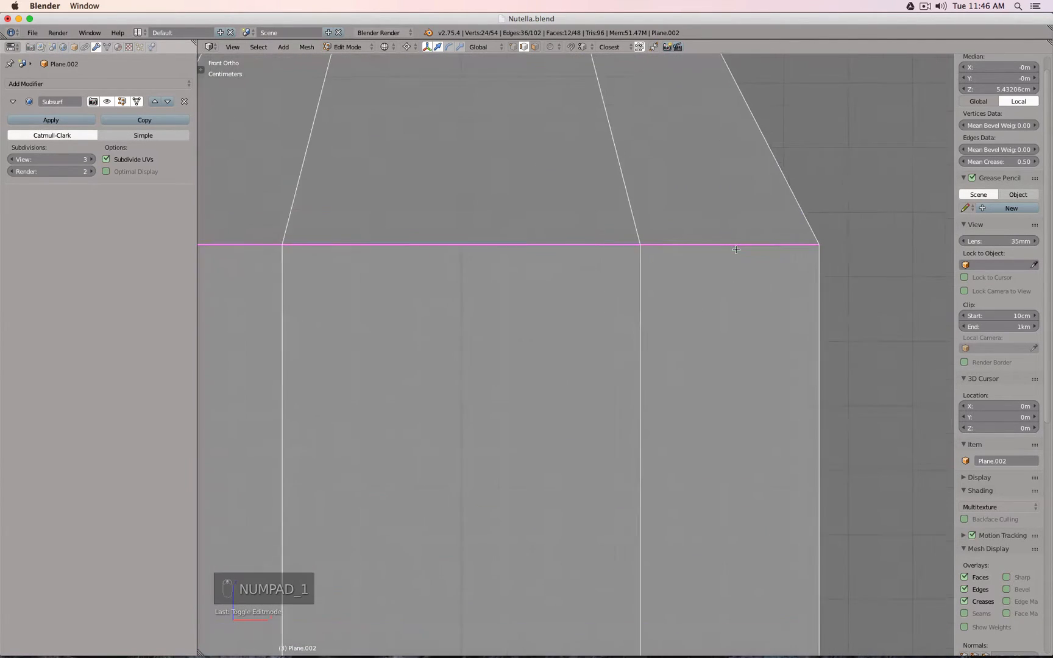
- Select the guide circle on the slope below the neck and compare the jar with it from front and side
key(Tab)
right_click(559, 221)
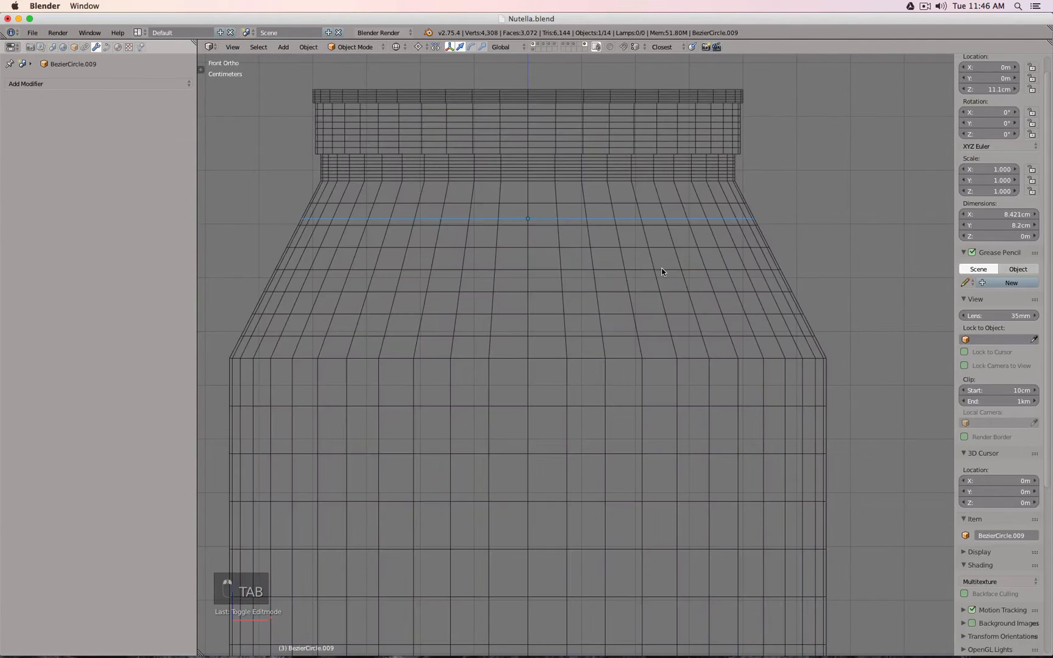
key(KP_3)
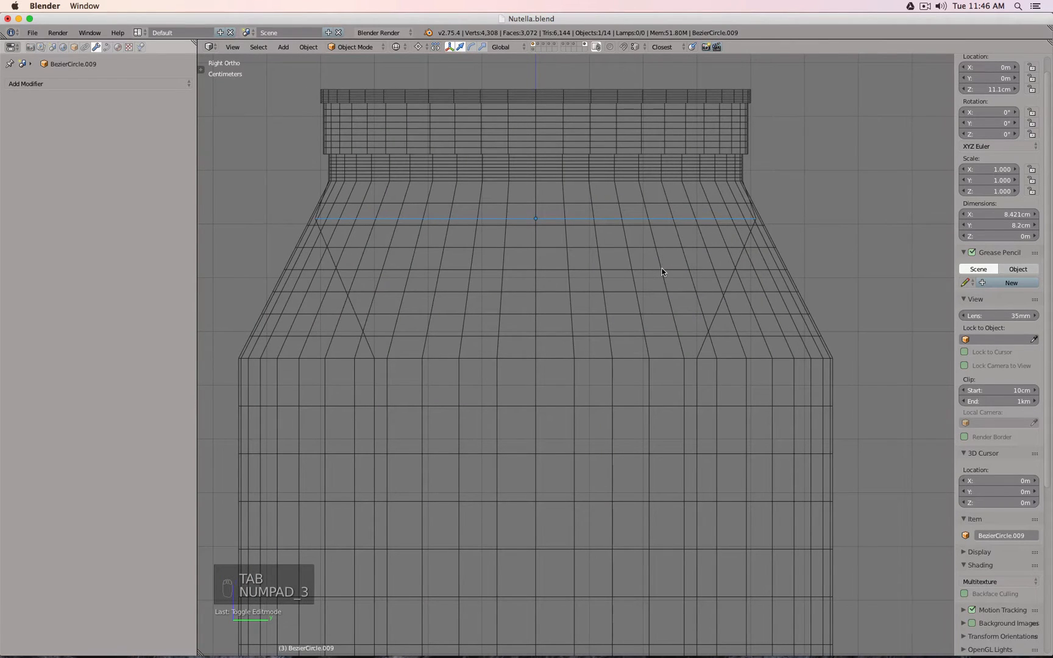
key(KP_1)
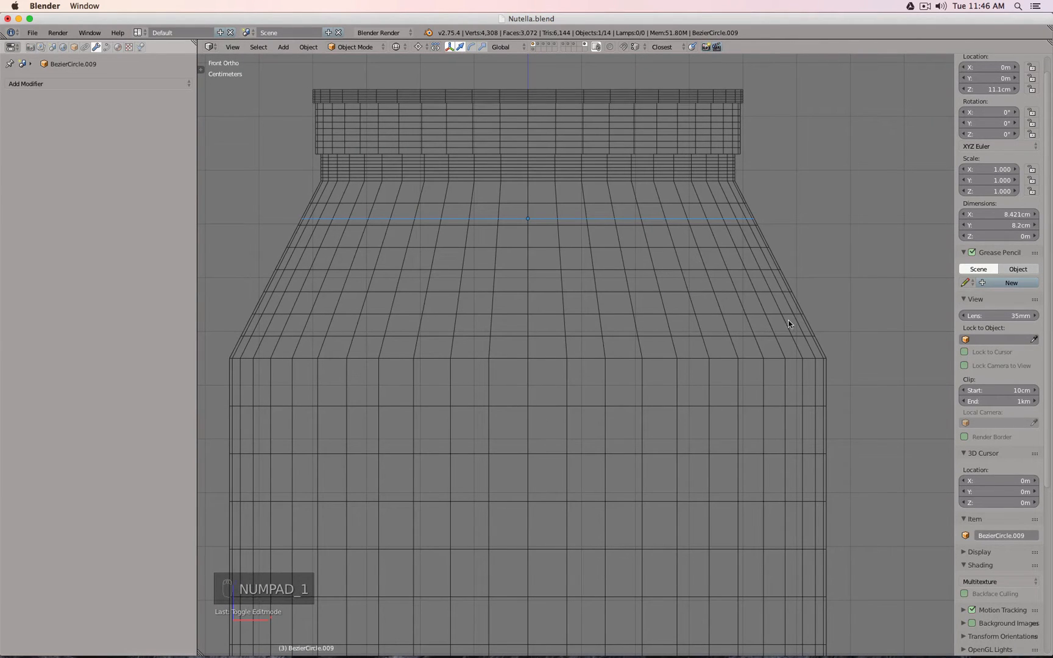
- Edit the jar with the subdivided cage display off and insert an edge loop below the neck at the guide circle's height, about Z 11.11 cm
right_click(791, 293)
key(Tab)
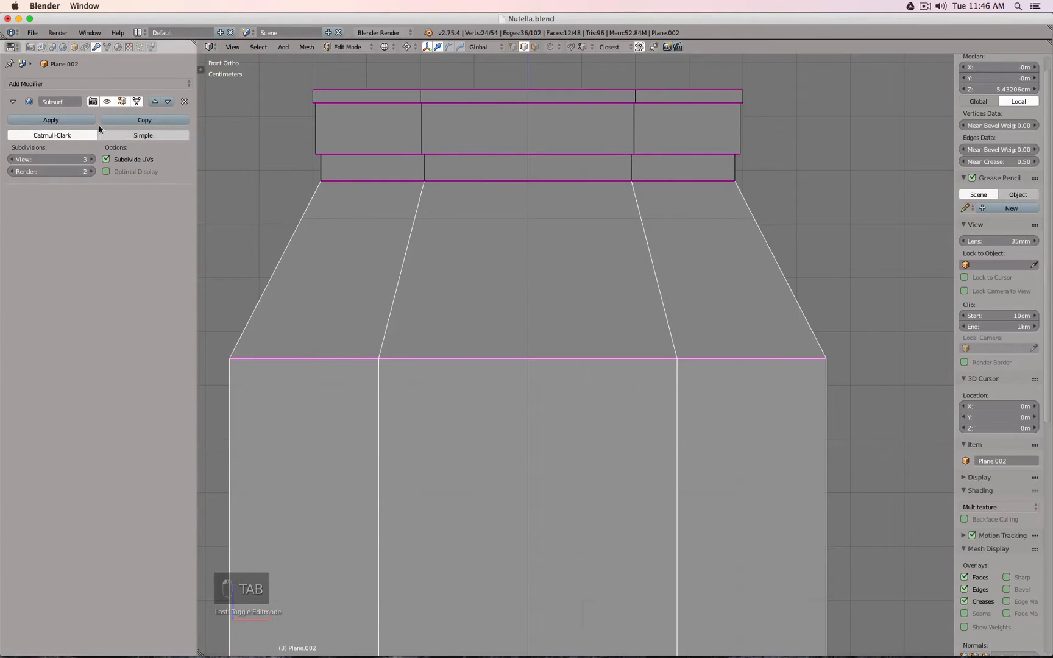
click(138, 102)
key(ctrl+r)
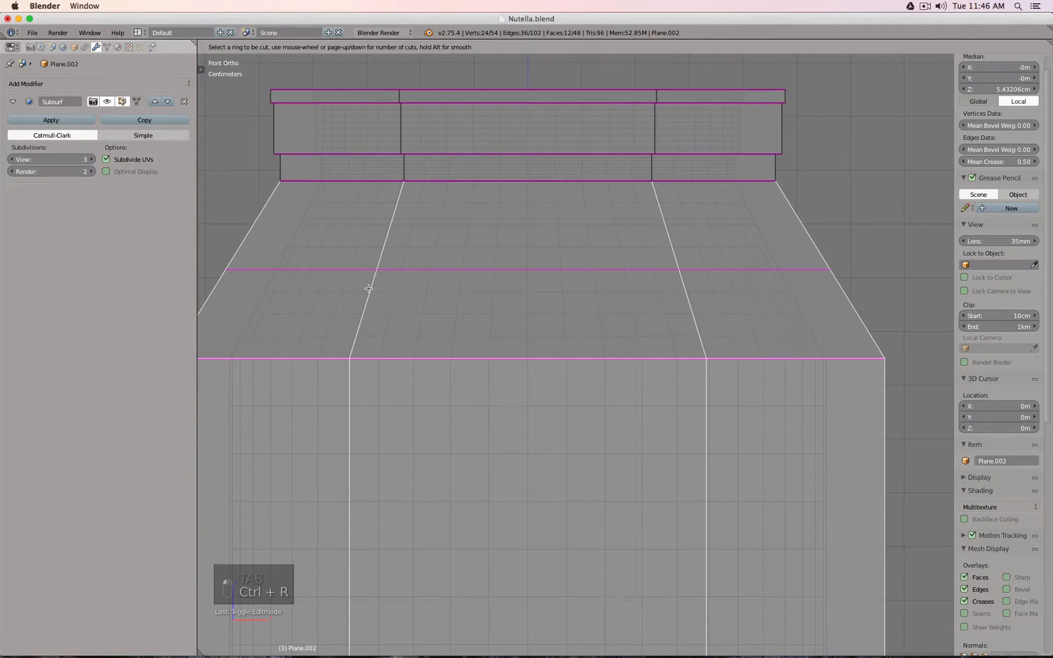
click(365, 281)
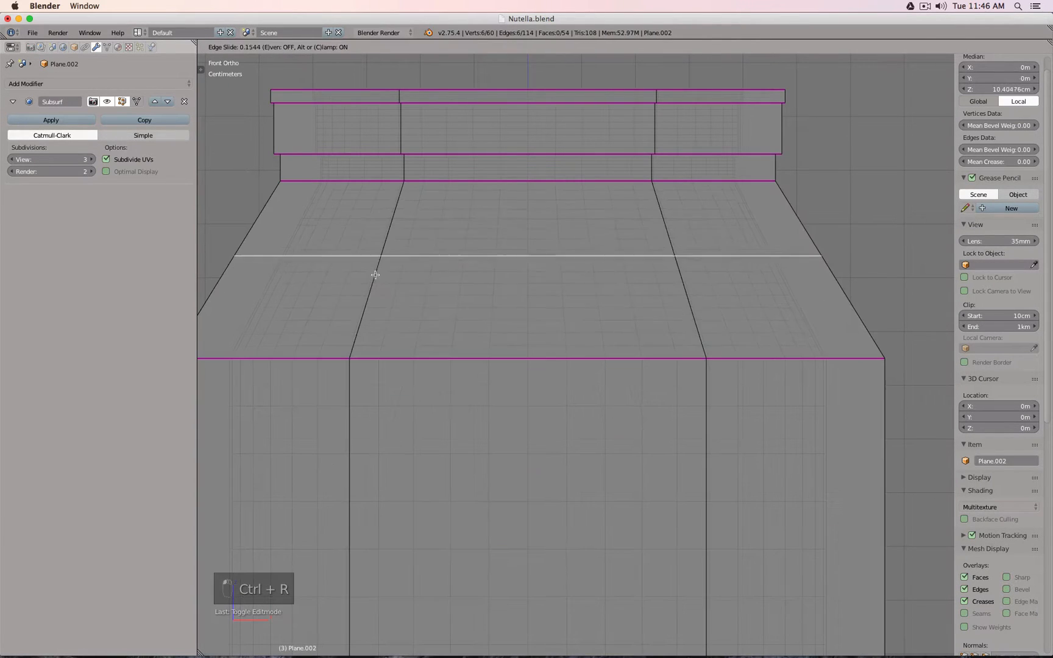
click(390, 238)
- Set the crease of the new edge loop below the neck to 1
key(shift+e)
key(1)
key(Return)
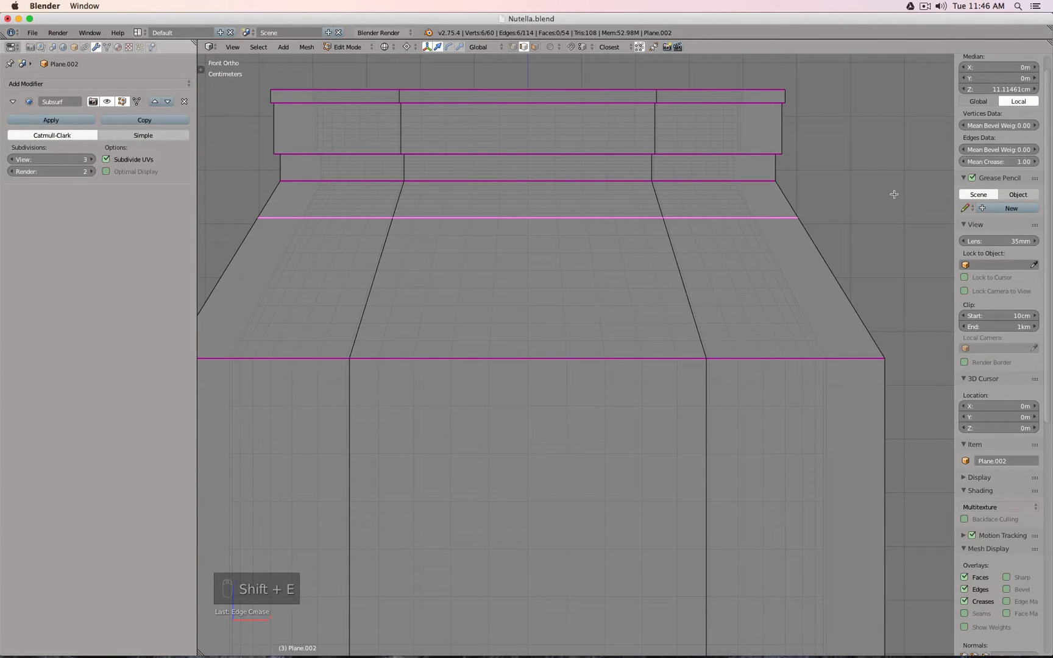
scroll(476, 244, down, 3)
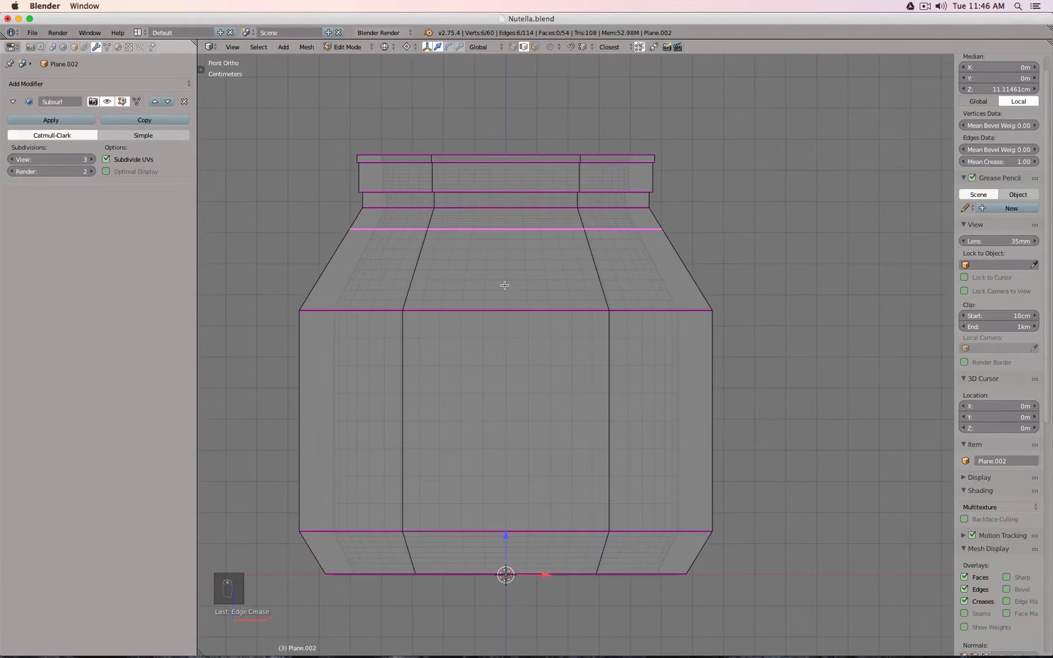
- Box-select the jar body from the shoulder loop down to the base and scale it to about 0.52 along Y
key(KP_3)
key(a)
key(a)
key(b)
drag(341, 284, 825, 618)
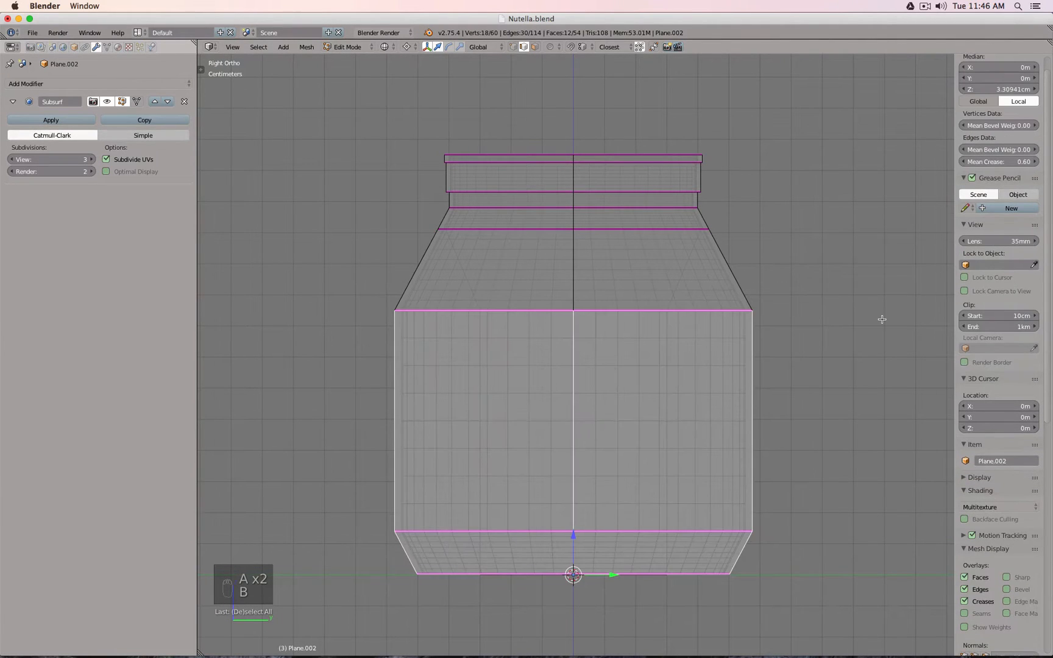
key(s)
key(y)
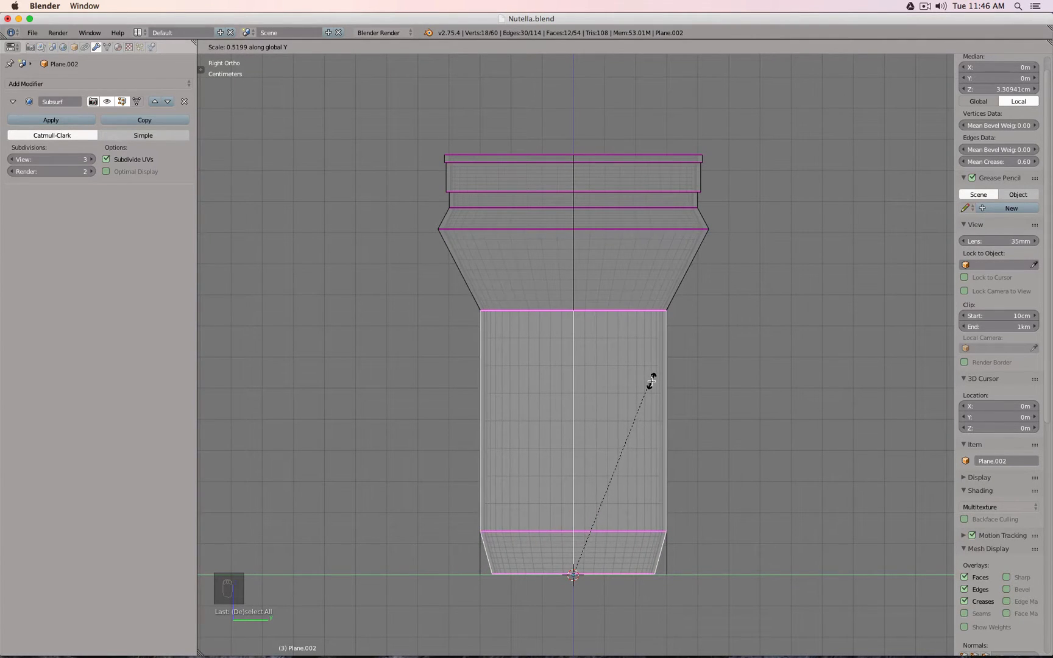
click(651, 381)
- Display the edit cage on the subdivided surface and rescale the selected lower body along Y to meet the guide curves
key(Tab)
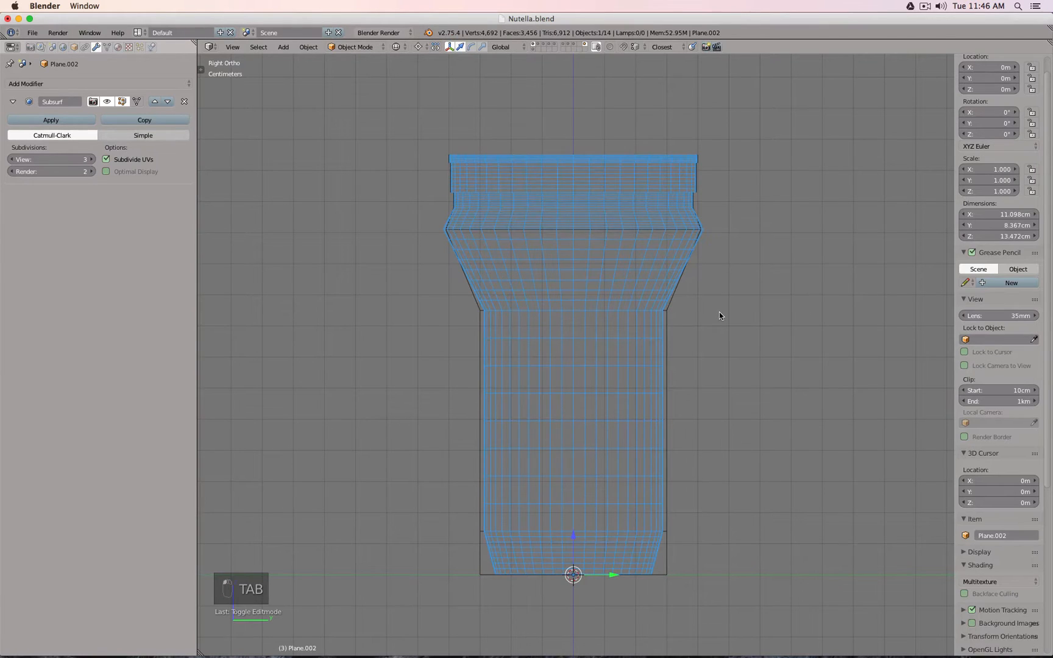
key(Tab)
click(141, 101)
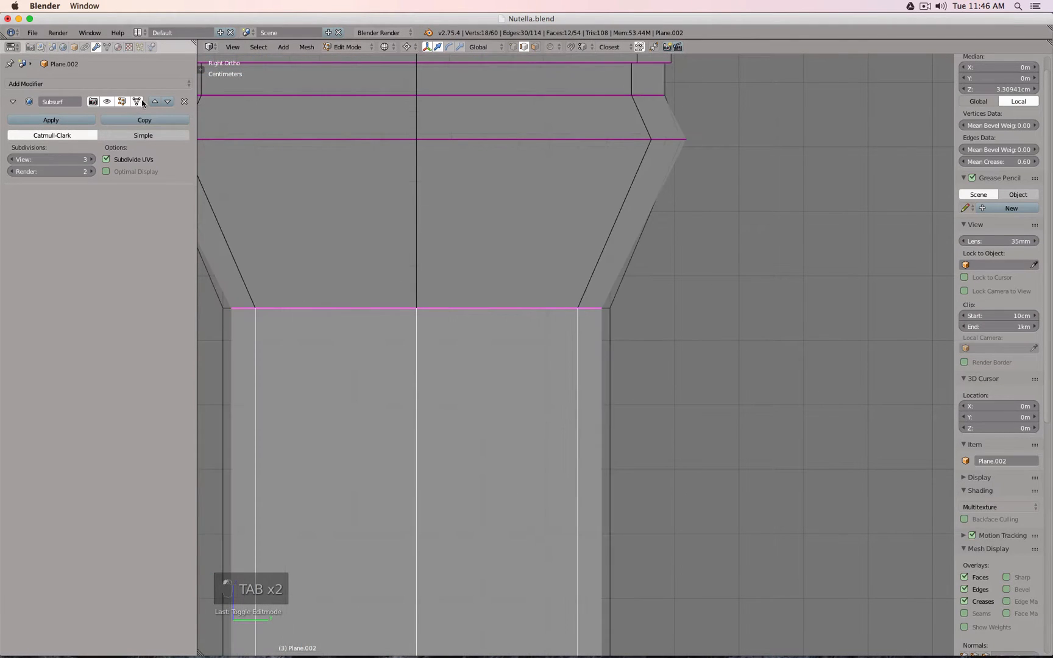
key(s)
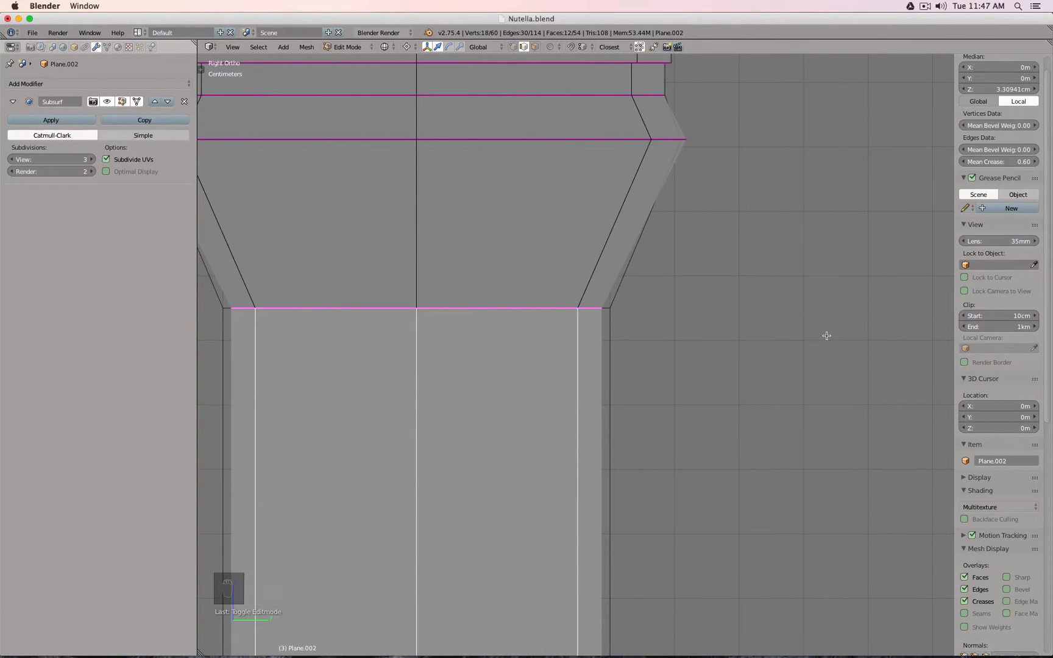
click(853, 318)
scroll(710, 299, down, 2)
shift+middle_drag(651, 252, 678, 310)
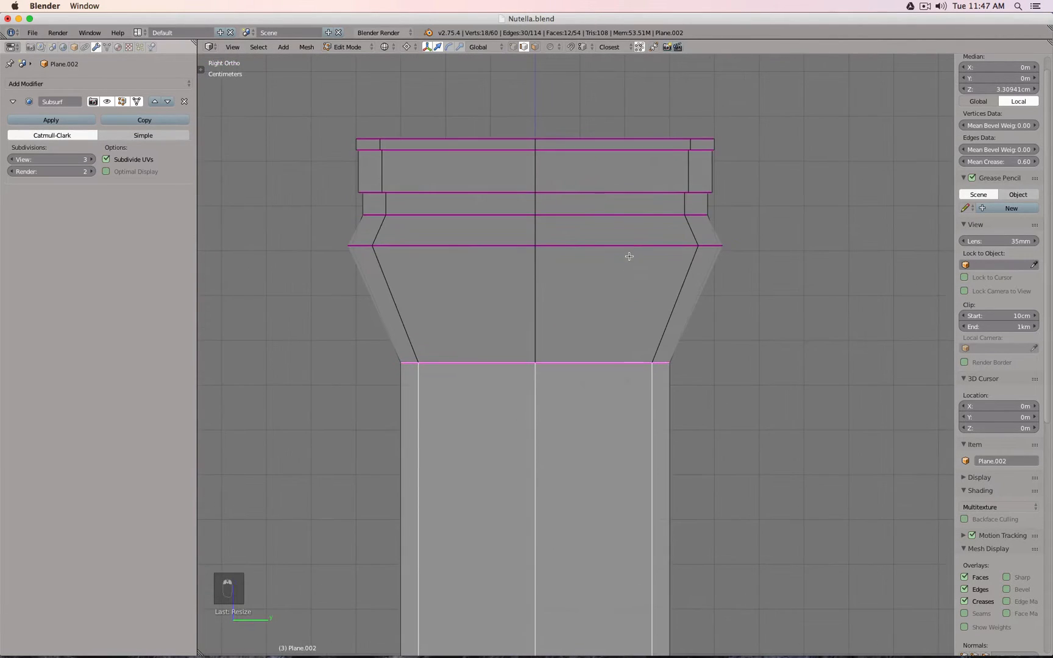
- Select the edge loop on the slope below the neck and scale it slightly narrower along Y to meet its guide curve
alt+click(635, 246)
scroll(785, 230, up, 4)
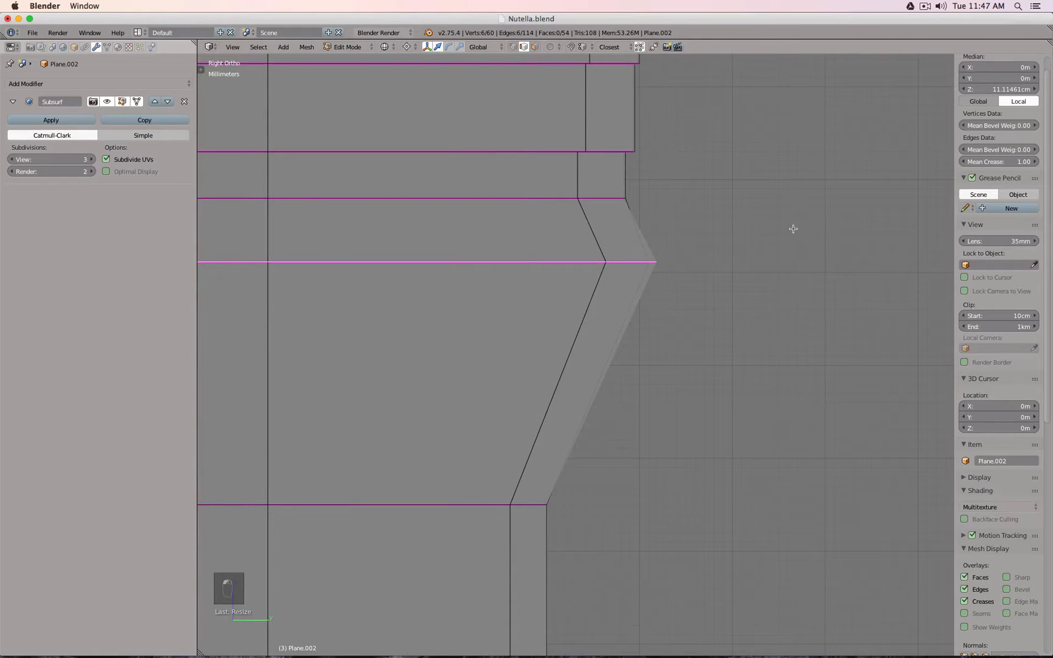
key(s)
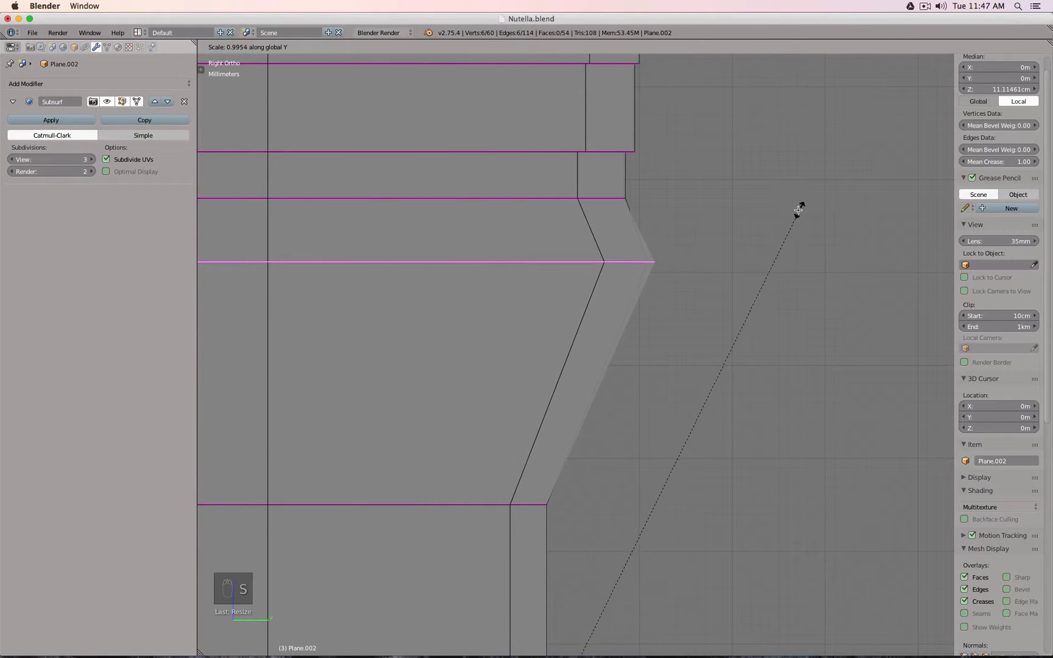
click(772, 215)
scroll(737, 244, down, 10)
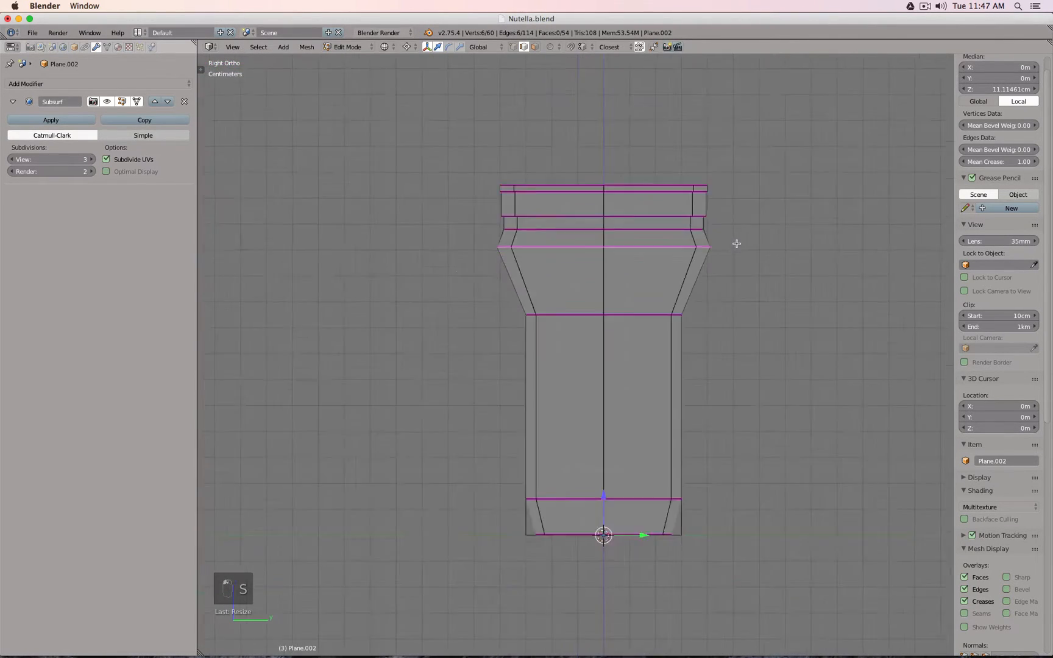
- Leave mesh editing, show the jar in solid shading and inspect its shape from the front and the side
key(KP_1)
key(Tab)
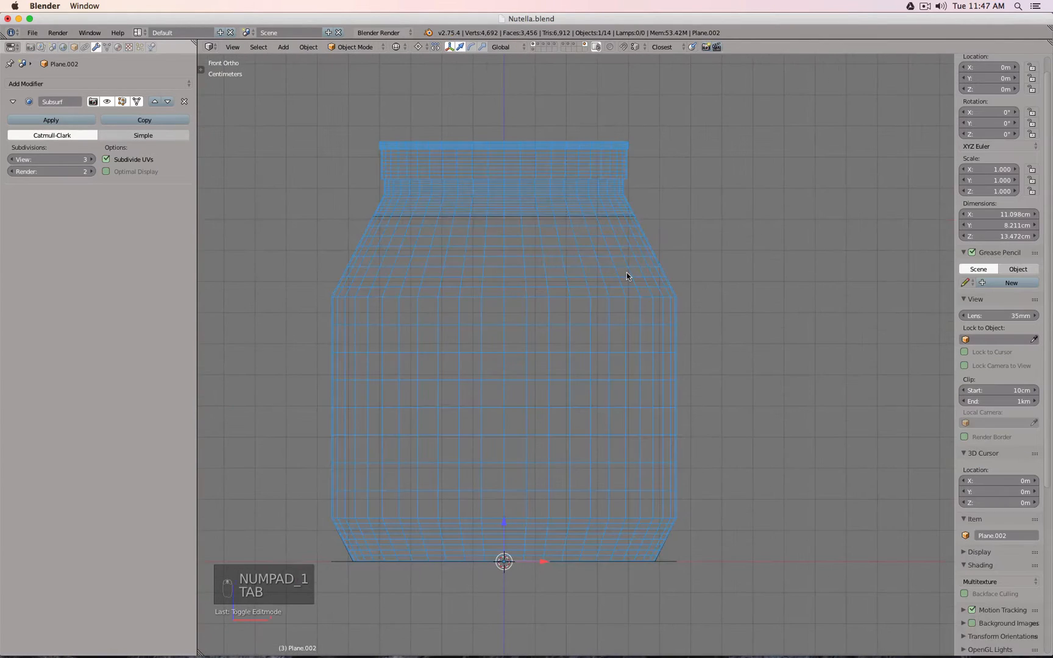
key(z)
mouse_move(609, 244)
middle_down()
mouse_move(686, 260)
mouse_move(741, 213)
mouse_move(634, 219)
mouse_move(599, 351)
mouse_move(606, 571)
mouse_move(597, 298)
mouse_move(607, 141)
mouse_move(497, 251)
mouse_move(384, 256)
mouse_move(362, 117)
mouse_move(550, 204)
mouse_move(616, 158)
mouse_move(593, 277)
mouse_move(420, 254)
mouse_move(489, 253)
mouse_move(482, 238)
mouse_move(476, 251)
middle_up()
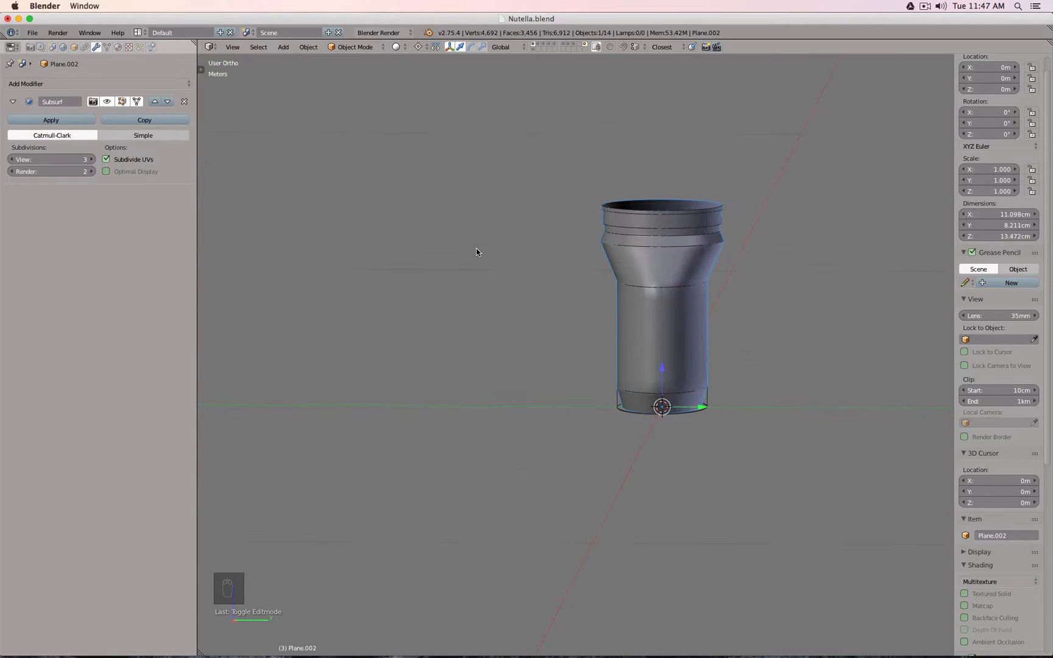
key(KP_1)
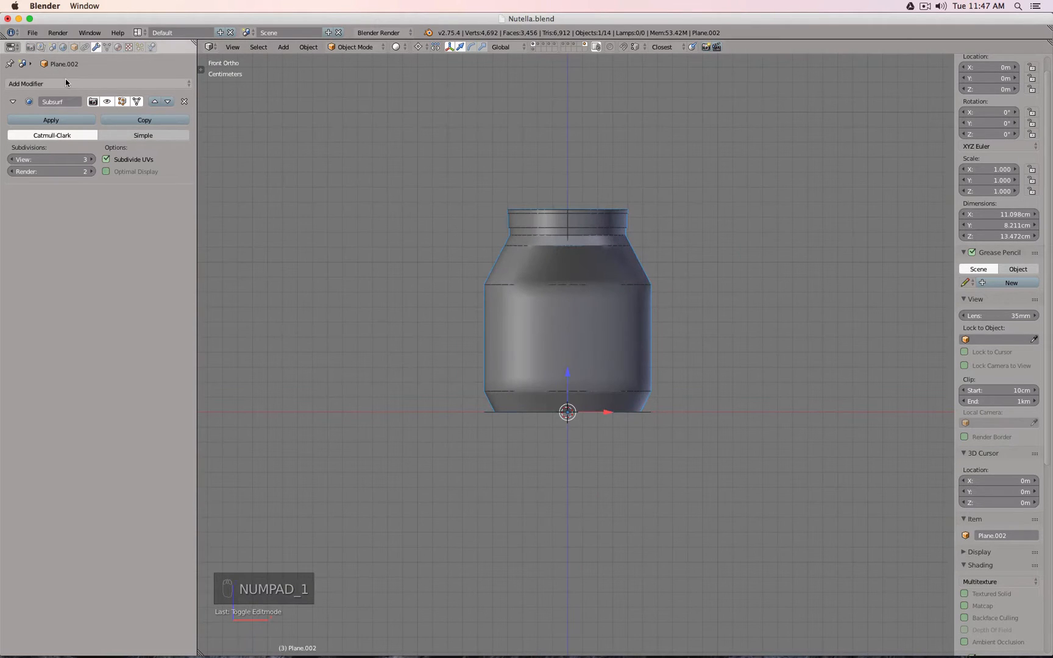
- Reduce the Subdivision Surface view level to 2 and add a second Subdivision Surface modifier with view level 2
click(11, 159)
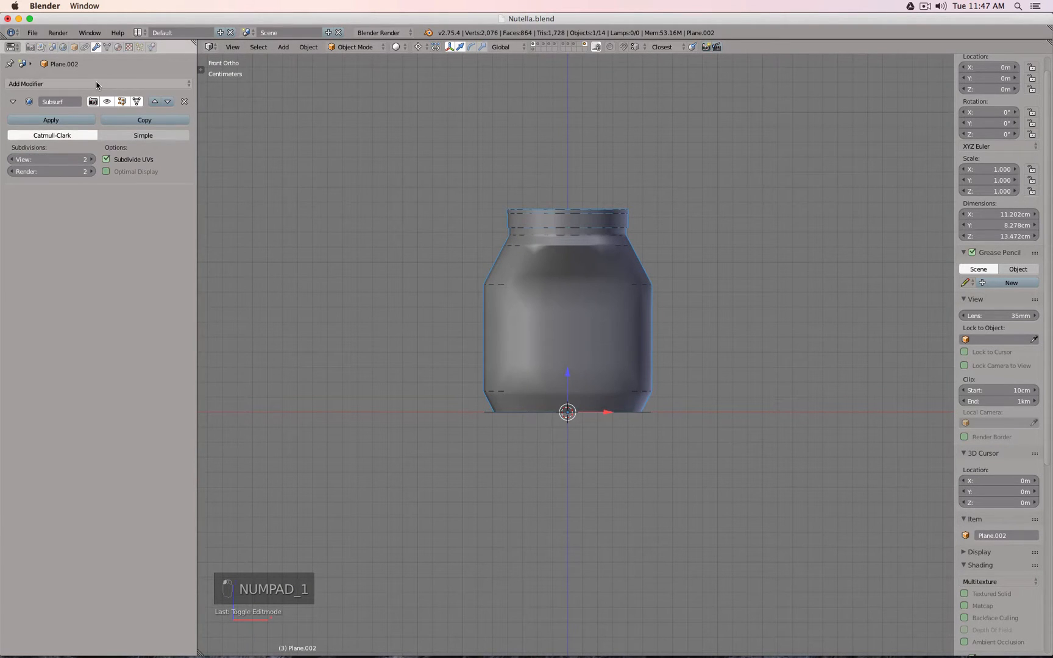
click(97, 83)
click(171, 267)
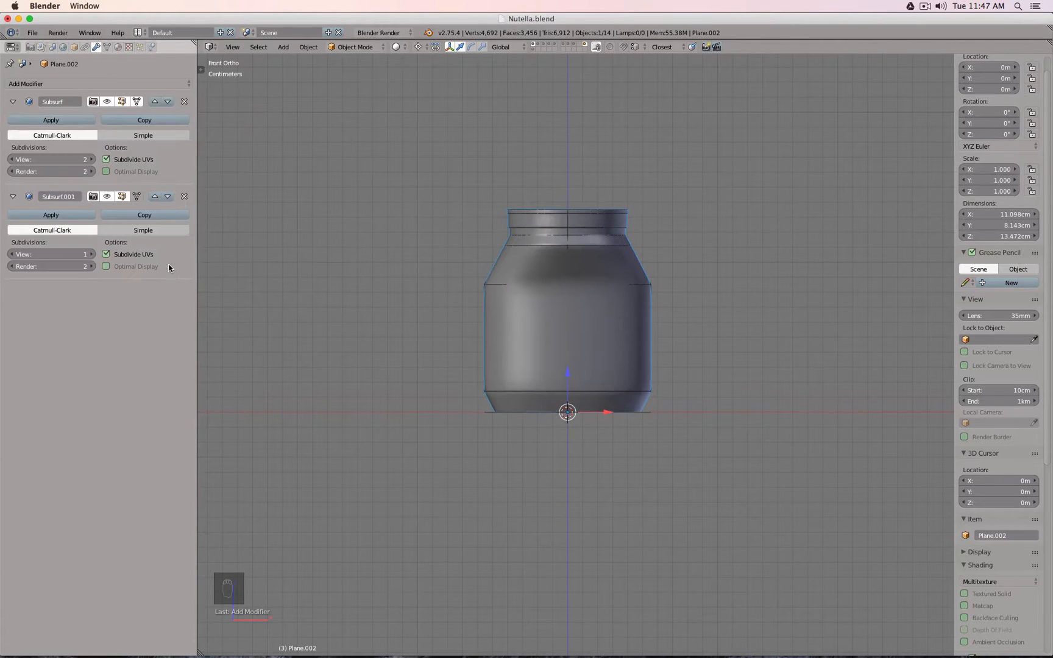
click(92, 254)
- Select the shoulder edge loop in the jar mesh and set its mean crease to 0.50
scroll(598, 262, up, 6)
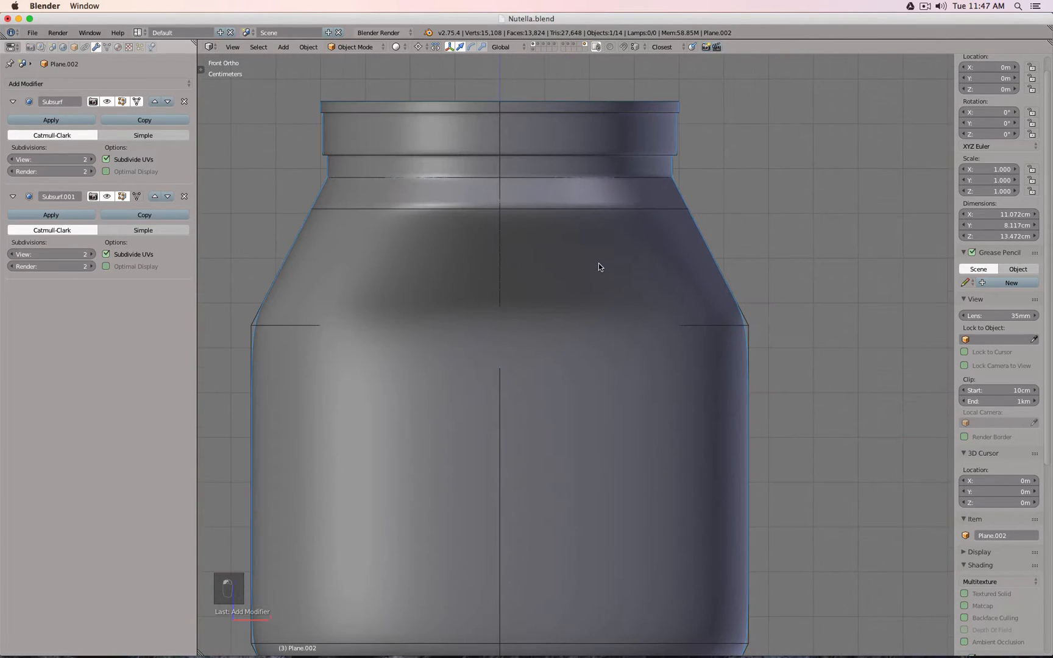
shift+middle_drag(414, 246, 750, 213)
key(KP_1)
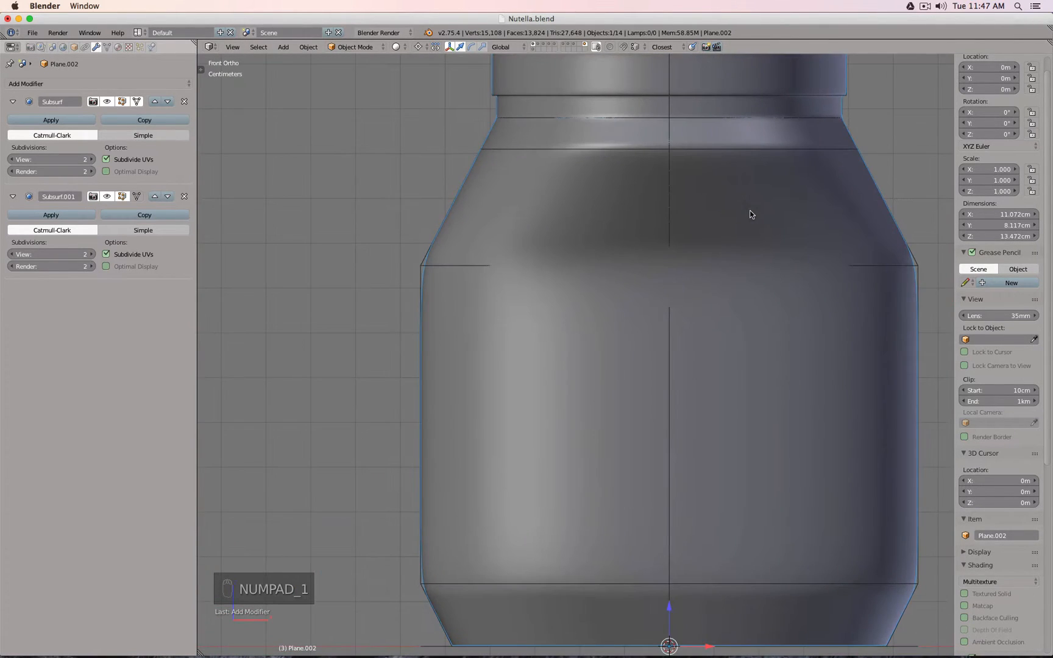
key(Tab)
alt+right_click(588, 267)
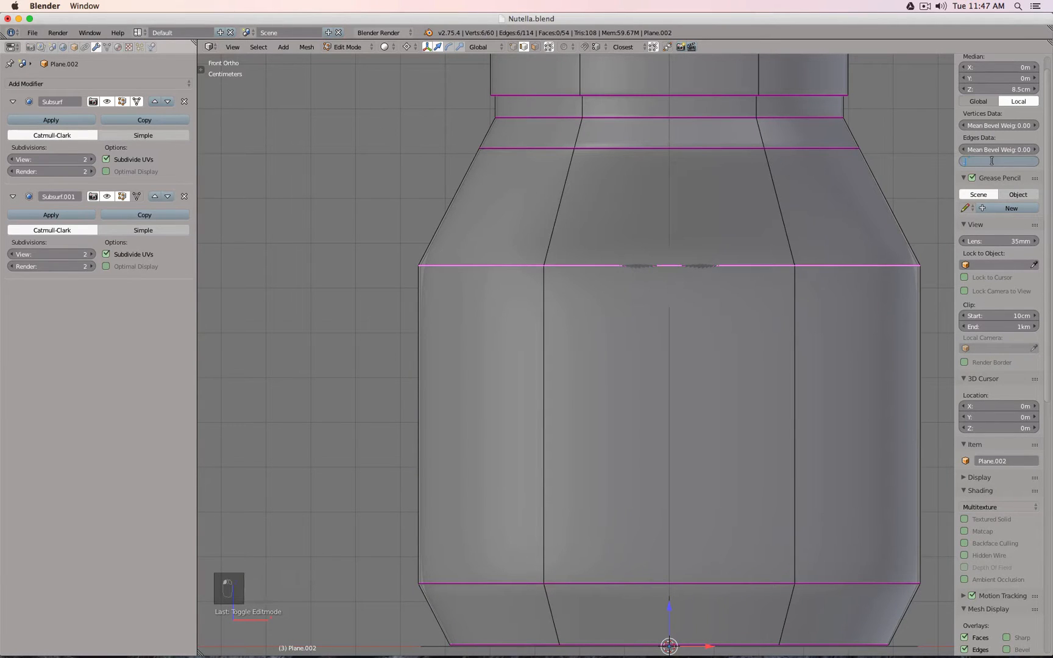
text(1)
key(Return)
key(Tab)
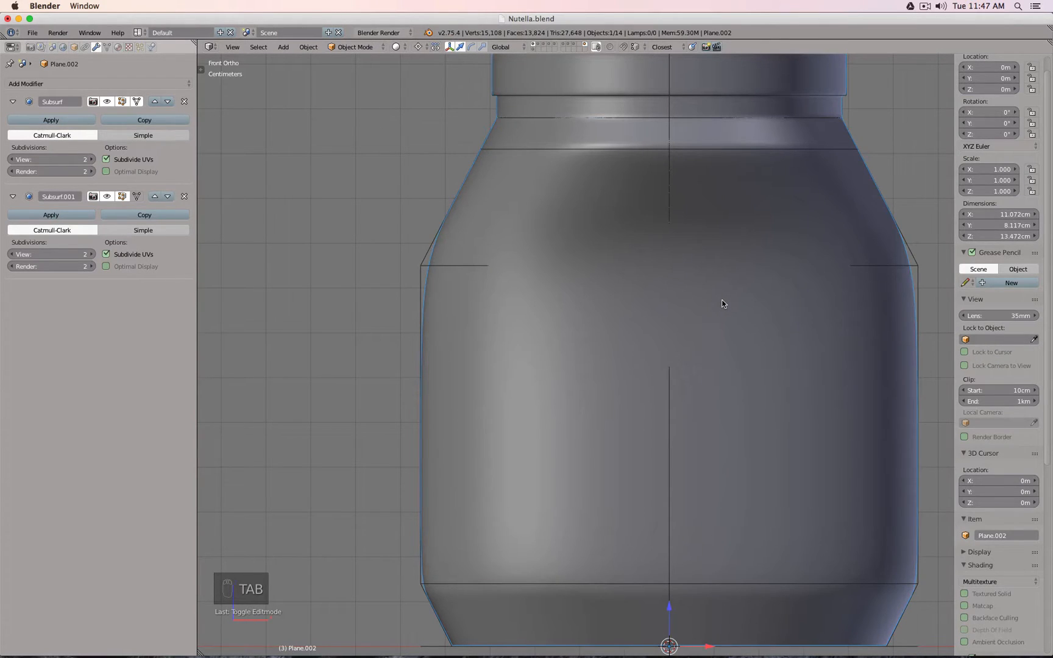
key(Tab)
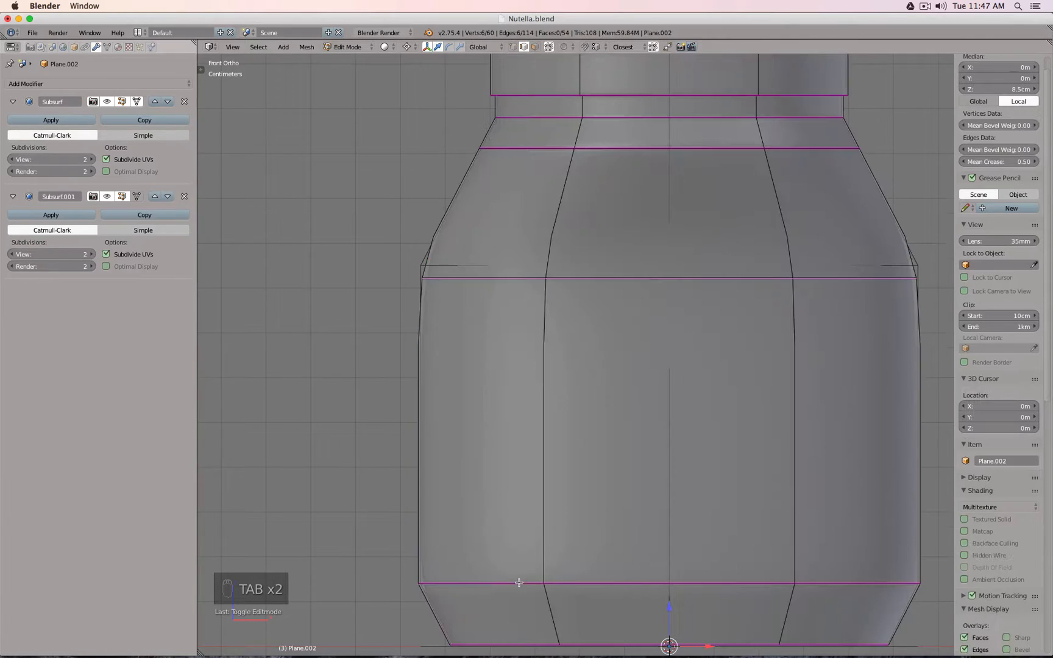
- Select the edge loop just above the jar's base, edit its mean crease and return to Object Mode
alt+click(504, 583)
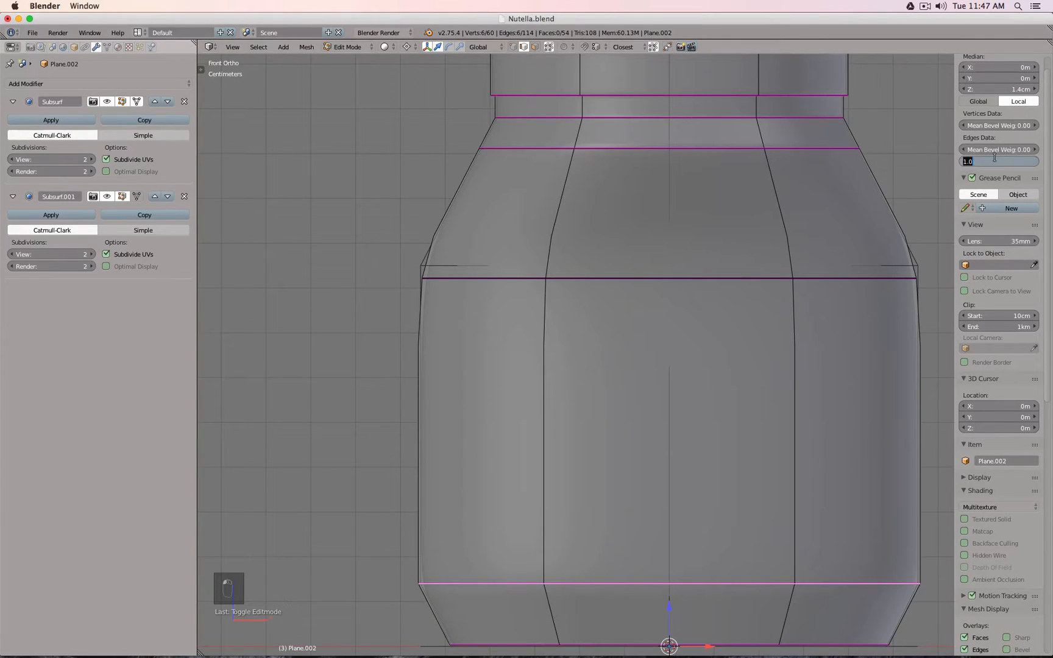
key(Return)
key(Tab)
scroll(363, 307, down, 2)
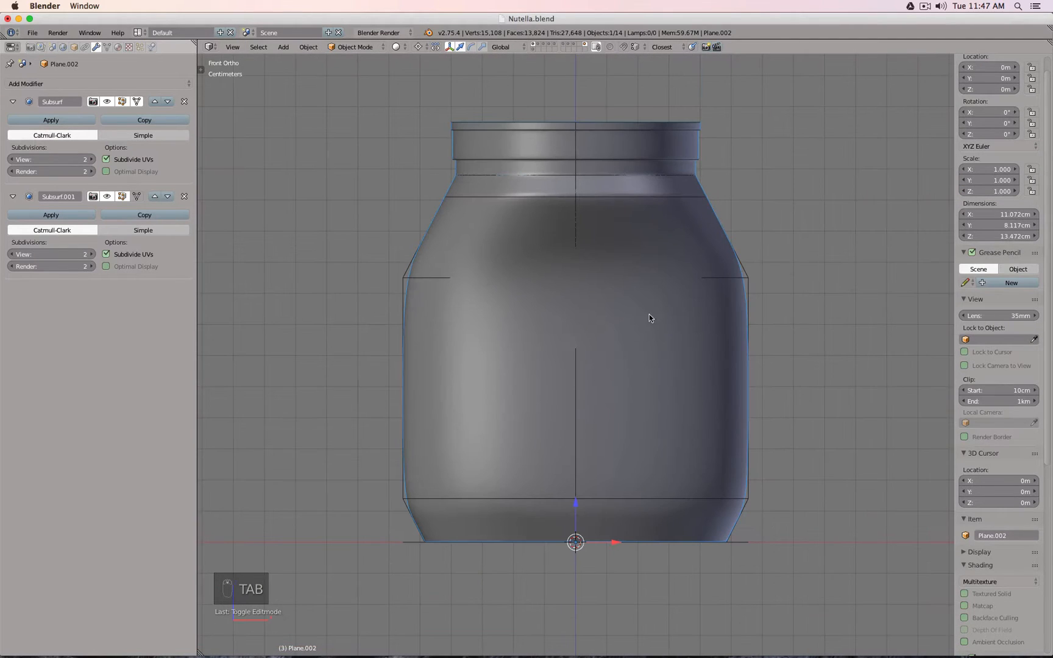
- Inspect the jar from the side and undo the recent crease changes on the body's edge loops
key(KP_3)
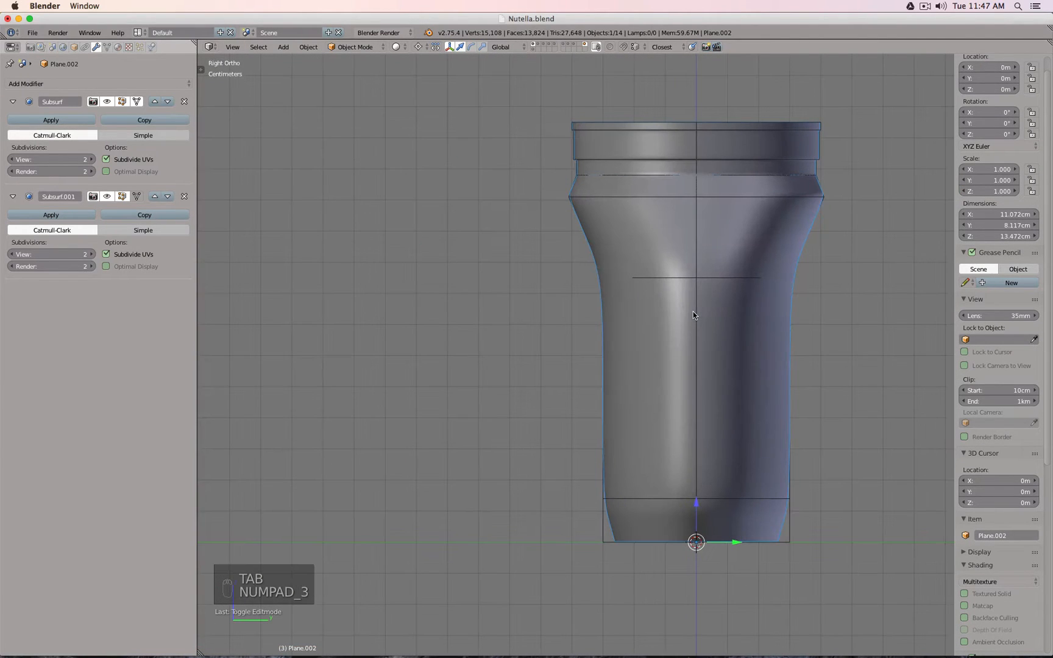
key(ctrl+shift+z)
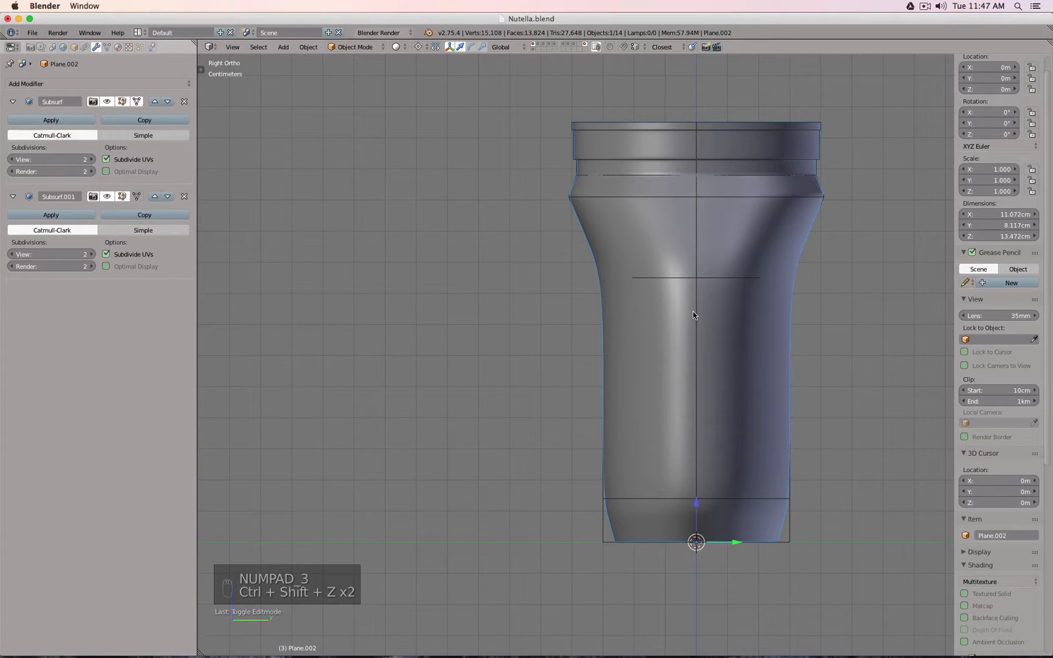
key(super)
key(z)
key(z)
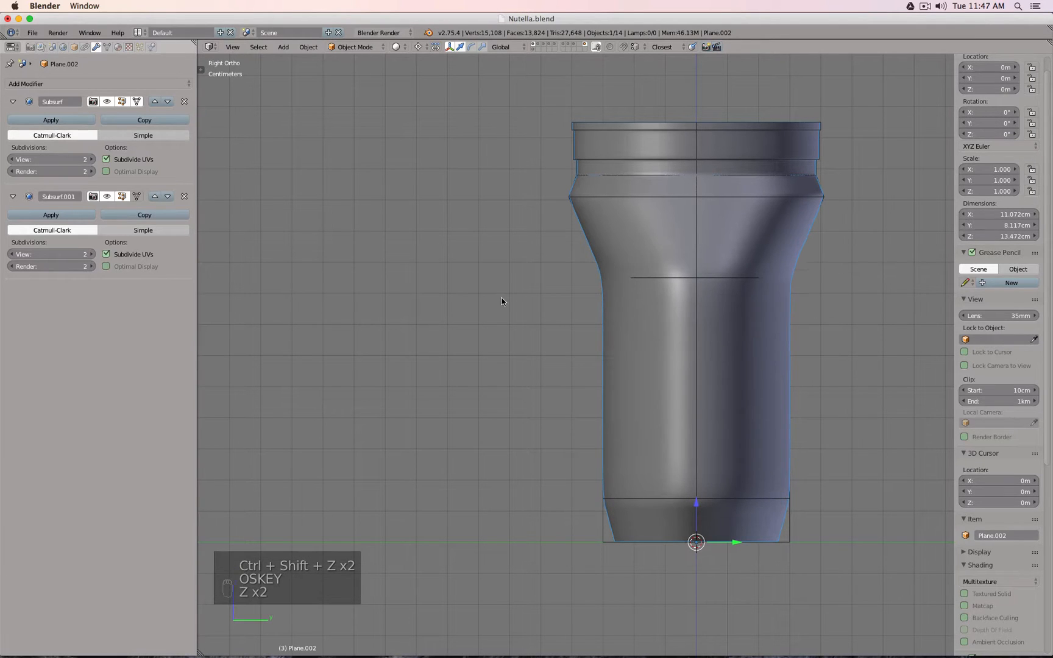
key(ctrl+shift+z)
key(ctrl+shift+z)
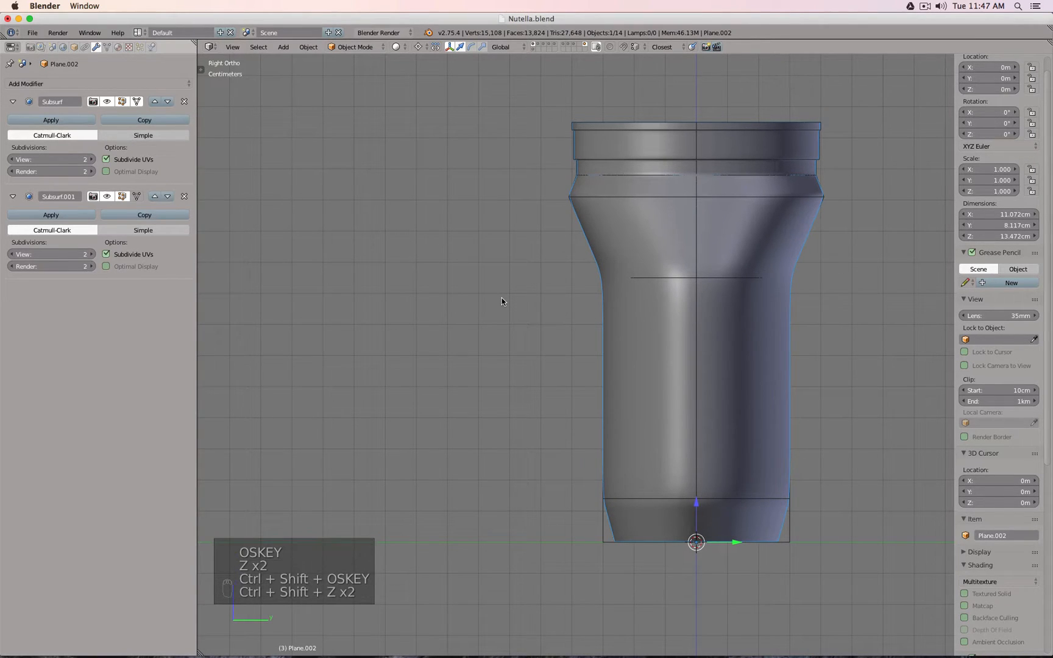
- Examine the jar body from the front, the top and the underside in solid shading
key(KP_1)
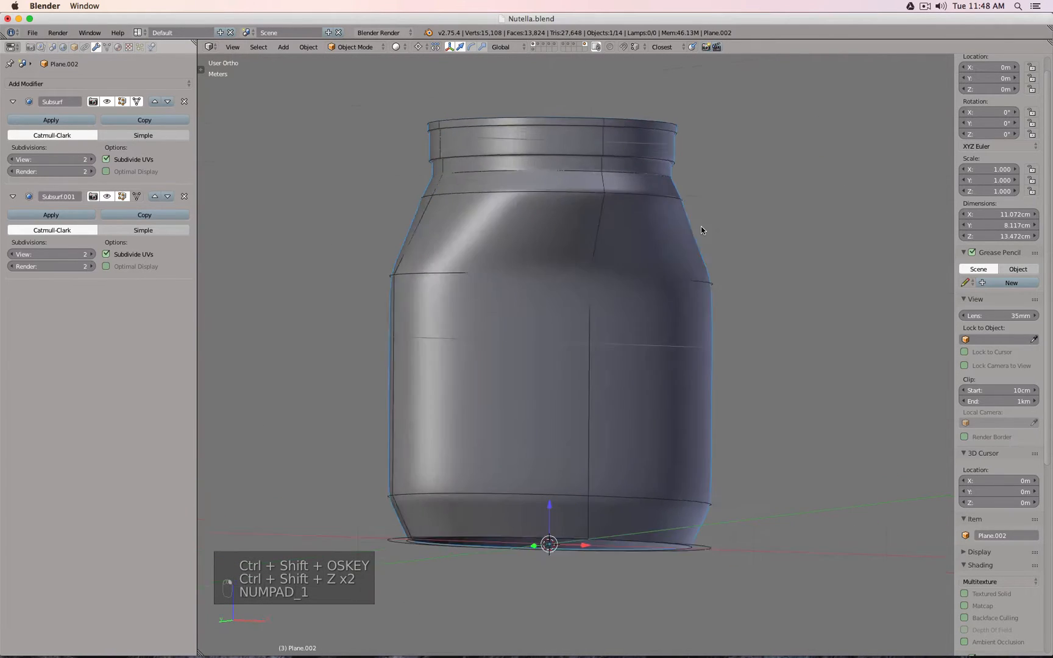
key(KP_7)
key(KP_2)
key(KP_2)
key(KP_2)
key(KP_2)
key(KP_2)
key(KP_2)
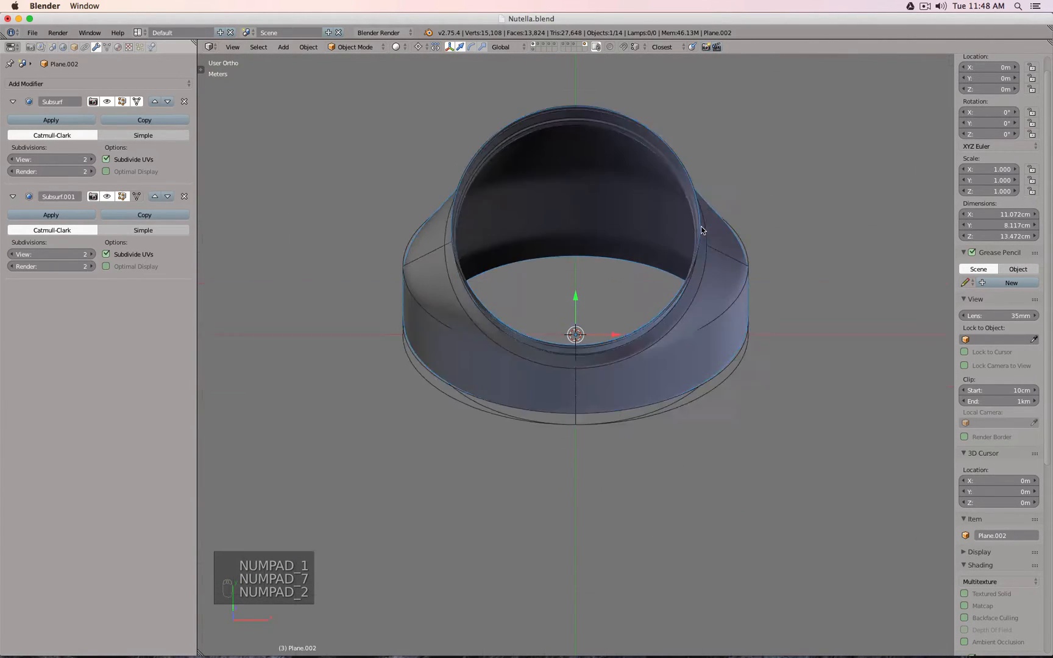
key(KP_2)
key(KP_2)
key(KP_2)
key(KP_2)
key(KP_2)
key(KP_2)
key(KP_2)
key(KP_2)
key(KP_2)
key(KP_2)
key(KP_2)
key(KP_2)
key(KP_2)
key(KP_2)
key(KP_2)
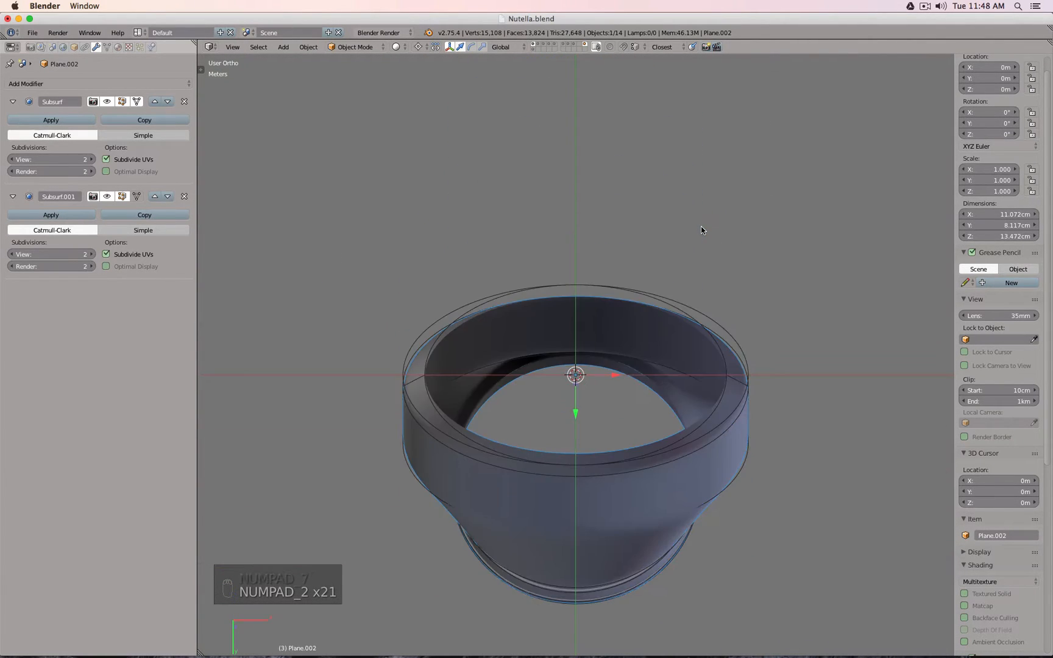
- Select the jar's bottom rim loop to check it, and examine the base from below against the oval guide curves
key(Tab)
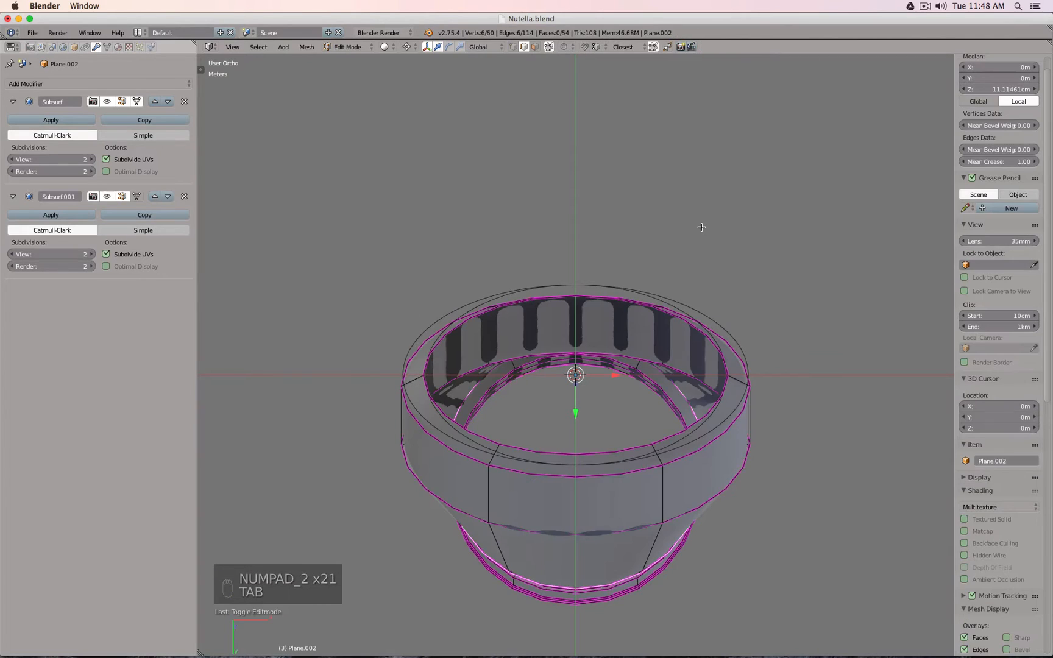
alt+right_click(593, 452)
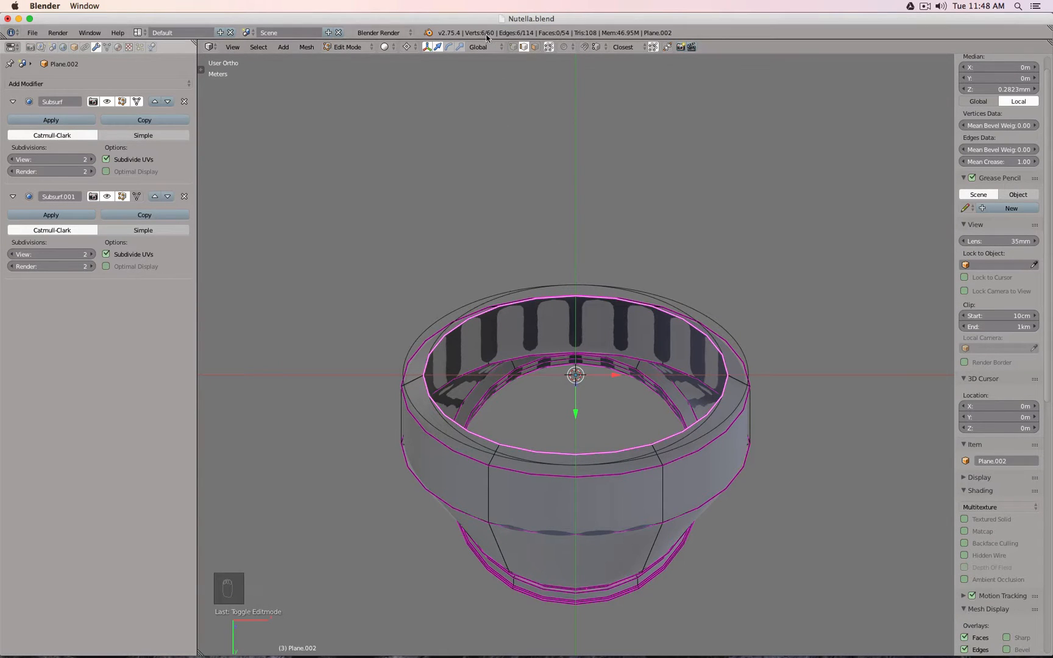
middle_drag(562, 304, 559, 342)
key(Tab)
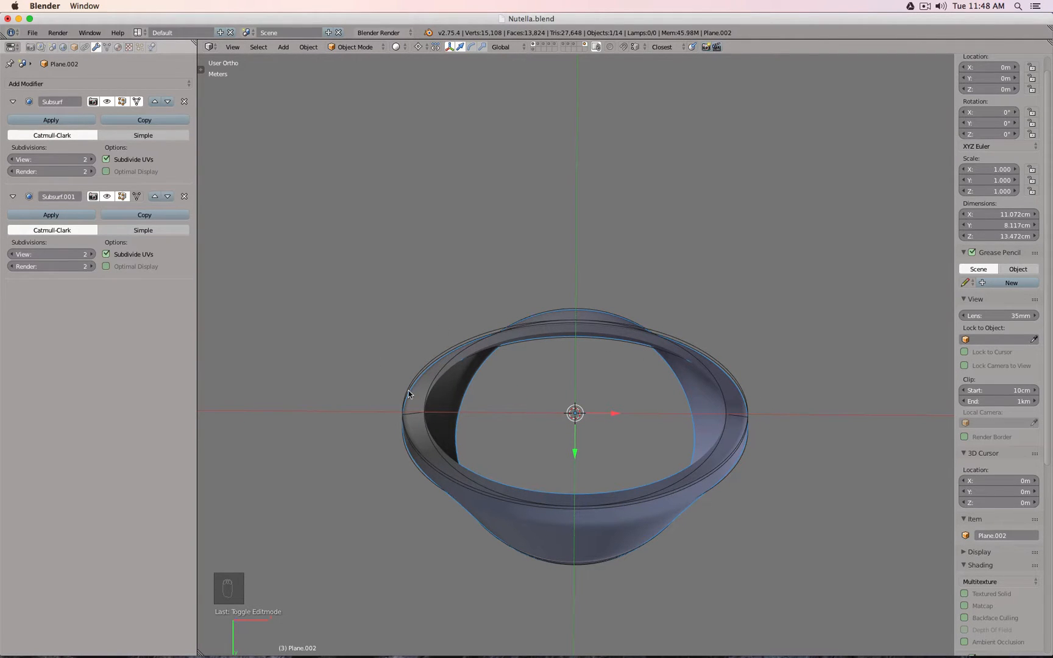
middle_drag(762, 394, 760, 397)
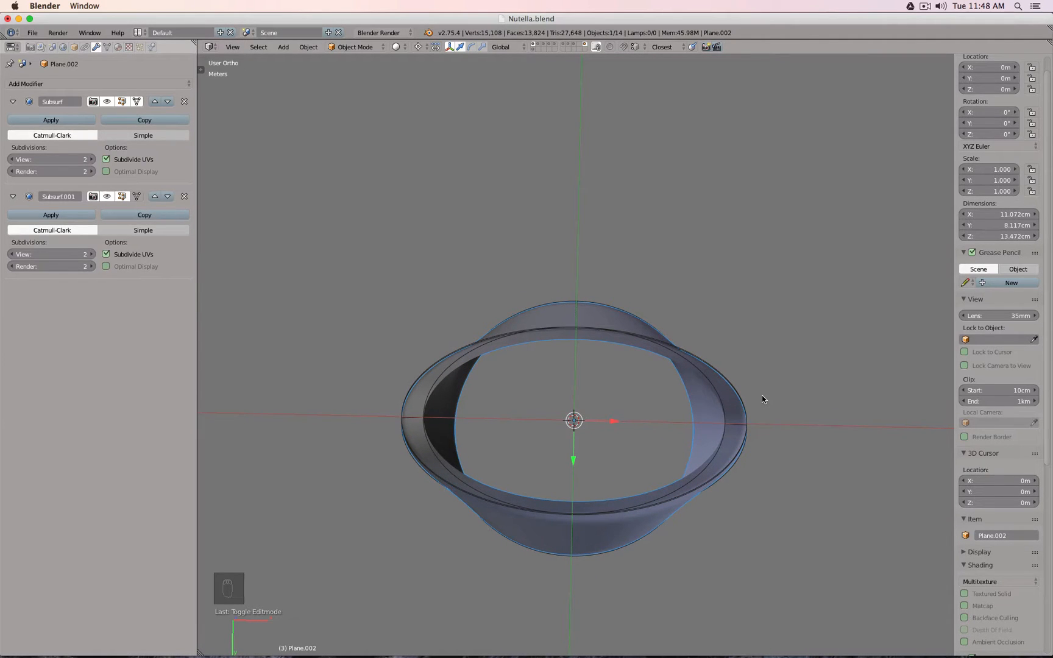
key(KP_1)
middle_drag(762, 399, 701, 314)
- Select the front and back edges of the bottom rim, lower body loop and shoulder loop in the jar mesh
key(Tab)
middle_drag(489, 400, 563, 343)
right_click(557, 395)
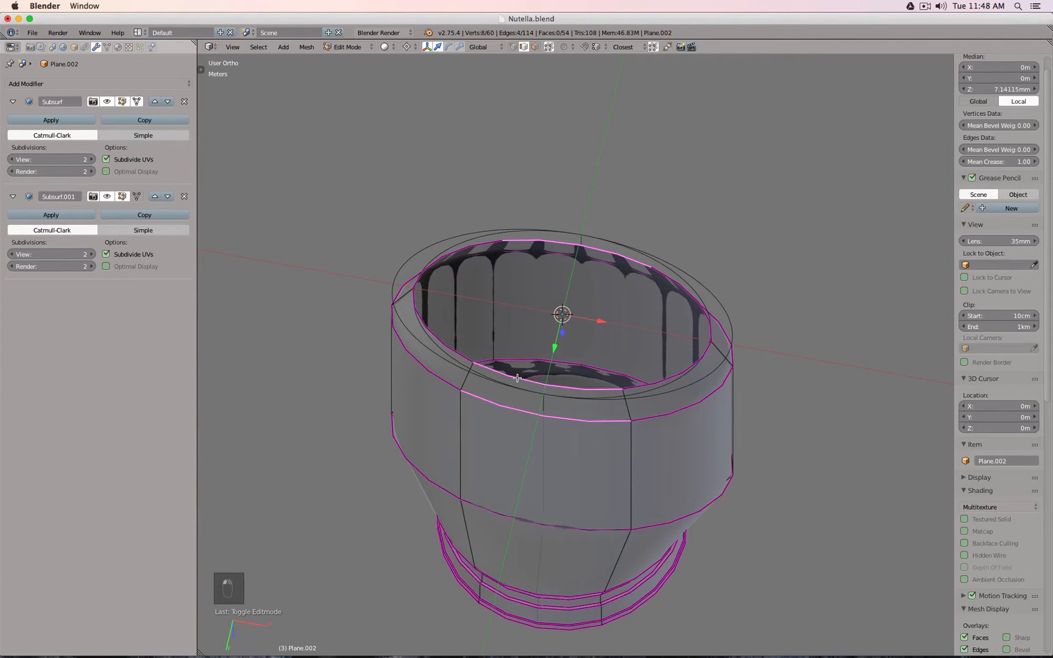
shift+right_click(600, 528)
middle_drag(601, 529, 571, 328)
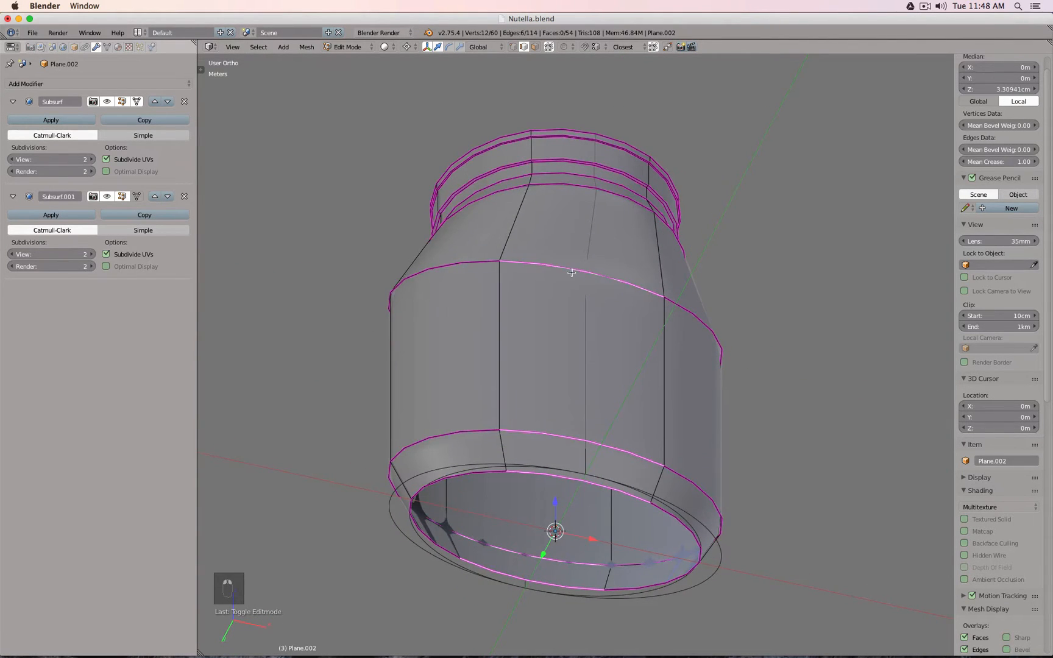
middle_drag(675, 306, 654, 283)
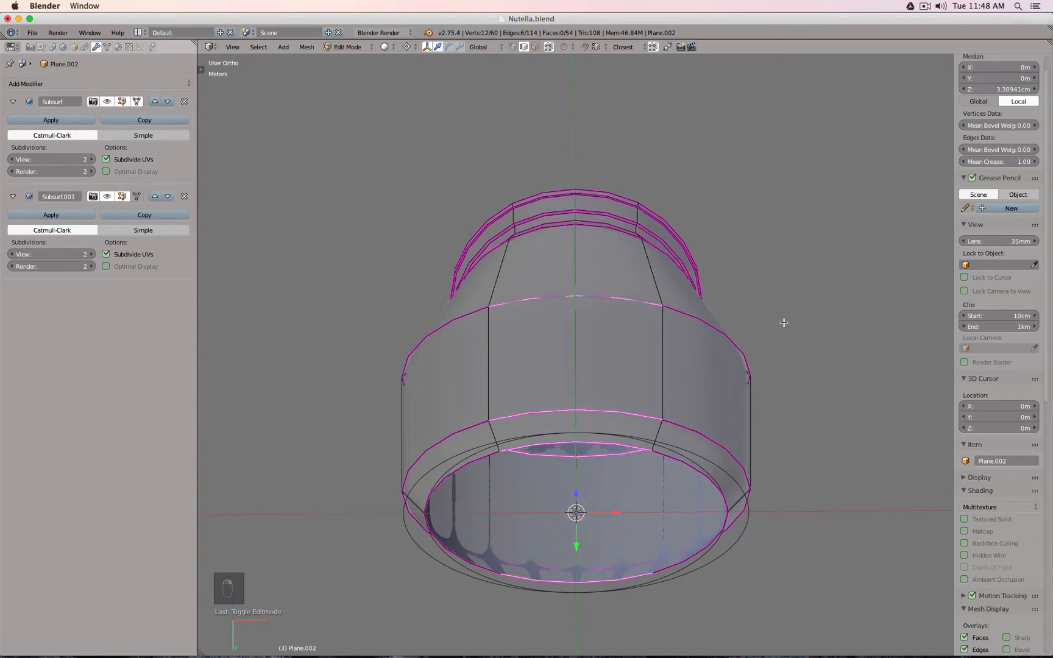
- Try widening the selected front and back edges along X, check the base from below and undo the scaling
key(s)
key(x)
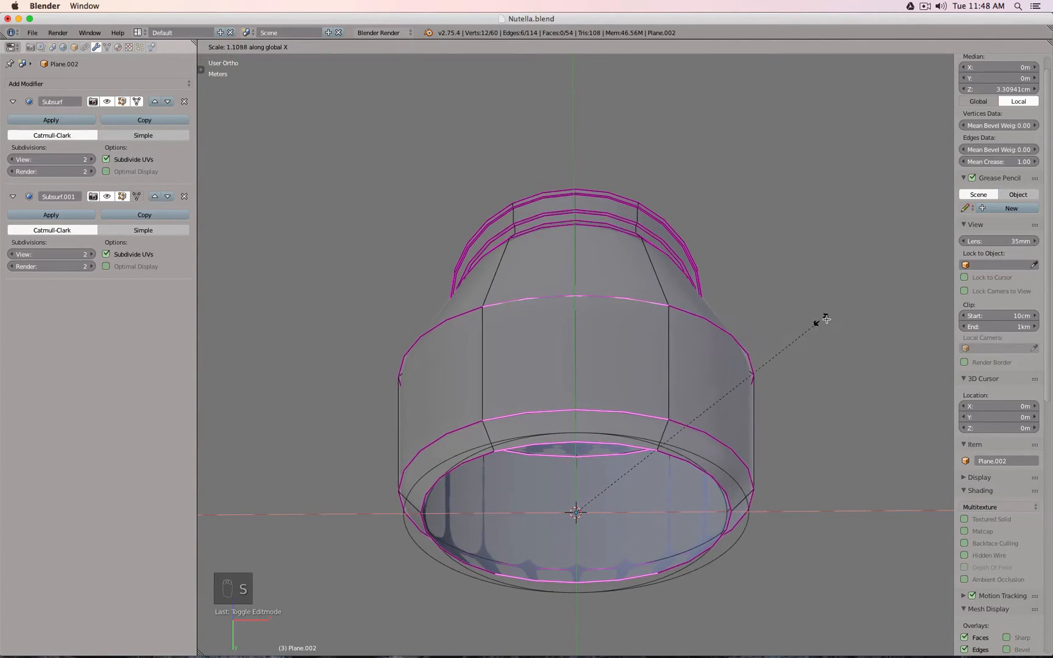
click(724, 403)
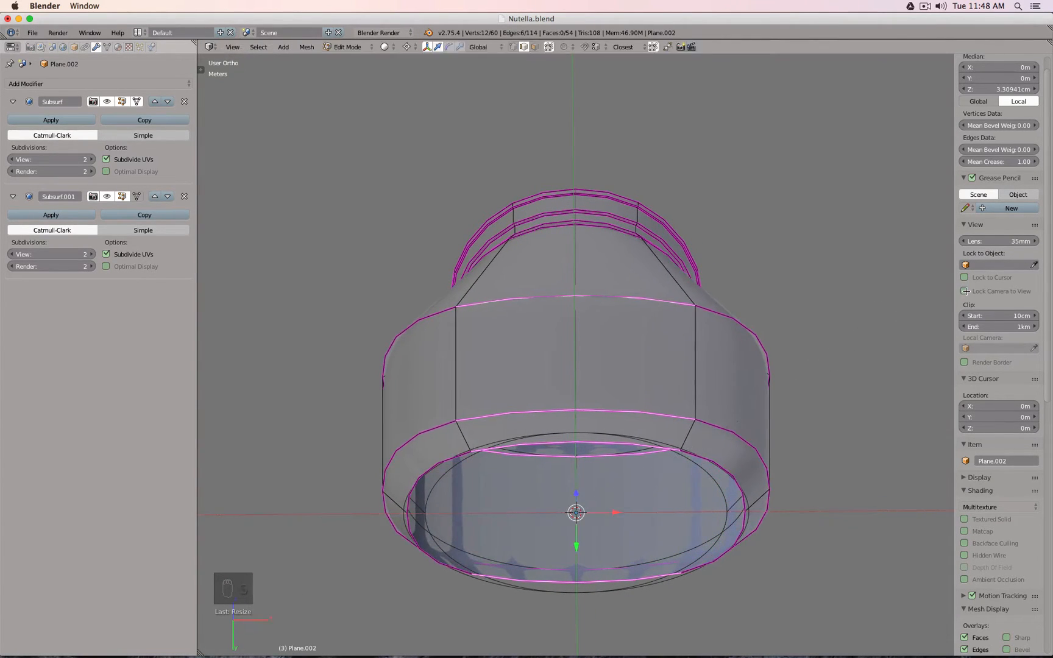
middle_drag(724, 404, 452, 361)
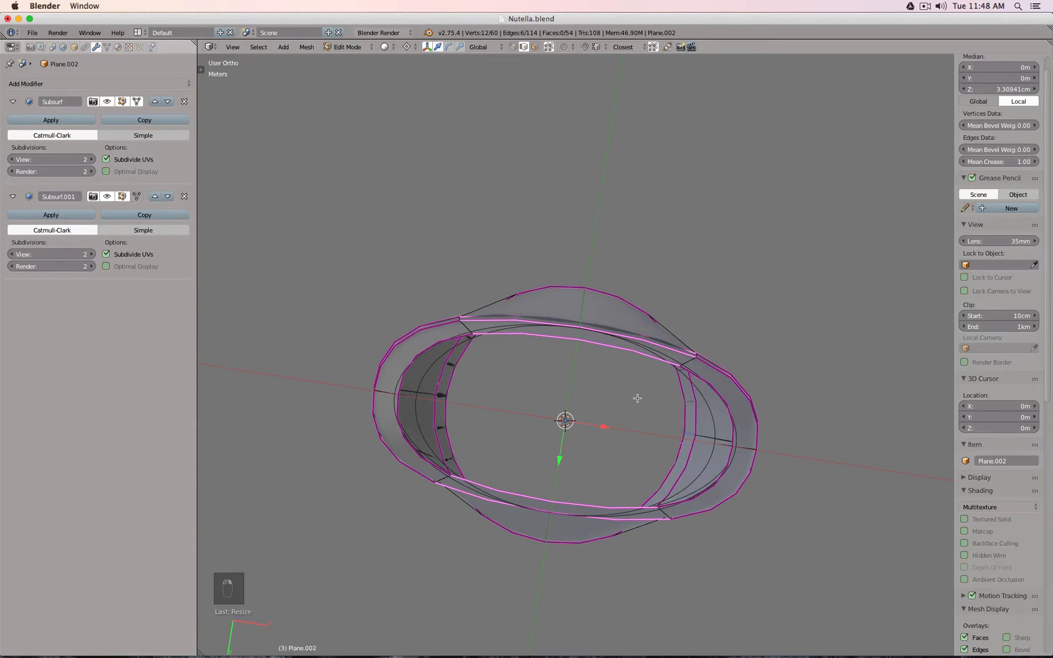
key(ctrl+z)
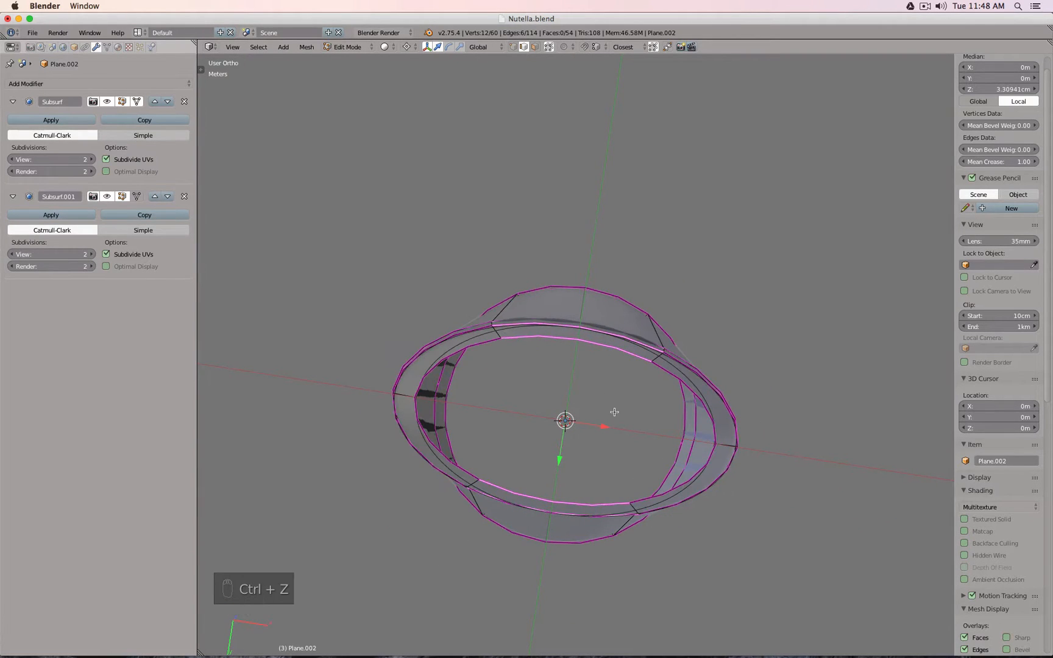
- Scale the selected front and back edges along X by about 1.49
key(s)
key(x)
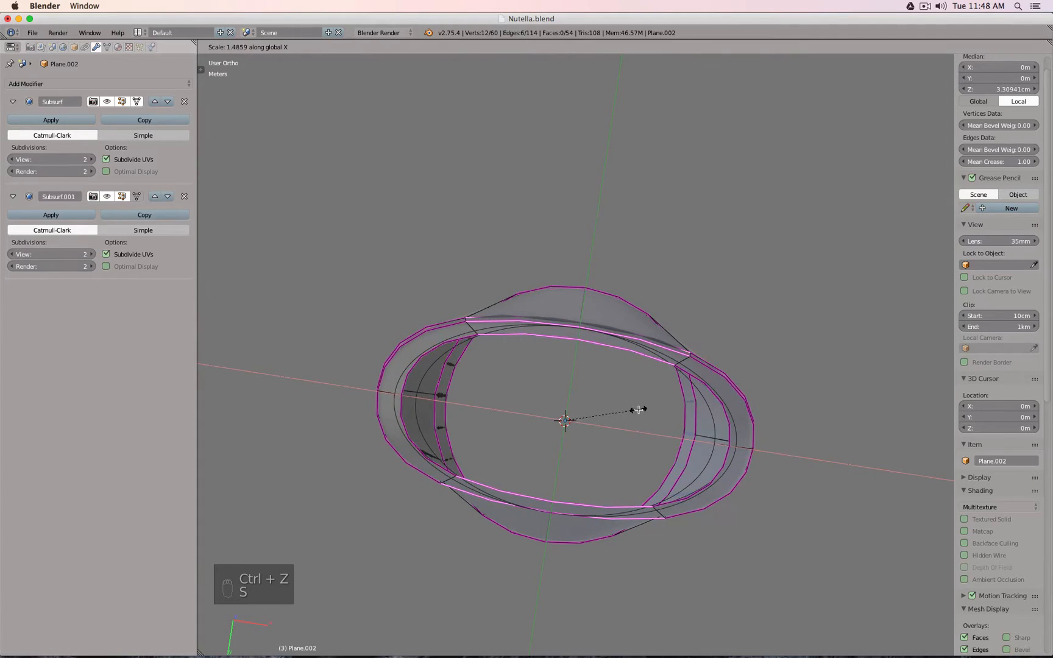
click(638, 410)
middle_drag(639, 410, 599, 520)
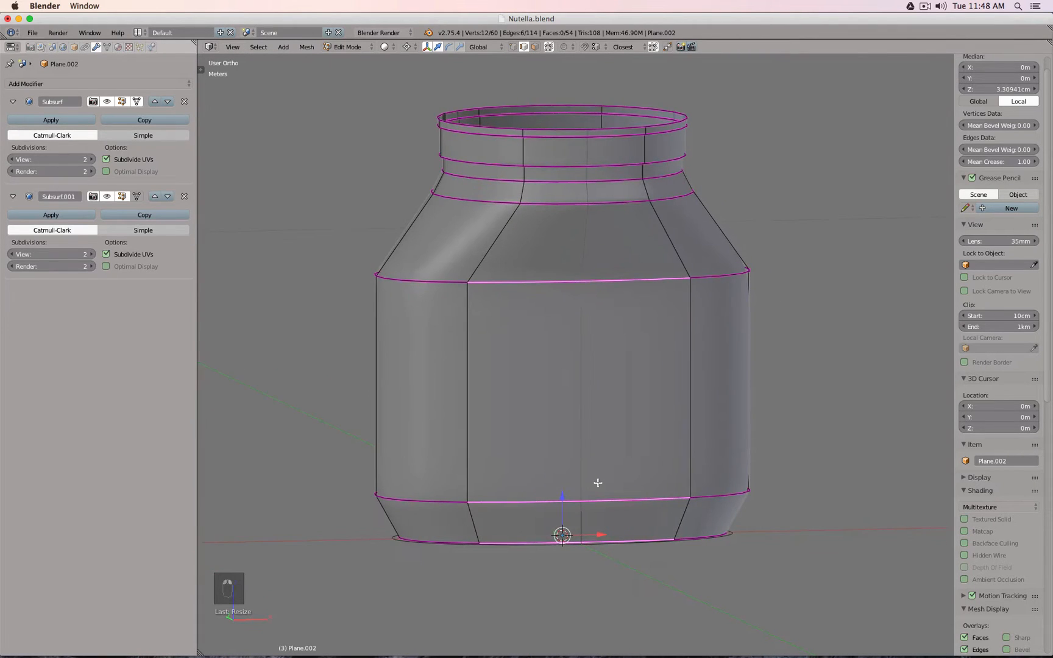
- Switch to wireframe in front view and select the outermost body and base-slope edges on both sides of the jar
key(KP_1)
key(z)
key(a)
key(b)
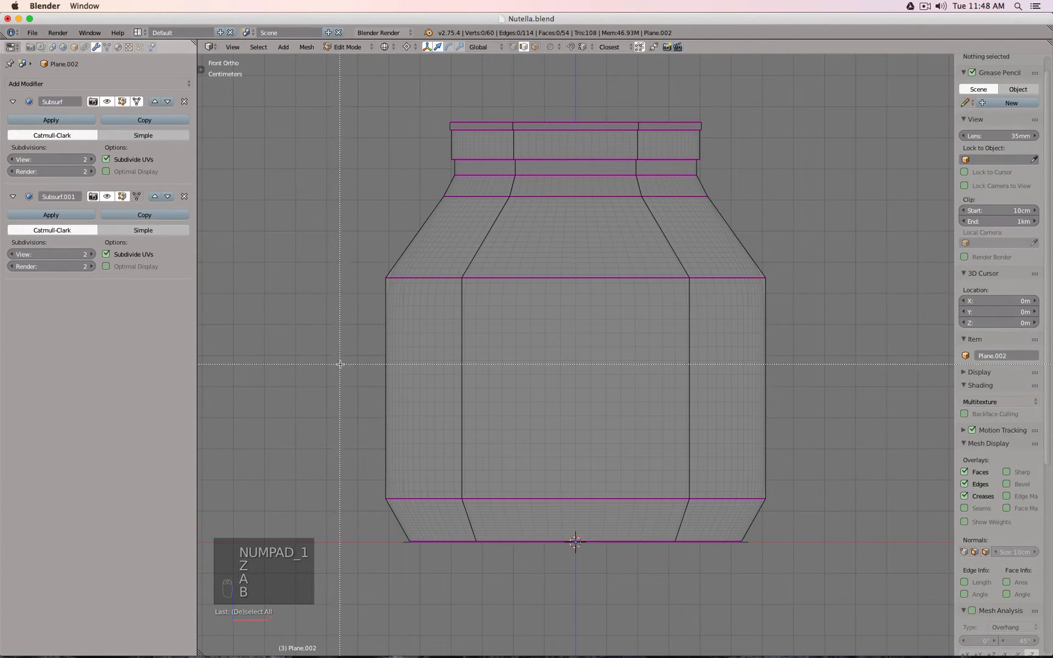
key(Escape)
right_click(388, 344)
shift+right_click(393, 513)
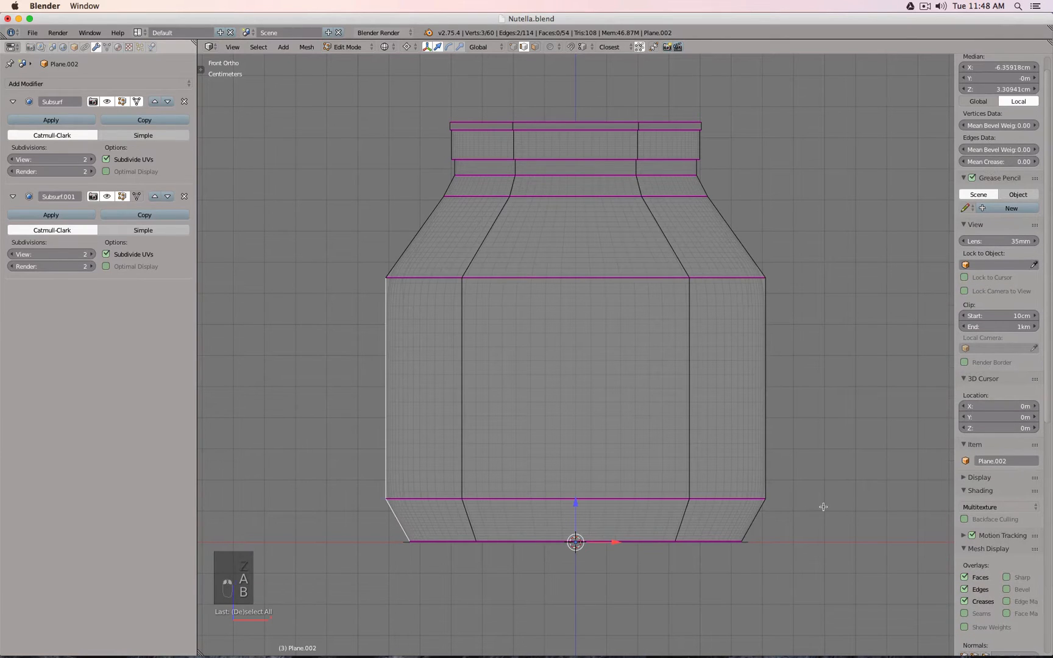
shift+right_click(778, 452)
- Compare the smoothed outline with the guide curves and make the edit cage follow the second Subdivision Surface modifier's result
key(Tab)
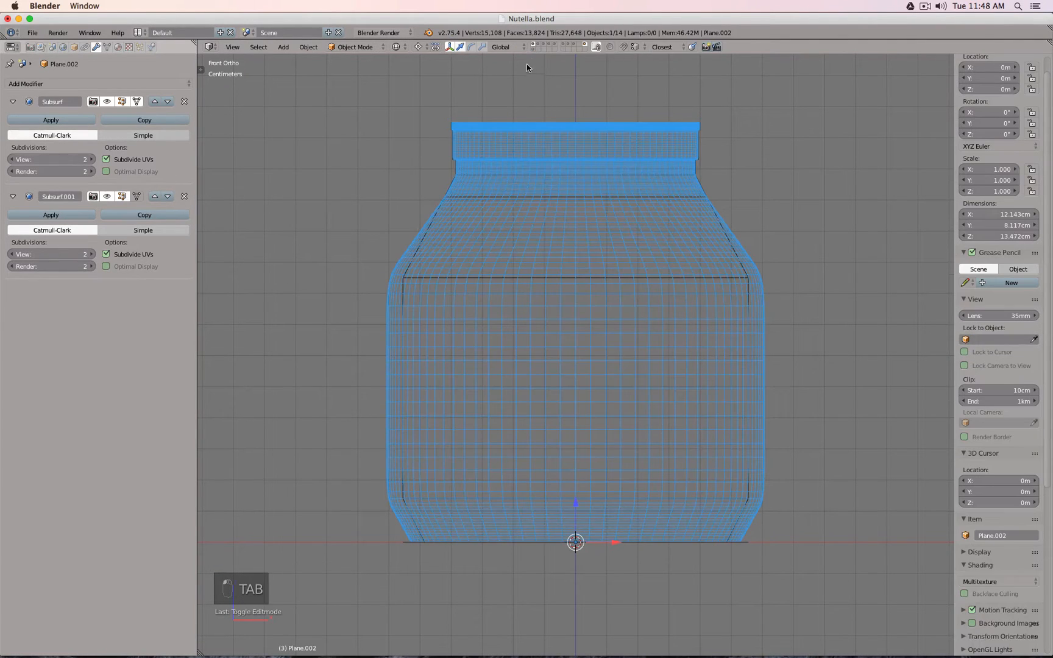
scroll(855, 261, up, 1)
key(Tab)
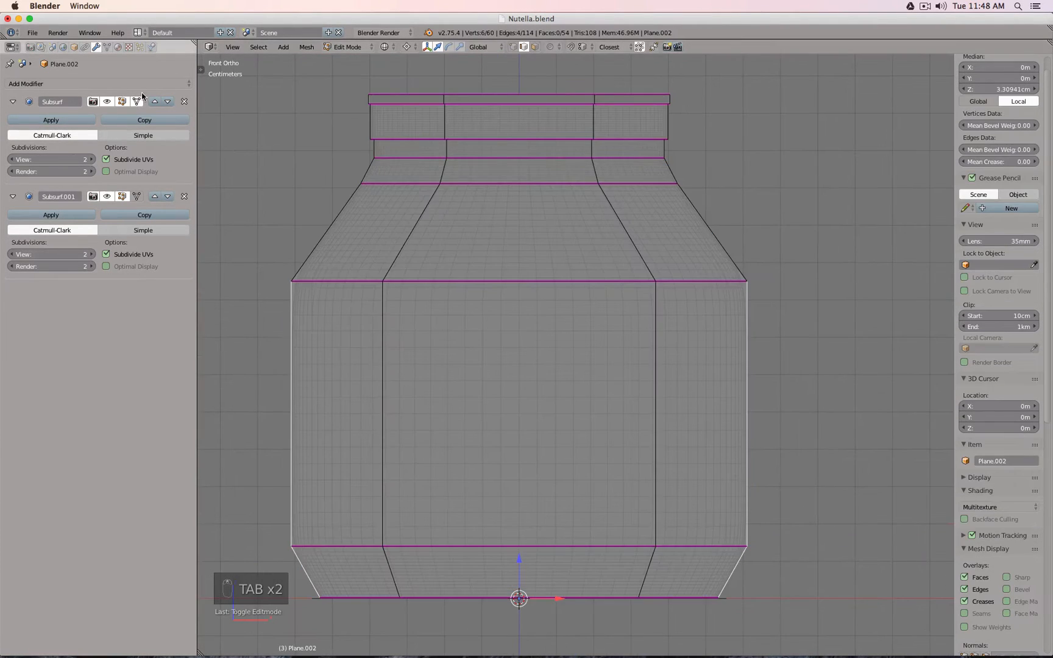
click(137, 196)
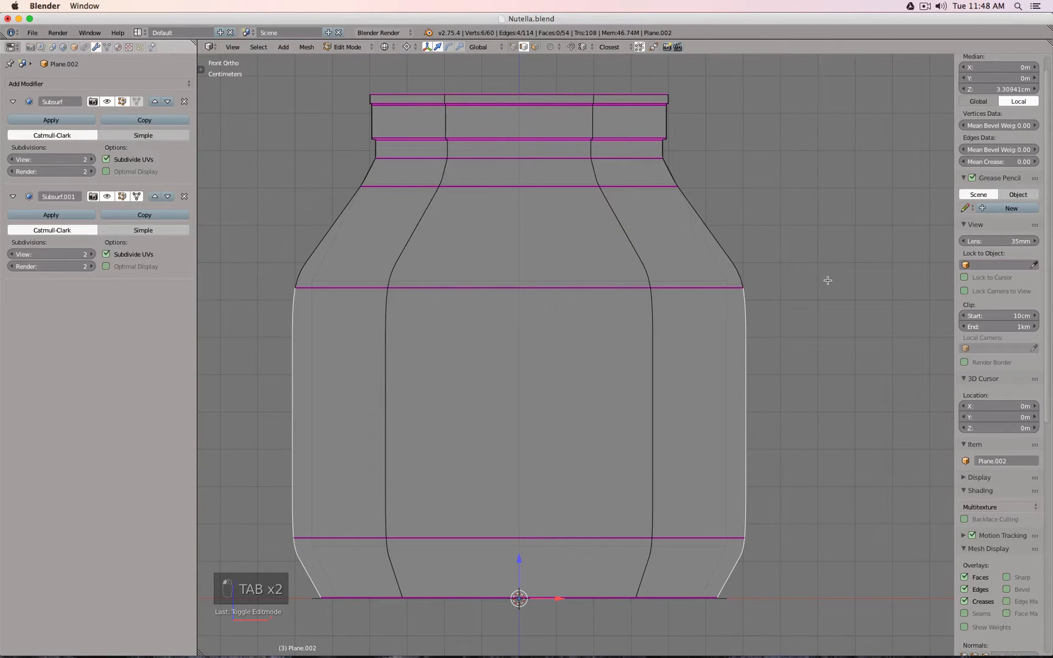
- Scale the outer side edges along X by about 0.88 to meet the guide curves, and inspect the jar in solid shading
key(s)
key(x)
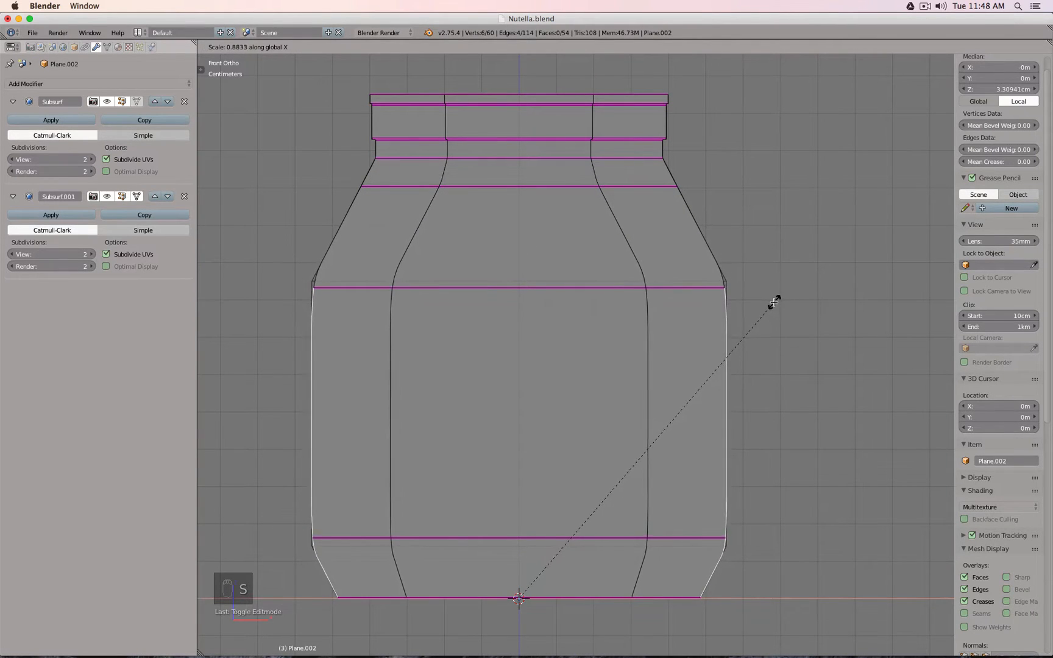
click(774, 302)
key(Tab)
middle_drag(767, 322, 709, 307)
key(z)
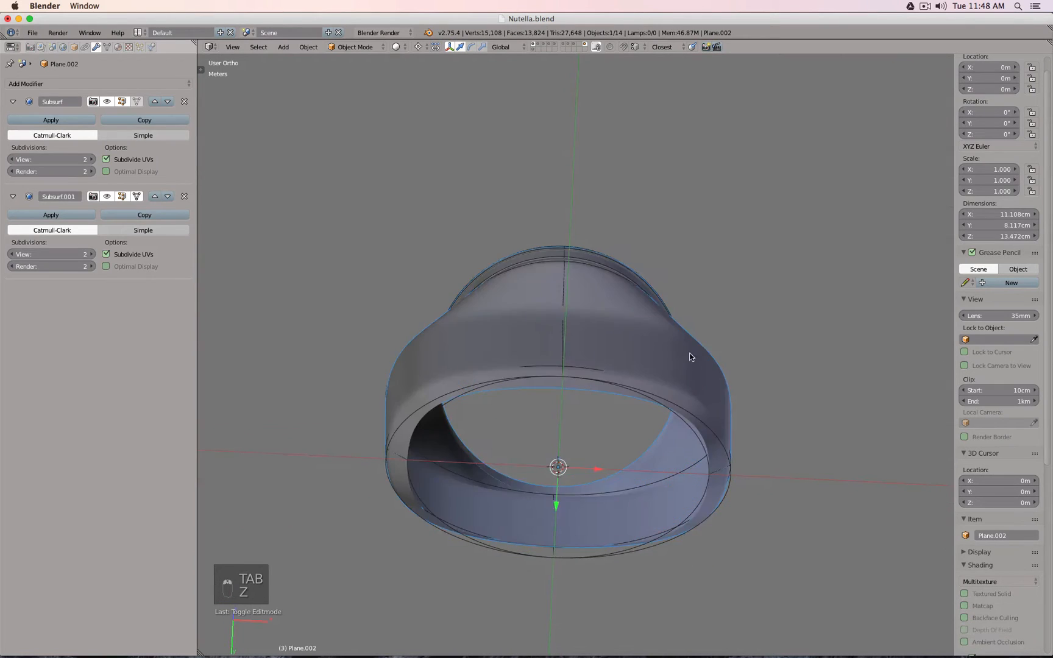
middle_drag(690, 354, 660, 389)
- Reselect the front and back edges of the bottom rim, lower body loop and shoulder loop from below
key(Tab)
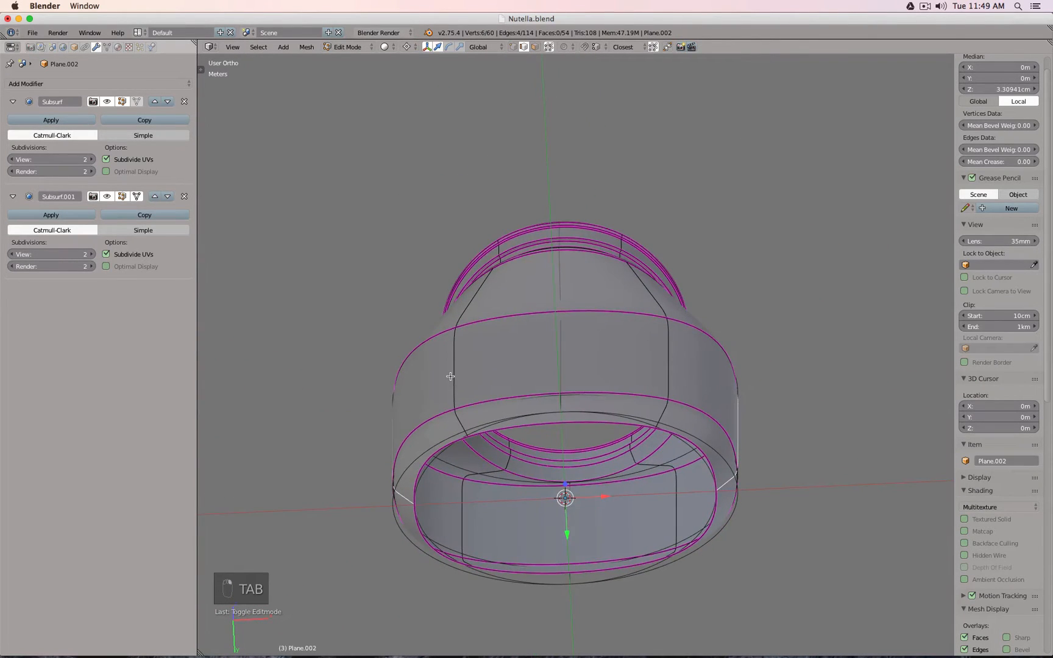
right_click(544, 424)
shift+right_click(541, 397)
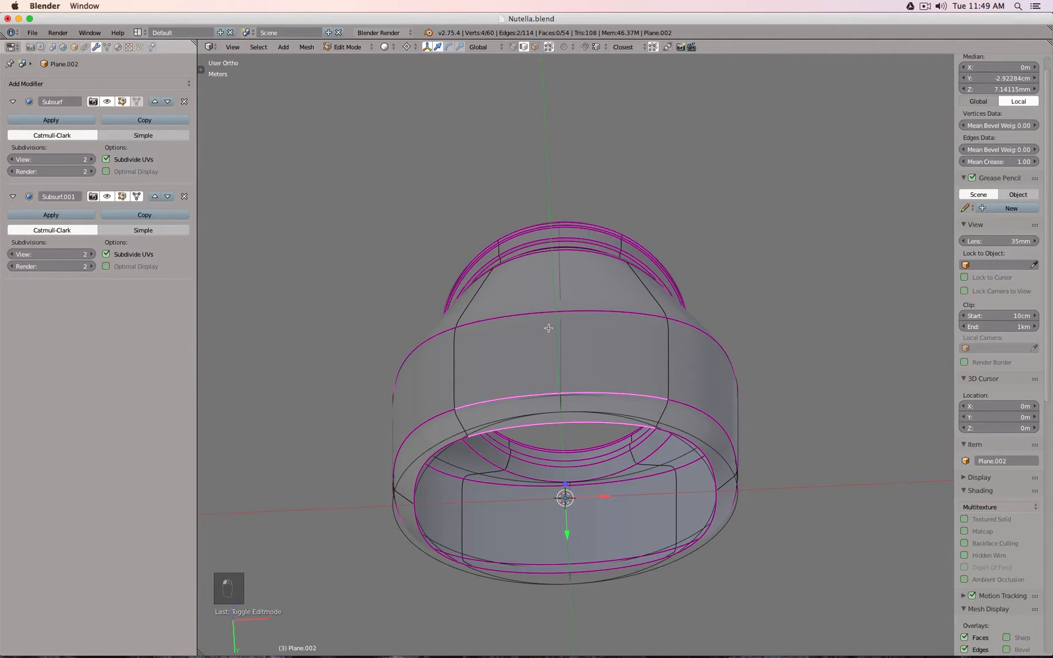
middle_drag(822, 318, 597, 331)
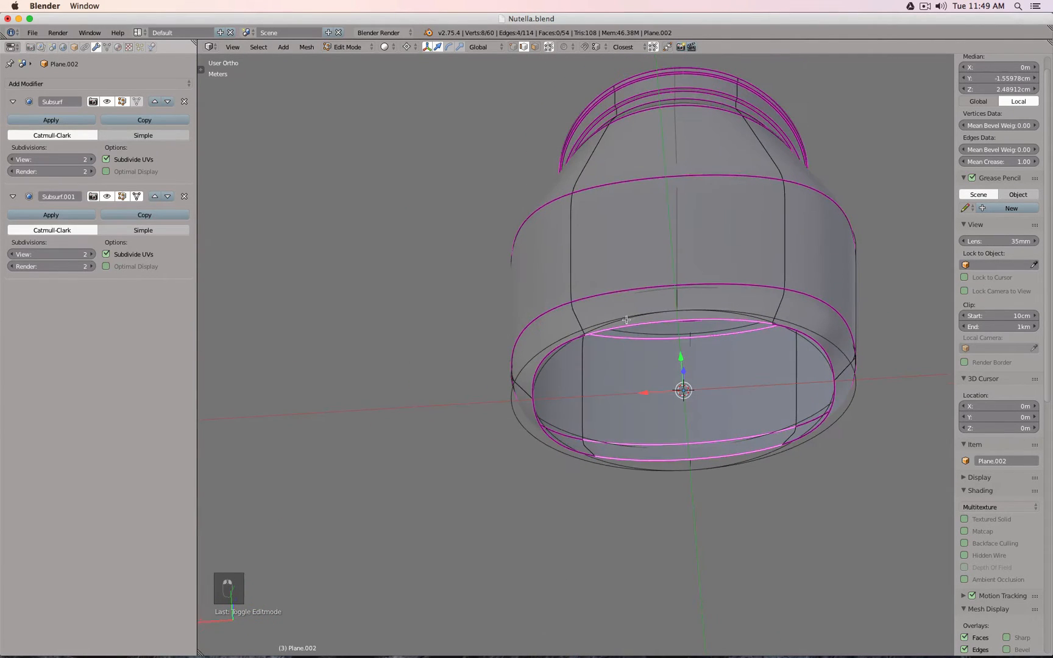
shift+right_click(625, 295)
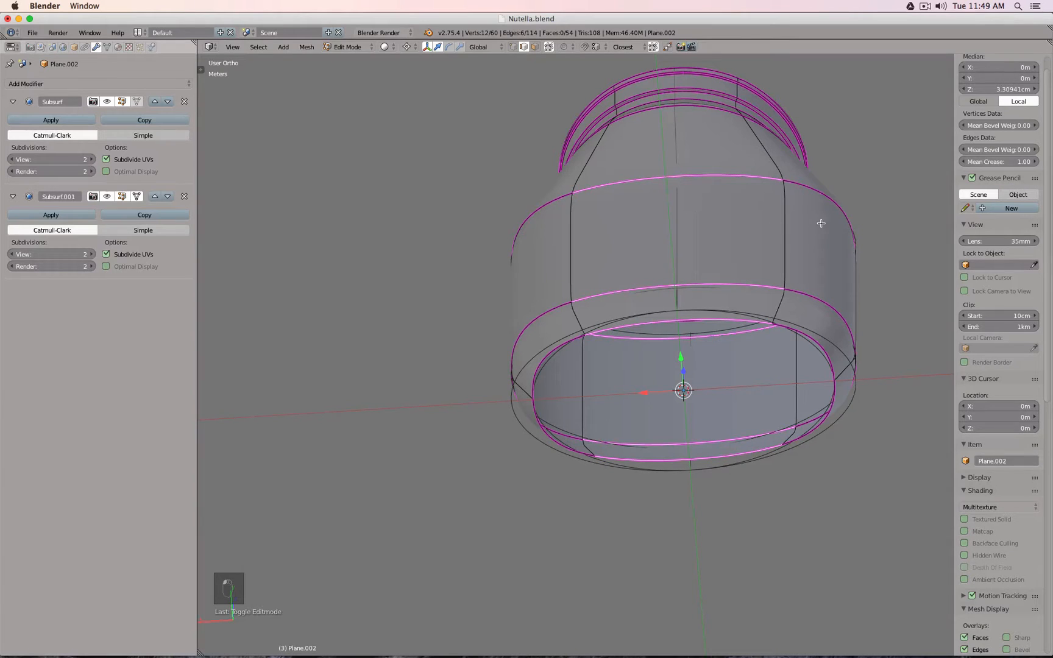
- Scale the selected front and back edges slightly narrower and check the body's outline from directly below
key(s)
click(787, 258)
middle_drag(788, 259, 793, 237)
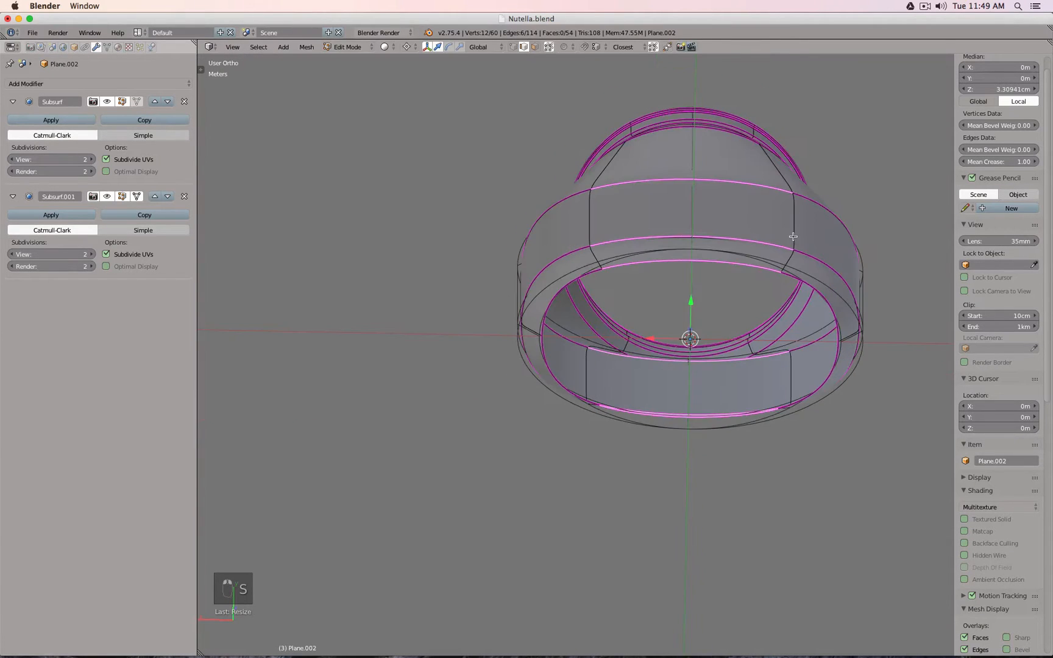
key(KP_7)
key(ctrl+KP_7)
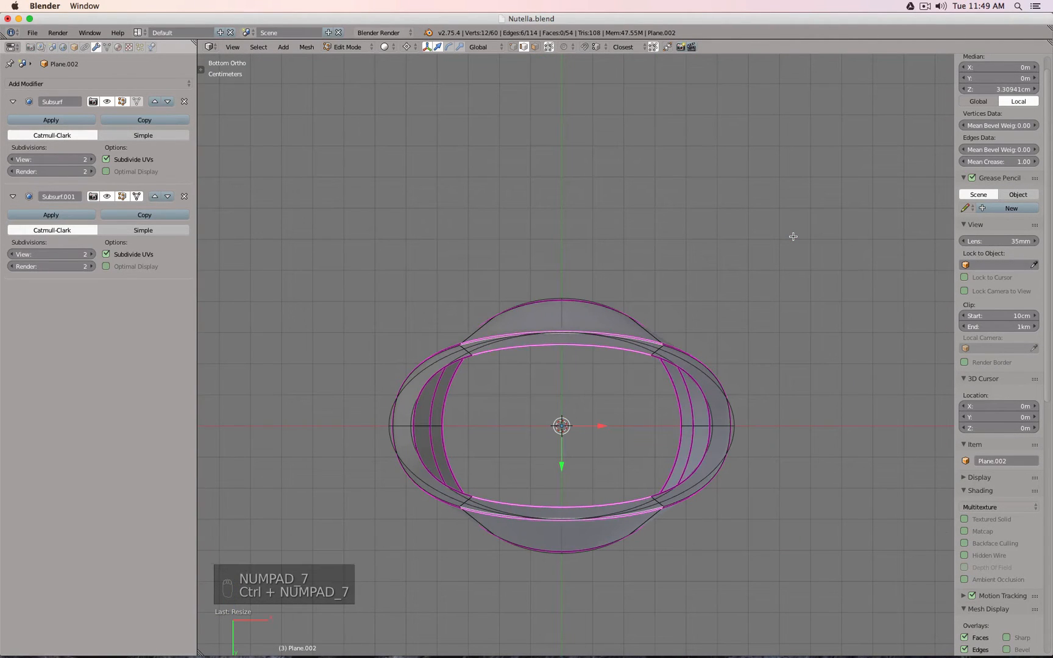
- Clip the view to a thin slice of the body and scale the selected front and back edges along X by about 0.93
key(KP_1)
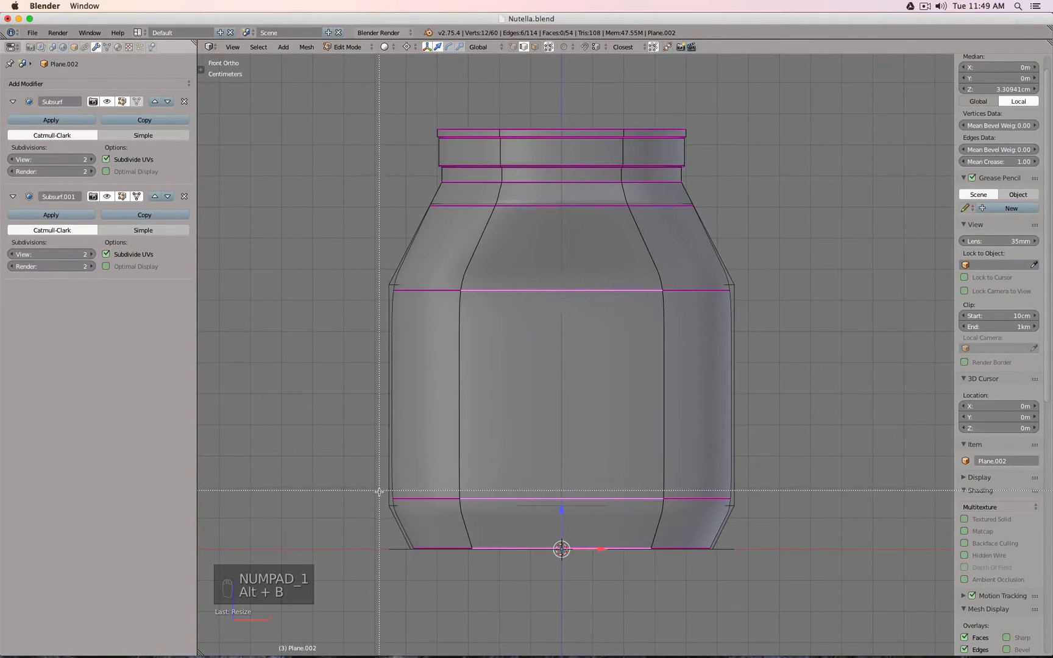
drag(383, 478, 766, 463)
middle_drag(743, 401, 766, 405)
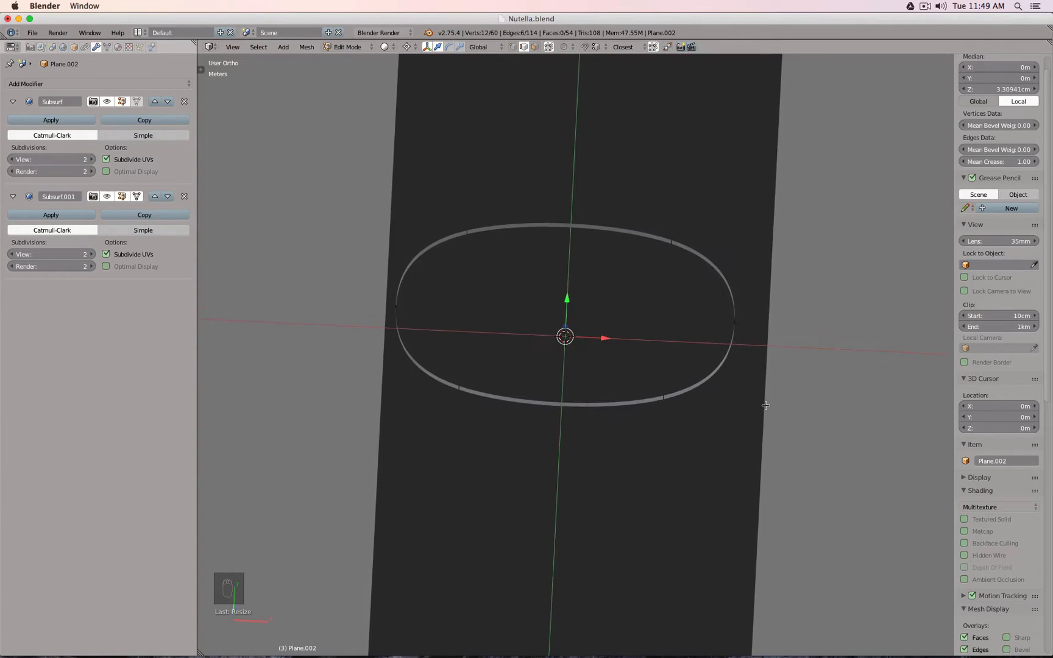
key(s)
key(x)
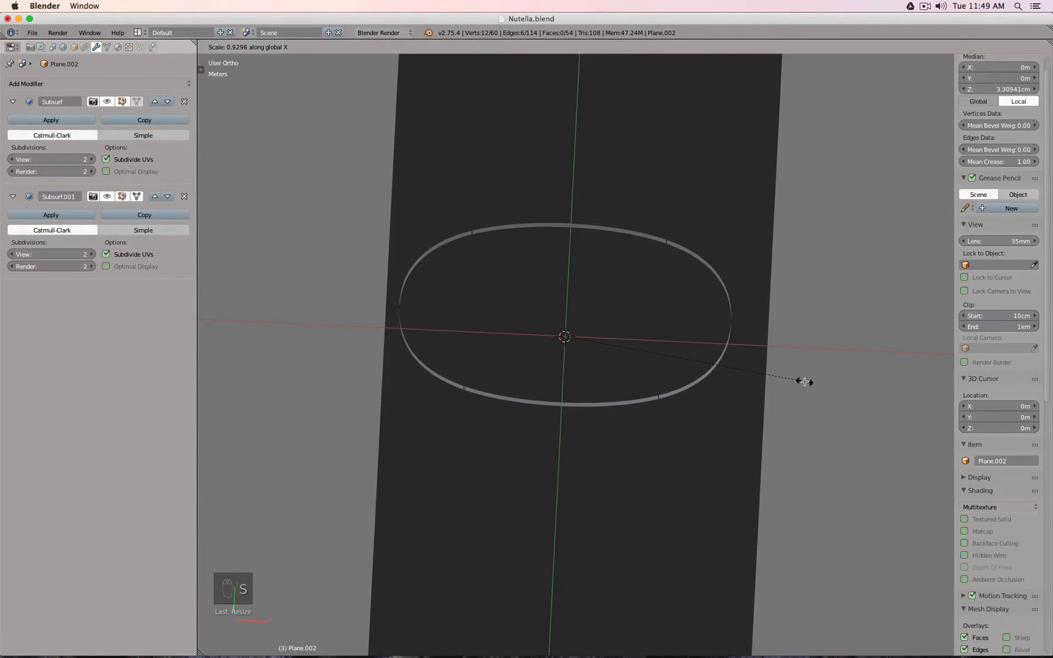
click(805, 382)
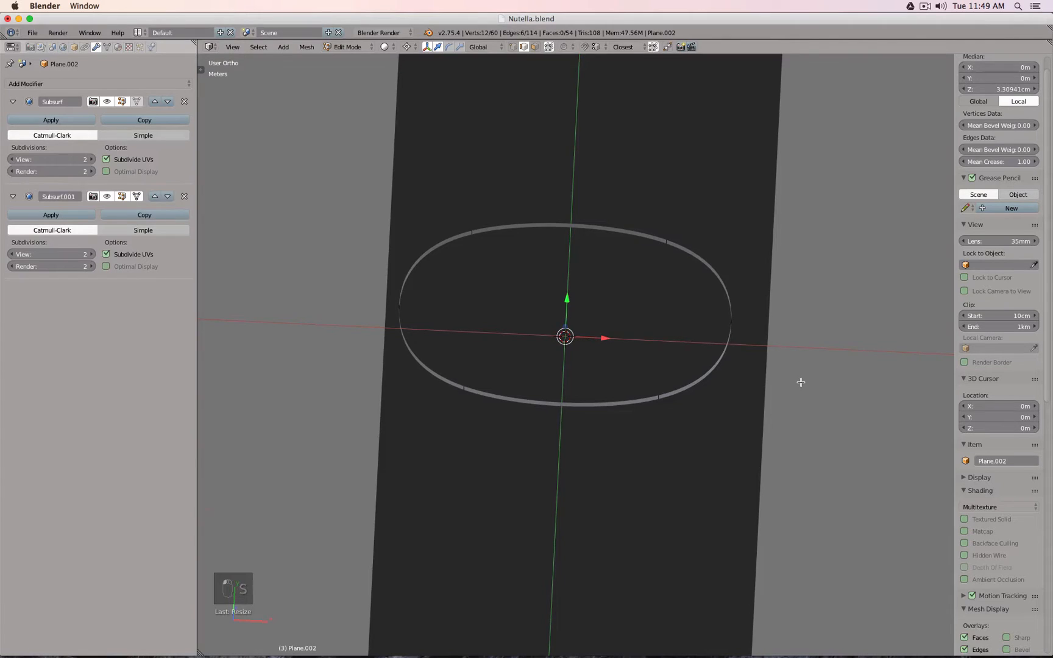
key(KP_1)
key(alt+b)
key(ctrl+KP_7)
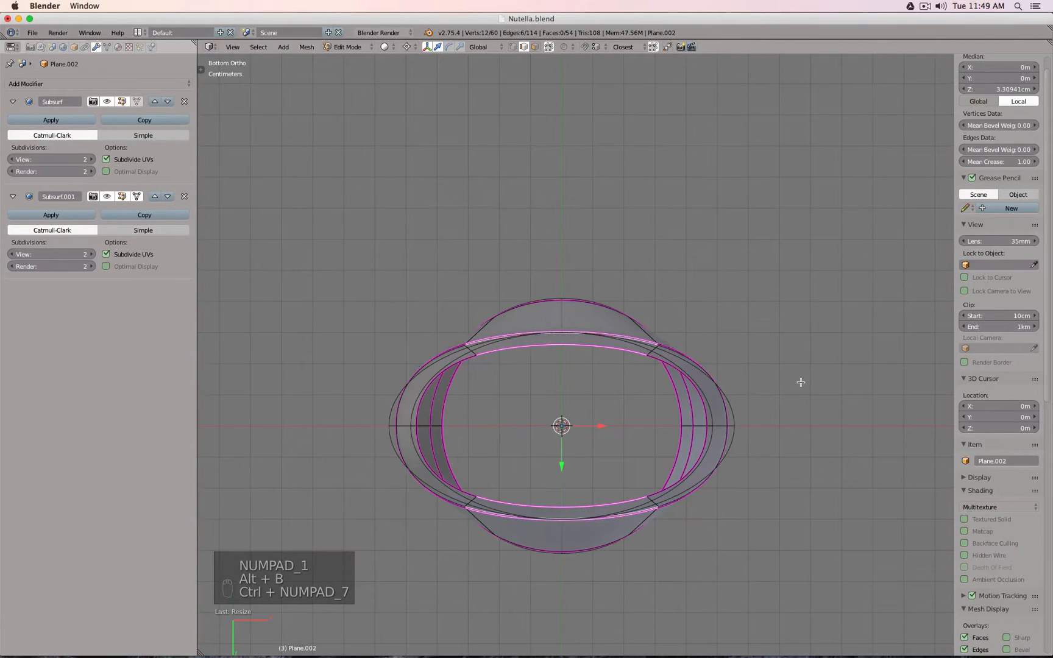
- Select the outermost vertical edges on both narrow sides, from the bottom rim up to the shoulder loop
middle_drag(740, 376, 752, 294)
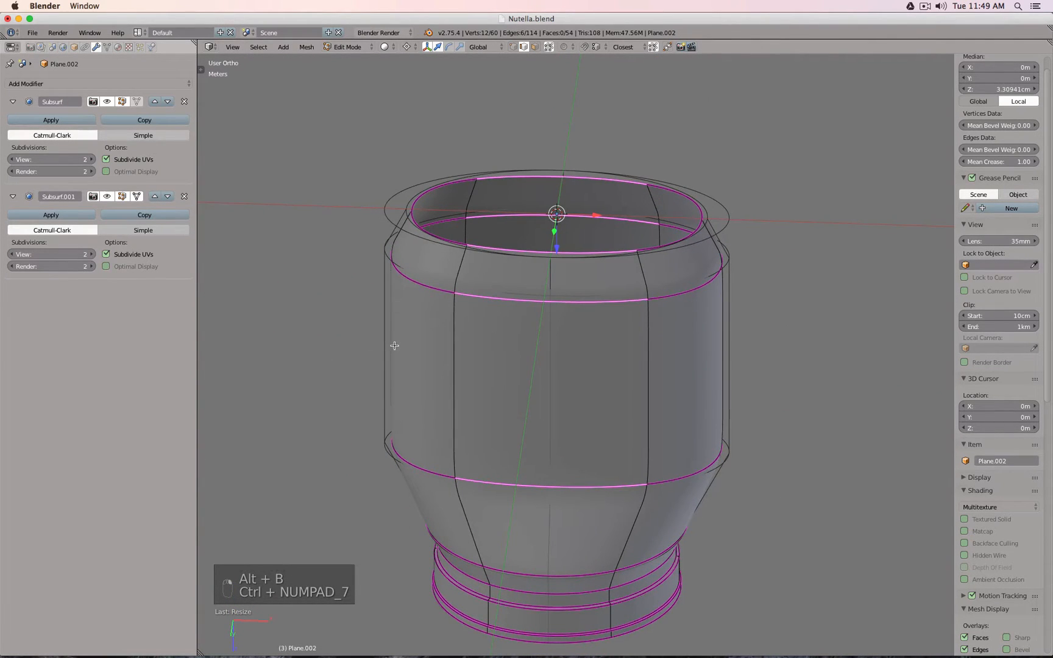
middle_drag(395, 346, 479, 334)
right_click(480, 334)
shift+right_click(487, 306)
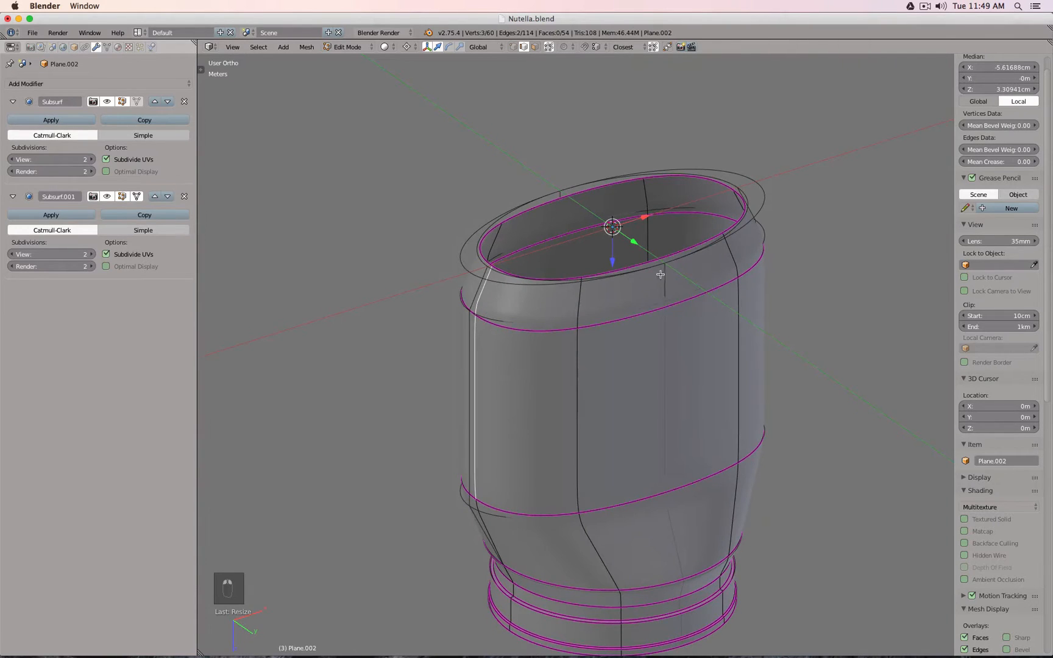
middle_drag(661, 275, 577, 279)
shift+right_click(628, 330)
shift+right_click(631, 276)
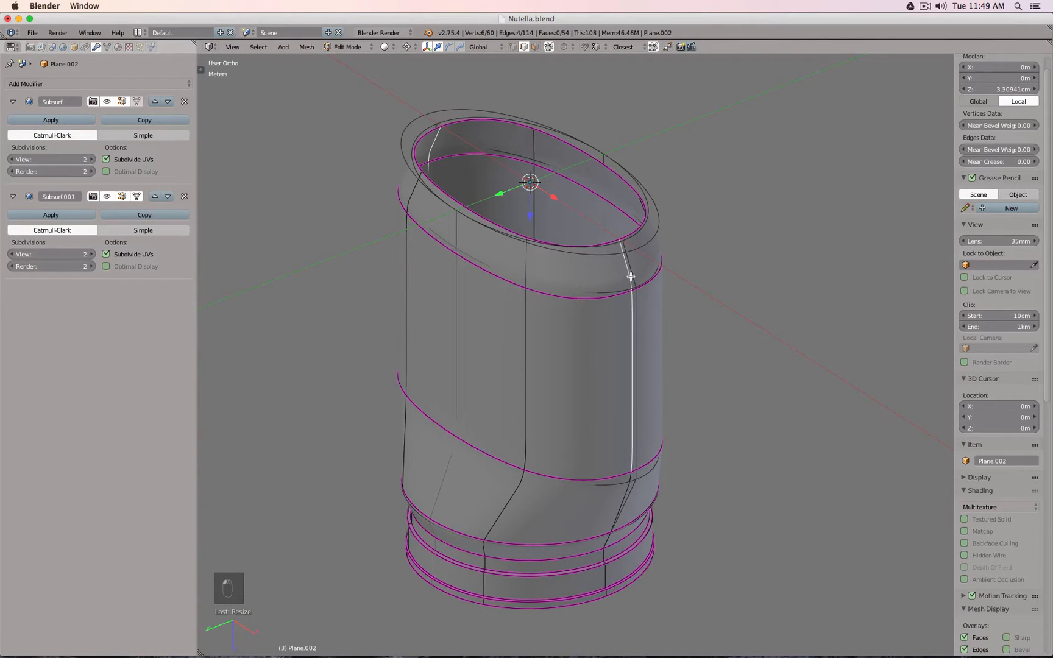
- Scale the selected side edges along X by about 1.05 to meet the front guide curves, and inspect the shaded jar
key(KP_1)
key(KP_3)
key(KP_1)
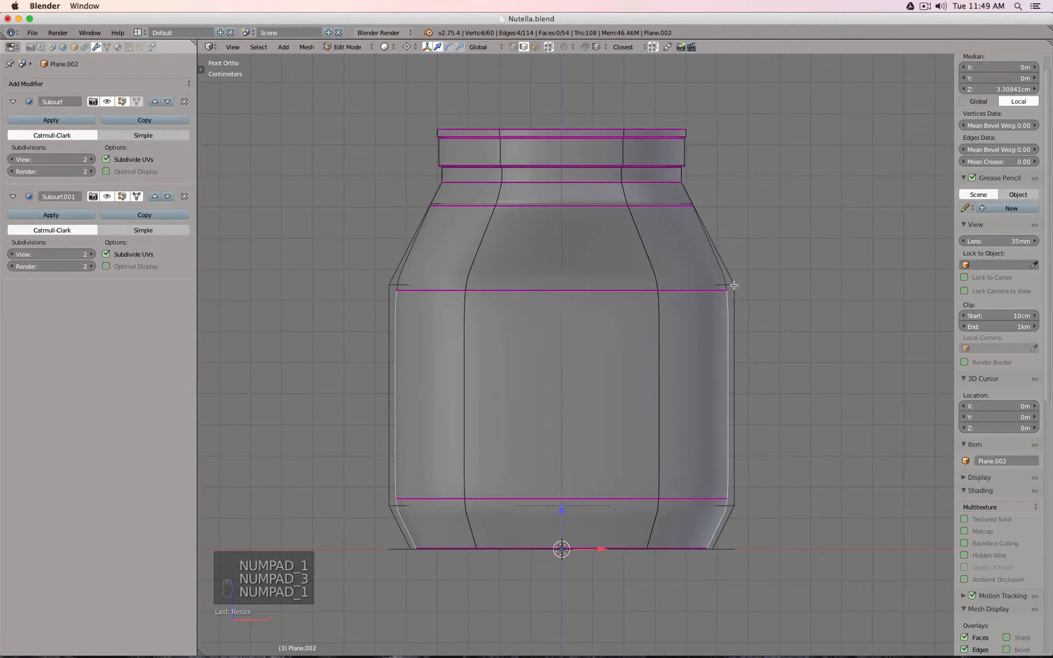
key(s)
key(x)
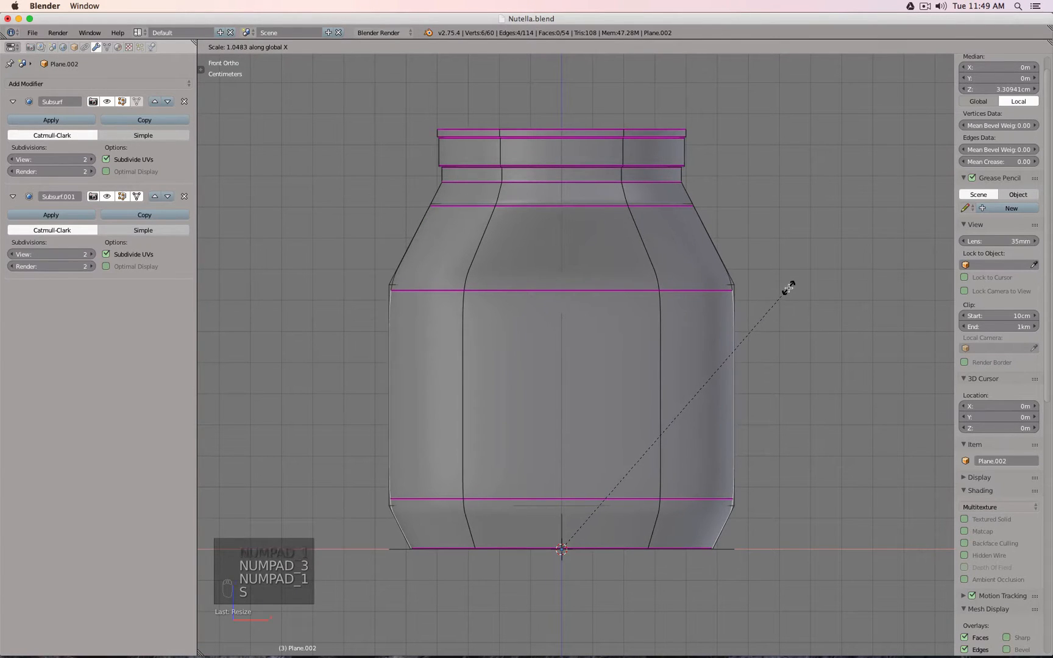
click(789, 288)
key(Tab)
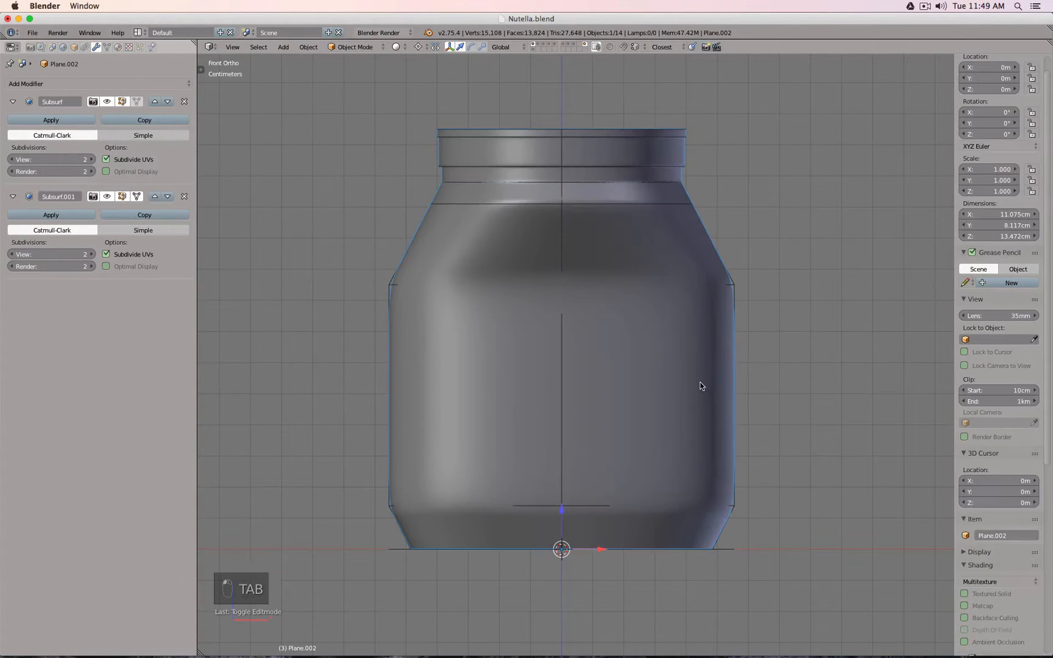
mouse_move(701, 386)
middle_down()
mouse_move(698, 135)
mouse_move(691, 382)
middle_up()
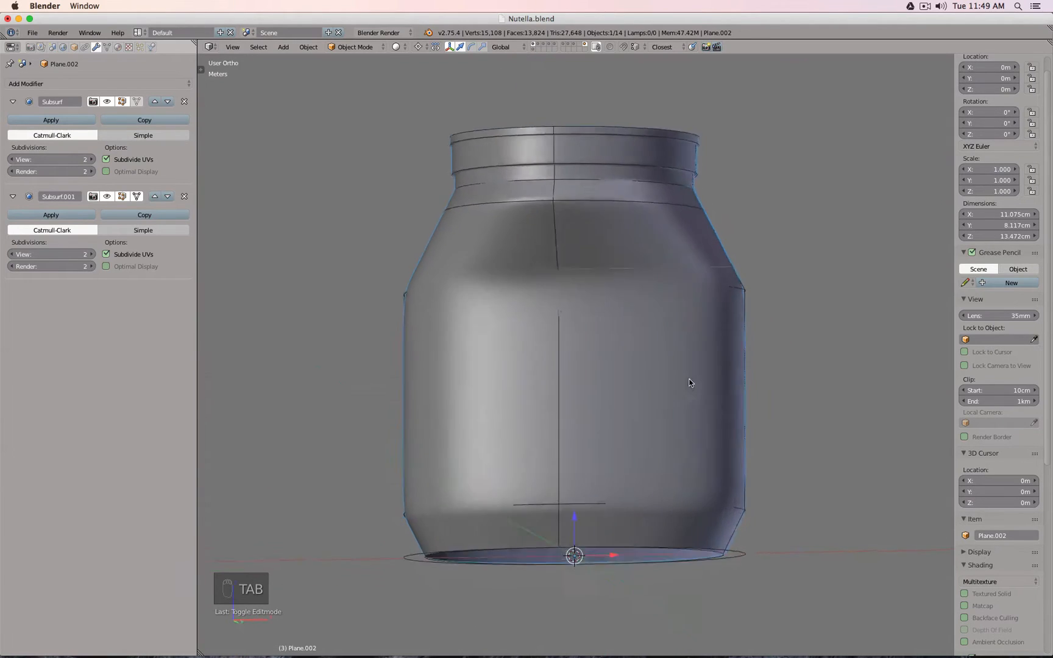
key(KP_1)
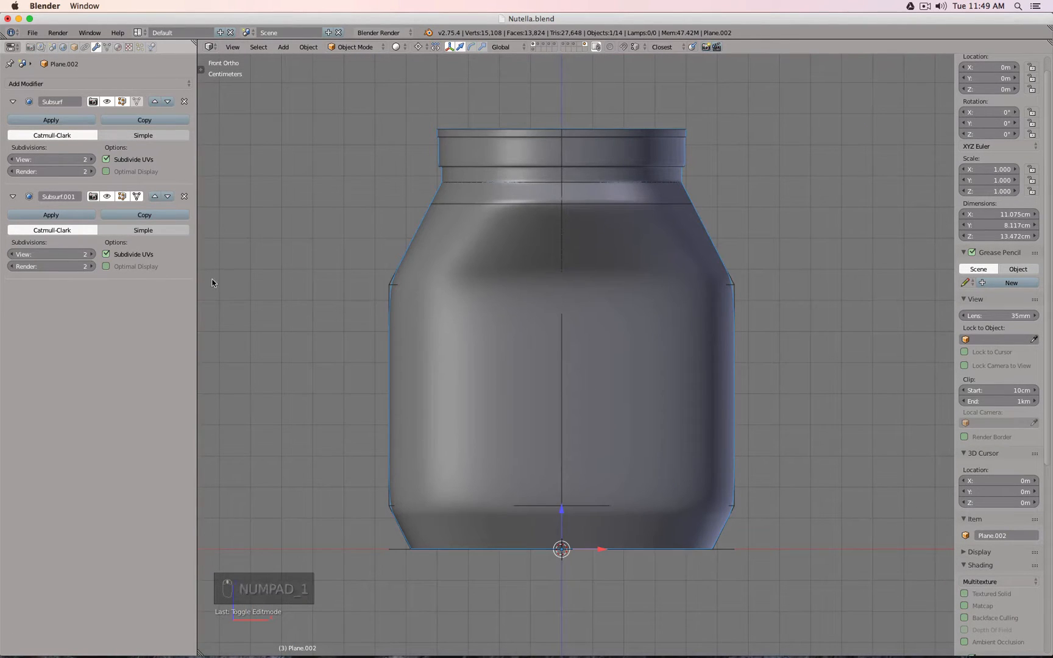
- Hide the second Subdivision Surface modifier in the viewport and set the first modifier's view subdivisions to 3
click(108, 199)
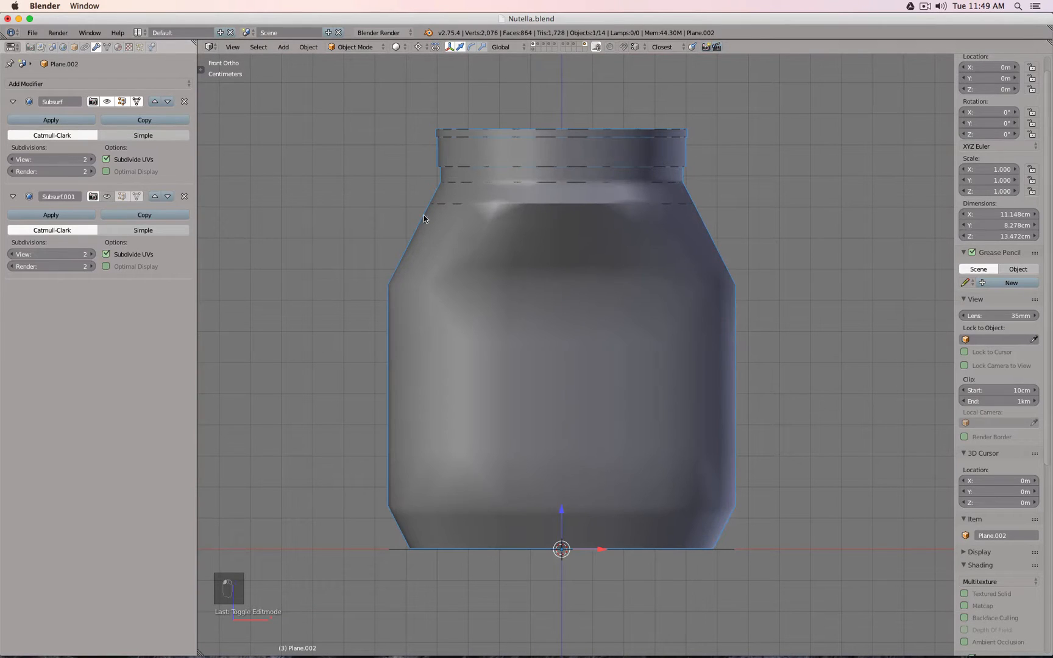
scroll(544, 223, up, 3)
scroll(427, 237, down, 1)
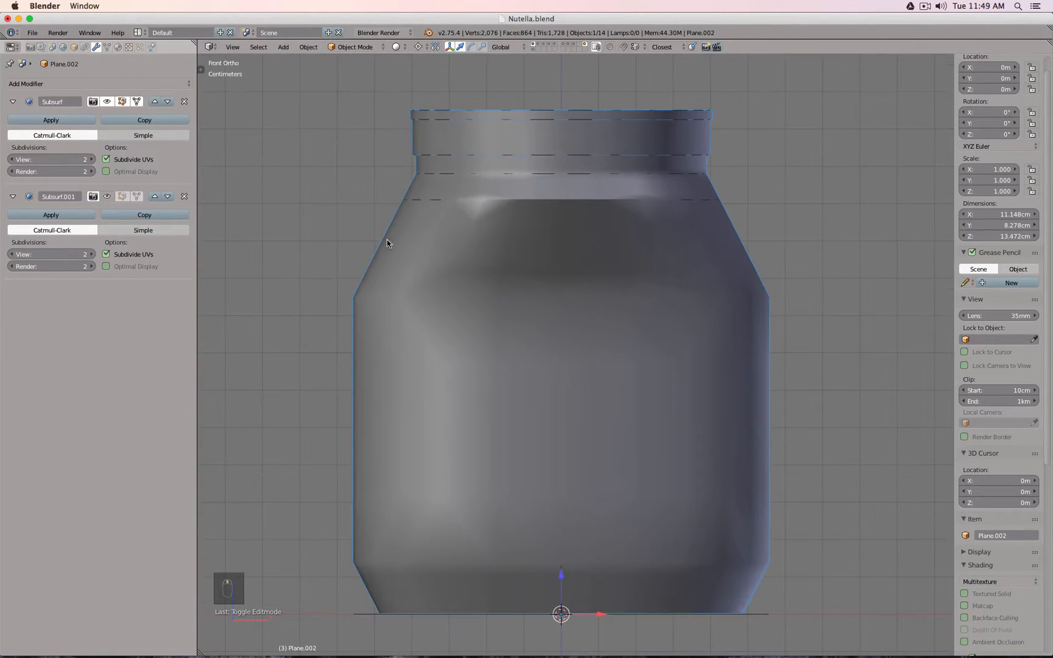
click(91, 159)
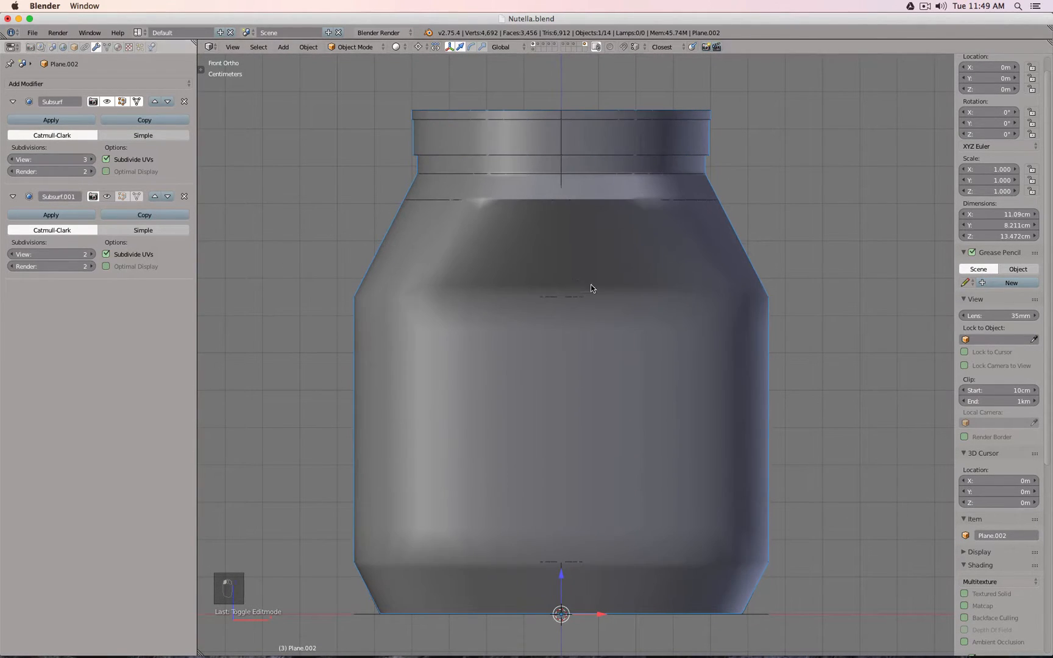
- Compare the shoulder and neck shading with the second Subdivision Surface modifier switched on and off
mouse_move(590, 291)
middle_down()
mouse_move(667, 258)
mouse_move(710, 289)
mouse_move(560, 292)
mouse_move(577, 296)
mouse_move(597, 271)
middle_up()
scroll(335, 200, up, 3)
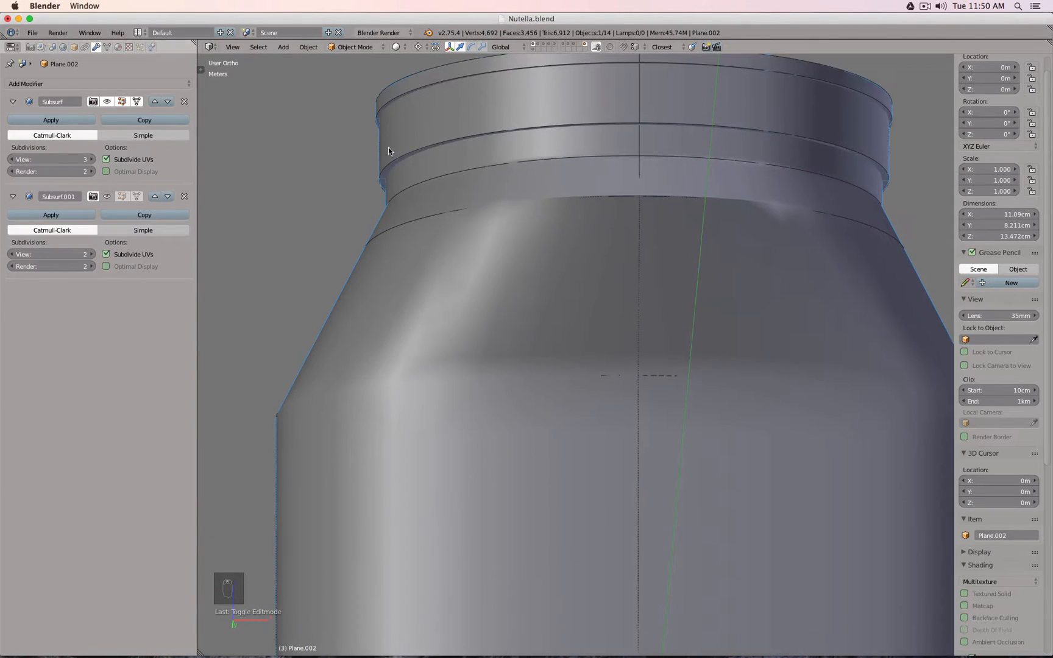
click(107, 196)
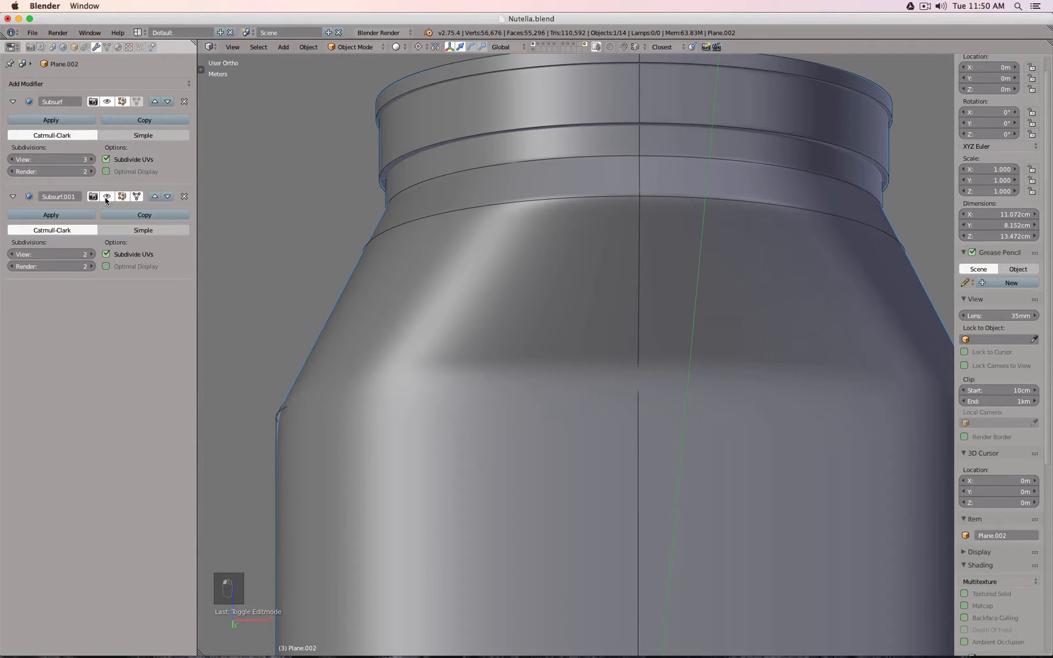
click(106, 196)
scroll(538, 256, down, 4)
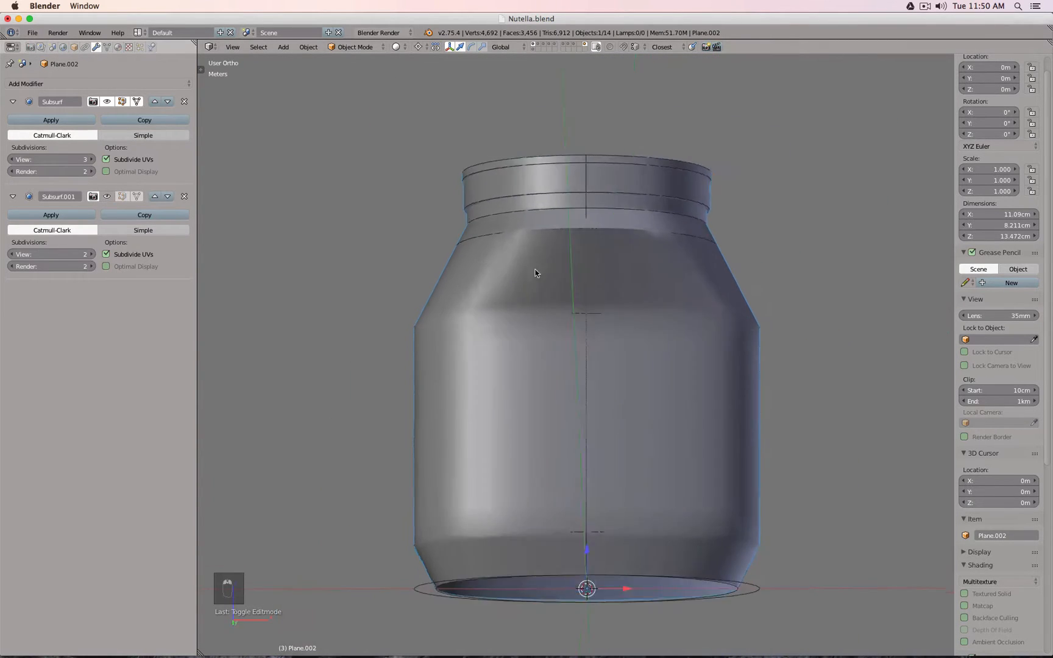
key(KP_1)
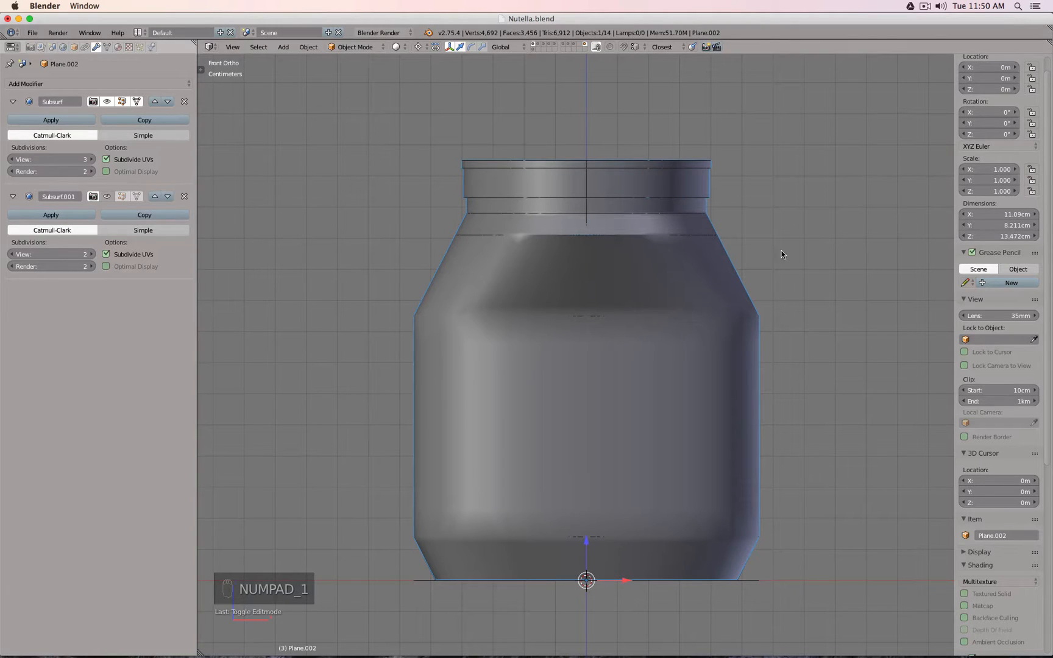
- Set the mean crease of the edge loop just below the neck, where the shoulder slope begins, to 0.5
middle_drag(782, 250, 667, 255)
scroll(688, 254, up, 3)
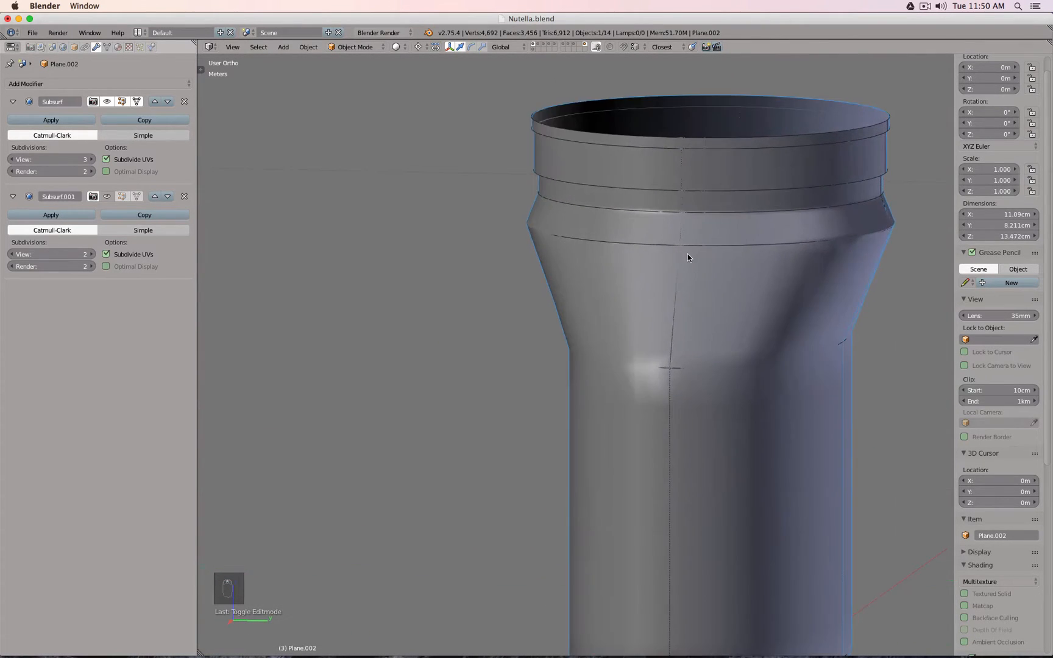
key(Tab)
alt+right_click(757, 241)
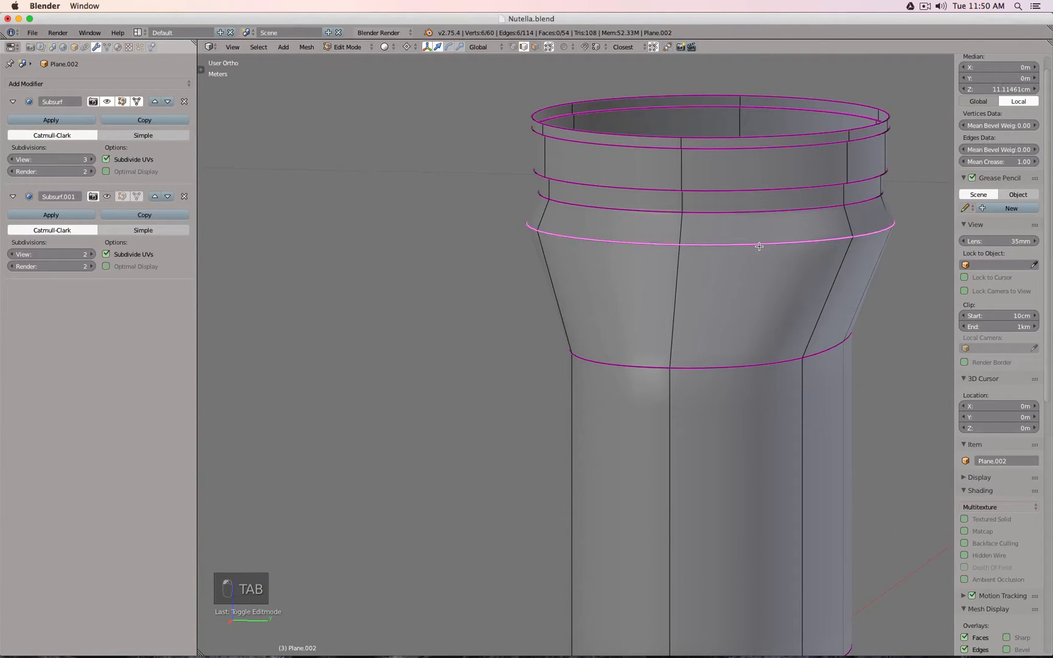
click(989, 161)
key(Return)
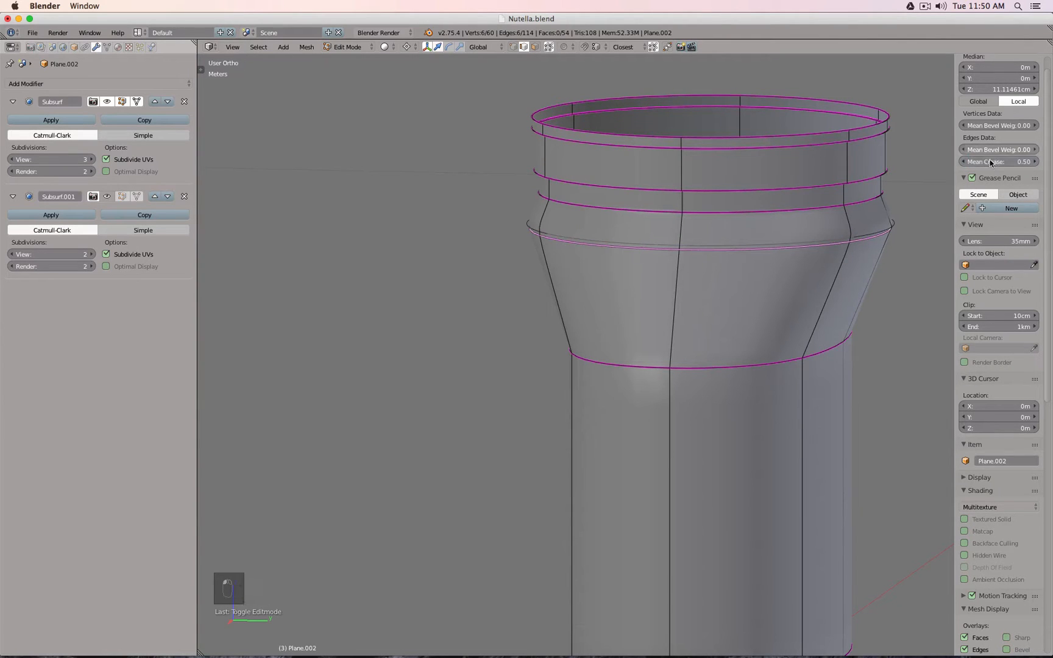
- Set the mean crease of the loop where the shoulder meets the straight body to 0.5
right_click(737, 364)
alt+right_click(744, 360)
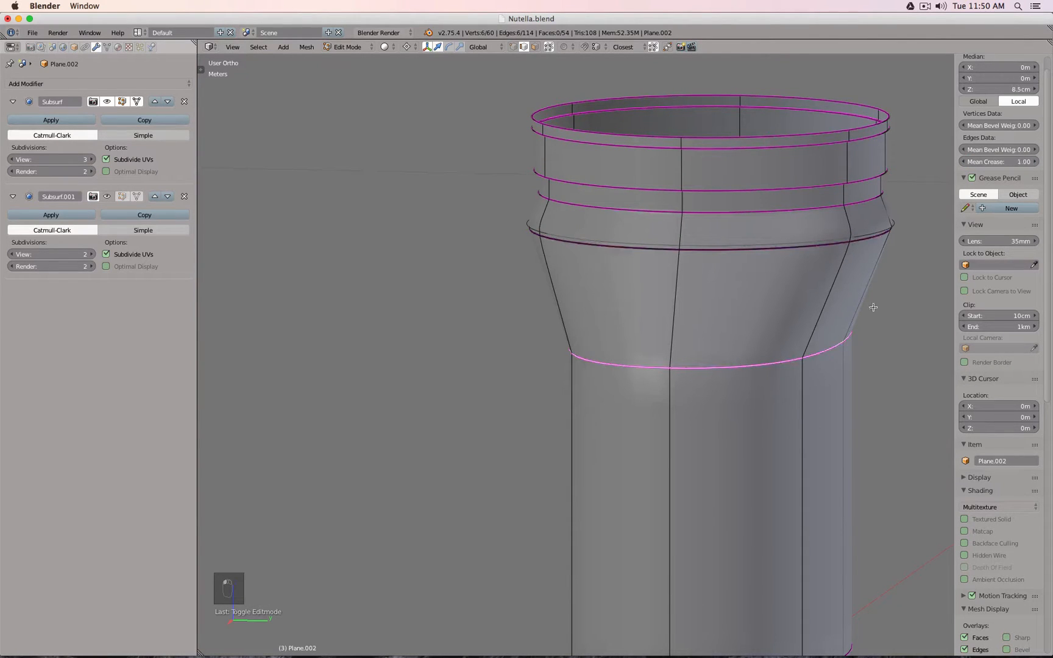
click(1001, 162)
text(0.5)
key(Return)
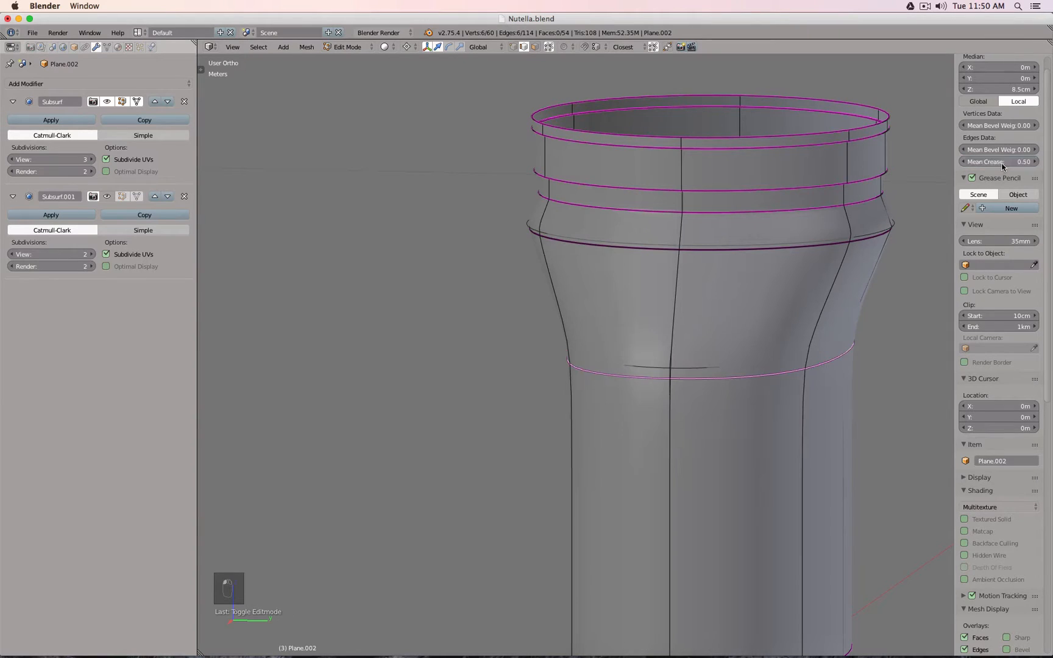
- Set the mean crease of the lower body loop just above the bottom rim to 0.5
scroll(685, 367, down, 5)
right_click(715, 494)
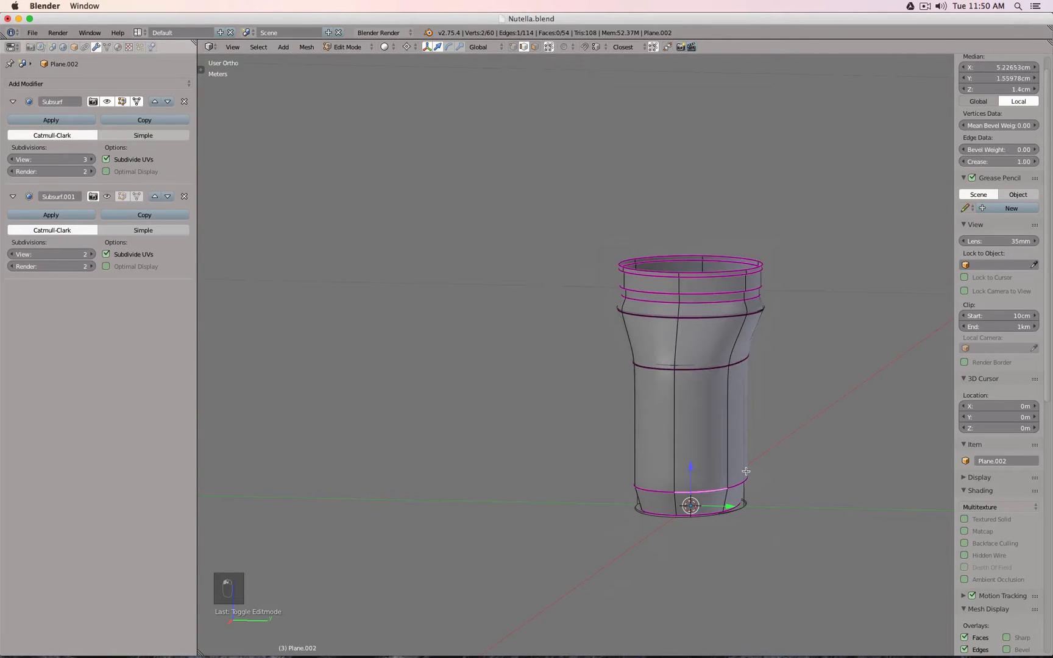
alt+right_click(666, 494)
click(986, 162)
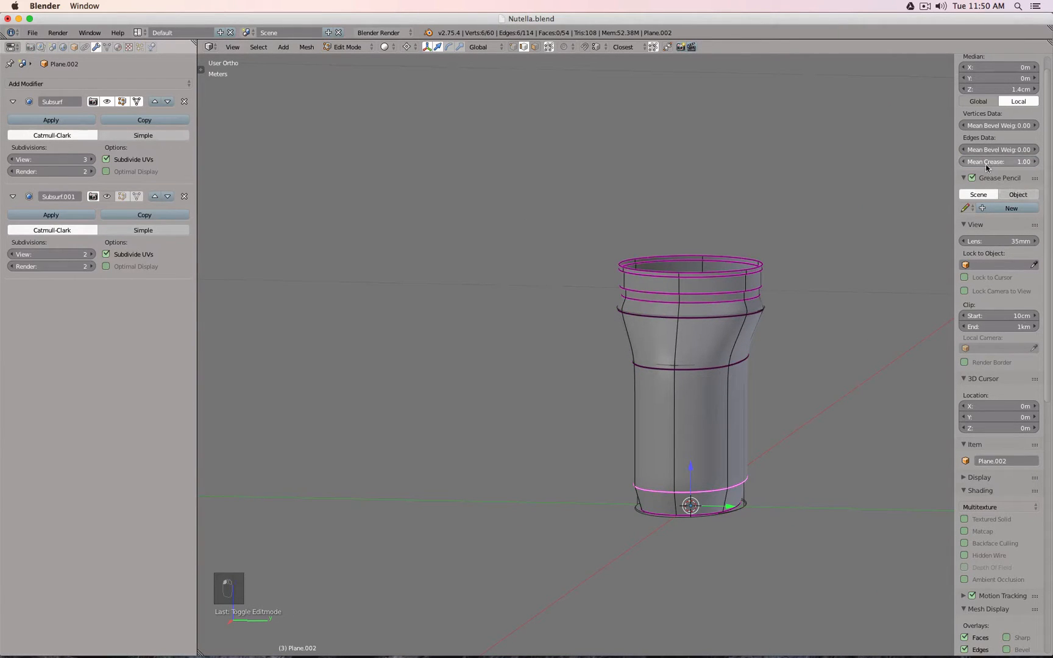
text(0.5)
key(Return)
- Check the softened jar outline against the guide curves from the front in object mode
key(Tab)
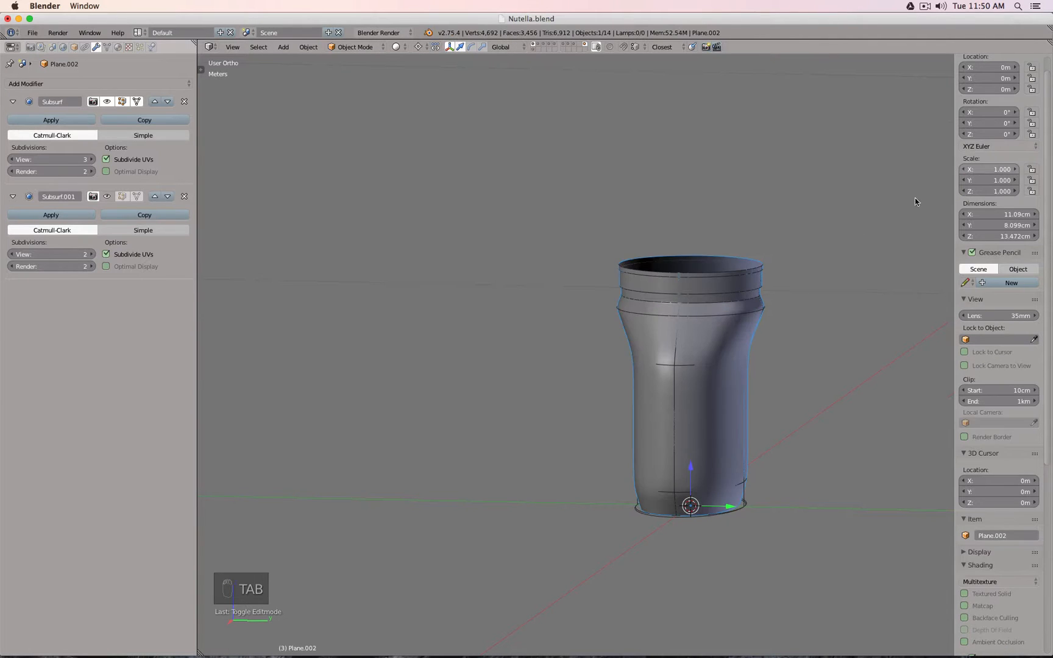
key(KP_1)
scroll(630, 294, up, 5)
scroll(630, 293, up, 1)
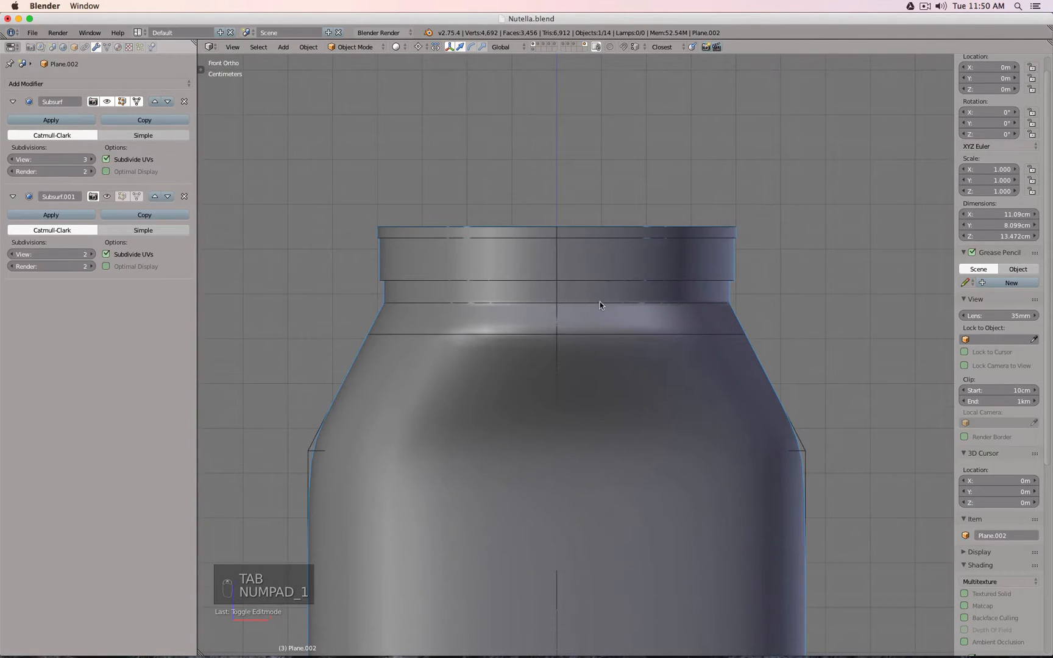
shift+middle_drag(599, 302, 665, 189)
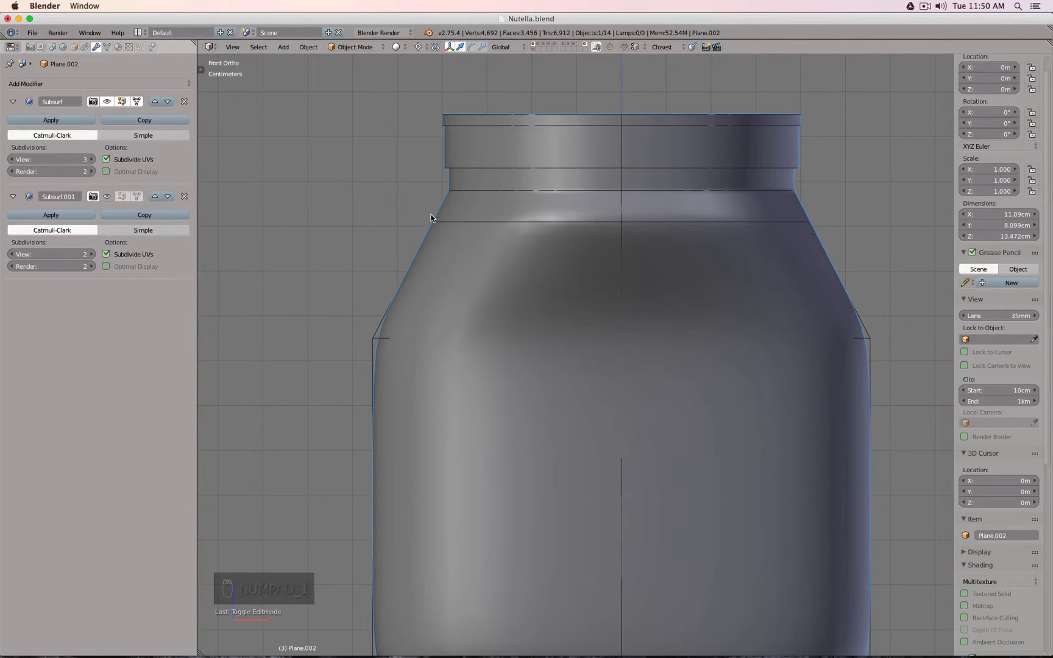
scroll(376, 407, down, 1)
shift+middle_drag(444, 348, 421, 256)
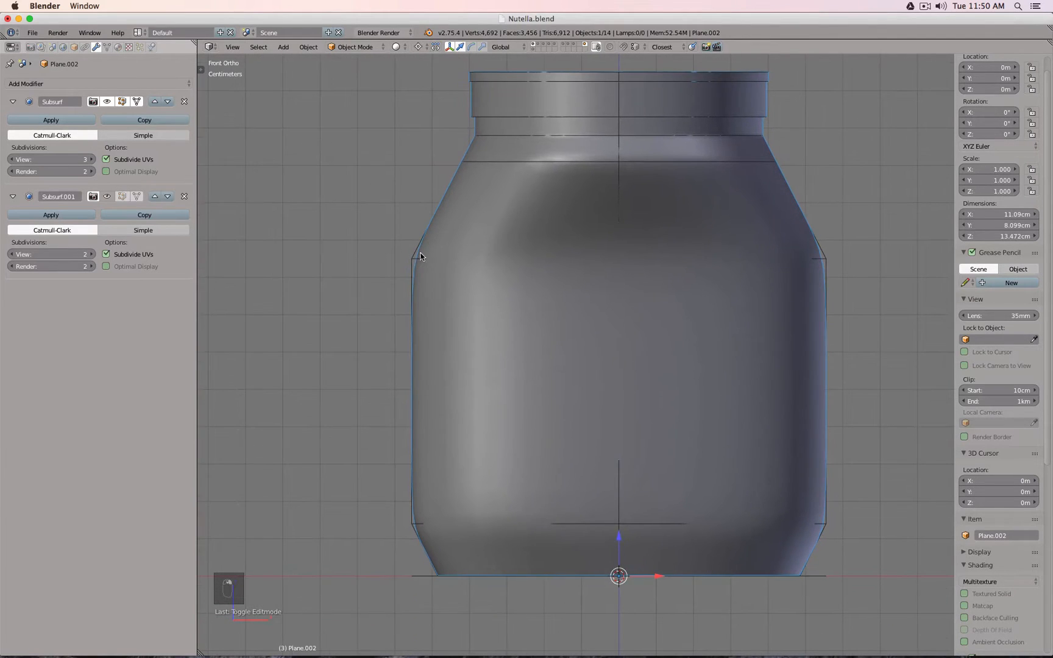
- Try a centred horizontal loop cut around the jar's straight body and undo it
key(Tab)
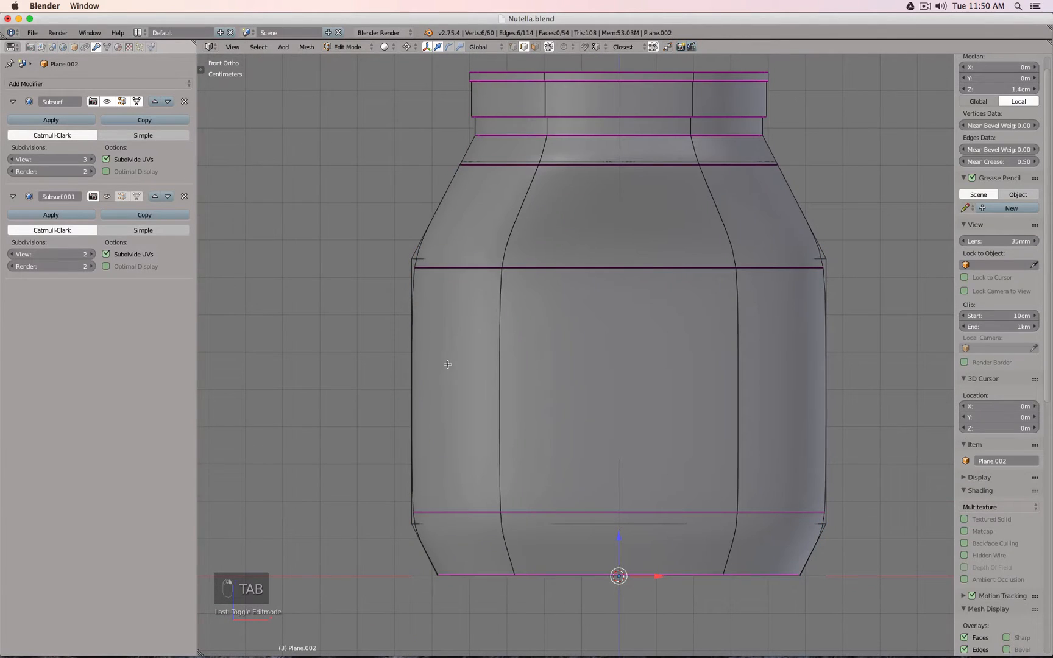
key(ctrl+r)
click(419, 381)
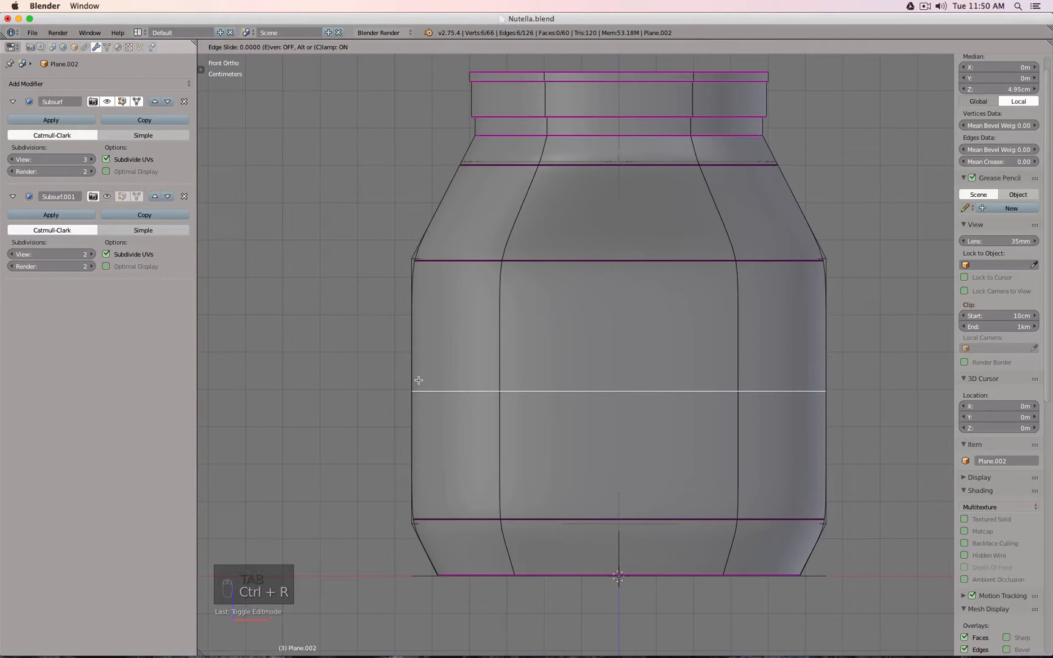
click(419, 380)
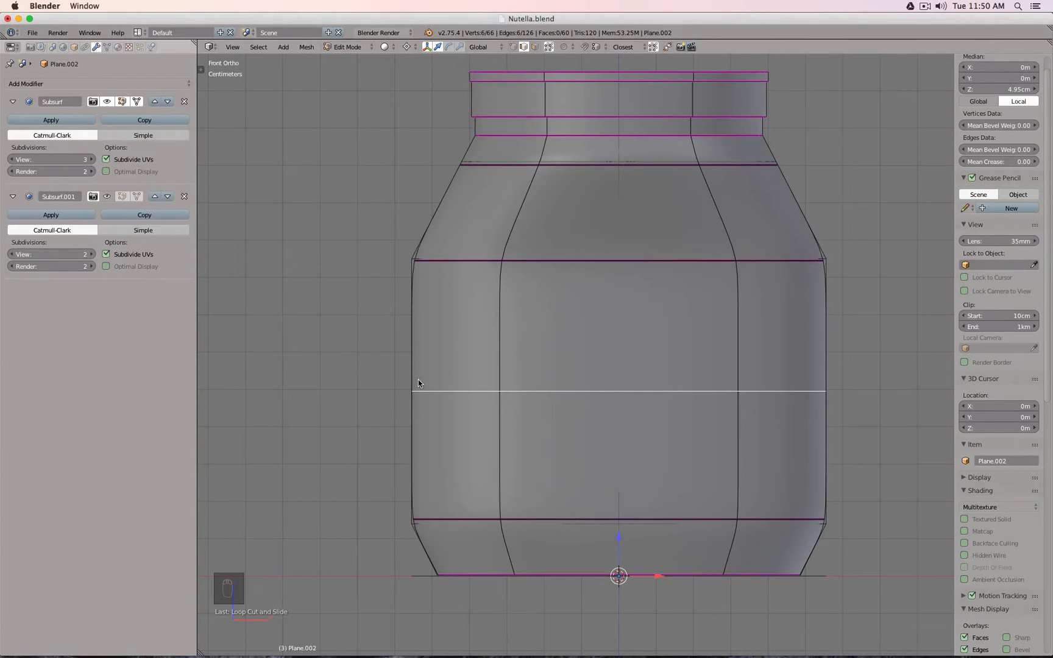
key(Tab)
key(ctrl+z)
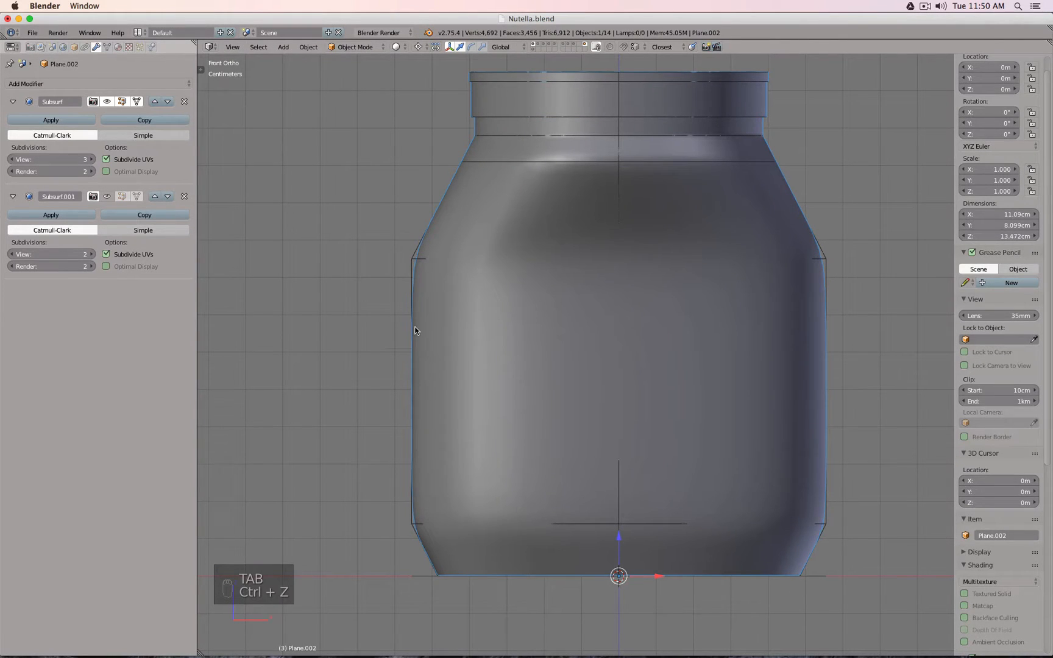
- Add a centred horizontal loop cut around the jar's straight body and leave the new loop selected
key(Tab)
key(ctrl+r)
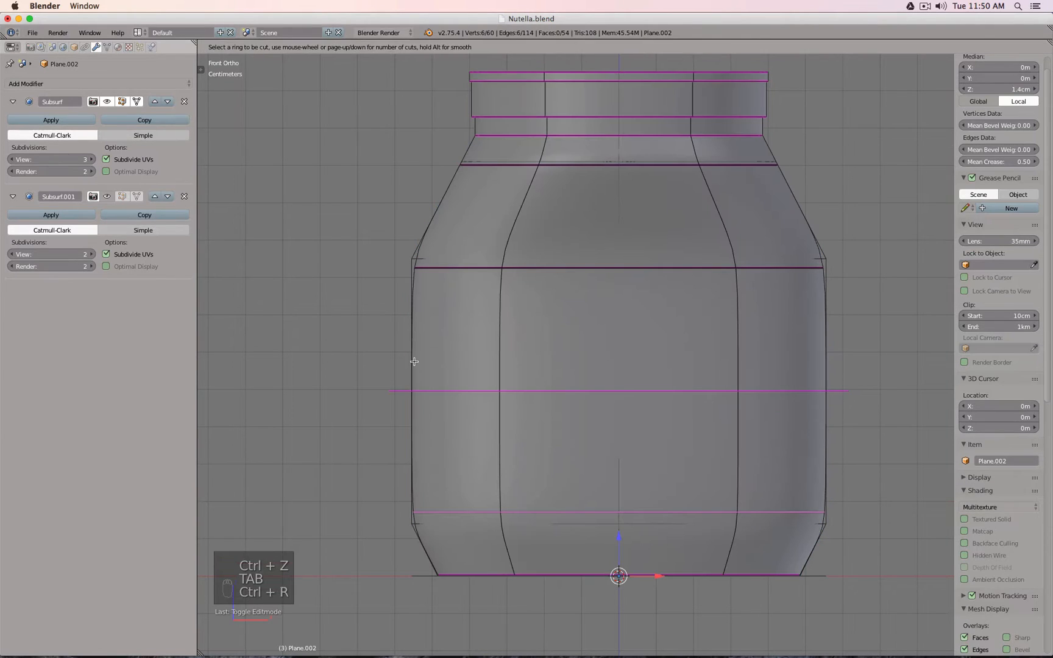
click(414, 361)
click(414, 361)
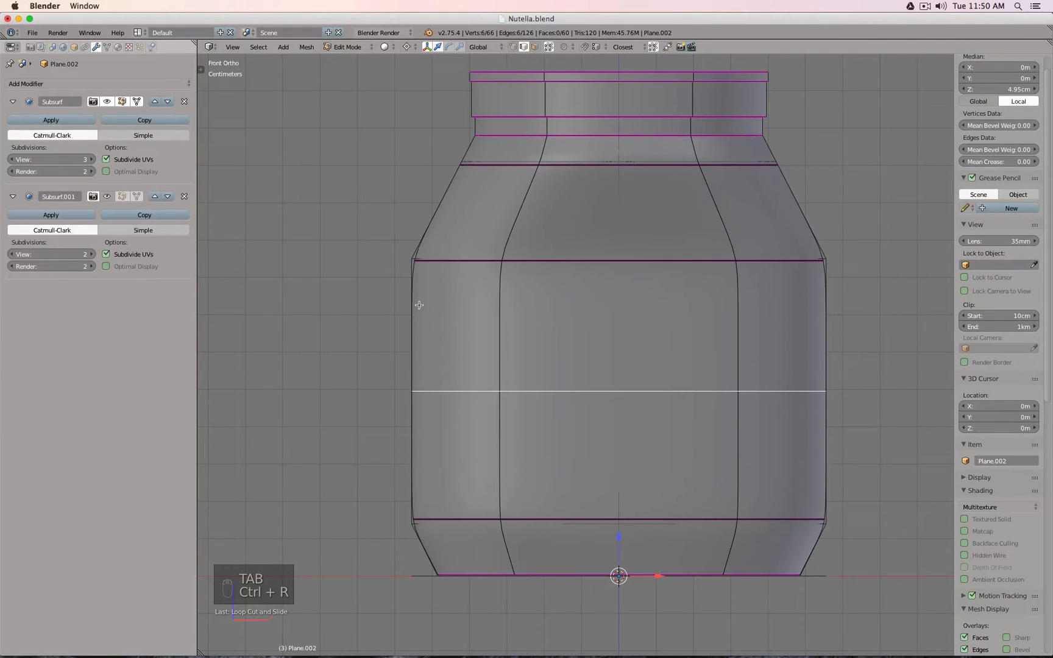
right_click(436, 261)
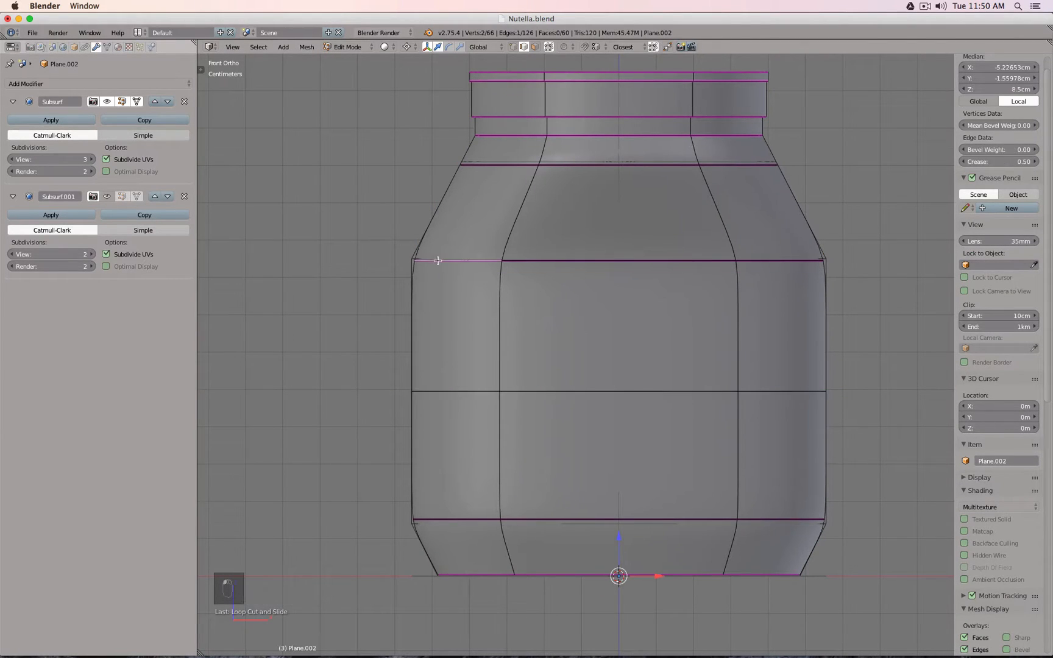
right_click(452, 520)
alt+right_click(474, 390)
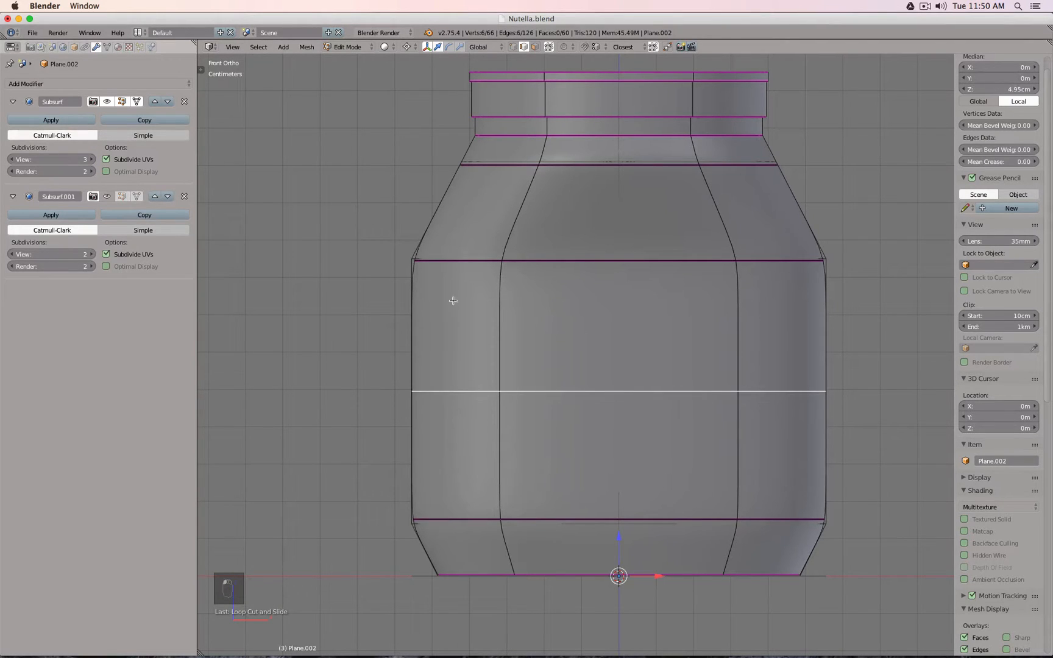
- Add a centred horizontal loop cut around the jar's sloped shoulder
key(ctrl+r)
click(454, 205)
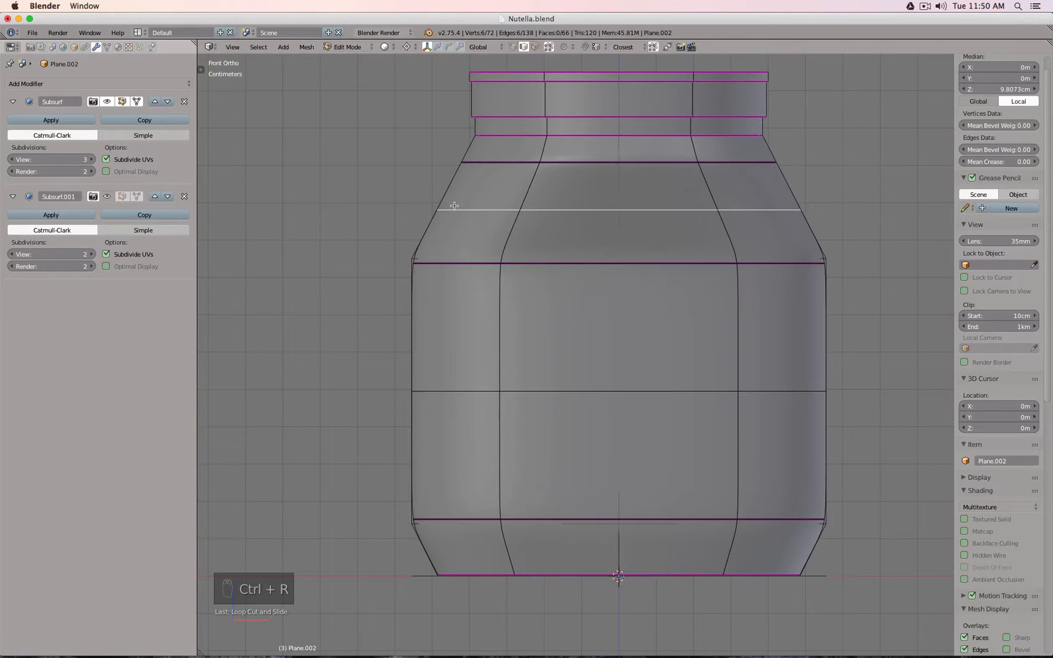
key(KP_Enter)
key(KP_3)
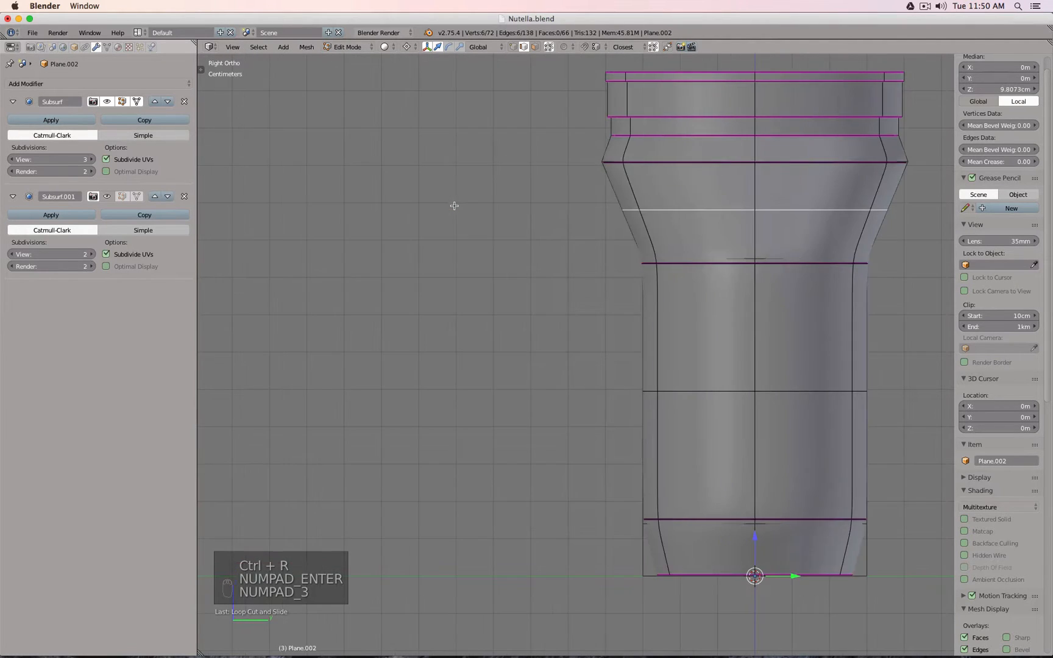
- Compare the jar's side and front profiles with and without the new loop cuts in object mode, keeping the cuts
key(Tab)
key(ctrl+z)
key(ctrl+z)
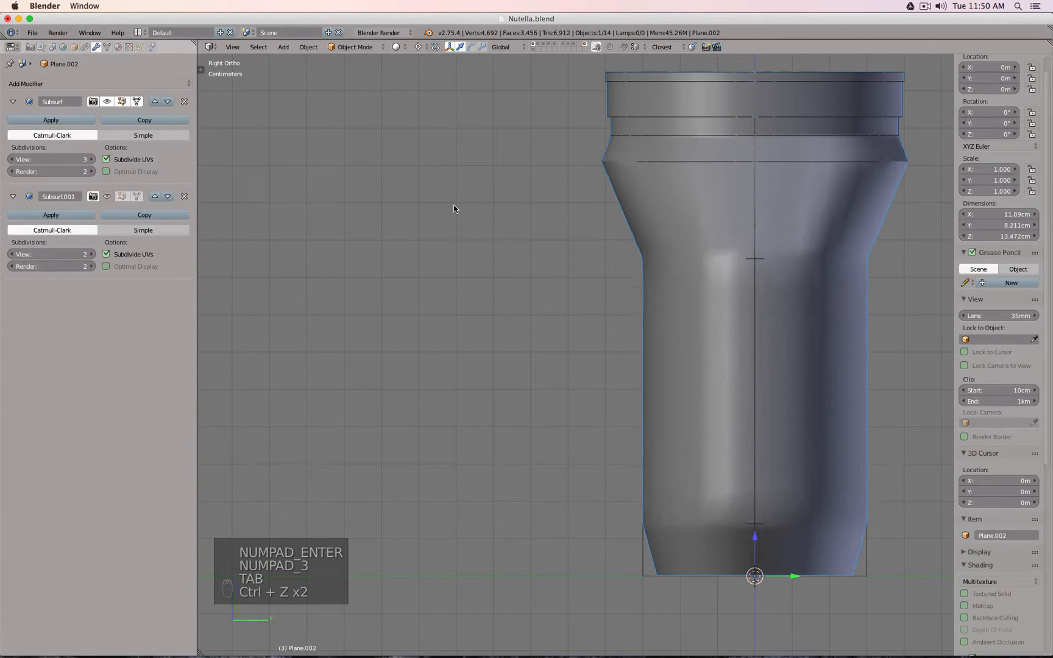
key(ctrl+shift+z)
key(ctrl+shift+z)
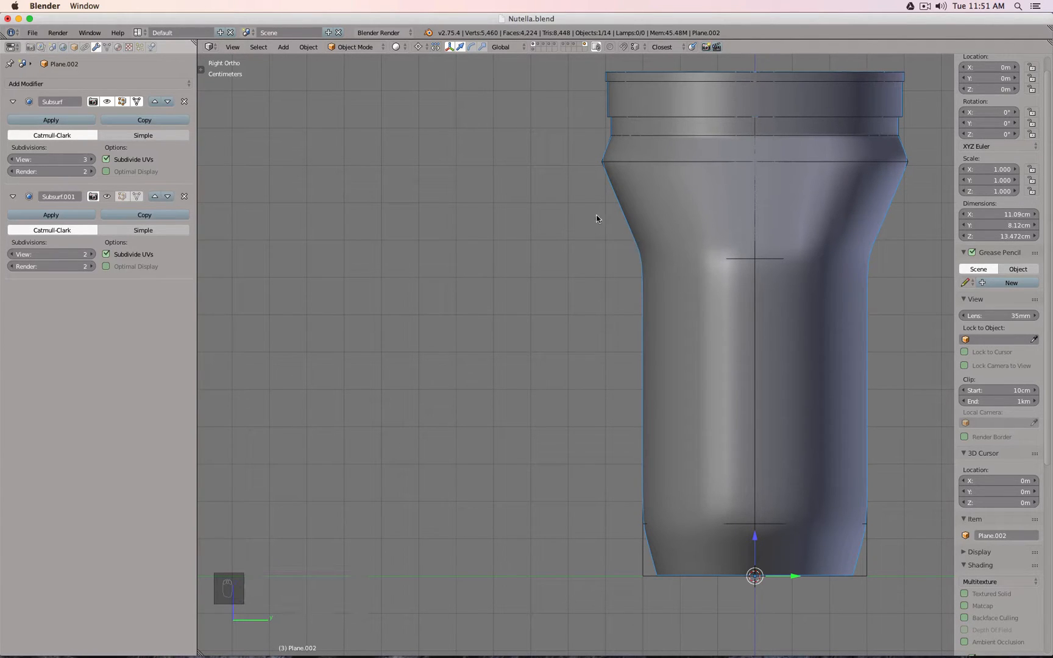
key(ctrl+z)
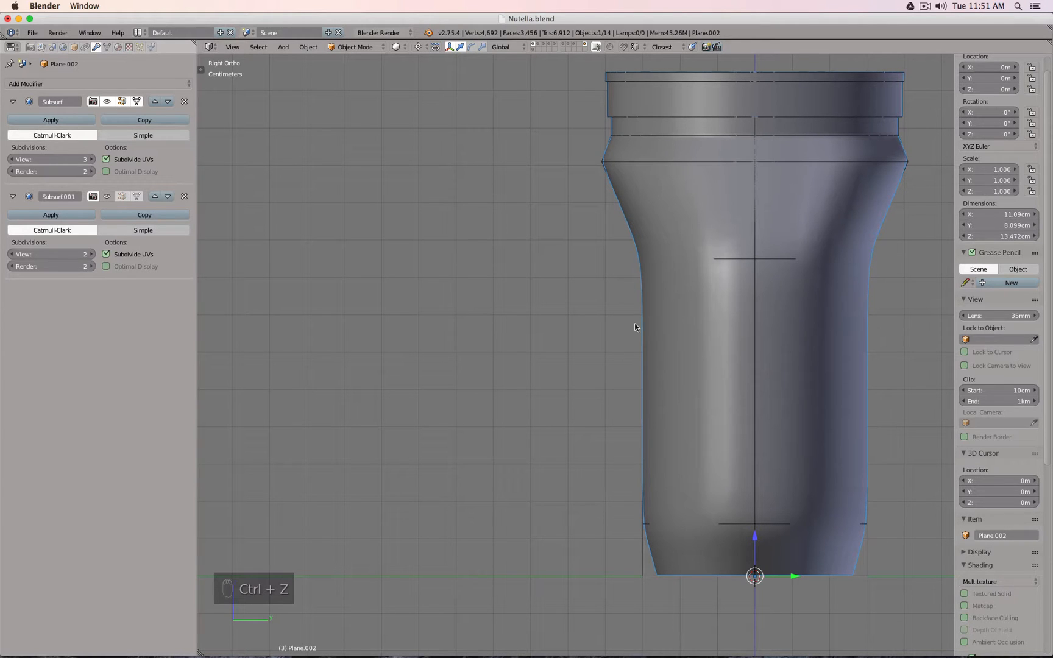
key(ctrl+shift+z)
key(KP_1)
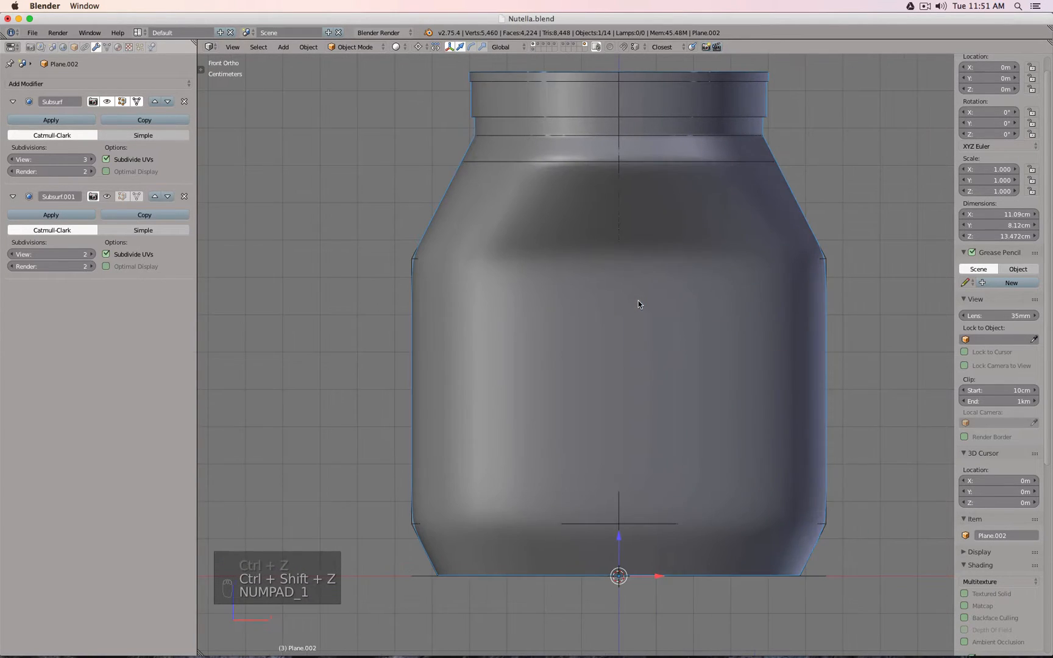
scroll(652, 301, up, 1)
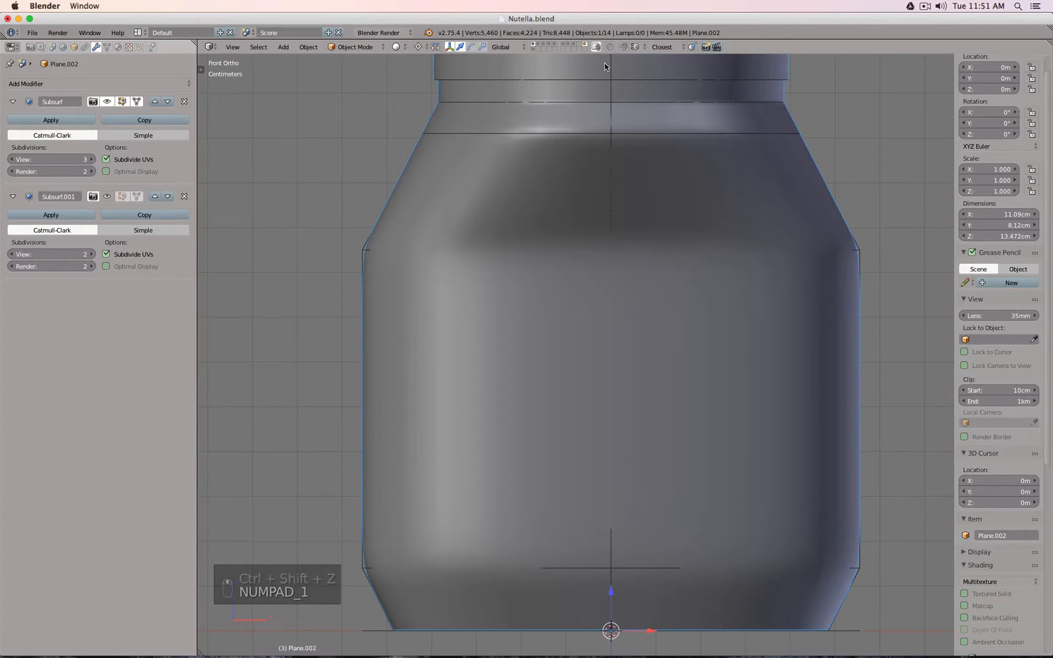
- Show only the layer holding the jar and bring its open underside into view
click(590, 48)
scroll(646, 326, down, 4)
middle_drag(647, 326, 657, 217)
- Fill the jar's open bottom rim loop with a face
key(Tab)
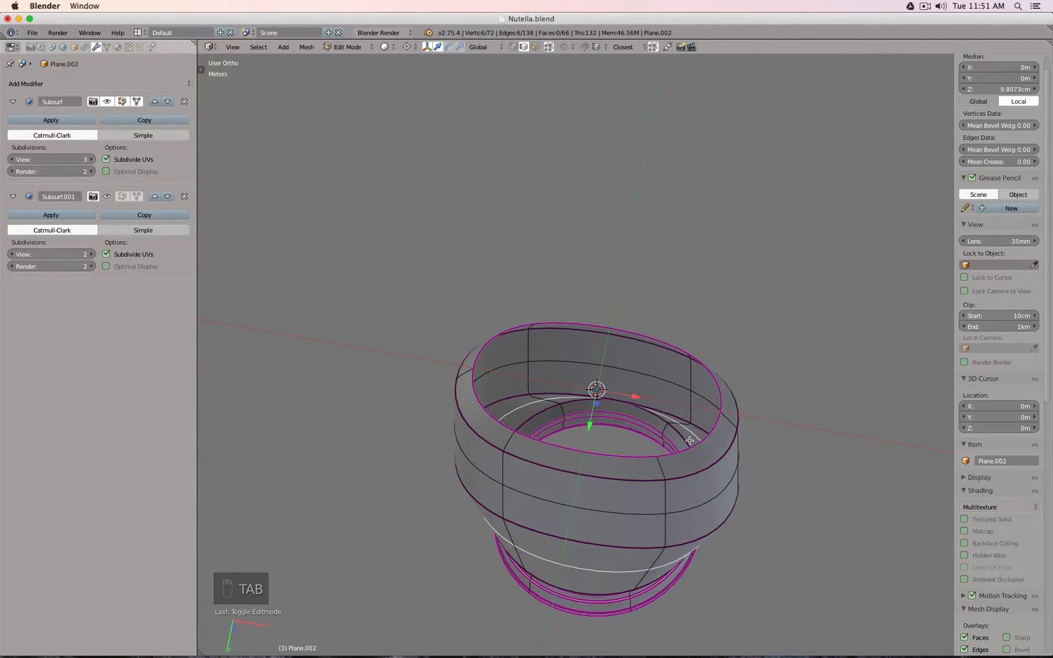
alt+right_click(606, 454)
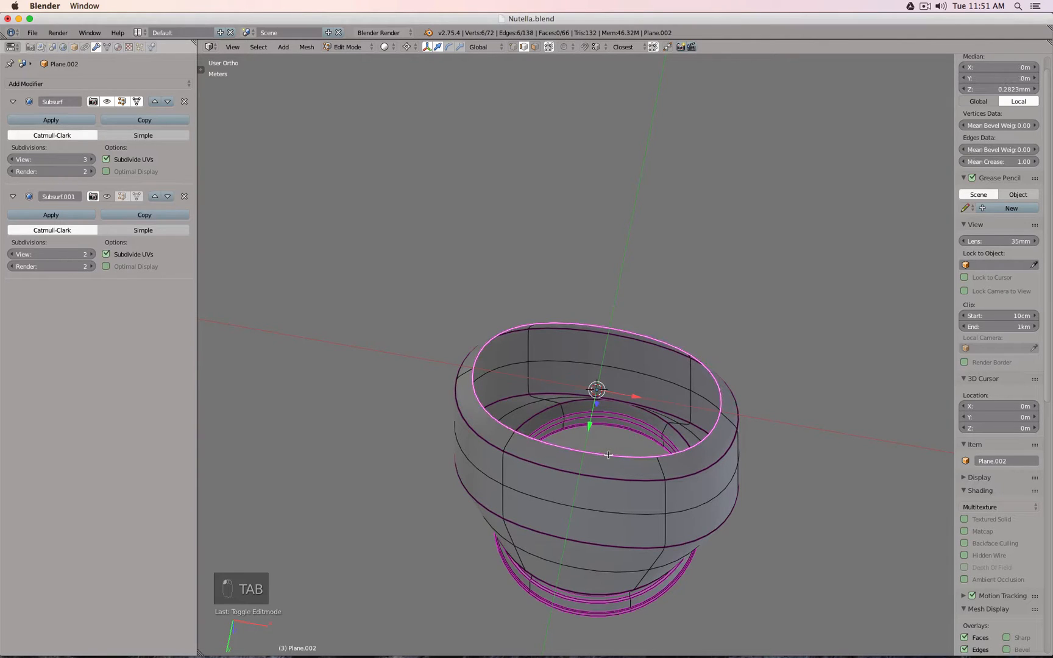
key(f)
key(Tab)
- Inspect the jar's capped base in object mode from the side, from below and at an angle
key(KP_1)
key(KP_3)
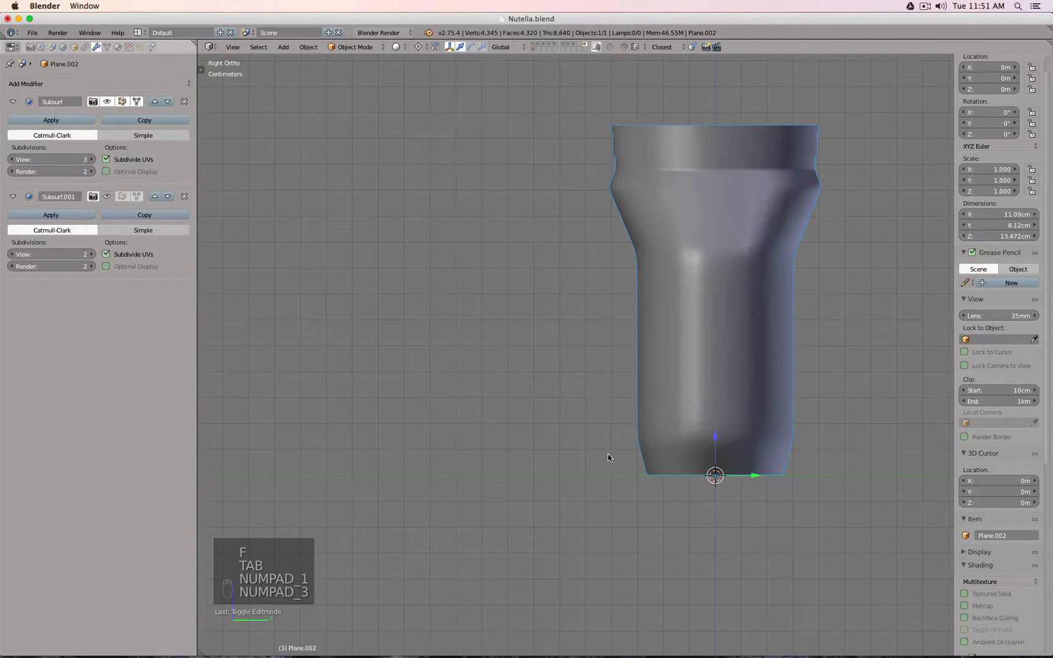
key(KP_2)
key(KP_2)
key(KP_2)
key(KP_2)
key(KP_2)
key(KP_2)
key(KP_2)
key(KP_2)
key(KP_2)
key(KP_2)
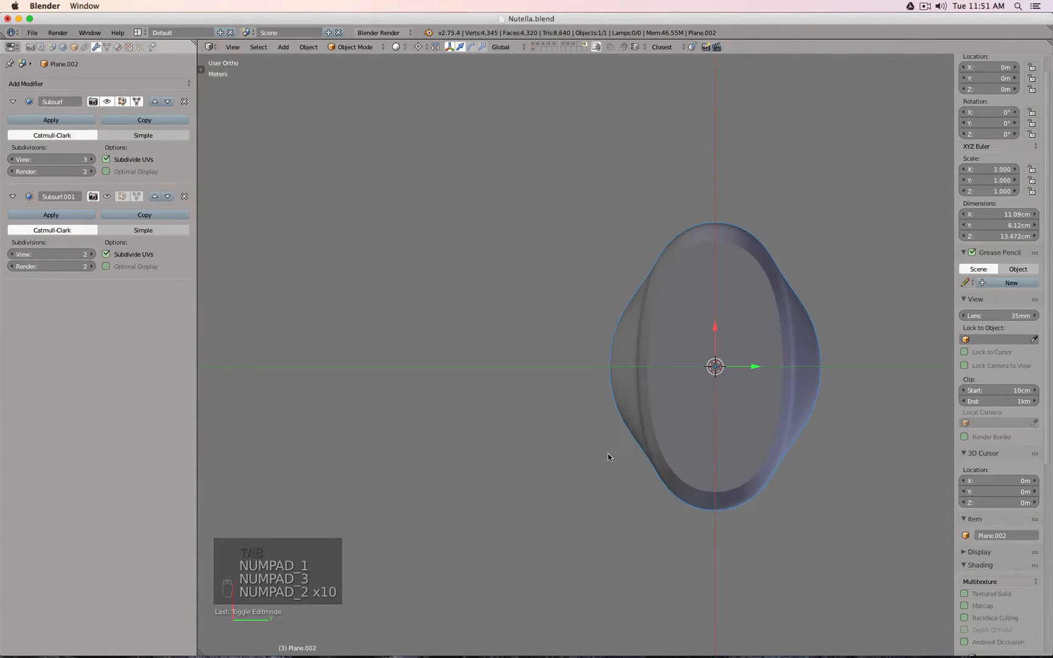
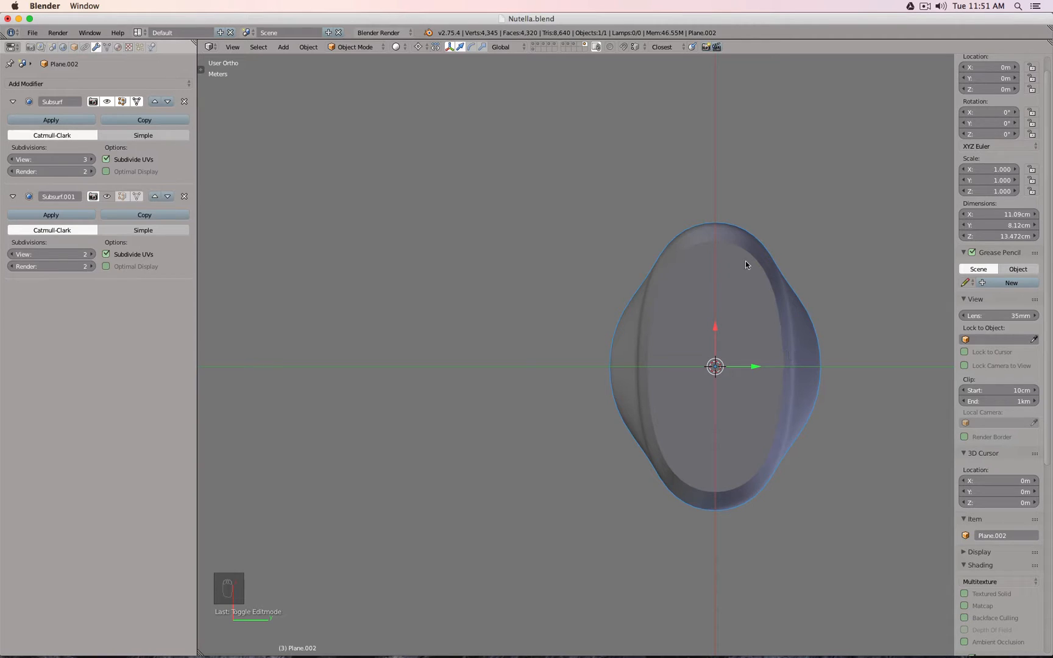
middle_drag(729, 249, 616, 386)
scroll(626, 473, up, 3)
- Delete the vertices of the jar's bottom rim, removing the tapered base and its cap
key(Tab)
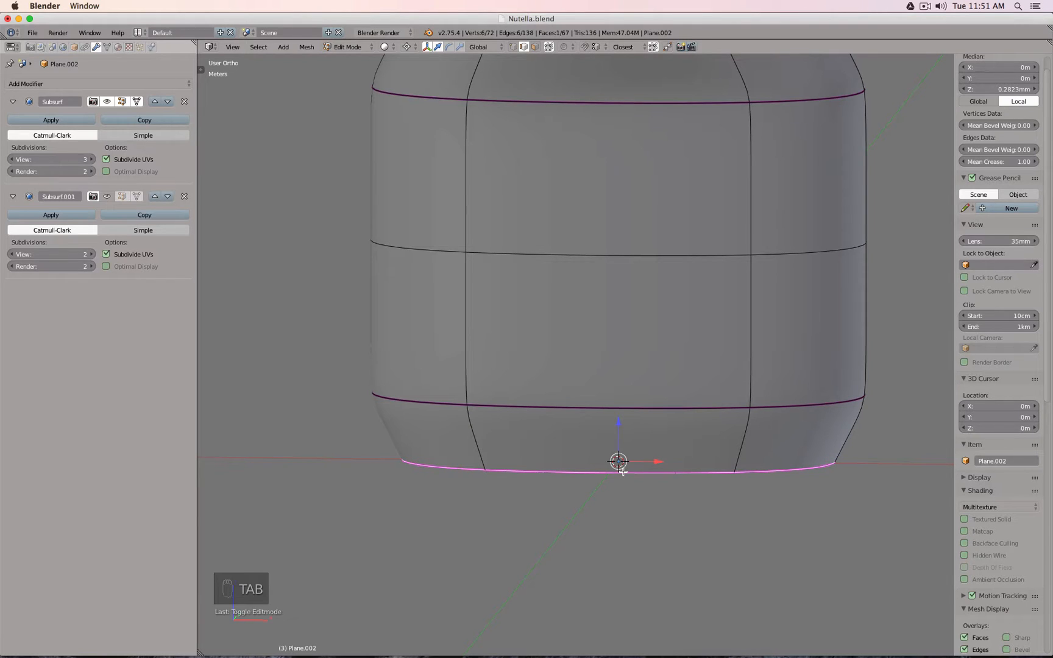
key(x)
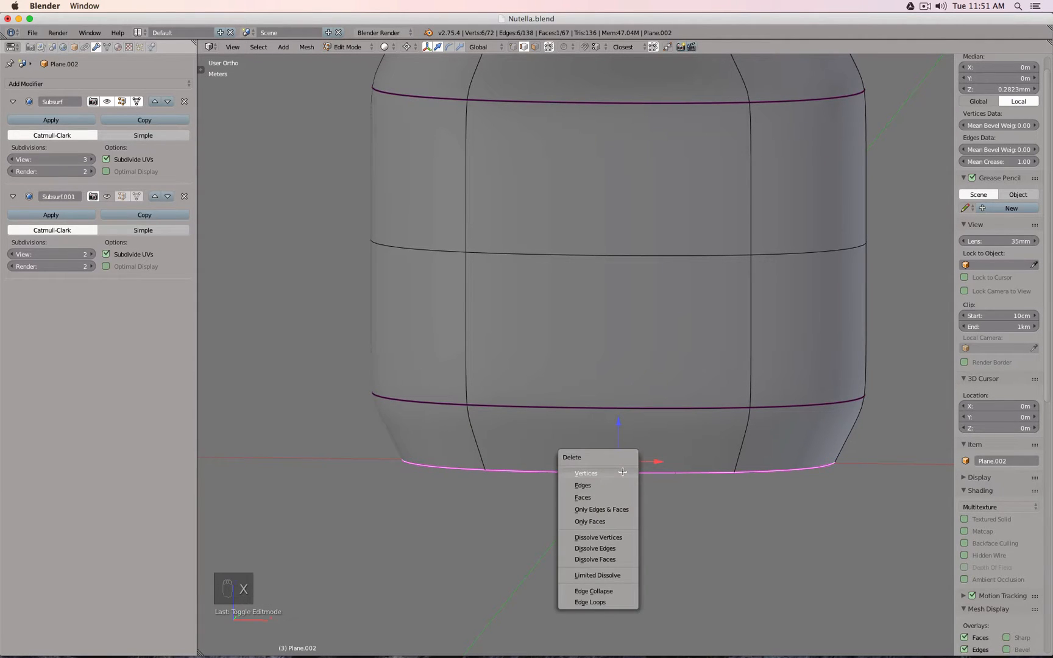
click(622, 472)
key(KP_1)
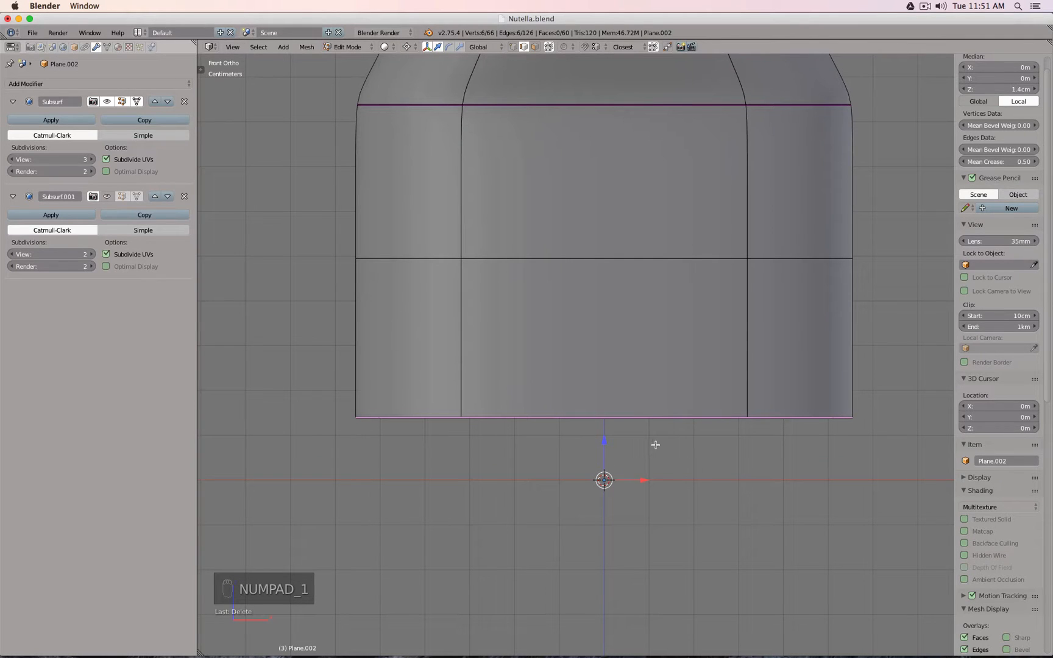
- Extrude the open lower body loop and scale it to 0 along Z about the 3D cursor, placing it on the ground plane
click(410, 48)
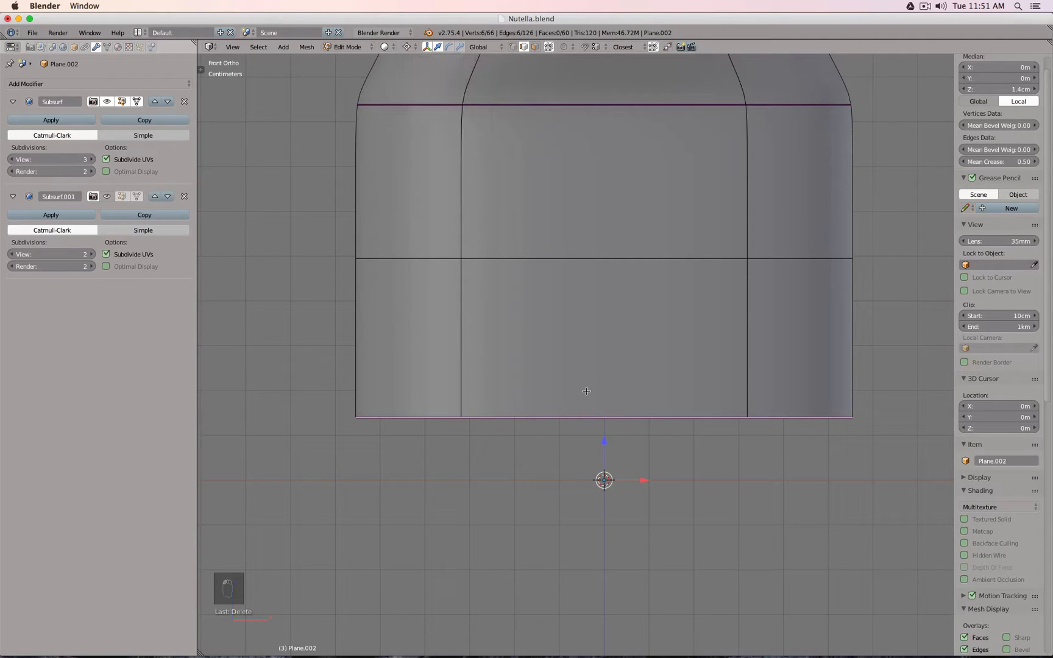
key(e)
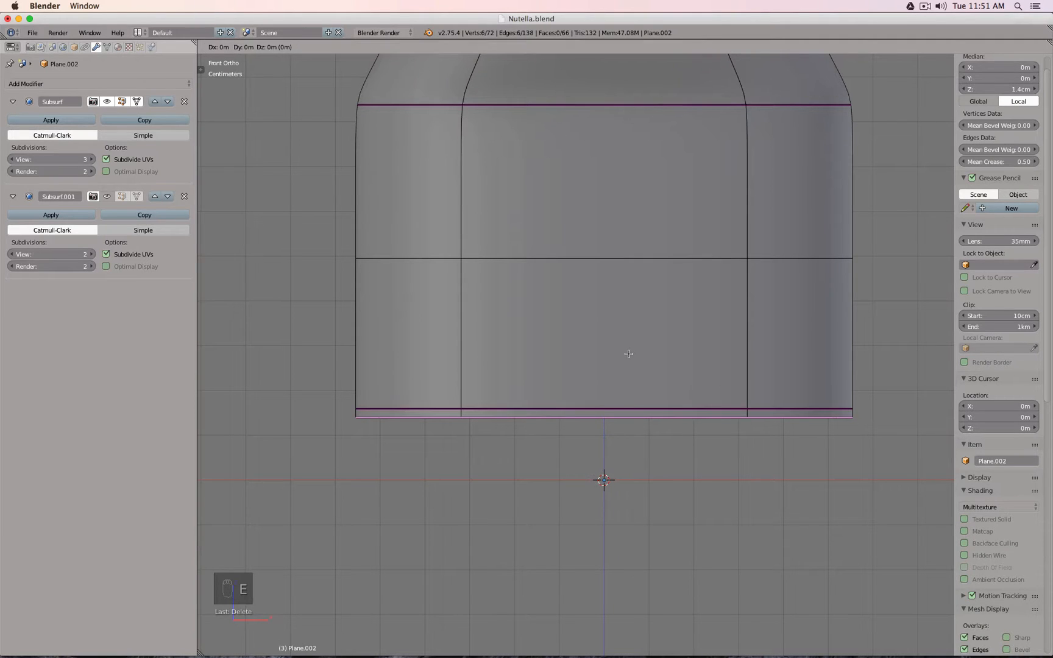
key(s)
text(z)
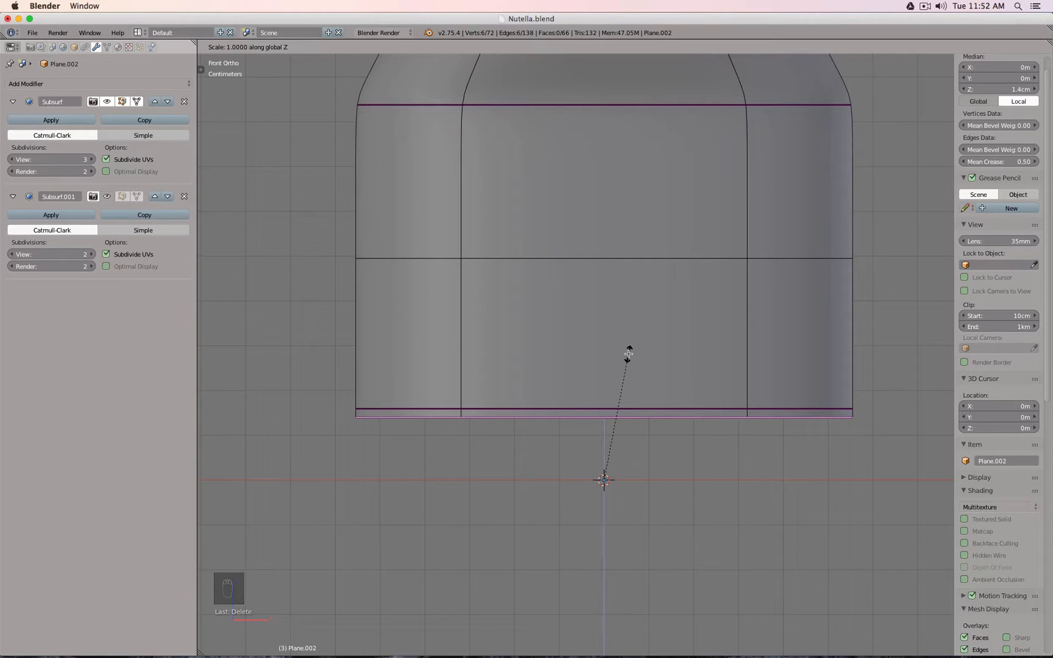
text(0)
key(Return)
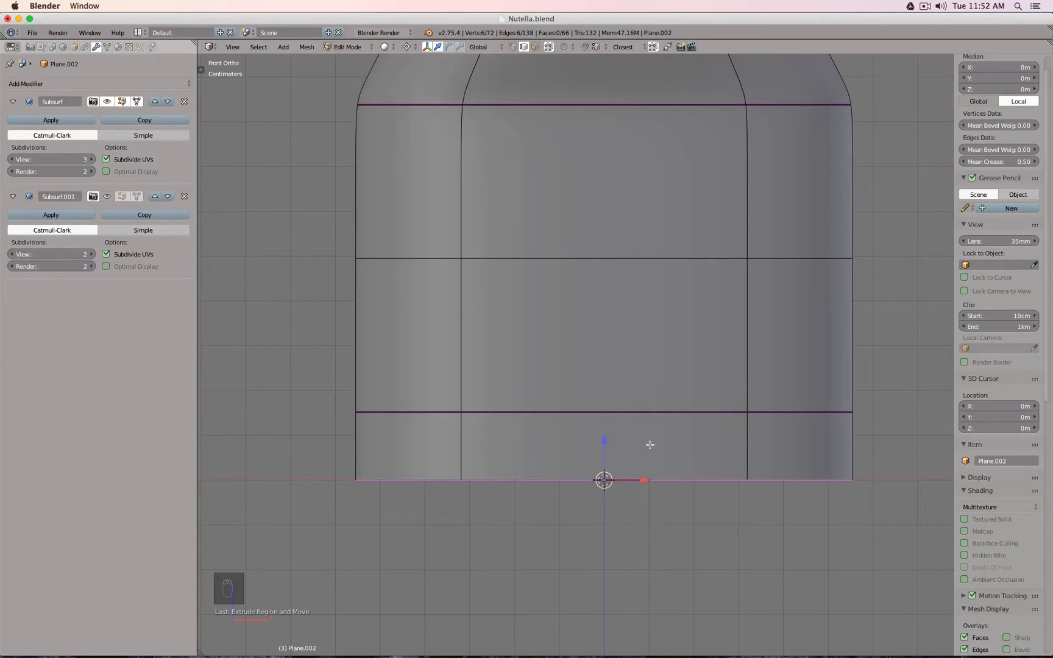
- Fill the extruded bottom loop with a face and remove the Subsurf.001 modifier
middle_drag(636, 492, 588, 285)
key(f)
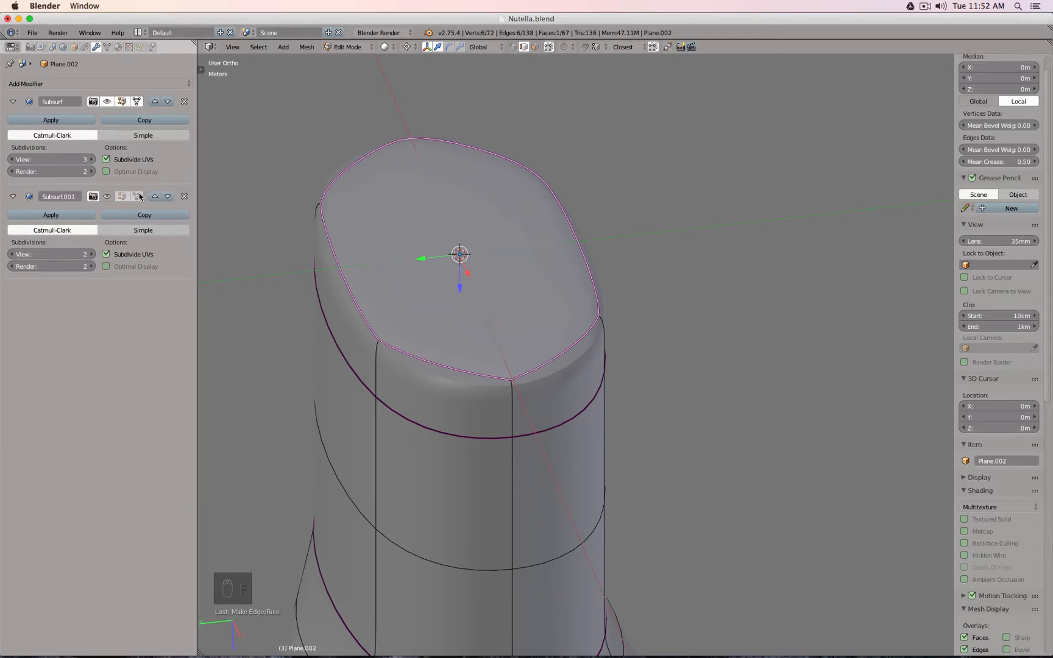
click(185, 196)
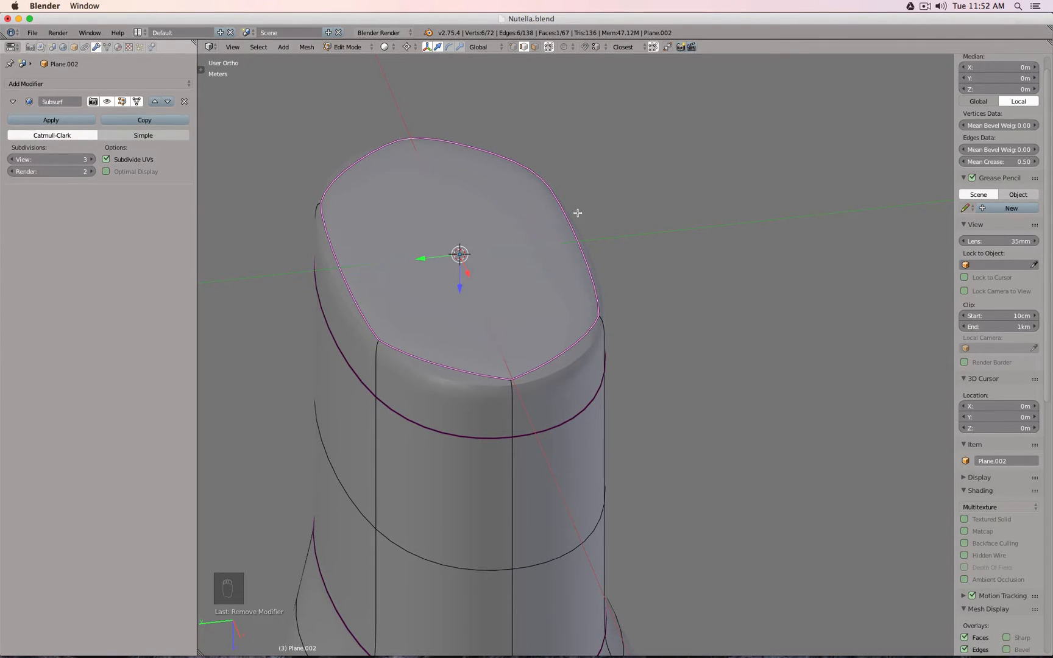
- Inset the bottom face by about 0.01 and turn off the Subsurf modifier's edit cage adjustment
key(i)
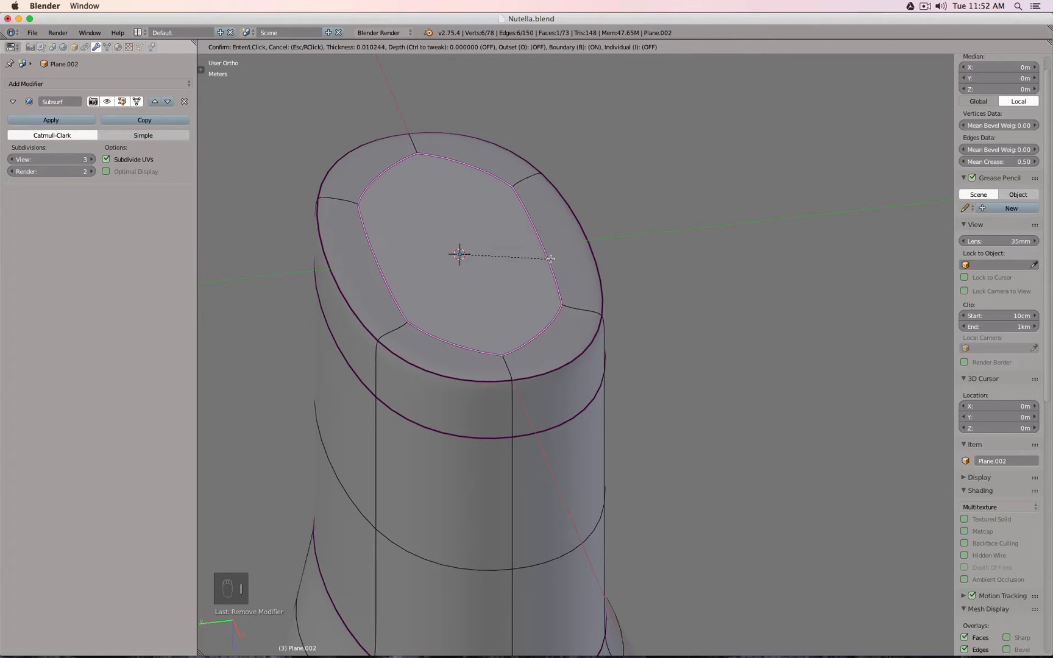
click(540, 255)
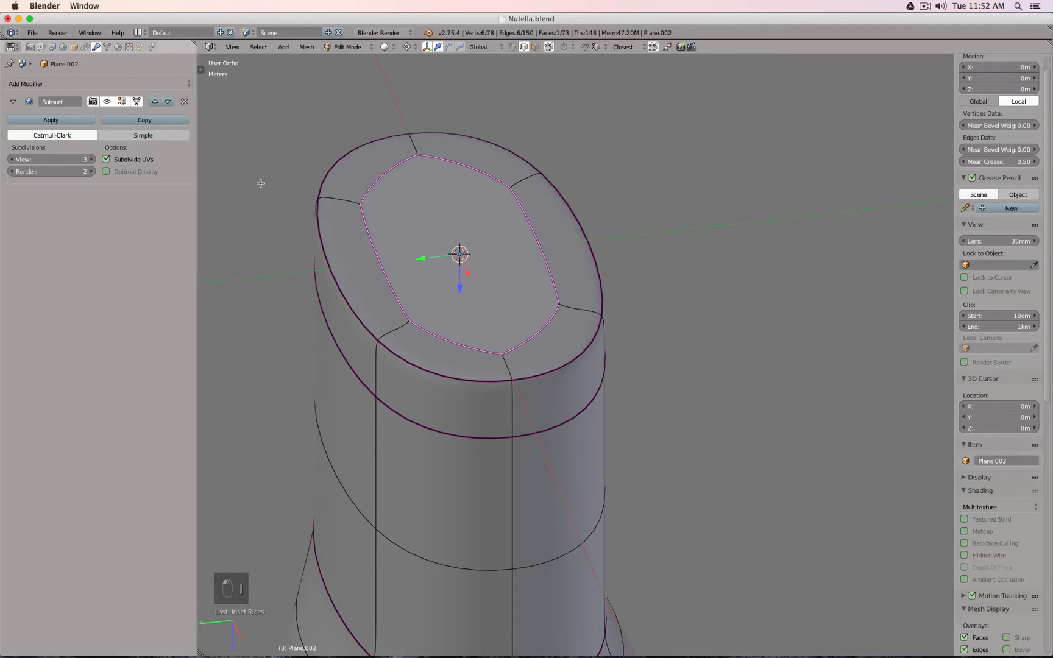
click(137, 102)
middle_drag(530, 218, 521, 250)
key(Tab)
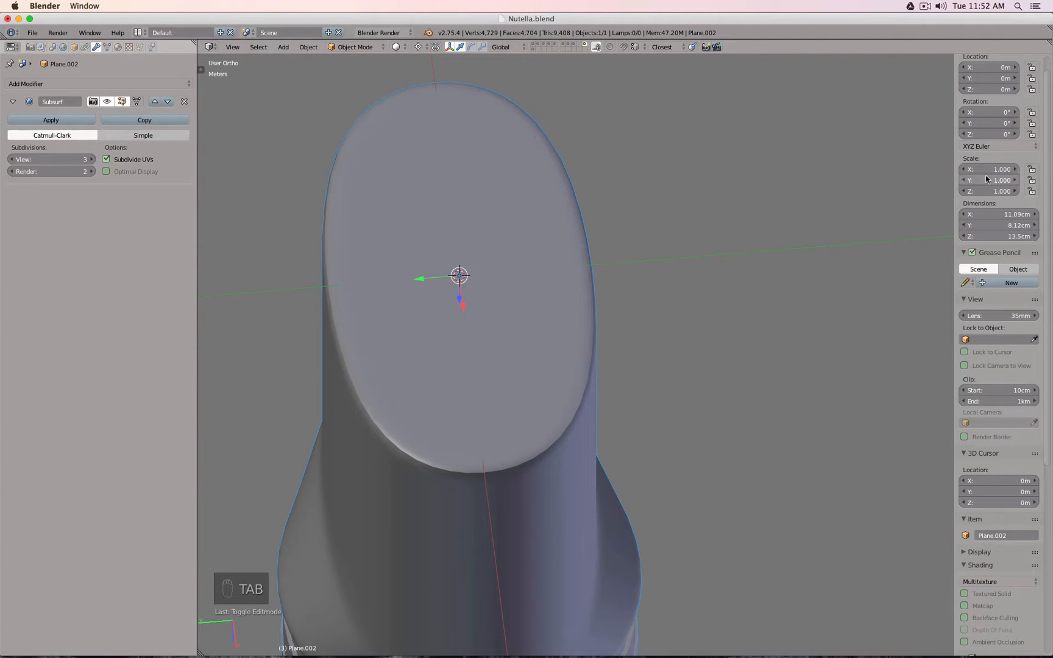
scroll(521, 316, down, 3)
middle_drag(521, 316, 566, 353)
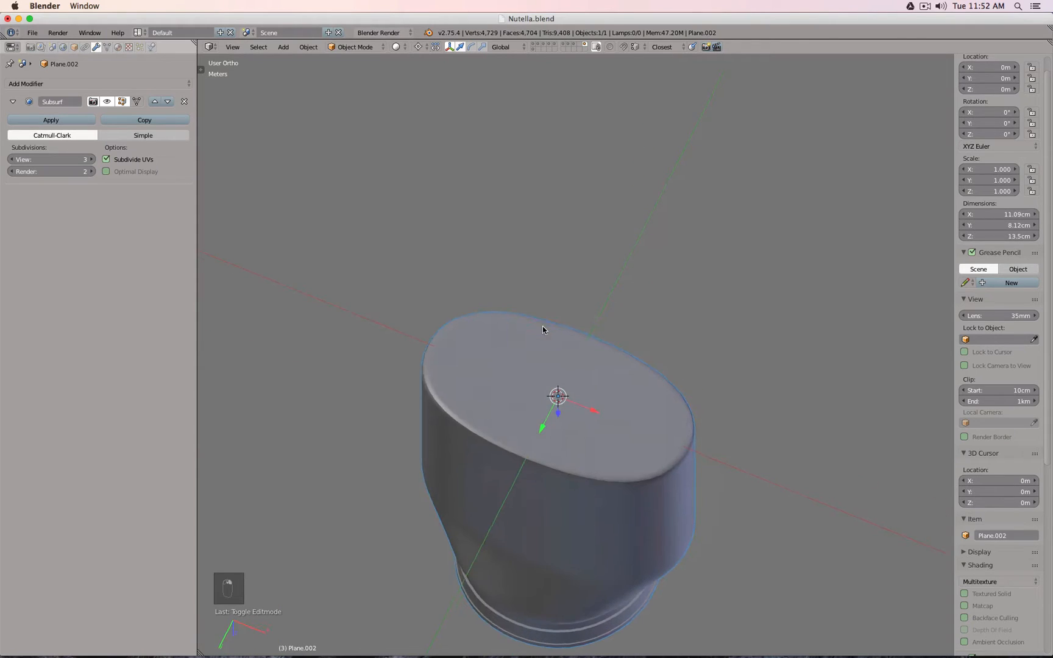
- Delete the outer edge loop around the inset bottom face using Edge Loops and check the rounded base in object mode
key(Tab)
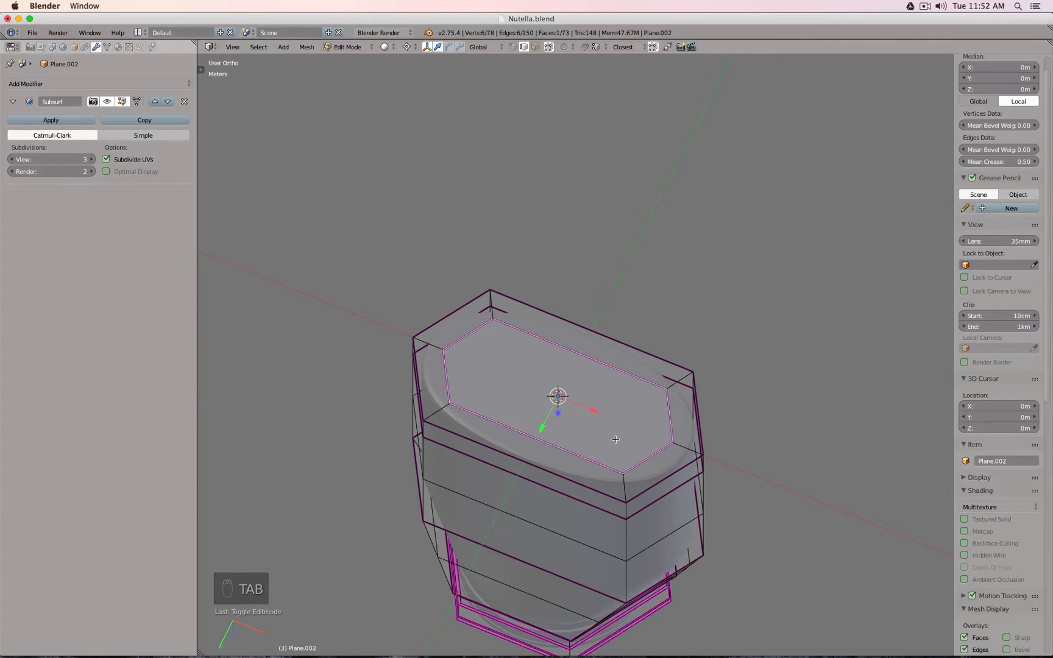
middle_drag(627, 345, 567, 329)
scroll(545, 355, up, 3)
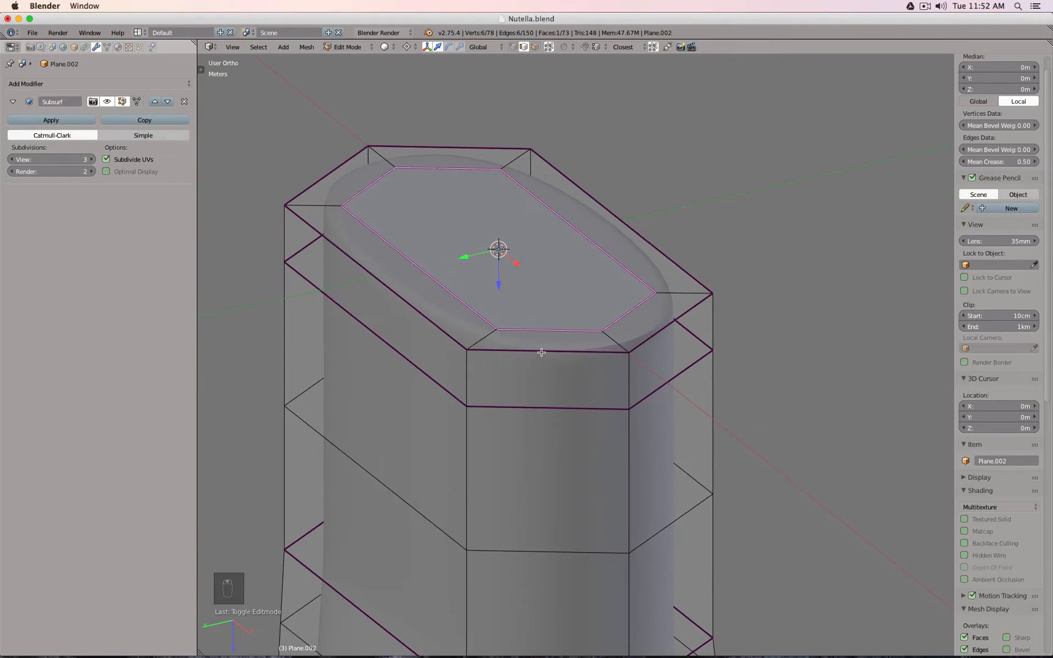
alt+right_click(541, 353)
key(x)
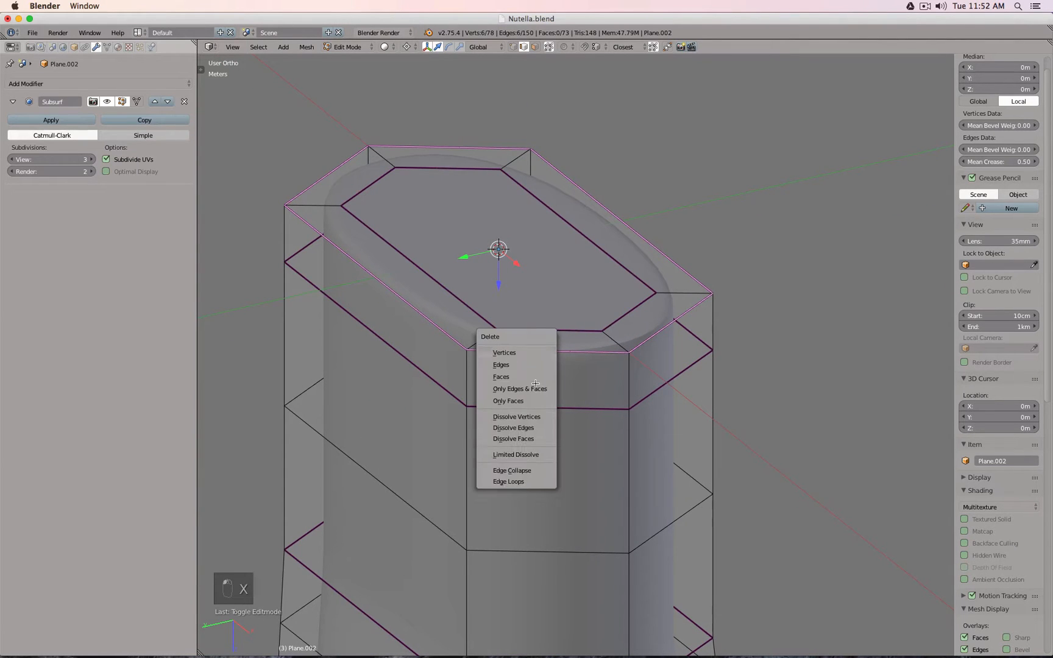
click(526, 482)
key(Tab)
middle_drag(526, 482, 620, 443)
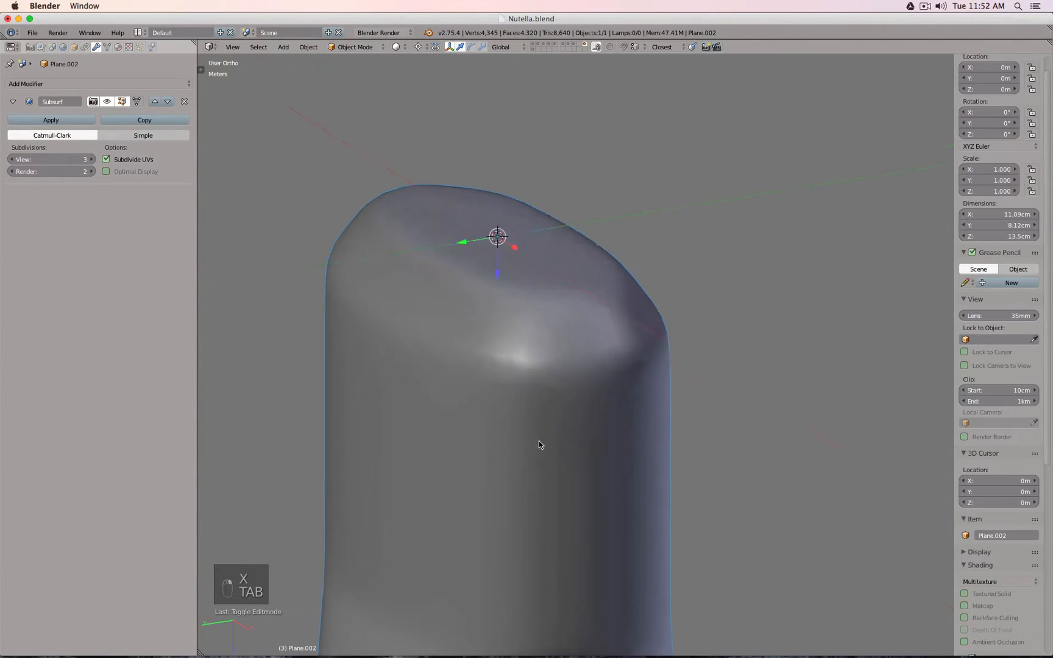
middle_drag(536, 460, 501, 463)
- Inset the jar's bottom face twice, by about 0.007 each time
key(Tab)
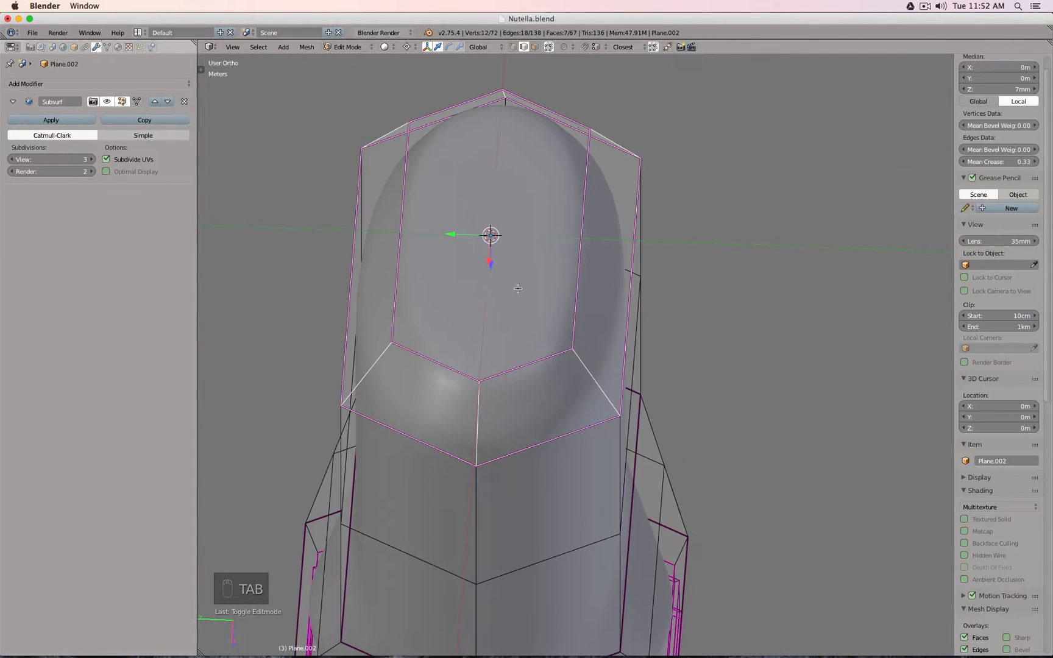
key(a)
key(a)
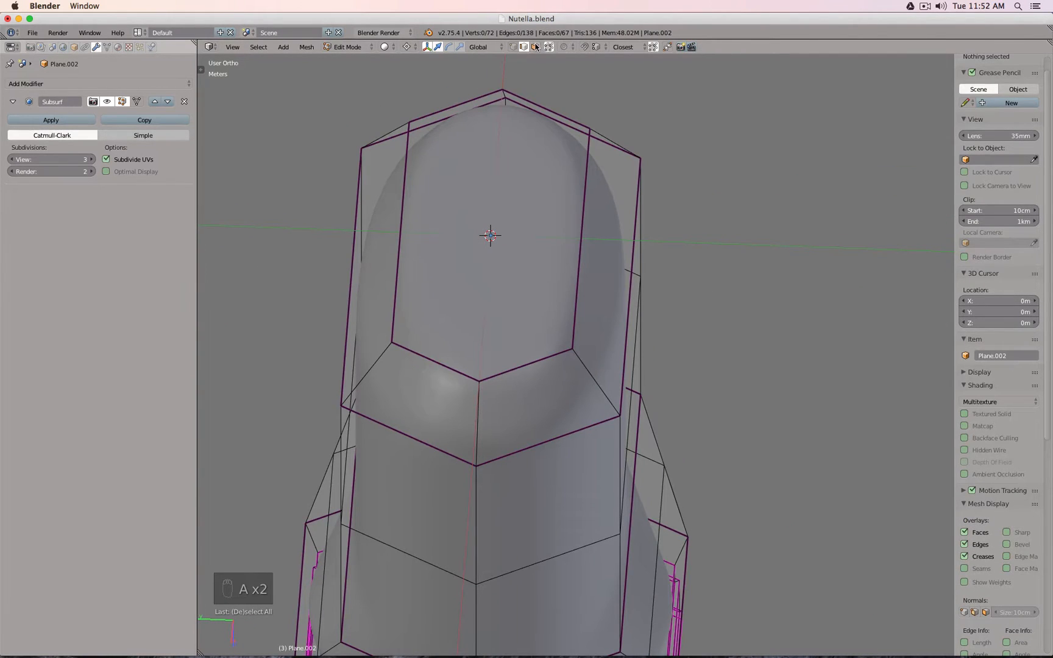
right_click(496, 273)
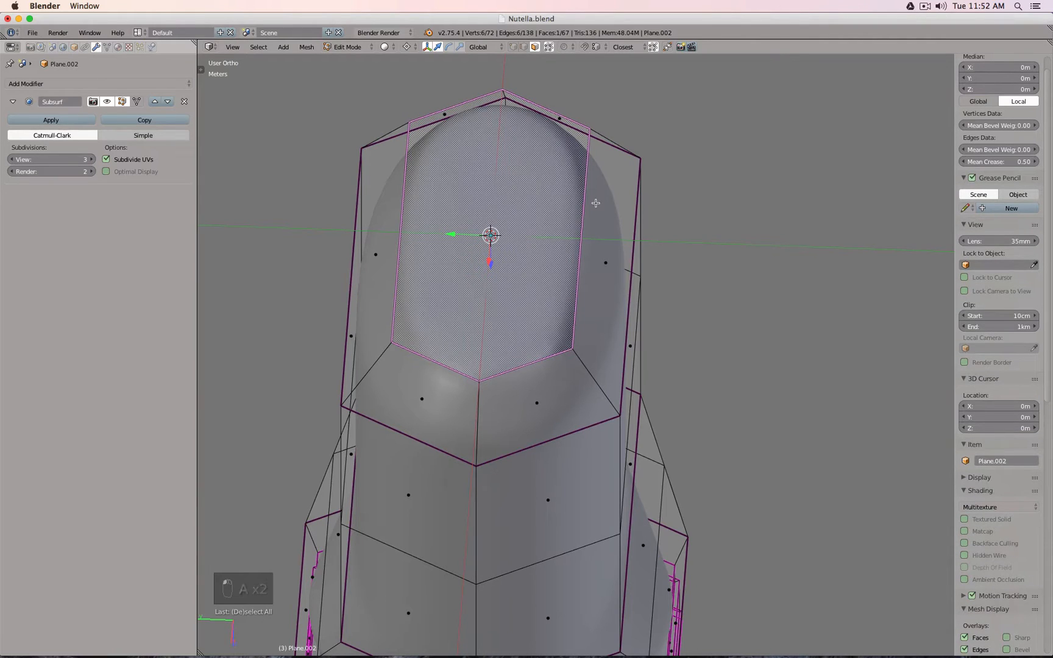
key(i)
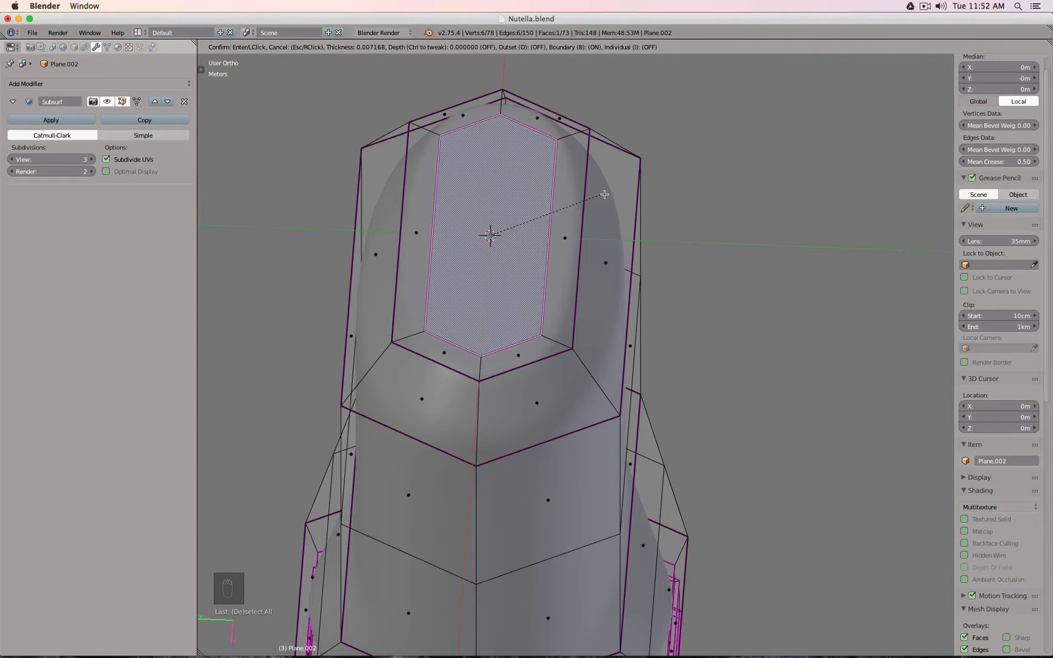
click(604, 194)
key(i)
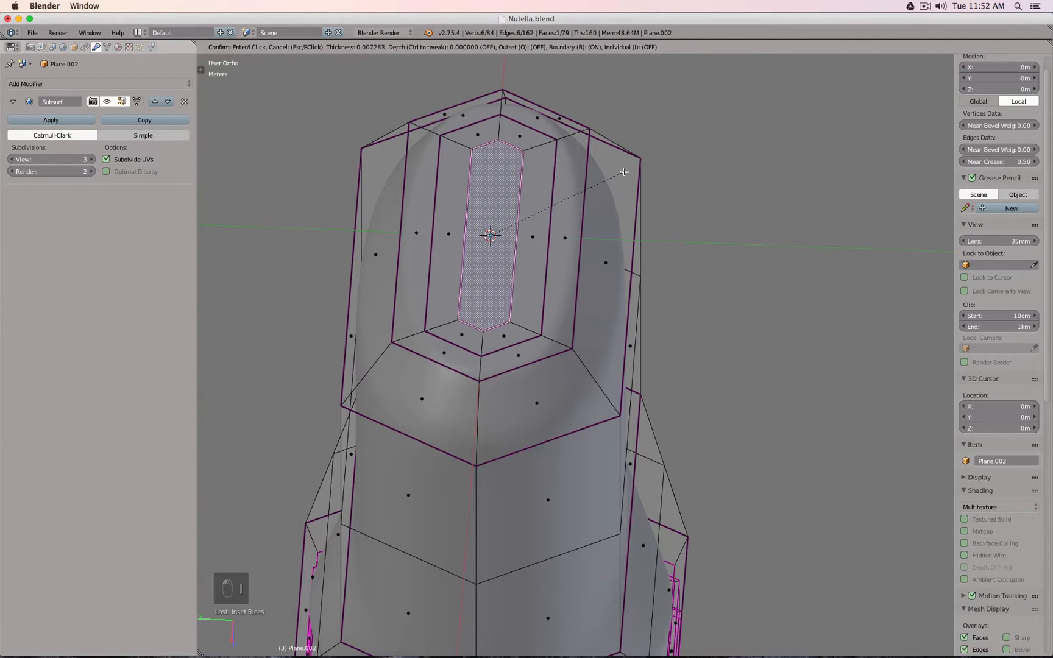
click(578, 252)
- Move the innermost bottom face about 2.4 mm up along Z to recess the base, and inspect the jar's side profile
middle_drag(578, 252, 565, 234)
key(g)
key(z)
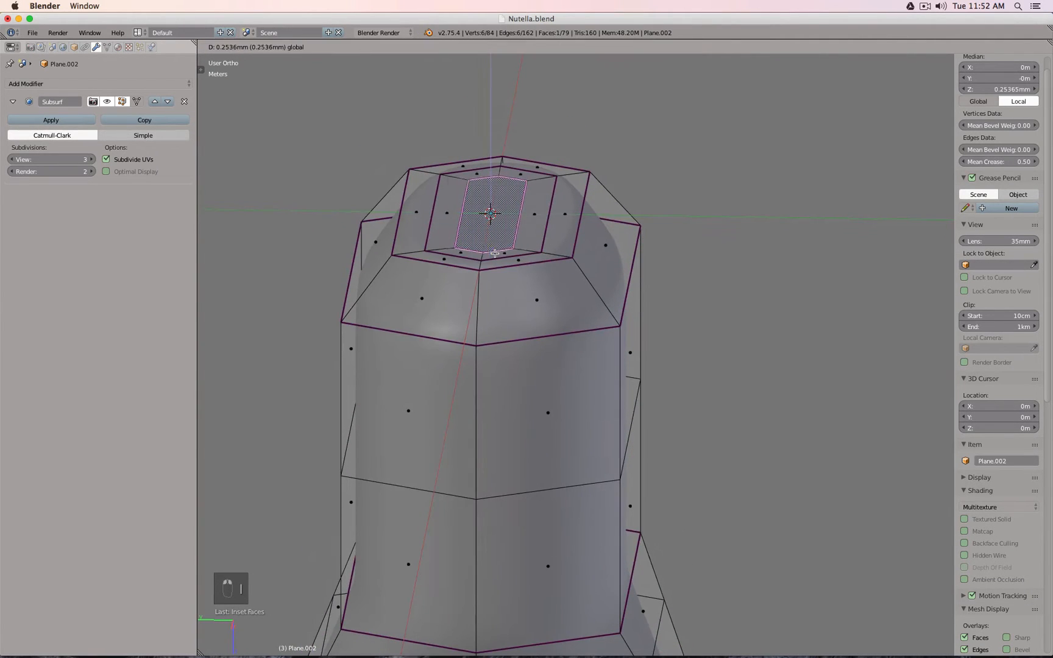
click(520, 309)
key(Tab)
middle_drag(520, 310, 687, 458)
key(KP_1)
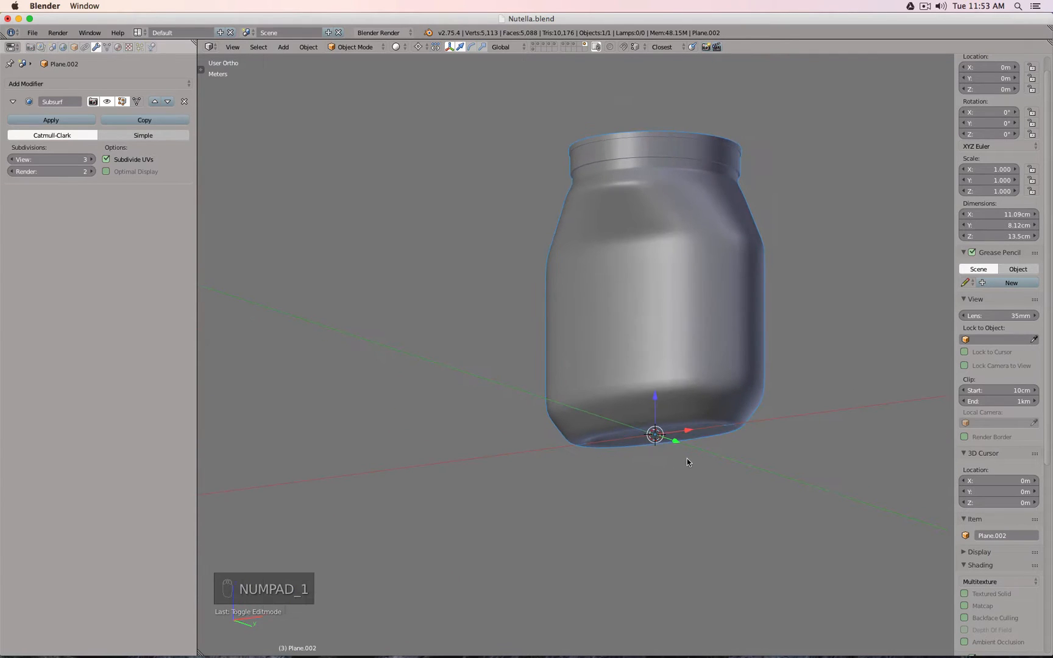
key(KP_3)
scroll(775, 397, up, 3)
scroll(775, 396, down, 2)
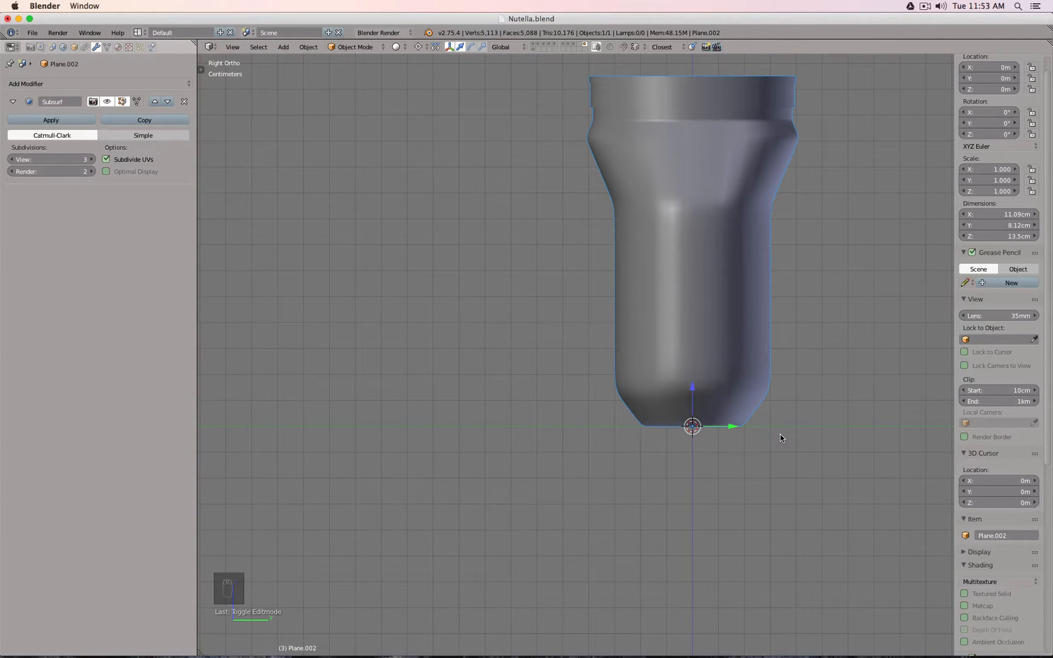
middle_drag(780, 435, 657, 413)
- Select the recessed base's face loops in wireframe and delete their vertices, leaving the lower body loop open
key(Tab)
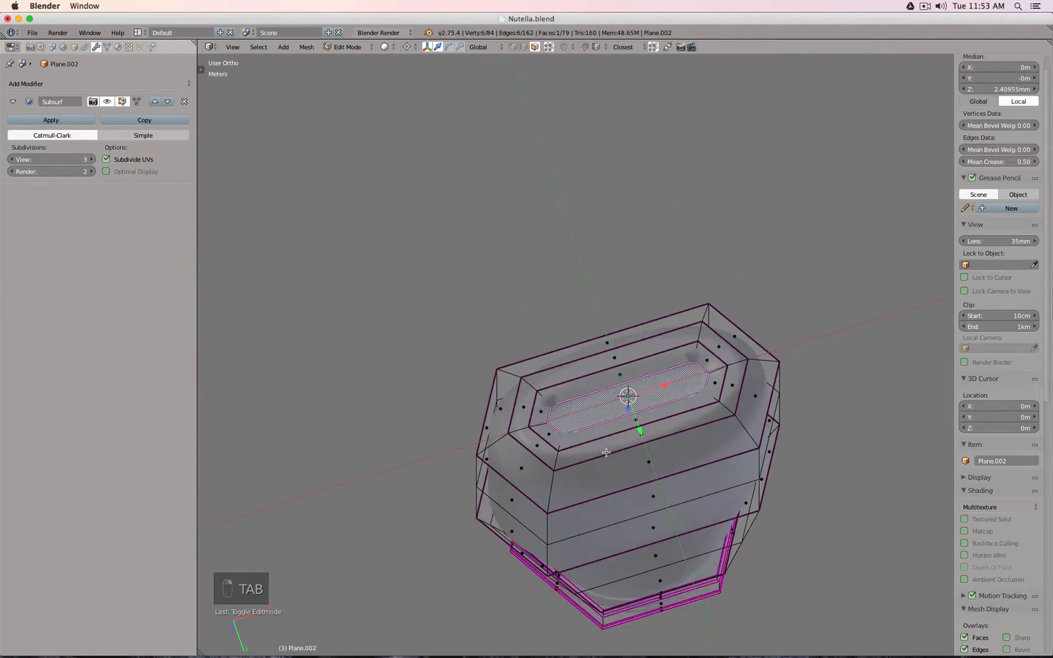
middle_drag(606, 452, 652, 375)
scroll(646, 292, up, 4)
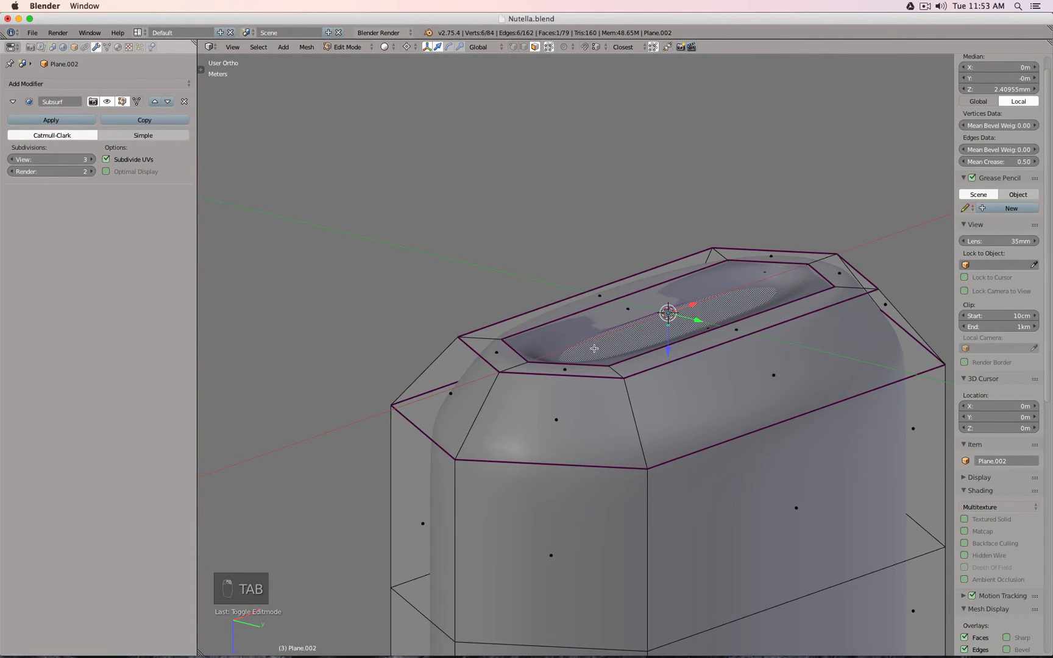
alt+right_click(512, 364)
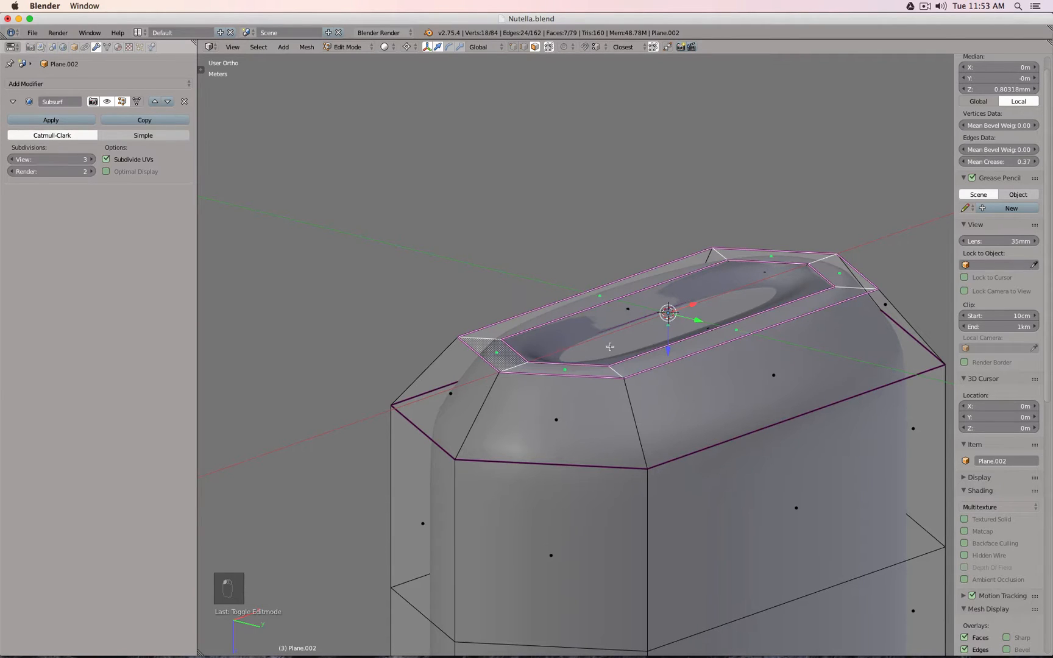
key(z)
alt+shift+right_click(735, 276)
key(x)
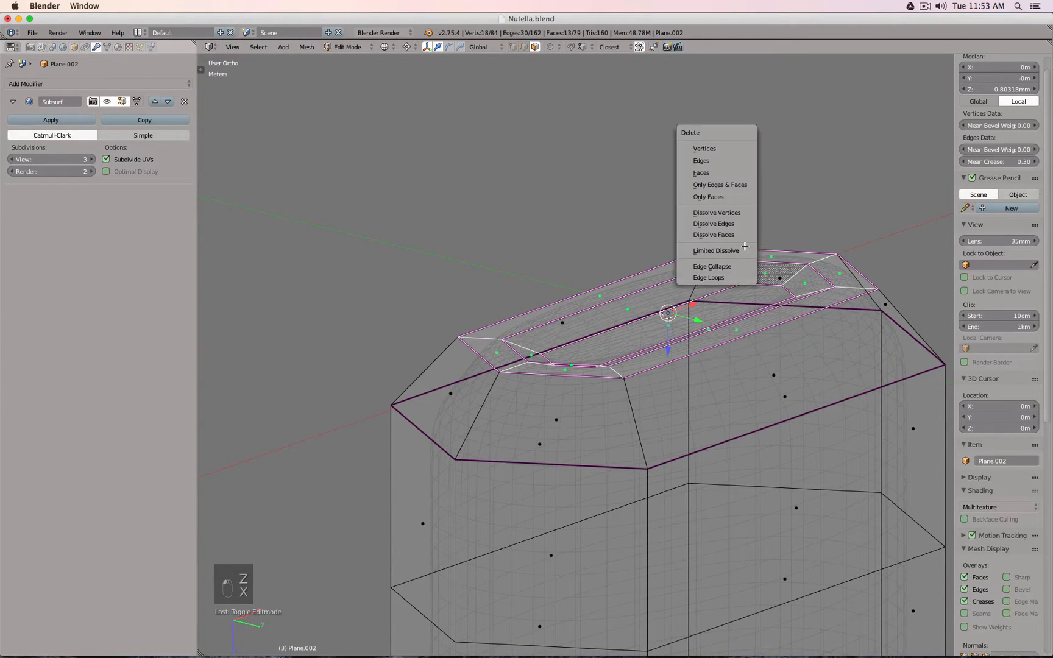
click(733, 149)
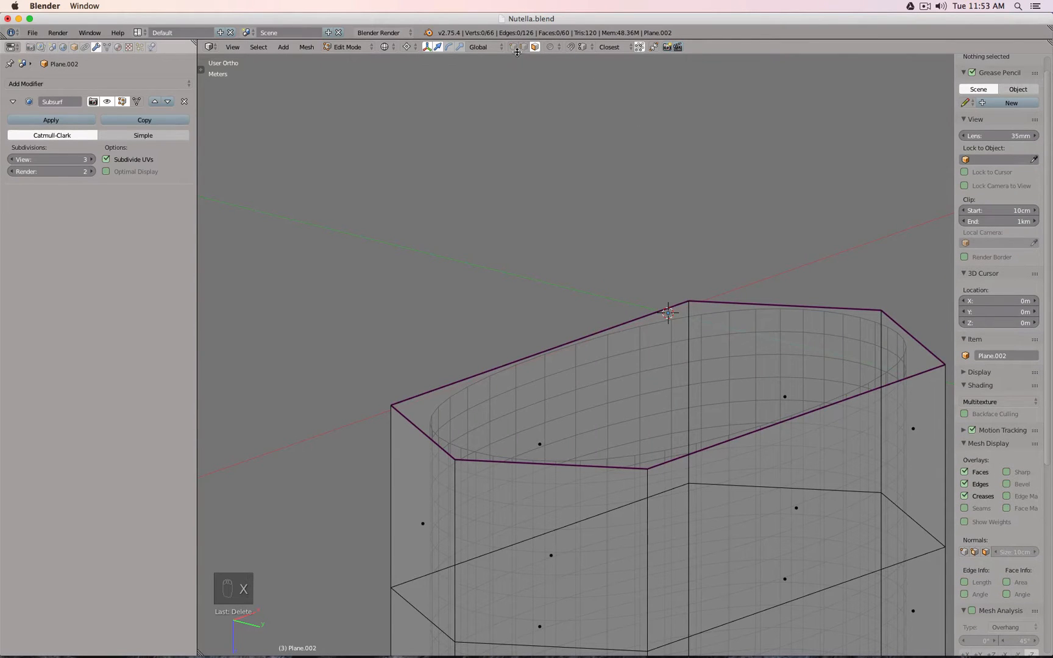
- Extrude the open lower body loop, flatten it onto the ground plane by scaling Z to 0, and fill it with a face
key(2)
right_click(819, 404)
alt+right_click(819, 405)
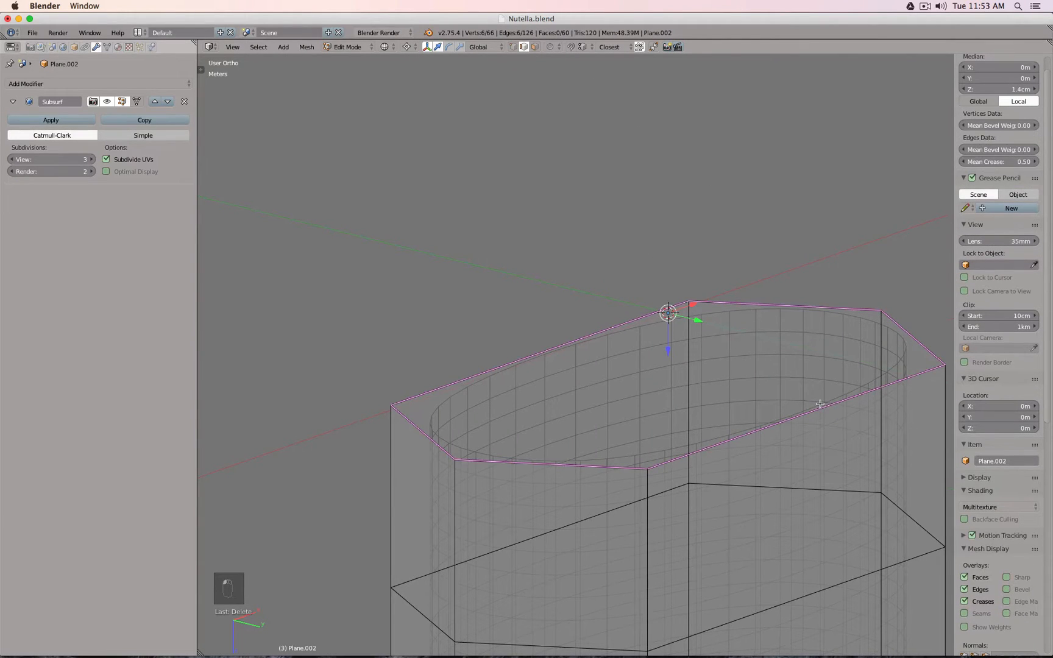
key(e)
right_click(787, 261)
key(s)
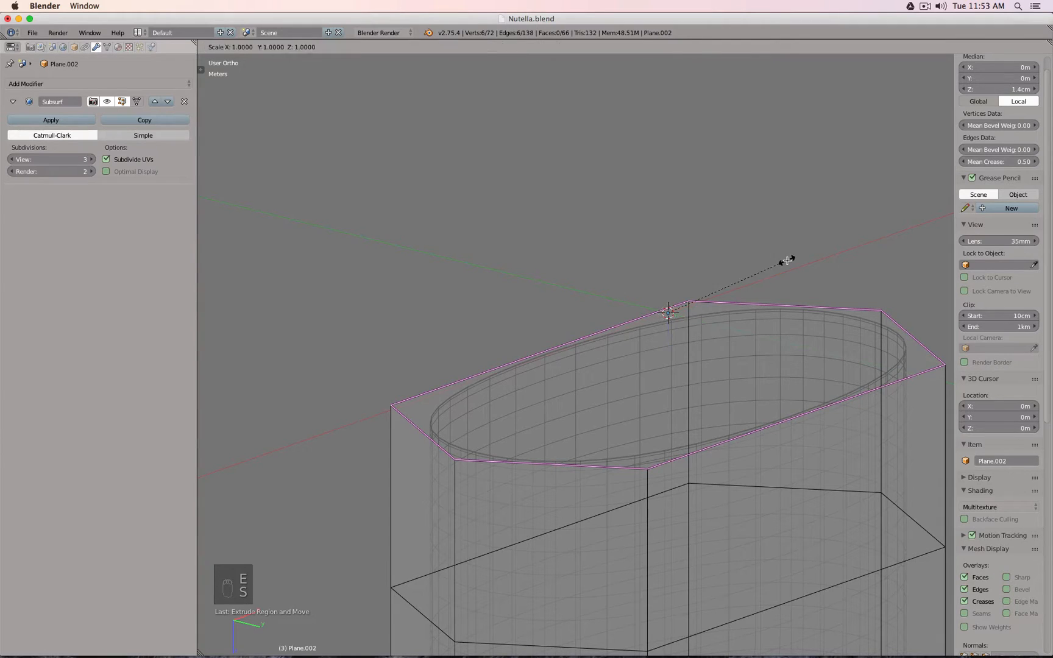
click(788, 261)
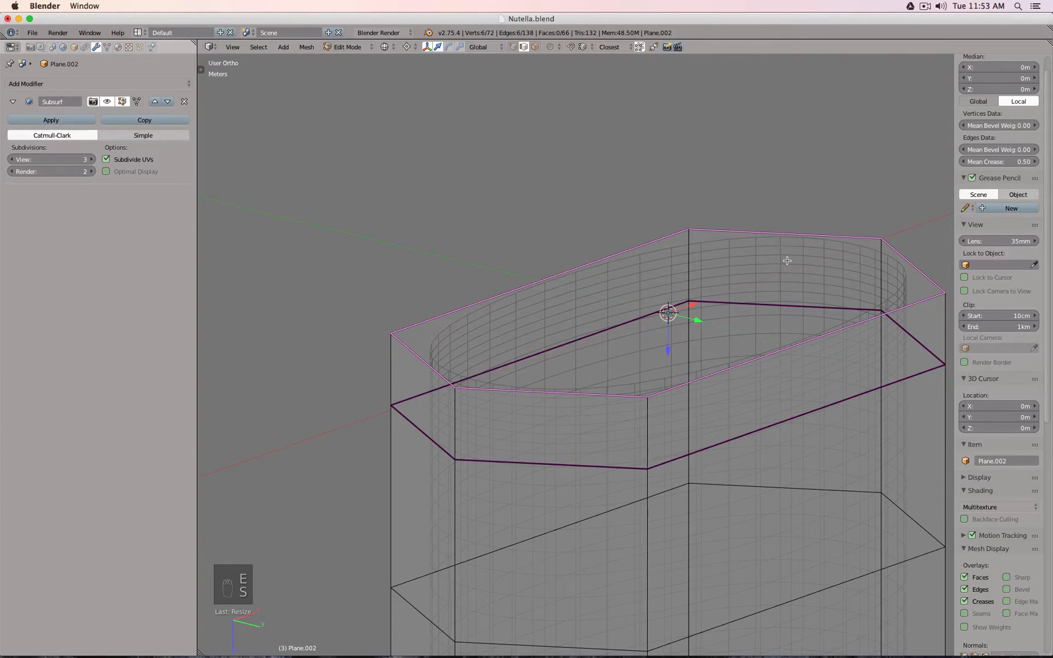
key(f)
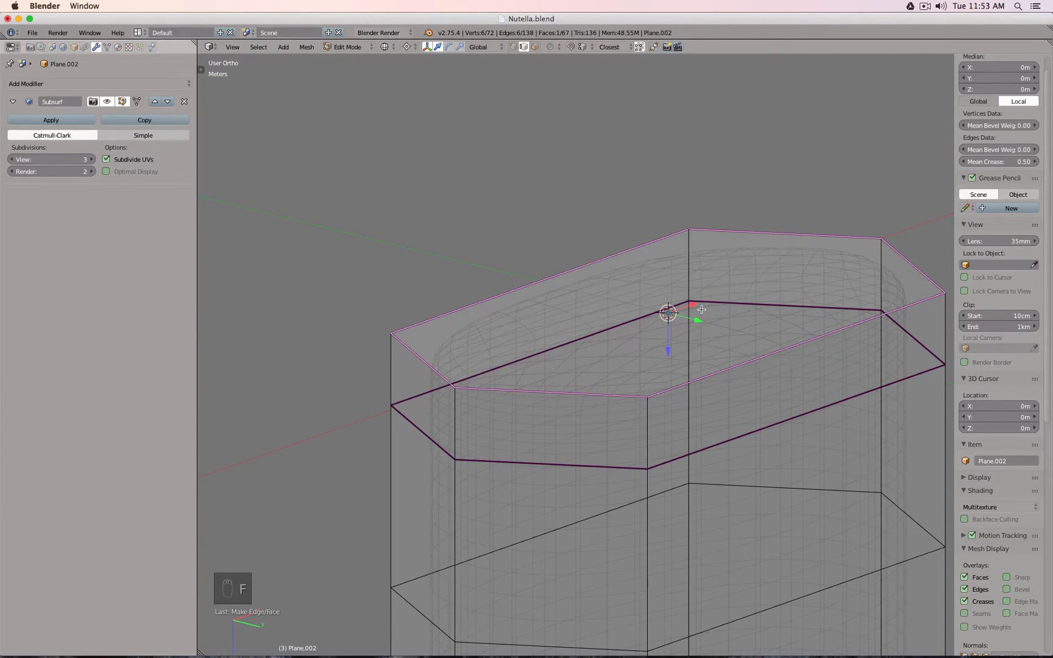
- Scale the new bottom face to about 0.9 along X in front view
mouse_move(702, 310)
middle_down()
mouse_move(760, 296)
mouse_move(719, 297)
middle_up()
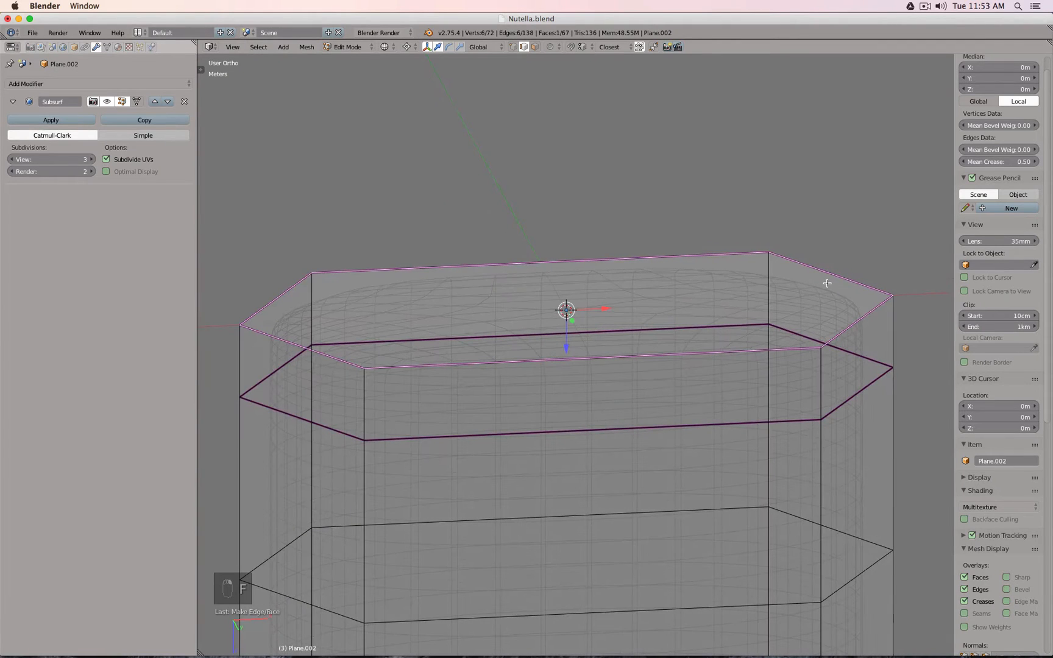
key(KP_1)
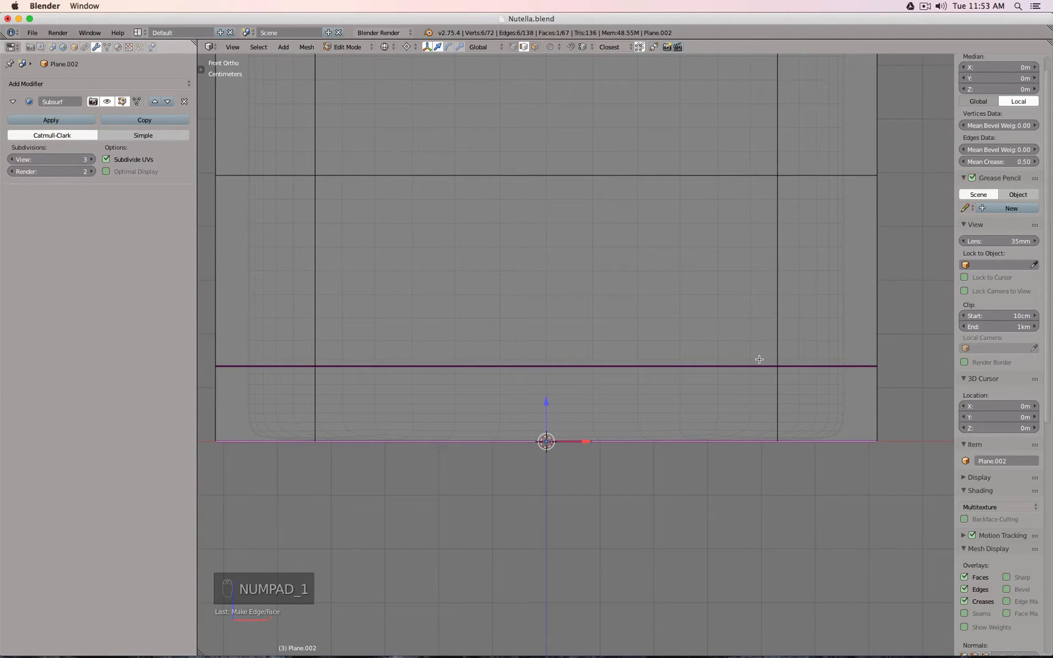
key(s)
key(x)
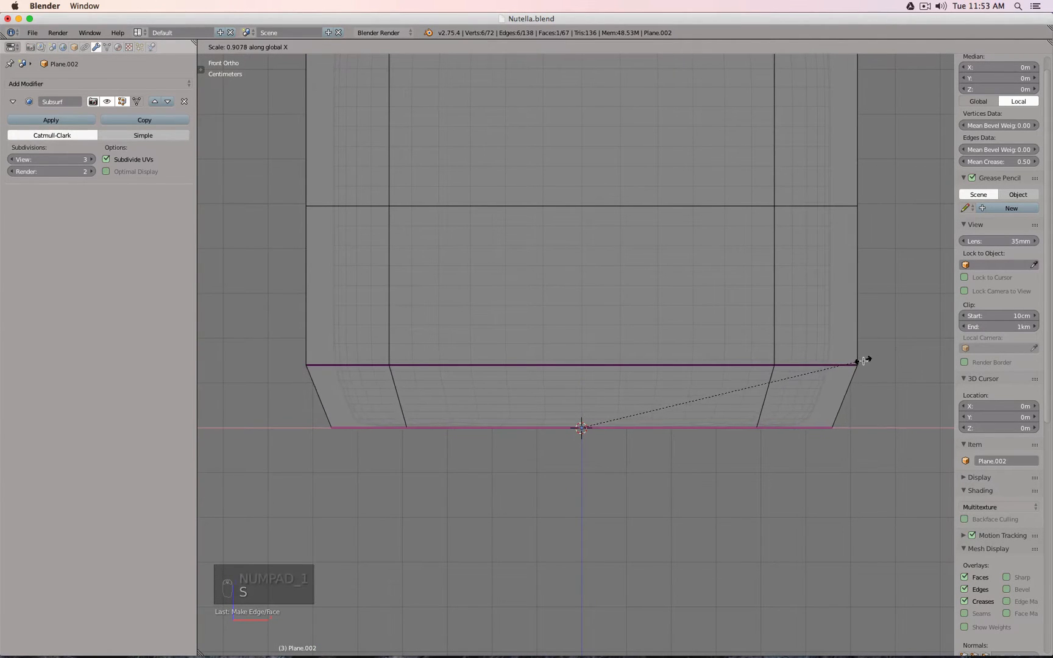
click(858, 362)
- Inset the bottom face twice, by about 0.011 and then about 0.010, in solid shading
mouse_move(858, 362)
middle_down()
mouse_move(819, 221)
mouse_move(701, 289)
mouse_move(689, 222)
mouse_move(673, 239)
middle_up()
key(z)
key(i)
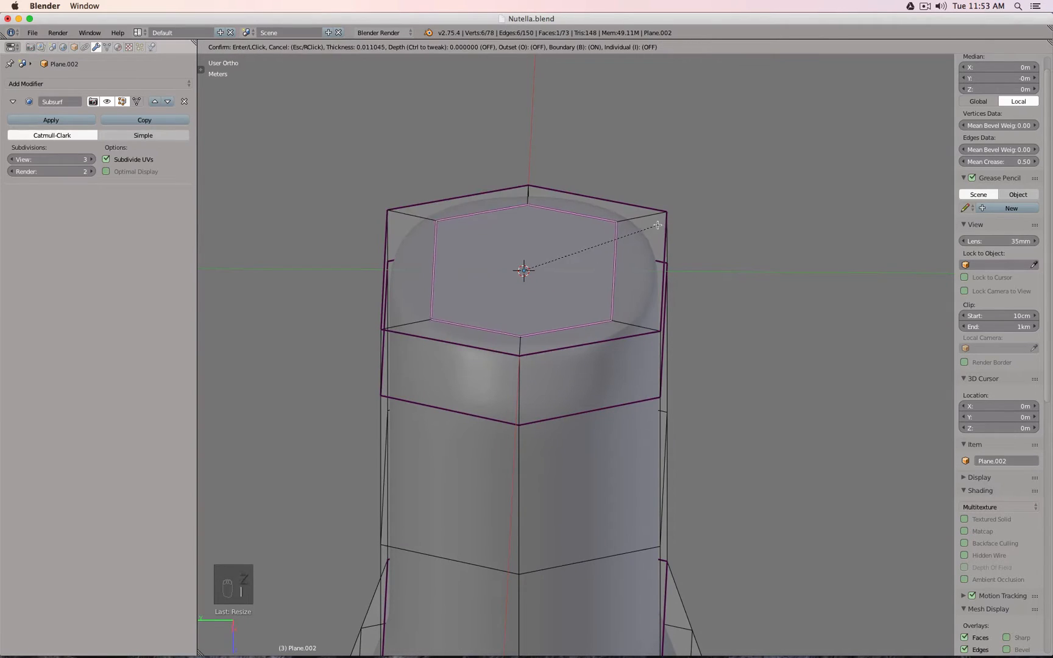
click(666, 215)
key(i)
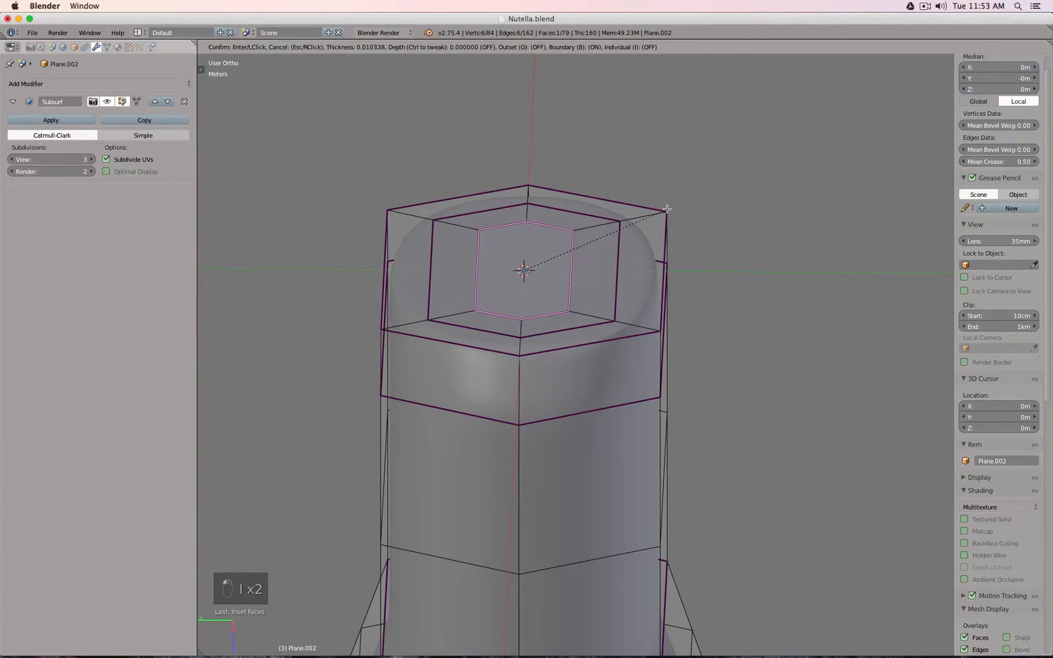
click(654, 212)
- Move the innermost bottom face about 2 mm up along Z and check the recessed base in object mode
middle_drag(655, 212, 572, 291)
drag(561, 298, 561, 306)
key(Tab)
middle_drag(561, 306, 669, 463)
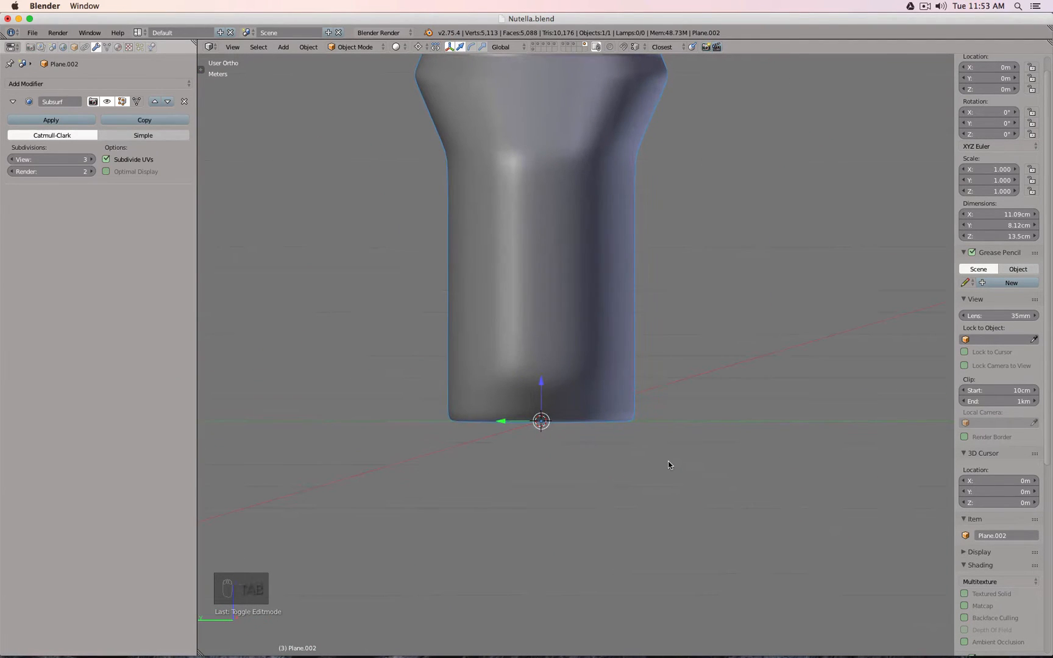
- Select the three lowest horizontal edge loops of the body and examine them in side view
key(Tab)
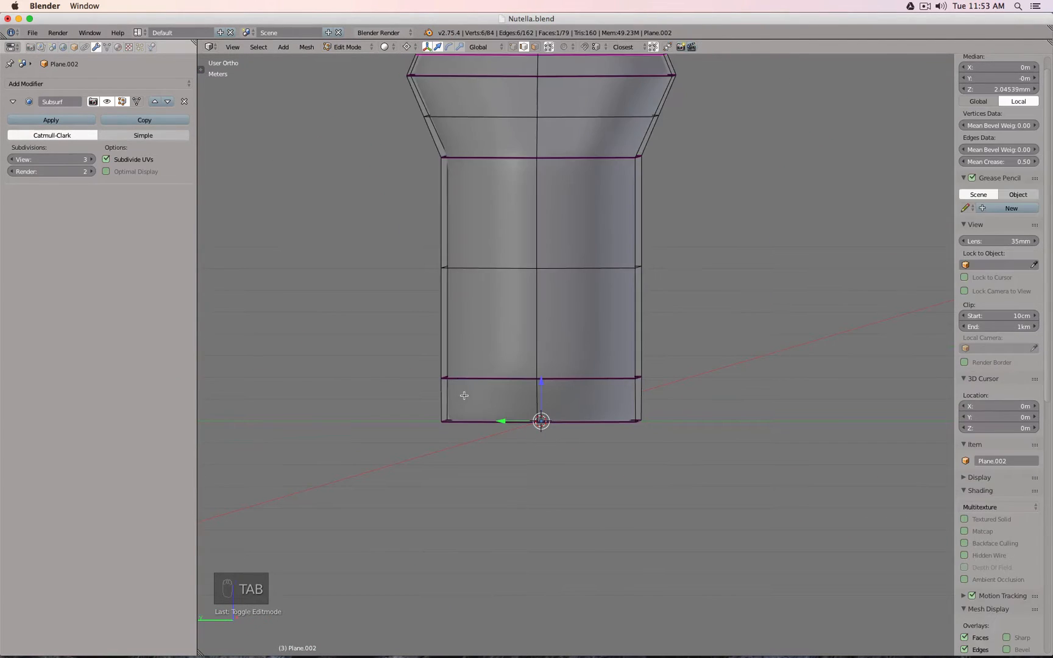
middle_drag(464, 395, 493, 421)
right_click(484, 437)
alt+right_click(484, 438)
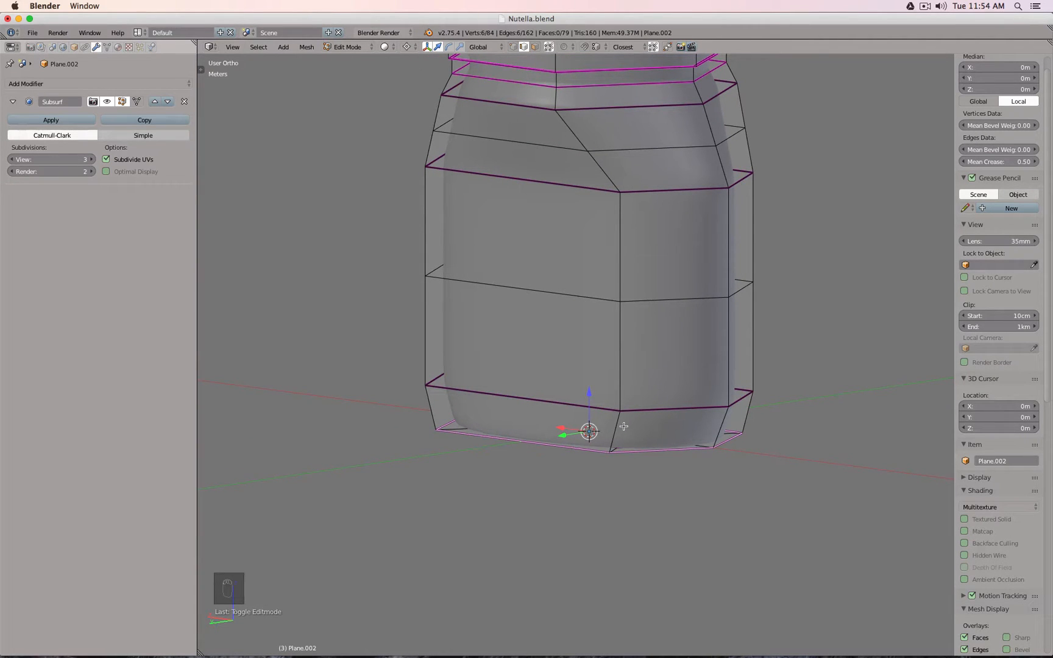
middle_drag(639, 432, 485, 411)
alt+shift+right_click(468, 380)
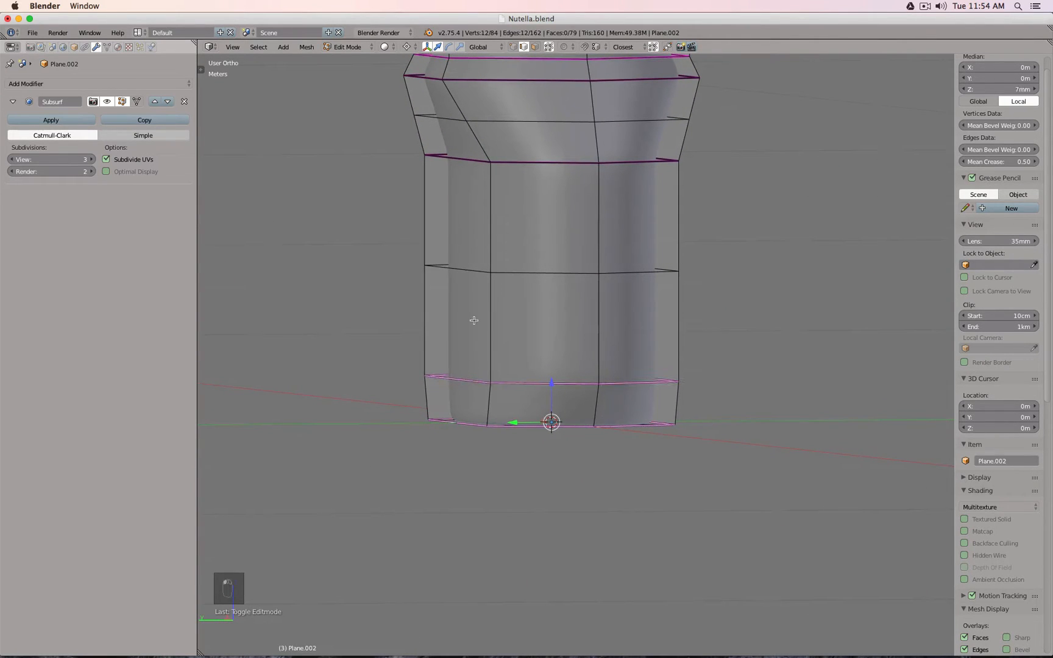
alt+shift+right_click(476, 274)
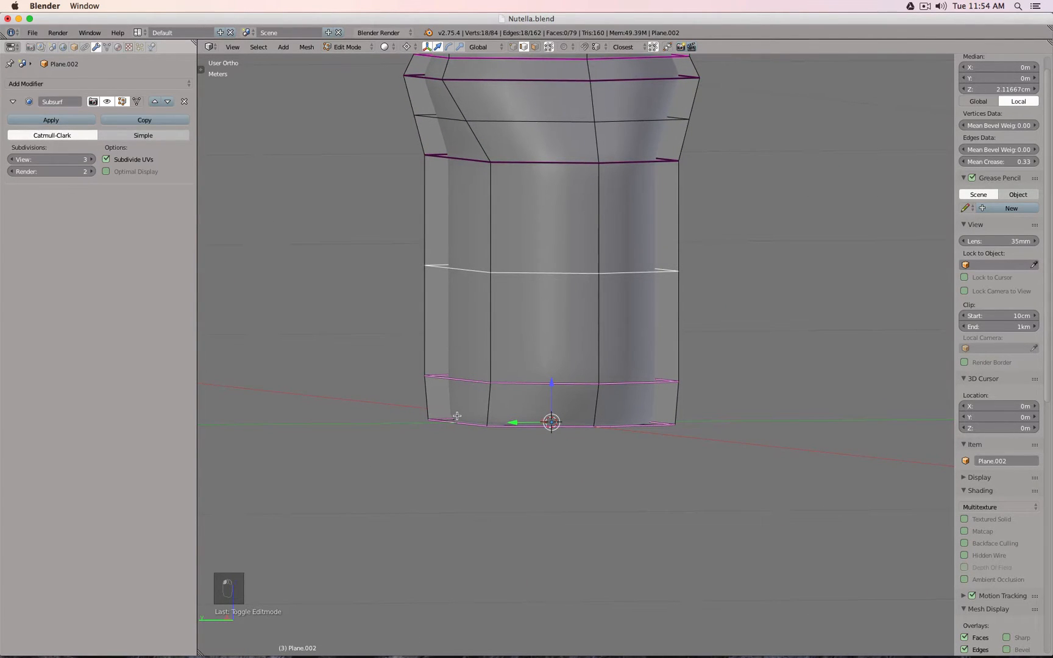
key(KP_1)
key(KP_3)
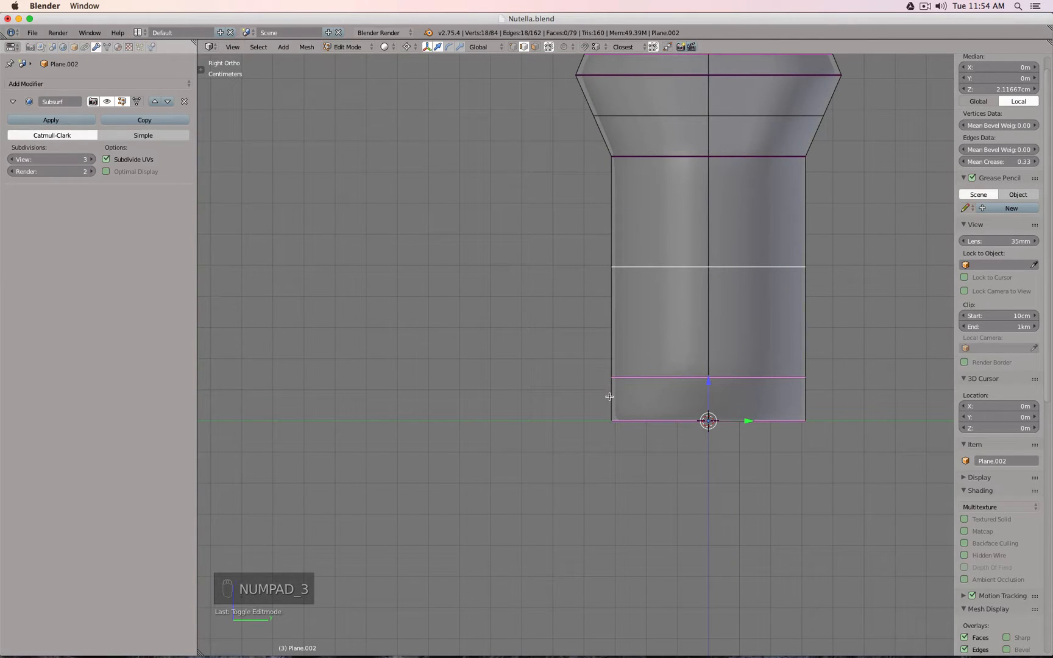
- Examine the smoothed jar in object mode from the side, front and above, and check its profile in wireframe
key(Tab)
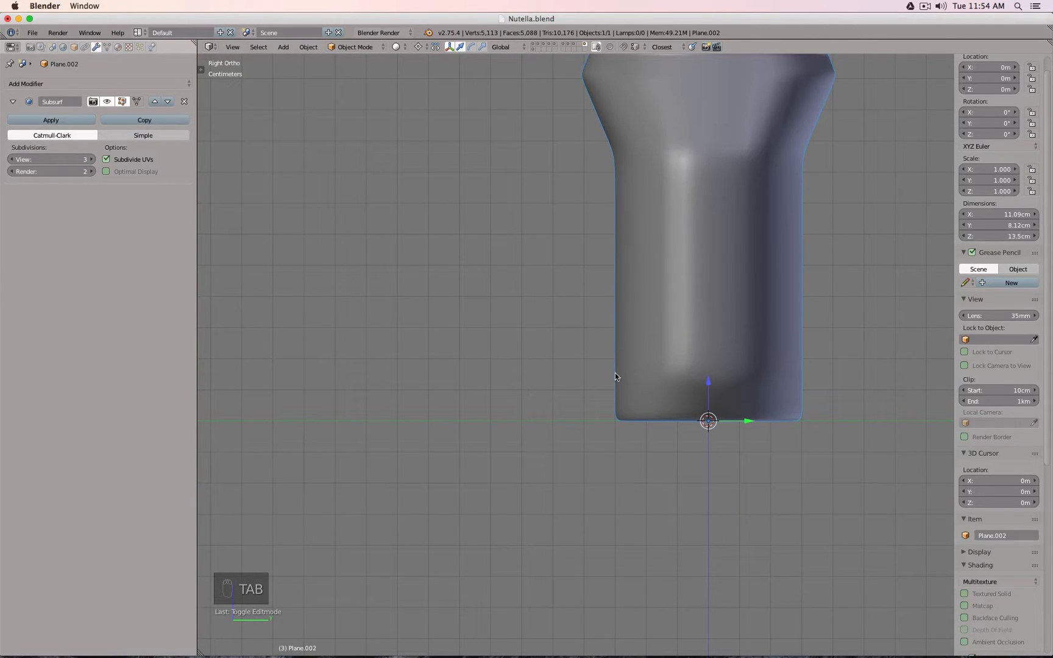
key(KP_1)
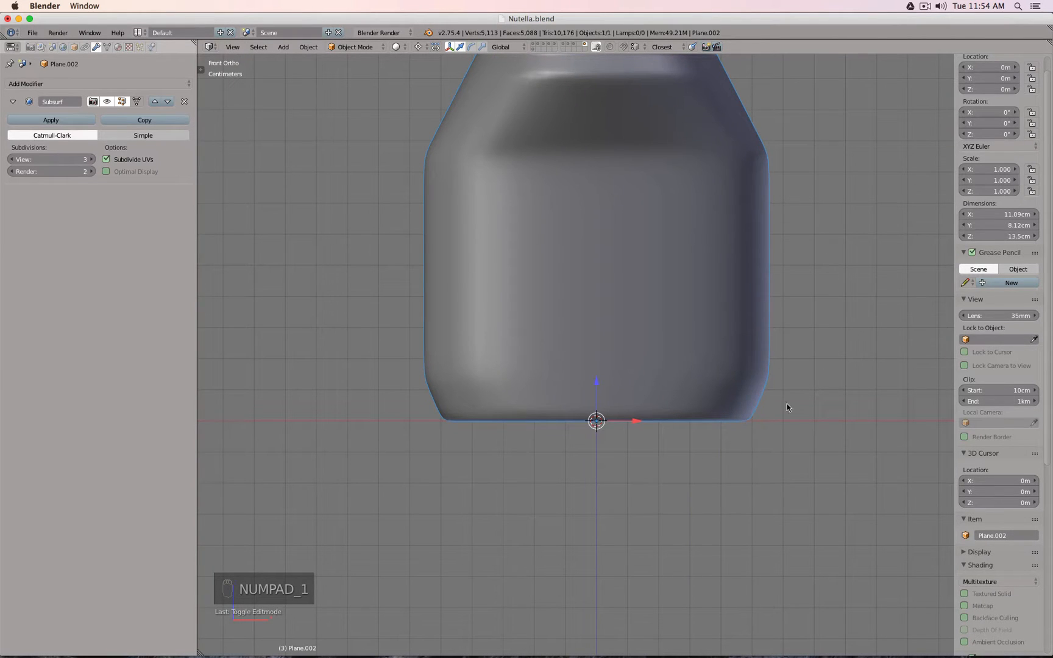
scroll(779, 291, down, 3)
middle_drag(789, 301, 715, 359)
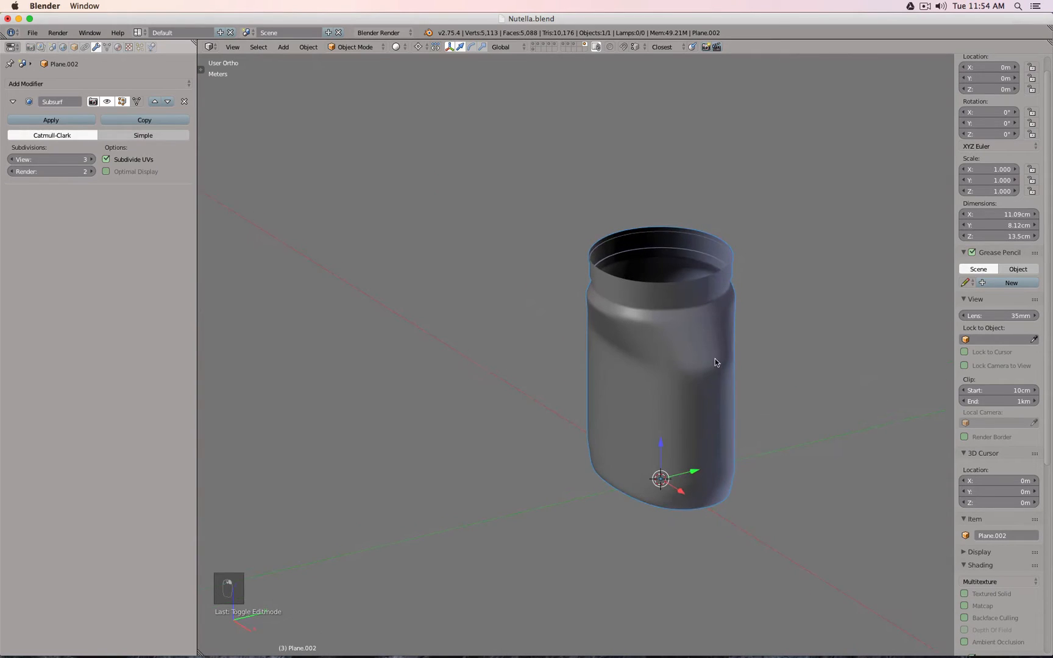
scroll(664, 346, up, 2)
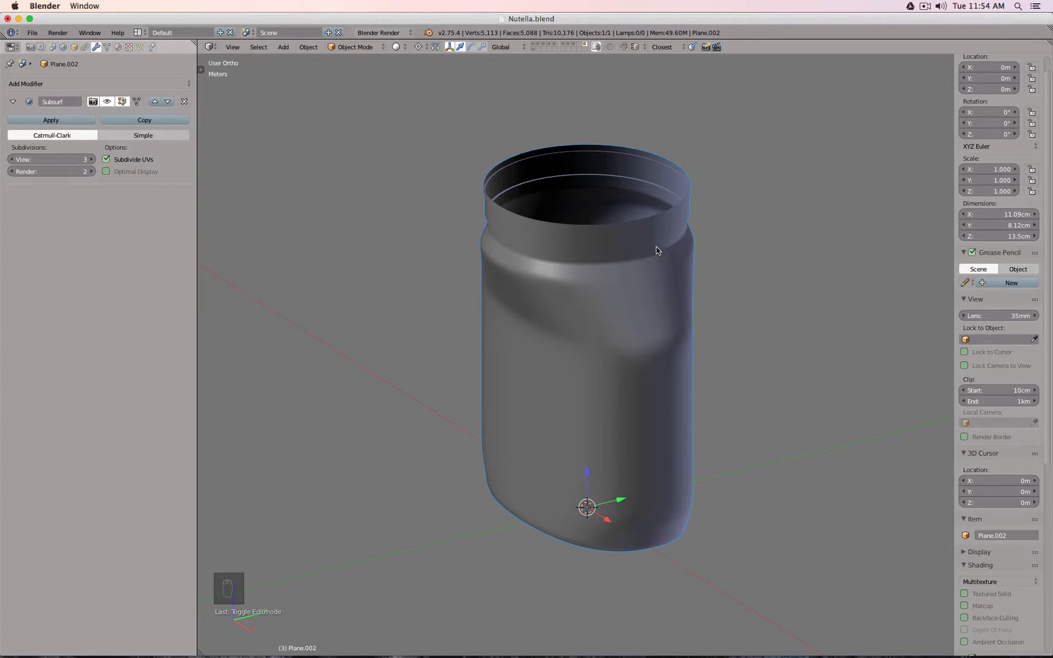
key(KP_1)
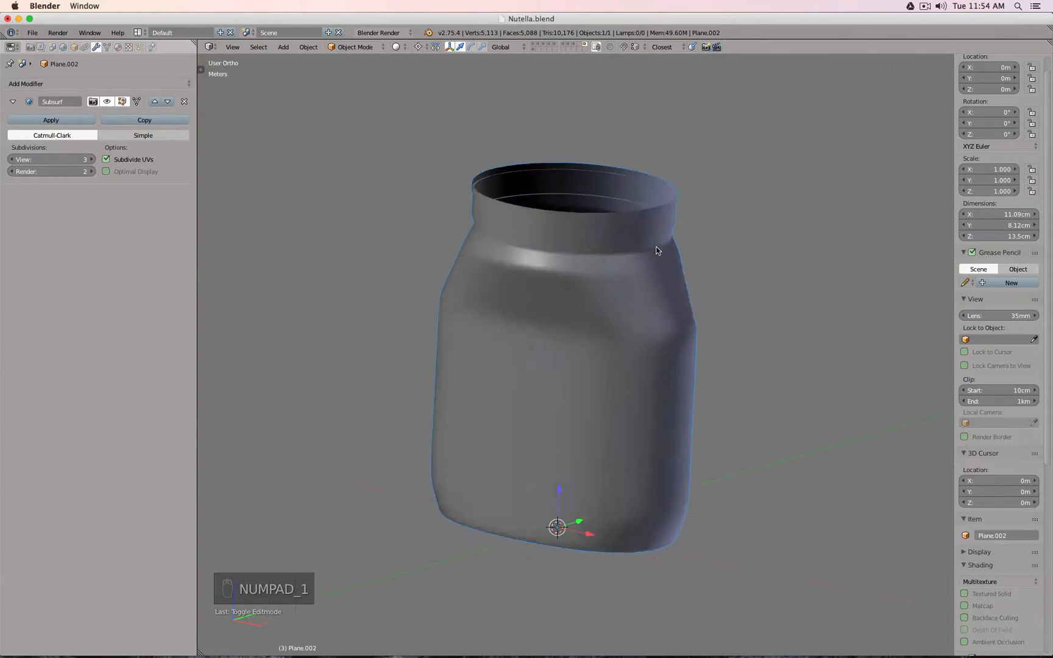
key(z)
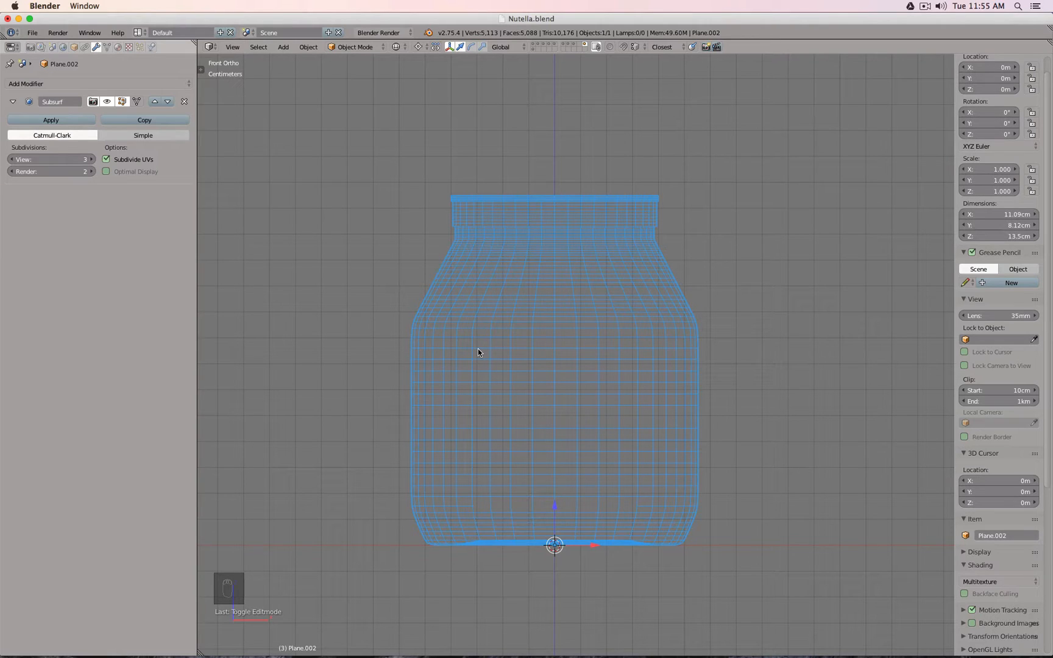
key(KP_3)
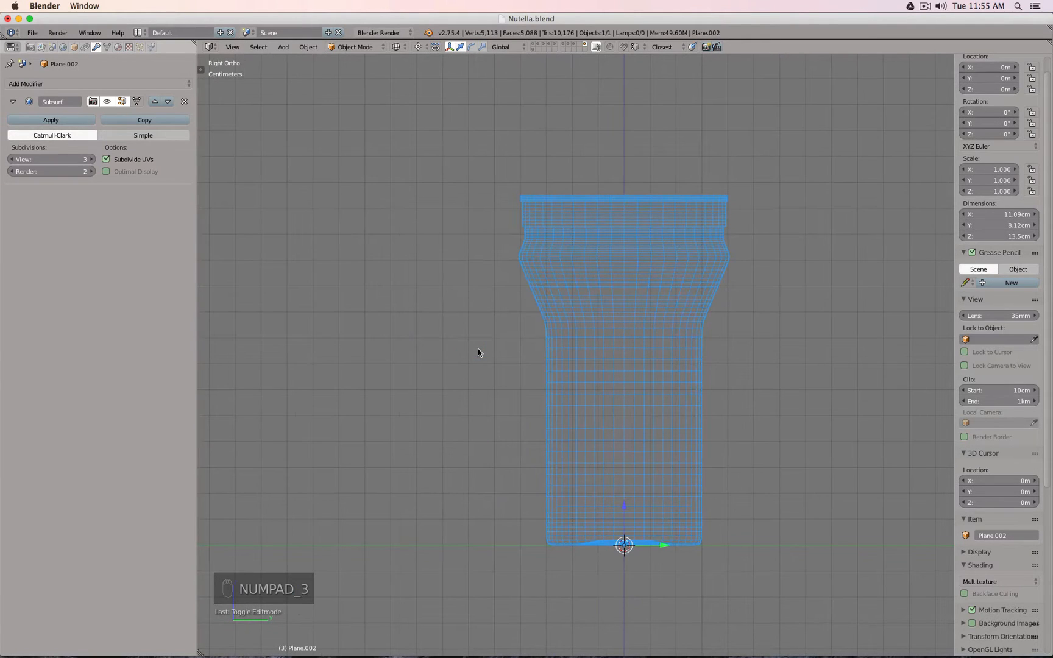
- Turn on Optimal Display for the Subsurf modifier and check the jar in front wireframe and solid shading
key(KP_1)
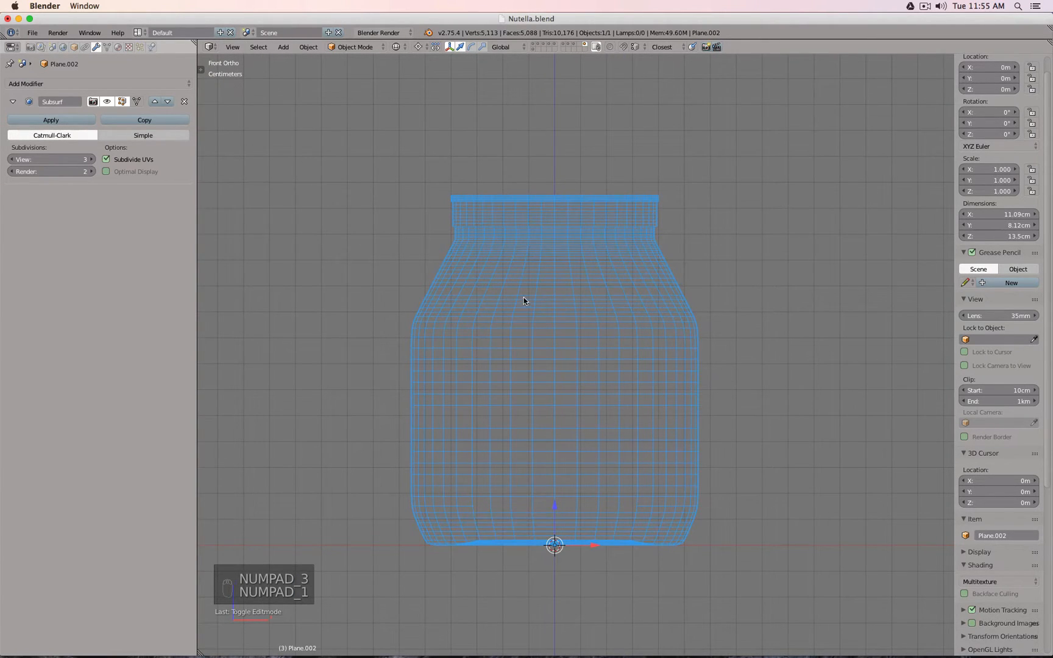
middle_drag(524, 299, 547, 280)
key(z)
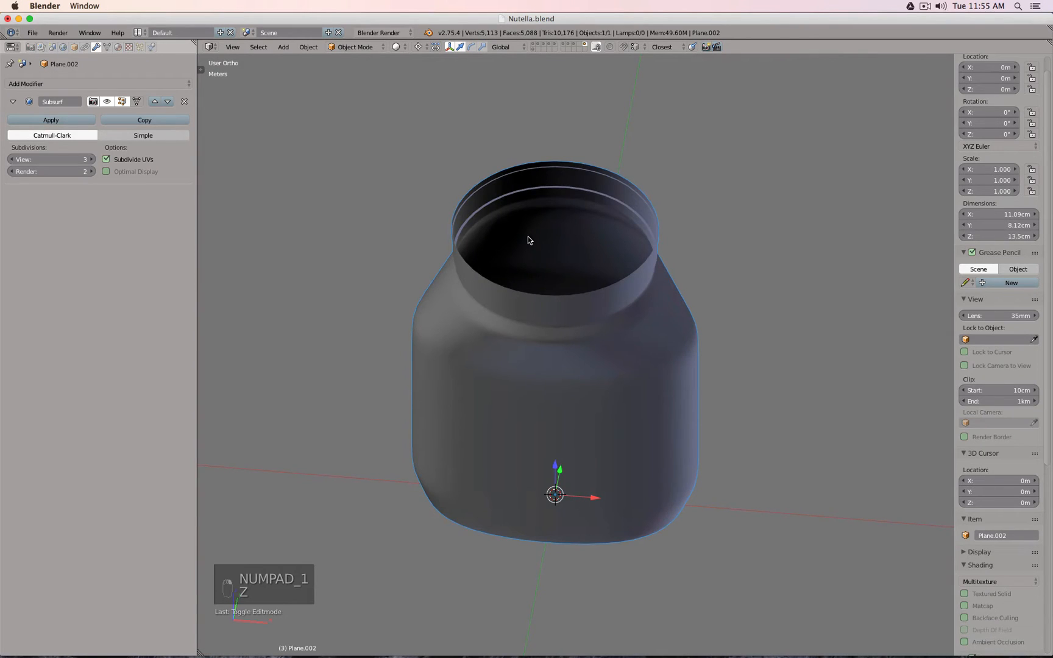
key(z)
key(KP_1)
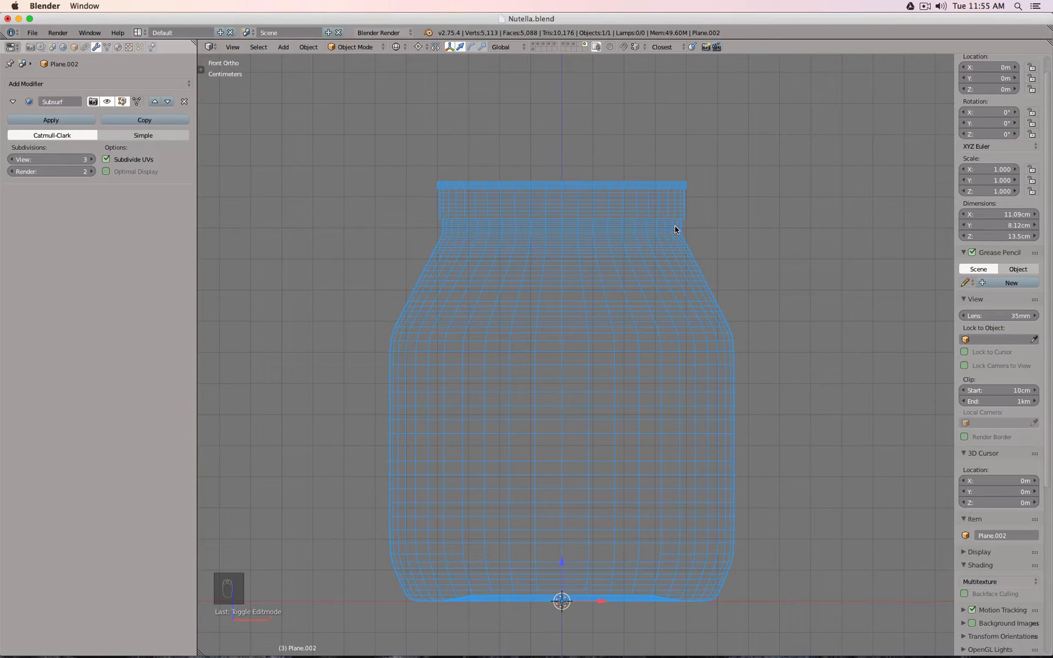
click(137, 172)
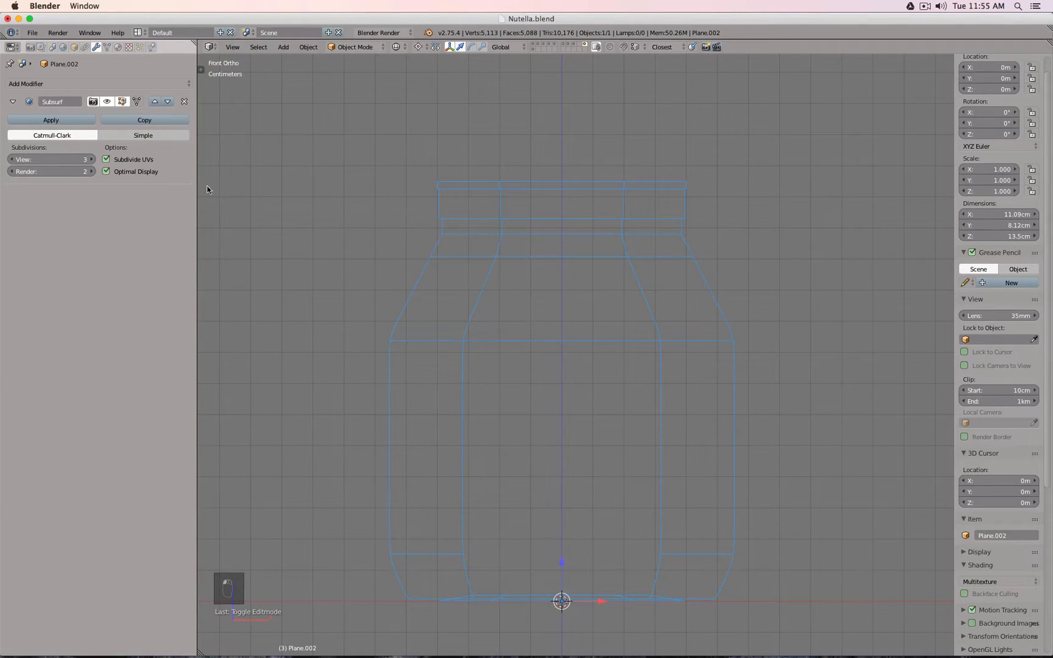
key(z)
middle_drag(603, 225, 605, 239)
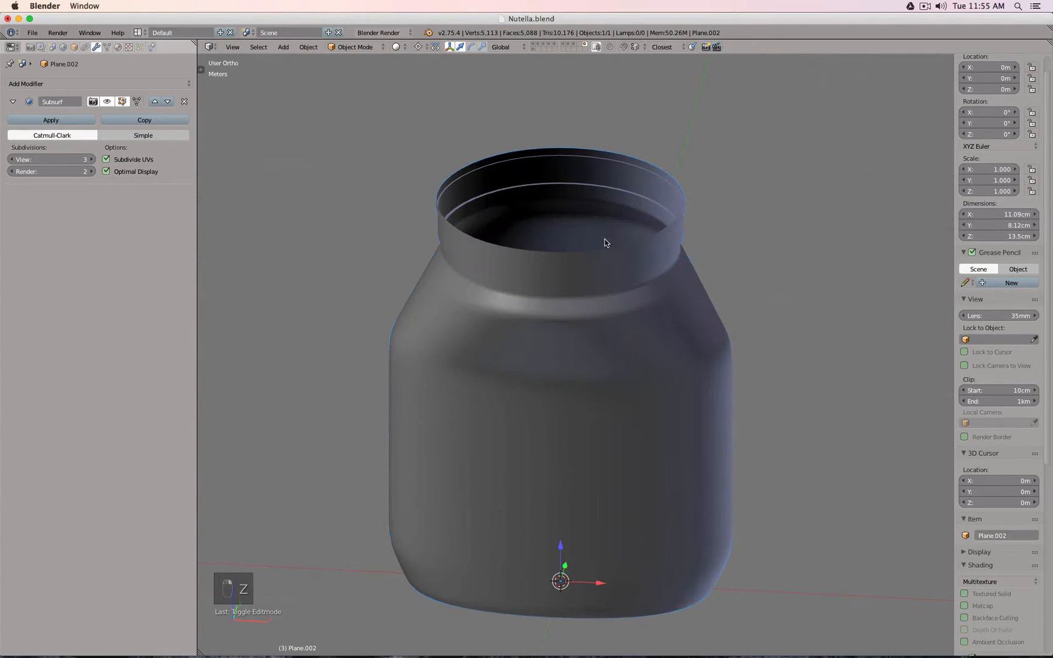
- Try the Solidify mesh operator on the jar's entire mesh in edit mode
key(Tab)
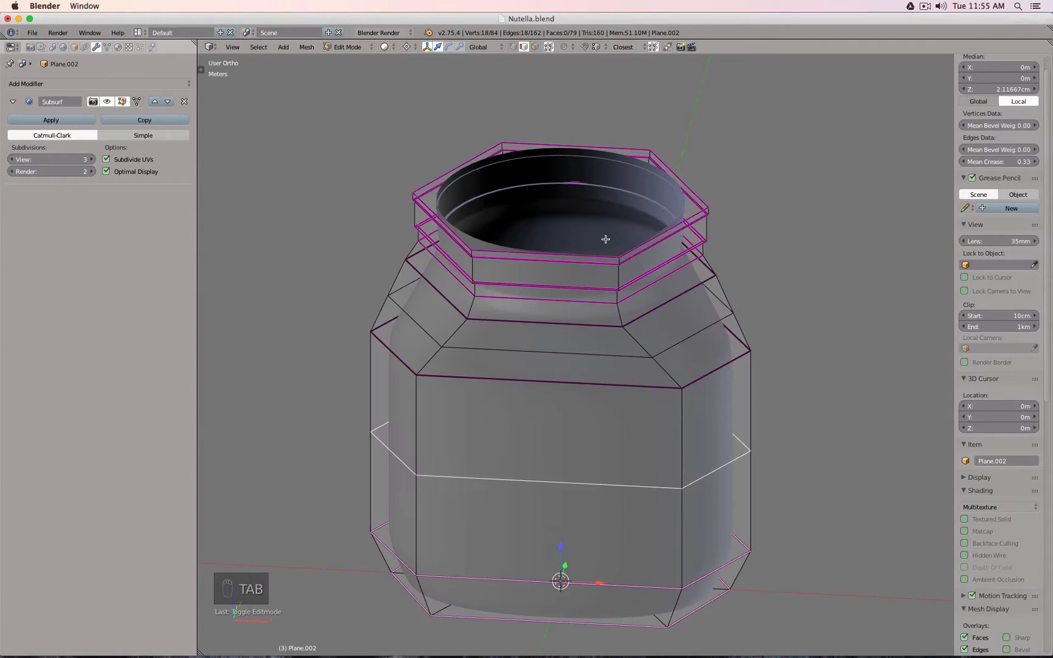
key(a)
key(a)
key(a)
key(a)
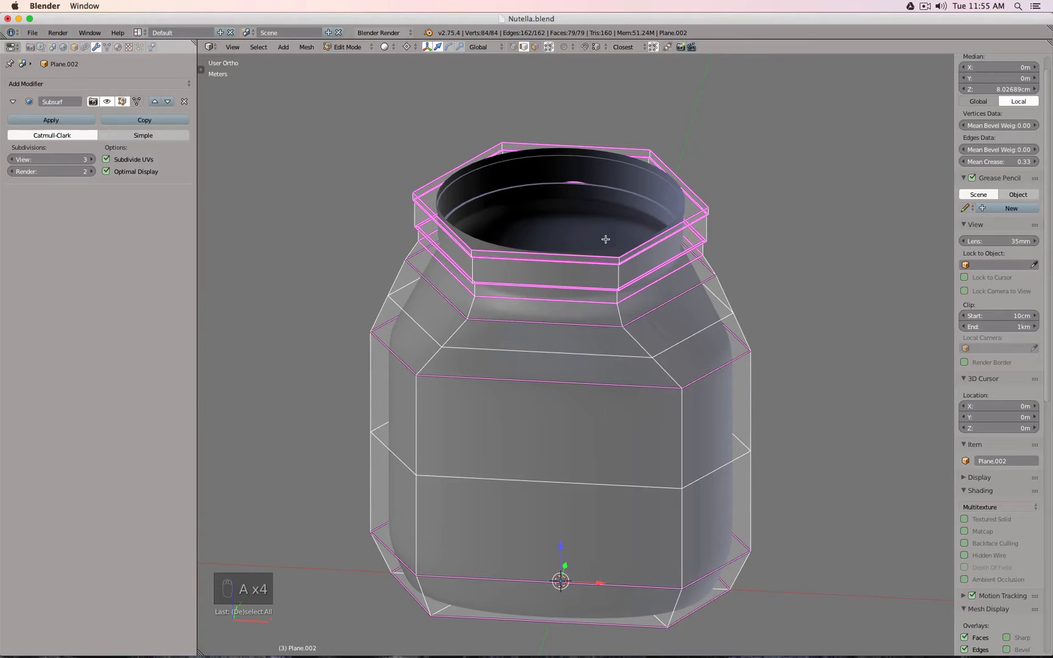
key(space)
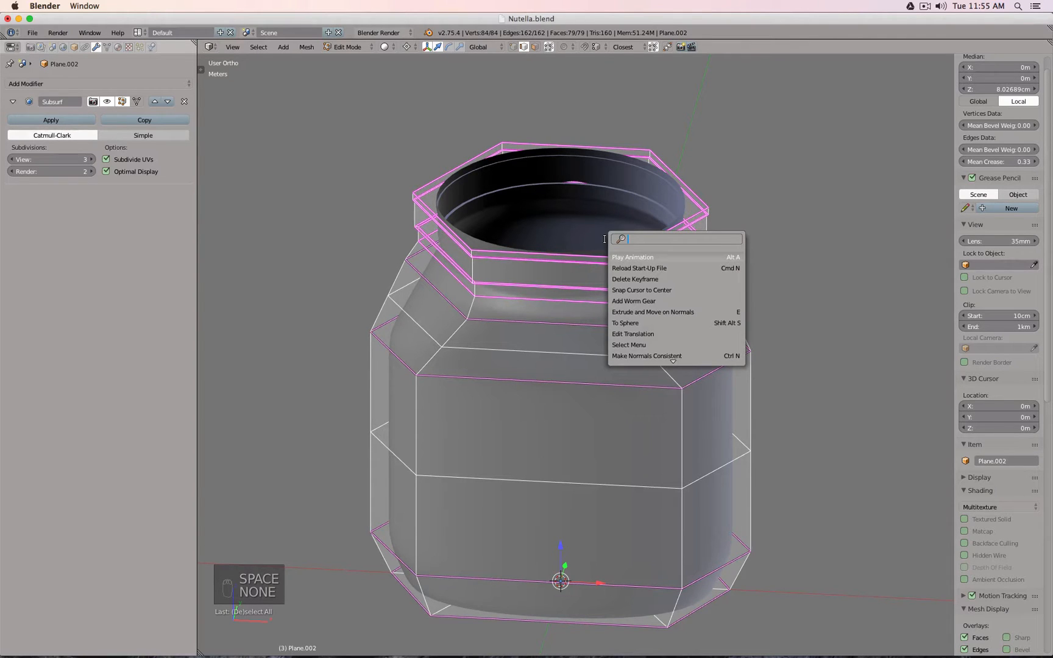
text(sol)
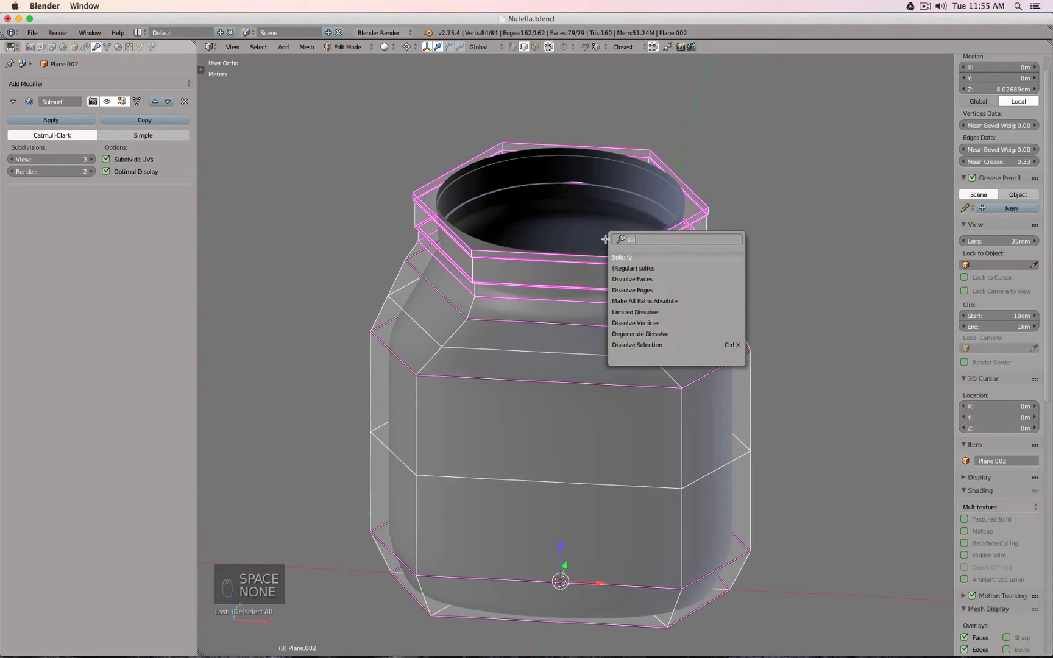
key(Return)
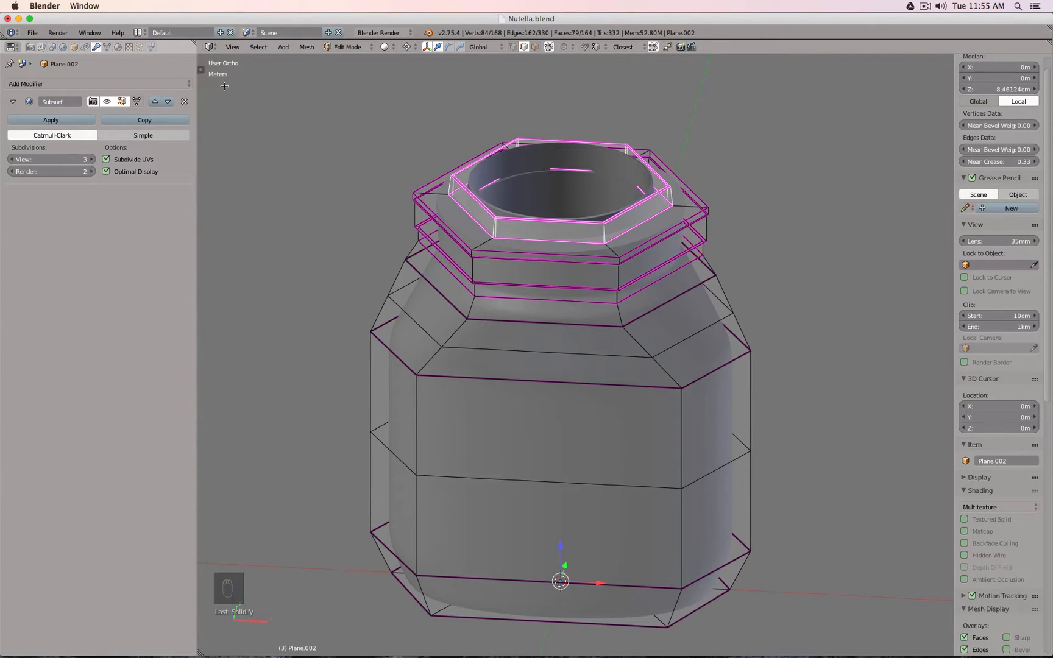
- Set the Solidify operator's thickness to 0.001
click(201, 70)
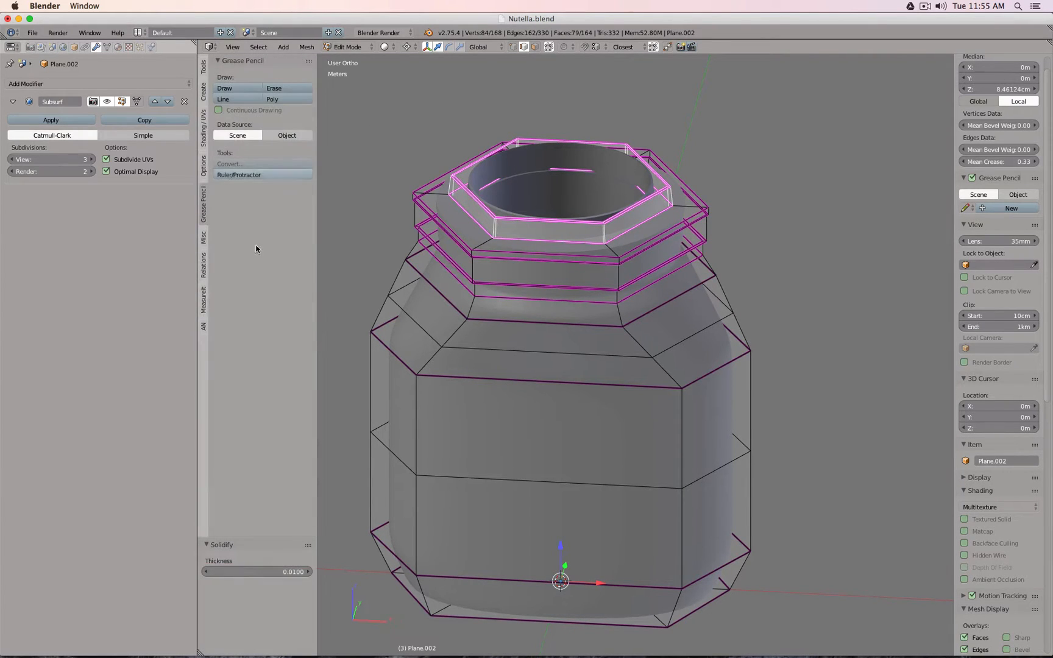
click(251, 571)
key(BackSpace)
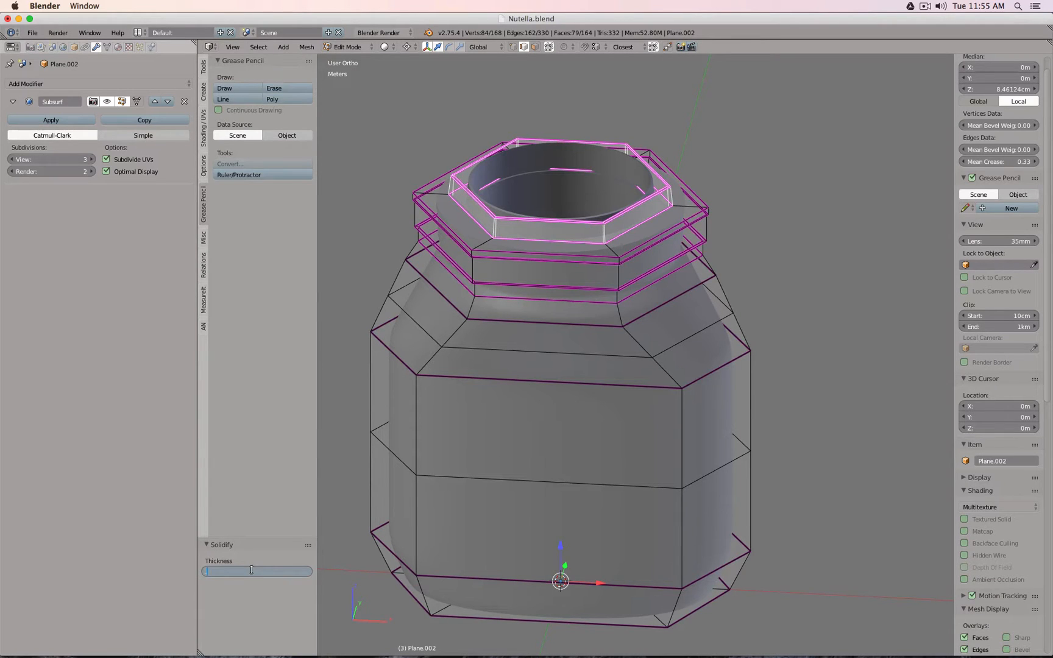
text(.001)
key(Return)
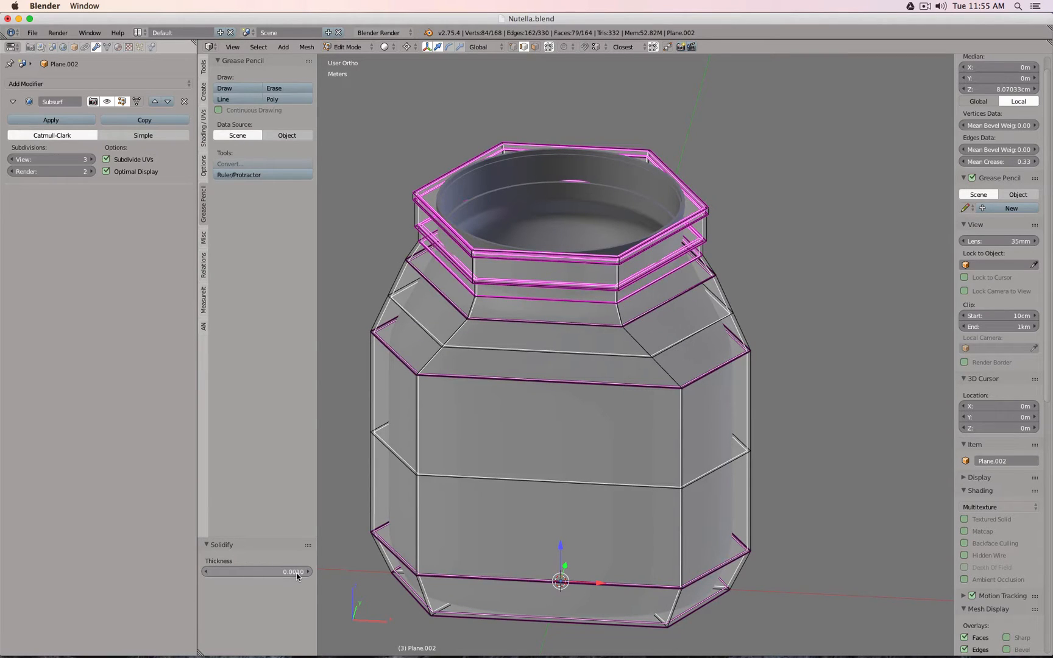
- Check the scene units and inspect the wall thickness at the rim using the length display on a top corner edge
click(54, 47)
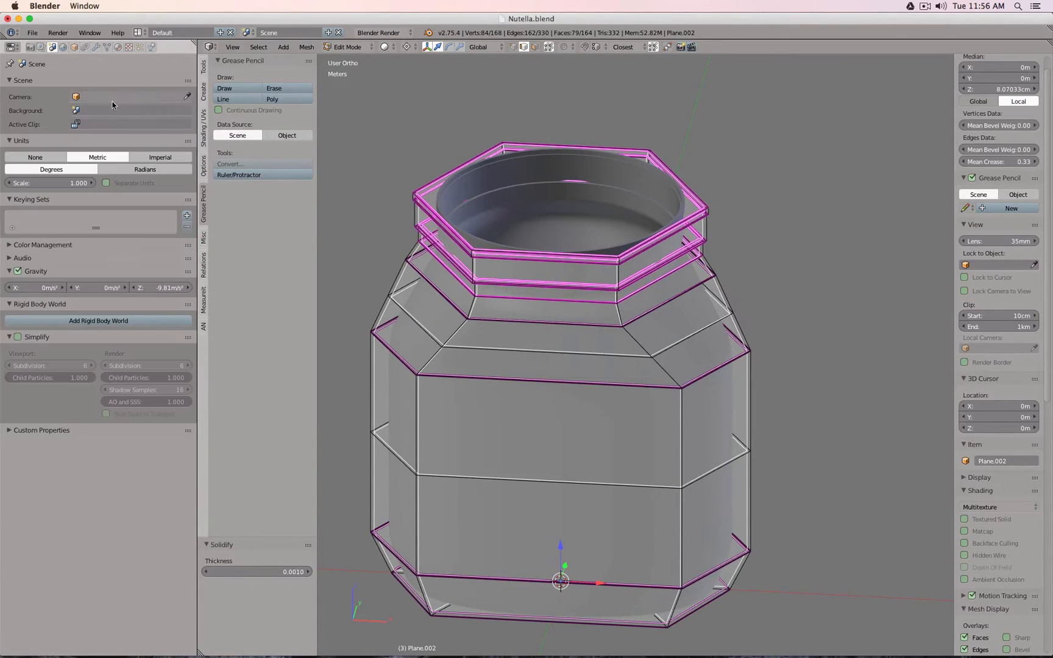
scroll(506, 188, up, 6)
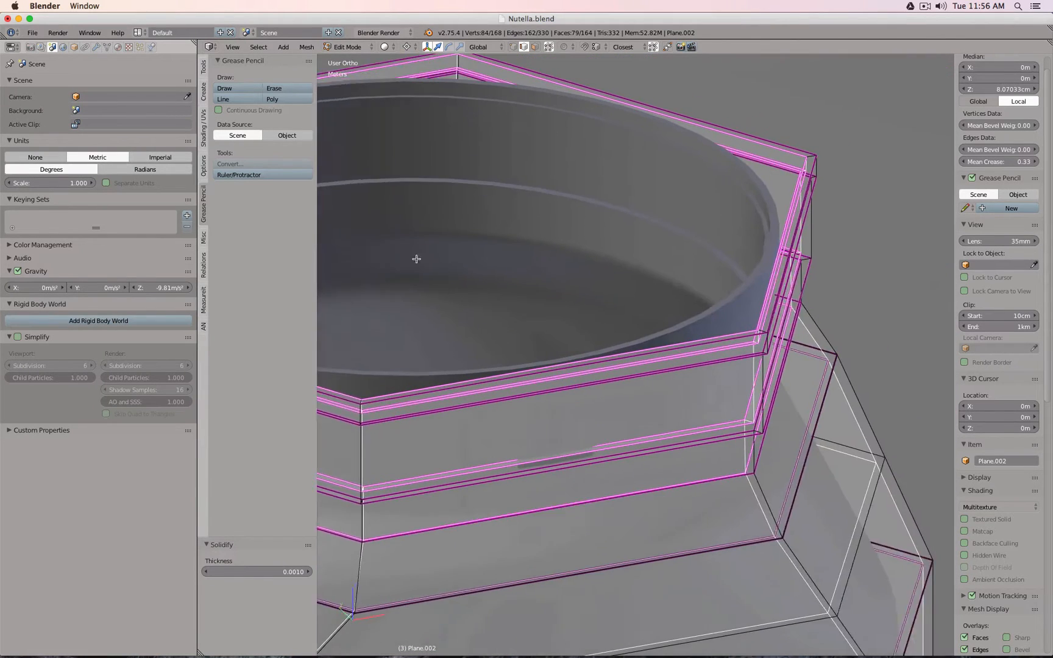
middle_drag(416, 259, 825, 146)
right_click(660, 187)
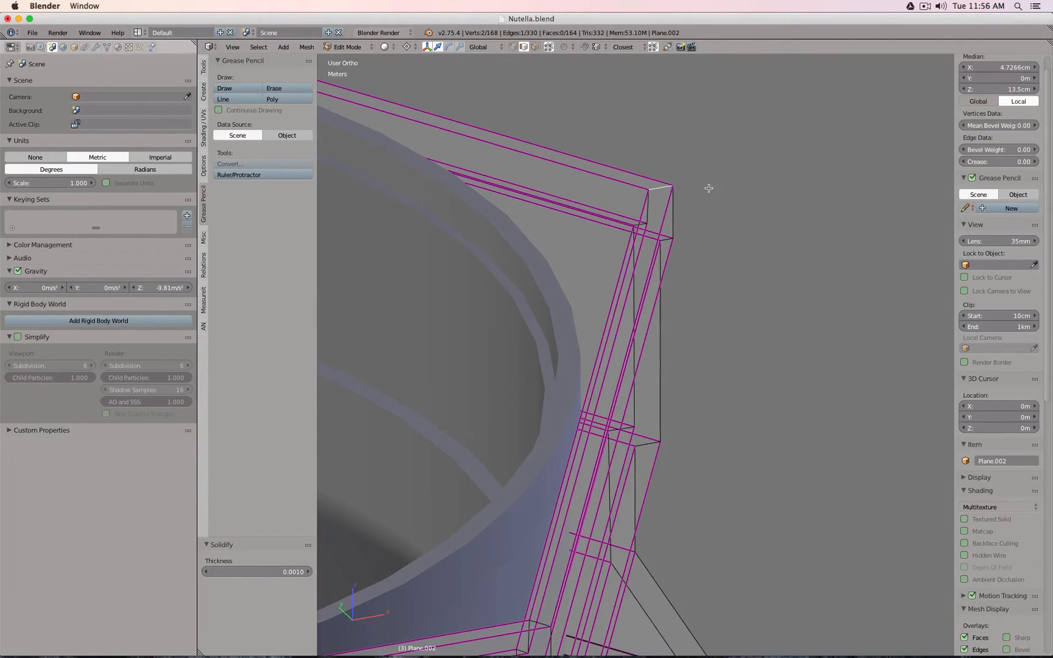
scroll(964, 414, down, 8)
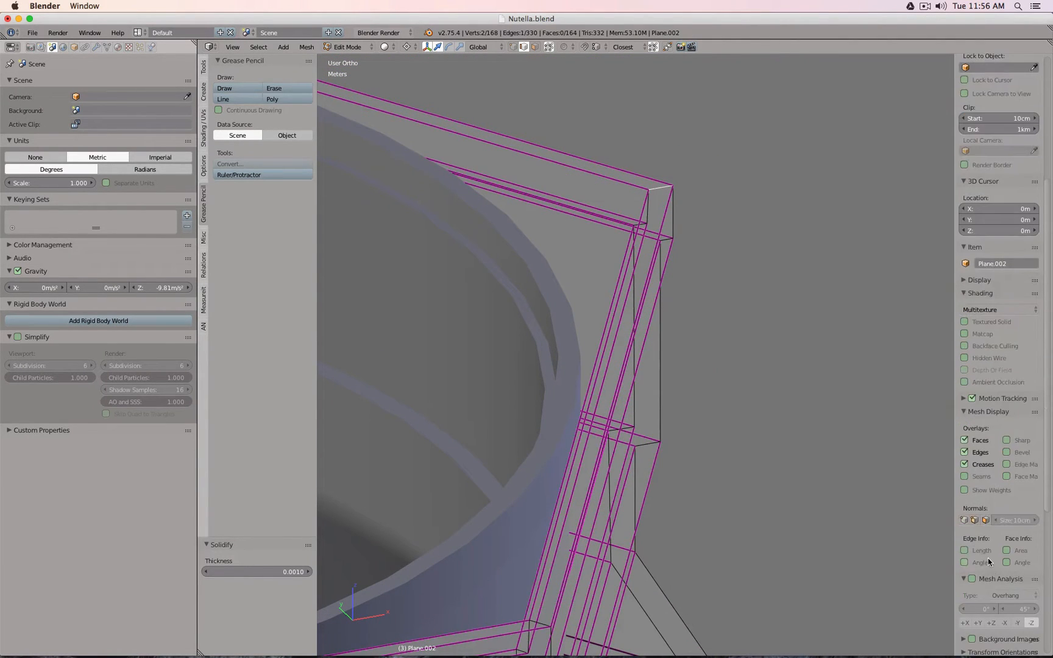
click(986, 552)
click(987, 553)
scroll(744, 403, down, 8)
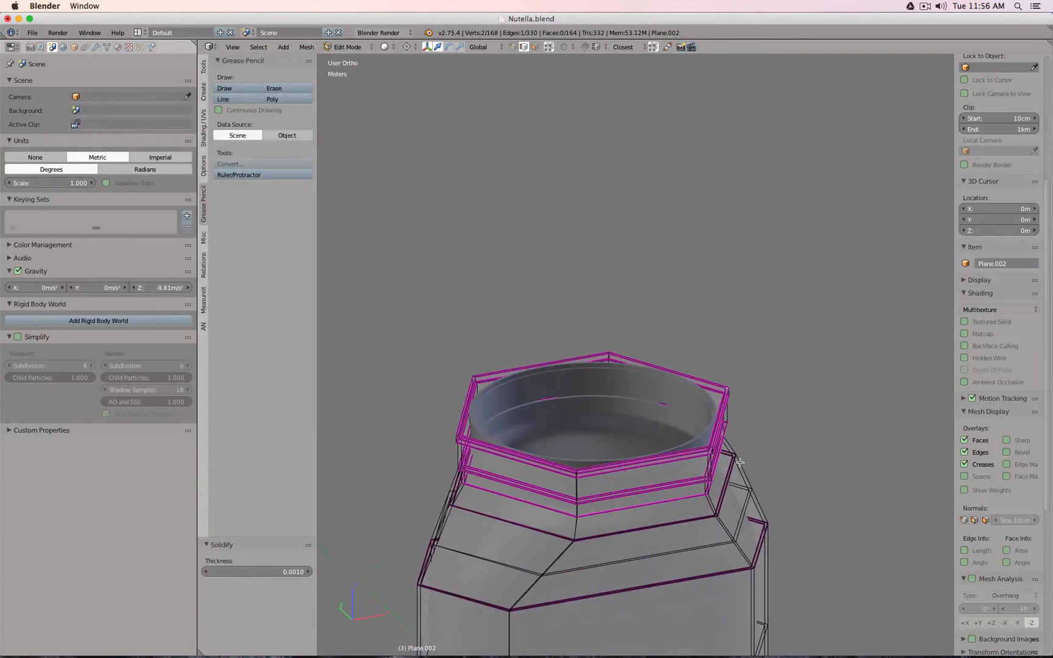
- Undo the Solidify mesh operation and return to object mode
key(super+z)
key(super+z)
key(super+z)
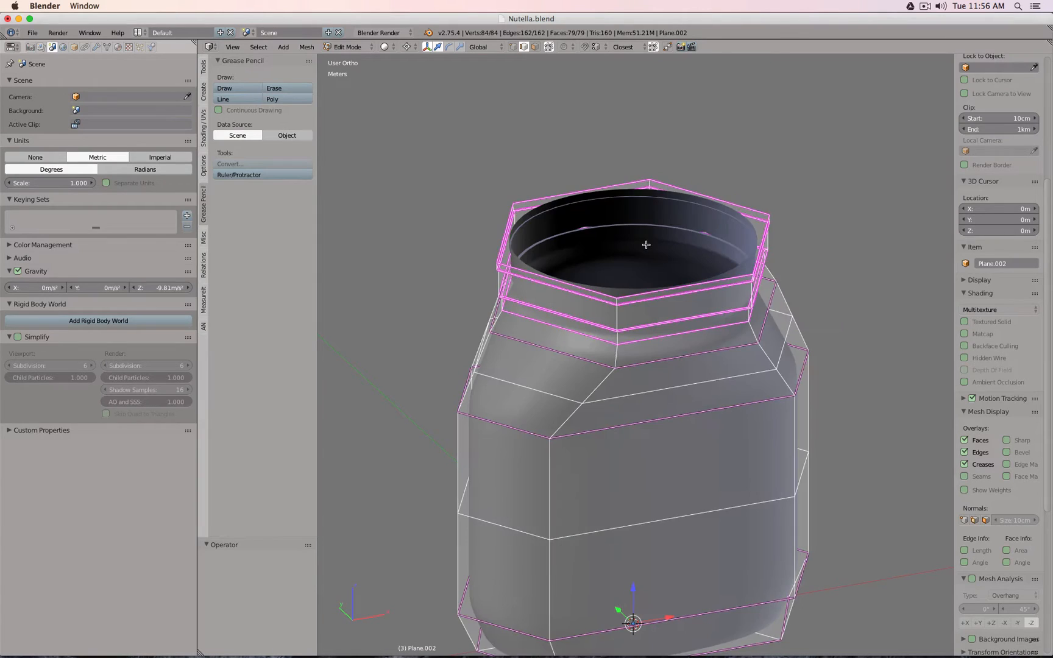
key(Tab)
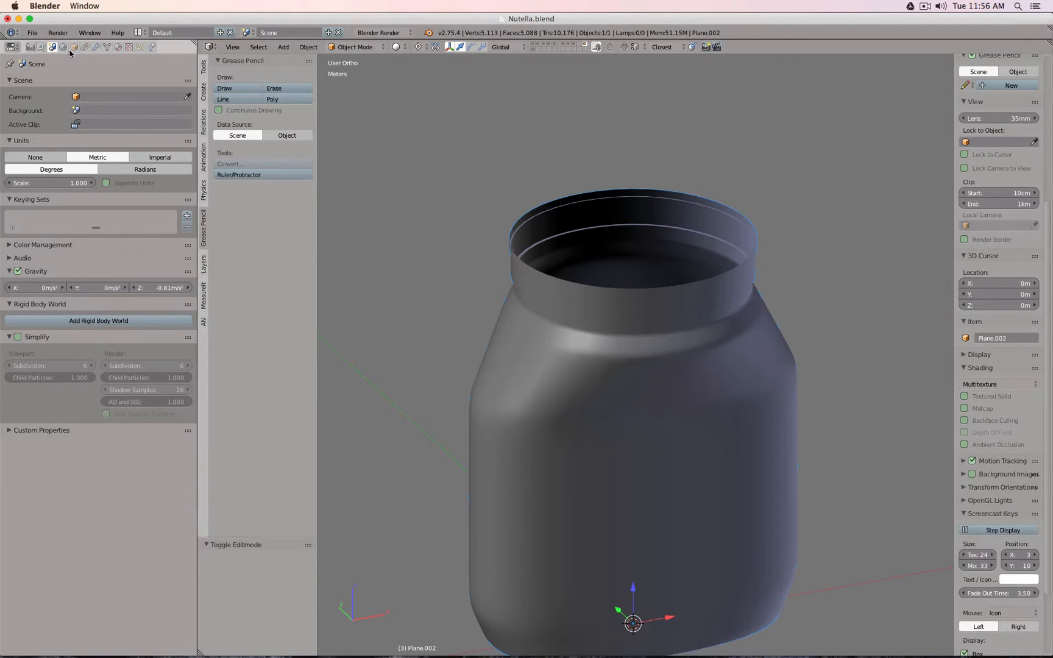
- Add a Solidify modifier to the jar and set its thickness to 1 mm
click(96, 46)
click(78, 86)
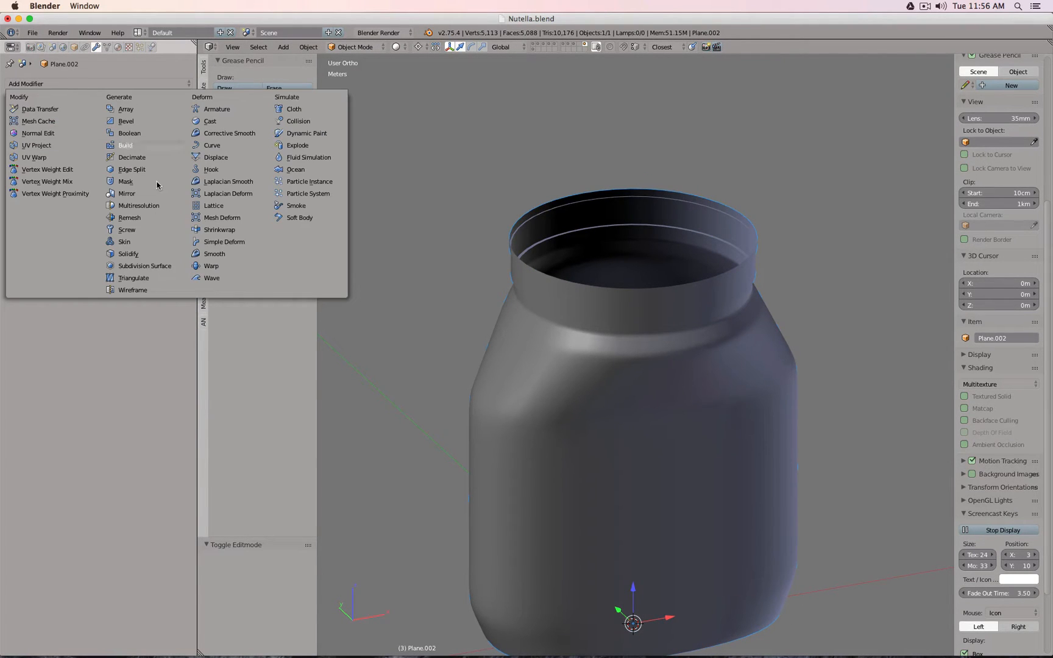
click(147, 254)
click(70, 232)
text(1)
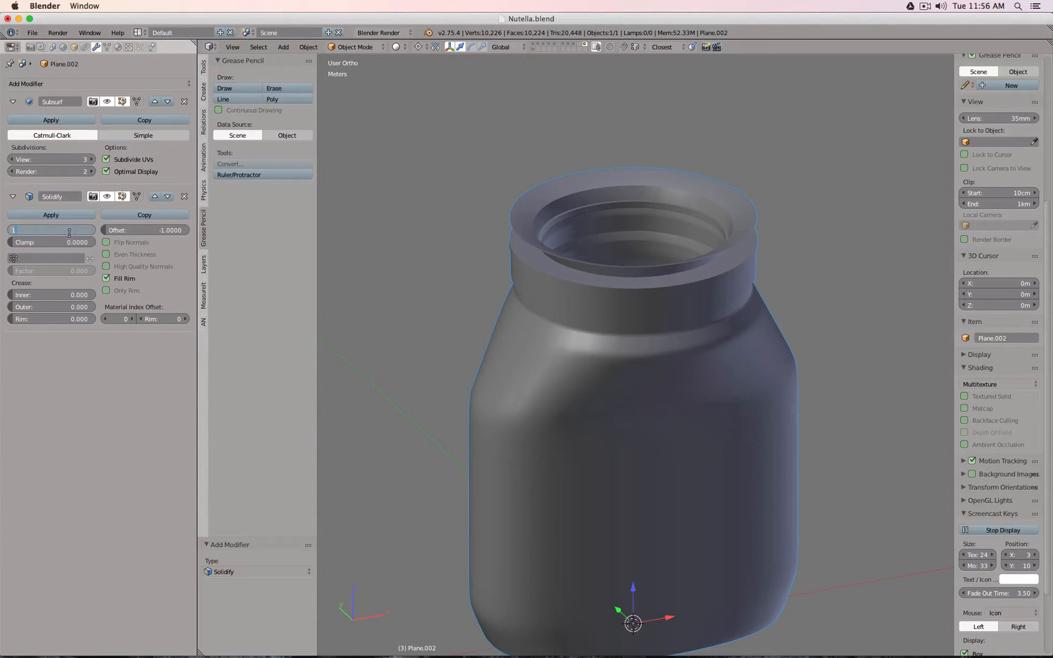
text(mm)
key(Return)
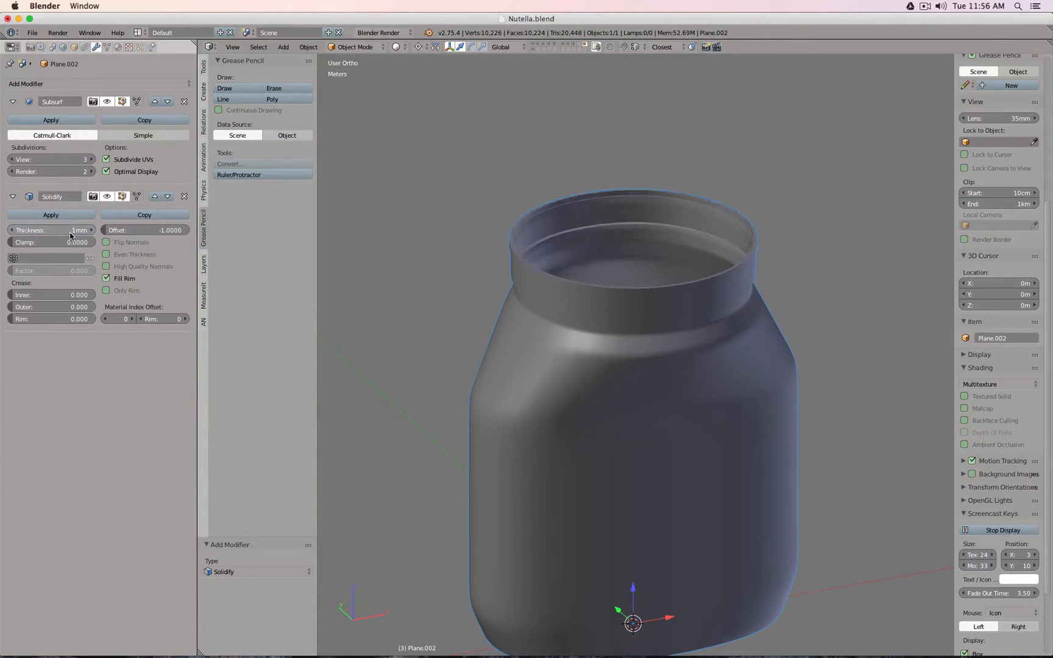
- Enable Even Thickness and High Quality Normals on the Solidify modifier and apply it
click(148, 254)
click(148, 267)
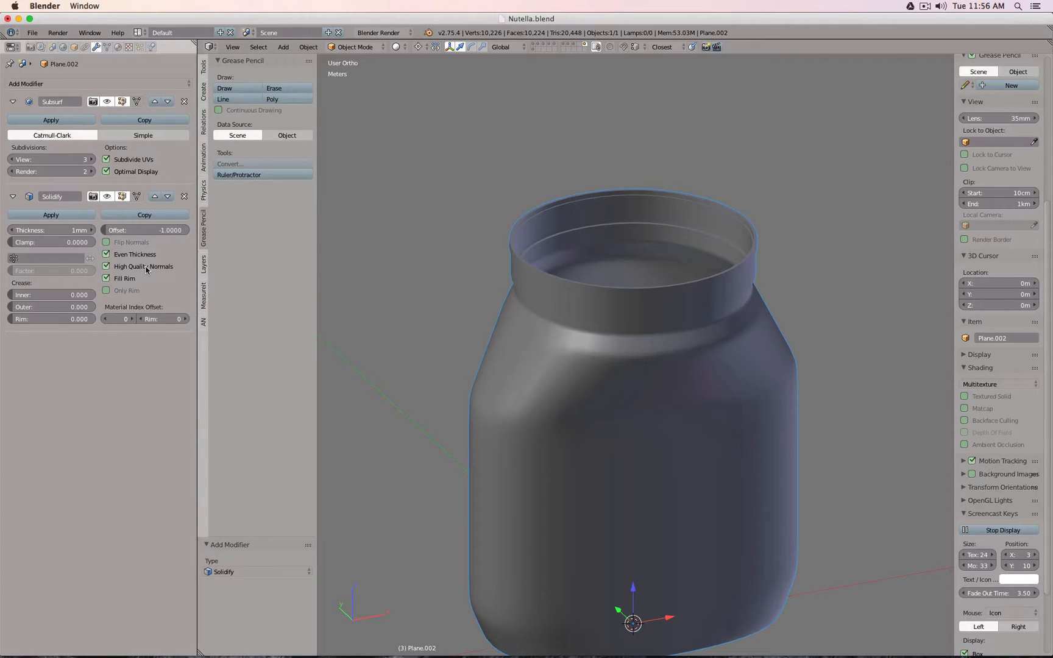
click(71, 215)
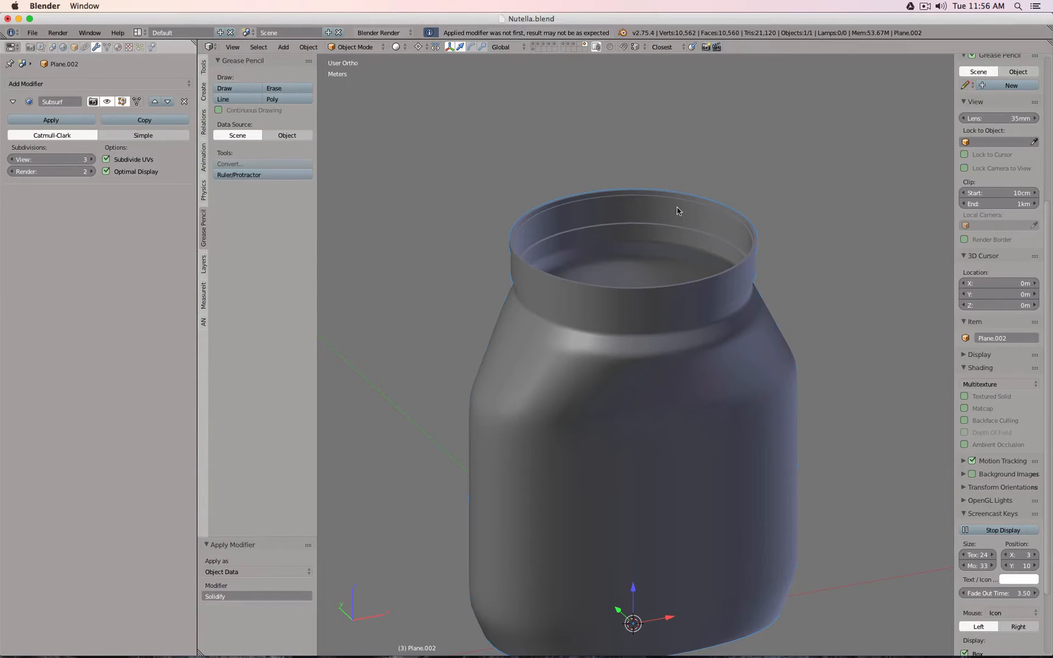
- Measure the short edge across the rim's wall in edit mode, hiding the edge length again when finished
scroll(678, 207, up, 5)
key(Tab)
scroll(511, 309, up, 3)
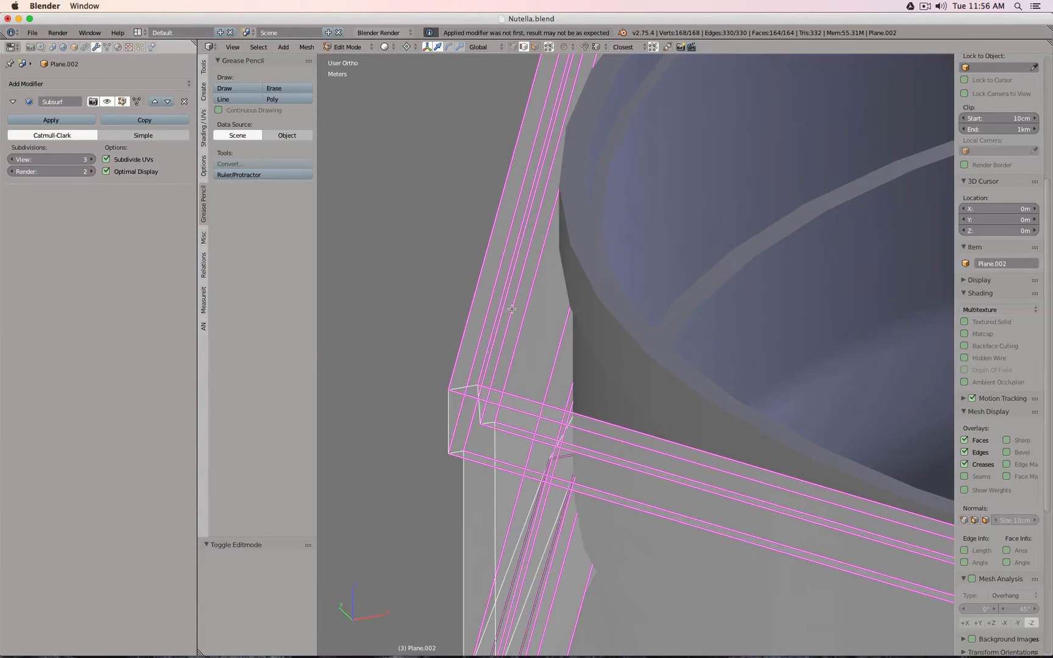
right_click(468, 390)
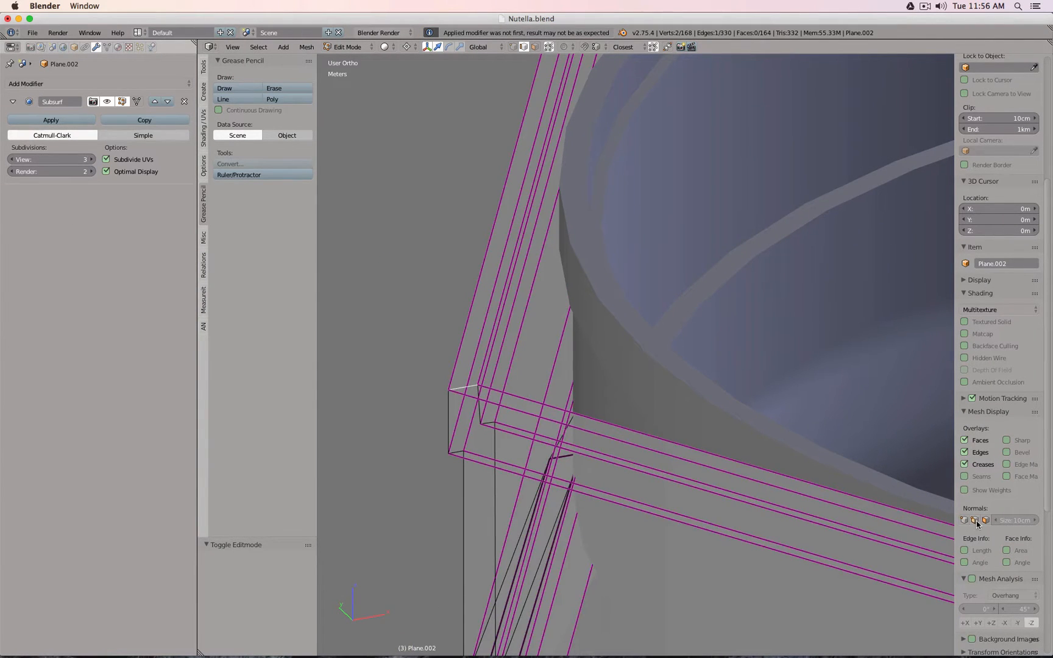
click(978, 552)
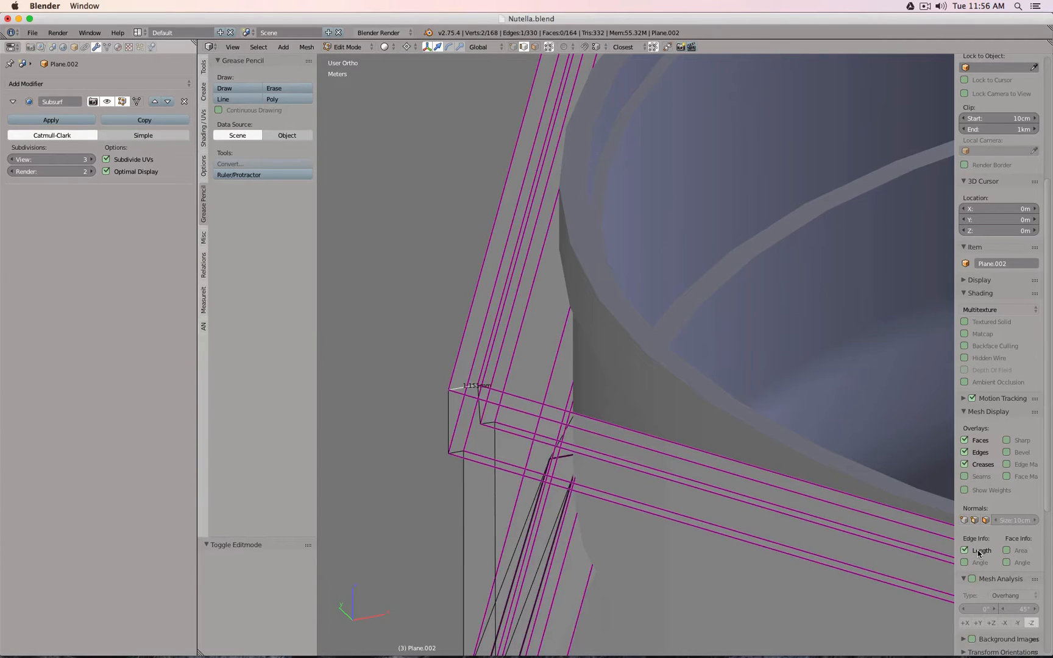
click(979, 552)
scroll(844, 266, down, 6)
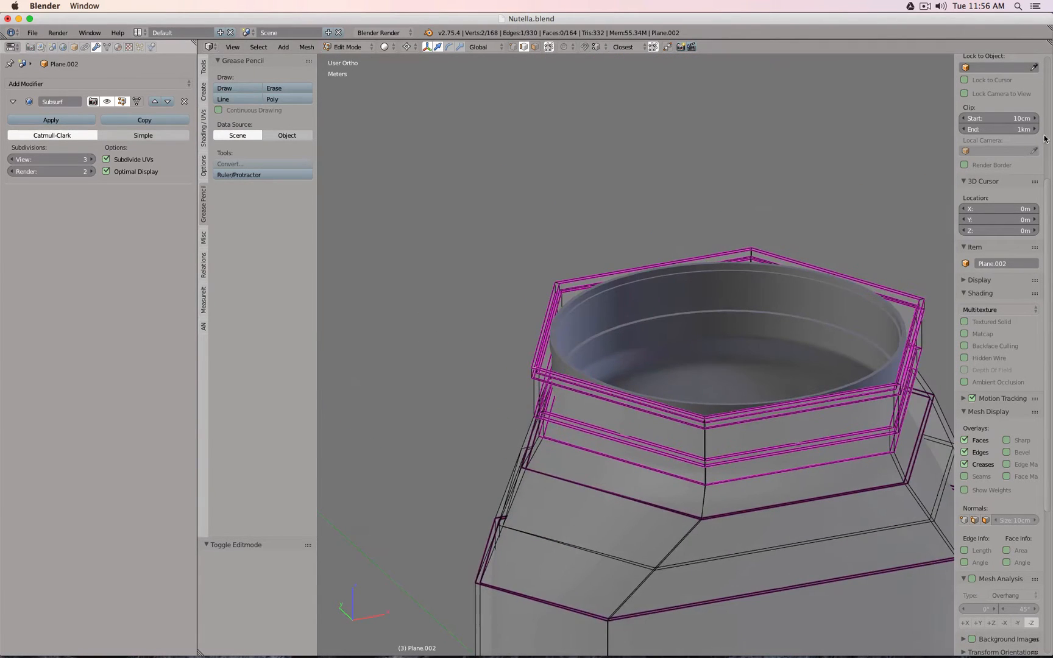
- Examine the thickened jar in object mode and inspect its wall profile at the shoulder, rim and neck in front wireframe view
scroll(998, 233, down, 2)
key(Tab)
scroll(725, 324, down, 5)
scroll(712, 306, up, 4)
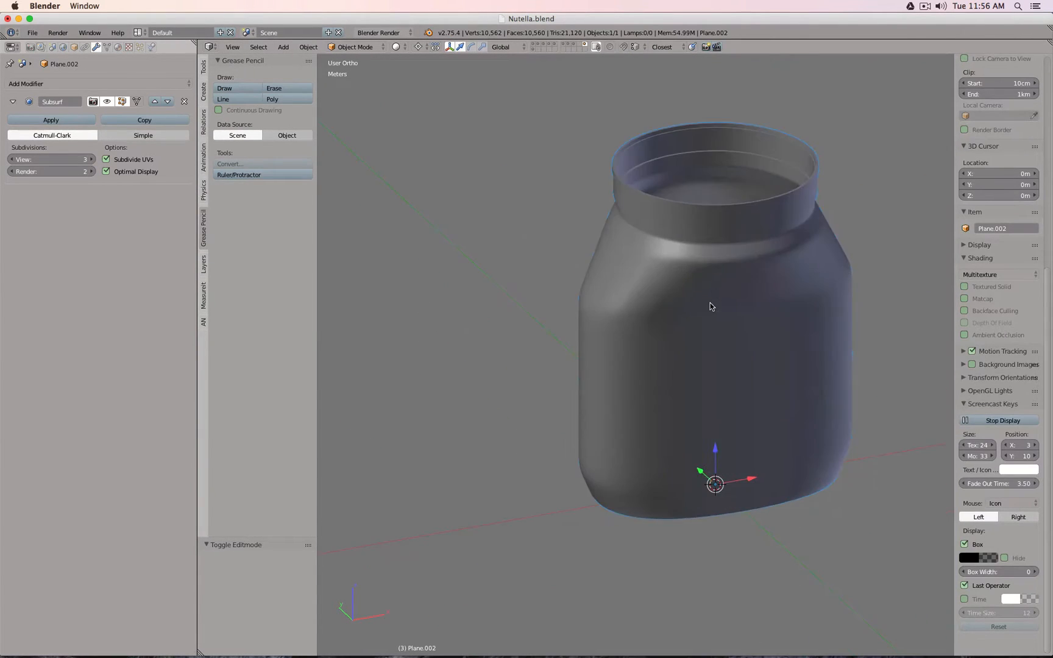
key(Tab)
key(KP_1)
key(z)
scroll(517, 285, up, 8)
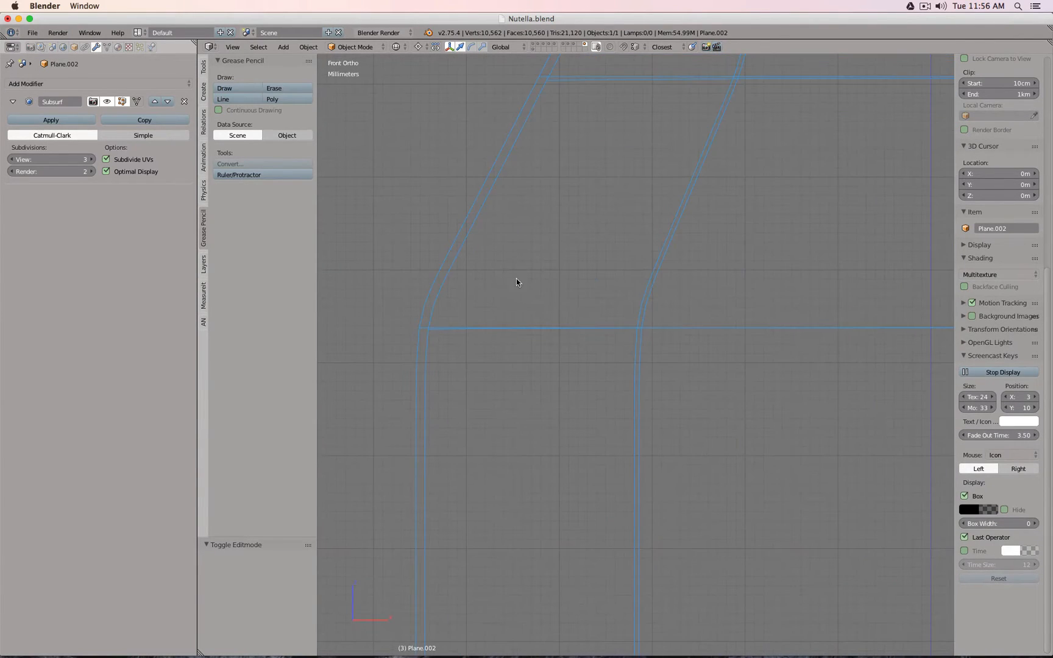
shift+middle_drag(623, 334, 642, 358)
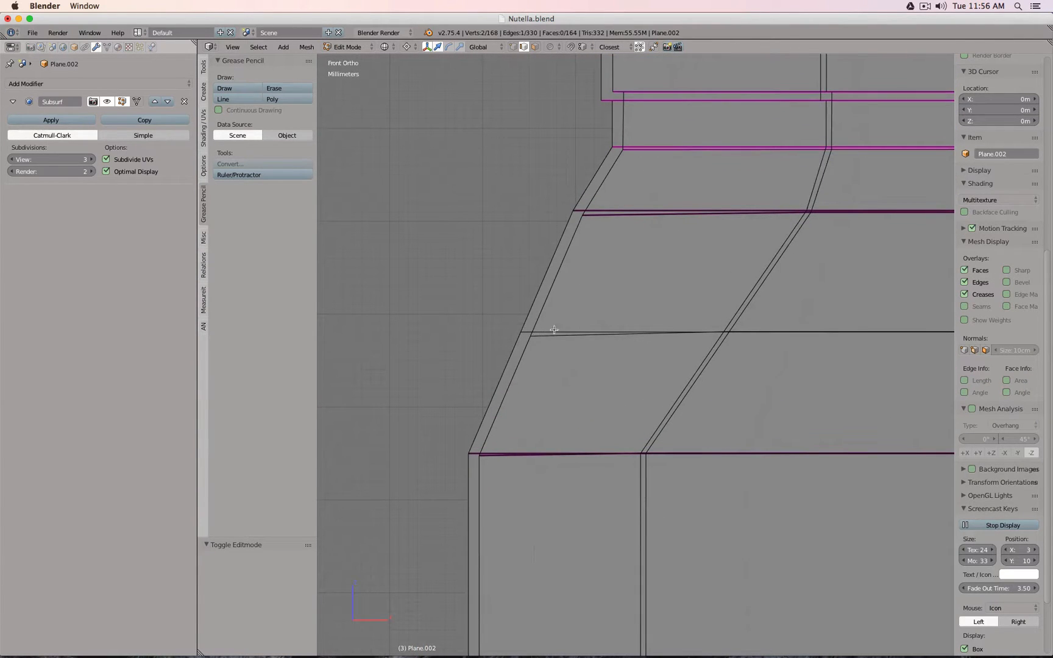
scroll(608, 247, down, 3)
shift+middle_drag(612, 79, 595, 239)
scroll(595, 239, up, 7)
scroll(599, 304, up, 5)
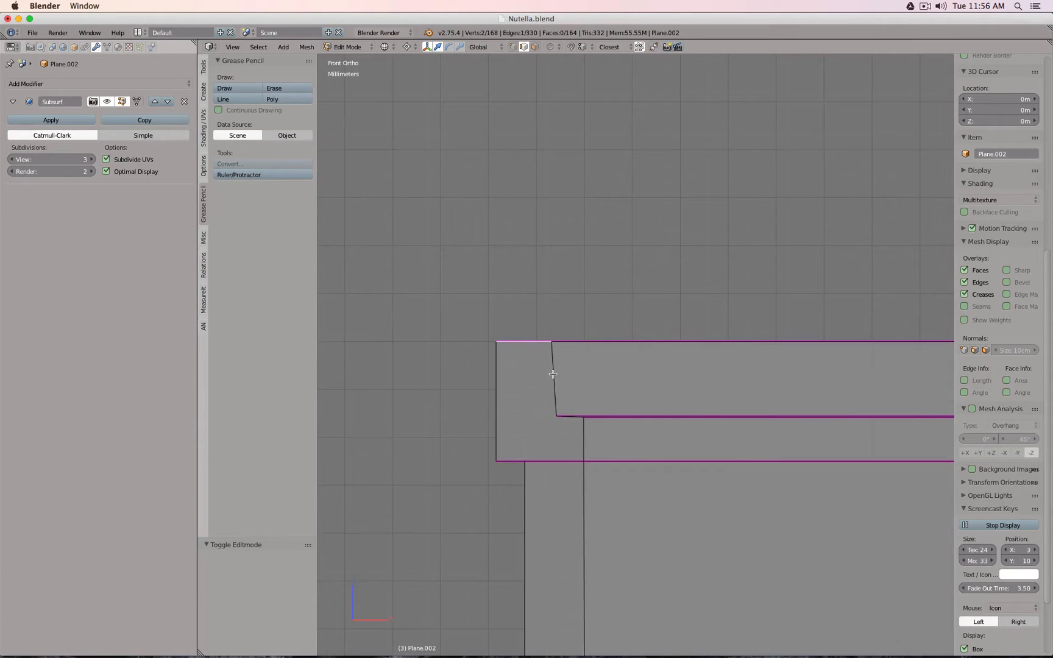
scroll(556, 389, down, 4)
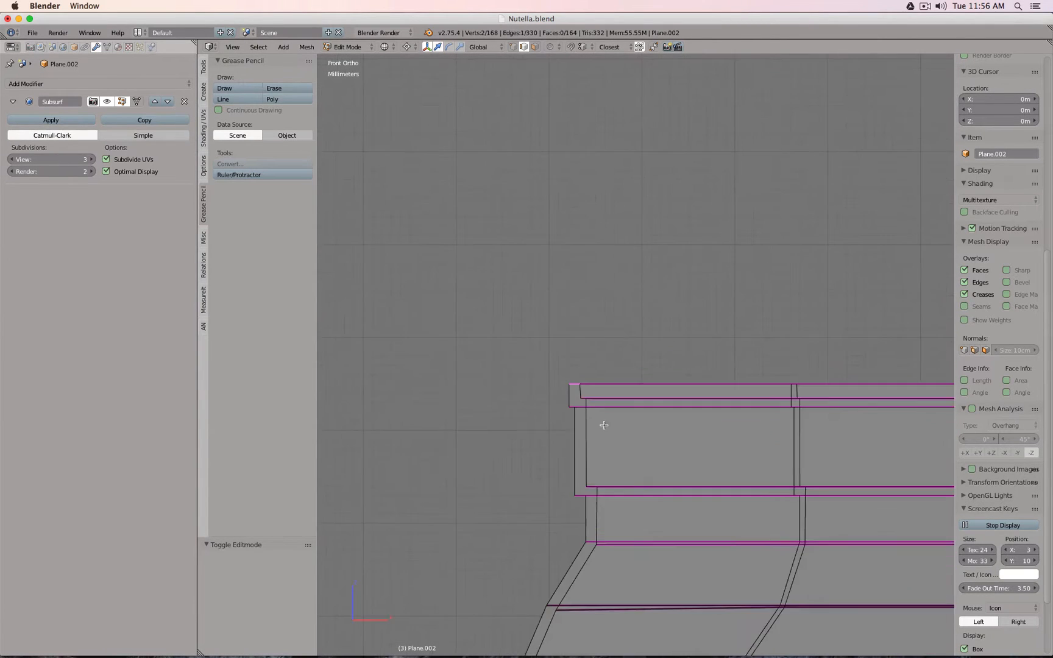
shift+middle_drag(604, 424, 581, 242)
scroll(575, 320, up, 10)
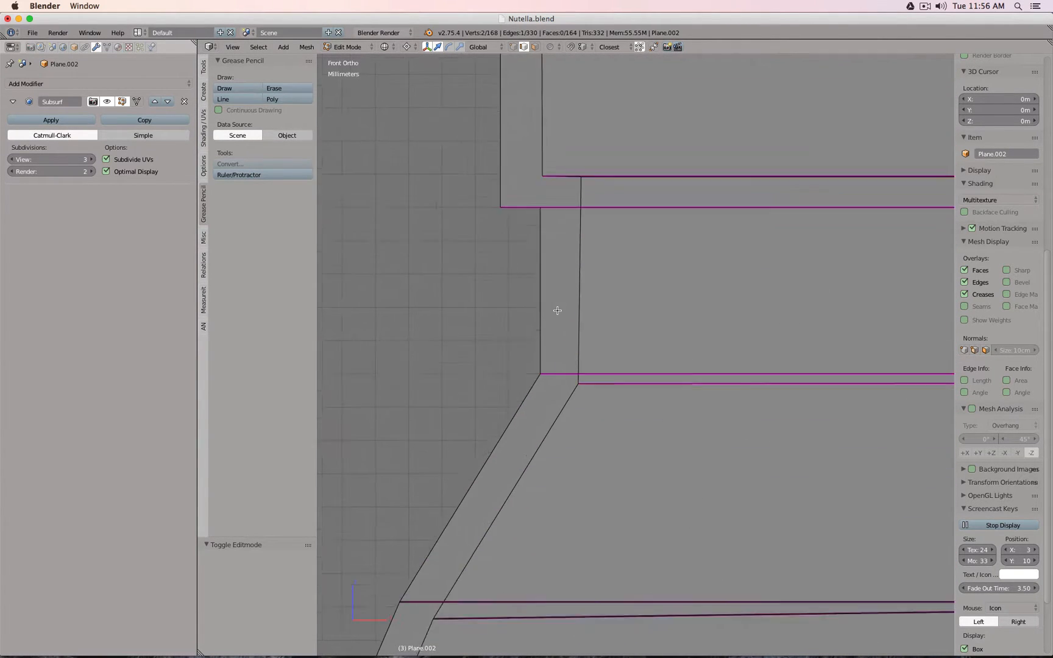
- Examine the jar's wall profile in front wireframe view, from the neck over the shoulder to the base and back to the shoulder
scroll(469, 227, down, 6)
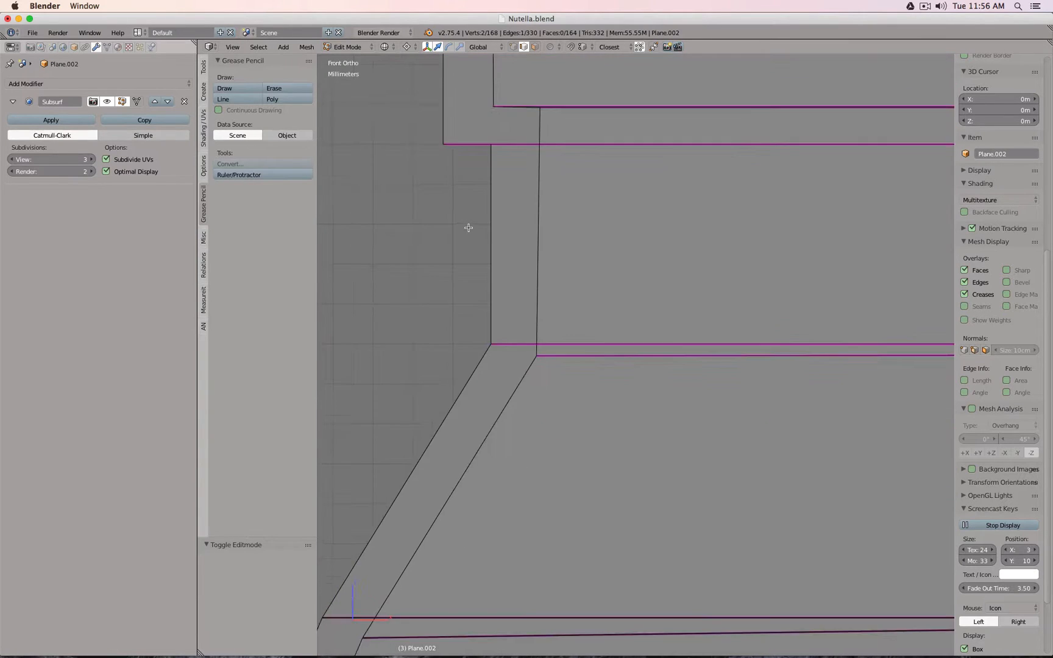
scroll(468, 227, down, 2)
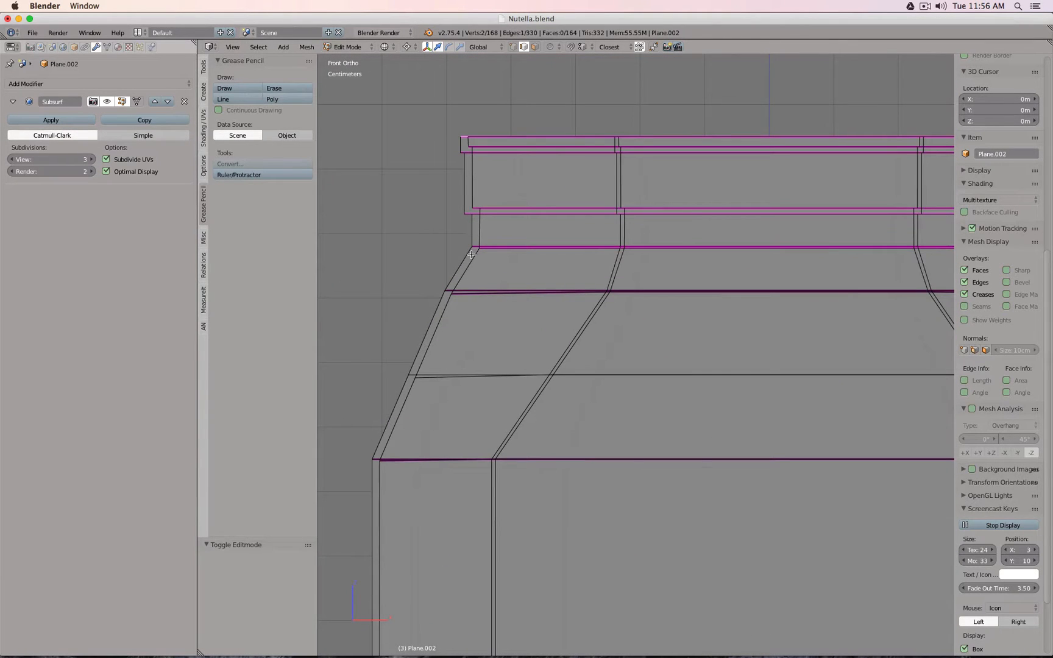
scroll(493, 156, up, 3)
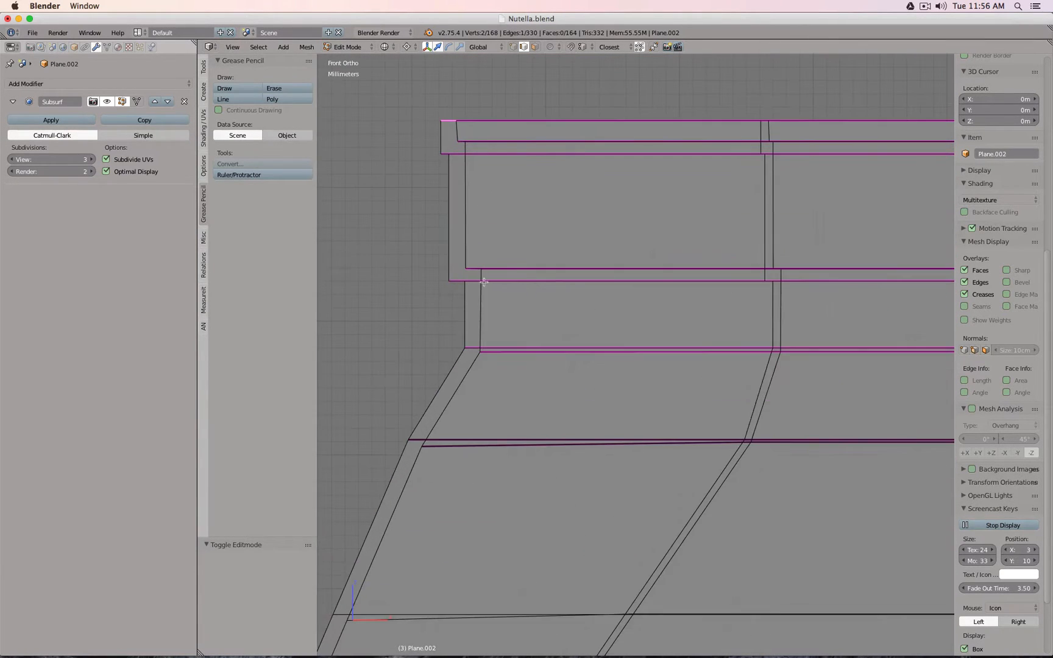
shift+middle_drag(452, 403, 556, 164)
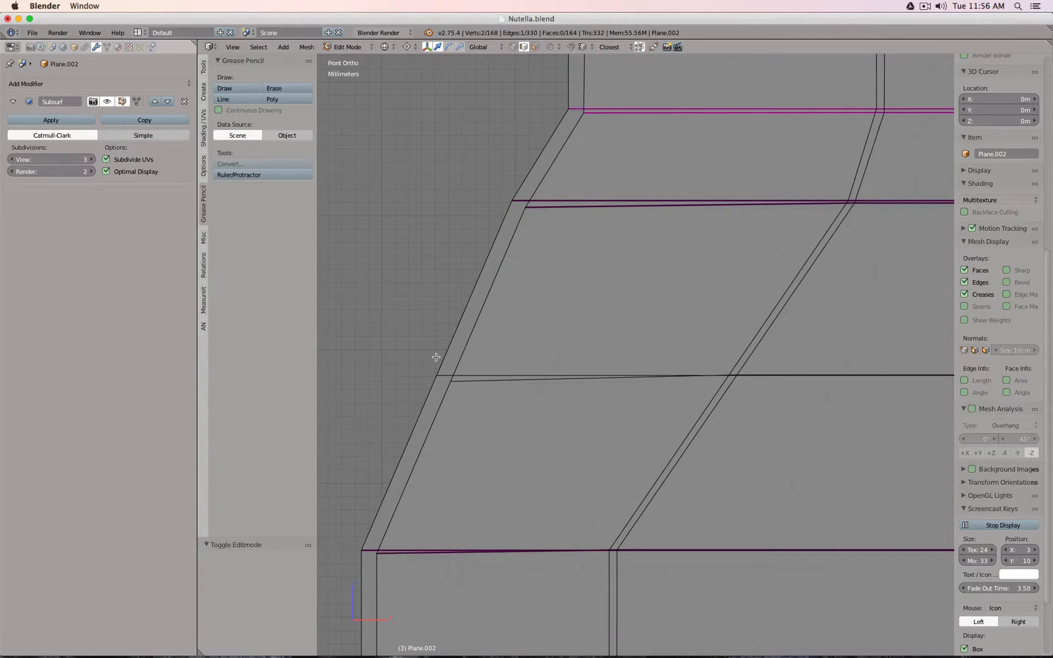
scroll(451, 347, down, 1)
scroll(538, 510, down, 3)
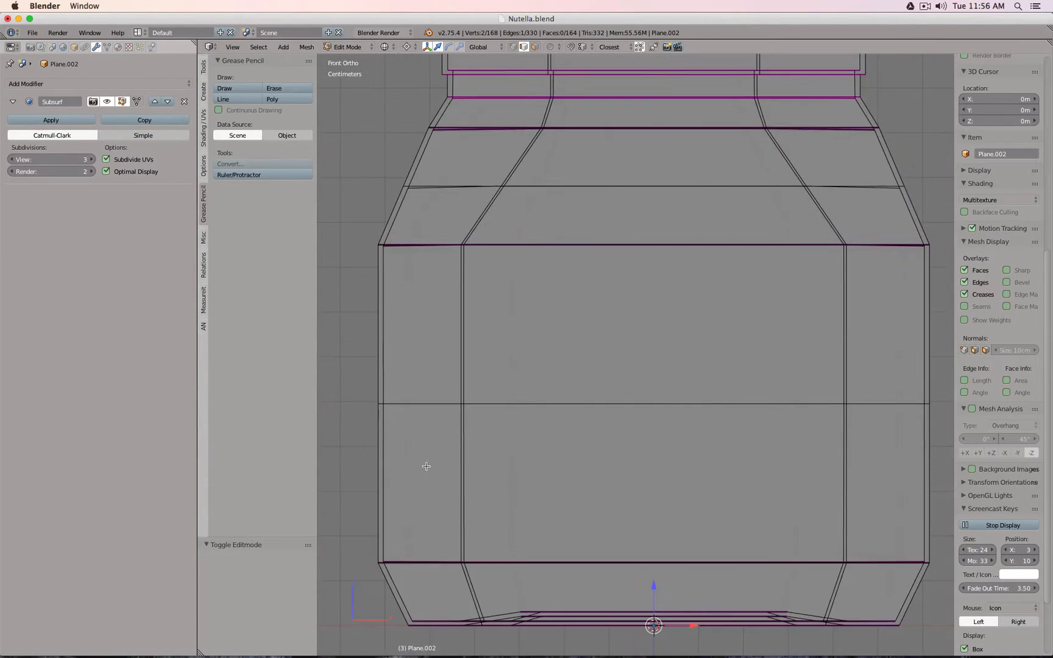
shift+middle_drag(427, 466, 425, 256)
scroll(428, 306, up, 6)
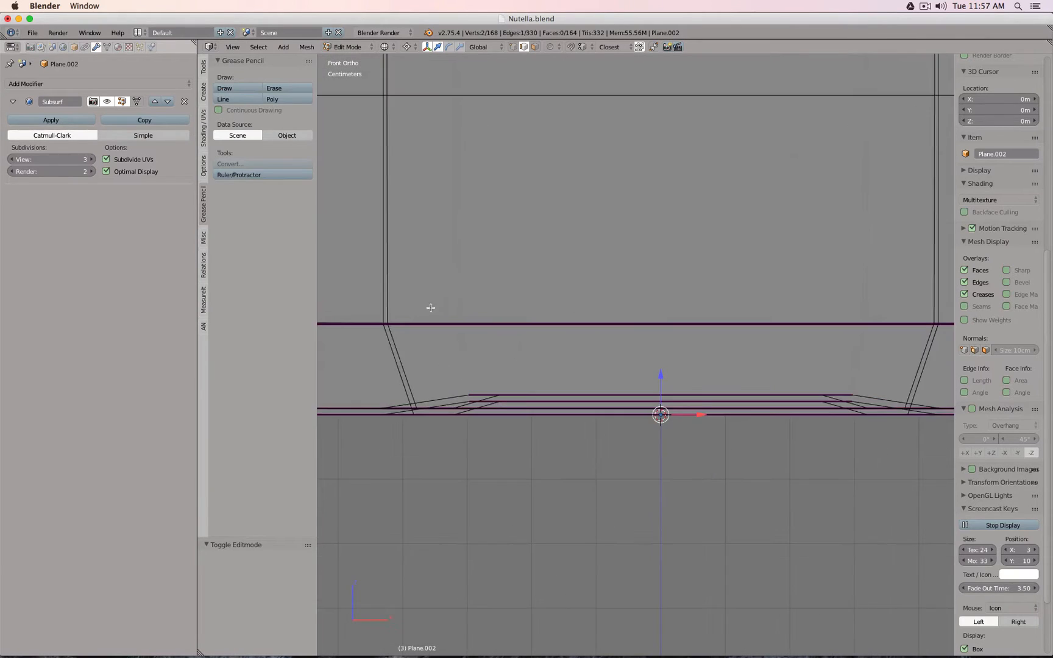
shift+middle_drag(682, 199, 623, 469)
shift+middle_drag(643, 309, 592, 504)
scroll(656, 335, down, 4)
shift+middle_drag(652, 344, 548, 537)
- Show the transform manipulator and flatten the inner edge loop at the shoulder's lower edge by scaling it to 0 along Z about the bounding box center
scroll(501, 369, up, 5)
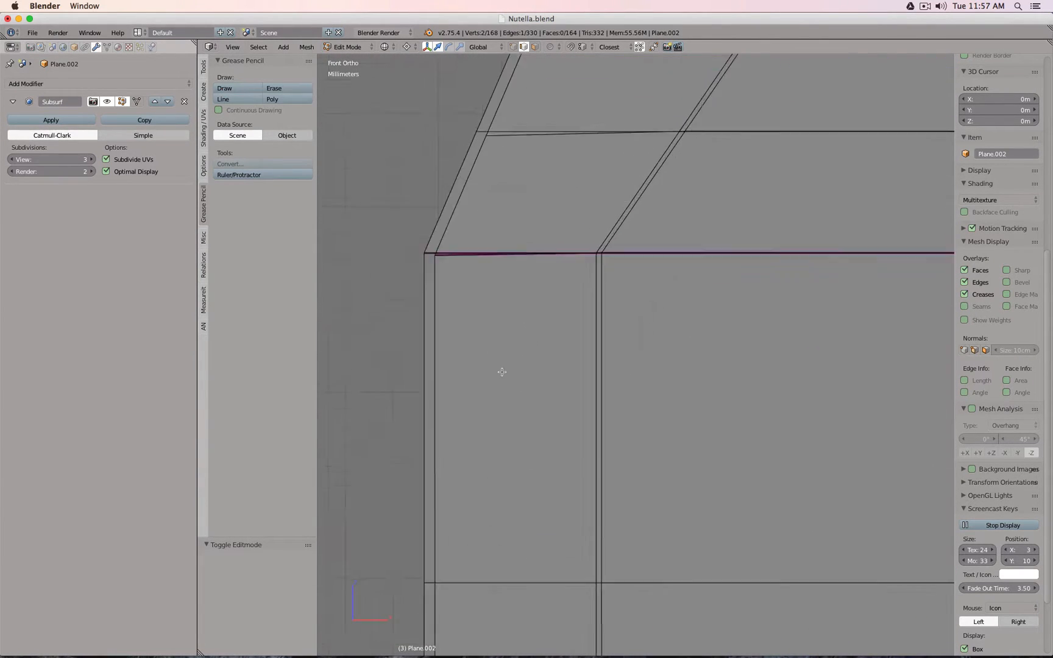
alt+right_click(463, 173)
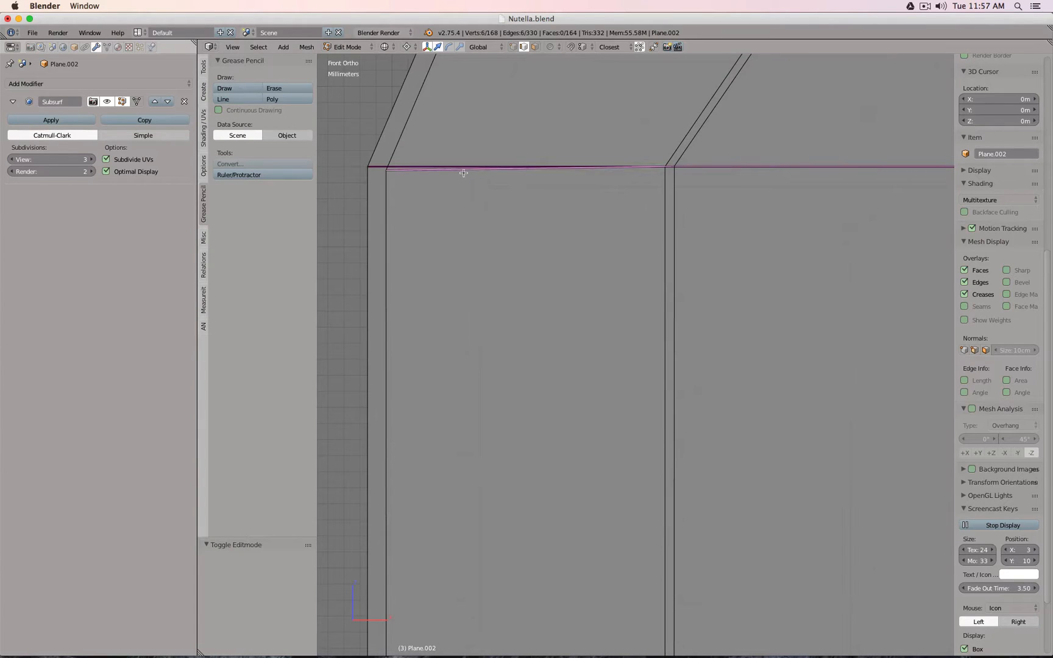
scroll(623, 360, down, 5)
shift+middle_drag(691, 376, 476, 407)
shift+middle_drag(844, 362, 668, 393)
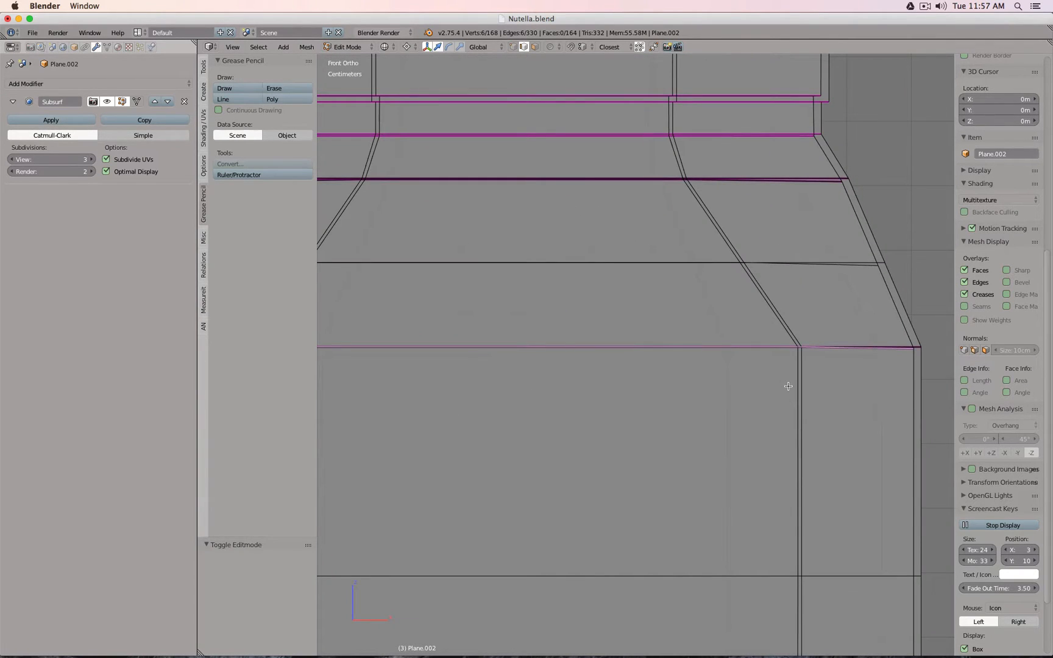
key(ctrl+space)
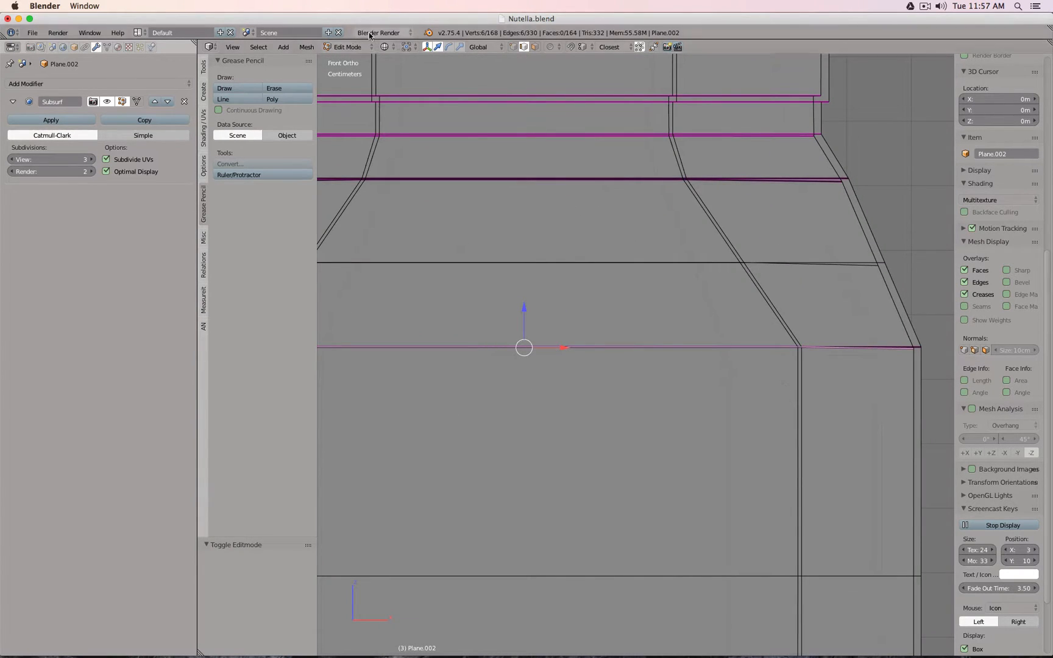
click(415, 49)
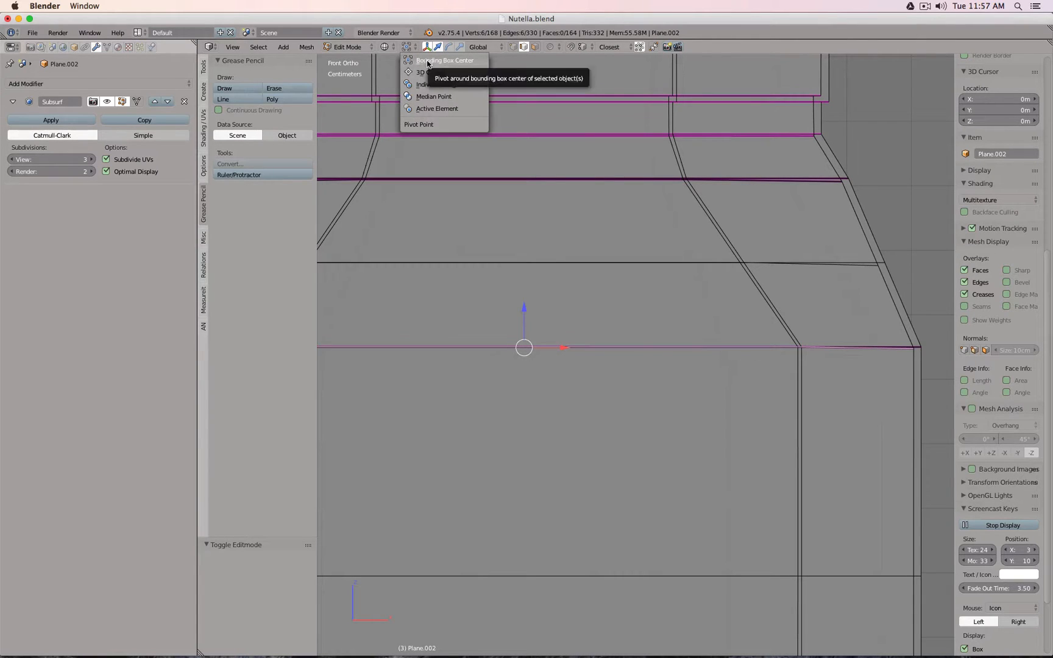
key(s)
key(z)
key(0)
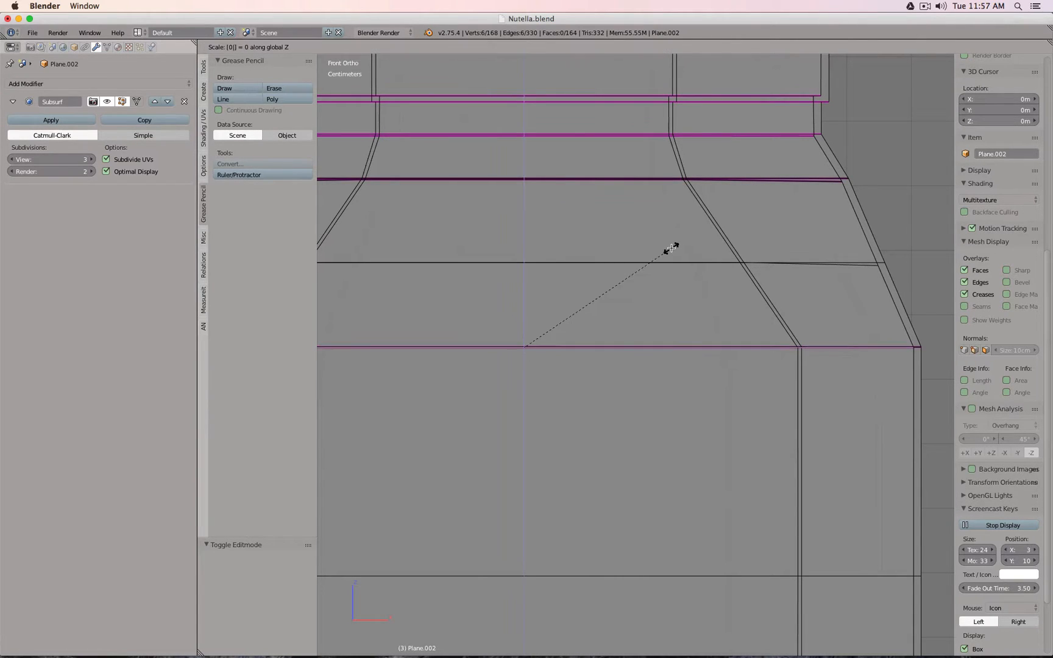
key(Return)
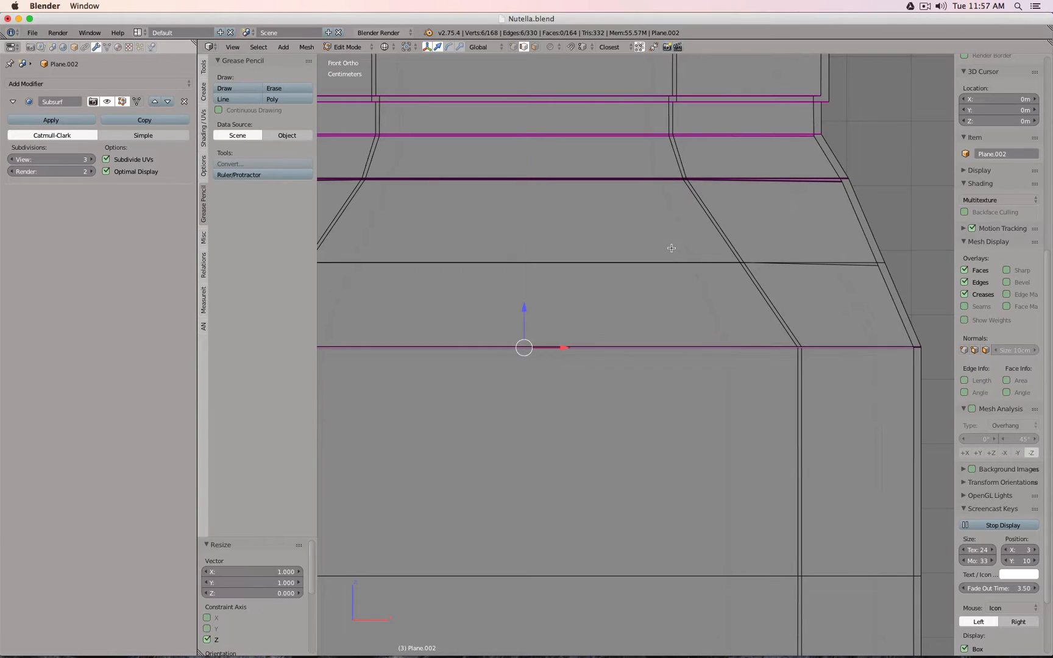
- Flatten the inner edge loop midway up the shoulder by scaling it to 0 along Z
scroll(670, 238, left, 2)
right_click(840, 281)
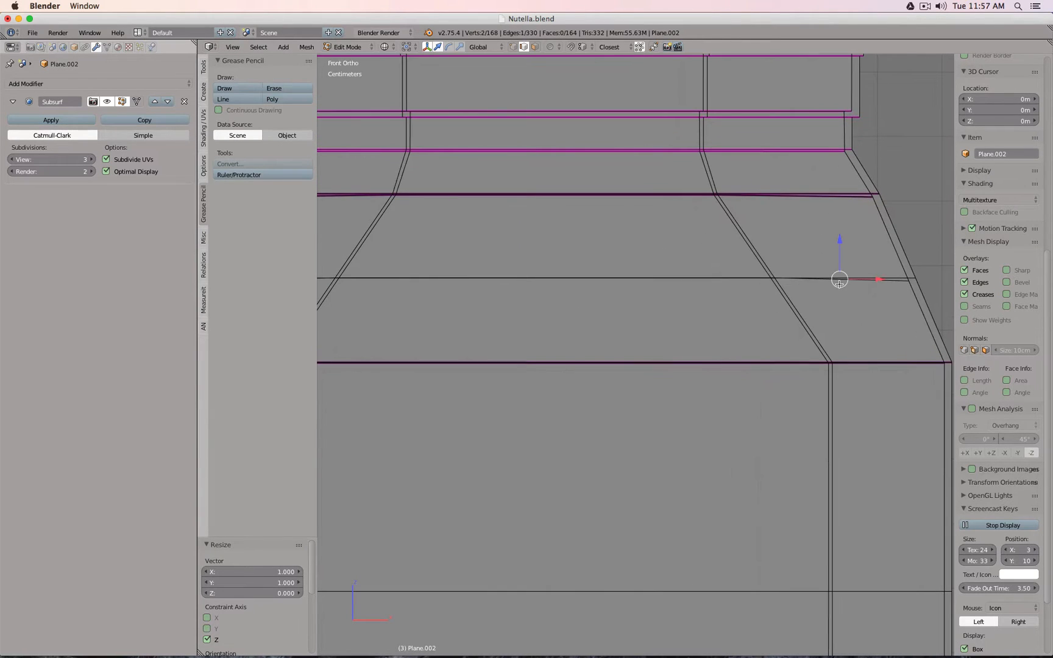
alt+right_click(882, 282)
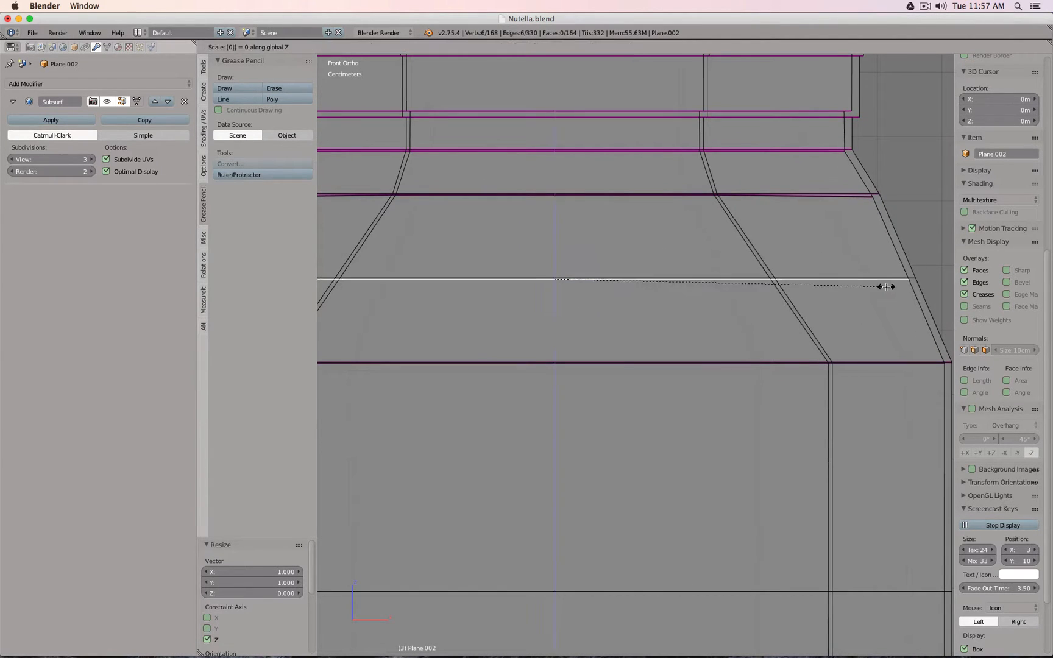
- Flatten the inner edge loop at the shoulder's upper edge, just below the neck, by scaling it to 0 along Z
right_click(813, 200)
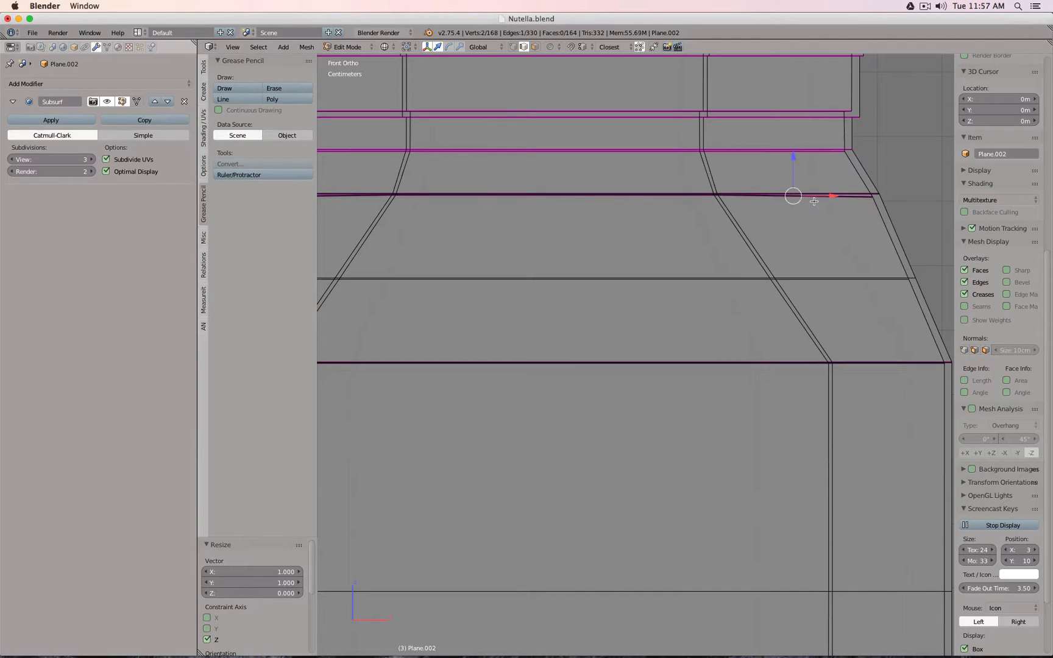
alt+right_click(852, 202)
key(s)
key(z)
key(0)
key(Return)
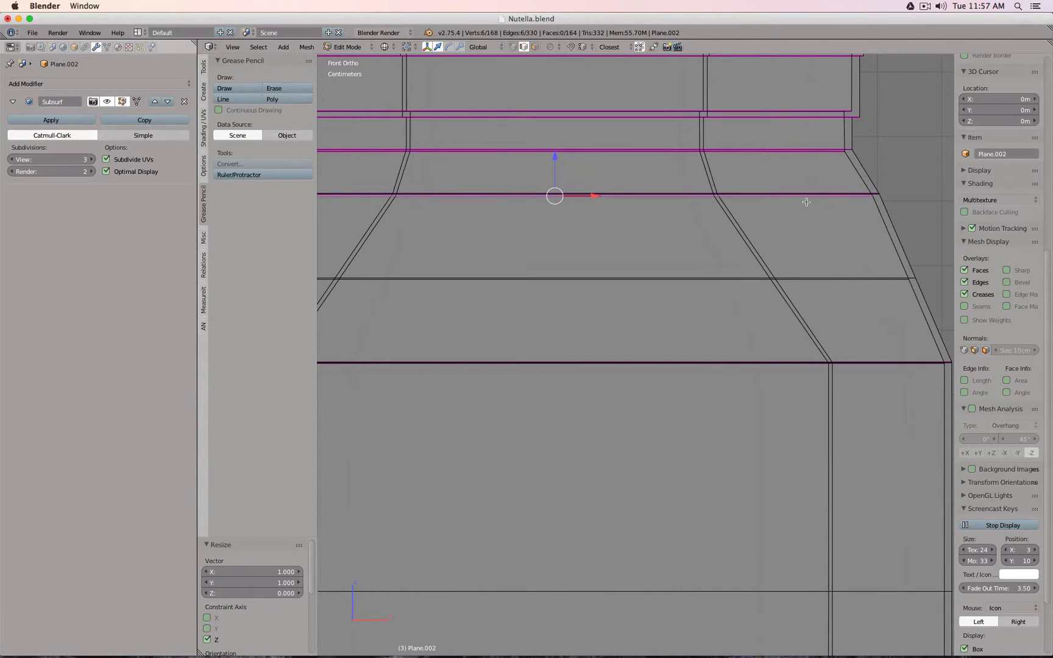
- Check the jar in solid object mode and examine the inner wall of the neck and rim closely in edit mode
shift+middle_drag(692, 202, 828, 316)
shift+middle_drag(603, 291, 716, 283)
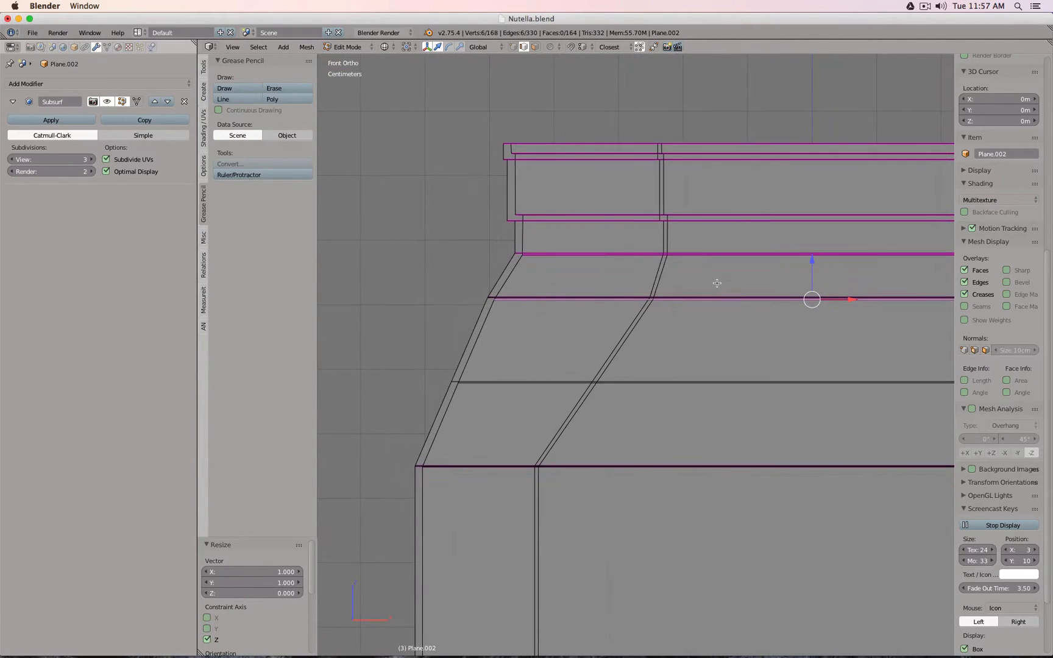
key(z)
key(Tab)
scroll(717, 283, down, 4)
scroll(717, 282, up, 3)
key(Tab)
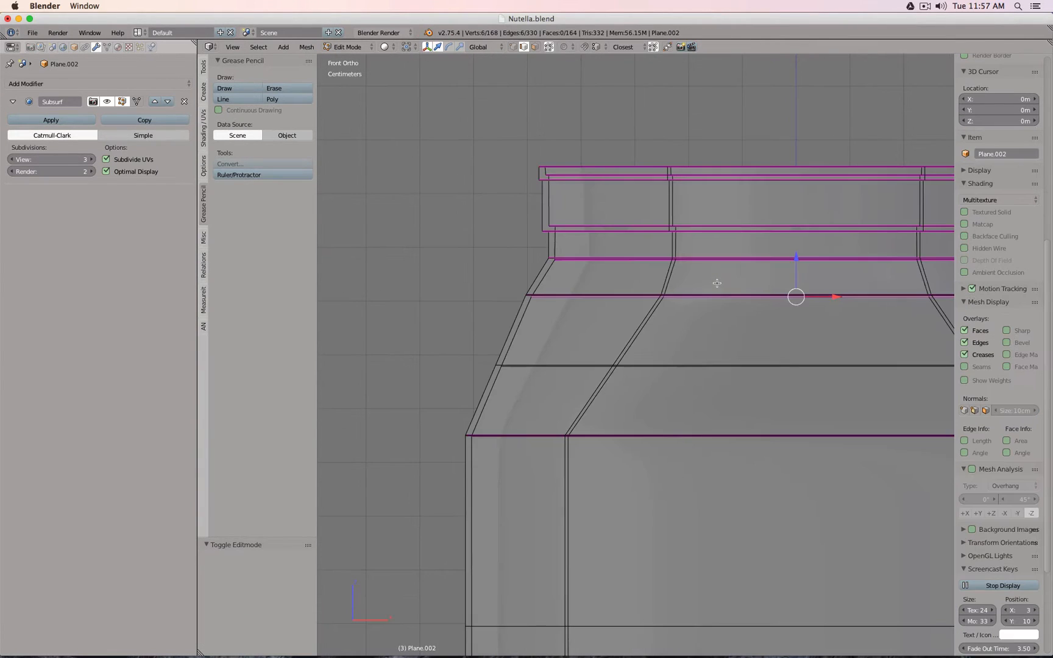
scroll(634, 282, up, 6)
shift+middle_drag(559, 243, 616, 381)
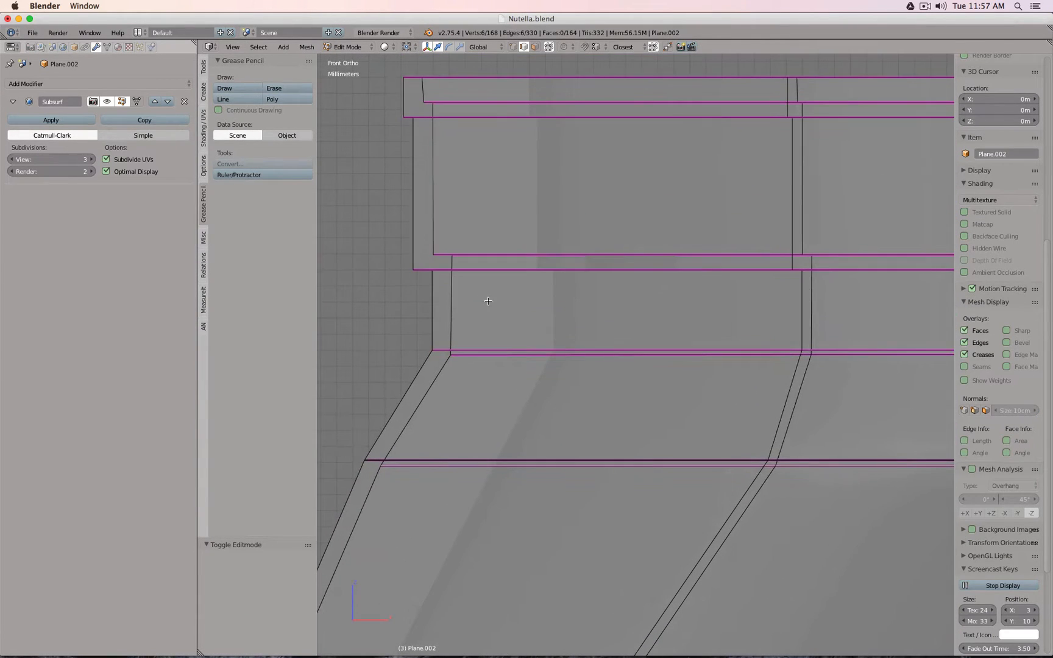
scroll(460, 341, up, 3)
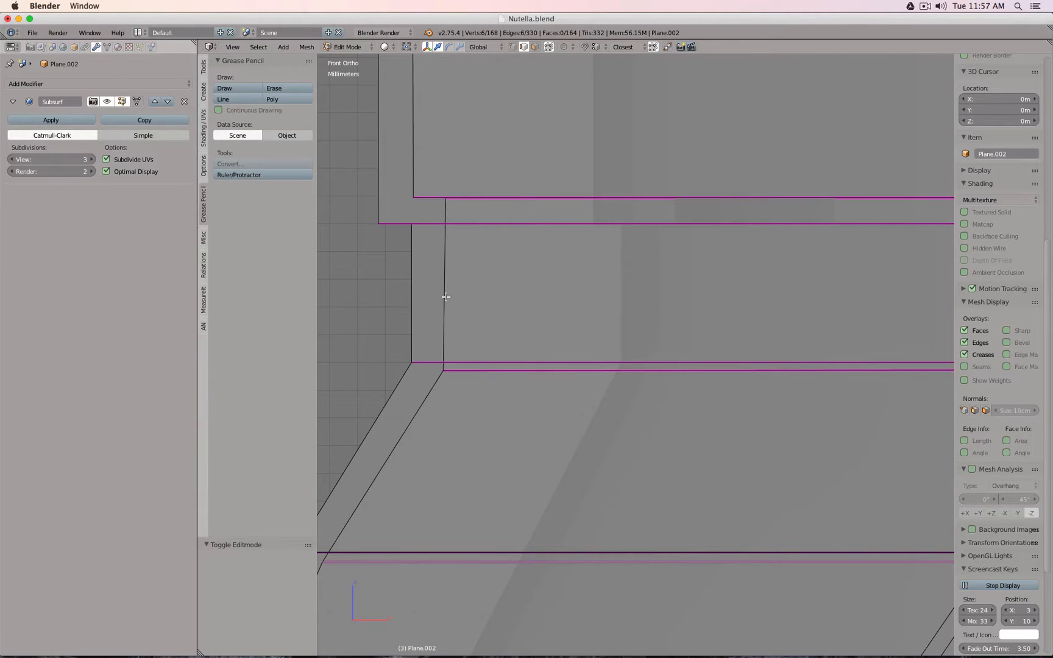
middle_drag(449, 388, 505, 223)
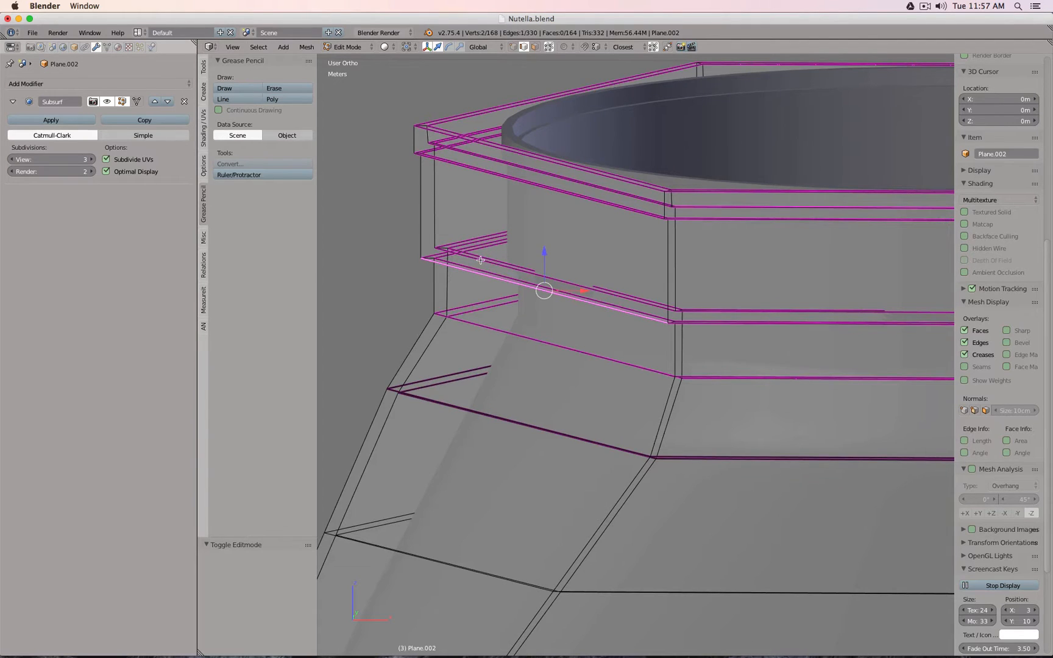
- Select the inner edge loops of the rim and neck above the neck's base in wireframe and delete their vertices
key(z)
alt+shift+click(494, 257)
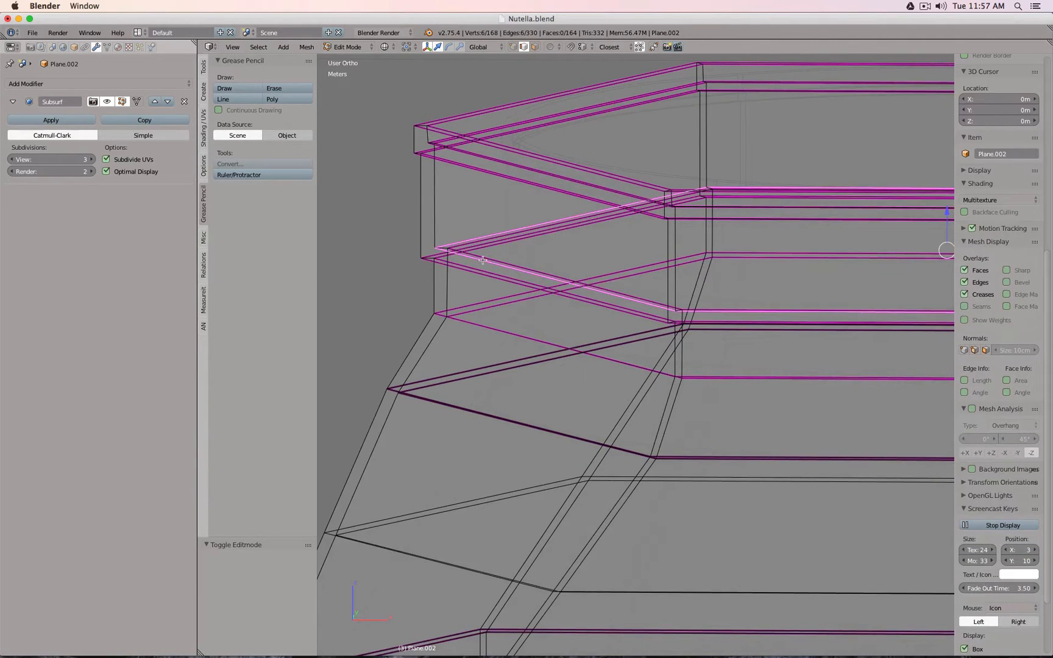
key(ctrl+r)
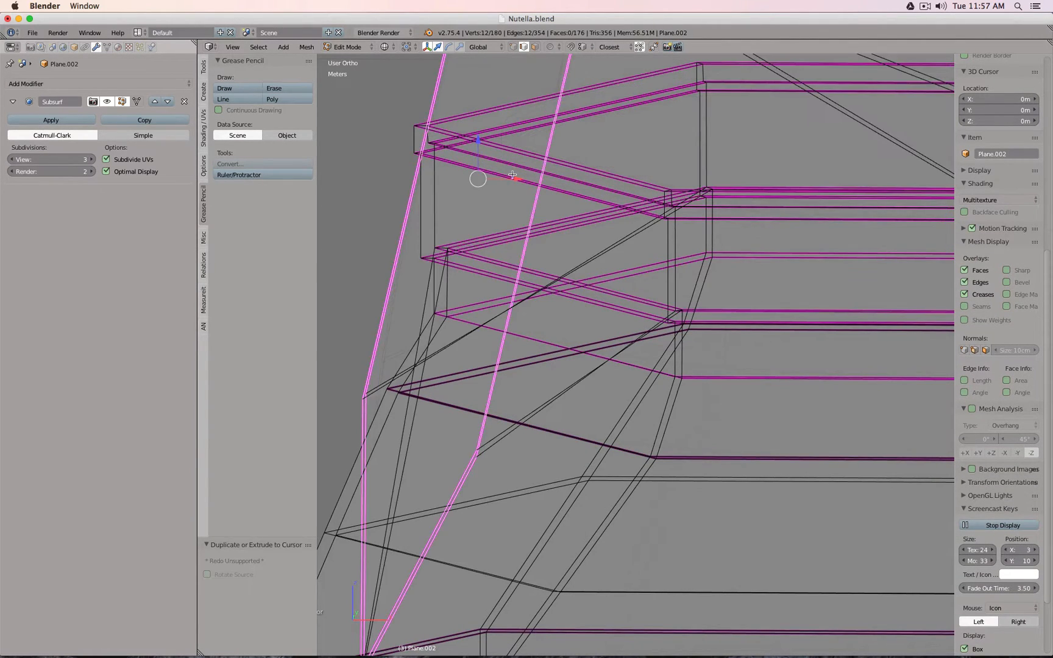
alt+shift+click(482, 158)
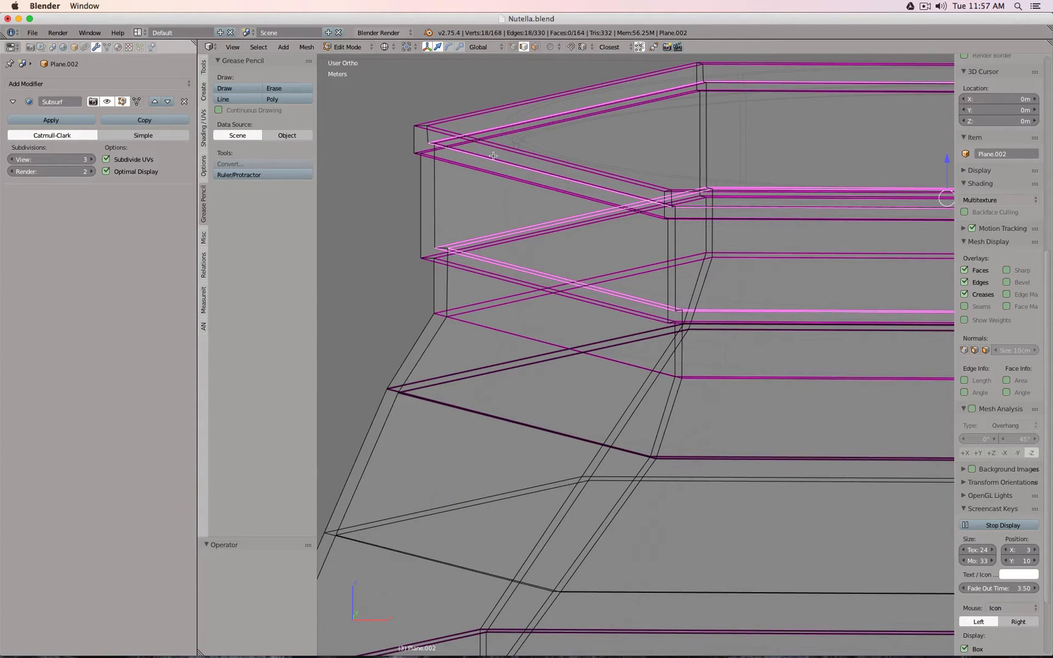
alt+shift+click(476, 124)
alt+shift+click(464, 121)
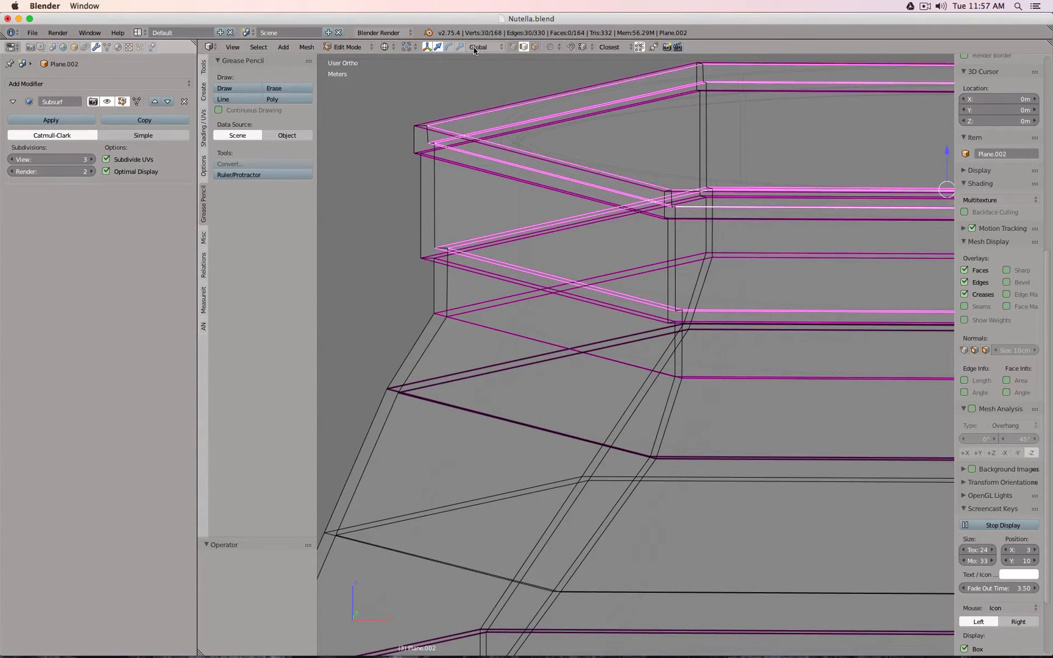
key(x)
click(456, 95)
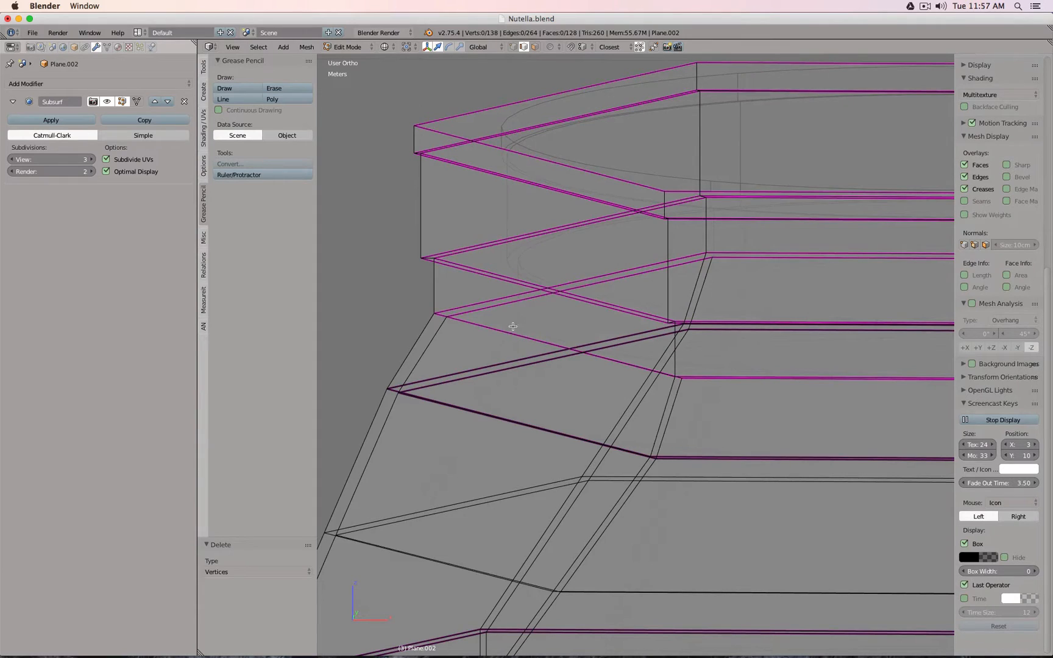
- Extrude the open inner edge loop at the neck's base straight up along Z by about 1.73 cm to the rim's top height
alt+click(492, 310)
key(KP_1)
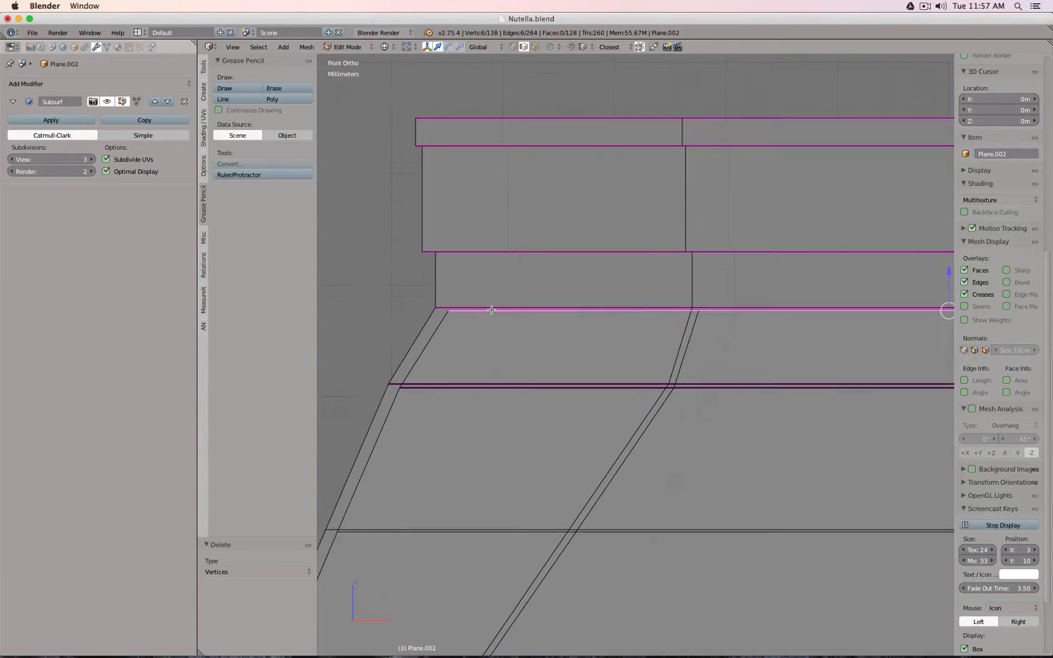
key(e)
key(z)
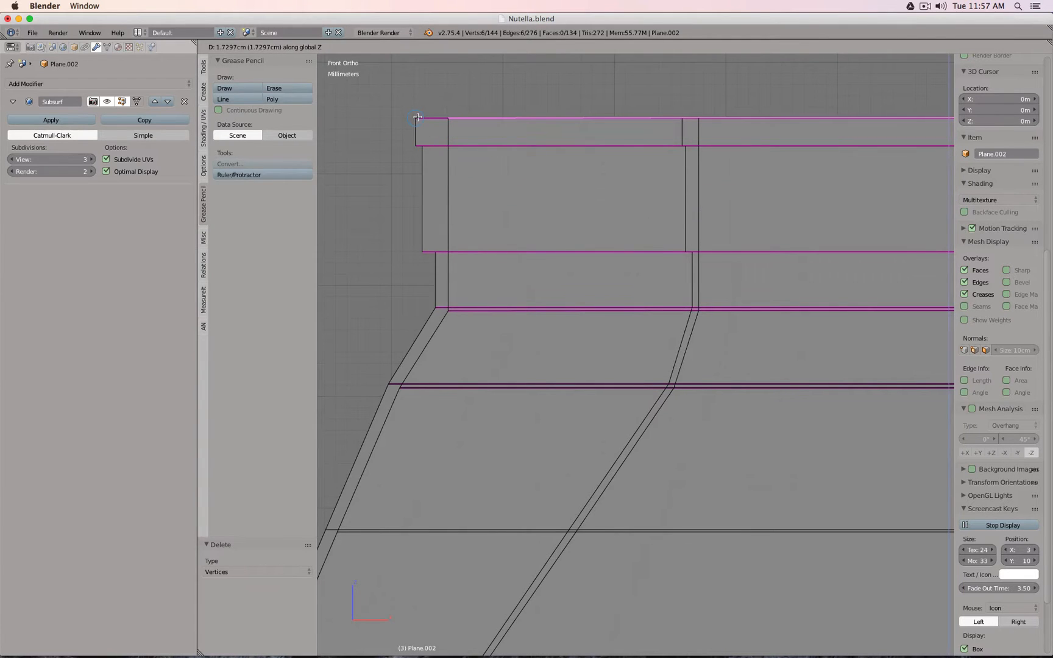
click(423, 128)
- Add the rim's outer top edge loop to the selection alongside the extruded inner loop
mouse_move(426, 126)
middle_down()
mouse_move(454, 135)
mouse_move(444, 121)
middle_up()
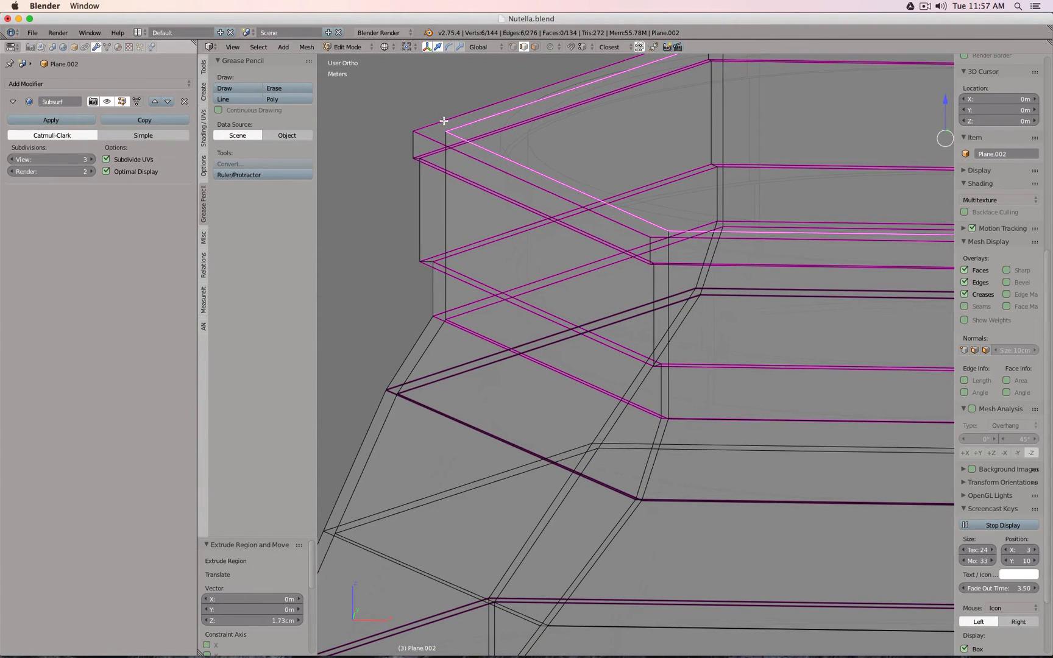
alt+shift+click(444, 121)
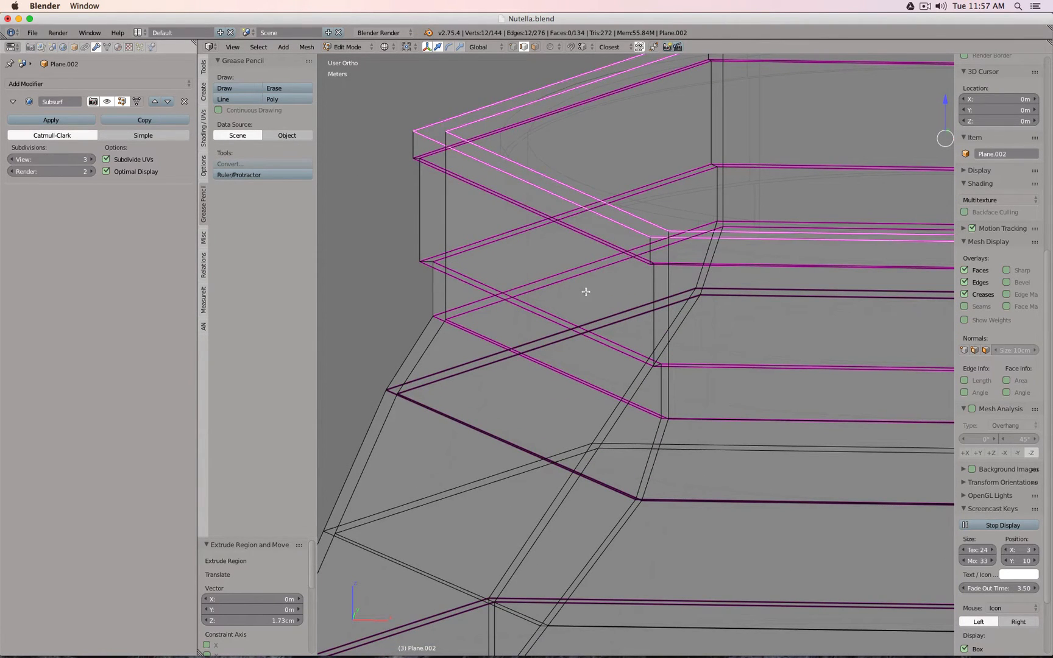
scroll(586, 292, down, 4)
shift+middle_drag(674, 273, 549, 324)
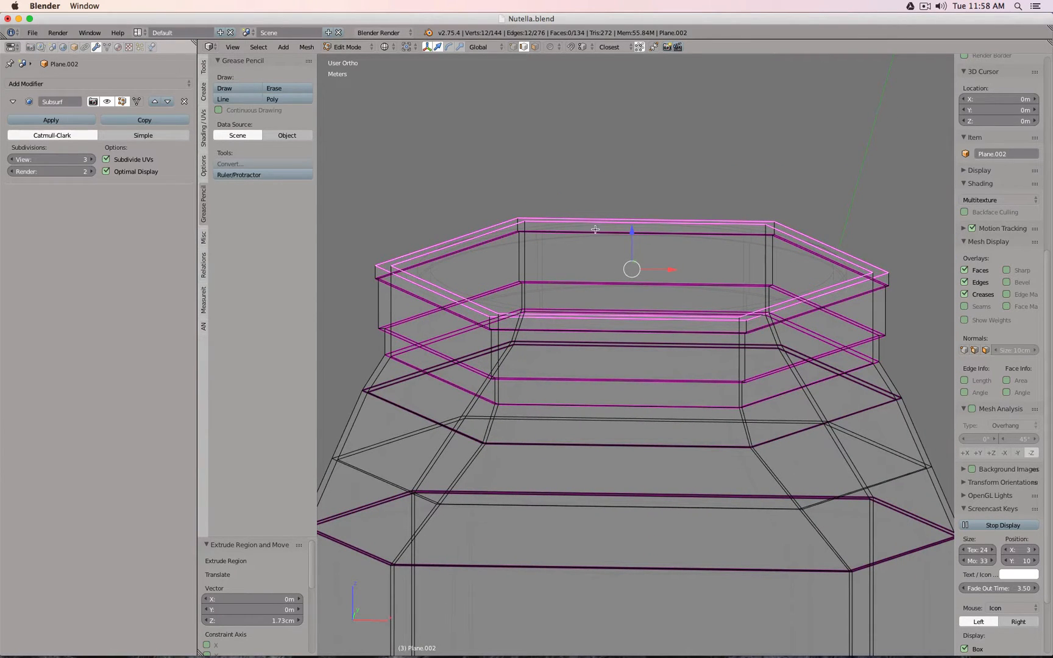
- Bridge the inner and outer edge loops along the jar's top rim to close the gap between the walls
key(z)
shift+middle_drag(530, 224, 602, 184)
key(space)
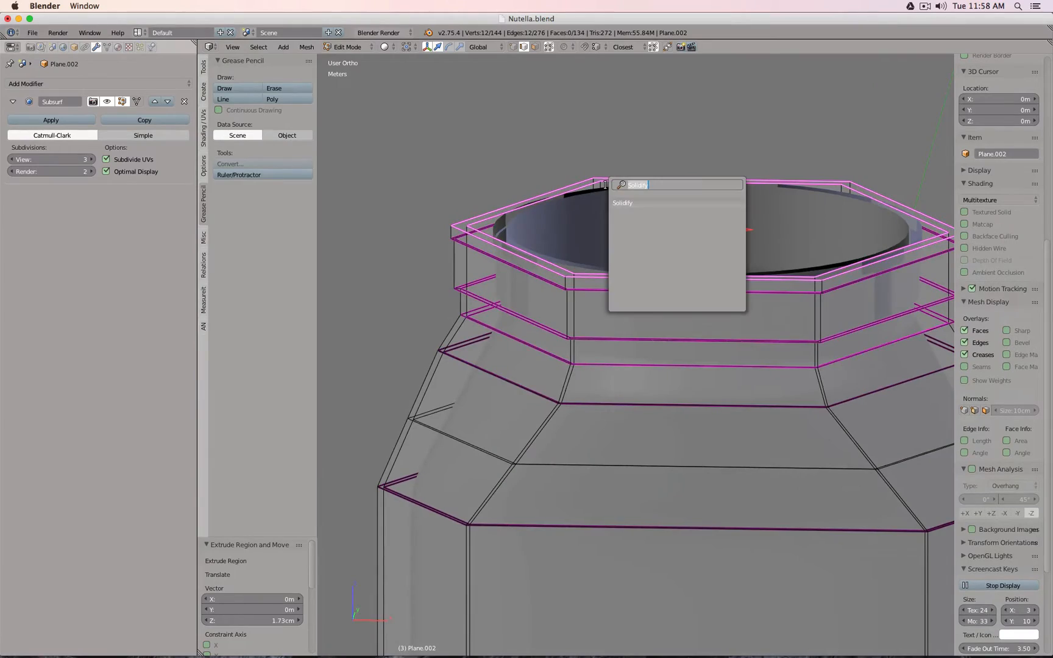
text(bridge)
key(Return)
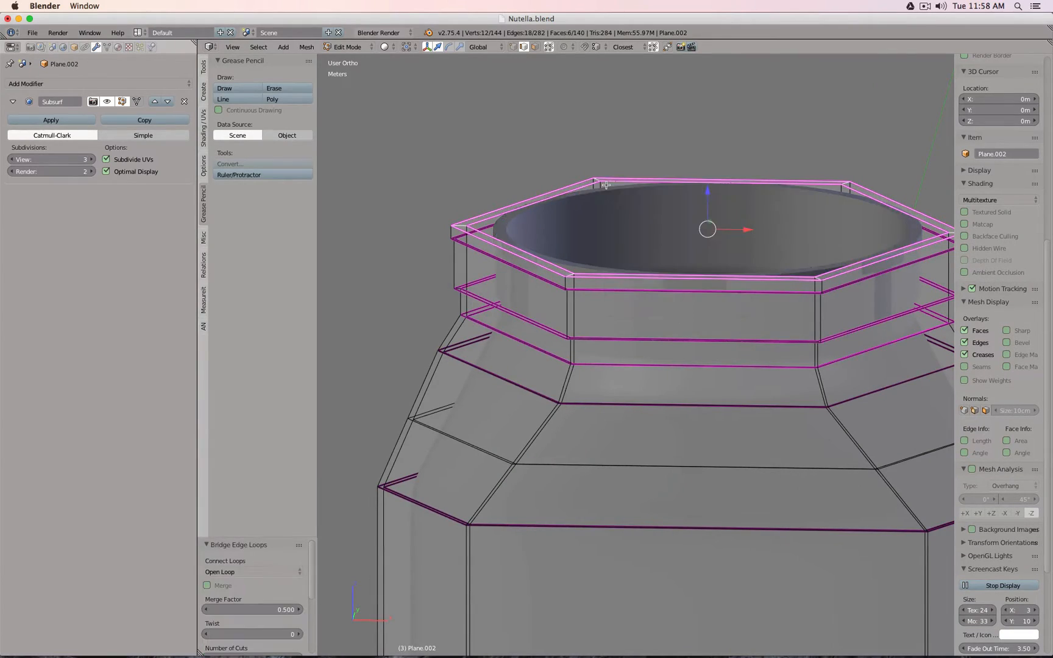
middle_drag(606, 184, 573, 291)
- Examine the jar rim's wall profile in Object Mode, close up in front-view wireframe
key(Tab)
key(KP_1)
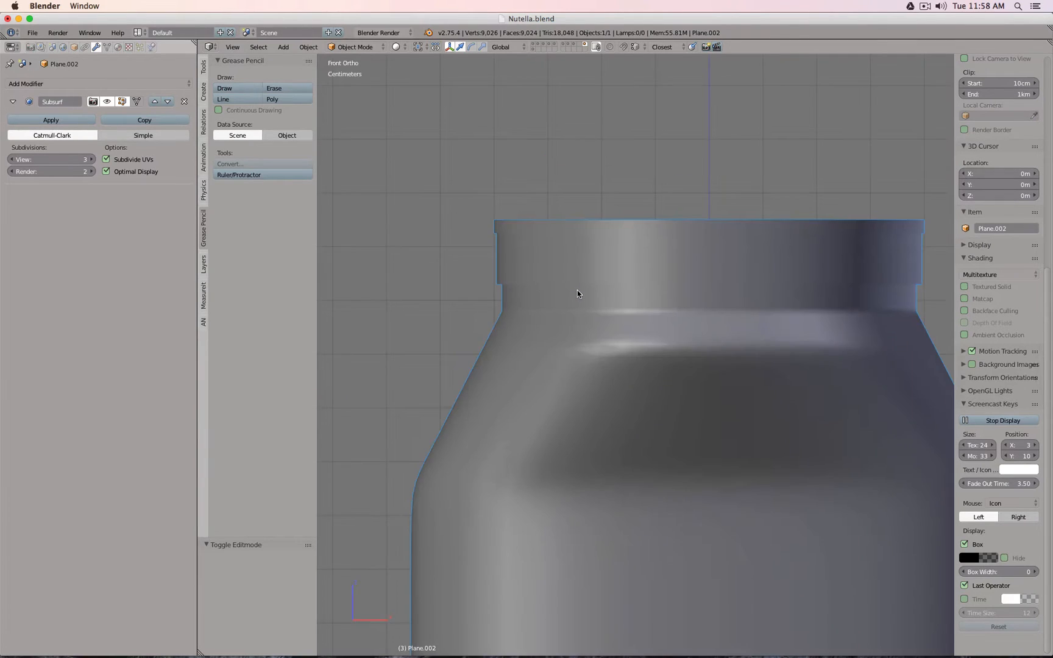
key(KP_7)
key(KP_1)
key(z)
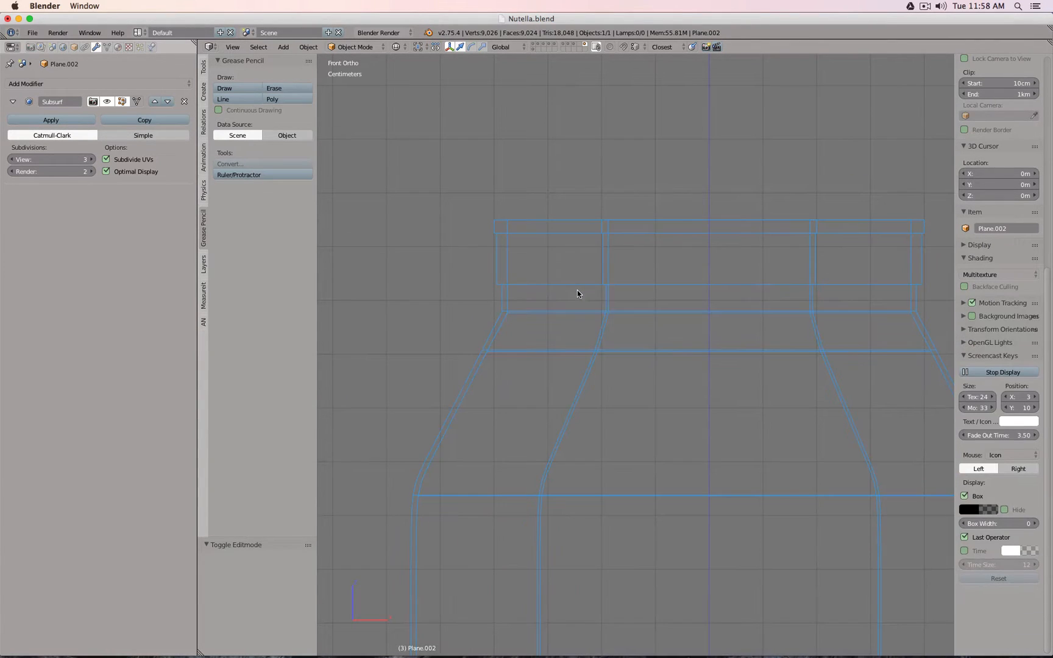
scroll(537, 279, up, 4)
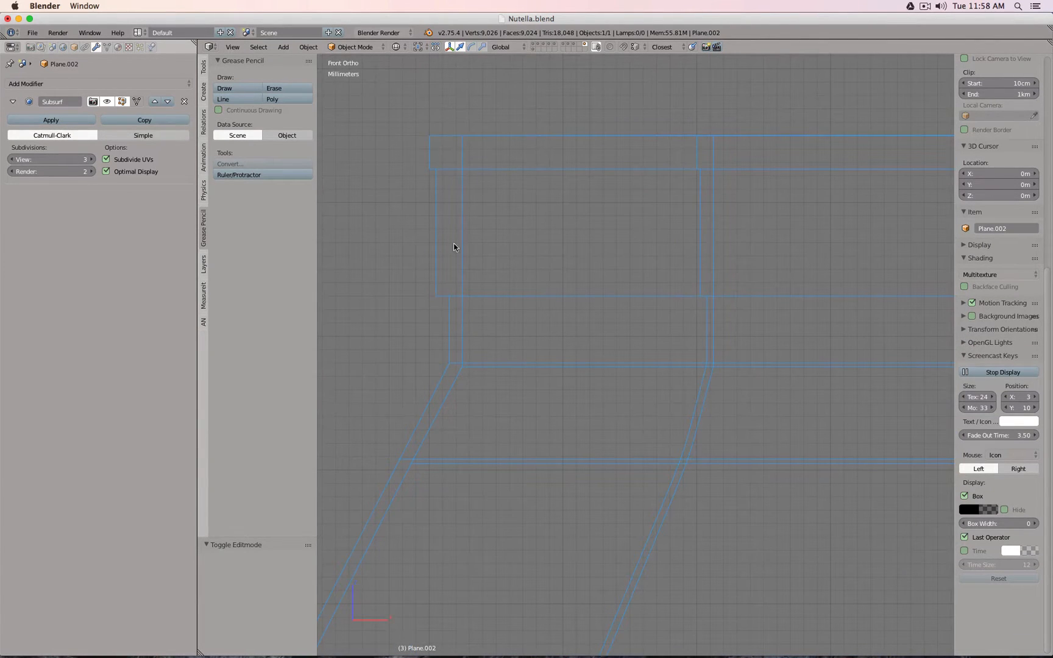
scroll(448, 227, up, 3)
shift+middle_drag(448, 229, 488, 462)
scroll(488, 335, up, 6)
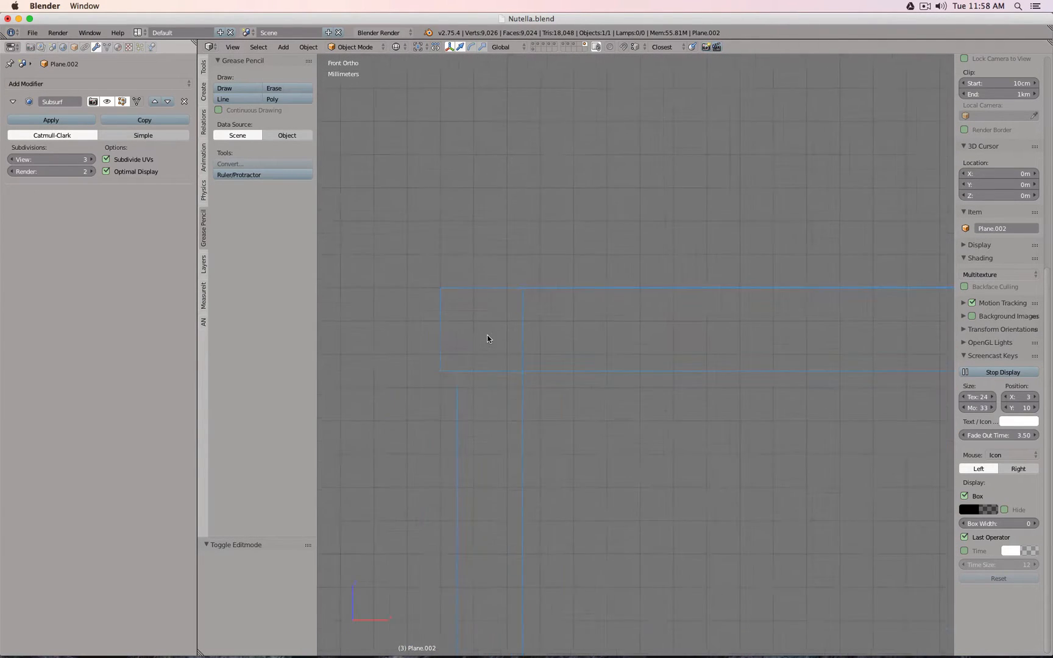
scroll(484, 287, down, 5)
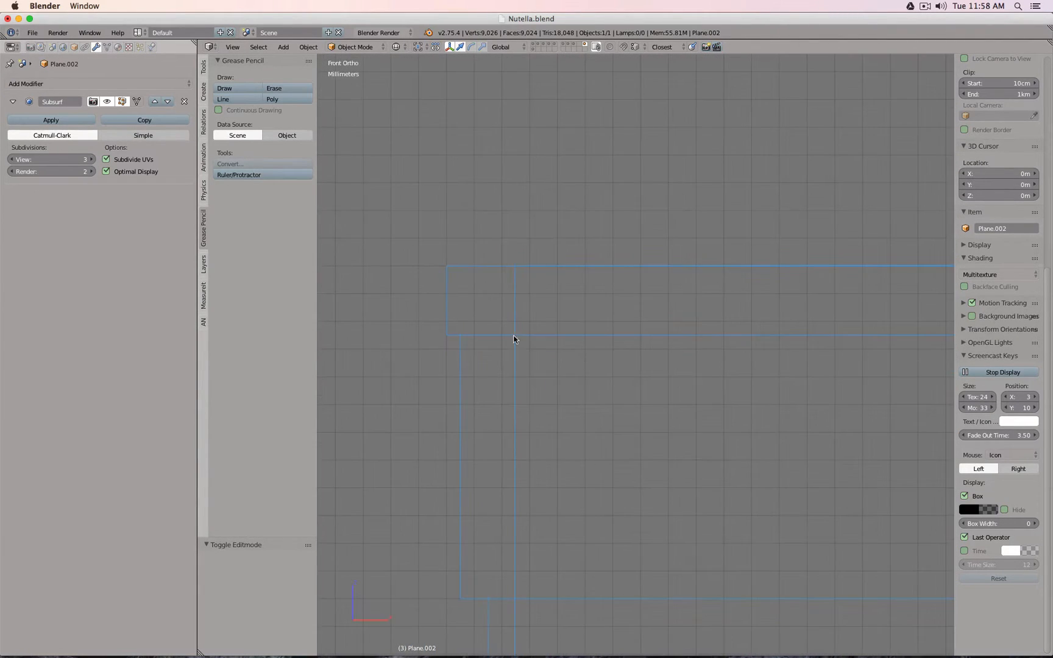
shift+middle_drag(515, 341, 527, 260)
shift+middle_drag(456, 169, 515, 251)
scroll(516, 252, up, 10)
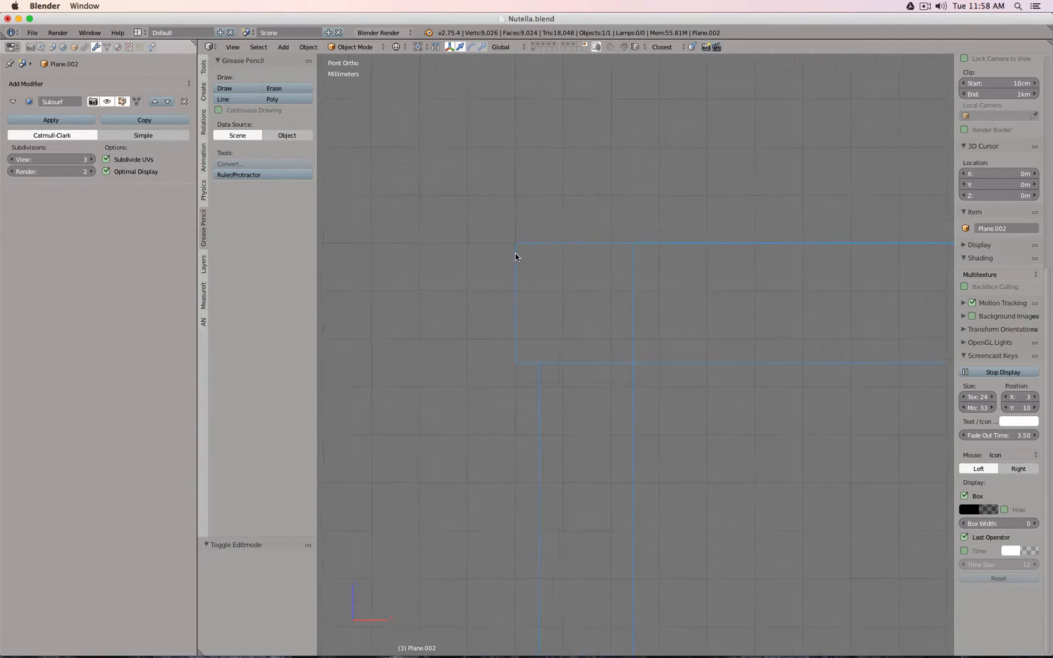
scroll(544, 219, down, 6)
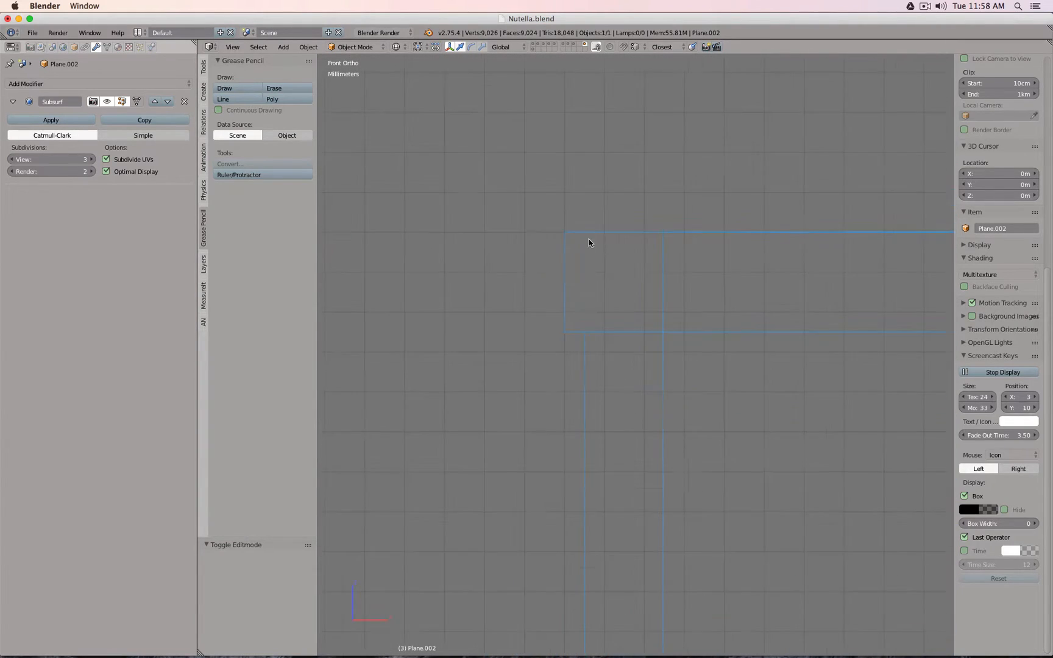
- Measure the wall thickness of the jar's neck just below the stepped rim with the ruler
key(Tab)
mouse_move(663, 299)
middle_down()
mouse_move(592, 317)
mouse_move(643, 274)
mouse_move(634, 299)
mouse_move(645, 292)
middle_up()
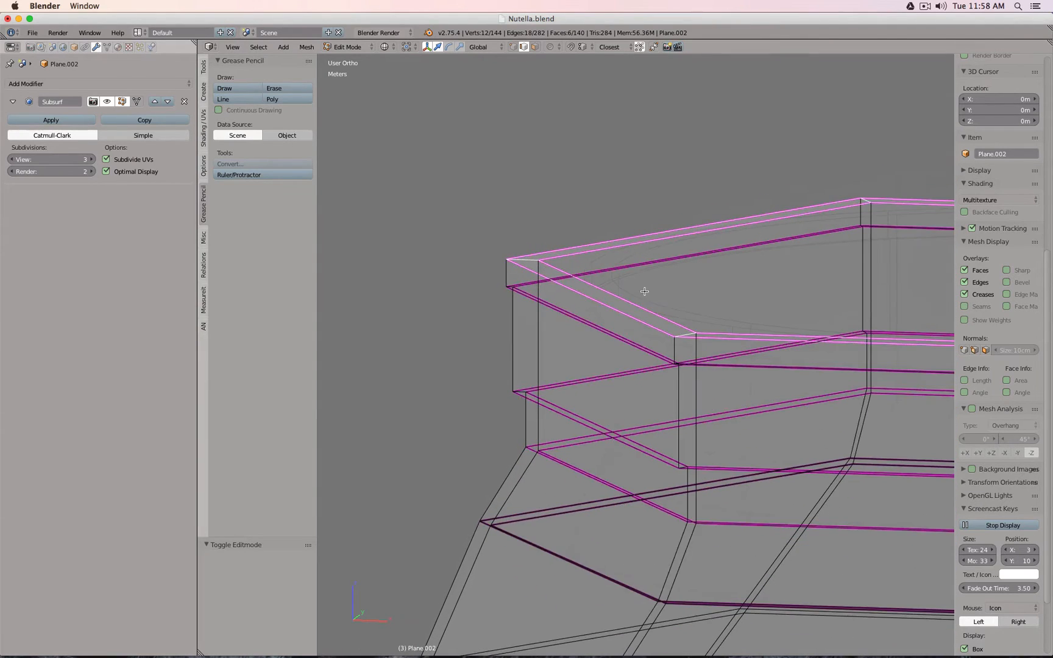
key(KP_1)
scroll(529, 417, up, 5)
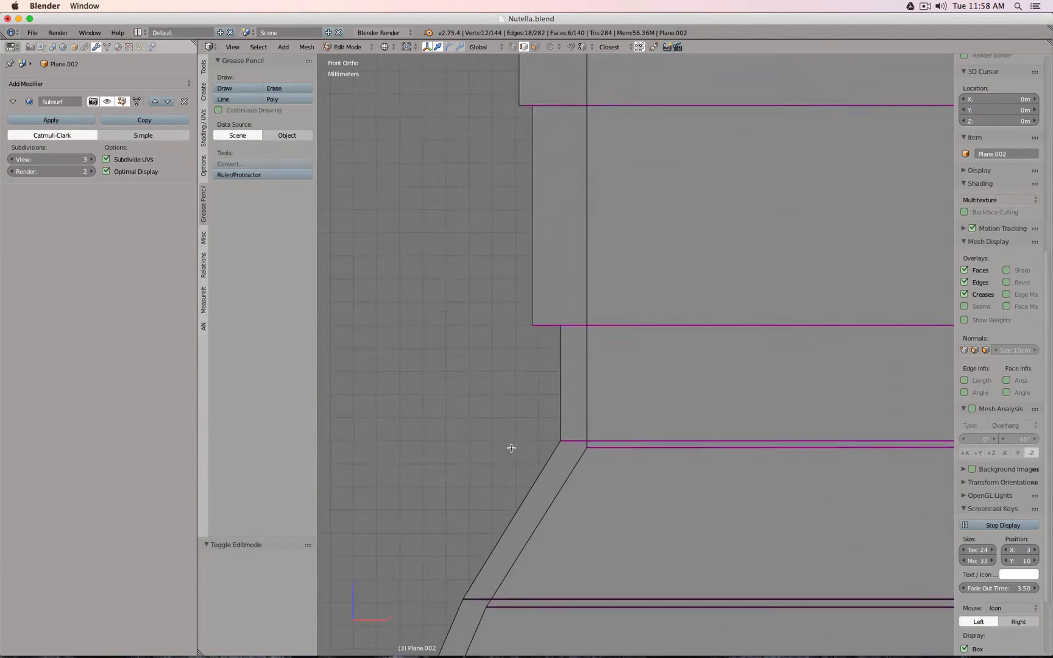
key(Tab)
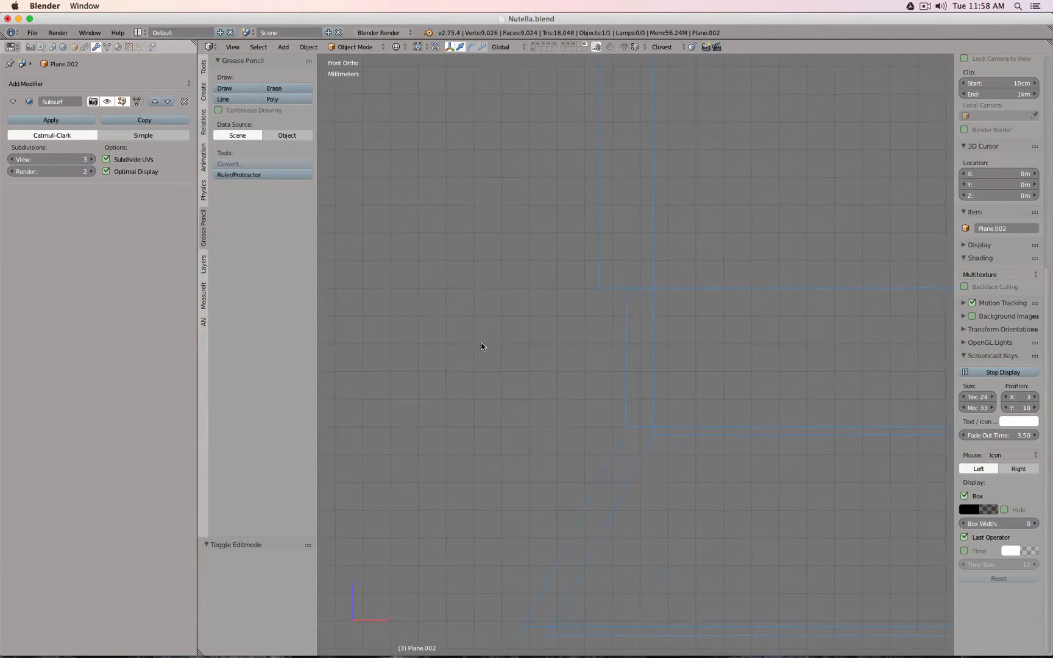
scroll(642, 339, up, 4)
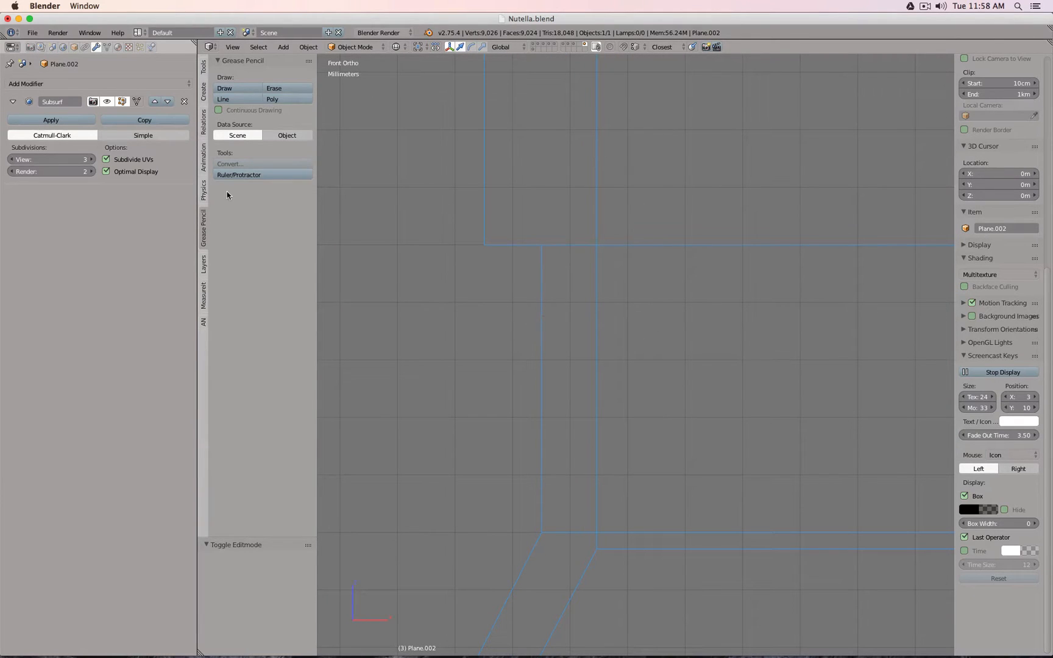
click(246, 174)
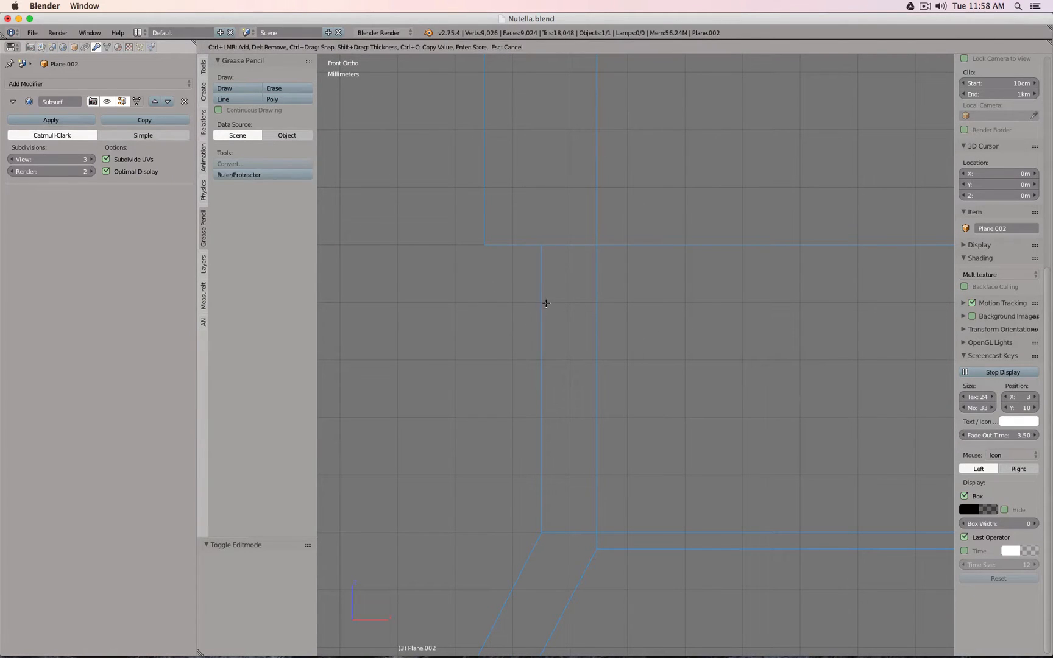
drag(542, 303, 599, 303)
key(Escape)
- Inspect the wall thickness at the jar's shoulder, base and overall shape in wireframe and solid display
scroll(545, 358, down, 6)
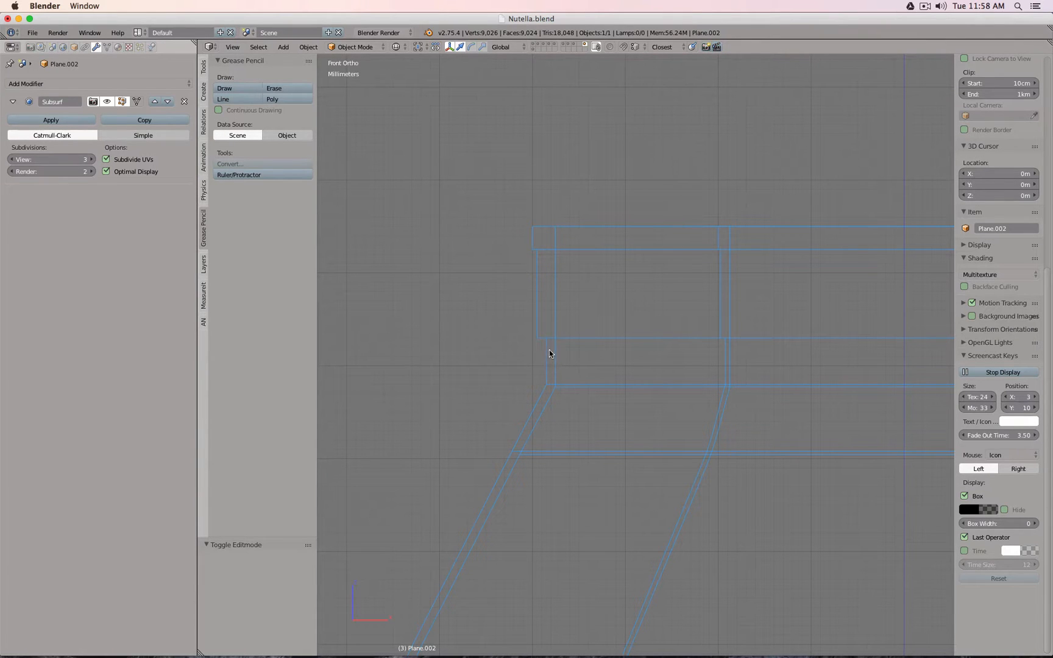
middle_drag(555, 330, 559, 386)
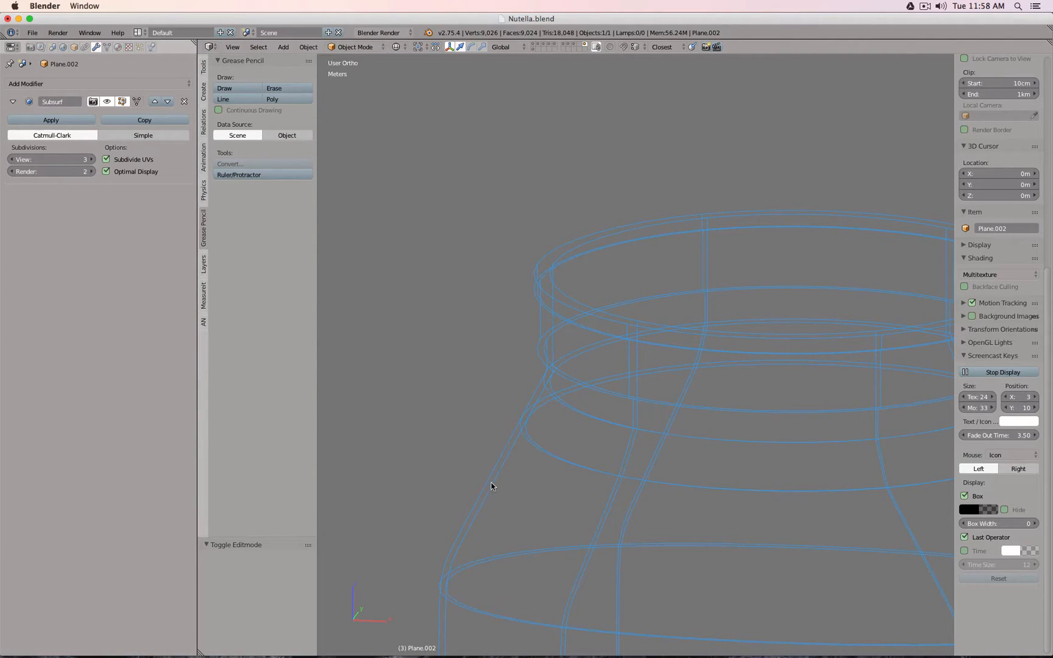
scroll(492, 483, down, 4)
shift+middle_drag(557, 482, 534, 278)
shift+middle_drag(565, 514, 566, 371)
scroll(567, 370, up, 1)
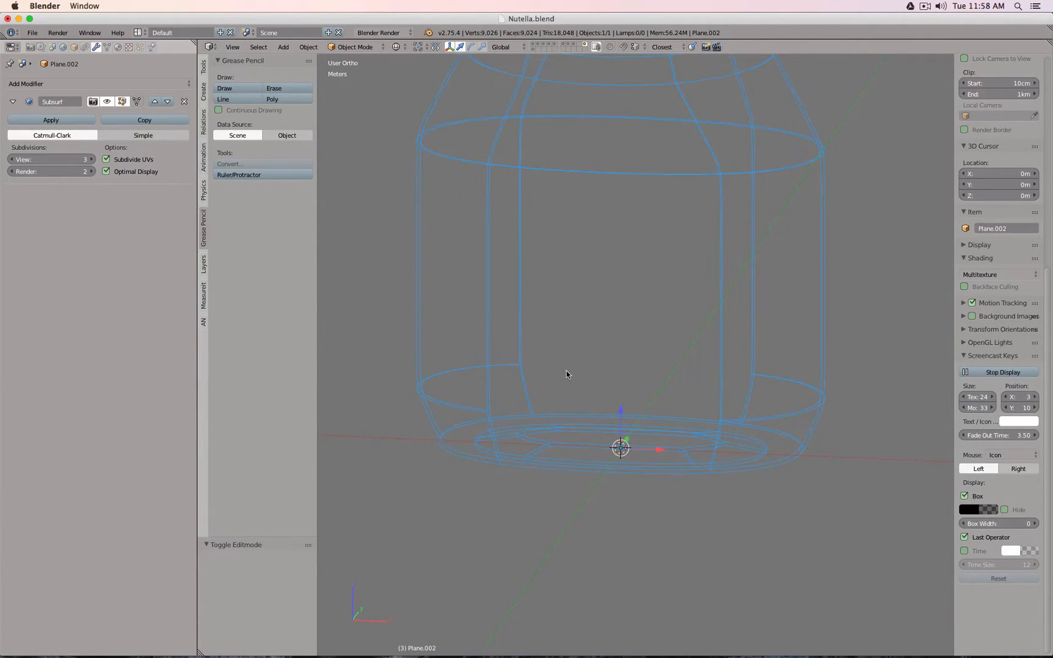
scroll(593, 445, up, 5)
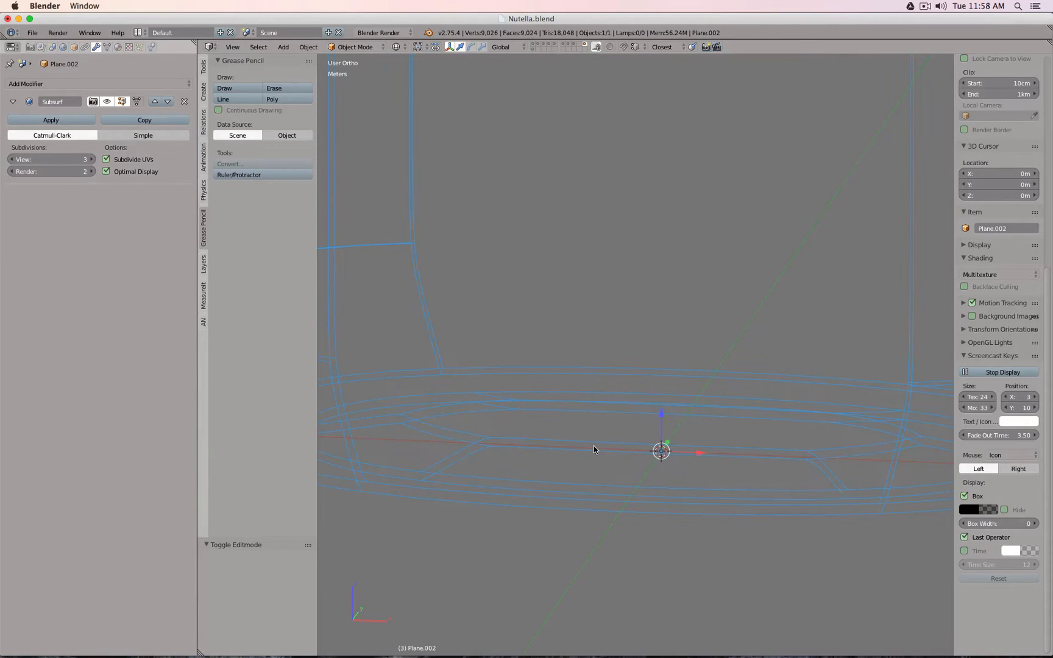
scroll(602, 426, down, 4)
key(z)
mouse_move(631, 437)
middle_down()
mouse_move(634, 305)
mouse_move(625, 285)
mouse_move(653, 340)
mouse_move(689, 348)
mouse_move(684, 211)
middle_up()
scroll(684, 275, down, 4)
key(z)
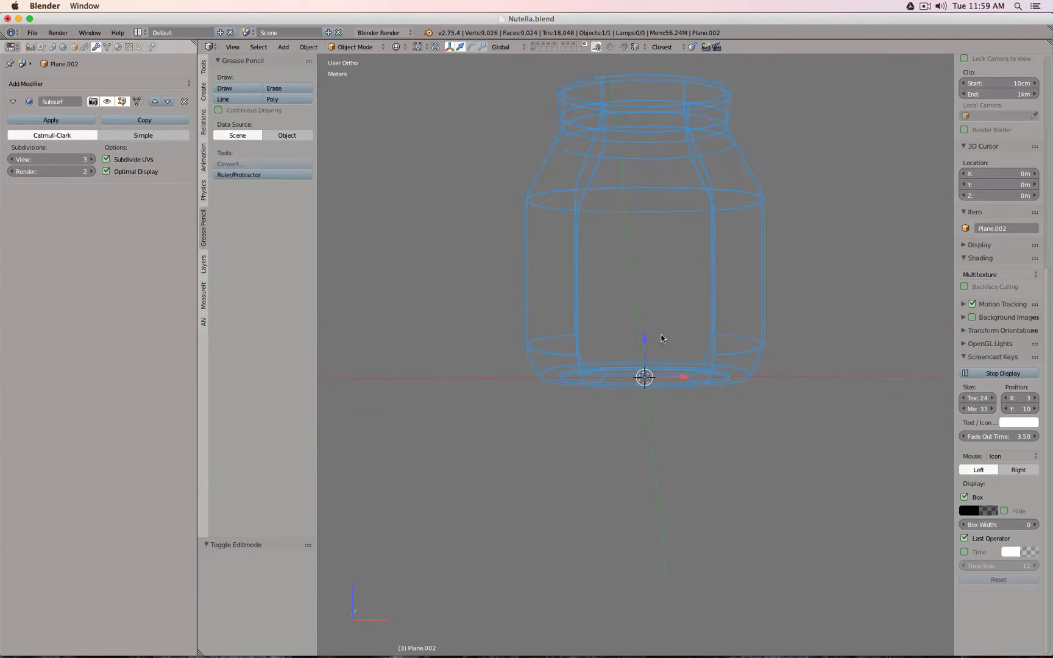
shift+middle_drag(651, 134, 611, 301)
scroll(612, 302, up, 2)
scroll(612, 301, down, 1)
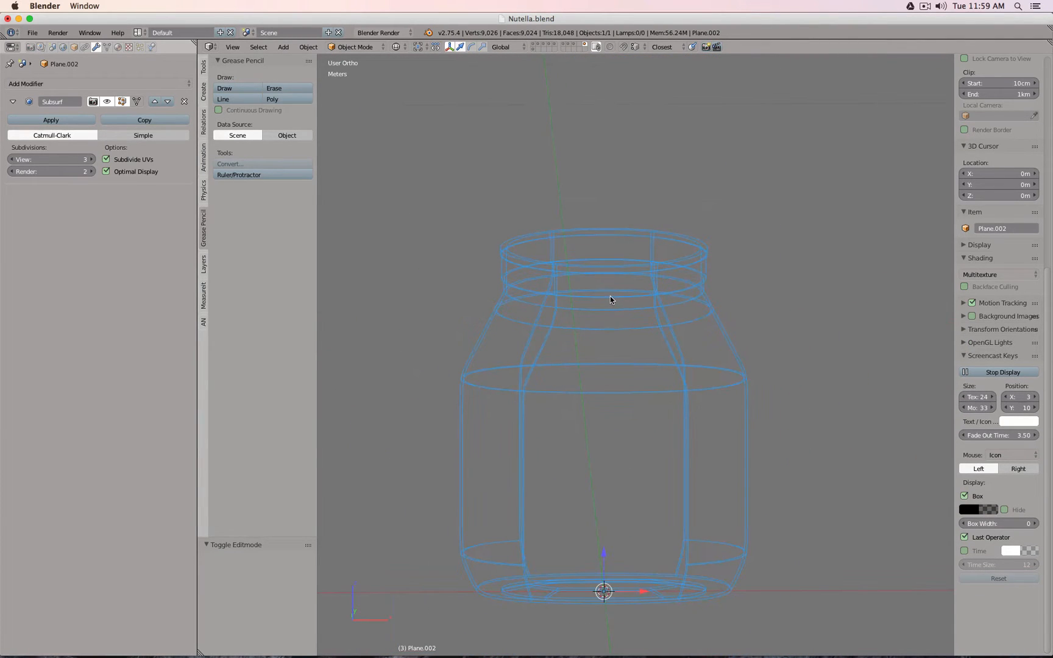
- Duplicate the jar in place and move the copy to a separate layer
key(shift+d)
right_click(591, 265)
key(m)
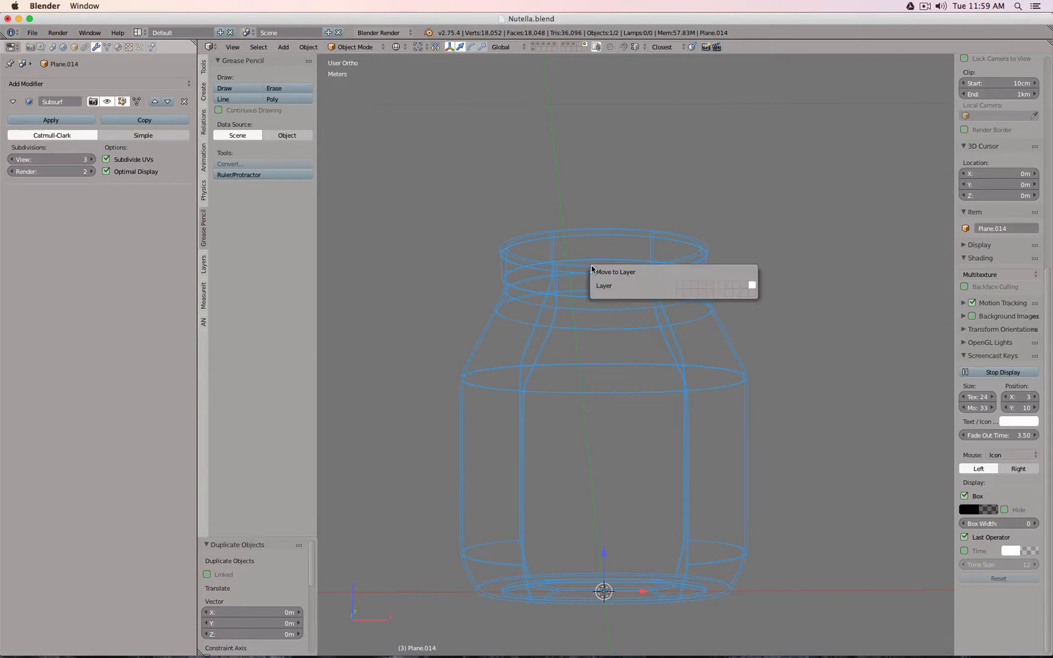
key(9)
- Delete the vertices of the inner edge loop at the top of the original jar's rim
right_click(505, 242)
key(Tab)
scroll(504, 241, up, 6)
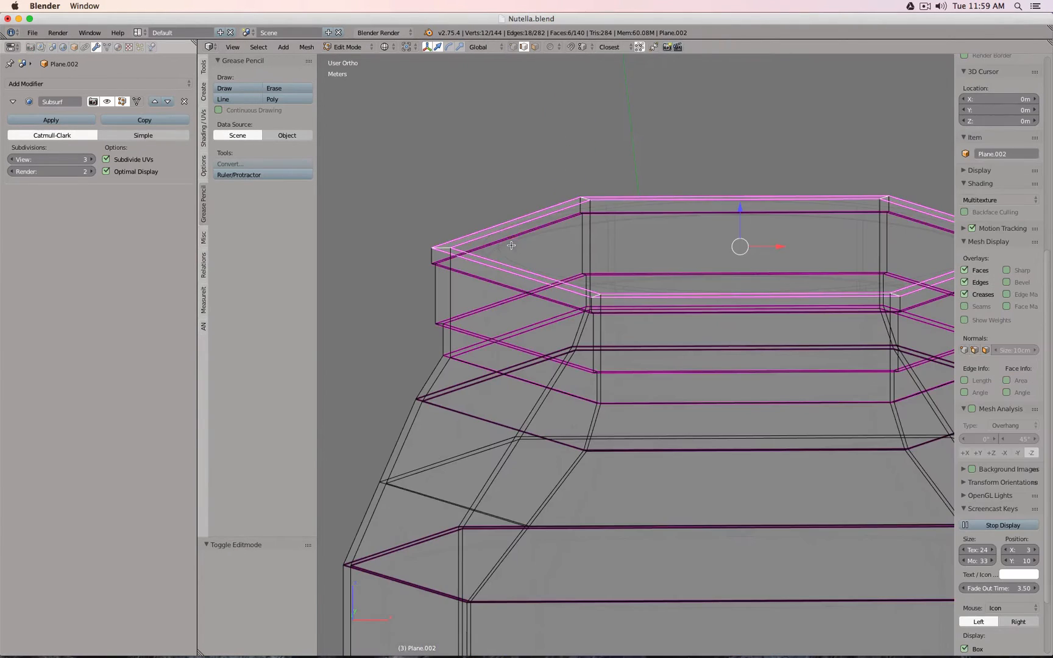
right_click(490, 235)
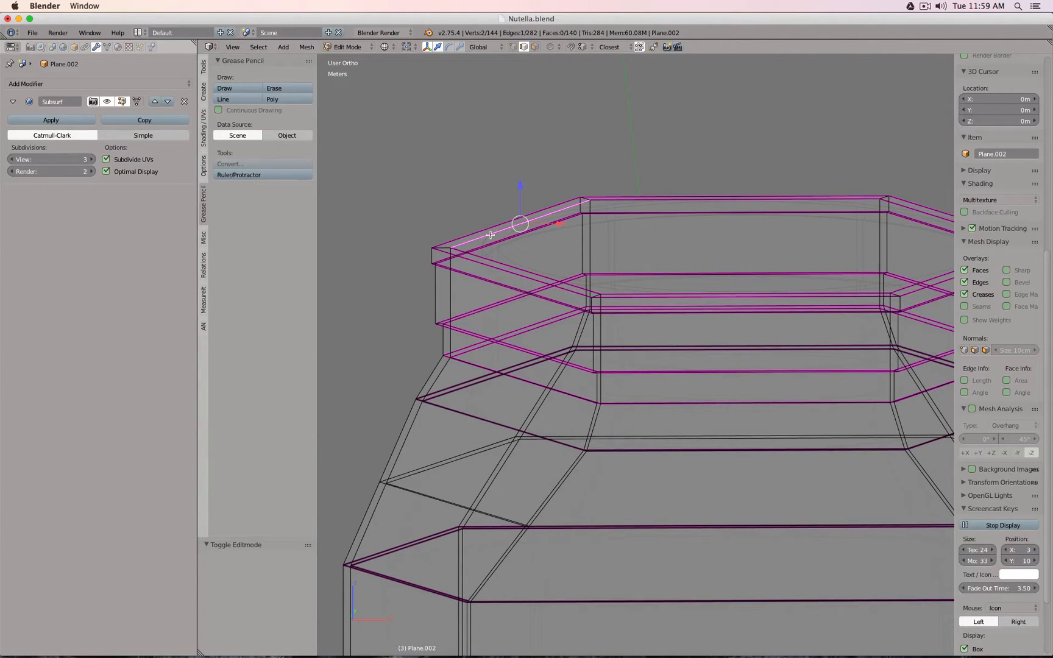
alt+right_click(491, 235)
key(x)
click(491, 235)
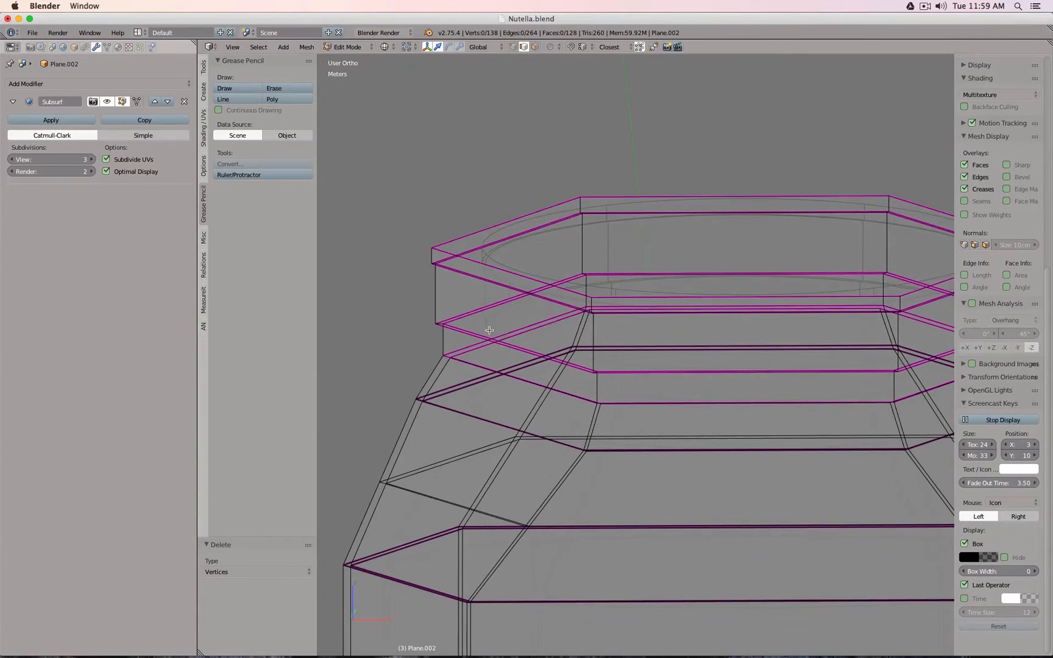
- Select the whole linked inner wall of the original jar and delete its vertices, keeping the outer shell
shift+middle_drag(467, 362, 507, 176)
right_click(509, 168)
alt+right_click(508, 168)
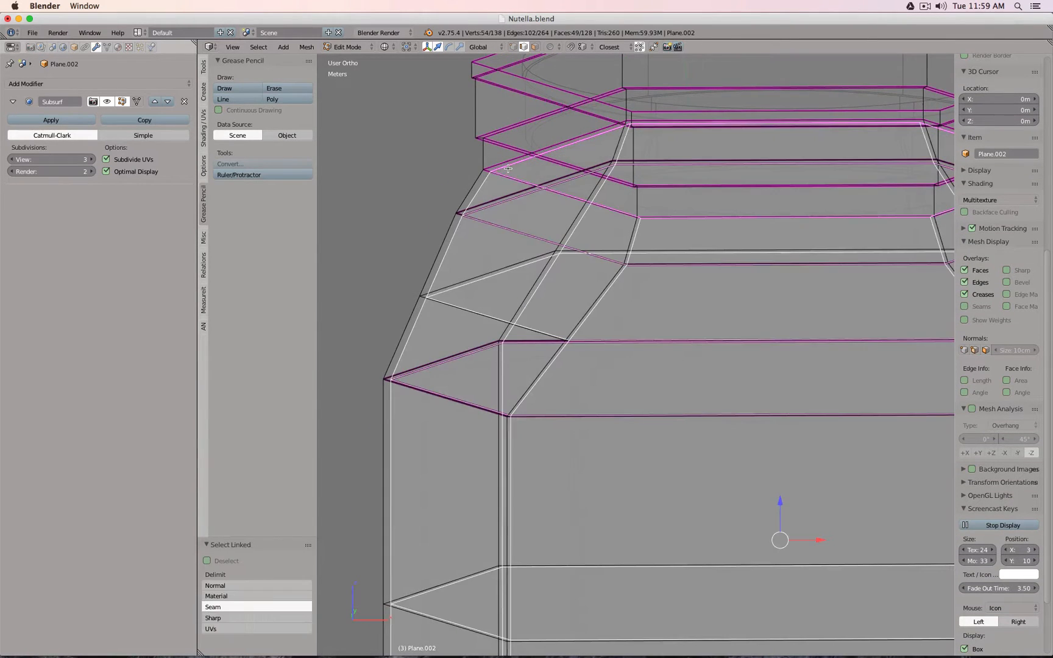
key(x)
click(508, 168)
- Select the entire outer shell and apply Solidify with a thickness of 0.0010
key(Home)
key(a)
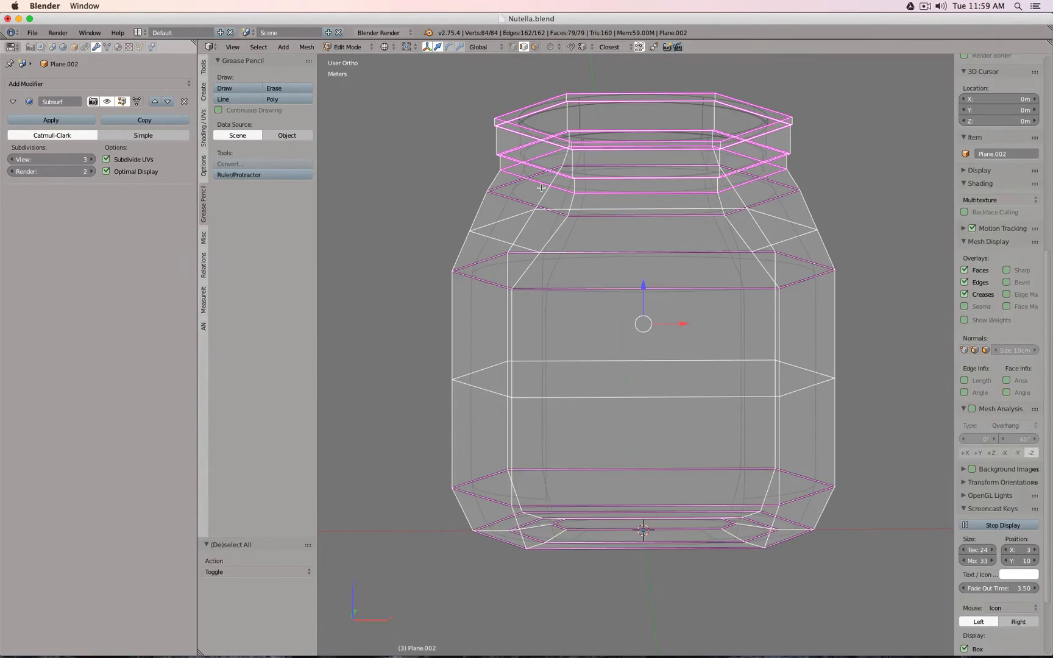
key(space)
text(soli)
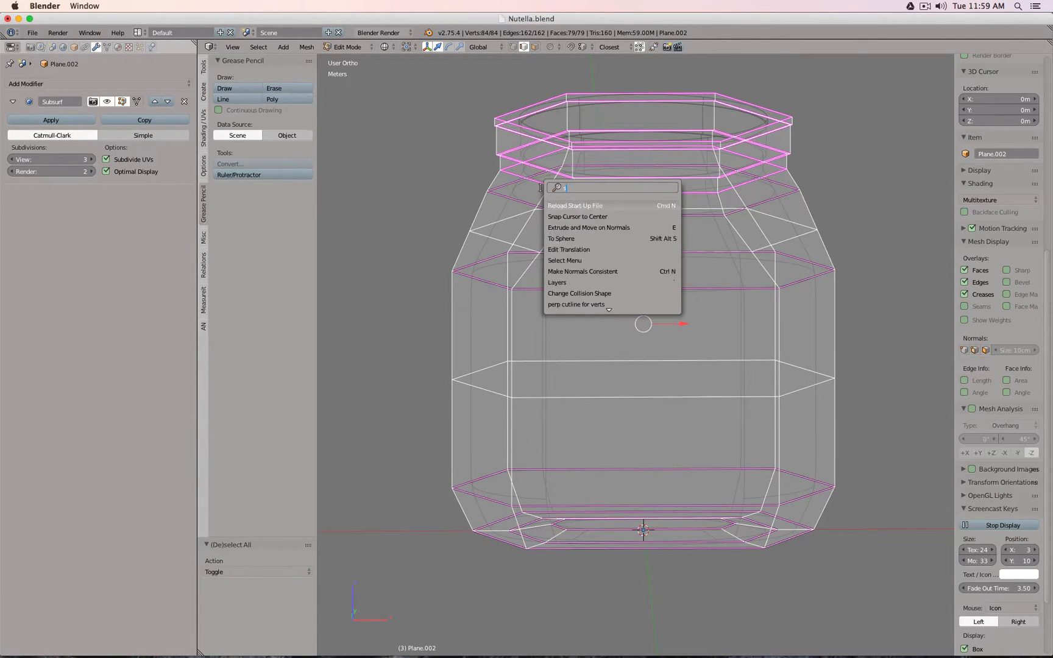
key(Return)
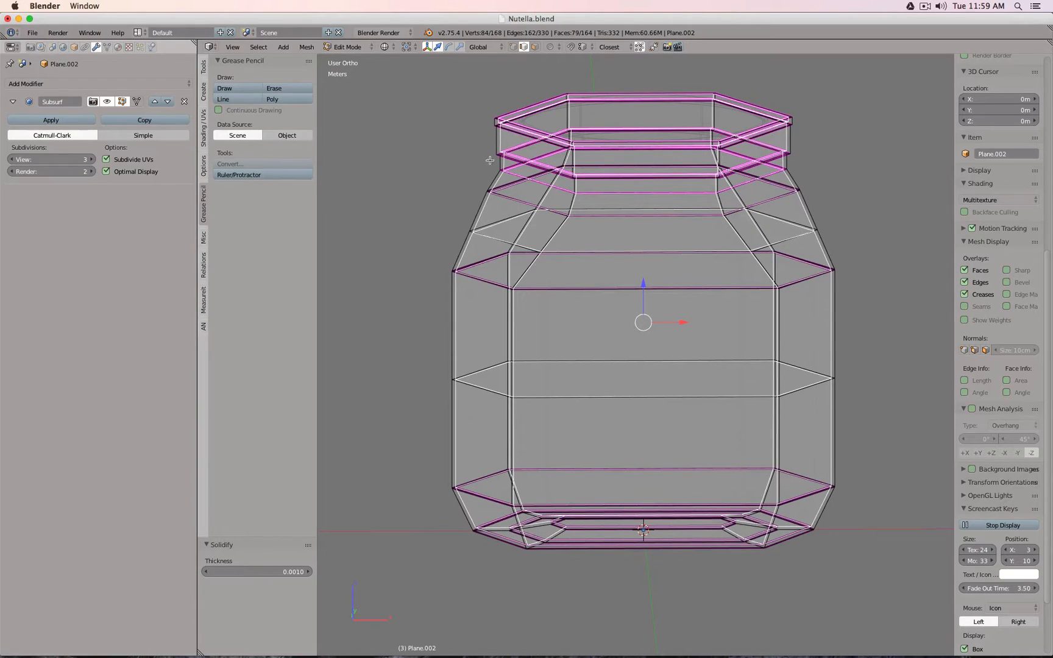
- Examine the solidified jar's walls at the neck and shoulder in front view, and return to Object Mode
scroll(548, 194, up, 2)
scroll(548, 194, down, 3)
key(KP_1)
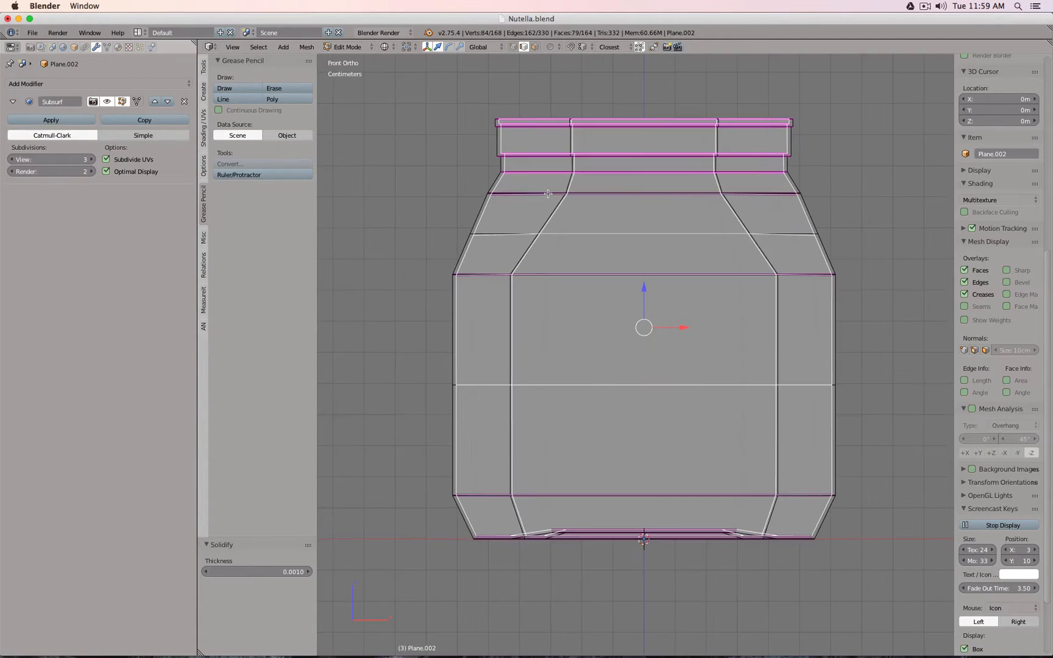
scroll(526, 229, up, 4)
scroll(525, 230, down, 3)
scroll(526, 230, up, 3)
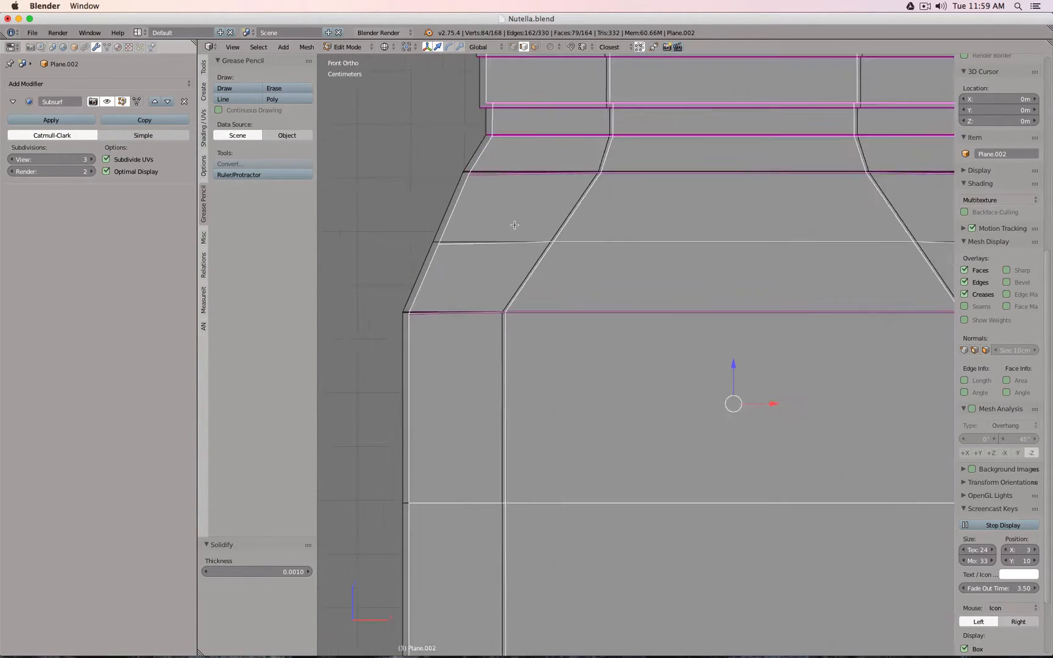
scroll(518, 228, down, 1)
key(Tab)
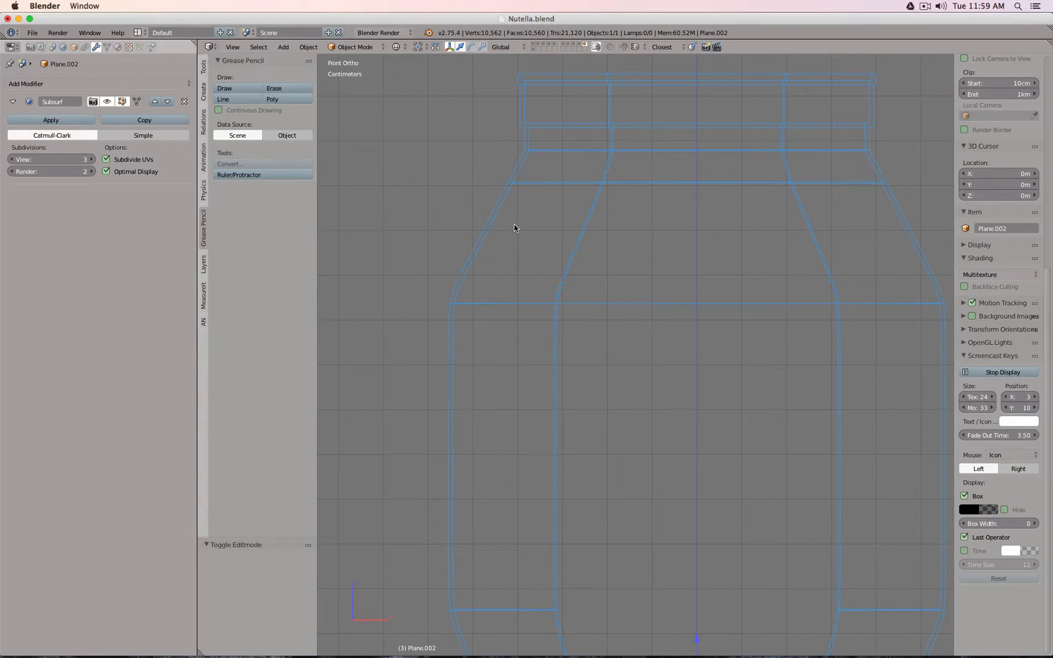
- Display the duplicate's layer alongside the solidified jar to compare their neck walls, and delete the solidified jar
shift+click(581, 45)
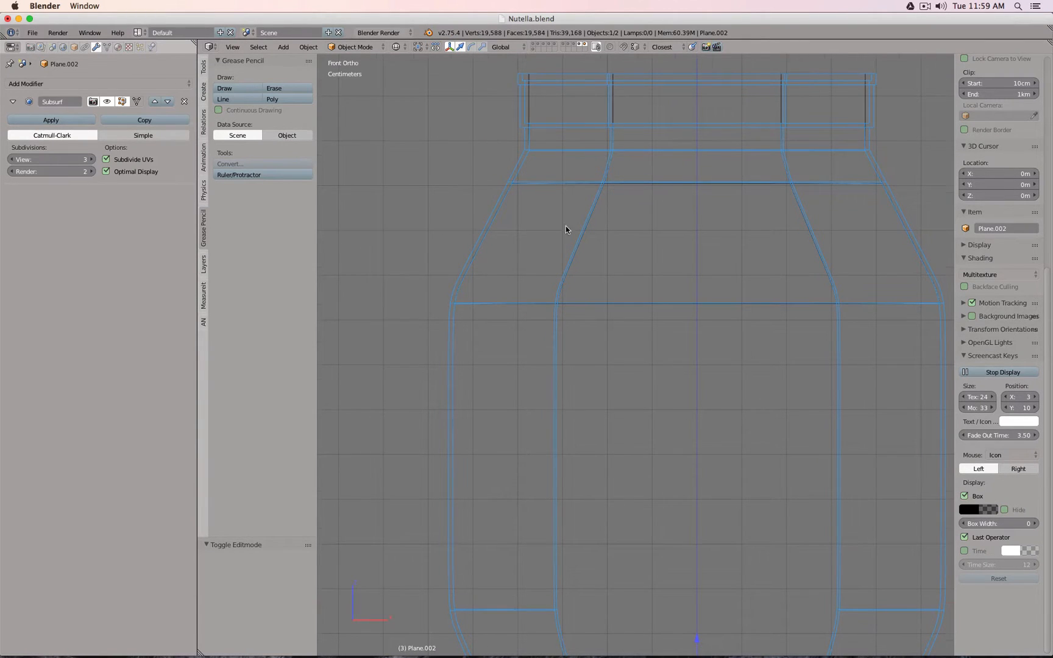
scroll(579, 256, down, 2)
scroll(567, 372, up, 1)
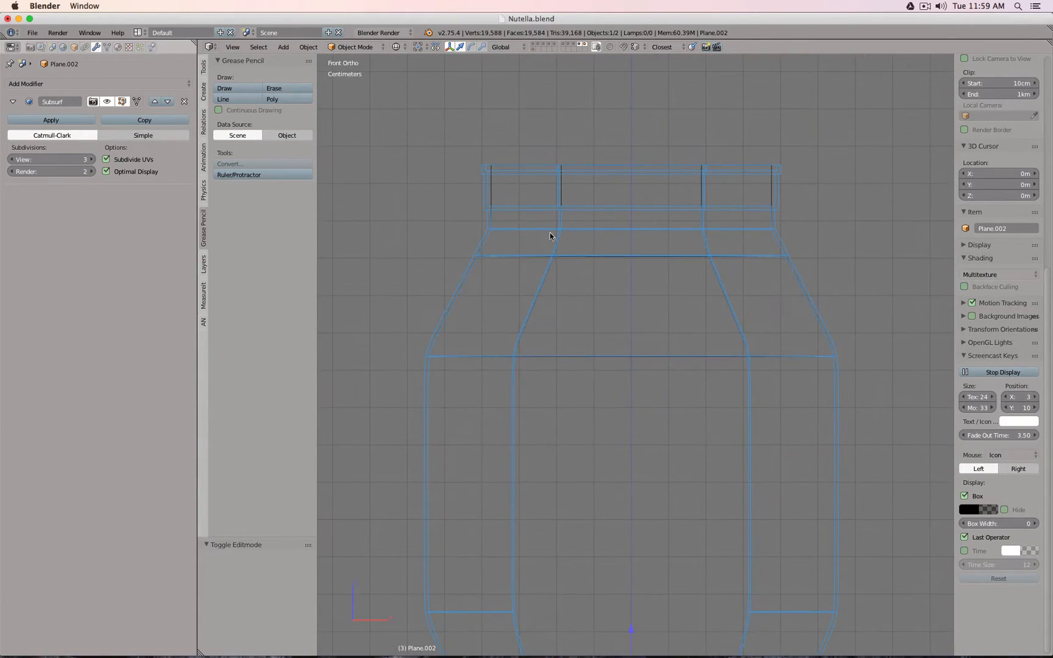
scroll(551, 236, up, 5)
scroll(513, 220, down, 2)
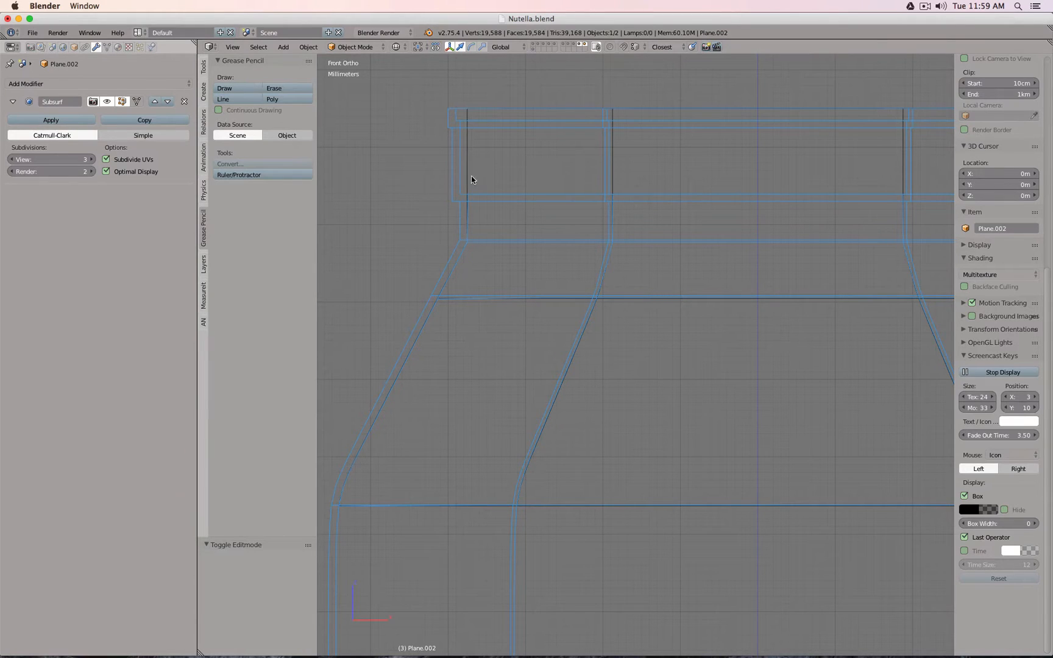
key(Delete)
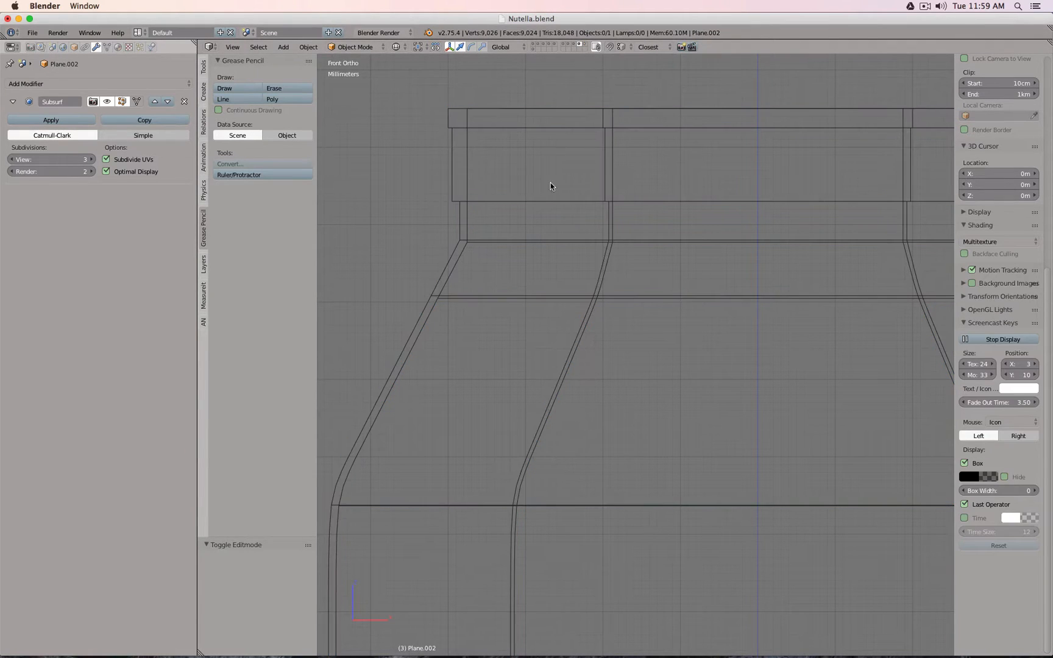
- Delete the duplicate jar with the manually built inner walls
right_click(503, 242)
key(x)
click(645, 141)
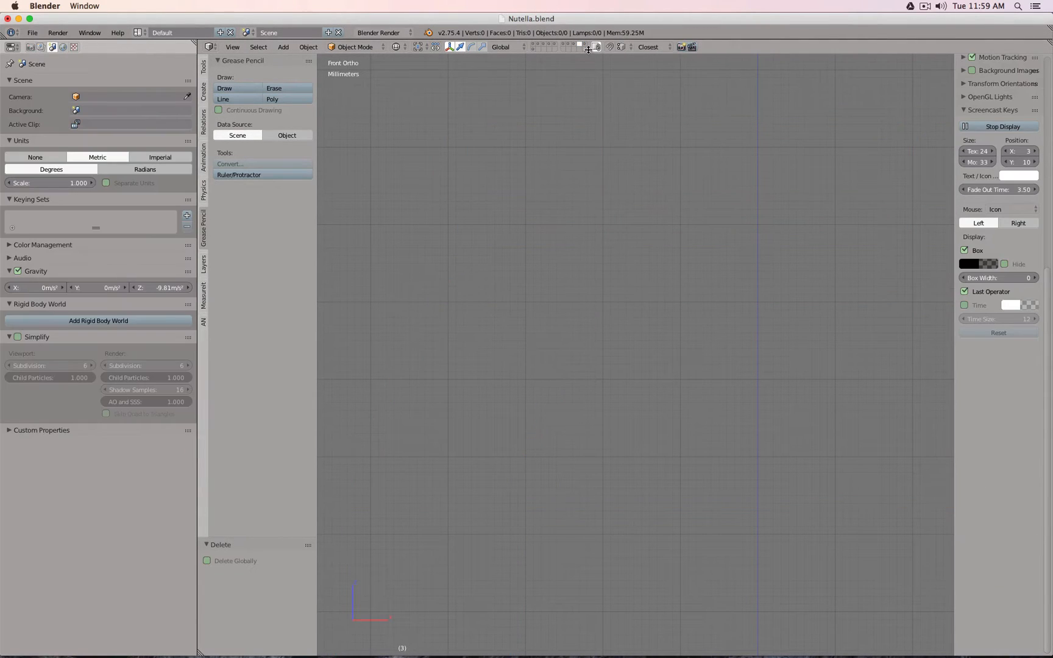
- Examine the solidified jar's mesh around the neck in Edit Mode, and compare it with the duplicate jar on layer 8
right_click(543, 121)
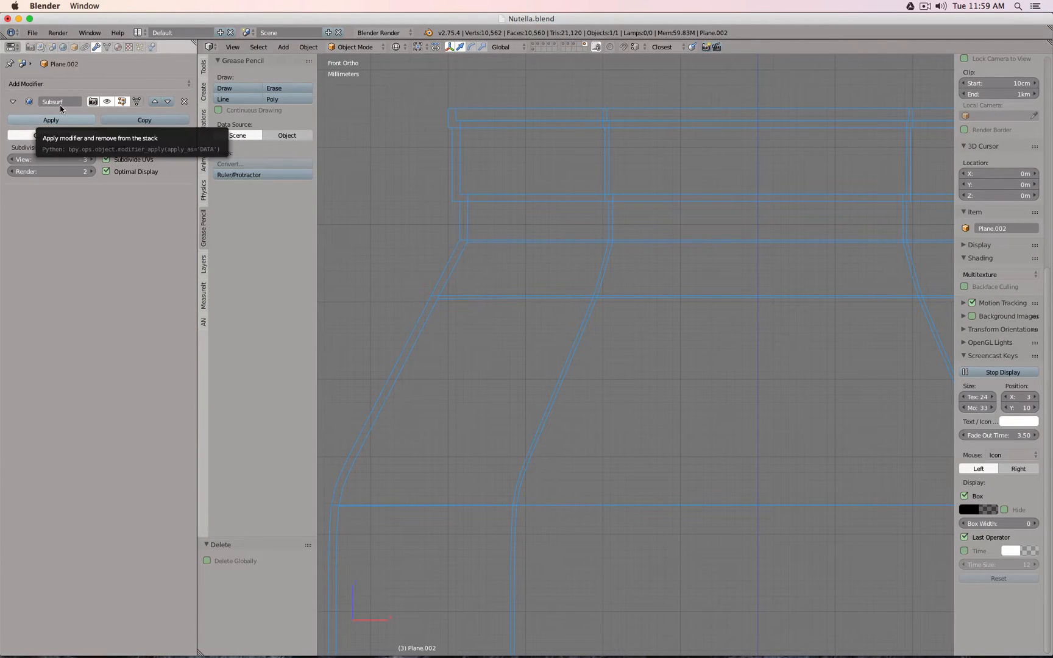
key(z)
mouse_move(527, 143)
middle_down()
mouse_move(514, 167)
mouse_move(514, 156)
middle_up()
key(Tab)
scroll(511, 162, down, 5)
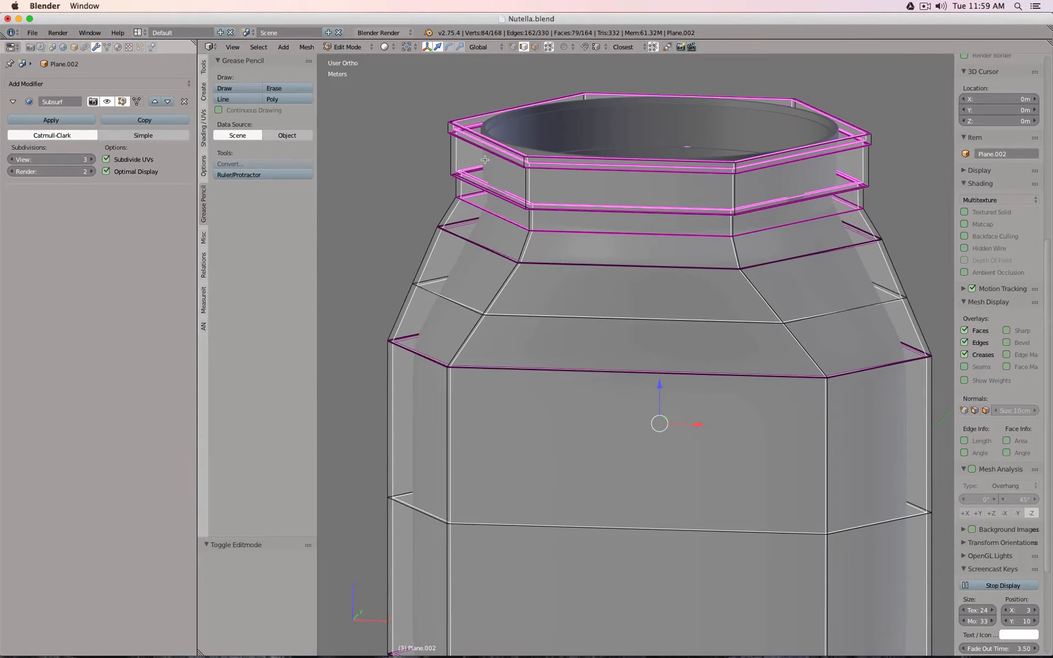
key(Tab)
key(a)
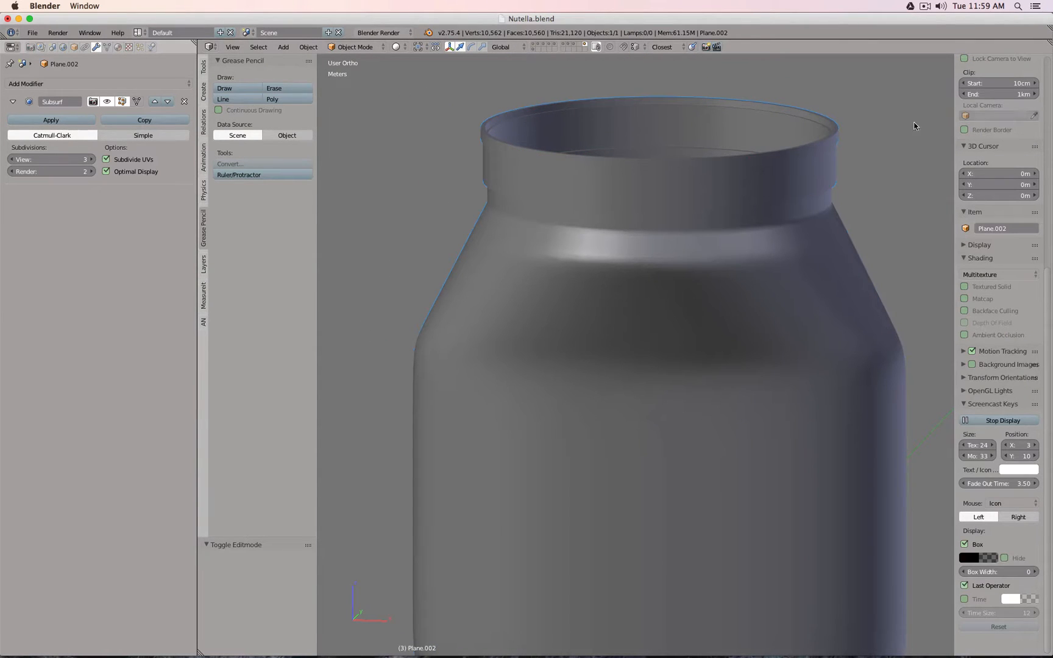
key(8)
key(9)
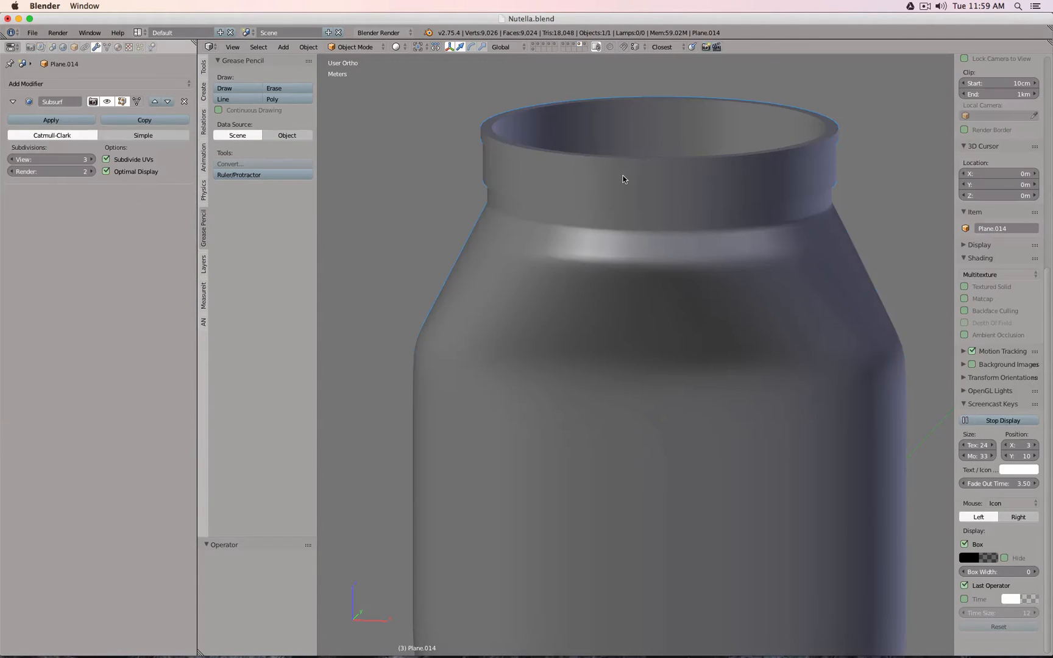
- Delete the solidified jar on layer 9 and display the duplicate jar's layer in solid shading
key(z)
key(a)
key(a)
key(x)
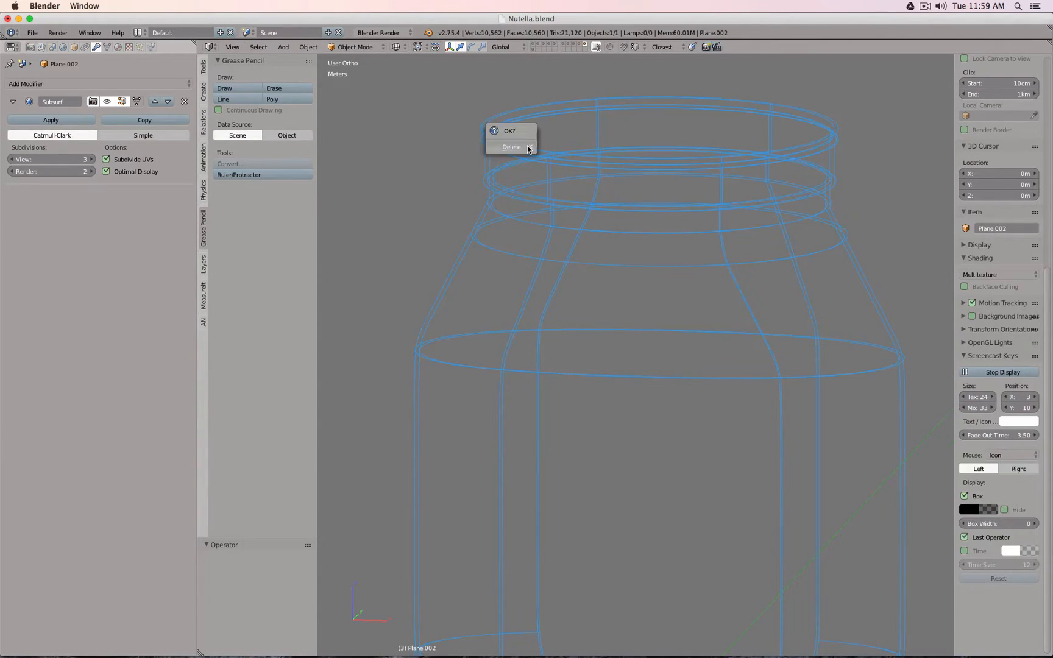
click(527, 145)
click(579, 45)
scroll(591, 157, down, 4)
key(z)
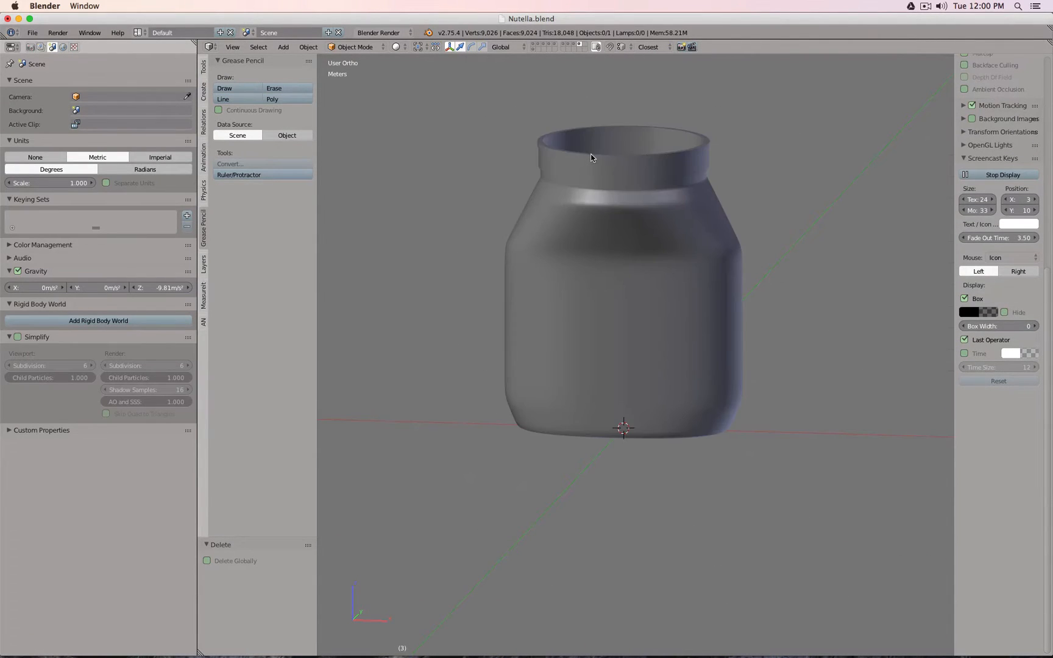
- Check the remaining jar's outer shape from the front and side views
key(KP_1)
key(KP_3)
key(KP_1)
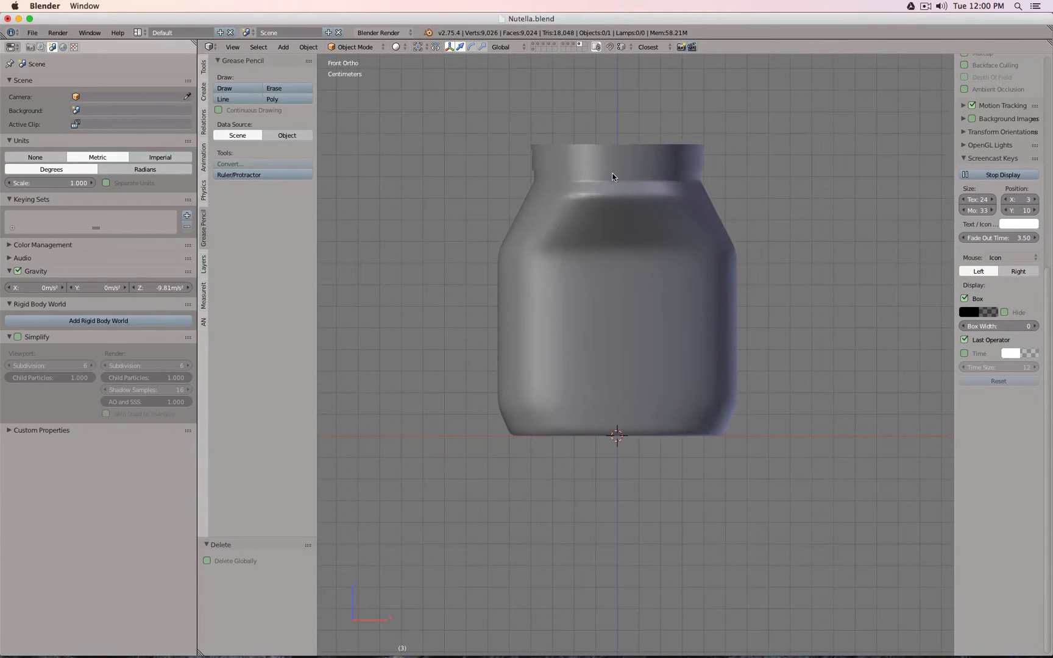
middle_drag(612, 176, 659, 181)
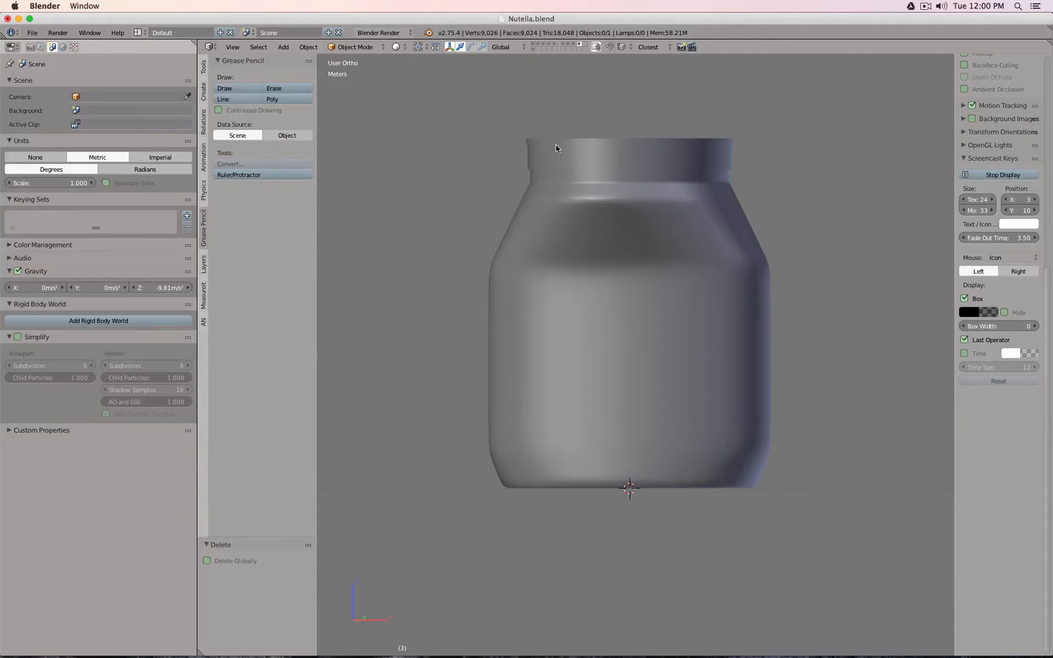
- Look through the lid and simple jar layers, and display the layer holding the threading rings
click(550, 47)
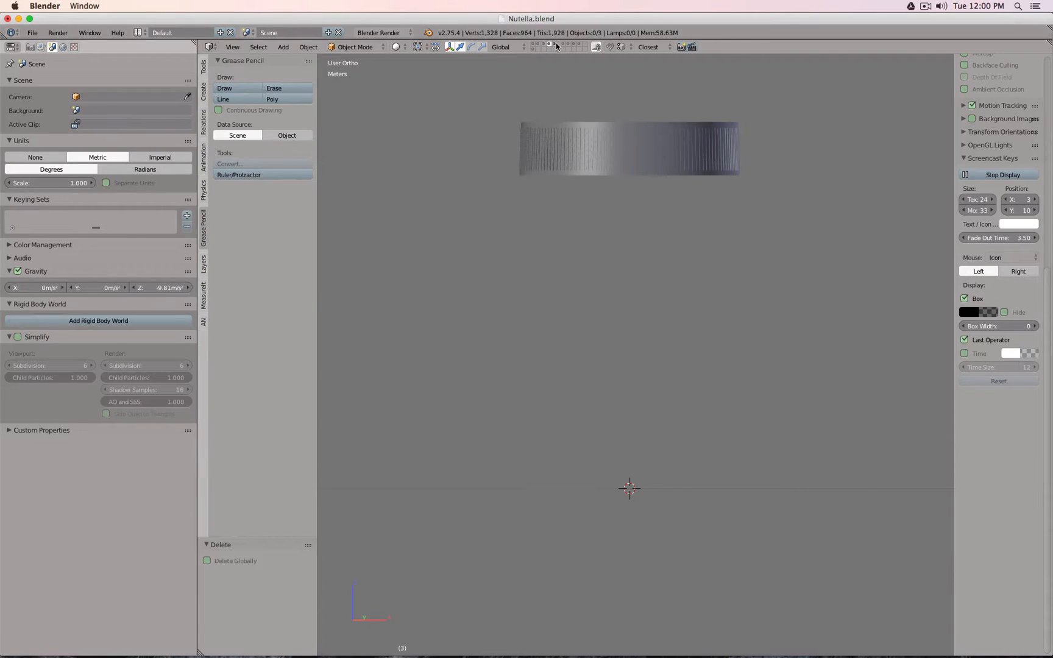
click(564, 45)
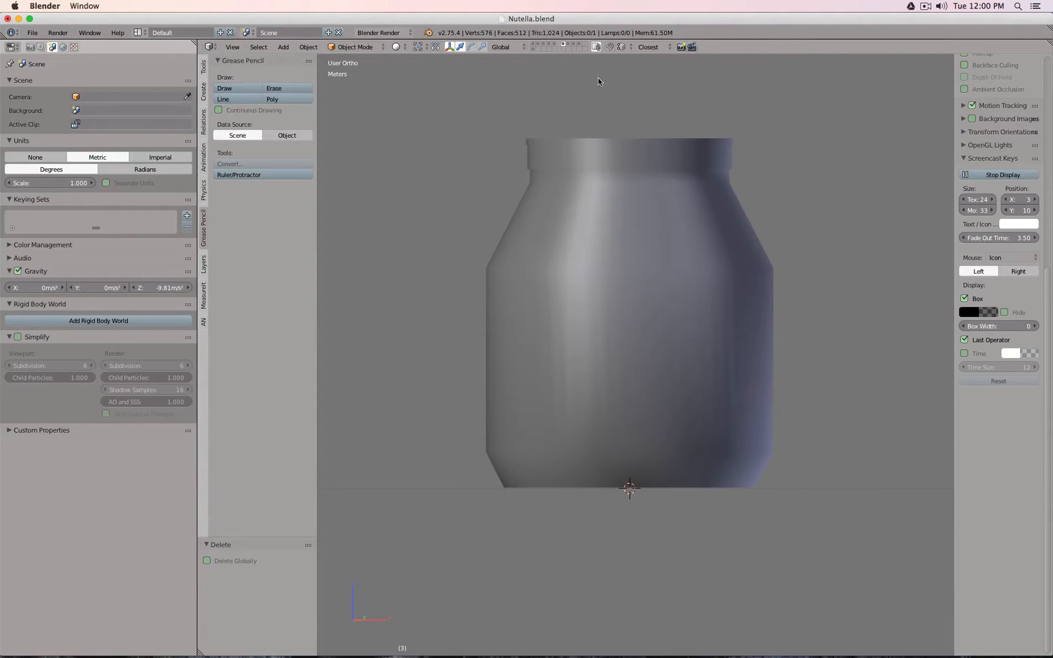
click(568, 45)
middle_drag(576, 70, 687, 96)
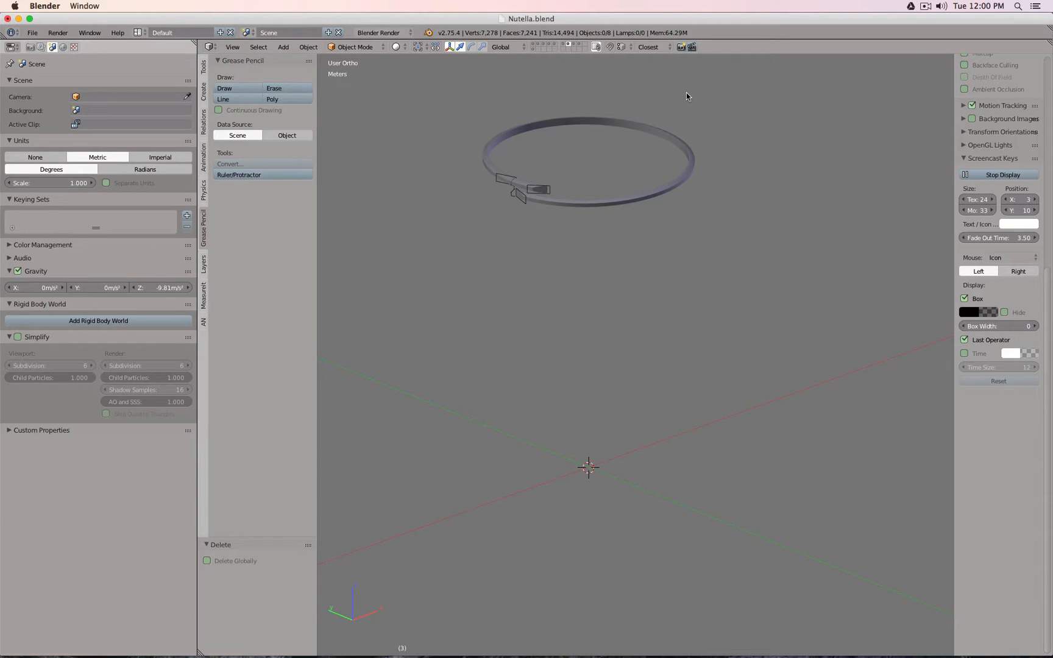
scroll(609, 174, up, 10)
- Hide the threading rings and their three rectangular cap objects, keeping only the profile outlines visible
right_click(706, 291)
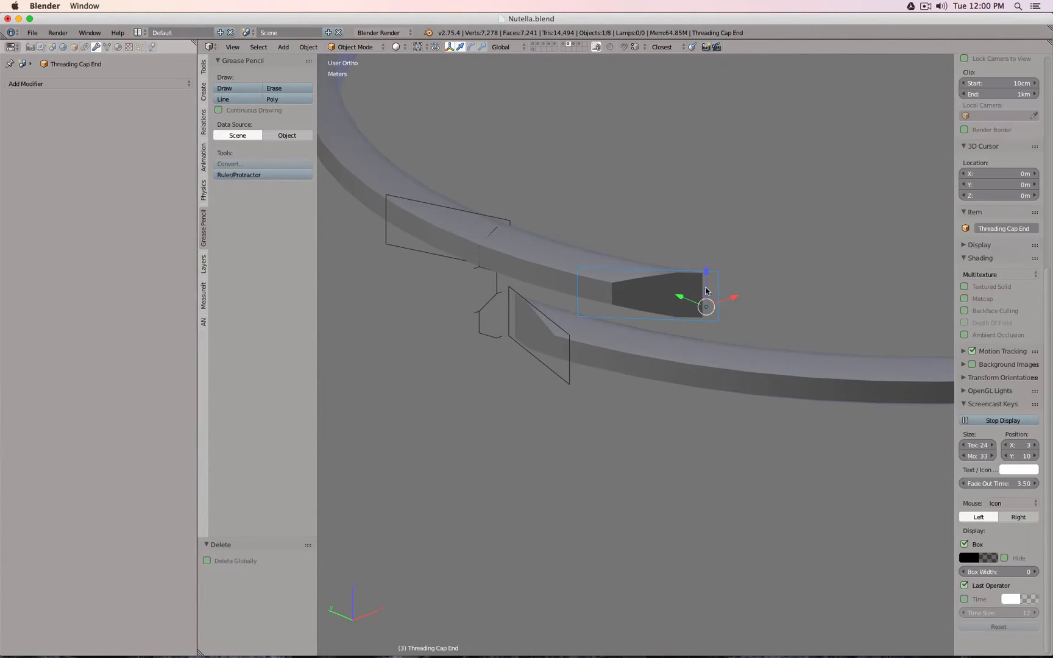
shift+right_click(569, 369)
shift+right_click(488, 215)
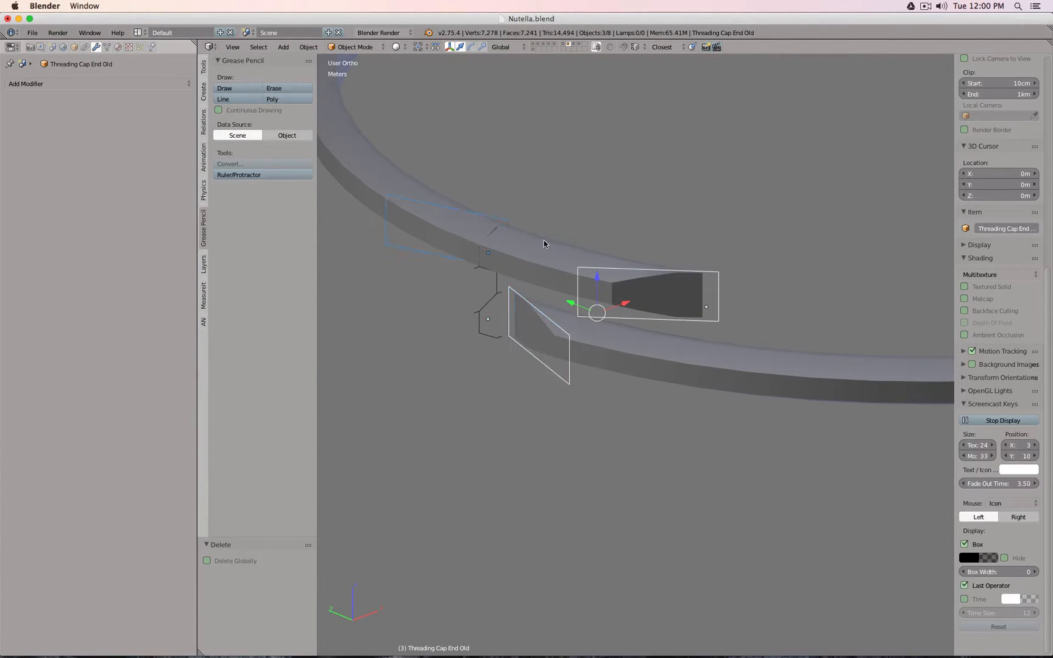
shift+right_click(571, 247)
key(h)
scroll(572, 248, down, 4)
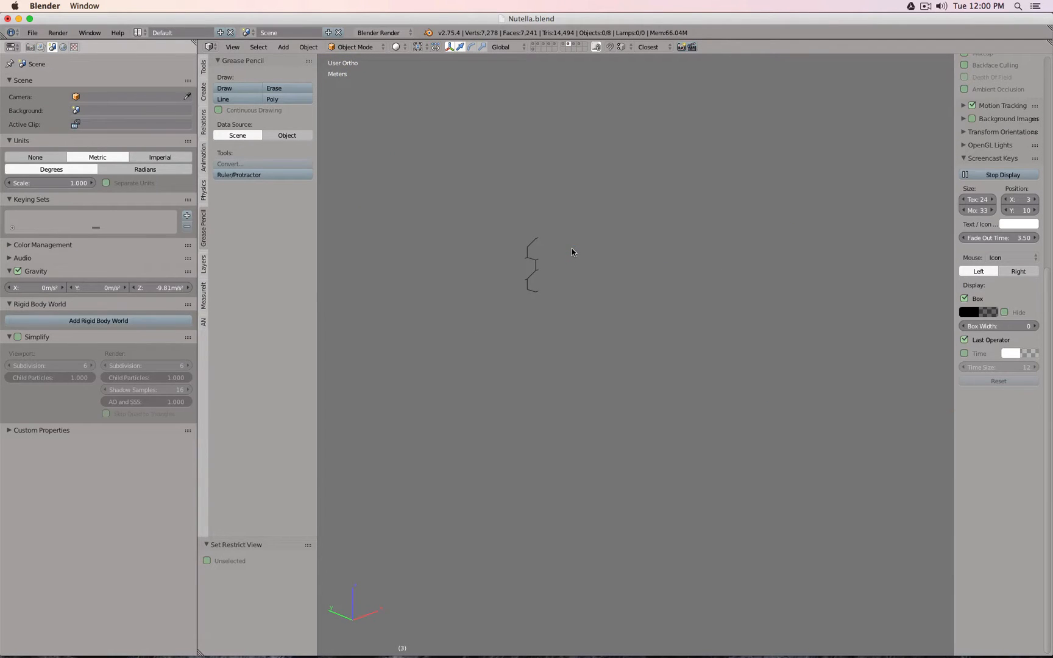
- Examine Threading Outline 1, Threading Outline Distance and Threading Outline 2 in front view, including their locations and dimensions
right_click(542, 268)
key(KP_Decimal)
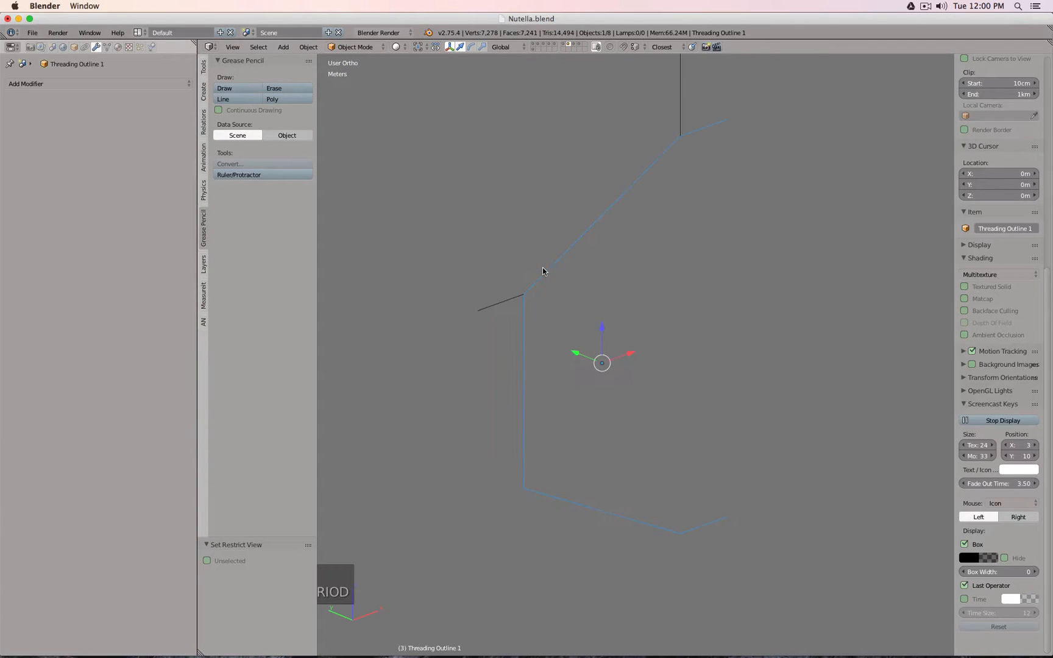
key(KP_1)
scroll(543, 268, up, 4)
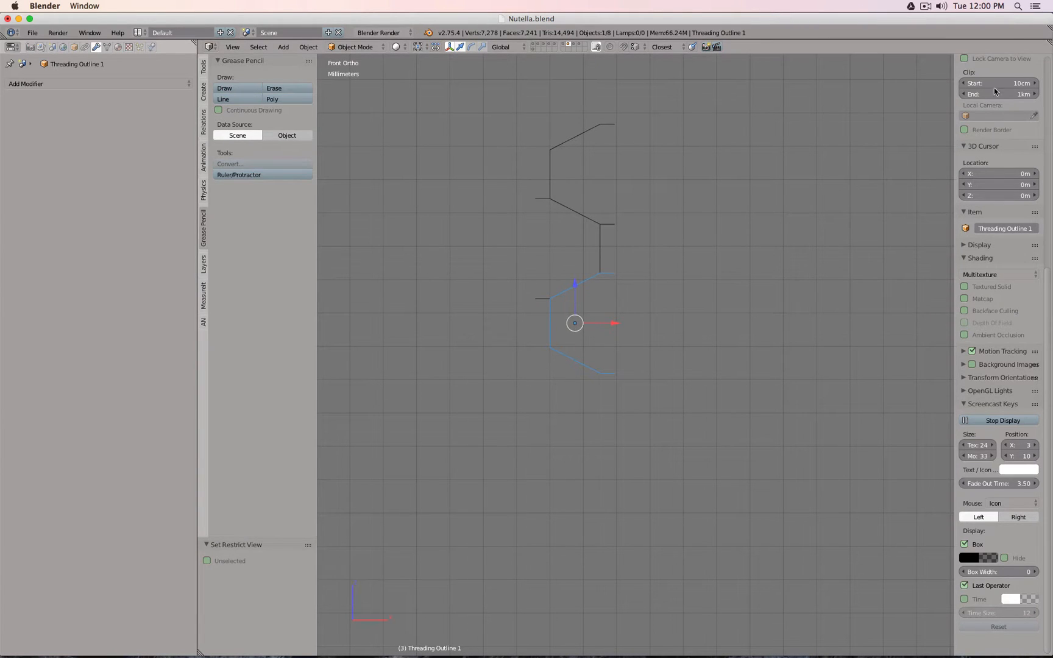
scroll(994, 87, up, 10)
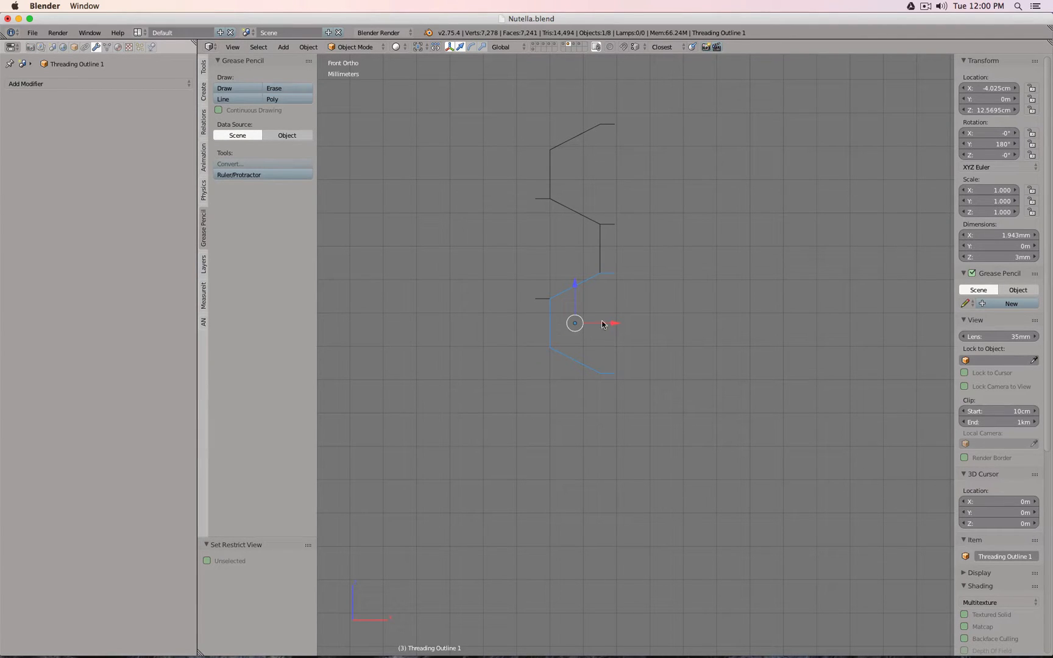
right_click(545, 301)
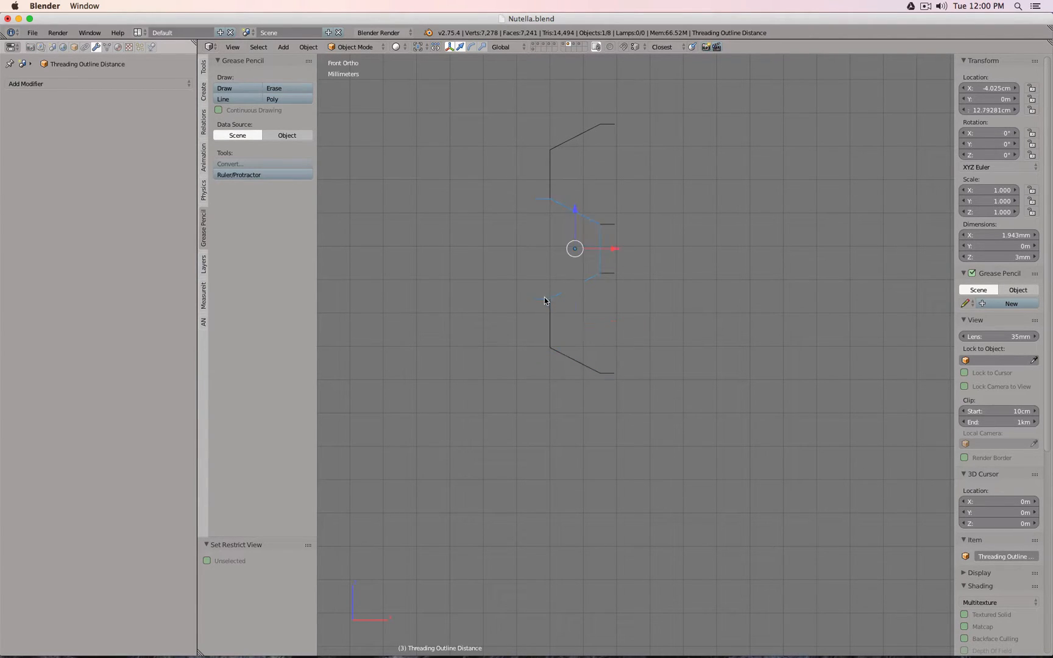
right_click(554, 159)
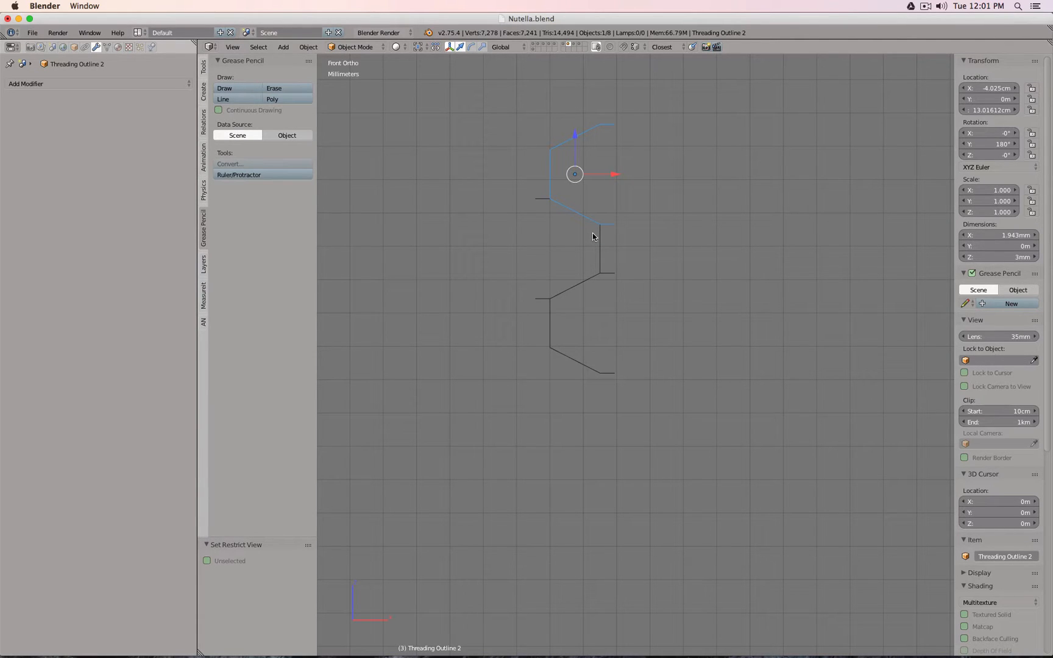
- Unhide all the threading objects and hide only the Threading Sculpted ring
key(alt+h)
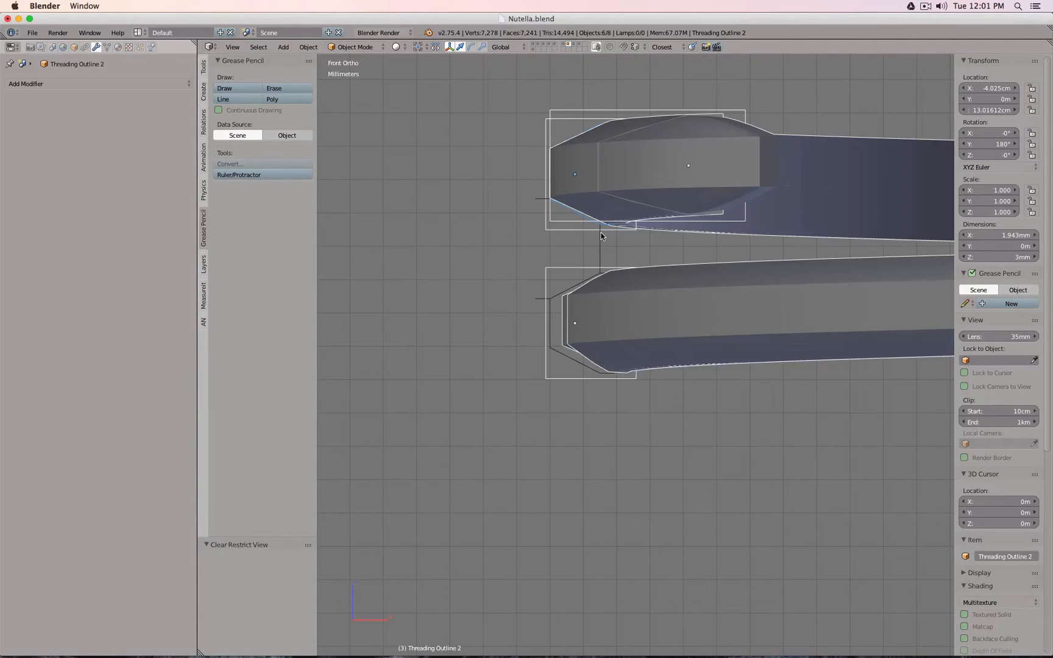
middle_drag(605, 235, 741, 241)
key(z)
key(h)
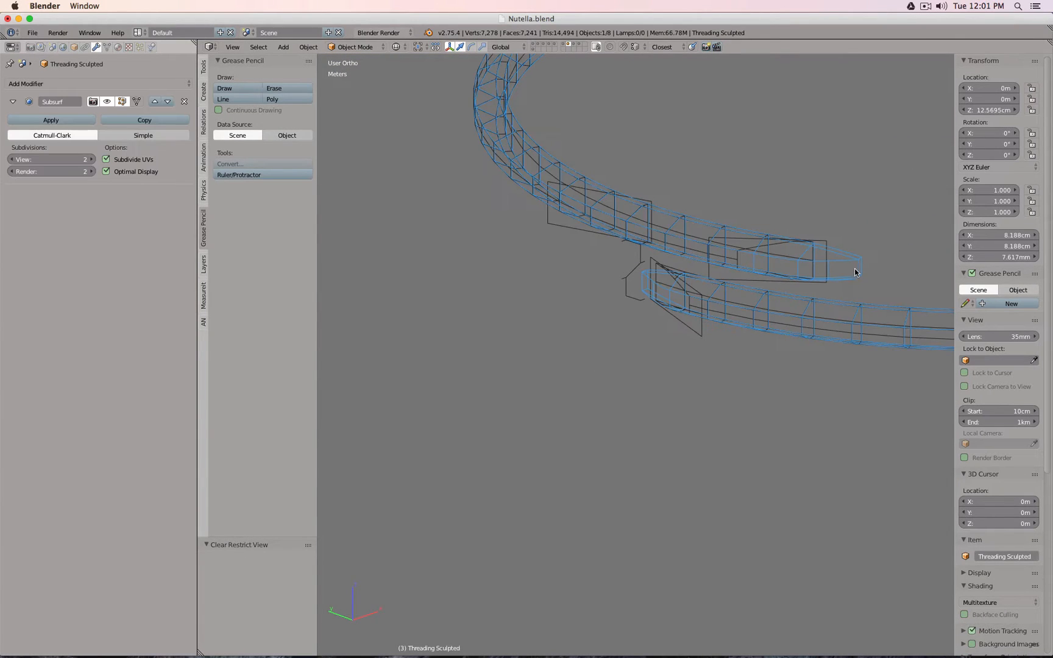
key(z)
- Examine the base profile of the Threading Boolean ring in Edit Mode, and return to Object Mode in solid shading
right_click(823, 315)
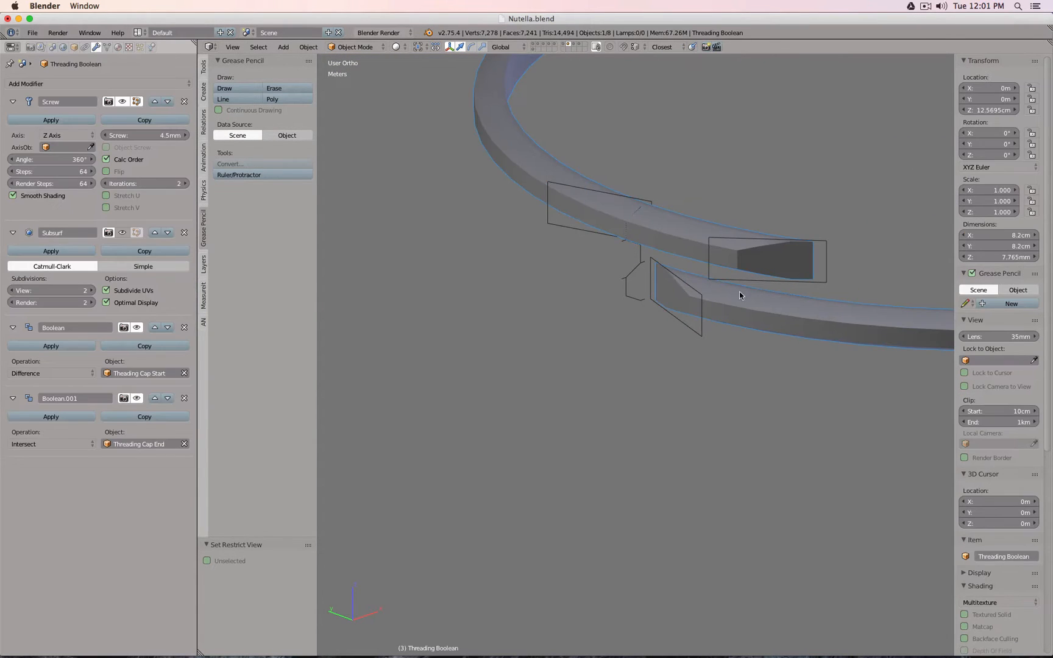
mouse_move(740, 294)
middle_down()
mouse_move(757, 274)
mouse_move(689, 278)
mouse_move(634, 248)
mouse_move(839, 260)
mouse_move(690, 272)
mouse_move(689, 299)
mouse_move(687, 273)
middle_up()
key(Tab)
key(a)
key(z)
key(a)
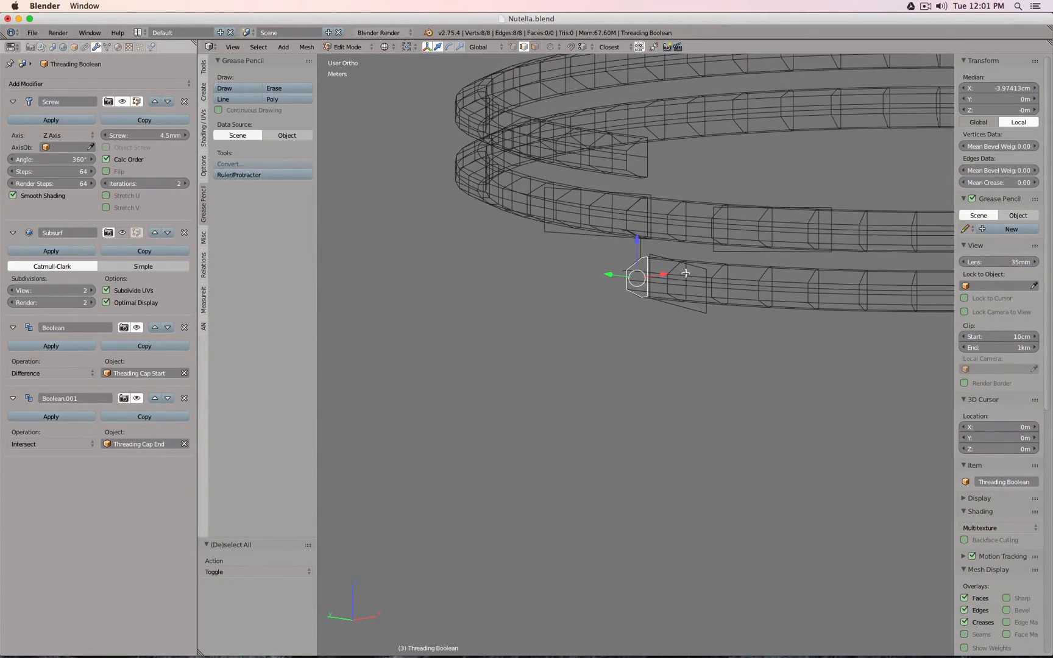
key(Tab)
key(z)
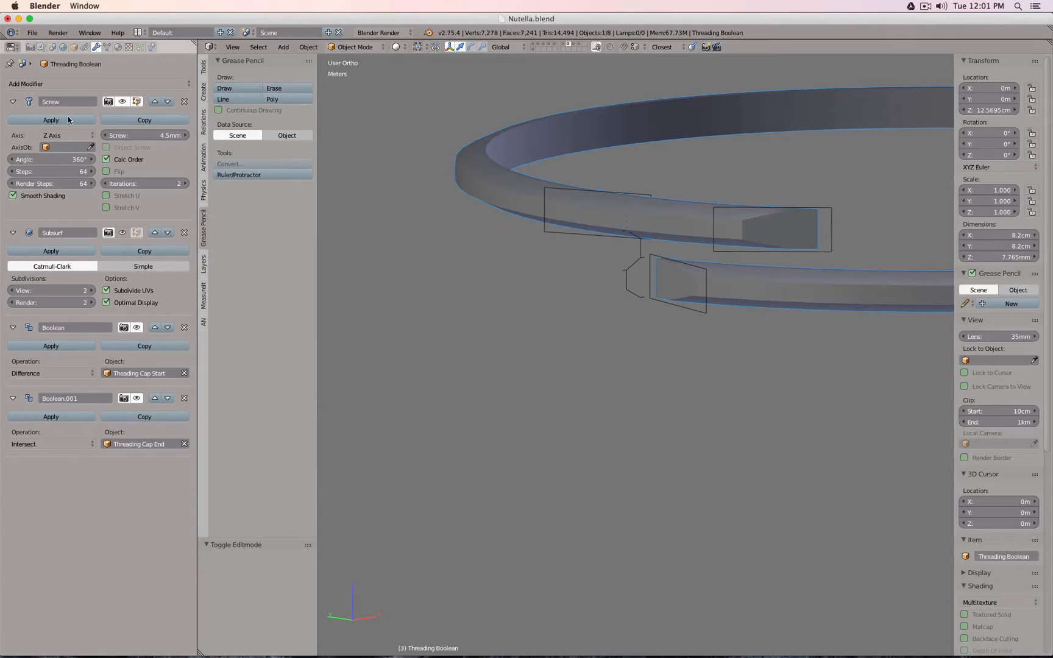
- Turn off viewport display of both Boolean modifiers on Threading Boolean, and try one fewer Screw iteration before returning to 2
click(136, 327)
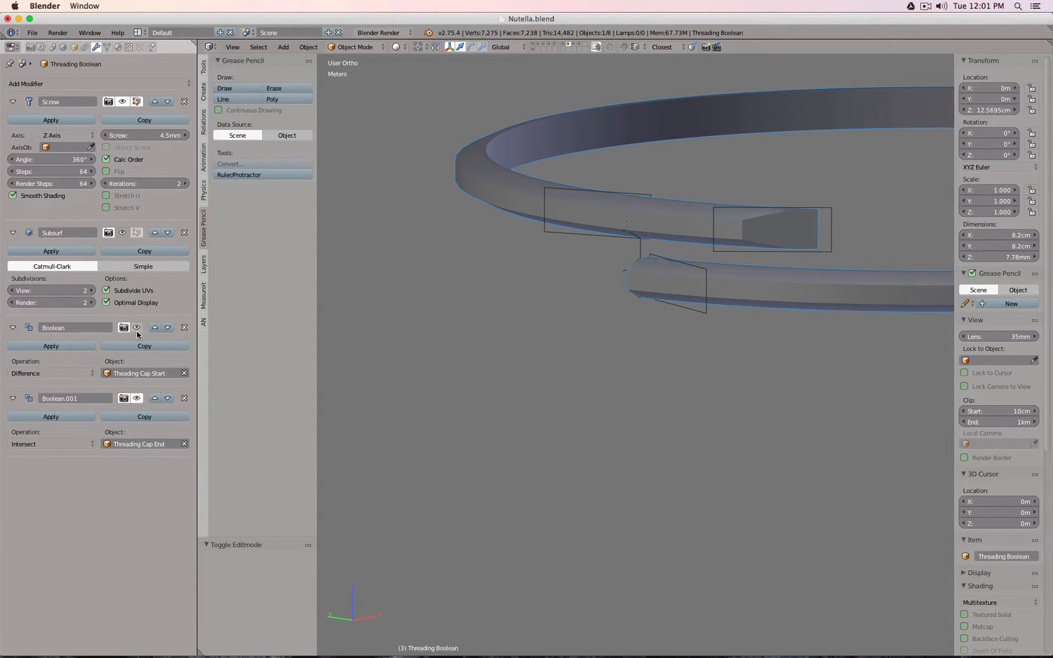
click(136, 398)
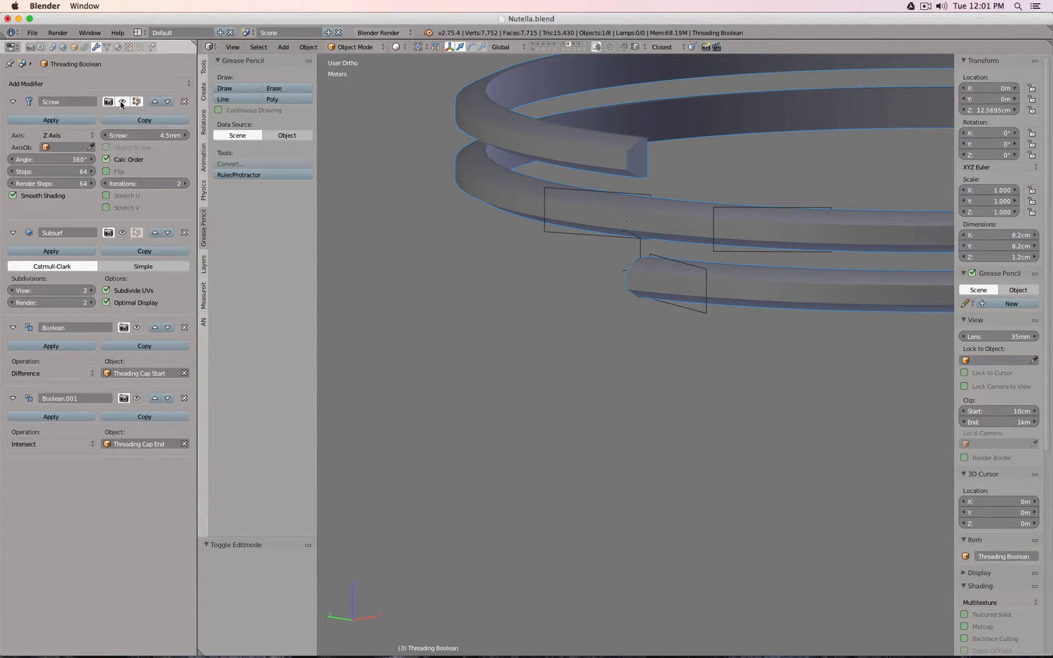
click(104, 183)
click(185, 183)
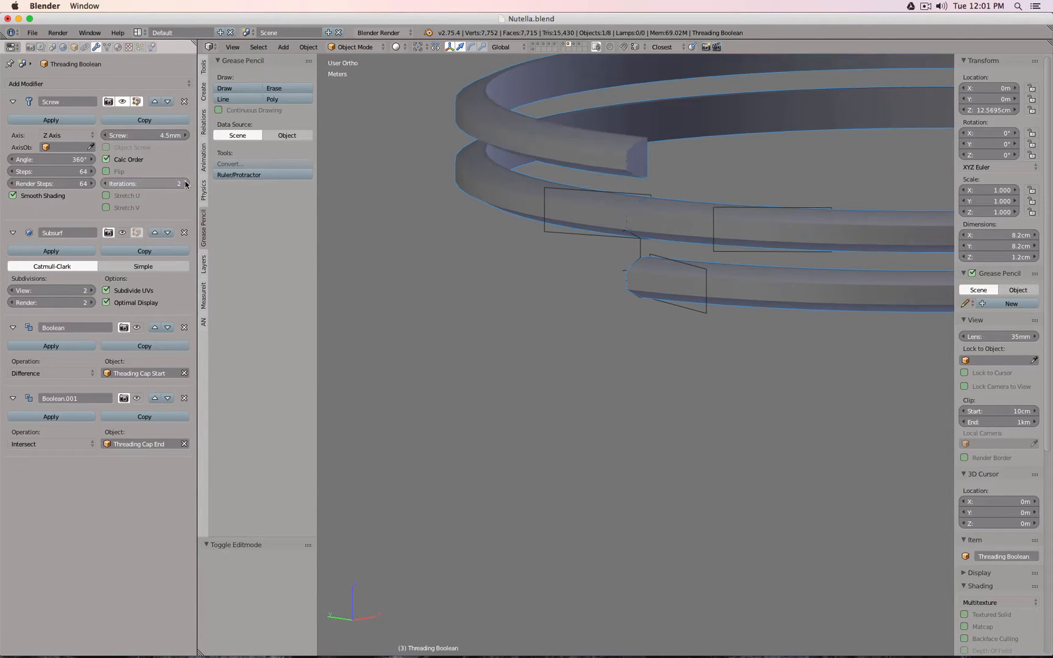
middle_drag(505, 189, 552, 212)
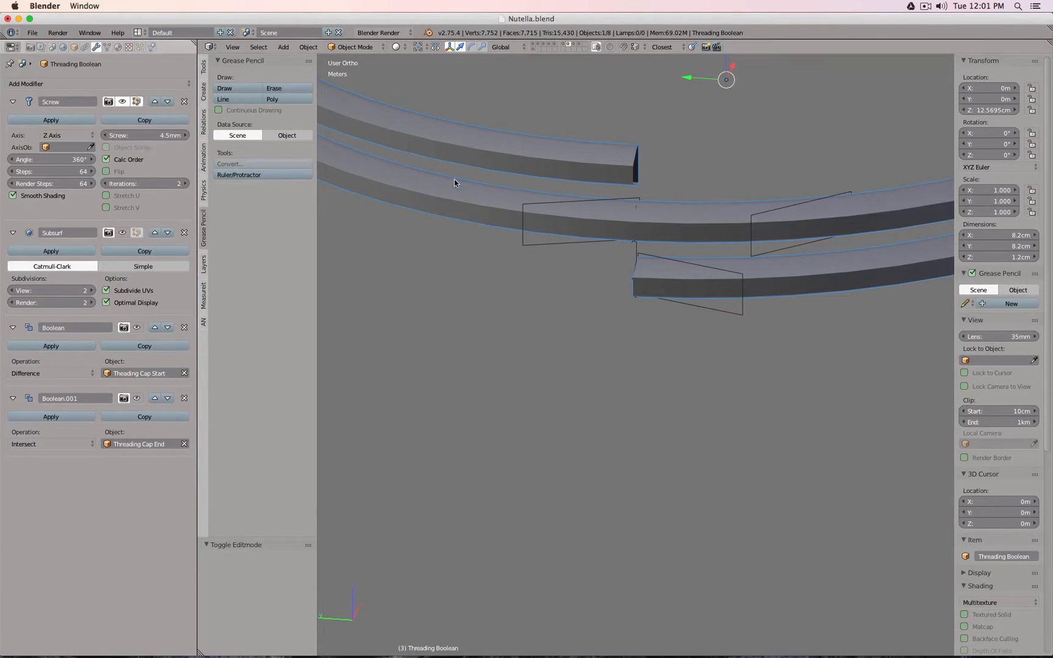
middle_drag(455, 179, 702, 183)
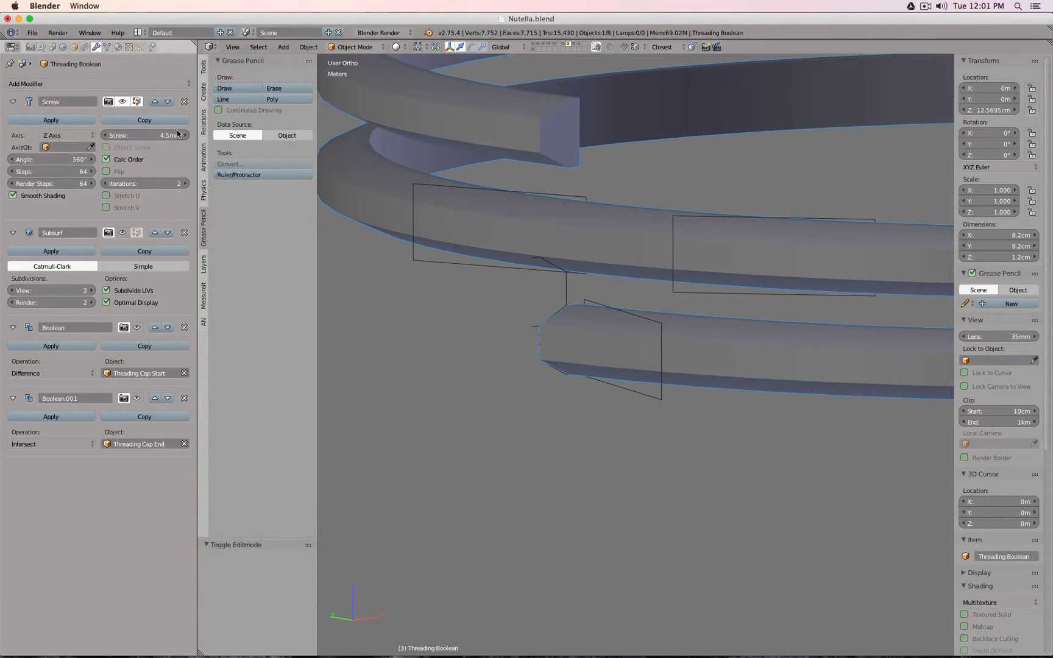
- Set the Screw modifier's screw distance to 4 mm and compare the ring's spacing with Threading Outline 2
click(139, 135)
text(4)
key(Return)
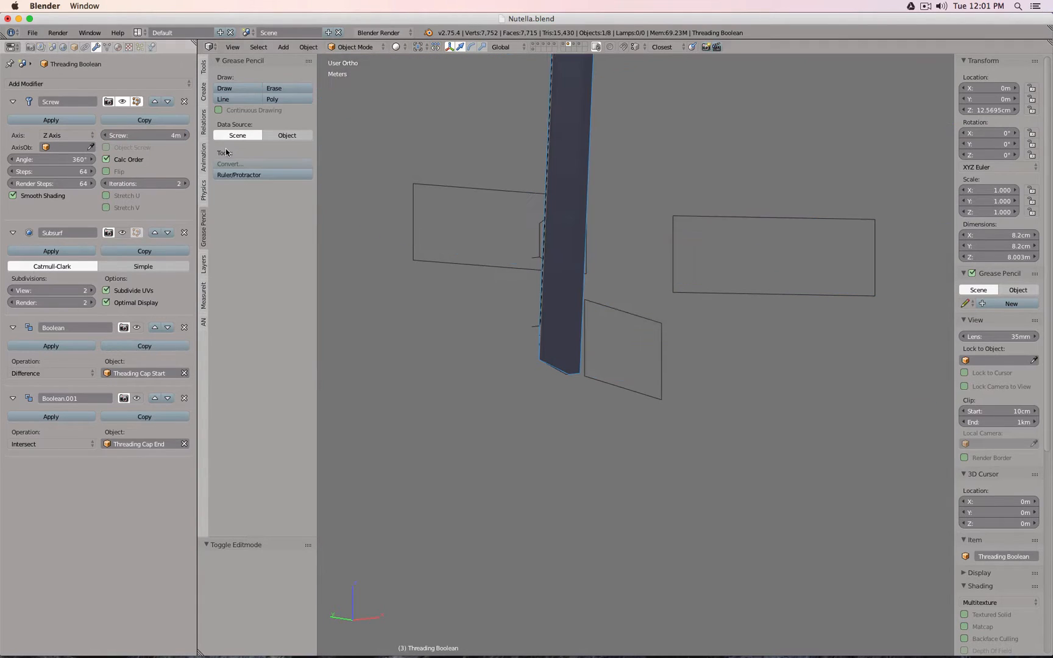
click(139, 135)
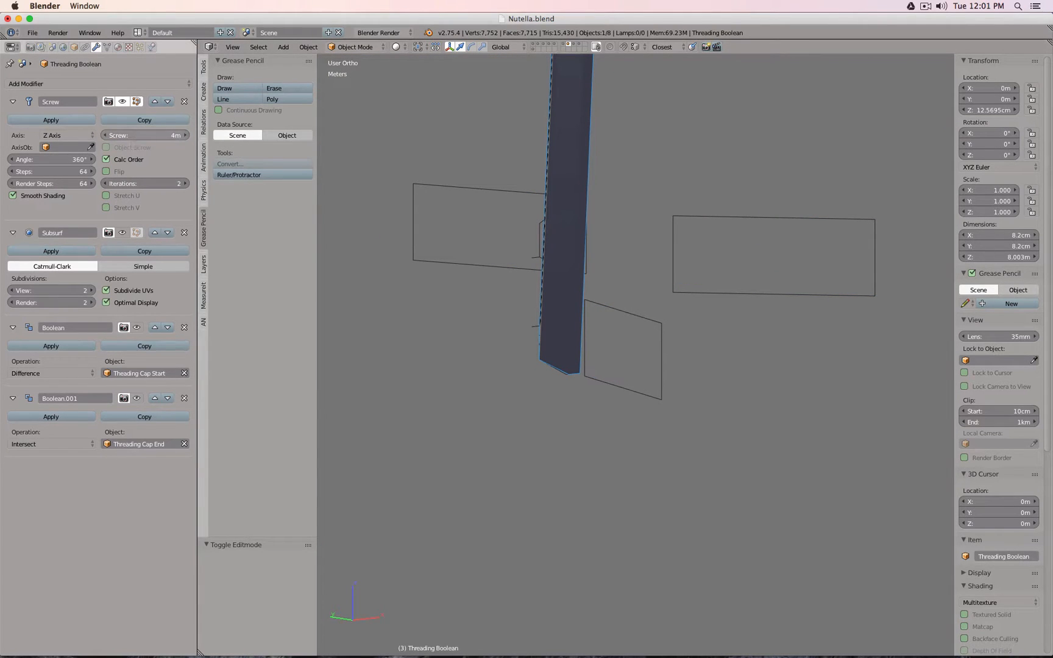
text(4mm)
key(Return)
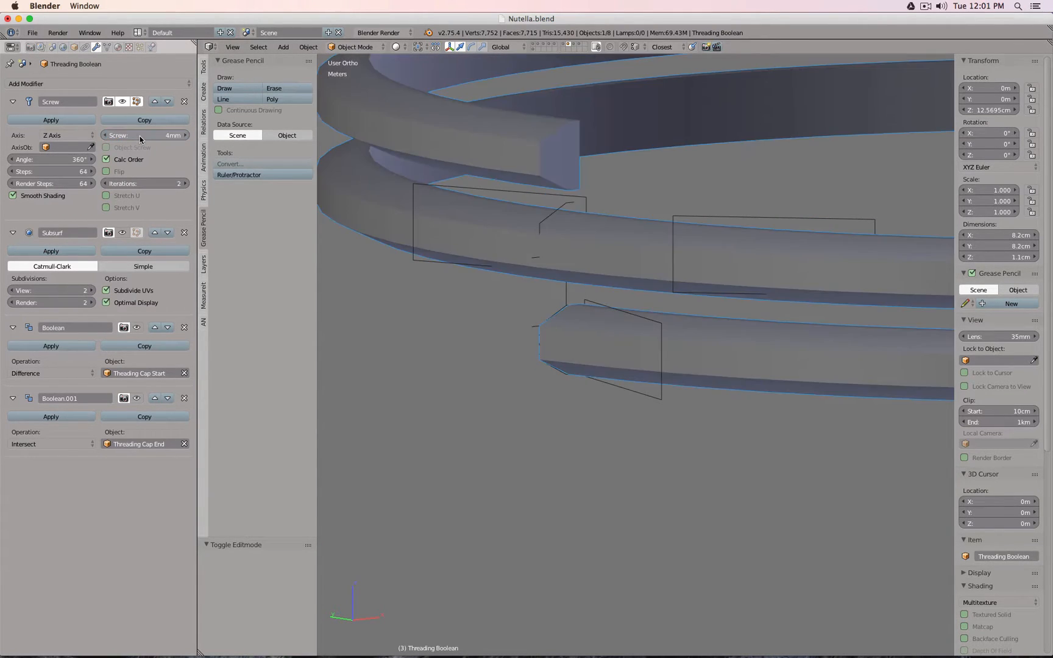
right_click(573, 205)
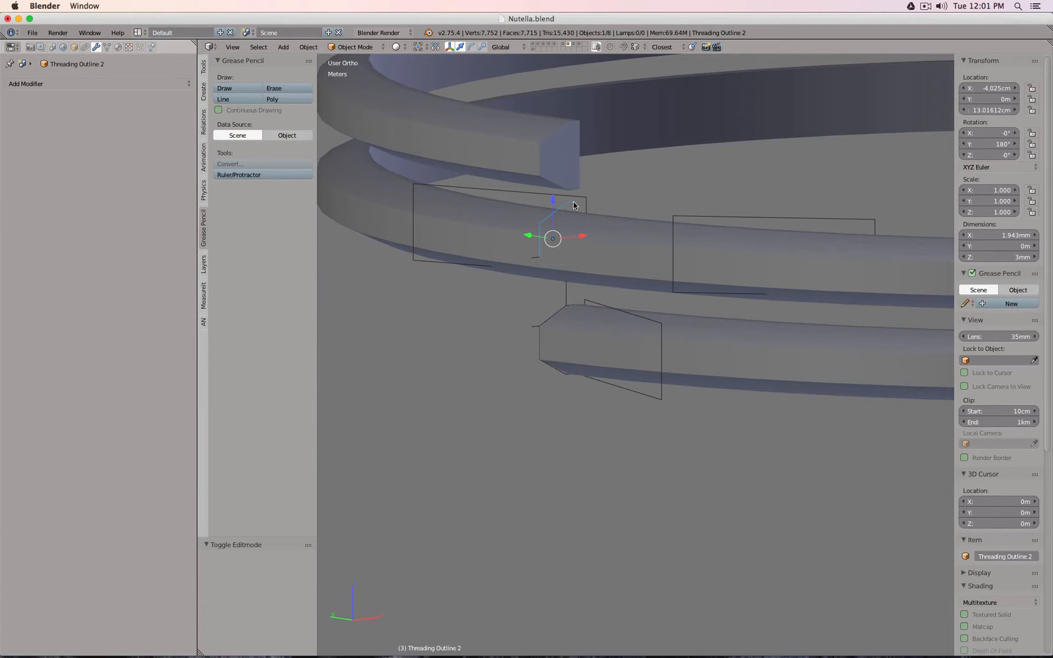
right_click(604, 228)
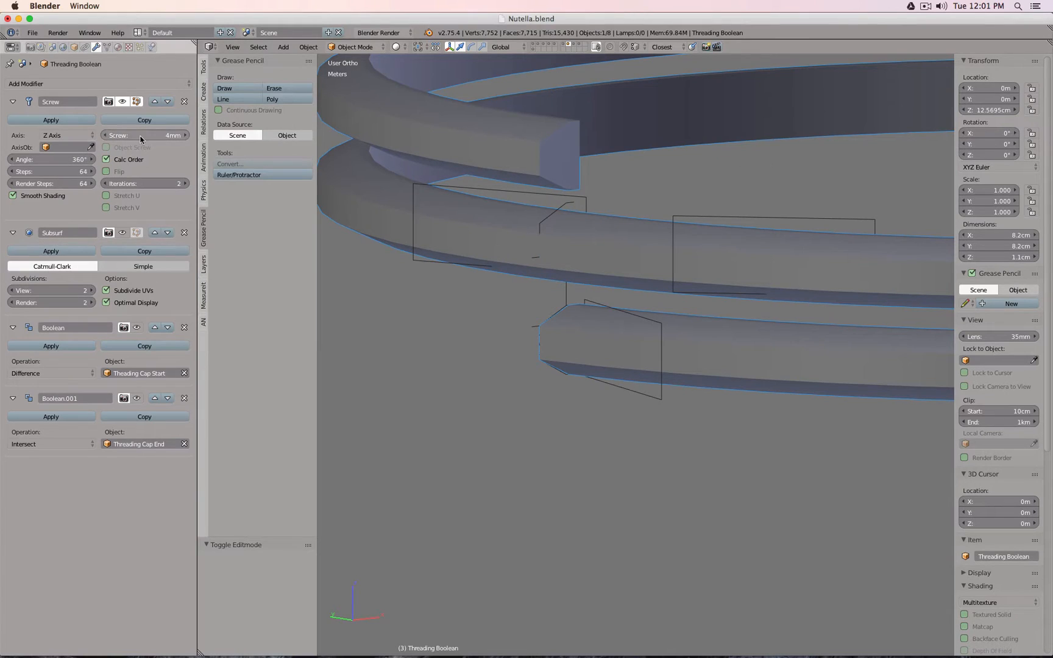
- Reduce the Threading Boolean ring's Screw modifier to 1 iteration and set its screw distance to 4.5 mm to align with Threading Outline 2
right_click(565, 205)
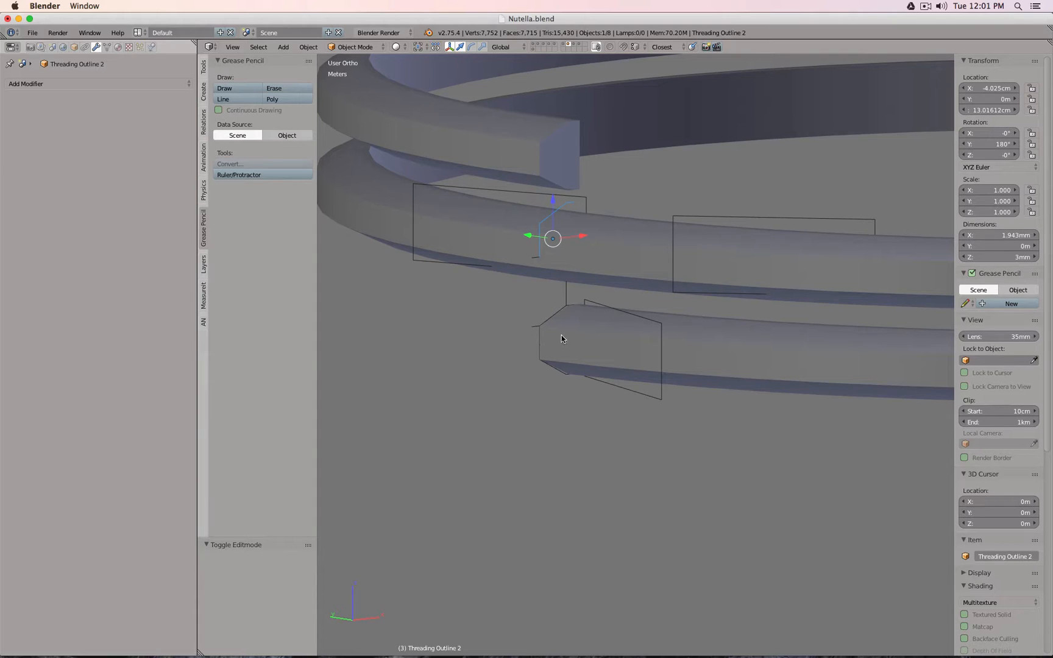
right_click(623, 224)
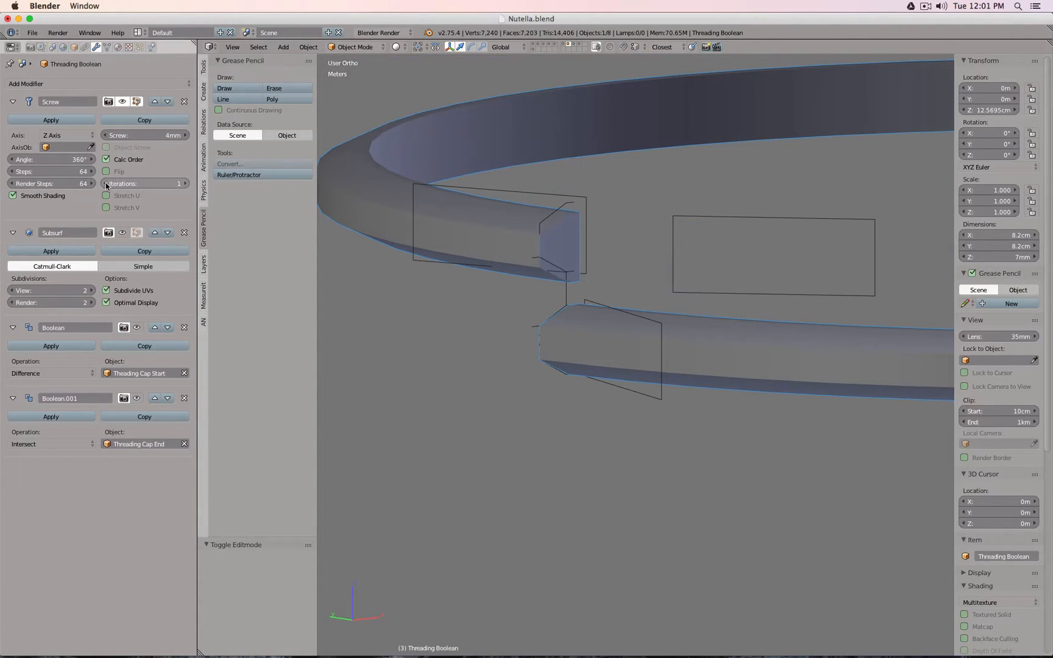
click(154, 134)
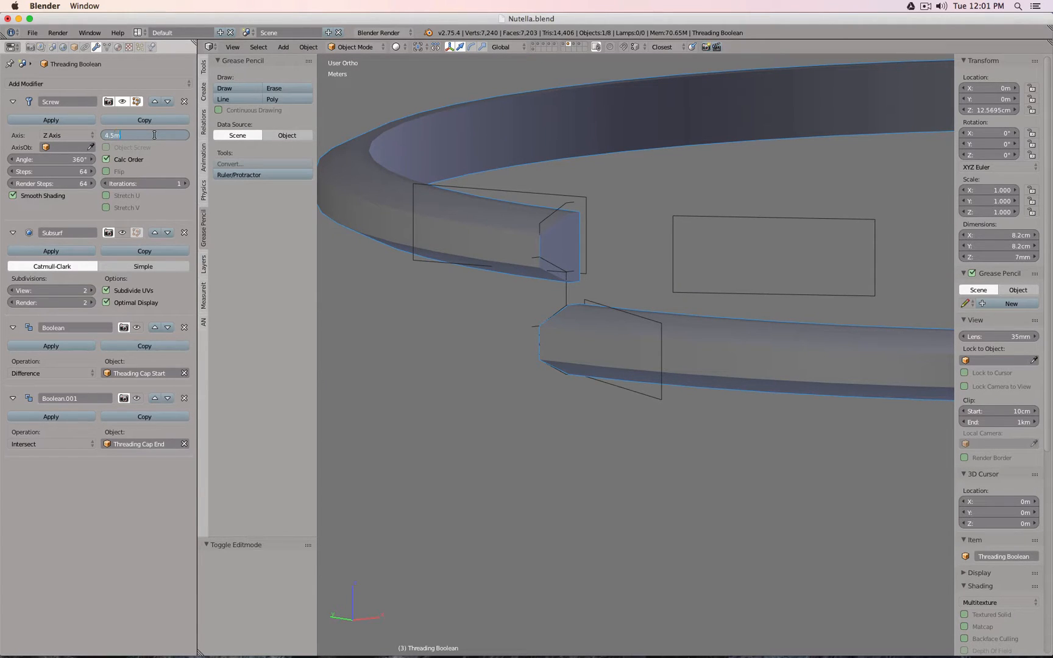
key(Return)
middle_drag(535, 212, 571, 259)
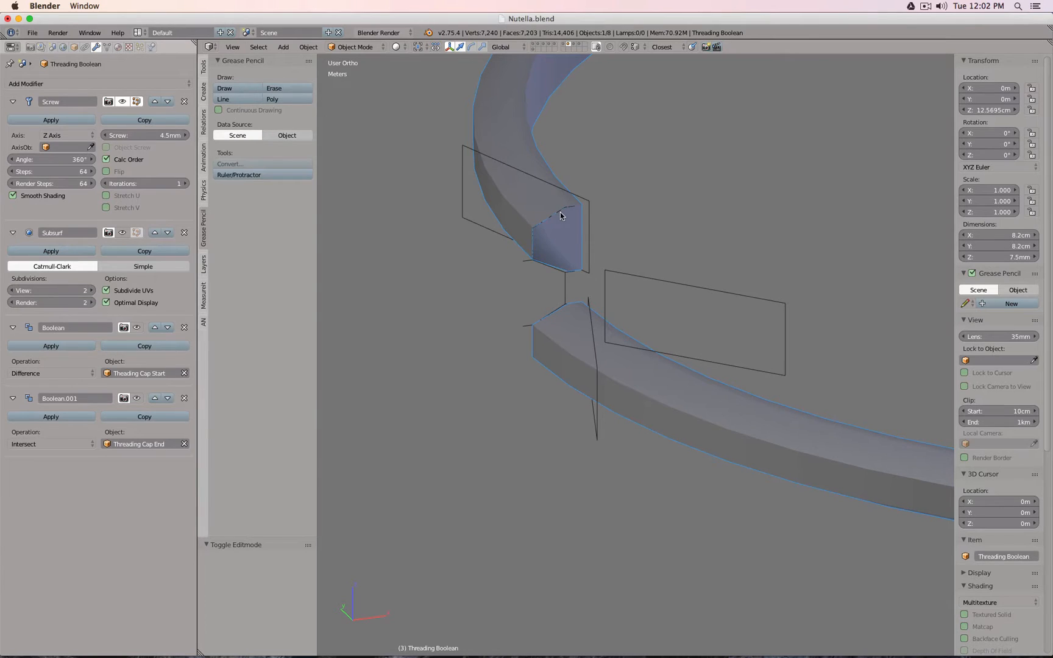
middle_drag(561, 213, 627, 248)
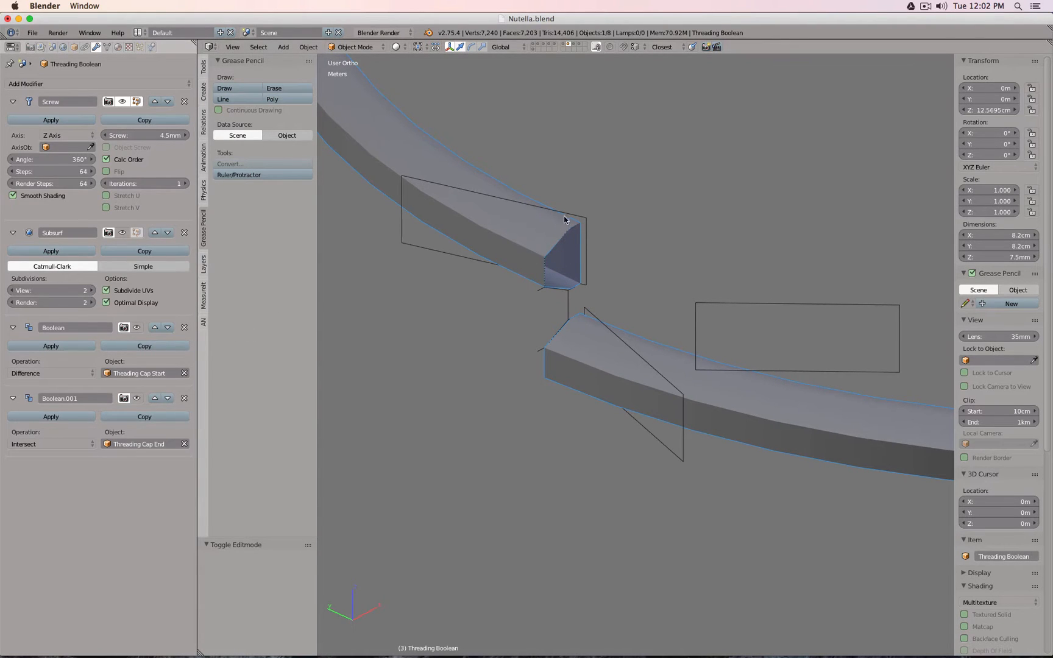
- Examine the Threading Cap End Old plane in Edit Mode, and inspect the Theading Cap Start and Threading Cap End planes around the ring's ends
right_click(585, 217)
key(Tab)
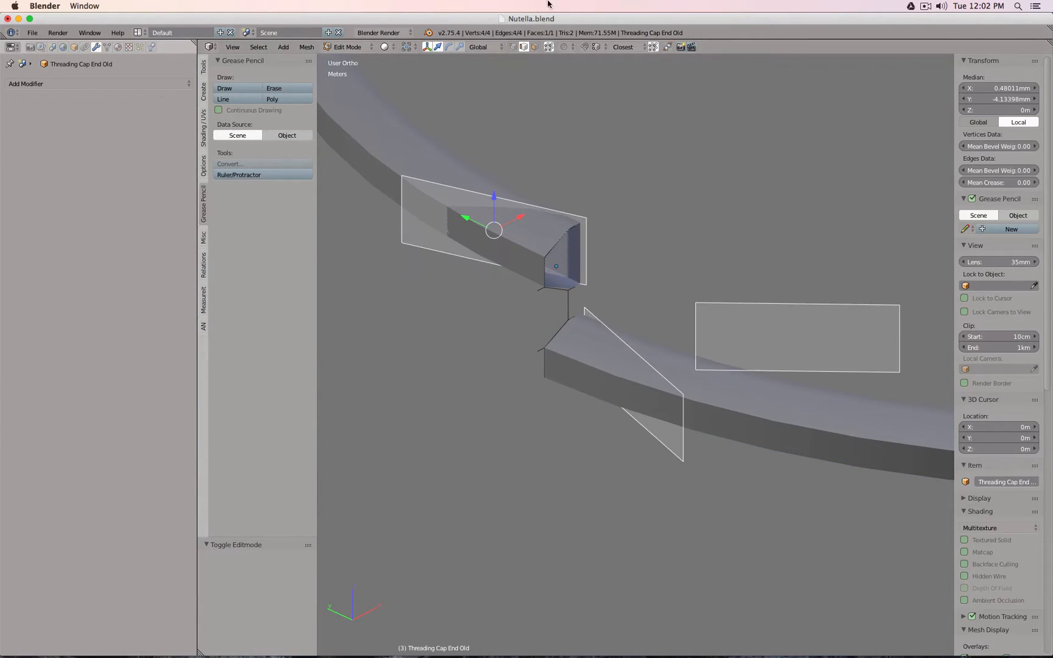
key(3)
middle_drag(627, 158, 475, 216)
key(Tab)
right_click(628, 314)
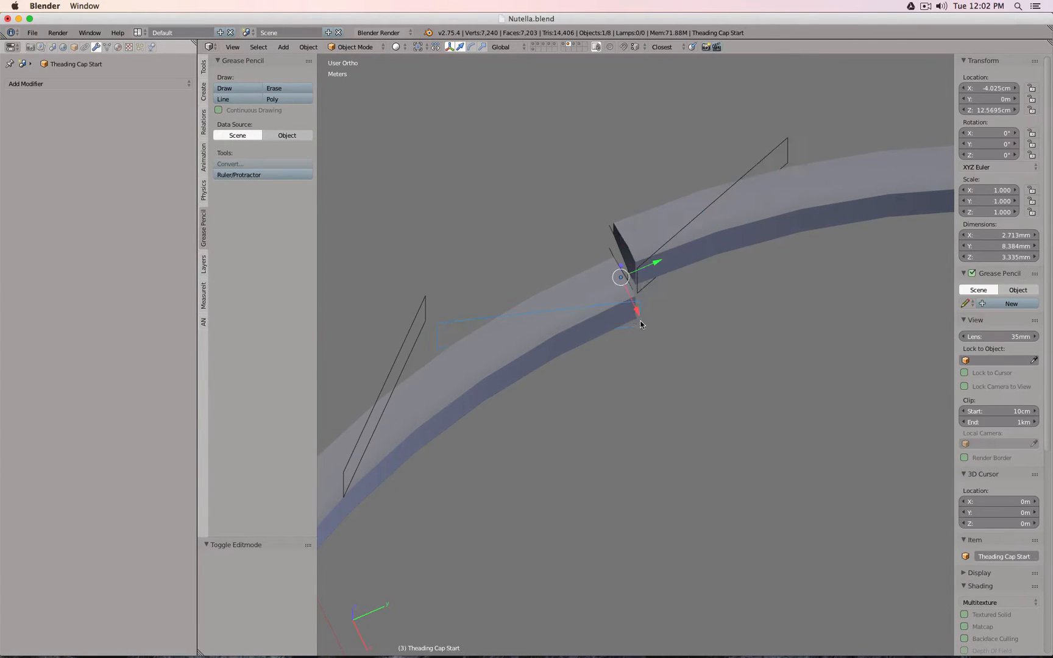
middle_drag(668, 311, 857, 300)
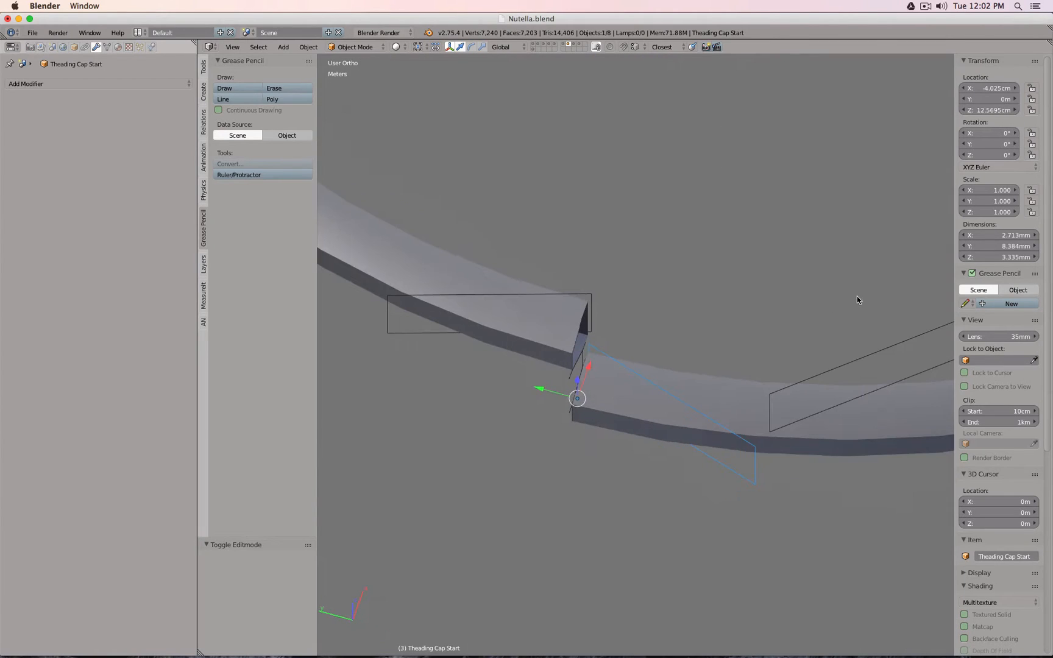
right_click(609, 315)
middle_drag(609, 315, 587, 246)
right_click(668, 300)
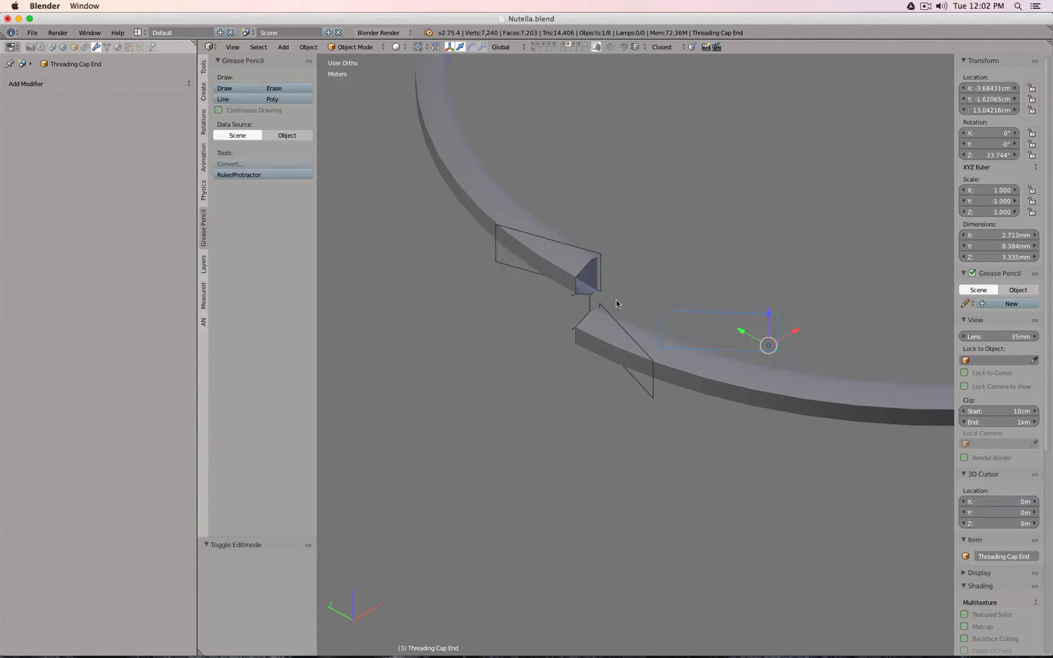
- Set the Threading Boolean ring's Screw iterations to 2 and check the overlapping turns against the cap planes
right_click(478, 165)
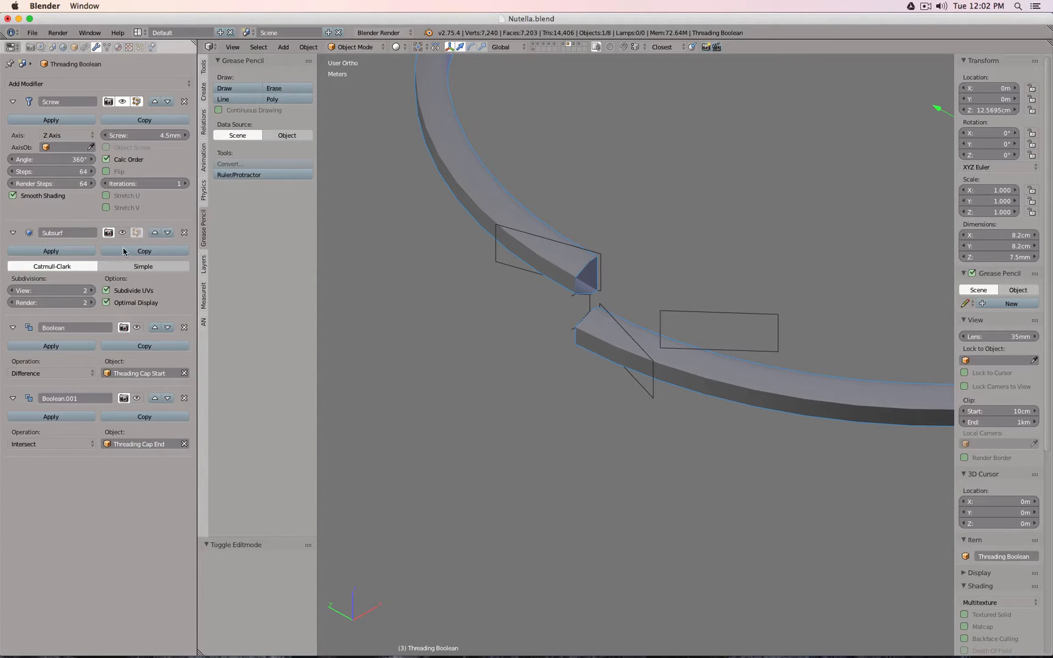
click(186, 183)
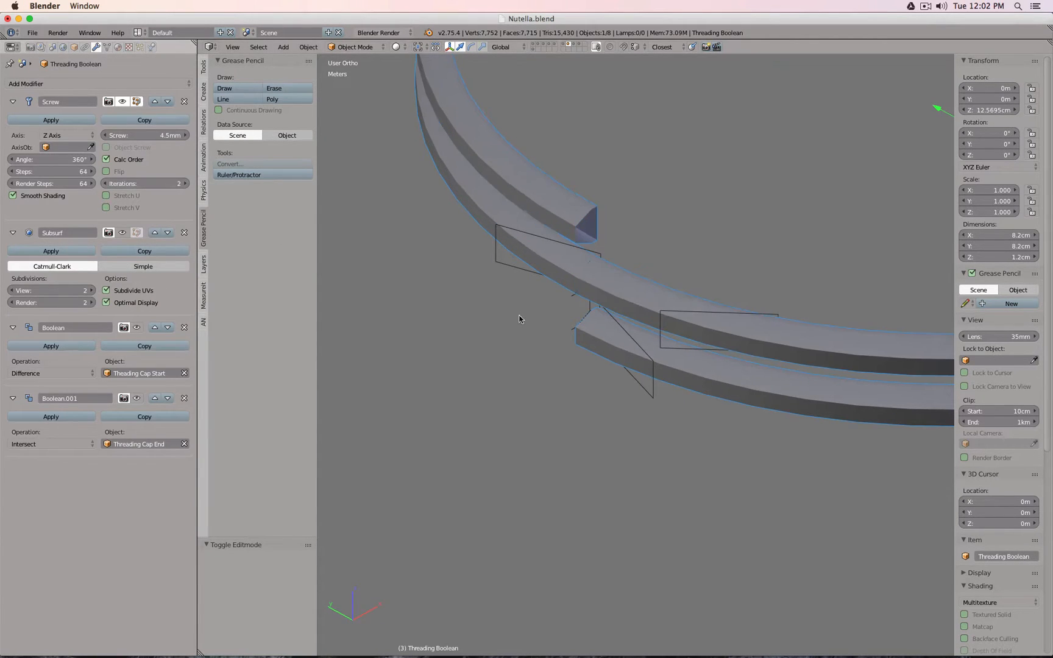
middle_drag(518, 318, 566, 266)
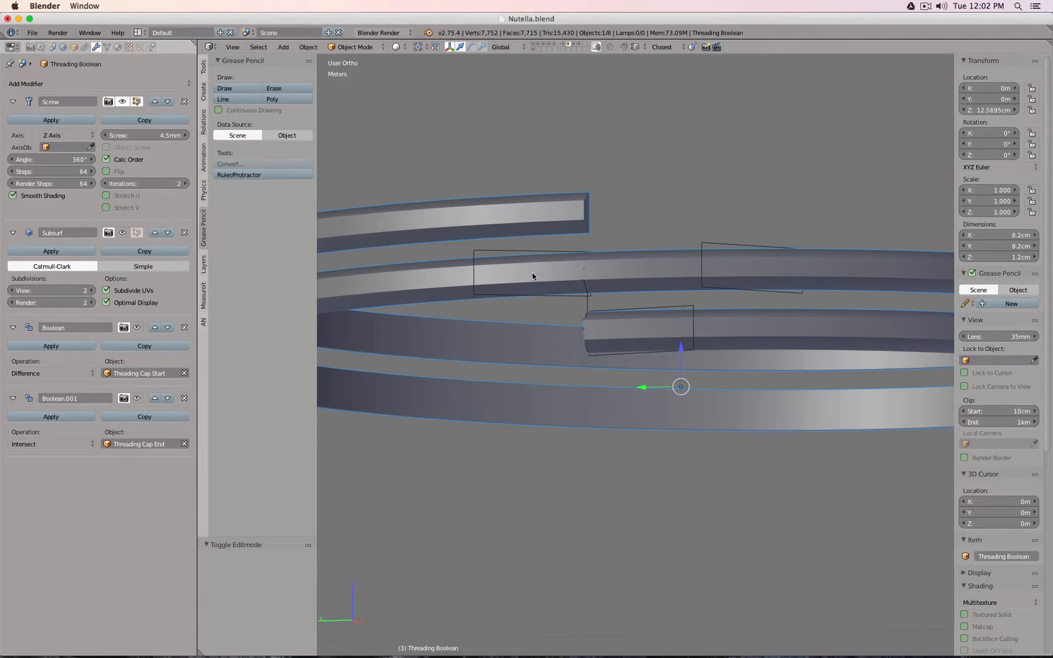
middle_drag(532, 277, 586, 311)
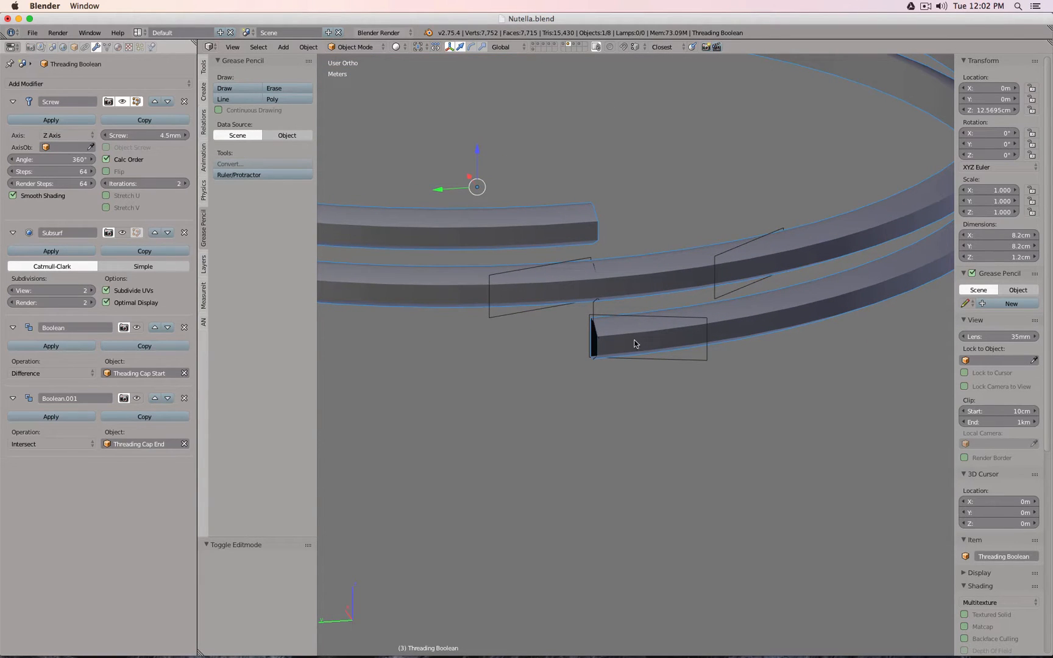
- Turn on viewport display of the Difference Boolean modifier and inspect its cut at the Theading Cap Start plane
click(139, 329)
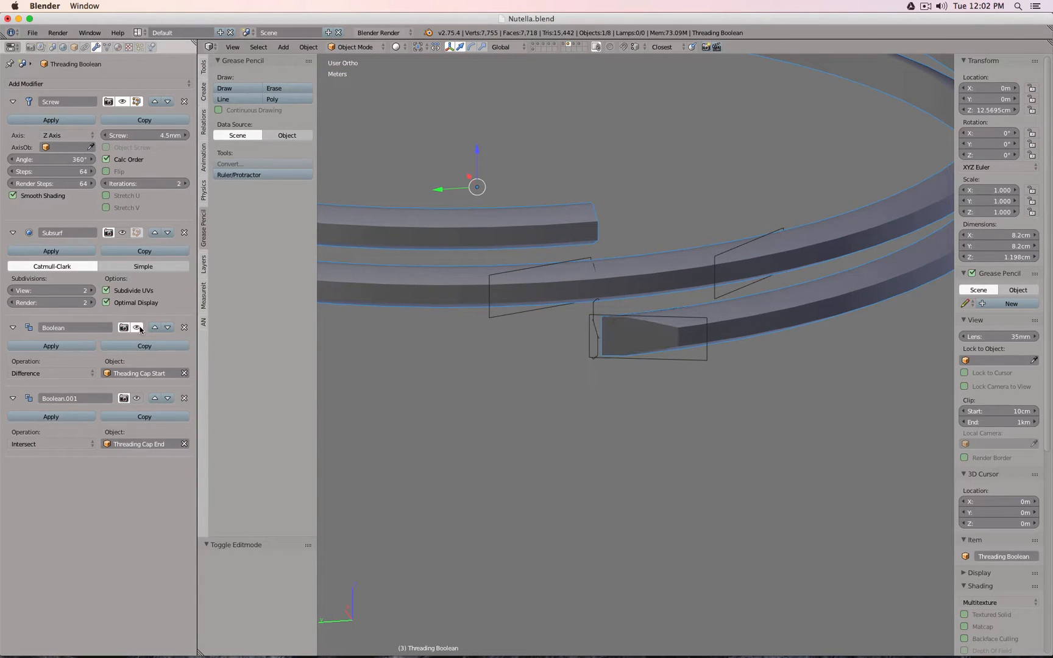
right_click(706, 364)
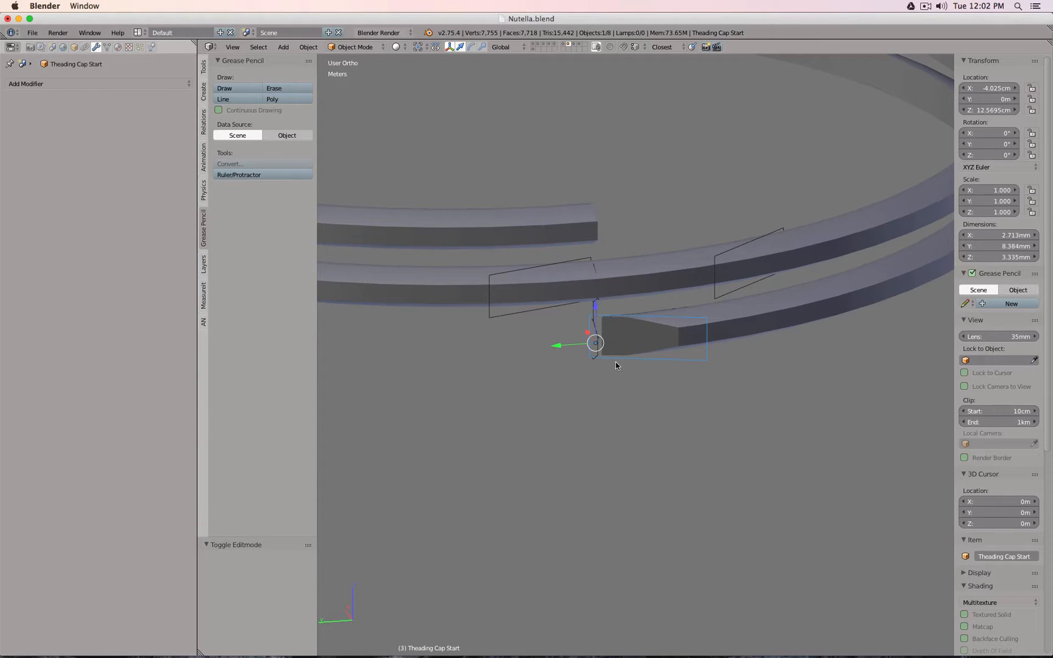
middle_drag(683, 364, 578, 374)
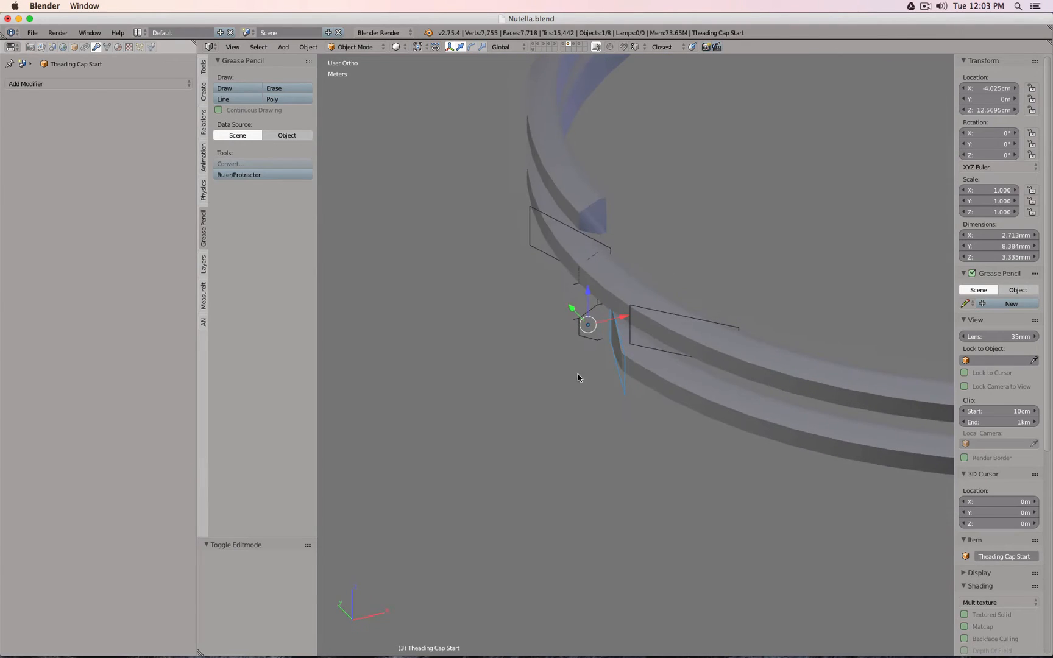
- Examine the Threading Boolean ring's base profile in Edit Mode as wireframe, and return to Object Mode in solid shading
right_click(599, 212)
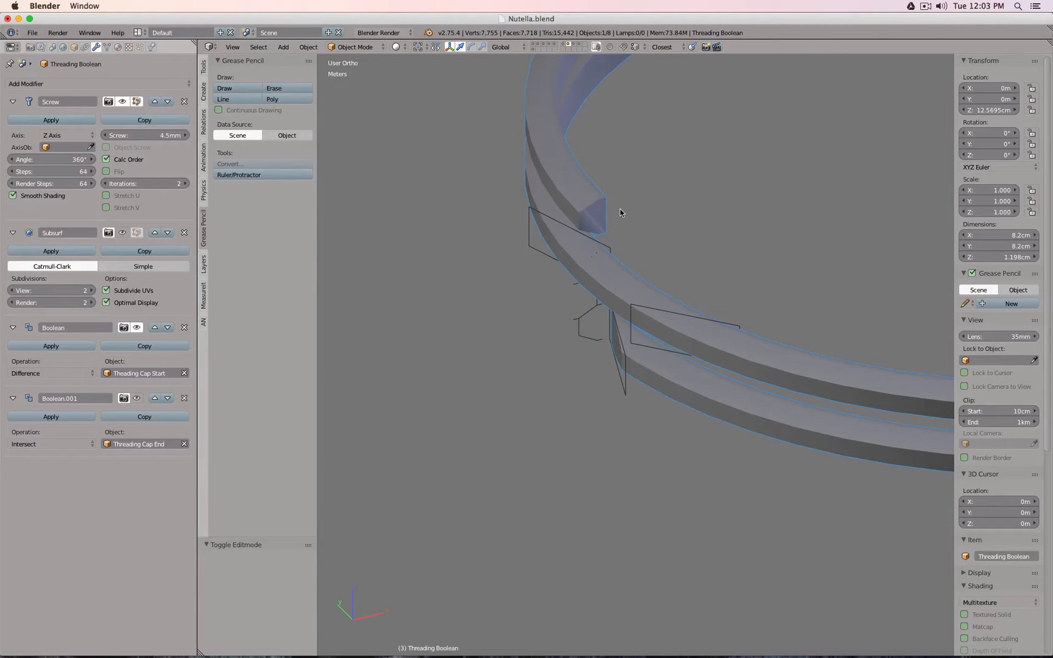
key(Tab)
key(z)
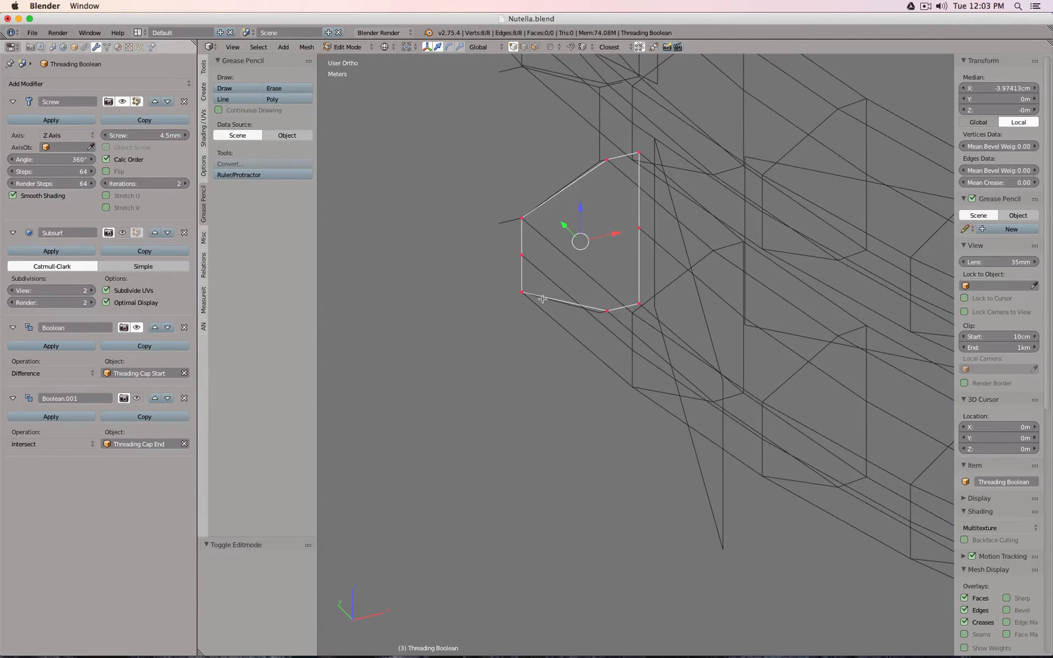
key(Tab)
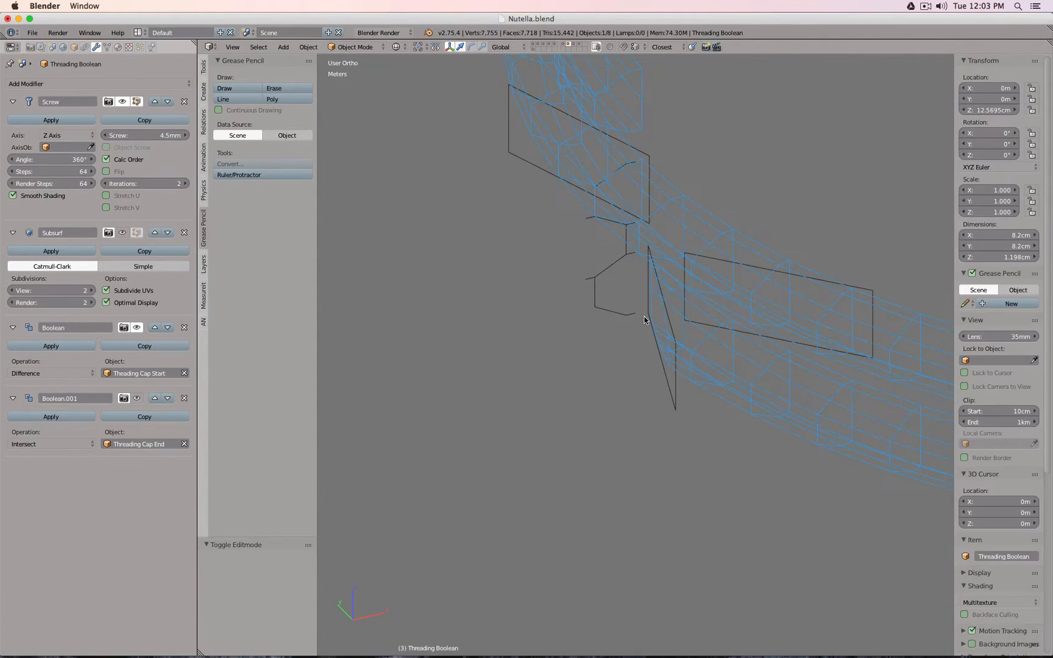
key(z)
middle_drag(654, 315, 643, 280)
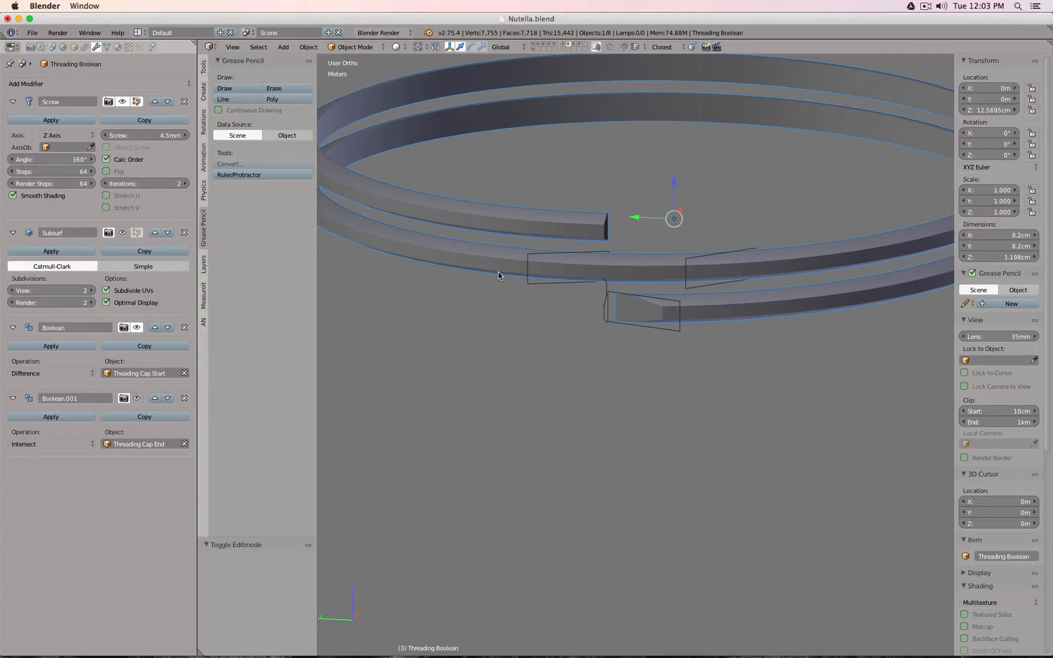
- Change the Intersect Boolean's object to Threading Cap End Old and turn on the modifier's viewport display
click(184, 444)
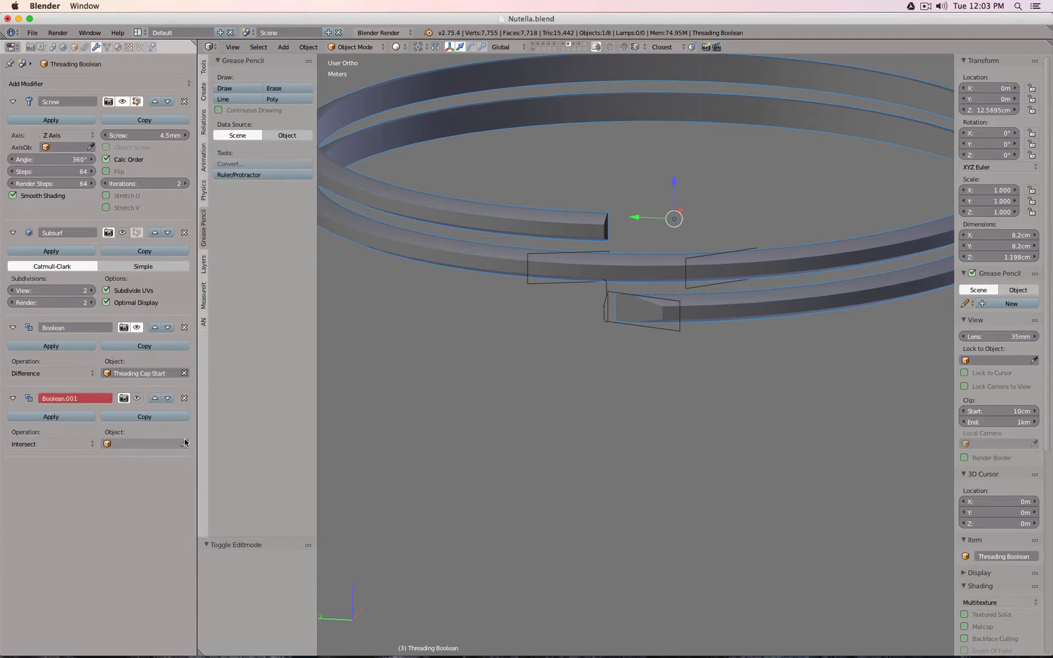
click(184, 443)
click(536, 280)
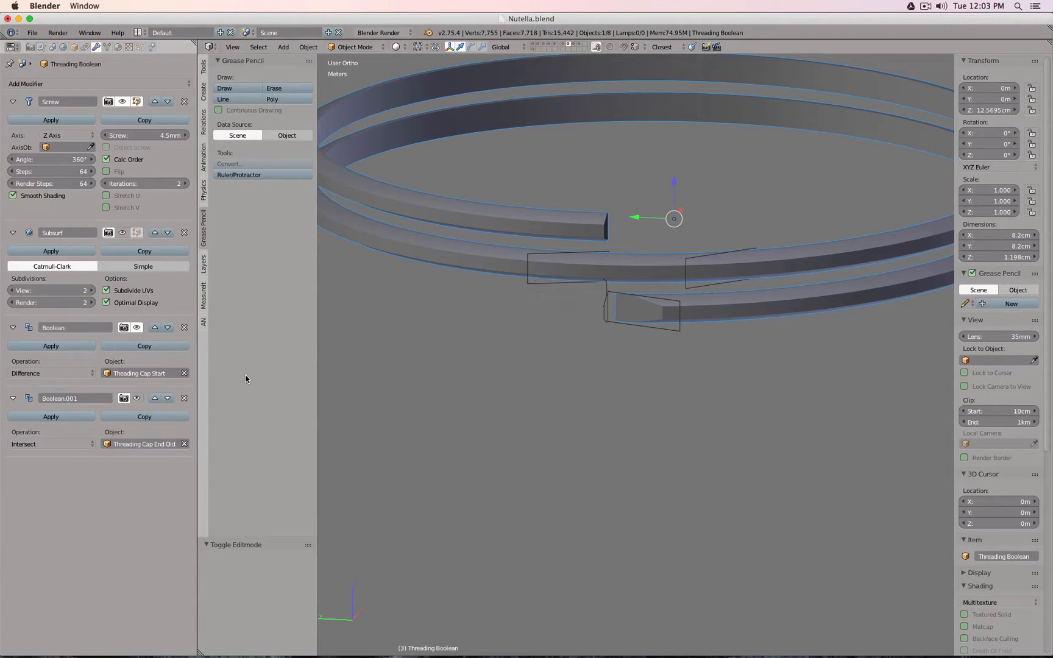
middle_drag(750, 330, 760, 331)
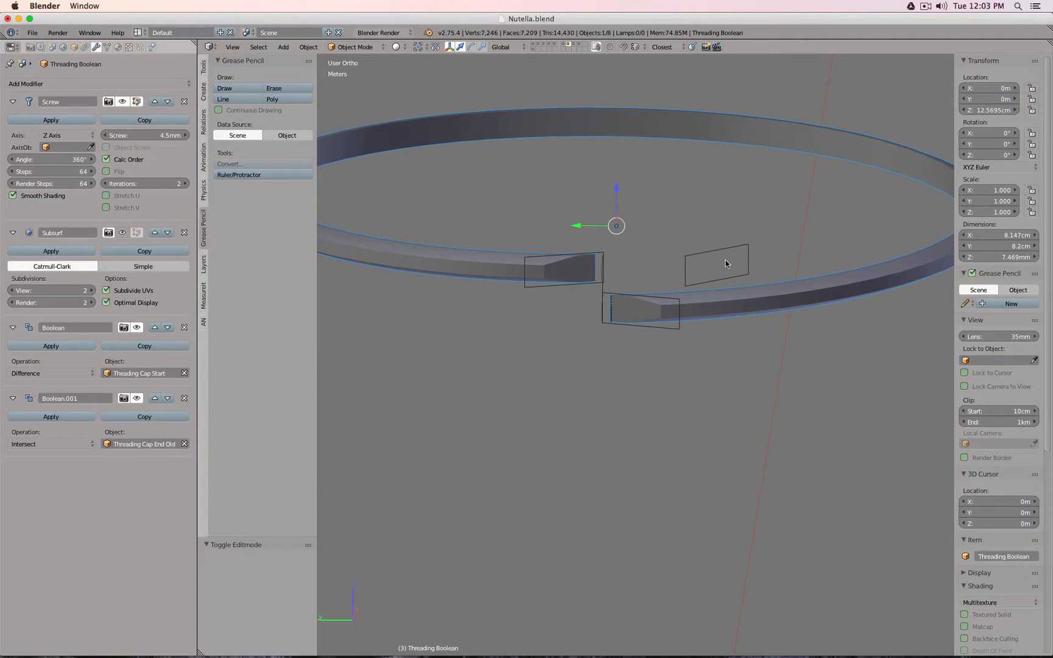
- Select the Threading Boolean ring and snap the 3D cursor to its origin
right_click(591, 261)
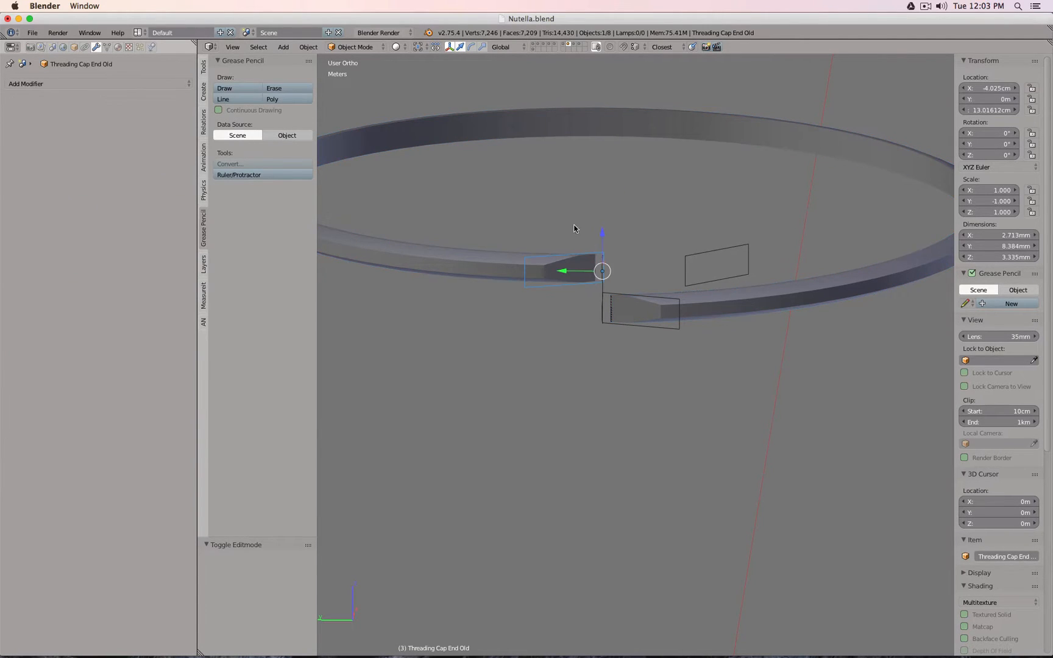
right_click(721, 297)
scroll(675, 202, down, 3)
middle_drag(715, 200, 684, 226)
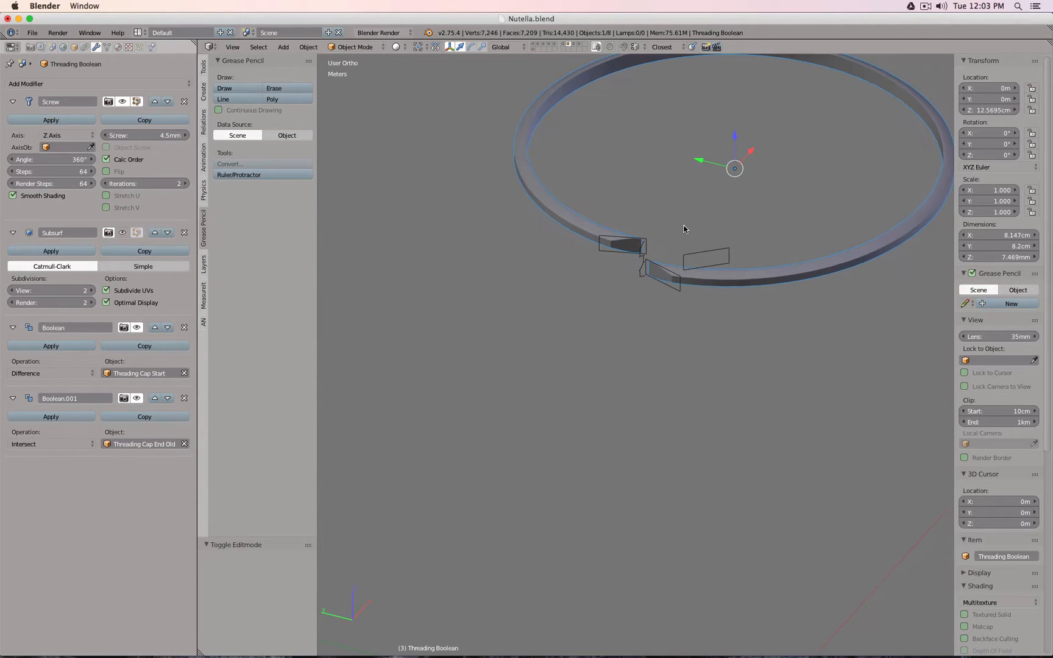
key(shift+s)
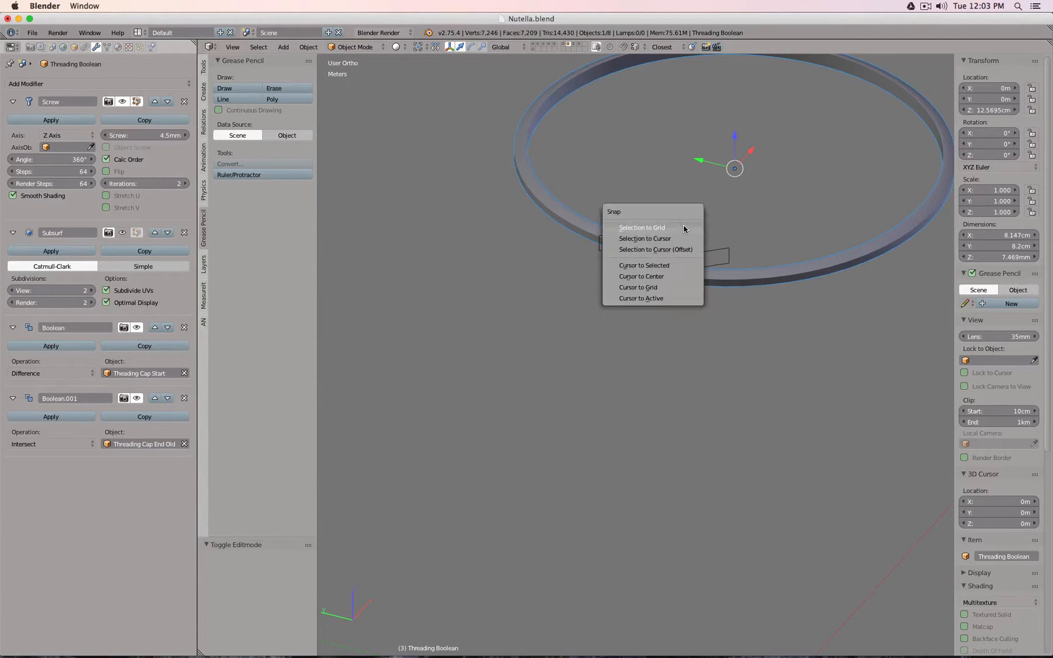
click(687, 272)
- Select the Threading Cap End Old plane in top view and set the pivot point to the 3D Cursor
scroll(750, 176, down, 4)
key(KP_7)
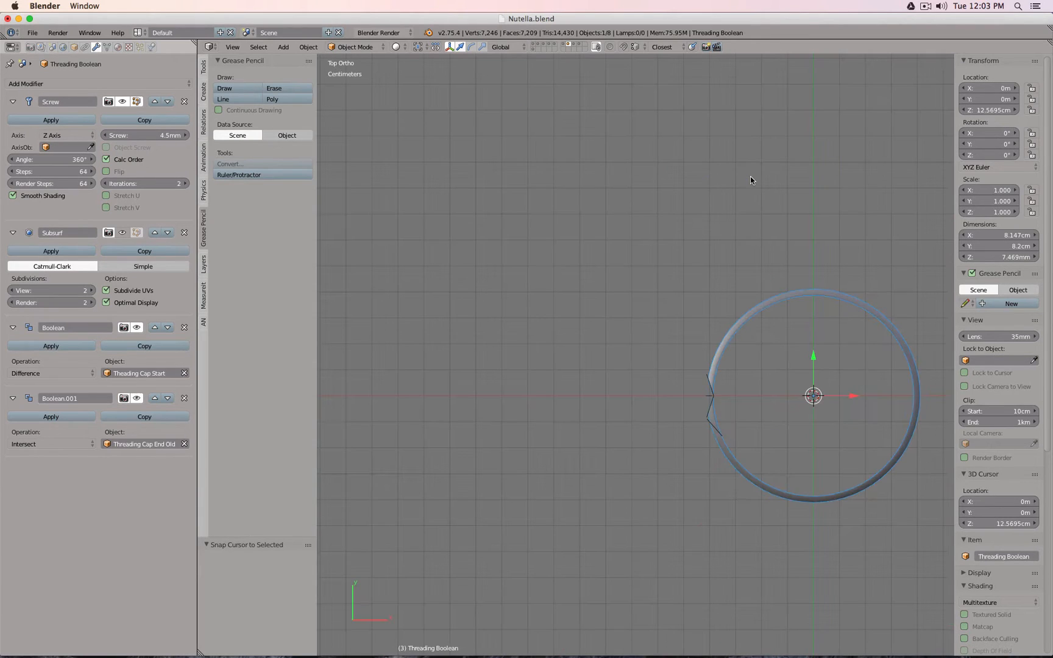
scroll(812, 396, up, 4)
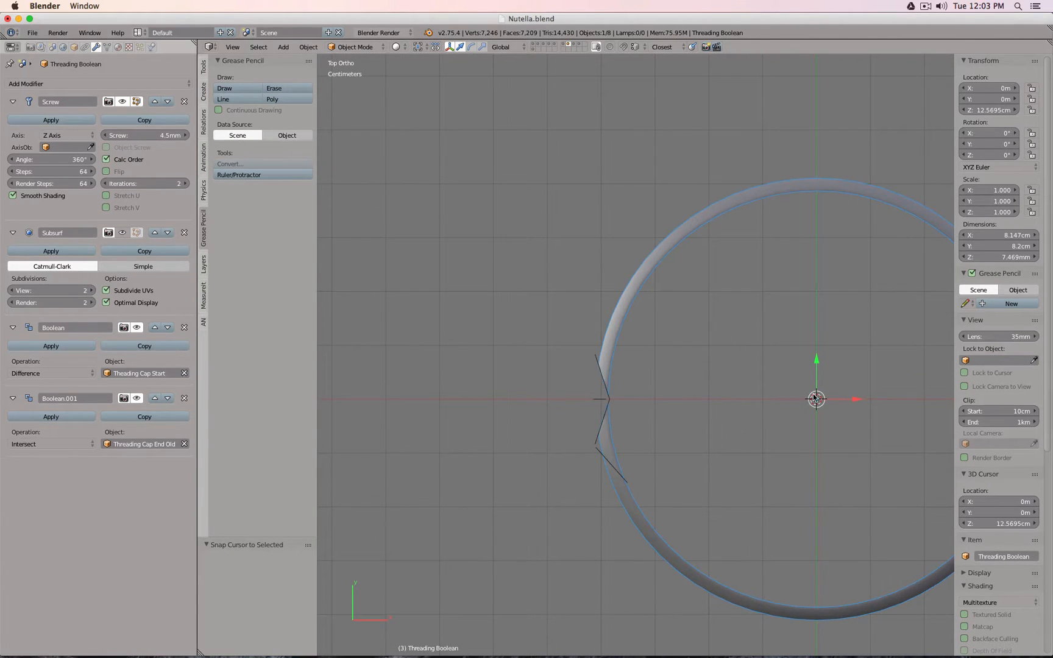
shift+middle_drag(823, 397, 738, 370)
right_click(507, 330)
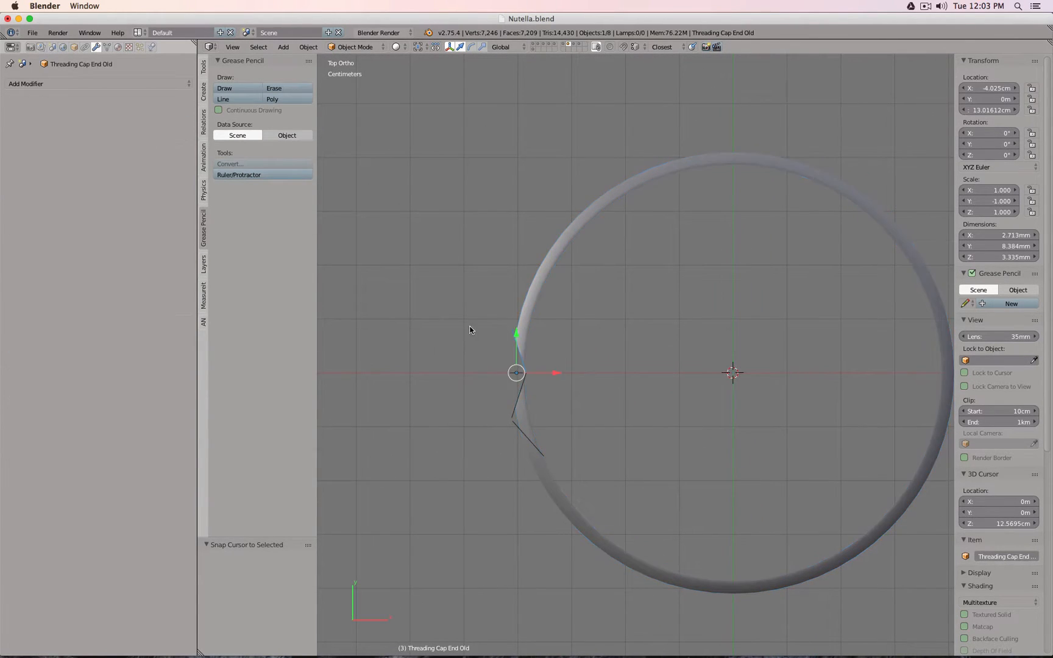
scroll(474, 333, up, 3)
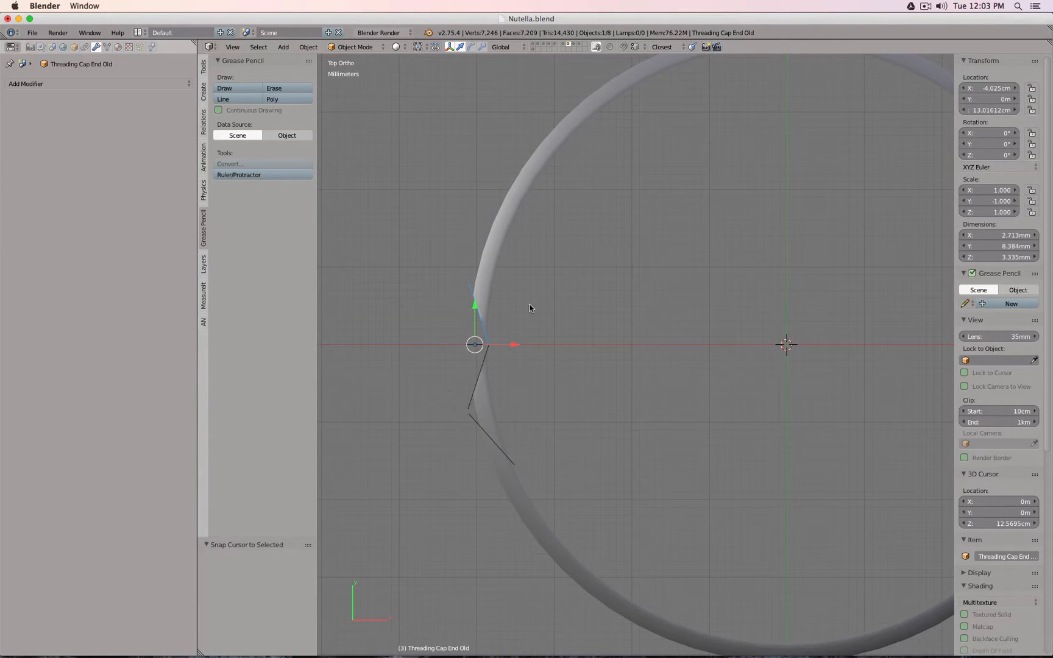
click(419, 47)
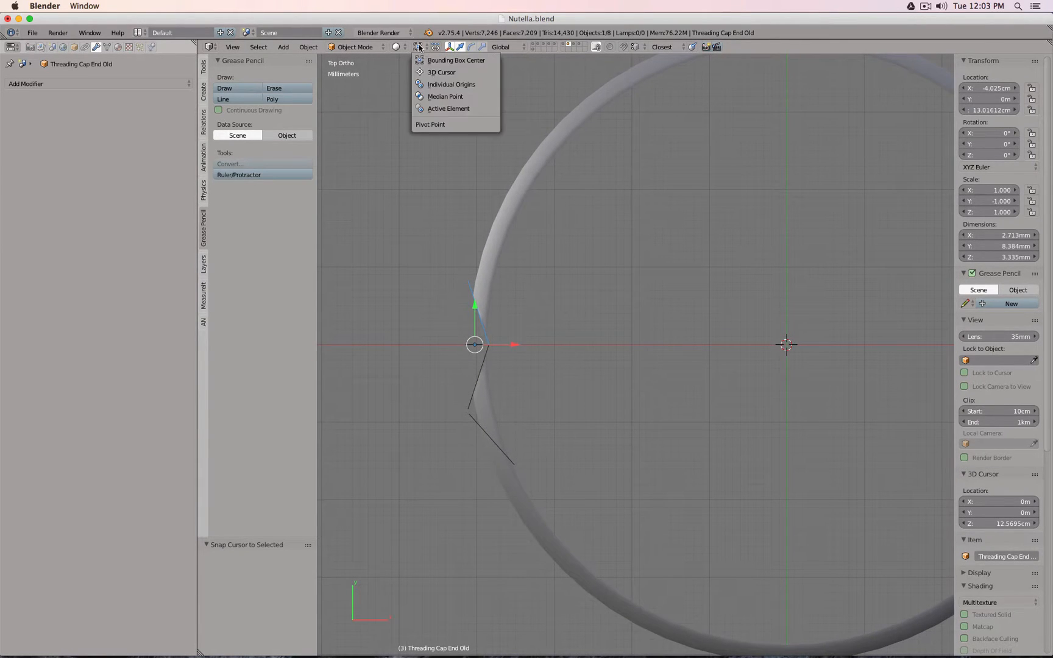
click(461, 72)
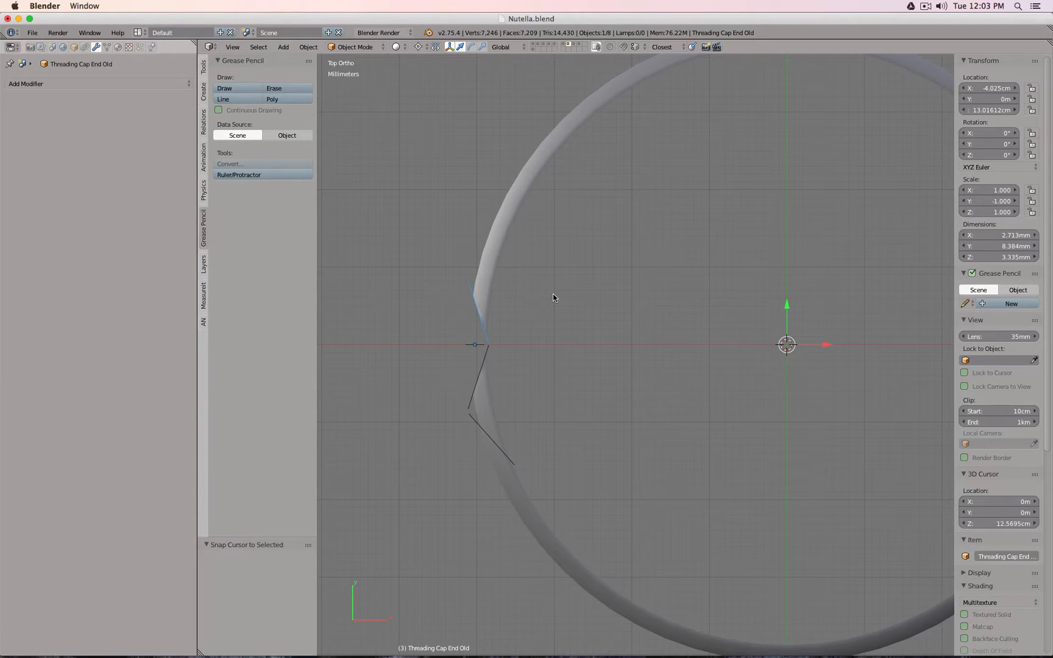
- Make a linked duplicate of Threading Cap End Old and rotate it about -51.8° around the 3D cursor along the ring
key(shift+d)
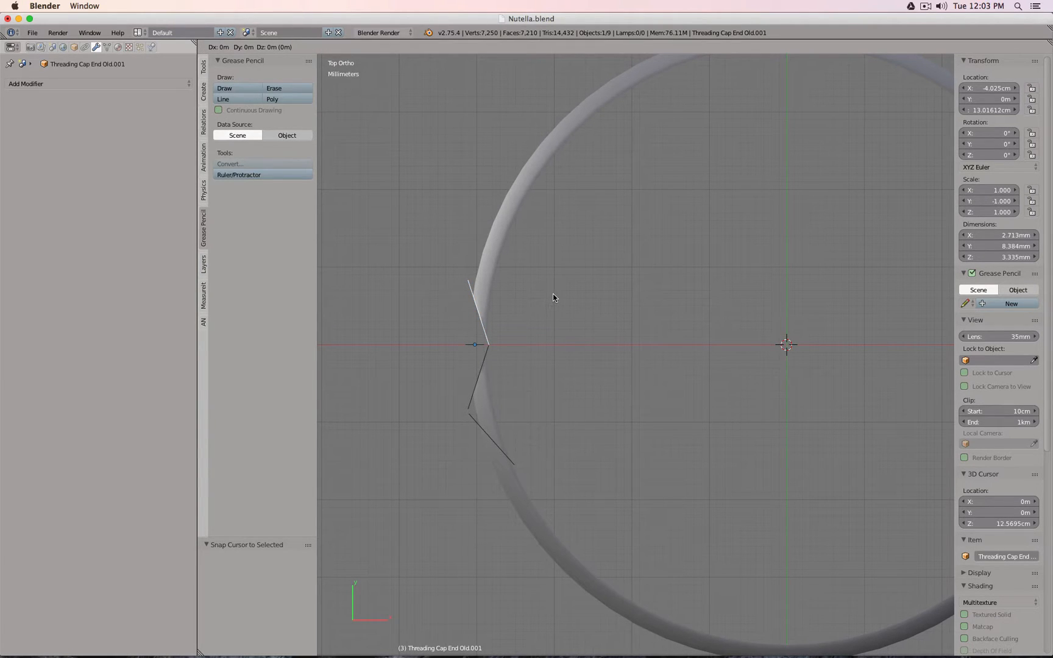
key(r)
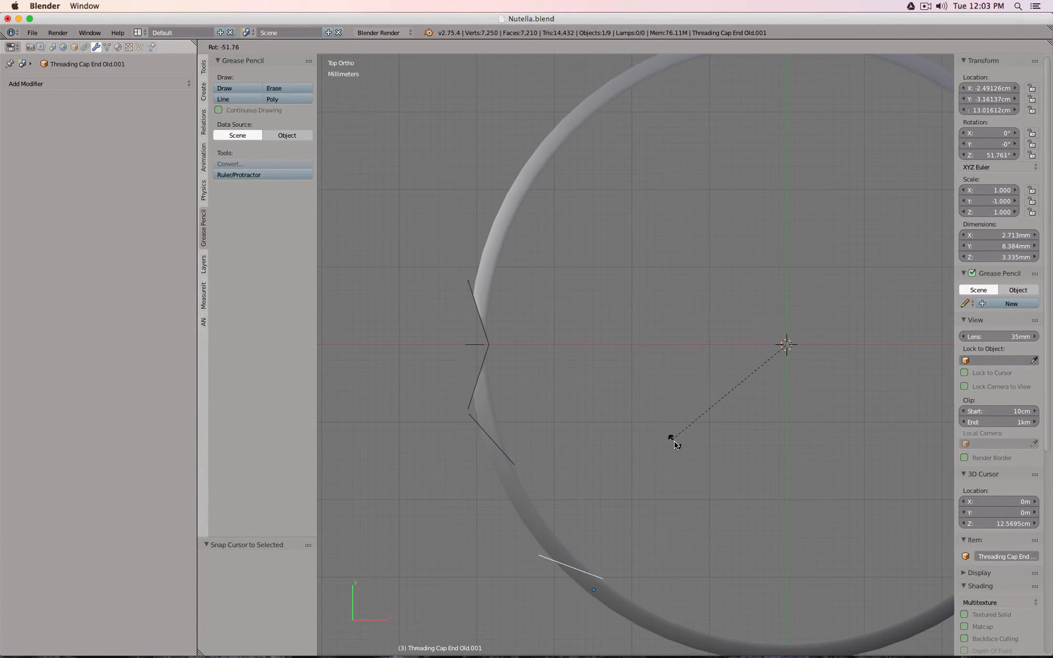
click(674, 442)
middle_drag(674, 442, 585, 365)
middle_drag(585, 366, 597, 349)
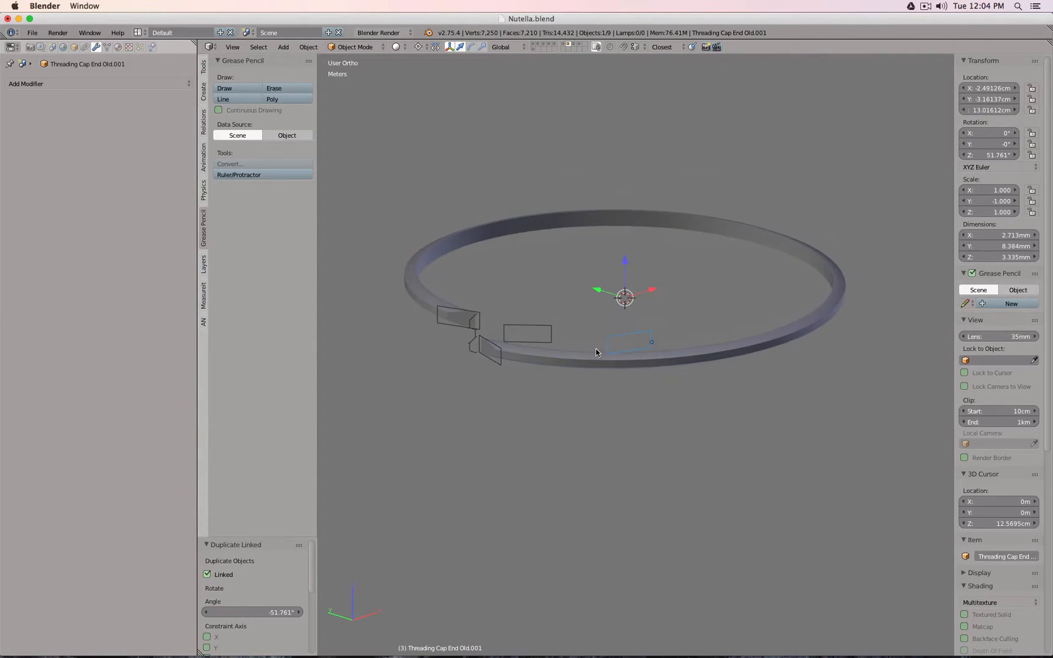
- Turn off the Intersect Boolean's viewport display and raise the duplicated cap plane about 0.8 mm along Z
right_click(437, 299)
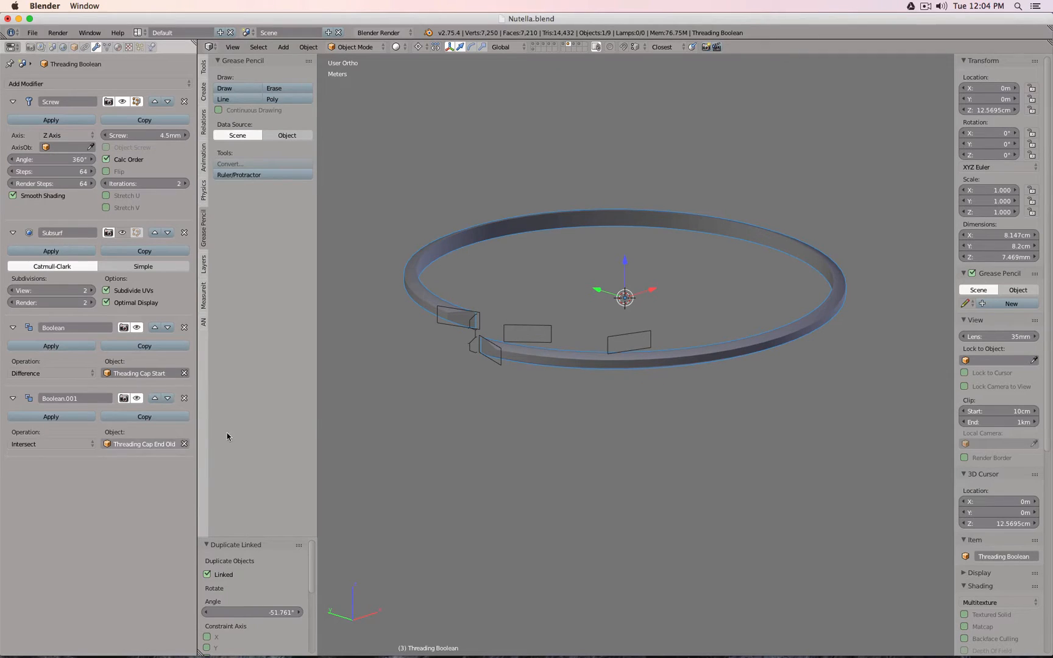
right_click(609, 349)
scroll(610, 346, up, 1)
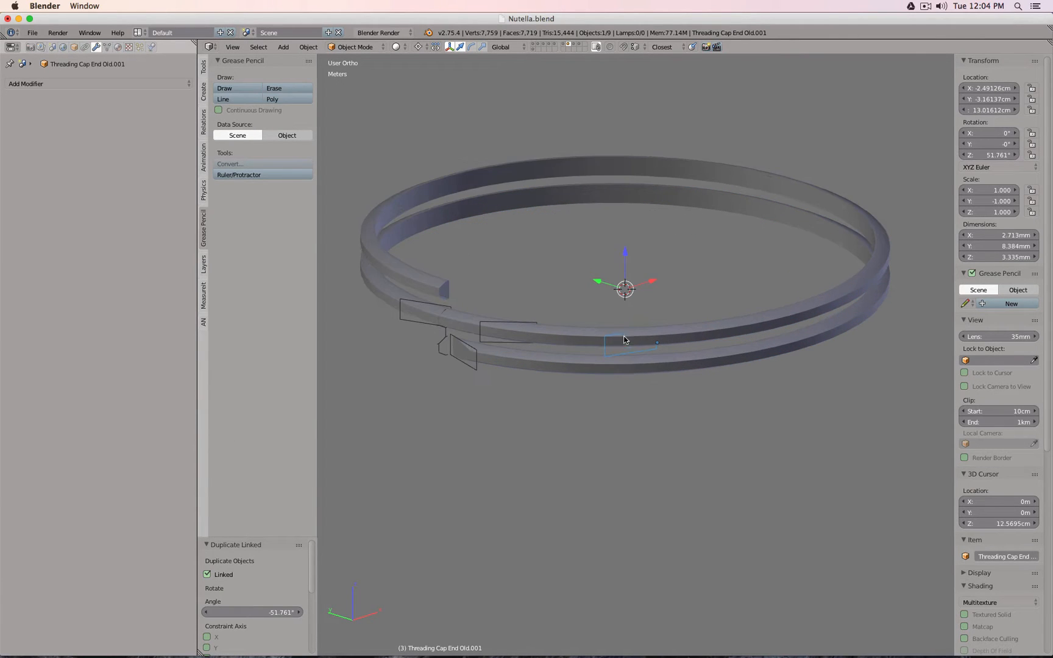
key(g)
key(z)
click(626, 247)
- Lower the duplicated cap plane about 0.17 mm along Z to fit around the upper thread coil
middle_drag(626, 247, 653, 239)
scroll(628, 308, up, 5)
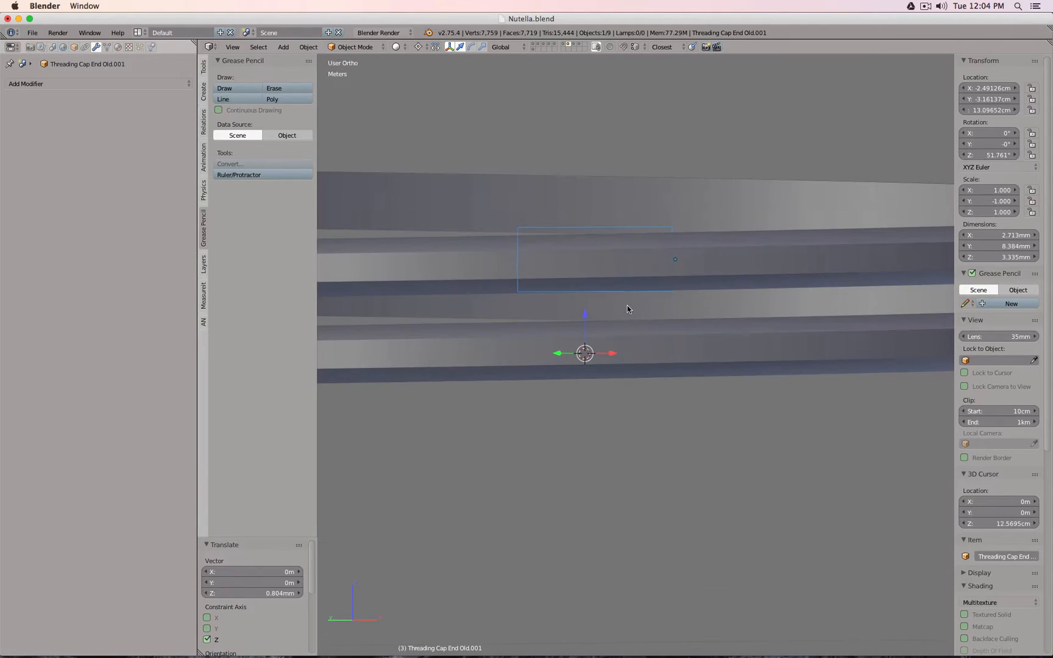
key(g)
key(z)
click(590, 308)
middle_drag(590, 308, 631, 281)
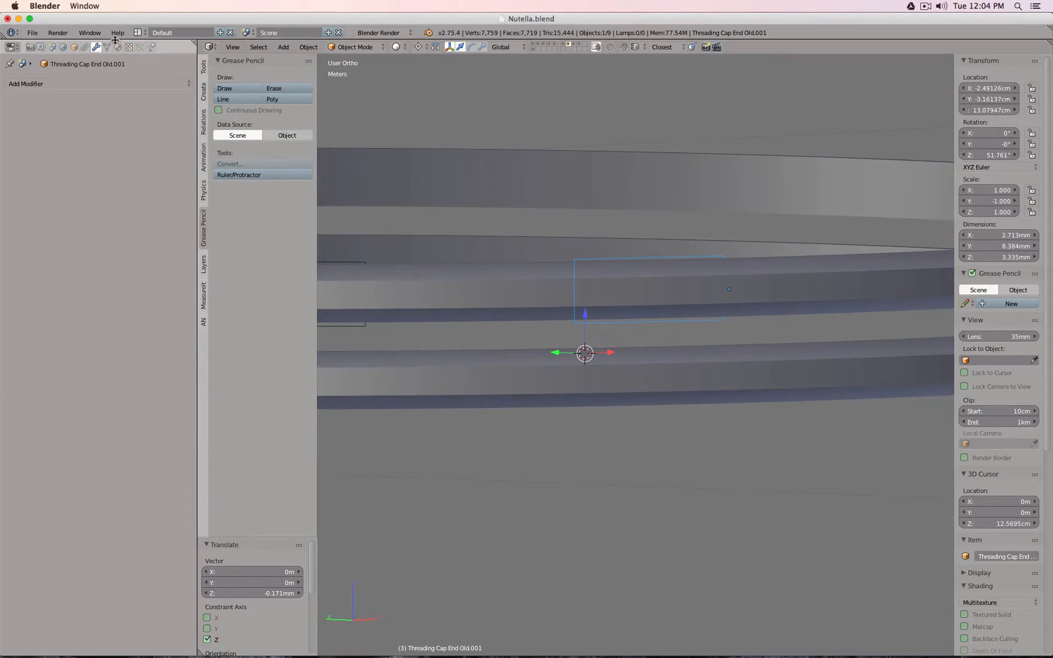
- Set the duplicated cap plane's maximum draw type to Solid
click(74, 47)
click(61, 384)
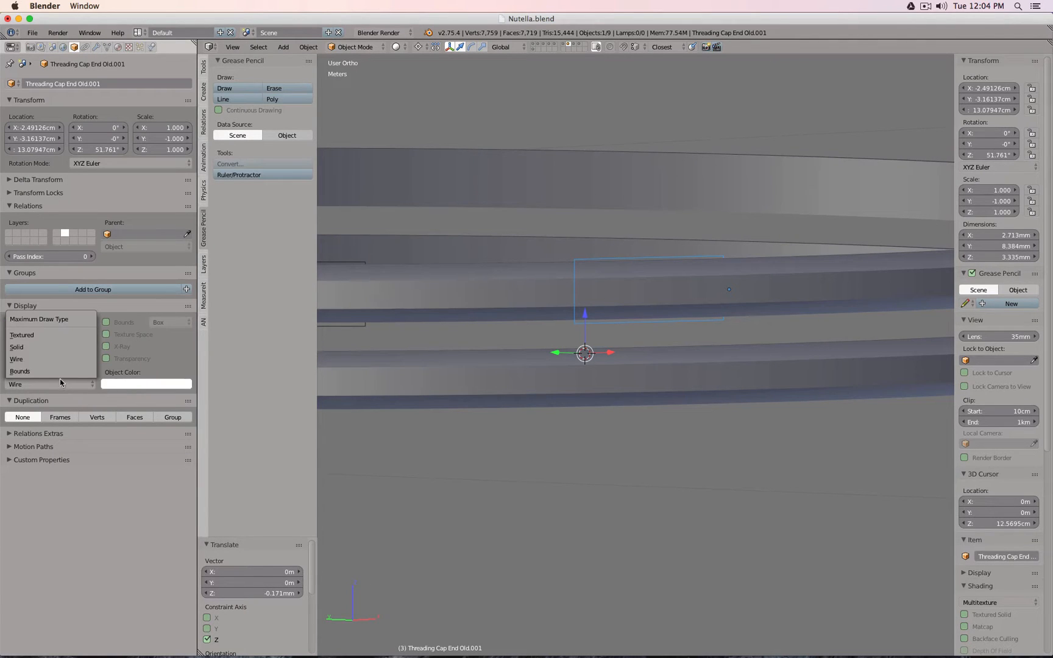
click(61, 349)
scroll(585, 349, down, 5)
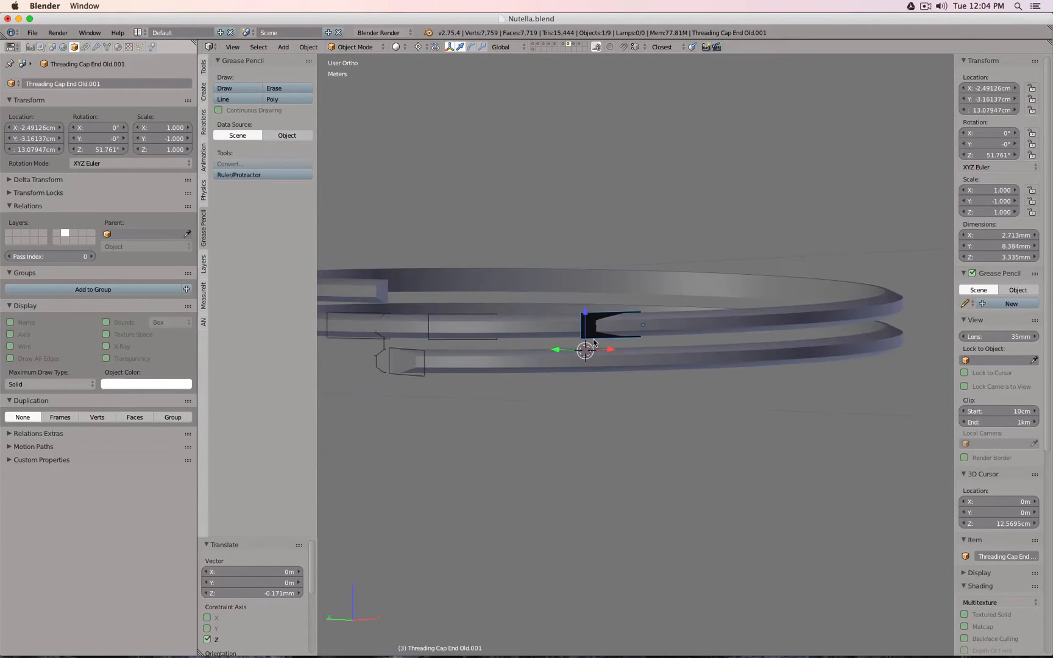
- Show the Threading Boolean's Intersect modifier in the viewport and change its object to the duplicated plane, Threading Cap End Old.001
middle_drag(585, 350, 637, 354)
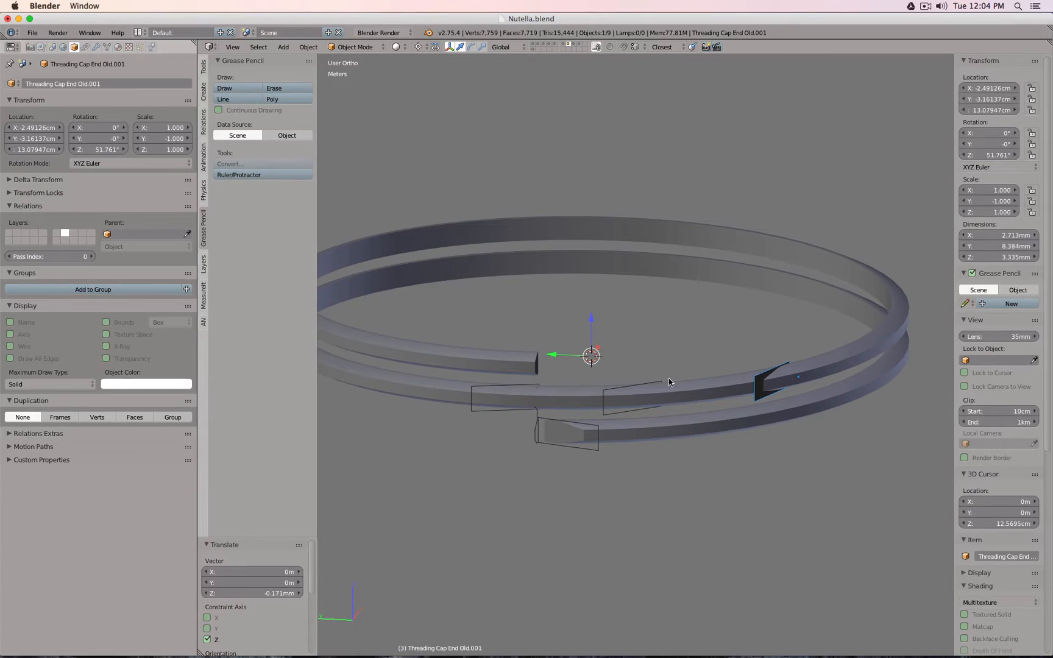
right_click(704, 393)
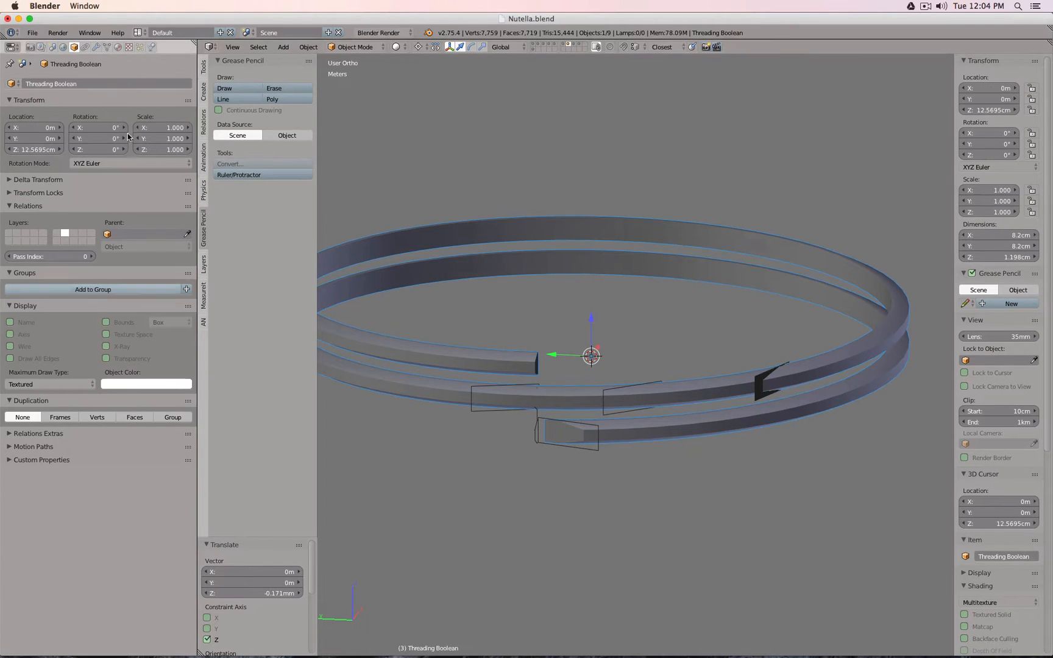
click(97, 47)
click(183, 443)
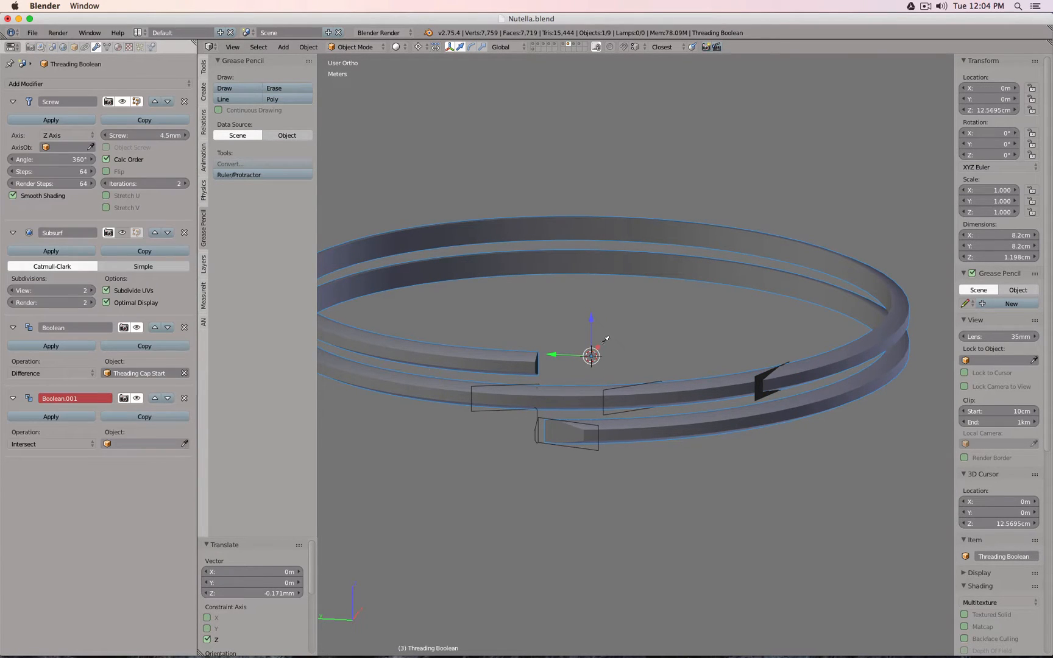
click(761, 394)
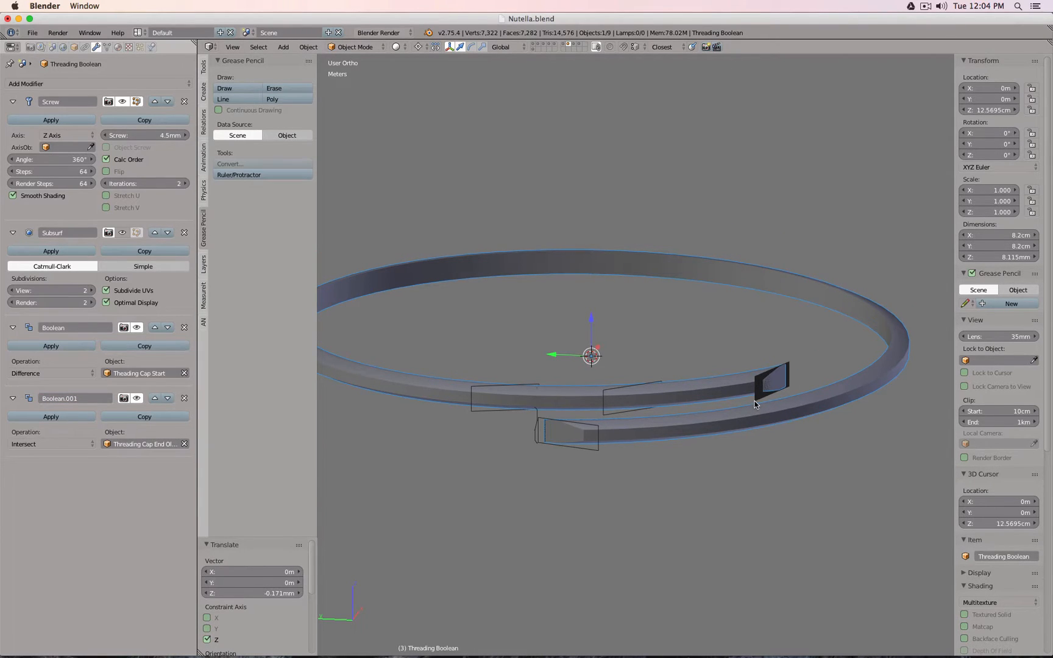
- Enter Edit Mode on the duplicated cap plane and display face normals at a size of 1 cm
right_click(755, 403)
key(Tab)
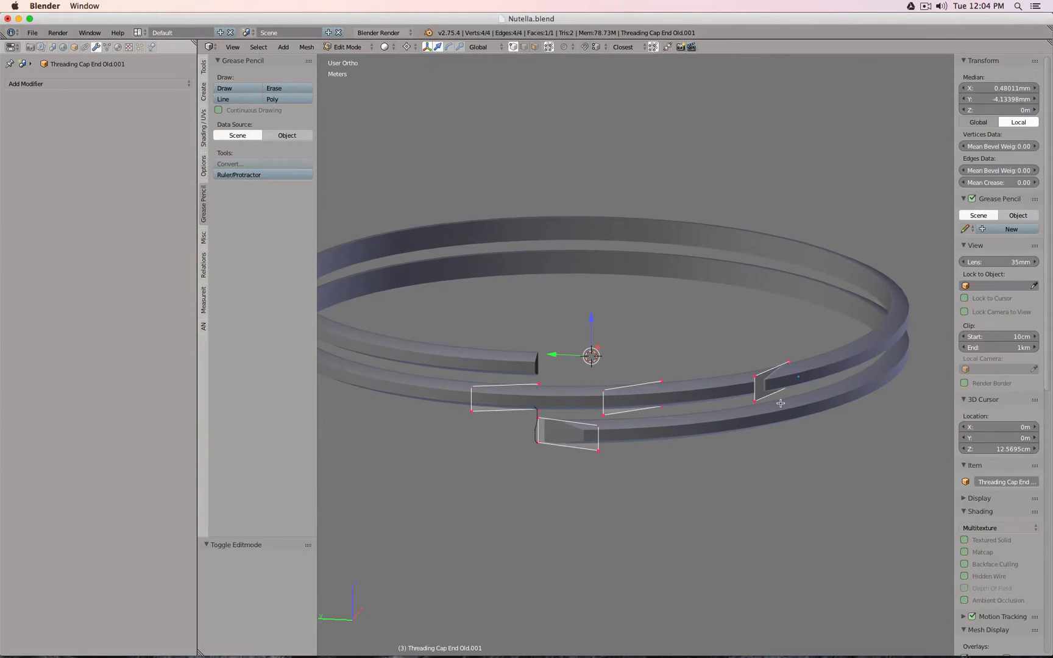
key(a)
key(a)
scroll(1003, 495, down, 8)
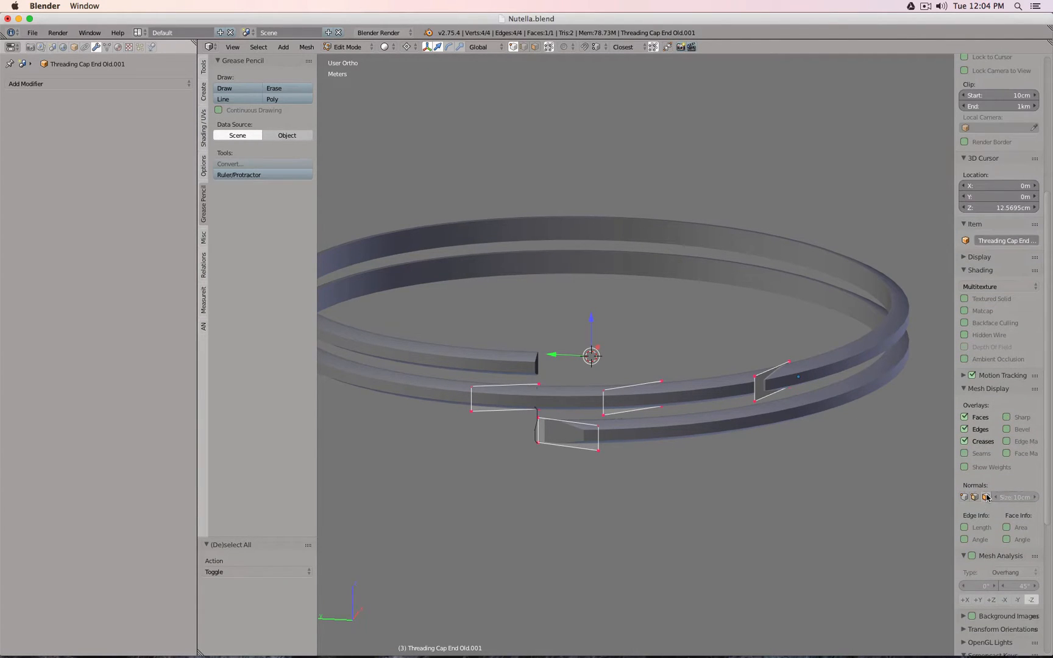
click(986, 497)
scroll(922, 441, down, 2)
click(1011, 496)
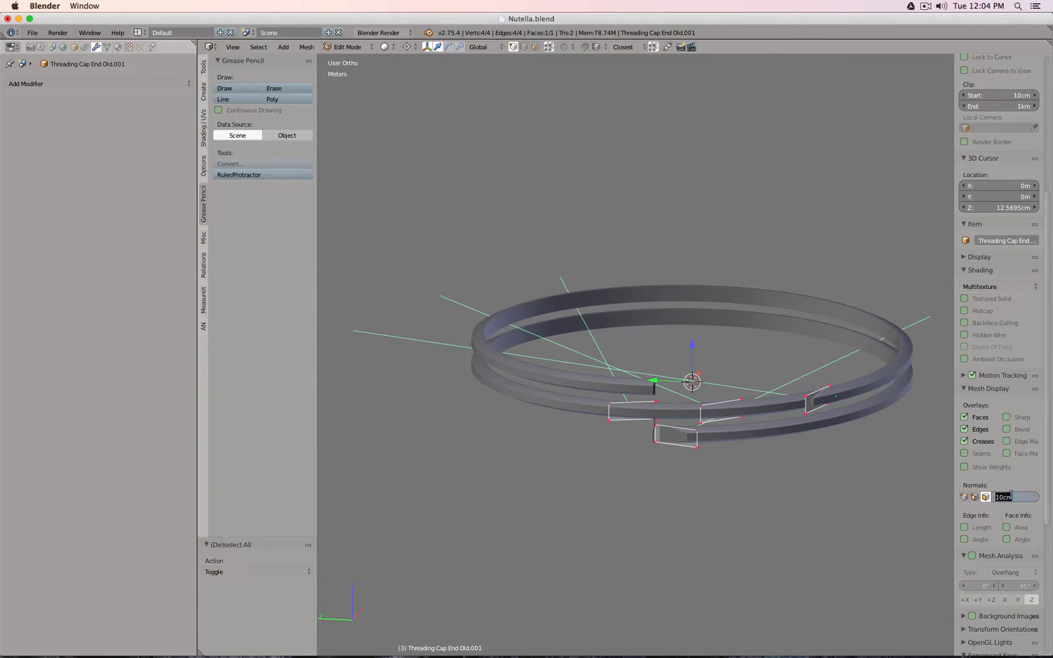
text(1cm)
key(Return)
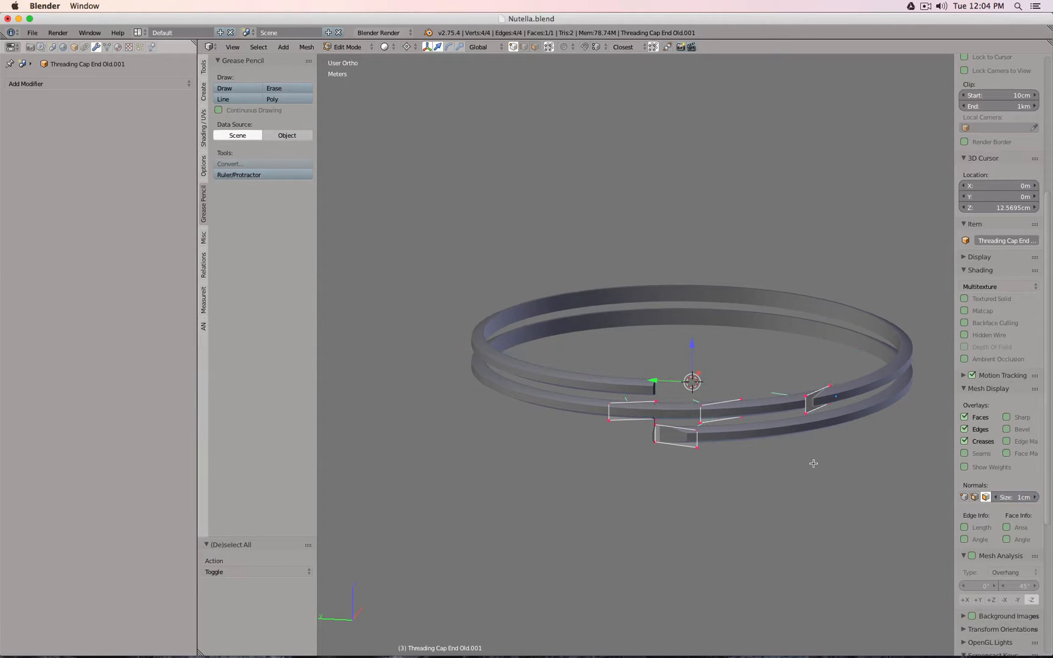
middle_drag(811, 464, 799, 508)
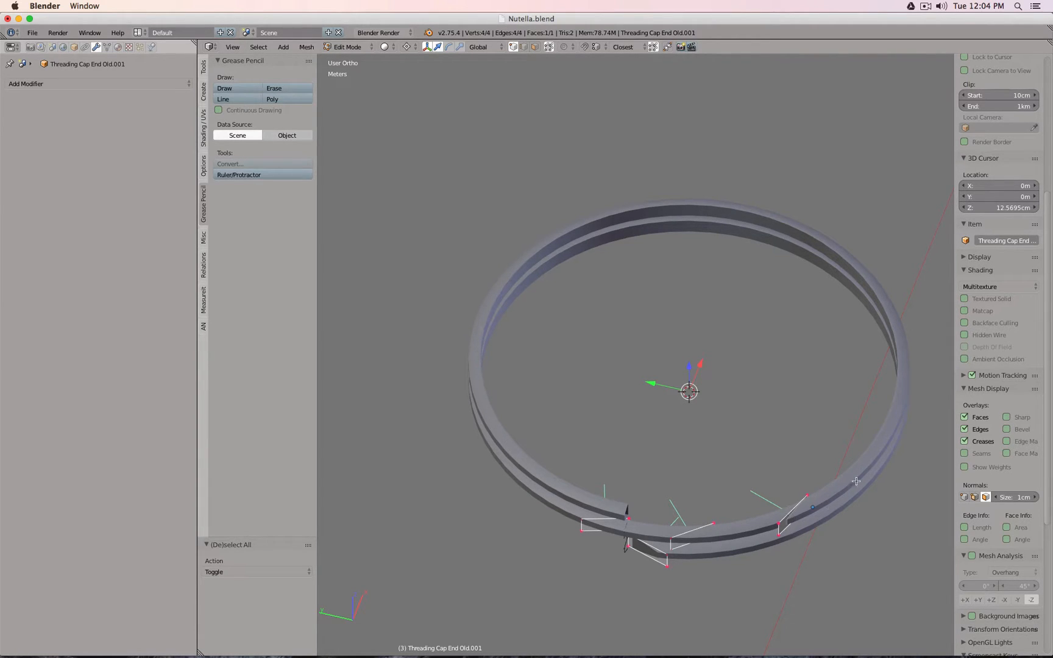
- Flip the normals of the duplicated cap plane and return to Object Mode to check the Boolean
key(Tab)
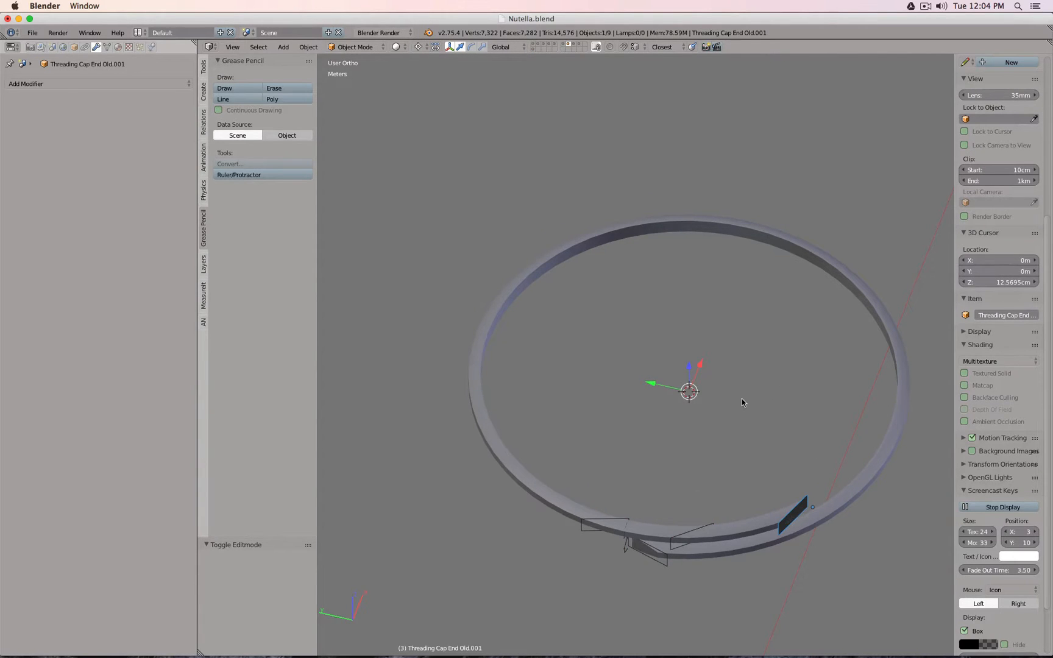
middle_drag(741, 398, 741, 366)
key(Tab)
key(a)
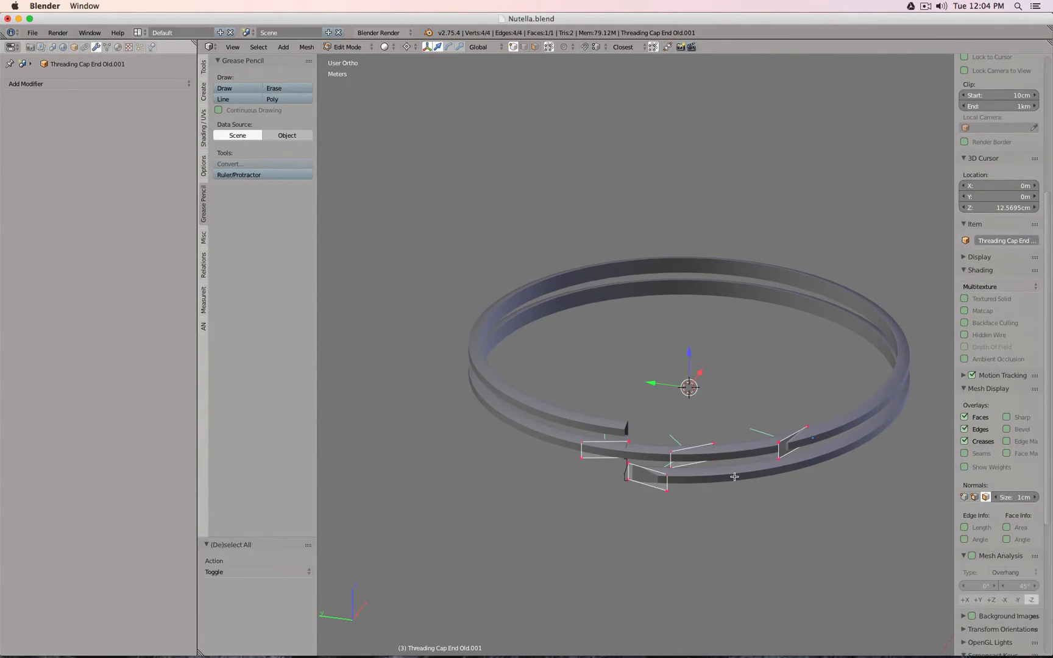
key(space)
text(flip)
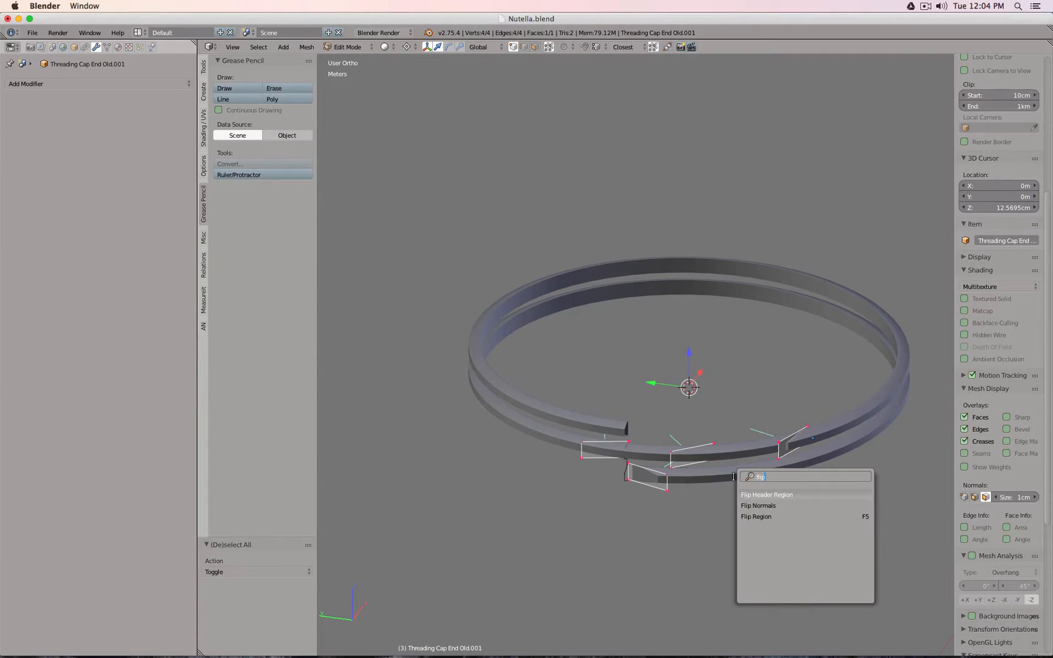
key(Down)
key(Return)
key(Tab)
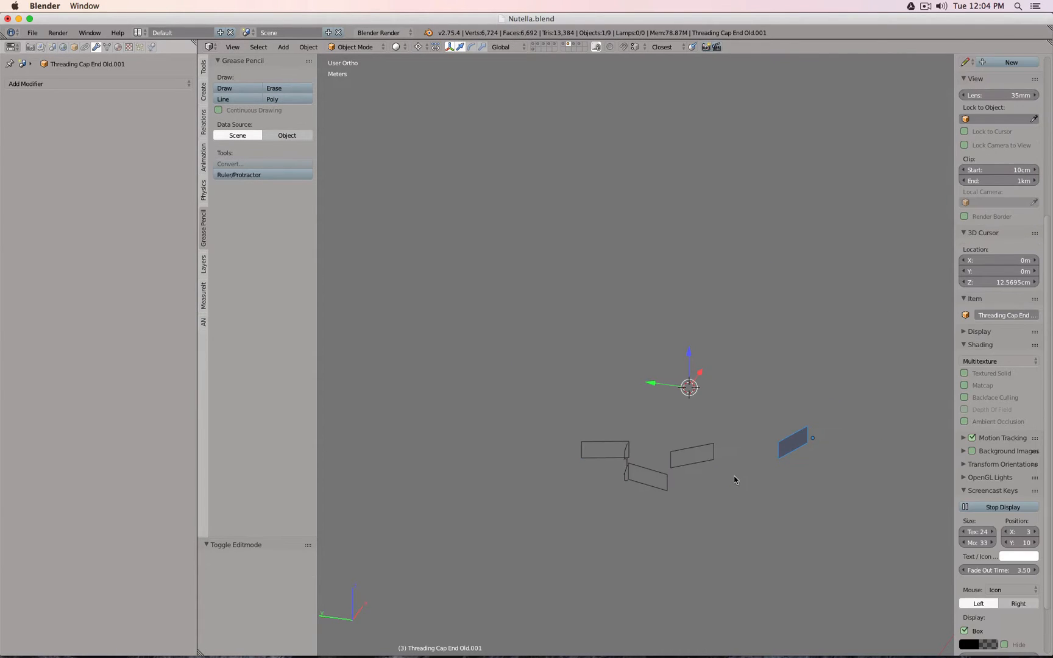
- Flip the duplicated cap plane's normals back to their original direction and return to Object Mode
key(Tab)
key(Tab)
key(Tab)
key(space)
text(flip)
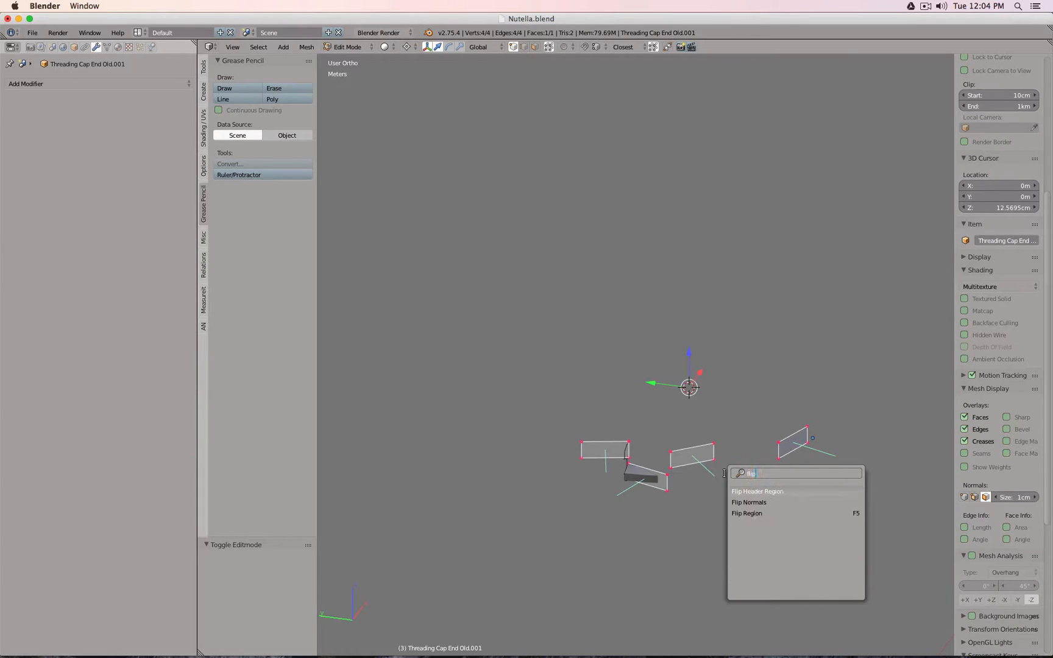
key(Down)
key(Return)
key(Tab)
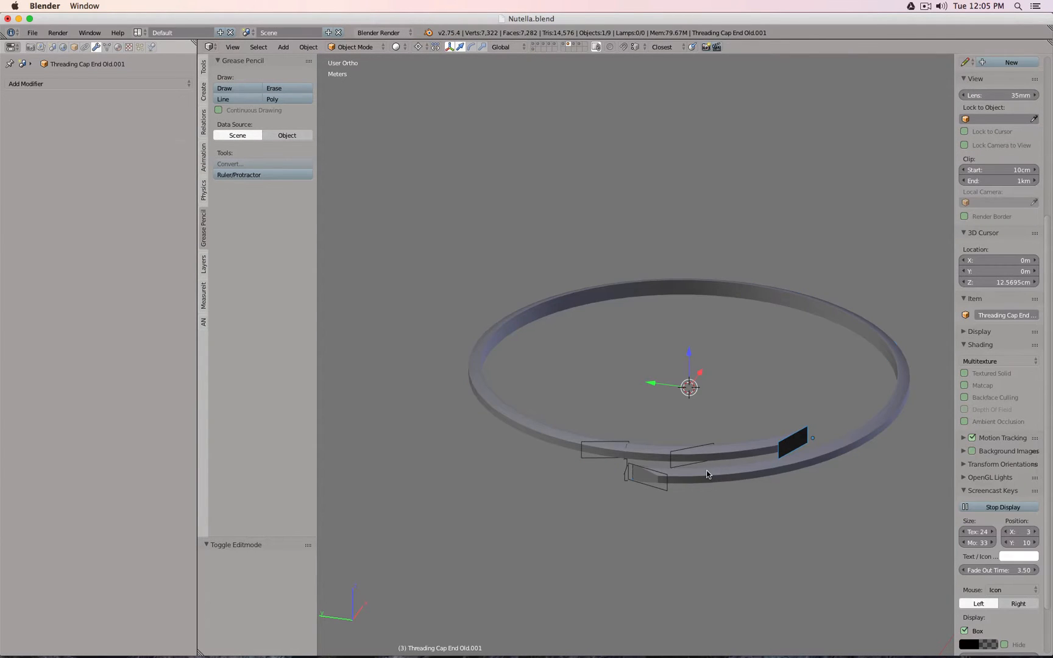
- Turn off the Intersect Boolean's viewport display and flip the normals of the Theading Cap Start plane
right_click(708, 476)
click(136, 398)
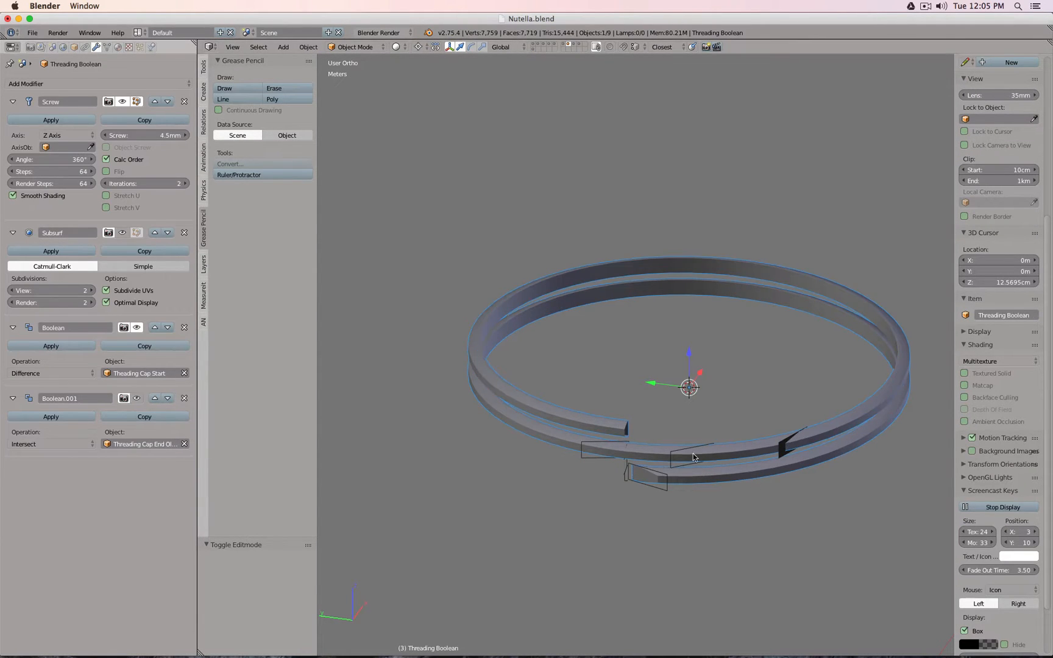
right_click(663, 494)
key(Tab)
key(a)
key(a)
key(space)
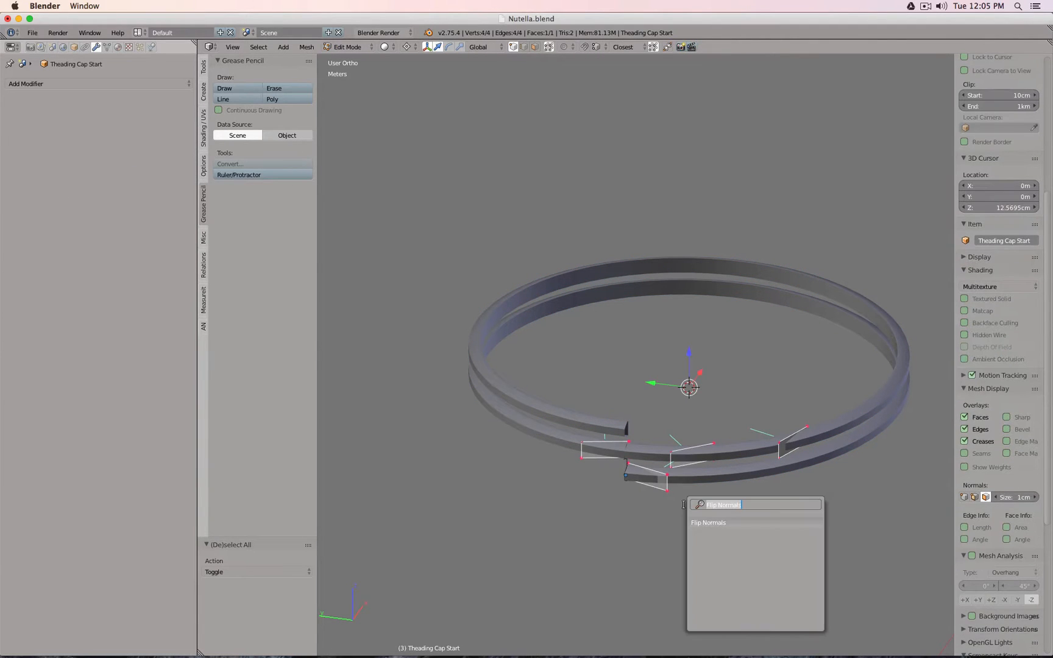
key(Return)
key(Tab)
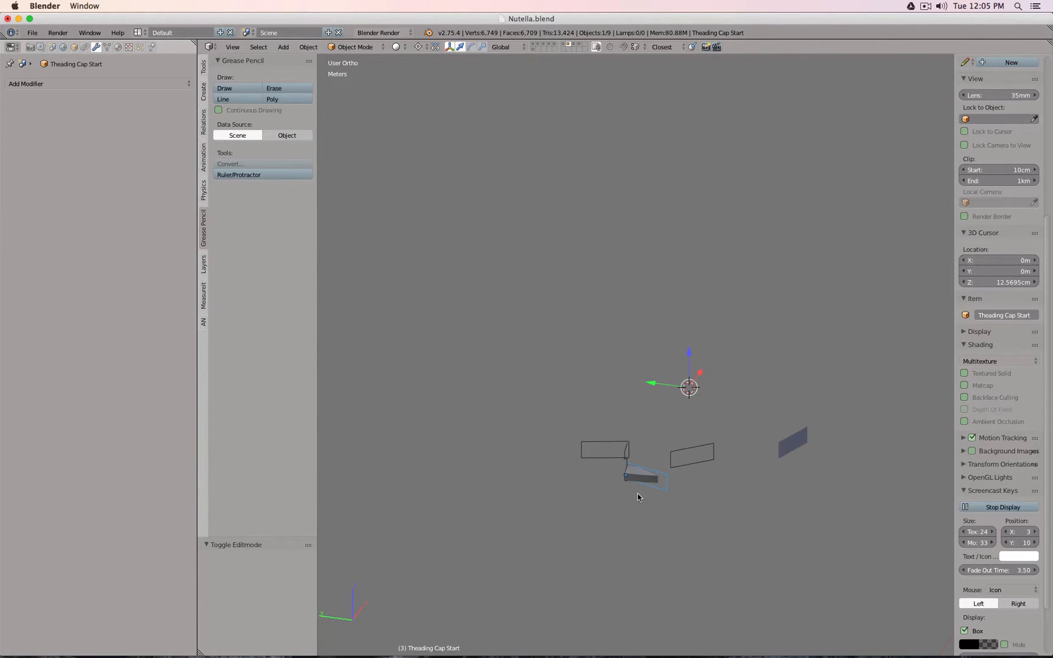
- Flip the Theading Cap Start plane's normals back and return to Object Mode
scroll(637, 495, up, 5)
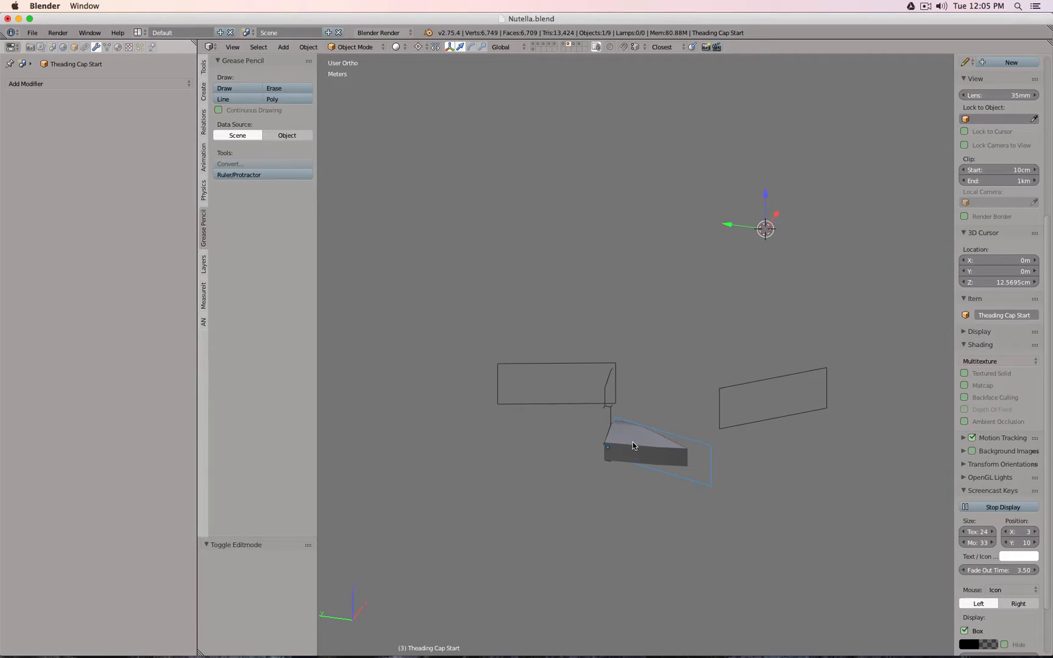
key(Tab)
key(space)
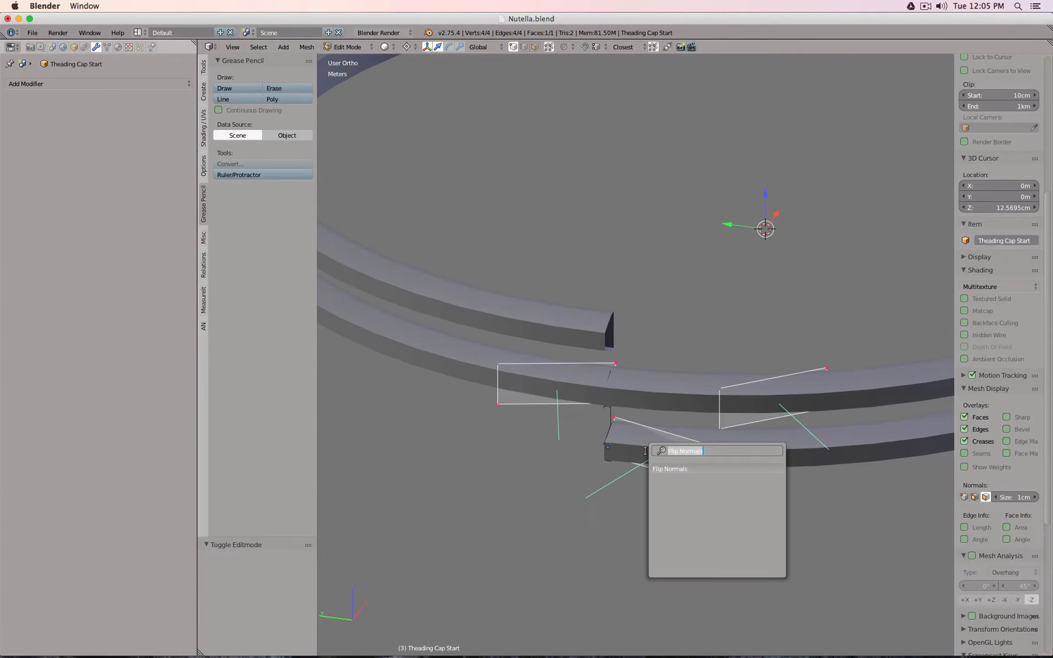
key(Return)
key(Tab)
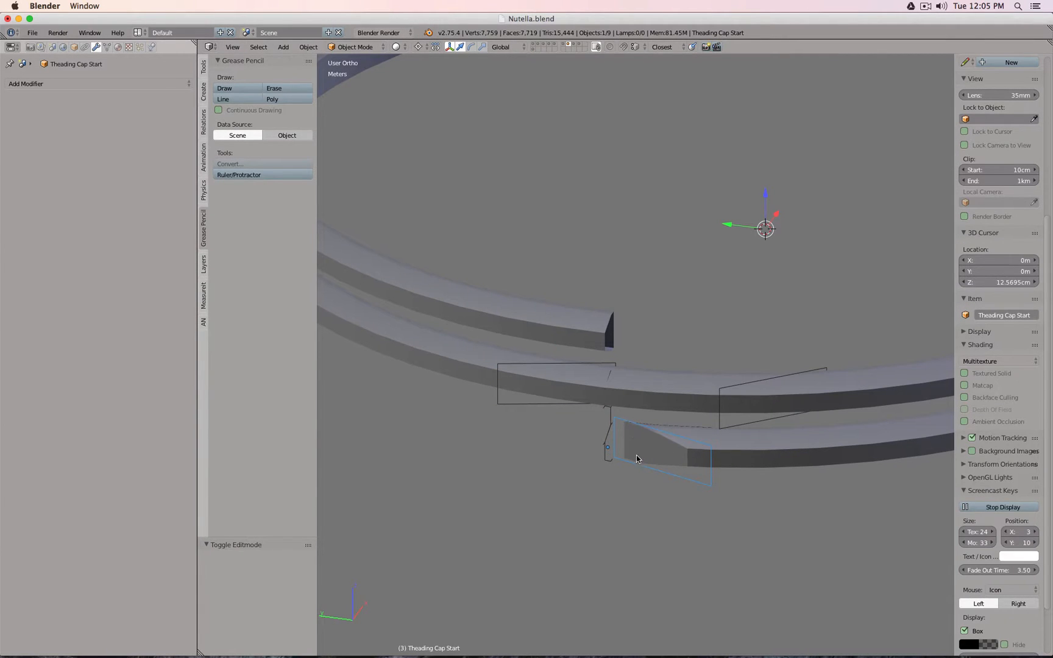
- Delete the duplicated Threading Cap End Old.001 plane
scroll(795, 440, down, 4)
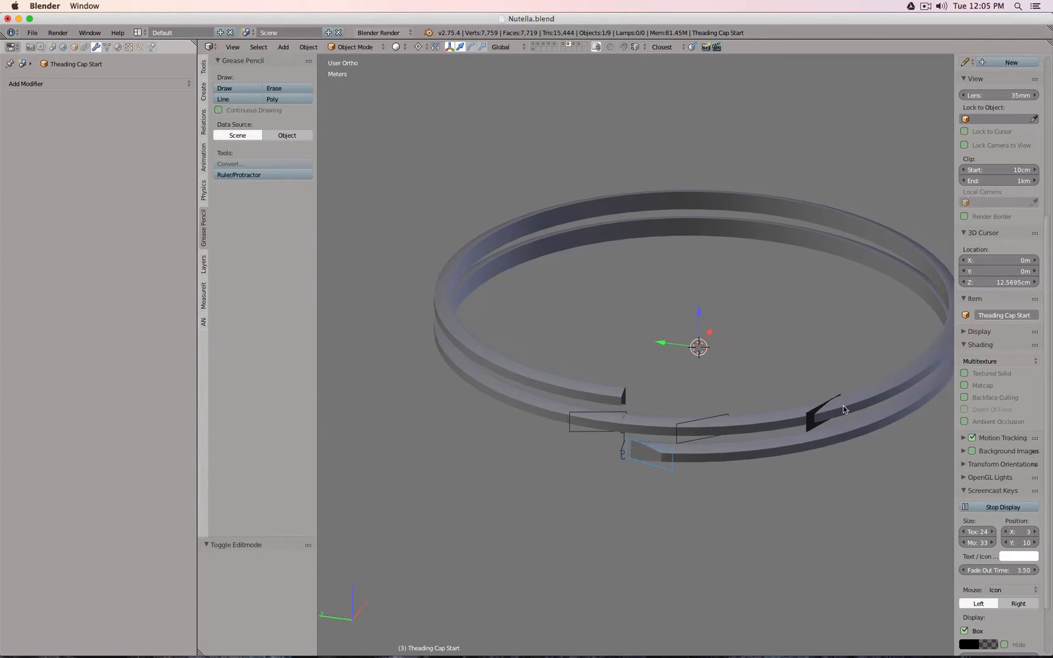
key(x)
click(805, 426)
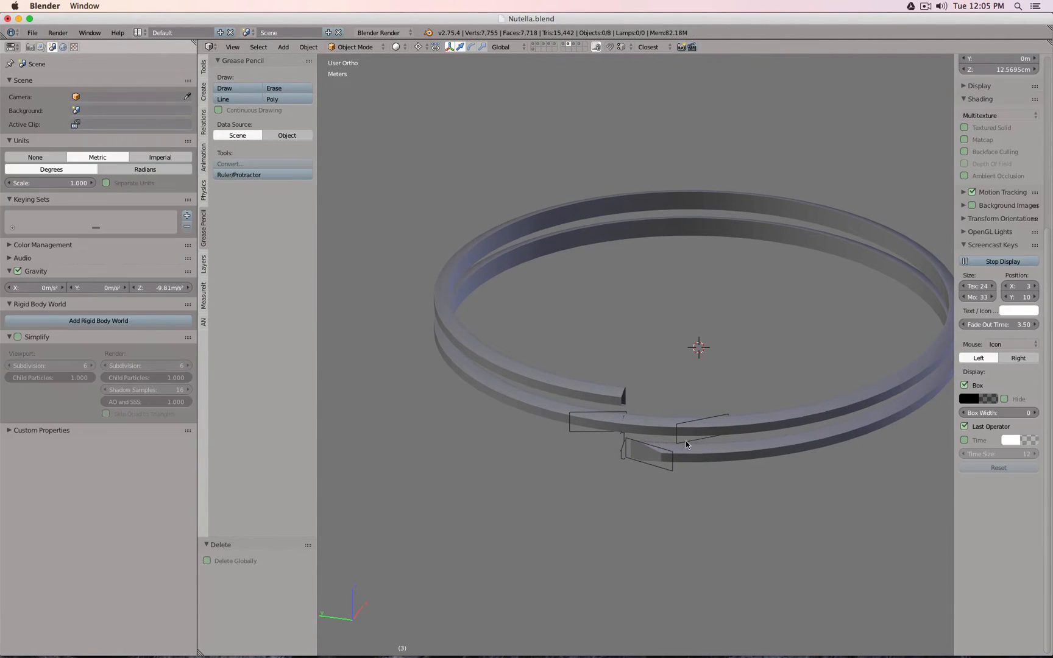
- Set the Threading Boolean's Intersect modifier object to Threading Cap End and turn on its viewport display
right_click(677, 439)
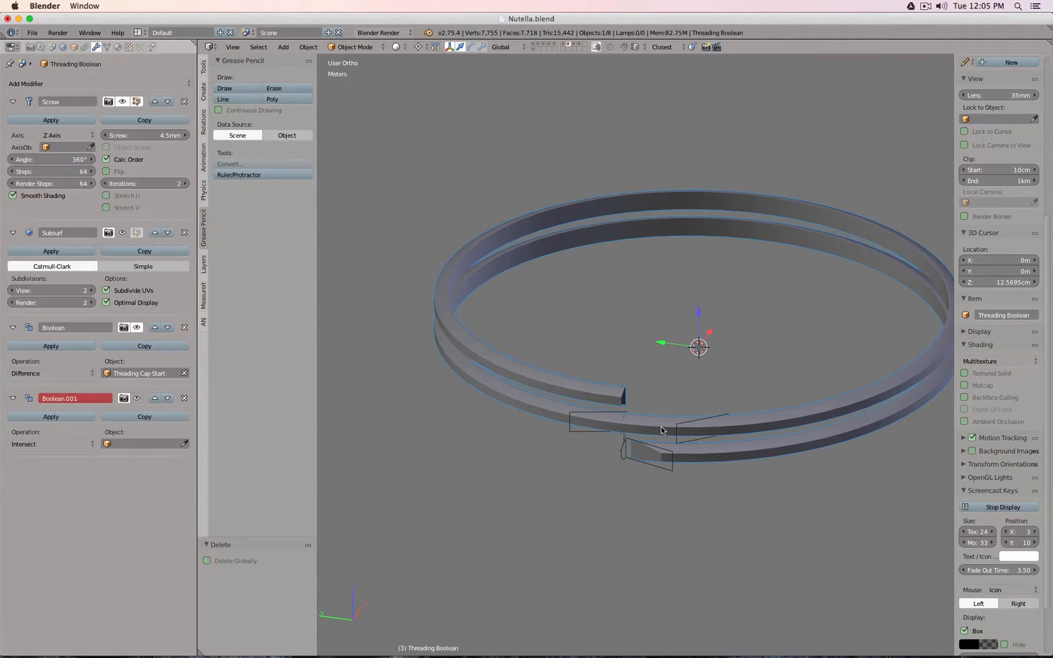
click(186, 444)
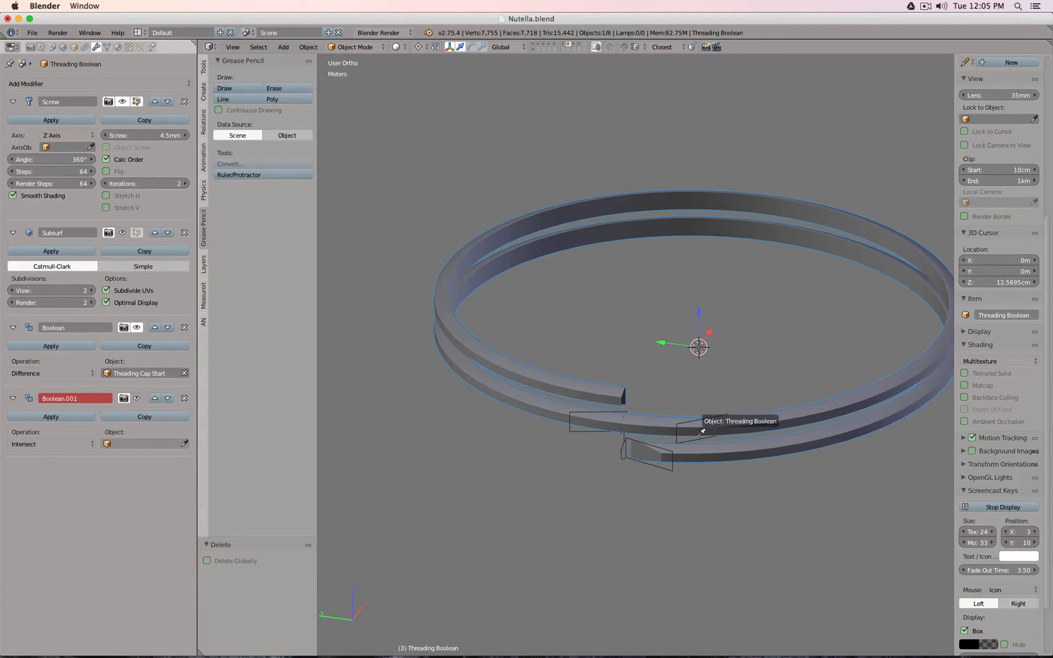
click(681, 437)
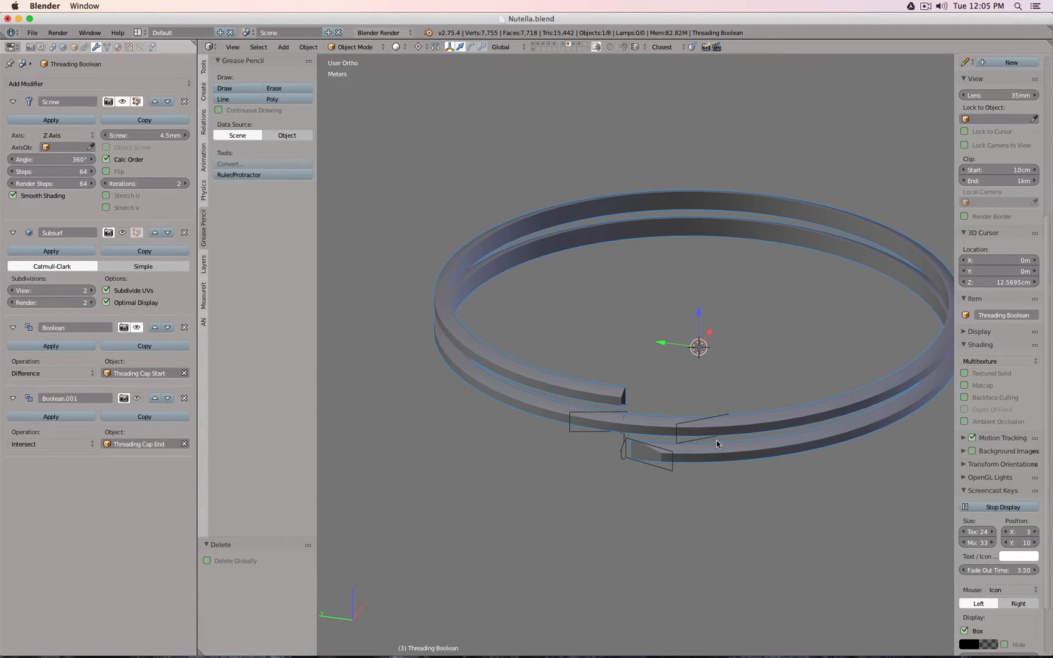
scroll(699, 463, up, 5)
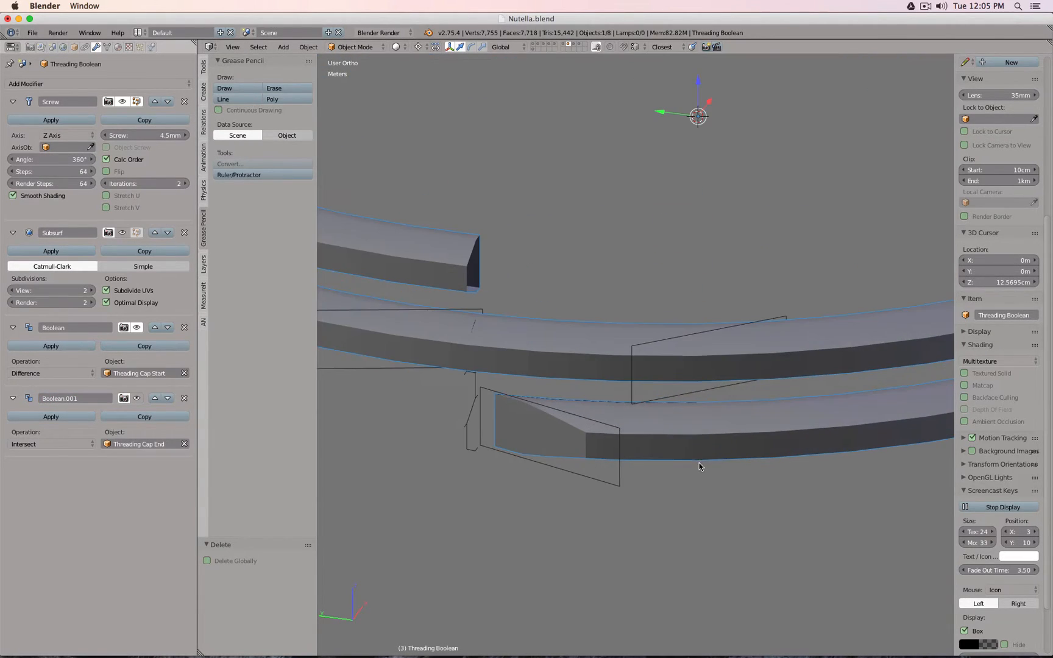
click(139, 400)
- Examine both tapered ends of the thread and the whole ring
scroll(694, 346, down, 3)
middle_drag(694, 345, 641, 333)
scroll(688, 334, down, 2)
scroll(644, 305, up, 5)
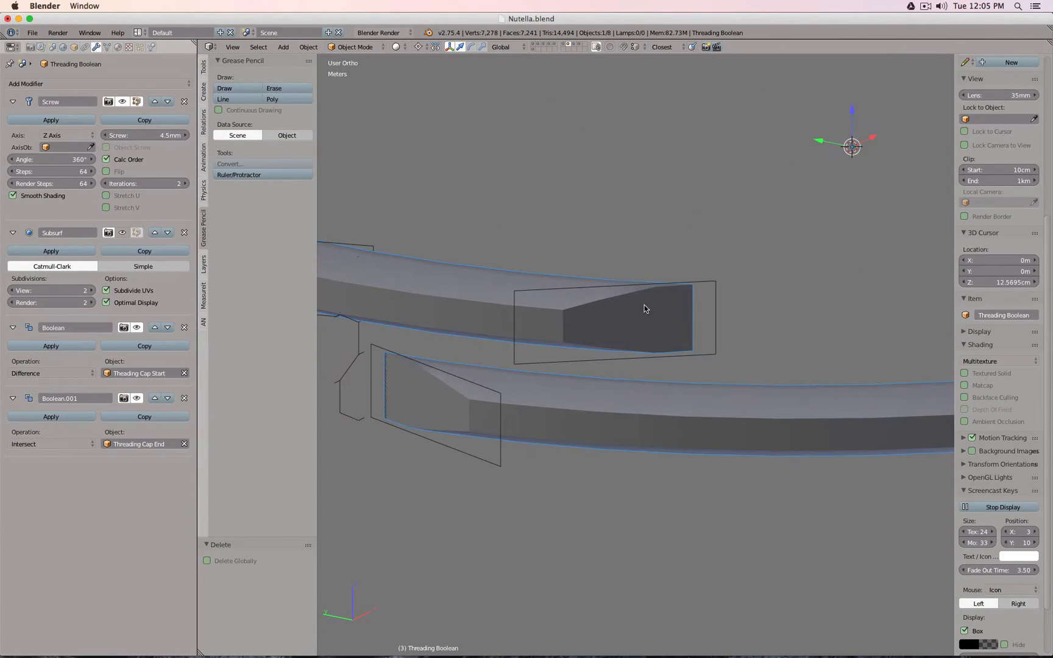
scroll(644, 305, down, 2)
scroll(573, 270, down, 4)
middle_drag(622, 250, 557, 278)
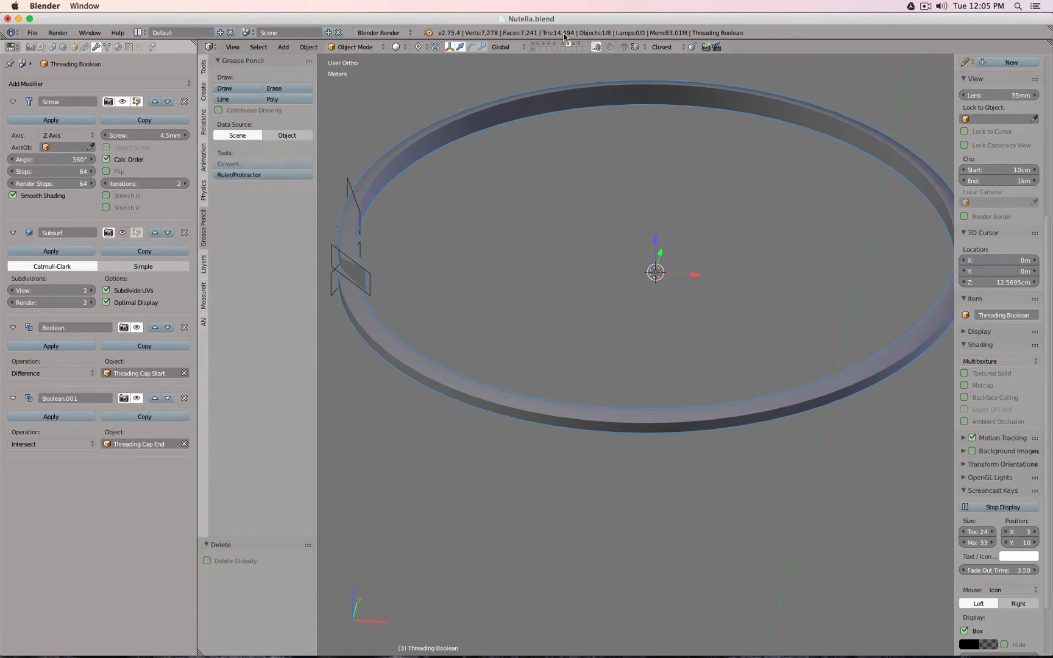
- Show the jar layer together with the threading, examine the thread on the neck, and show only the jar layer with the jar selected
shift+click(581, 47)
middle_drag(578, 71, 608, 129)
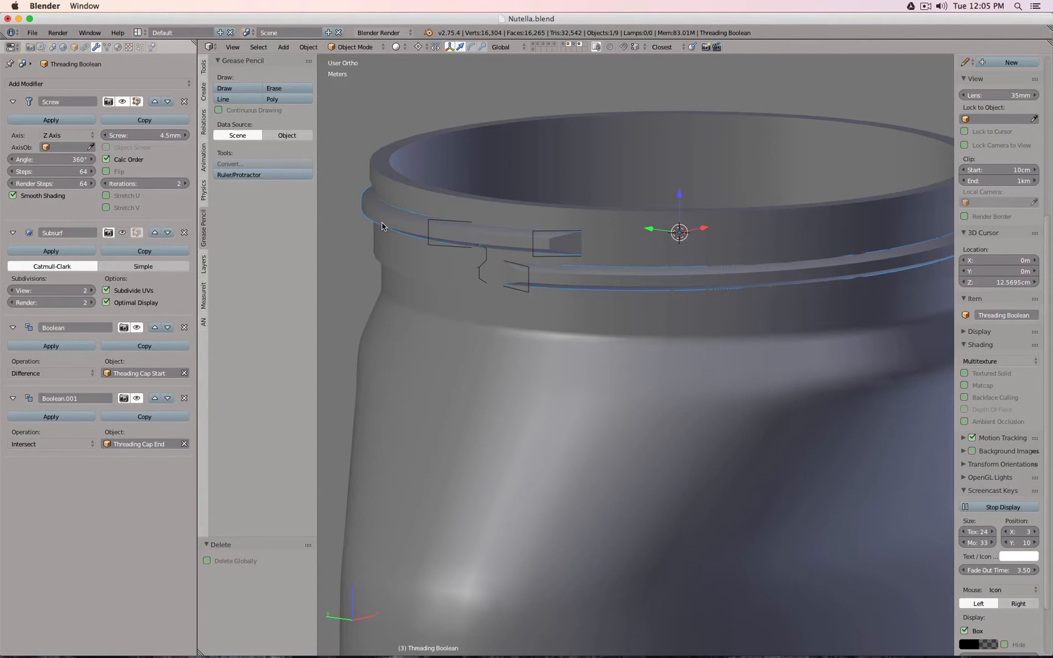
click(579, 47)
right_click(463, 228)
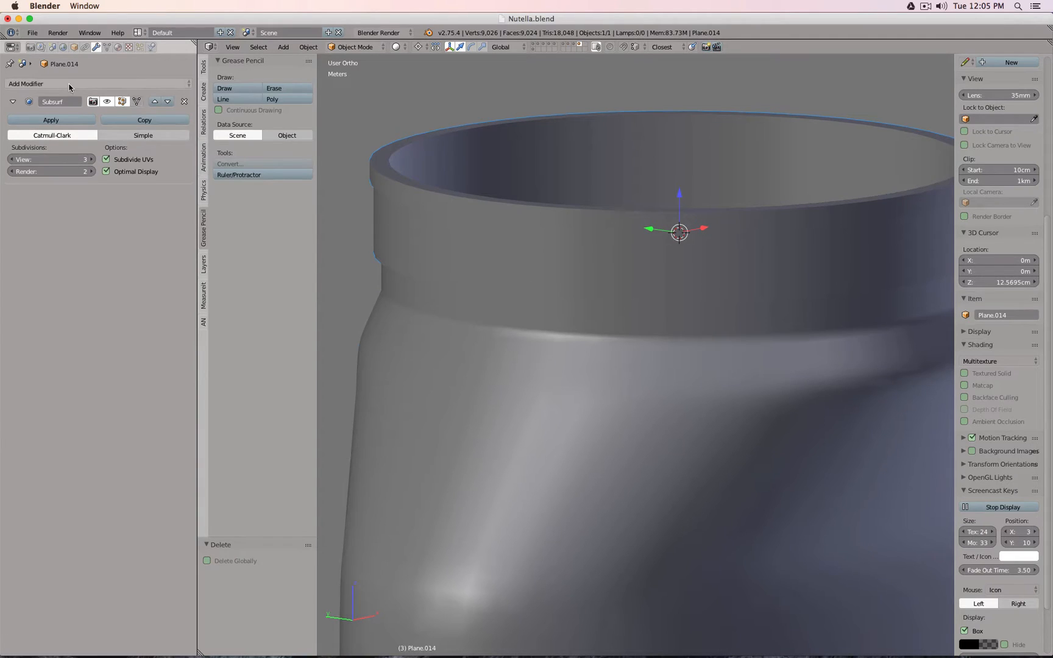
- Add a Boolean modifier to the jar with operation Union and Threading Boolean as its object, and inspect the joined thread ends
click(68, 85)
click(128, 133)
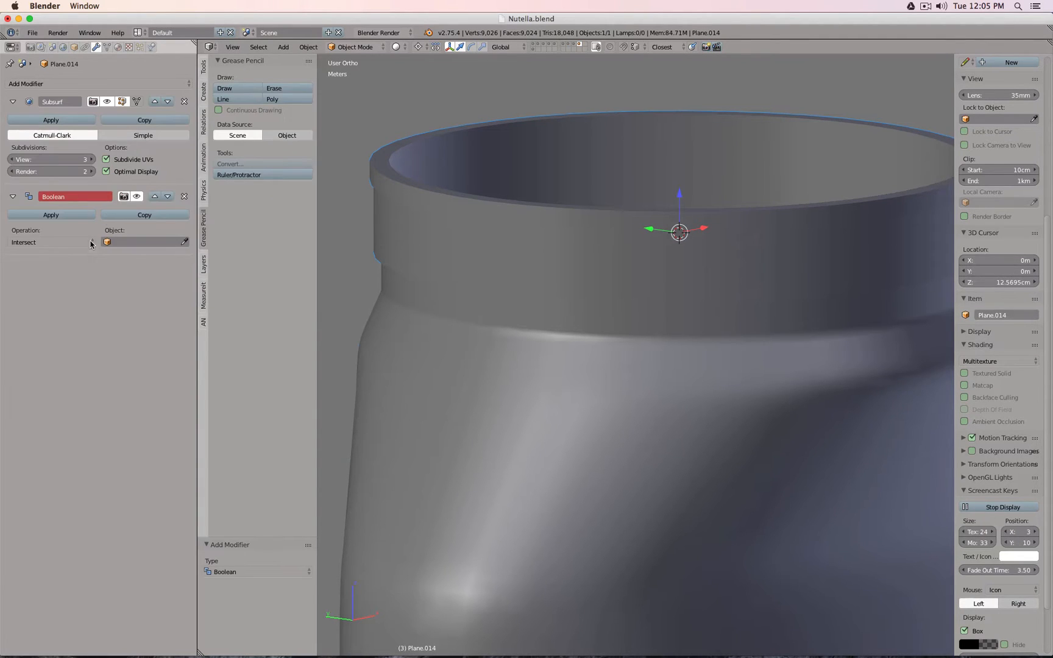
click(61, 241)
click(24, 217)
click(133, 242)
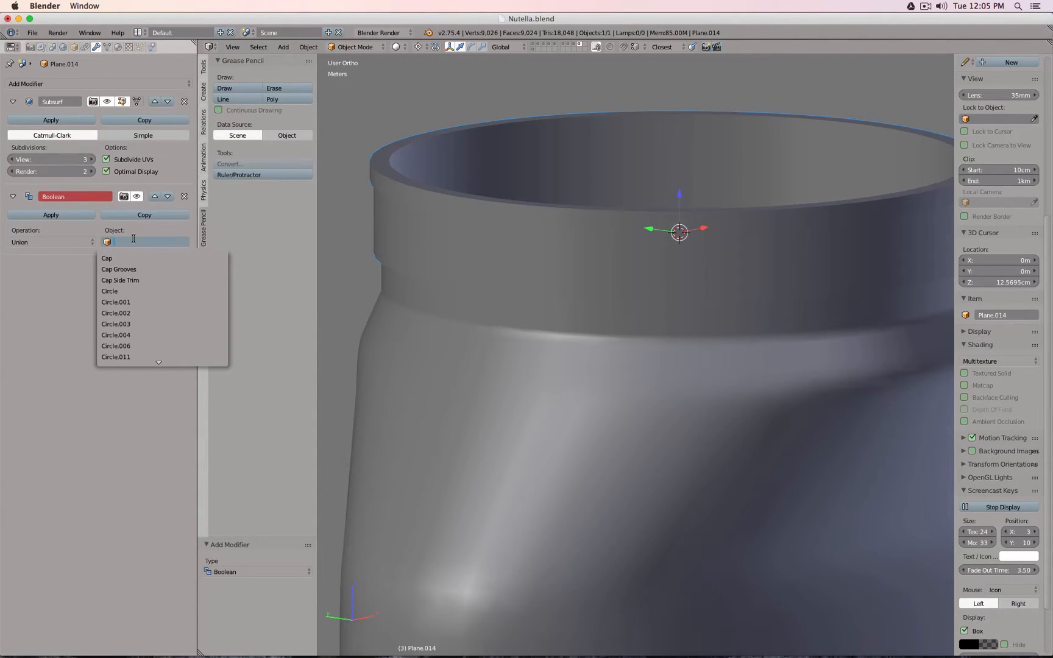
text(thr)
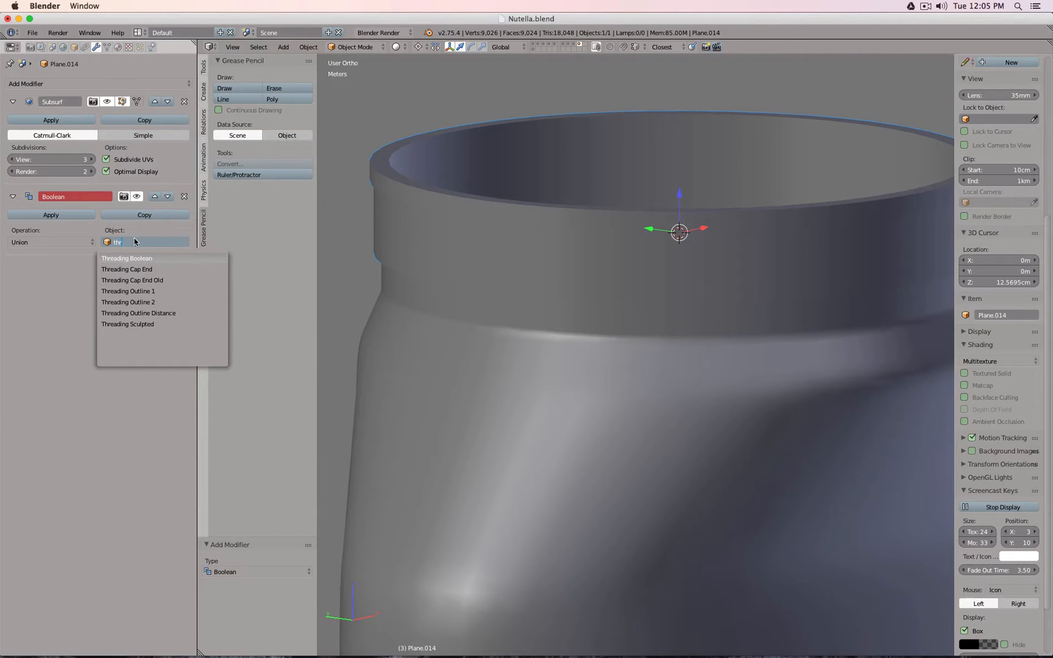
key(Return)
middle_drag(494, 184, 548, 195)
scroll(557, 215, up, 3)
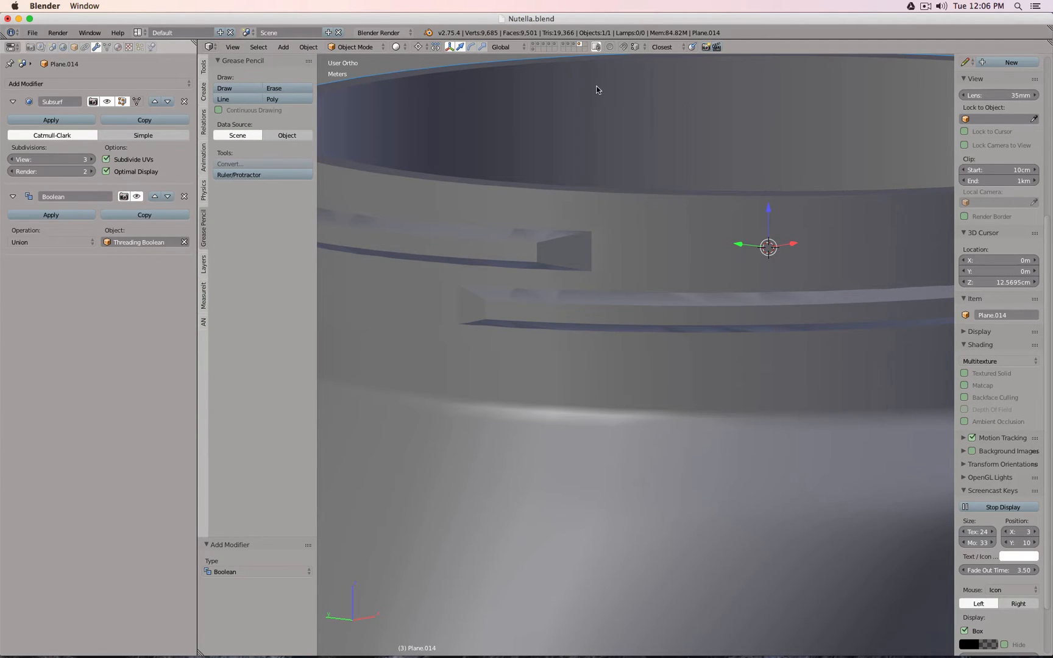
scroll(593, 85, down, 3)
scroll(593, 85, up, 3)
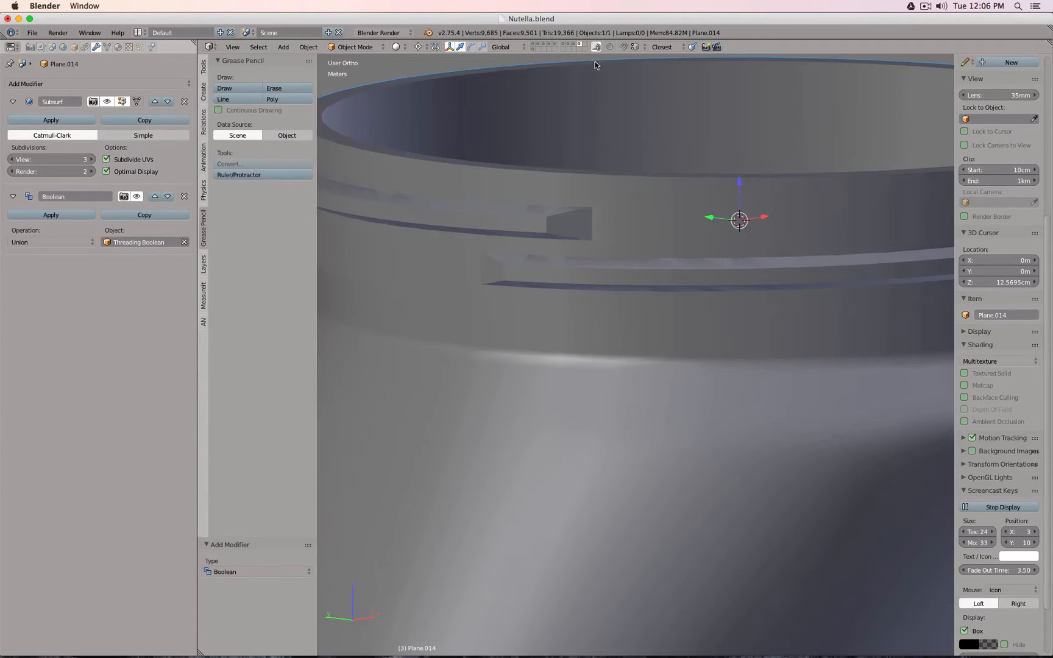
- Show only the threading layer, reveal its hidden objects, and isolate Threading Sculpted to examine its tapered ends and mesh
click(571, 44)
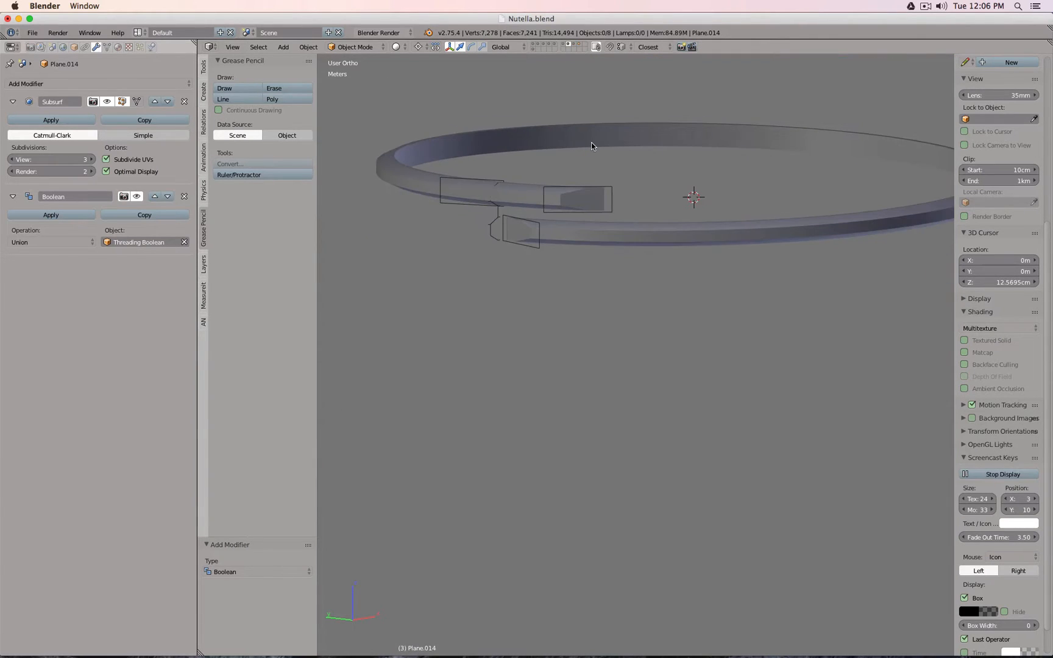
key(alt+h)
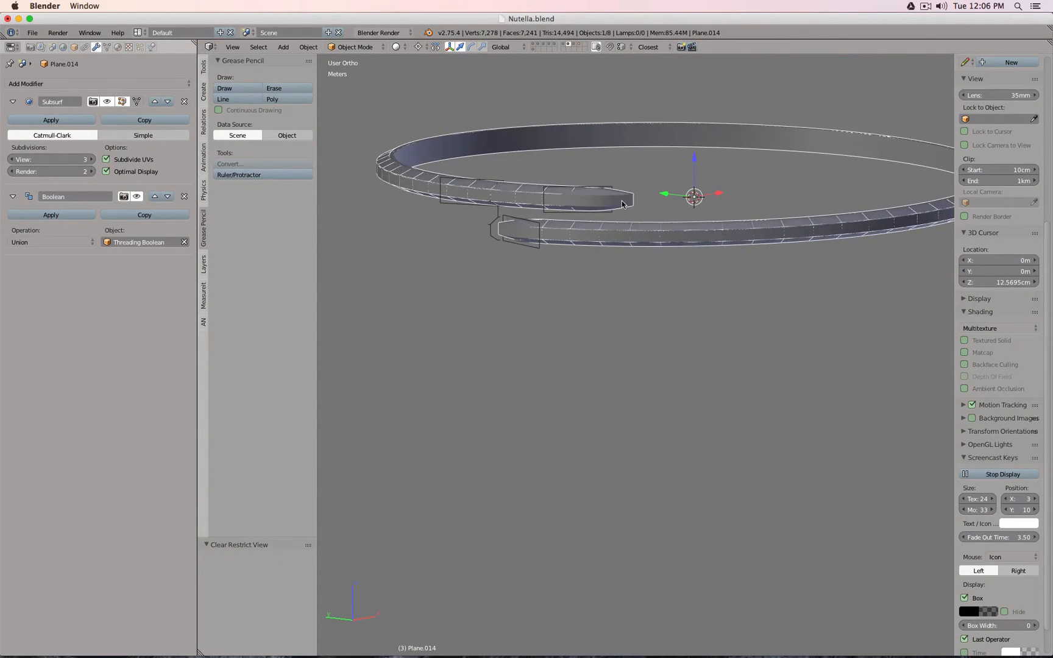
key(shift+h)
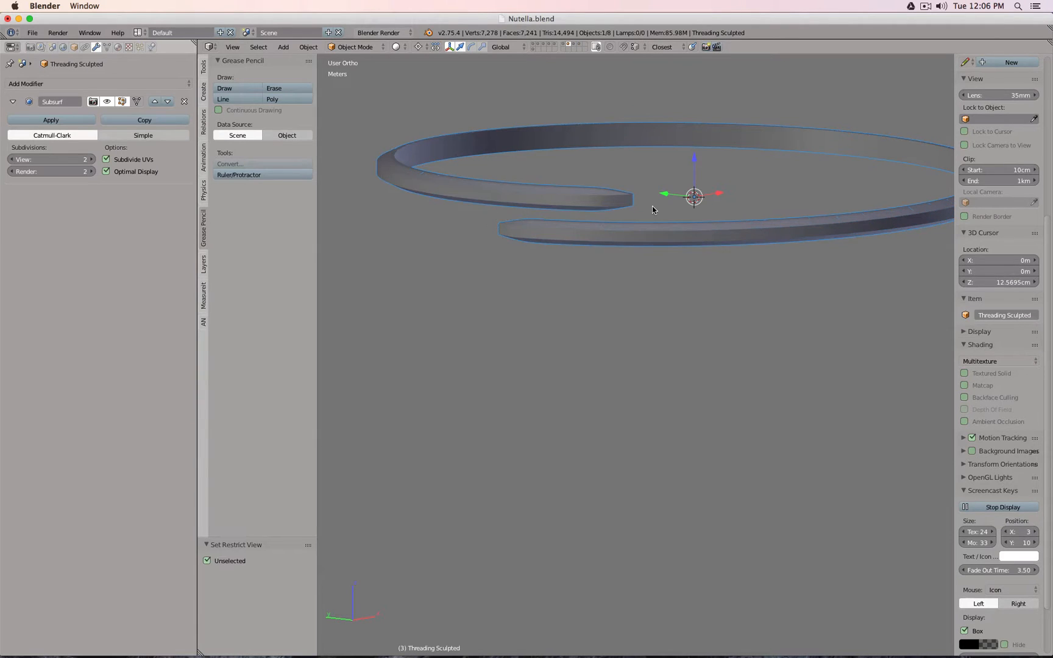
middle_drag(653, 206, 620, 214)
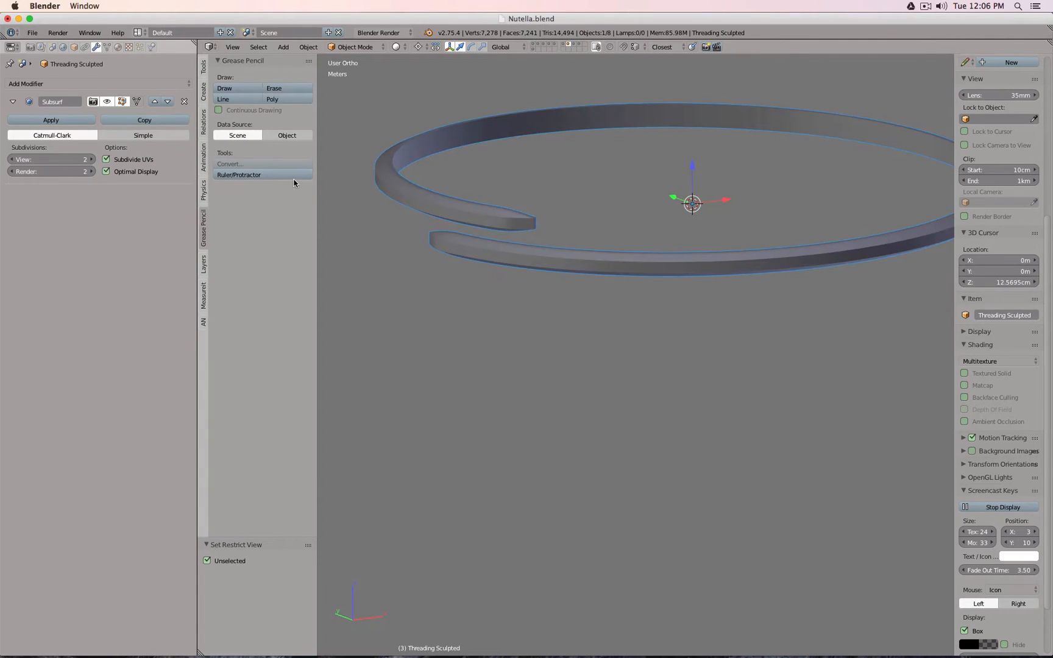
key(Tab)
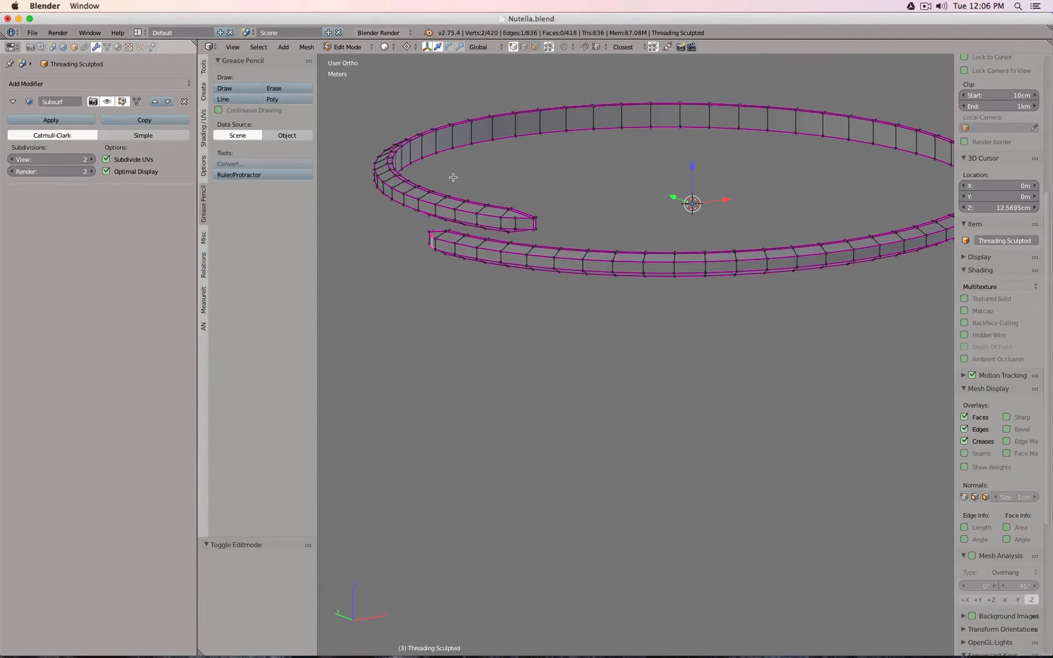
mouse_move(454, 178)
middle_down()
mouse_move(607, 214)
mouse_move(445, 216)
mouse_move(616, 245)
mouse_move(658, 194)
mouse_move(611, 184)
mouse_move(678, 186)
mouse_move(562, 317)
middle_up()
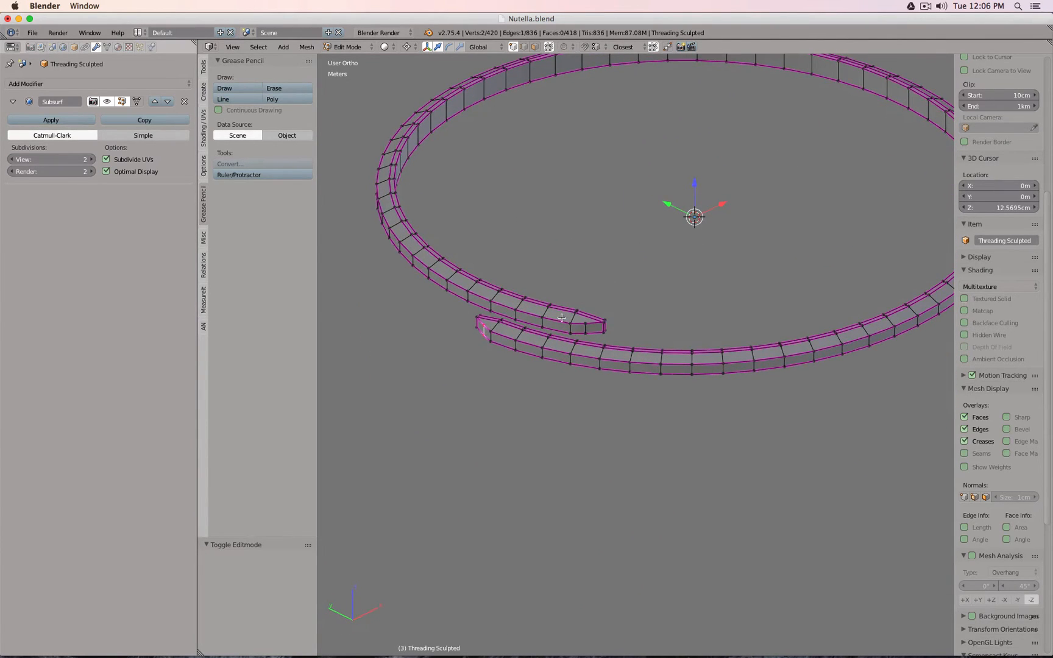
key(Tab)
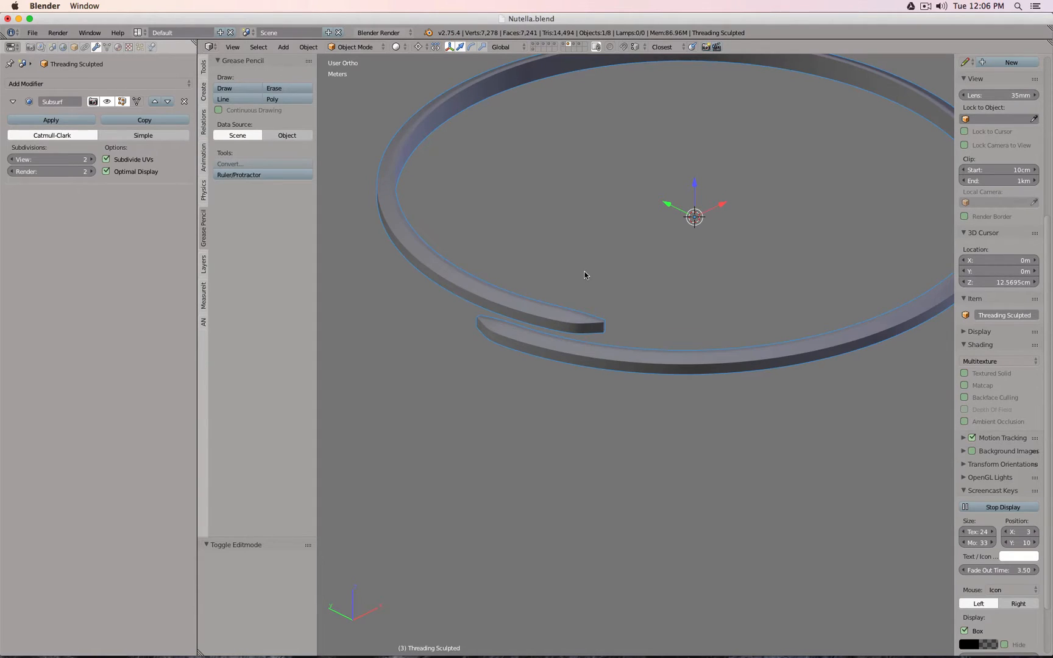
- Reveal the hidden threading objects, duplicate Threading Boolean in place, and hide everything except the copy
key(alt+h)
key(z)
right_click(402, 220)
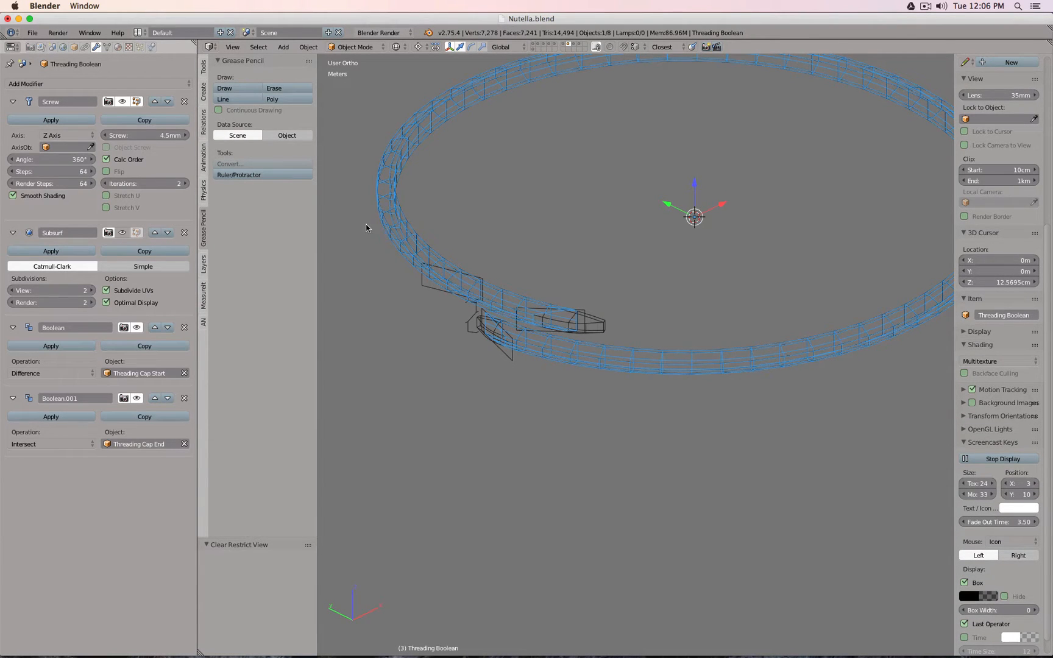
key(shift+d)
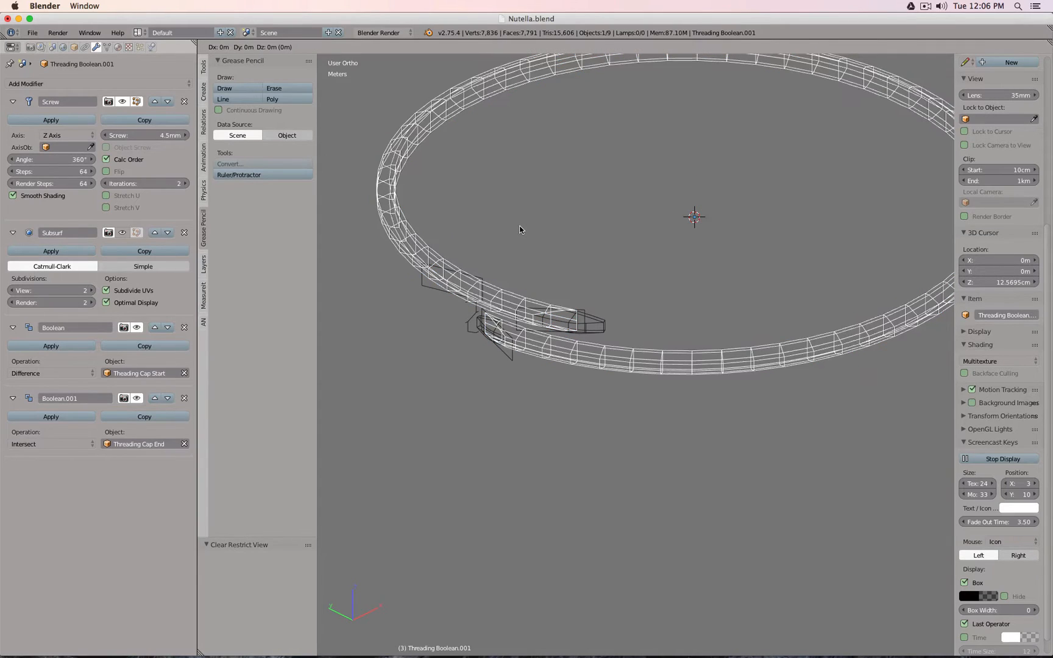
right_click(520, 227)
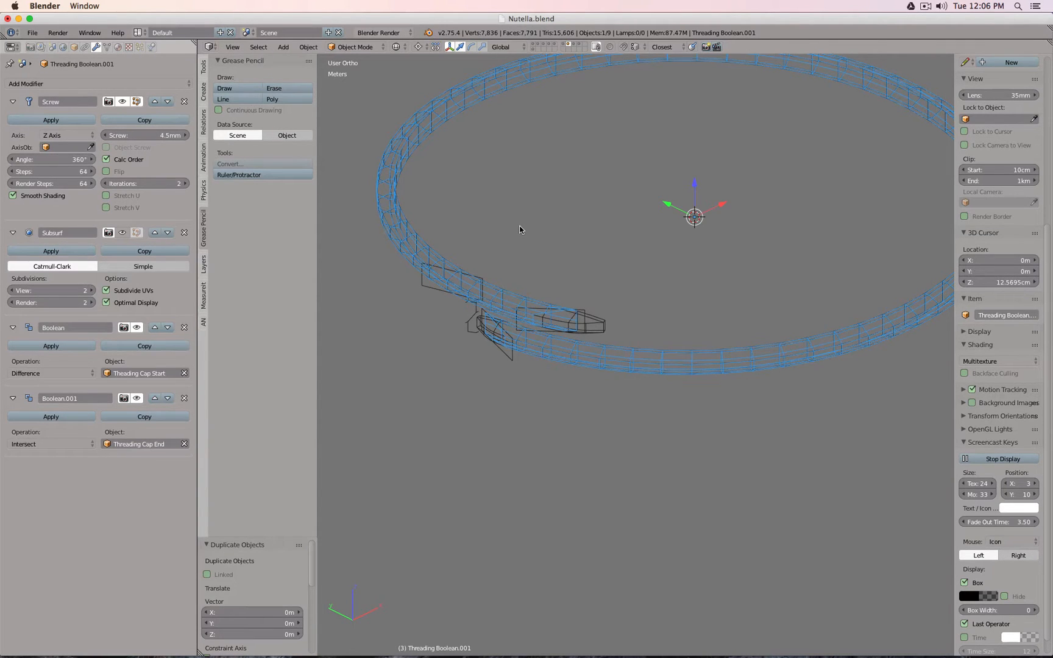
key(shift+h)
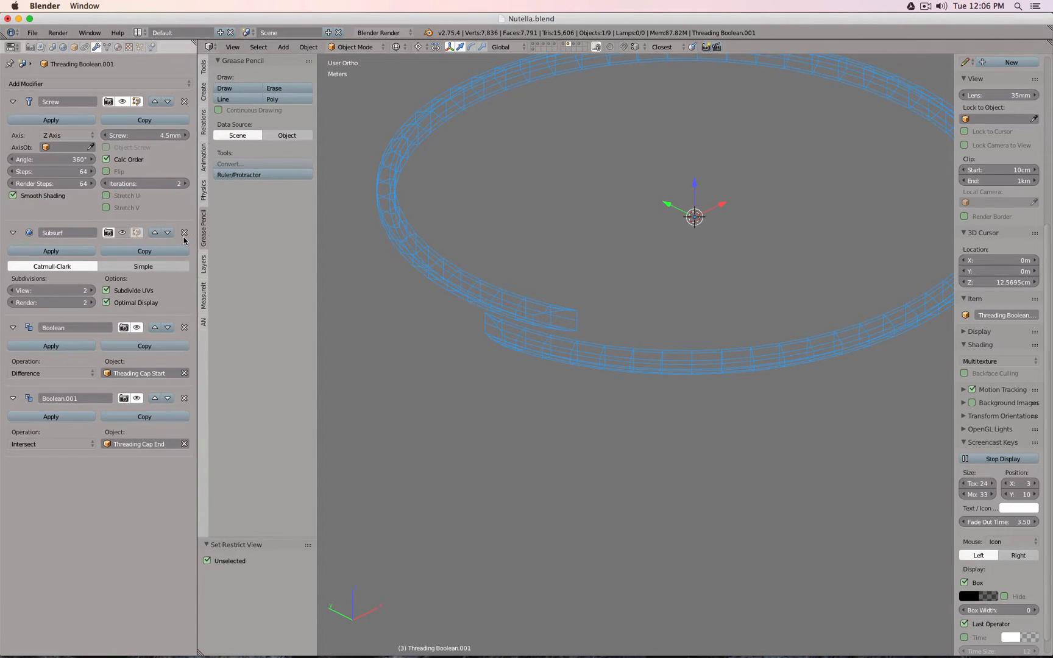
- Remove both Boolean modifiers from the thread copy and apply its Screw modifier
click(185, 328)
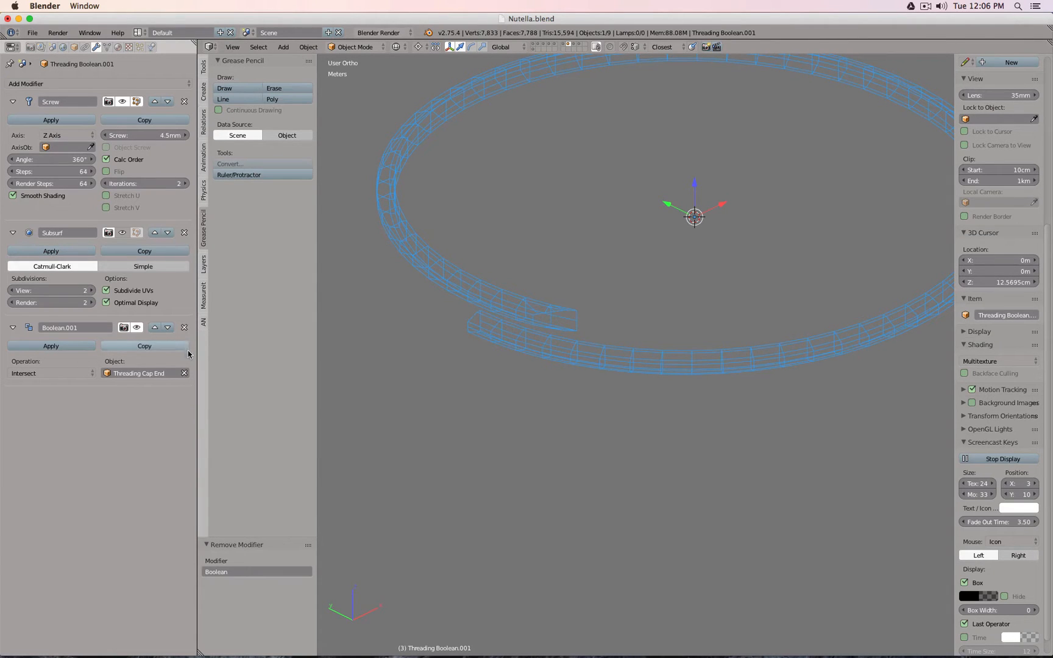
click(186, 329)
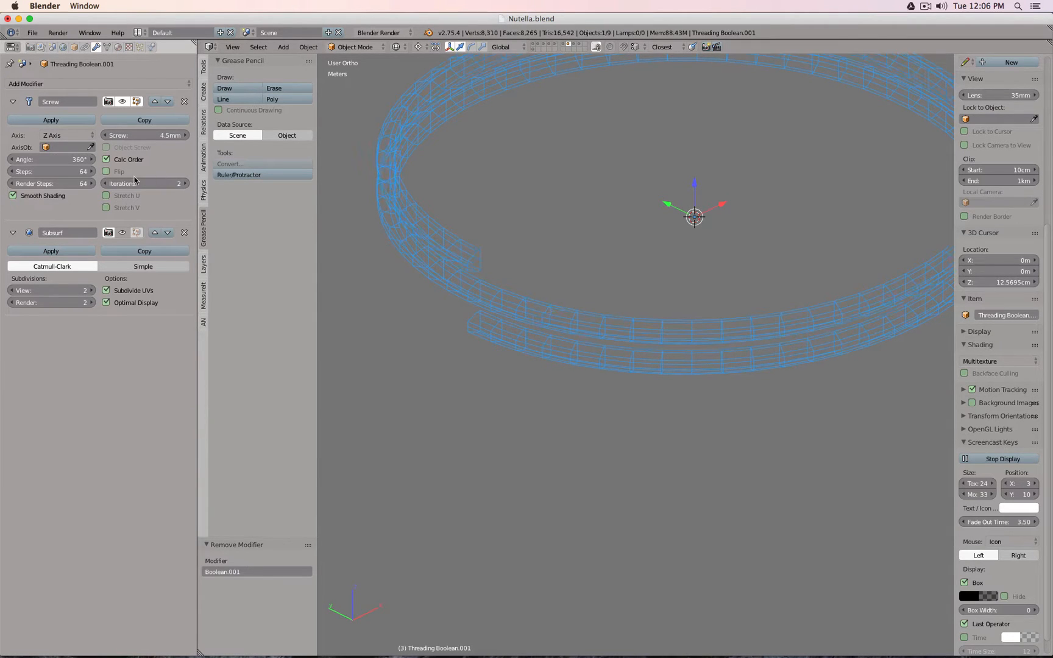
key(z)
middle_drag(583, 221, 603, 209)
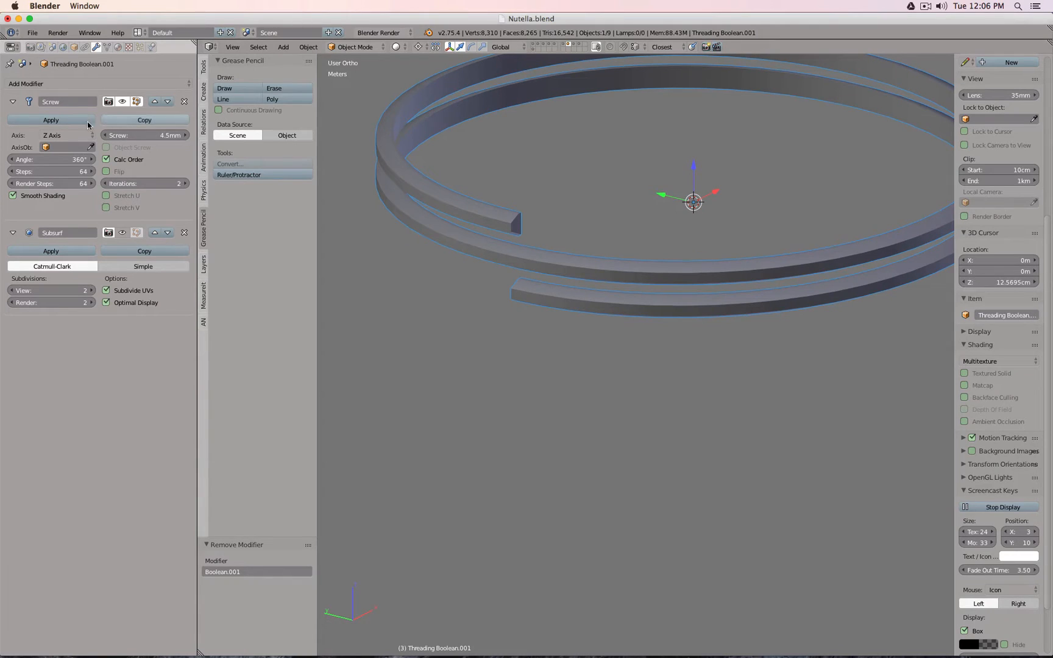
click(51, 120)
scroll(512, 210, up, 2)
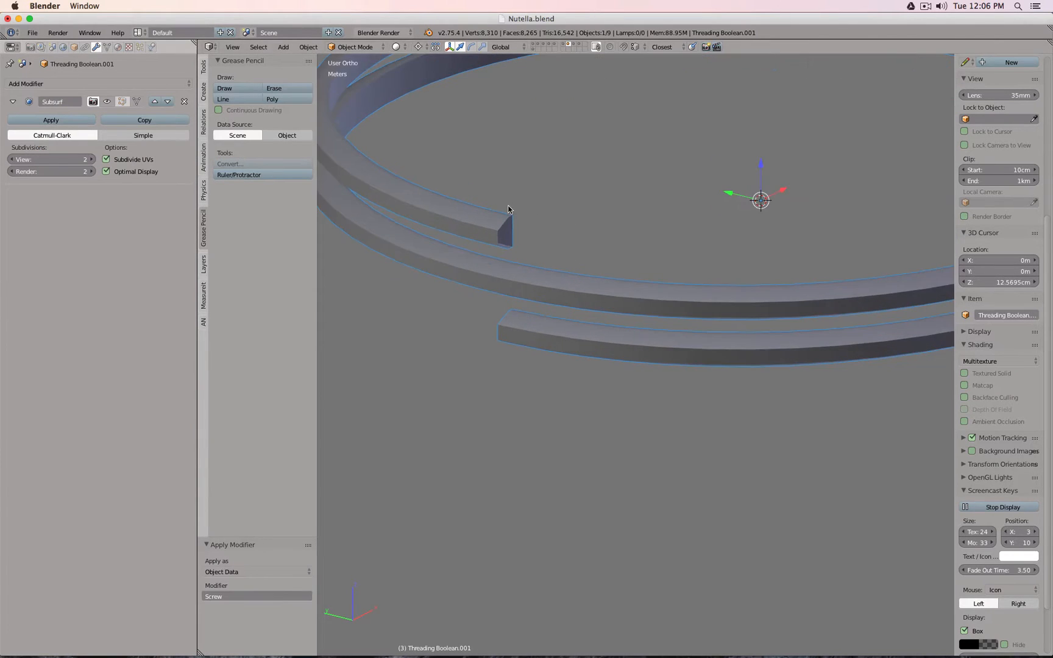
- In Edit Mode, fill the inner strip of the upper coil's open end with a face through its five inner vertices
key(Tab)
scroll(645, 248, up, 4)
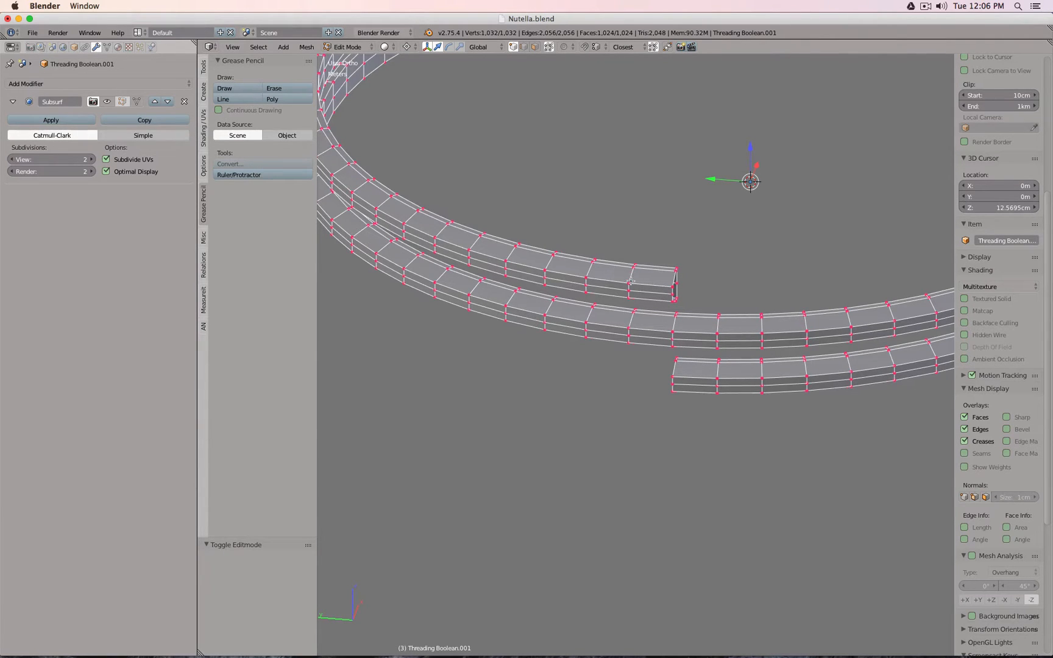
scroll(630, 281, up, 6)
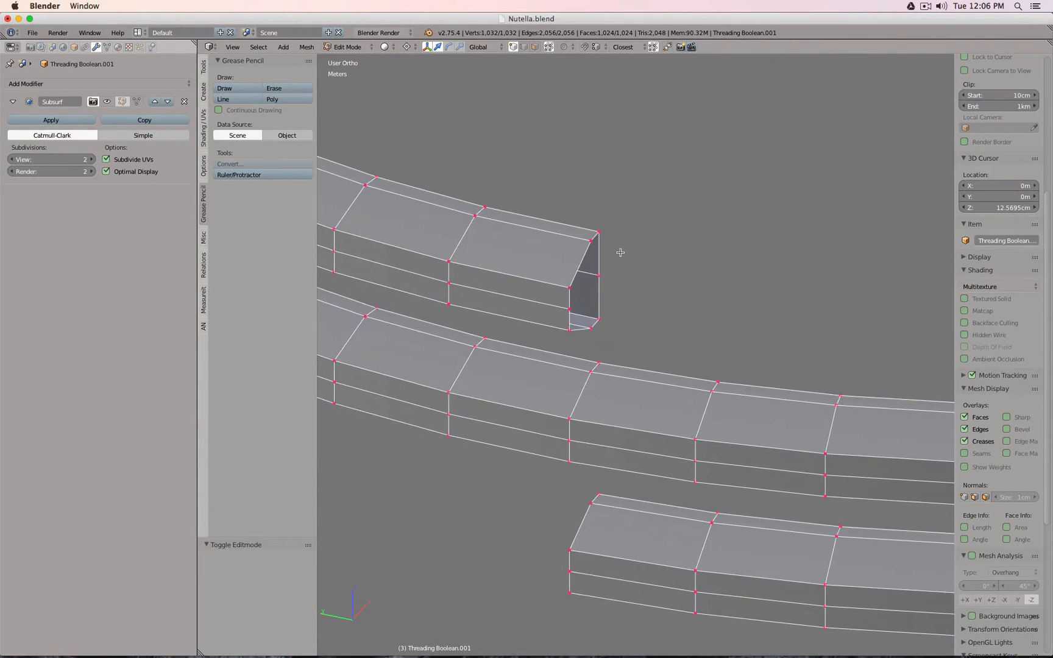
scroll(590, 262, up, 1)
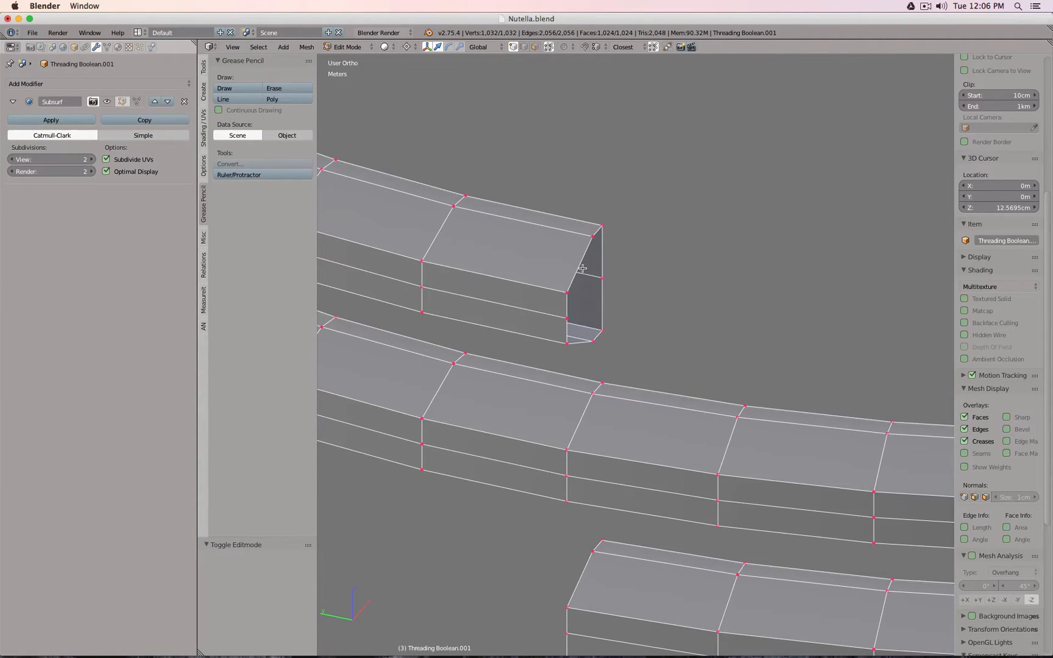
key(a)
right_click(592, 247)
shift+right_click(591, 337)
shift+right_click(602, 329)
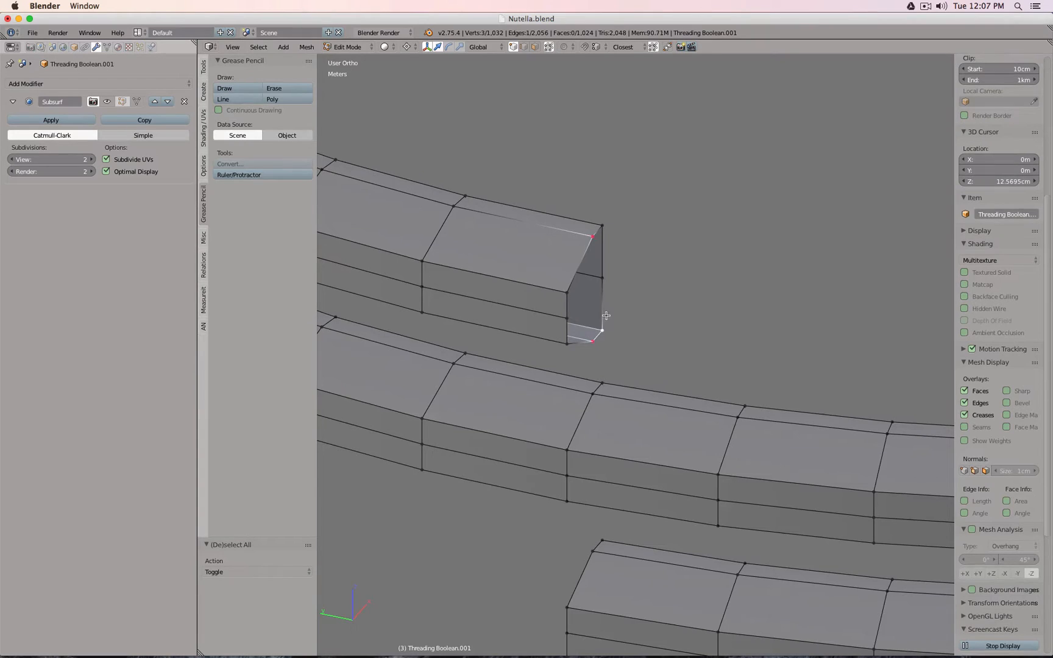
shift+right_click(602, 278)
shift+right_click(597, 231)
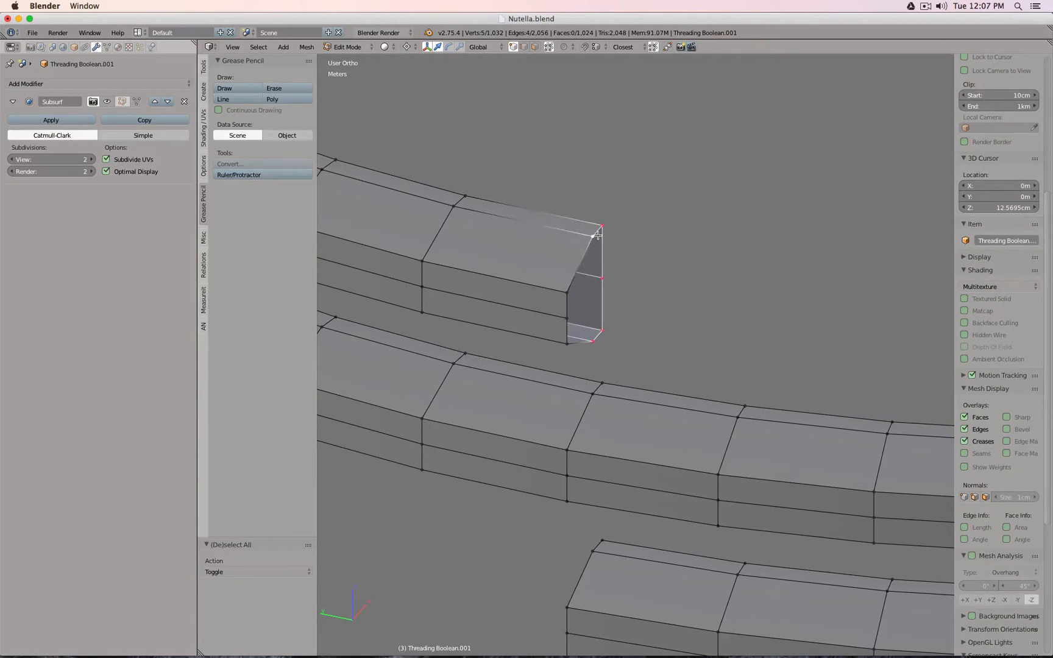
key(f)
- Fill the remaining outer part of the upper coil's open end with a five-vertex face
right_click(592, 238)
shift+right_click(566, 291)
shift+right_click(567, 319)
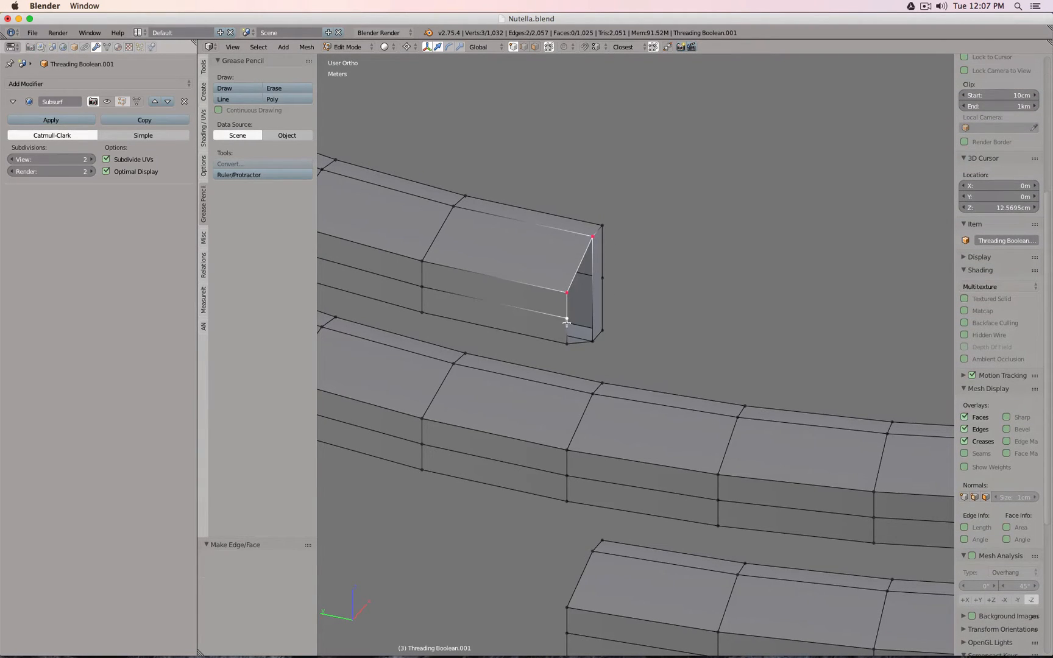
shift+right_click(567, 343)
shift+right_click(591, 341)
key(f)
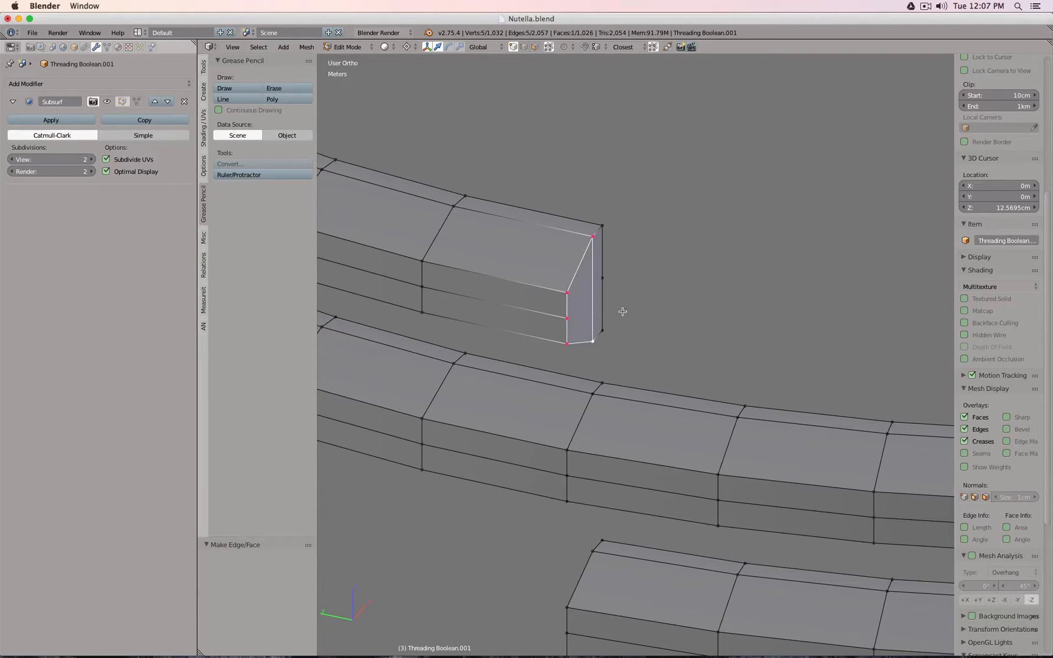
- Knife-cut across the upper coil's end cap from the outer middle vertex to the inner middle vertex, and check the capped end
key(k)
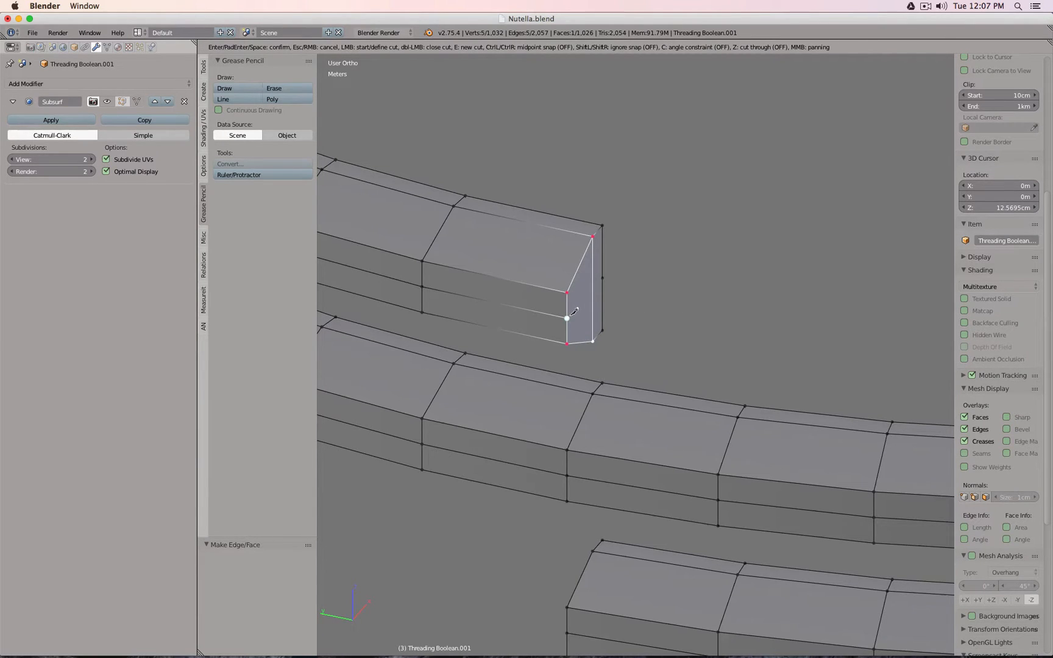
click(567, 318)
click(602, 278)
key(Return)
scroll(625, 279, down, 6)
middle_drag(631, 281, 600, 290)
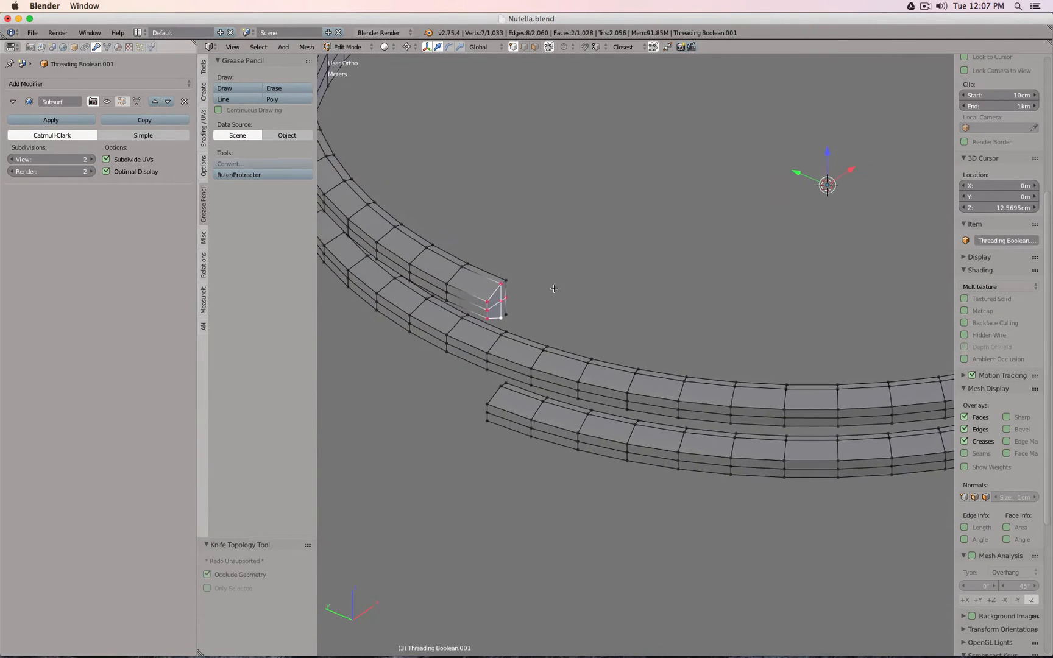
shift+middle_drag(495, 304, 602, 286)
scroll(602, 287, up, 7)
key(Tab)
scroll(603, 287, down, 5)
key(Tab)
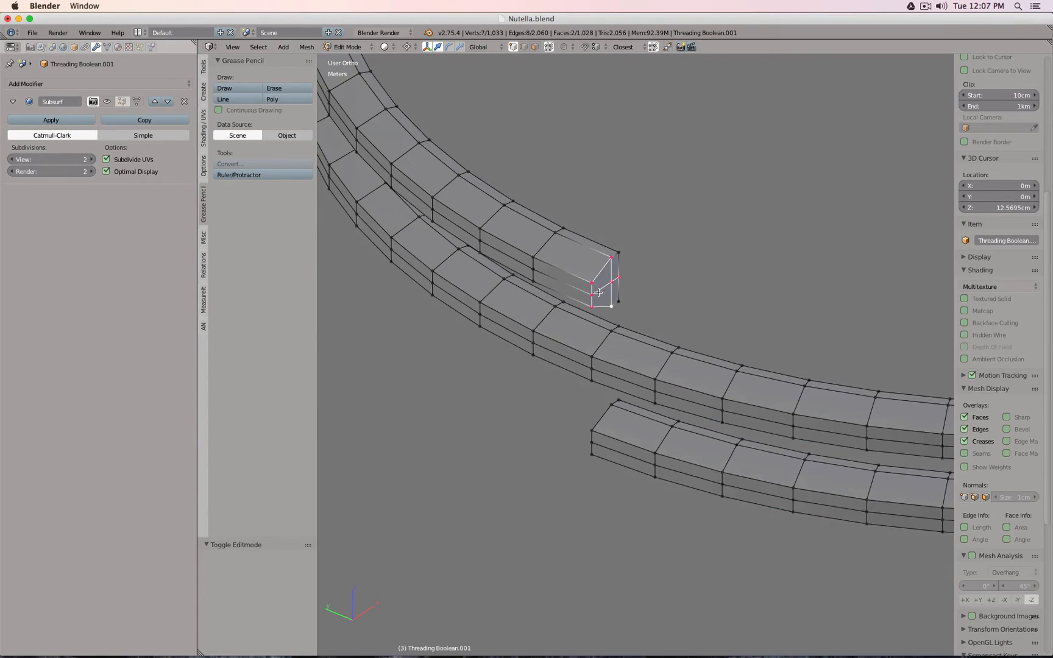
- Edge-slide the three outer vertices of the upper coil's end cap back along the thread by a factor of -0.5
scroll(598, 292, up, 4)
right_click(589, 276)
shift+right_click(588, 300)
shift+right_click(588, 321)
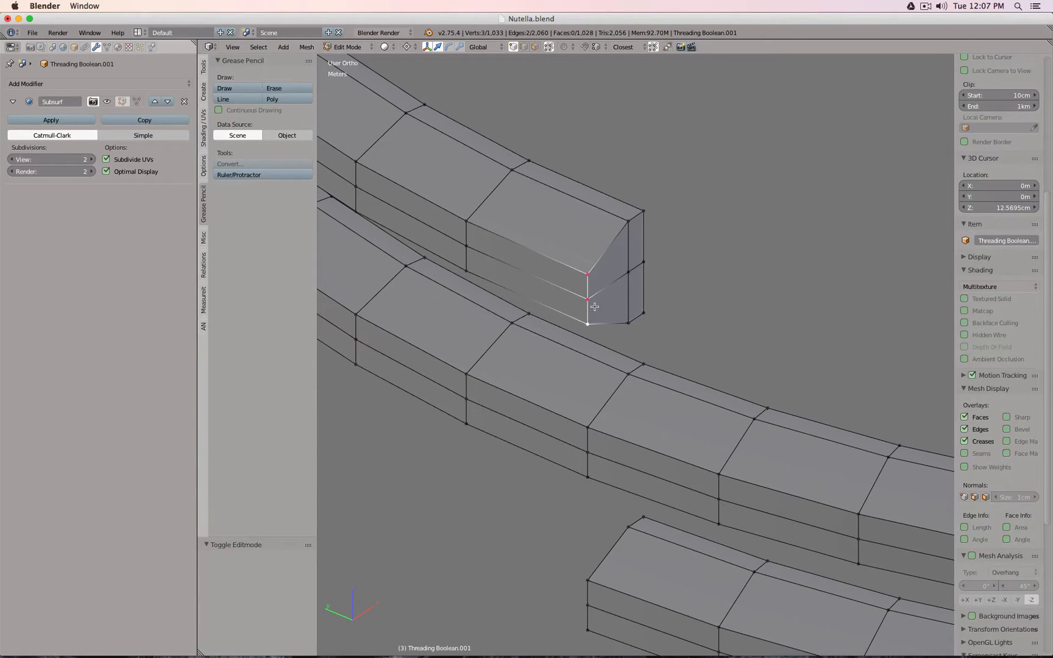
key(g)
key(g)
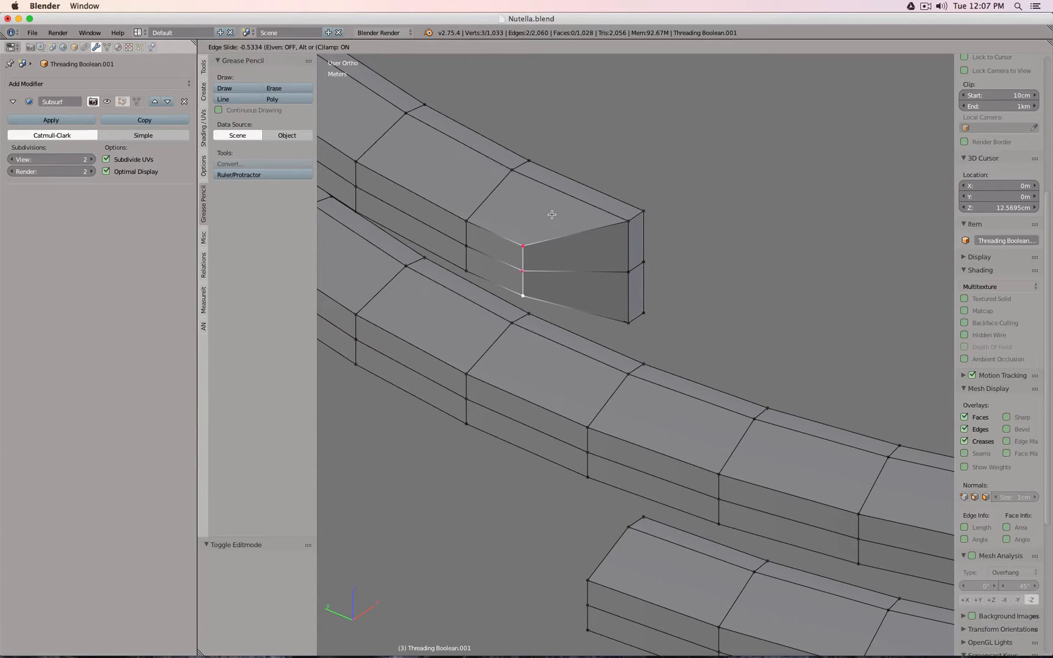
text(-.5)
key(Return)
- Fill the inner strip of the lower coil's open end with a face through its five inner vertices
ctrl+middle_drag(590, 215, 609, 329)
middle_drag(609, 329, 681, 394)
scroll(713, 330, up, 5)
scroll(672, 366, up, 2)
scroll(672, 366, down, 1)
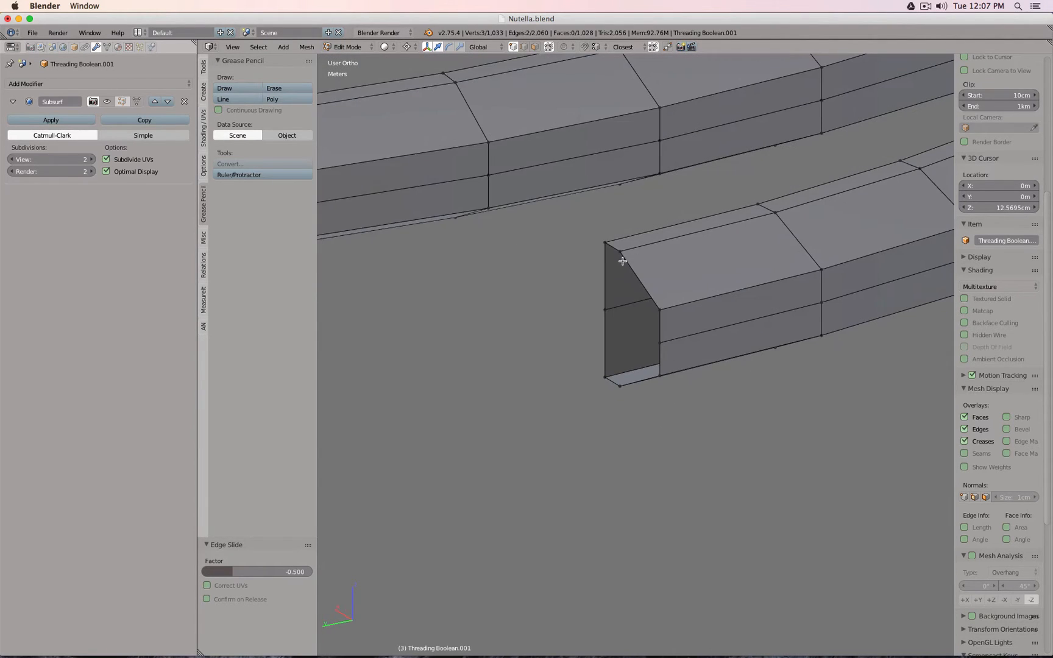
right_click(622, 259)
shift+right_click(621, 383)
shift+right_click(606, 375)
shift+right_click(604, 314)
shift+right_click(601, 237)
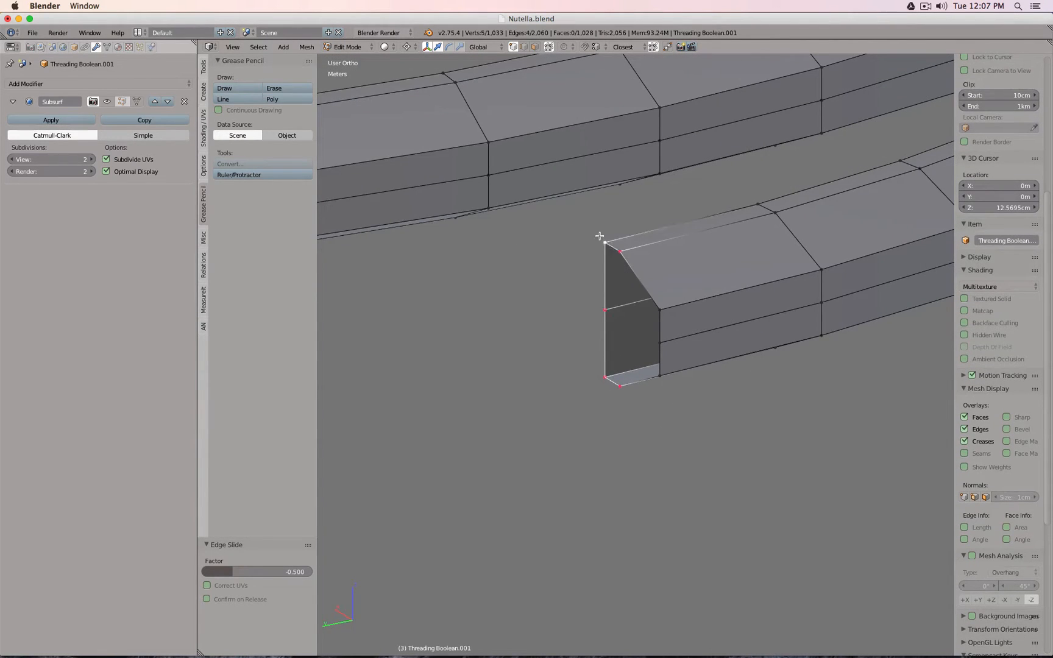
key(f)
- Fill the remaining outer part of the lower coil's open end with a five-vertex face
right_click(621, 252)
shift+right_click(621, 384)
shift+right_click(661, 374)
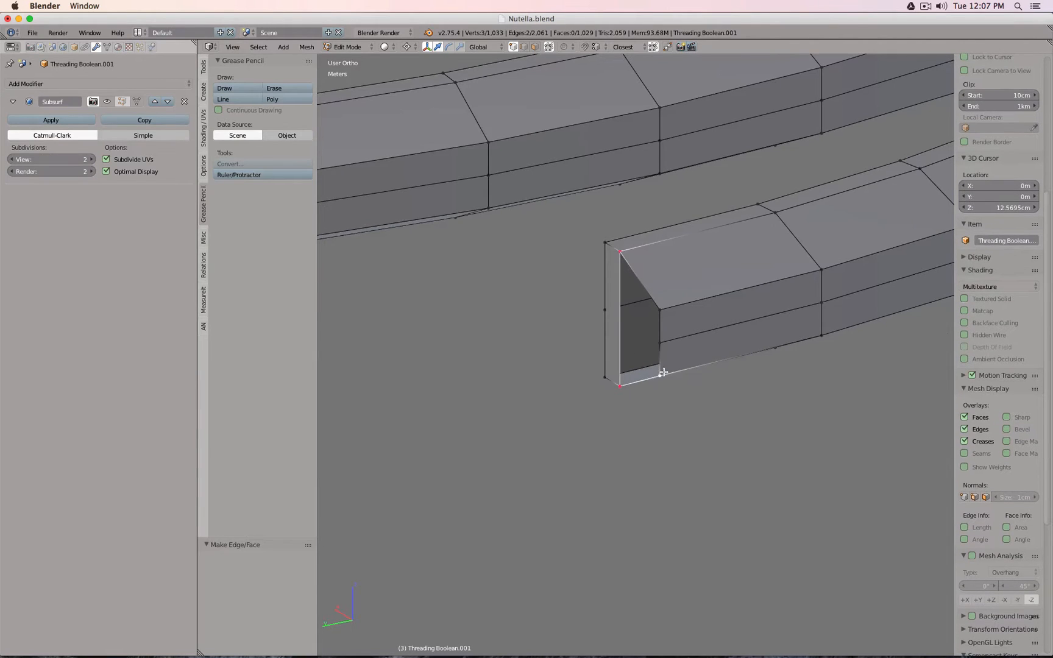
shift+right_click(661, 343)
shift+right_click(661, 310)
key(f)
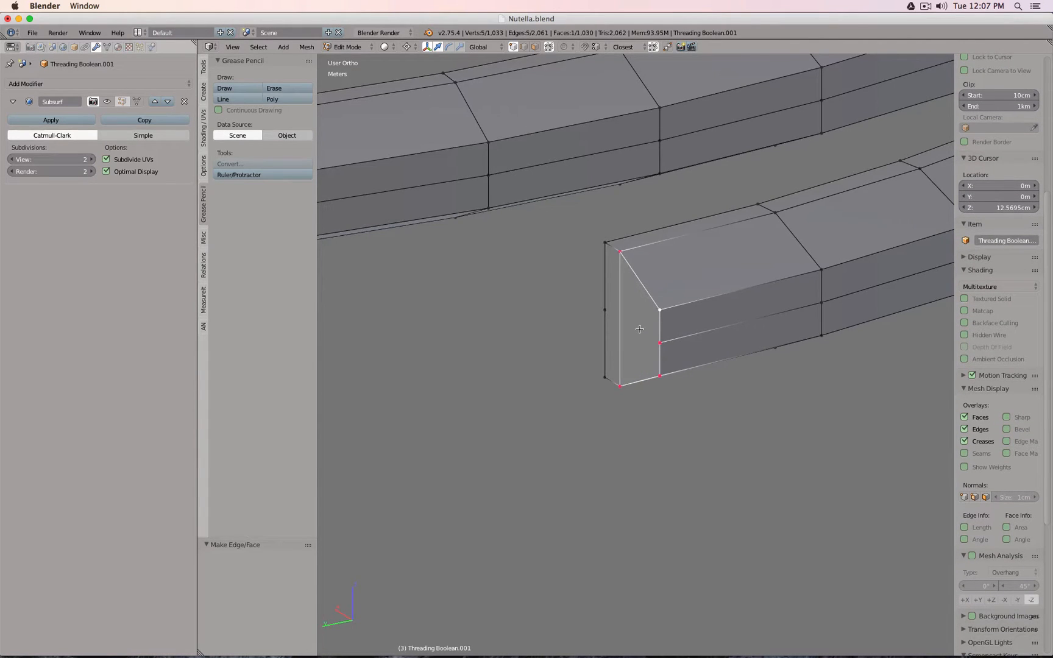
- Knife-cut across the lower coil's end cap from the inner middle vertex to the outer middle vertex
key(k)
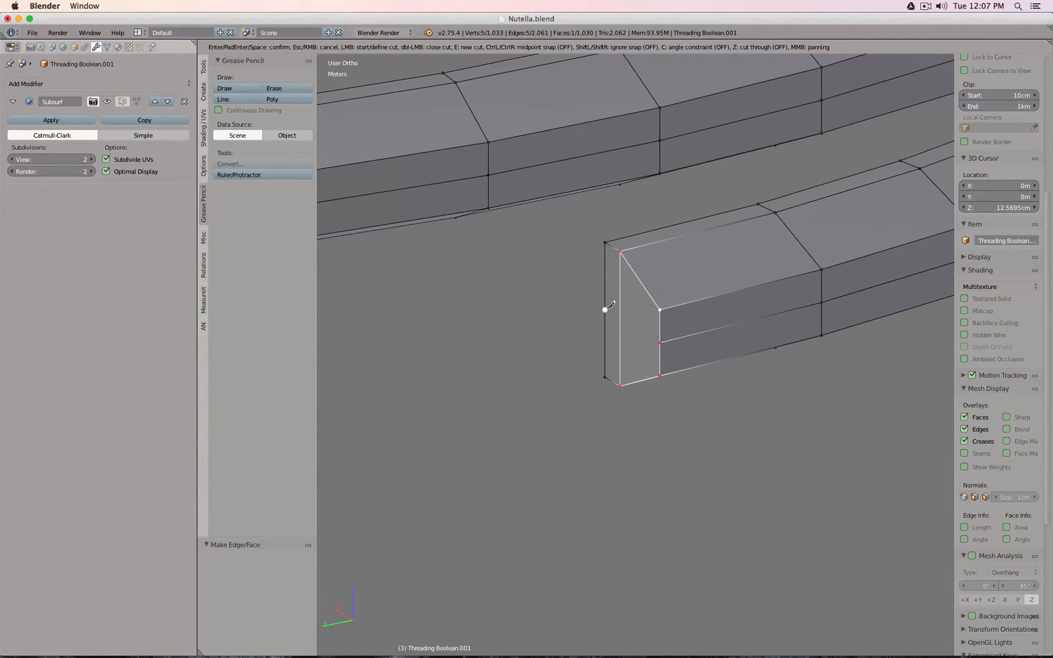
ctrl+click(605, 310)
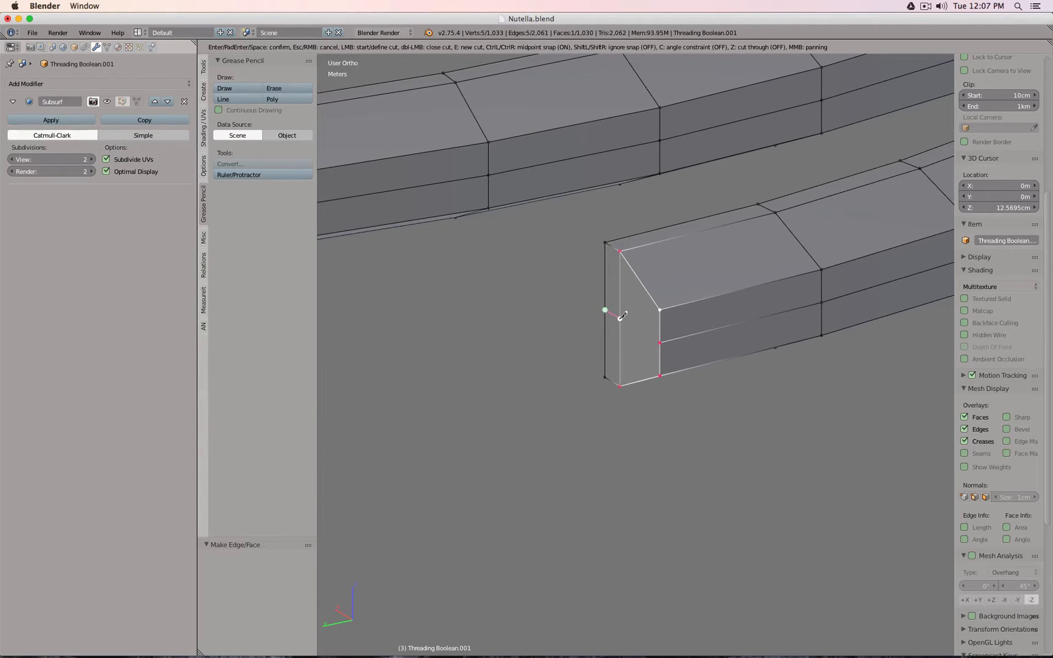
click(620, 317)
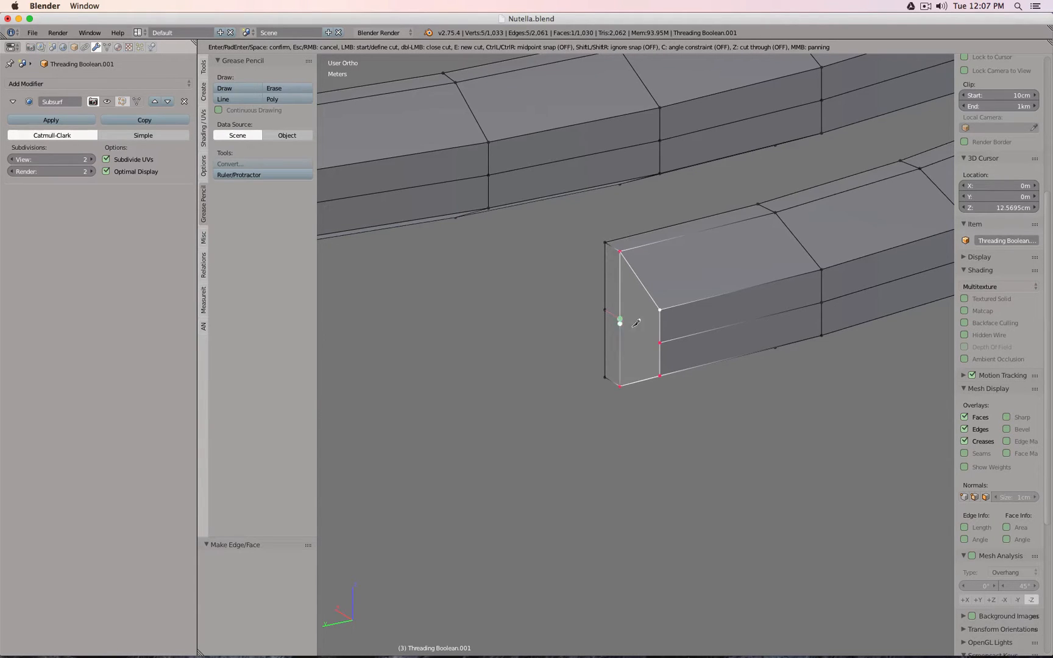
click(660, 343)
key(Return)
- Edge-slide the three outer vertices of the lower coil's end cap back along the thread by a factor of -0.5
scroll(661, 342, down, 4)
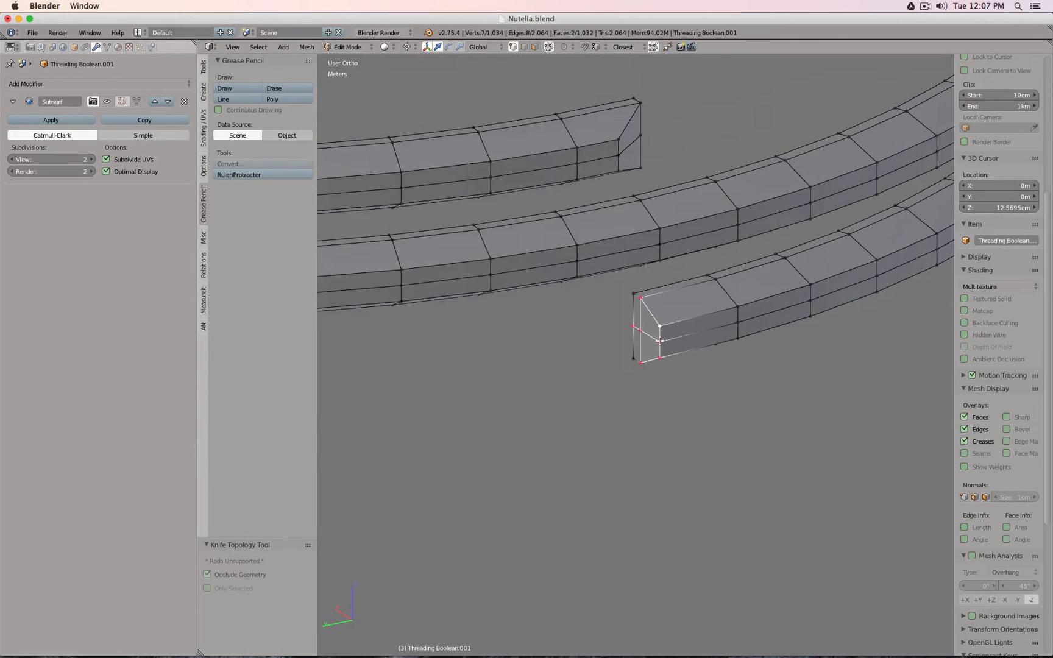
middle_drag(661, 341, 681, 381)
scroll(681, 382, up, 2)
right_click(677, 416)
shift+right_click(677, 439)
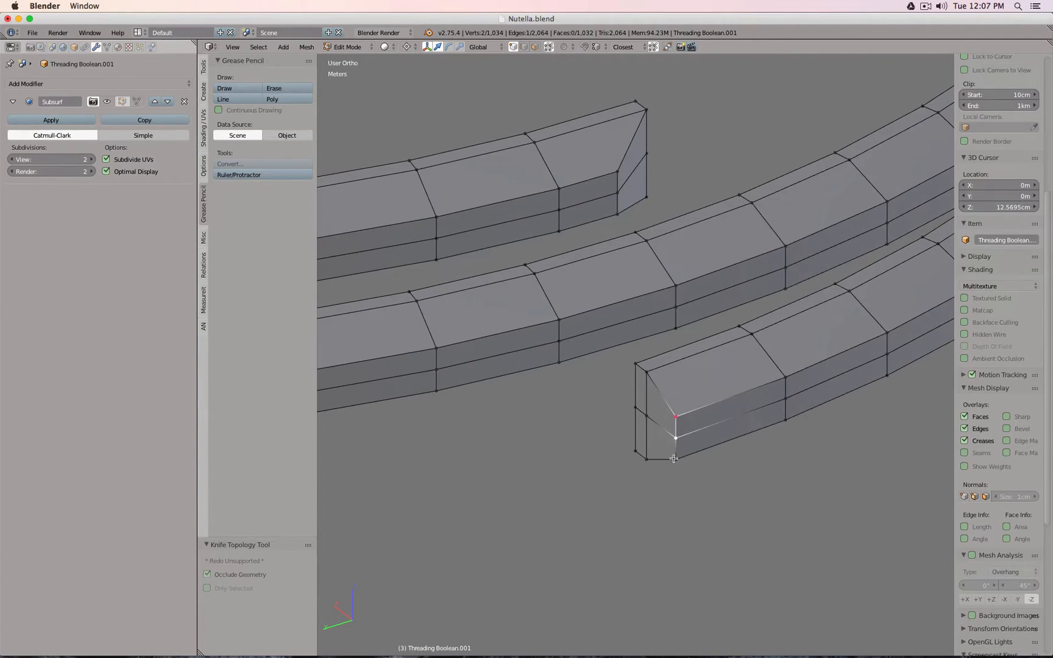
shift+right_click(678, 459)
key(g)
key(g)
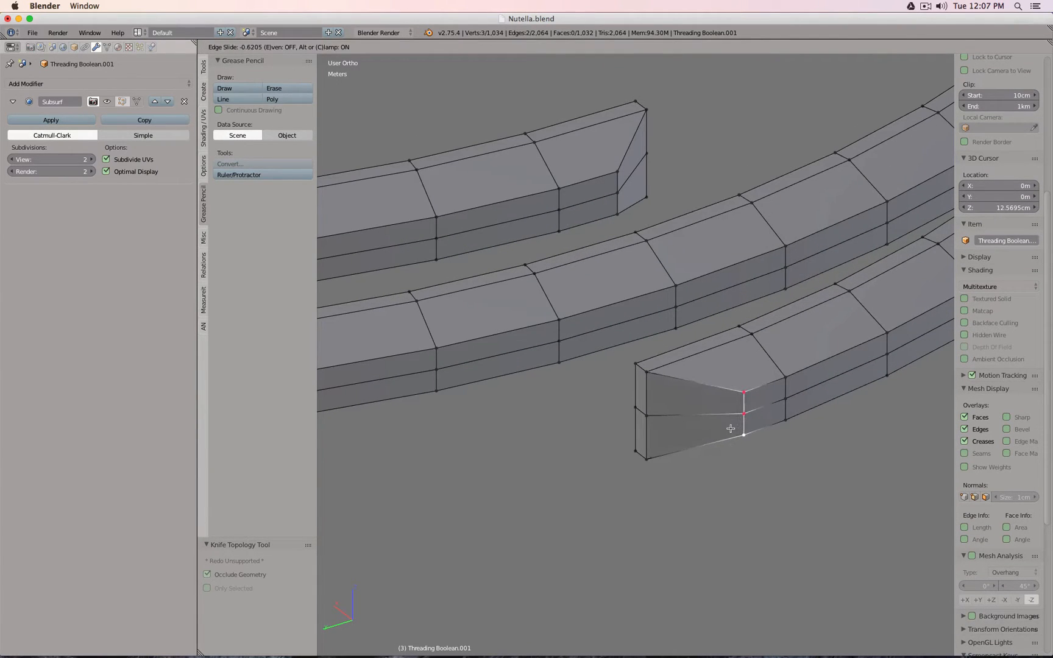
text(.5-)
key(Return)
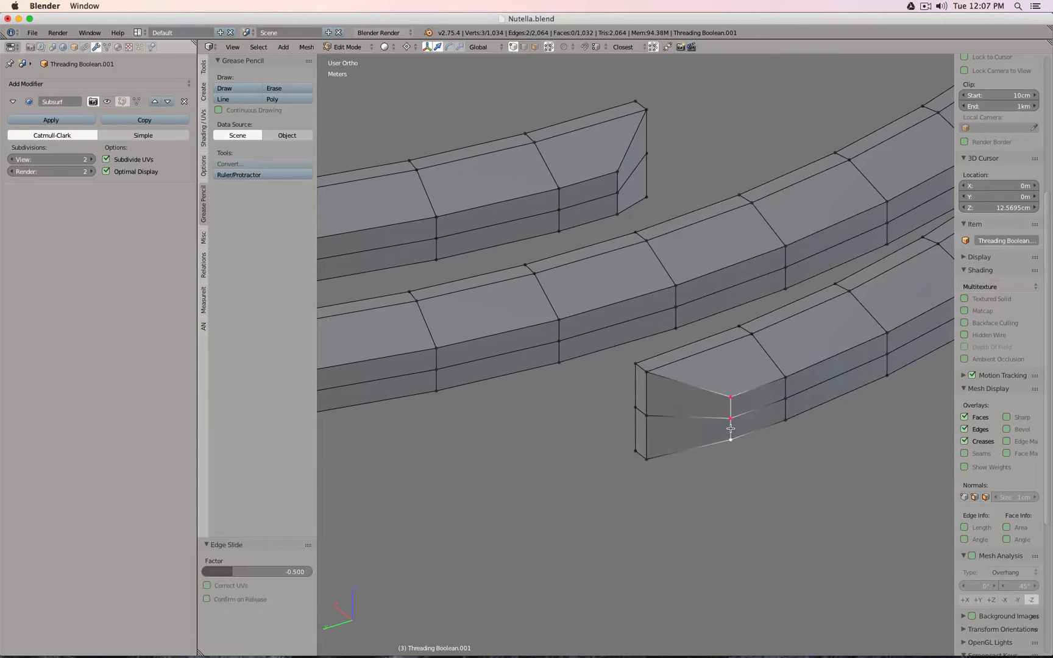
- Return to Object Mode, turn on the Subsurf modifier's viewport display, and inspect the thread's smoothed ends
scroll(726, 408, down, 3)
key(Tab)
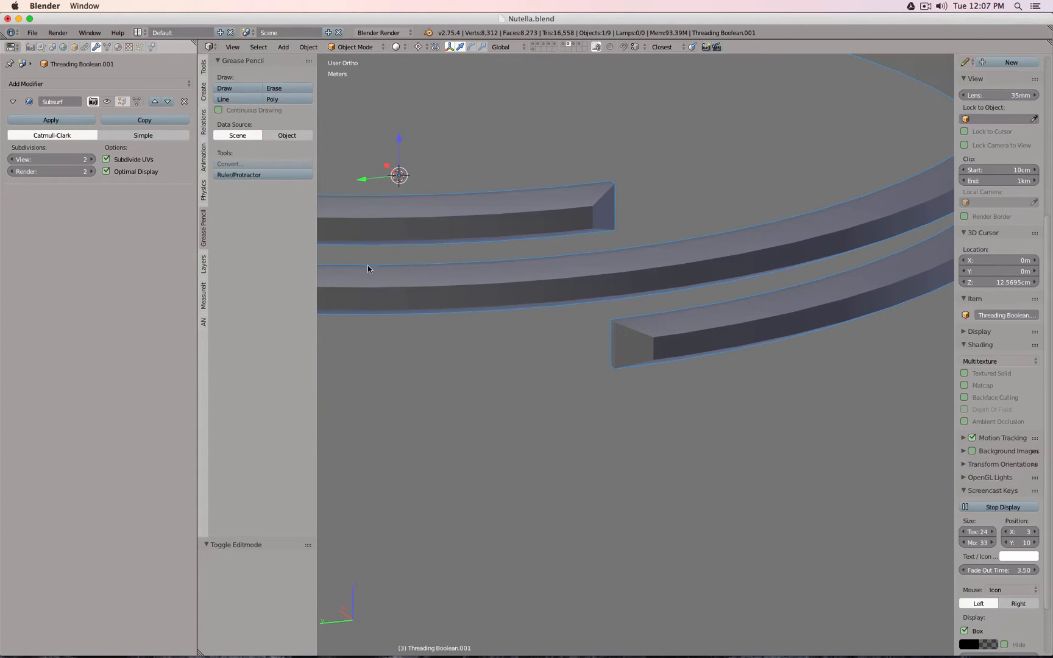
click(107, 102)
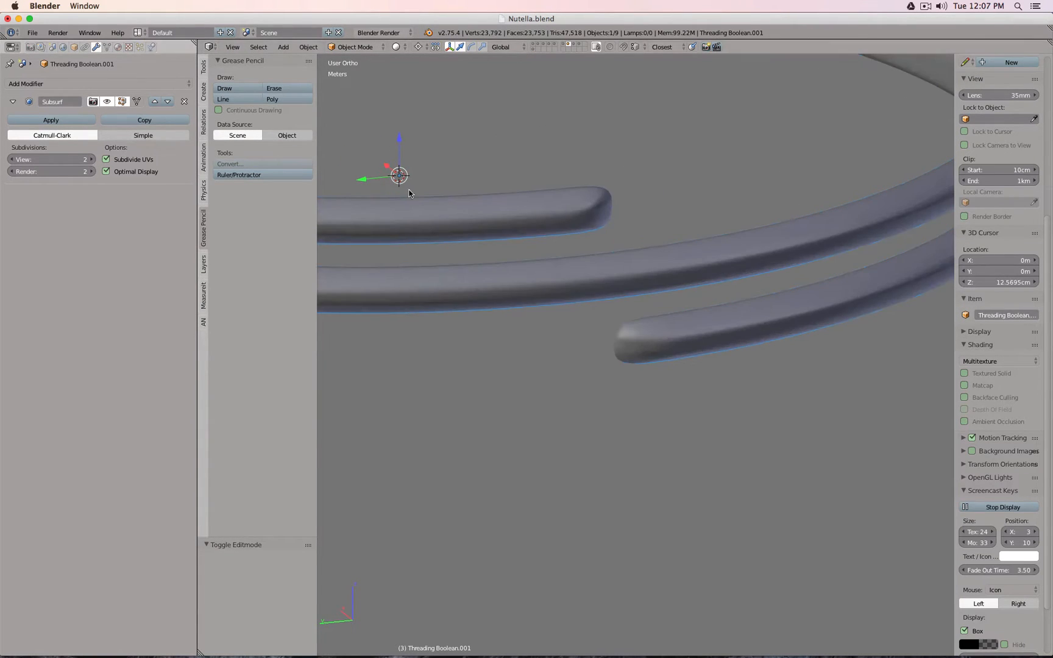
middle_drag(701, 305, 640, 330)
- In edge selection mode, select the thread's long border edge loops with both end caps' border edges and set their mean crease to 1.00
key(Tab)
middle_drag(748, 330, 808, 300)
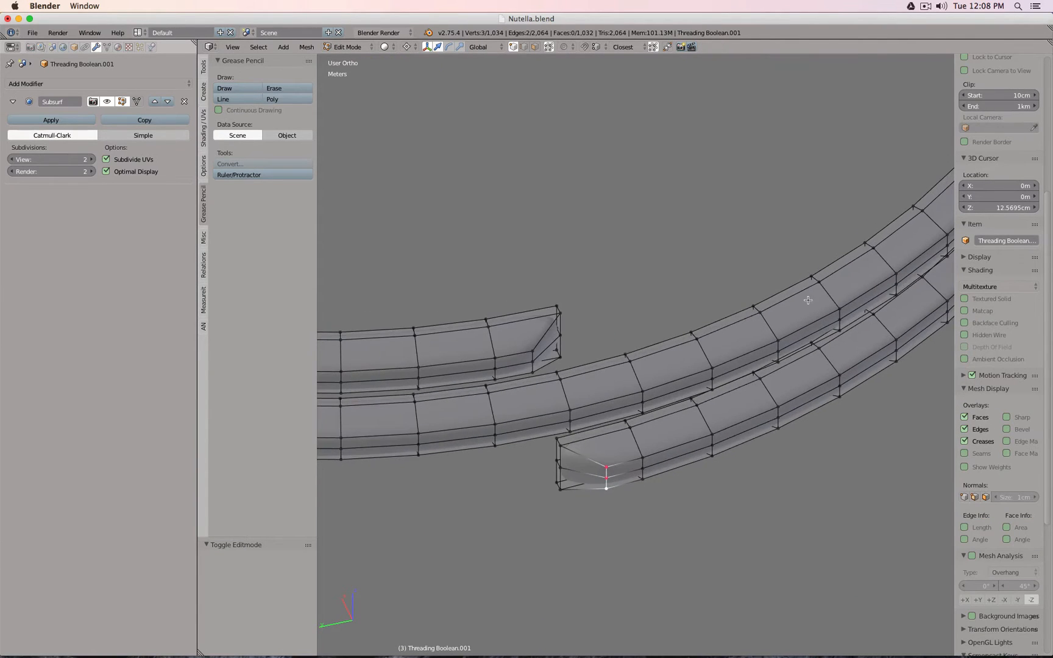
click(526, 49)
alt+right_click(532, 310)
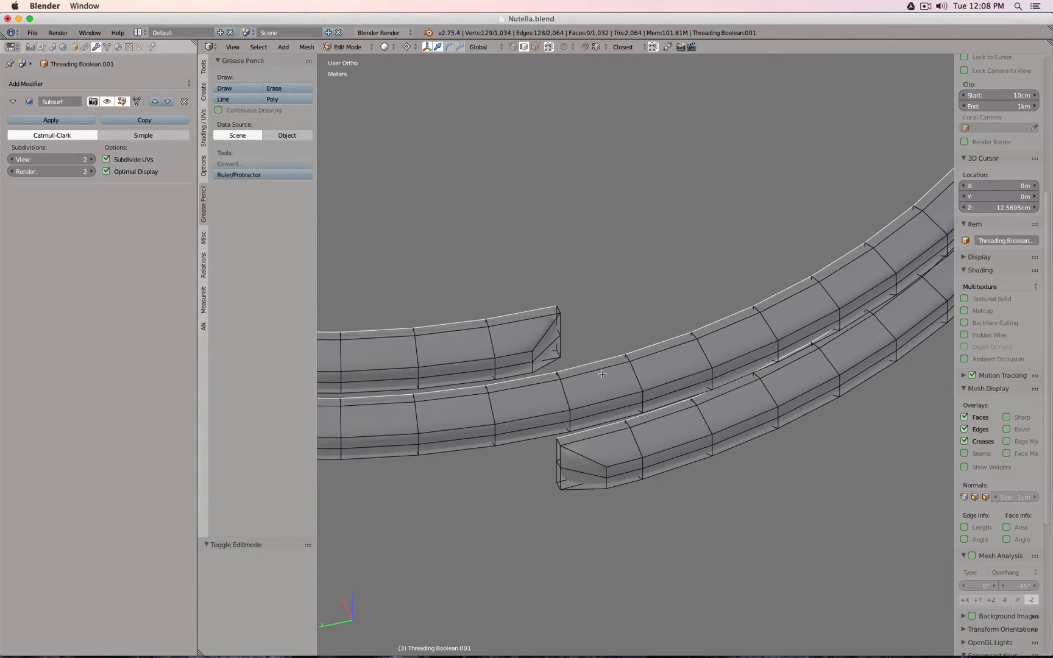
alt+shift+right_click(521, 355)
alt+shift+right_click(522, 376)
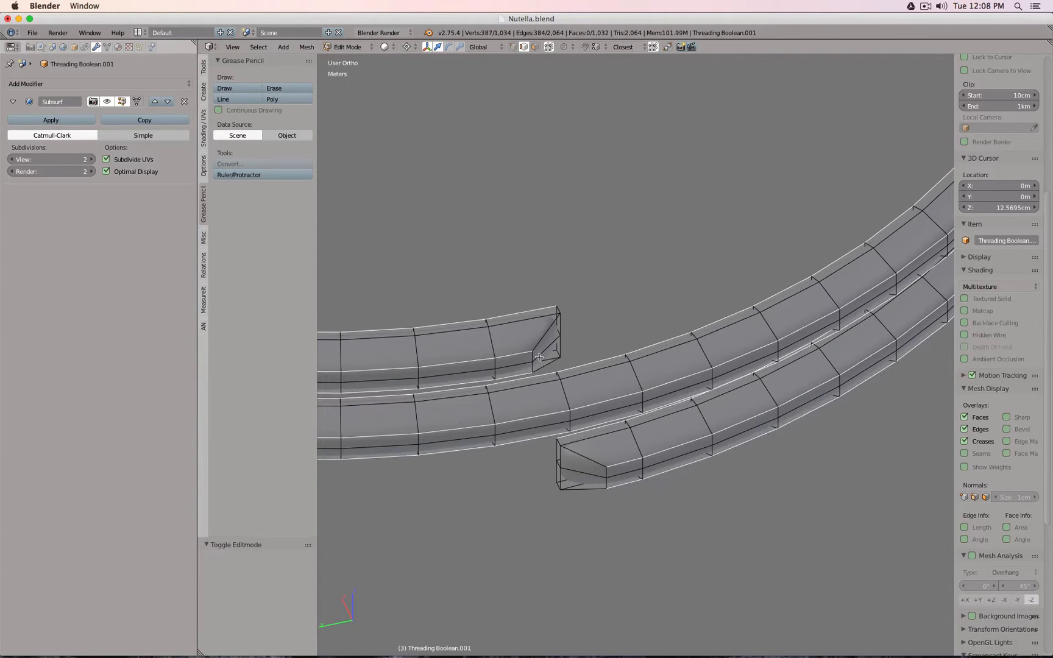
shift+right_click(543, 339)
shift+right_click(546, 368)
scroll(550, 362, down, 2)
middle_drag(582, 359, 541, 259)
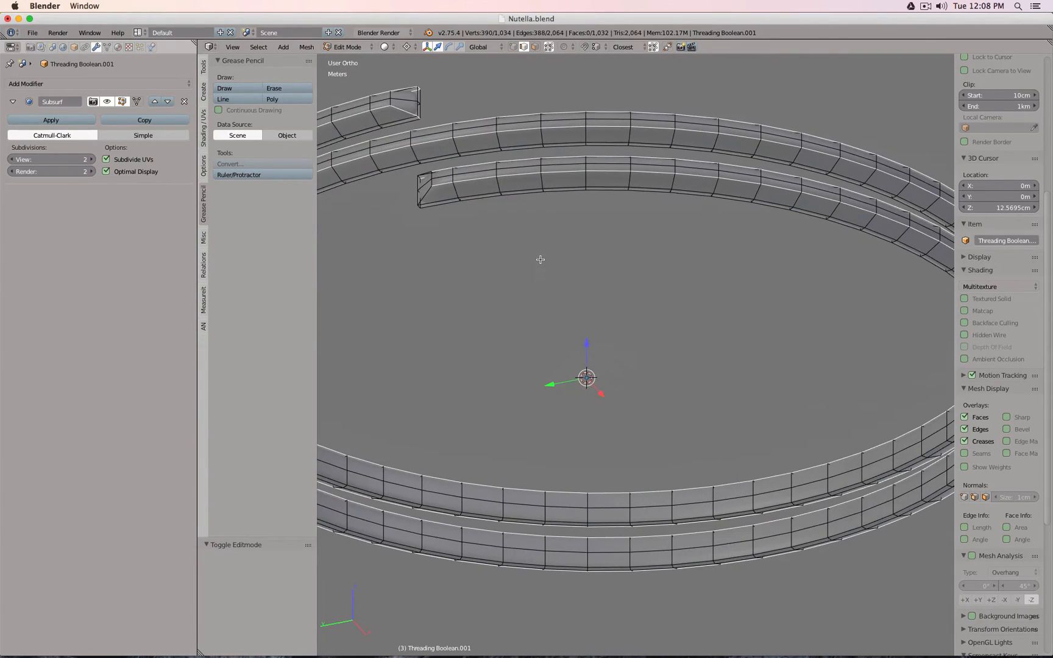
alt+shift+right_click(401, 123)
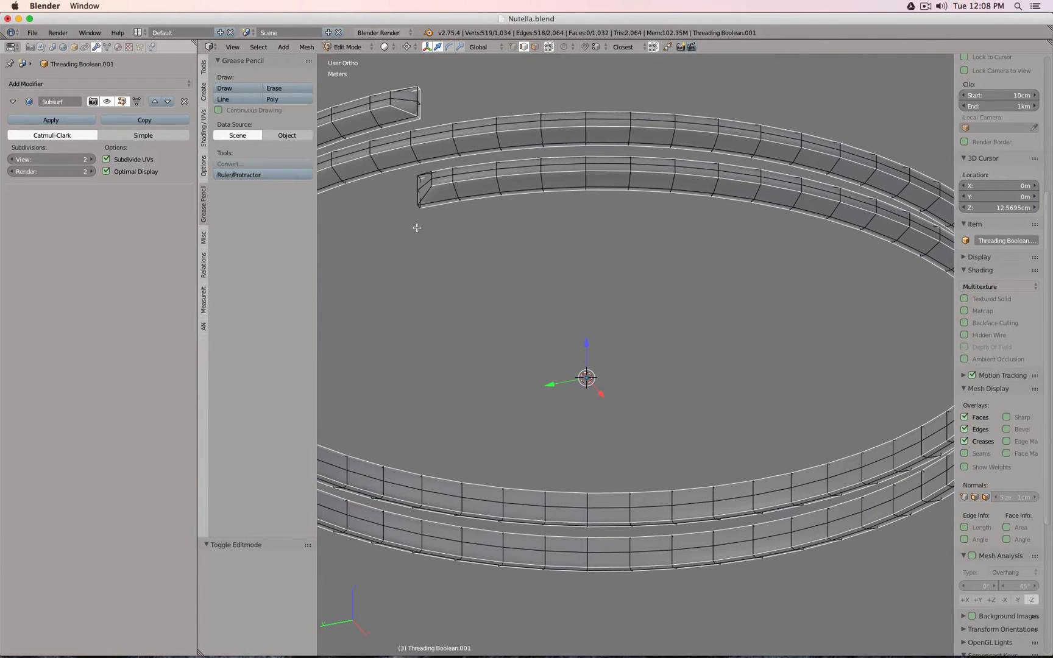
middle_drag(417, 227, 595, 267)
alt+shift+right_click(755, 188)
alt+shift+right_click(769, 193)
shift+right_click(605, 278)
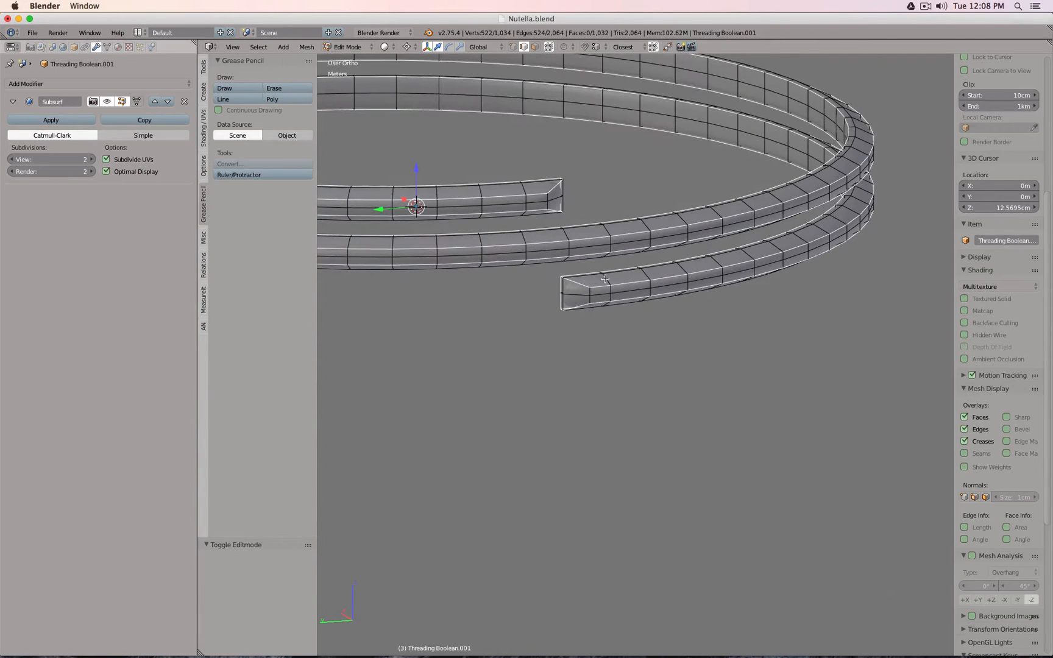
scroll(966, 141, up, 10)
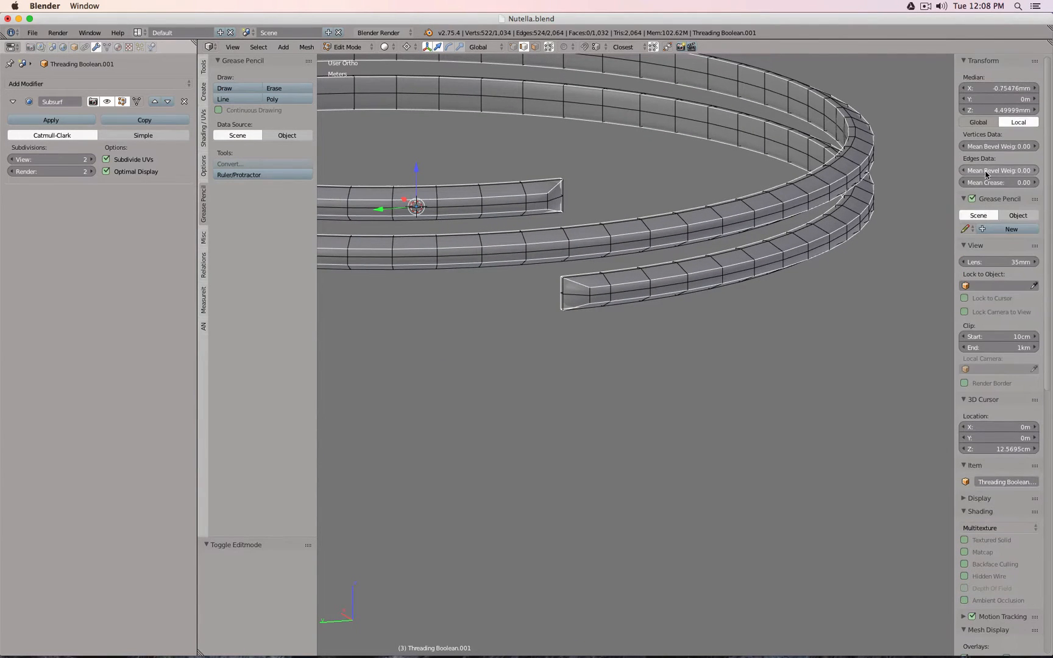
drag(983, 184, 1039, 183)
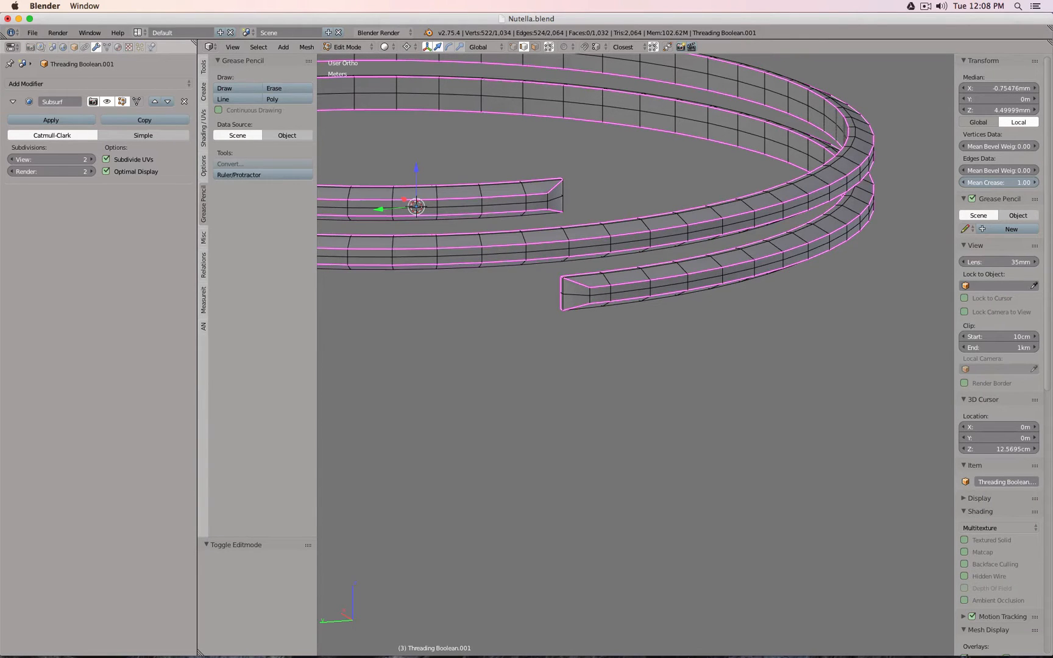
- Check the creased thread, then edge-slide the two outer vertical edges of the upper coil's end toward its tip by a factor of 0.2
key(Tab)
middle_drag(637, 223, 631, 196)
shift+middle_drag(640, 114, 664, 285)
scroll(662, 279, up, 6)
key(Tab)
middle_drag(647, 231, 628, 258)
shift+middle_drag(554, 329, 628, 266)
middle_drag(628, 265, 600, 366)
right_click(592, 342)
shift+right_click(593, 359)
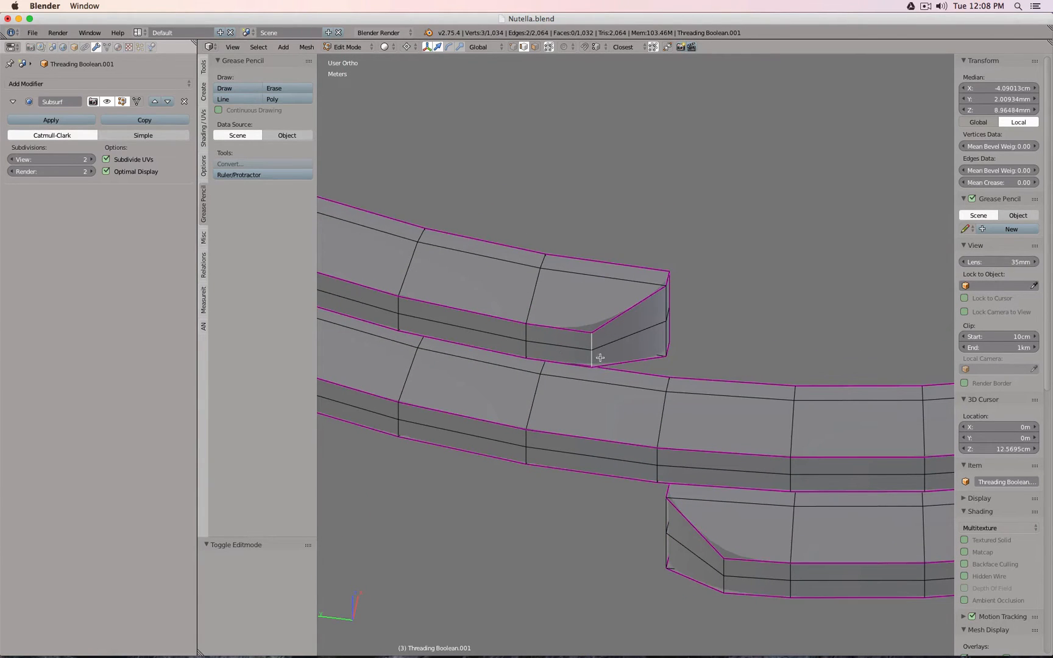
scroll(627, 333, down, 3)
key(KP_7)
scroll(556, 335, up, 3)
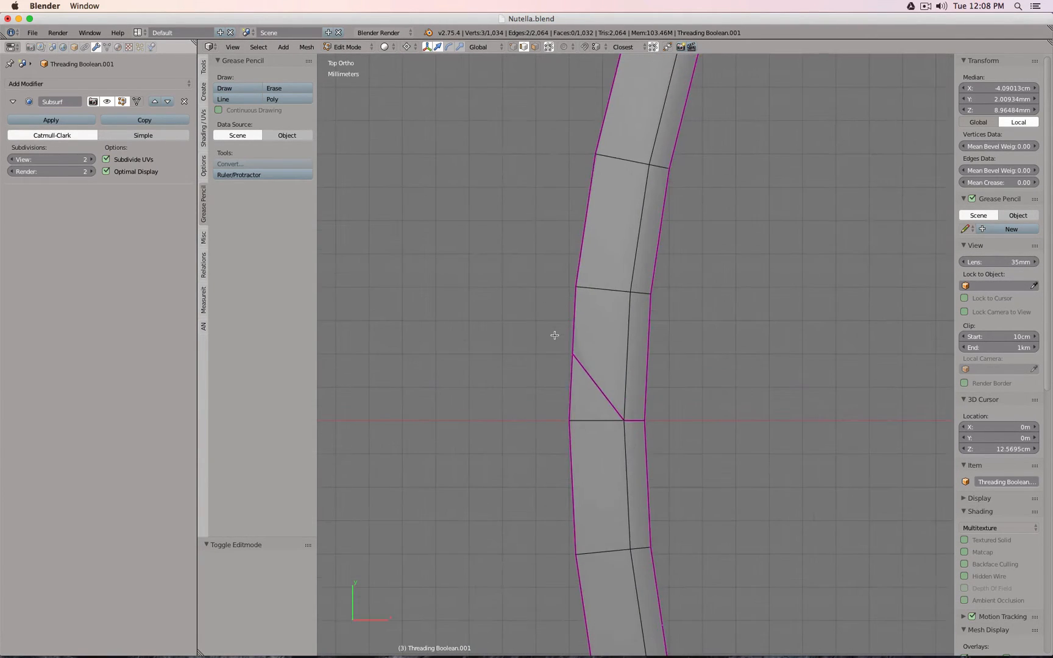
middle_drag(556, 334, 621, 299)
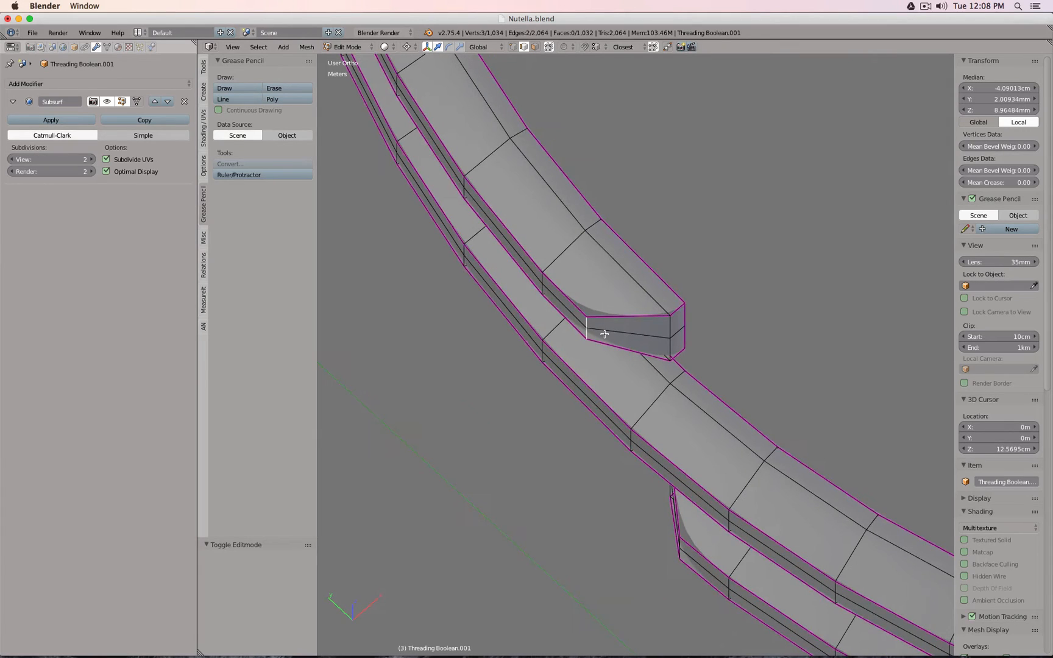
key(g)
key(g)
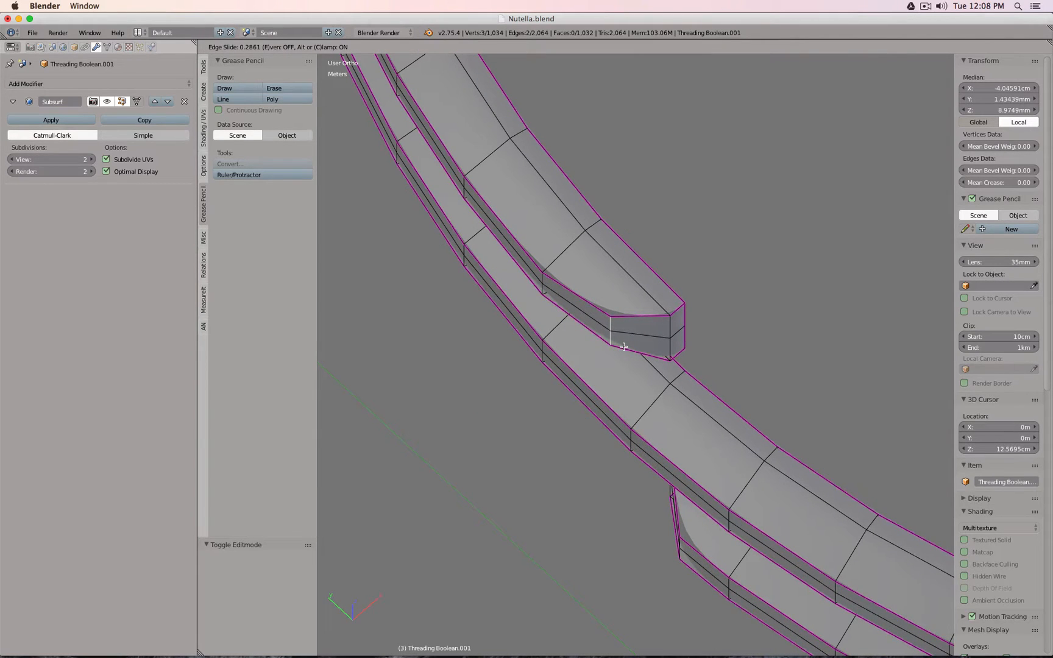
text(0.2)
key(Return)
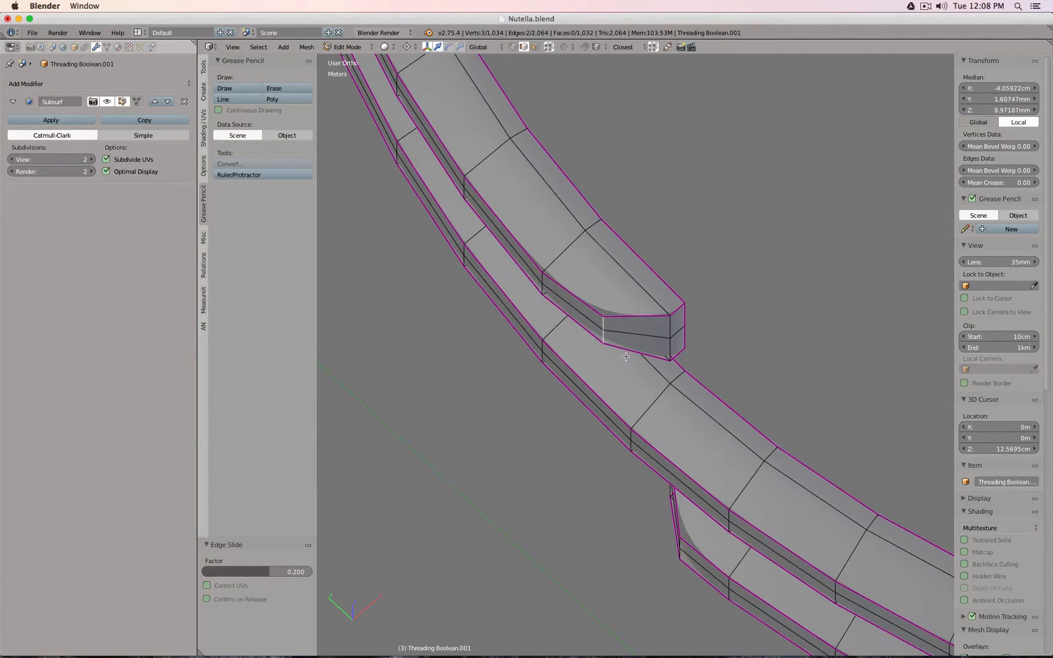
- Edge-slide the two outer vertical edges of the lower coil's end toward its tip by 0.2, and inspect both ends in Object Mode
middle_drag(624, 351, 746, 428)
right_click(716, 485)
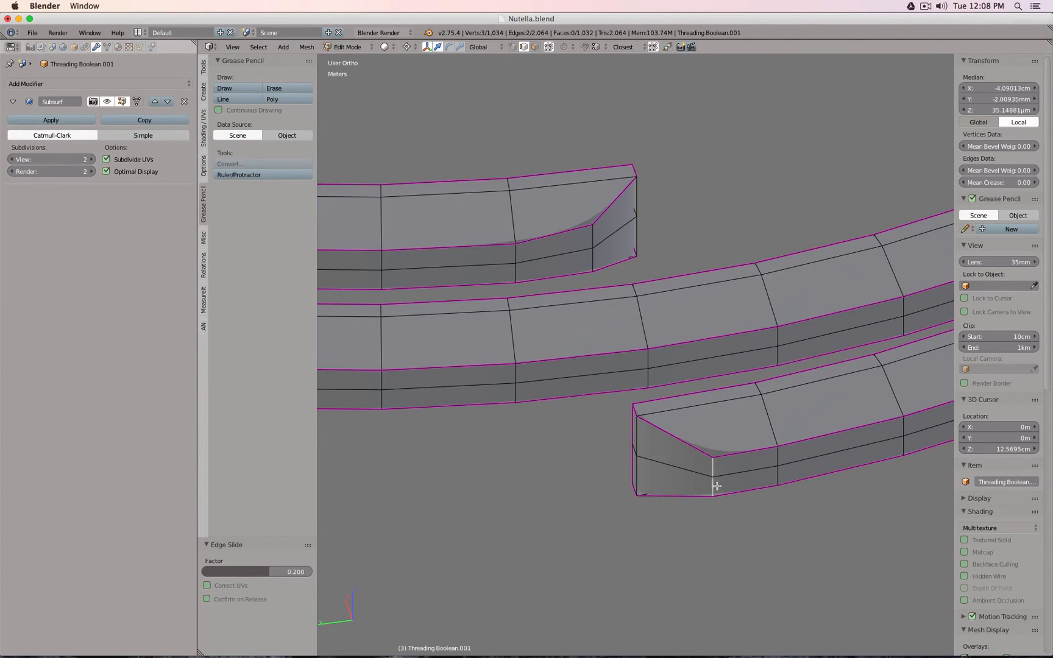
key(g)
key(g)
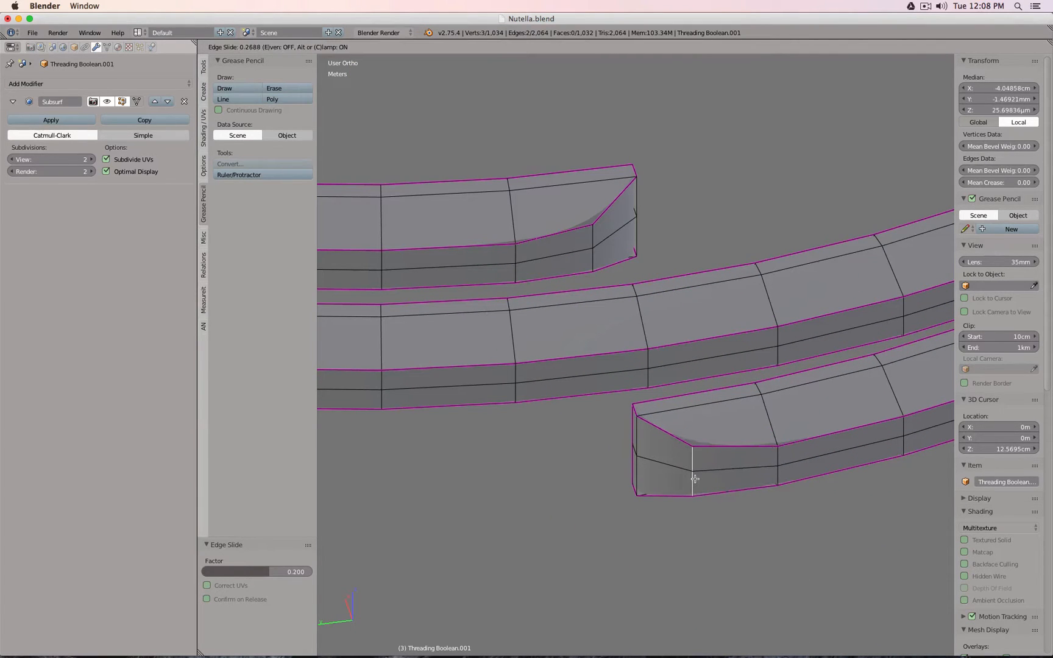
text(.2)
key(Return)
key(Tab)
middle_drag(695, 479, 648, 381)
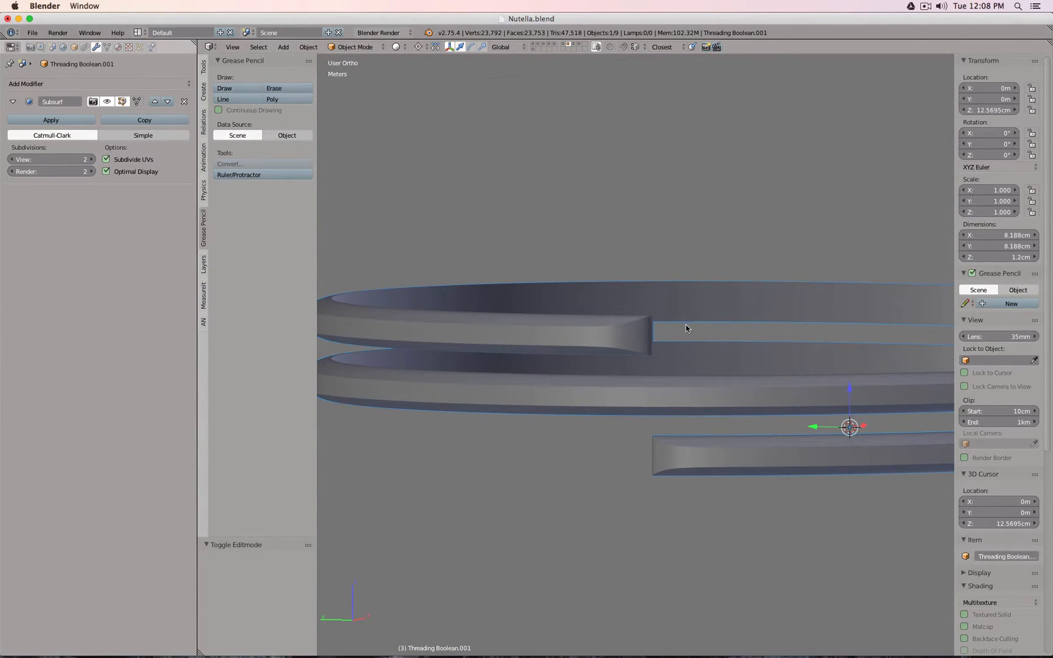
- Select the two short edges above and below the upper coil's end tip and scale them by 0.5 about the selection's centre
scroll(686, 325, up, 4)
key(Tab)
middle_drag(630, 320, 599, 332)
right_click(598, 330)
shift+right_click(599, 406)
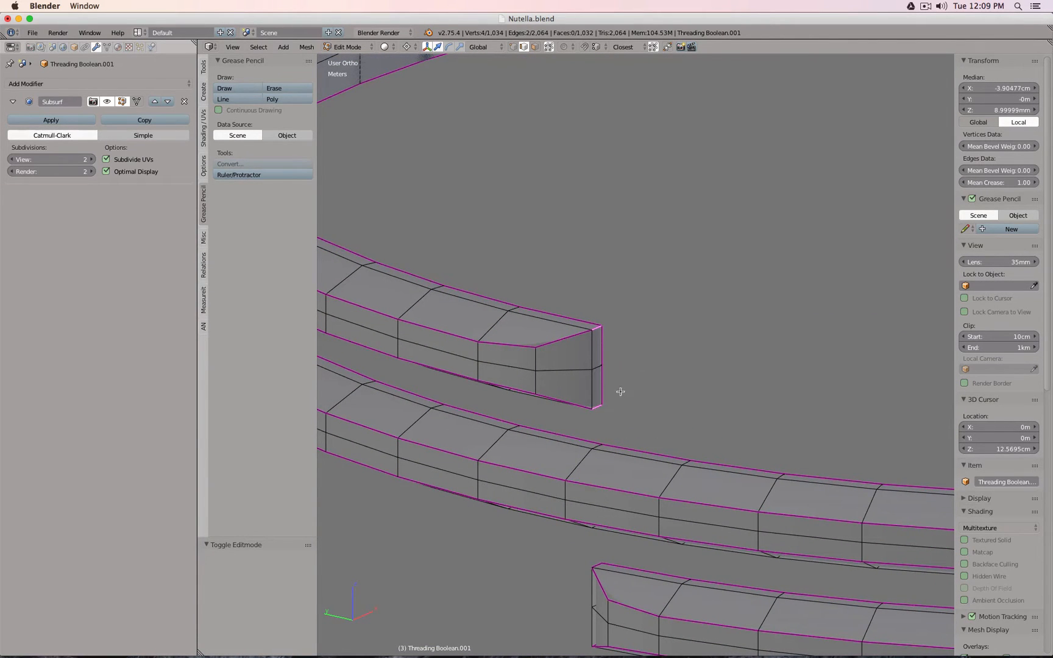
middle_drag(618, 392, 668, 295)
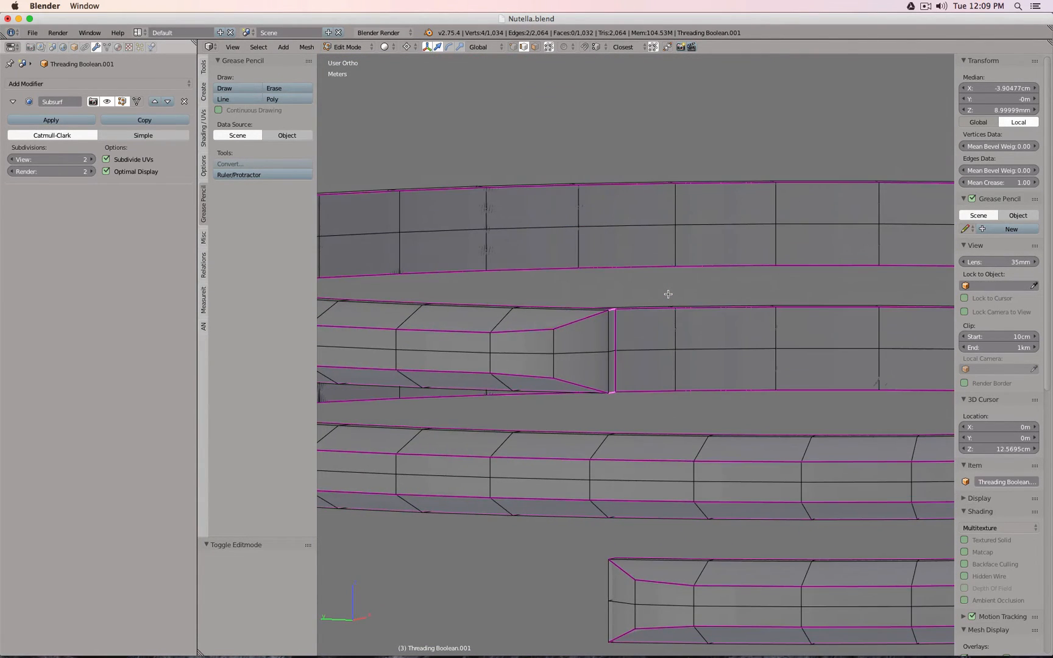
key(s)
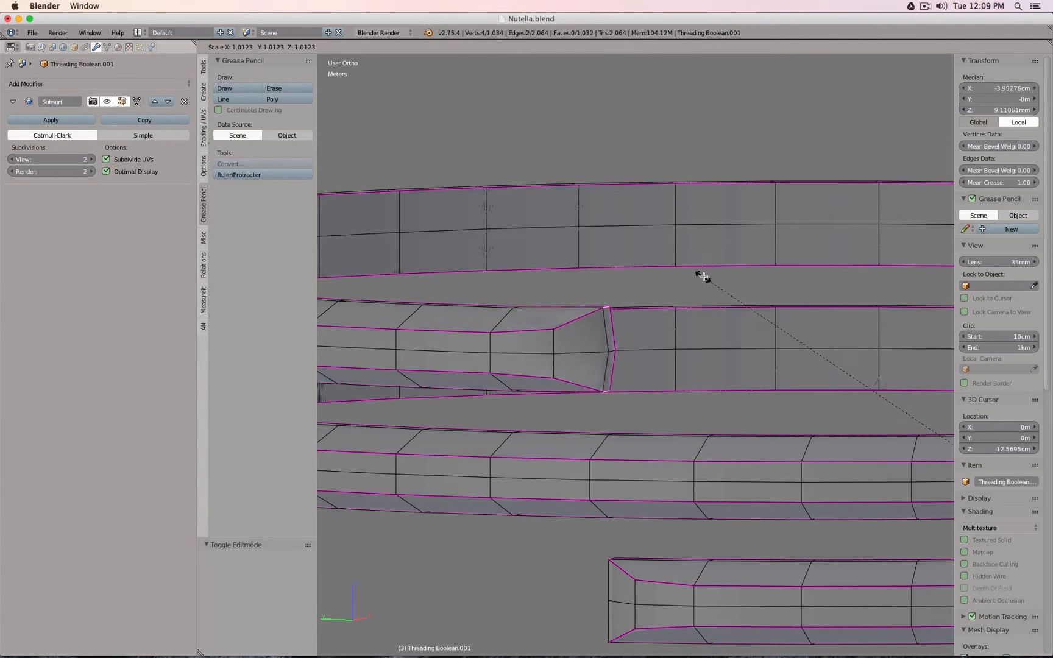
right_click(702, 277)
key(comma)
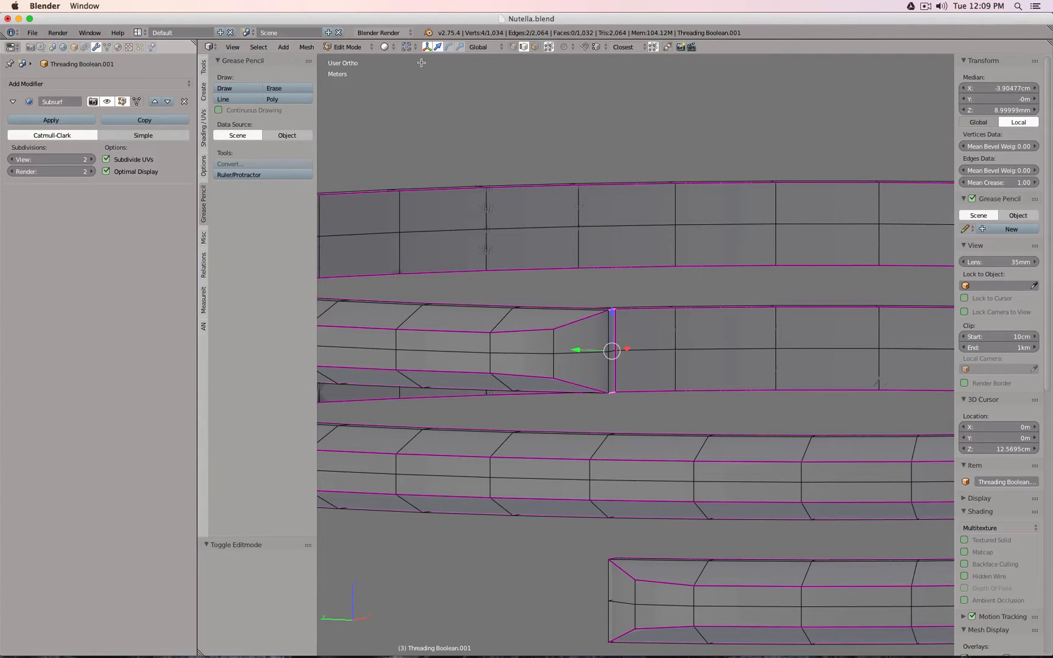
click(406, 47)
key(s)
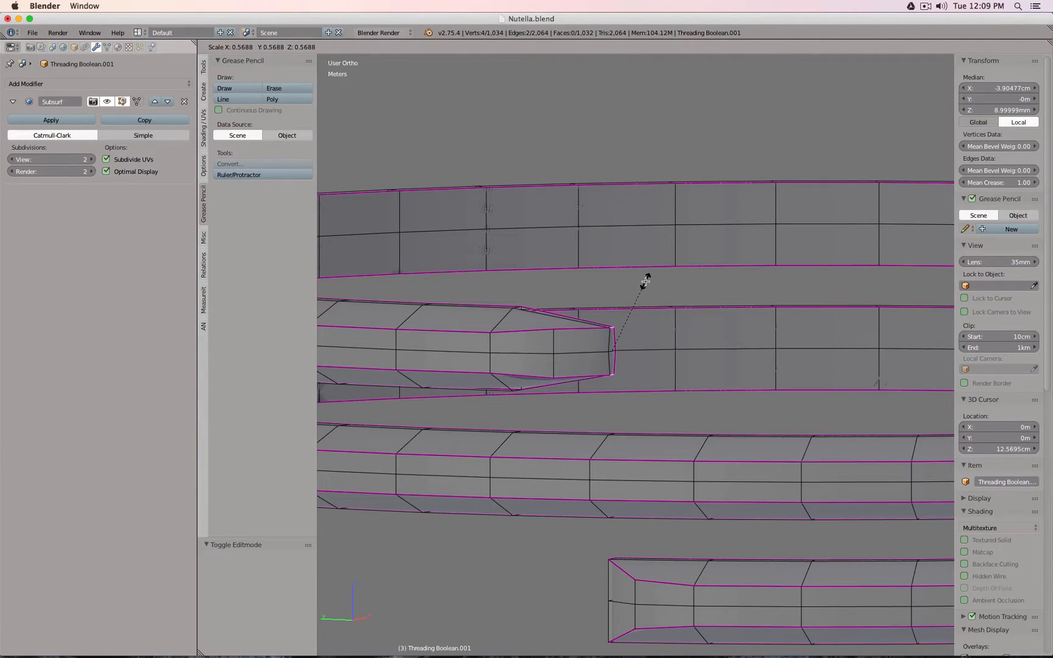
text(.5)
key(Return)
- Select the two outer vertical edges just behind the upper coil's end tip and scale them by 0.8
middle_drag(646, 282, 697, 327)
scroll(589, 353, up, 5)
middle_drag(555, 348, 784, 236)
alt+right_click(644, 304)
key(KP_1)
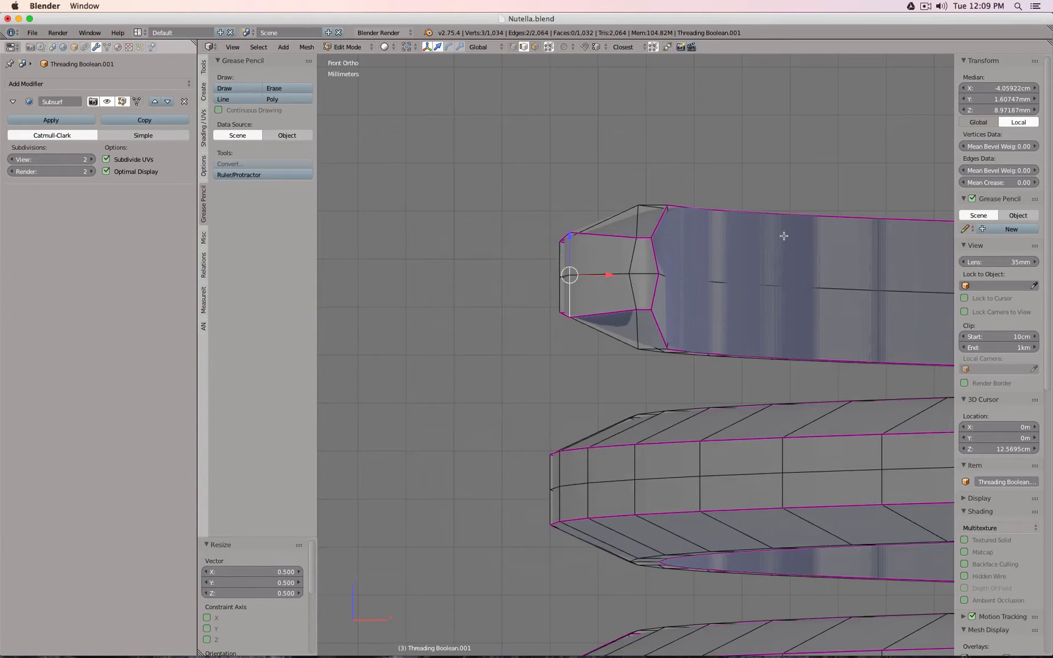
scroll(584, 169, up, 5)
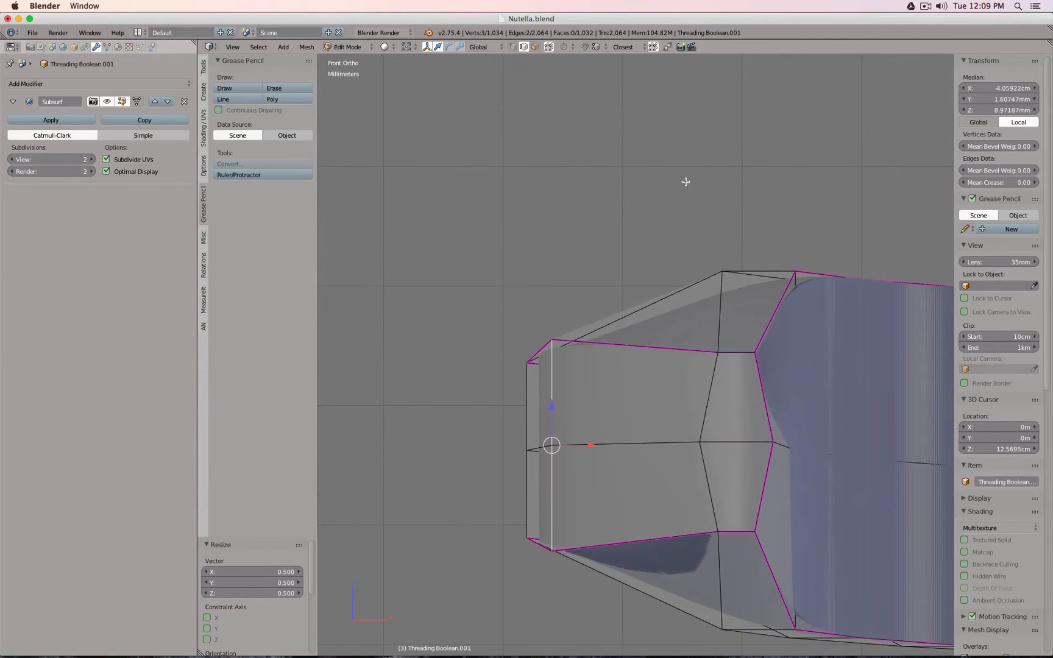
key(s)
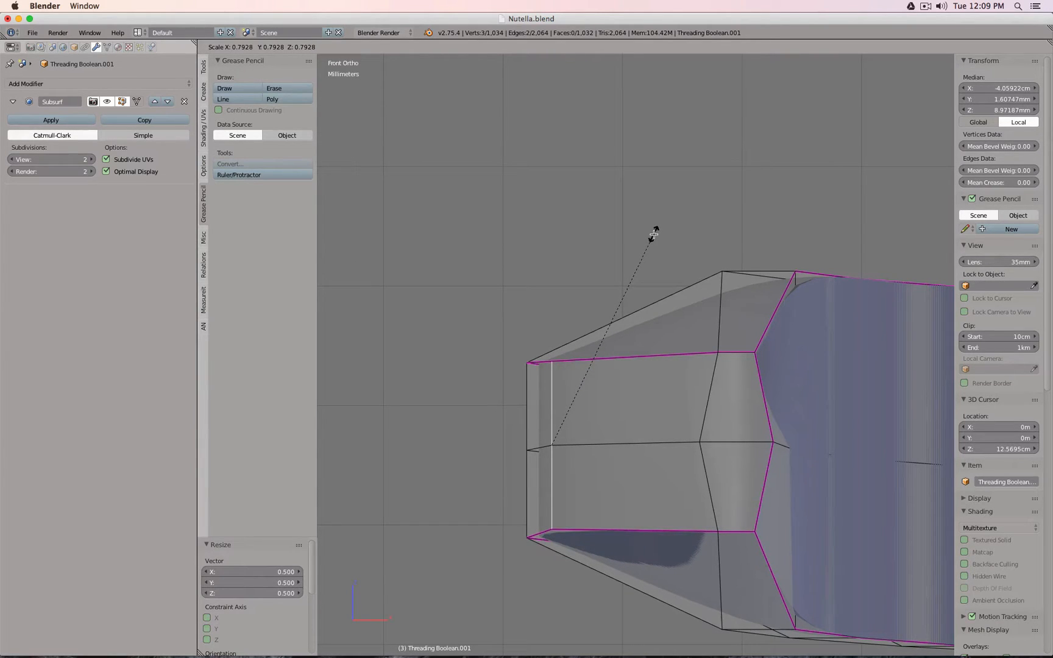
text(.8)
key(Return)
- Select the two short edges above and below the lower coil's end tip and scale them by 0.5
scroll(613, 299, down, 8)
middle_drag(611, 310, 793, 330)
shift+middle_drag(701, 481, 679, 355)
mouse_move(586, 413)
middle_down()
mouse_move(576, 433)
mouse_move(578, 422)
middle_up()
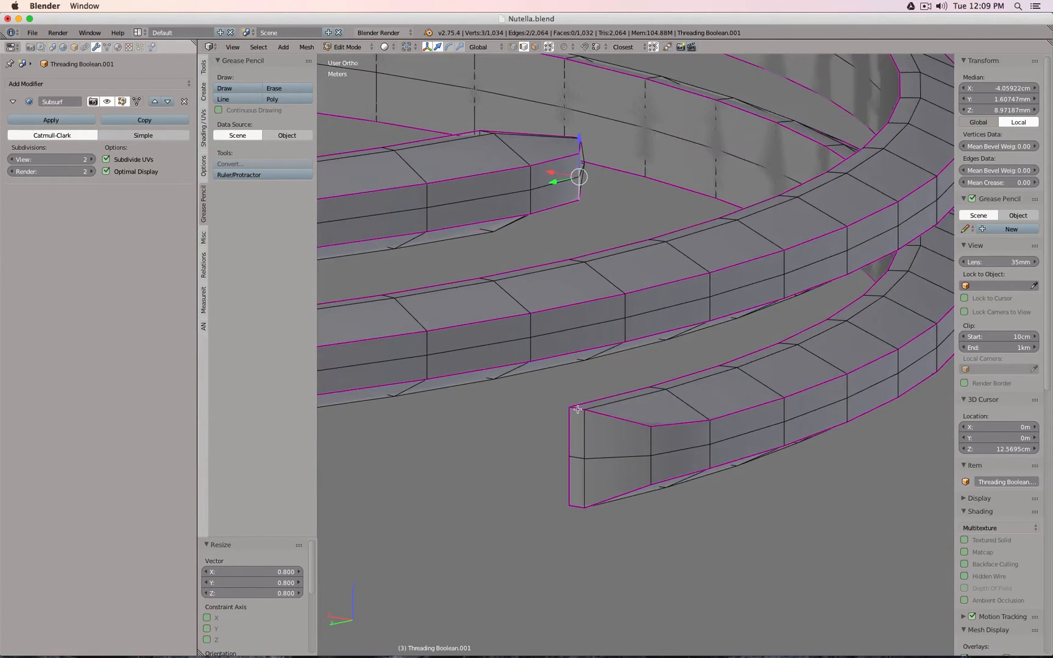
alt+right_click(578, 409)
alt+shift+right_click(574, 510)
text(s.5)
key(Return)
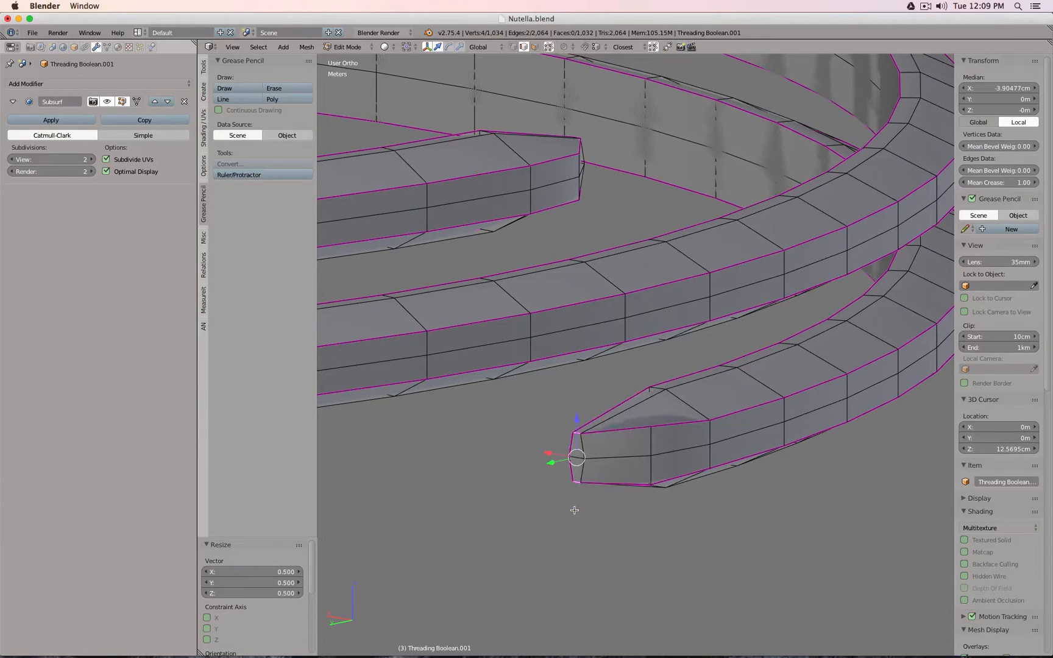
- Scale the two outer vertical edges behind the lower coil's end tip by 0.8 and inspect the tapered end
middle_drag(678, 447, 640, 463)
right_click(641, 481)
shift+right_click(639, 472)
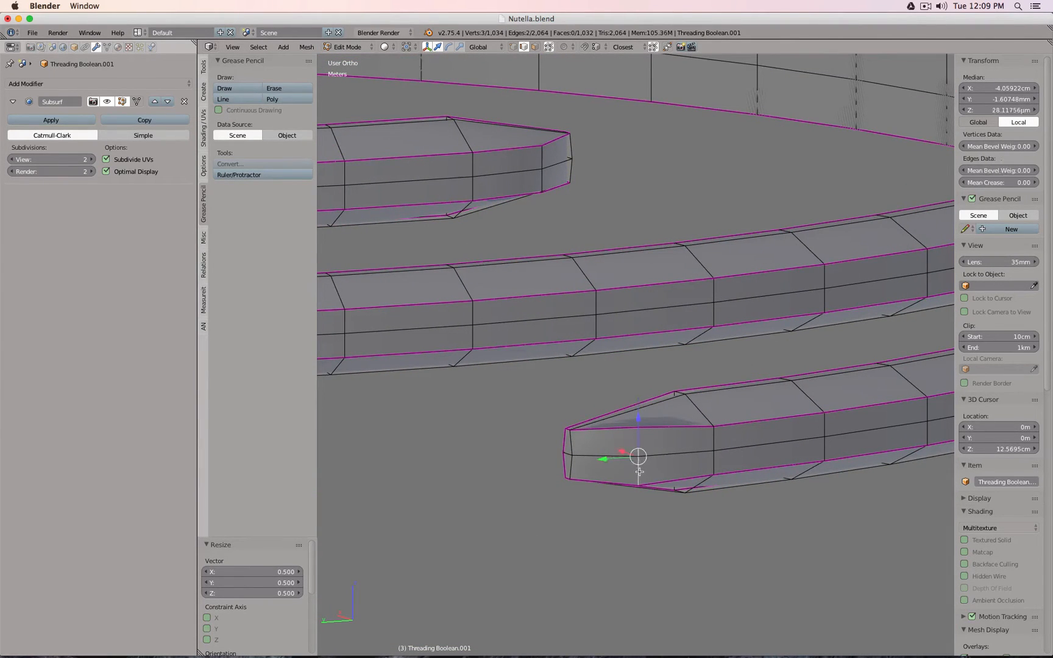
text(s.8)
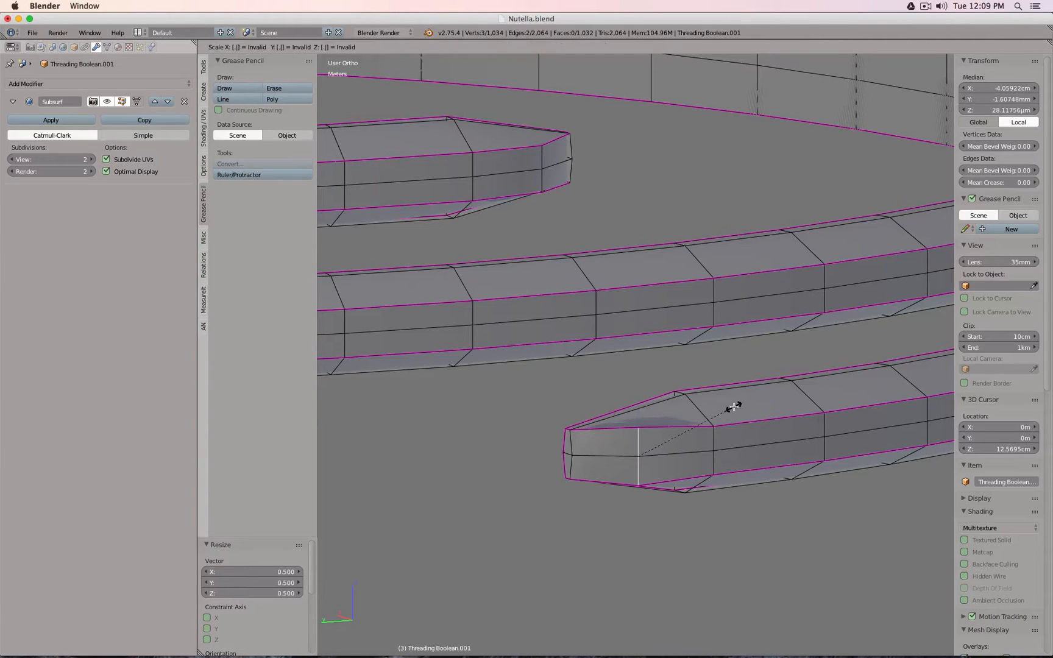
key(Return)
middle_drag(728, 412, 969, 155)
key(Tab)
middle_drag(669, 424, 680, 392)
scroll(614, 413, up, 6)
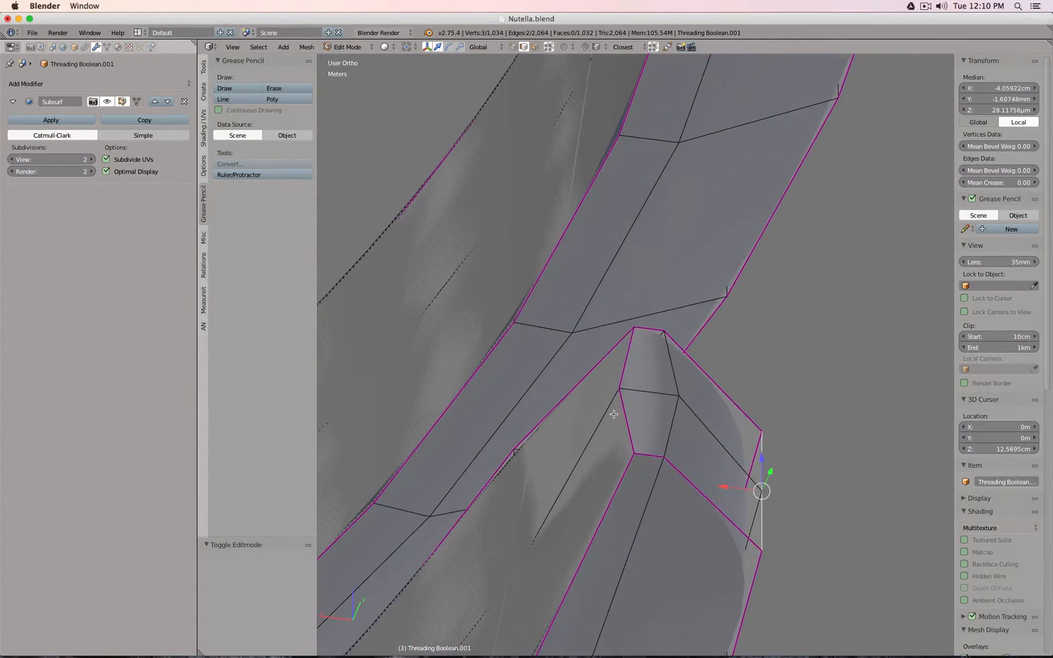
- In vertex selection mode, straighten the lower coil end's inner edge by sliding its middle vertex onto the upper corner and back by 0.5
click(514, 48)
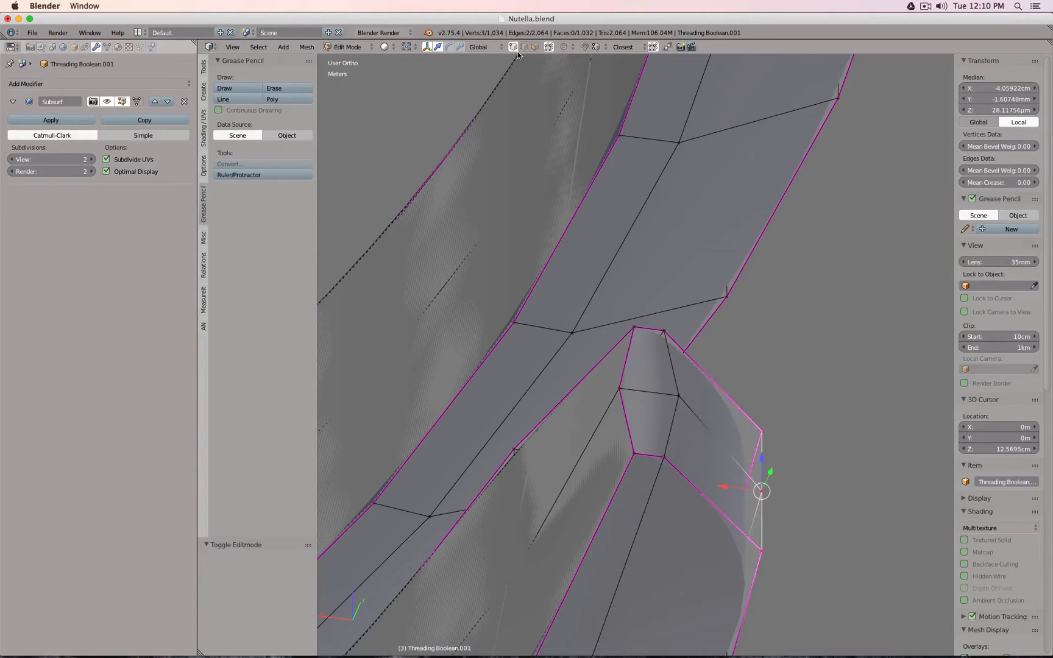
right_click(621, 374)
middle_drag(625, 383, 612, 415)
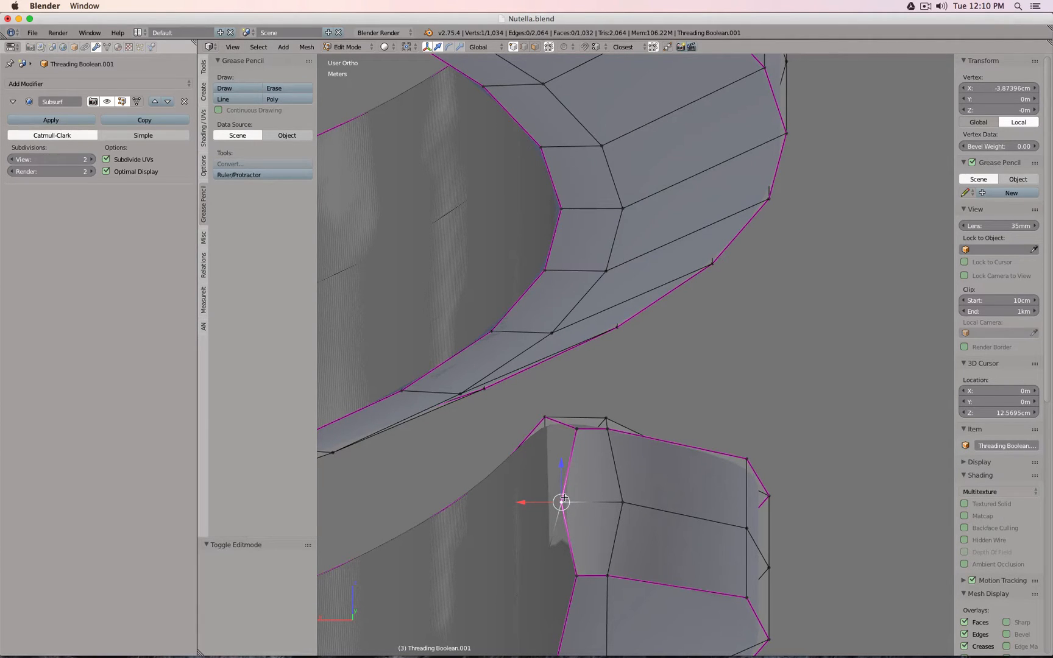
key(shift+v)
click(578, 451)
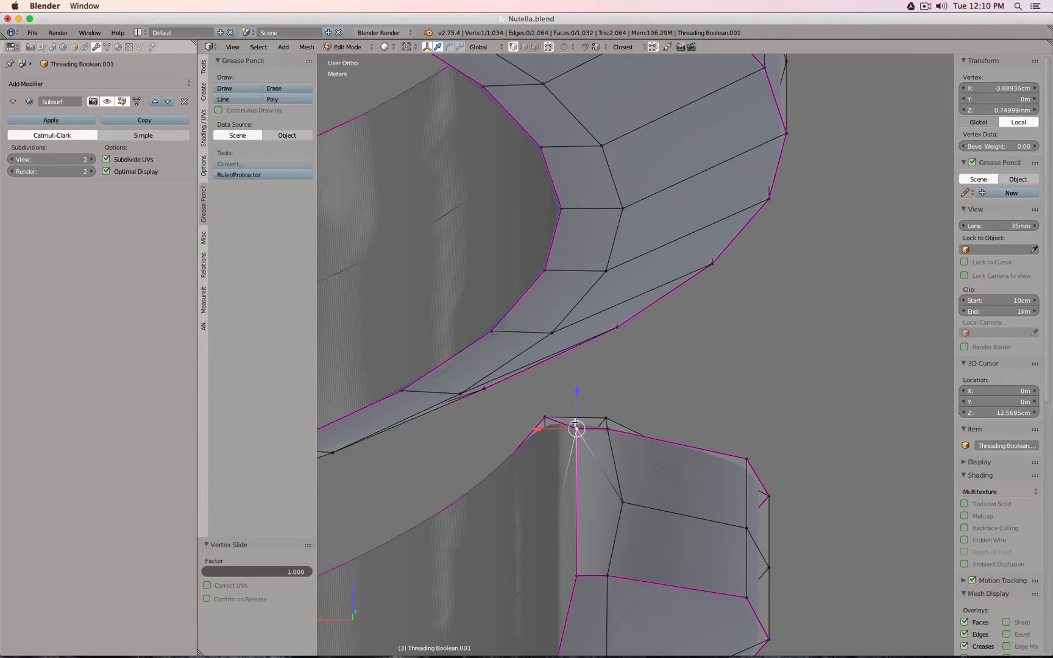
key(shift+v)
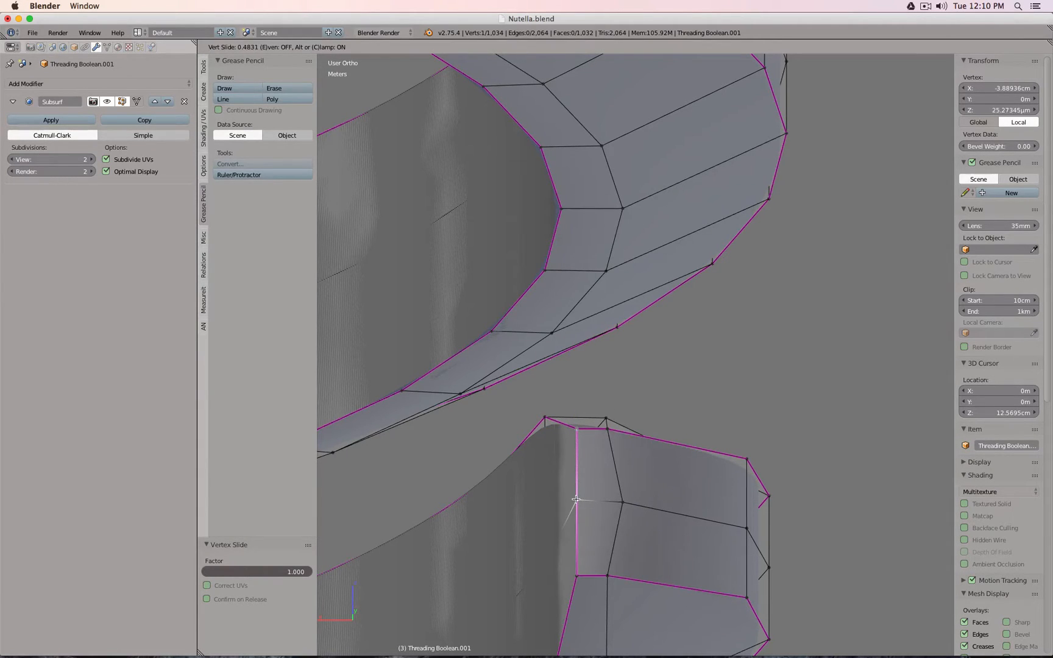
text(.5)
key(Return)
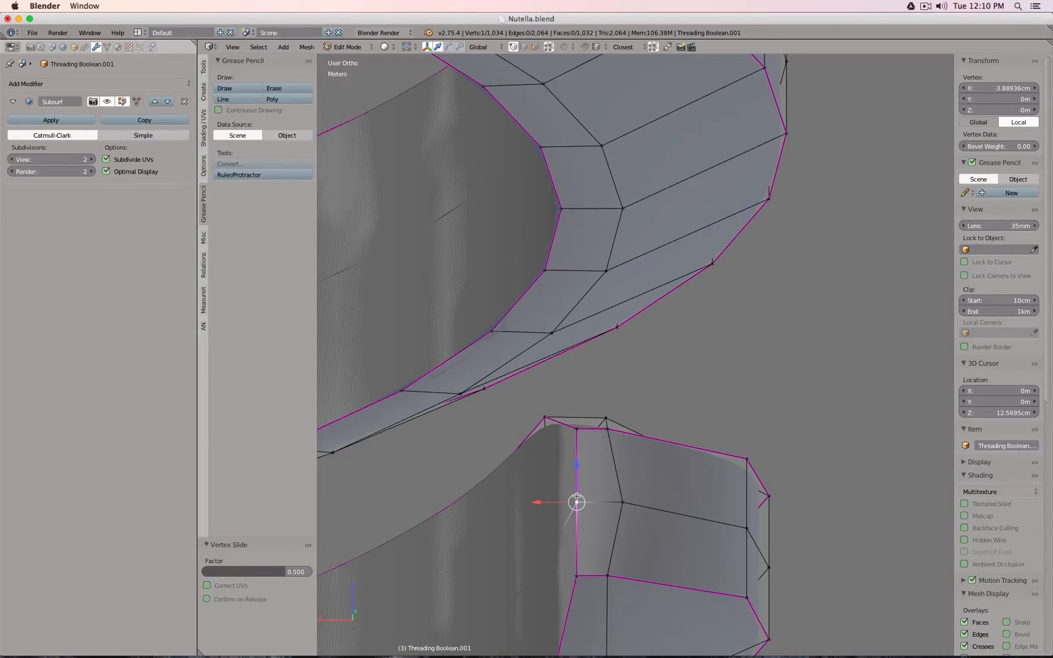
- Straighten the upper coil end's inner edge by vertex-sliding its middle vertex to the corner and halfway back, and inspect it in Object Mode
scroll(631, 505, down, 4)
middle_drag(670, 471, 405, 509)
scroll(631, 332, up, 4)
middle_drag(647, 314, 621, 318)
shift+middle_drag(621, 318, 613, 404)
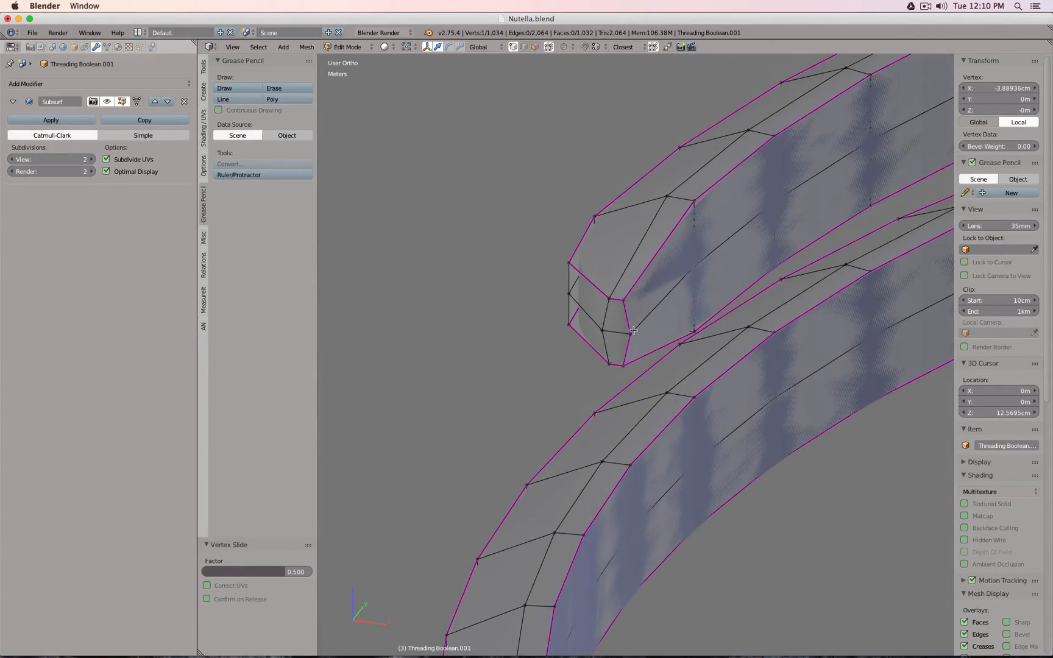
right_click(633, 332)
key(shift+v)
click(623, 282)
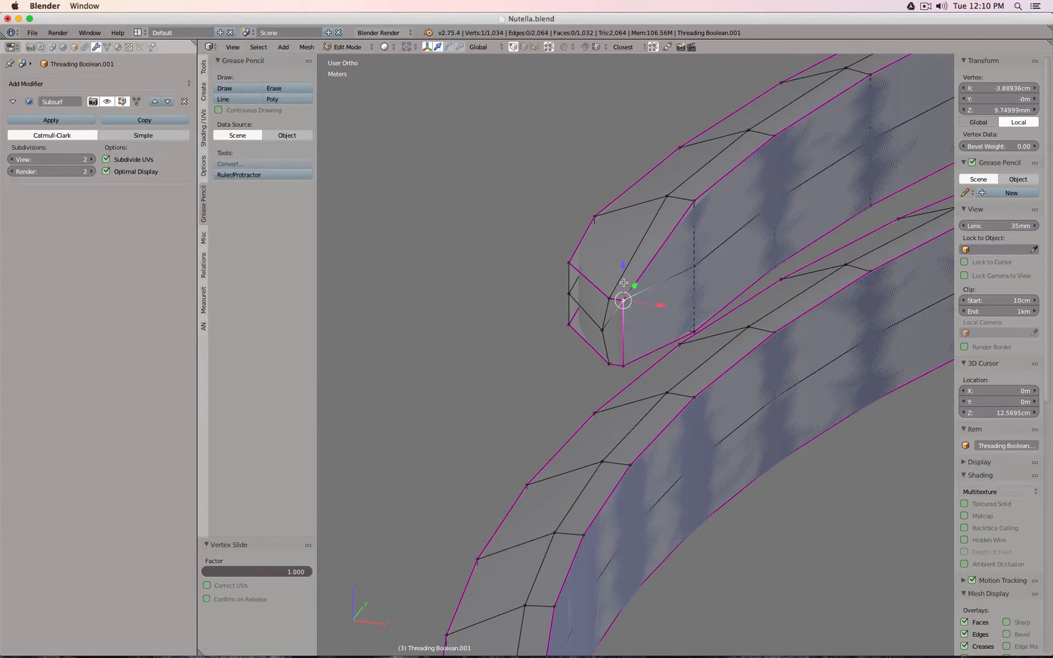
scroll(631, 317, up, 4)
key(shift+v)
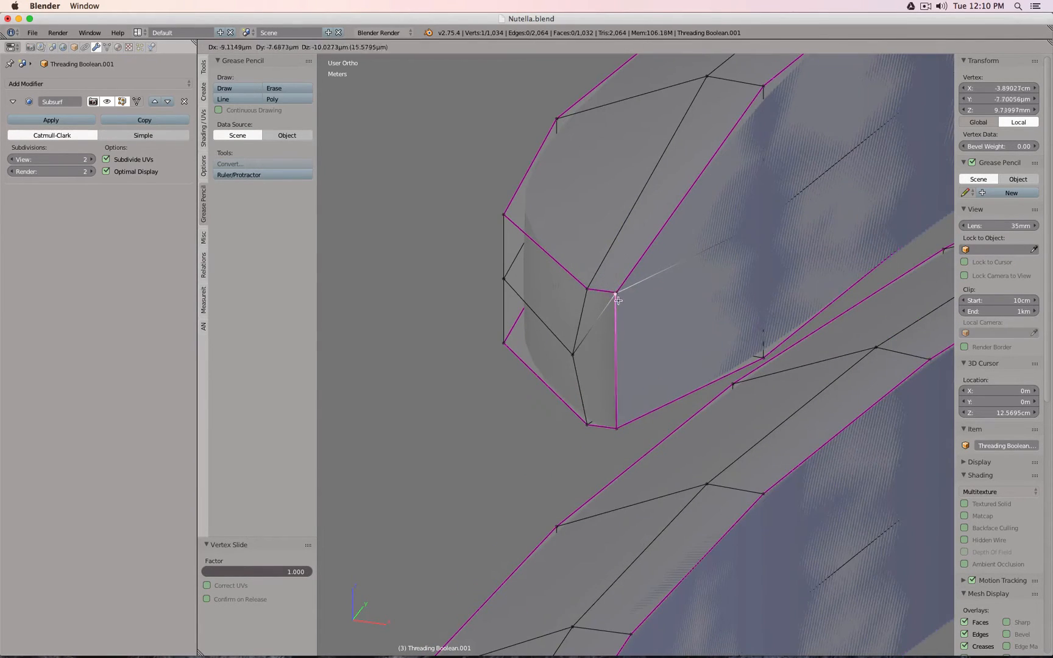
click(616, 355)
scroll(735, 400, down, 4)
key(Tab)
middle_drag(571, 449, 693, 394)
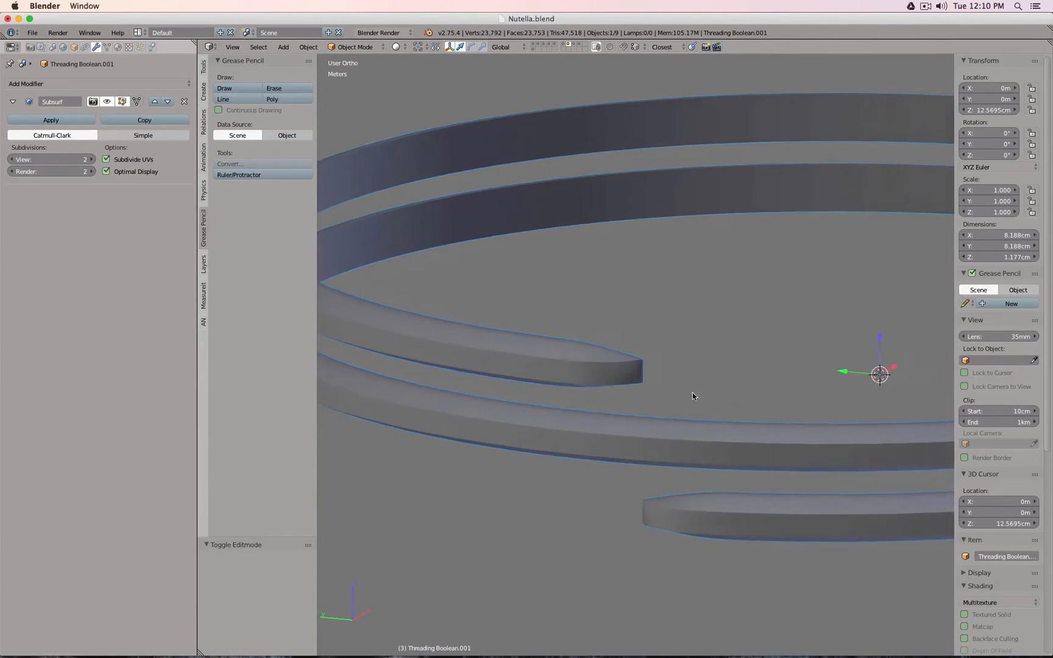
- Box-select the two middle vertices of the upper coil's end tip and move them outward by -0.325 mm along Y
scroll(677, 389, up, 4)
key(Tab)
scroll(620, 365, up, 5)
key(a)
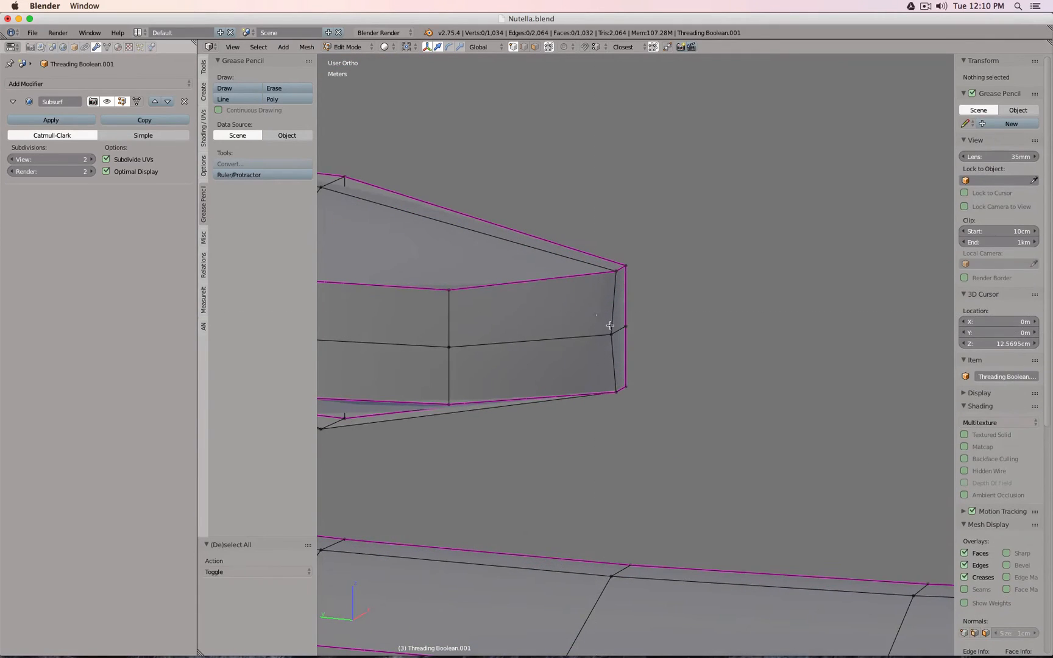
key(b)
drag(597, 315, 648, 348)
scroll(646, 349, down, 3)
middle_drag(642, 359, 567, 282)
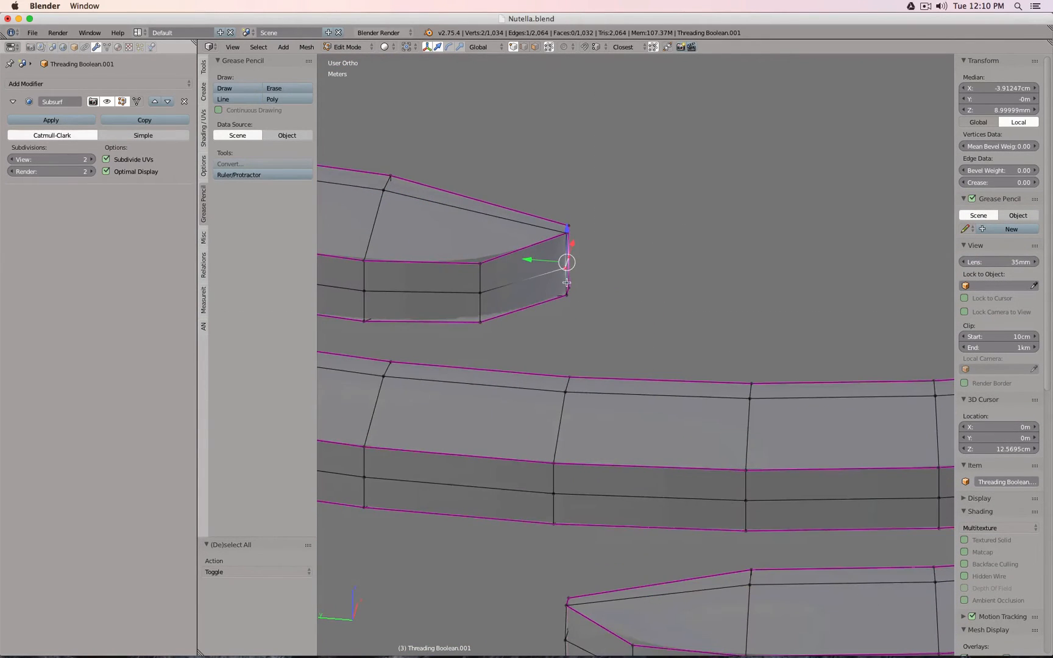
drag(532, 259, 546, 261)
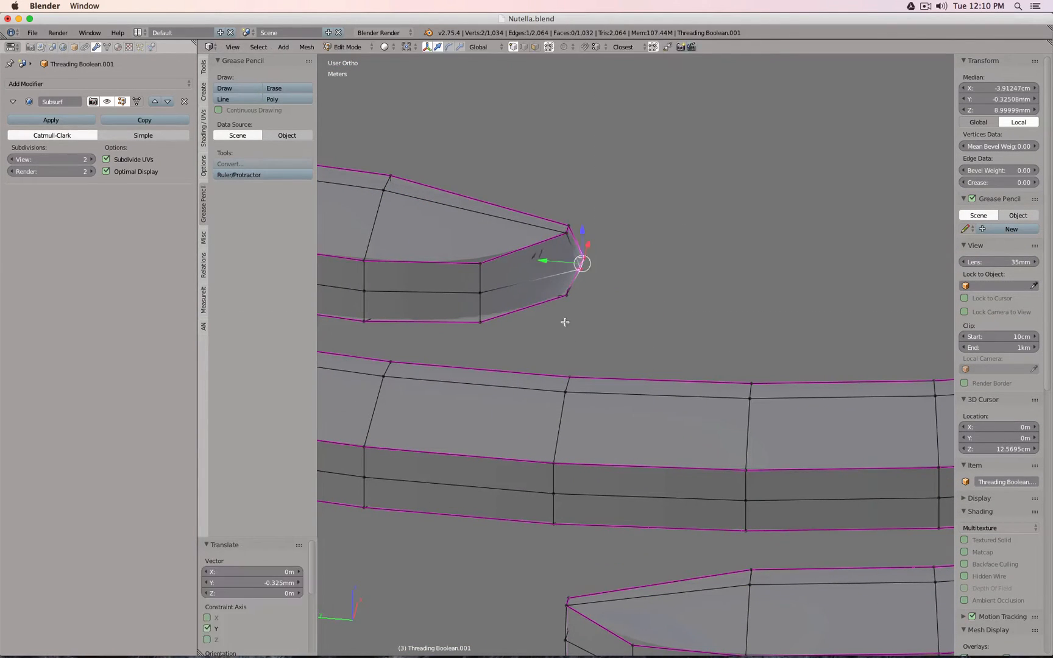
- Move the two middle vertices of the lower coil's end tip outward along Y and inspect both rounded ends in Object Mode
scroll(567, 342, down, 3)
middle_drag(579, 422, 616, 412)
key(a)
right_click(535, 557)
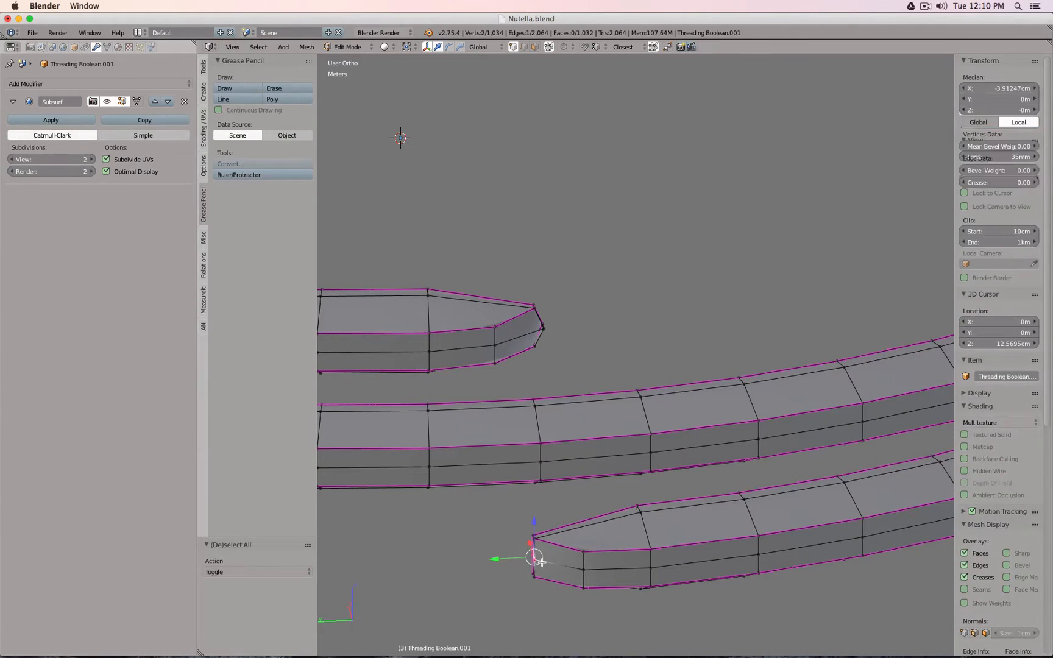
key(g)
key(y)
drag(490, 559, 491, 559)
key(Tab)
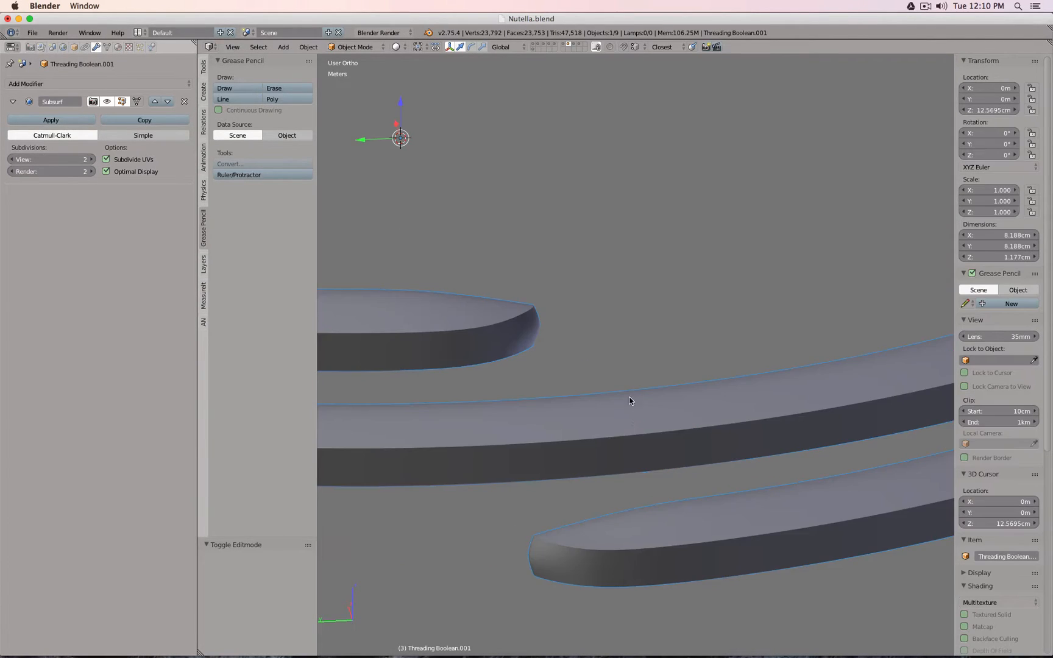
middle_drag(629, 399, 615, 378)
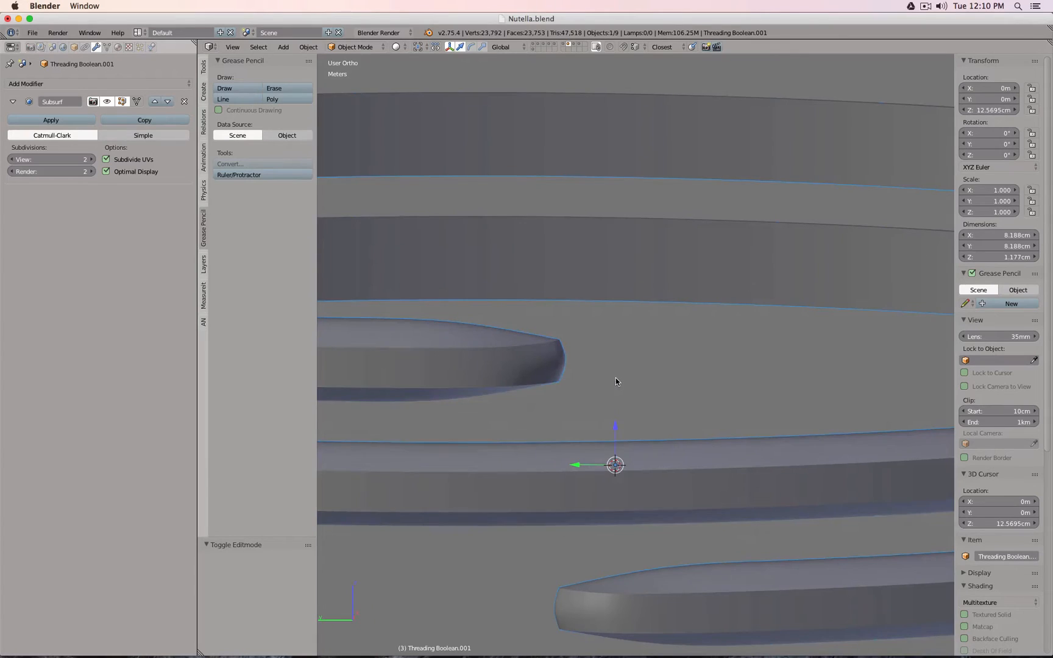
- Undo the outward moves of the end tips' middle vertices
key(Tab)
key(ctrl+z)
key(ctrl+z)
key(ctrl+z)
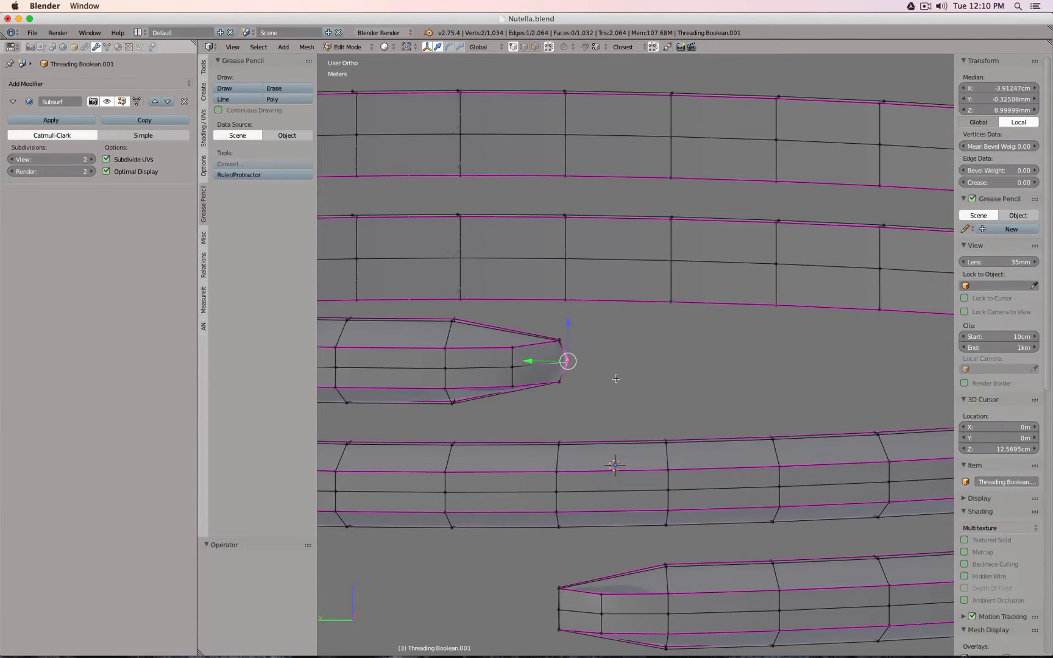
- Select the middle edge loop running around the thread, scale it outward by about 1.02 excluding Z, and inspect the profile in Object Mode
alt+right_click(474, 368)
scroll(663, 359, down, 4)
middle_drag(663, 360, 721, 375)
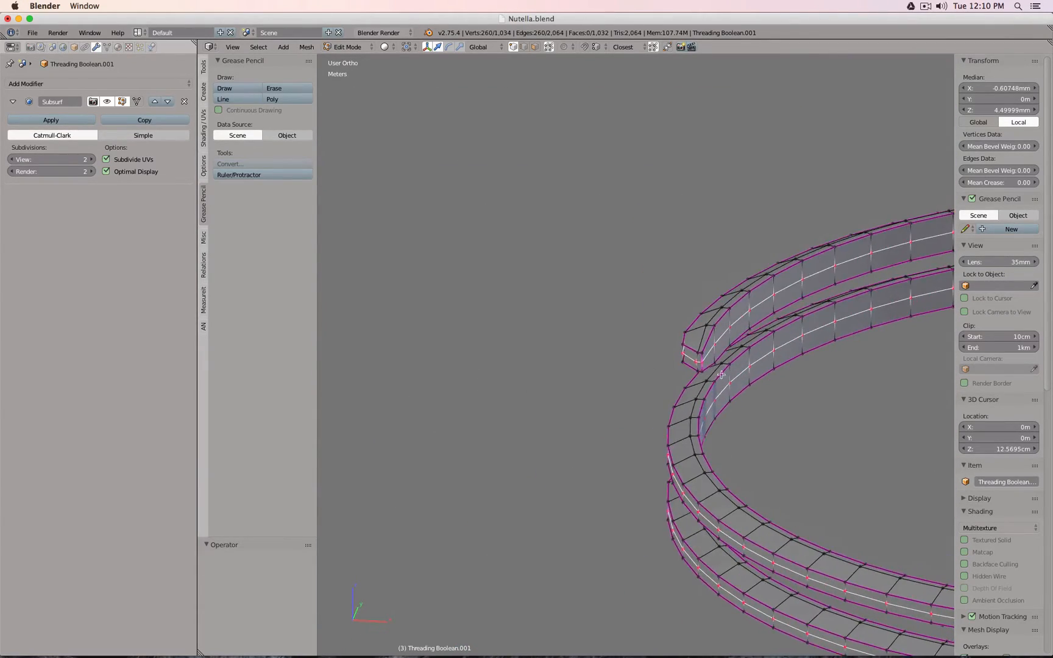
scroll(725, 375, up, 6)
scroll(632, 344, down, 5)
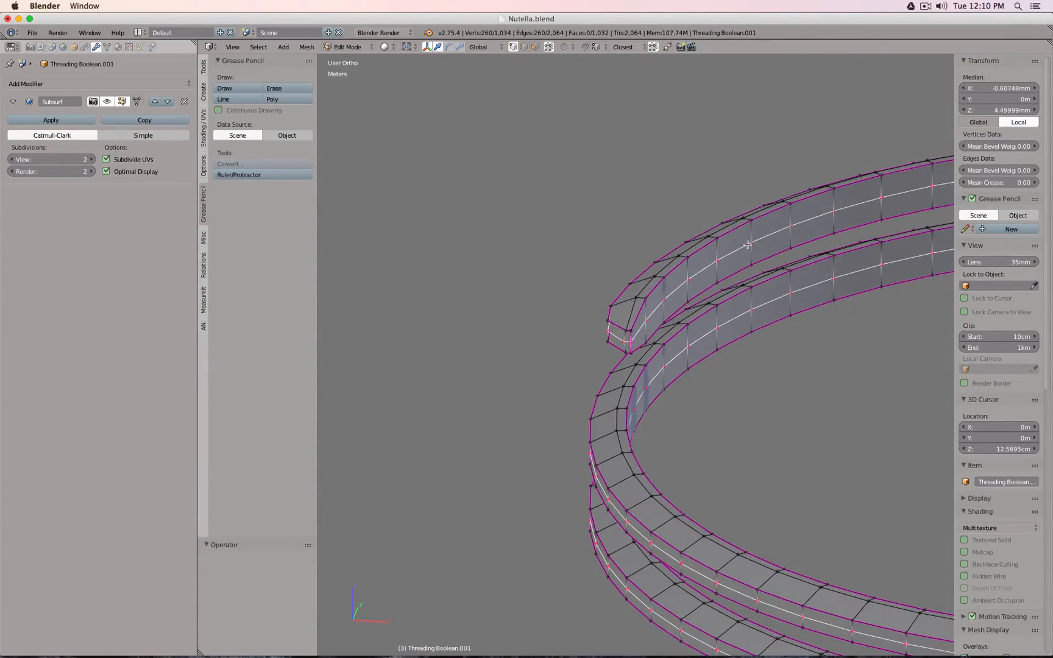
scroll(689, 328, down, 4)
middle_drag(683, 332, 777, 334)
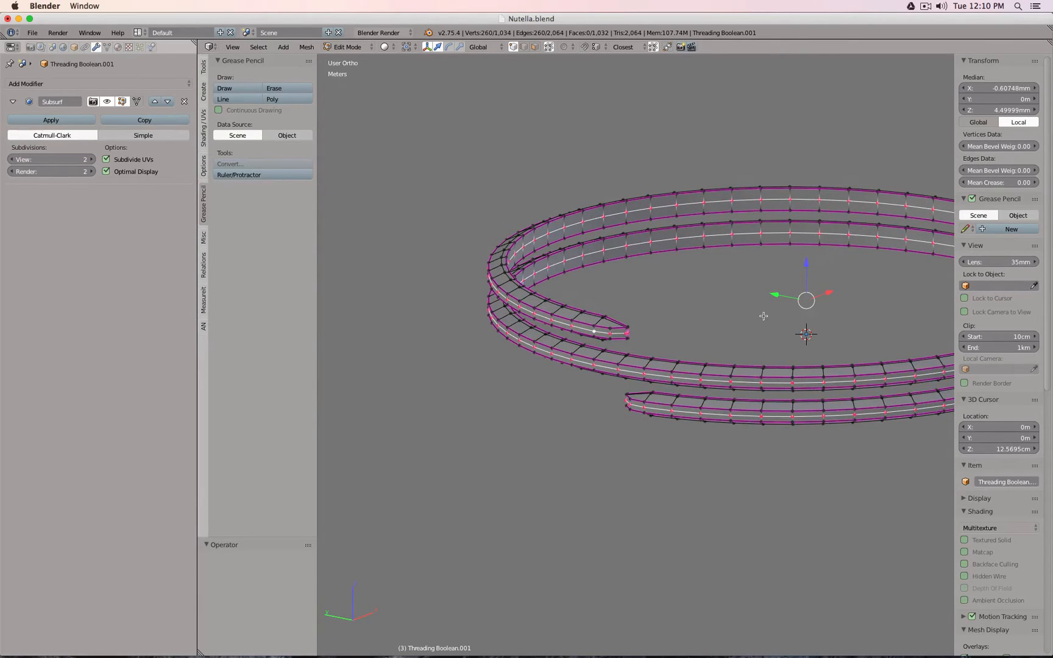
key(s)
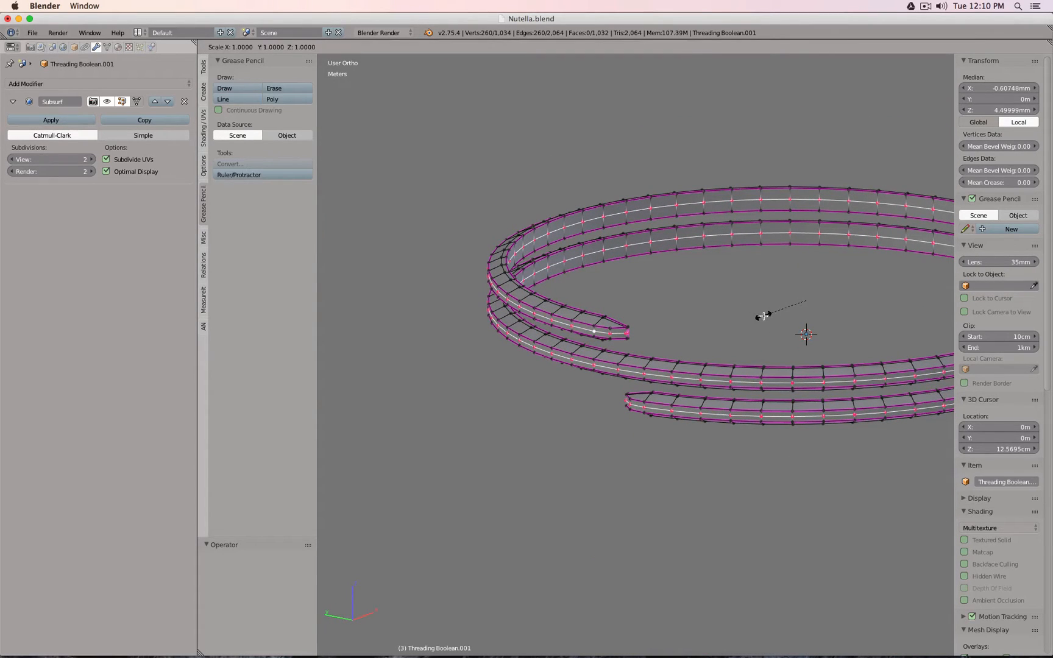
key(shift+z)
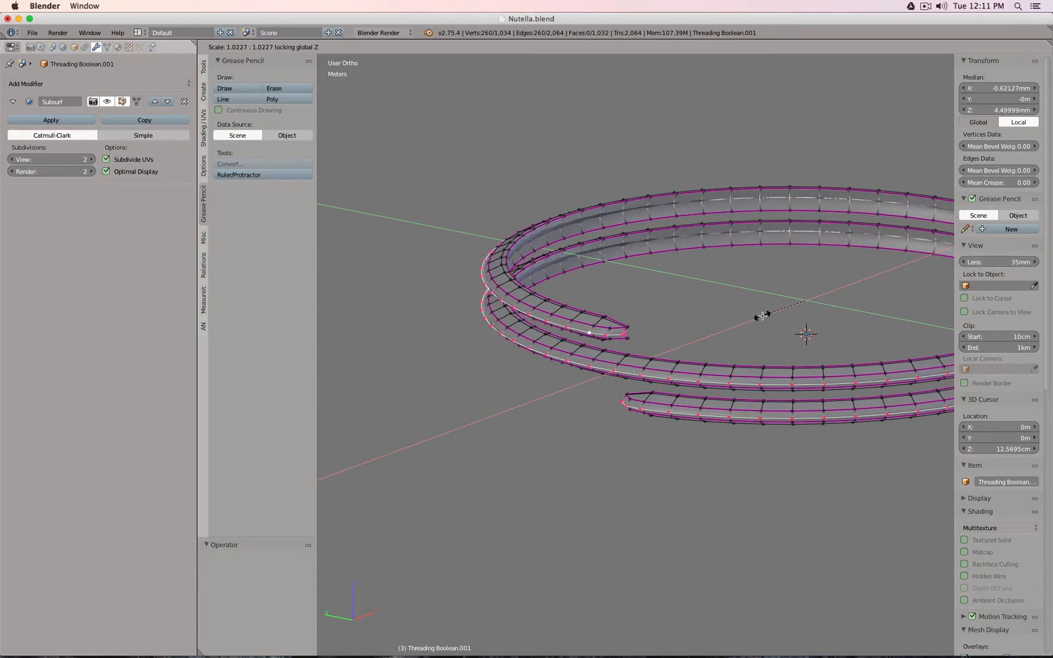
click(759, 317)
key(Tab)
middle_drag(744, 323, 954, 306)
scroll(750, 319, up, 7)
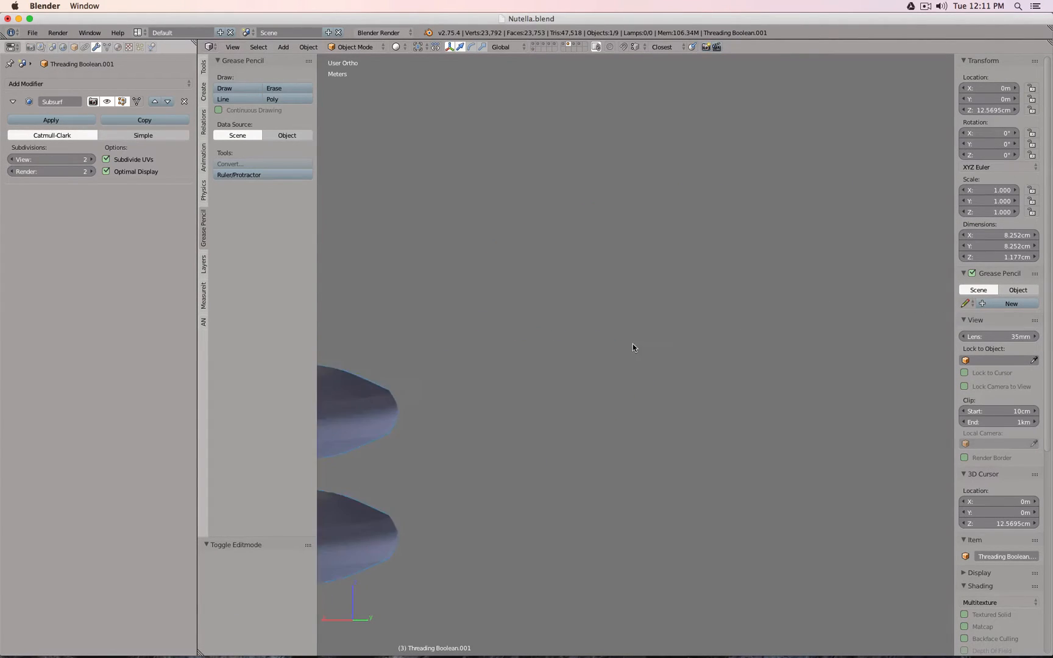
mouse_move(633, 343)
middle_down()
mouse_move(642, 341)
mouse_move(627, 341)
middle_up()
scroll(641, 340, down, 3)
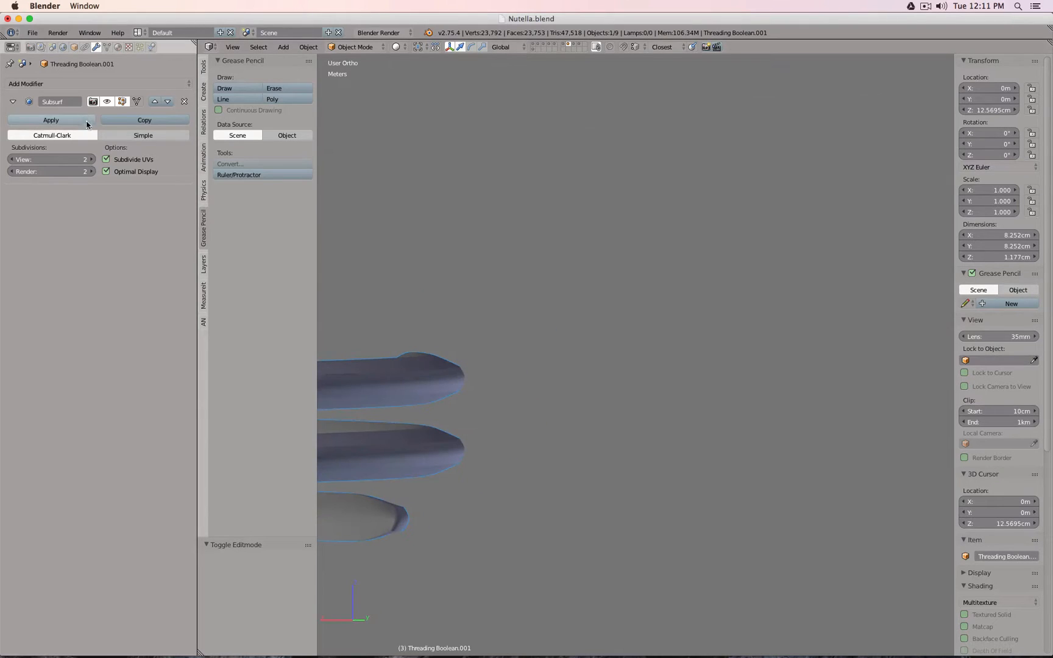
- Add a second Subdivision Surface modifier to the thread and set the first one's view subdivisions to 1
click(103, 85)
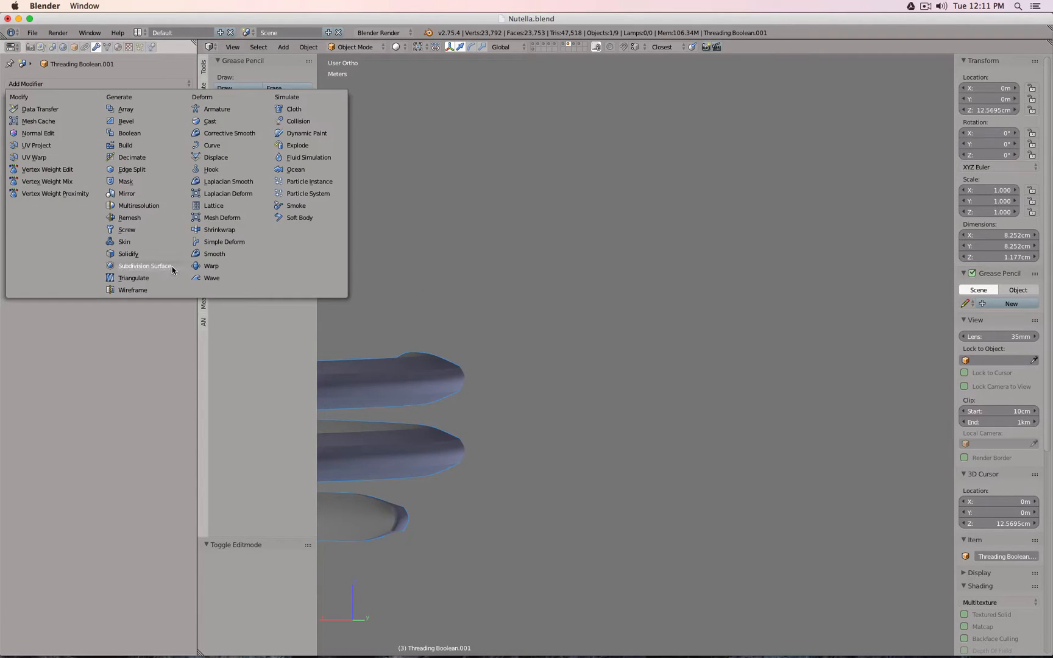
click(172, 270)
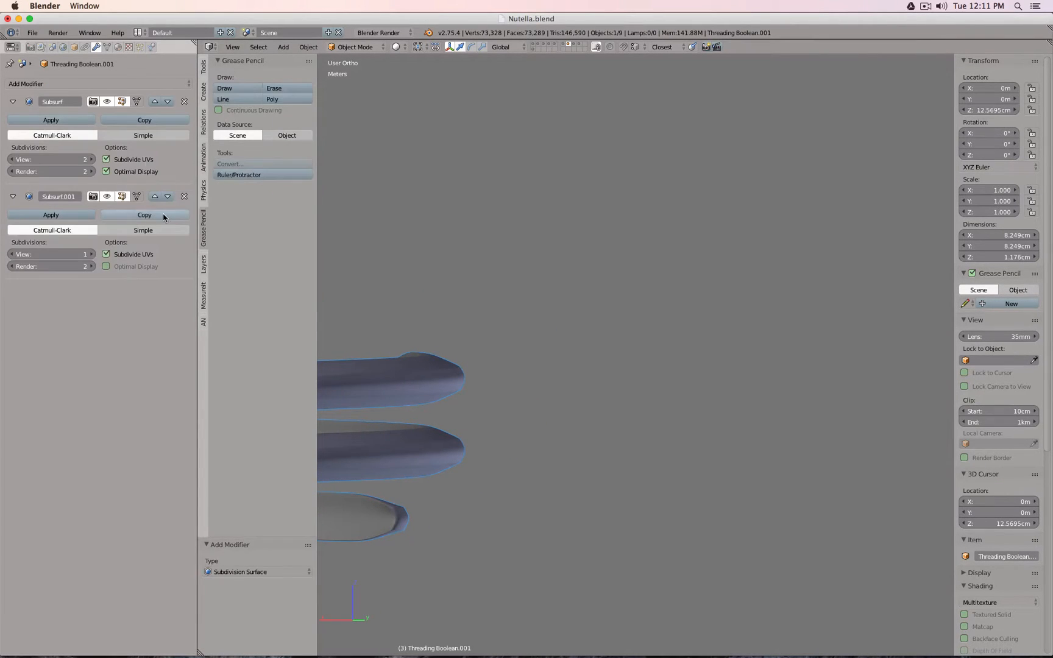
click(12, 160)
shift+middle_drag(440, 252, 583, 209)
scroll(574, 294, up, 7)
scroll(573, 294, down, 6)
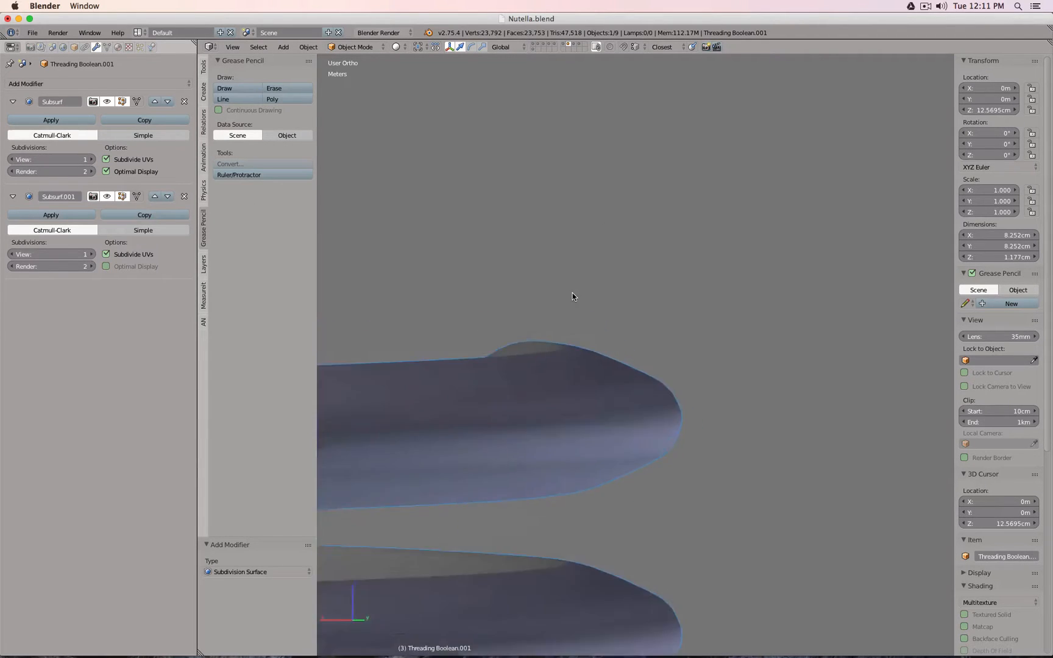
middle_drag(664, 302, 500, 304)
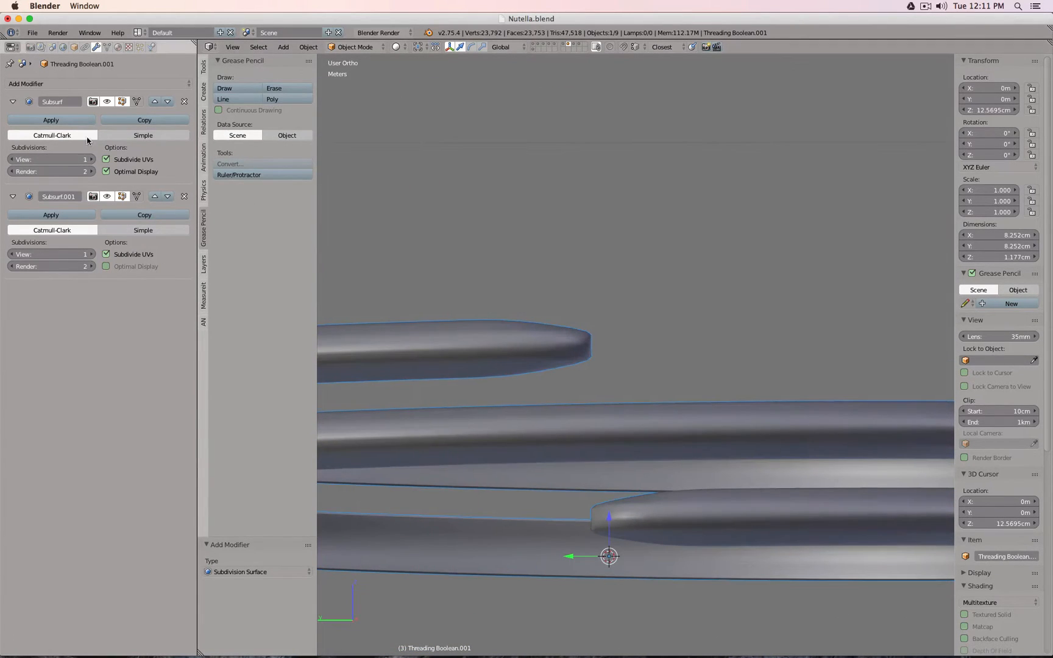
- Set the view subdivisions of both Subdivision Surface modifiers to 2 and check the thread's mesh density in wireframe
click(91, 254)
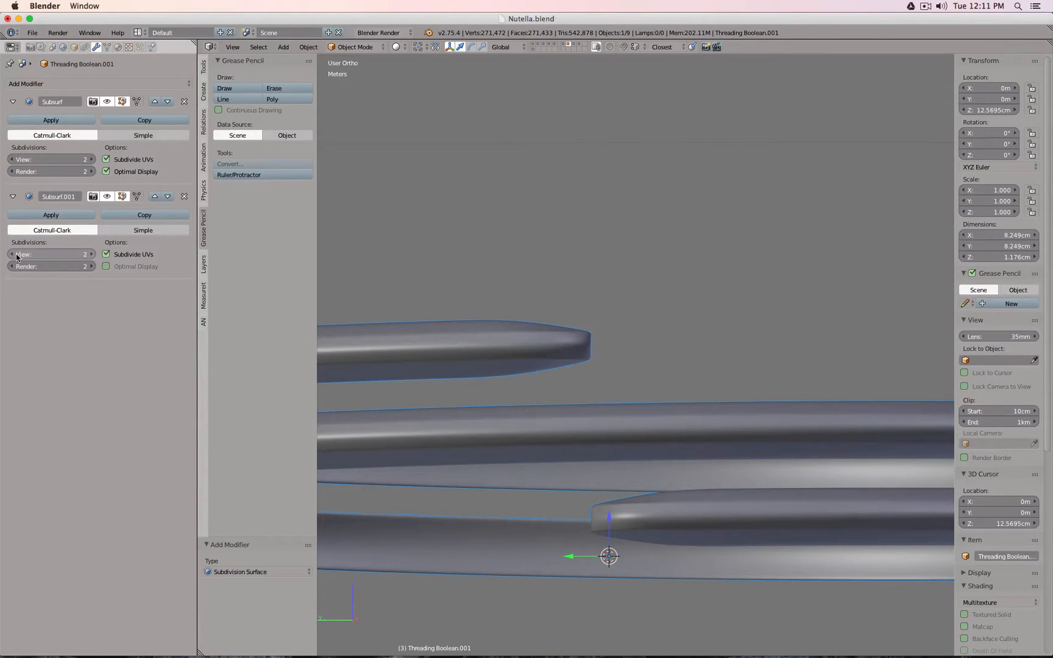
mouse_move(740, 370)
middle_down()
mouse_move(663, 390)
mouse_move(690, 349)
mouse_move(727, 379)
middle_up()
key(z)
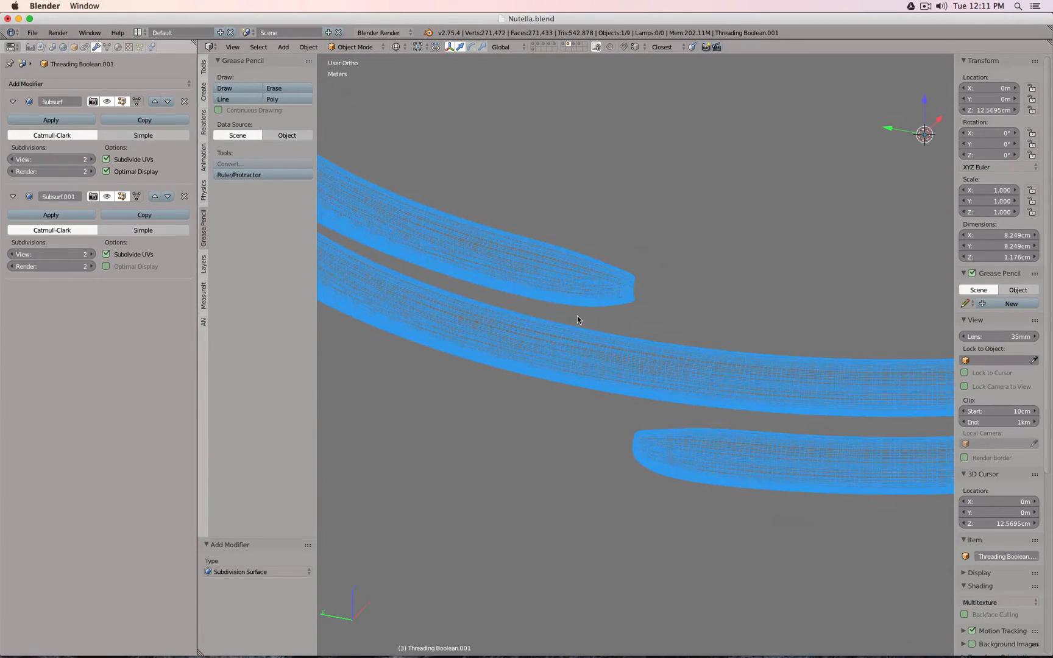
key(z)
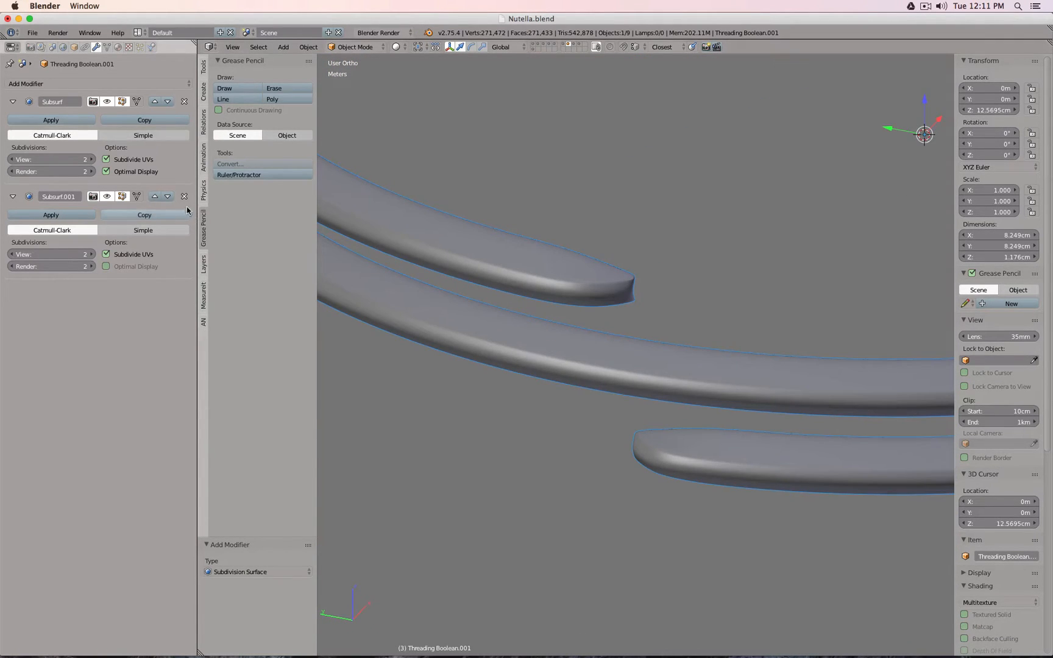
- Remove the second Subdivision Surface modifier from the thread and check its mesh in Edit Mode
click(185, 197)
middle_drag(474, 253, 486, 234)
key(Tab)
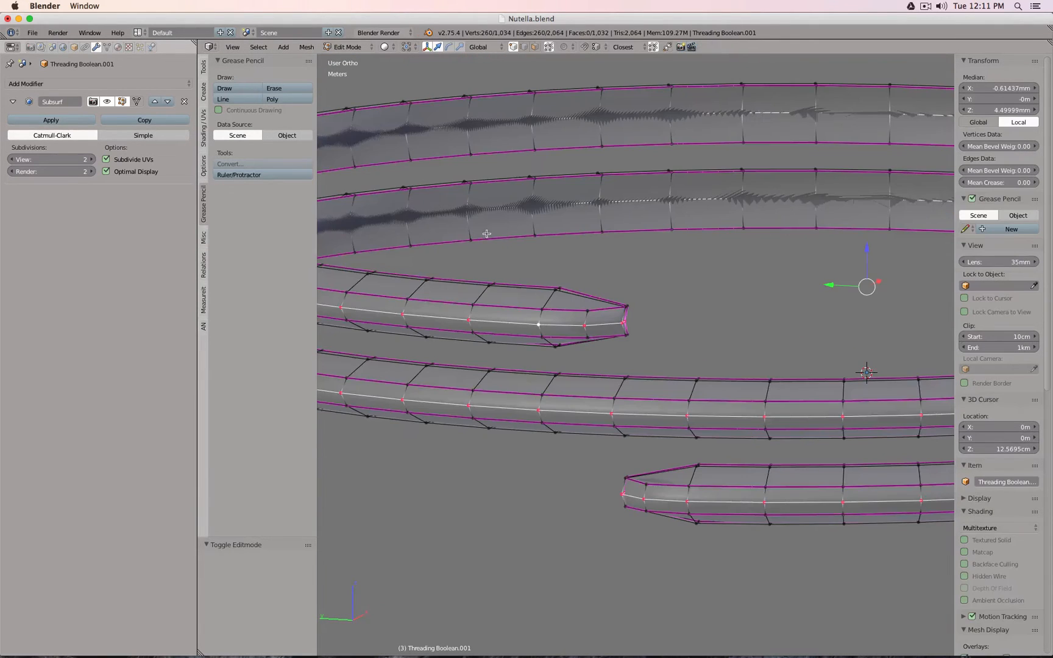
key(Tab)
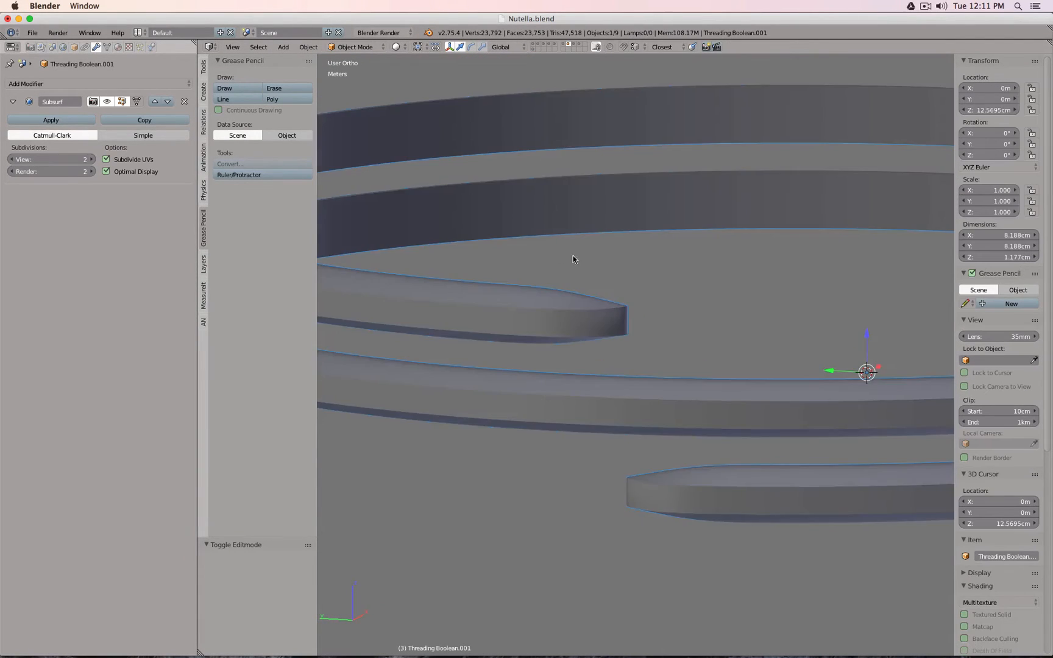
- Show only the finished jar's layer and examine the thread ends around its neck
scroll(573, 260, down, 5)
middle_drag(659, 314, 678, 343)
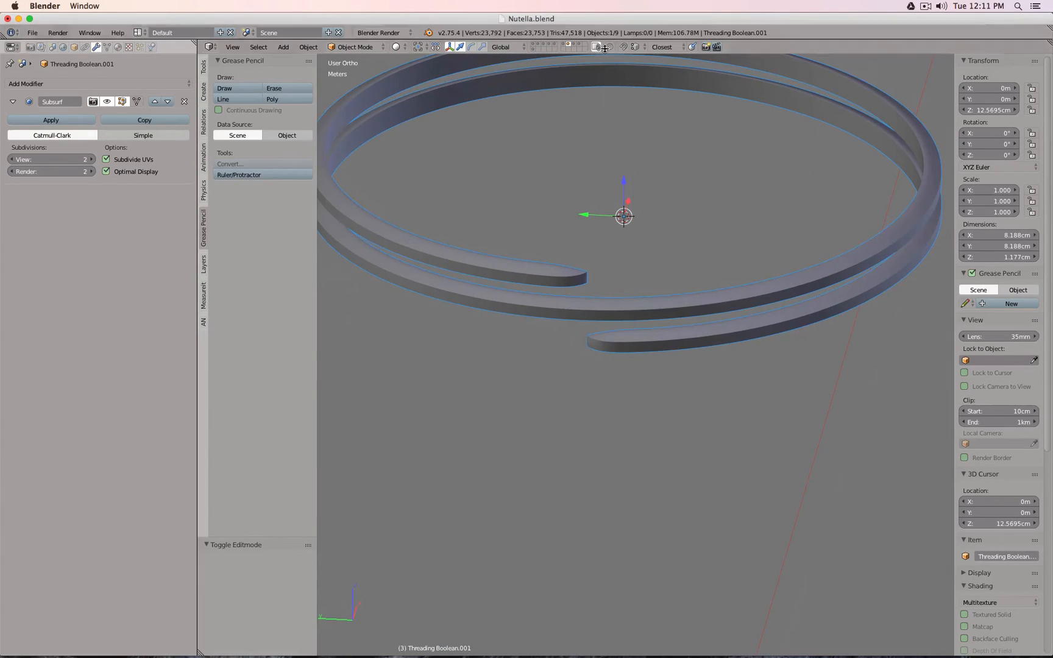
click(579, 45)
scroll(676, 259, down, 3)
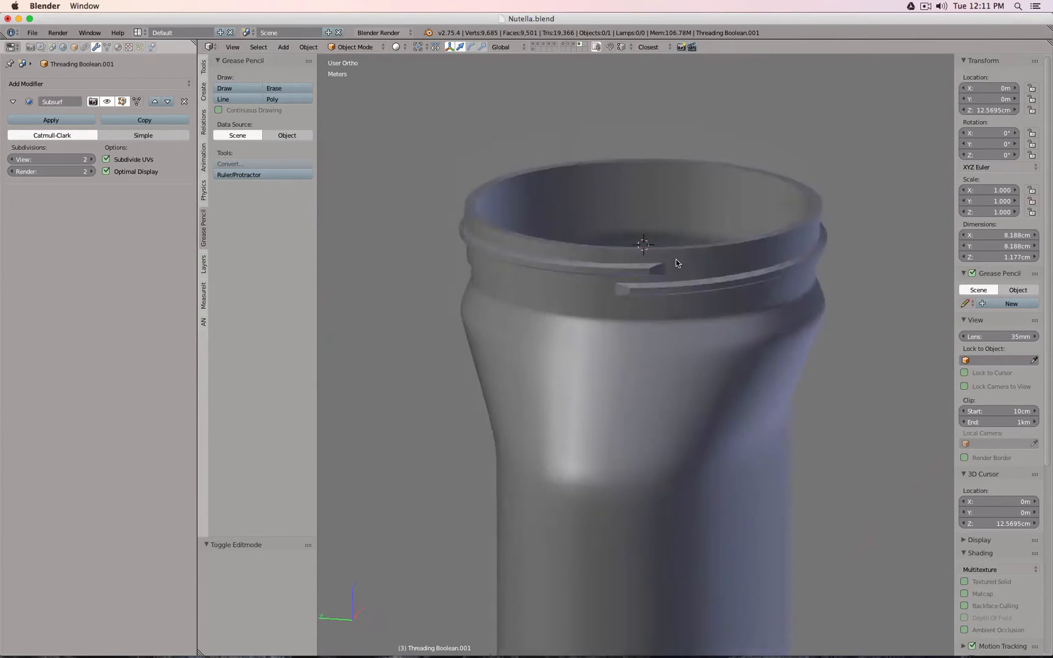
mouse_move(676, 259)
middle_down()
mouse_move(639, 266)
mouse_move(667, 263)
middle_up()
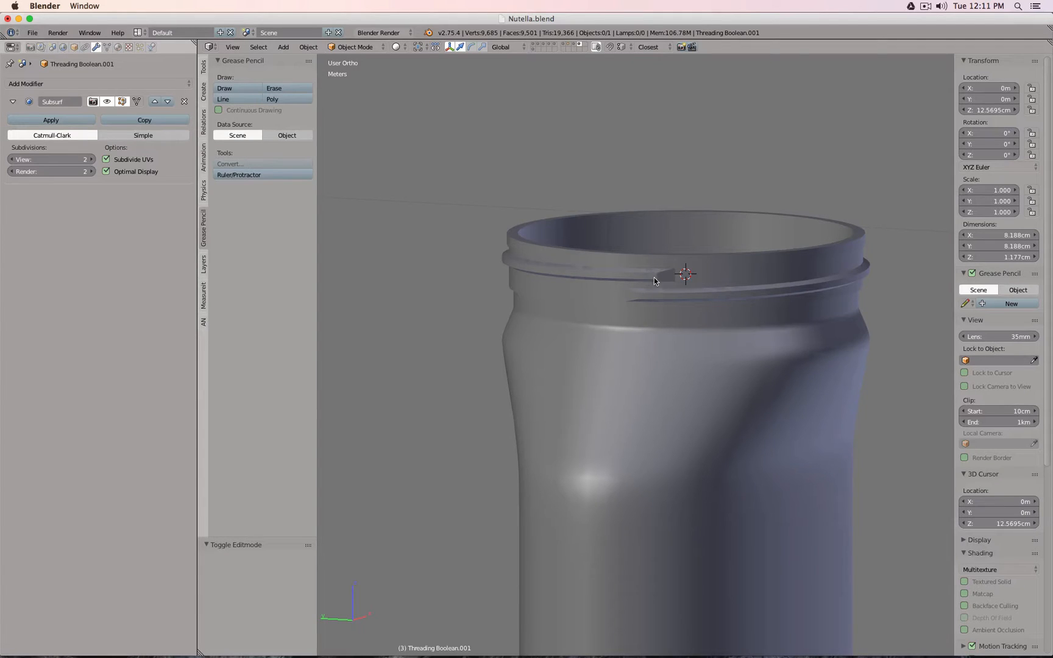
- Display the thread copy's layer together with the finished jar's layer and examine where the upper coil end meets the rim
click(568, 46)
scroll(617, 202, up, 4)
middle_drag(616, 201, 605, 224)
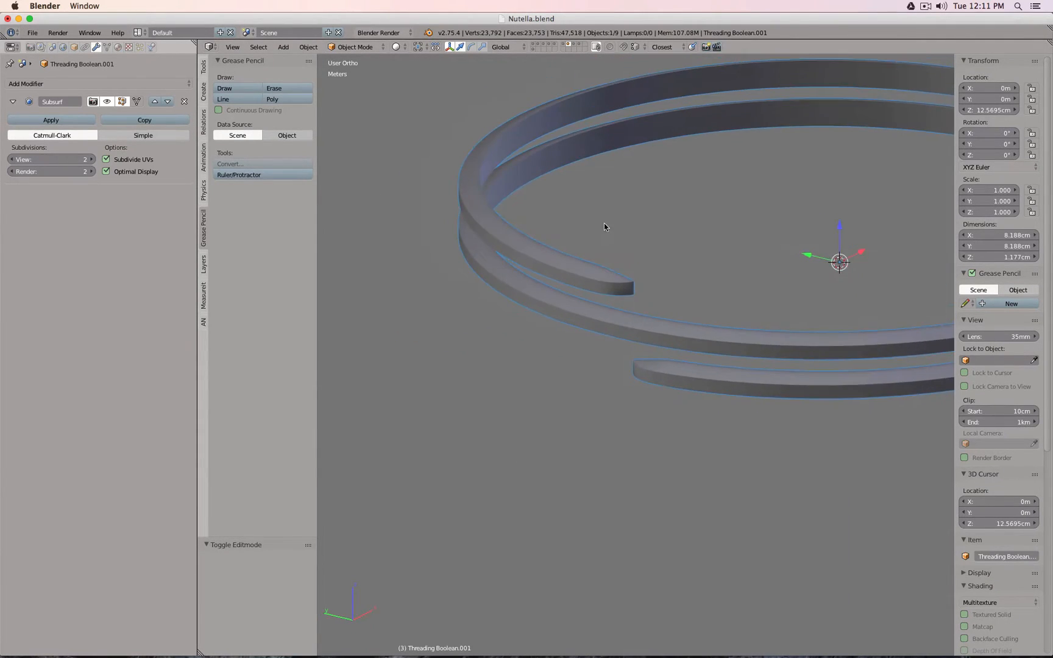
middle_drag(629, 293, 606, 293)
shift+click(580, 47)
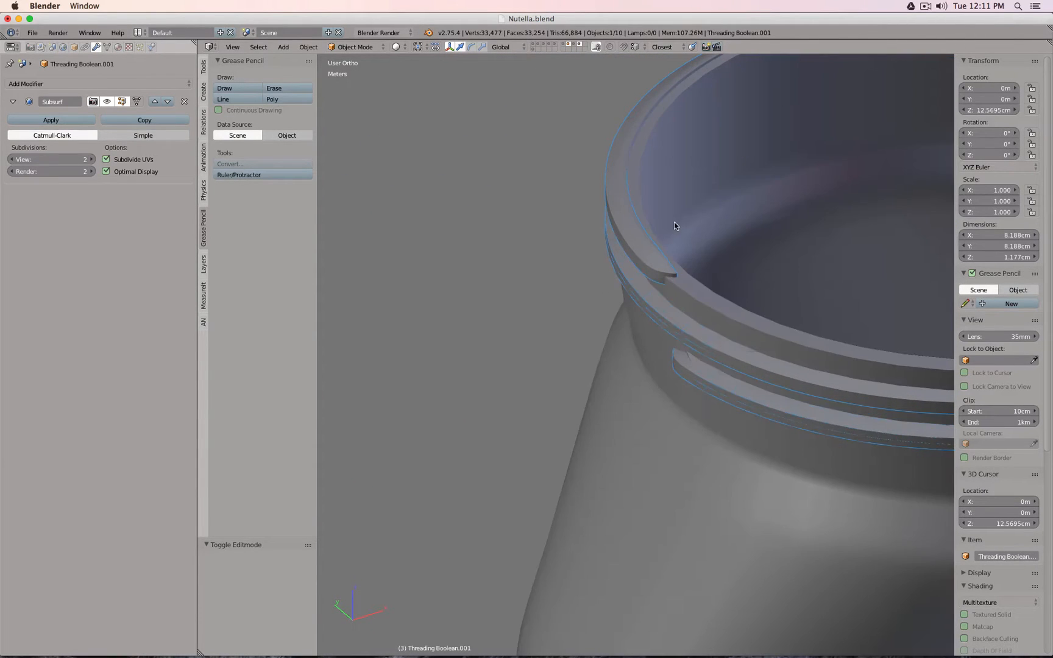
middle_drag(674, 221, 683, 244)
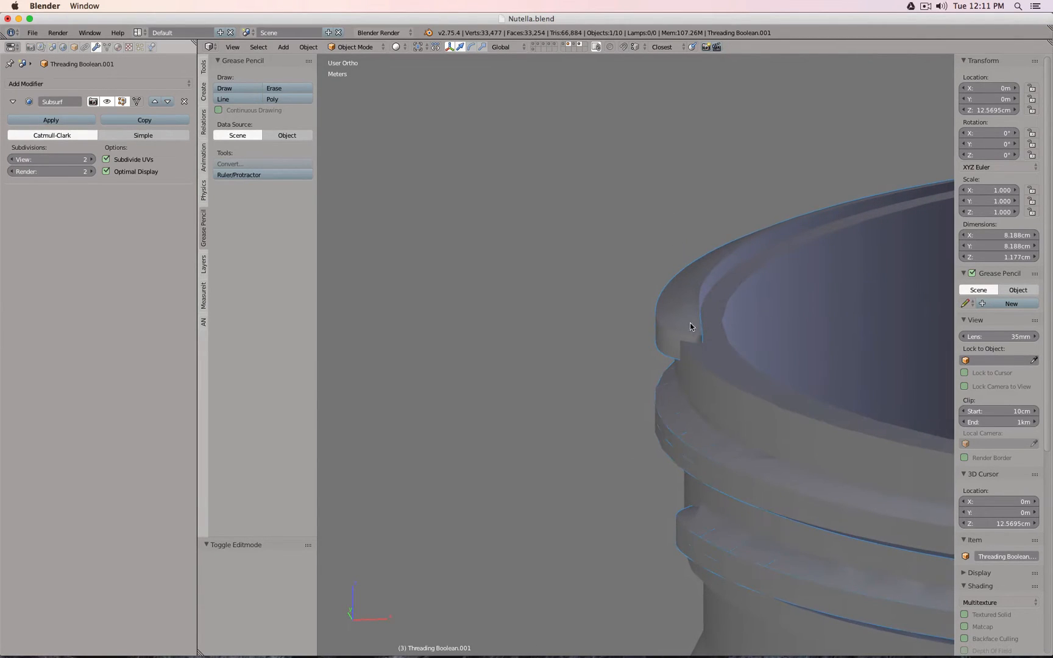
middle_drag(696, 306, 703, 327)
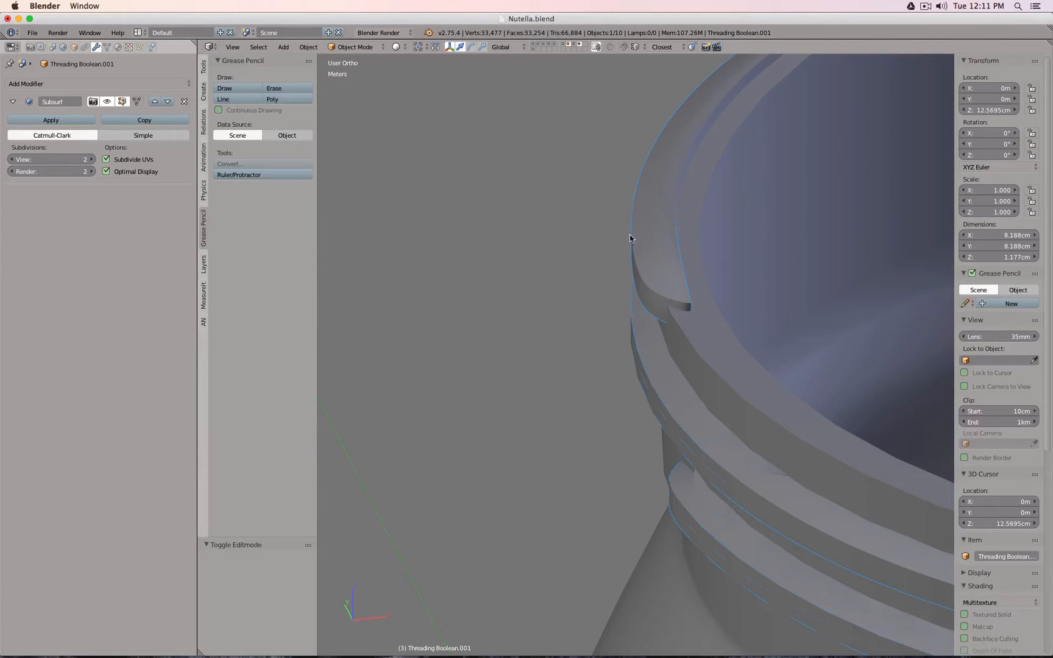
middle_drag(816, 318, 656, 280)
scroll(714, 311, up, 4)
- Highlight the thread's narrow inner face loop and its adjoining wide face loop in turn, using face selection in Edit Mode
key(Tab)
right_click(605, 236)
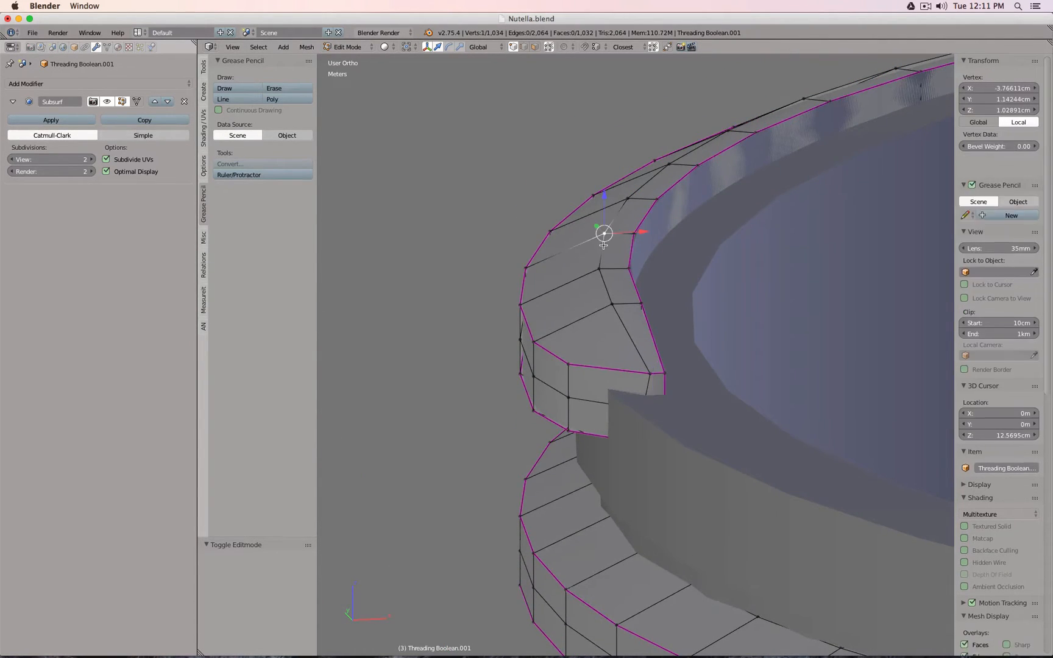
click(536, 47)
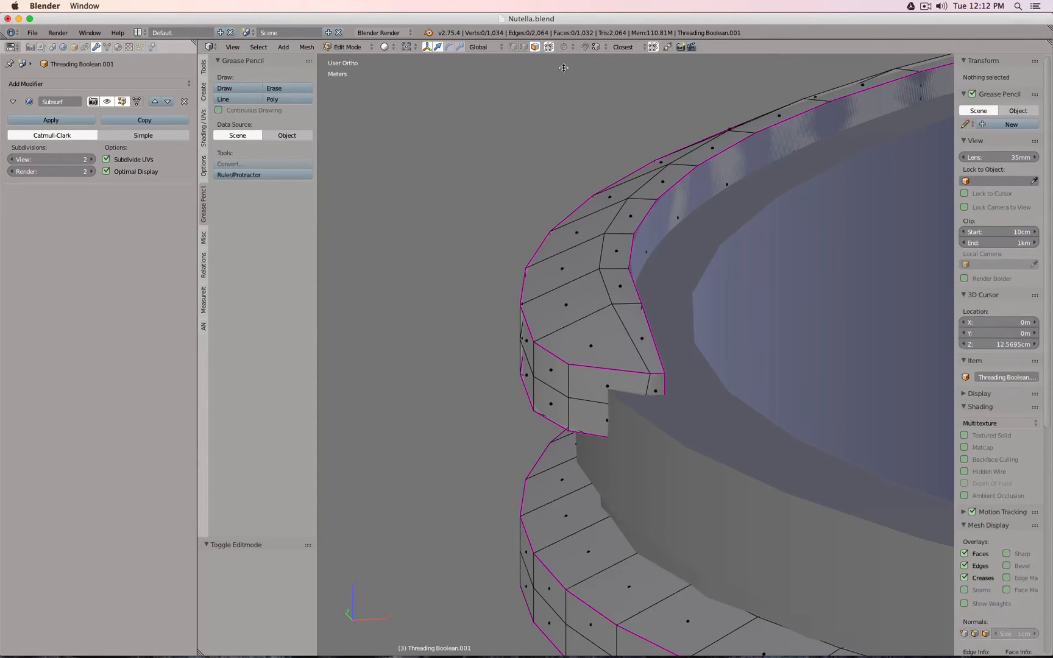
alt+right_click(621, 241)
scroll(622, 246, down, 3)
middle_drag(660, 332, 677, 307)
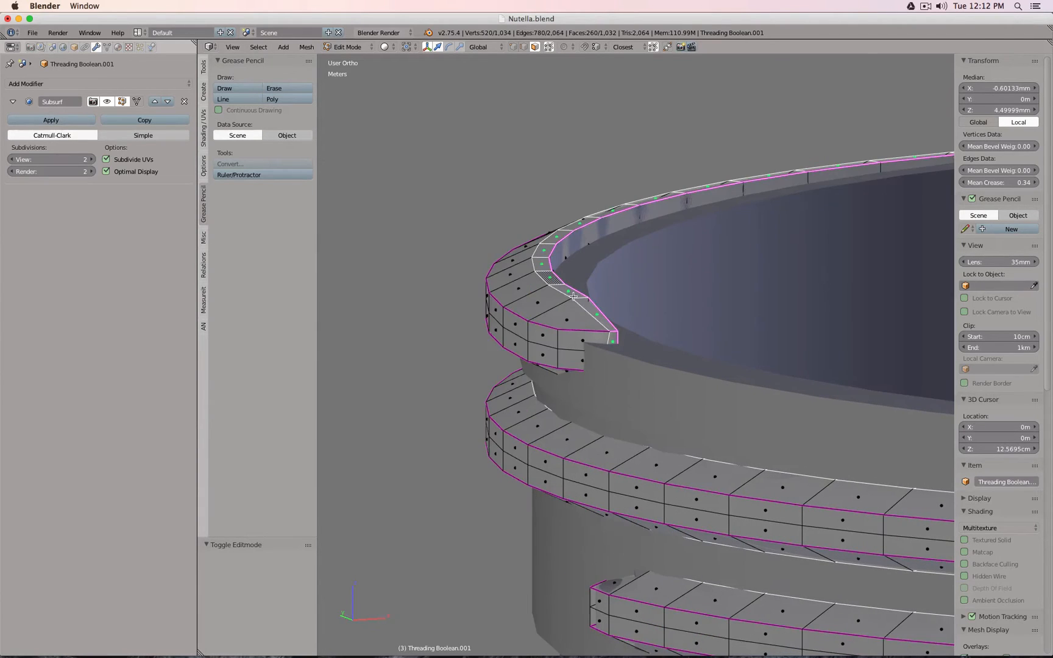
alt+right_click(528, 293)
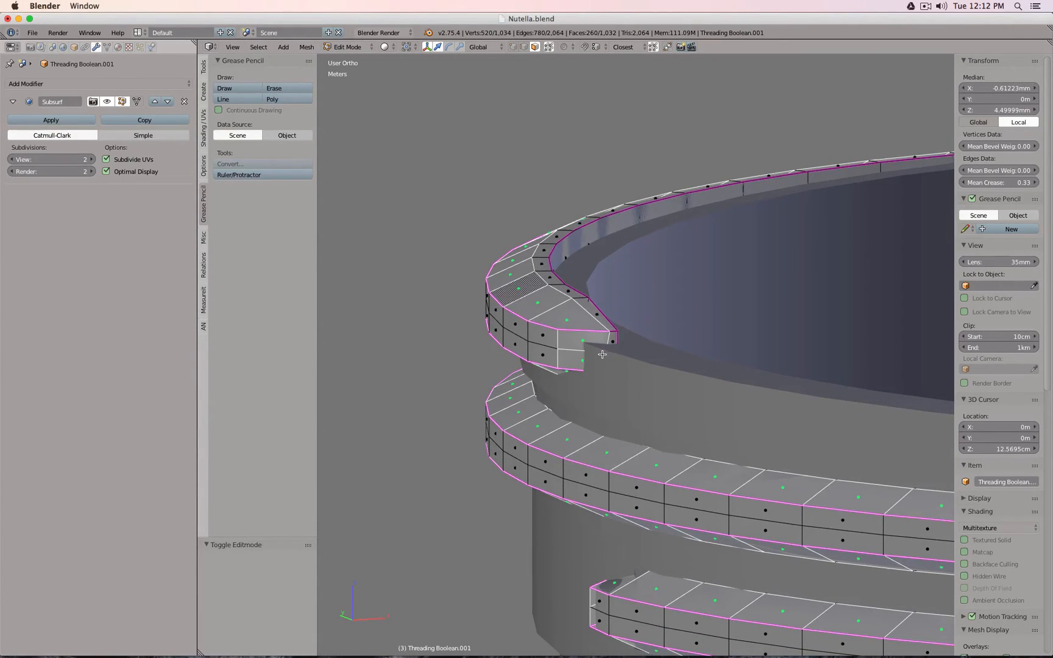
scroll(603, 354, down, 3)
middle_drag(605, 378, 707, 395)
key(Tab)
- Mark the middle thread coil with a short vertical Grease Pencil stroke and unlink the Grease Pencil data
middle_drag(611, 381, 516, 421)
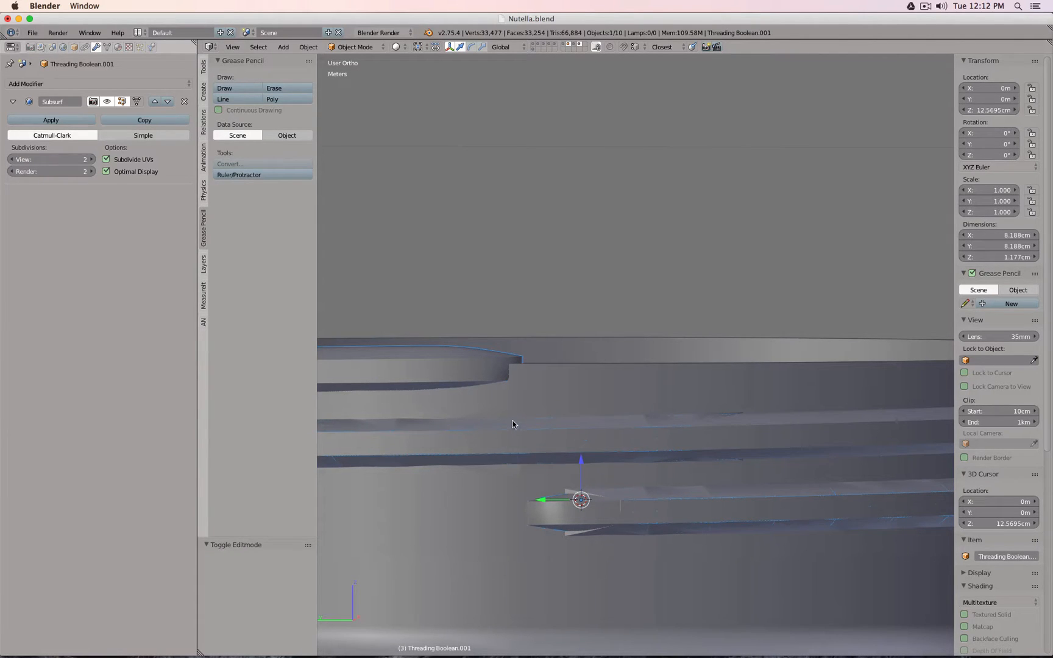
drag(514, 421, 518, 463)
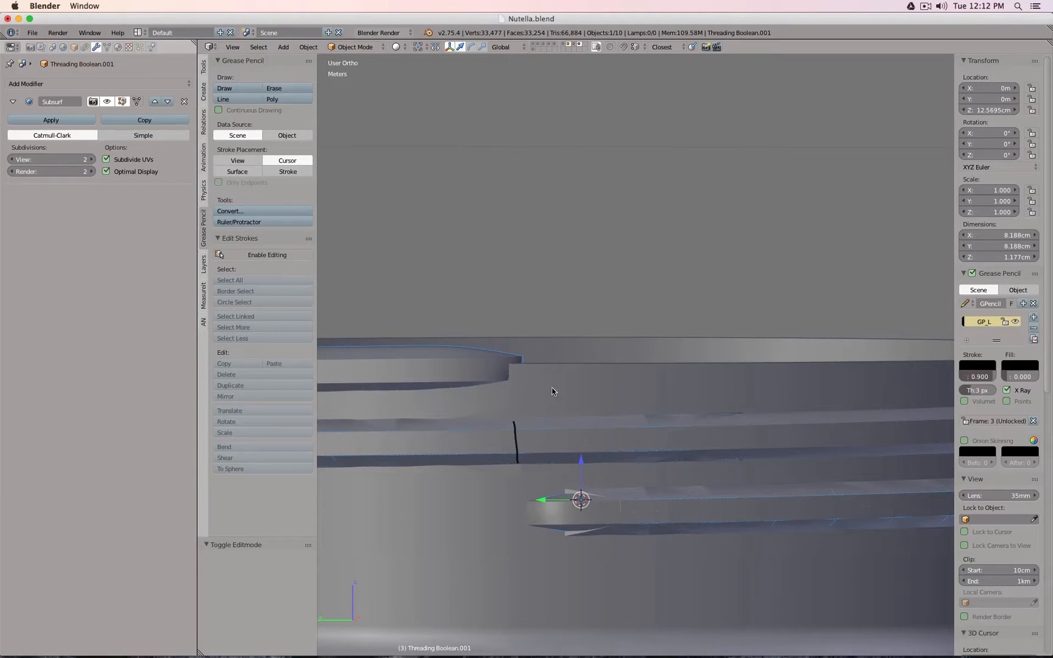
click(1034, 304)
- Show only the finished jar's layer and examine the whole jar with its threaded neck
scroll(680, 335, down, 4)
middle_drag(679, 335, 631, 216)
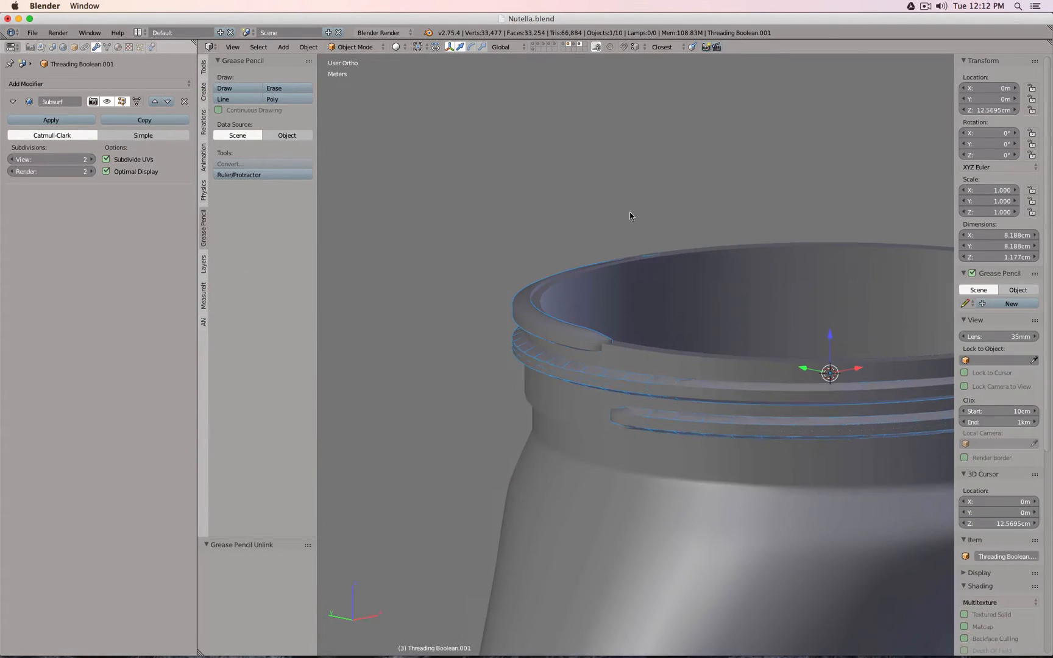
click(579, 46)
scroll(847, 427, down, 3)
shift+middle_drag(847, 427, 646, 307)
scroll(651, 304, down, 4)
shift+middle_drag(668, 348, 648, 293)
scroll(651, 372, up, 3)
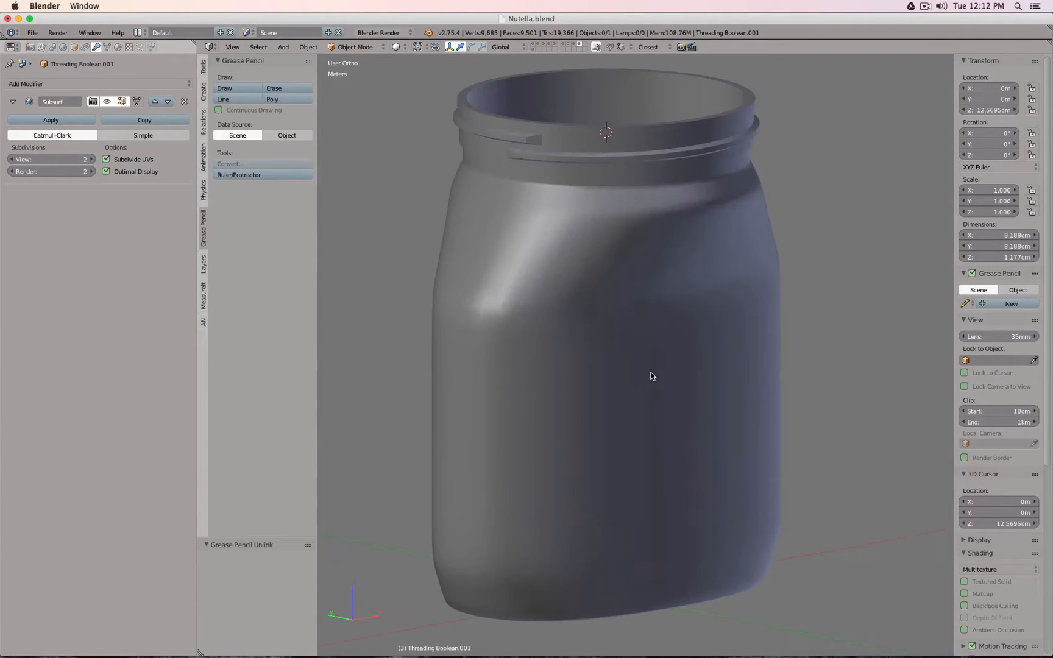
shift+middle_drag(653, 376, 703, 383)
scroll(703, 383, down, 2)
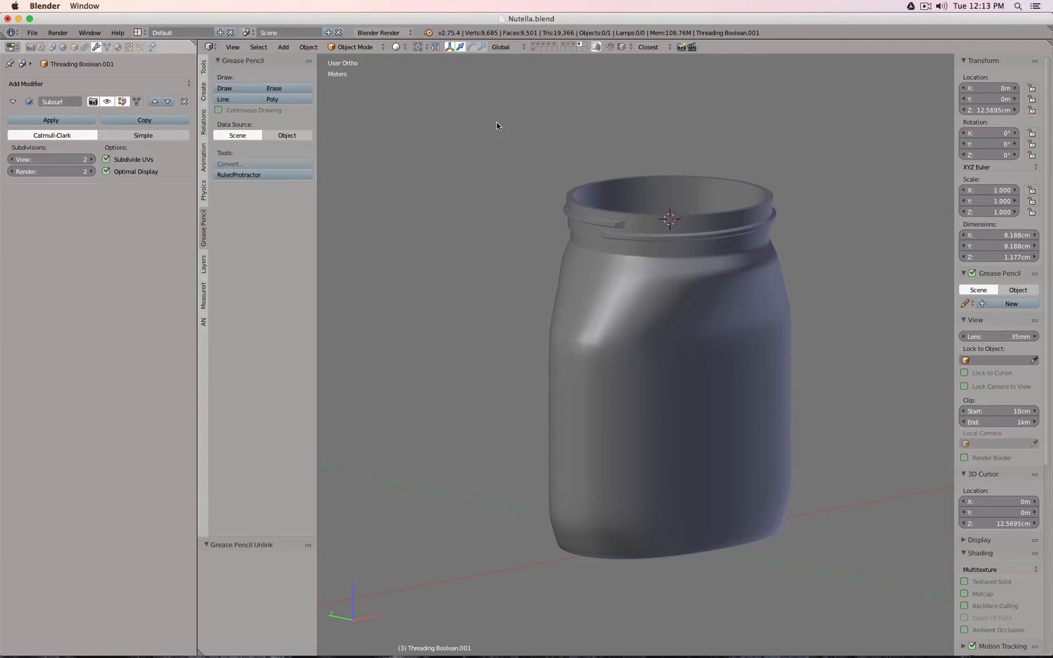
- Show only the finished cap's layer and examine its raised lettering and side grooves
click(554, 44)
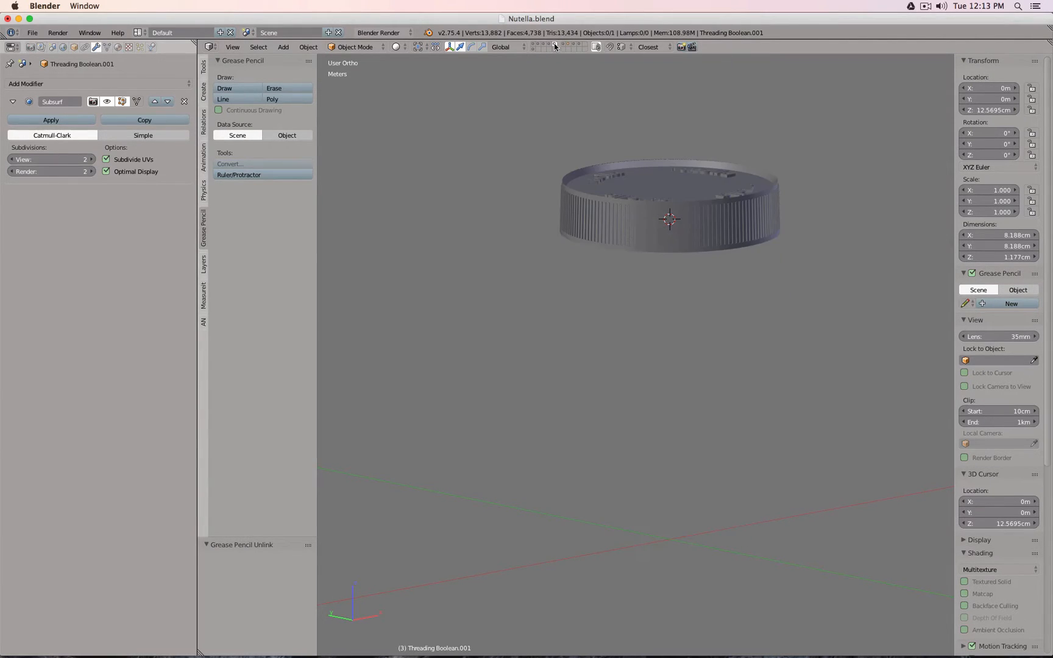
scroll(660, 170, up, 3)
mouse_move(615, 206)
middle_down()
mouse_move(626, 157)
mouse_move(629, 240)
mouse_move(620, 218)
middle_up()
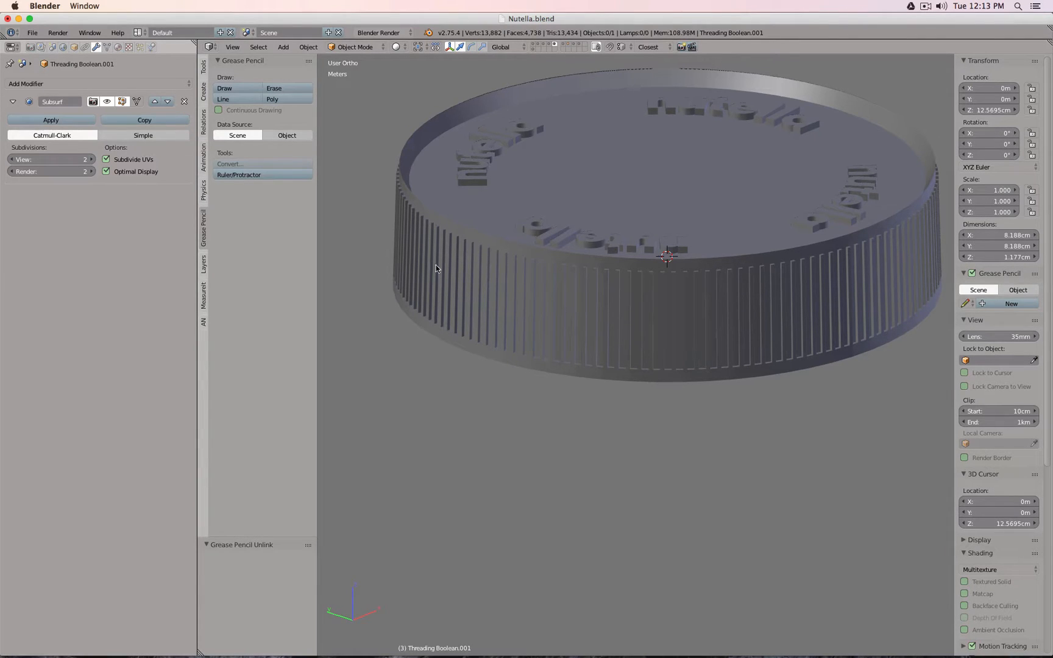
- Show only the layer with the cap's side pieces and select the Cap Grooves object to view its Array settings
click(550, 44)
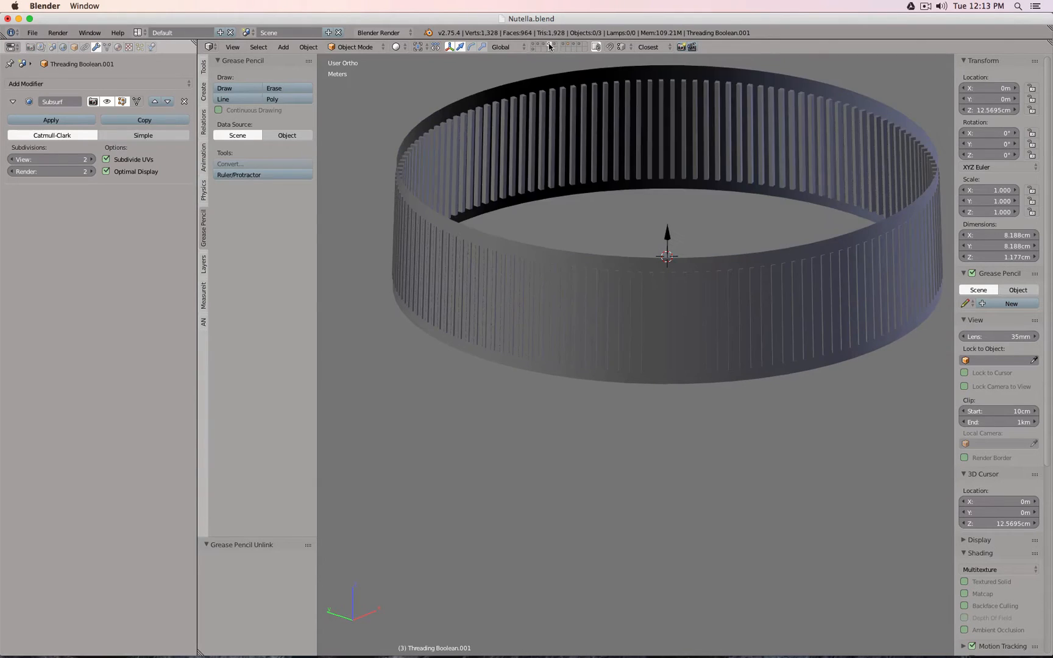
middle_drag(511, 181, 598, 251)
right_click(700, 131)
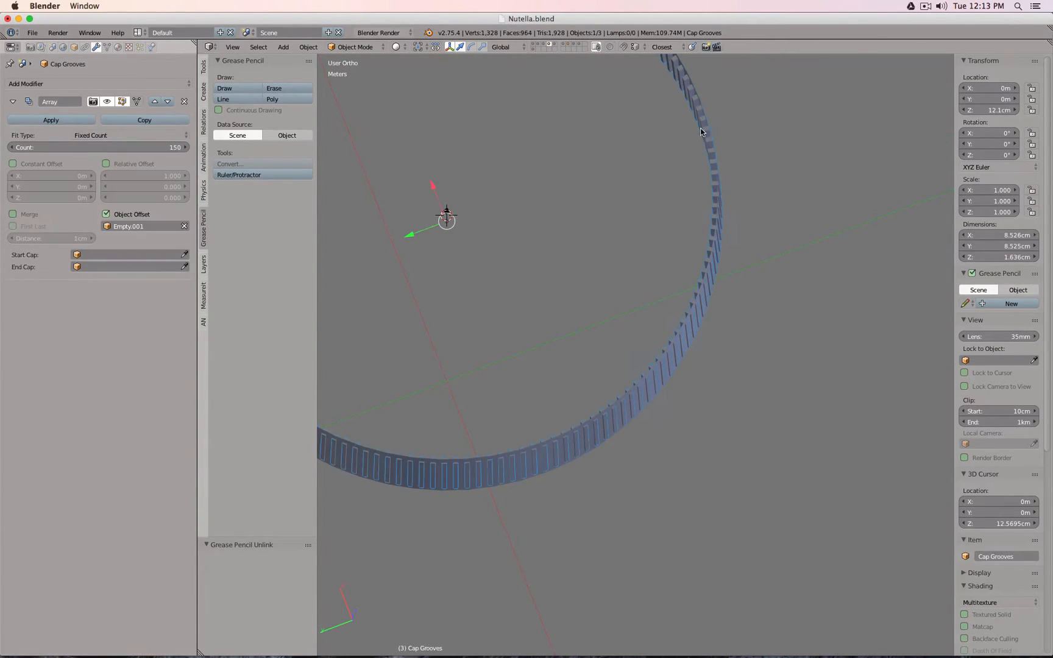
scroll(700, 129, down, 2)
middle_drag(570, 197, 545, 199)
- Select the whole base bar of Cap Grooves in Edit Mode and examine its slant in front wireframe view
key(Tab)
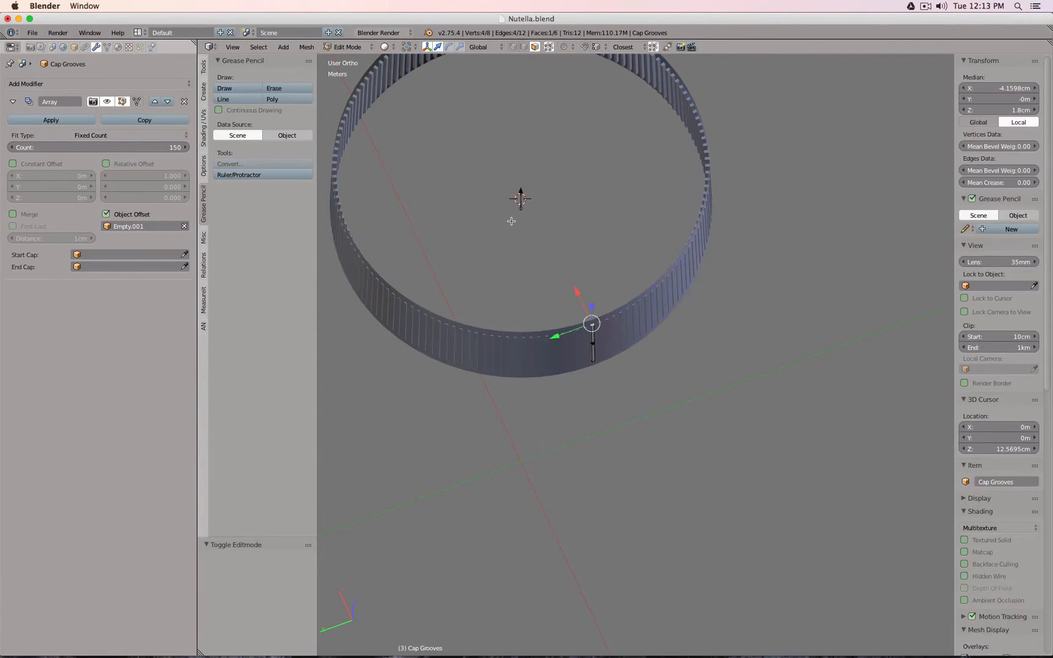
key(a)
key(a)
key(z)
middle_drag(555, 260, 647, 180)
key(KP_1)
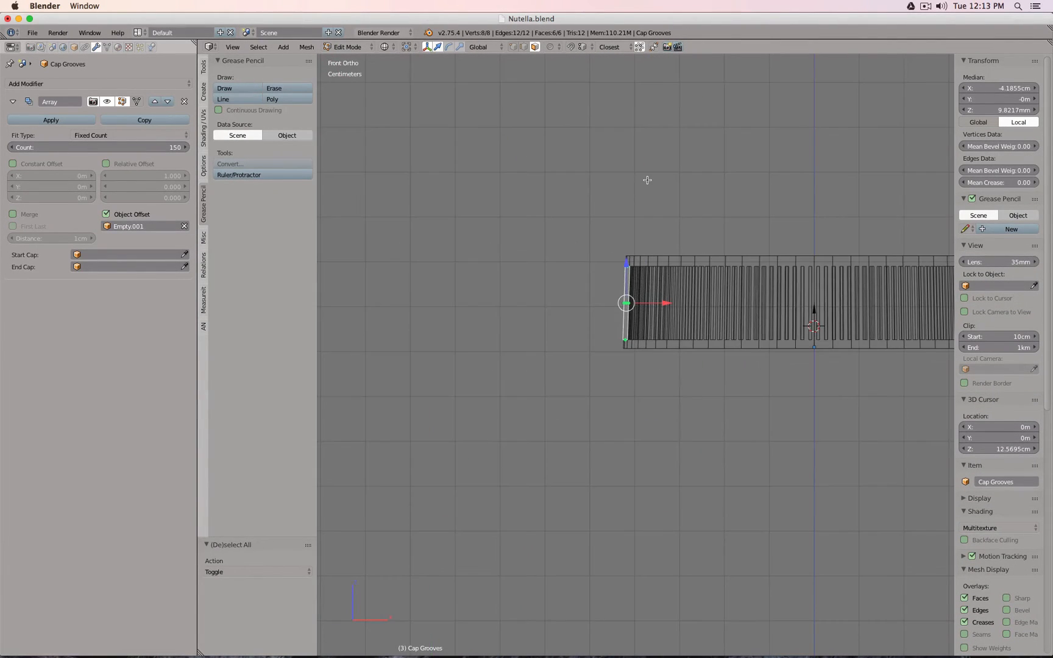
scroll(655, 240, up, 6)
scroll(590, 388, down, 2)
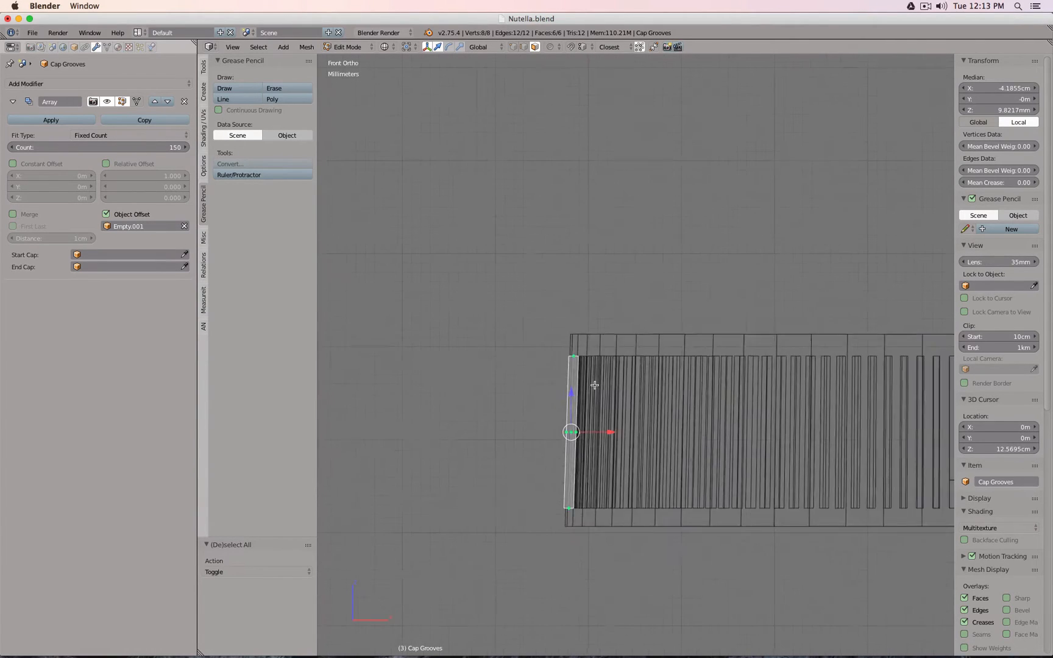
key(z)
middle_drag(595, 381, 615, 327)
key(Tab)
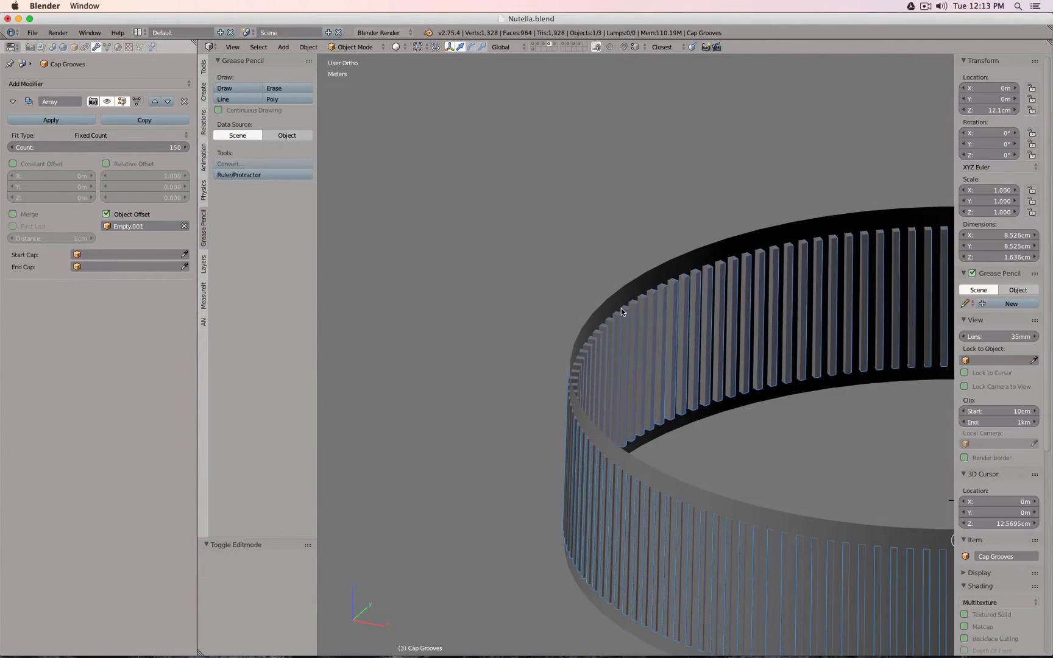
- Select the Cap Side Trim ring and examine the base profile behind its Screw modifier in Edit Mode
right_click(623, 298)
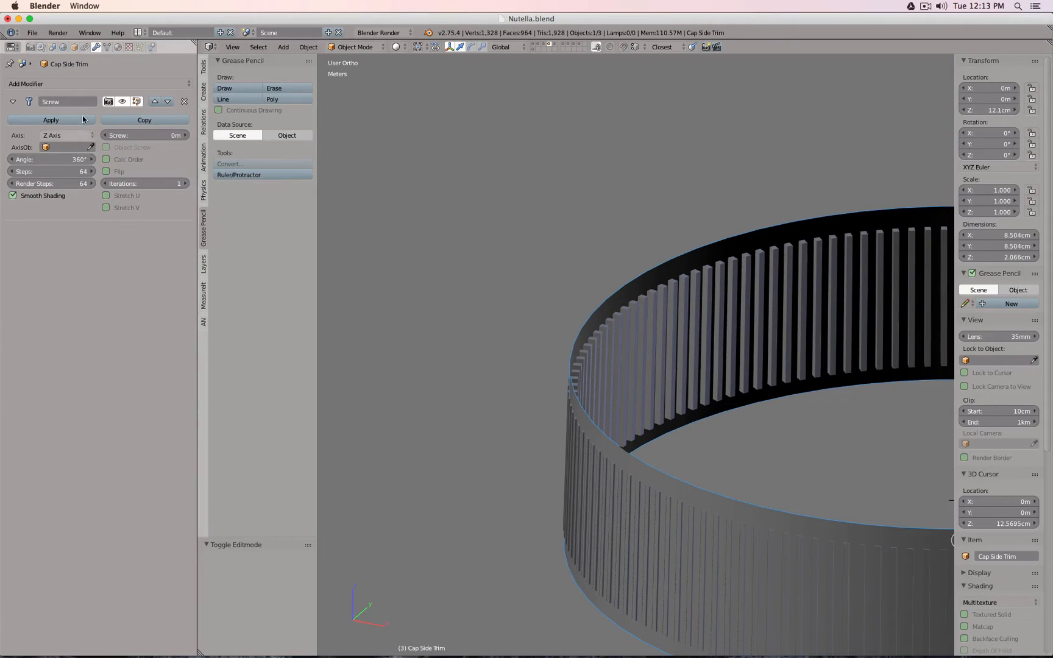
key(Tab)
middle_drag(599, 269, 514, 262)
key(Tab)
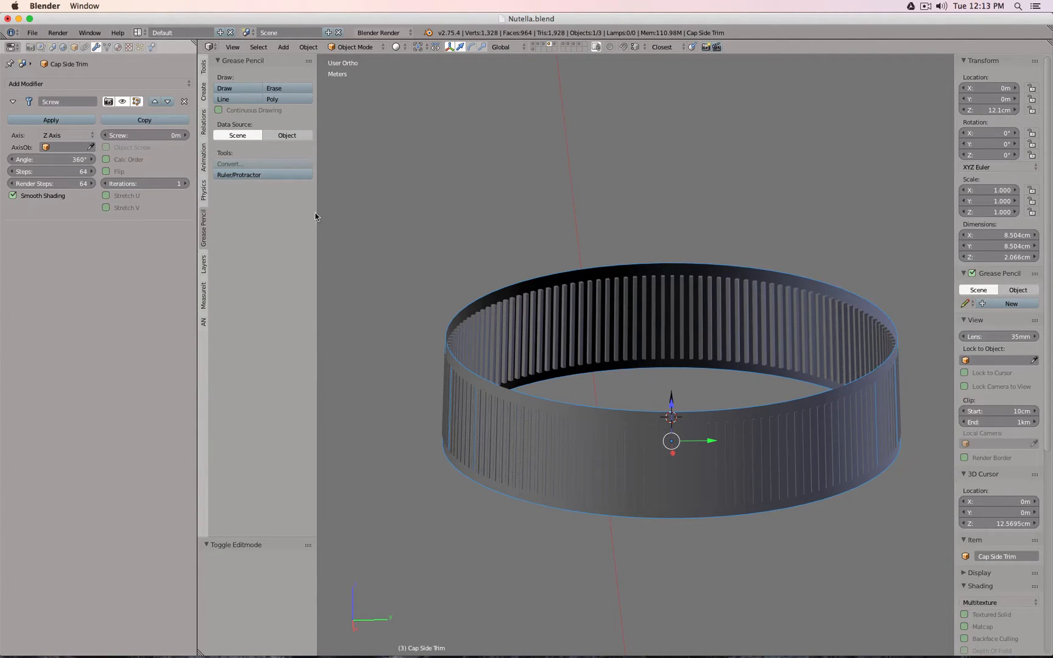
- Hide the Cap Side Trim ring and compare the remaining grooves with the finished cap's layer
click(73, 47)
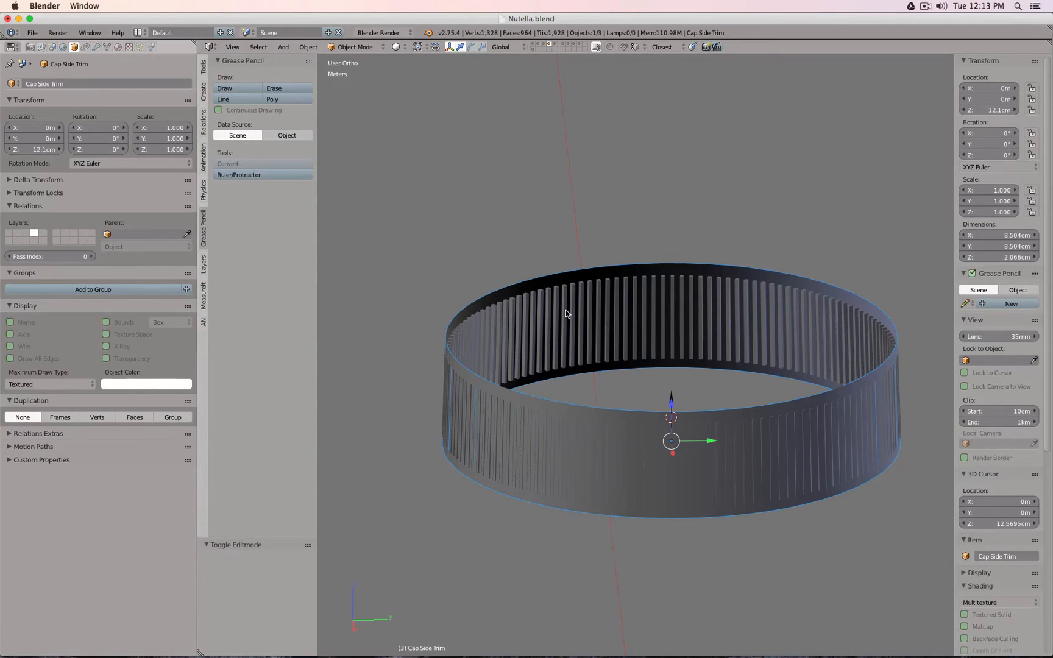
key(h)
middle_drag(578, 326, 594, 354)
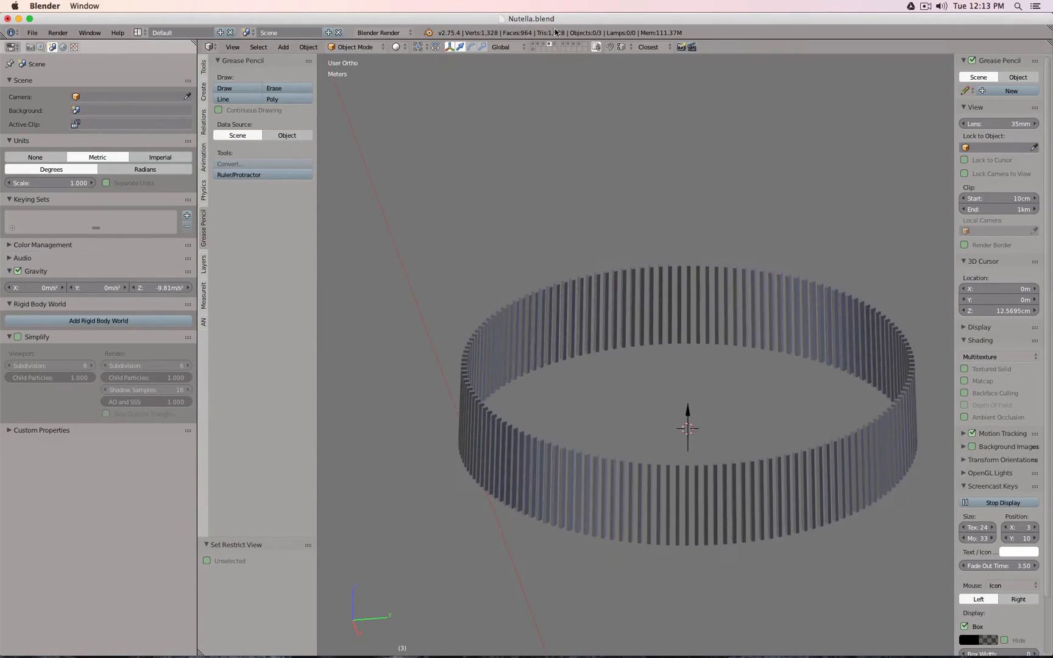
shift+click(554, 45)
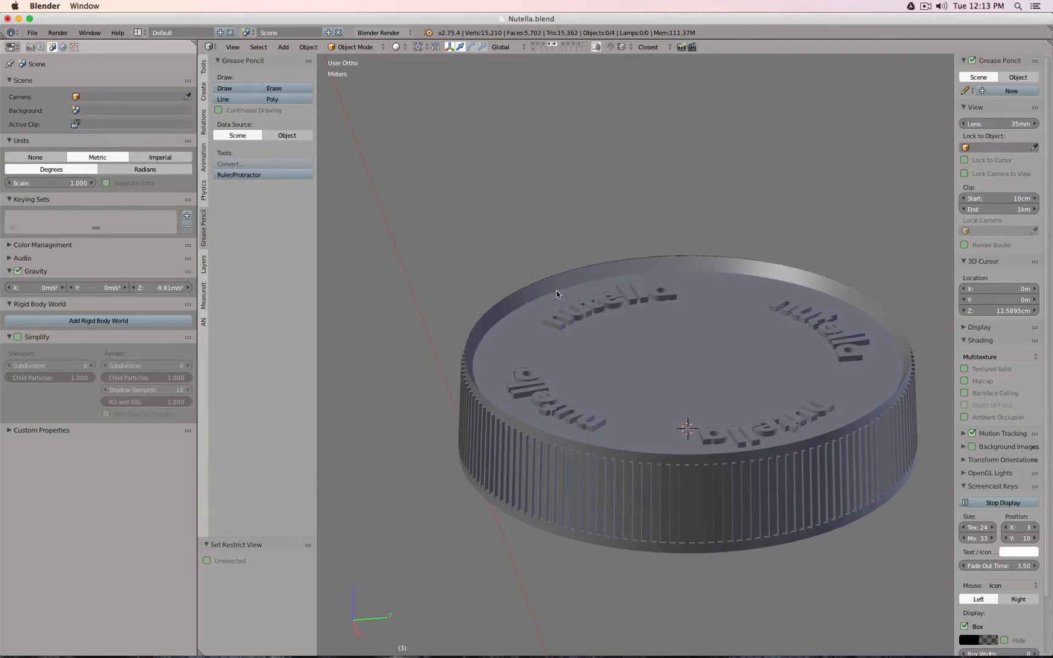
click(553, 46)
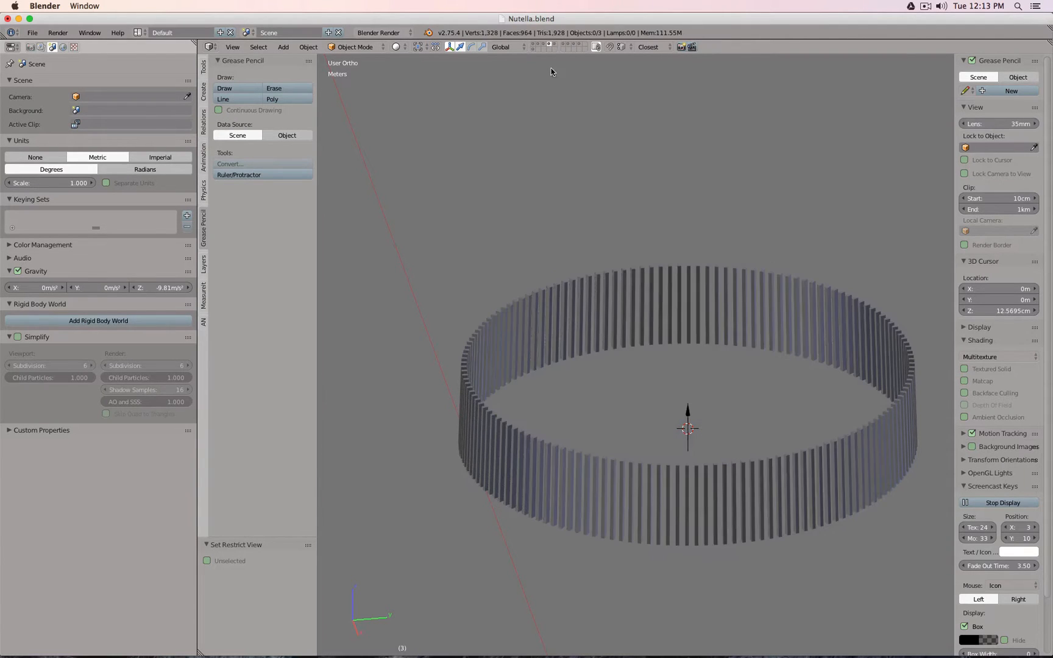
- Select the Cap on its own layer and turn off viewport display of its Nutella Text, Side Trim and Grooves modifiers
right_click(496, 348)
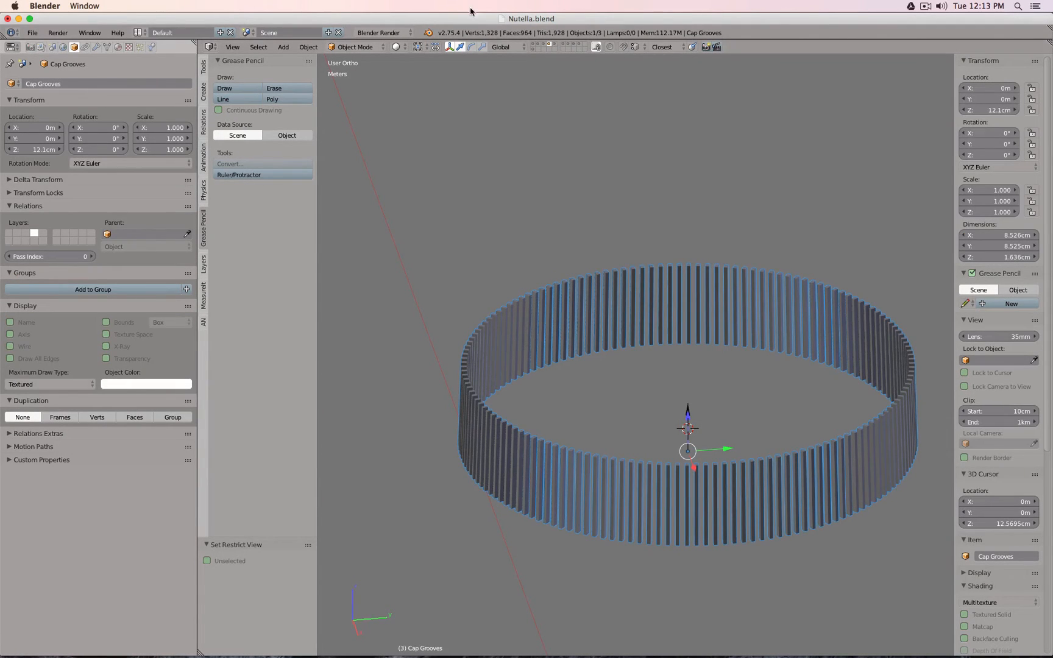
click(556, 45)
right_click(573, 266)
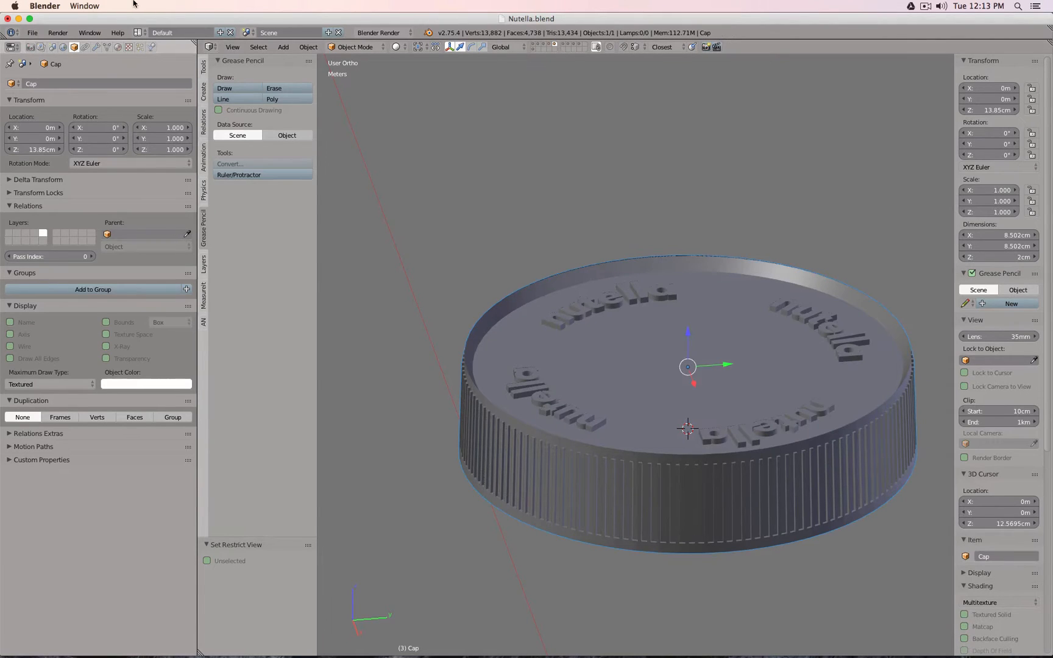
click(96, 47)
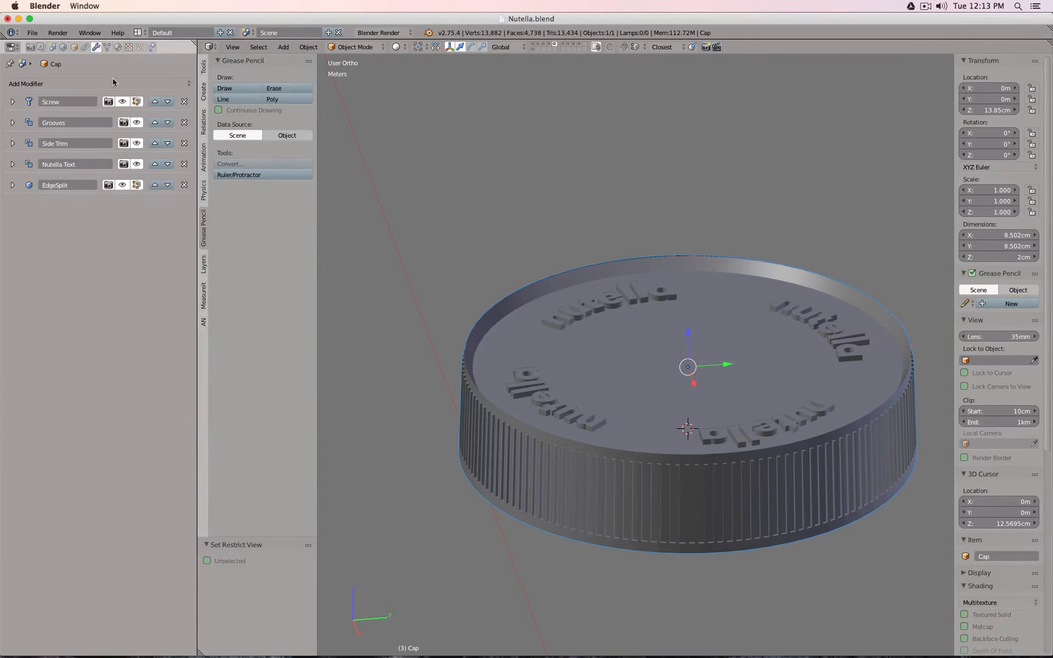
click(138, 164)
click(135, 143)
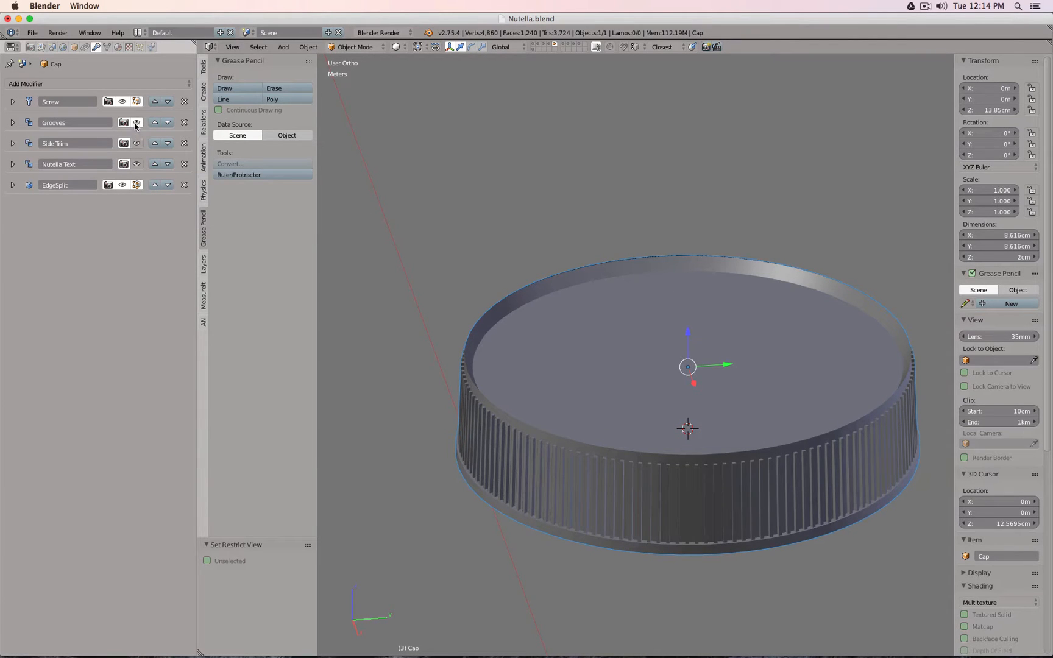
click(136, 122)
mouse_move(390, 294)
middle_down()
mouse_move(400, 221)
mouse_move(400, 275)
middle_up()
scroll(480, 344, up, 5)
middle_drag(540, 326, 515, 351)
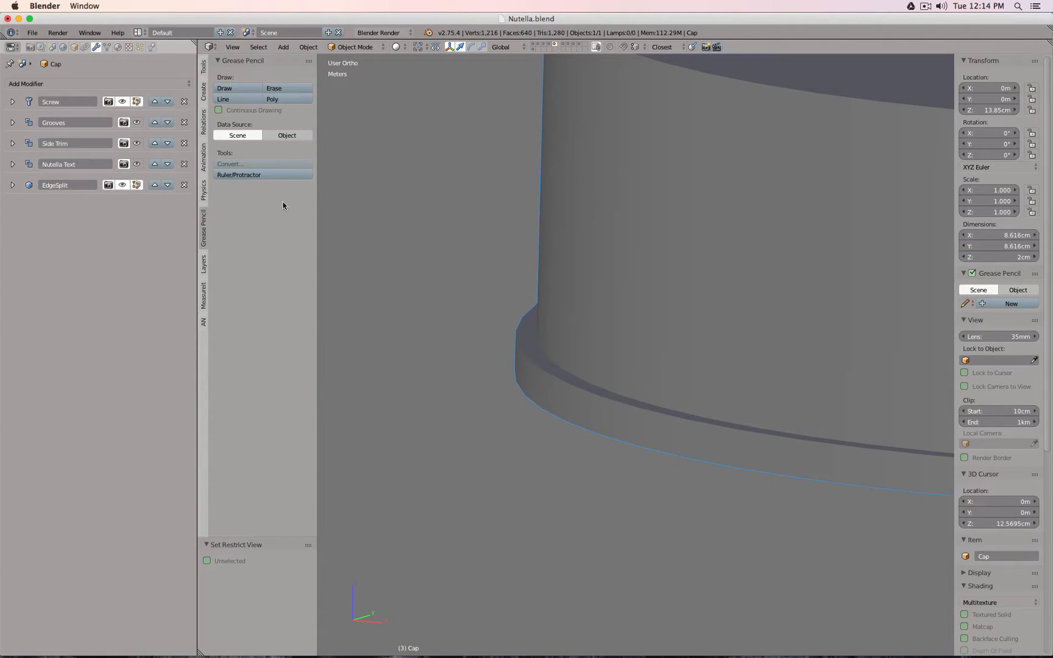
- Expand the Cap's Grooves modifier, turn its viewport display back on and examine the union in wireframe and solid view
shift+click(549, 44)
shift+click(549, 44)
click(13, 122)
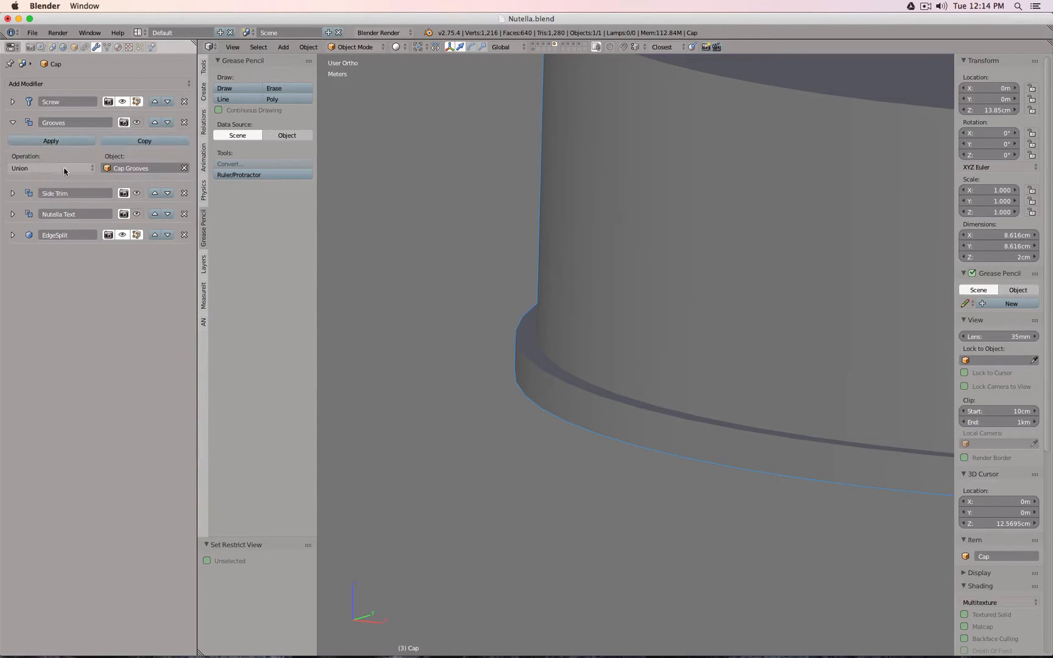
click(137, 123)
key(z)
scroll(828, 253, down, 2)
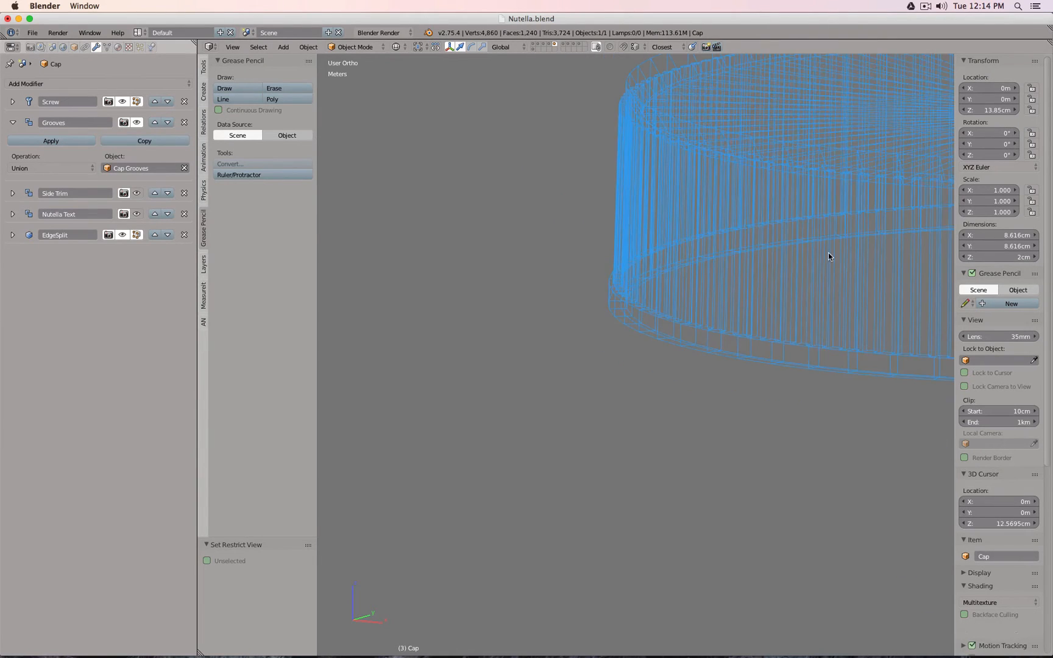
middle_drag(828, 253, 833, 339)
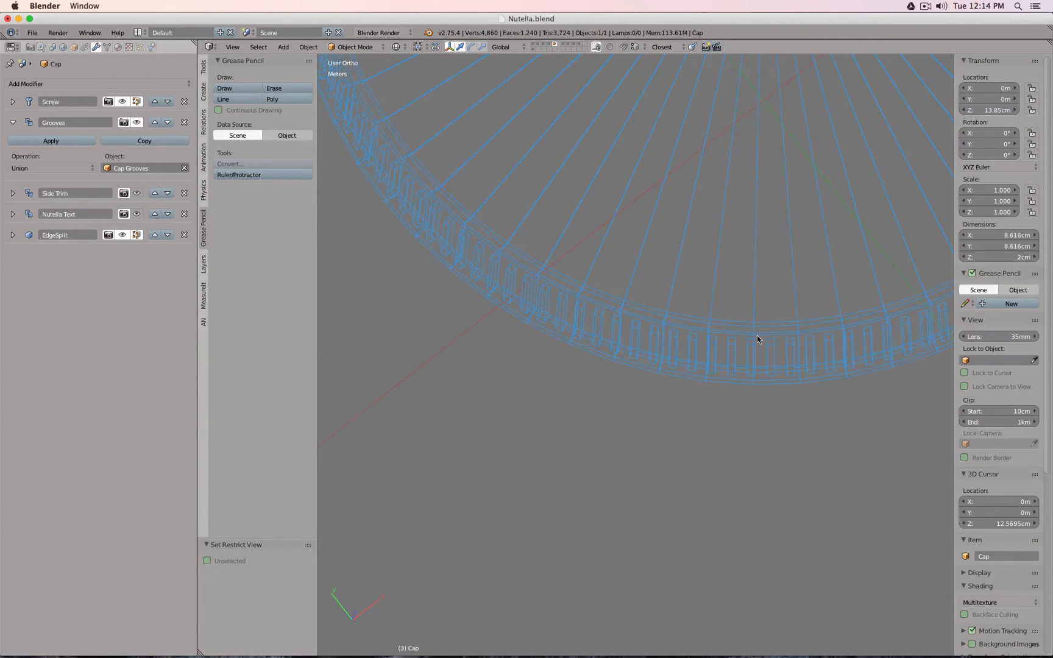
key(z)
mouse_move(718, 340)
middle_down()
mouse_move(736, 353)
mouse_move(719, 334)
mouse_move(674, 383)
middle_up()
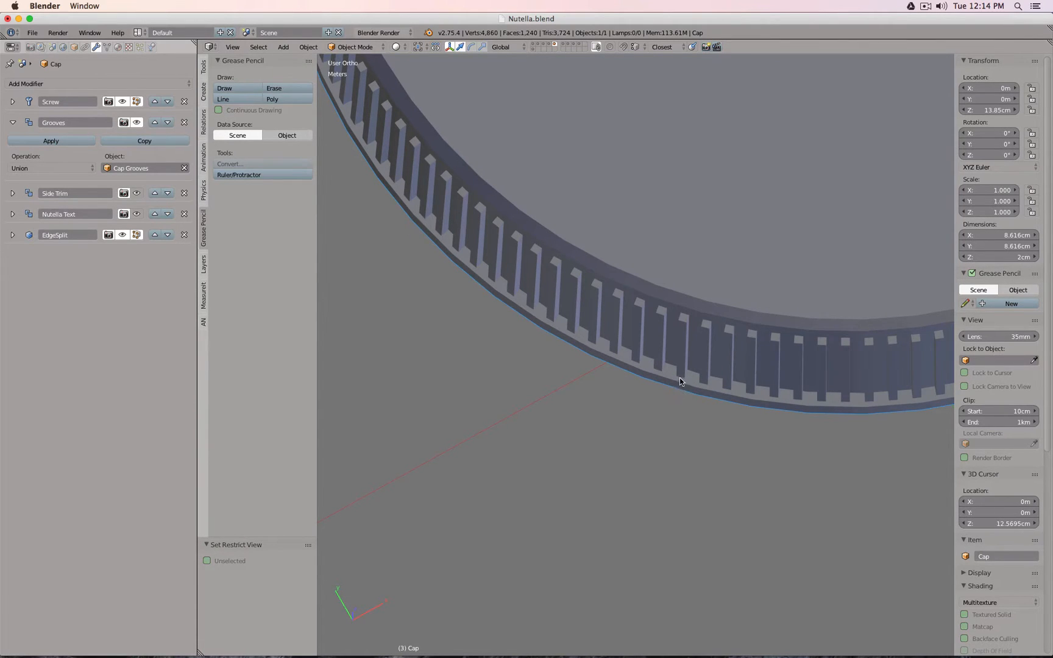
- Widen the base bar of Cap Grooves by scaling it about 1.676 along Y in Edit Mode, in top wireframe view
scroll(680, 377, down, 3)
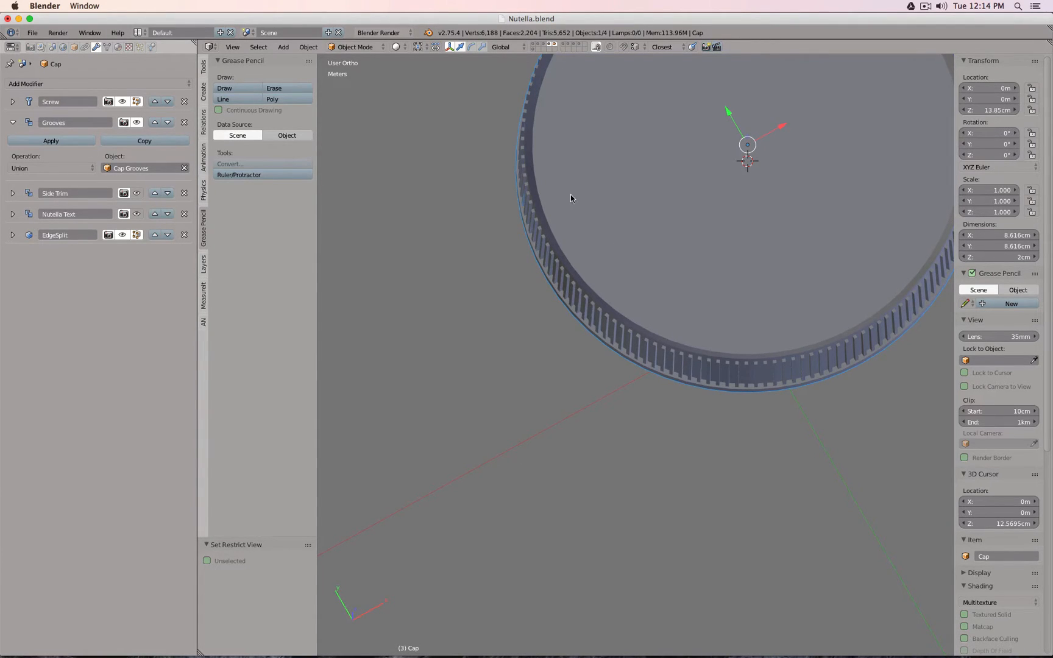
scroll(571, 198, down, 3)
key(KP_7)
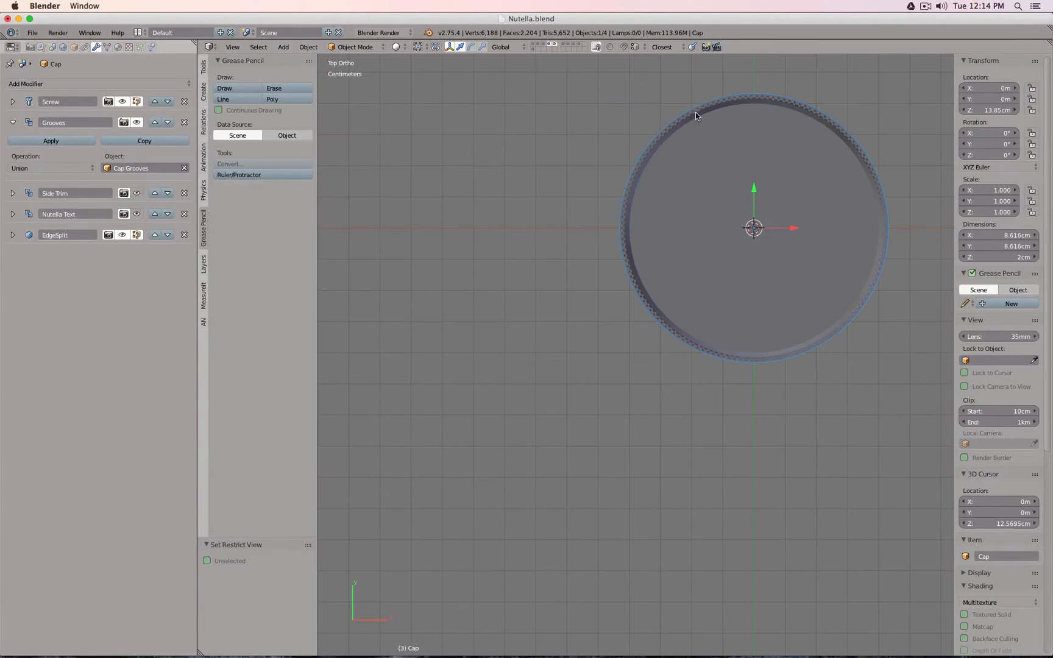
scroll(754, 170, up, 4)
scroll(706, 216, up, 5)
right_click(649, 156)
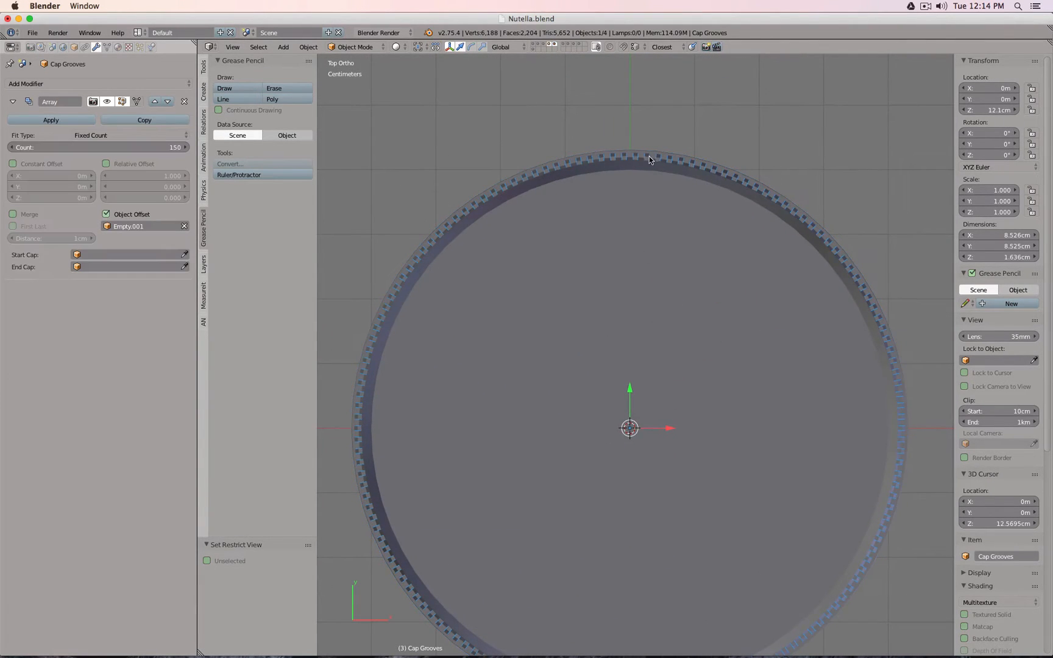
key(z)
scroll(657, 186, down, 1)
key(Tab)
shift+middle_drag(420, 372, 604, 269)
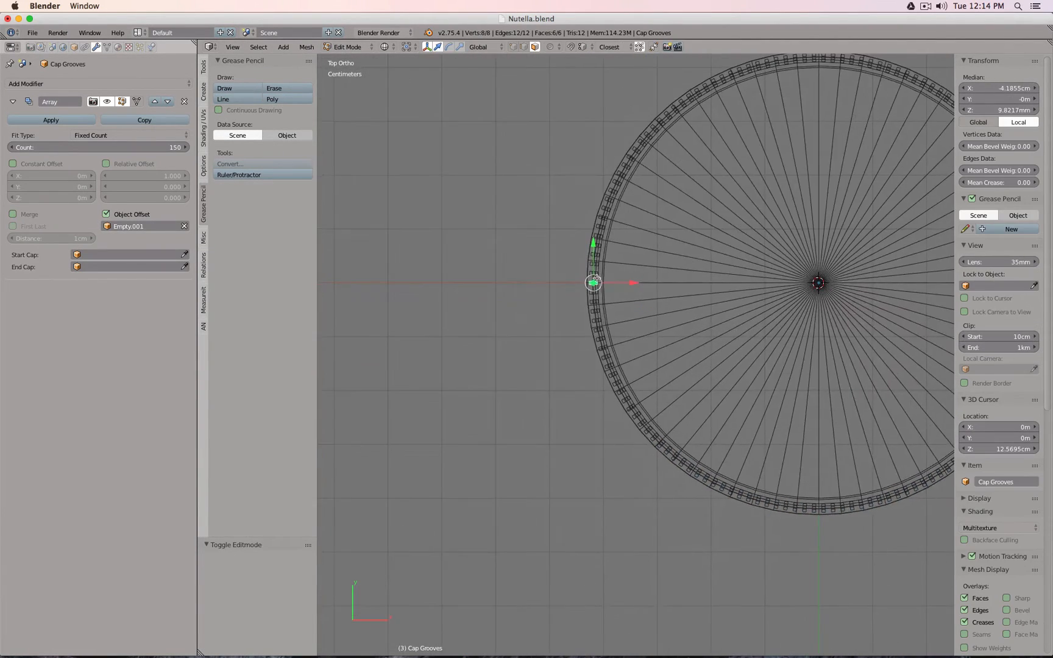
scroll(602, 270, up, 7)
scroll(604, 266, up, 4)
key(s)
key(y)
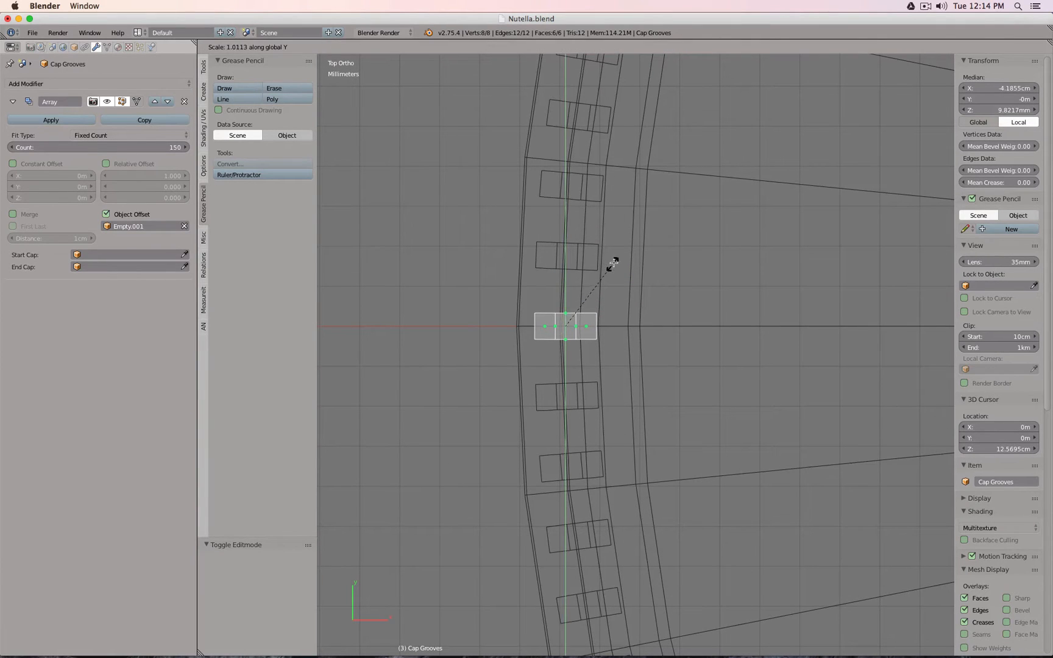
click(634, 224)
scroll(633, 250, down, 5)
key(z)
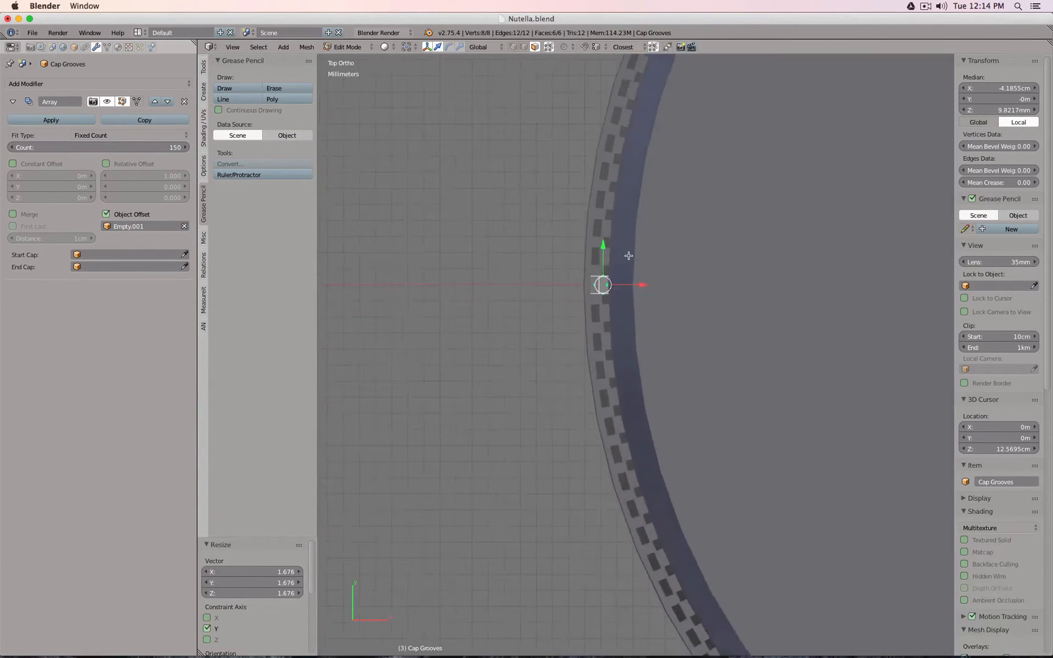
mouse_move(630, 255)
middle_down()
mouse_move(696, 265)
mouse_move(721, 247)
middle_up()
key(Tab)
- Show only the Cap's layer and inspect the widened grooves along its side
middle_drag(609, 215, 661, 156)
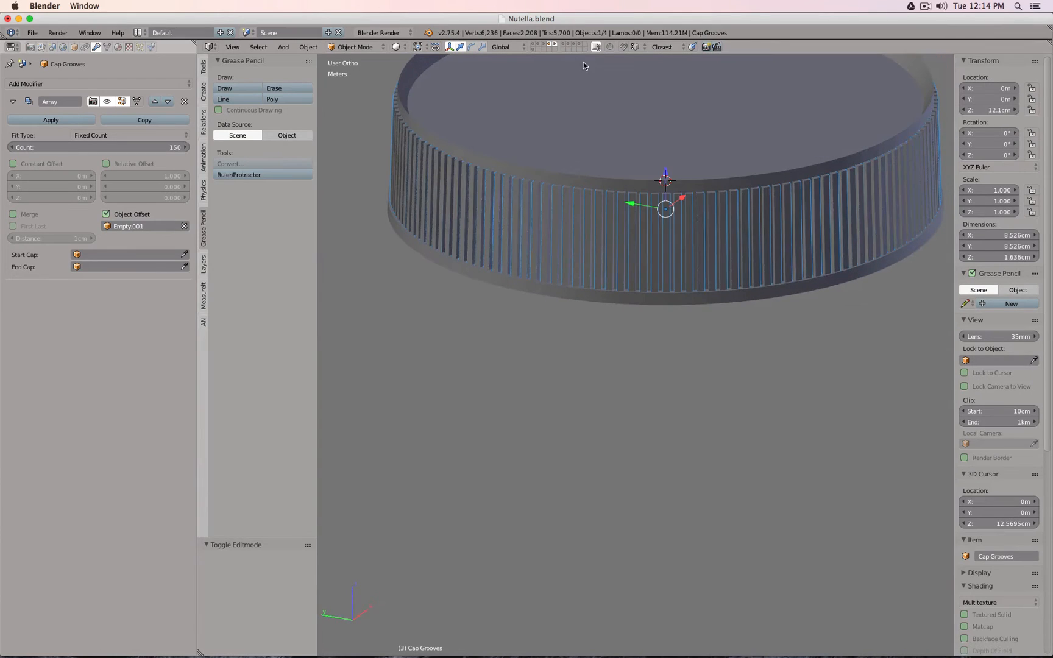
click(556, 47)
middle_drag(594, 225, 653, 349)
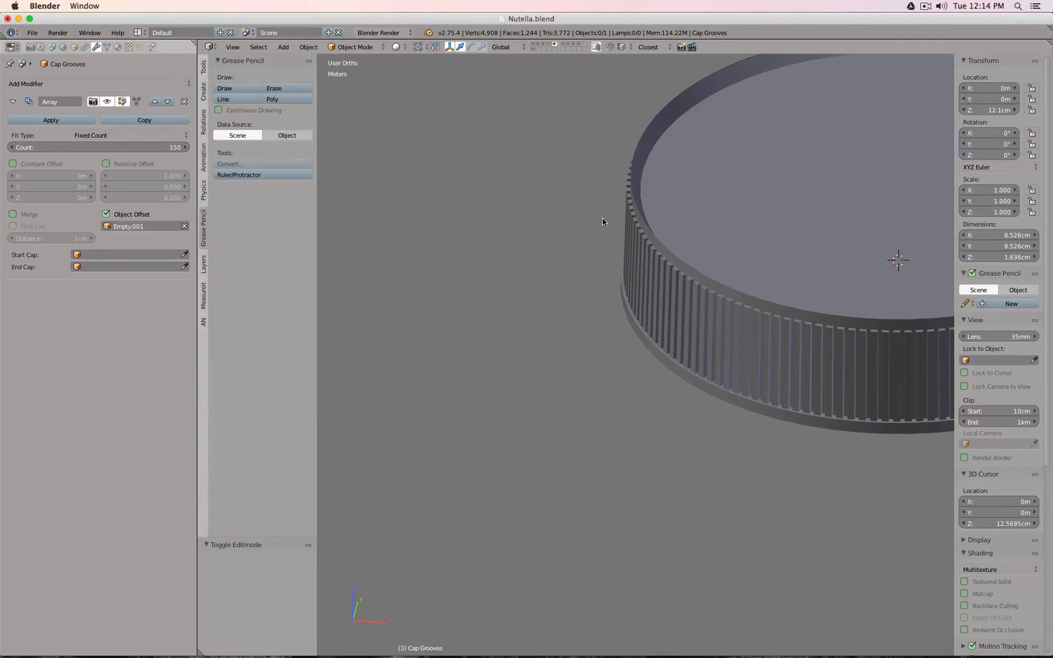
- Unhide the Cap Side Trim ring, hide the Cap Grooves and display the trim together with the Cap's layer
click(549, 47)
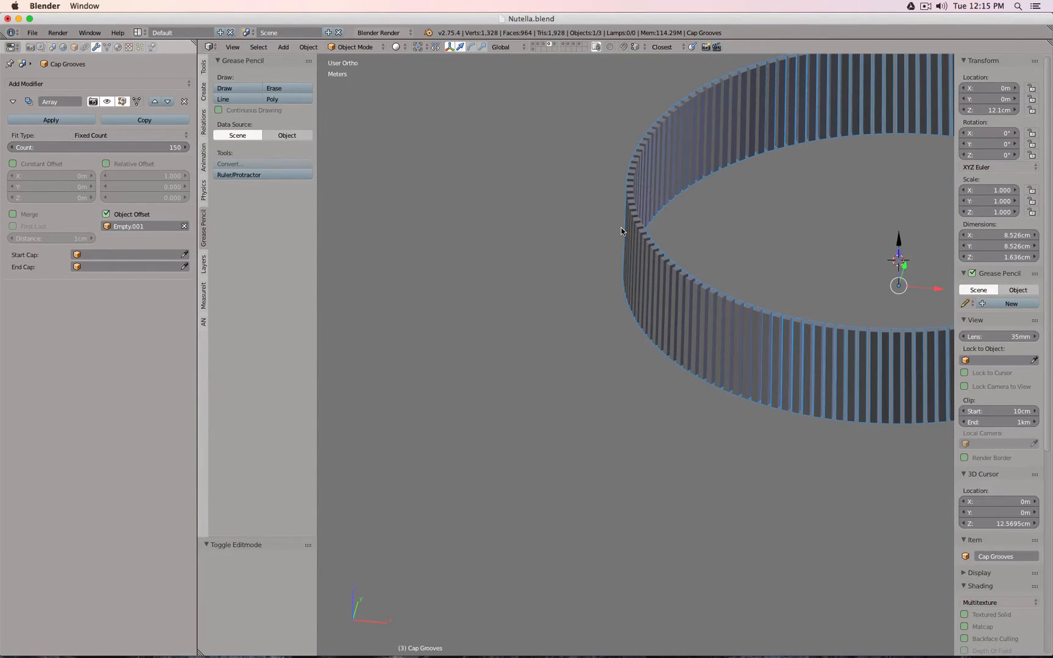
key(alt+h)
key(a)
scroll(684, 262, up, 4)
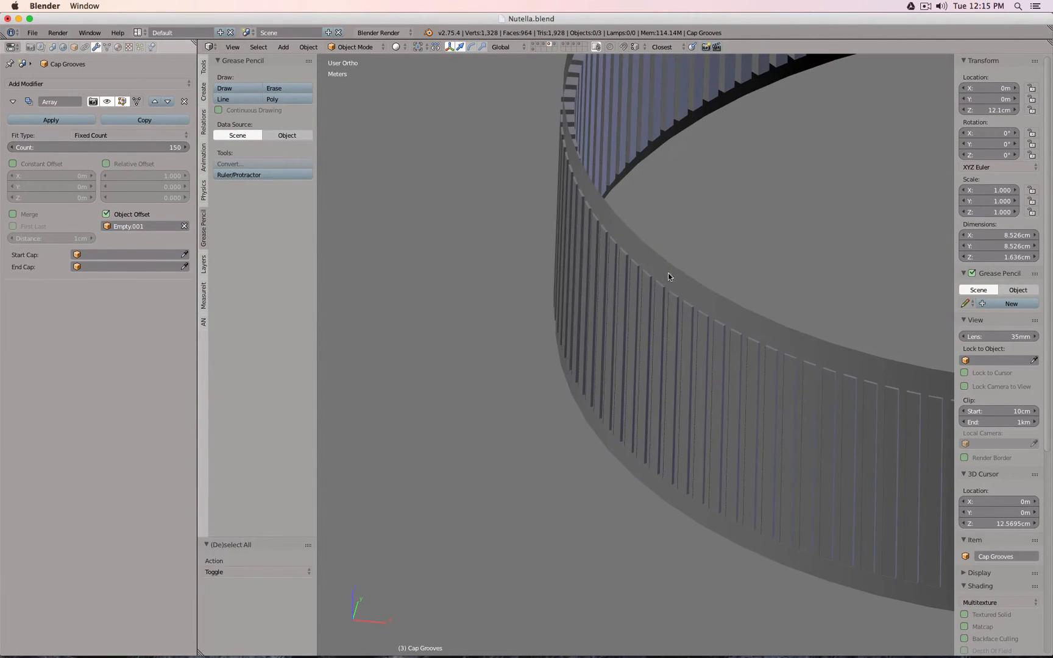
right_click(669, 274)
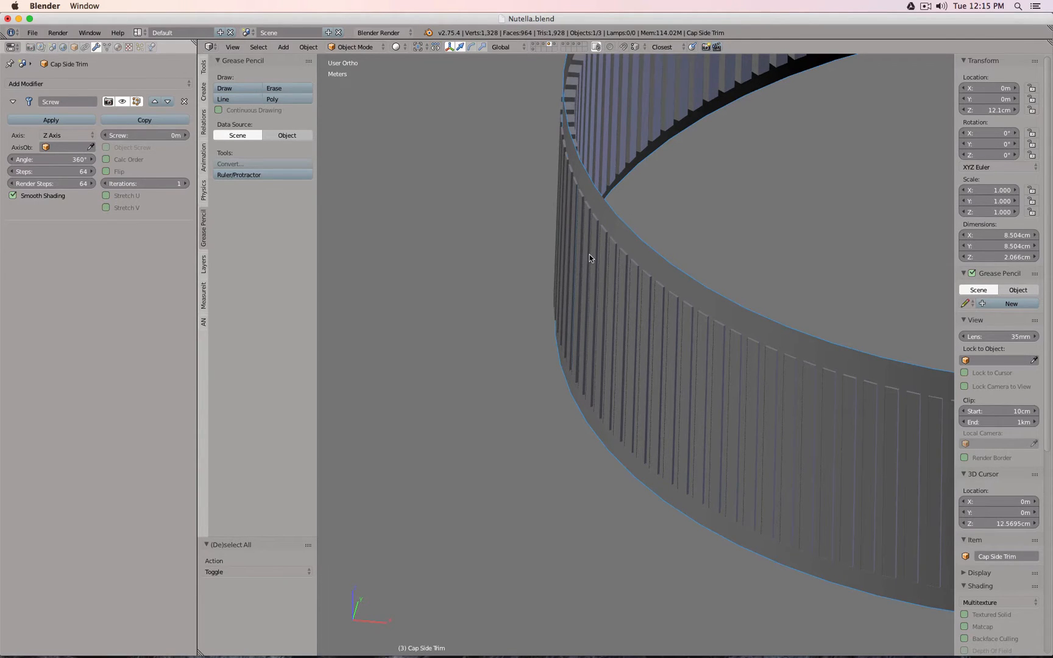
key(h)
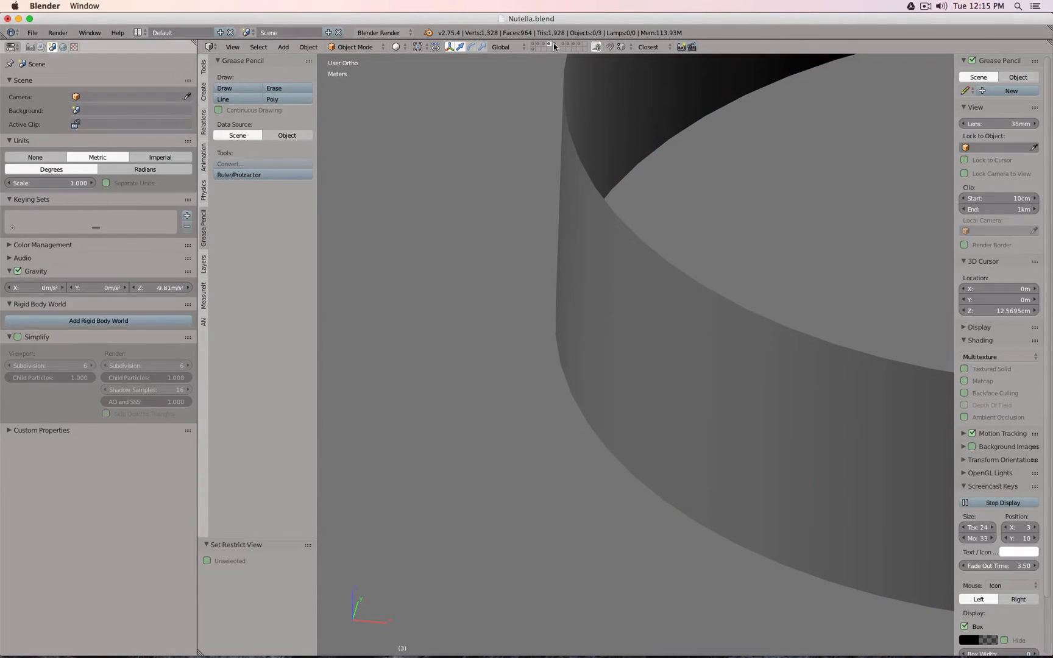
shift+click(554, 44)
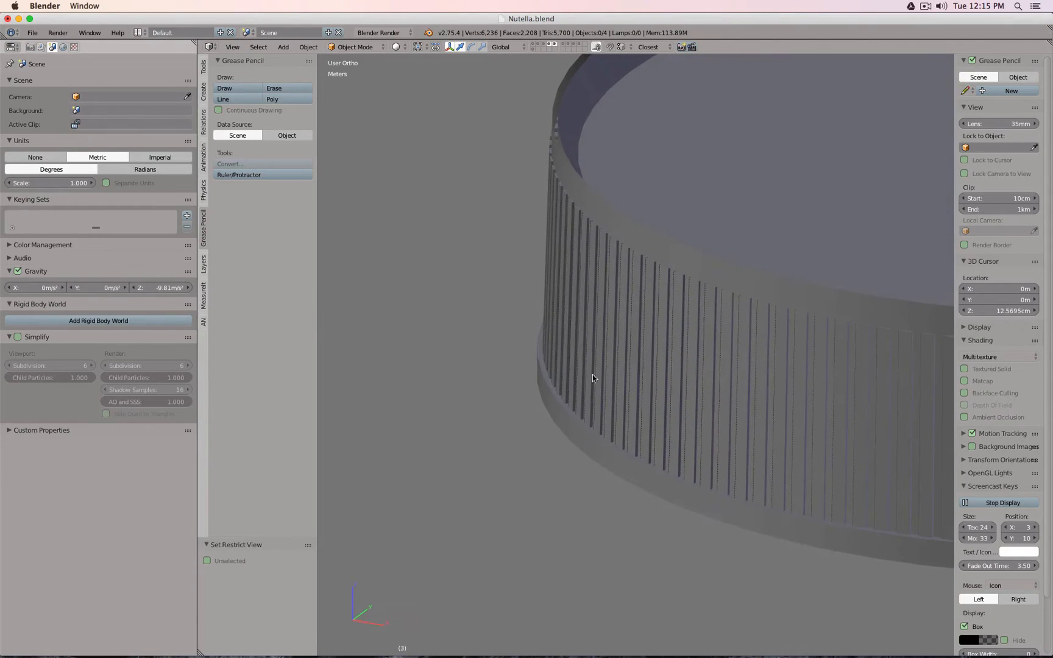
middle_drag(592, 376, 634, 372)
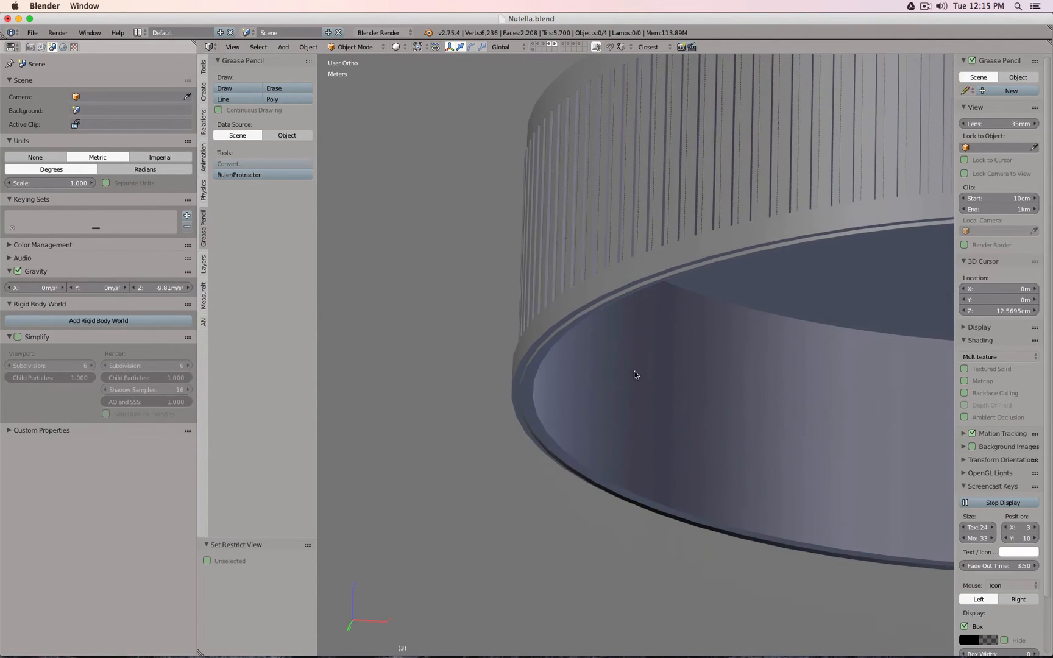
- Add a new material to Cap Side Trim, switch the render engine to Cycles Render and enable nodes for the material
right_click(614, 303)
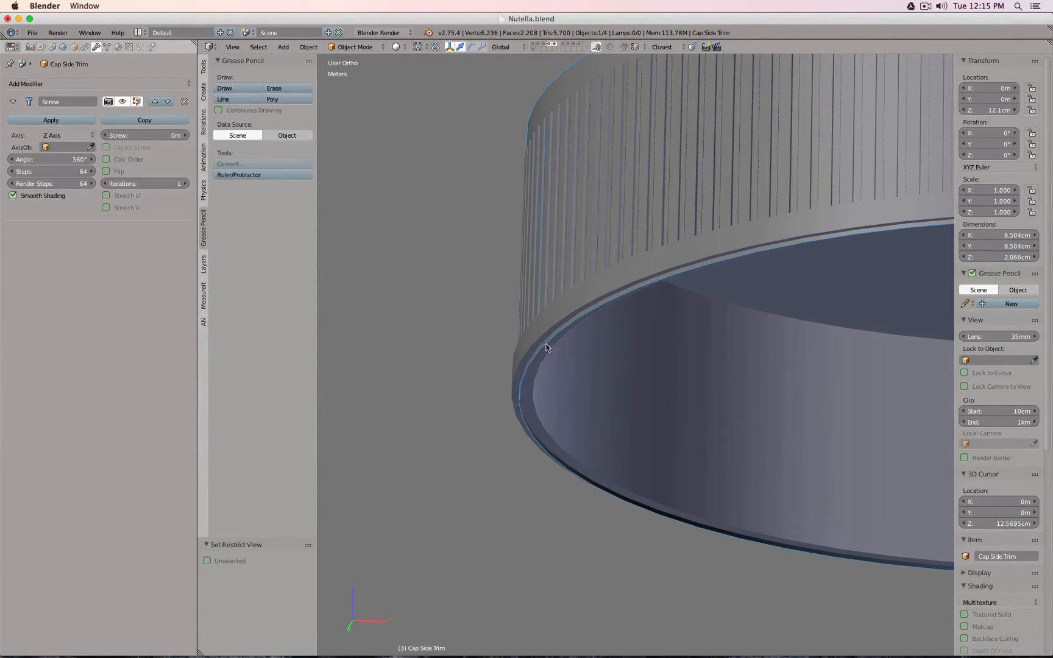
click(118, 47)
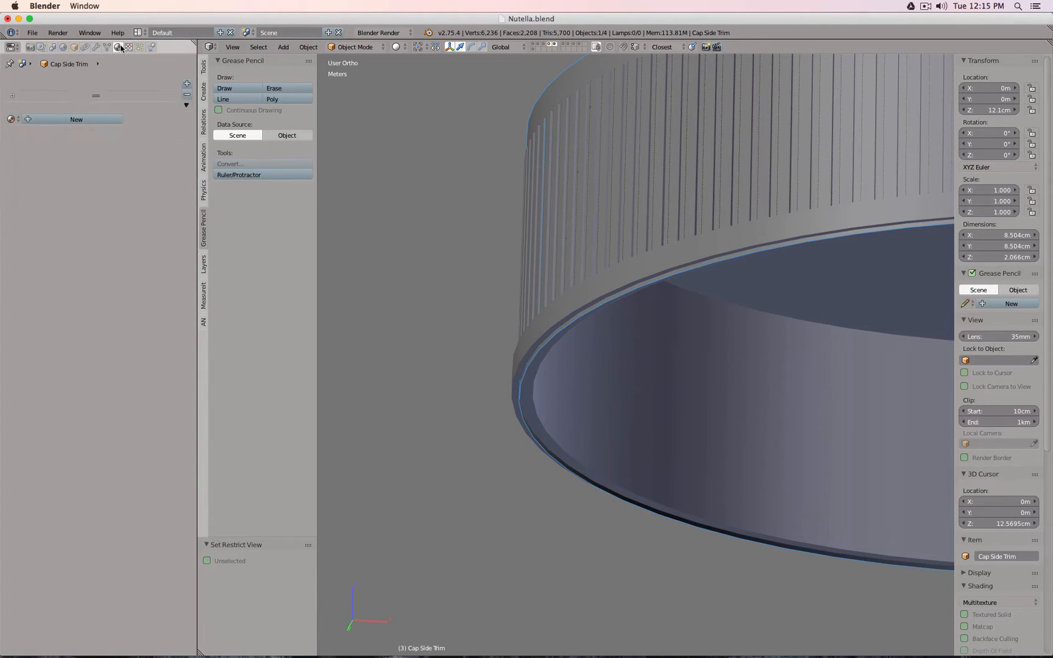
click(47, 120)
click(362, 32)
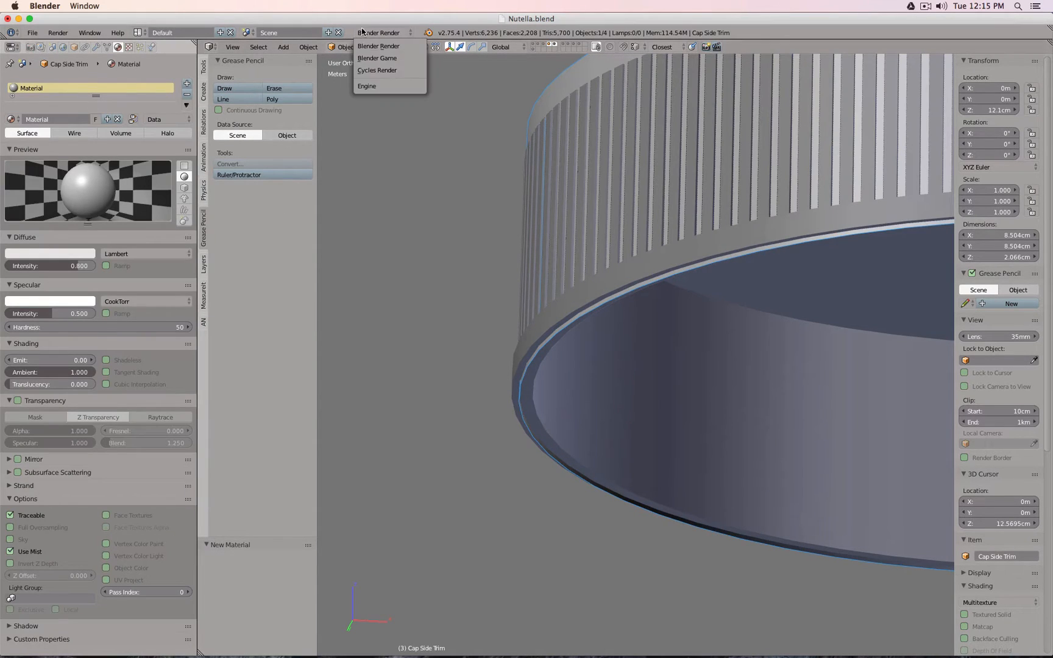
click(385, 73)
click(68, 183)
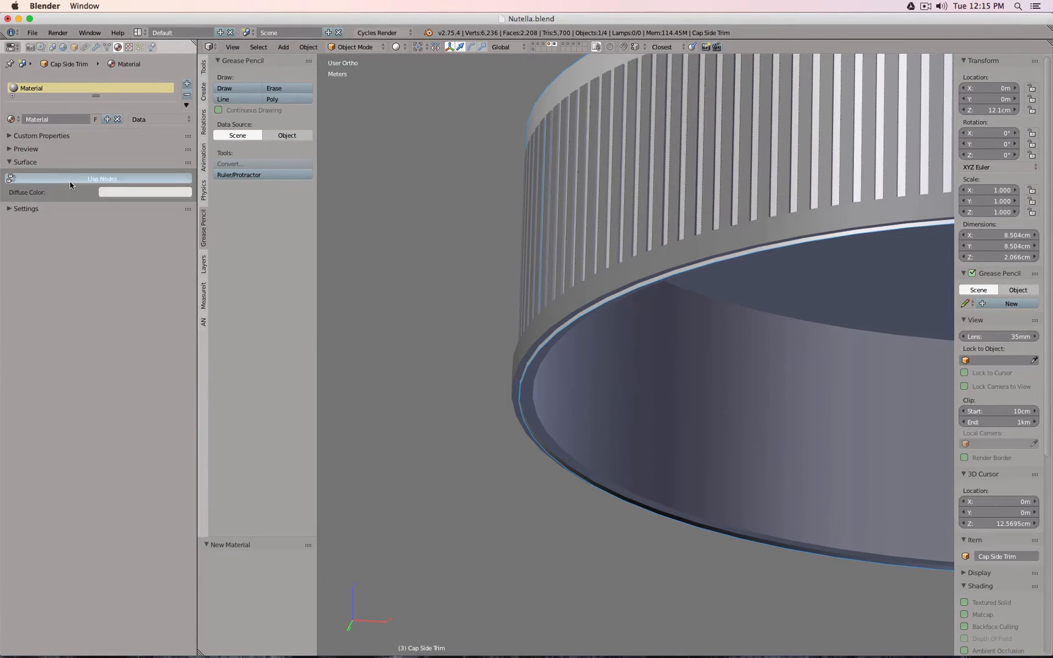
- Set the viewport colour of the Cap Side Trim material to orange in the material settings
click(12, 287)
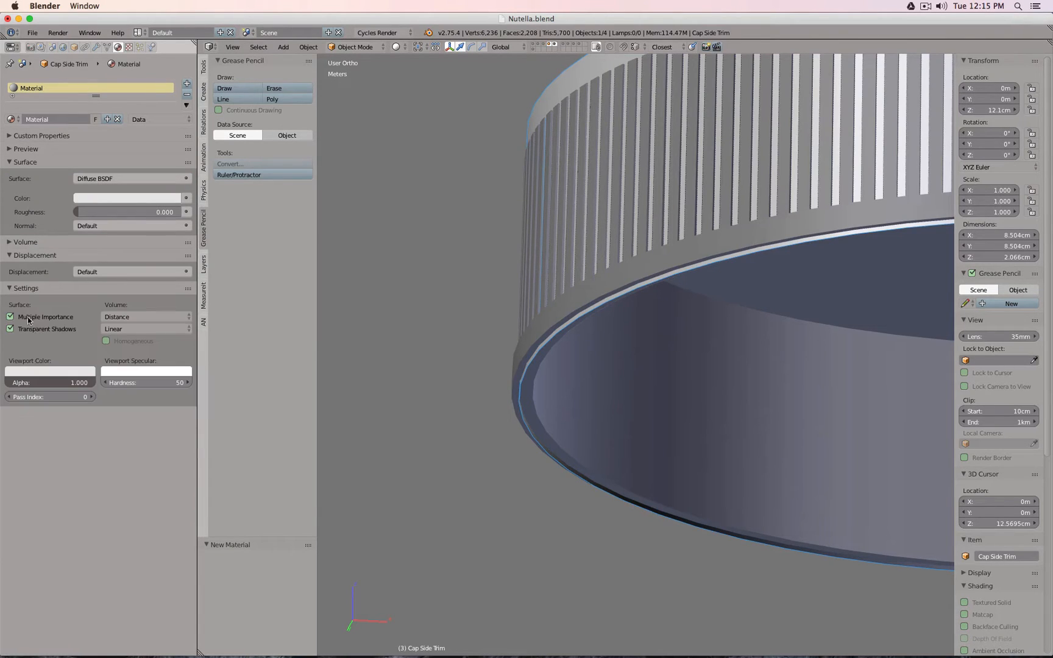
click(43, 371)
drag(55, 293, 39, 293)
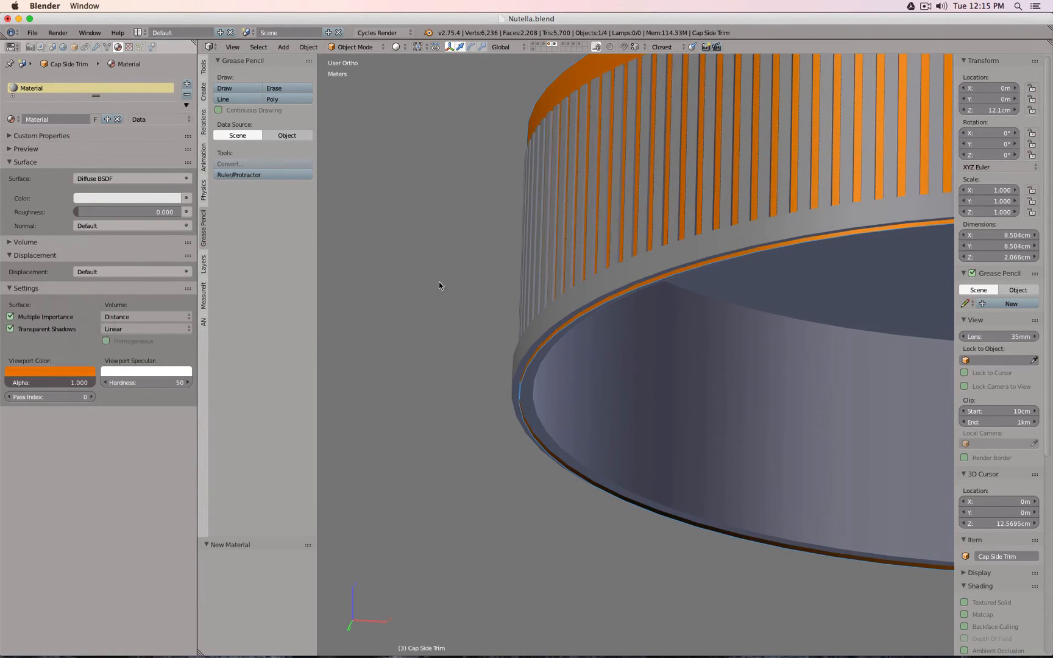
- Add a new material to the Cap and set its viewport colour to blue, about RGB 0.011, 0.361, 0.8
right_click(540, 334)
click(94, 119)
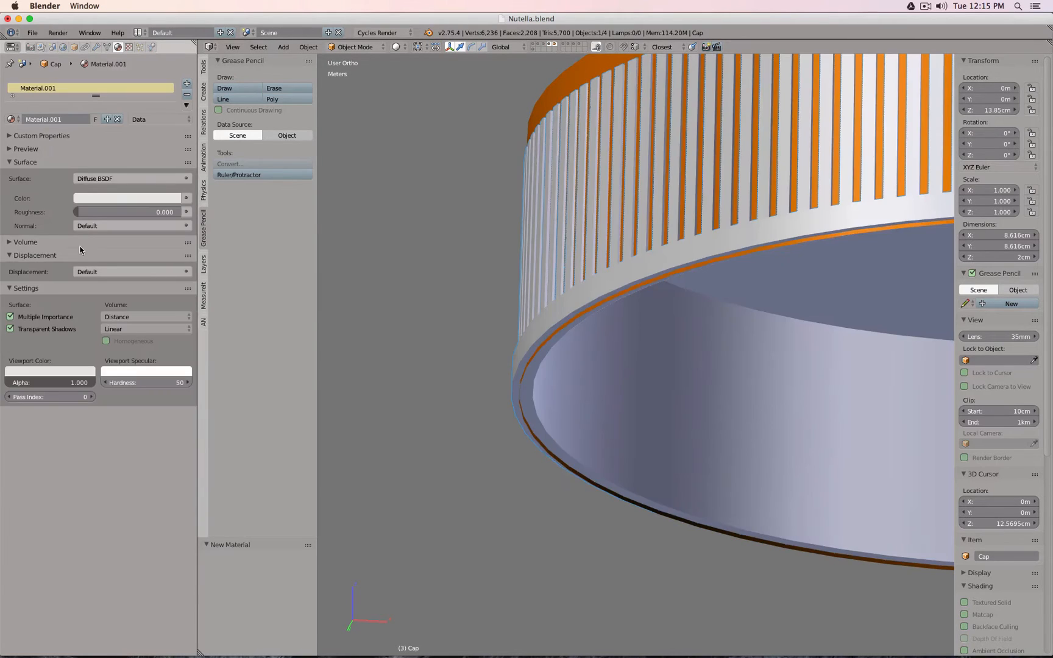
click(74, 372)
click(61, 230)
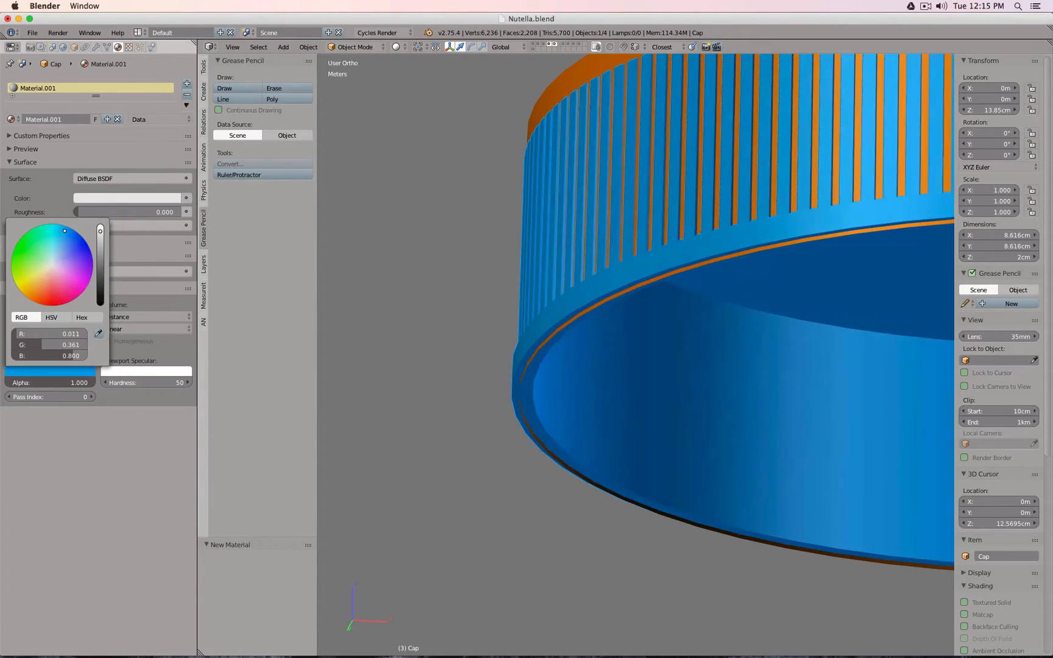
drag(61, 230, 64, 231)
- Compare the blue Cap with the orange trim, then show only the Cap's layer and expand the Cap's Side Trim modifier settings
scroll(671, 383, down, 4)
mouse_move(657, 347)
middle_down()
mouse_move(677, 379)
mouse_move(776, 405)
mouse_move(751, 307)
mouse_move(654, 402)
mouse_move(680, 371)
mouse_move(665, 359)
middle_up()
right_click(431, 220)
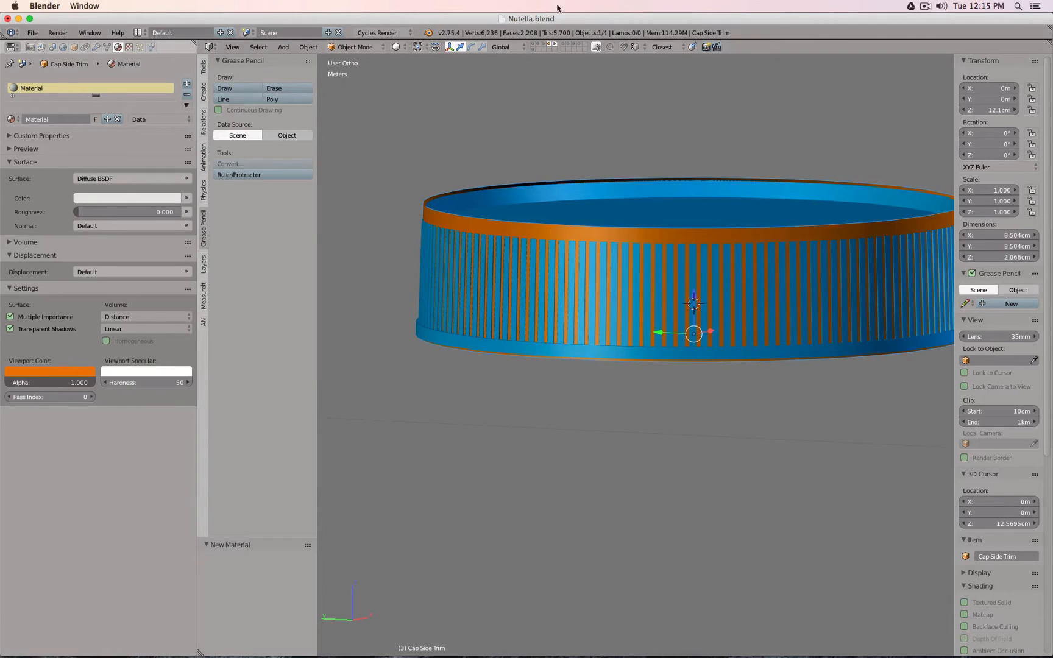
key(h)
right_click(488, 240)
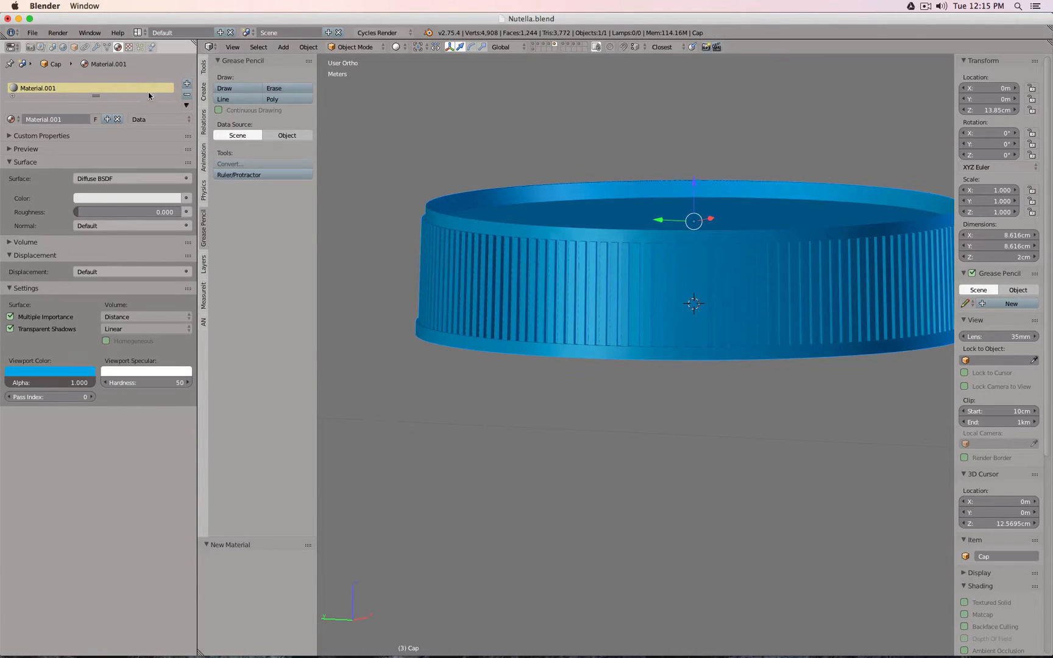
click(95, 47)
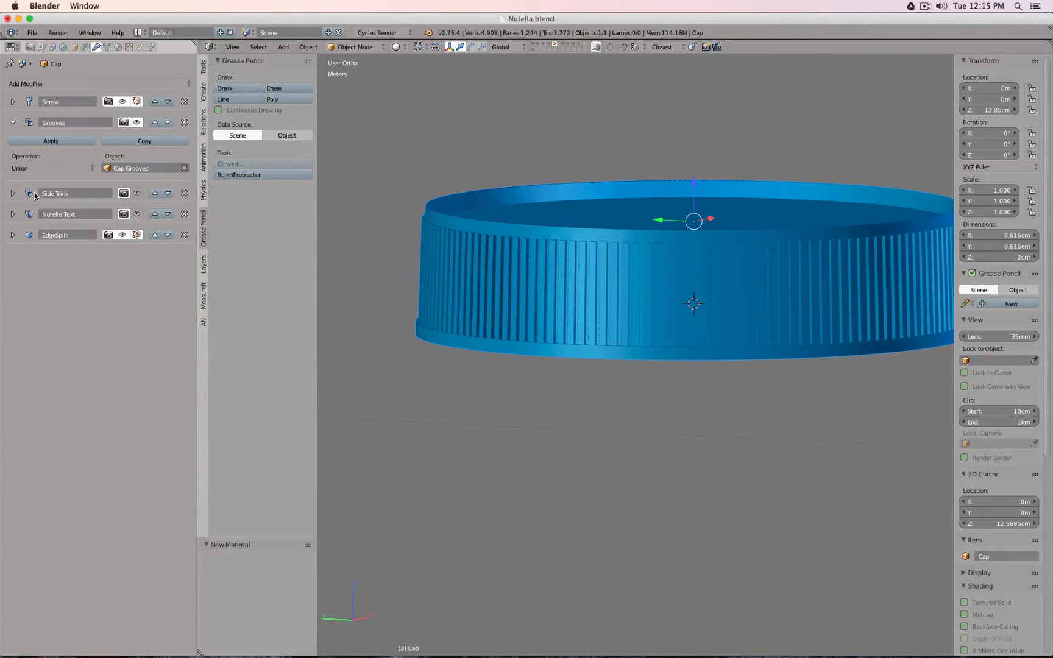
click(12, 193)
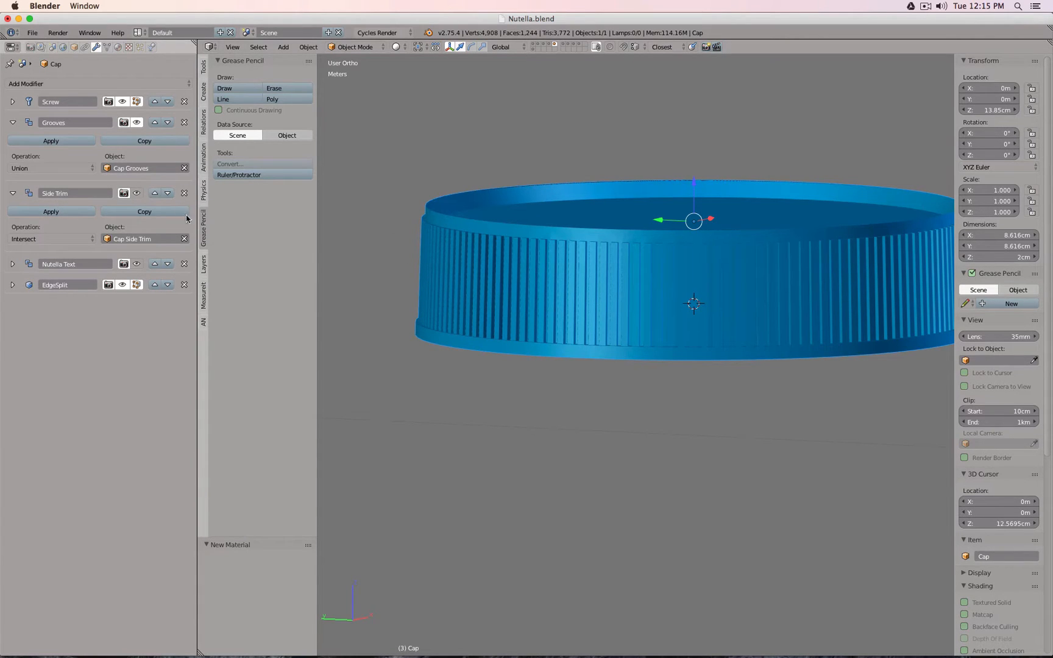
- Enable the Side Trim modifier's viewport display and briefly overlay the grooves and trim layer on the Cap
click(136, 193)
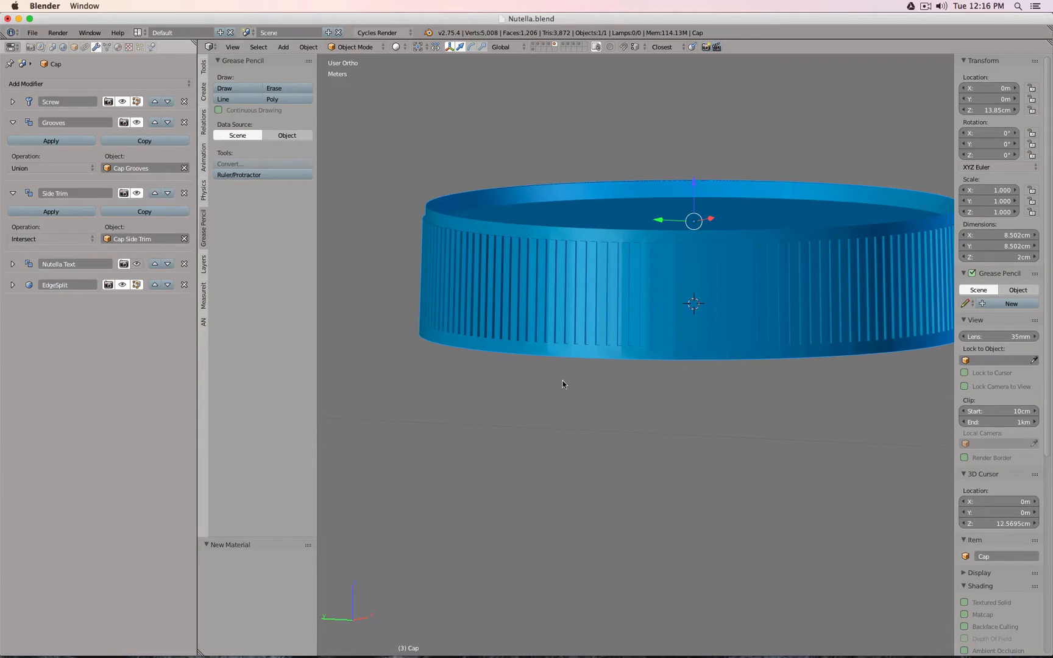
shift+click(548, 44)
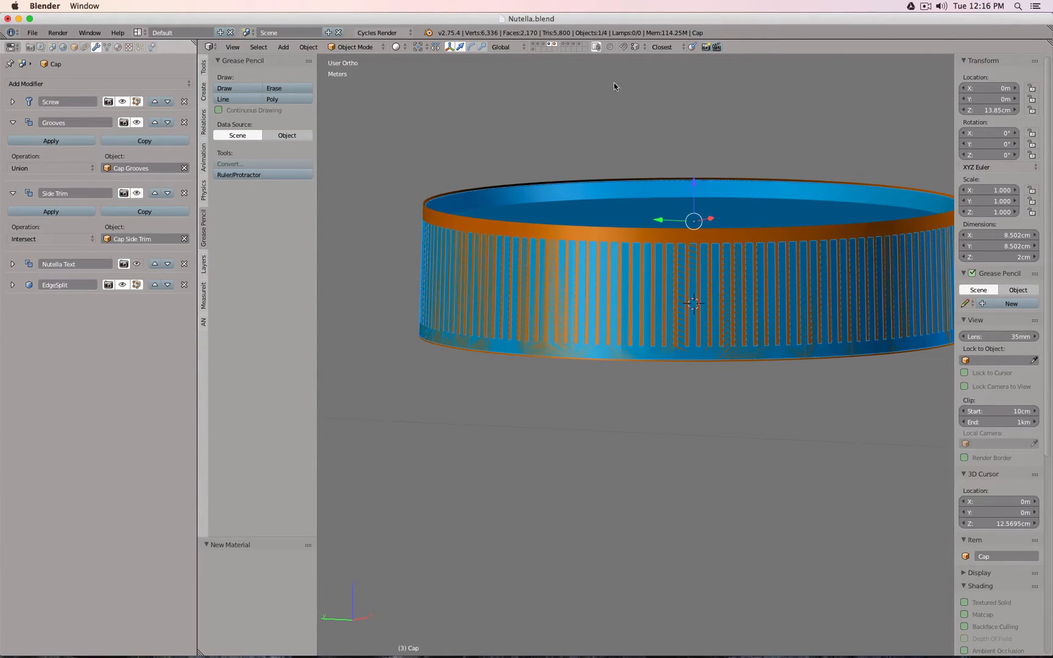
shift+click(550, 44)
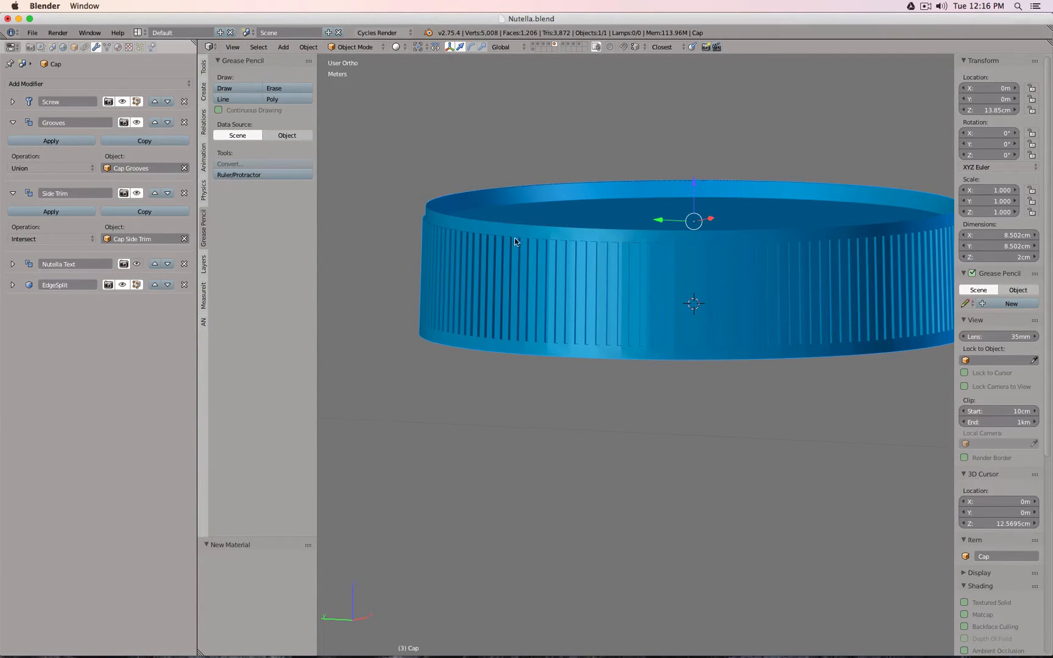
- Compare the Cap with its Side Trim and Grooves modifiers hidden and displayed, ending with both displayed, and inspect the grooved edge
click(137, 194)
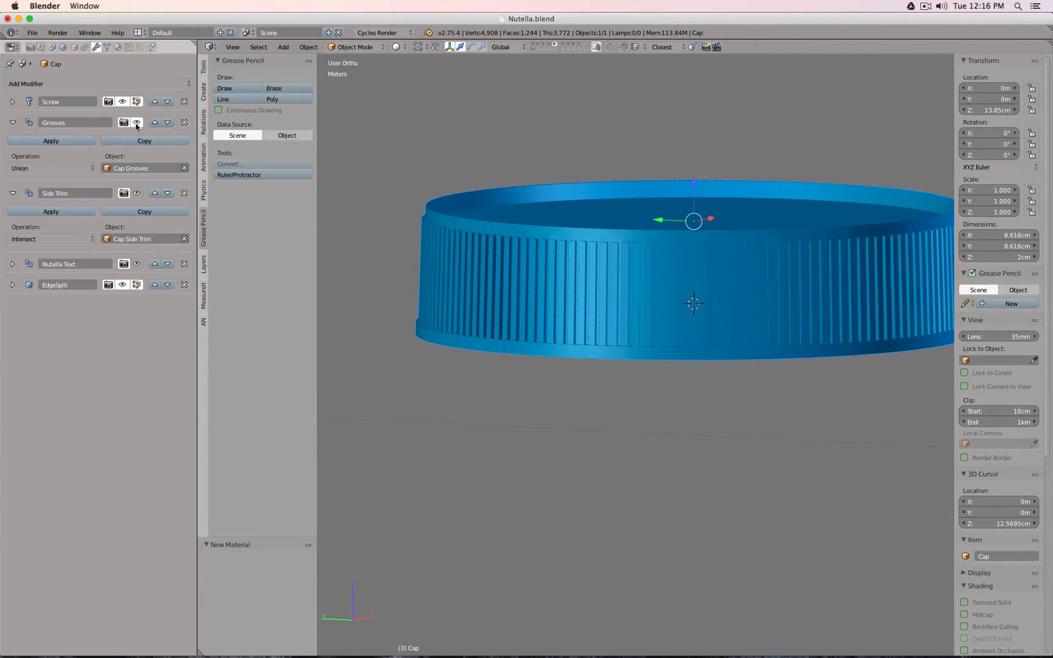
click(137, 122)
mouse_move(491, 228)
middle_down()
mouse_move(557, 236)
mouse_move(499, 236)
middle_up()
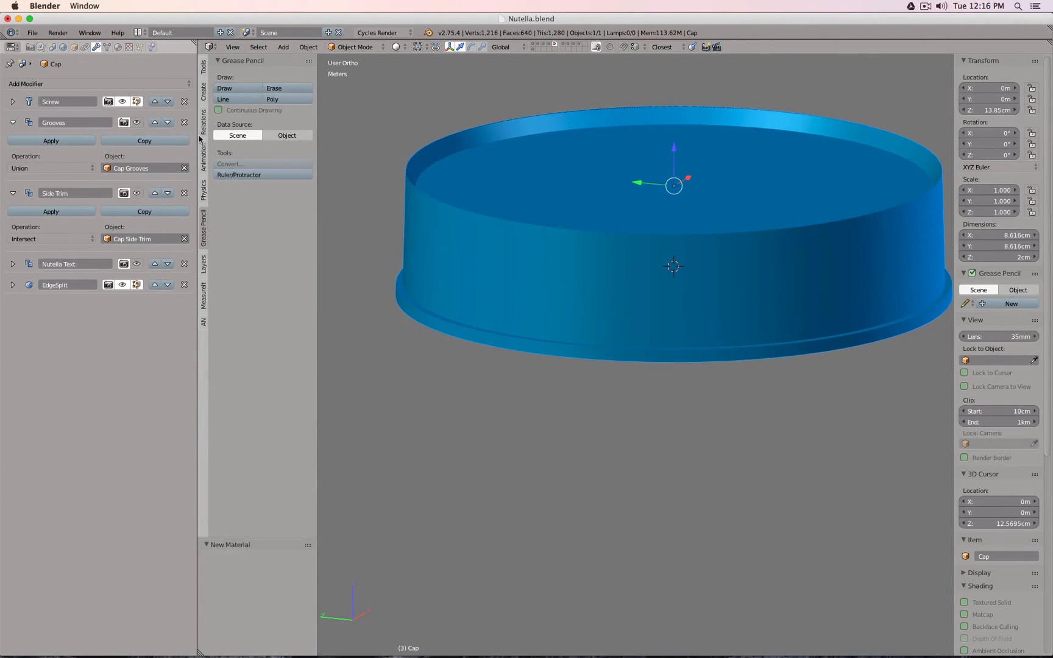
click(137, 122)
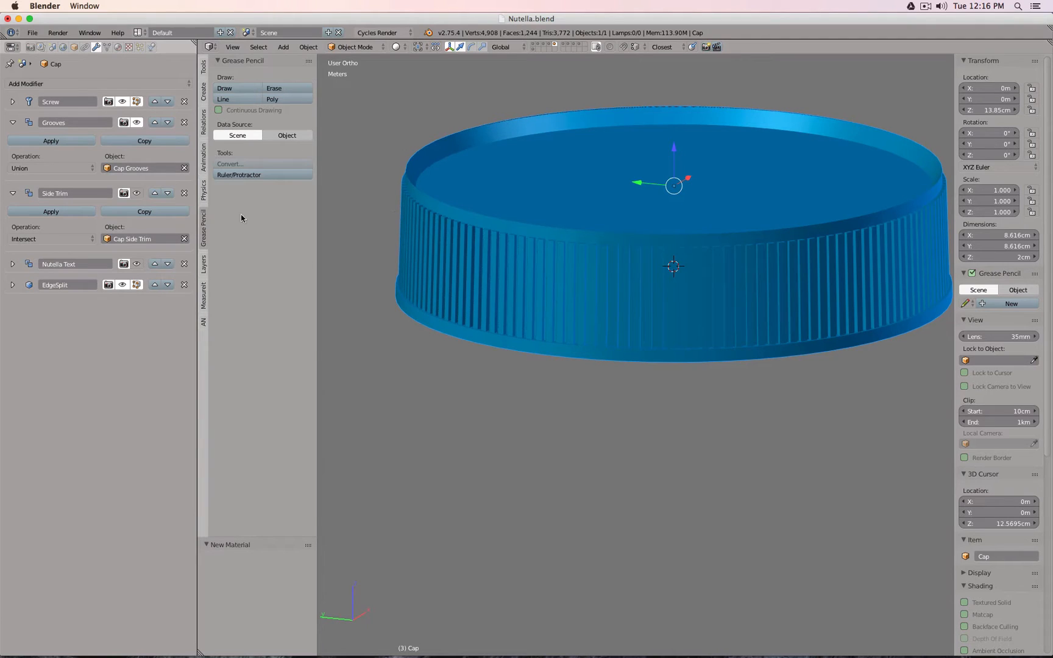
click(137, 193)
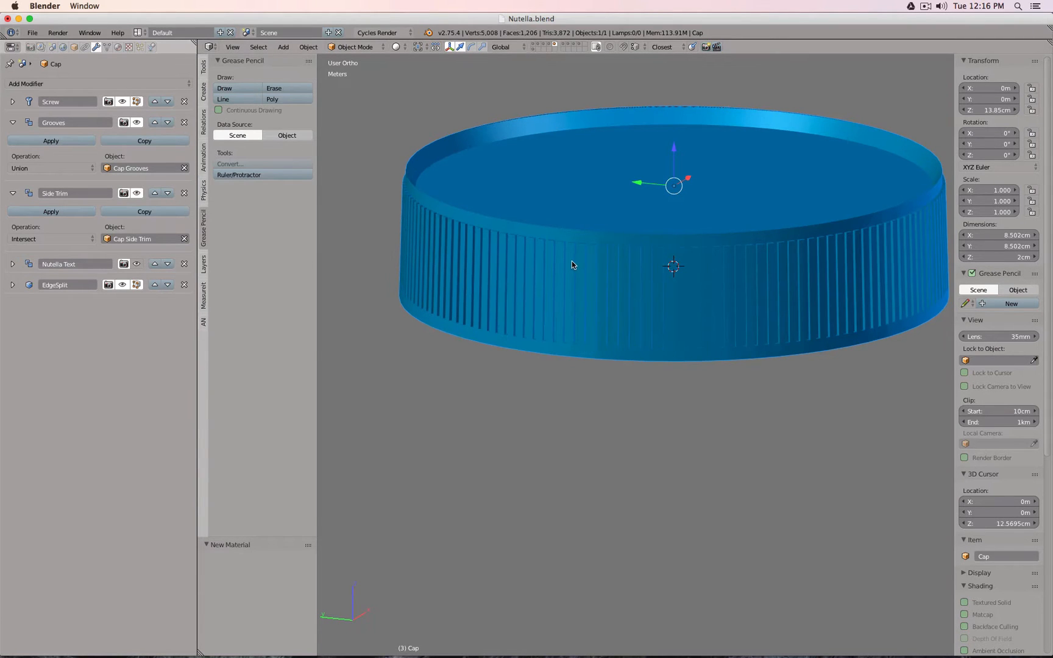
middle_drag(604, 305, 547, 314)
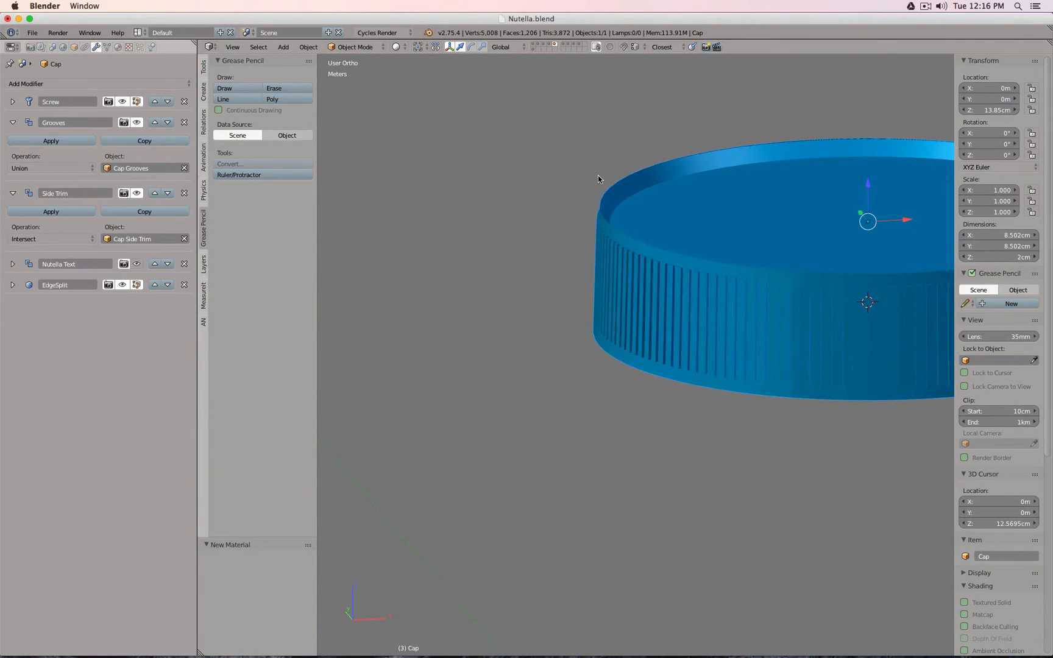
middle_drag(598, 176, 803, 345)
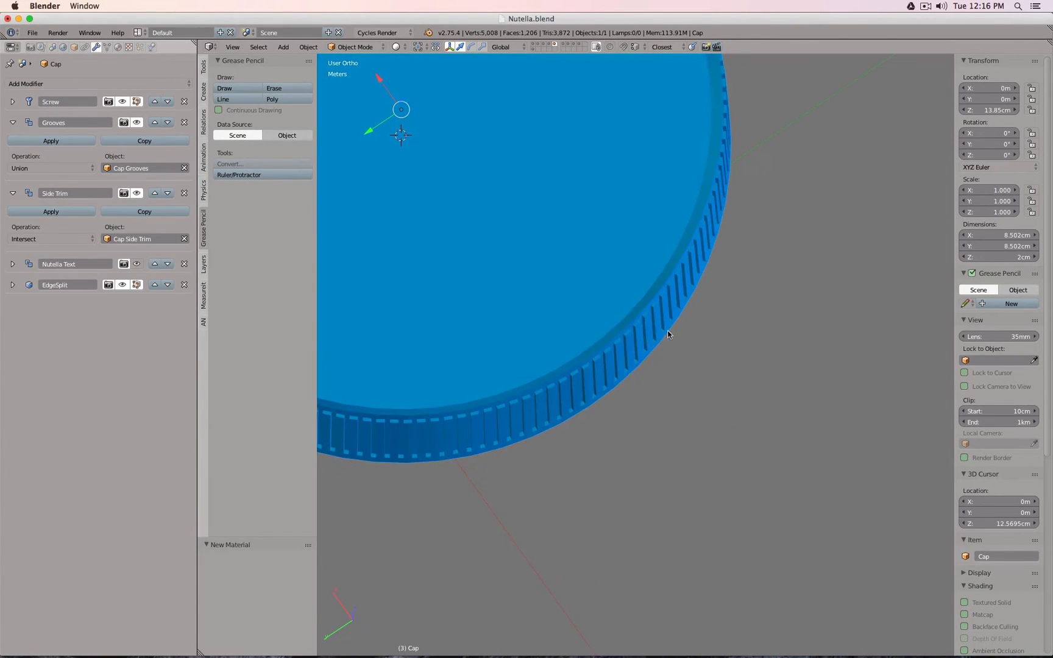
scroll(576, 241, down, 2)
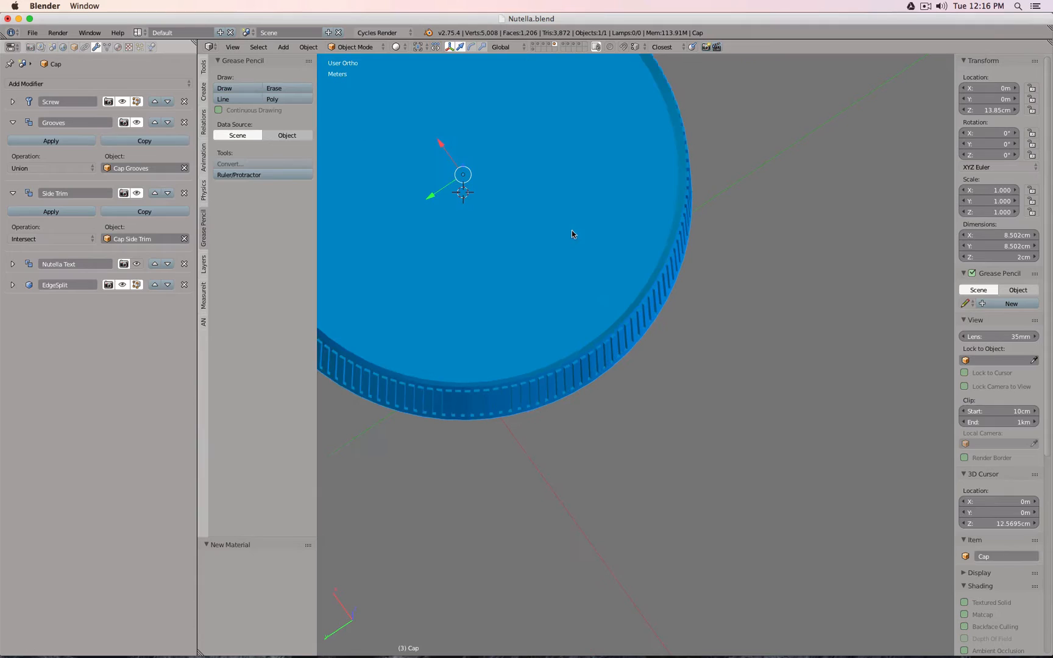
- Show only the layer holding the cap's grooves and side trim, unhide its objects and select Cap Grooves
click(547, 45)
key(alt+h)
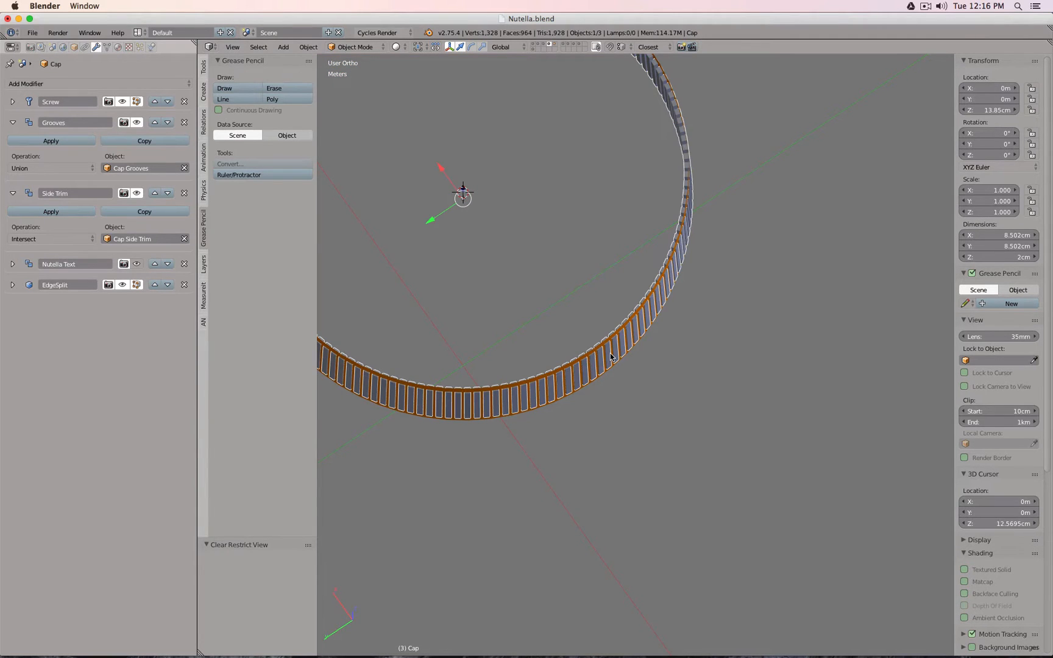
right_click(612, 357)
scroll(557, 284, down, 2)
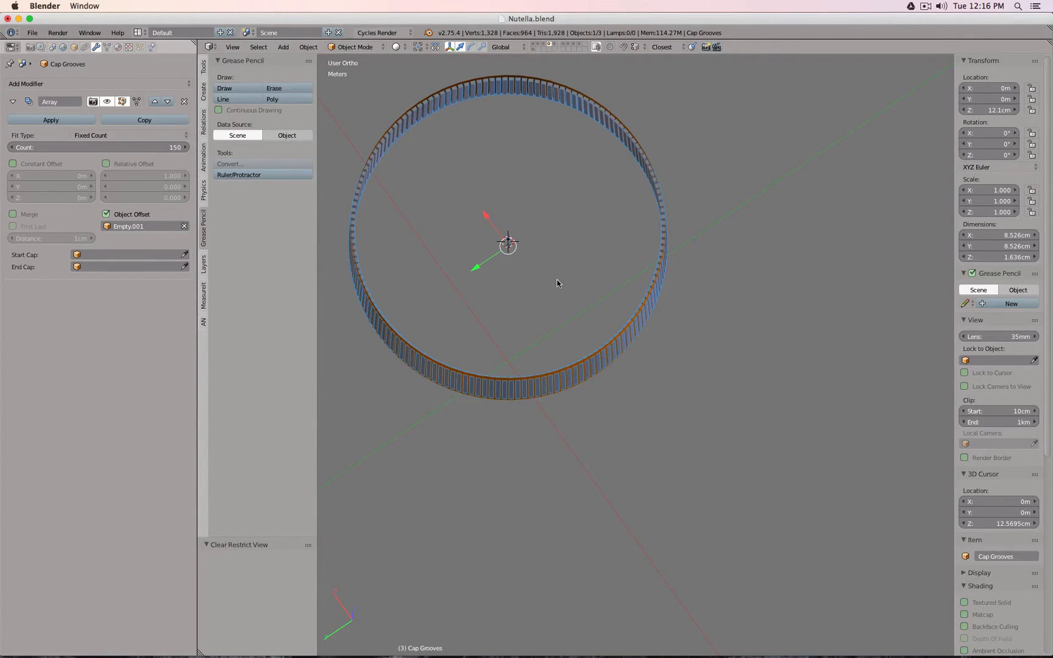
- Narrow the Cap Grooves base mesh in top view by scaling it along Y to about 0.829
key(KP_7)
shift+middle_drag(686, 254, 379, 245)
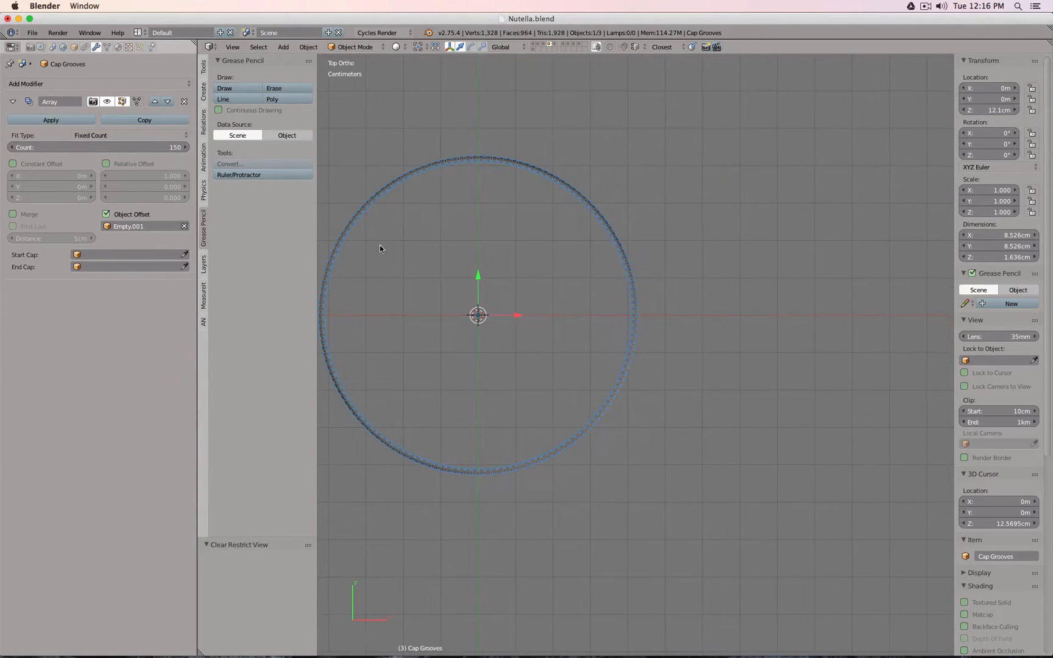
shift+middle_drag(356, 193, 588, 156)
key(Tab)
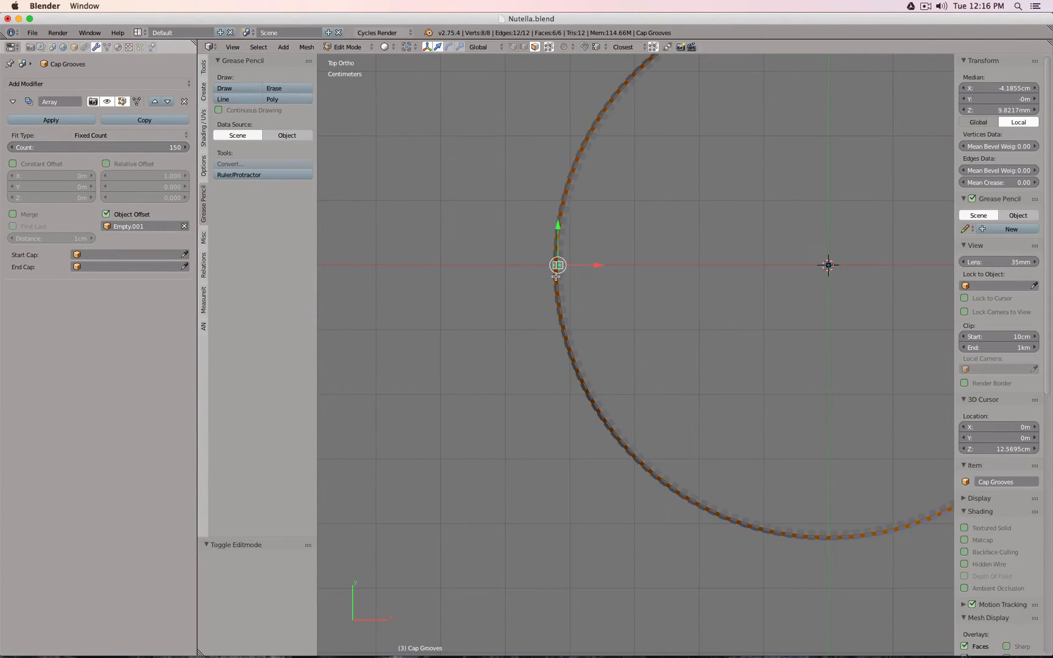
scroll(583, 235, up, 5)
key(s)
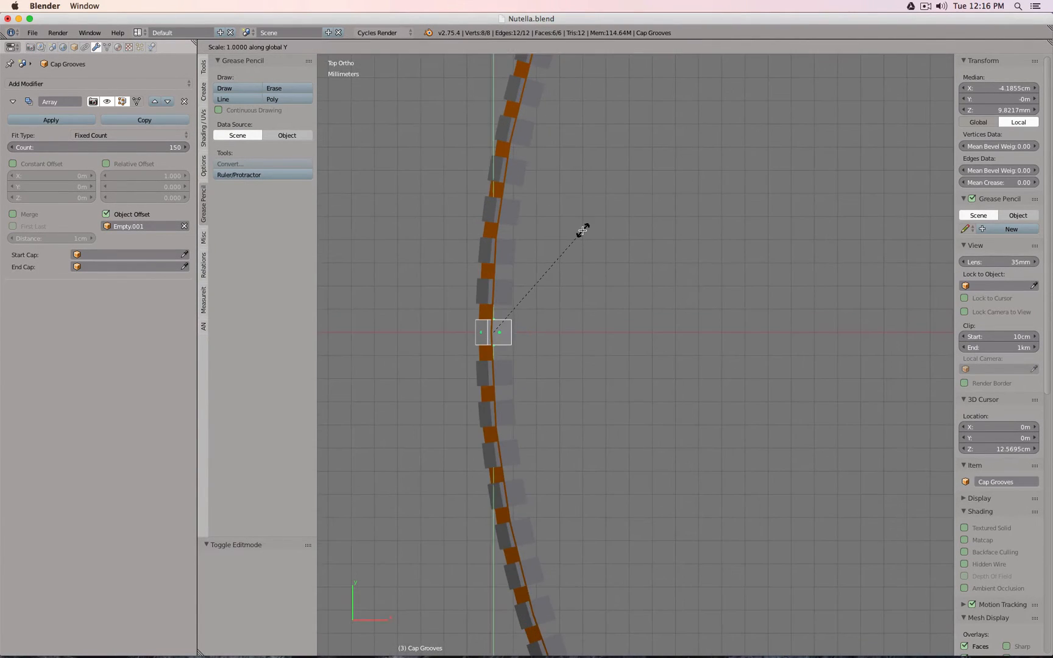
click(569, 250)
scroll(571, 254, down, 4)
scroll(570, 254, down, 3)
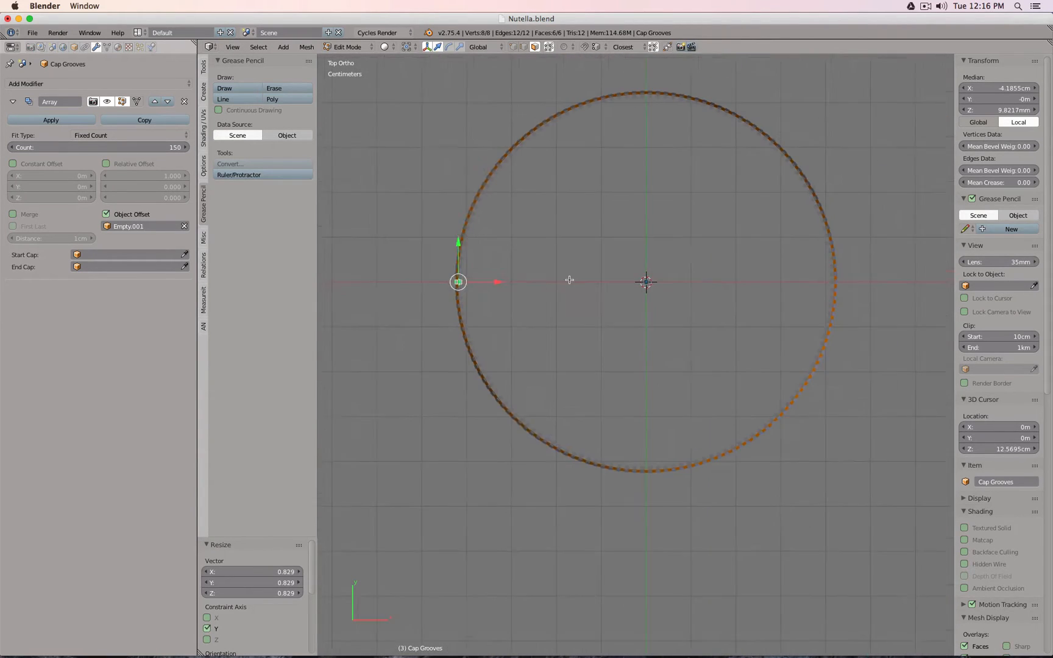
key(Tab)
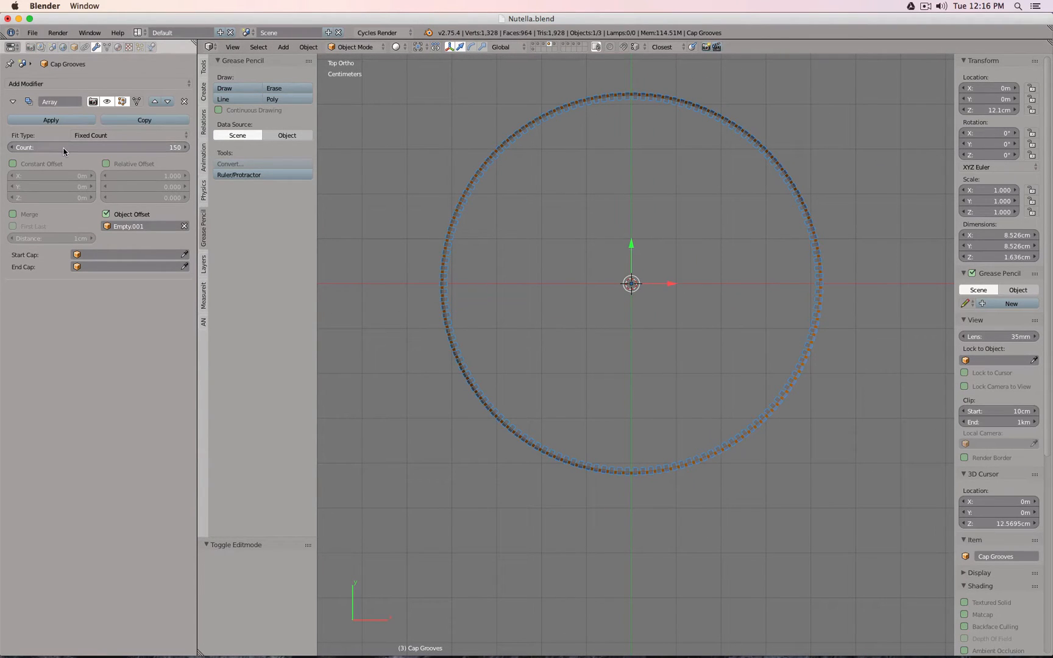
- Set the Cap Grooves Array modifier's count to 100
click(102, 151)
text(100)
key(Return)
scroll(730, 297, up, 2)
scroll(729, 301, up, 2)
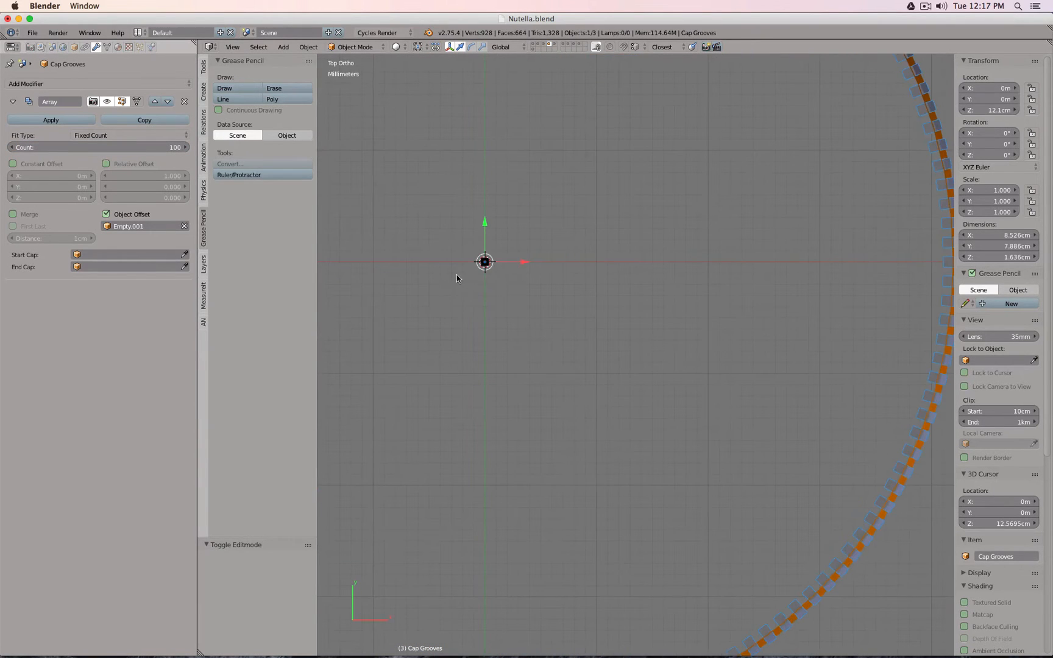
- Set the Z rotation of Empty.001, the array's offset object, to 3.6° to spread the grooves around the full ring
key(a)
scroll(701, 364, down, 3)
scroll(699, 364, up, 5)
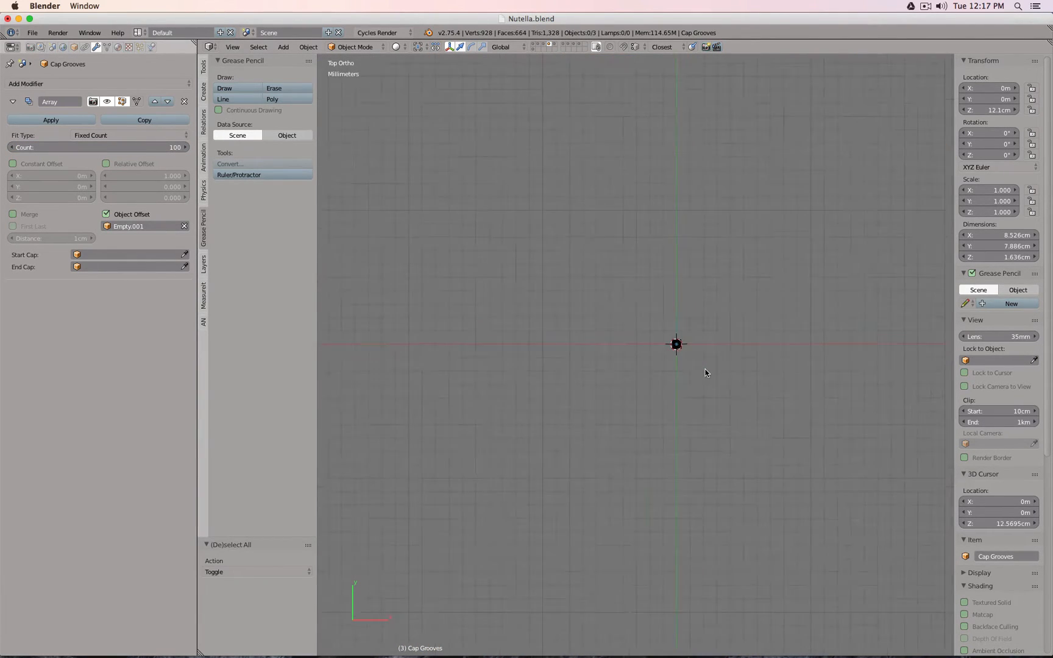
right_click(651, 326)
scroll(653, 332, down, 3)
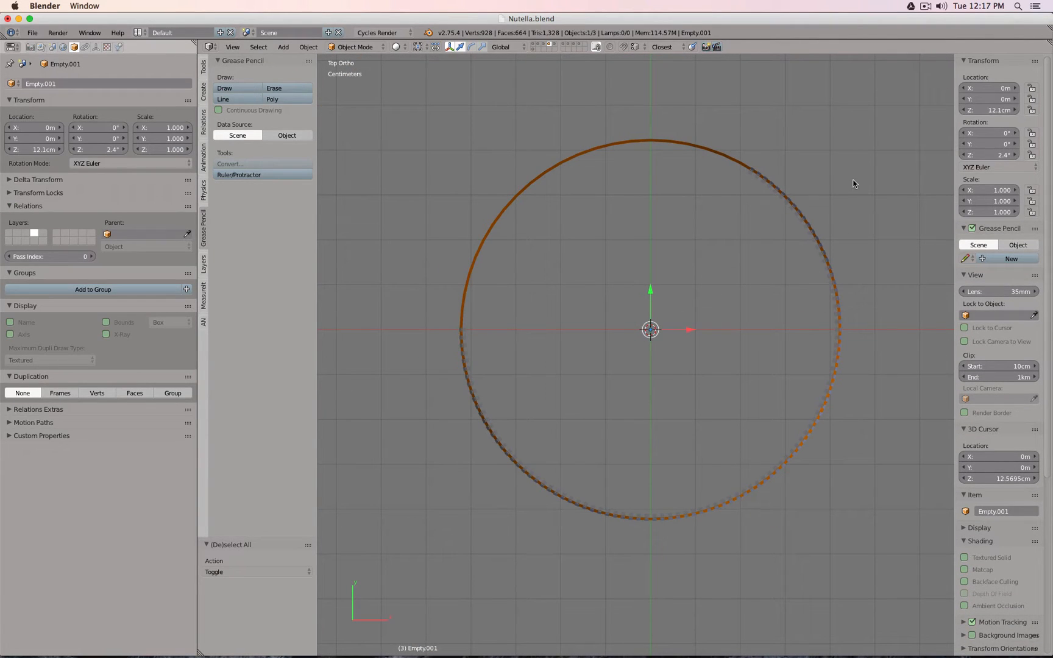
click(993, 155)
text(3.6)
key(Return)
middle_drag(632, 305, 603, 98)
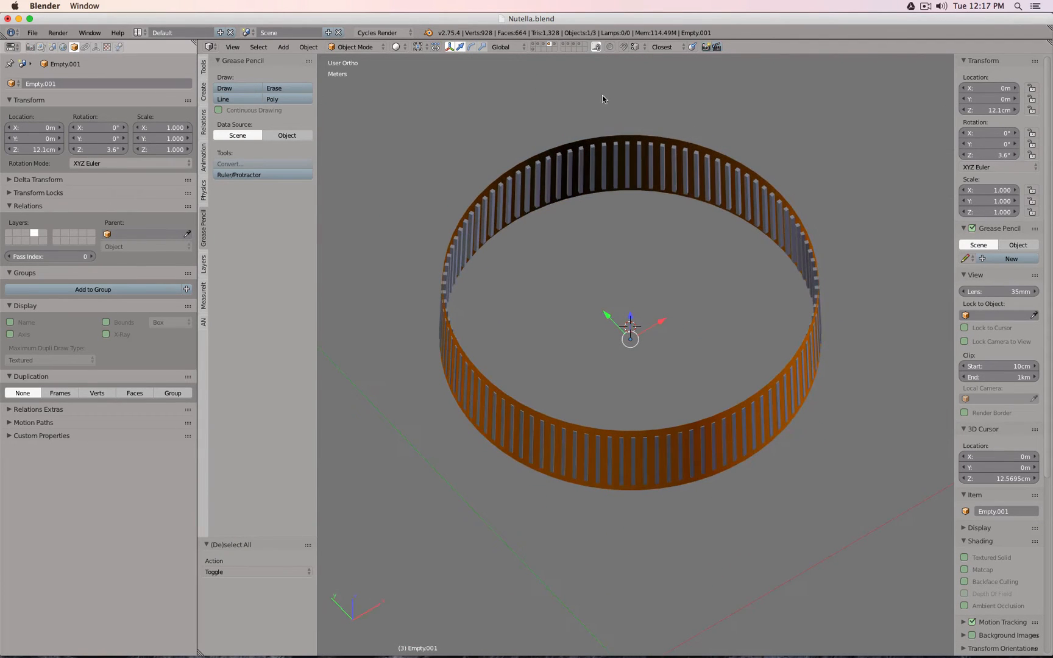
- Show the Cap's layer, refresh the Cap's Boolean result through Edit Mode and examine the wider groove spacing
click(556, 46)
right_click(557, 352)
key(Tab)
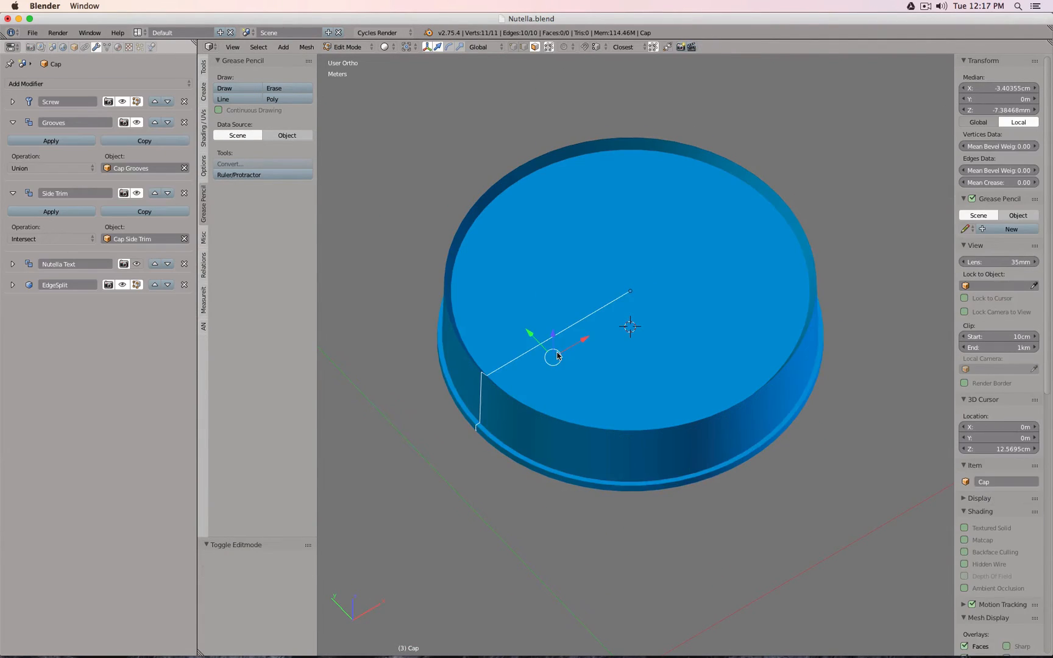
key(Tab)
middle_drag(597, 383, 627, 392)
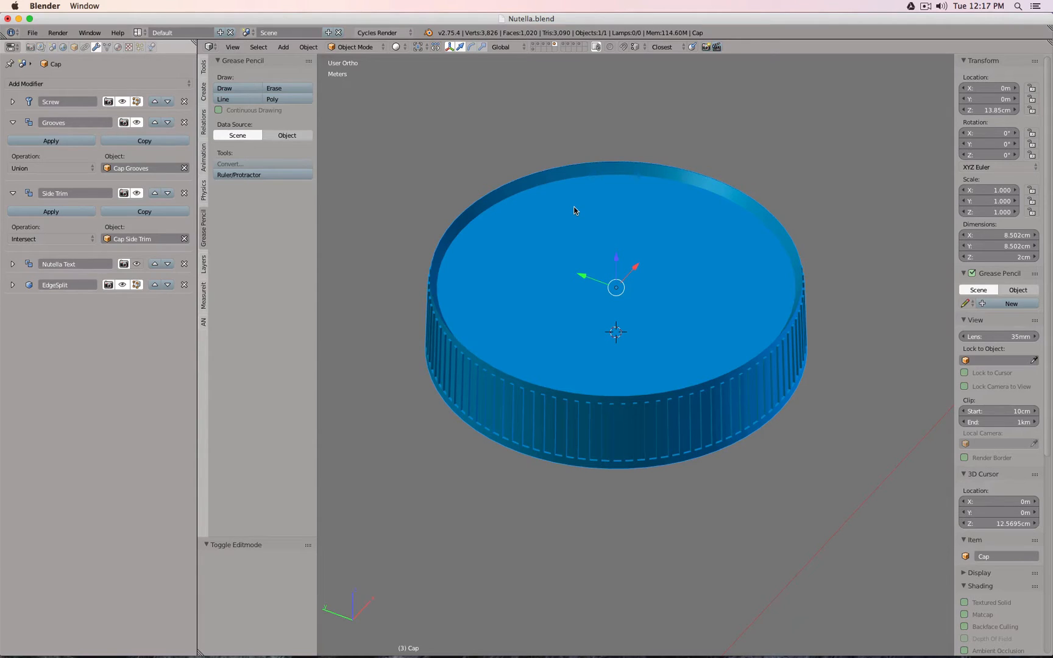
key(Tab)
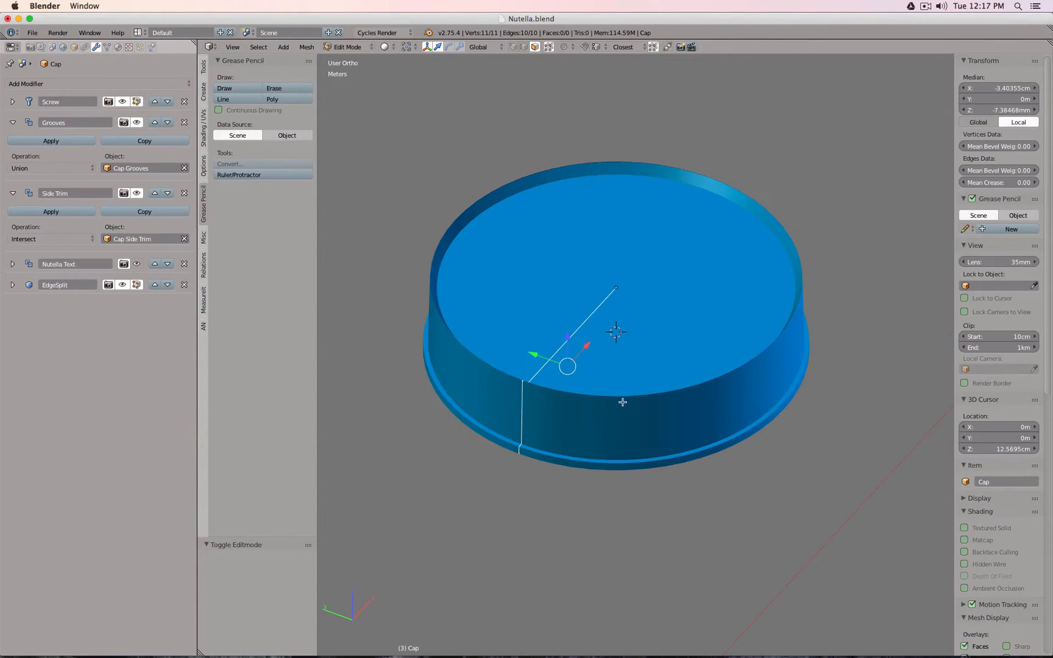
key(Tab)
- Return to the grooves layer and set the Cap Grooves Array modifier's count to 150
click(549, 44)
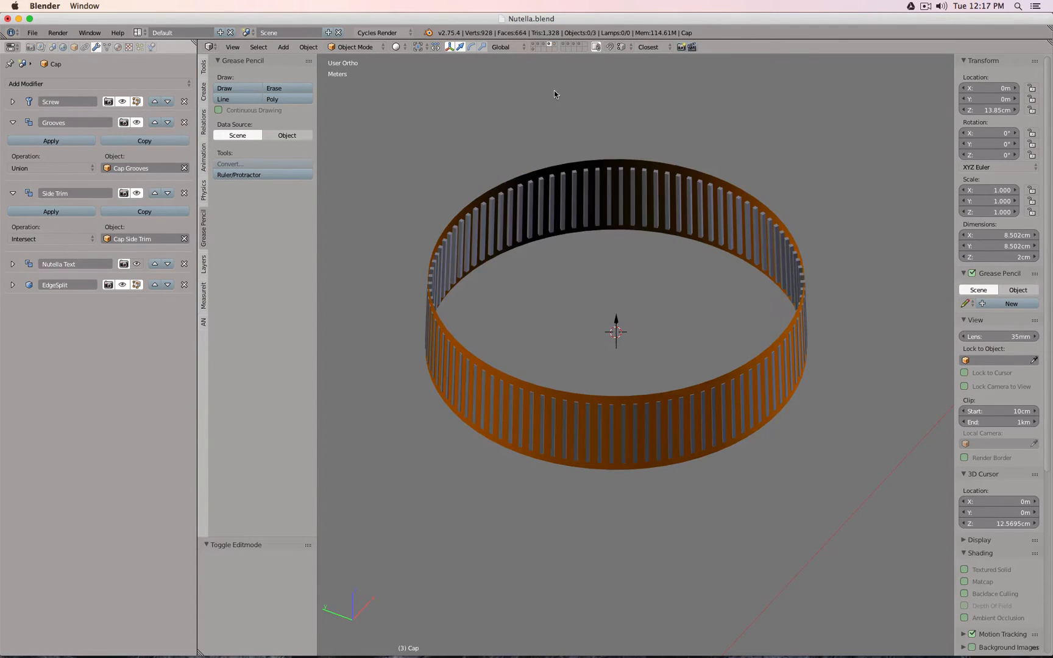
right_click(563, 180)
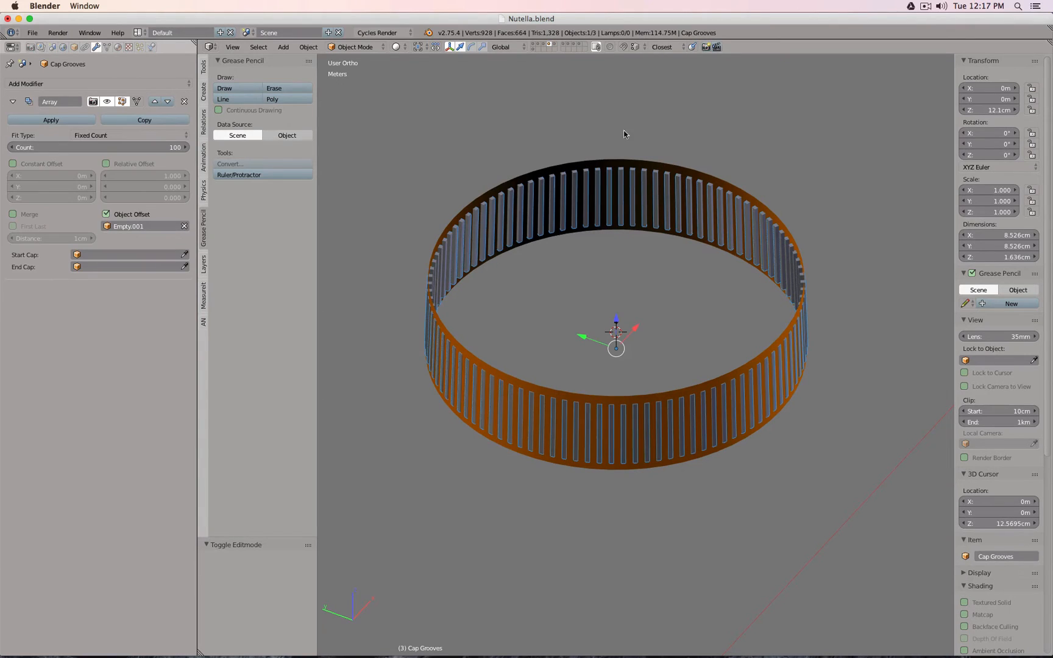
click(102, 147)
text(150)
key(Return)
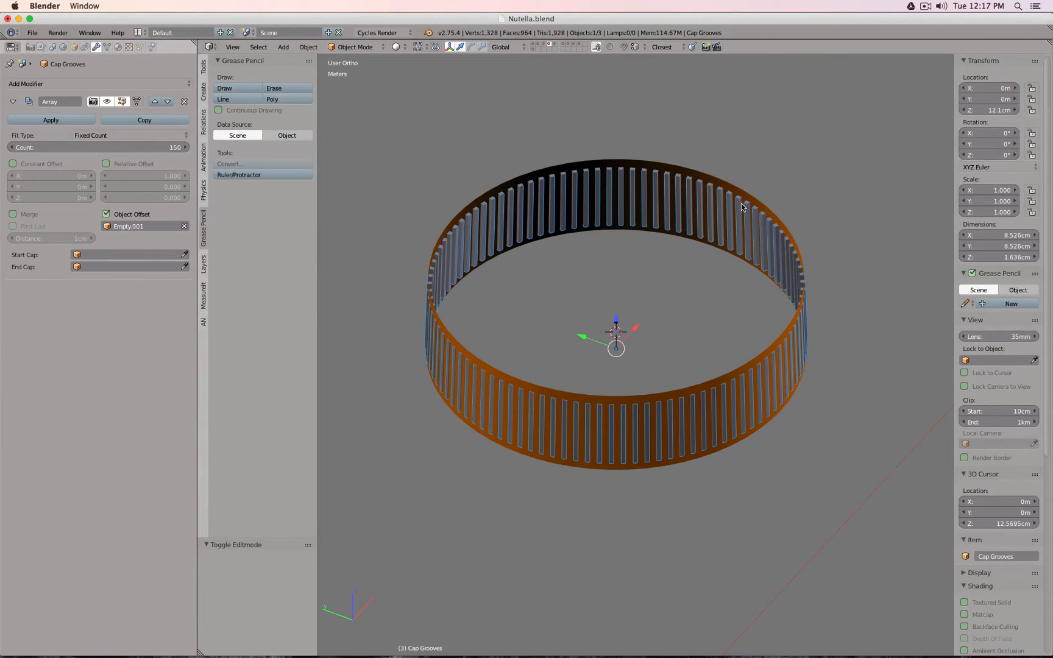
- Set the Z rotation of the array's offset object Empty.001 to 360/150
key(a)
right_click(618, 320)
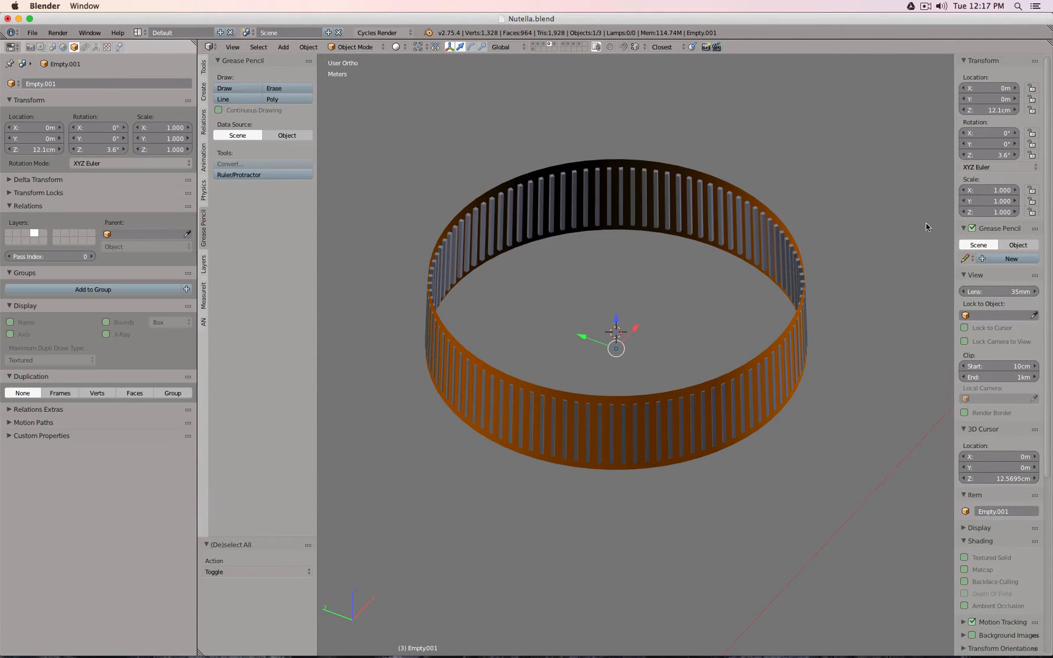
click(990, 155)
text(360/150)
key(Return)
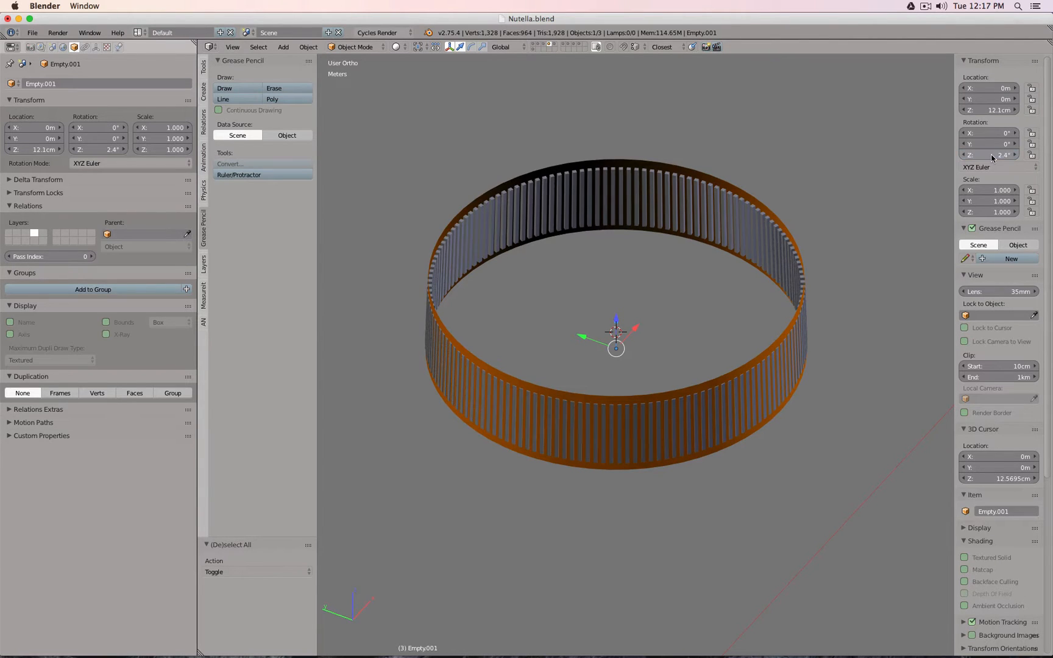
- Switch back to the Cap's layer, refresh the Cap's Boolean modifiers through Edit Mode and inspect the denser grooves
click(556, 48)
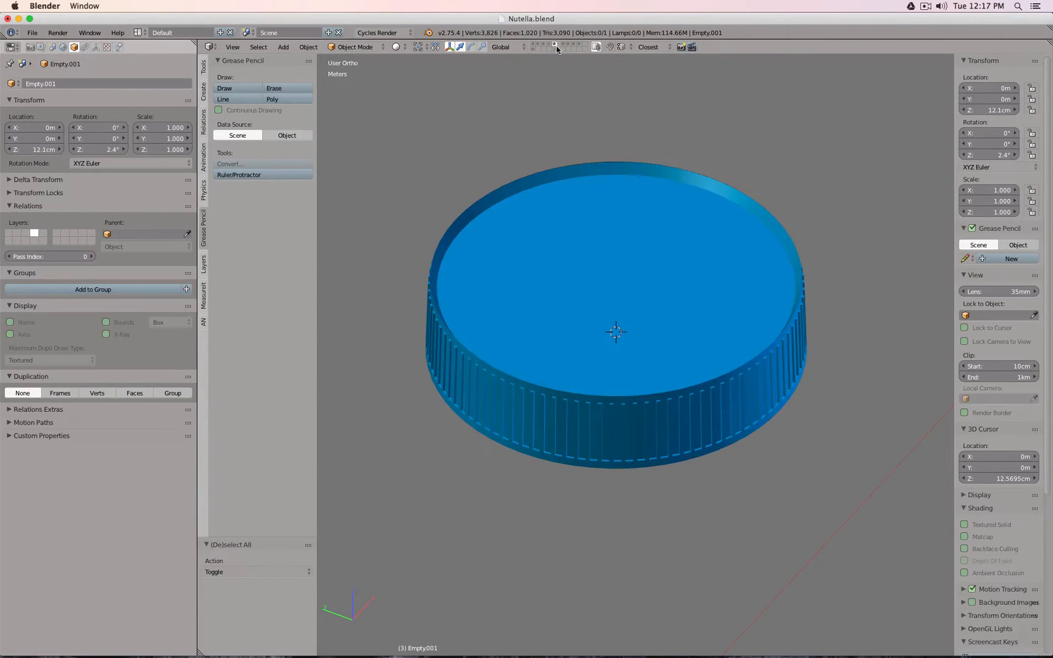
right_click(675, 211)
key(Tab)
key(Tab)
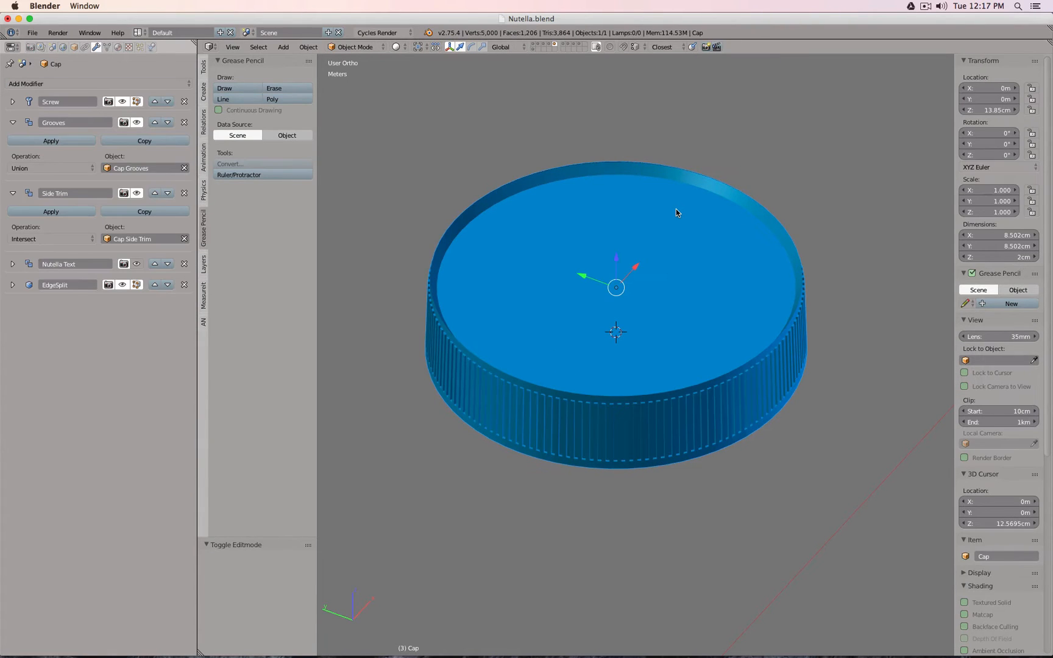
middle_drag(678, 241, 618, 237)
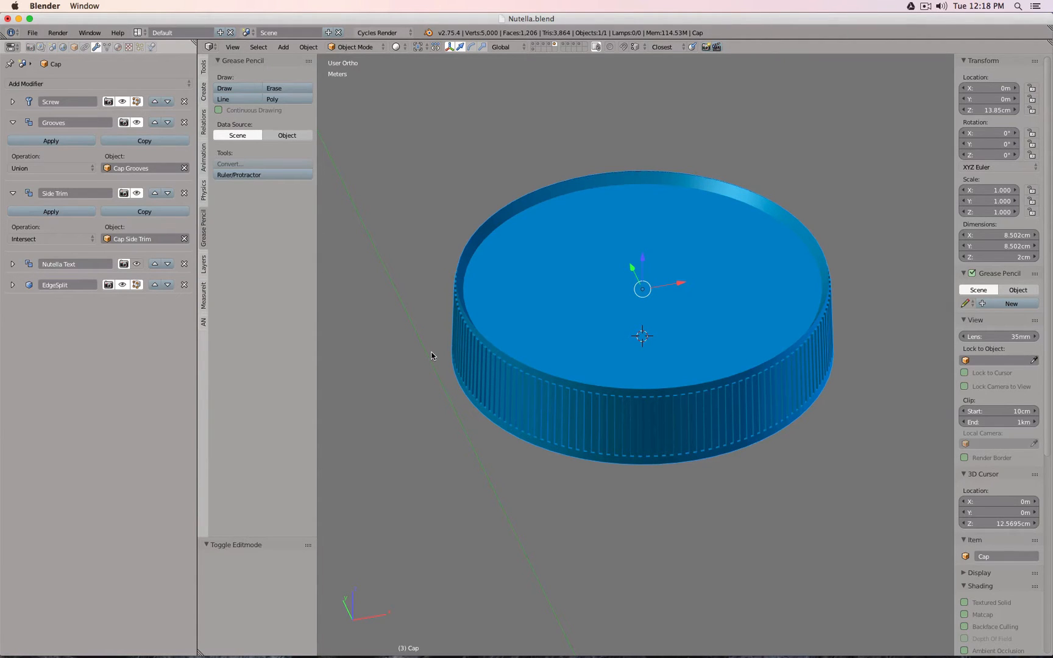
- Turn off the viewport display of the cap's Grooves and Side Trim modifiers
middle_drag(449, 358, 515, 338)
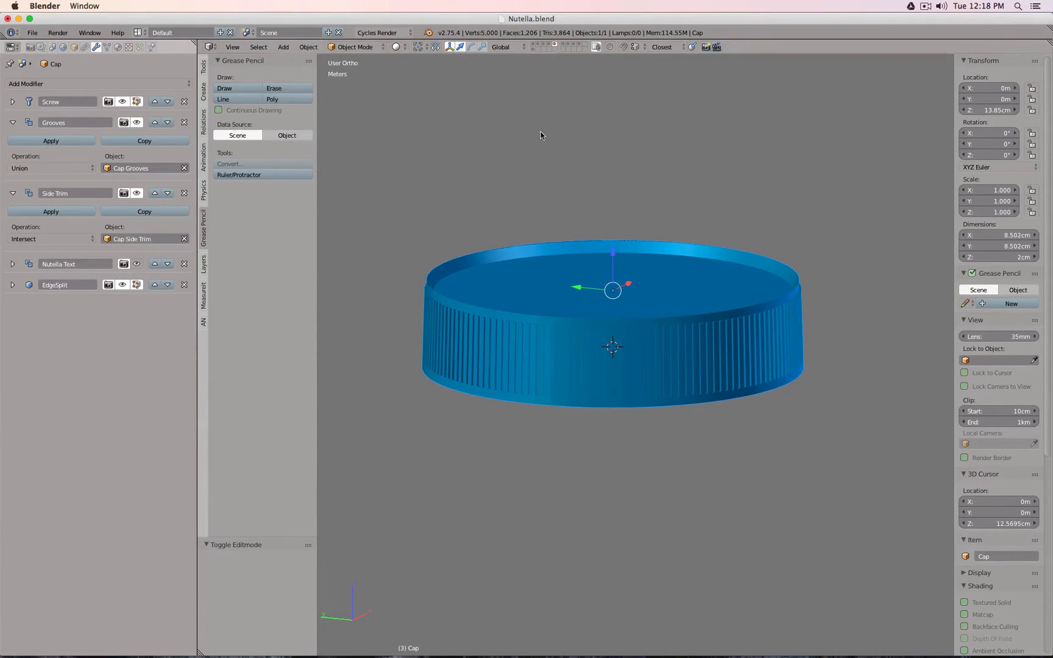
click(137, 123)
middle_drag(378, 231, 630, 273)
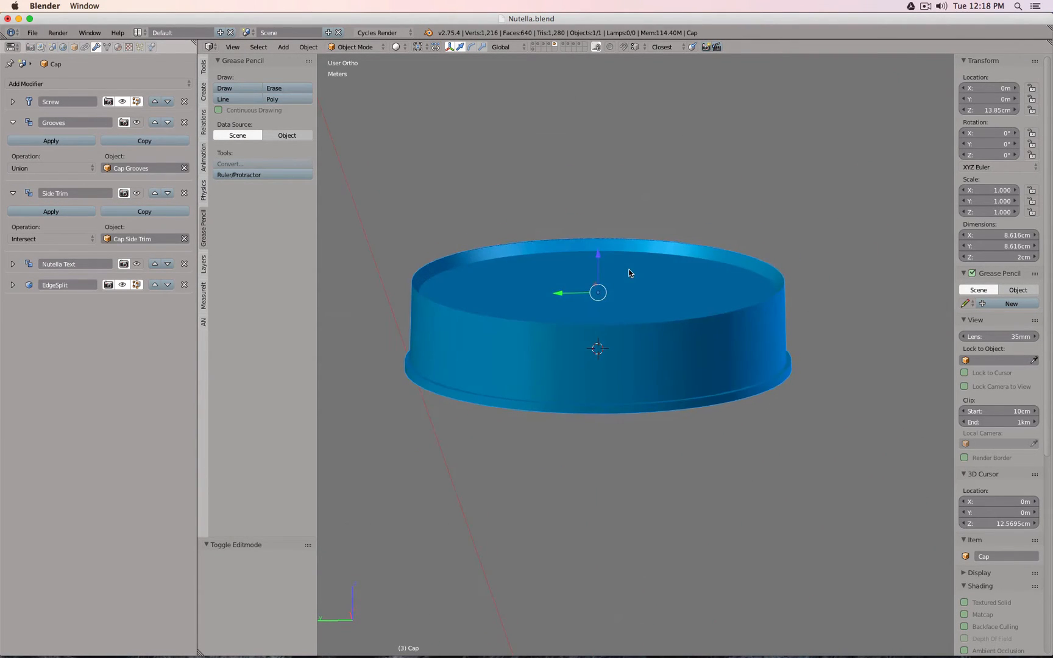
- Duplicate the cap in place and move the copy to layer 15
key(shift+d)
right_click(629, 273)
key(m)
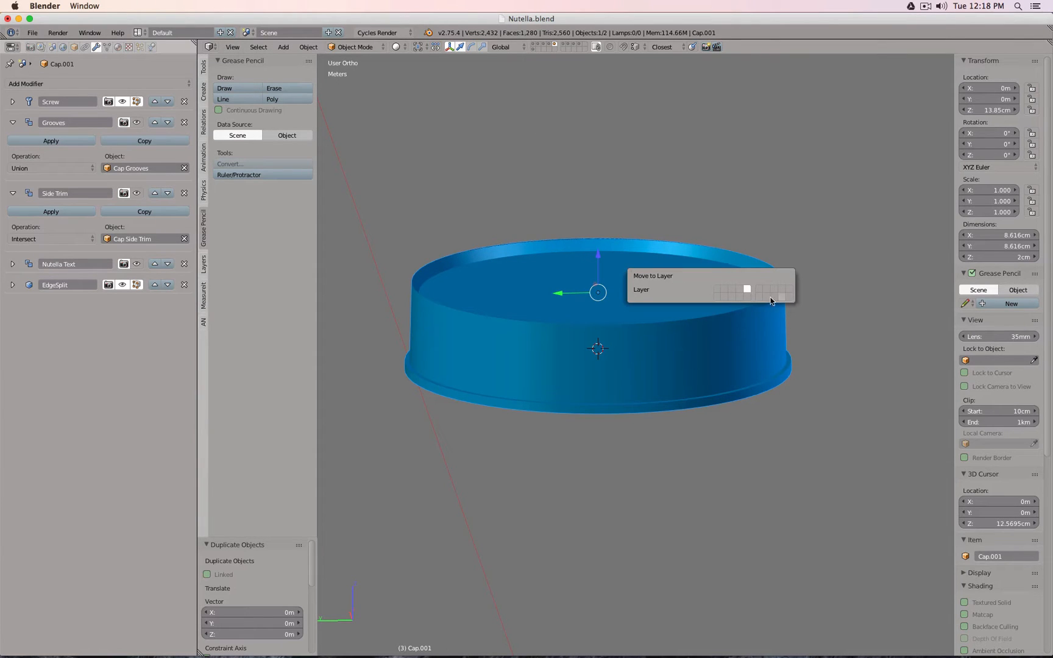
click(748, 297)
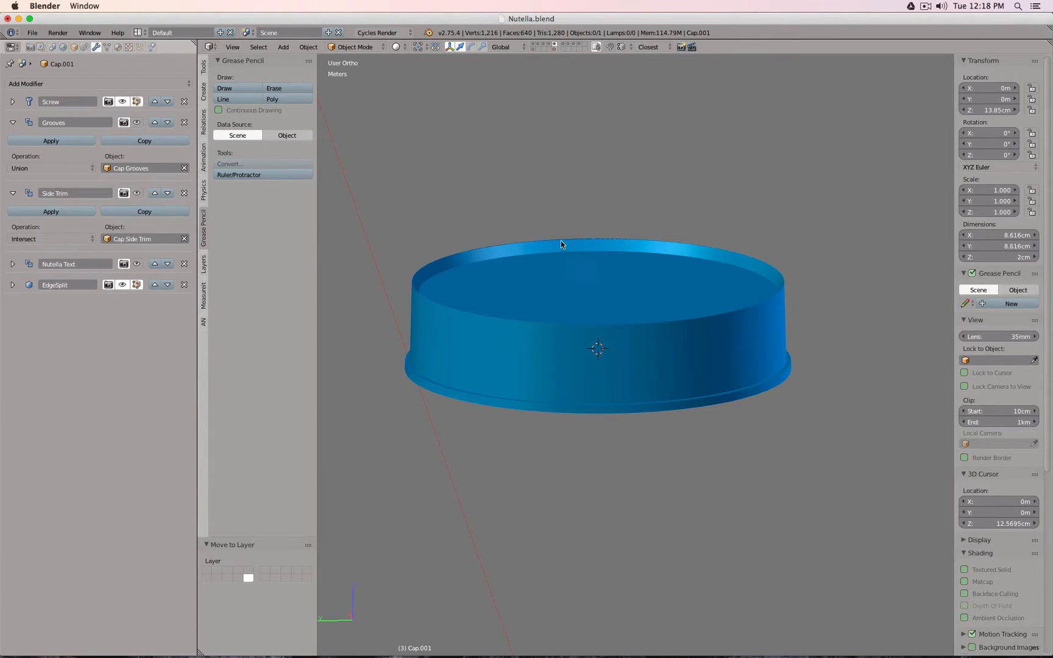
- Display layer 15 in front wireframe view and open the copied cap's profile in Edit Mode with vertex selection
key(alt+5)
key(KP_2)
key(KP_1)
key(z)
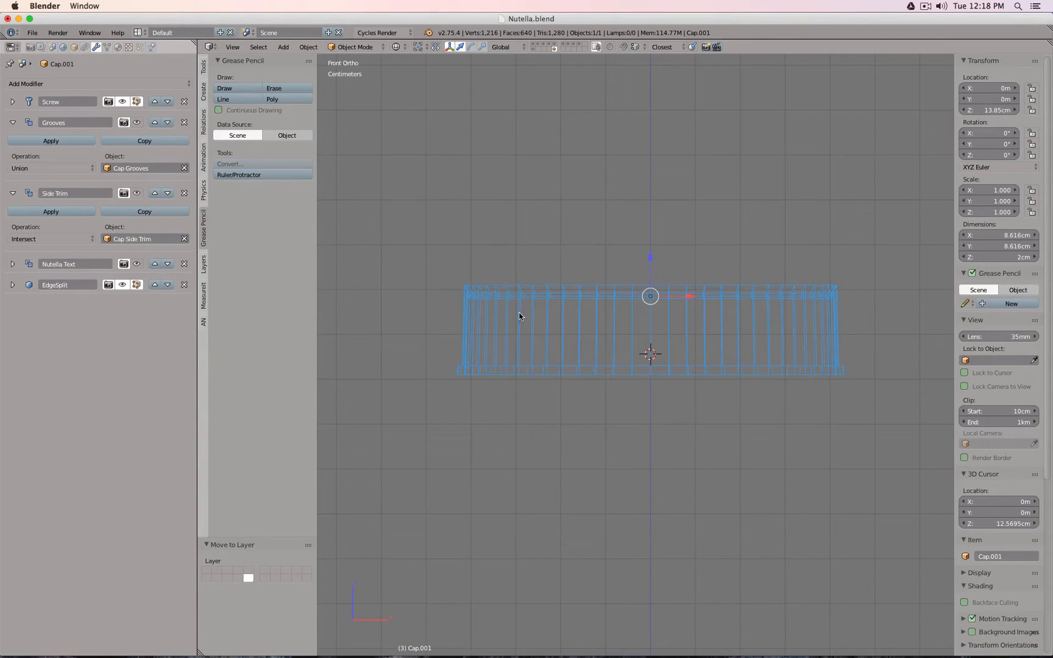
key(Tab)
scroll(519, 317, up, 3)
scroll(488, 341, up, 4)
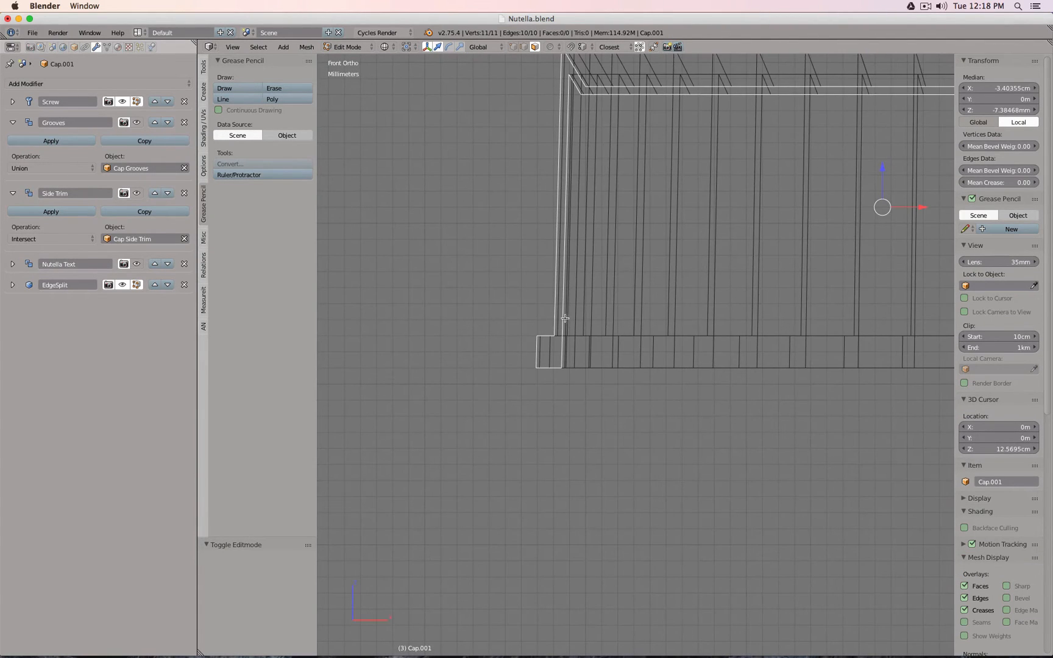
click(514, 47)
right_click(537, 335)
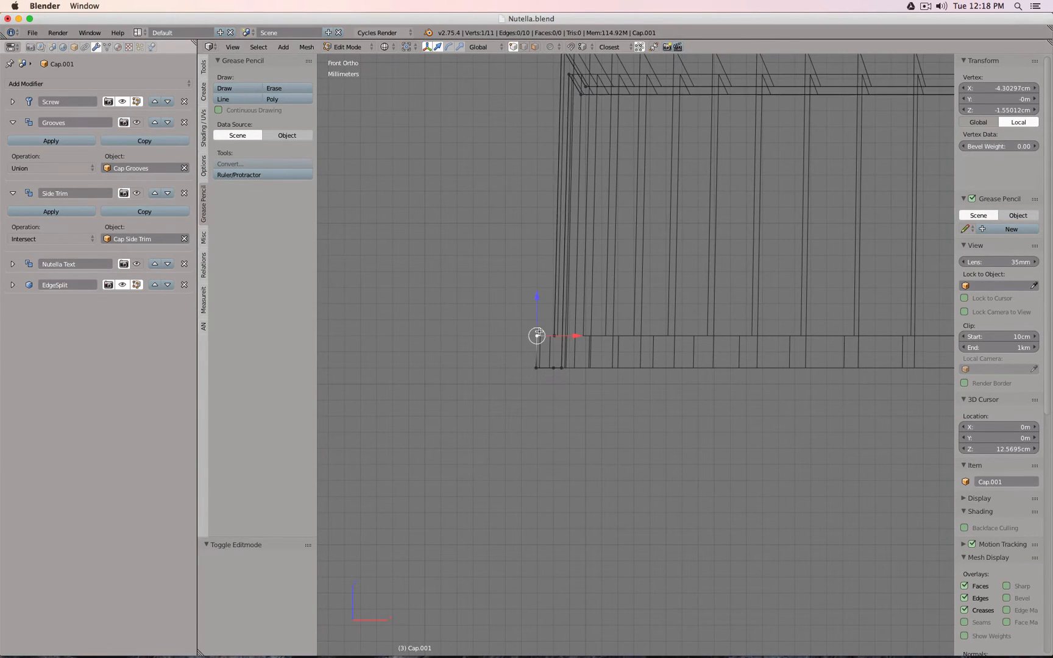
shift+right_click(553, 335)
scroll(553, 290, up, 5)
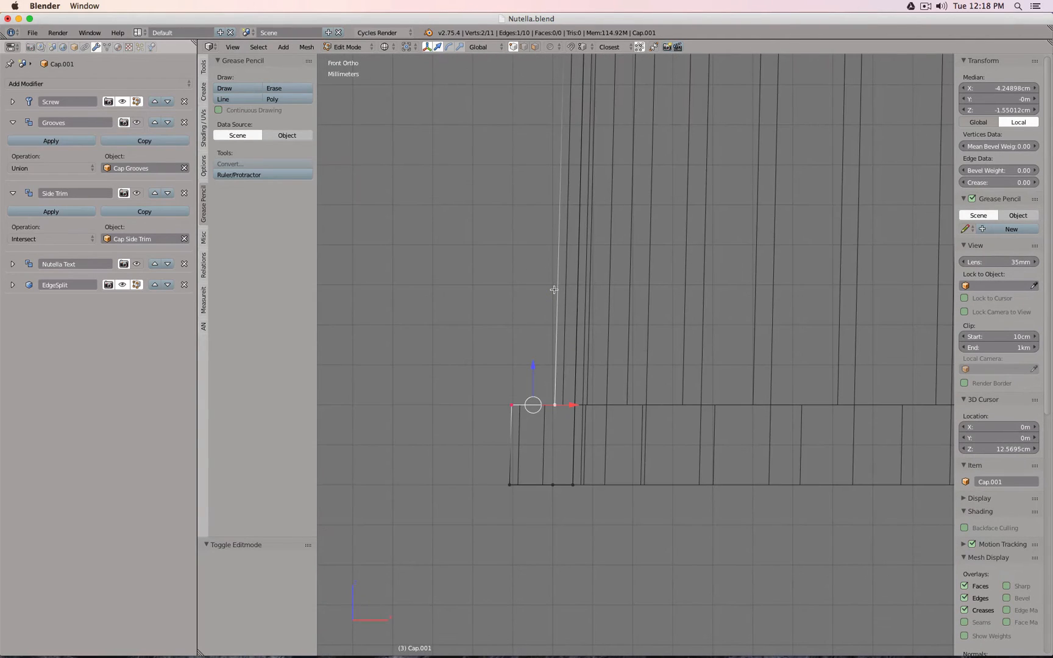
scroll(553, 295, down, 4)
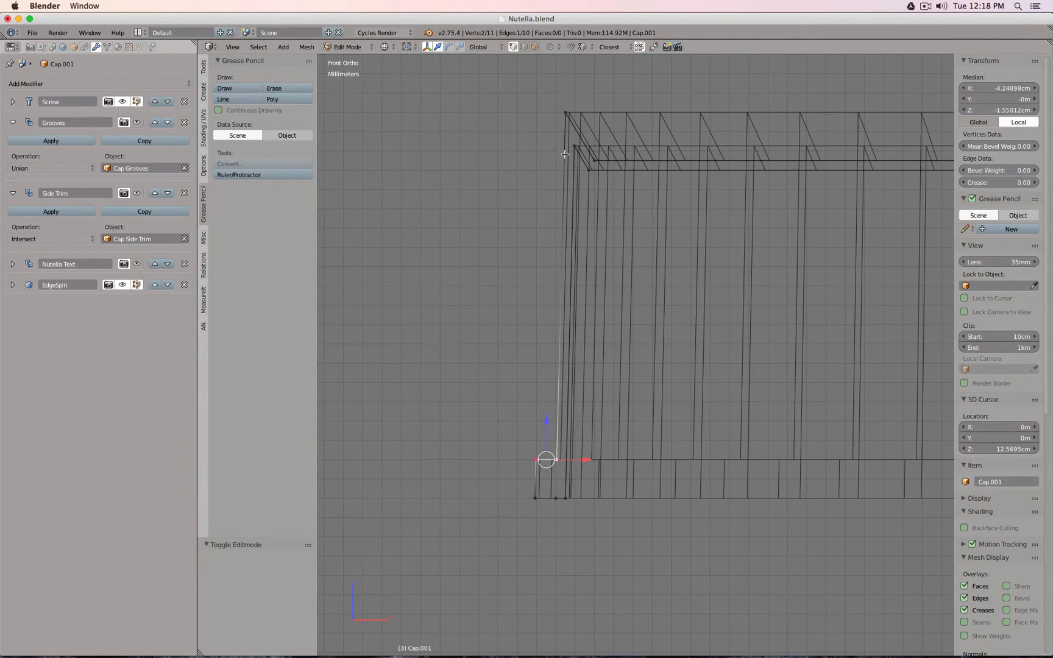
right_click(566, 104)
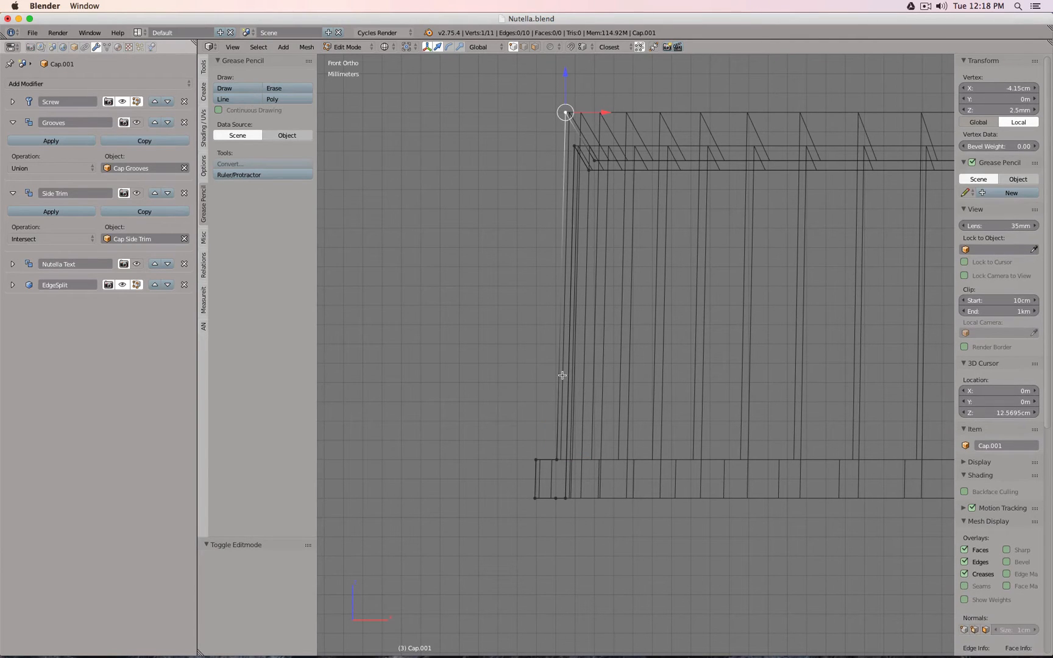
- Select the slanted outer side edge of the cap profile and set the transform orientation to Normal
right_click(556, 459)
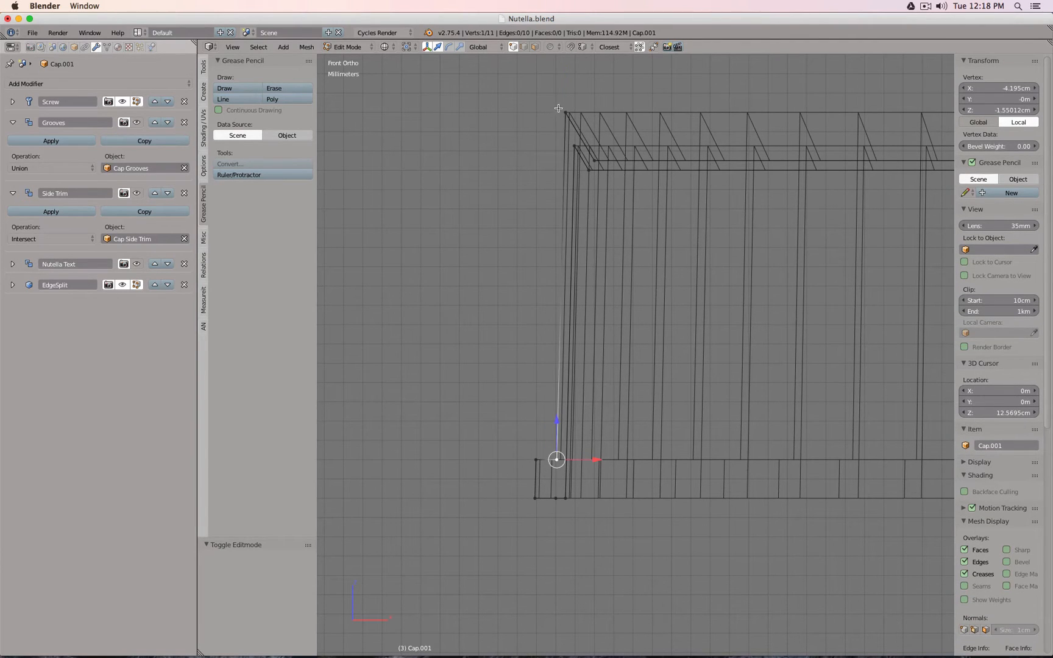
shift+right_click(565, 113)
click(488, 47)
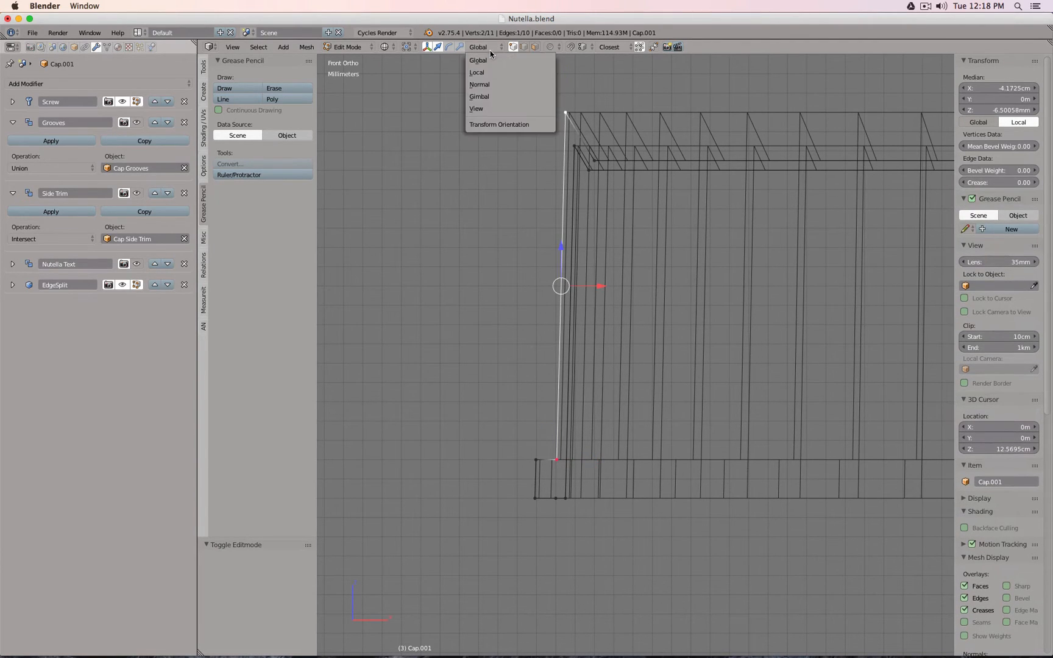
click(494, 83)
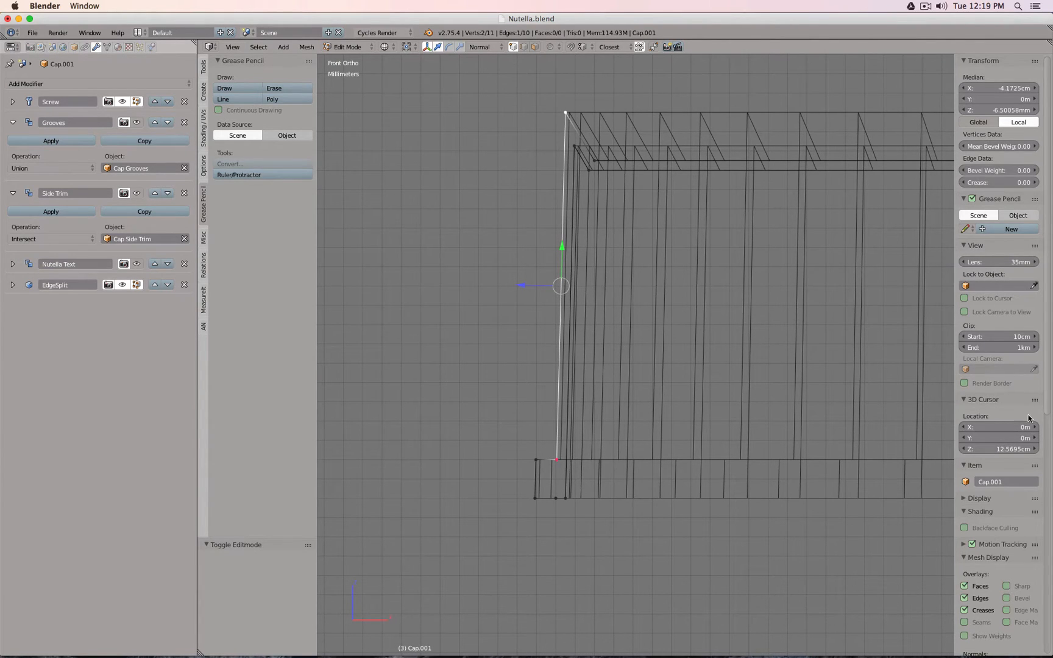
- Create a custom transform orientation from the selected side edge and make it the active orientation
scroll(993, 411, down, 15)
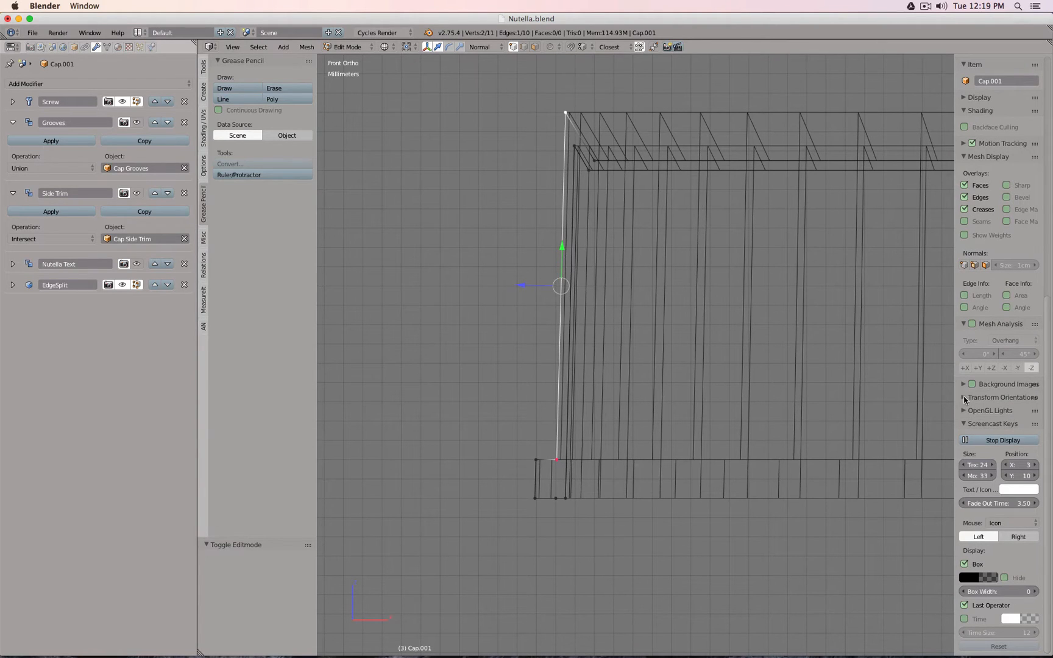
click(965, 398)
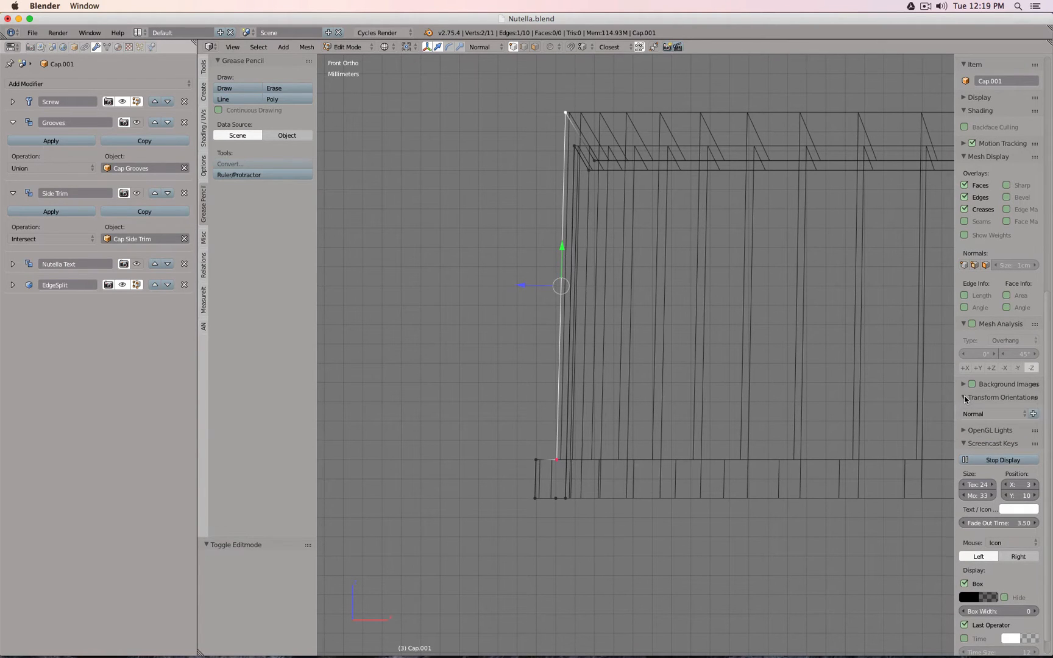
click(1034, 415)
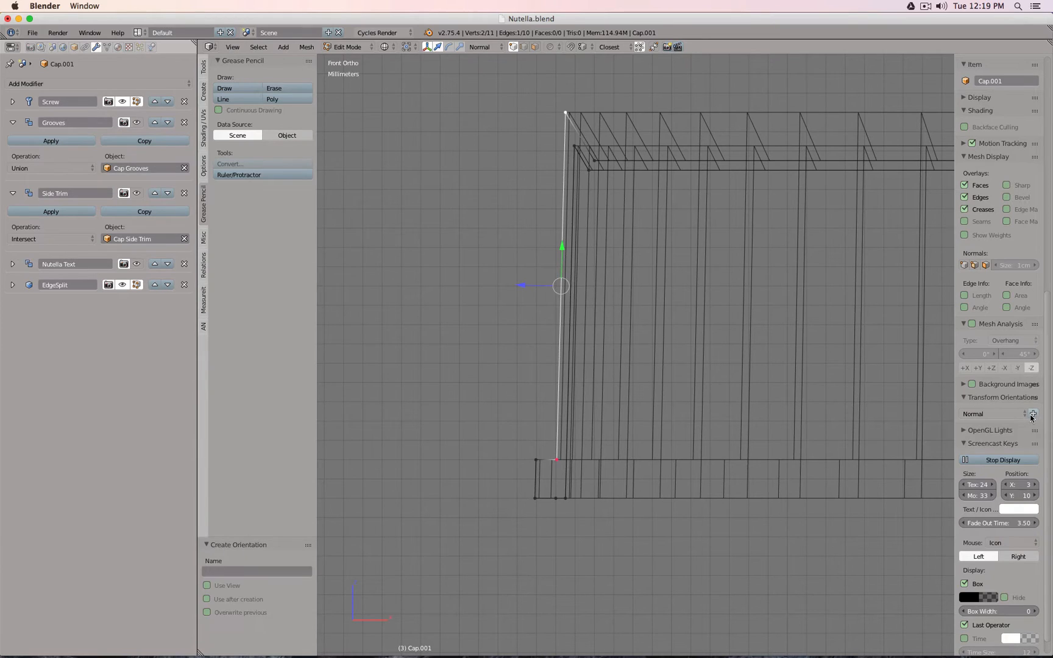
click(994, 414)
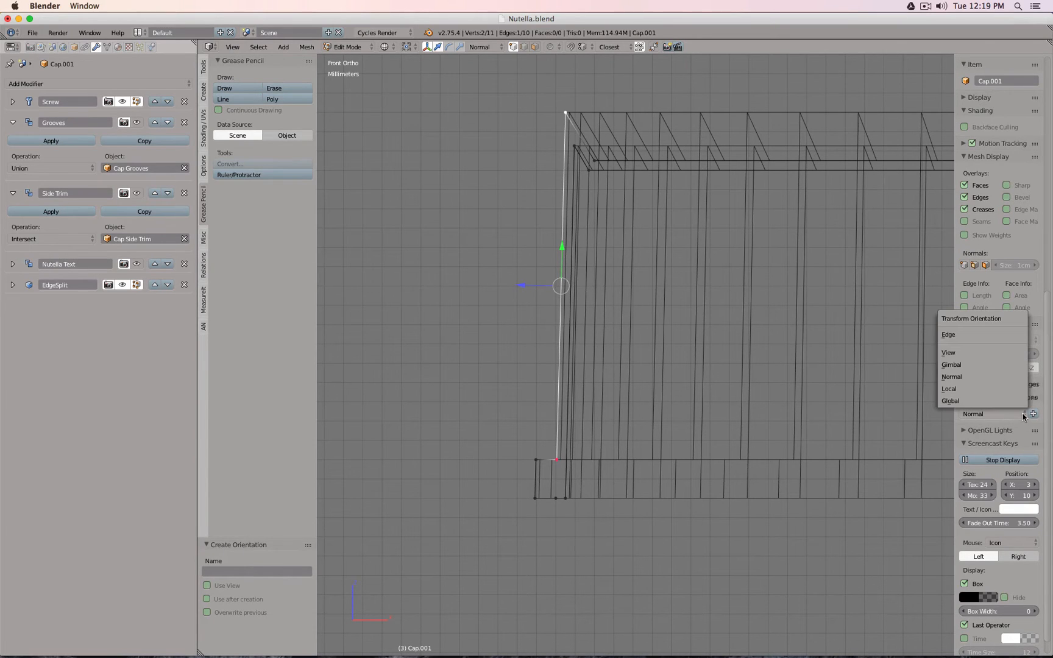
click(990, 334)
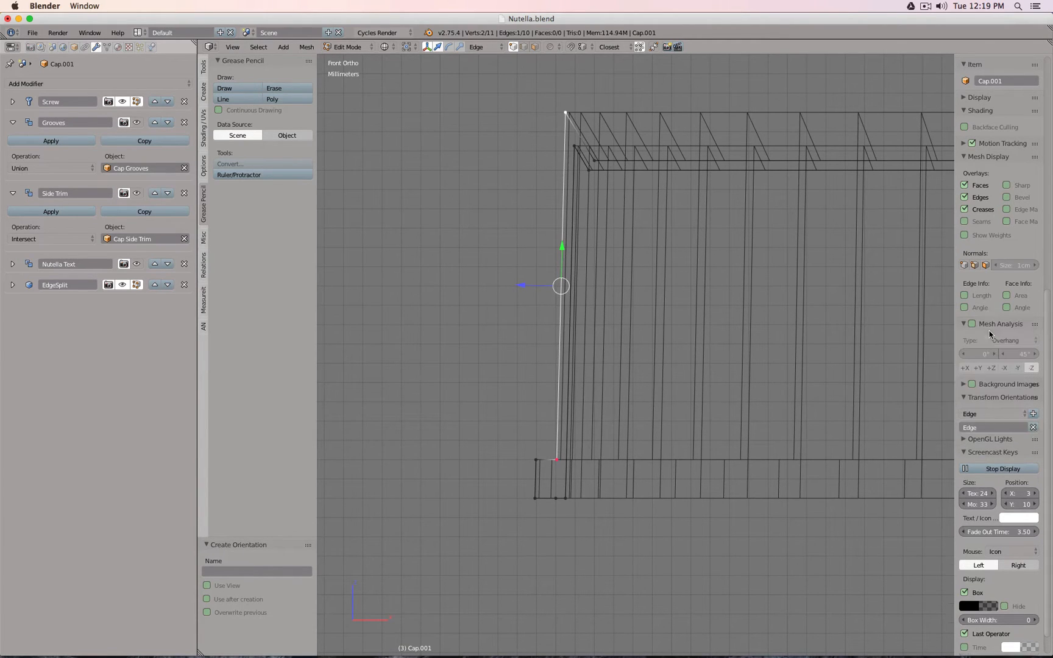
- Rename the custom transform orientation as Cap Edge and keep it as the active orientation
click(983, 427)
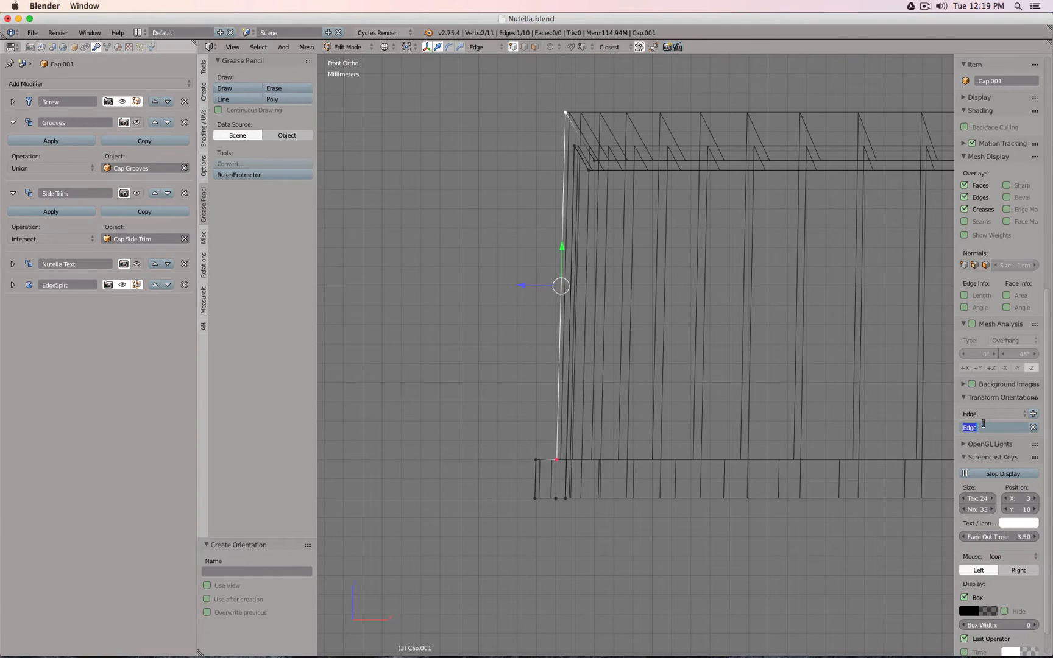
text(Cap)
key(Return)
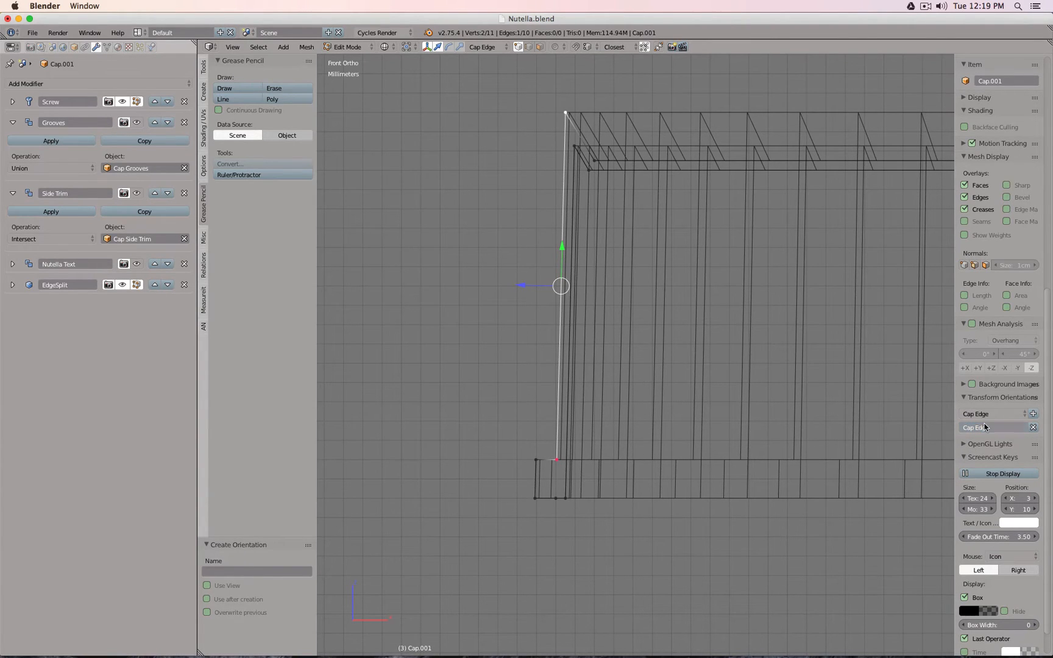
click(493, 47)
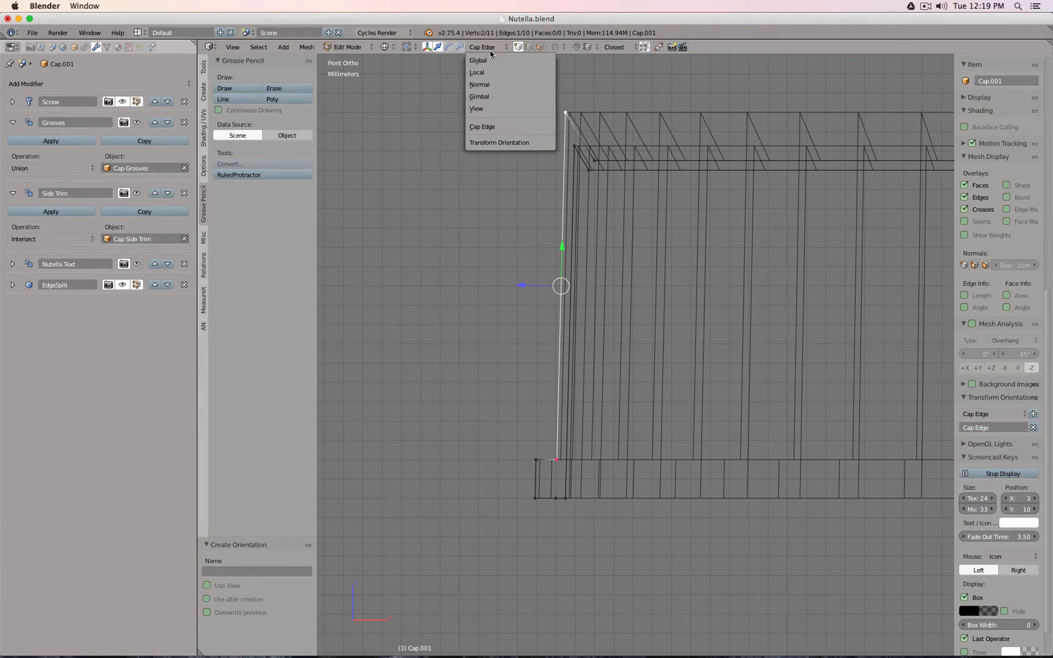
click(489, 127)
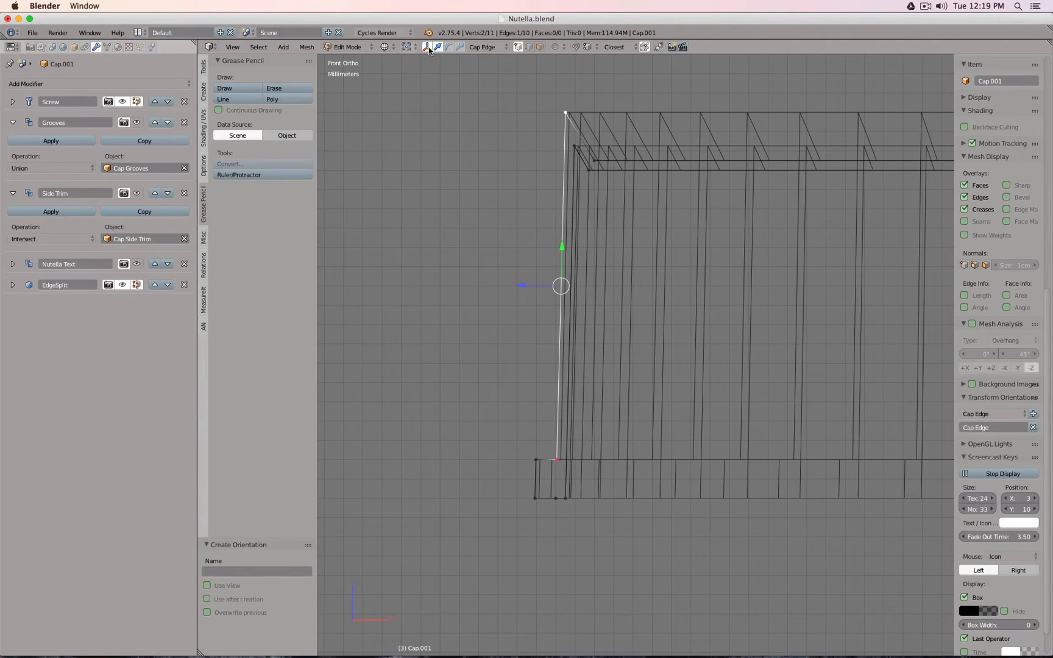
click(475, 47)
- Move the two vertices of the lower rim's ledge about 6.03 mm up along the Cap Edge Y axis and leave Edit Mode
right_click(531, 445)
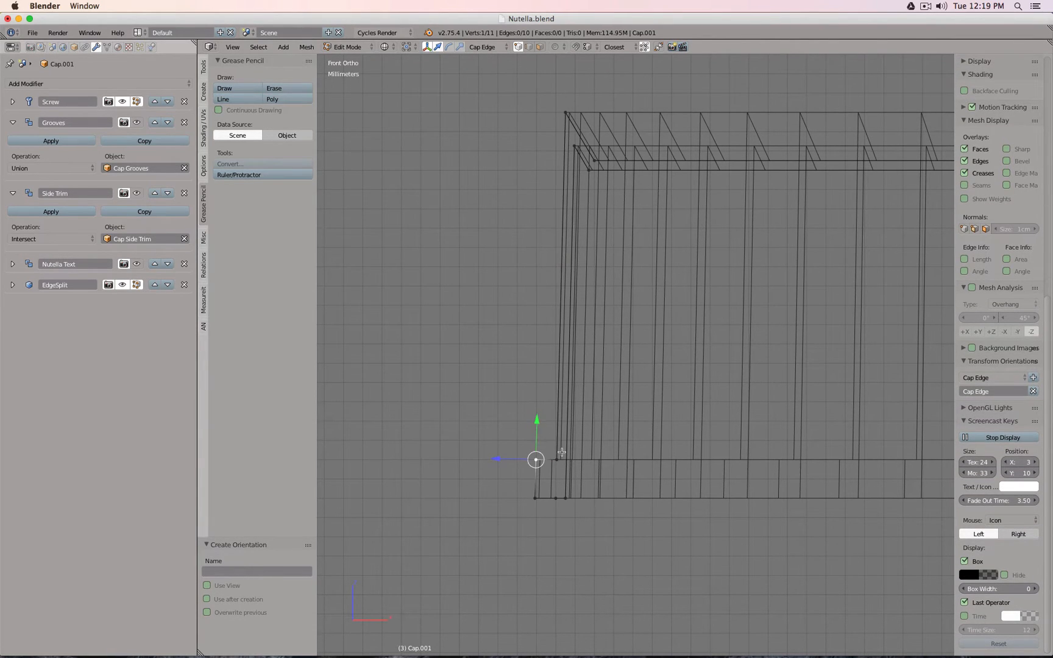
shift+right_click(557, 458)
key(g)
key(y)
key(y)
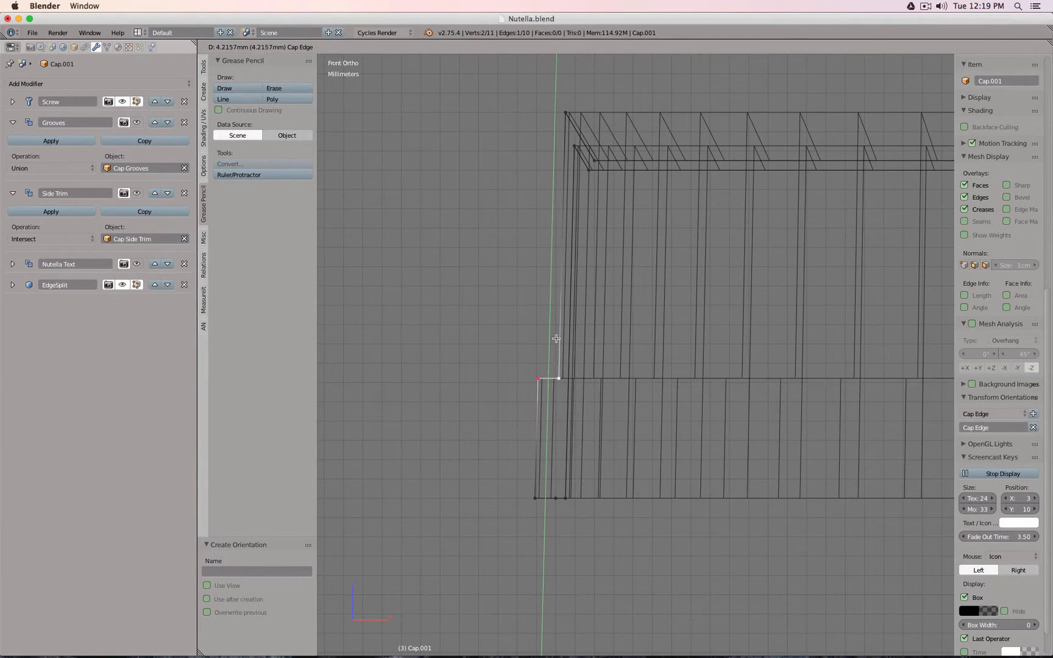
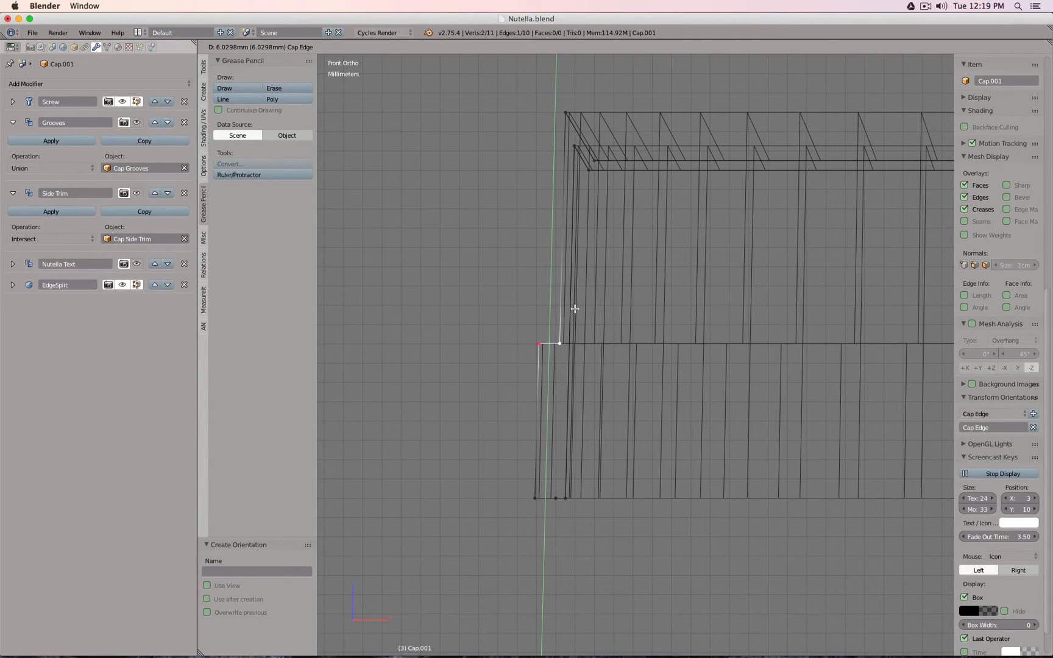
click(575, 309)
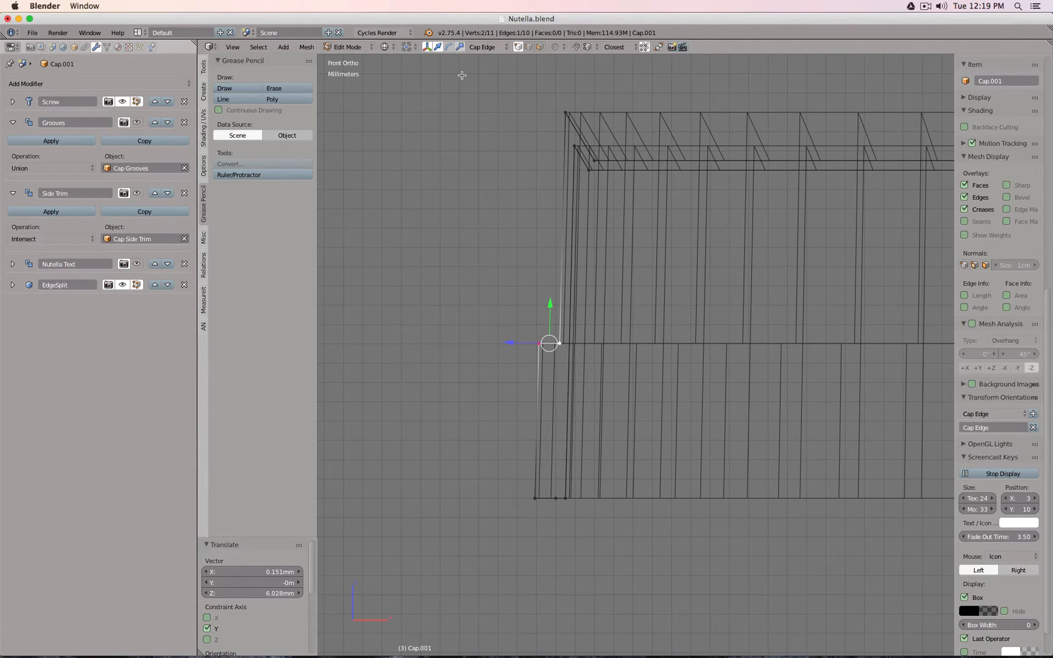
scroll(546, 268, down, 3)
key(Tab)
key(z)
mouse_move(571, 333)
middle_down()
mouse_move(561, 349)
mouse_move(836, 317)
mouse_move(739, 337)
mouse_move(745, 346)
middle_up()
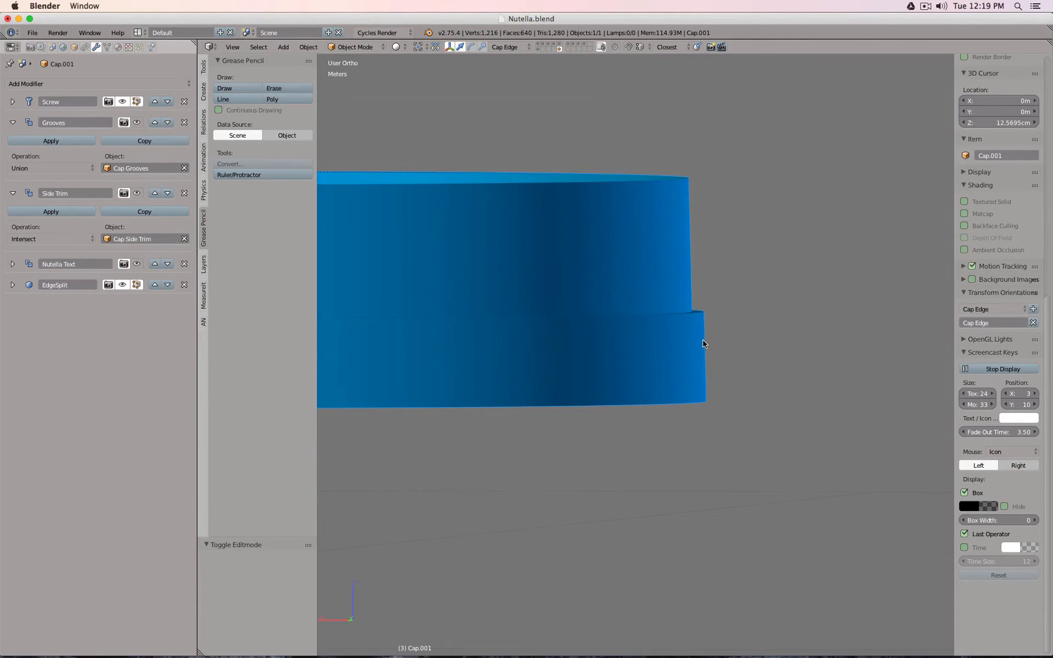
middle_drag(740, 387, 519, 357)
- Add a cube at the 3D cursor in the centre of the cap, working in top wireframe view
key(KP_Decimal)
key(KP_7)
key(z)
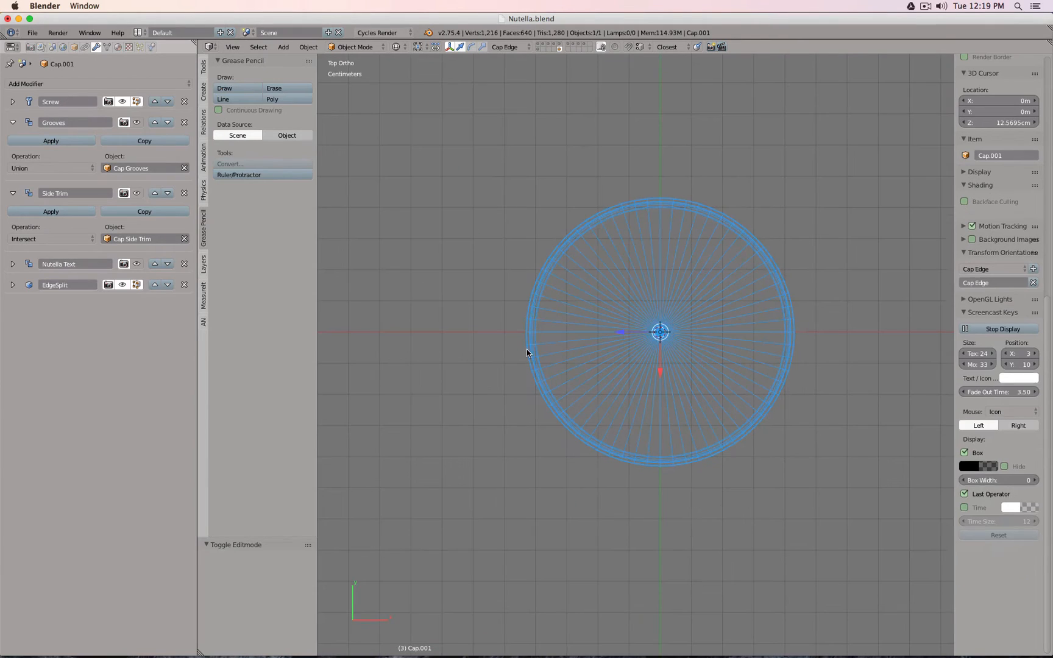
key(shift+a)
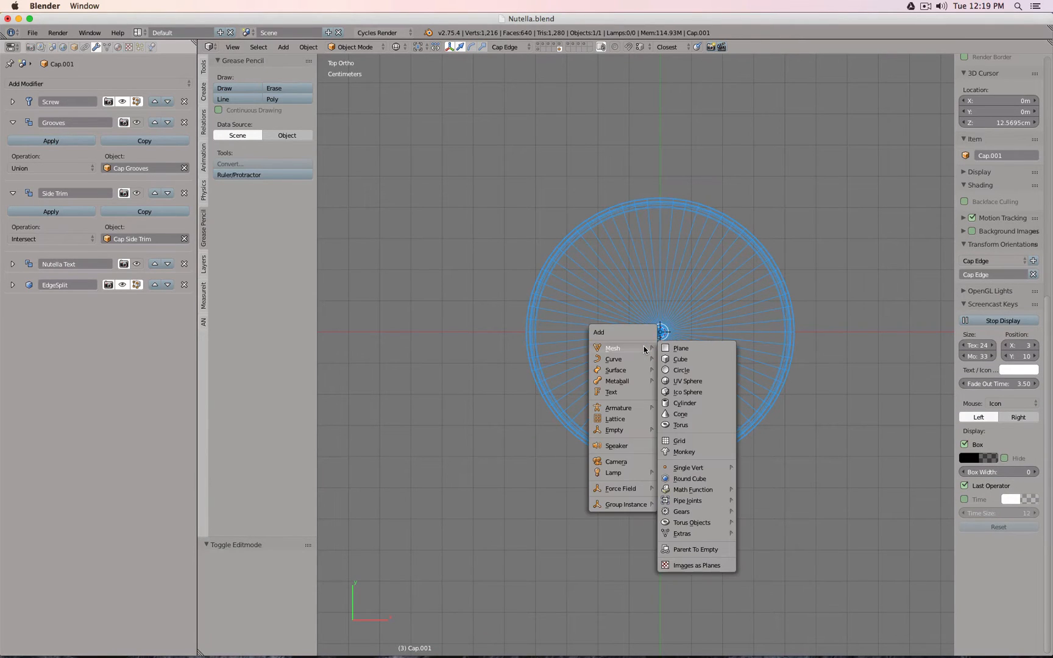
click(683, 362)
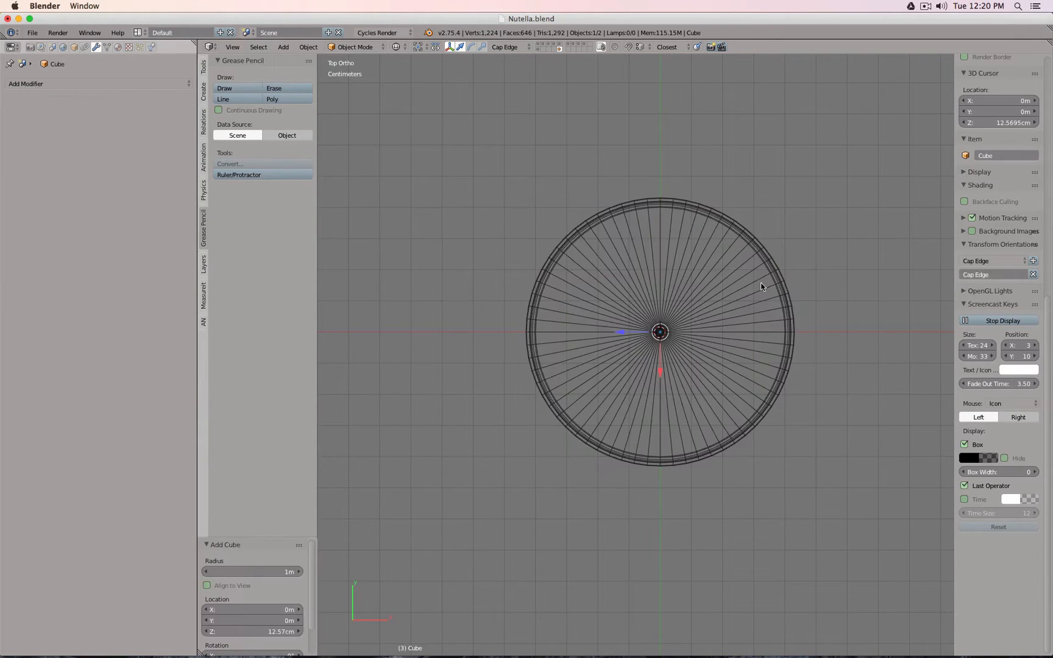
- Scale the cube's mesh down in Edit Mode until it is a small square at the cap's centre
key(Tab)
key(s)
click(719, 298)
key(s)
click(699, 313)
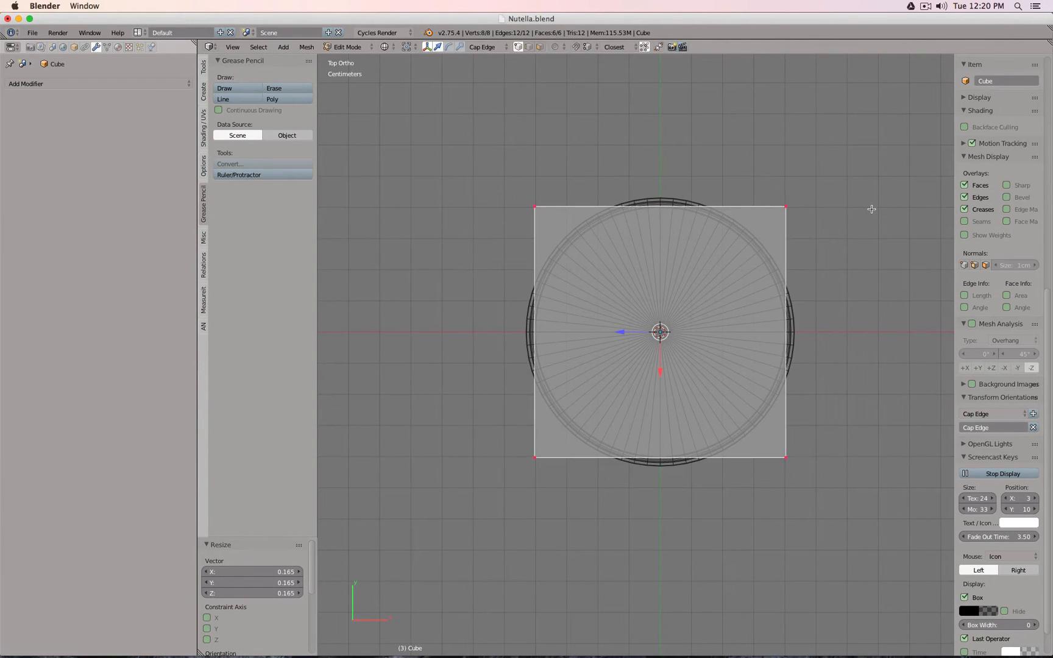
key(s)
click(681, 330)
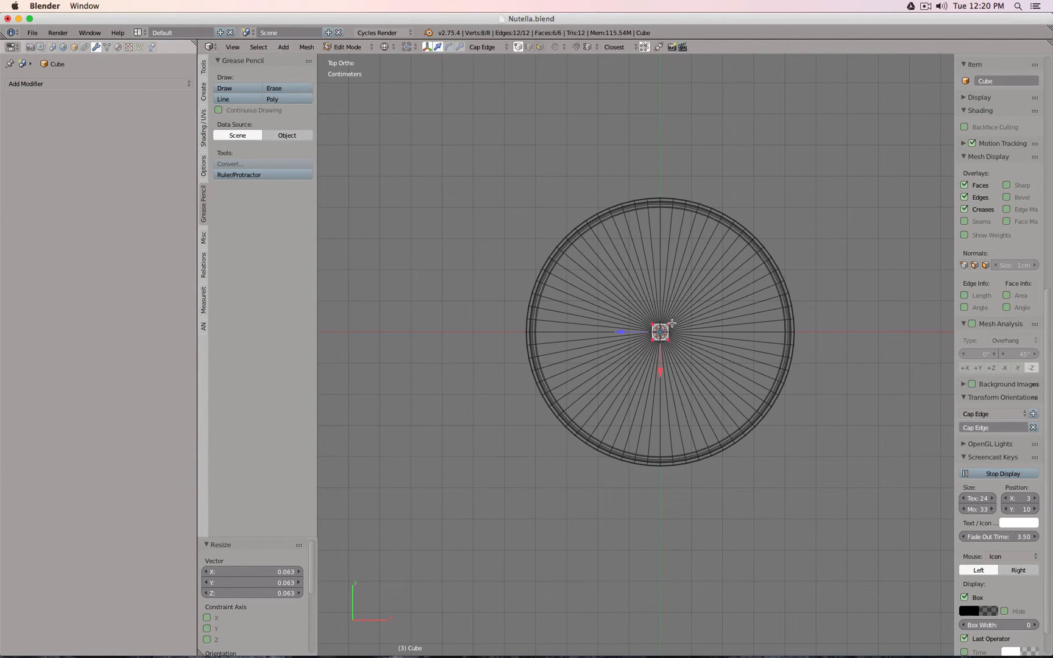
- Move the cube's mesh about 4.49 cm along the Cap Edge Z axis to the cap's outer wall, keeping its origin centred
key(Tab)
key(Tab)
key(g)
key(x)
key(x)
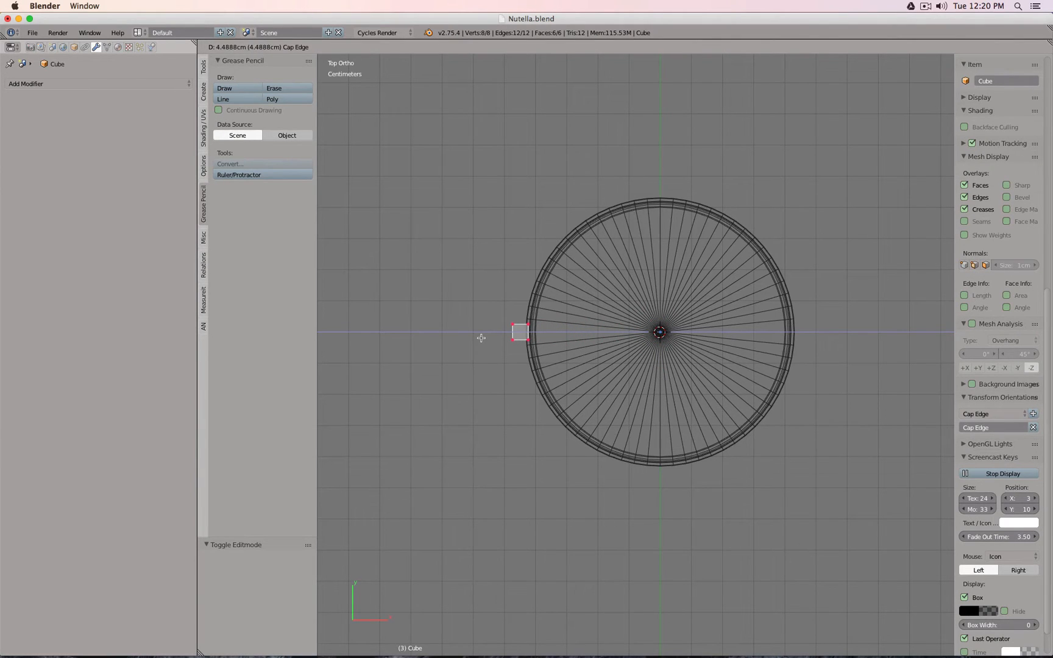
click(481, 337)
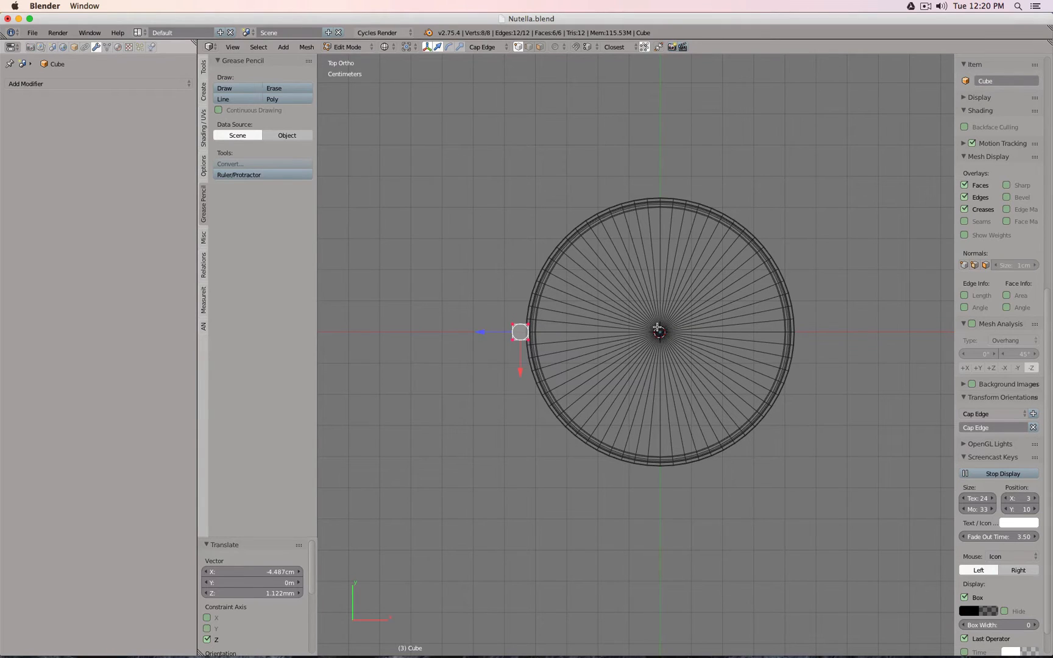
key(Tab)
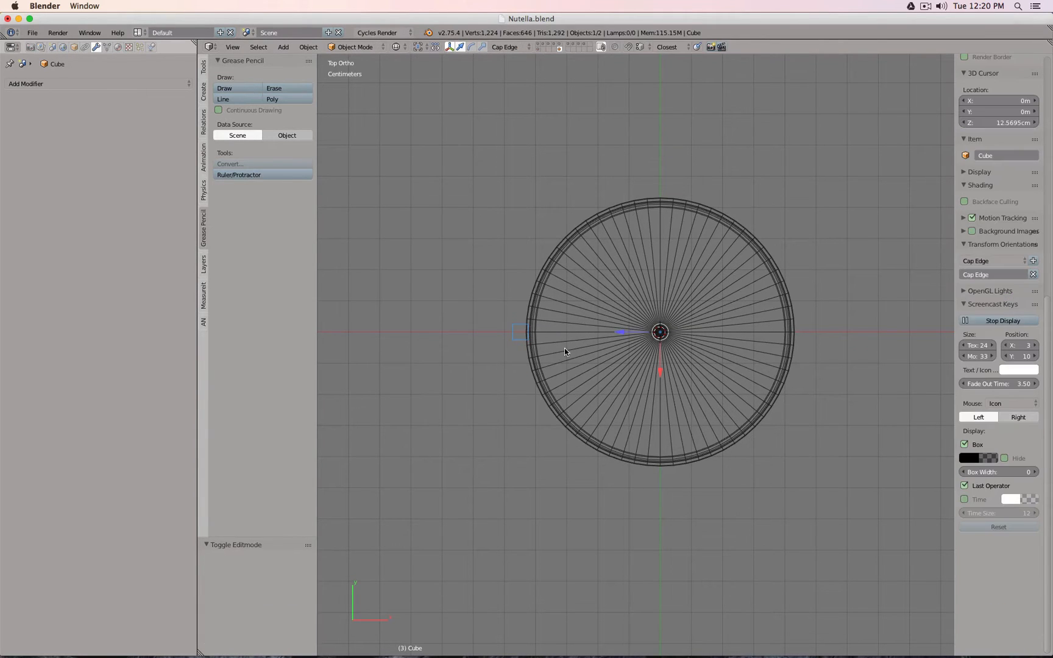
- Move the cube's mesh about 1.42 mm down along the Cap Edge Y axis in Edit Mode, keeping its origin in place
middle_drag(564, 348, 604, 245)
key(z)
scroll(523, 319, up, 5)
key(Tab)
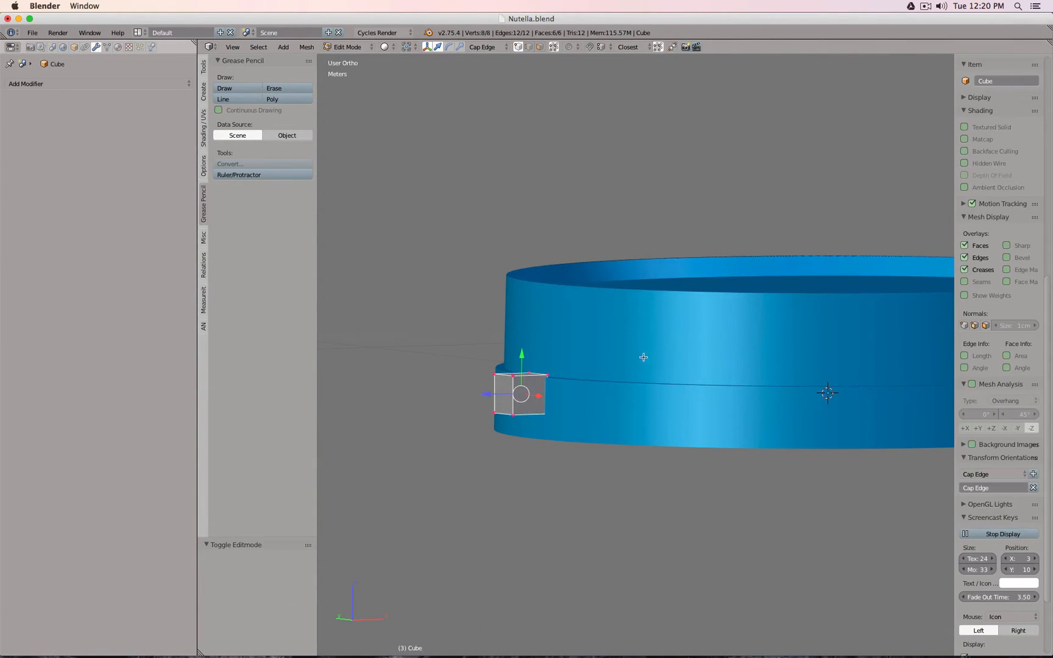
key(g)
key(y)
key(y)
click(522, 366)
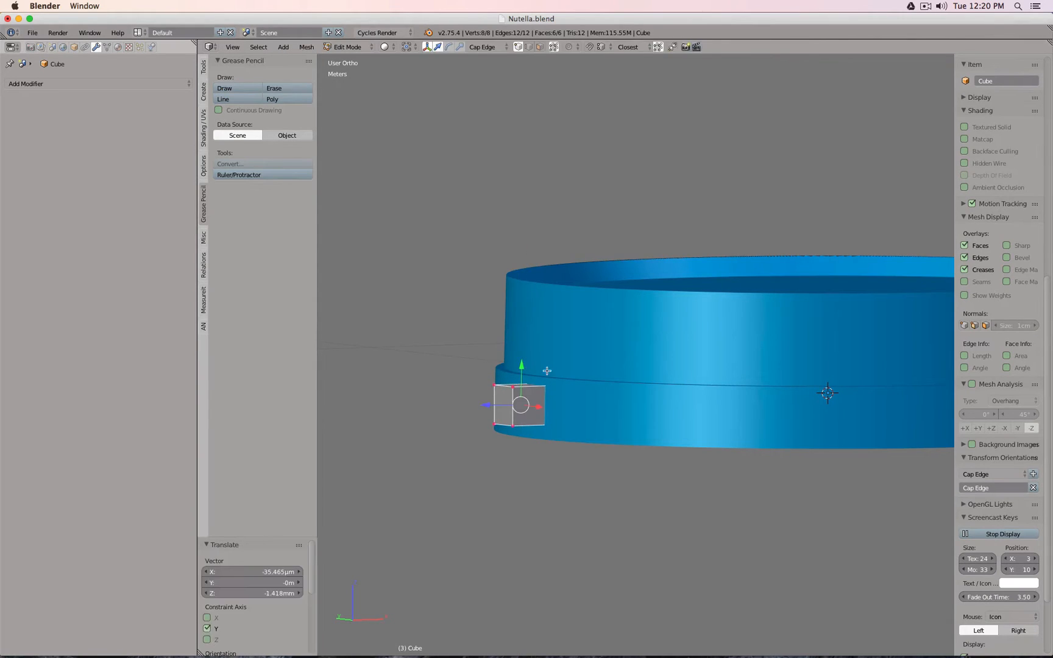
key(Tab)
- Add an Array modifier to the cube with a fixed count of 150
scroll(595, 367, down, 4)
middle_drag(597, 368, 629, 390)
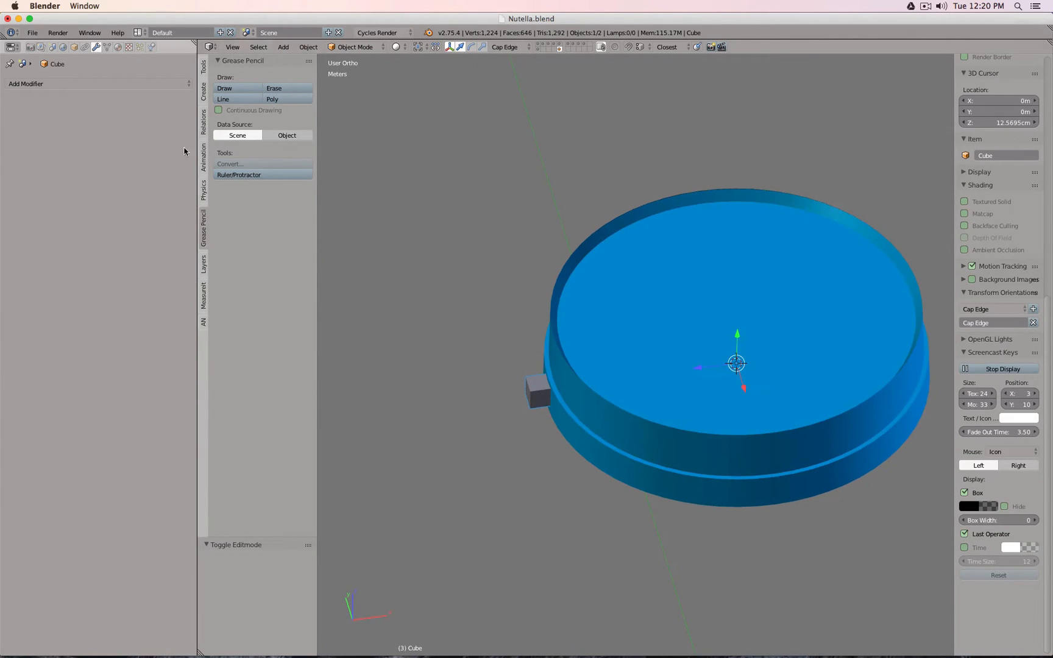
click(138, 84)
click(125, 109)
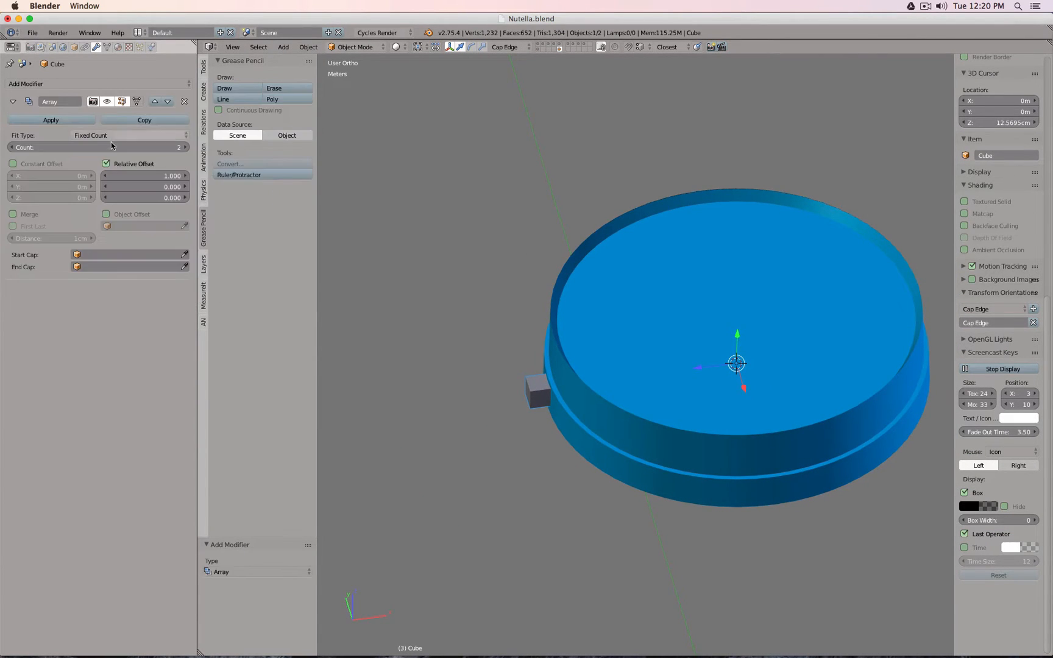
click(111, 147)
text(150)
key(Return)
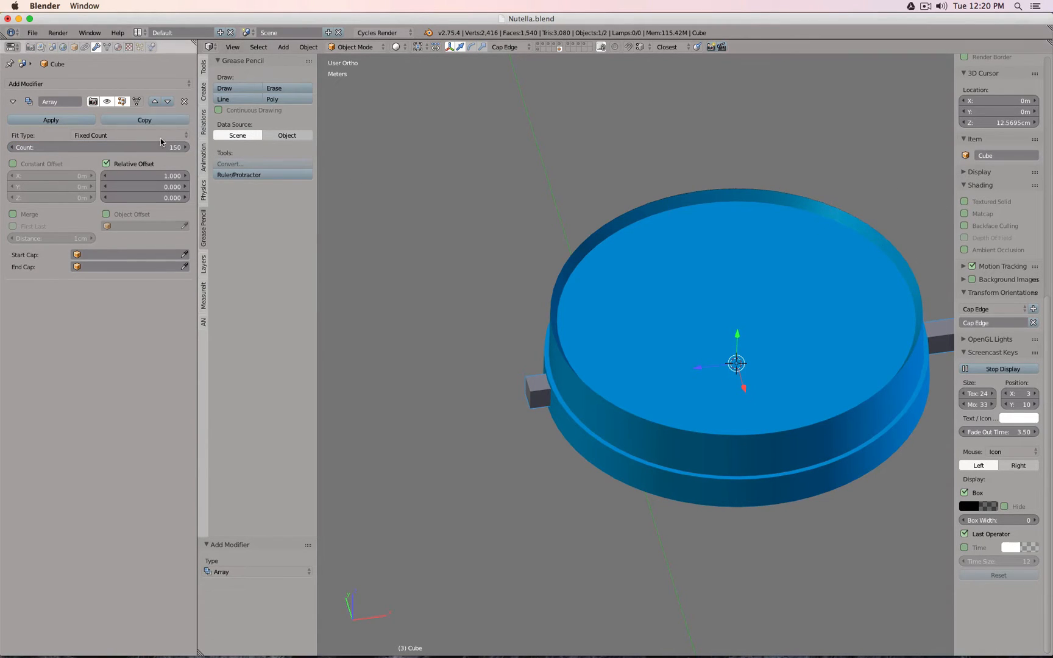
- Switch the array from relative offset to object offset, using Nutella Empty as the offset object
click(106, 215)
click(130, 225)
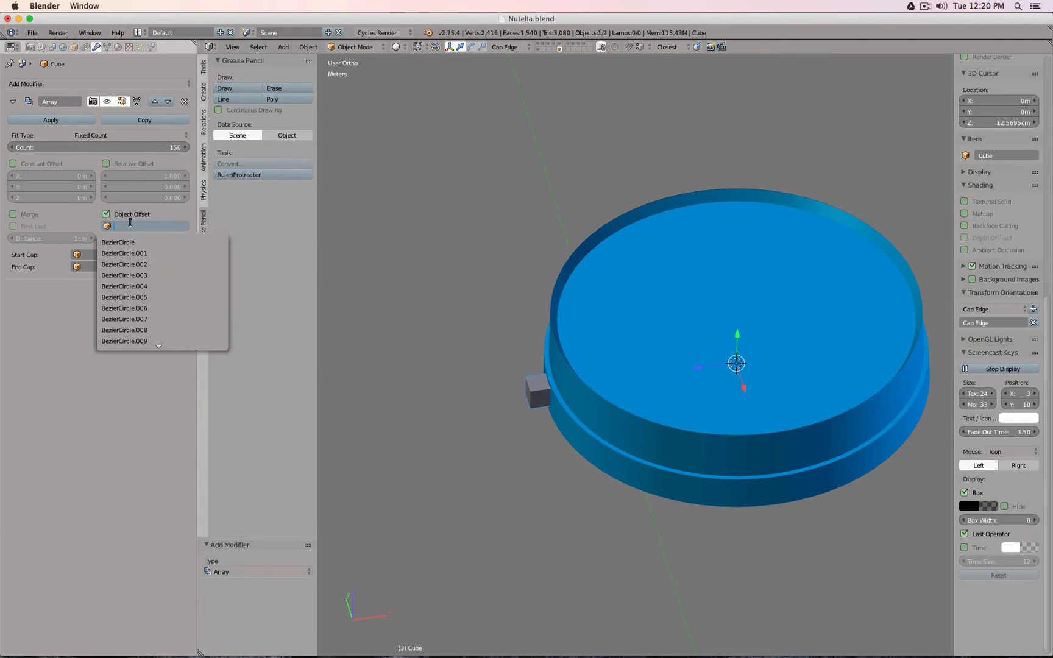
text(em)
key(Down)
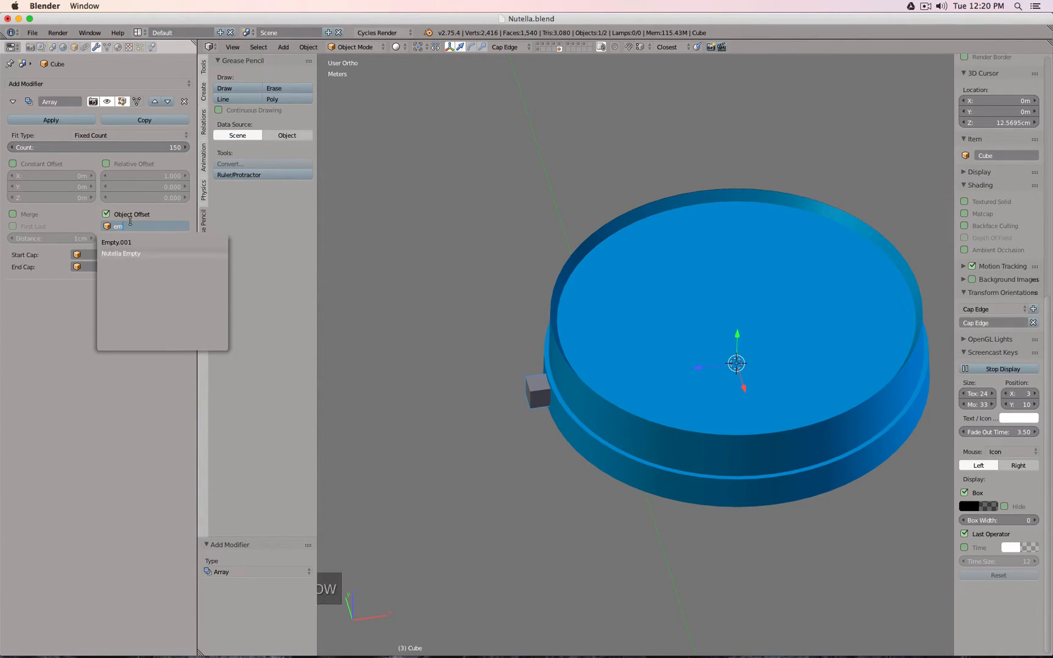
key(Return)
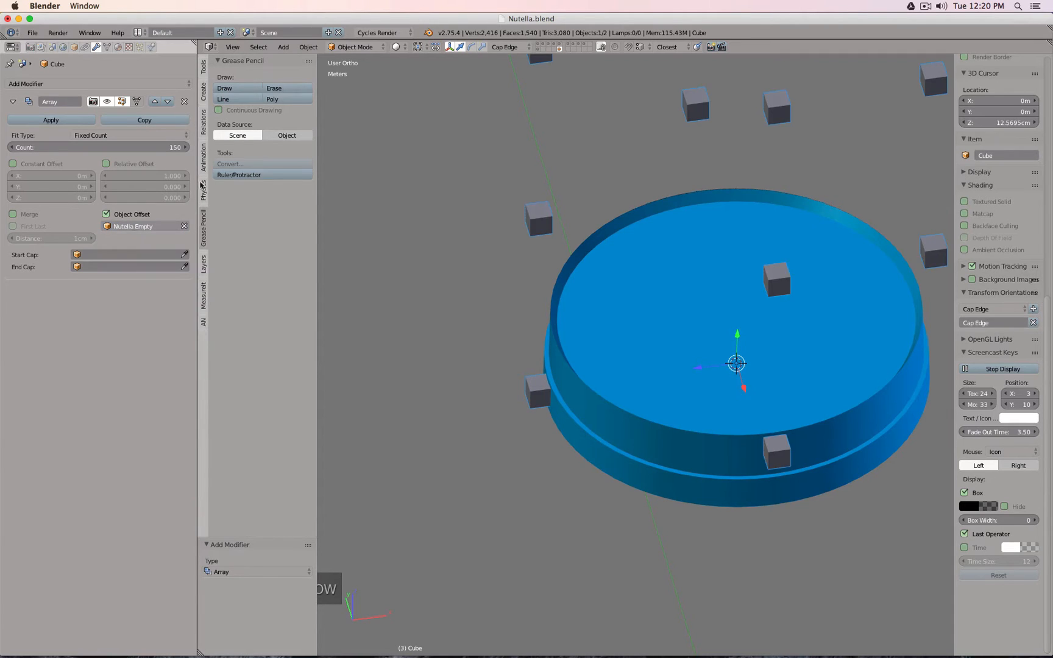
- Examine the empty that drives the existing groove ring on the neighbouring layer, and return to the cube's layer in wireframe
mouse_move(549, 298)
middle_down()
mouse_move(559, 274)
mouse_move(560, 283)
middle_up()
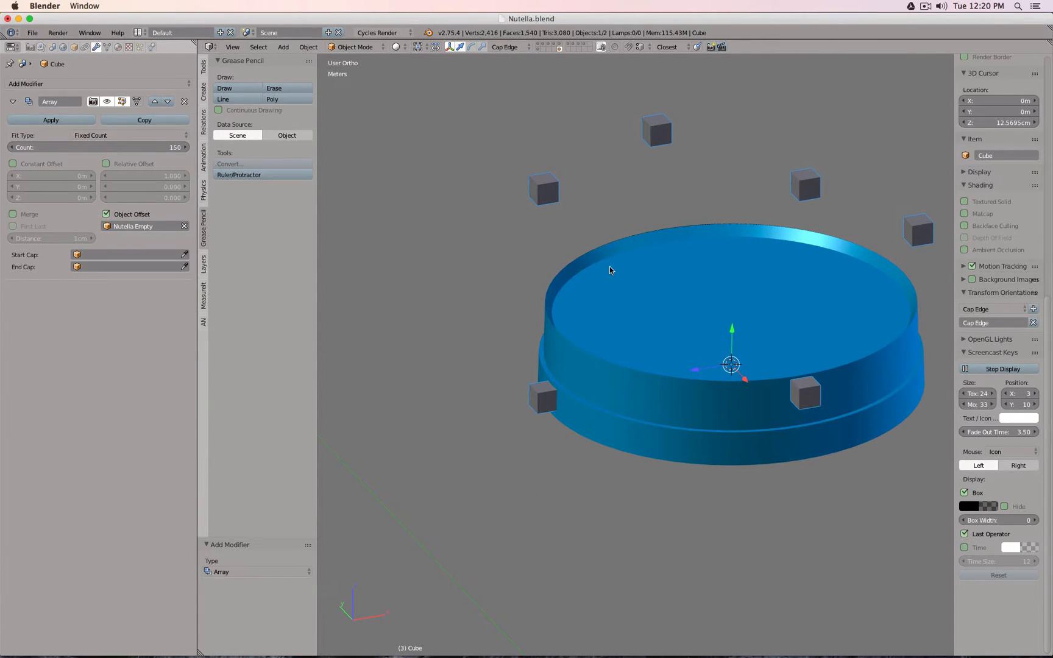
click(560, 48)
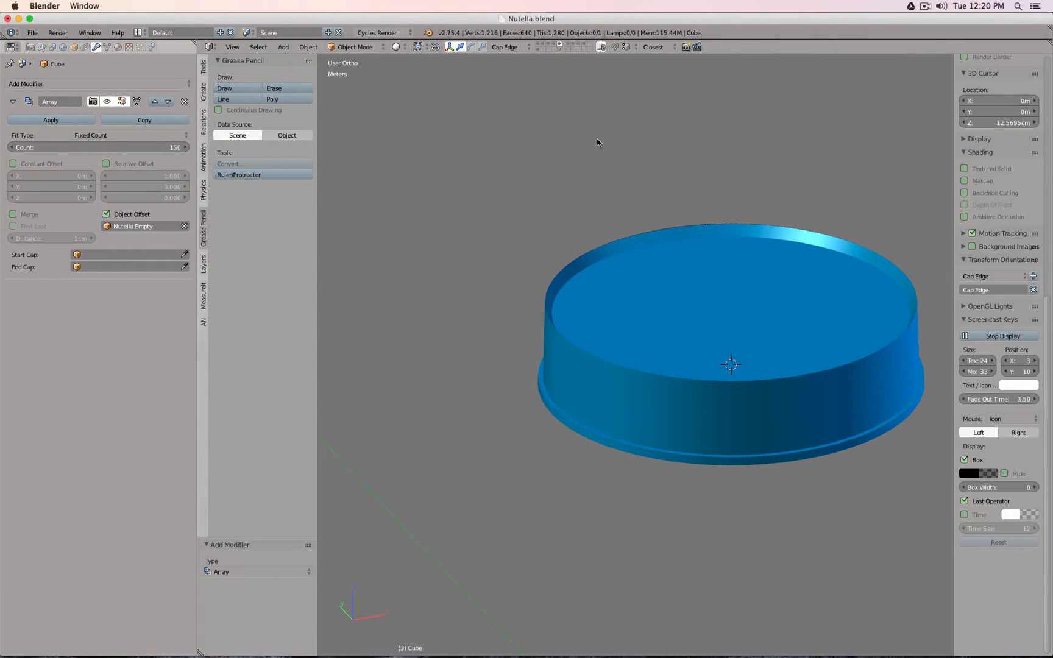
click(554, 45)
middle_drag(709, 317, 711, 359)
right_click(734, 341)
key(shift+s)
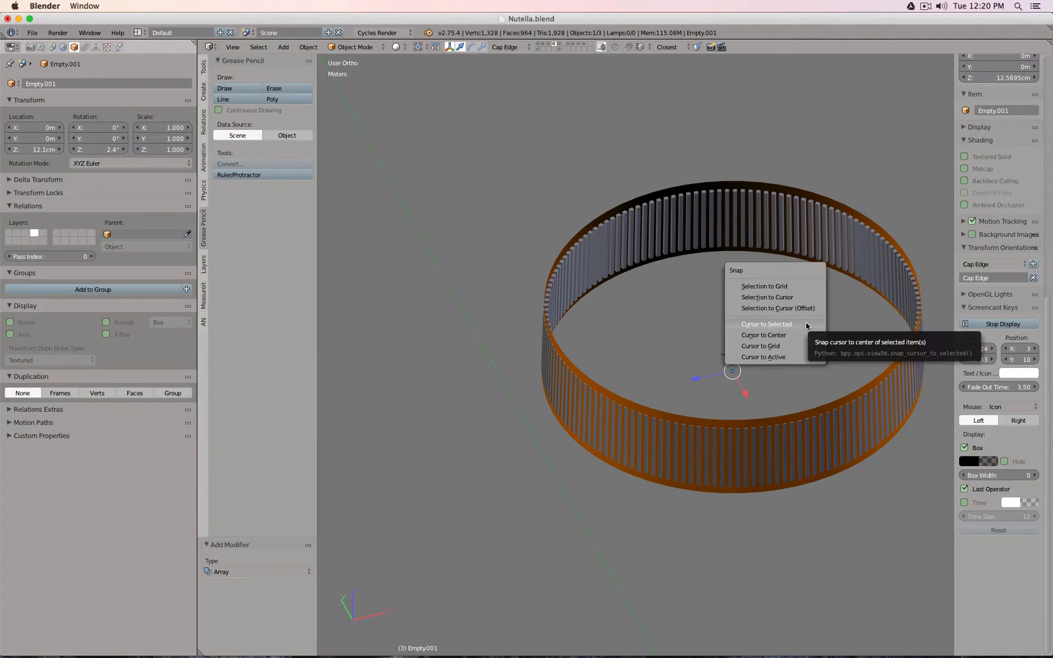
click(806, 326)
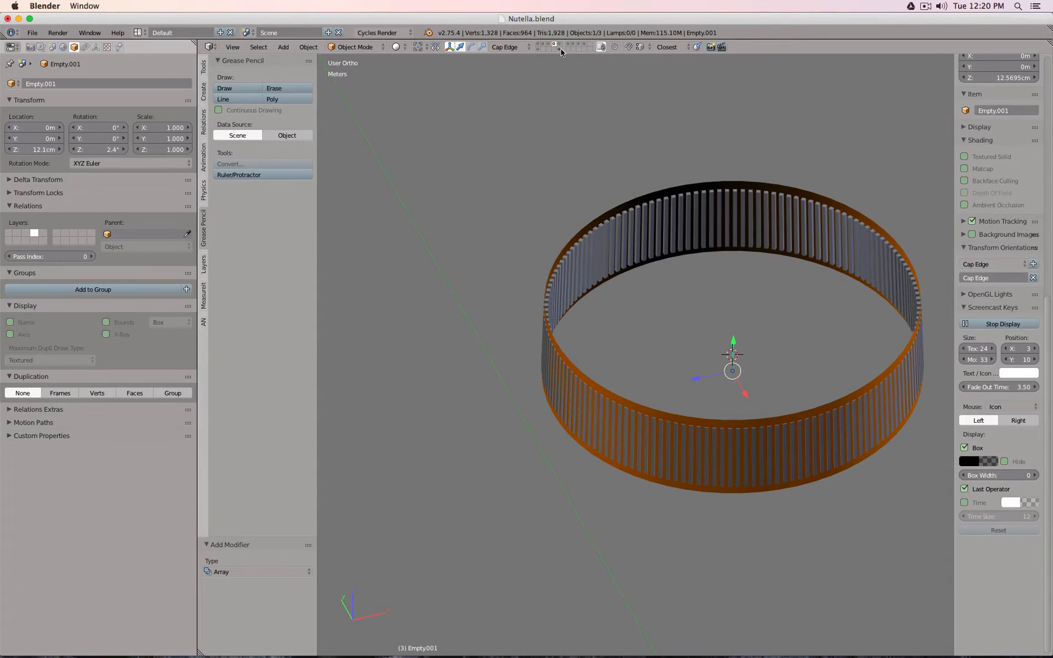
click(560, 49)
key(z)
right_click(724, 357)
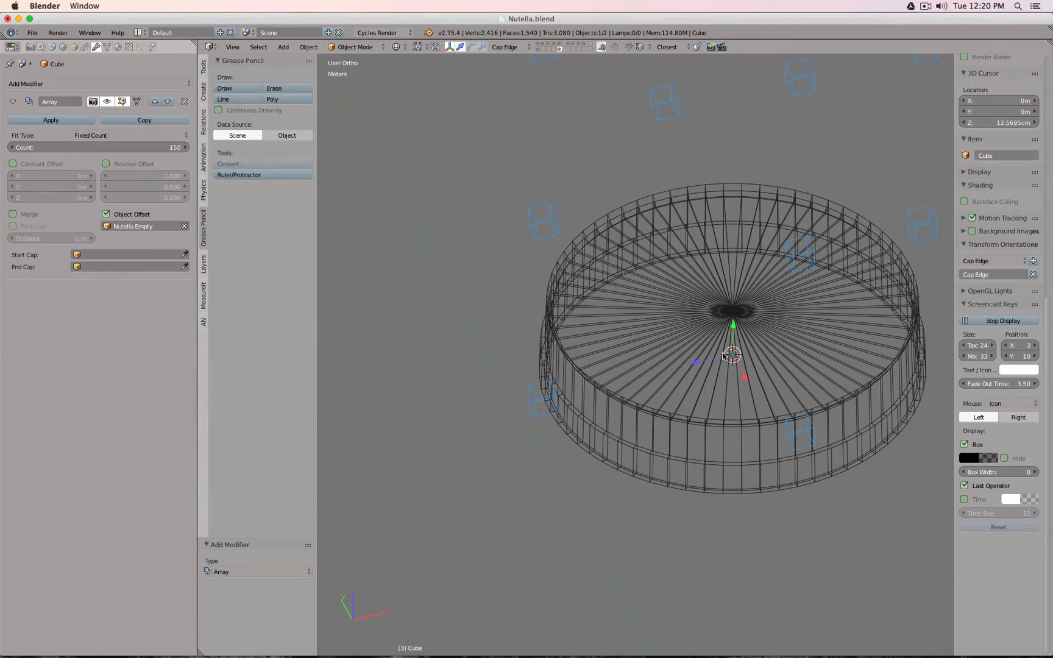
- Add a Plain Axes empty at the 3D cursor in the cap's centre and set its display size to 2 cm
mouse_move(695, 360)
middle_down()
mouse_move(700, 334)
mouse_move(703, 353)
middle_up()
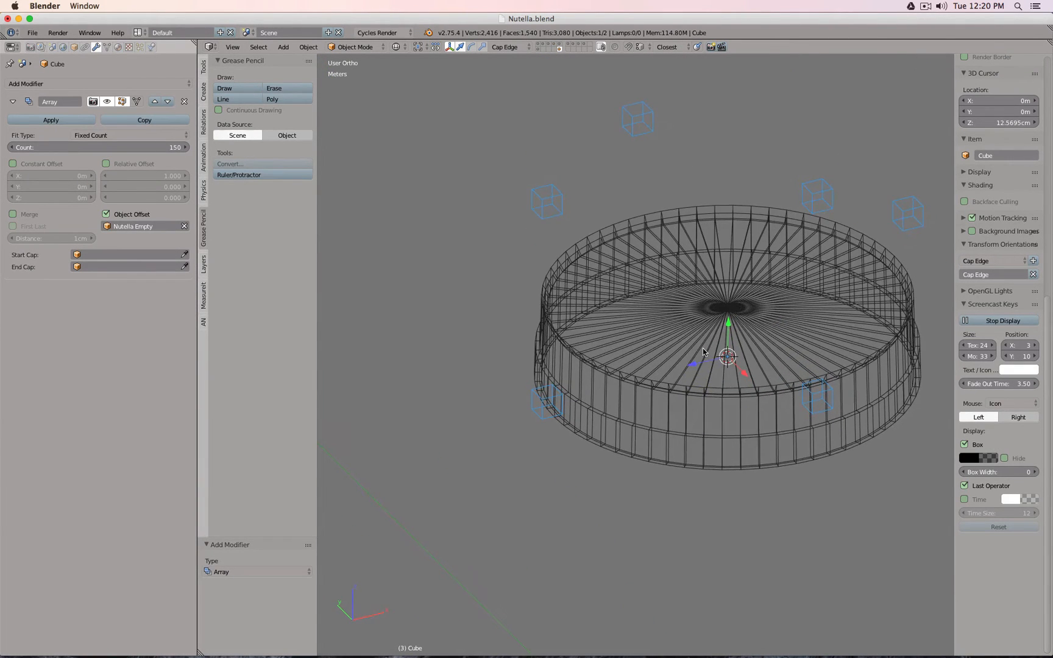
key(shift+a)
mouse_move(703, 352)
mouse_move(697, 431)
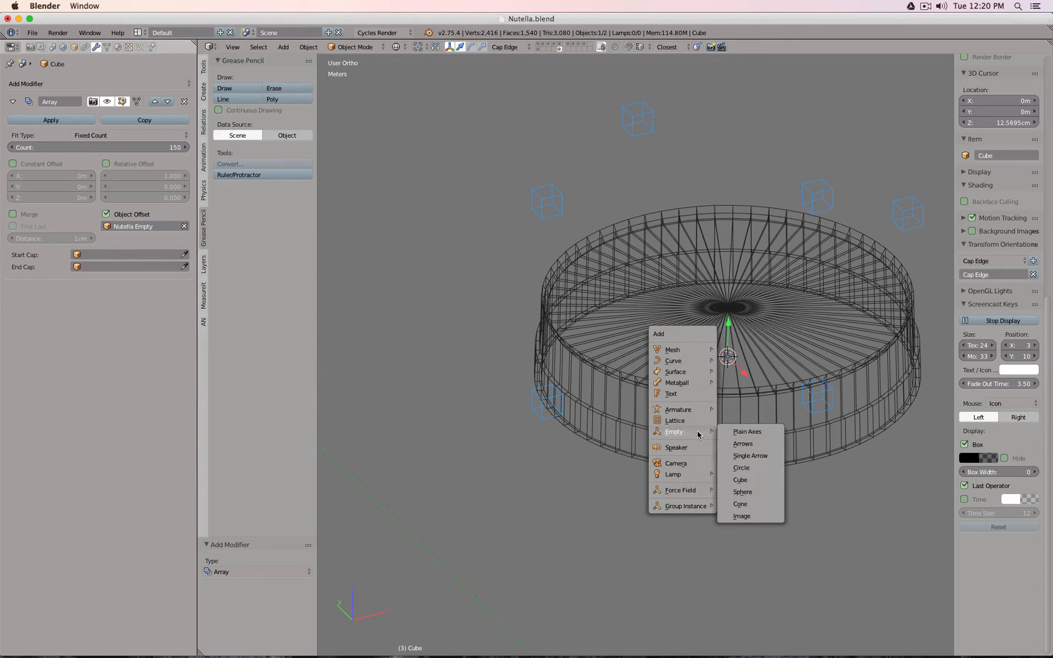
click(762, 432)
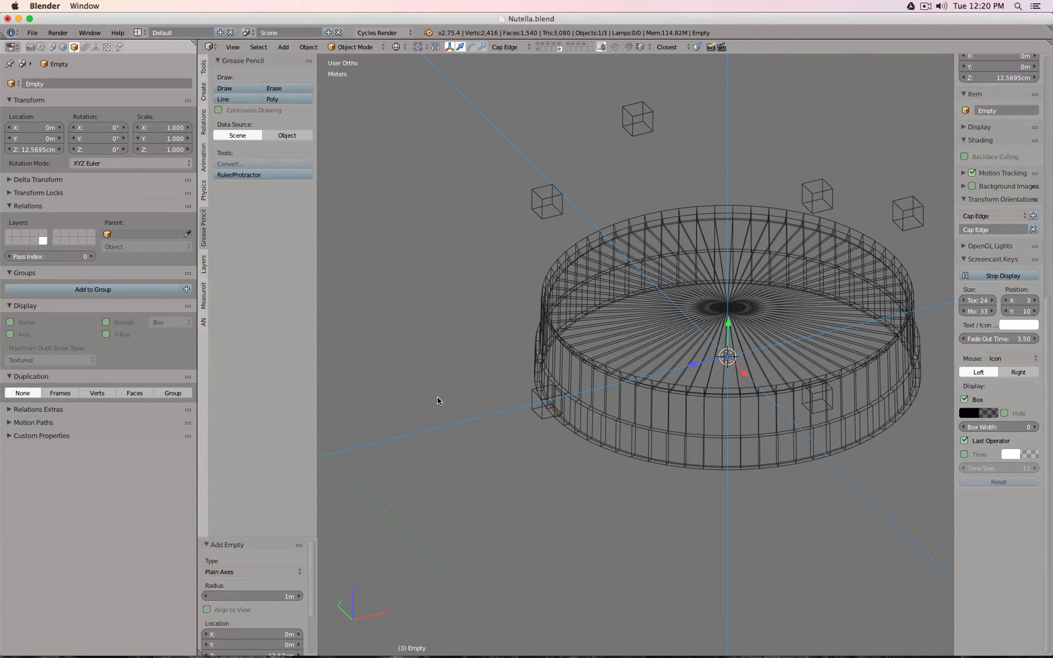
click(96, 47)
click(129, 110)
text(2c)
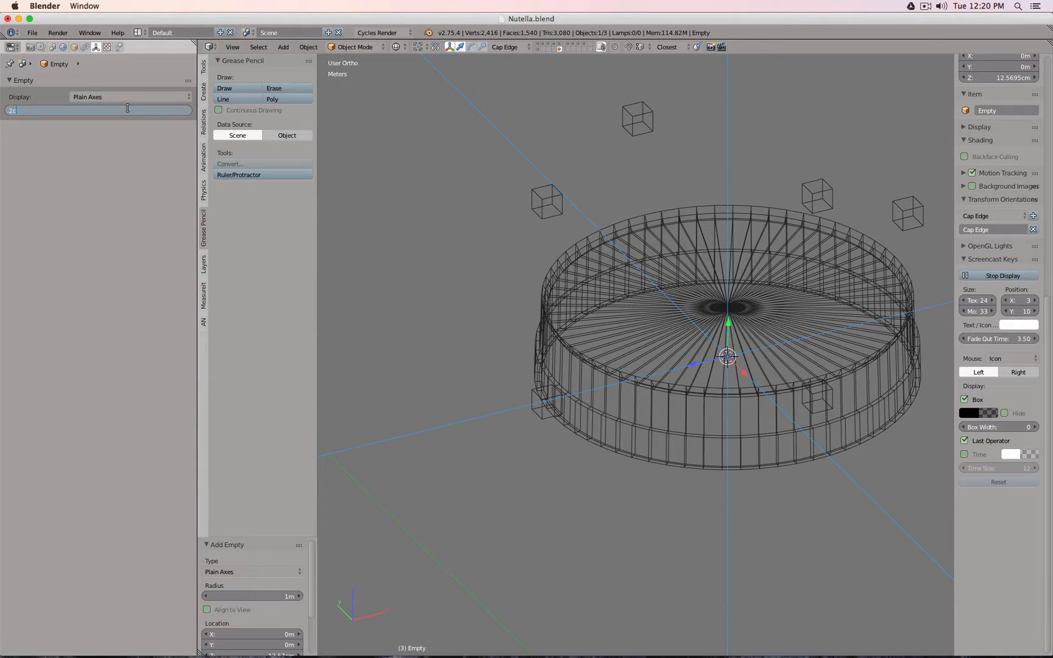
text(m)
key(Return)
- Replace the cube array's offset object with the new empty at the cap's centre
right_click(546, 412)
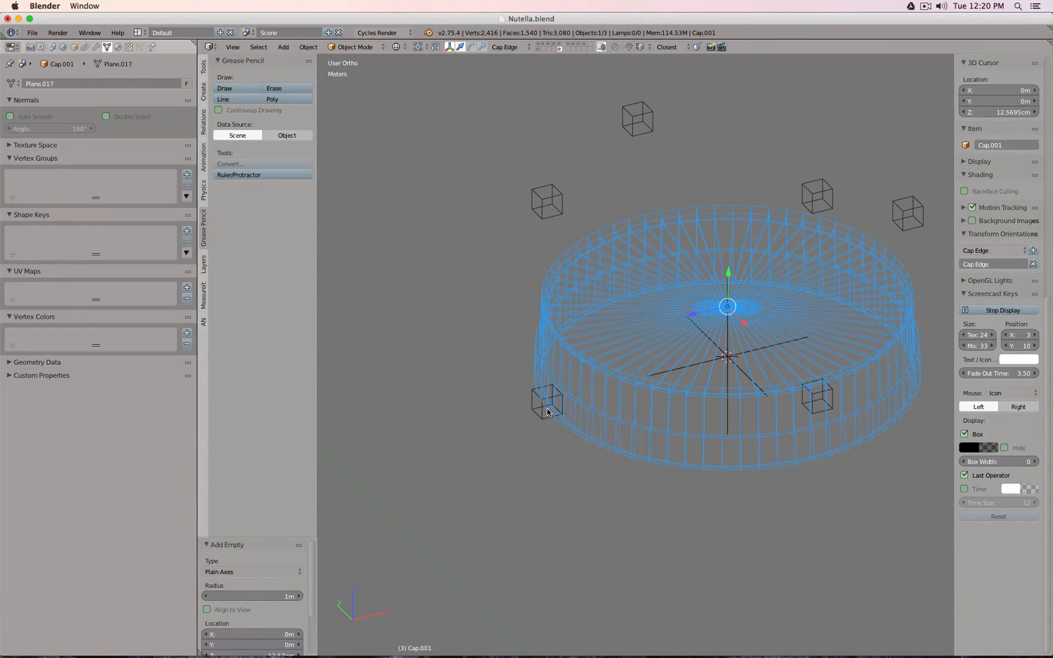
right_click(545, 414)
click(96, 47)
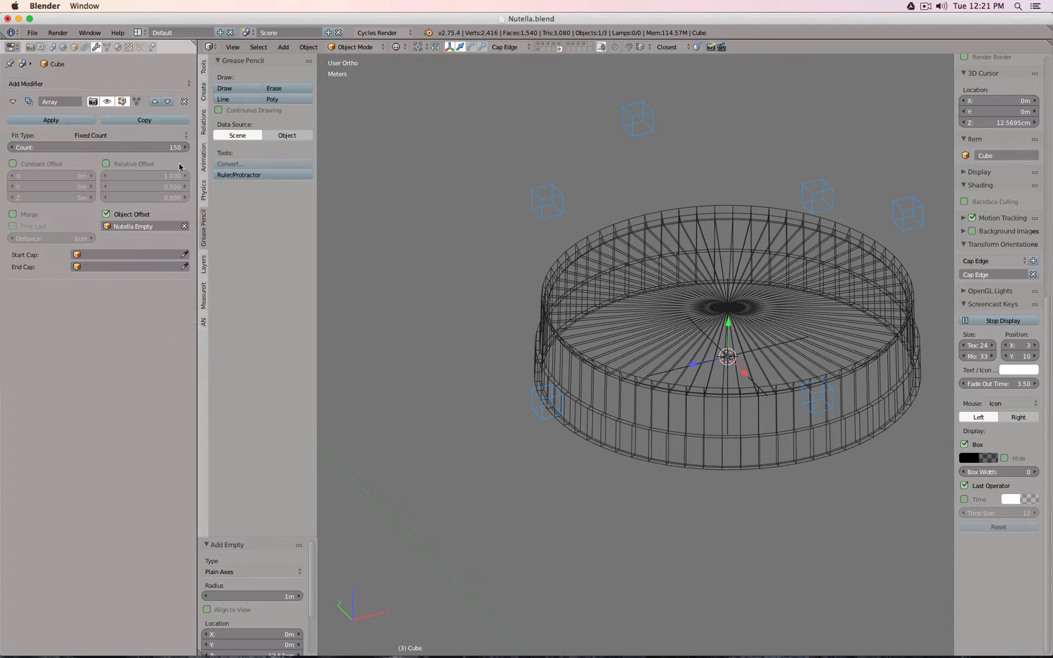
click(184, 226)
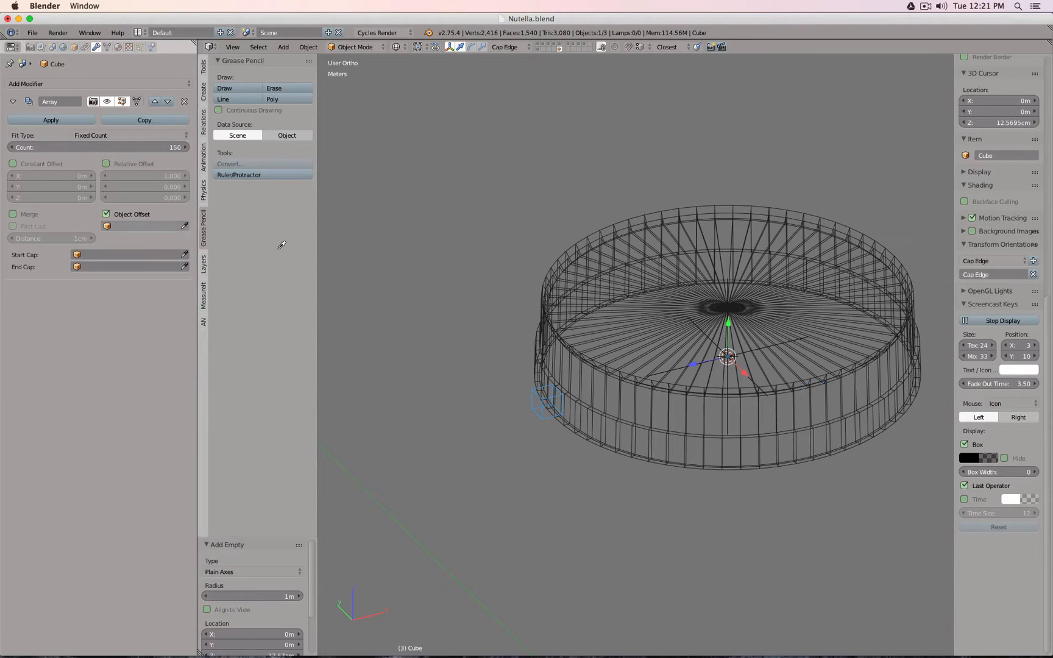
click(760, 347)
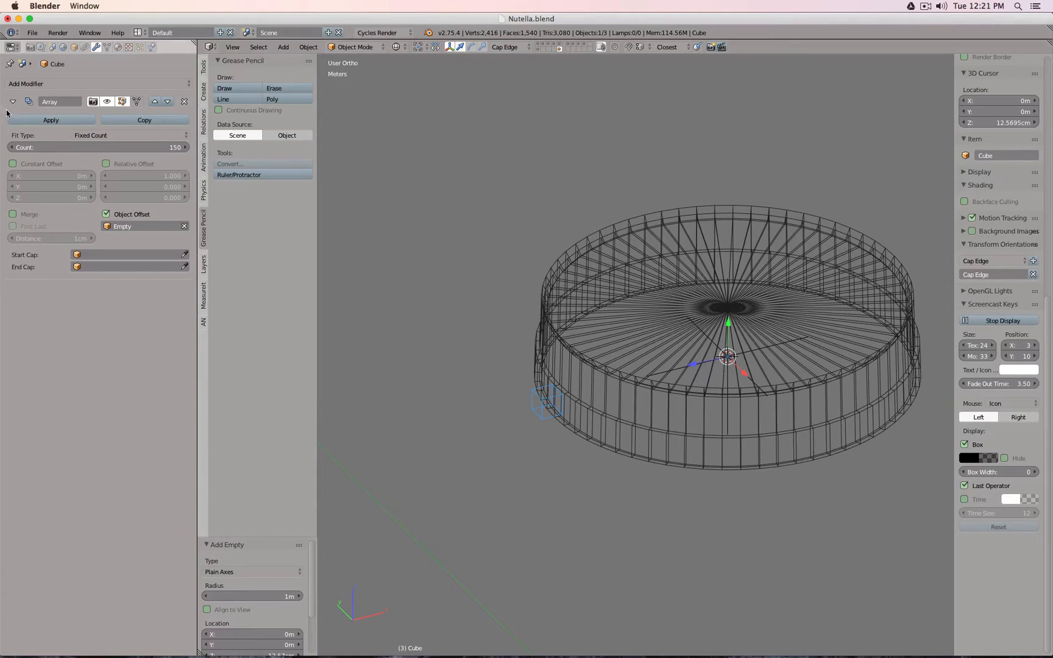
- Set the new empty's Z rotation to 2.4°
right_click(708, 362)
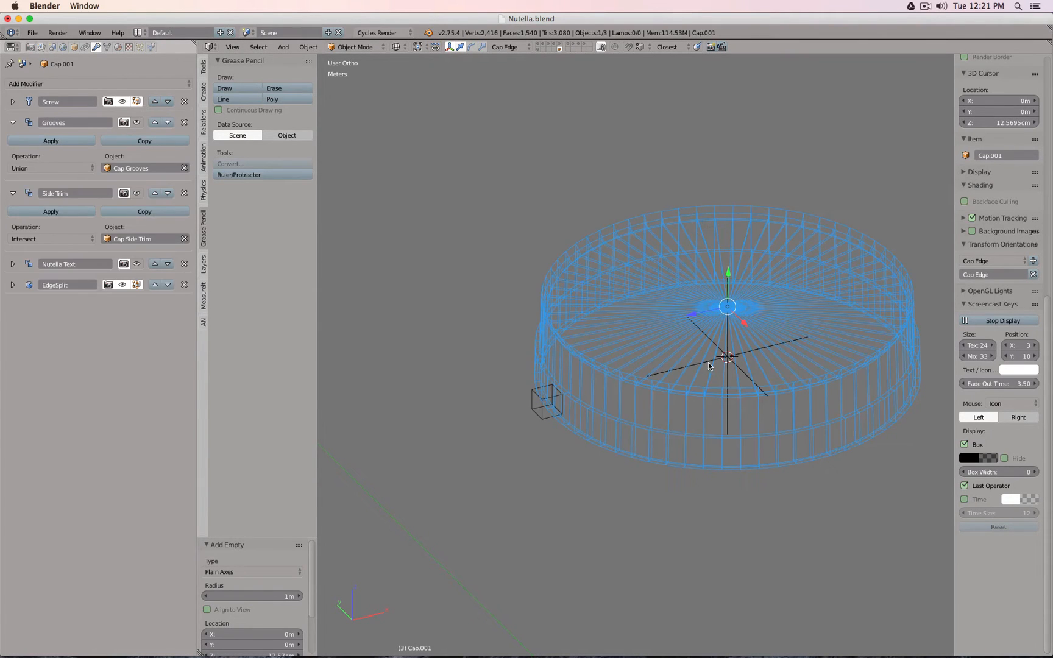
right_click(709, 362)
scroll(993, 123, down, 2)
scroll(993, 122, up, 8)
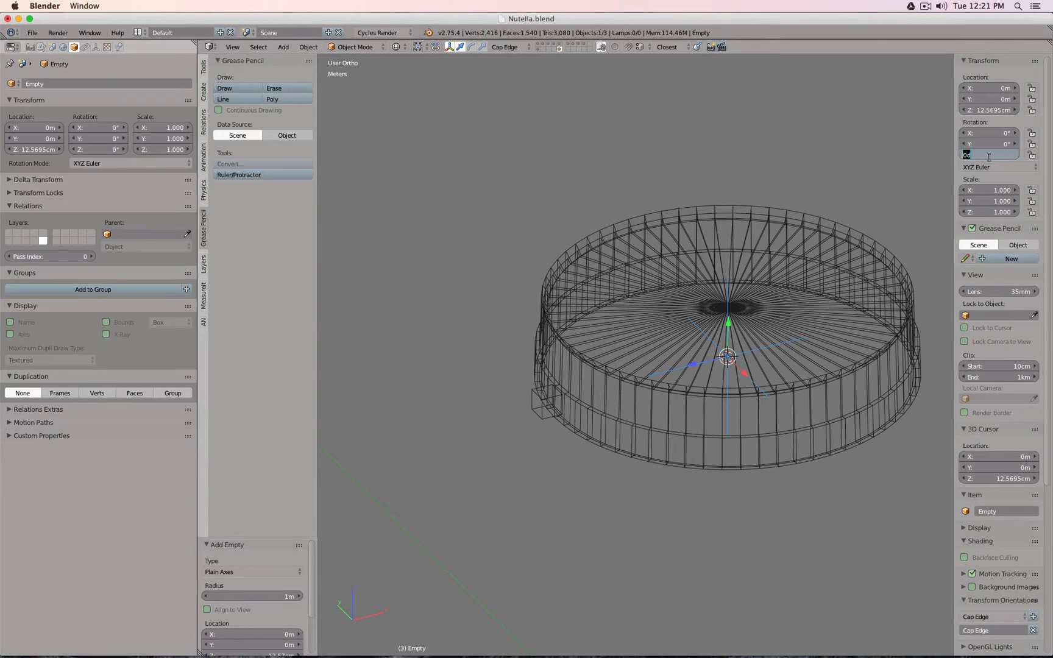
key(Return)
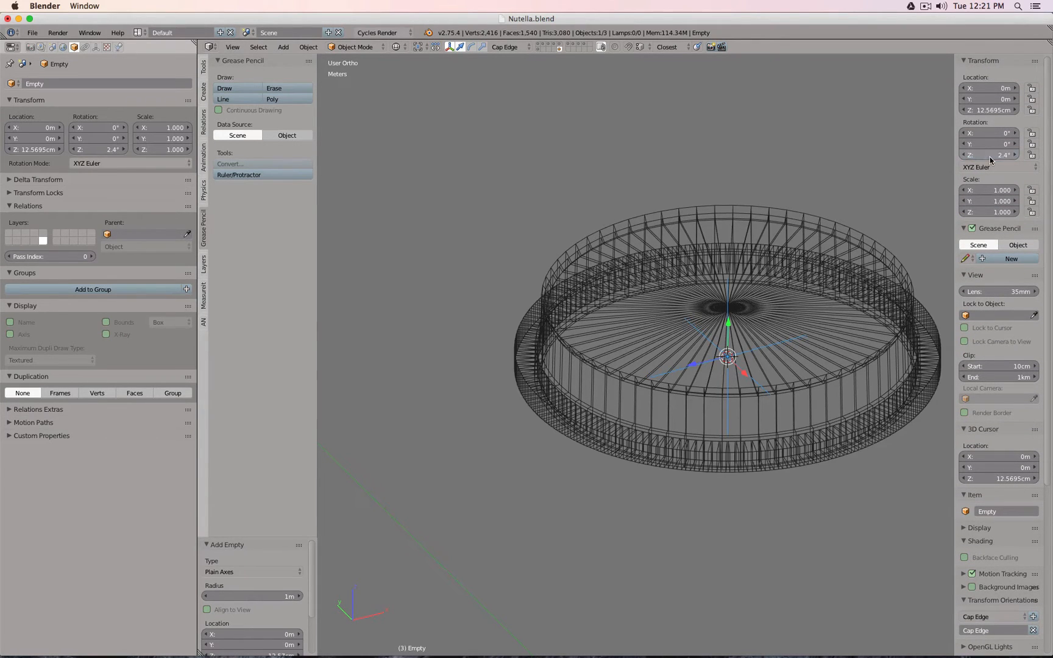
- Reduce the cube's array count to 80, checking the ring of copies from the top
key(z)
scroll(550, 375, up, 3)
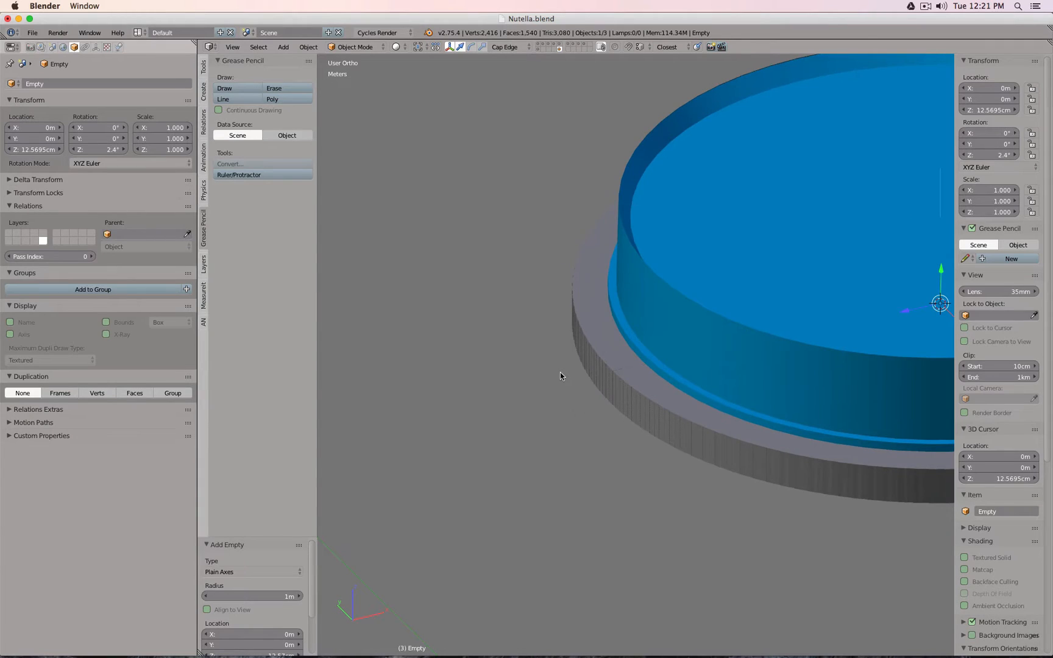
key(KP_7)
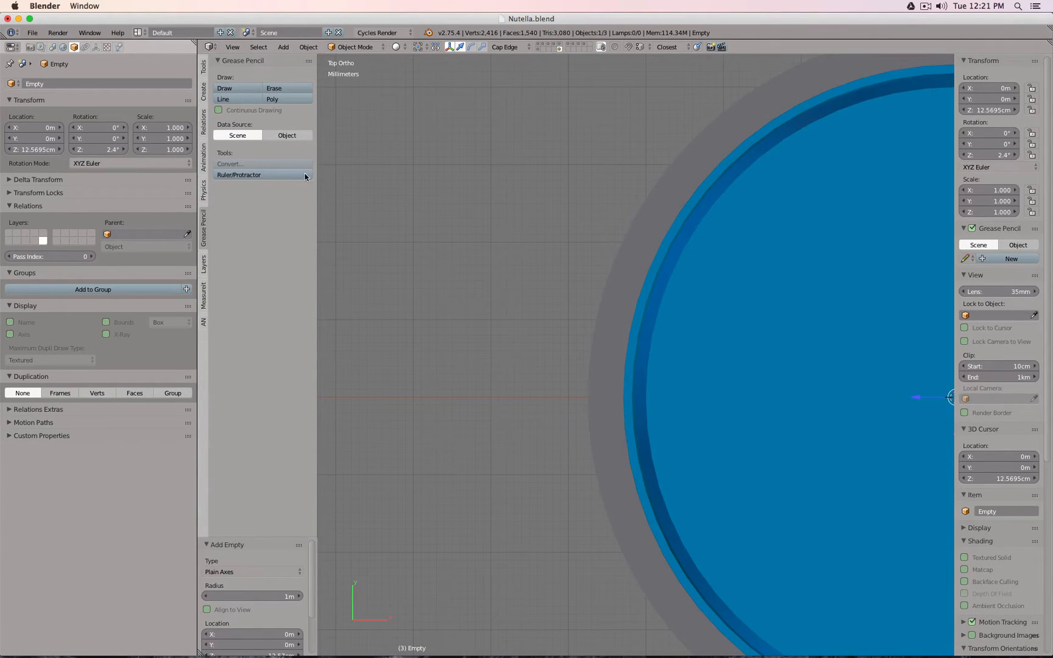
right_click(596, 406)
click(86, 146)
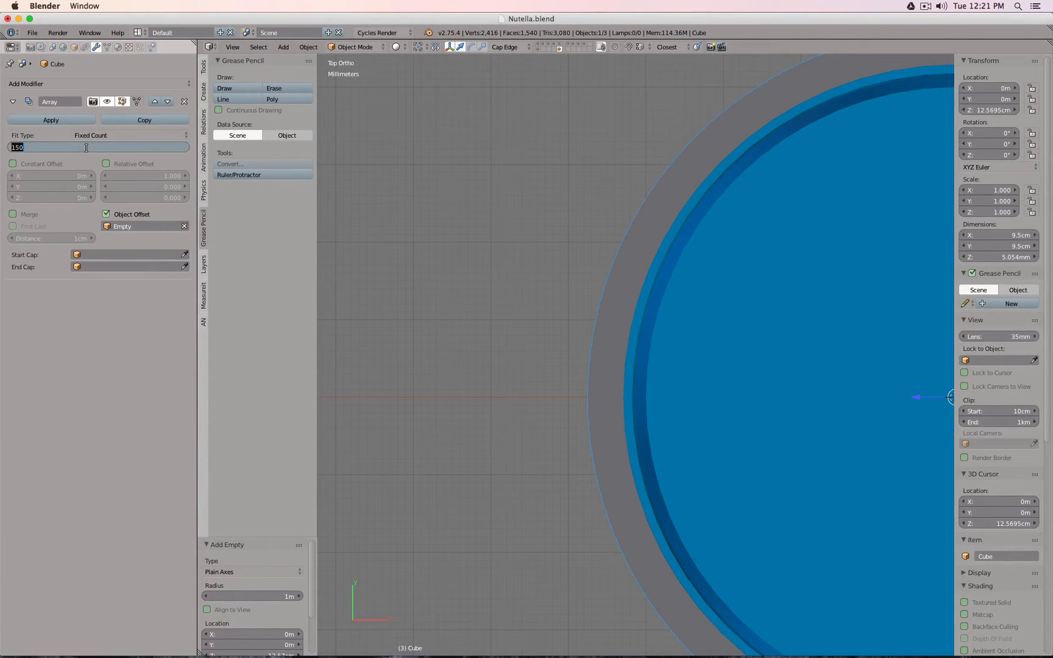
text(80)
key(Return)
- Set the central empty's Z rotation to 360/80 degrees so the array copies are spread around the full circle
key(z)
scroll(693, 354, down, 4)
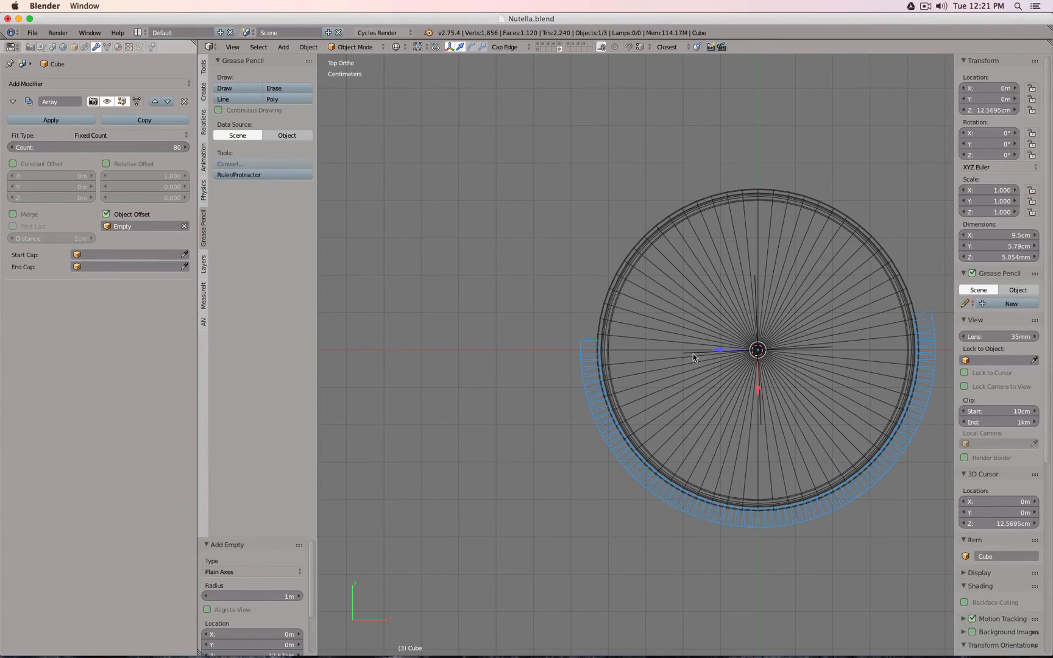
right_click(693, 354)
click(984, 154)
text(360/80)
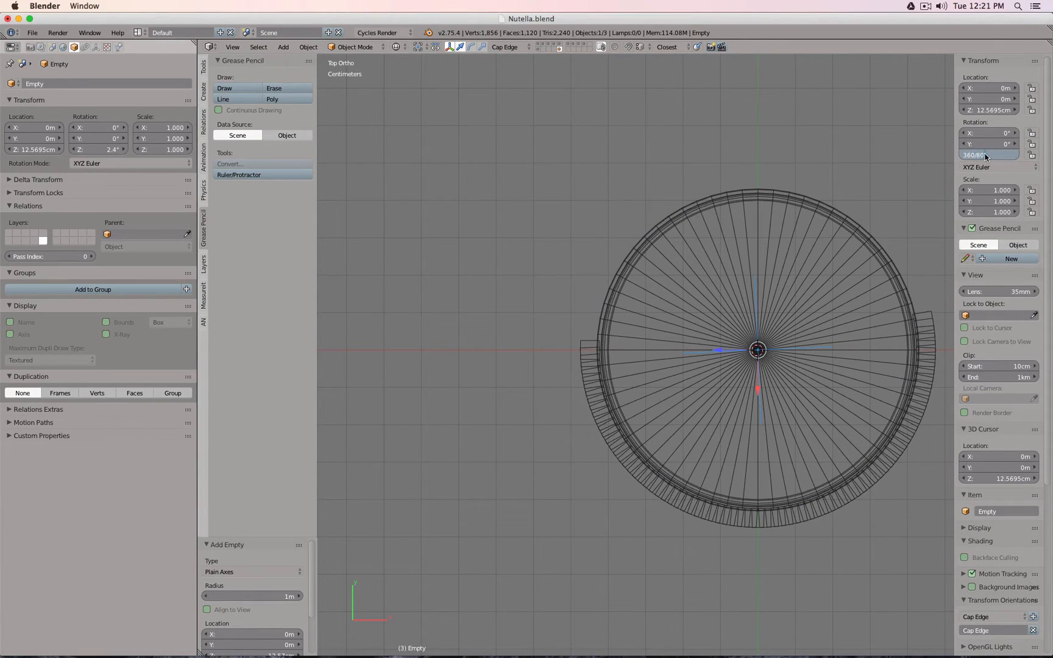
key(Return)
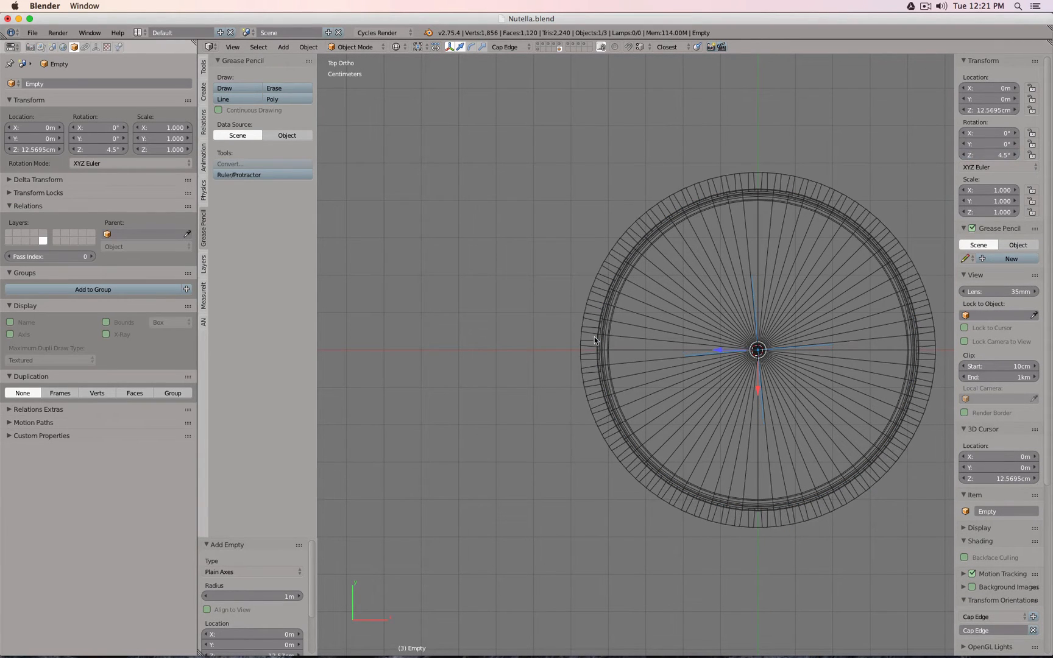
- Narrow the cube's mesh along the global Y axis in Edit Mode so gaps open between the arrayed copies
right_click(576, 356)
scroll(576, 356, up, 4)
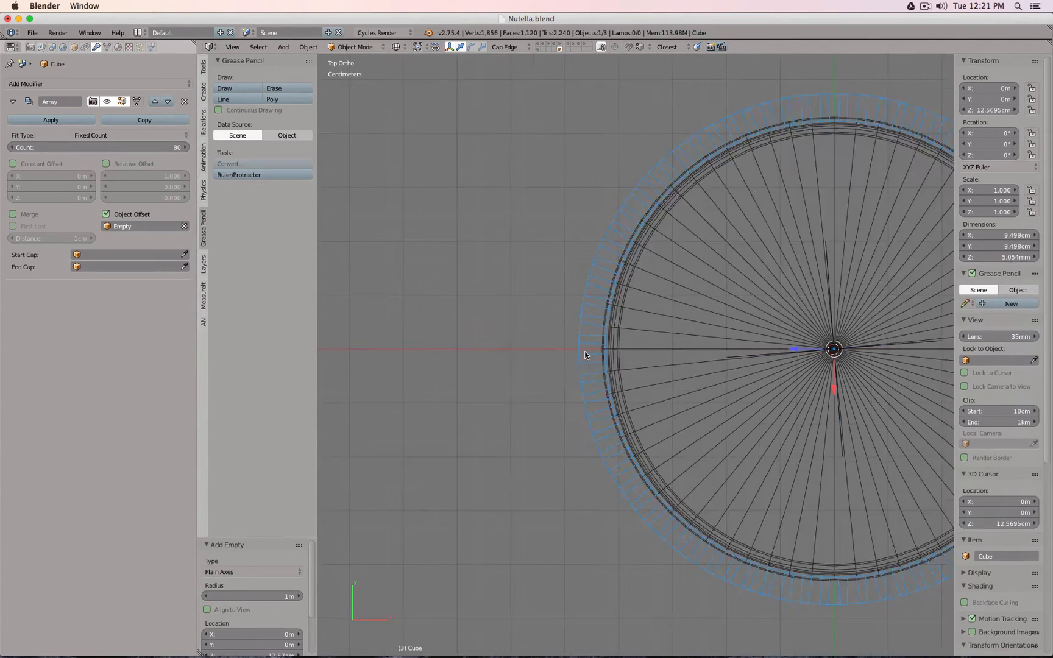
key(Tab)
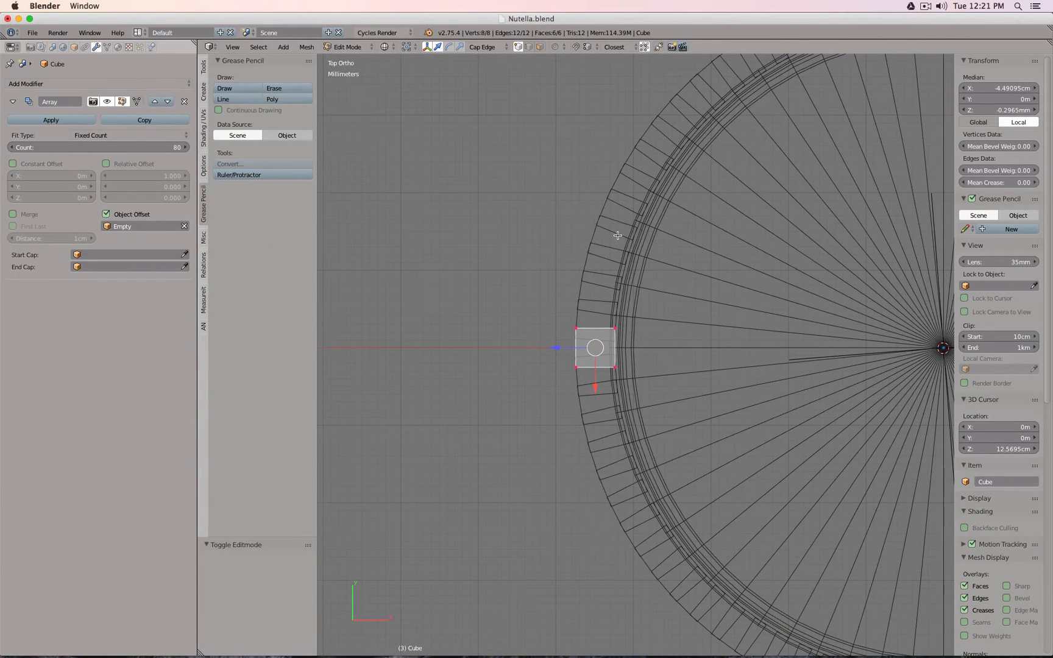
key(s)
key(y)
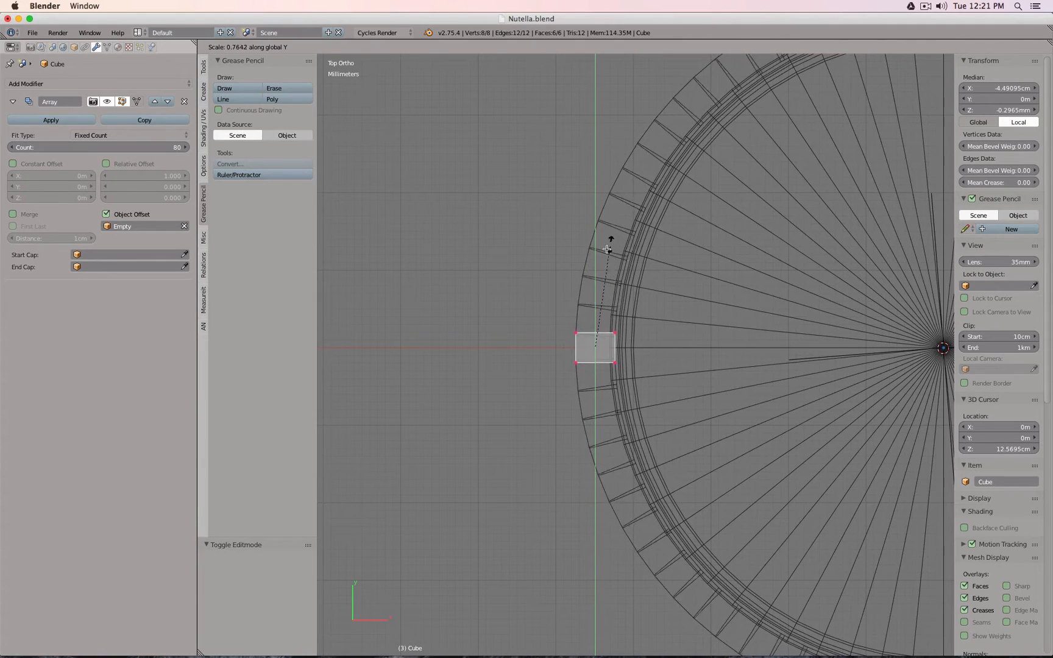
click(580, 274)
scroll(606, 289, down, 1)
key(z)
middle_drag(653, 335, 705, 265)
key(Tab)
- Add a Boolean modifier to the duplicated cap above EdgeSplit, set to Difference with the arrayed cube as its object
right_click(494, 243)
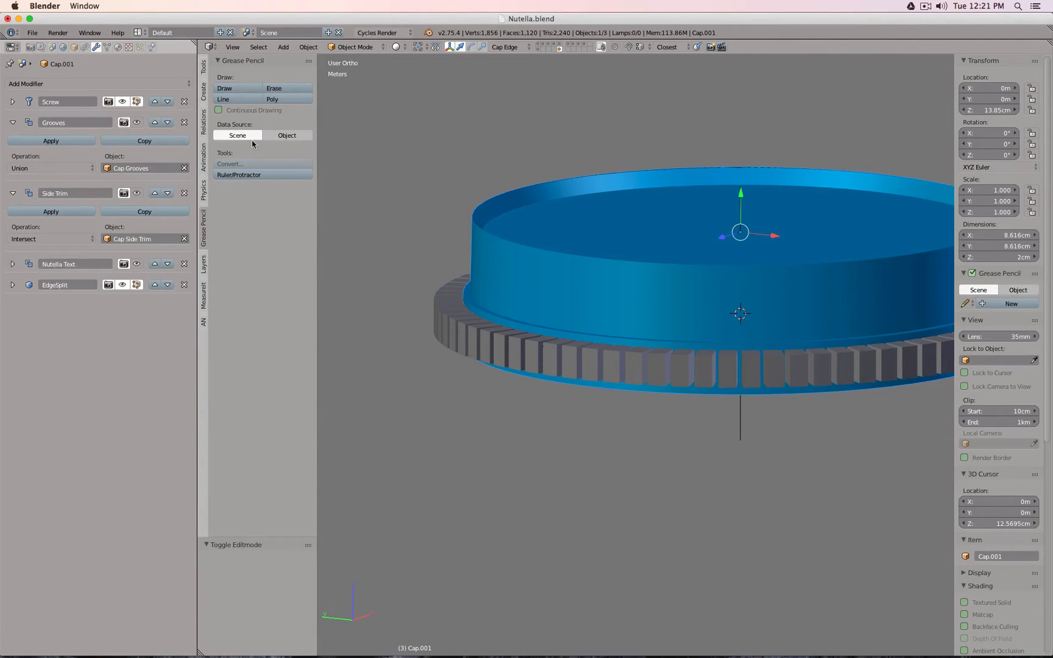
click(88, 82)
click(147, 135)
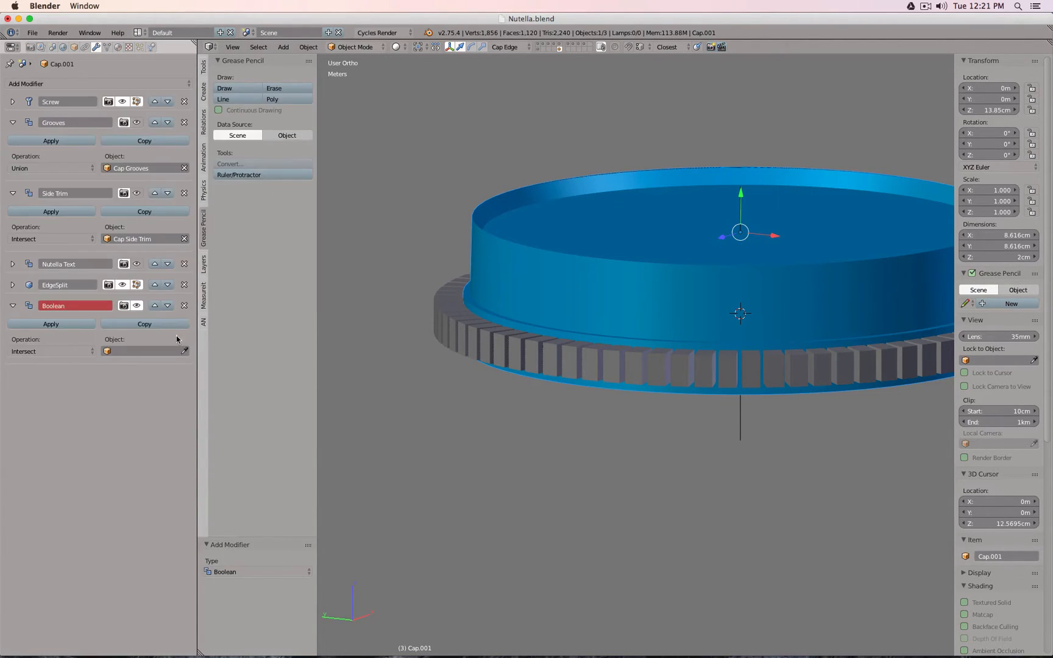
click(155, 305)
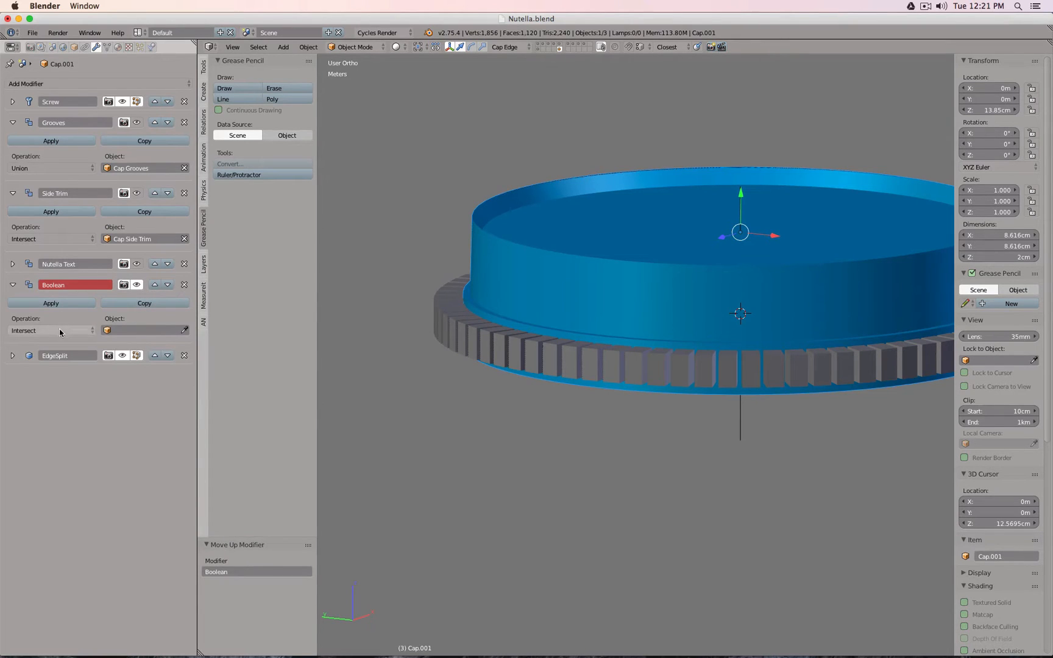
click(59, 329)
click(59, 294)
click(184, 330)
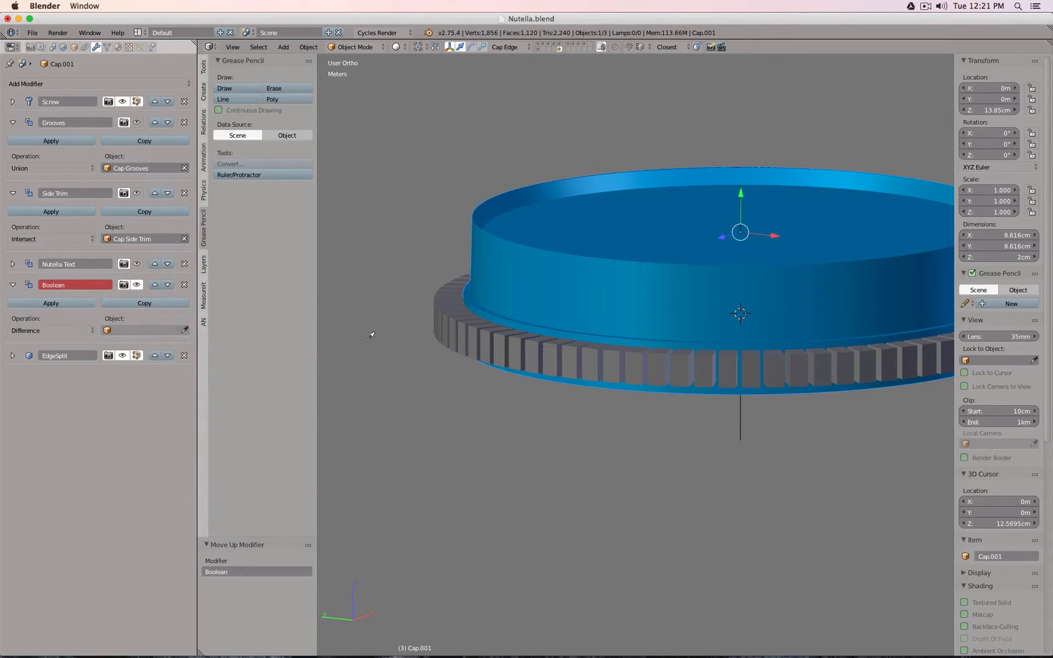
click(436, 298)
- Hide the arrayed cube and inspect the grooves cut around the cap's rim
right_click(437, 321)
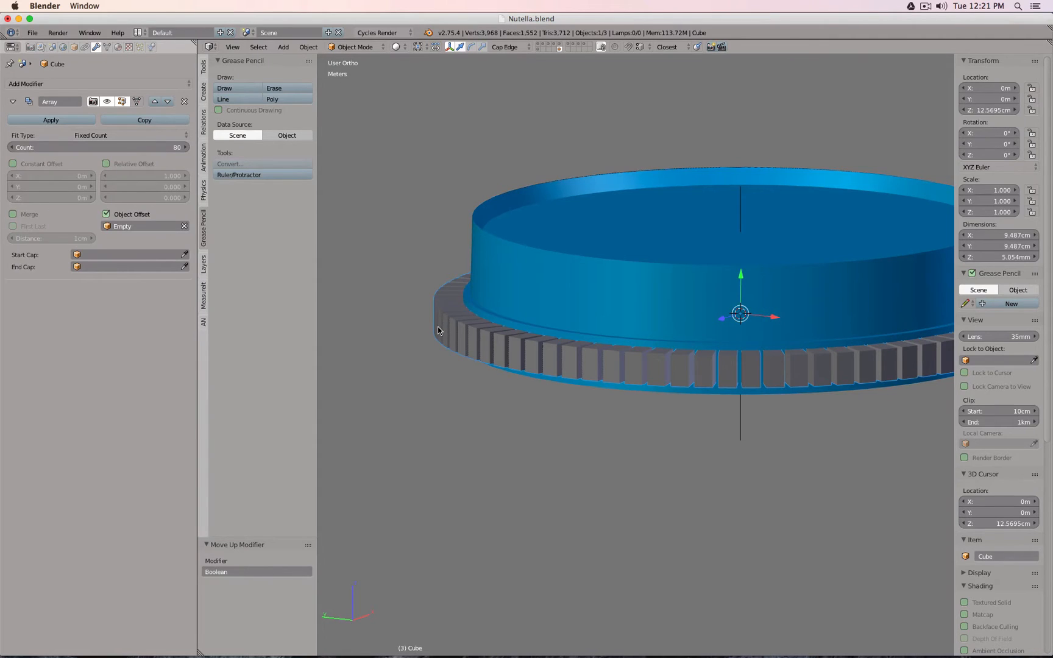
key(h)
middle_drag(441, 363, 579, 379)
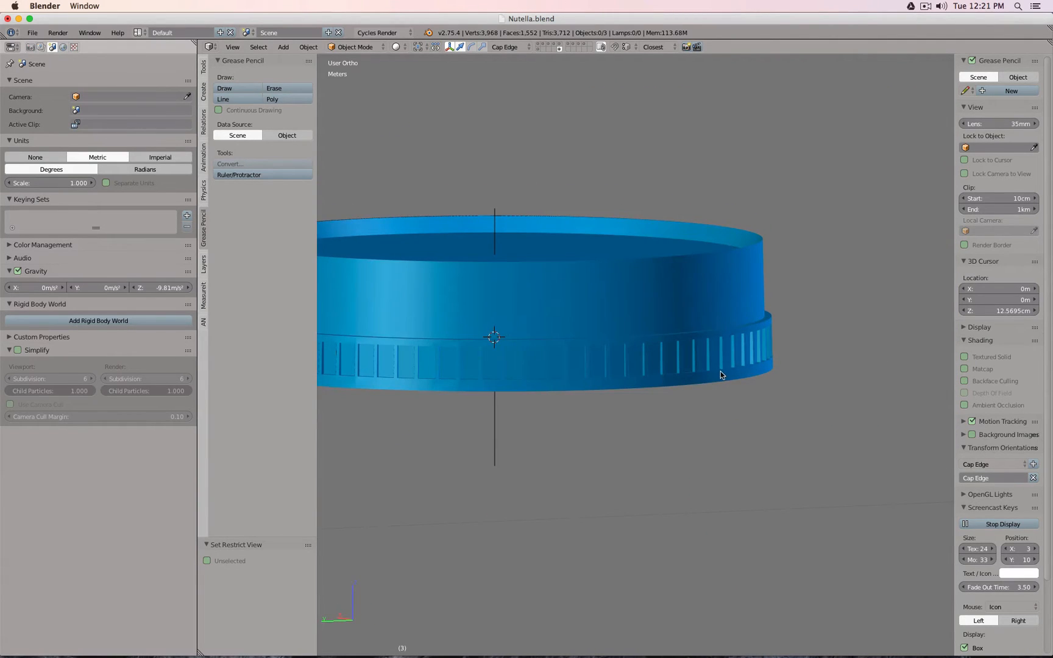
middle_drag(721, 371, 646, 375)
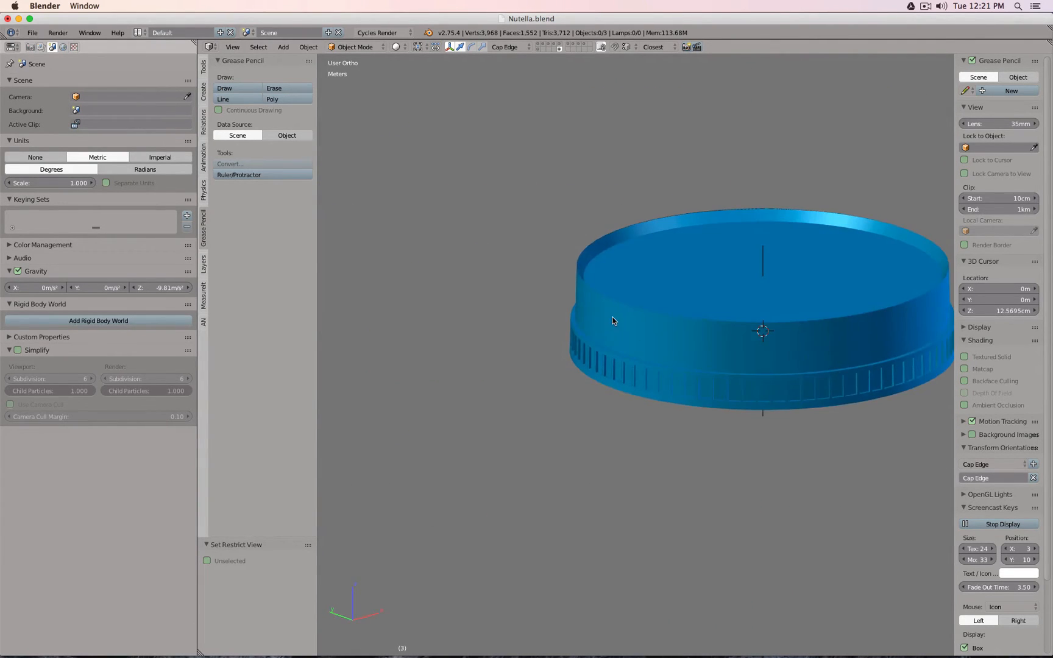
- Delete the duplicated cap together with the arrayed cube and the central empty
key(a)
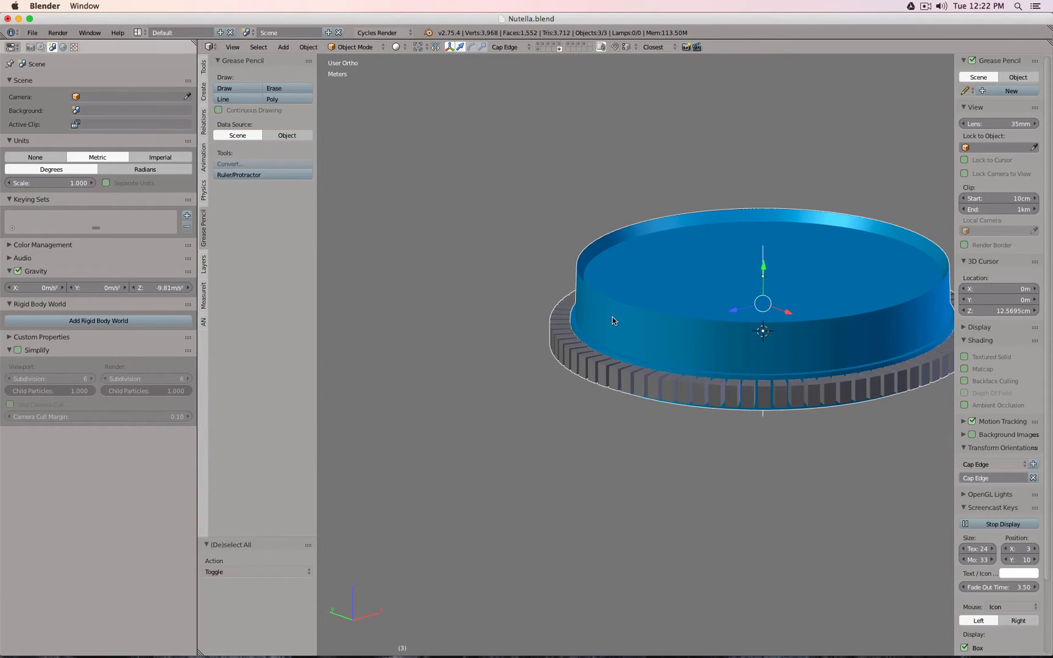
key(x)
click(613, 321)
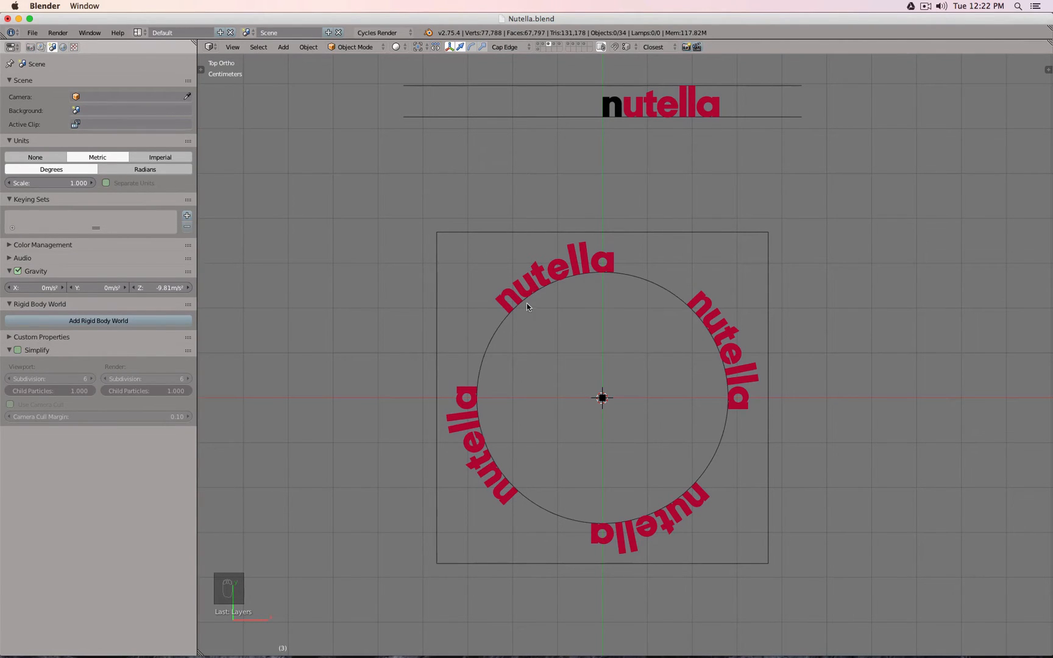
- Examine the curve points of the flat logo's letters n, u and t in Edit Mode
middle_drag(527, 302, 510, 262)
shift+middle_drag(795, 235, 491, 311)
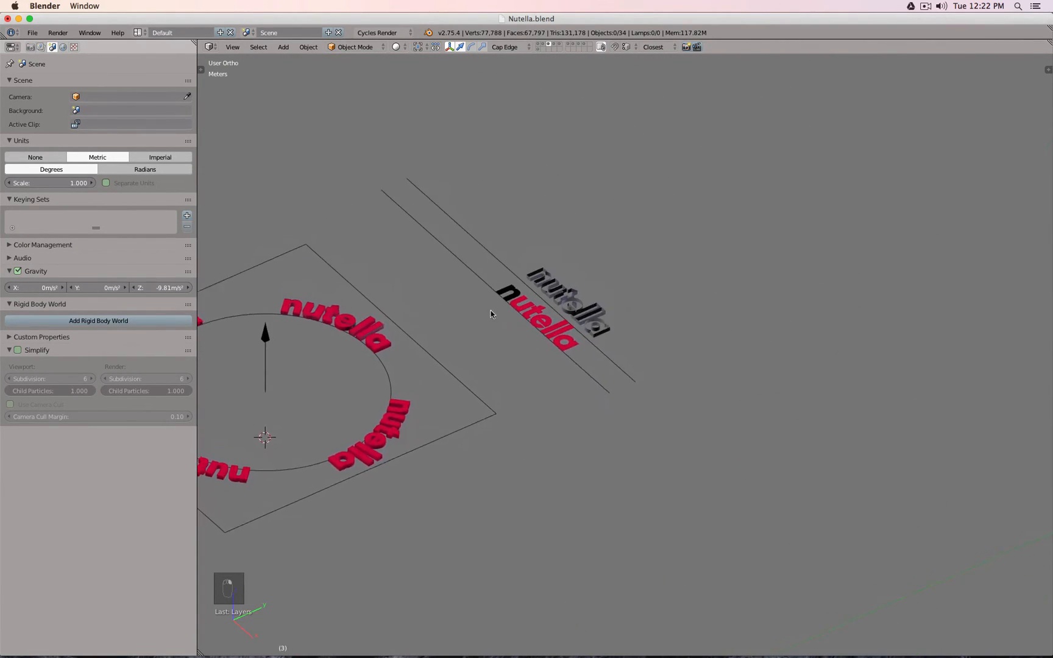
scroll(491, 311, up, 6)
right_click(468, 269)
scroll(471, 288, up, 2)
key(Tab)
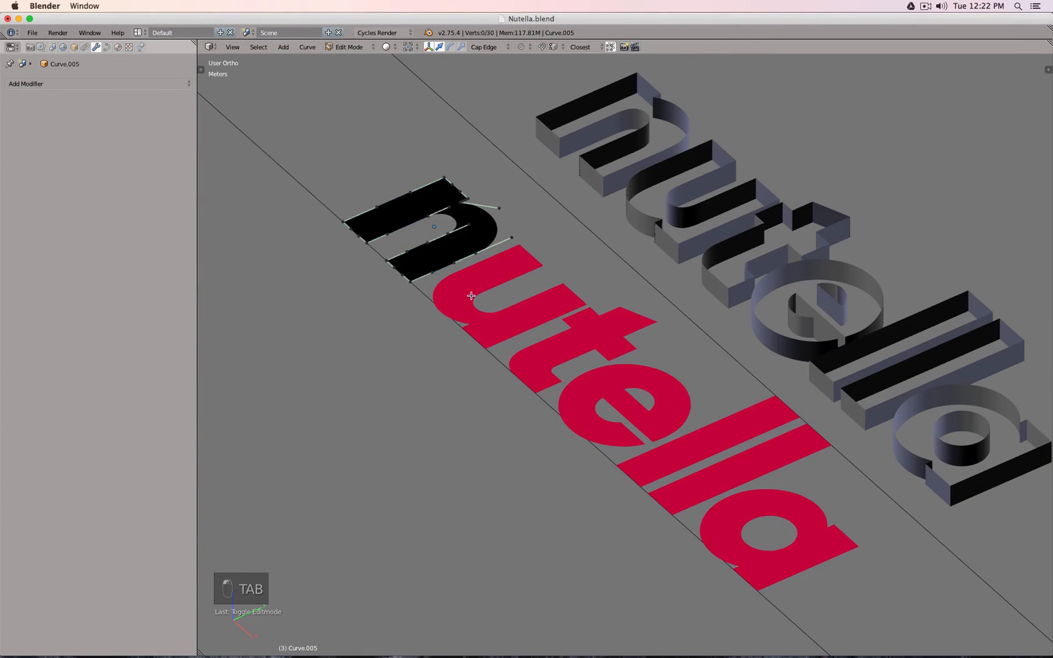
key(Tab)
right_click(468, 292)
key(Tab)
key(Tab)
right_click(559, 353)
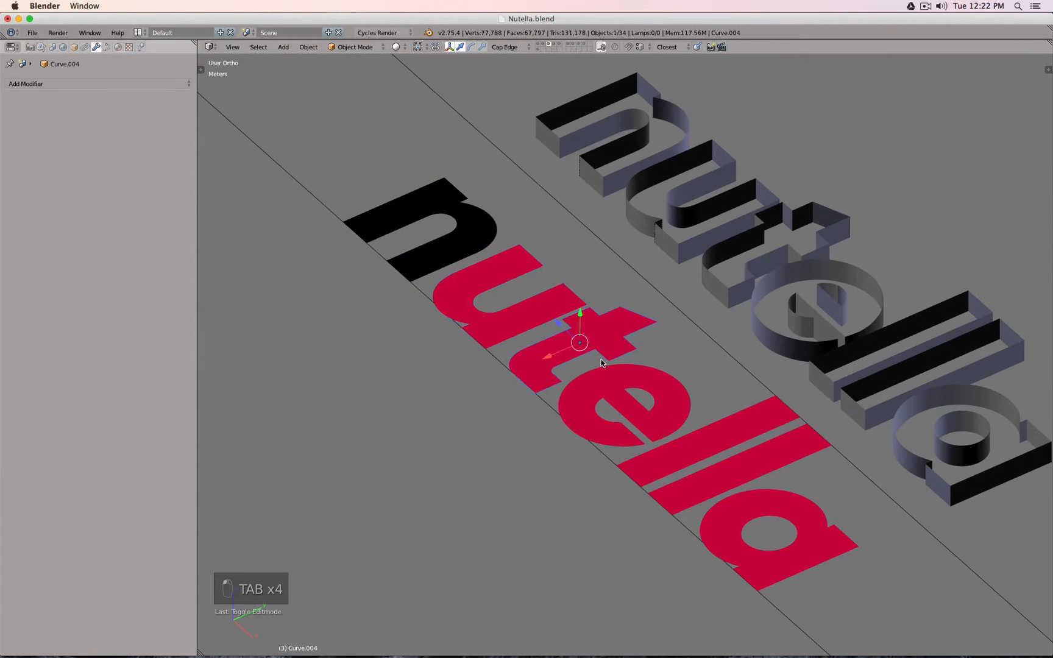
key(Tab)
key(Tab)
- Examine the curve points of the flat logo's letters e, l and a, and return to Object Mode in top view
right_click(664, 389)
key(Tab)
key(Tab)
right_click(738, 465)
key(Tab)
key(Tab)
key(Tab)
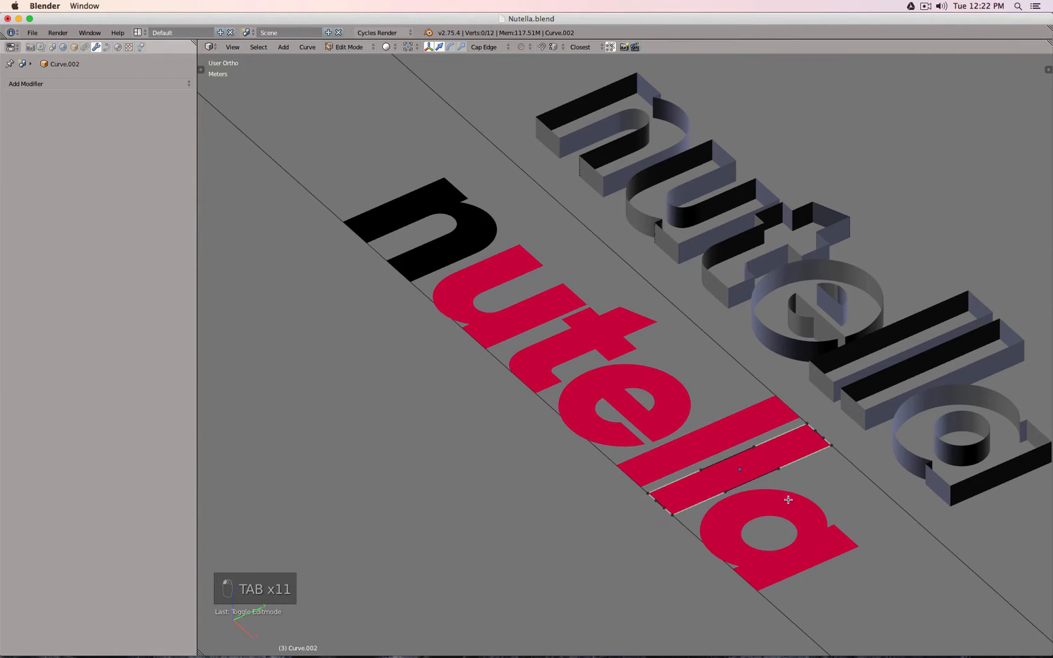
key(Tab)
right_click(786, 499)
key(Tab)
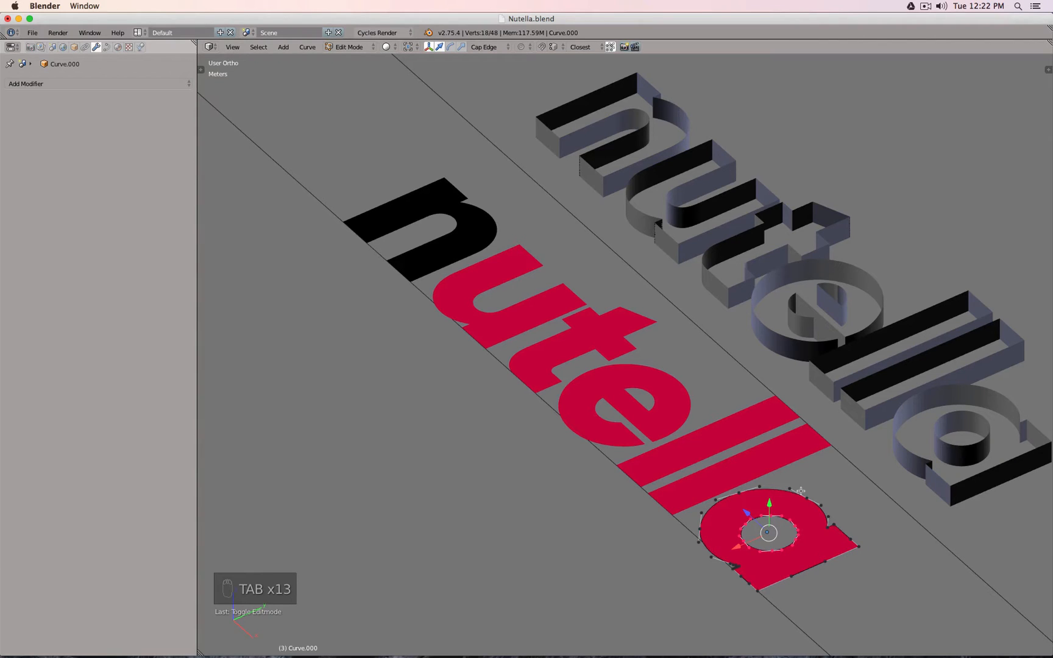
key(KP_7)
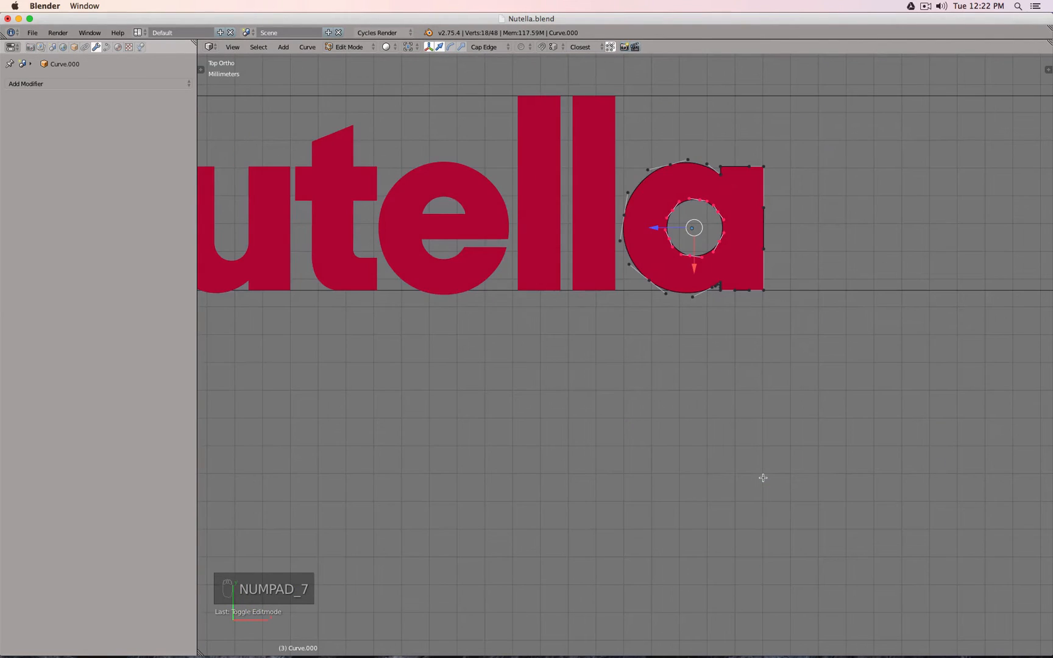
key(Tab)
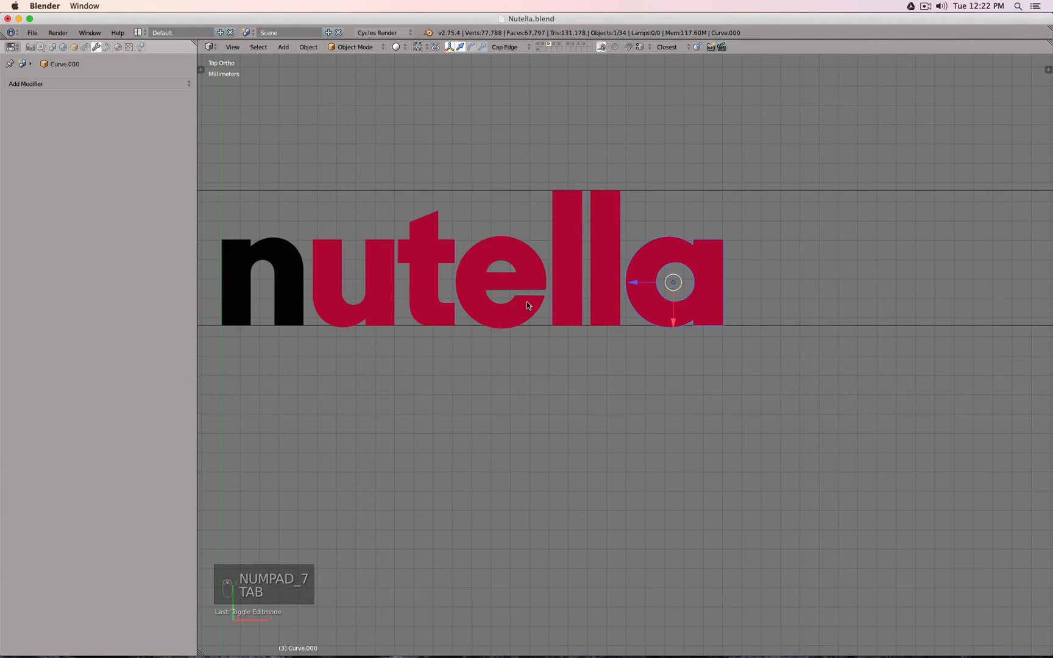
- Look over the flat nutella logo and the lettering arranged around the circle from above, with everything deselected
scroll(495, 291, down, 1)
shift+middle_drag(495, 291, 541, 430)
scroll(572, 382, down, 6)
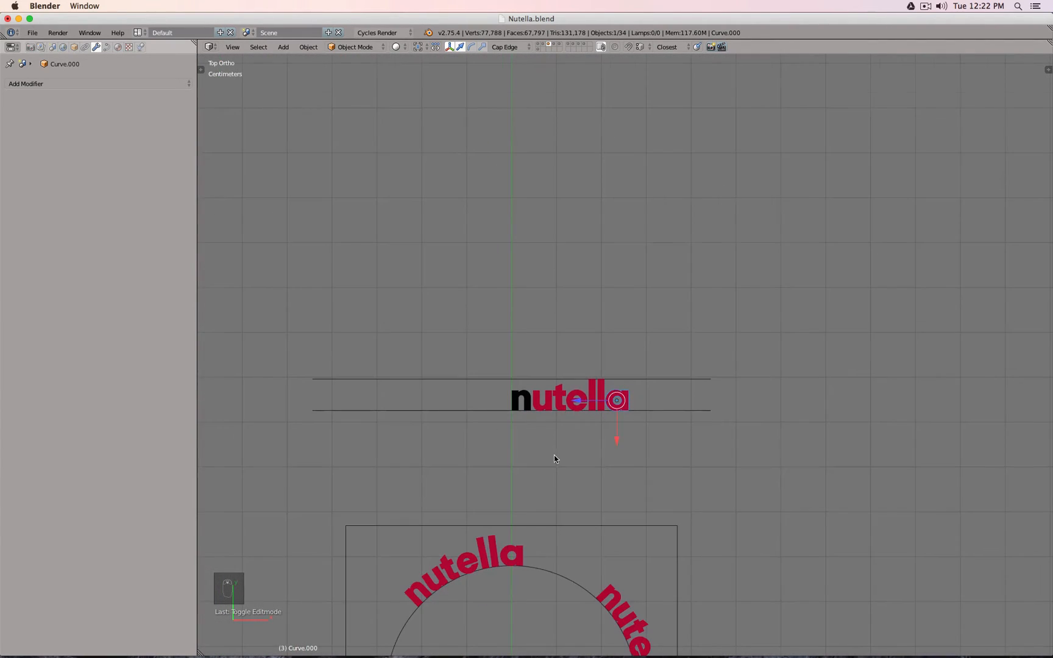
scroll(555, 456, up, 6)
key(a)
scroll(561, 421, down, 5)
shift+middle_drag(559, 431, 575, 392)
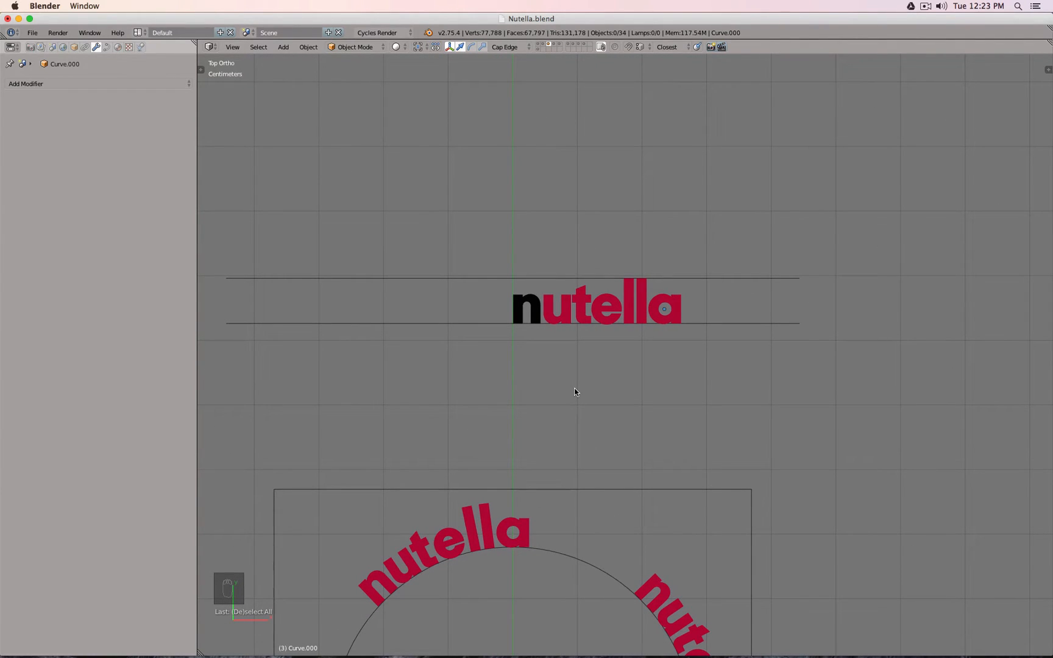
shift+middle_drag(556, 421, 592, 249)
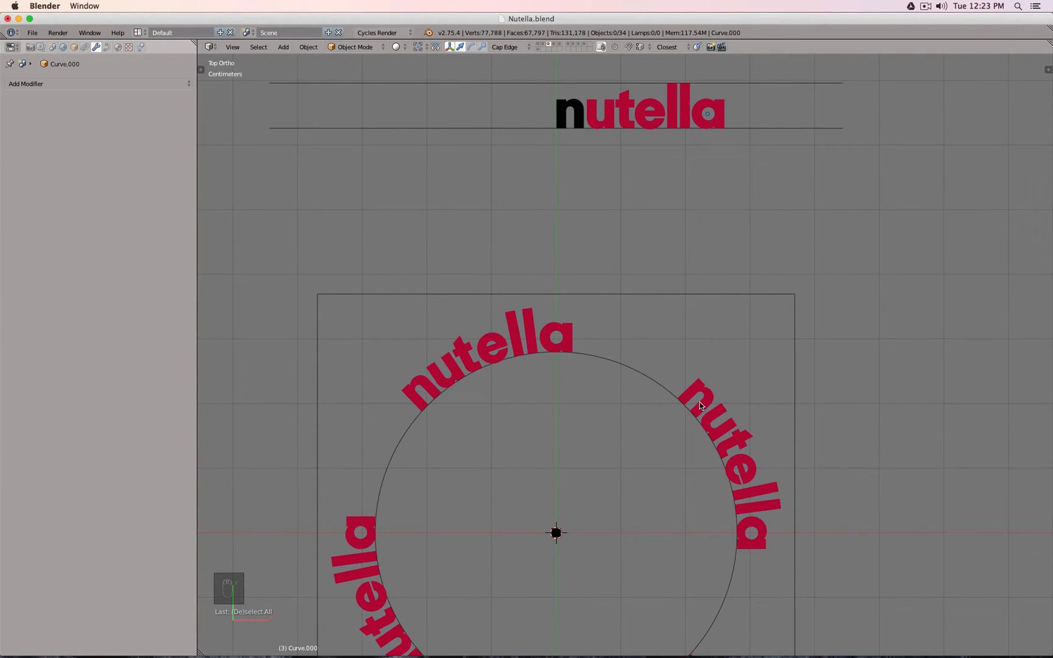
- Examine the mesh structure of the extruded letters a, double l and e in Edit Mode
middle_drag(701, 406, 623, 371)
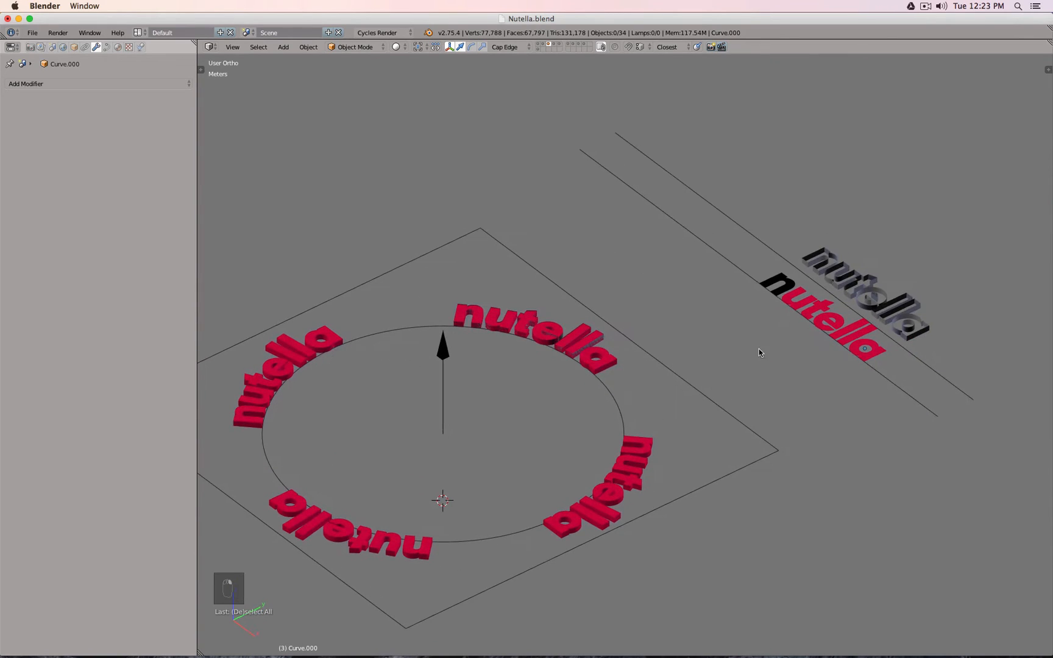
shift+middle_drag(759, 352, 442, 376)
scroll(557, 383, up, 8)
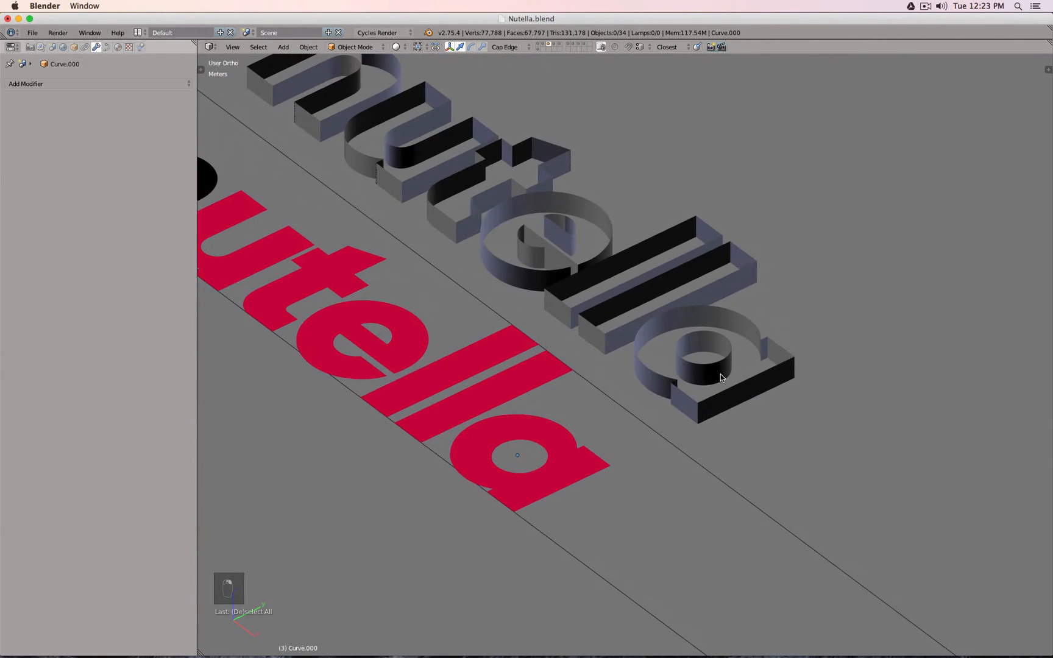
right_click(786, 365)
key(Tab)
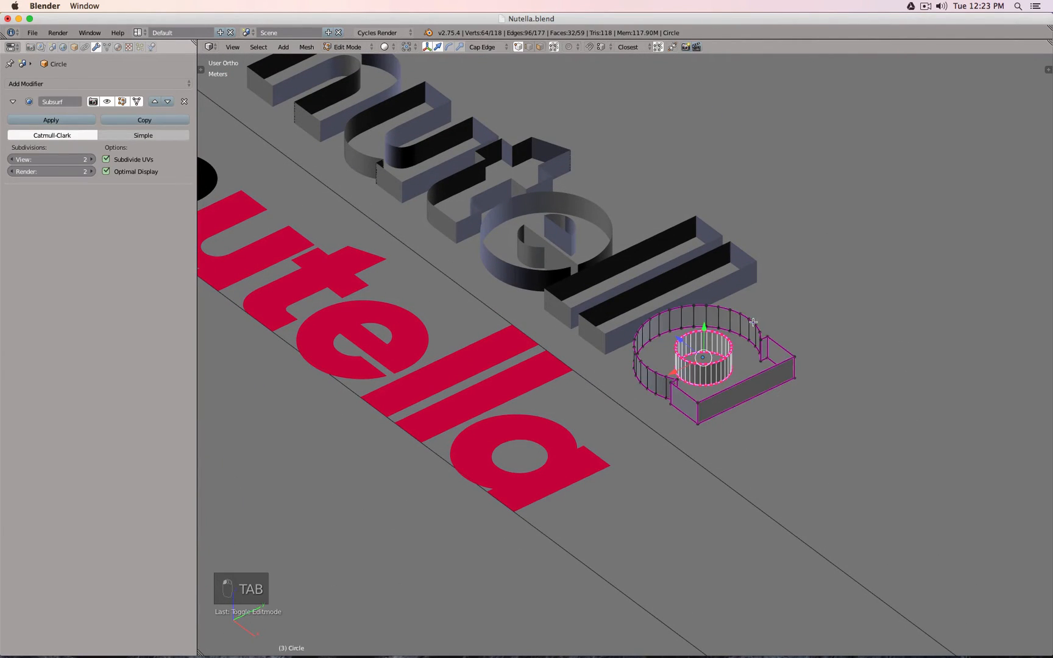
key(Tab)
right_click(742, 280)
key(Tab)
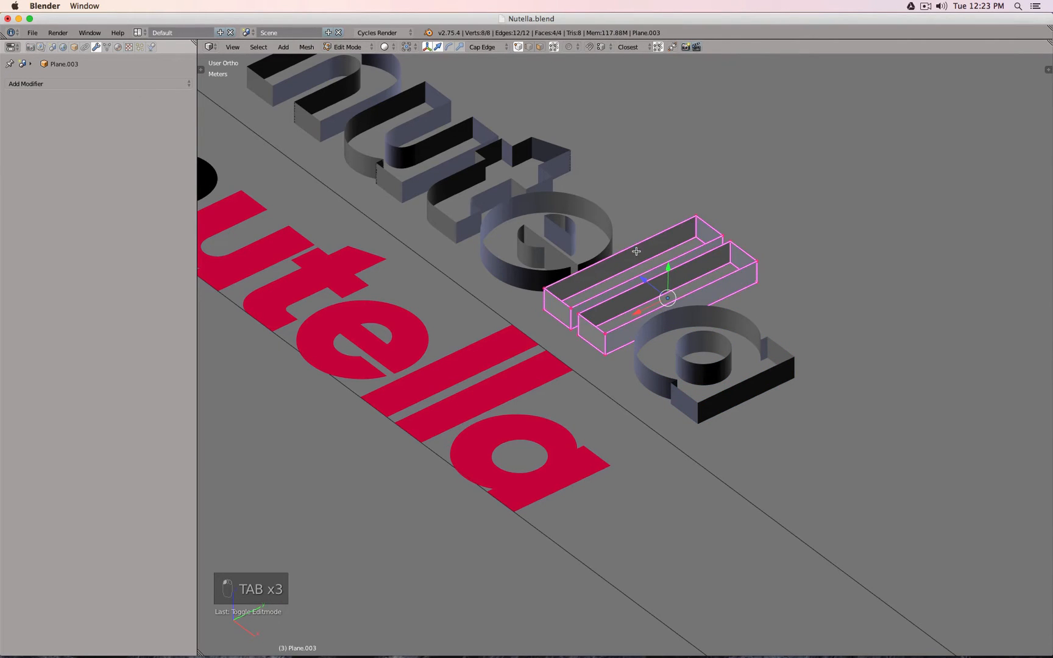
key(Tab)
right_click(608, 229)
key(Tab)
shift+middle_drag(561, 198, 684, 219)
key(Tab)
- Examine the mesh structure of the extruded letters t, u and n, and return to Object Mode in top view
right_click(674, 197)
key(Tab)
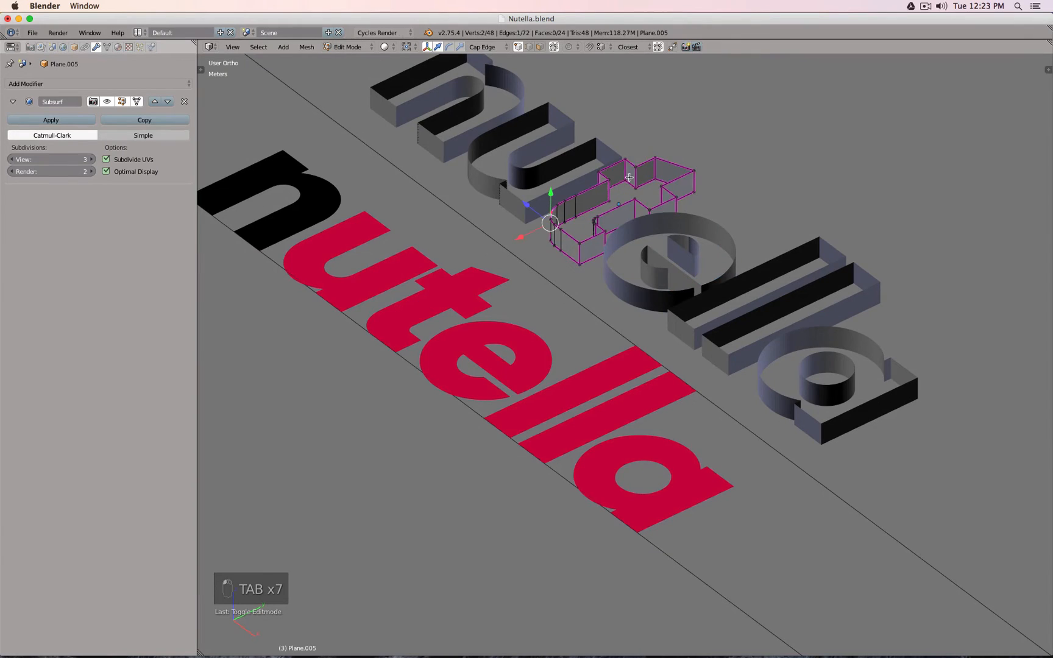
shift+middle_drag(603, 160, 666, 241)
key(Tab)
right_click(573, 222)
key(Tab)
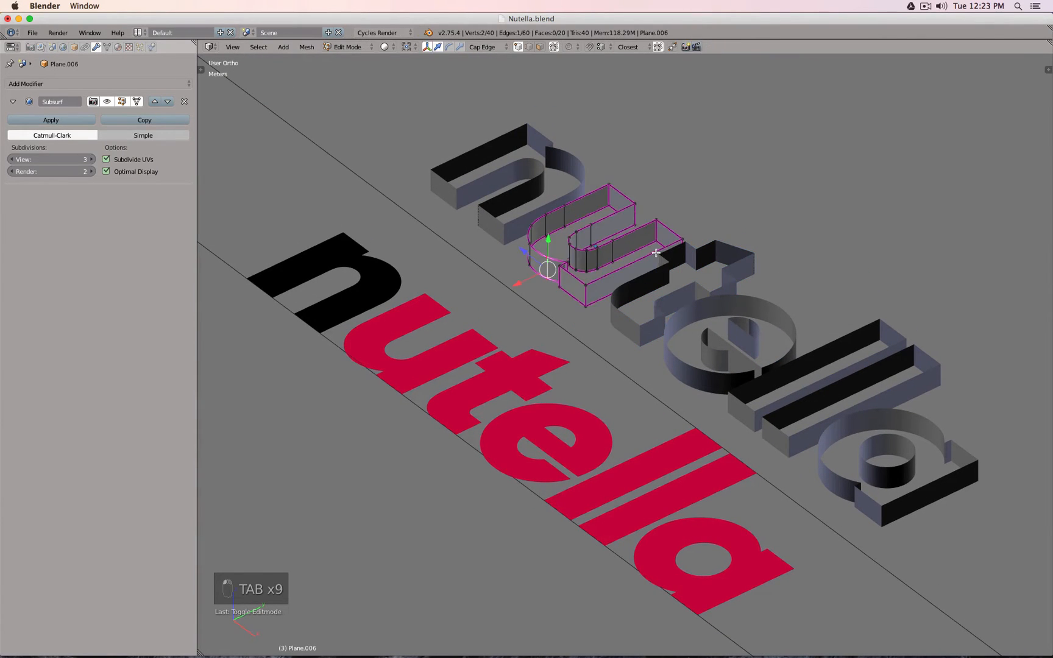
key(Tab)
right_click(581, 181)
key(Tab)
scroll(580, 181, down, 3)
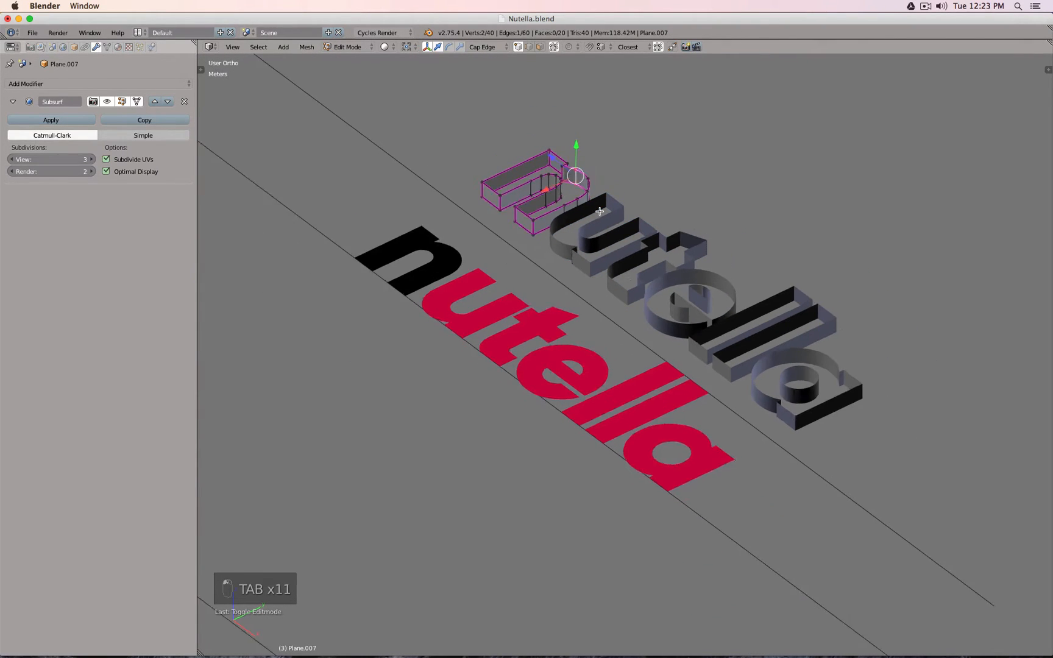
key(KP_7)
shift+middle_drag(489, 230, 725, 325)
key(Tab)
- Switch to wireframe display and snap the 3D cursor to the curve of the flat logo's letter t
key(z)
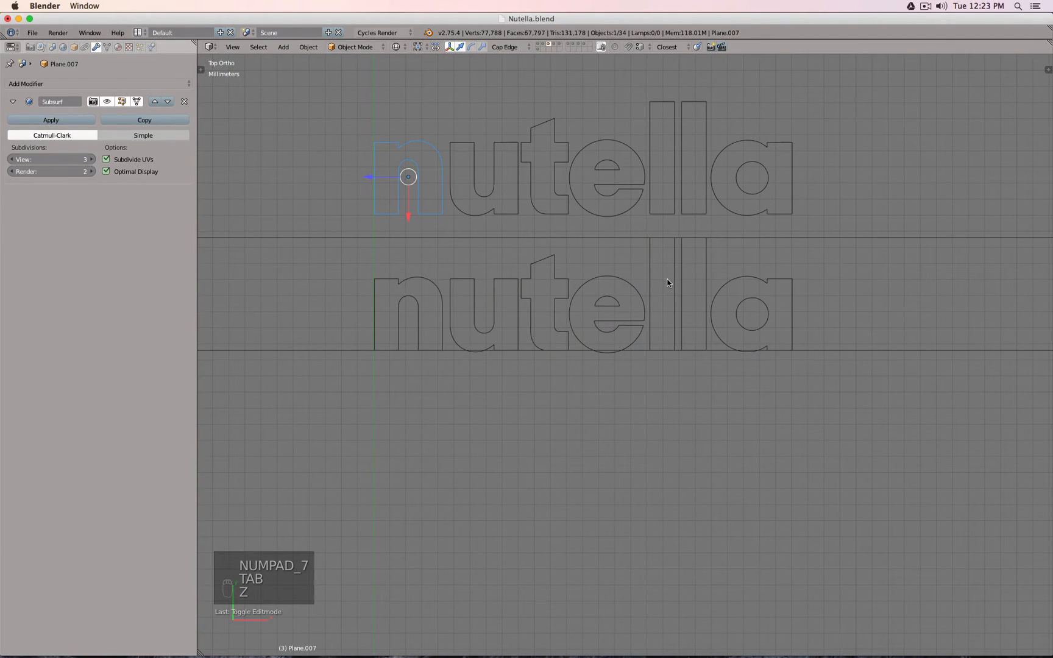
scroll(465, 310, up, 1)
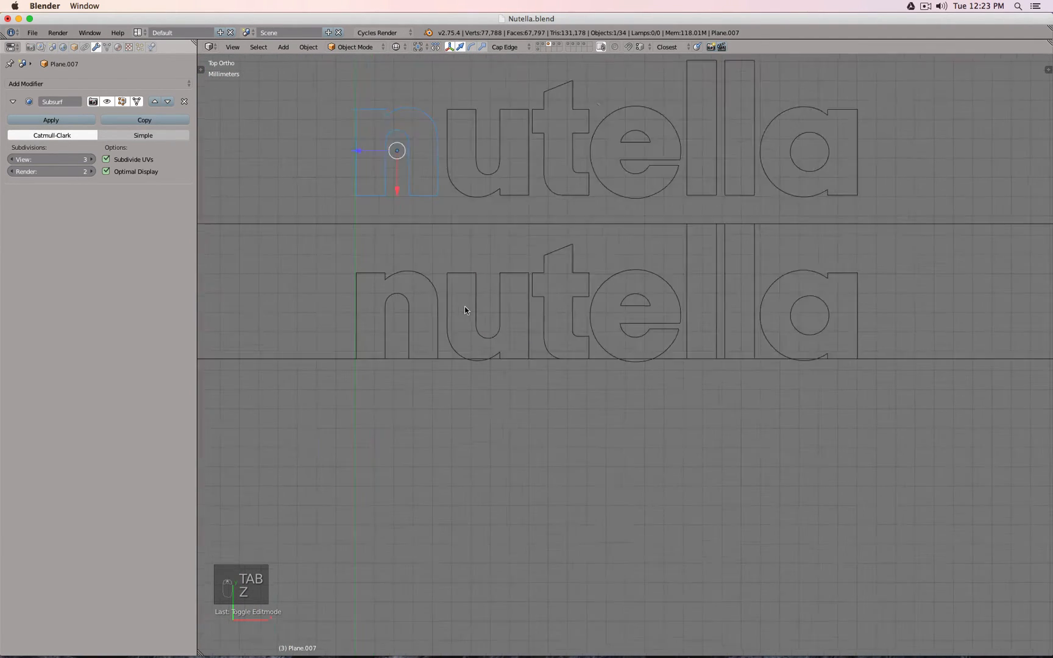
scroll(461, 309, up, 4)
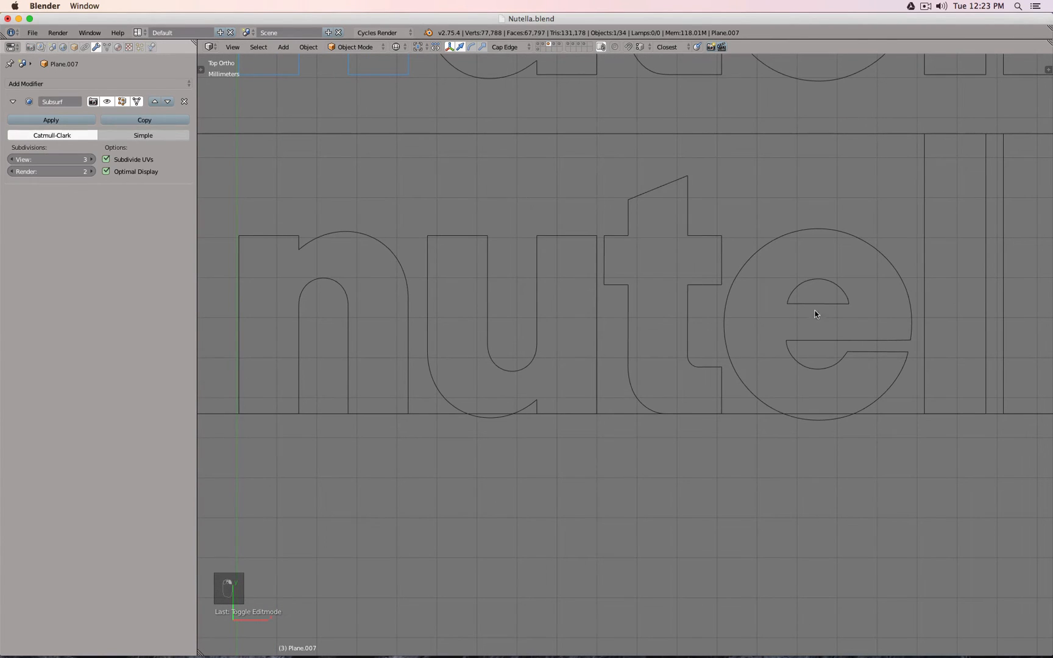
shift+middle_drag(817, 315, 538, 311)
right_click(548, 294)
shift+middle_drag(368, 277, 654, 299)
right_click(660, 274)
key(shift+s)
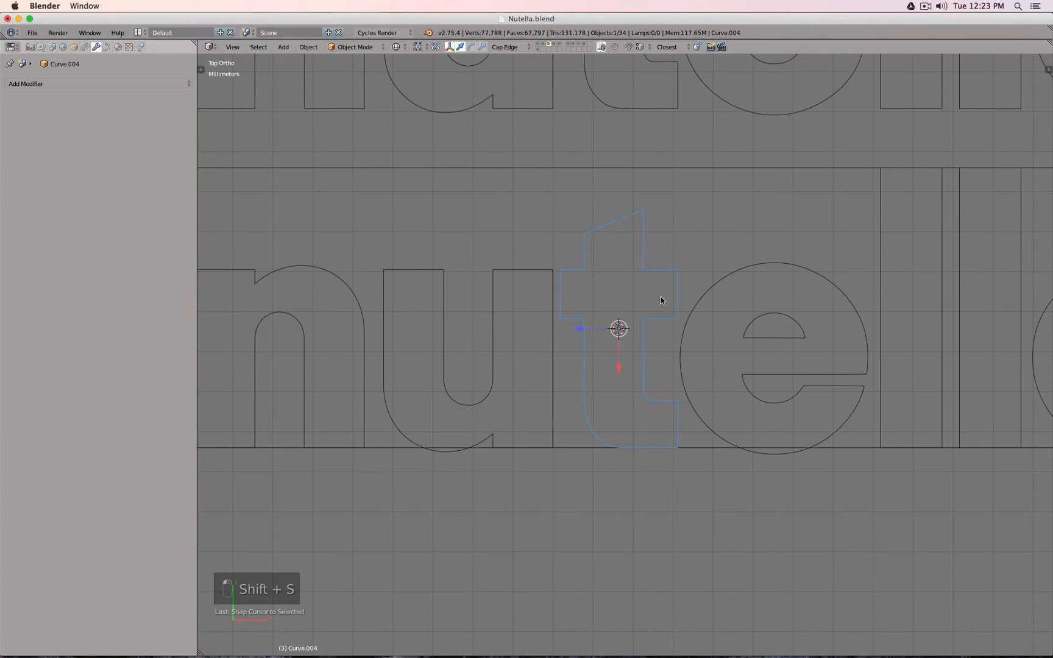
- Add a mesh plane at the 3D cursor and scale it in Edit Mode to slightly less than the letter t's width
key(shift+a)
mouse_move(657, 221)
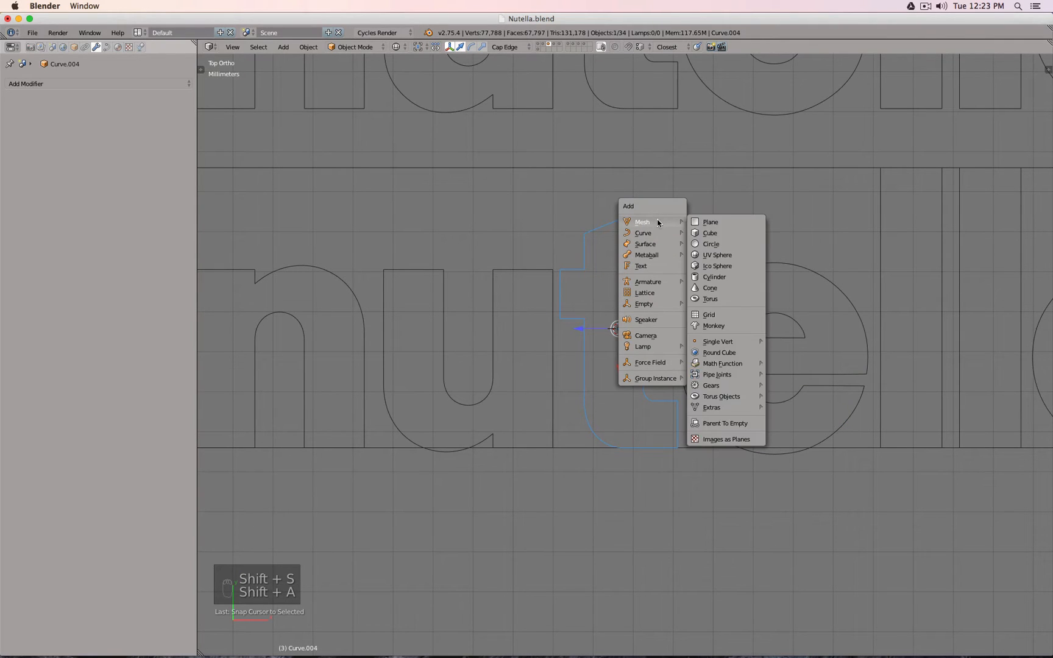
click(710, 223)
key(Tab)
key(s)
click(631, 321)
key(s)
click(629, 322)
key(s)
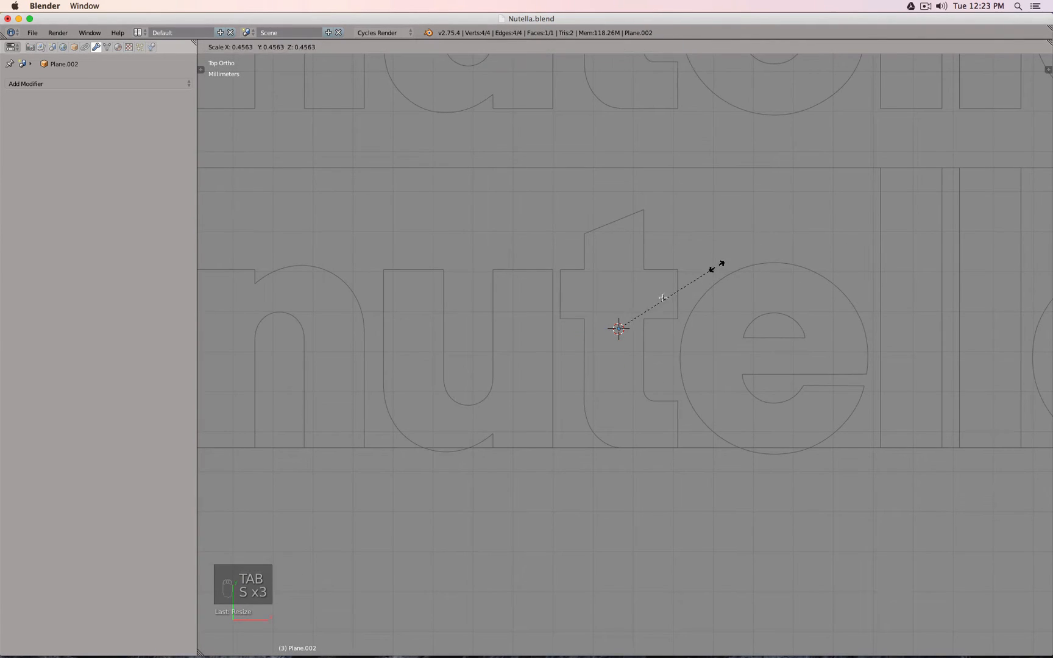
click(626, 323)
key(s)
click(649, 306)
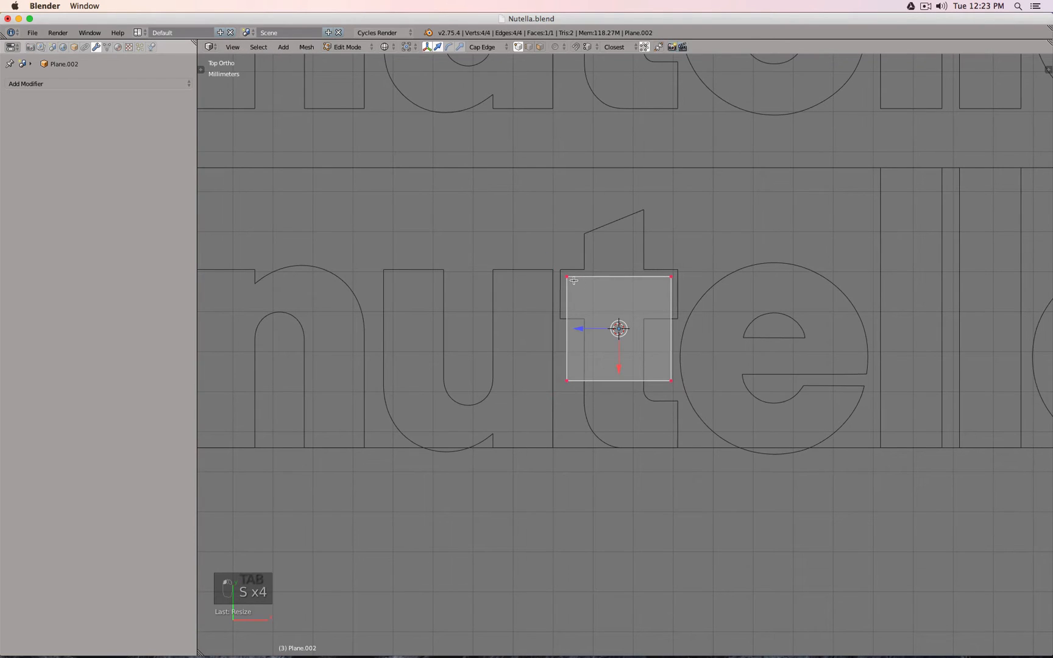
- Select the two vertices of the plane's upper edge and set the transform orientation to Global
right_click(594, 280)
shift+right_click(656, 282)
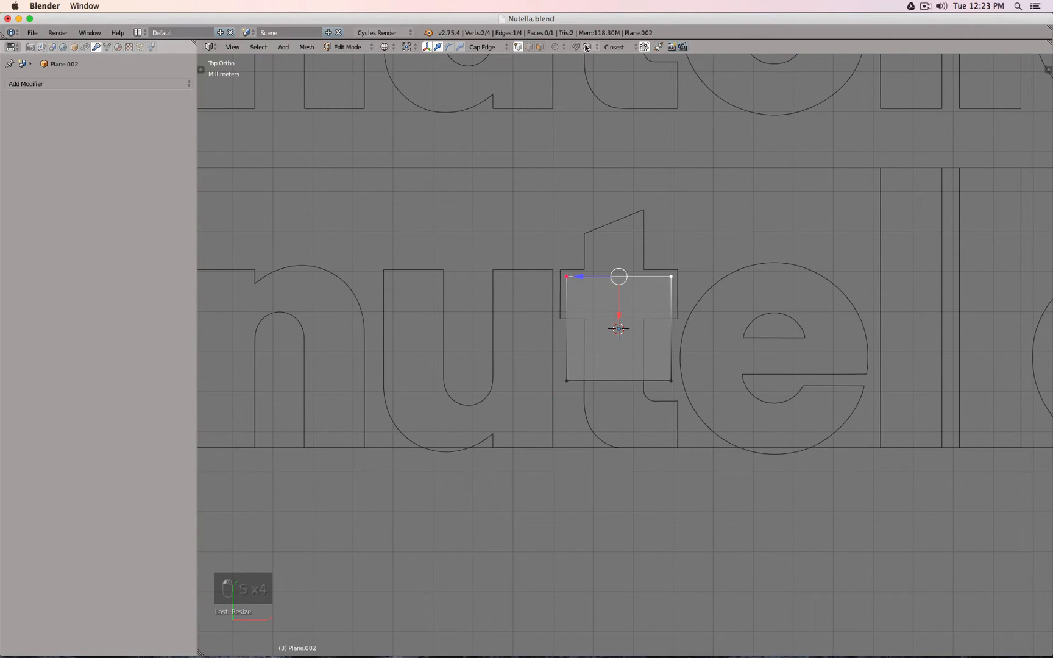
click(478, 48)
click(479, 60)
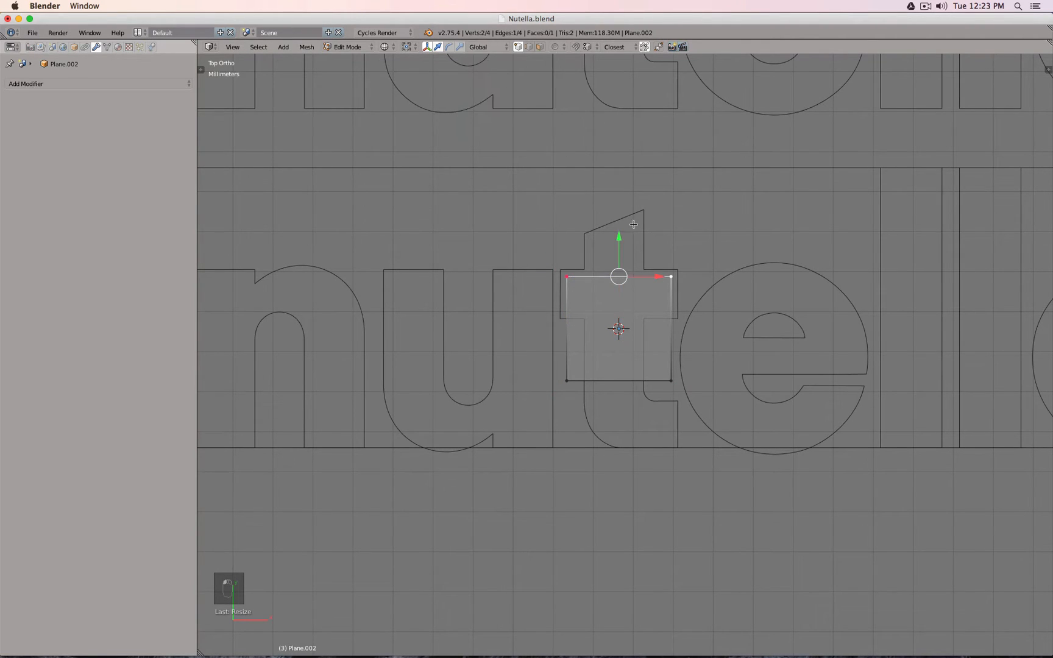
- Move the plane's four edges onto the top, sides and underside of the letter t's crossbar
drag(621, 235, 578, 228)
right_click(568, 272)
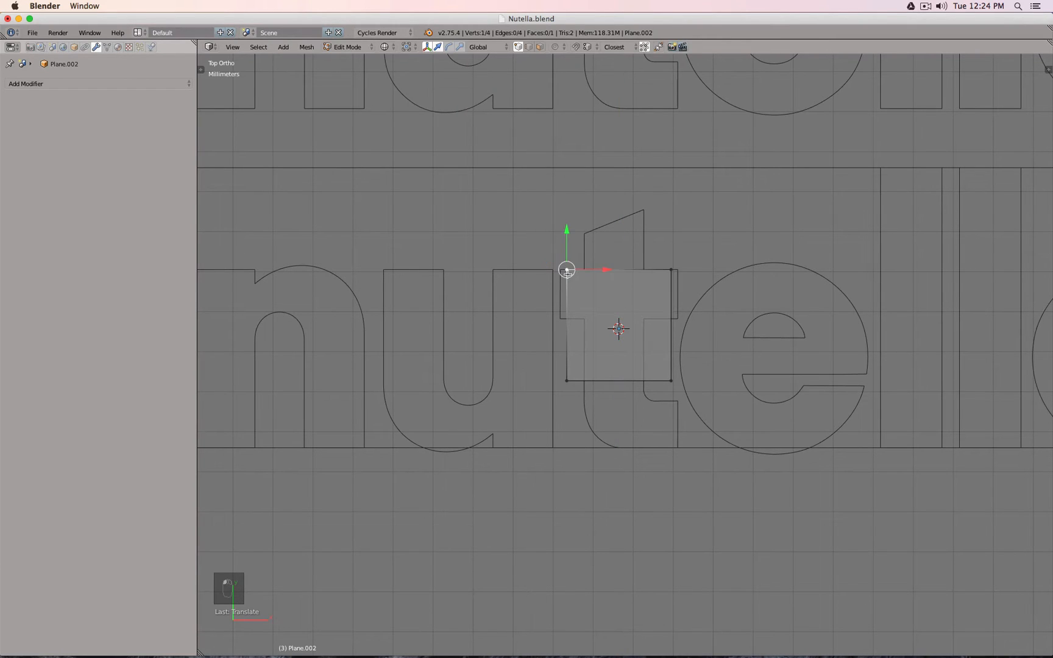
shift+right_click(575, 375)
drag(610, 325, 564, 274)
right_click(671, 270)
shift+right_click(672, 380)
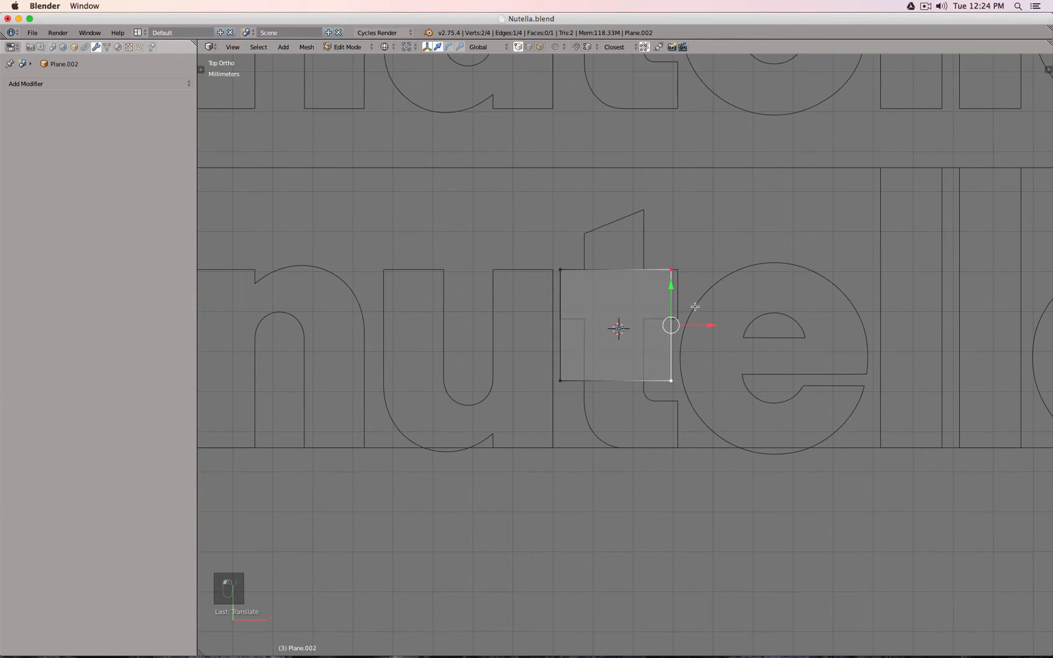
drag(706, 324, 713, 325)
right_click(564, 377)
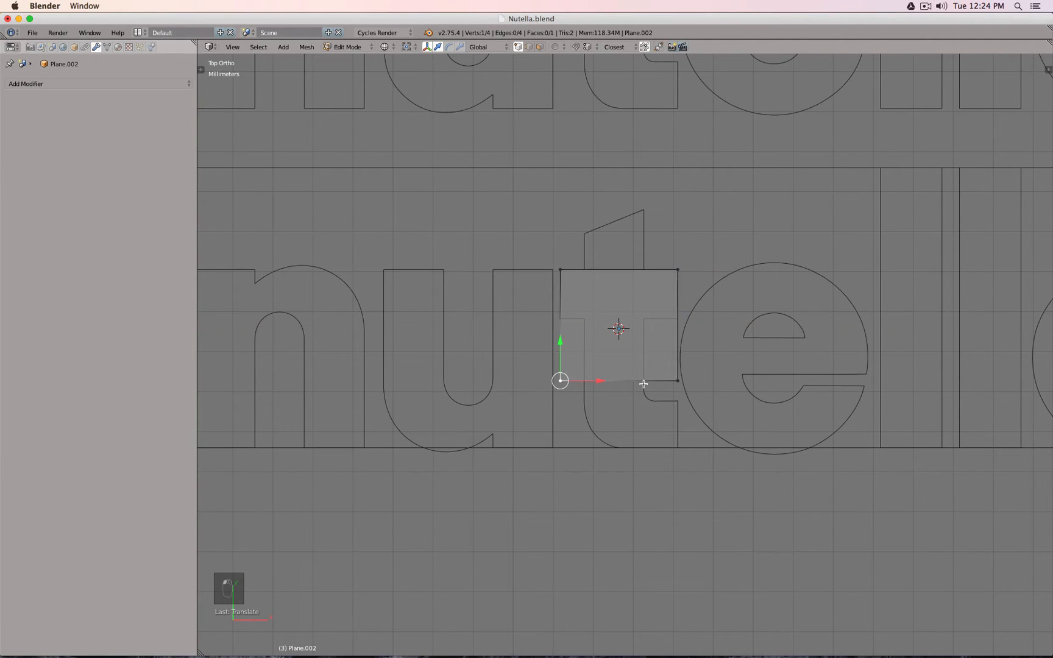
shift+right_click(644, 382)
drag(628, 359, 628, 298)
- Subdivide the plane's upper edge with 2 cuts
right_click(562, 271)
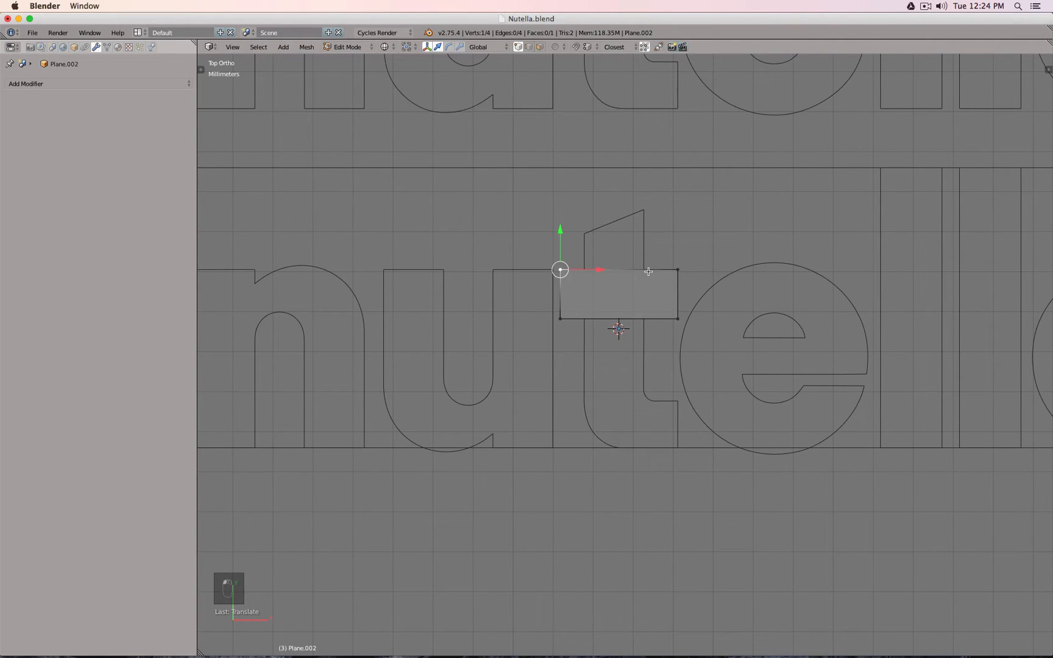
shift+right_click(670, 271)
key(w)
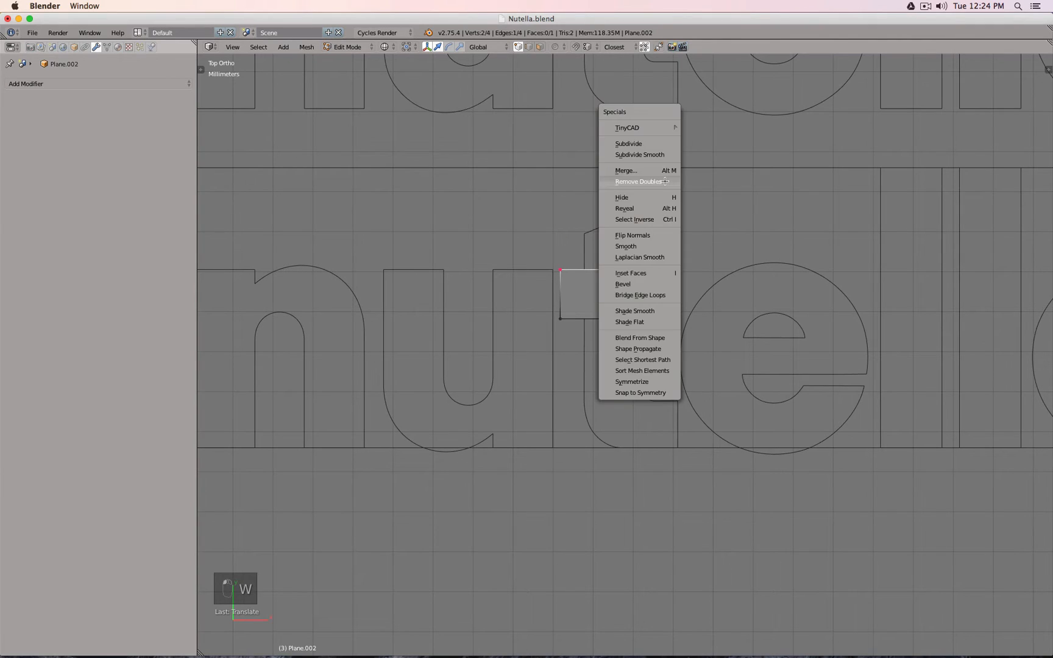
click(655, 144)
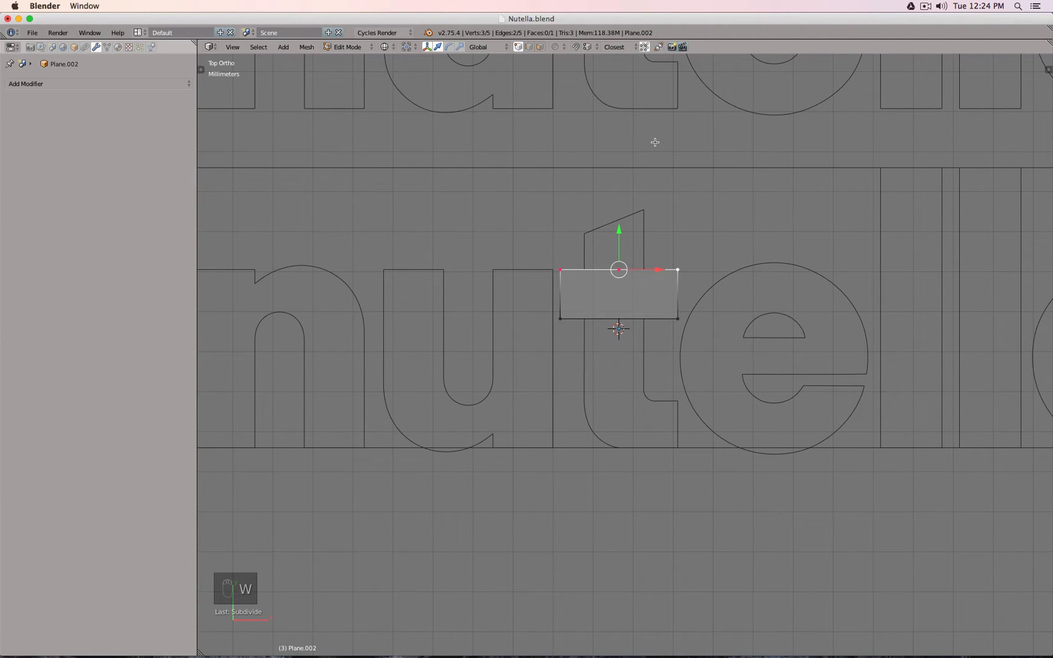
key(t)
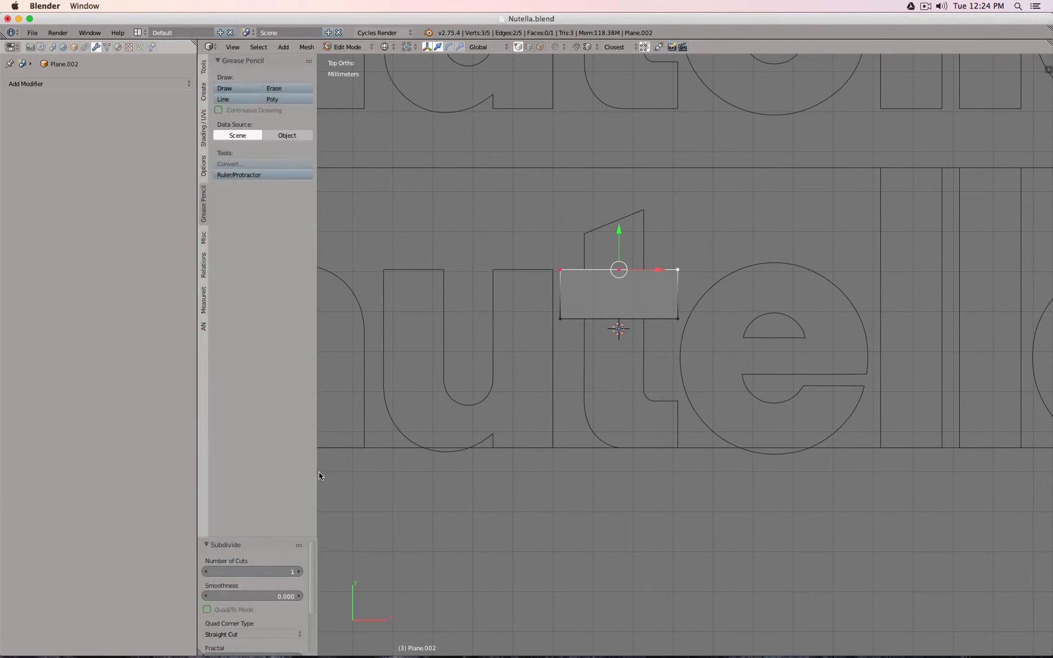
click(299, 572)
click(205, 67)
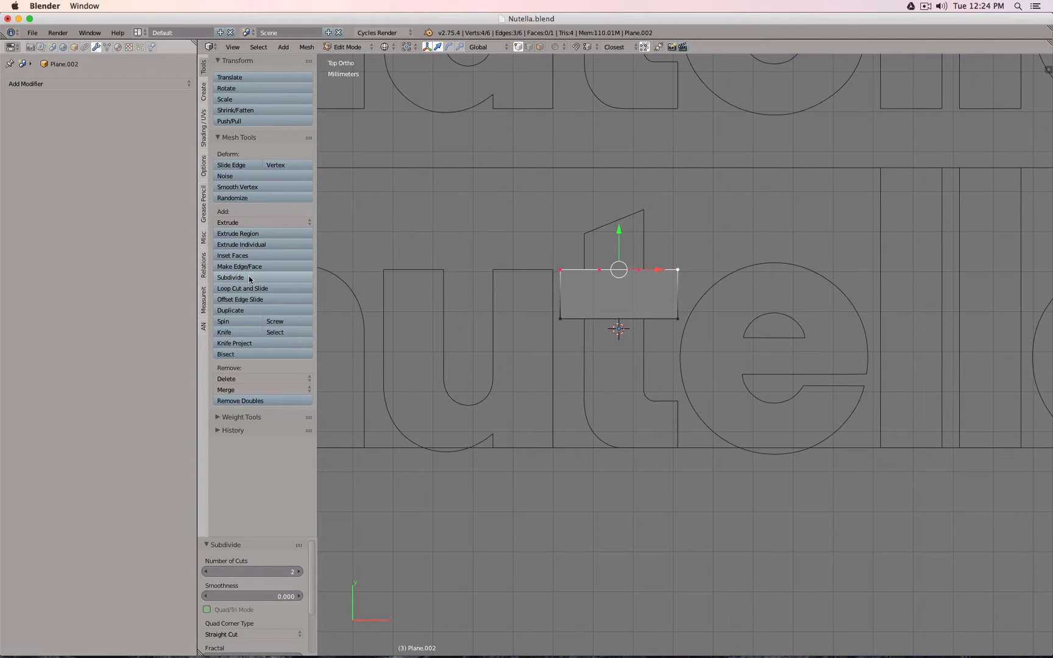
- Move the upper edge's two new vertices along X onto the sides of the t's stem
right_click(599, 270)
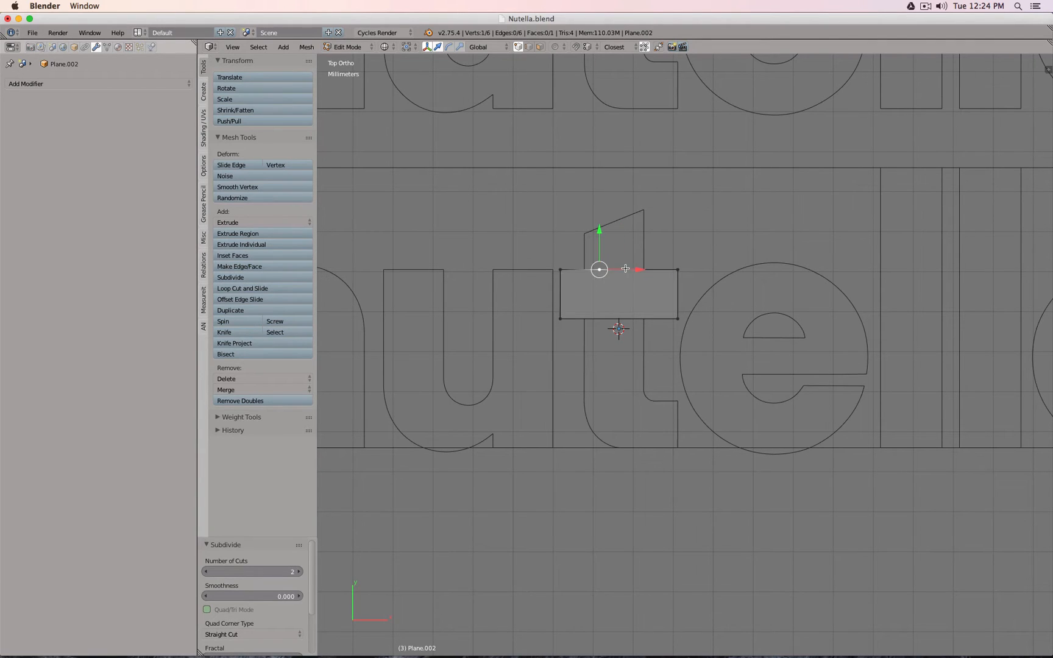
key(g)
key(x)
click(610, 270)
right_click(638, 270)
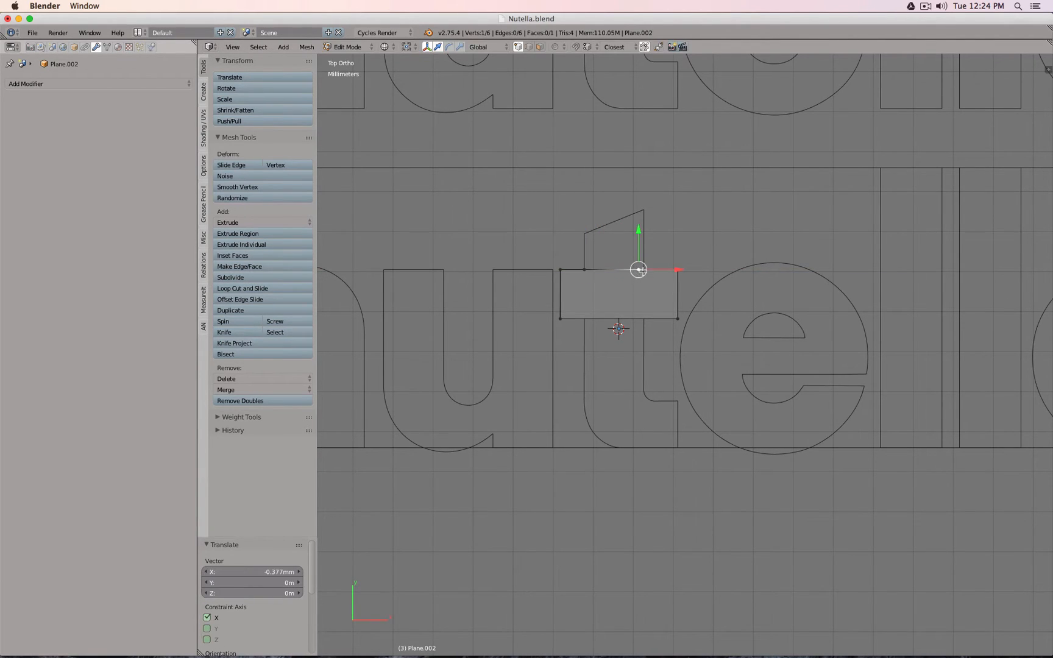
key(g)
key(x)
click(653, 271)
- Extrude the upper middle edge about 0.9 mm along Y and raise its right vertex about 0.6 mm to the t's slanted tip
shift+right_click(600, 270)
key(e)
key(y)
click(585, 235)
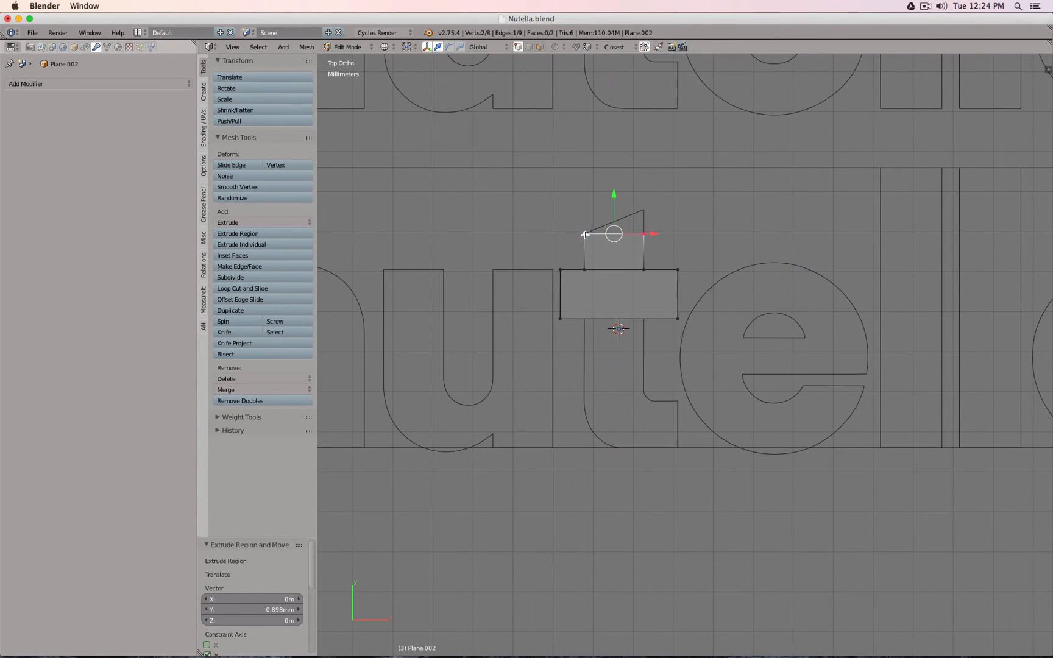
right_click(641, 239)
key(g)
key(y)
click(618, 286)
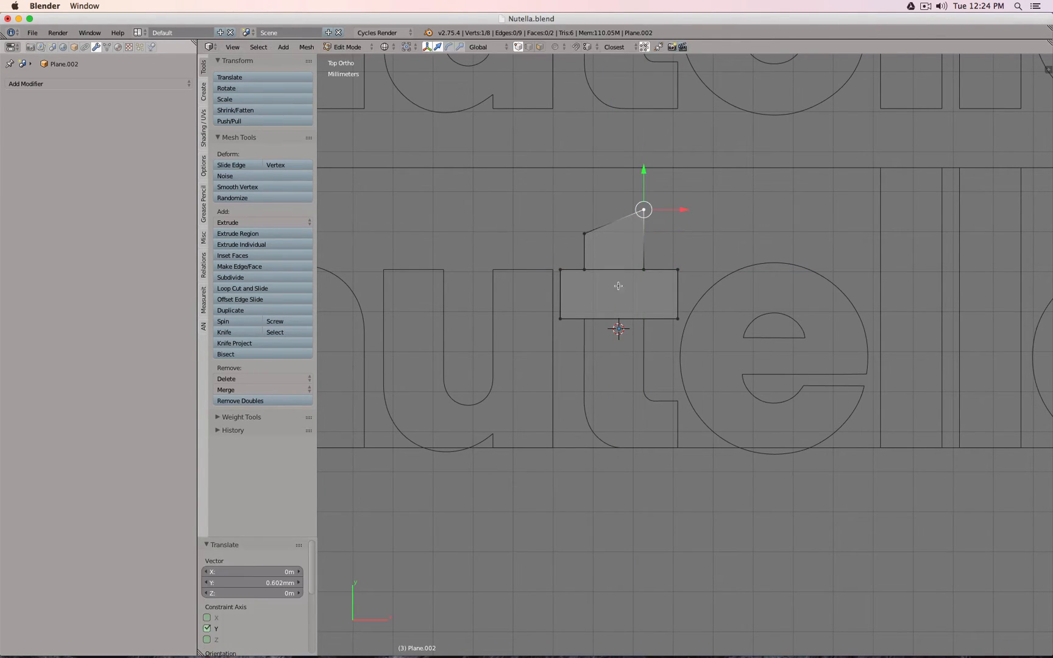
- Subdivide the lower edge of the crossbar mesh with 2 cuts
right_click(560, 318)
shift+right_click(667, 323)
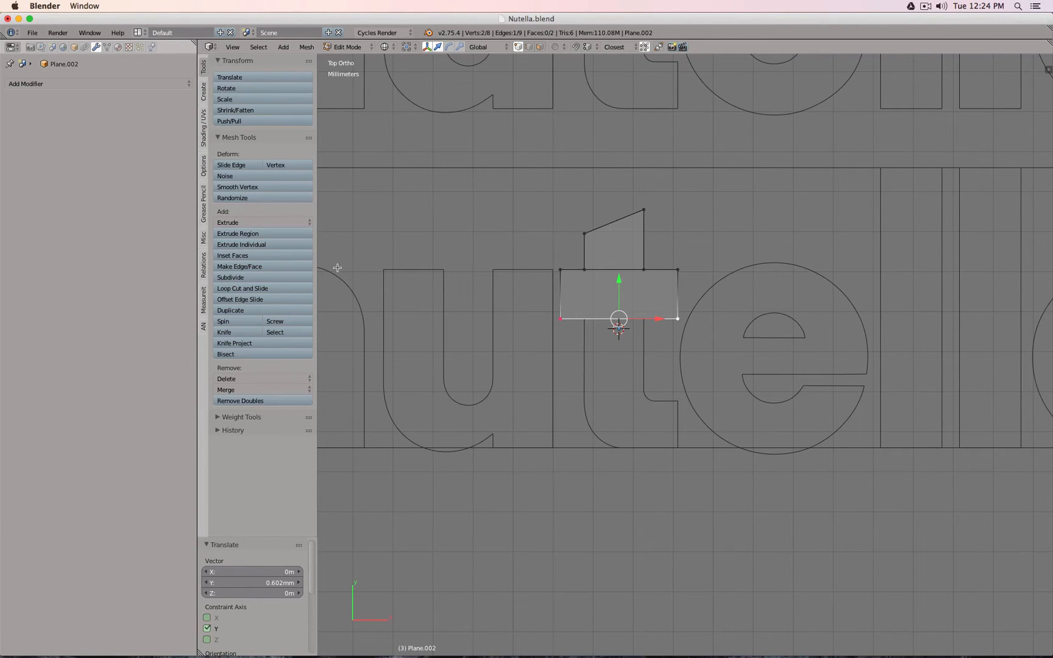
click(252, 276)
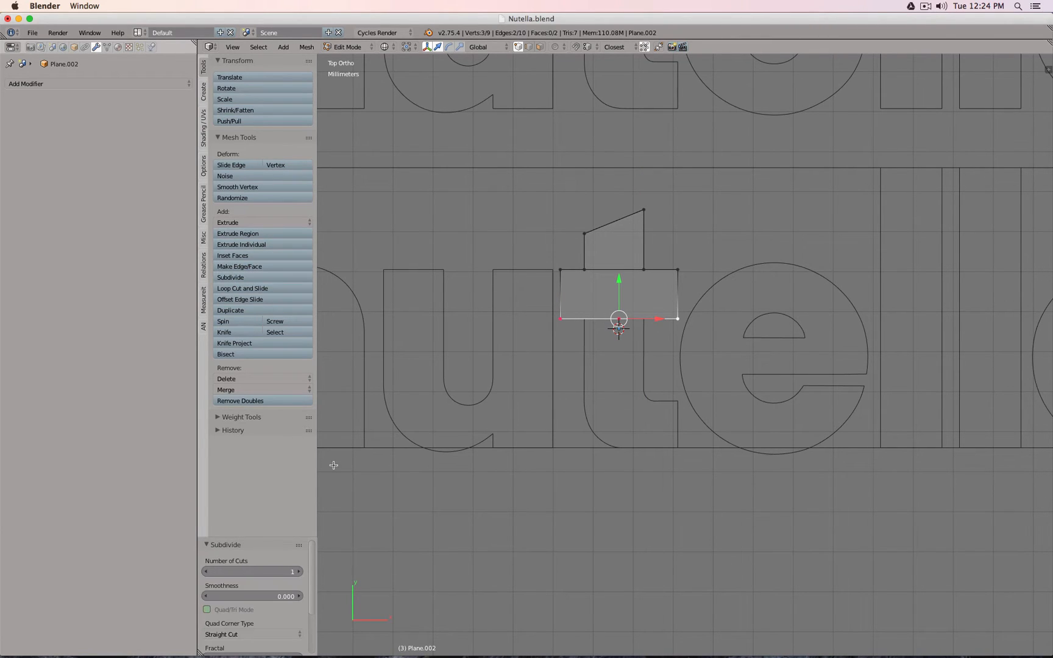
click(304, 572)
- Move the lower edge's two new vertices along X to line up with the sides of the t's stem
right_click(600, 319)
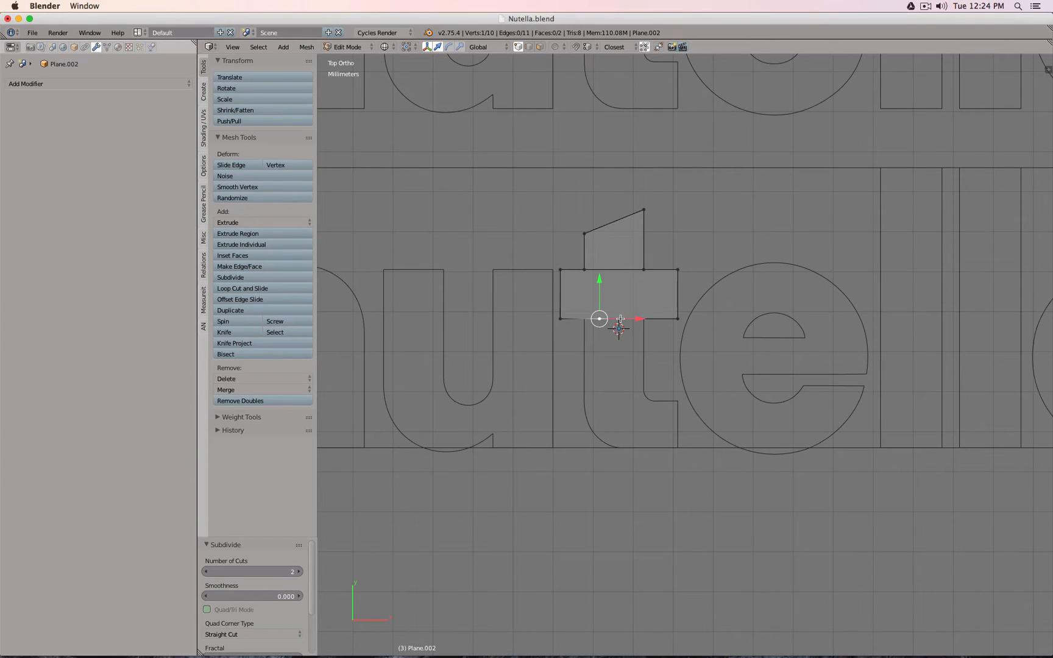
key(g)
key(x)
click(601, 321)
right_click(639, 318)
key(g)
key(x)
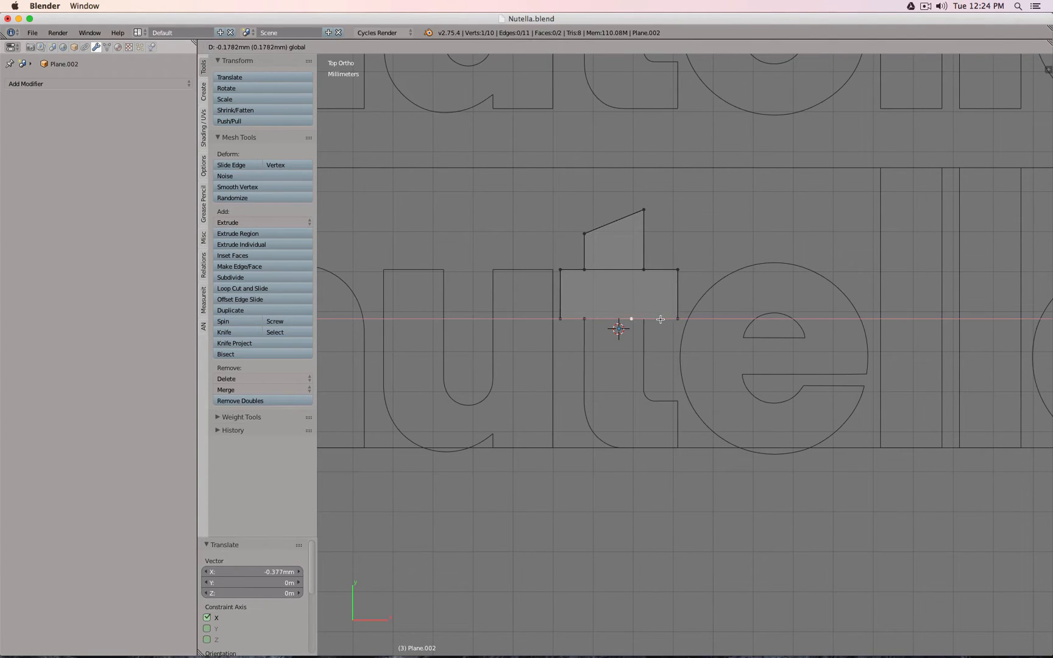
click(643, 319)
scroll(646, 417, up, 2)
scroll(634, 359, down, 1)
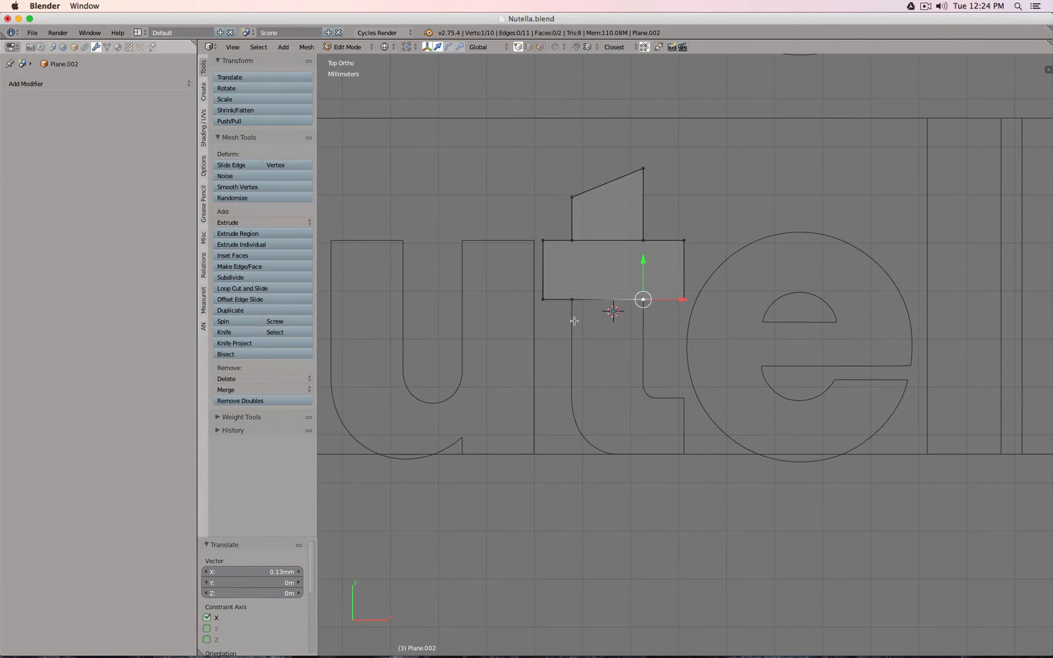
- Extrude the lower middle edge about 1.78 mm down along Y and lower its left vertex about 0.24 mm to where the large curve begins
shift+right_click(576, 308)
key(e)
key(y)
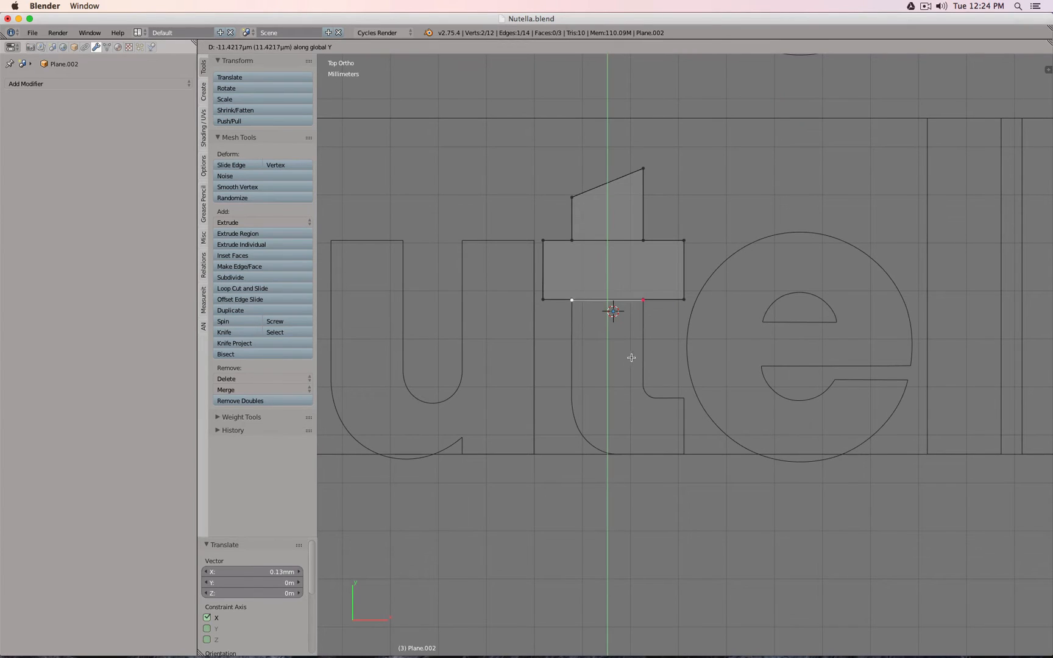
click(643, 381)
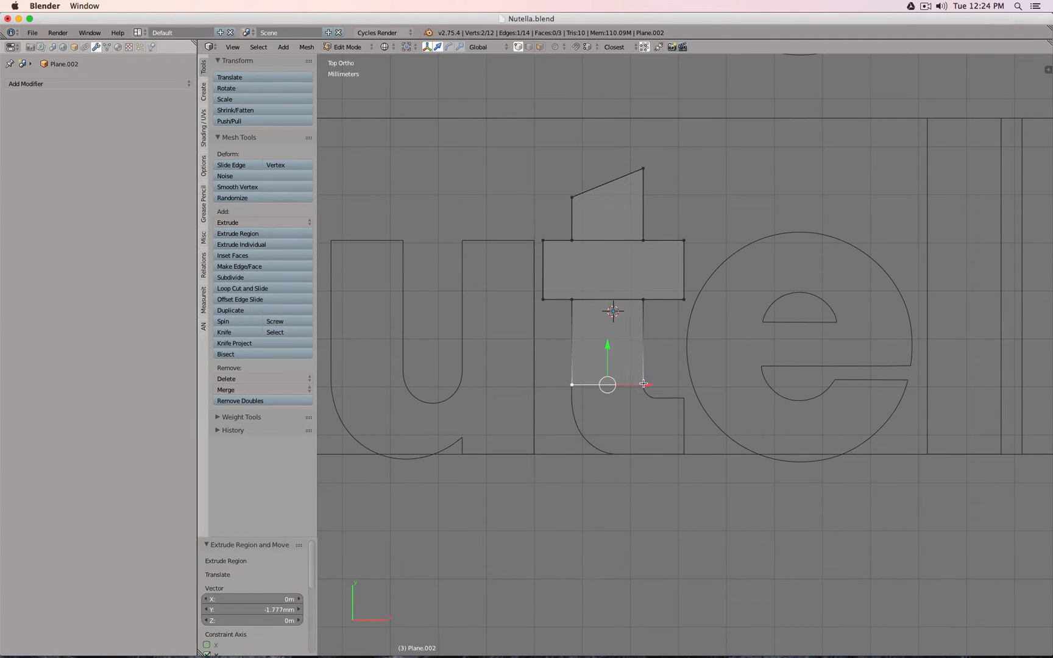
right_click(573, 385)
key(g)
key(y)
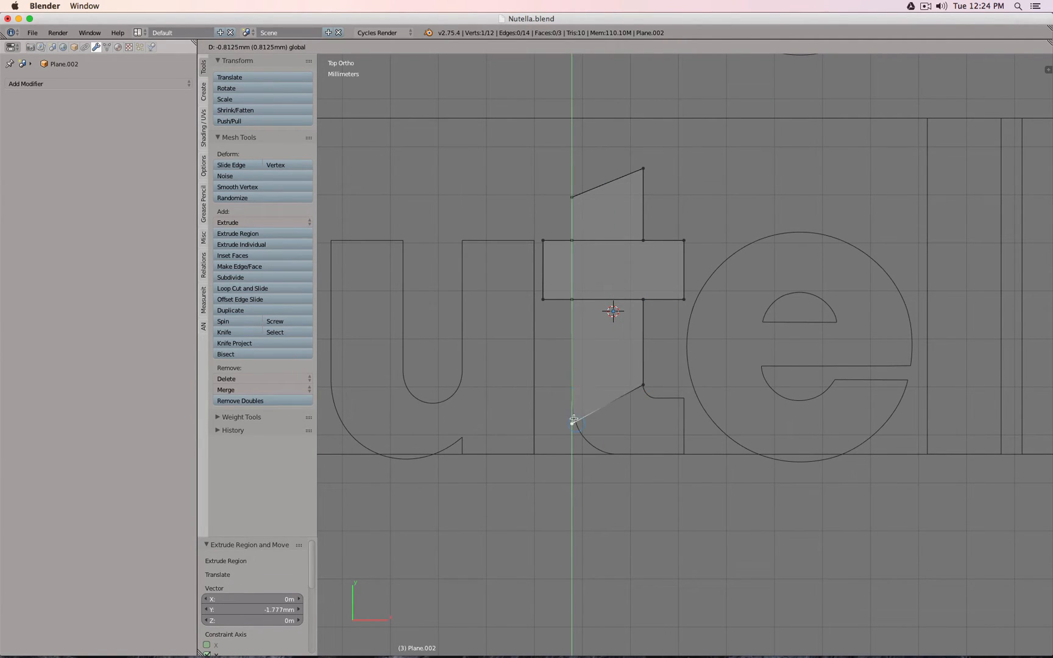
click(607, 394)
- Delete the edges crossing the stem at its lower end and at the crossbar's underside and top, leaving only the outline
scroll(600, 395, up, 4)
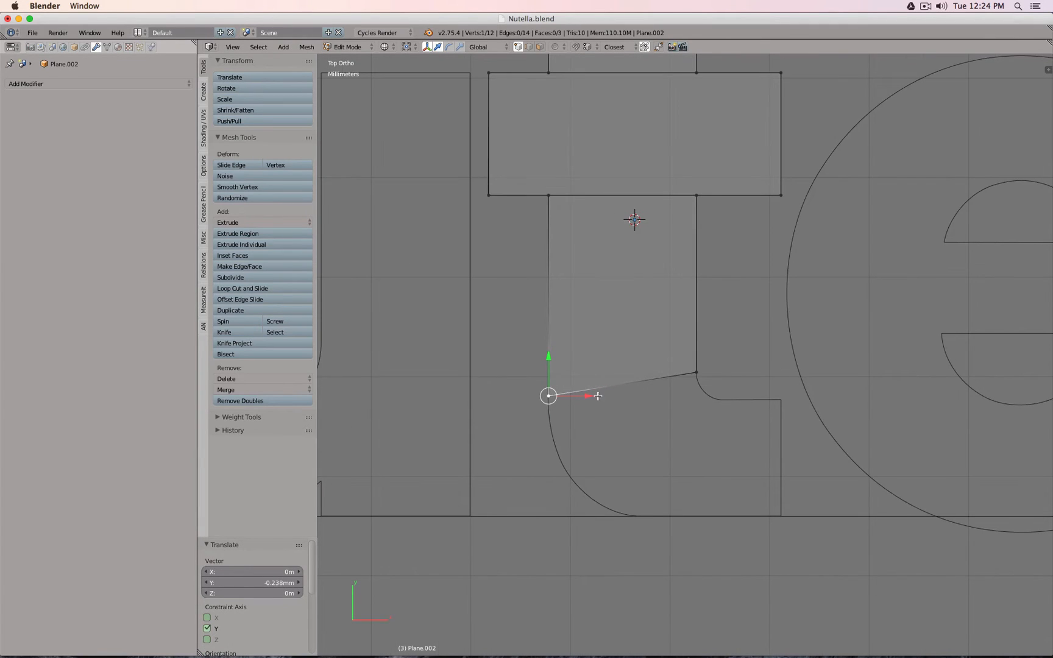
shift+right_click(694, 370)
key(x)
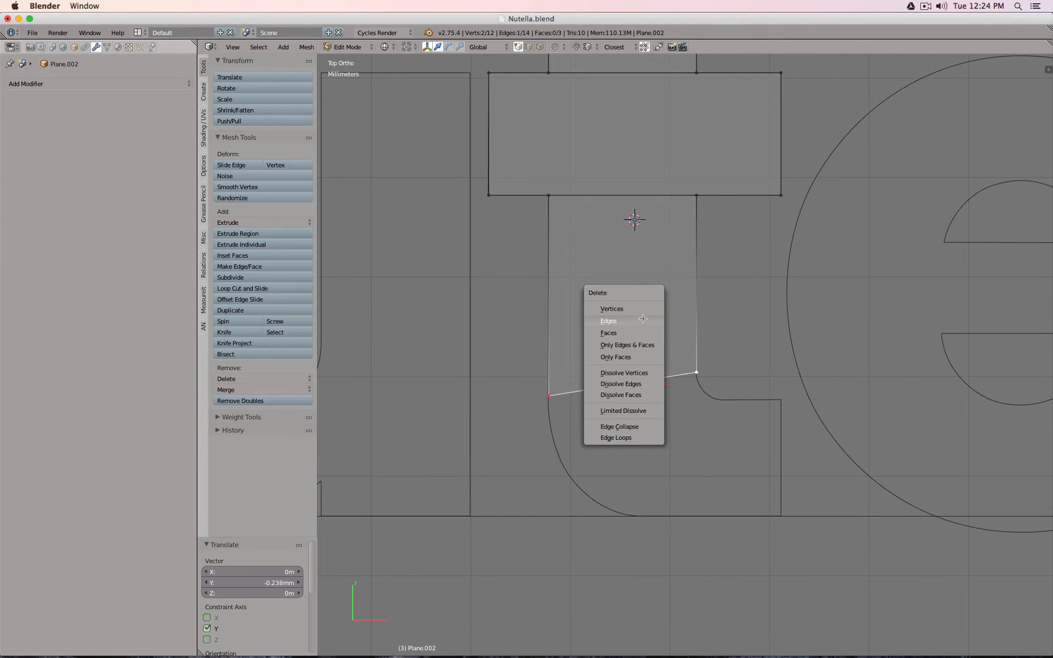
click(610, 320)
right_click(557, 196)
shift+right_click(697, 195)
key(x)
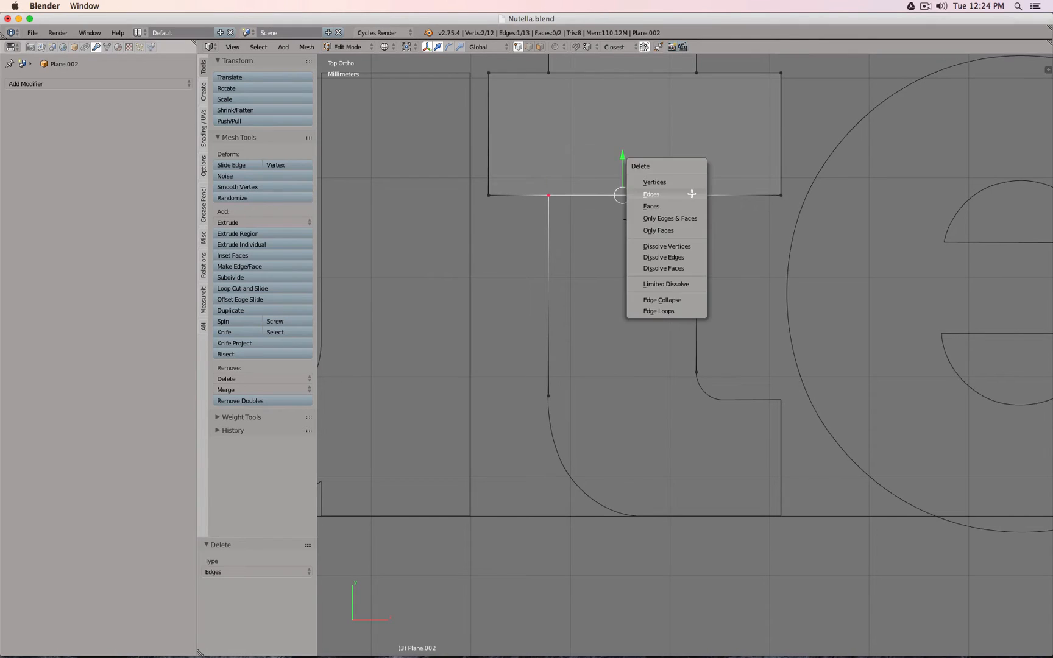
click(640, 186)
scroll(593, 157, down, 2)
right_click(593, 157)
shift+right_click(680, 157)
key(x)
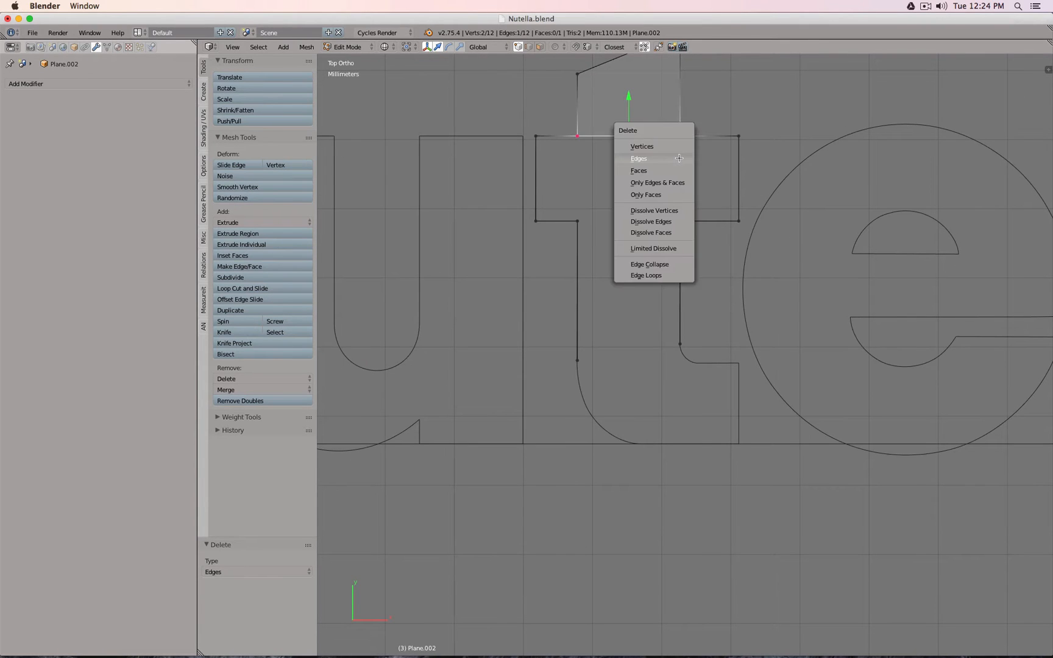
click(680, 158)
- Edit the t's curve and snap the 3D cursor to the control point where the small inner fillet begins
shift+middle_drag(684, 344, 639, 251)
scroll(640, 255, up, 6)
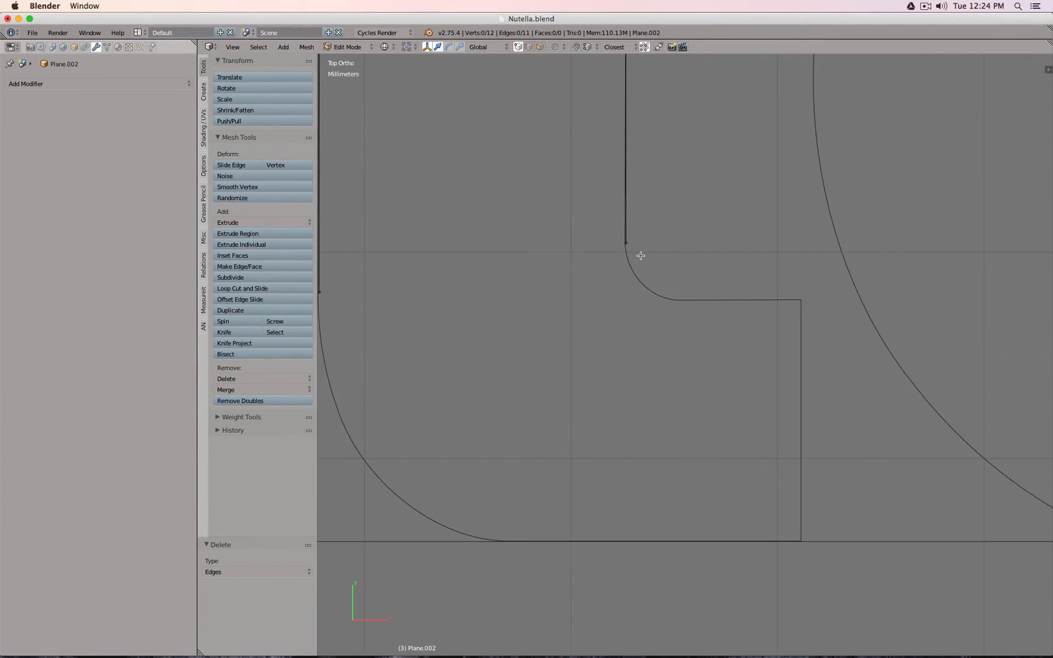
scroll(640, 261, down, 4)
key(Tab)
right_click(640, 270)
key(Tab)
right_click(635, 252)
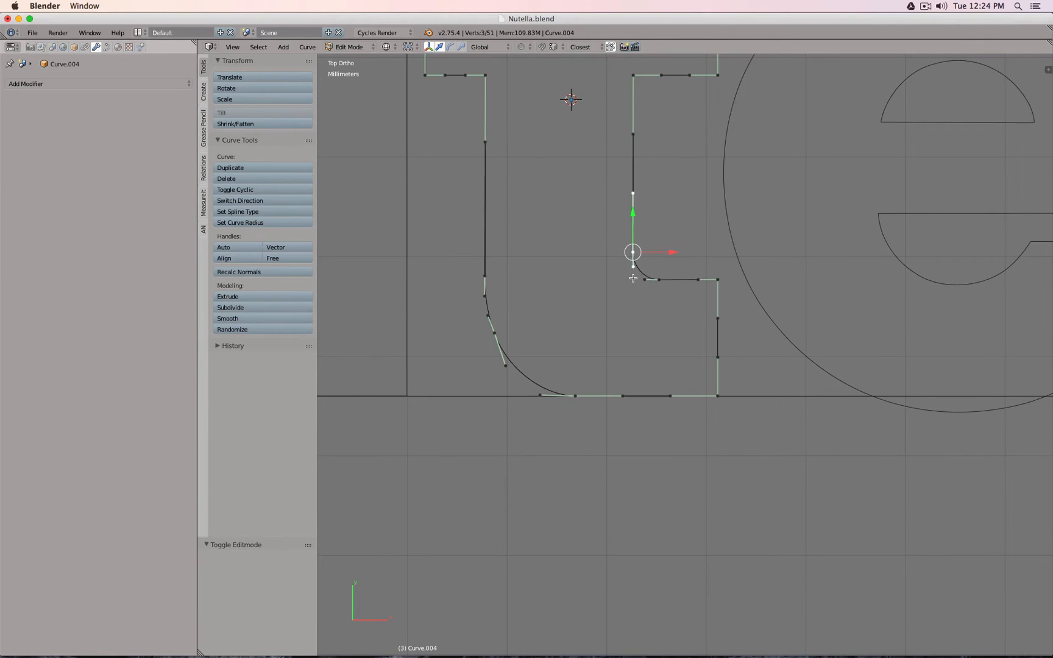
key(shift+s)
click(634, 279)
key(Tab)
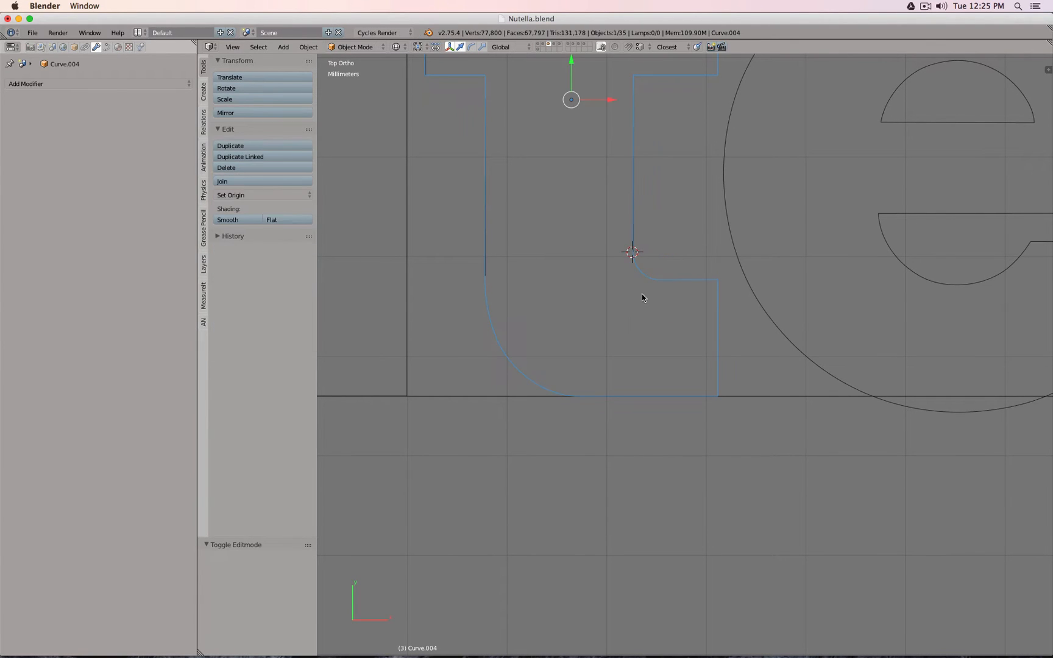
- Return to editing the t's mesh and extrude the vertex at the 3D cursor to the far end of the small fillet
right_click(638, 215)
key(Tab)
key(Tab)
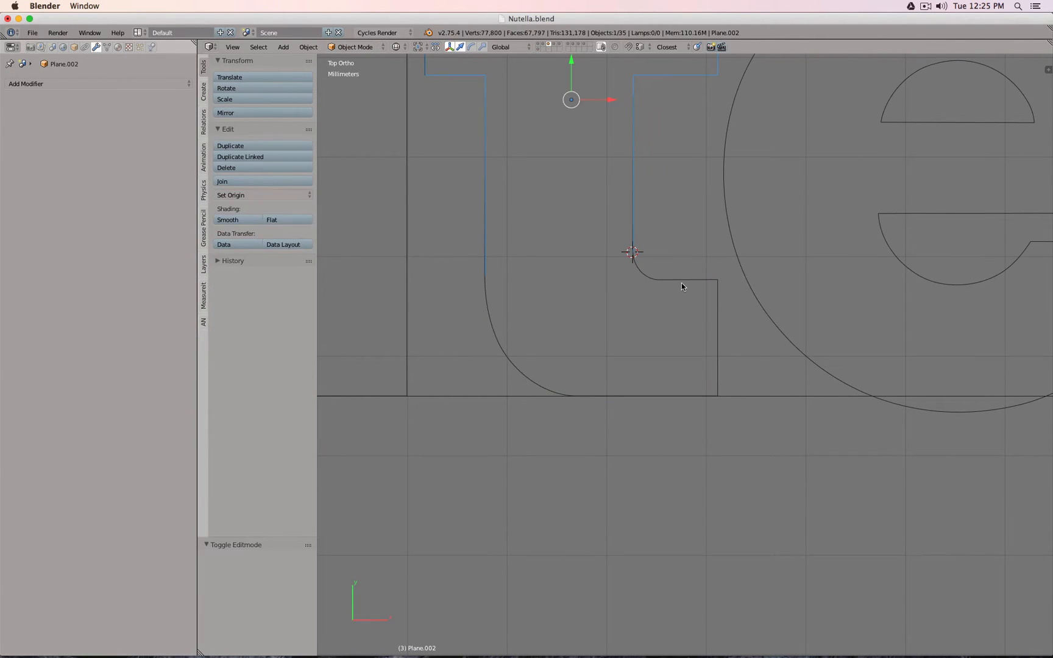
scroll(681, 283, down, 3)
scroll(682, 283, up, 3)
key(Tab)
right_click(645, 260)
scroll(650, 269, up, 1)
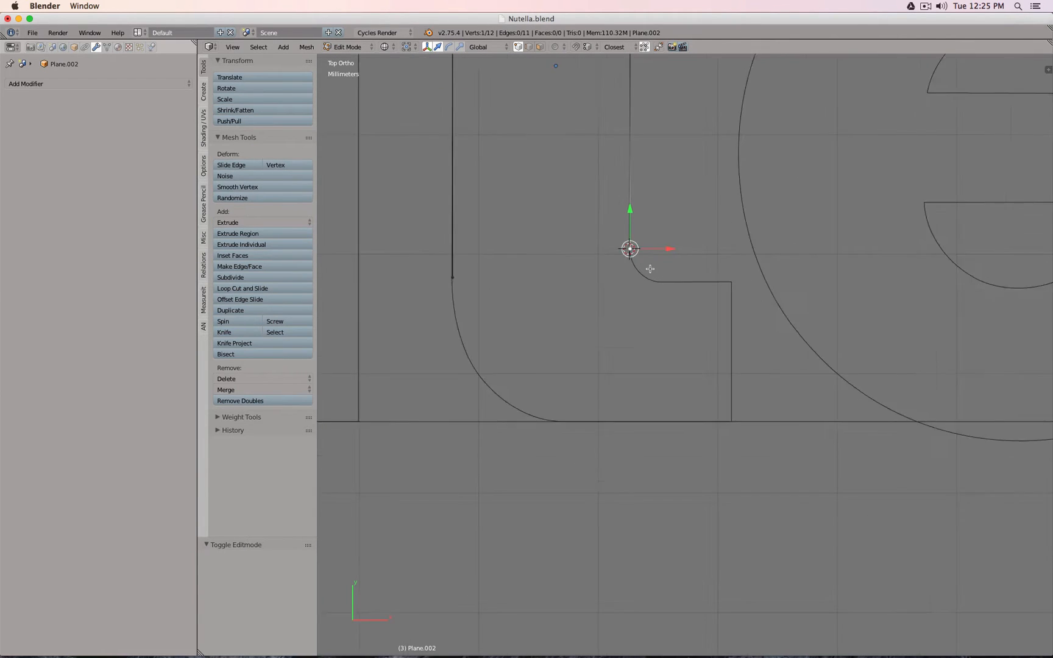
scroll(646, 265, up, 2)
key(e)
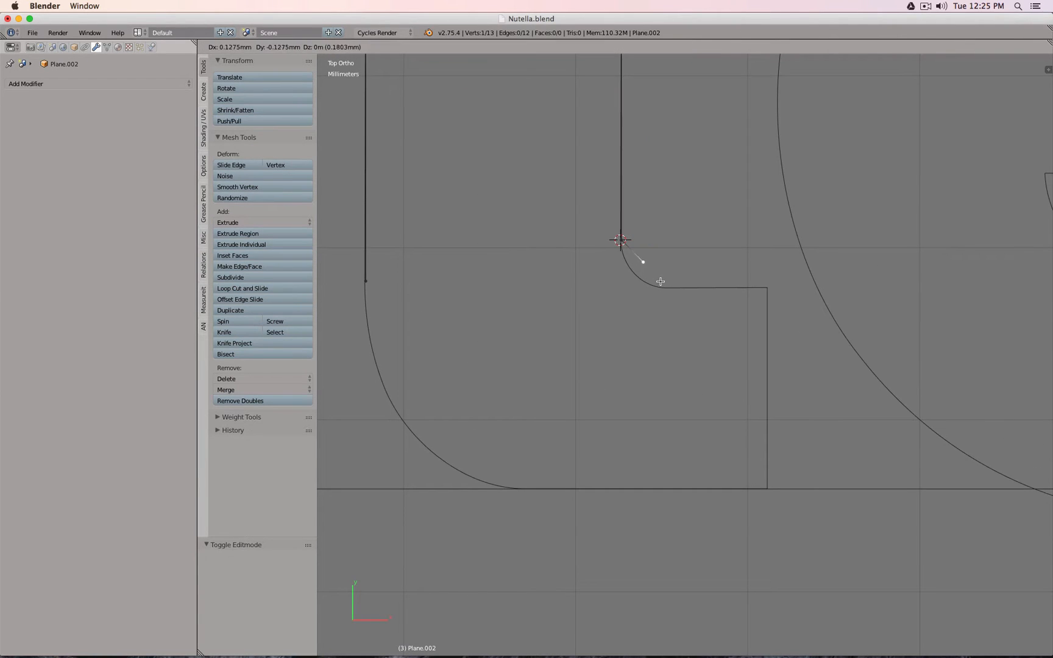
click(670, 288)
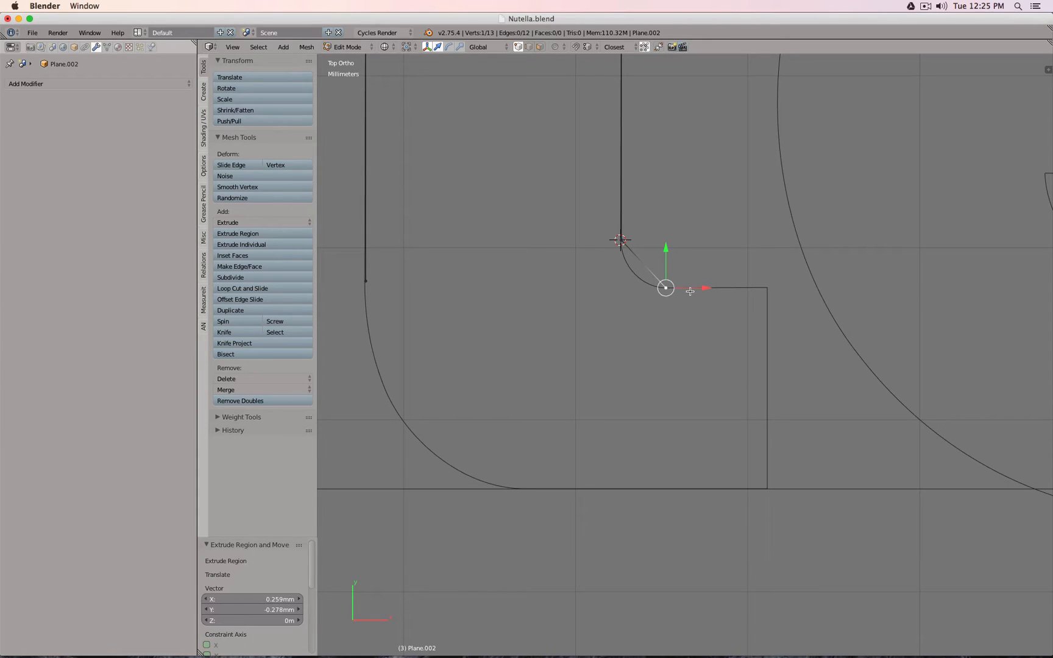
- Extrude the foot outline about 0.59 mm in X, -1.17 mm in Y and -1.43 mm in X, and add the stem's left end vertex to the selection
key(e)
key(x)
click(768, 288)
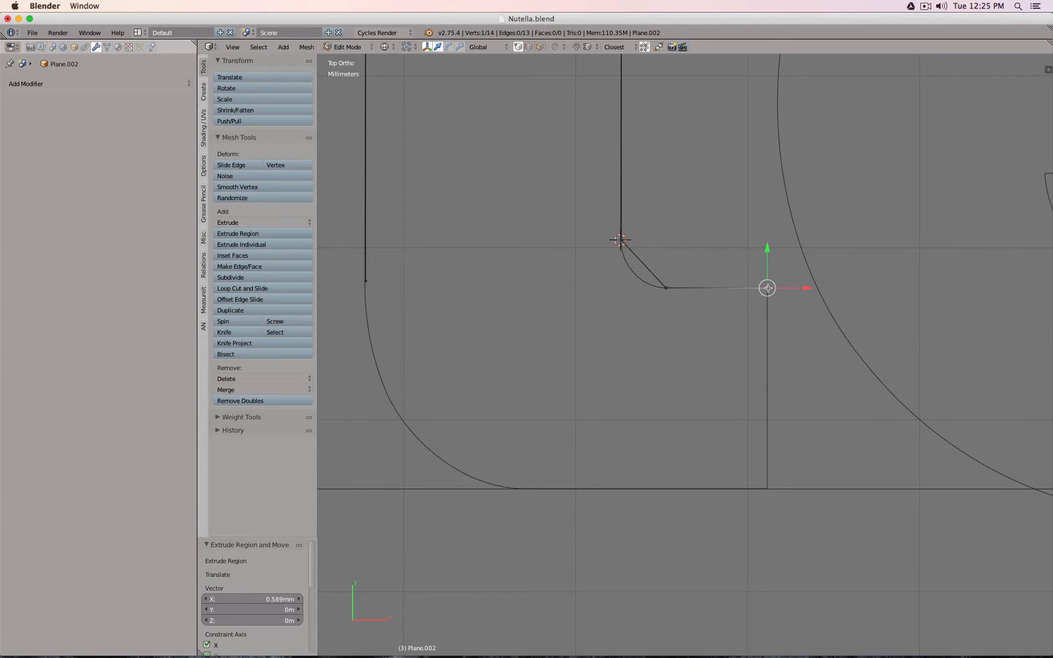
key(e)
key(y)
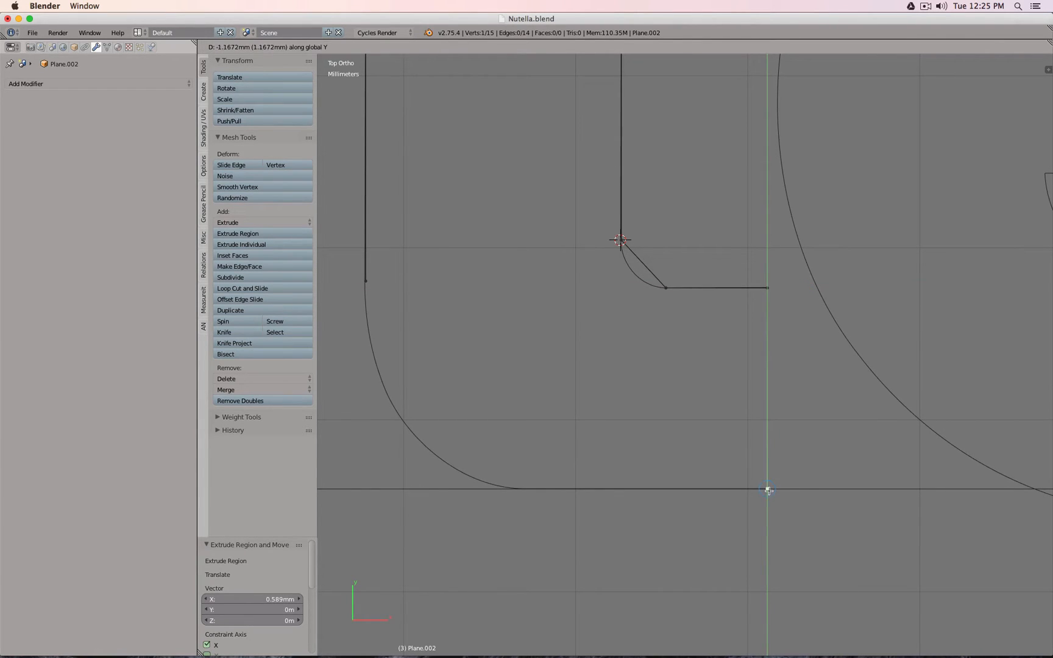
click(767, 488)
key(e)
key(x)
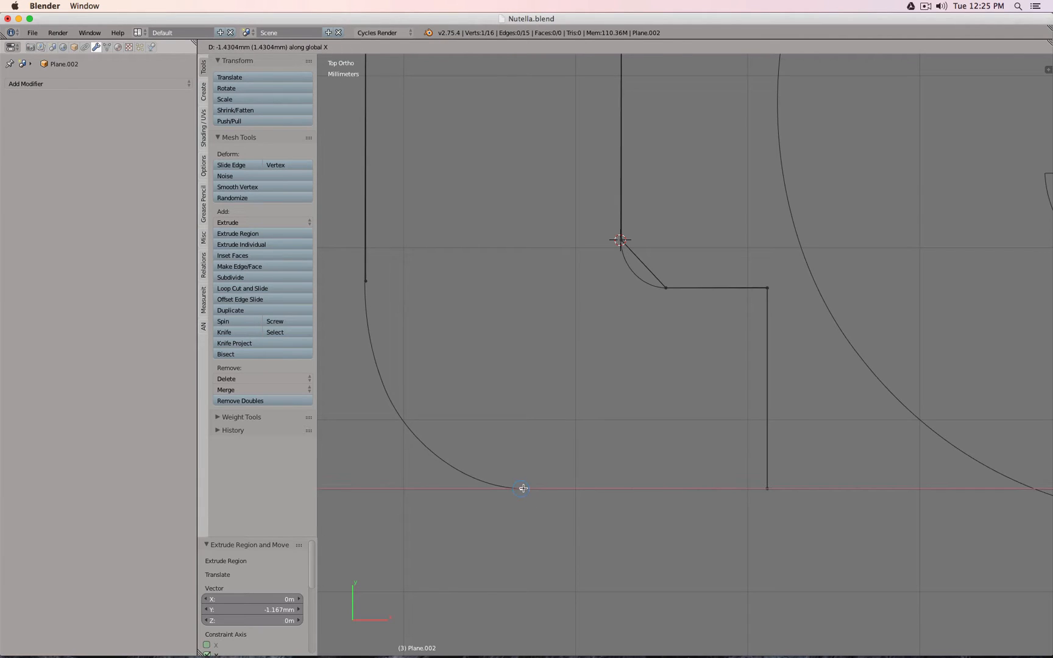
click(523, 488)
shift+click(396, 304)
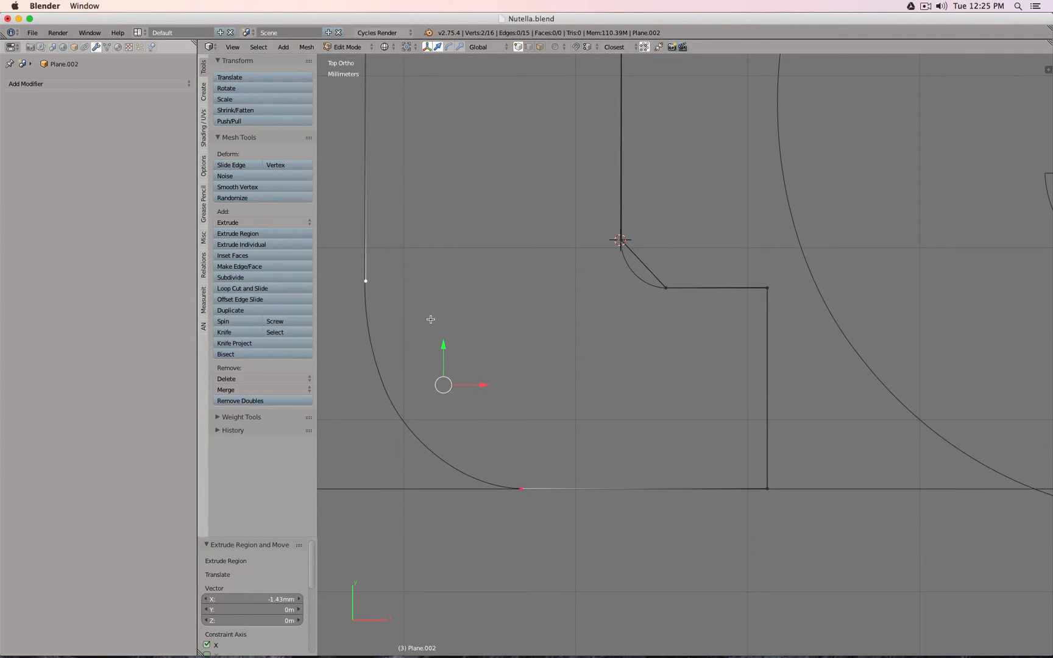
- Connect the open ends across the t's large outer curve, and delete the straight edges spanning both lower curves
key(f)
scroll(453, 322, down, 4)
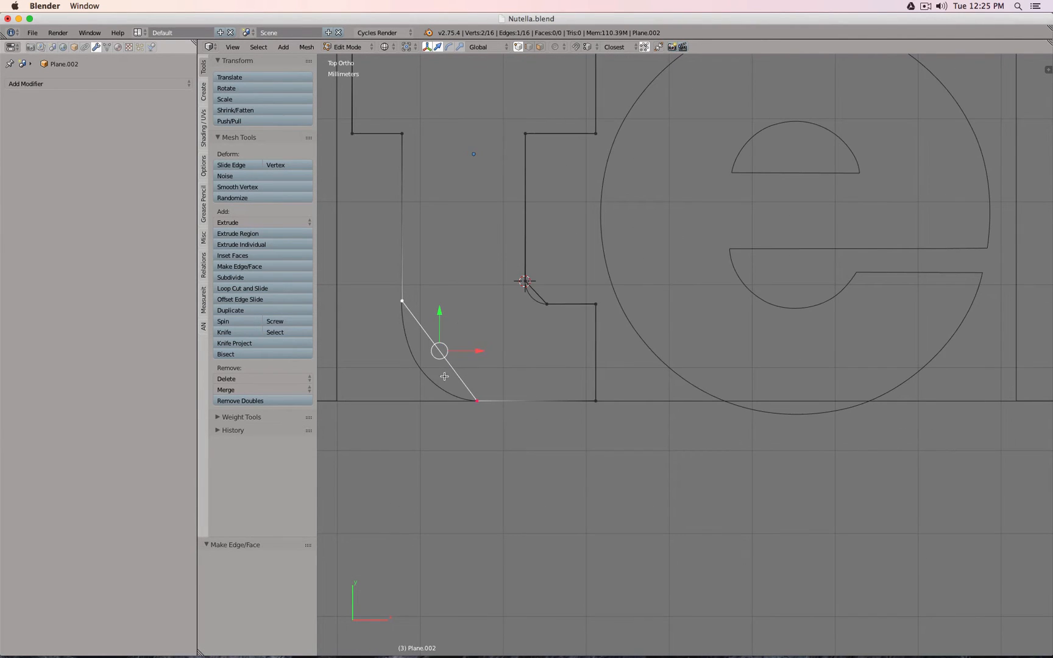
shift+click(524, 281)
shift+click(546, 303)
key(x)
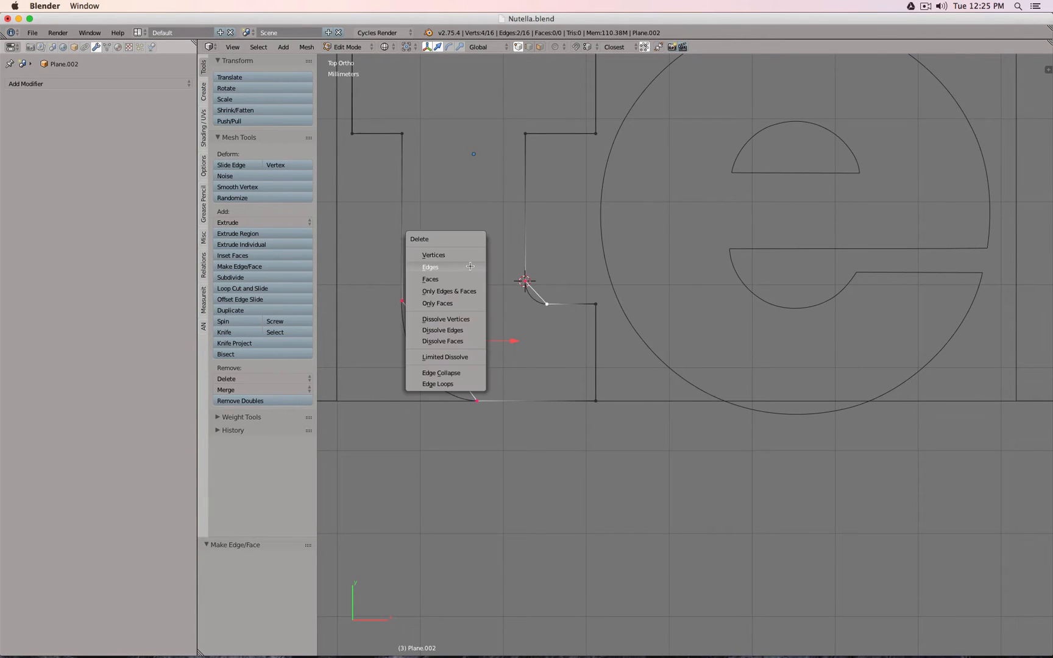
click(470, 266)
- Extrude the t's entire remaining outline about 1.573 mm along Z
scroll(468, 295, down, 3)
middle_drag(508, 320, 559, 384)
key(a)
key(a)
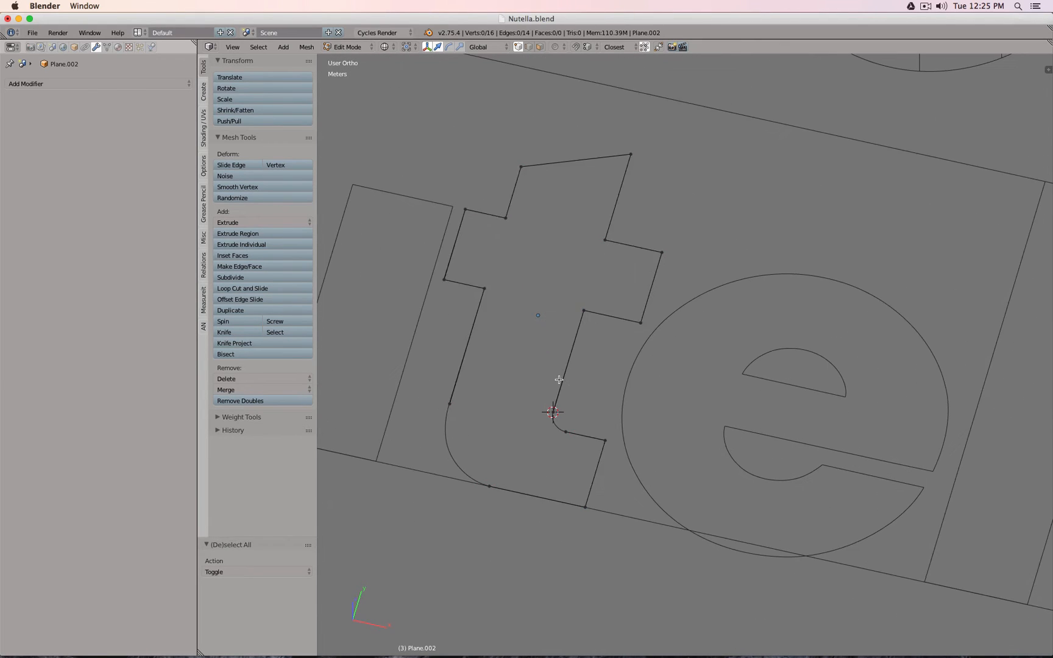
key(a)
key(e)
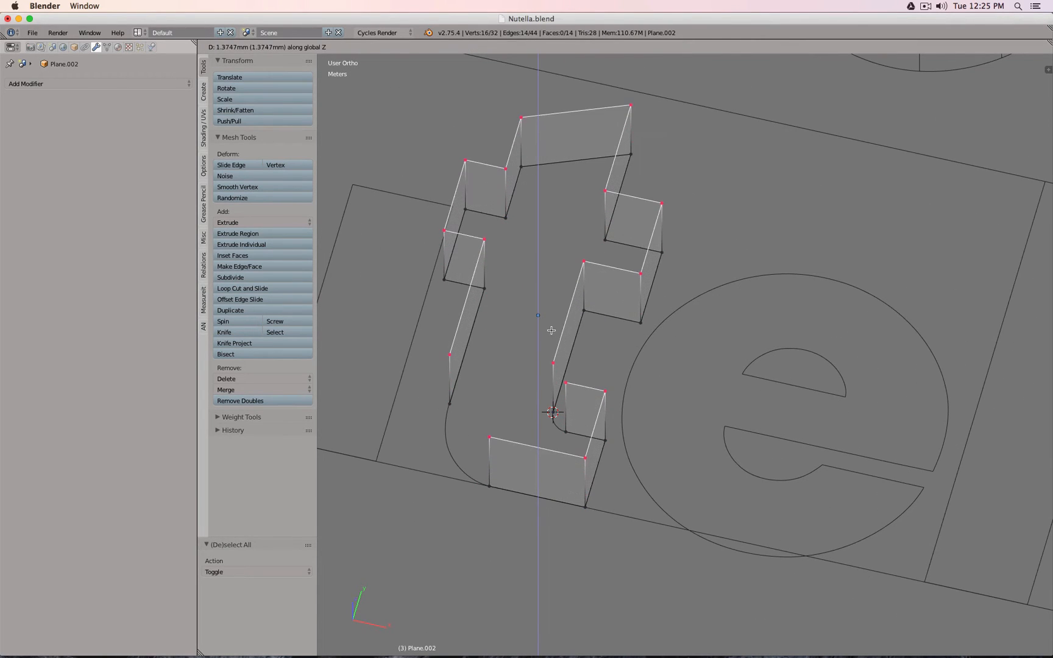
click(550, 326)
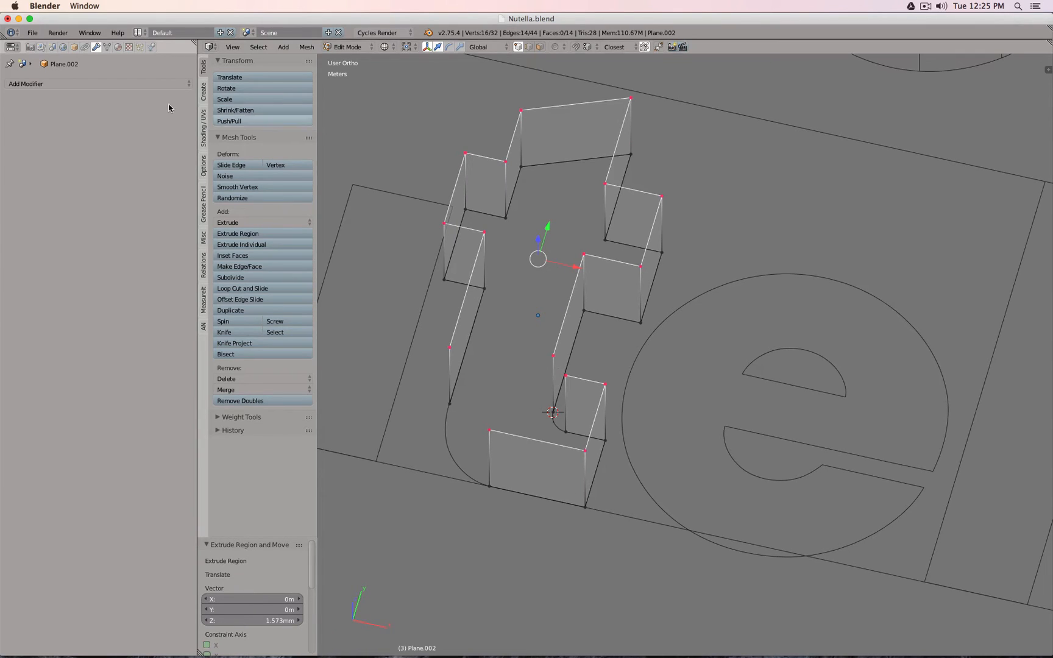
- Bridge the two vertical end edges on either side of the t's large outer curve with Bridge Edge Loops
right_click(450, 348)
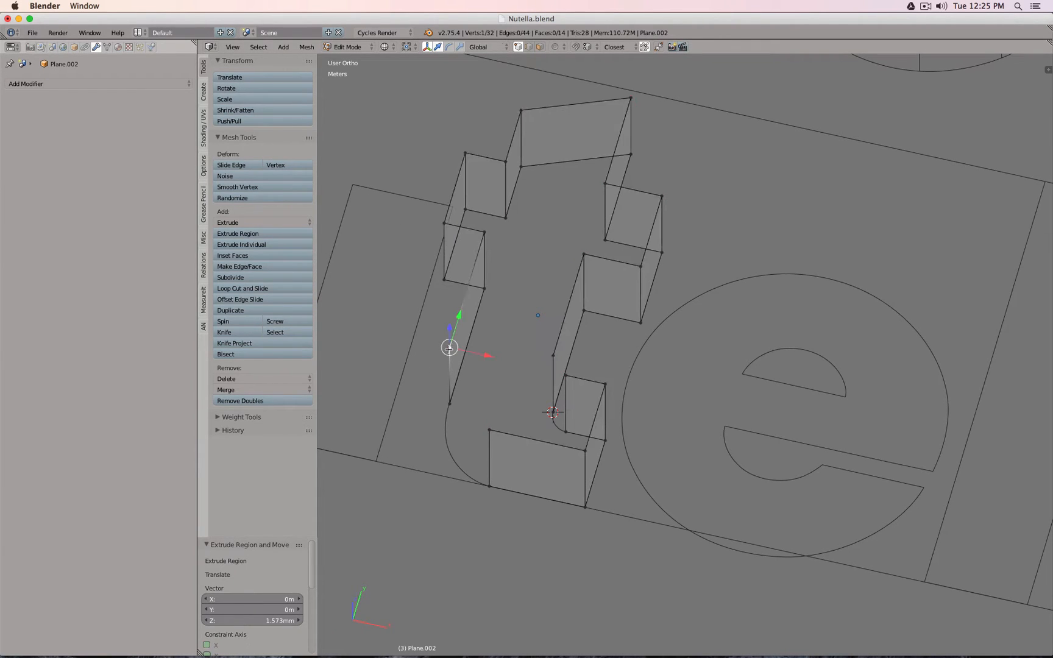
shift+right_click(453, 403)
shift+right_click(489, 431)
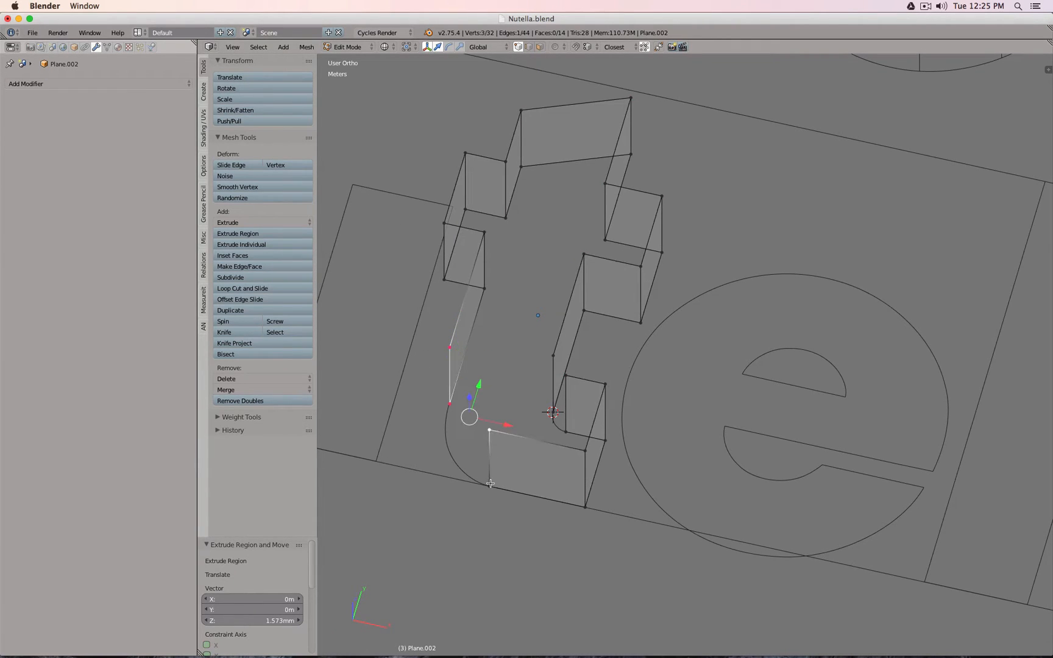
shift+right_click(491, 486)
key(KP_7)
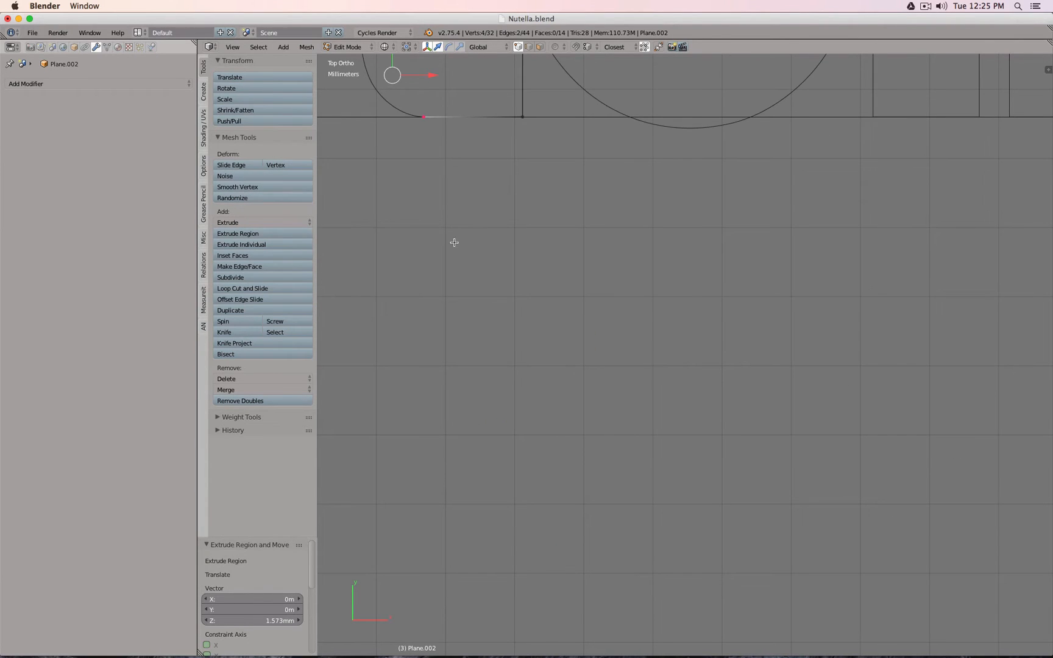
shift+middle_drag(473, 204, 647, 451)
scroll(554, 263, up, 3)
middle_drag(554, 320, 572, 294)
scroll(572, 294, down, 2)
shift+middle_drag(613, 469, 633, 253)
key(KP_Decimal)
scroll(643, 249, down, 4)
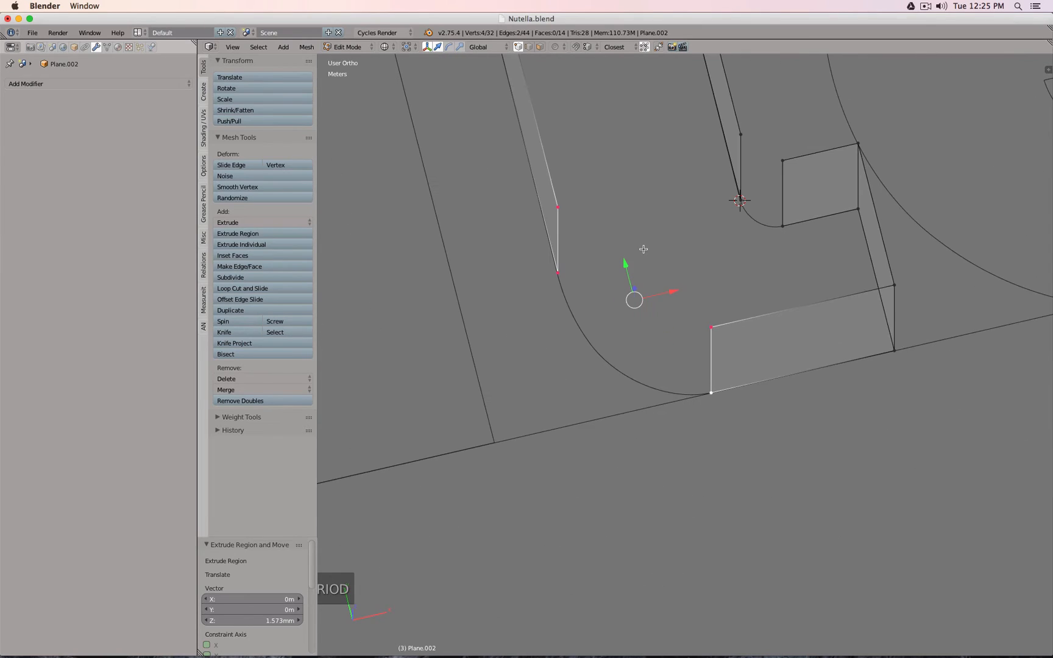
key(space)
text(b)
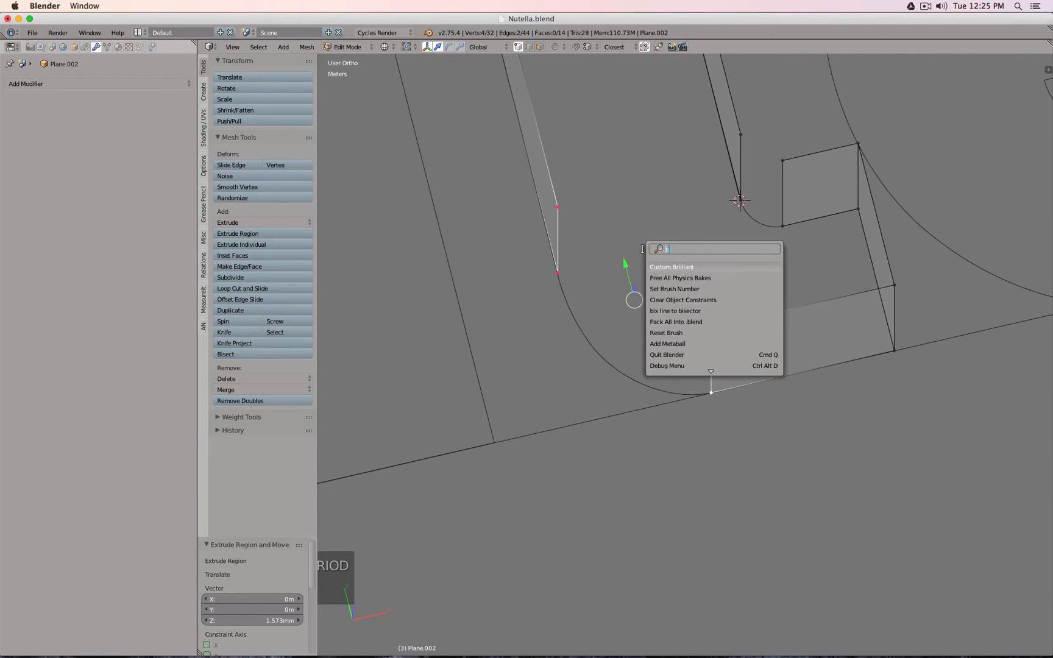
text(rid)
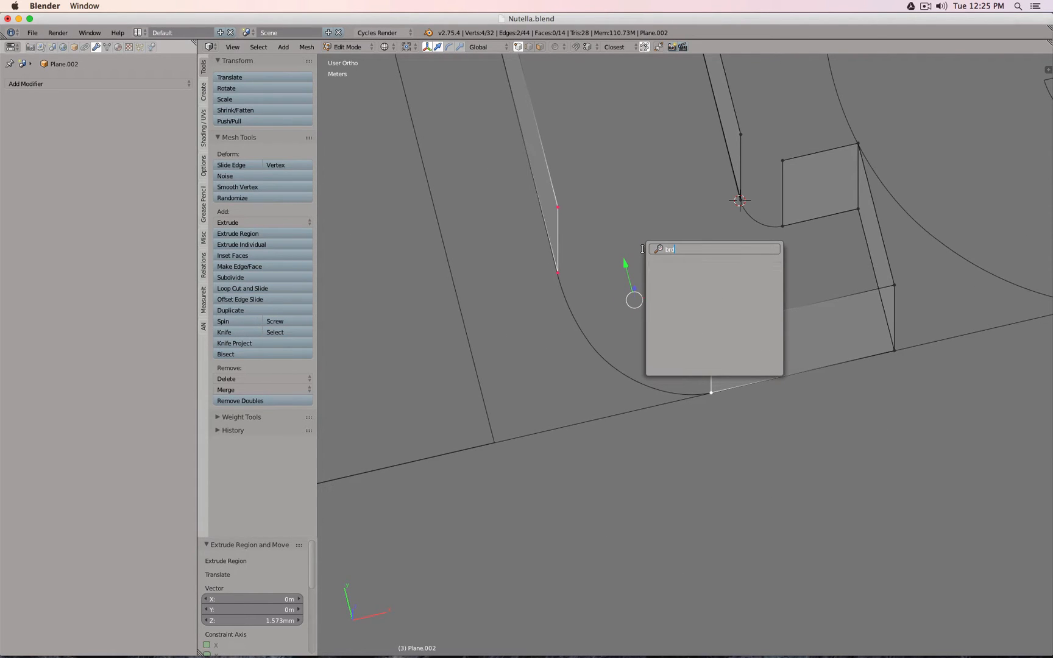
key(Return)
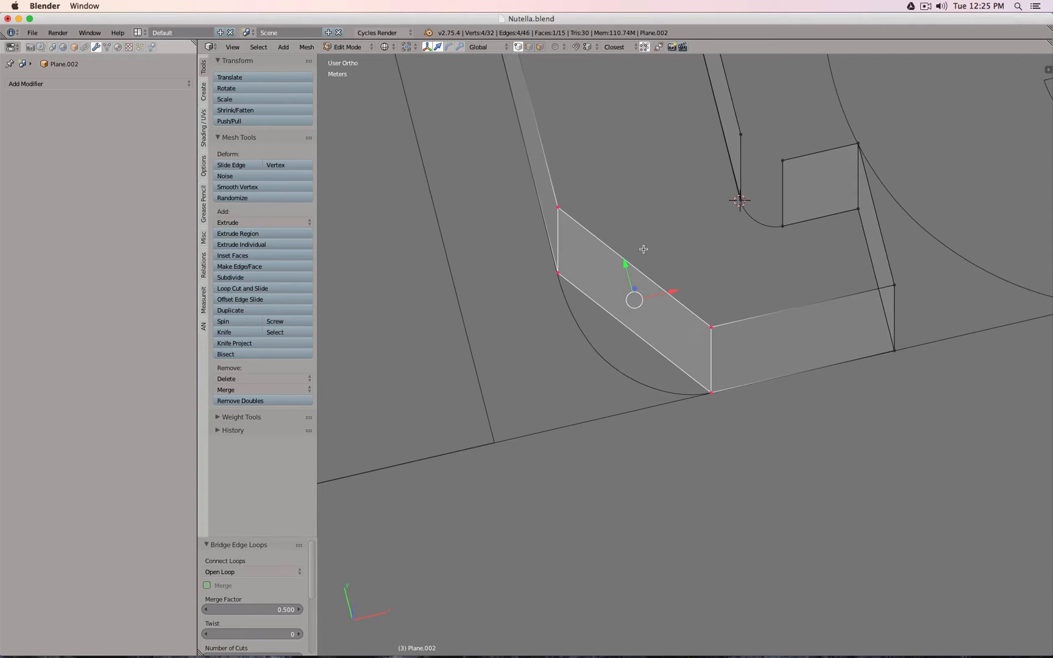
- Set the outer curve's bridge to 3 cuts, Blend Surface interpolation and a smoothness of 0.650
drag(278, 539, 270, 273)
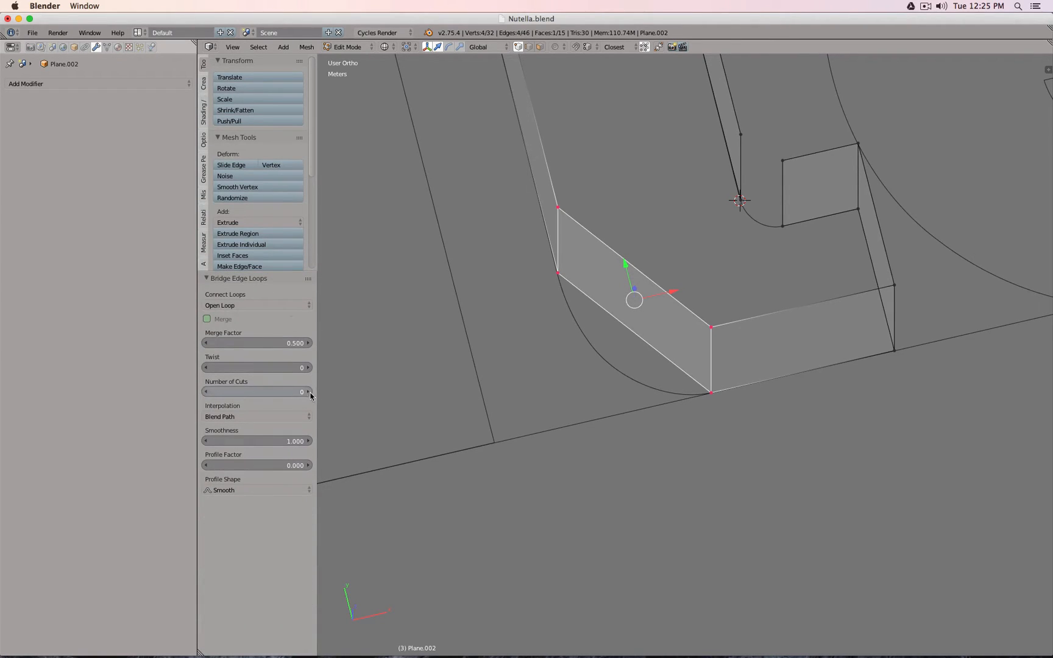
click(309, 392)
click(309, 392)
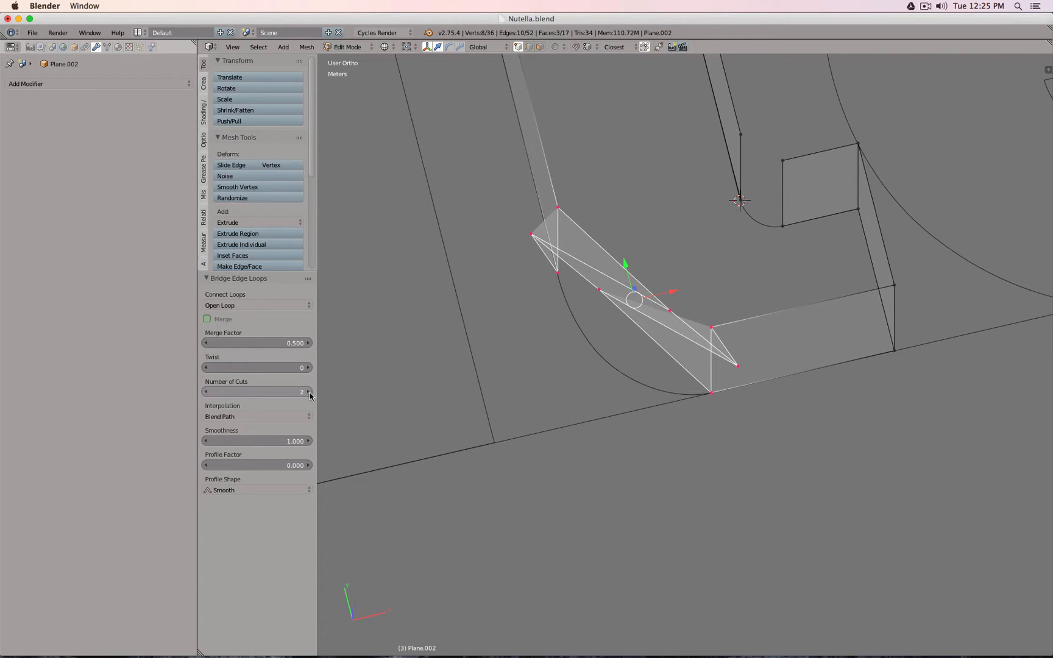
click(273, 417)
click(265, 383)
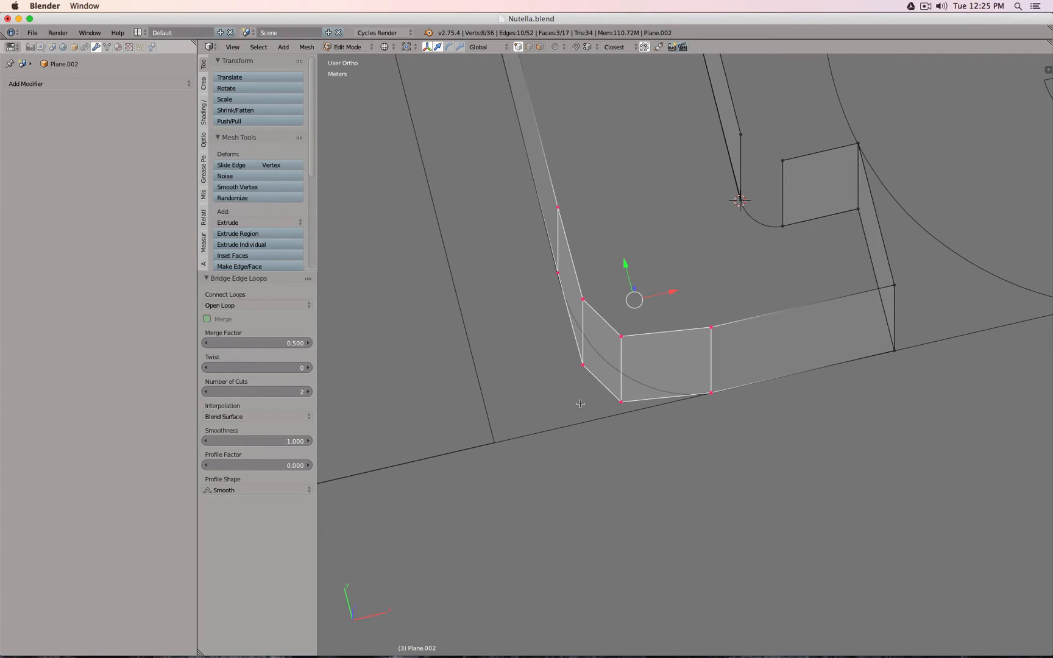
mouse_move(609, 347)
middle_down()
mouse_move(600, 371)
mouse_move(619, 357)
middle_up()
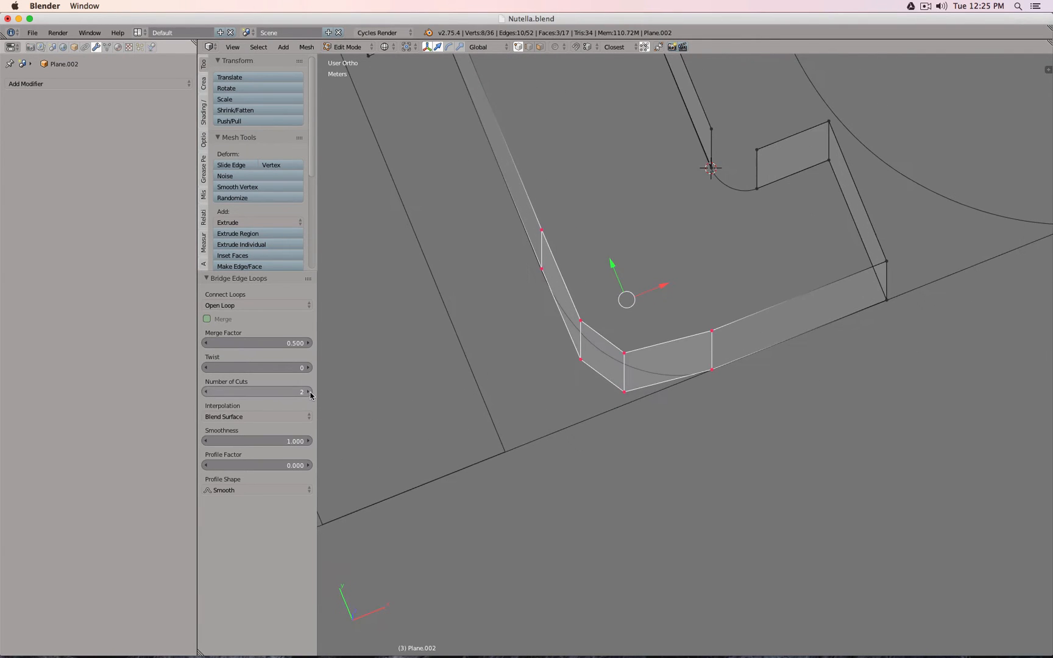
click(309, 392)
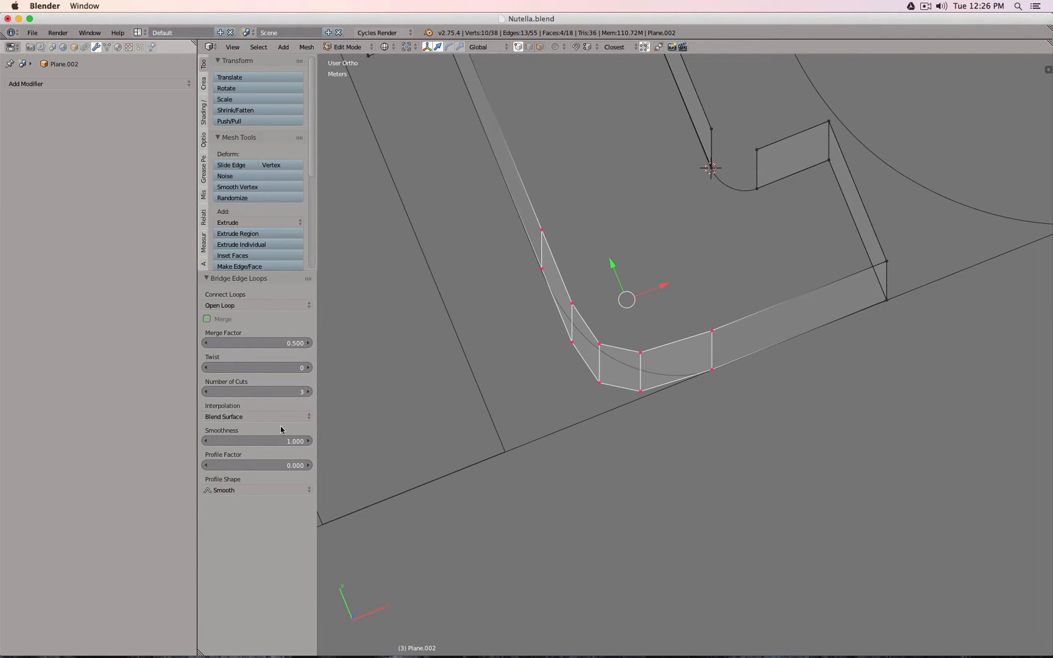
drag(275, 441, 237, 442)
- Bridge the two vertical end edges at the small inner fillet with Bridge Edge Loops, using 3 cuts
mouse_move(532, 349)
middle_down()
mouse_move(515, 374)
mouse_move(534, 353)
middle_up()
middle_drag(785, 297, 754, 268)
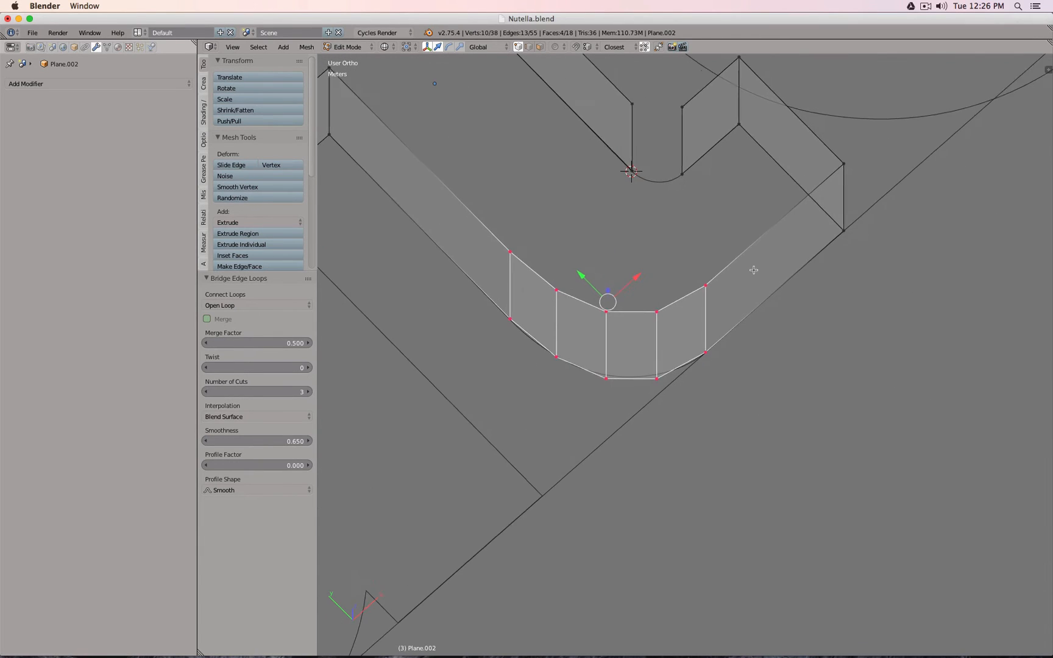
right_click(640, 115)
shift+right_click(631, 172)
shift+right_click(680, 172)
shift+right_click(679, 102)
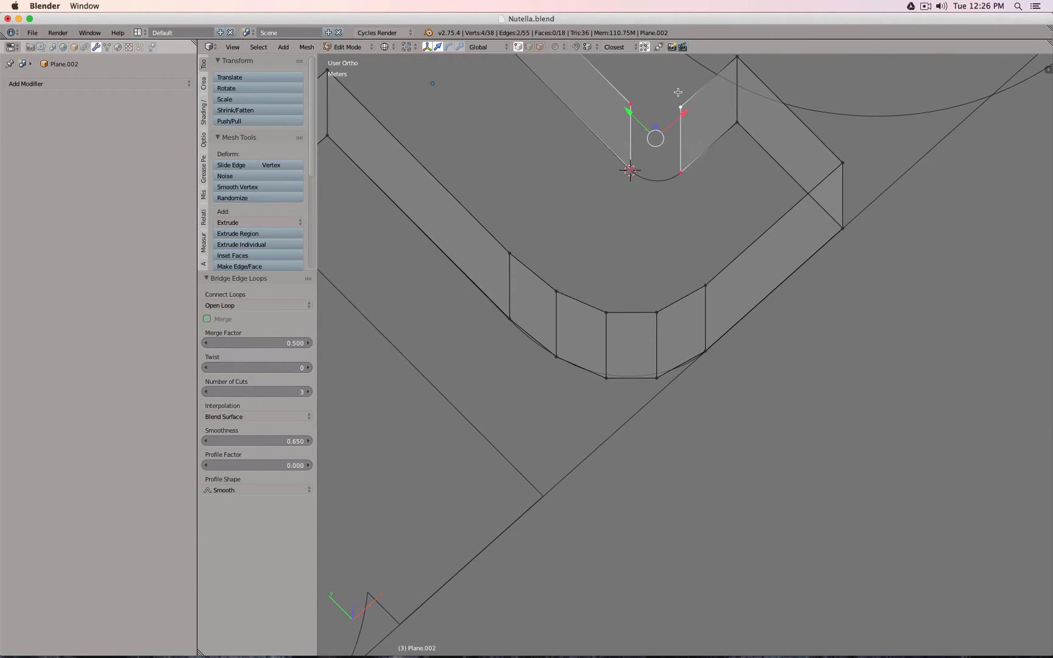
key(space)
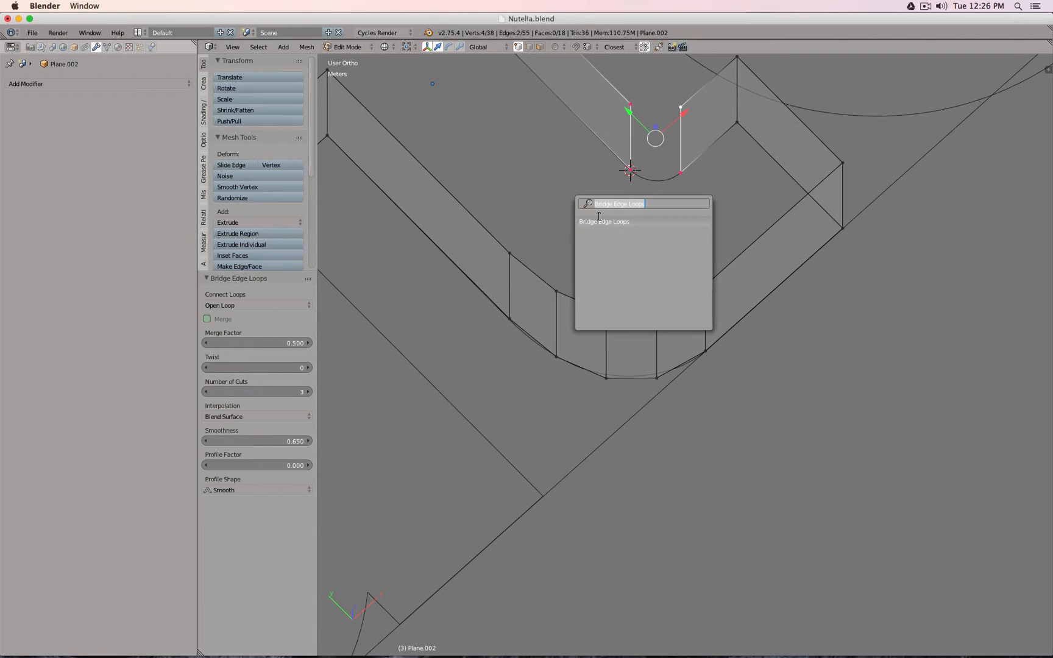
click(602, 222)
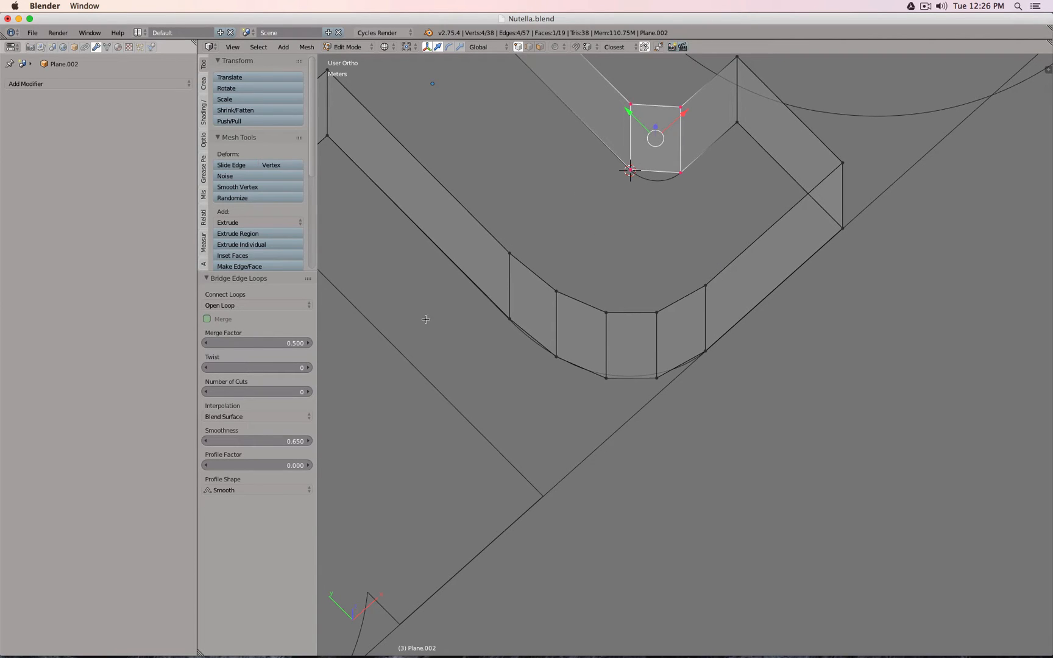
click(308, 392)
click(309, 392)
click(309, 392)
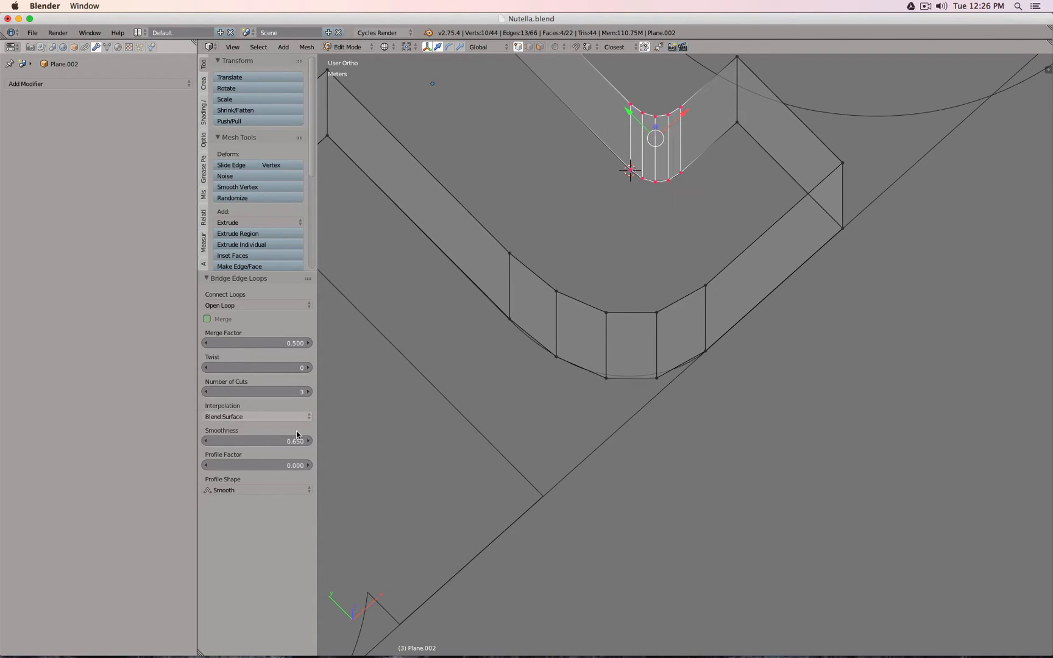
- Add a Subdivision Surface modifier to the t's mesh
scroll(640, 274, down, 3)
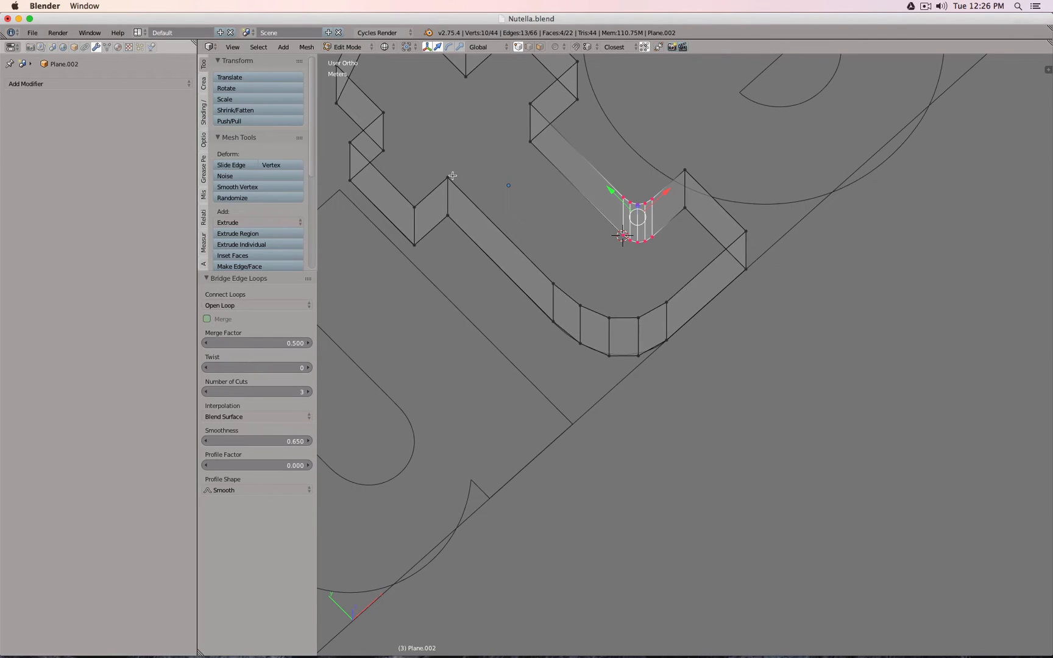
click(130, 86)
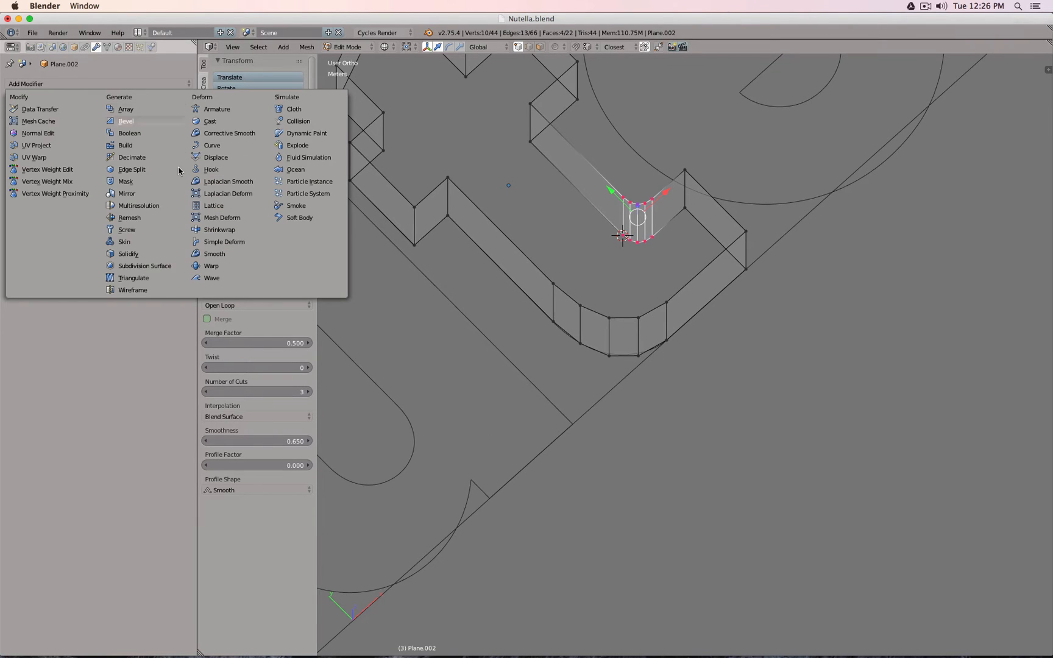
click(170, 268)
shift+middle_drag(464, 209, 631, 286)
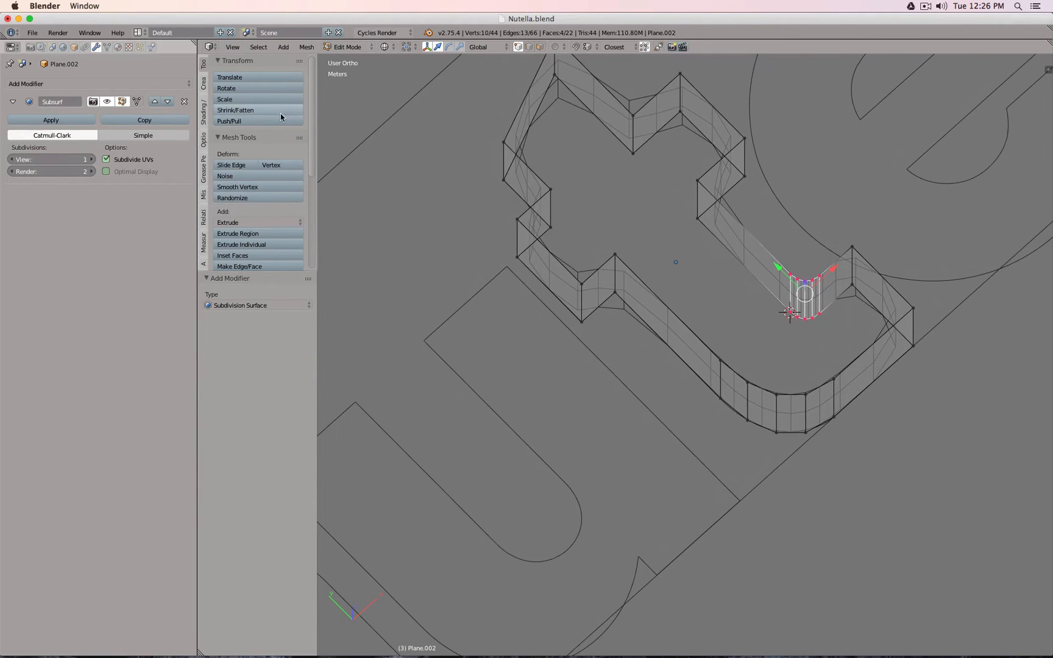
key(Tab)
key(Tab)
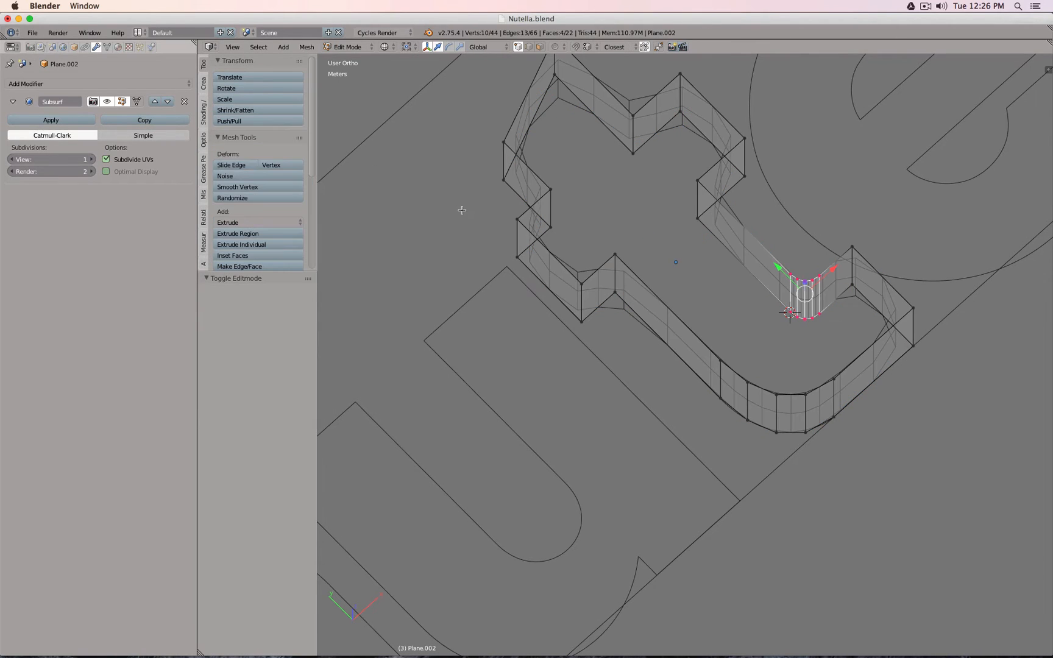
- Switch to edge selection, select all the t's edges and set their mean crease to 1.00
click(529, 47)
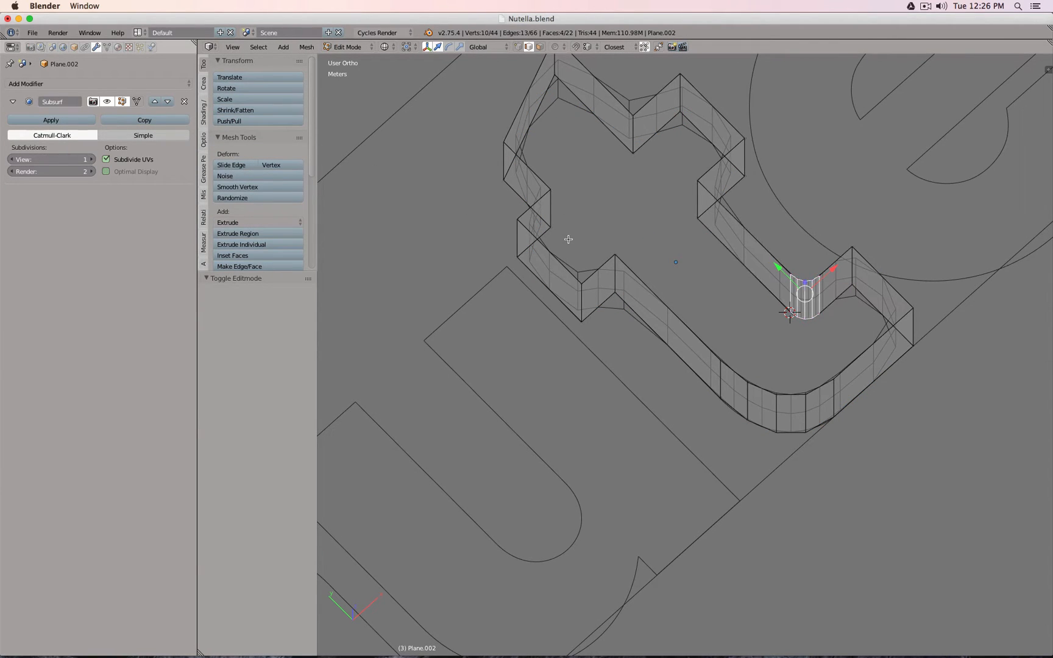
right_click(556, 210)
key(a)
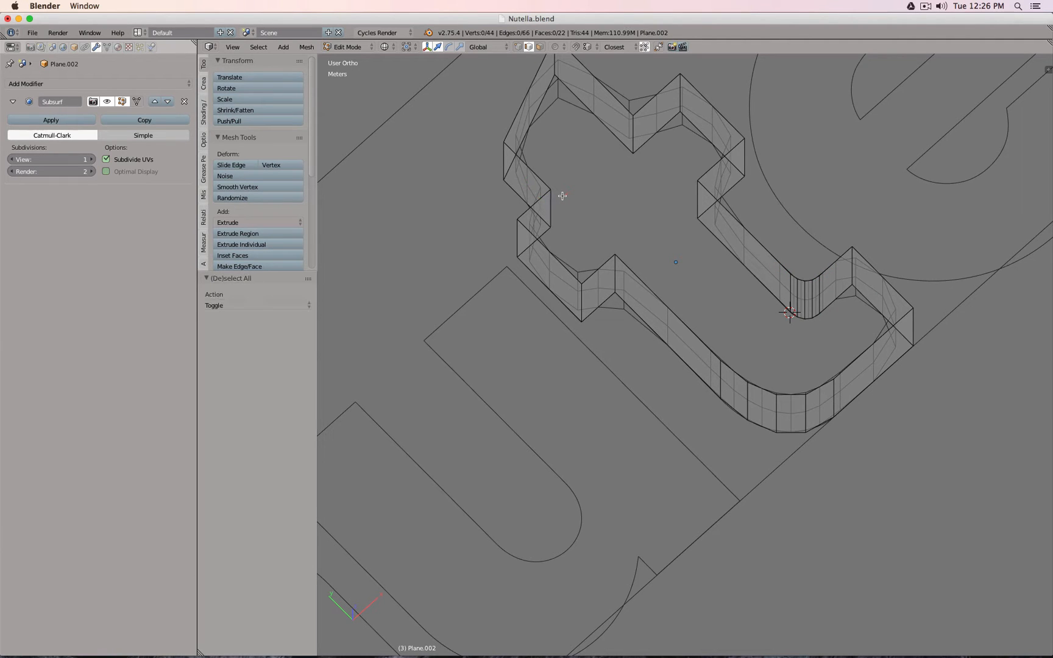
key(a)
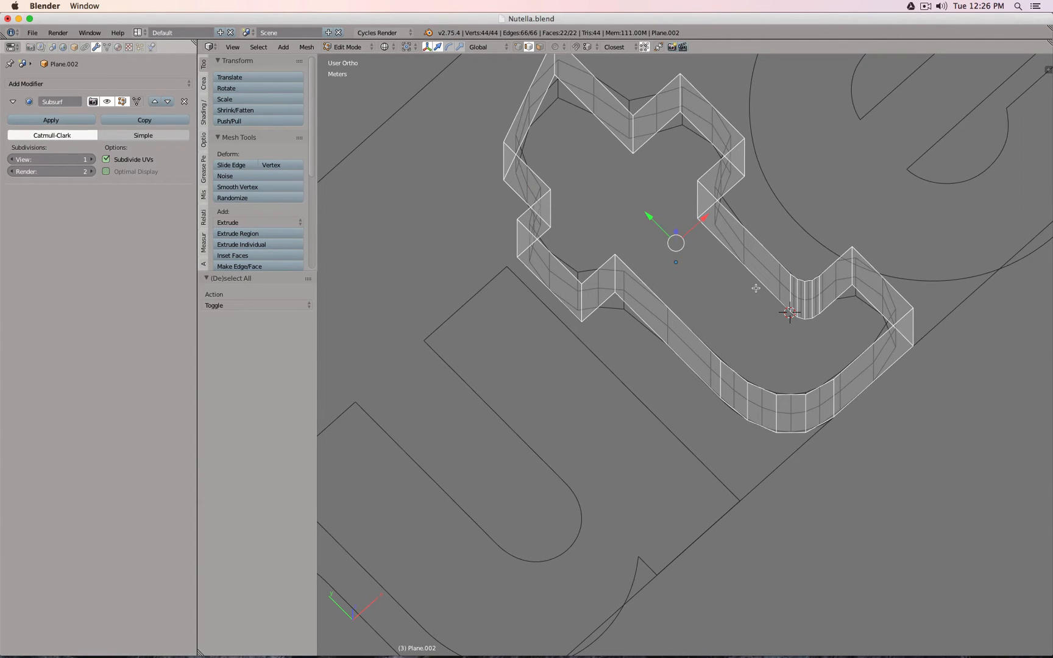
key(n)
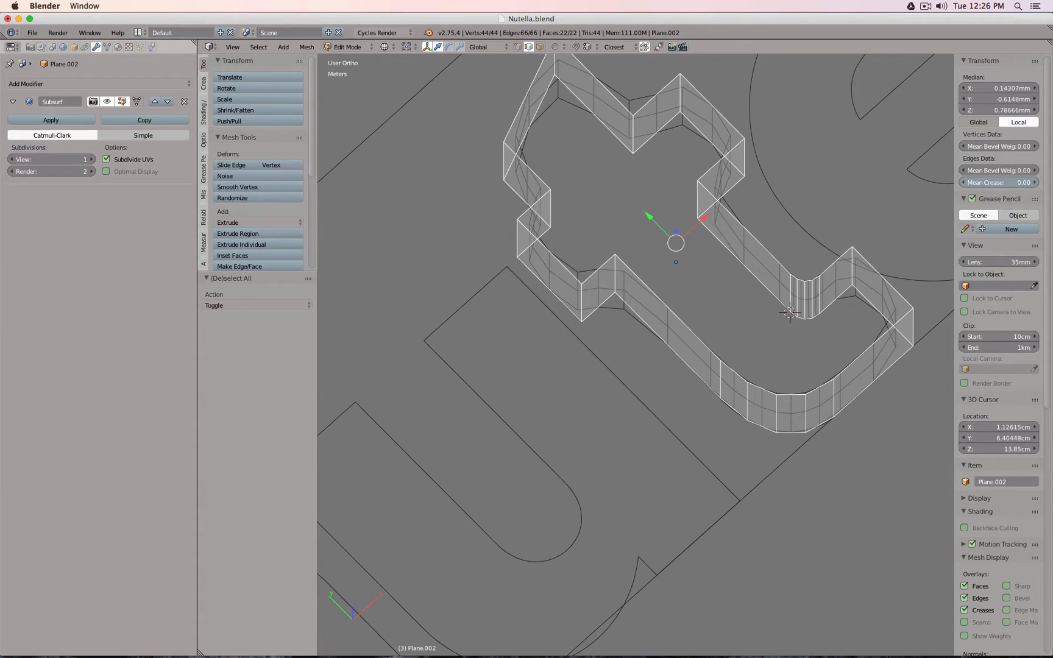
drag(998, 182, 1038, 183)
- Select the vertical edges around the large outer curve and the small inner fillet and set their mean crease to 0.00
right_click(723, 378)
shift+right_click(743, 395)
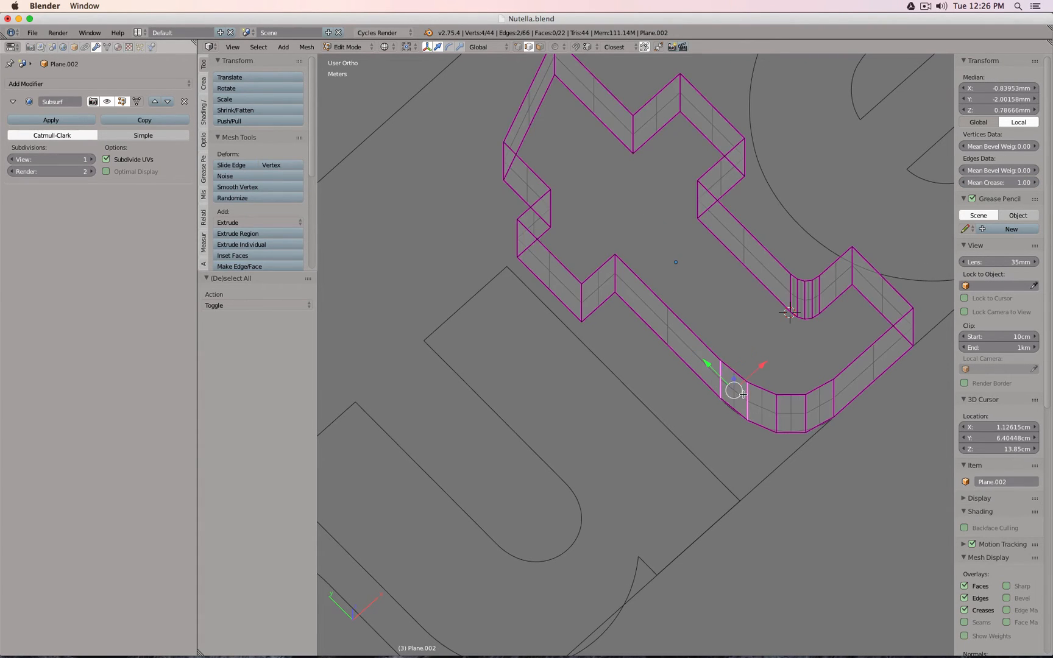
shift+right_click(767, 405)
shift+right_click(794, 411)
shift+right_click(844, 398)
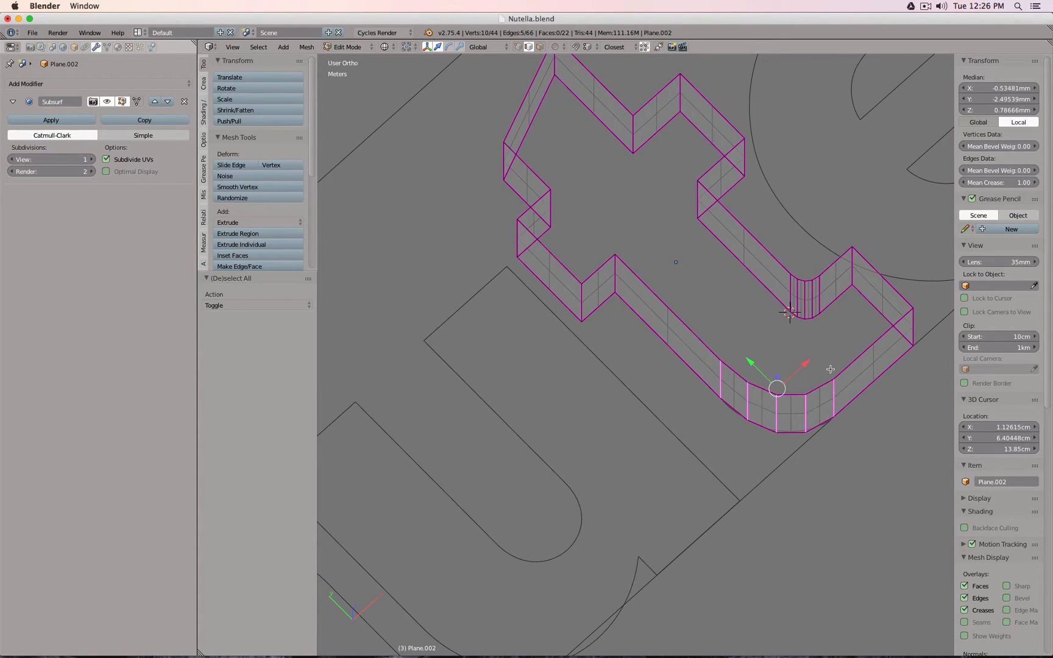
shift+right_click(819, 298)
shift+right_click(811, 292)
shift+right_click(805, 292)
shift+right_click(799, 290)
shift+right_click(792, 287)
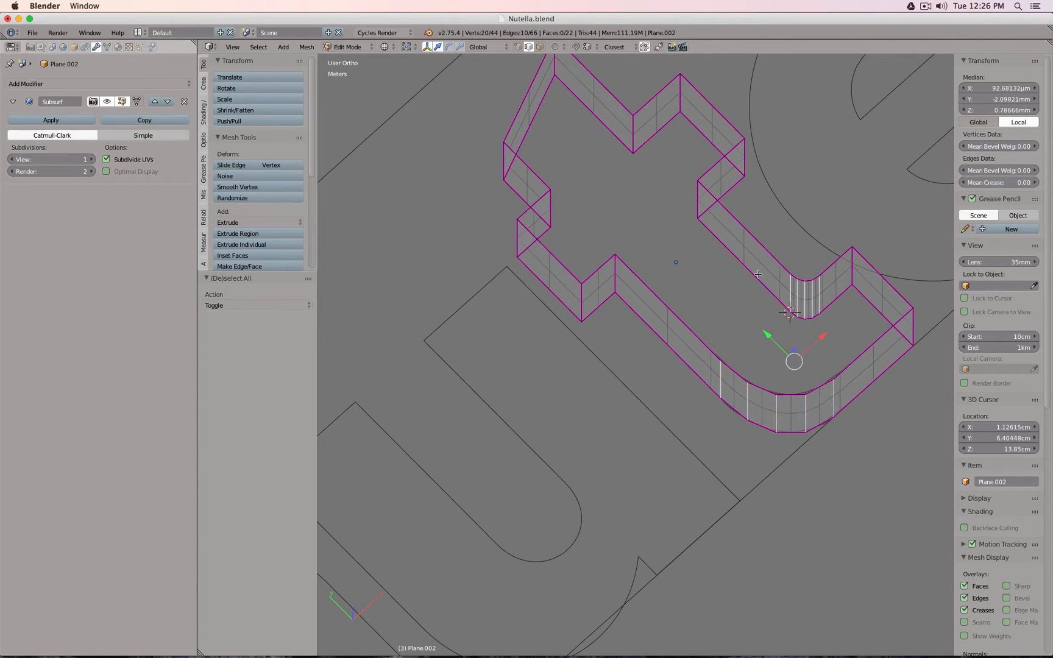
- Return to Object Mode with solid shading and compare the t's mesh with its curve from the top view
key(Tab)
key(z)
middle_drag(828, 298, 775, 350)
key(KP_7)
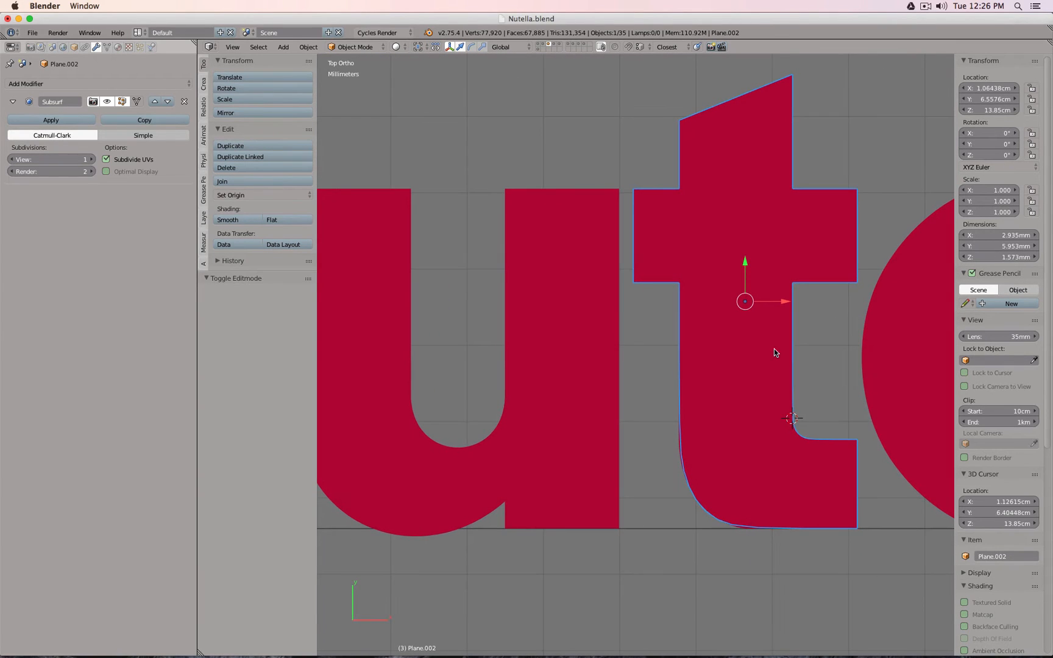
scroll(655, 306, down, 1)
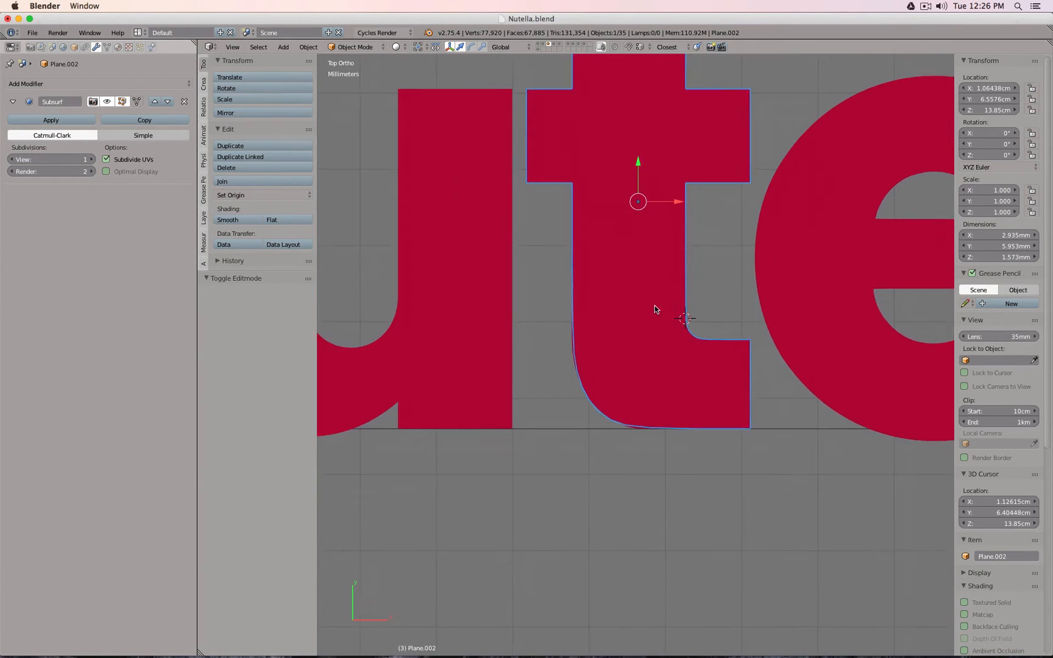
- Examine how closely the t's inner fillet matches its curve, previewing the subdivision on the edit cage from the top view
scroll(656, 308, up, 10)
scroll(609, 301, down, 7)
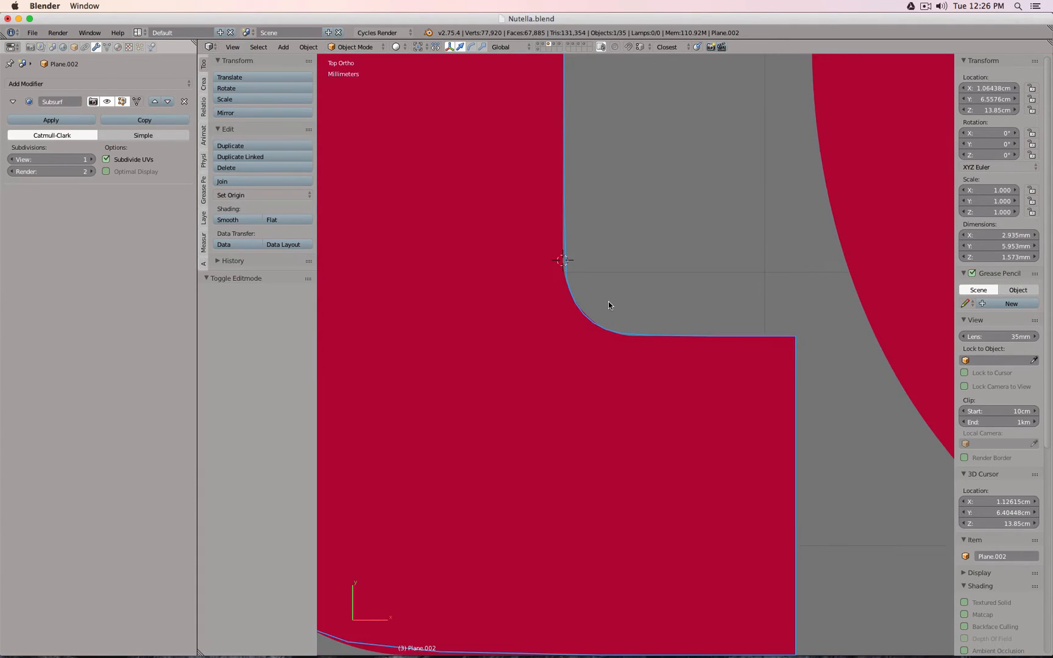
middle_drag(609, 301, 538, 286)
scroll(713, 353, up, 3)
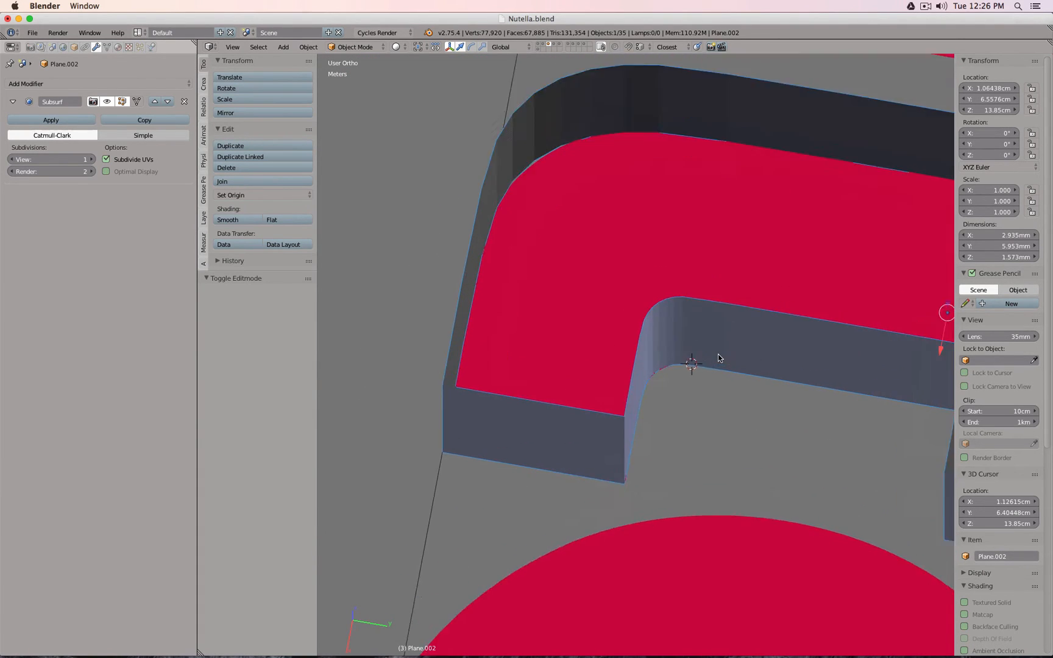
key(Tab)
scroll(650, 329, up, 2)
right_click(614, 291)
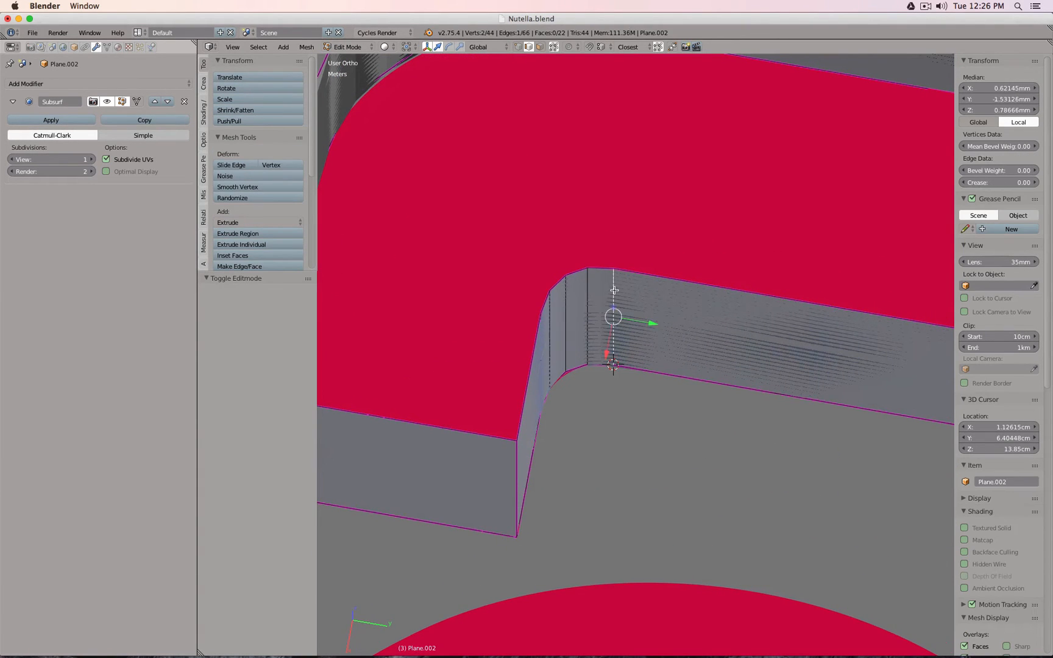
scroll(614, 290, down, 2)
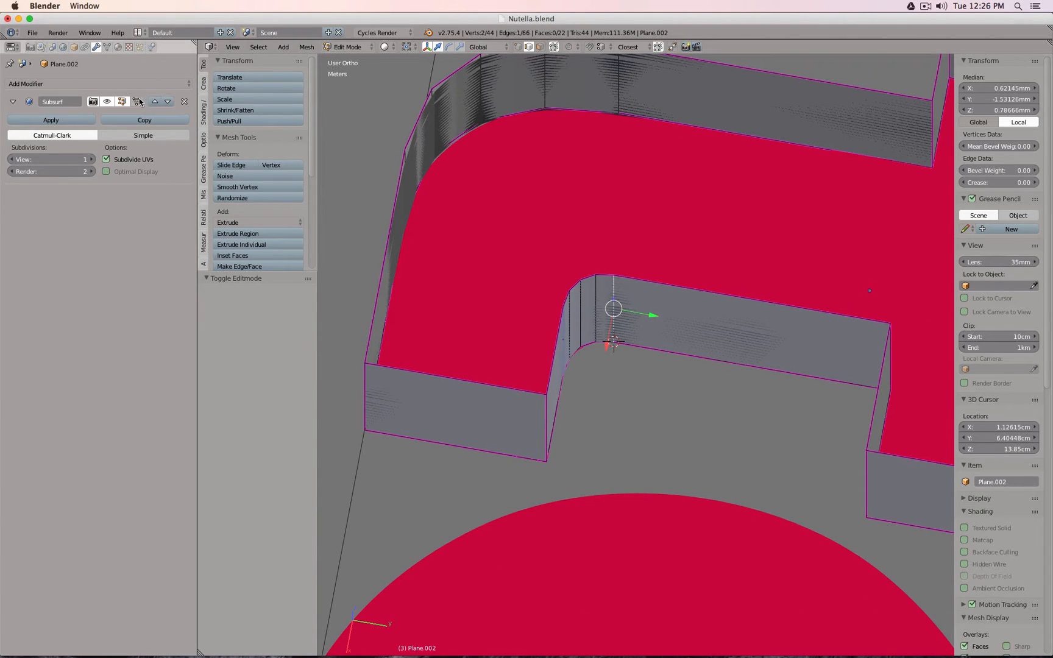
key(ctrl+r)
key(KP_7)
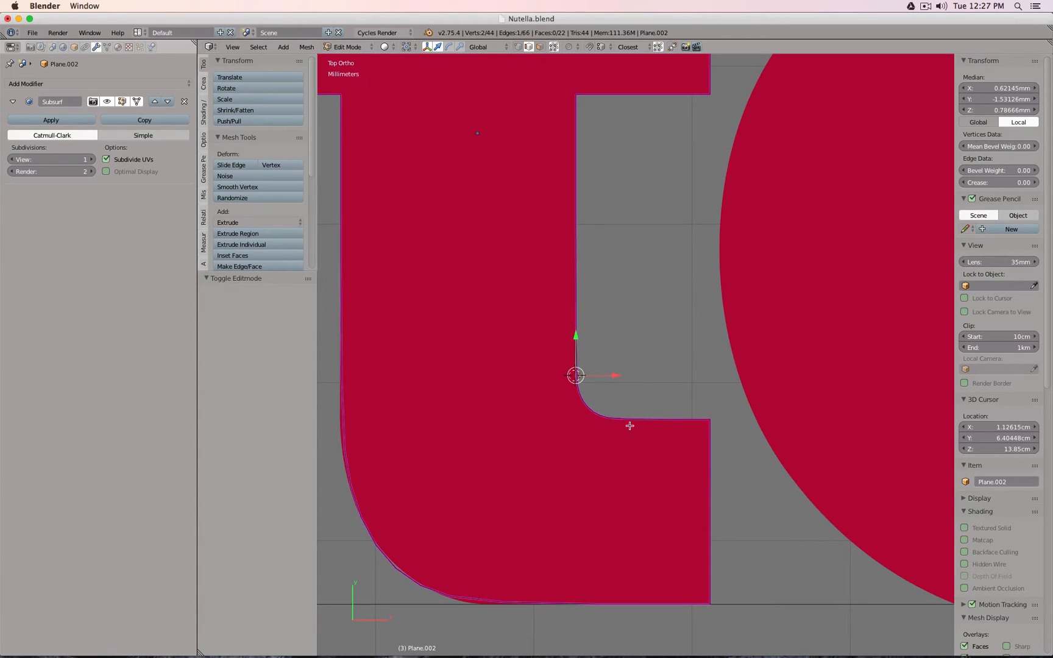
scroll(602, 359, up, 5)
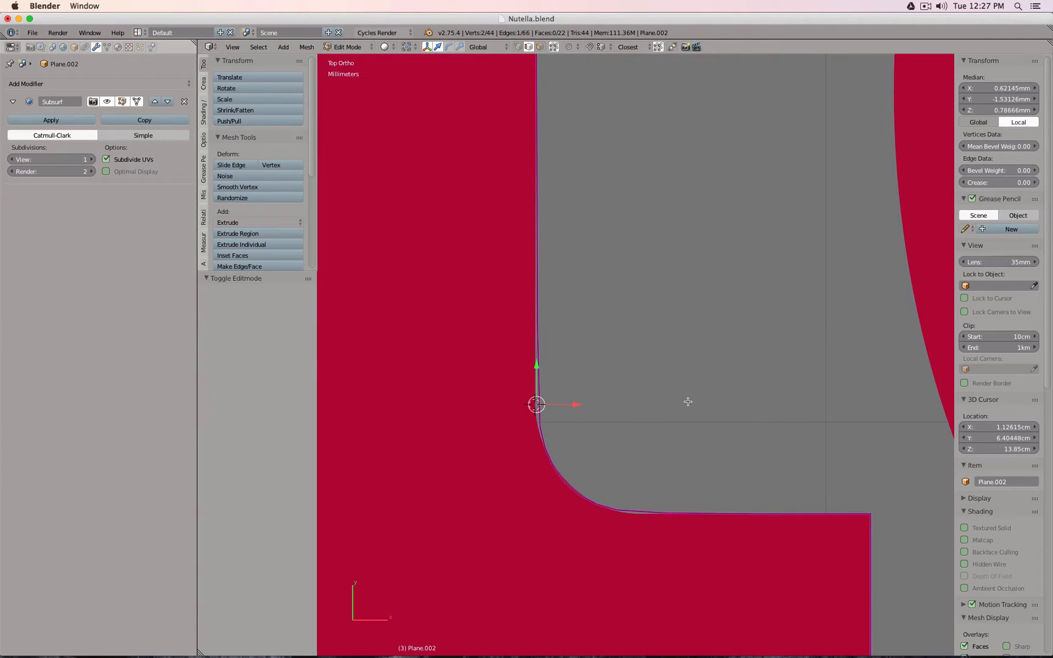
click(787, 395)
key(Tab)
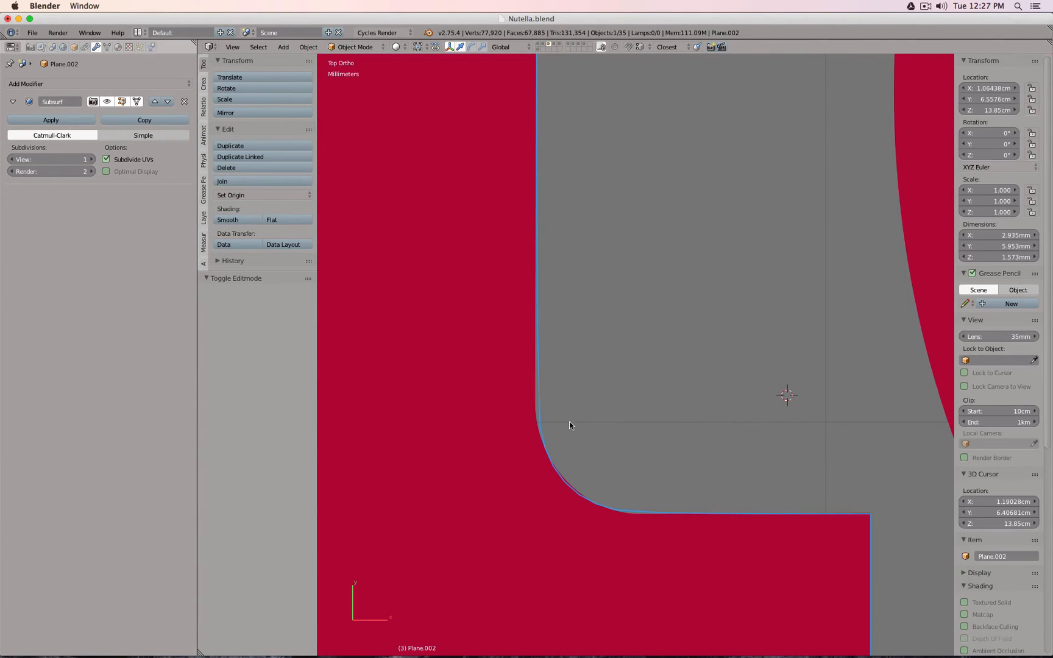
scroll(524, 375, down, 5)
- Add a loop cut on each of the stem's long side walls, sliding both close to the start of the inner fillet and outer curve
key(Tab)
middle_drag(719, 399, 662, 263)
scroll(662, 264, up, 2)
key(ctrl+r)
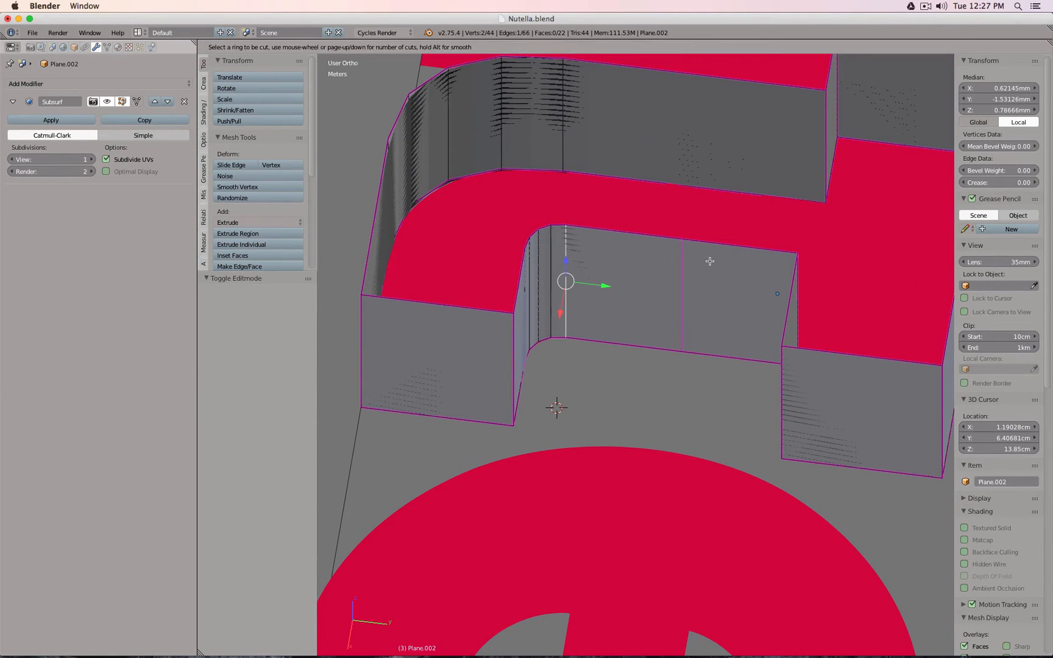
click(710, 261)
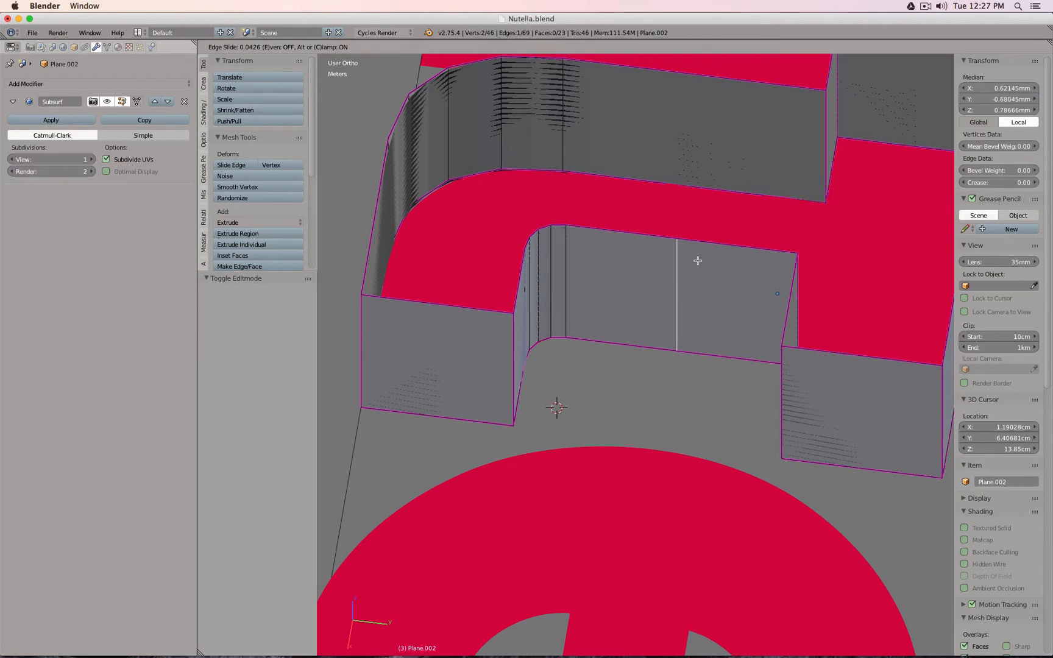
click(612, 256)
key(ctrl+r)
click(640, 180)
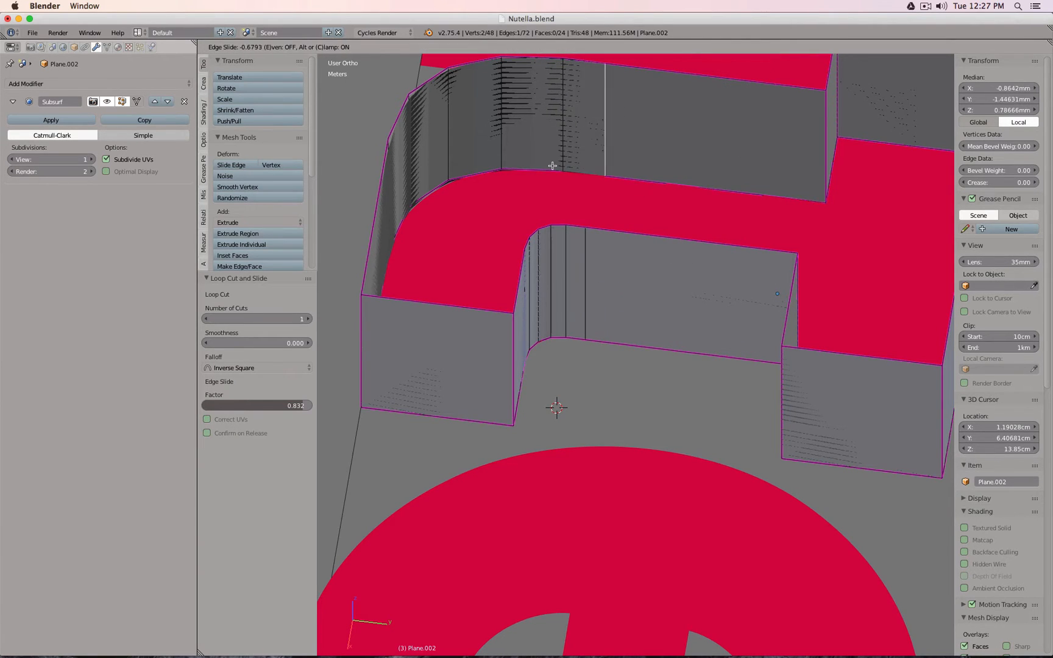
click(551, 165)
- Check the inner fillet's edges, and move the new loop-cut edge on the stem's outer wall 92.641 µm along Y
middle_drag(596, 173, 625, 252)
right_click(651, 257)
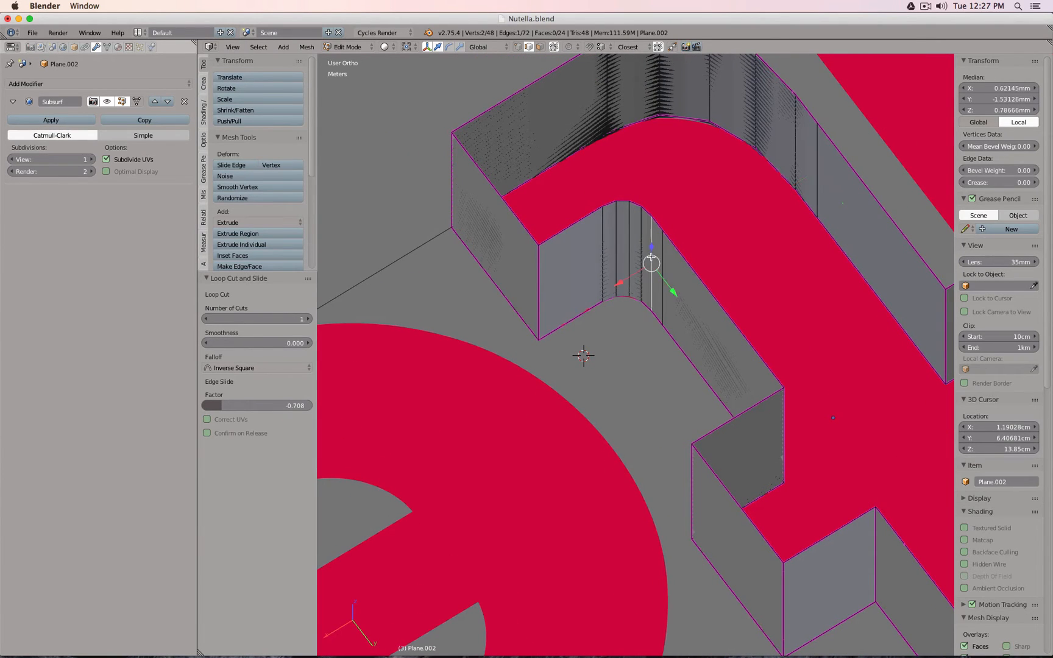
shift+right_click(660, 301)
right_click(639, 249)
shift+right_click(650, 238)
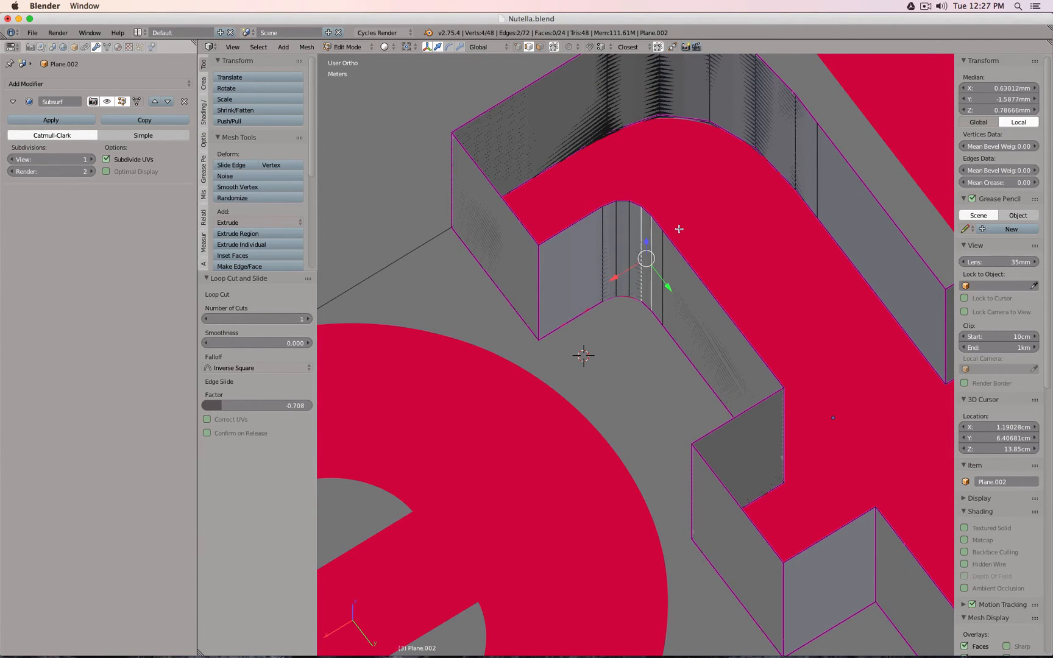
middle_drag(697, 224, 781, 207)
right_click(675, 112)
drag(716, 126, 726, 126)
middle_drag(726, 126, 627, 143)
- Add loop cuts on the outer and inner walls of the t's foot, sliding each one towards the adjoining curve
key(ctrl+r)
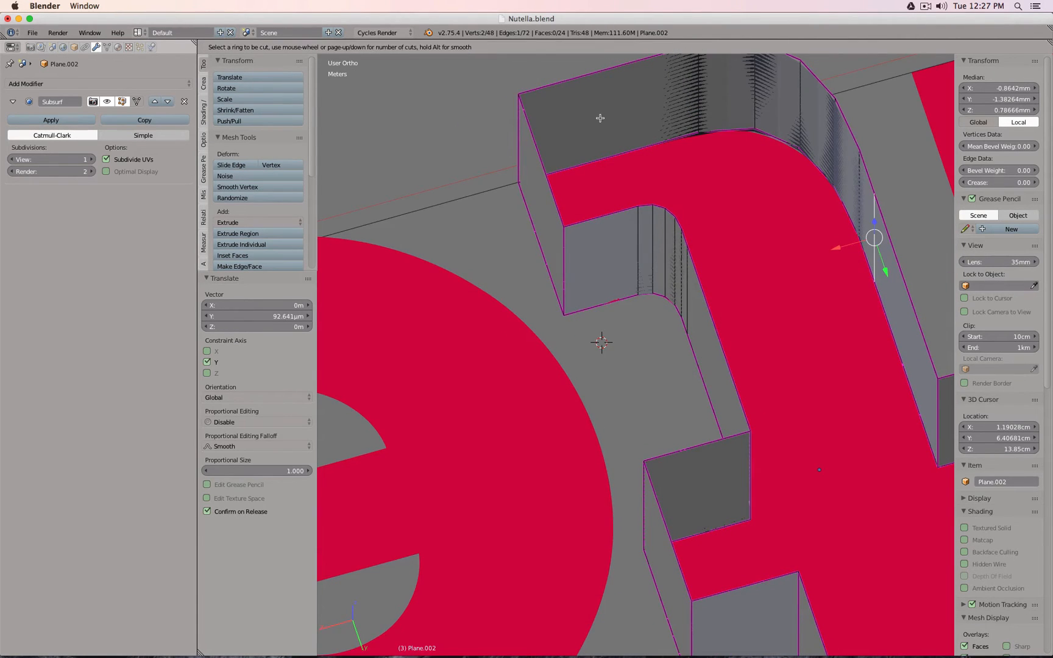
click(585, 84)
click(630, 80)
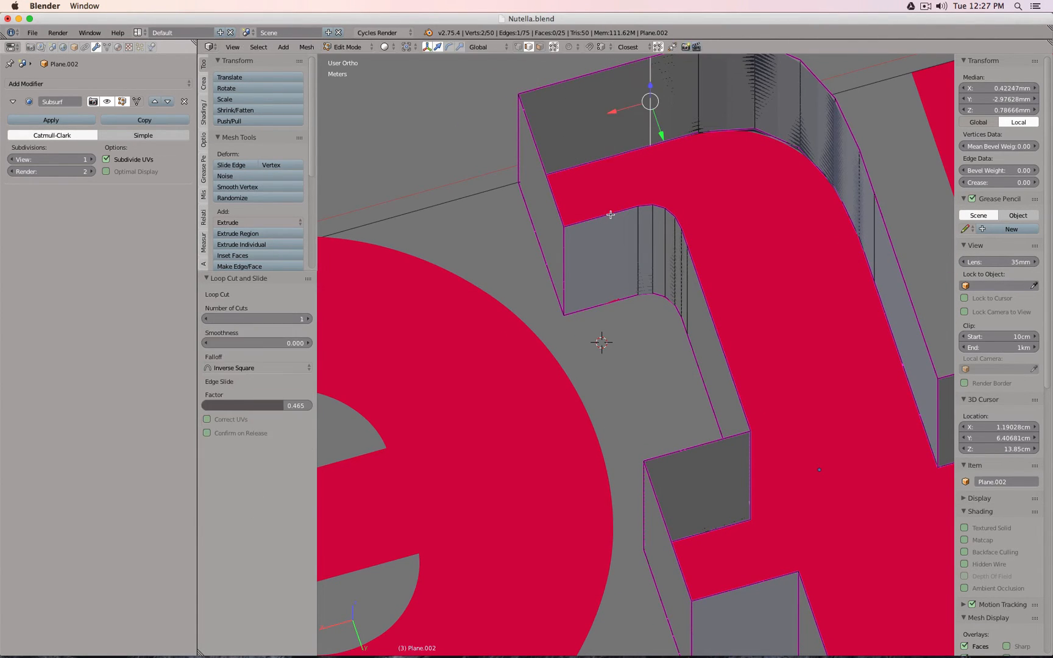
key(ctrl+r)
click(610, 221)
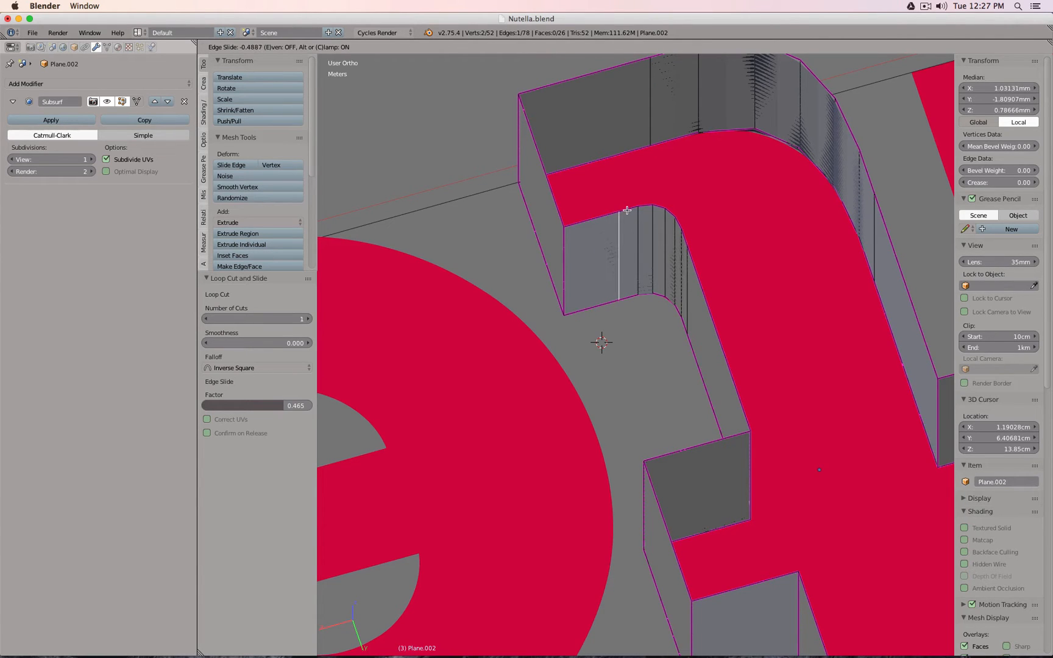
click(627, 208)
- Compare the t with its curve from the top, set the Subsurf View subdivisions to 2 and display the subdivision on the edit cage
middle_drag(574, 232, 691, 277)
scroll(691, 277, down, 3)
key(Tab)
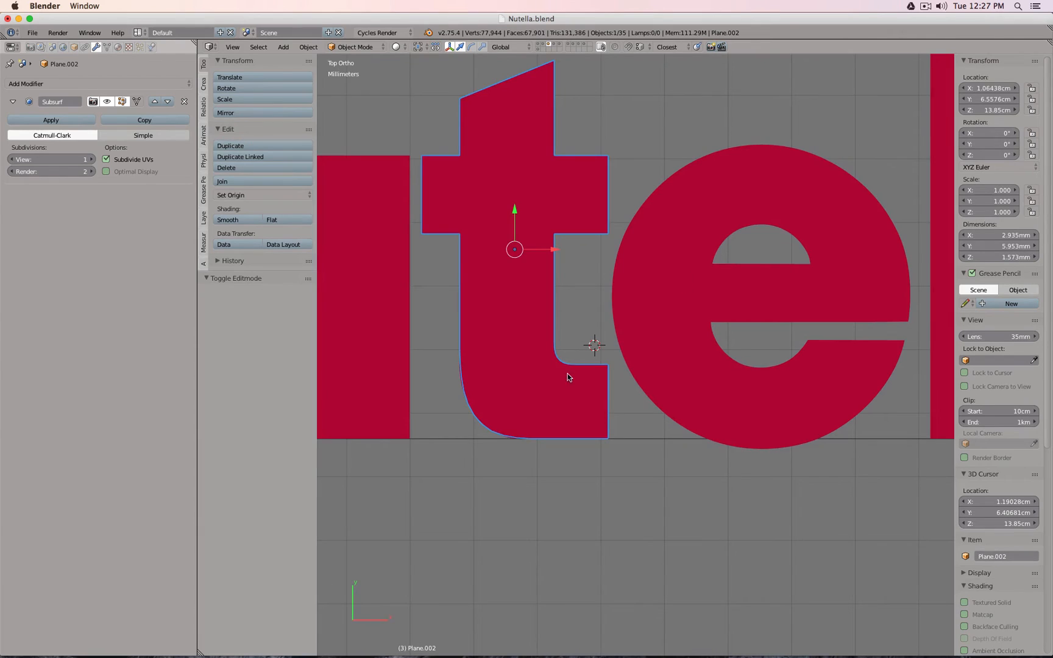
scroll(516, 392, up, 7)
shift+middle_drag(507, 393, 693, 354)
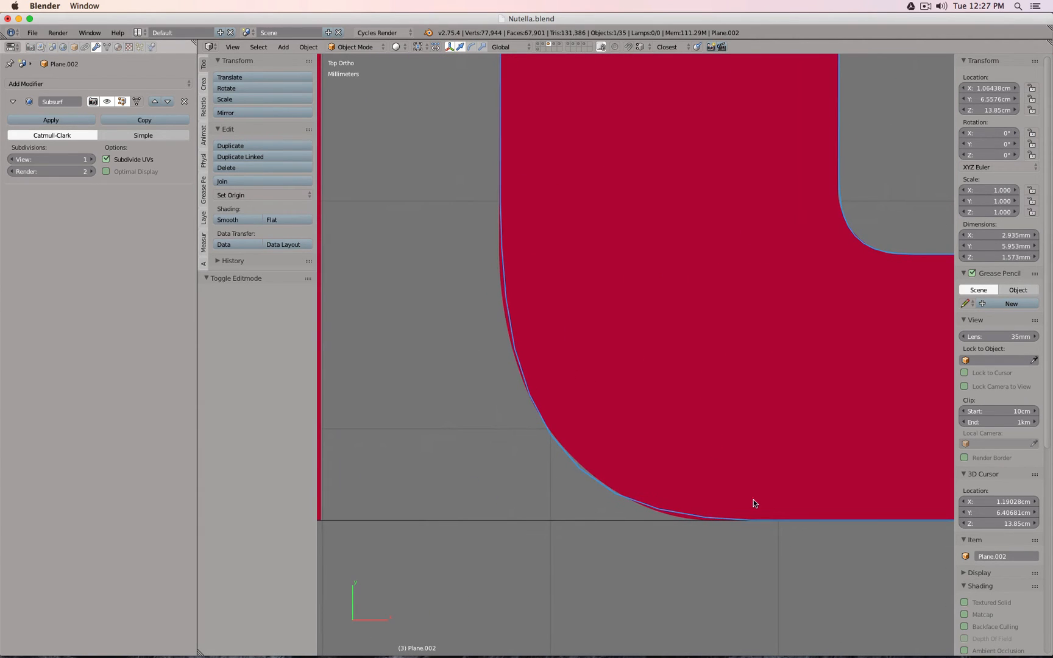
click(91, 159)
scroll(671, 284, down, 3)
key(Tab)
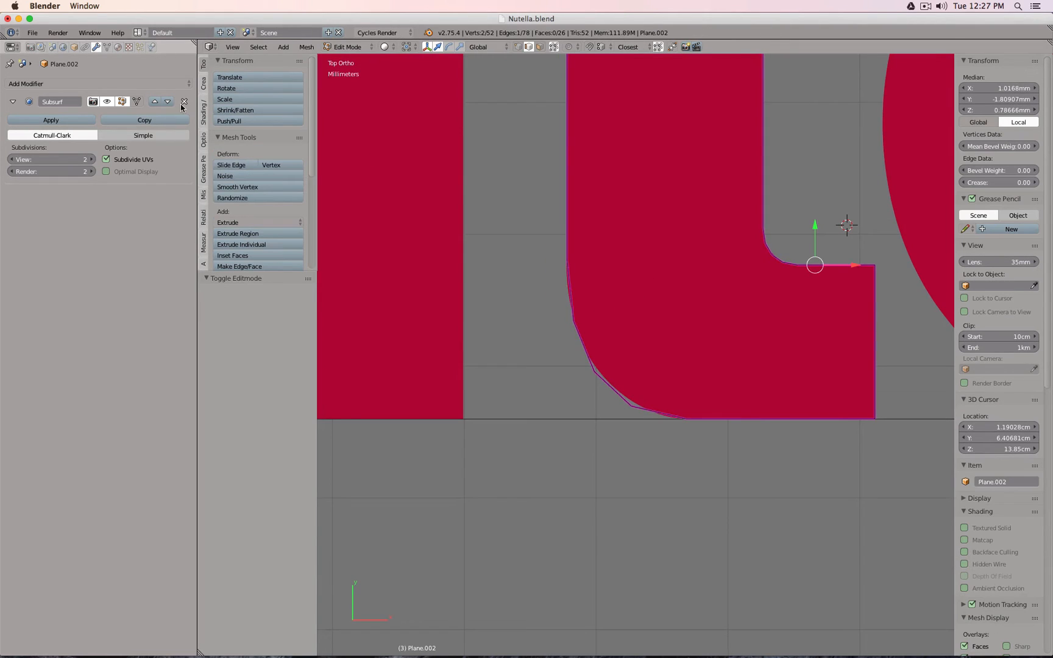
click(136, 101)
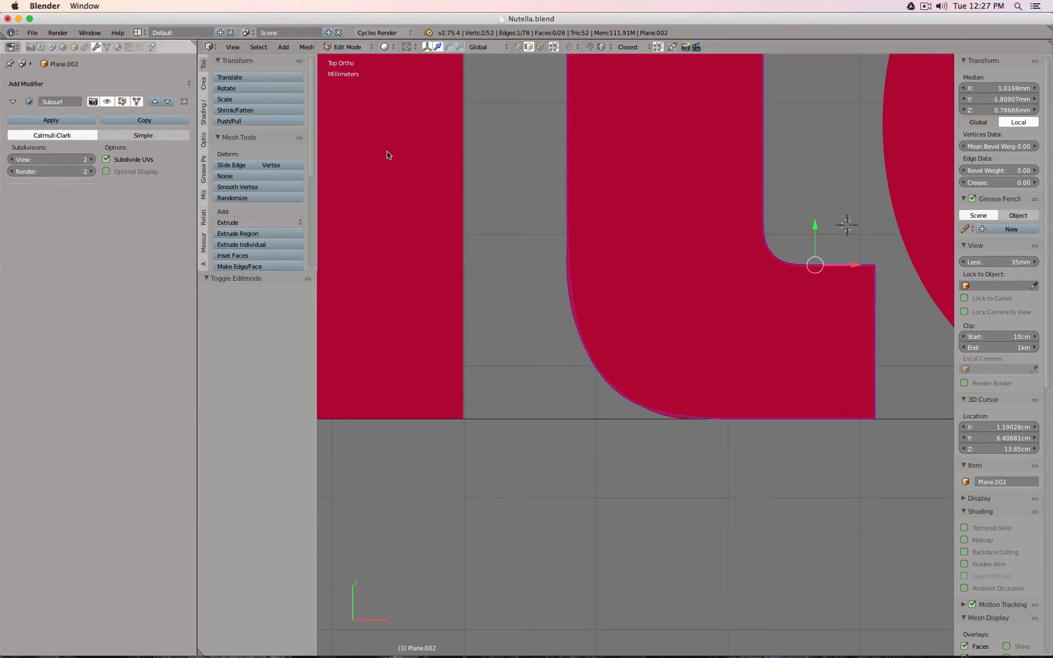
- Switch to vertex selection, box-select the vertices where the outer curve meets the baseline and move them -72.218 µm along X
click(518, 47)
scroll(625, 314, up, 2)
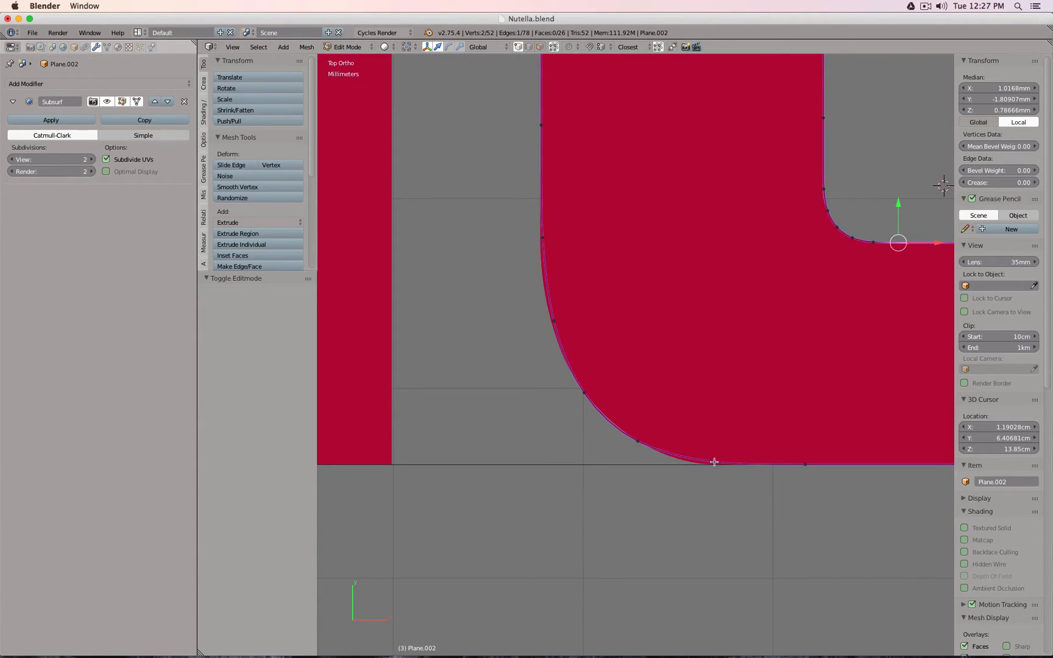
key(a)
key(b)
drag(684, 419, 870, 510)
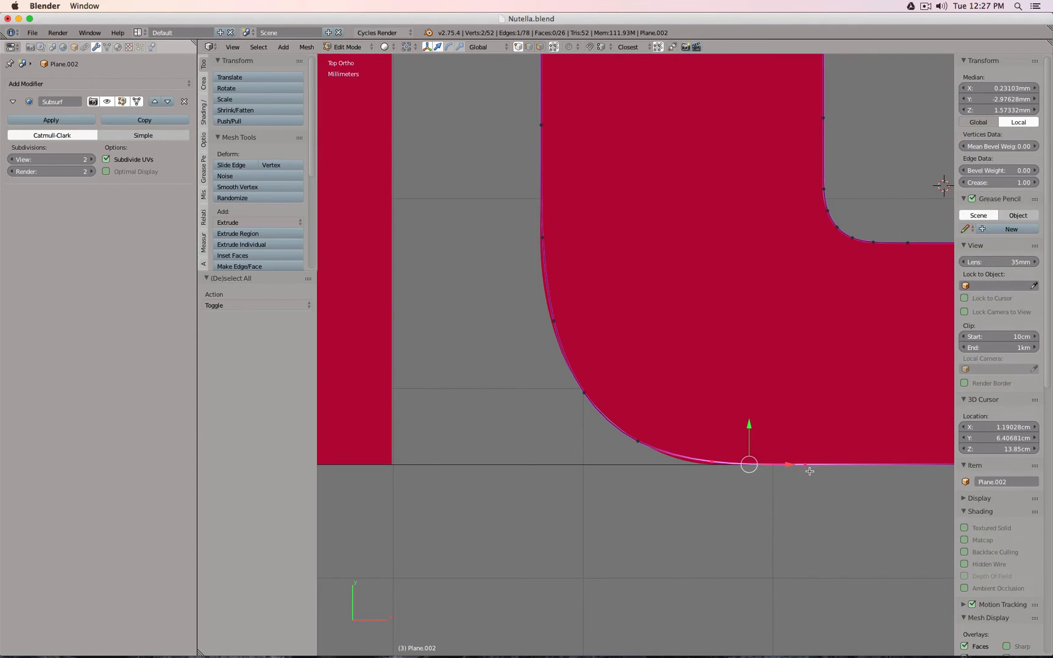
drag(788, 464, 778, 464)
right_click(778, 464)
key(b)
drag(681, 417, 910, 566)
drag(787, 465, 775, 464)
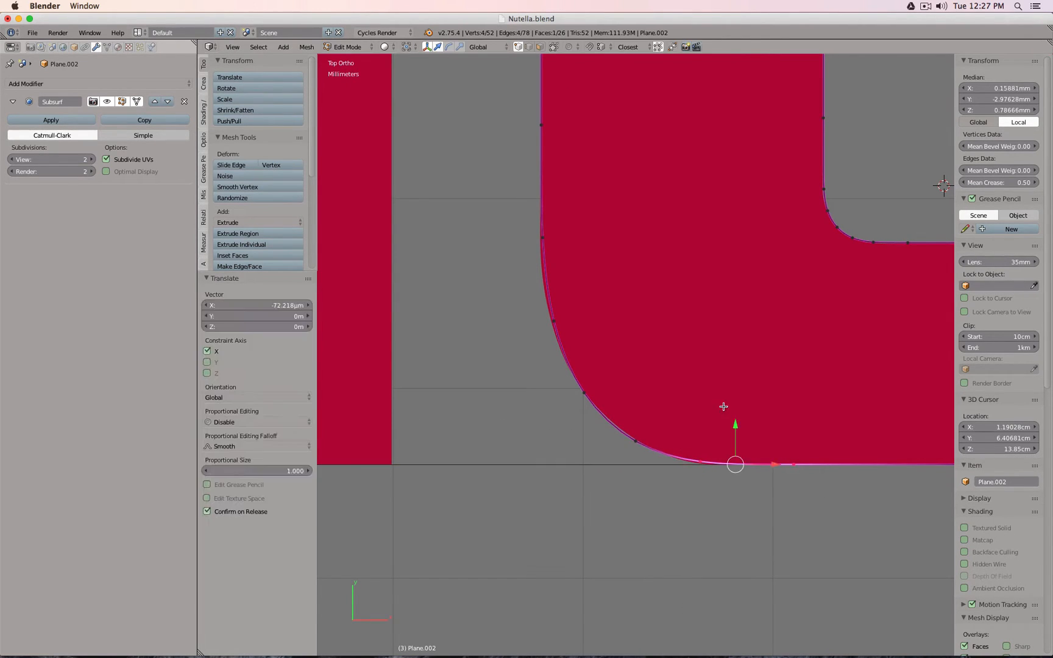
- Box-select the vertex pair on the upper part of the t's outer curve and nudge it outward onto the logo curve
key(a)
key(b)
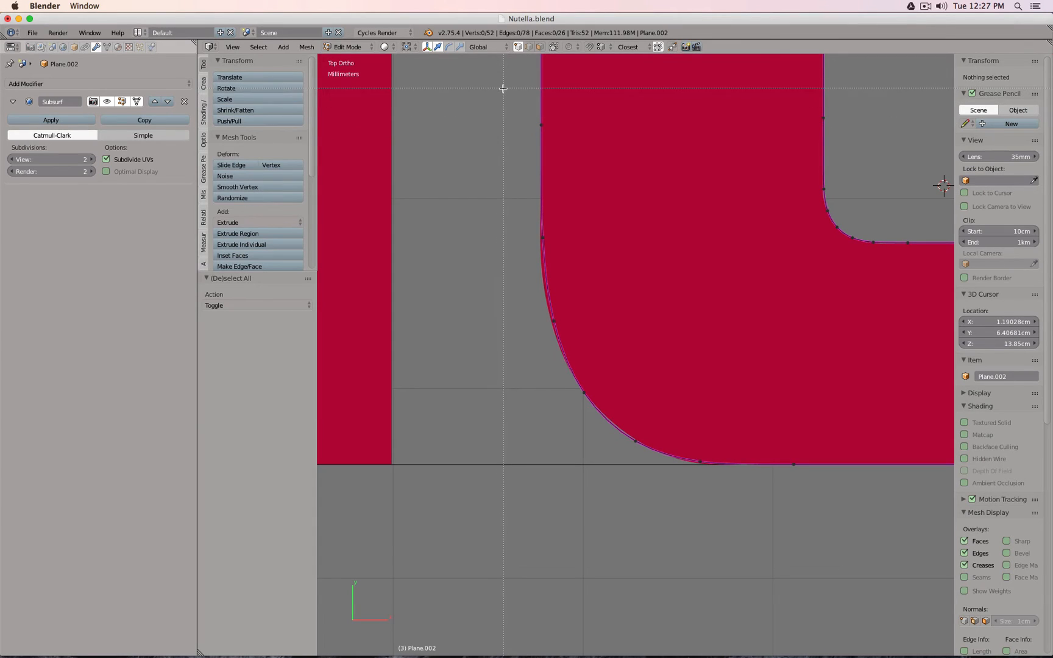
drag(545, 290, 580, 351)
key(g)
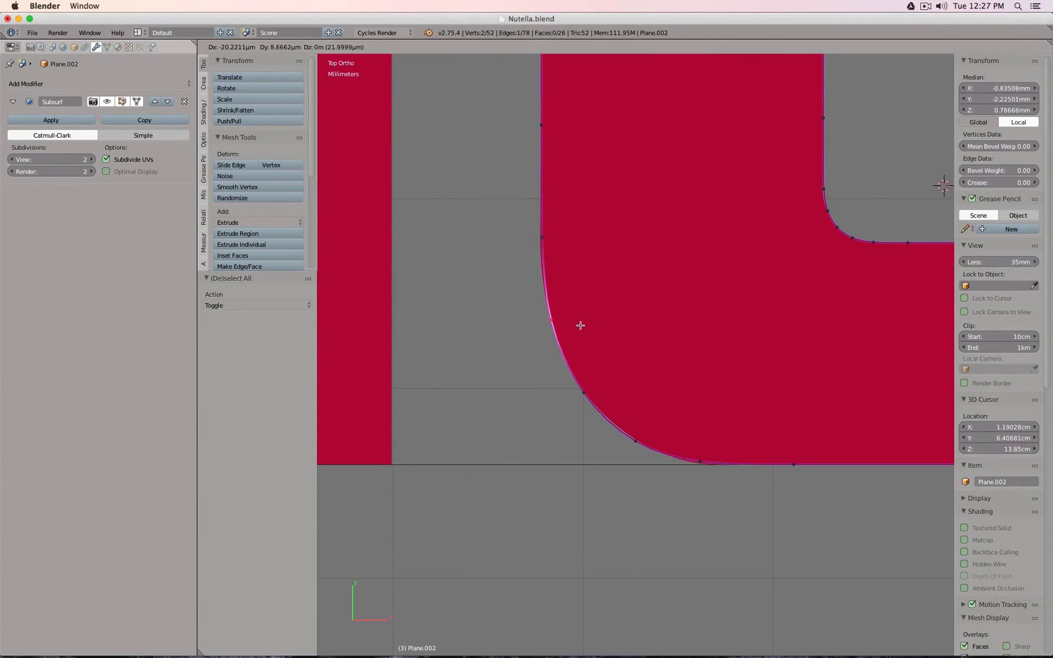
click(582, 324)
- Adjust the vertex pairs on the middle and lower part of the outer curve to fit the logo outline, and return to Object Mode
key(a)
key(b)
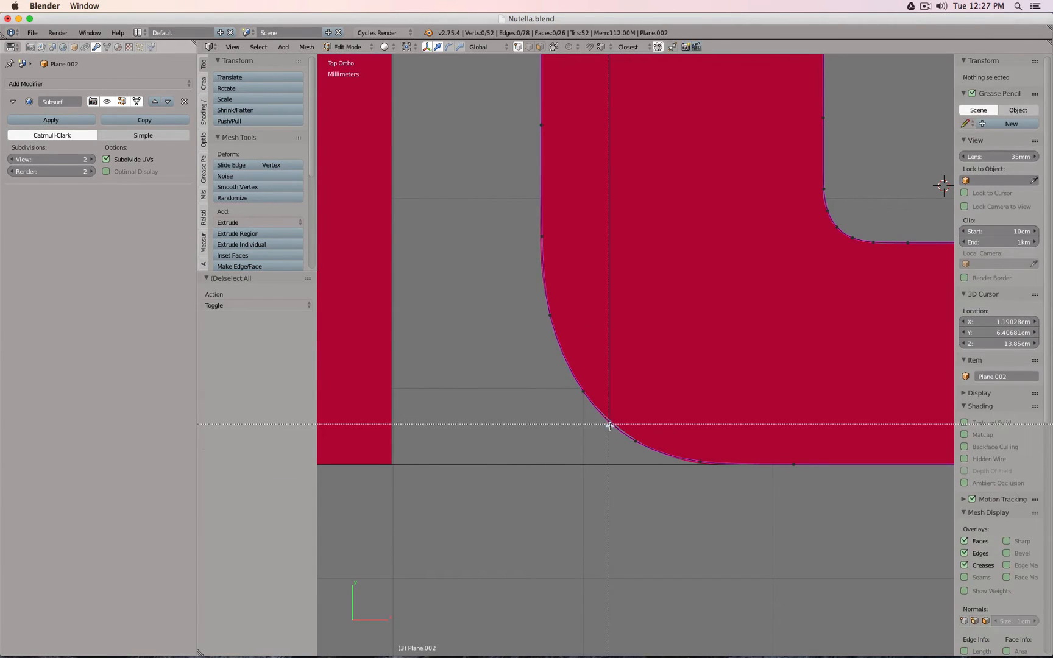
drag(609, 425, 664, 464)
key(g)
click(667, 465)
key(a)
key(b)
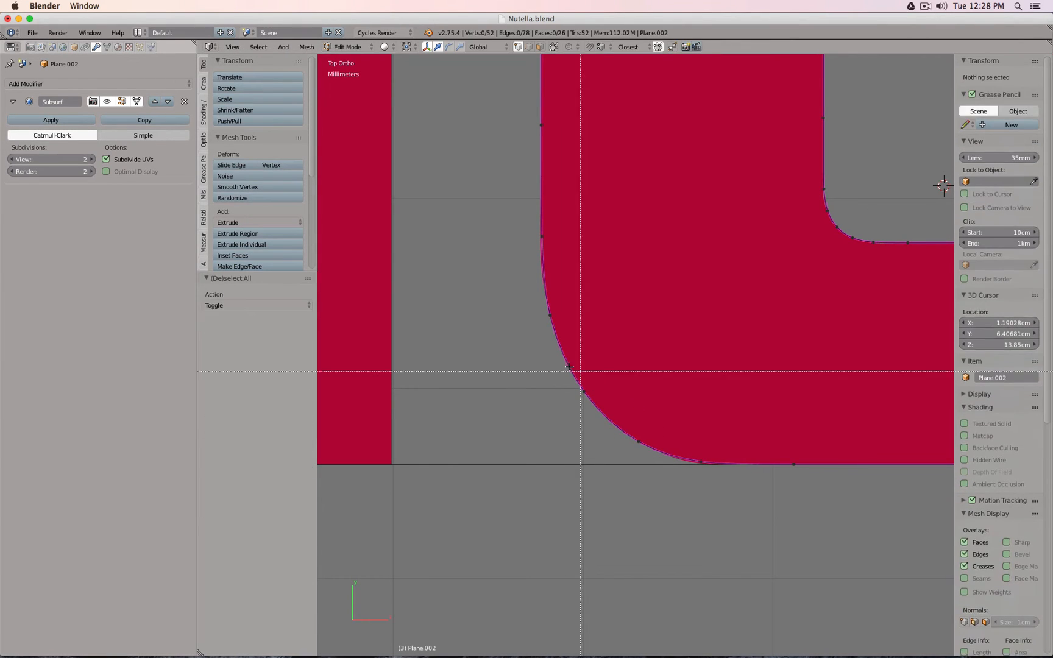
drag(568, 386, 595, 411)
scroll(588, 388, down, 5)
key(Tab)
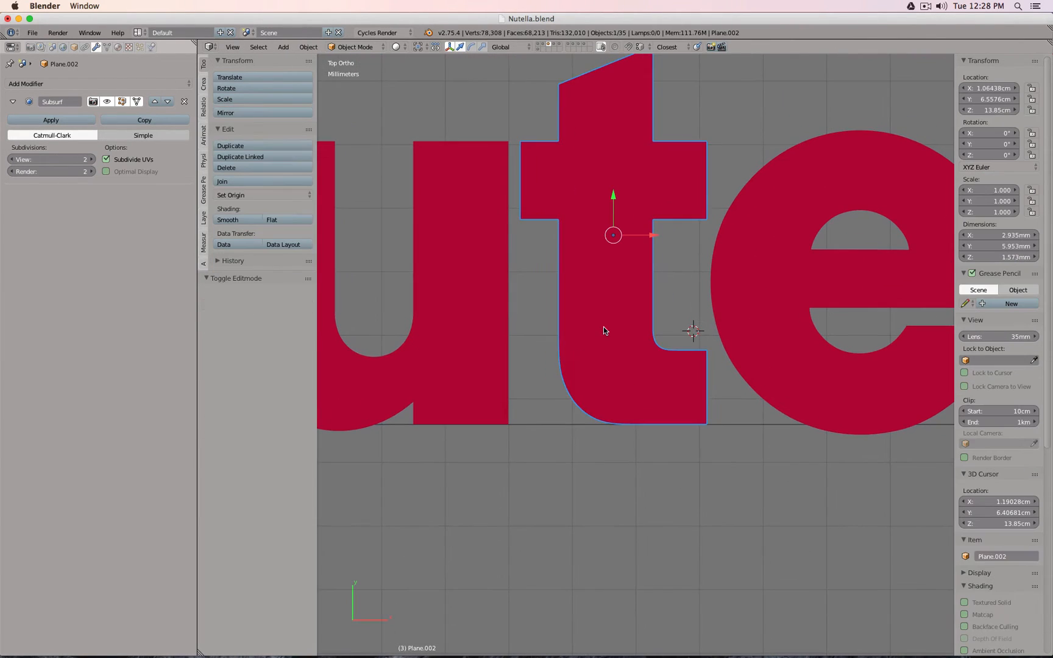
- Inspect the t's finished mesh in an angled view, and look at the control points of the e's curve
scroll(627, 349, down, 3)
middle_drag(628, 348, 693, 305)
key(Tab)
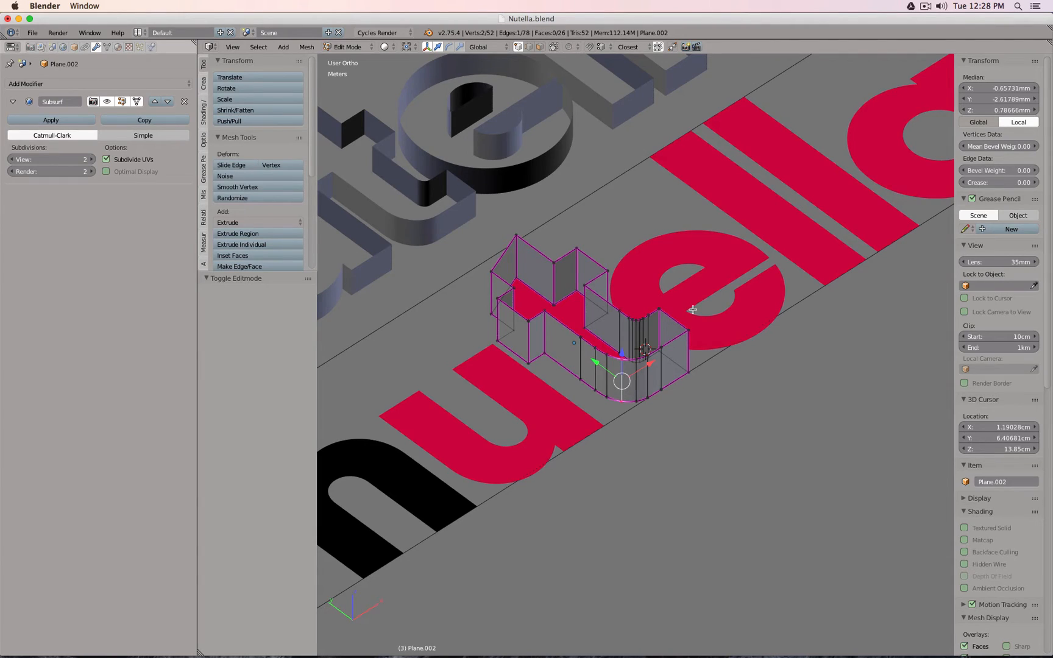
middle_drag(695, 341, 718, 392)
key(Tab)
right_click(742, 359)
key(Tab)
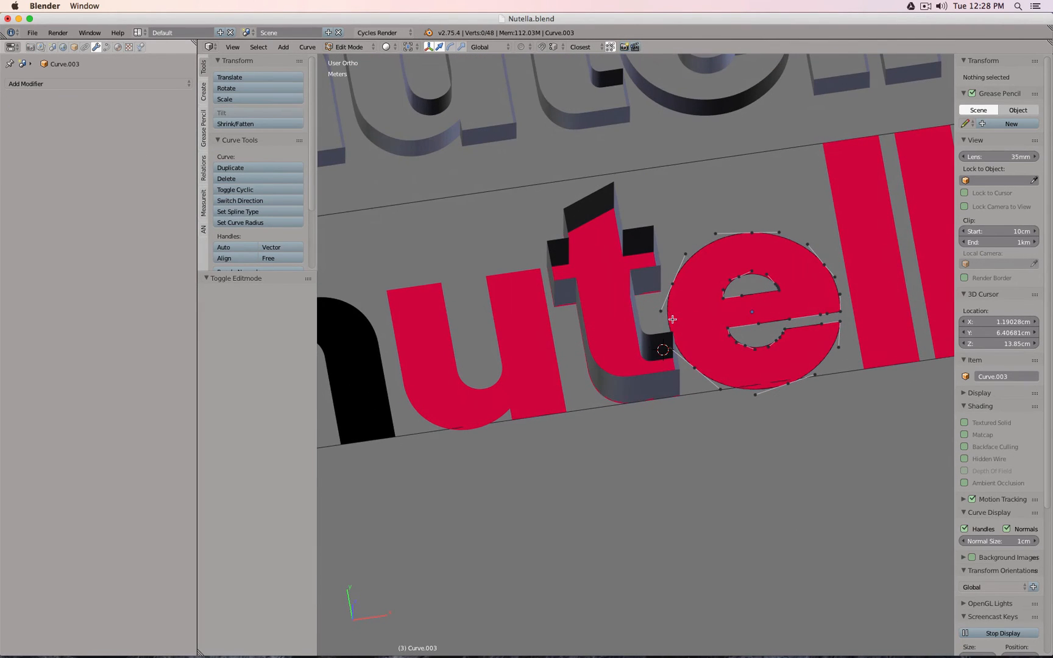
scroll(725, 347, down, 5)
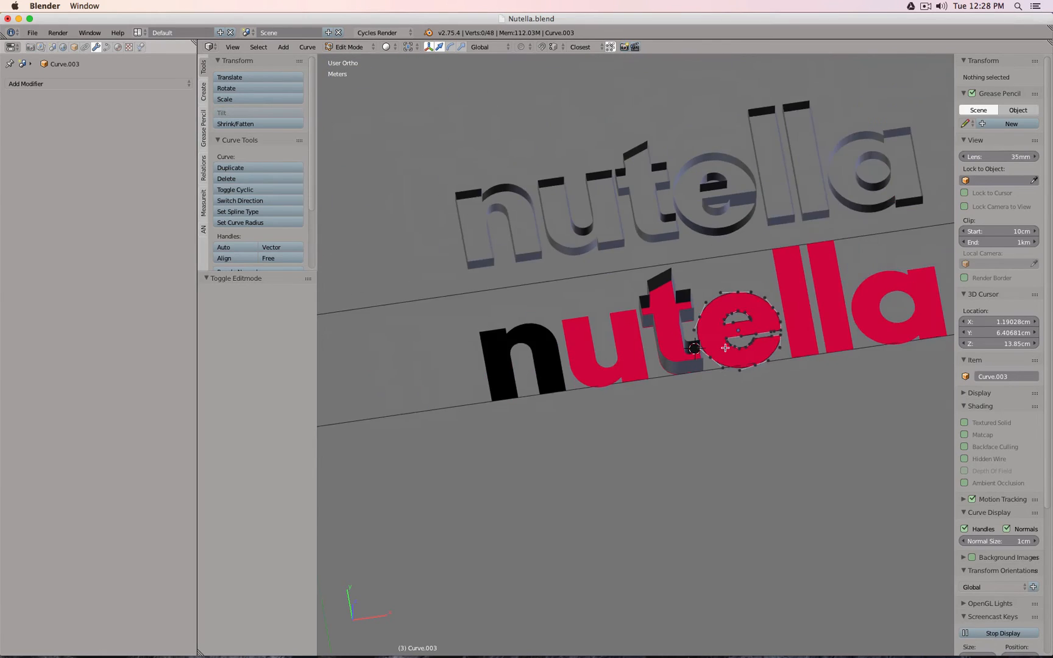
key(Tab)
- Return to the top view, centre on the letter a and select its curve
scroll(725, 348, up, 4)
key(KP_7)
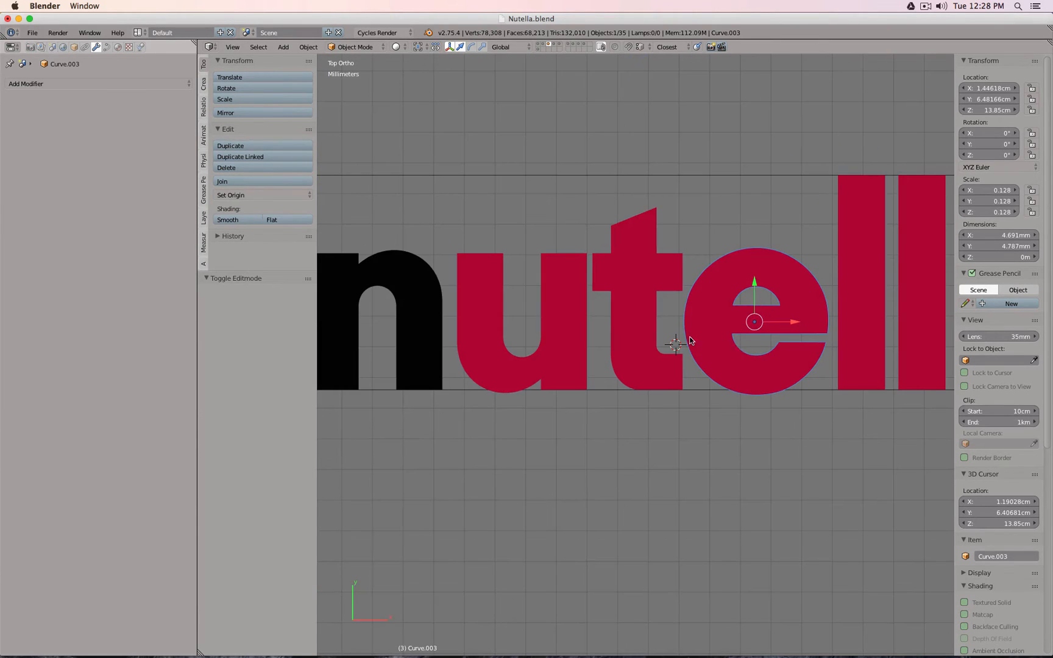
shift+middle_drag(725, 346, 450, 248)
scroll(500, 329, up, 3)
scroll(524, 319, down, 3)
key(KP_7)
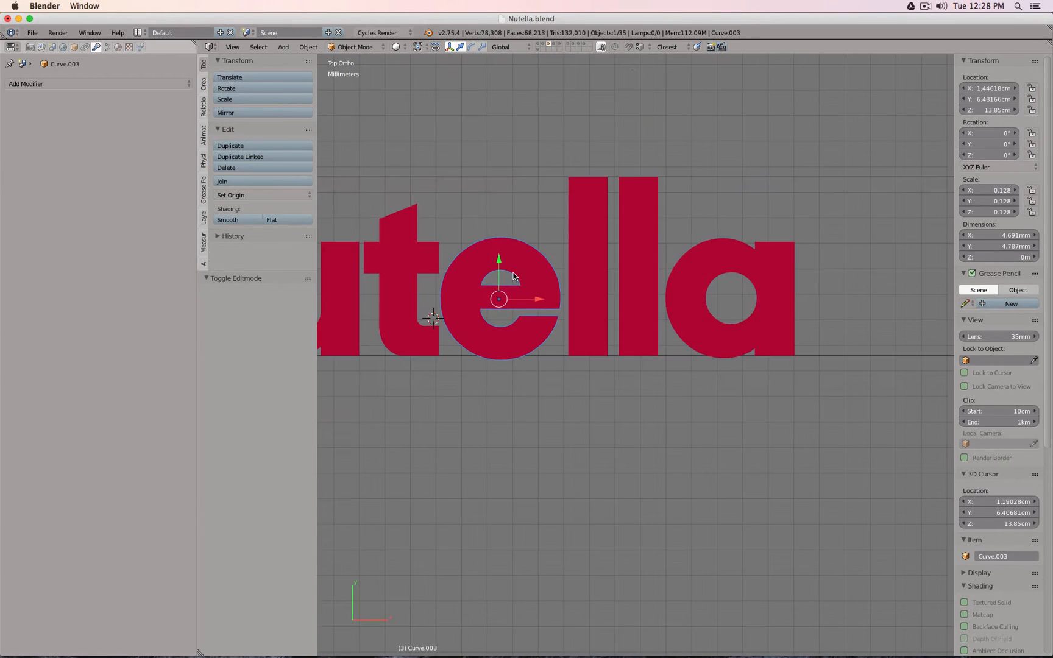
shift+middle_drag(700, 289, 606, 305)
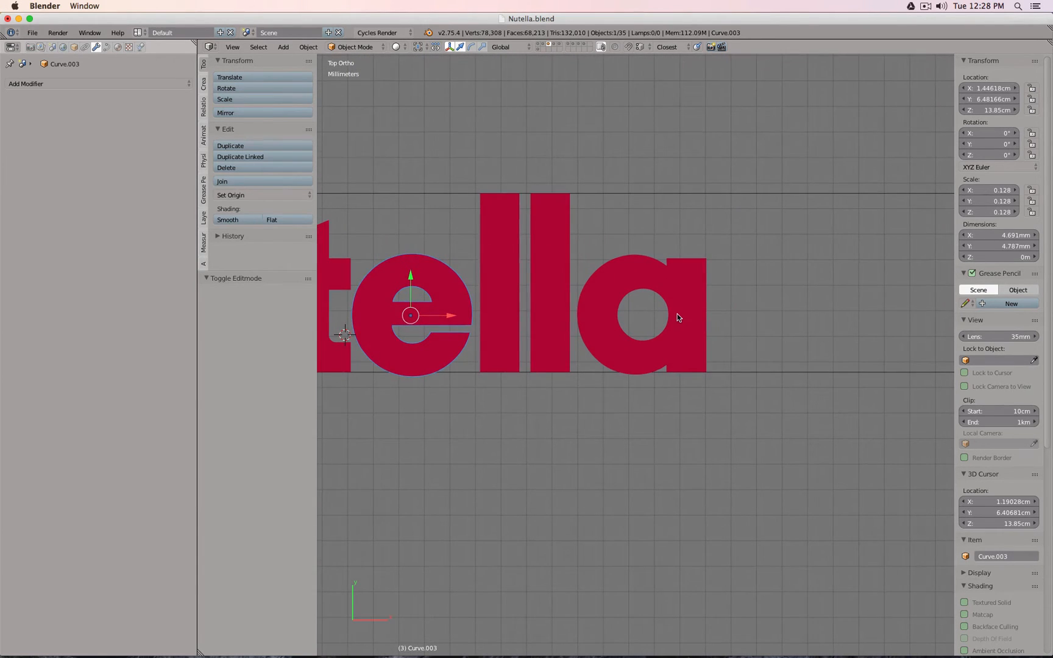
scroll(679, 317, up, 4)
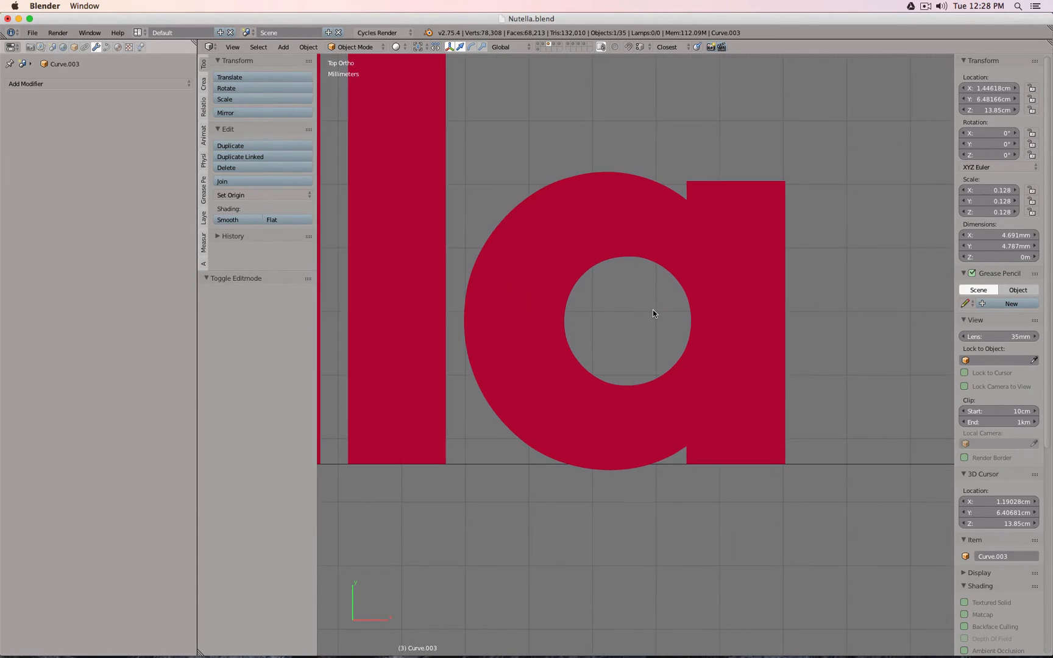
right_click(667, 253)
key(shift+a)
key(Escape)
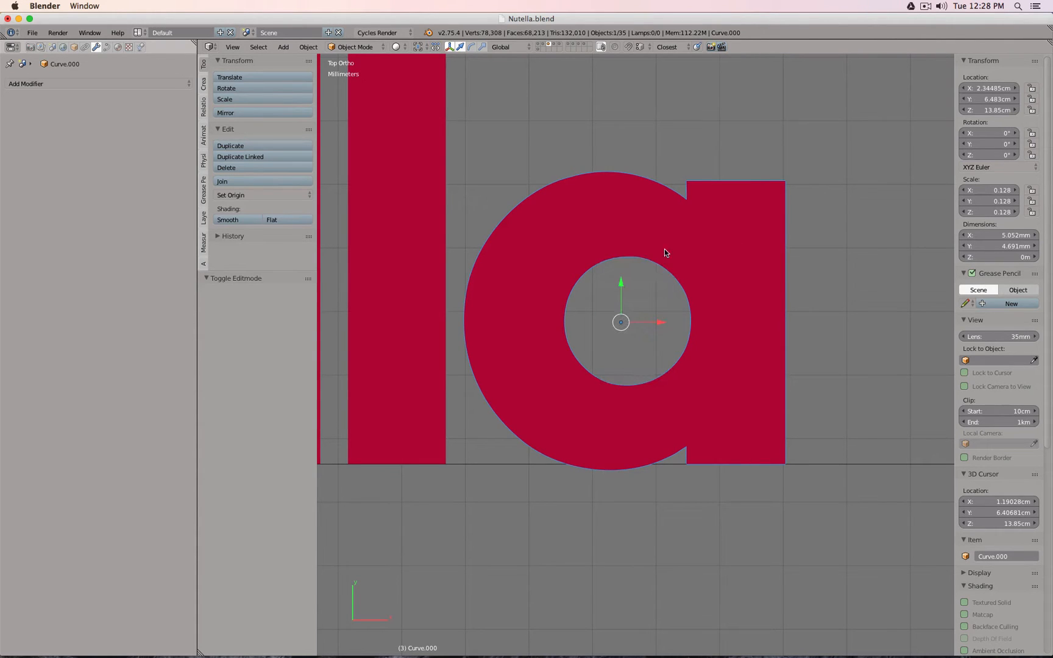
- Snap the 3D cursor to the letter a's curve and add a 16-vertex mesh circle there, opened in Edit Mode
key(shift+s)
click(647, 252)
key(shift+a)
mouse_move(663, 303)
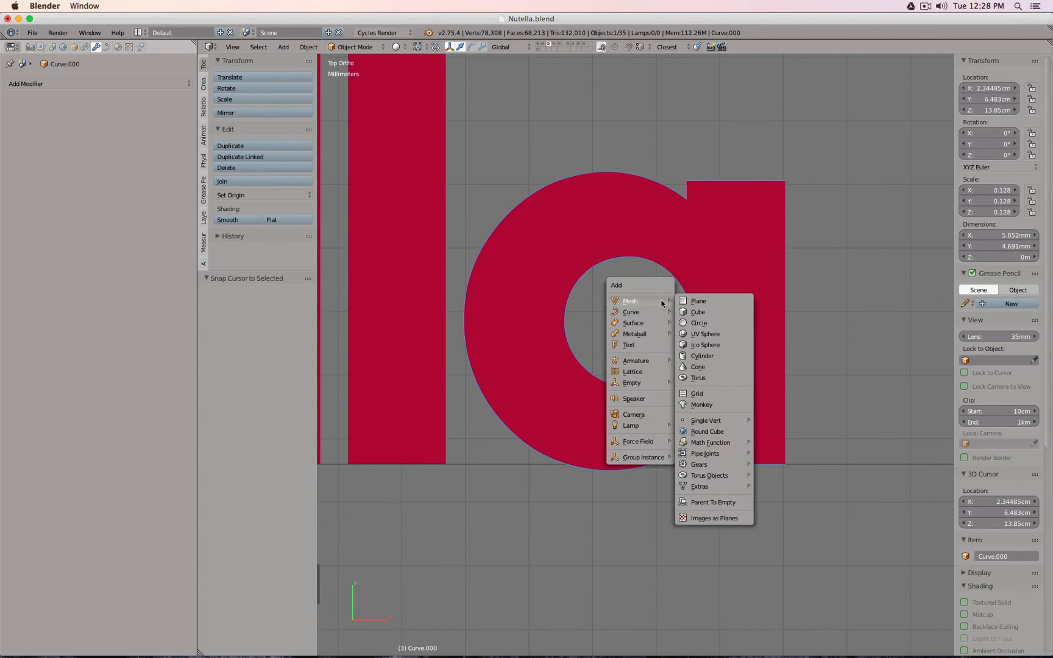
click(703, 320)
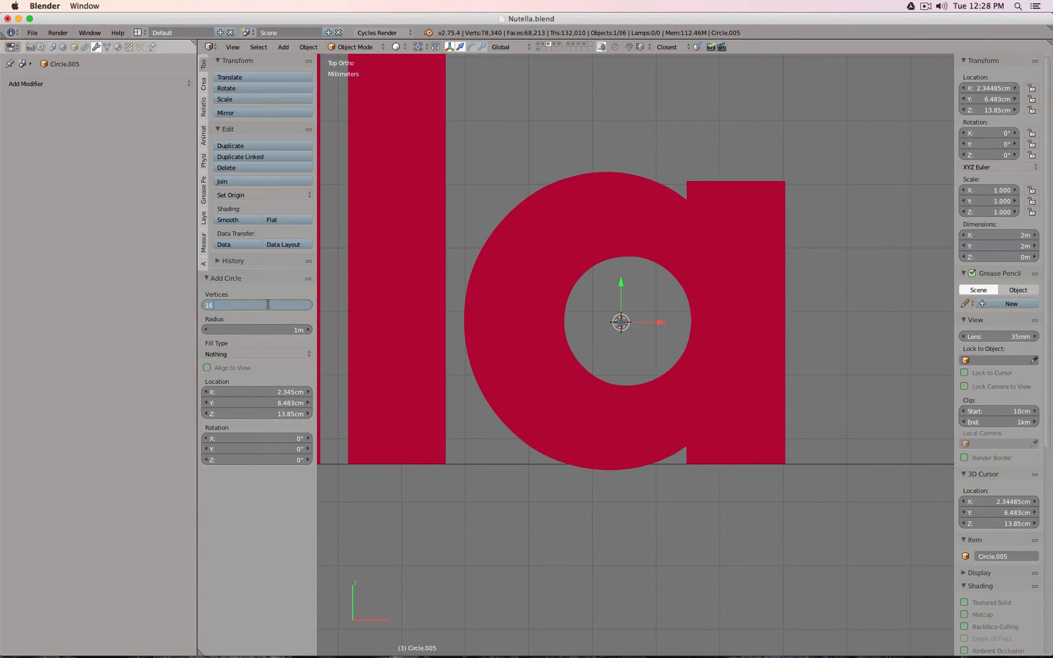
key(Tab)
key(Return)
key(Tab)
- Scale the circle down to slightly larger than the a's bowl and give it a Subdivision Surface modifier with view level 4
key(s)
click(799, 223)
key(s)
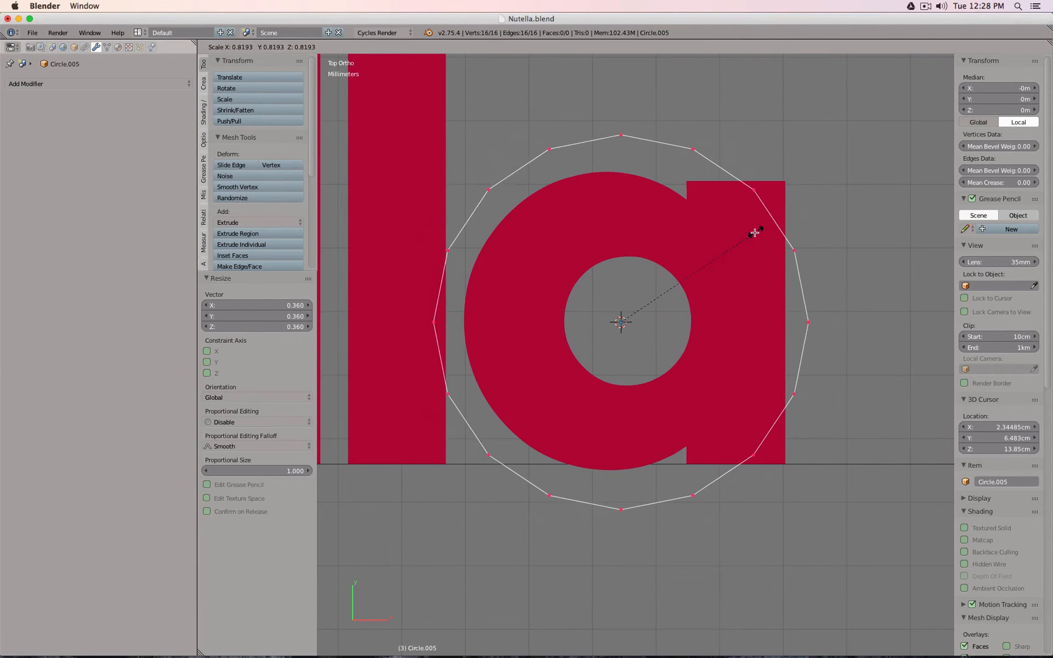
click(755, 233)
click(159, 83)
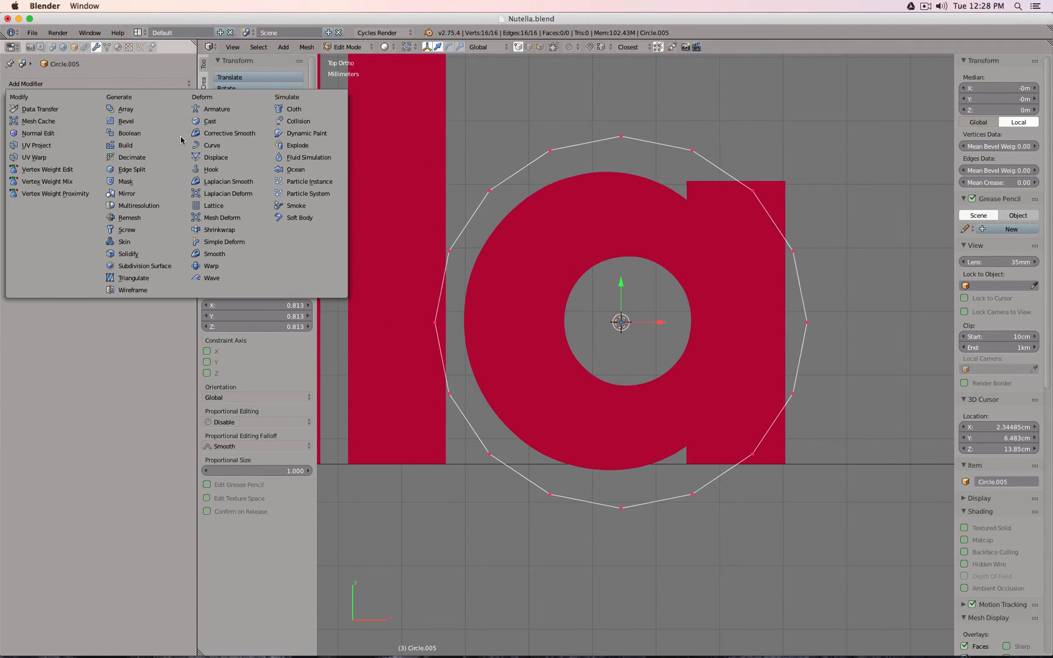
click(157, 267)
click(90, 160)
click(90, 160)
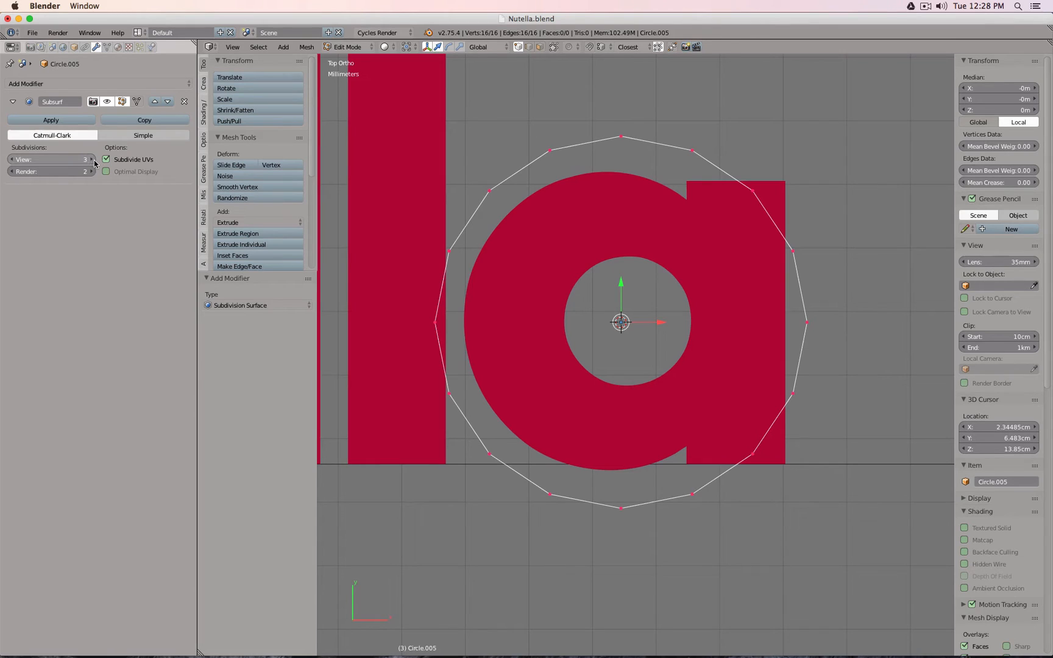
click(91, 159)
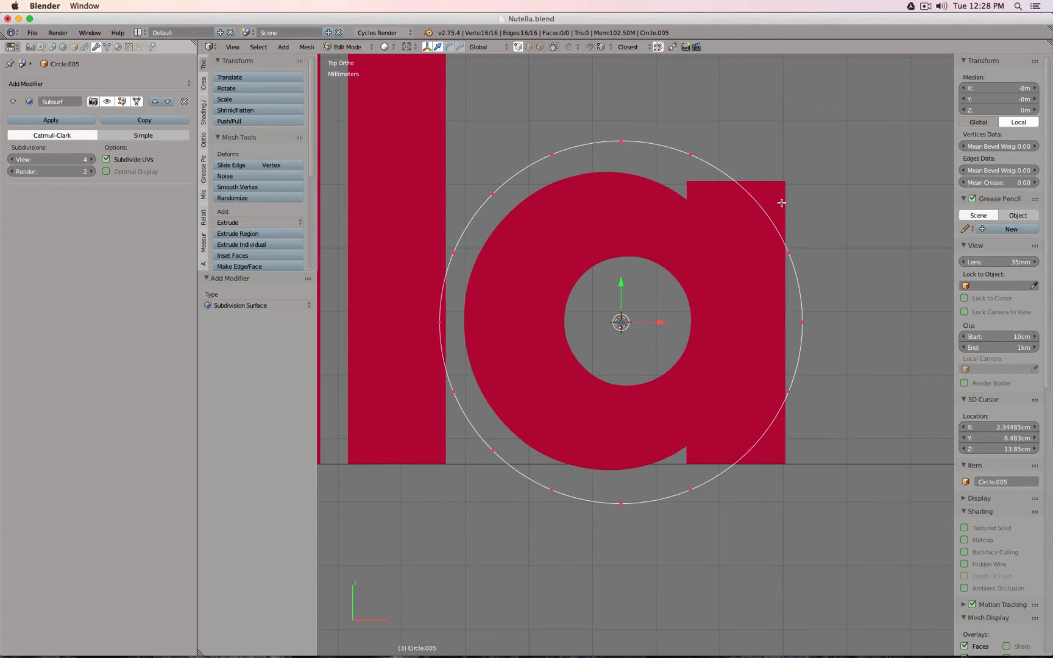
- Scale the circle down to the a's round bowl and shift it about 0.22 mm along negative X
key(s)
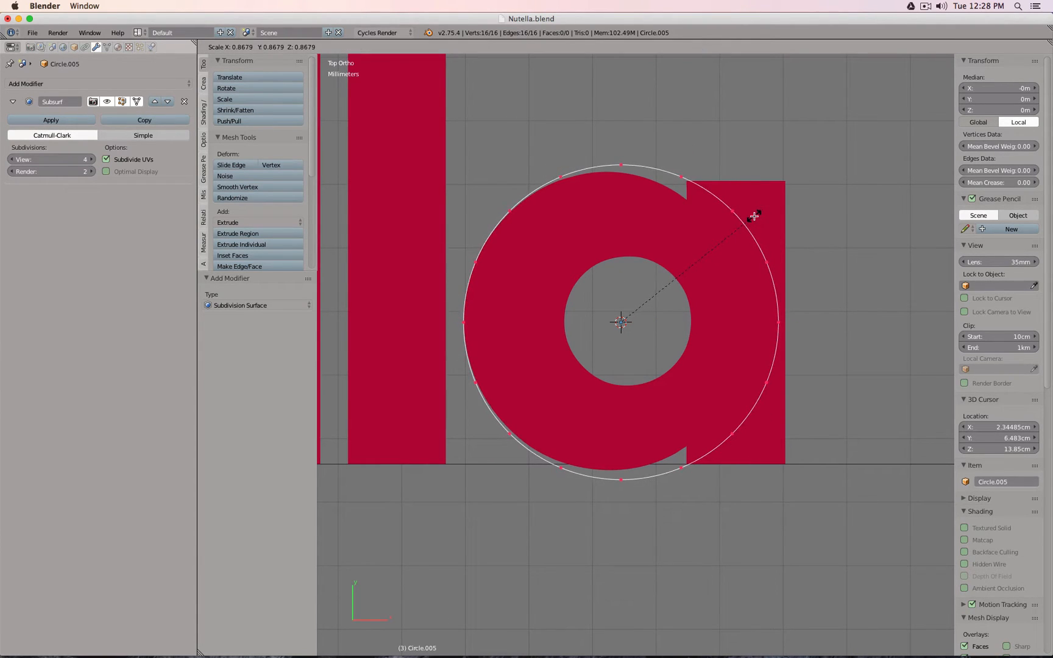
click(750, 220)
key(g)
key(x)
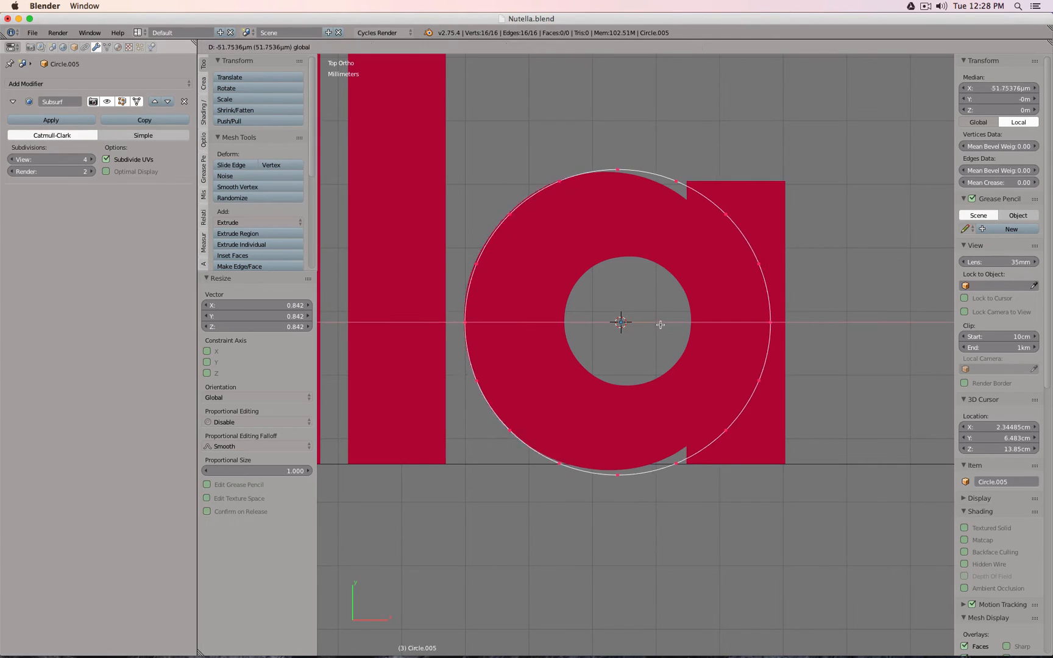
click(652, 324)
key(s)
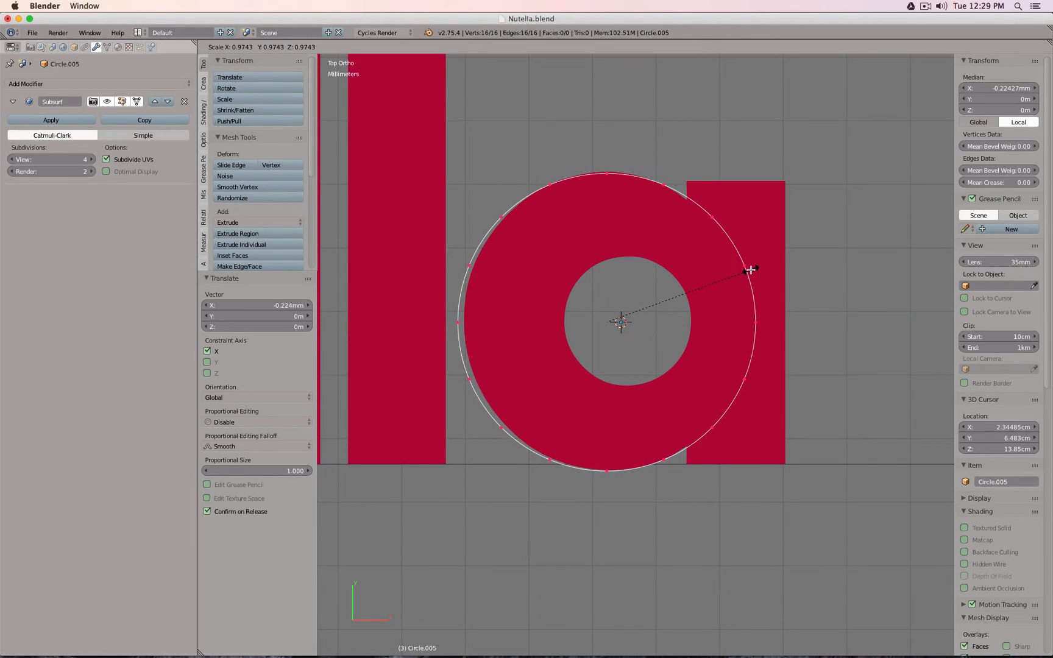
click(752, 270)
- Fine-fit the circle to the bowl's outline: shift it about 8.6 µm in Y and scale it by about 0.951 and 1.005 along X
drag(606, 275, 608, 279)
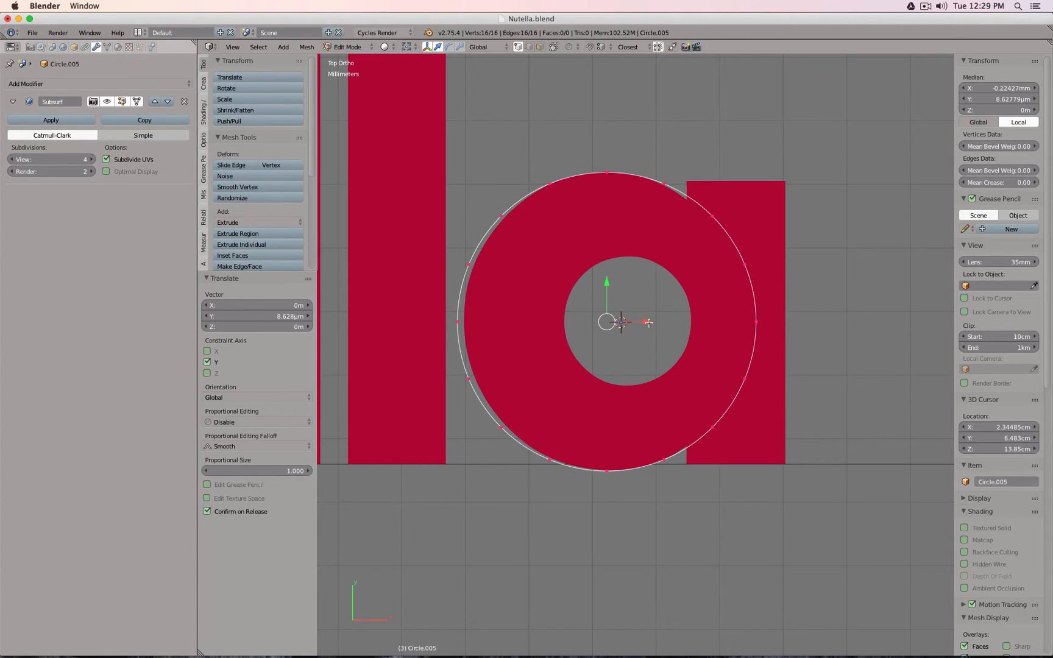
key(g)
key(x)
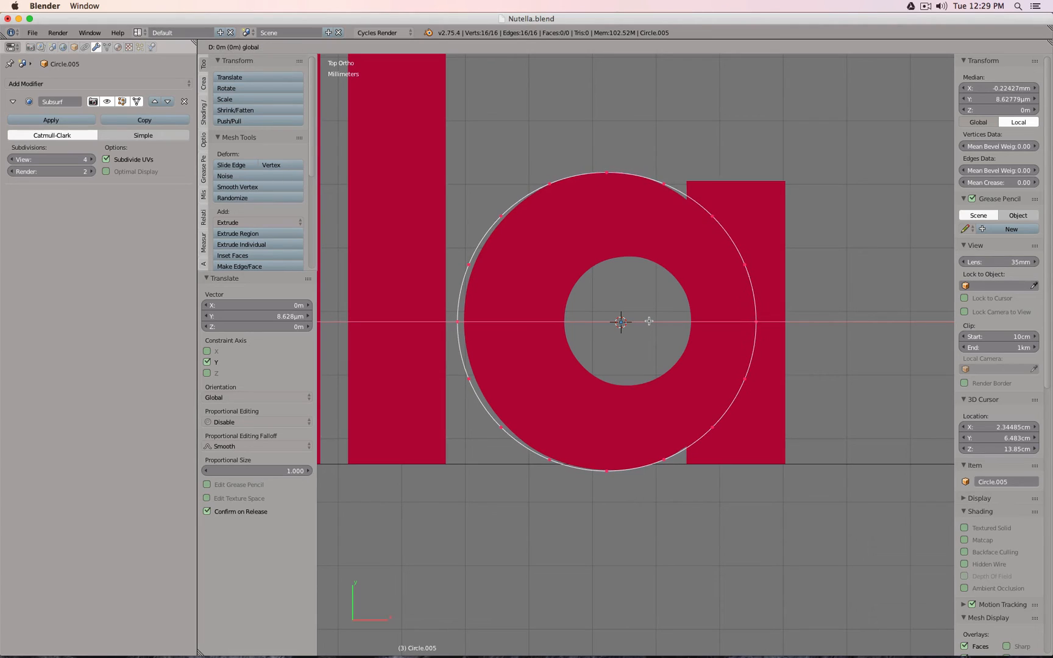
click(649, 322)
key(s)
key(x)
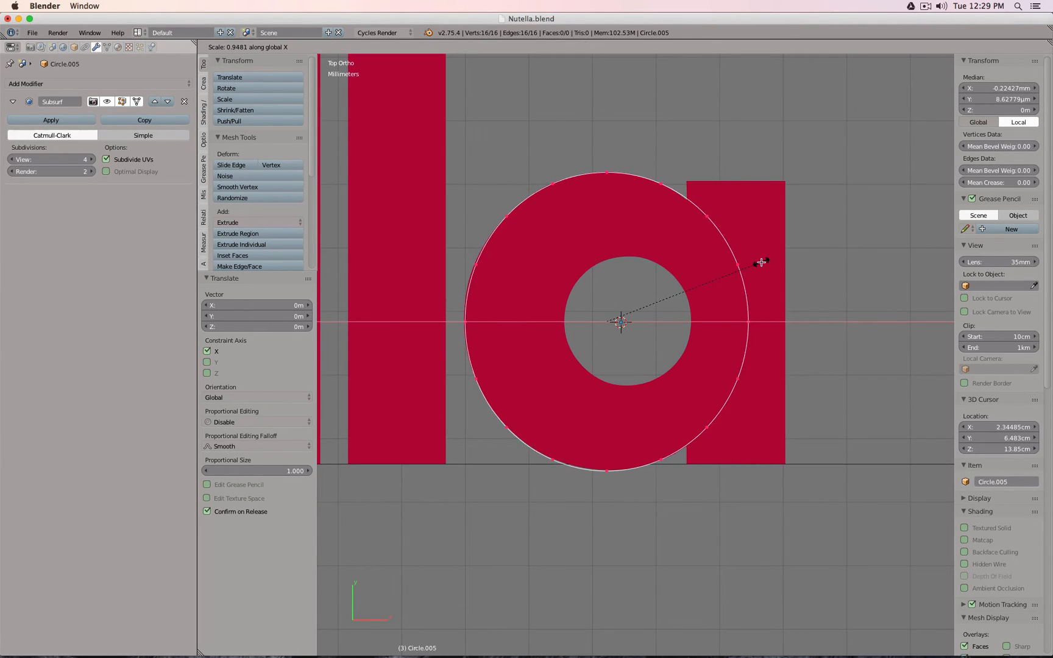
click(762, 262)
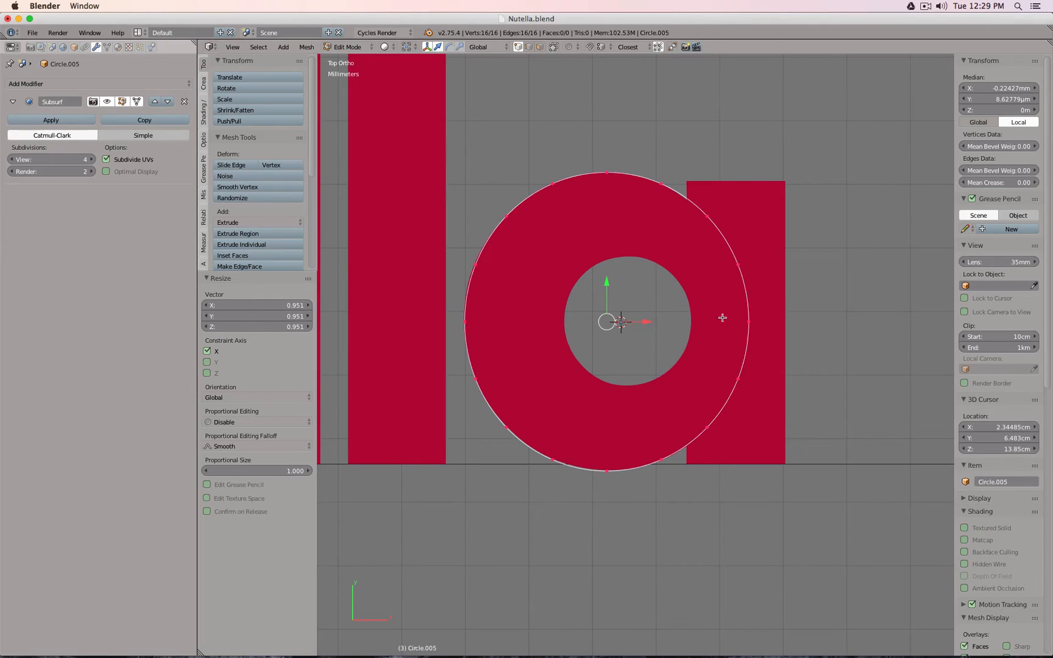
click(647, 321)
key(s)
key(x)
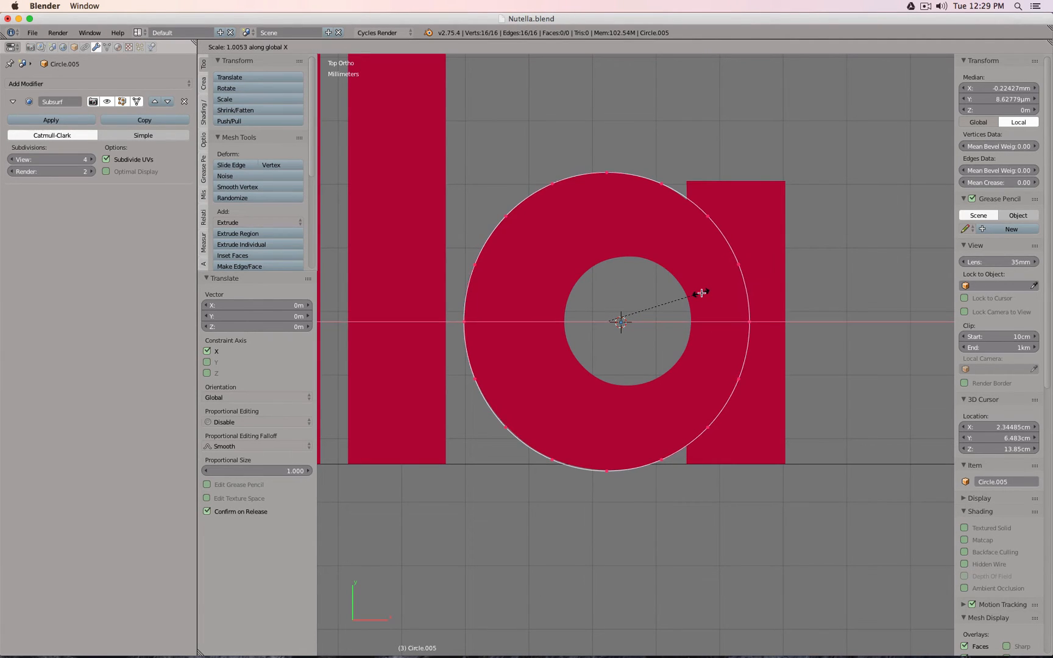
click(701, 293)
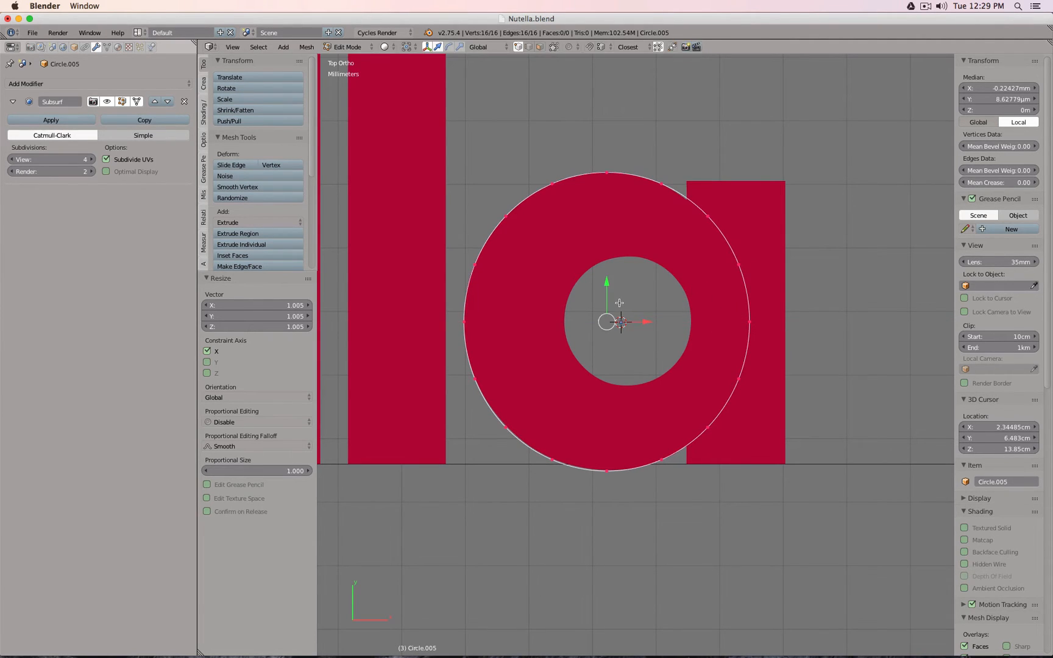
- Add a second 16-vertex circle to the mesh and scale it down to roughly the a's inner hole
key(shift+a)
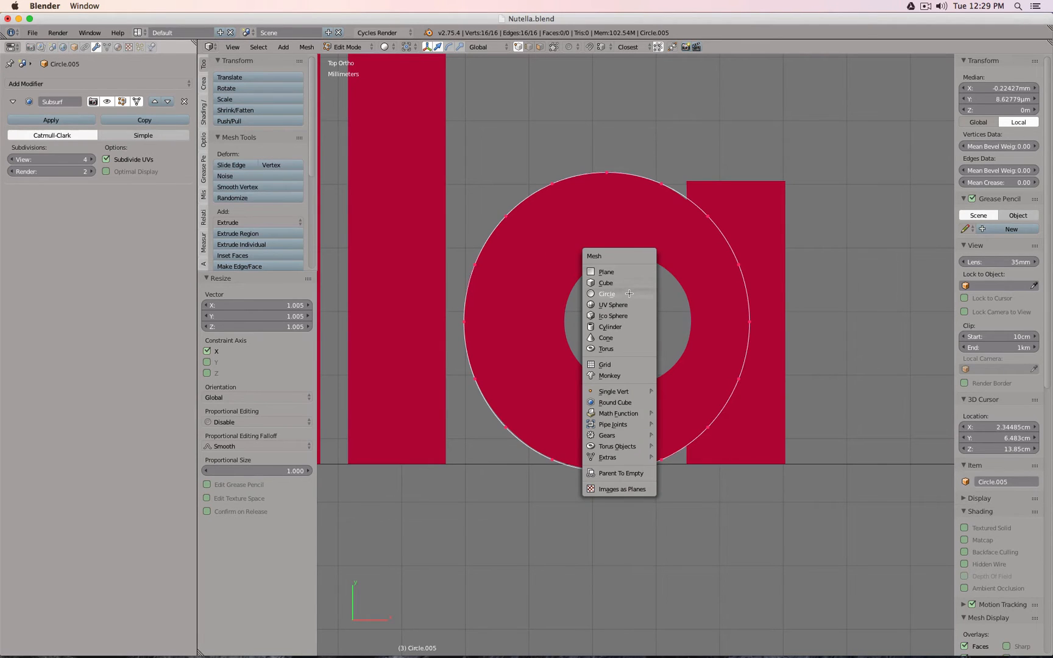
click(630, 295)
key(s)
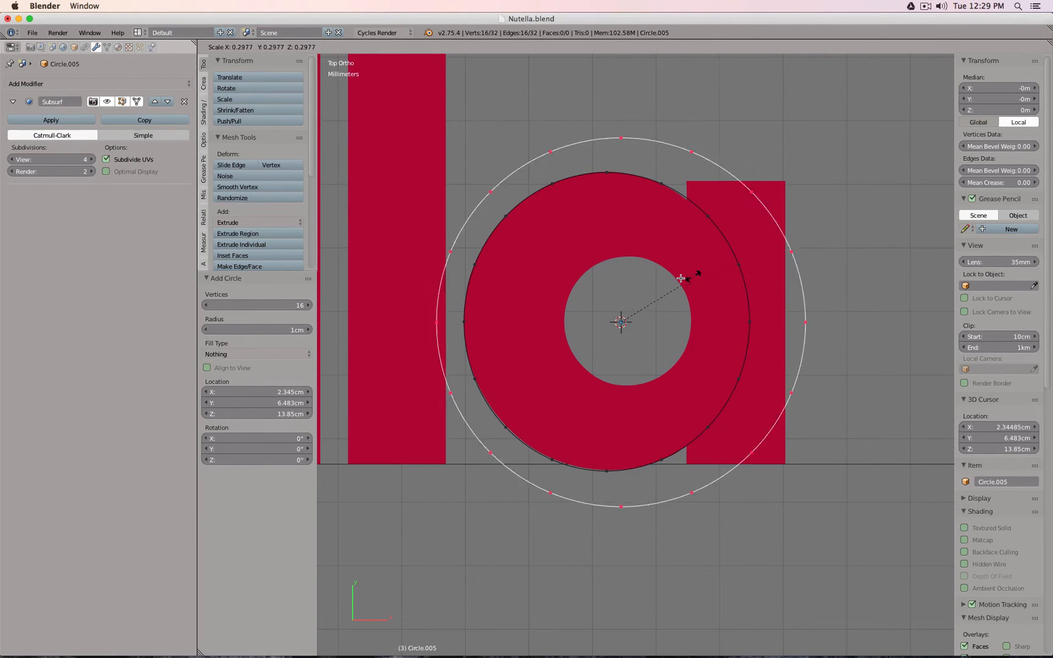
click(670, 284)
key(s)
click(669, 291)
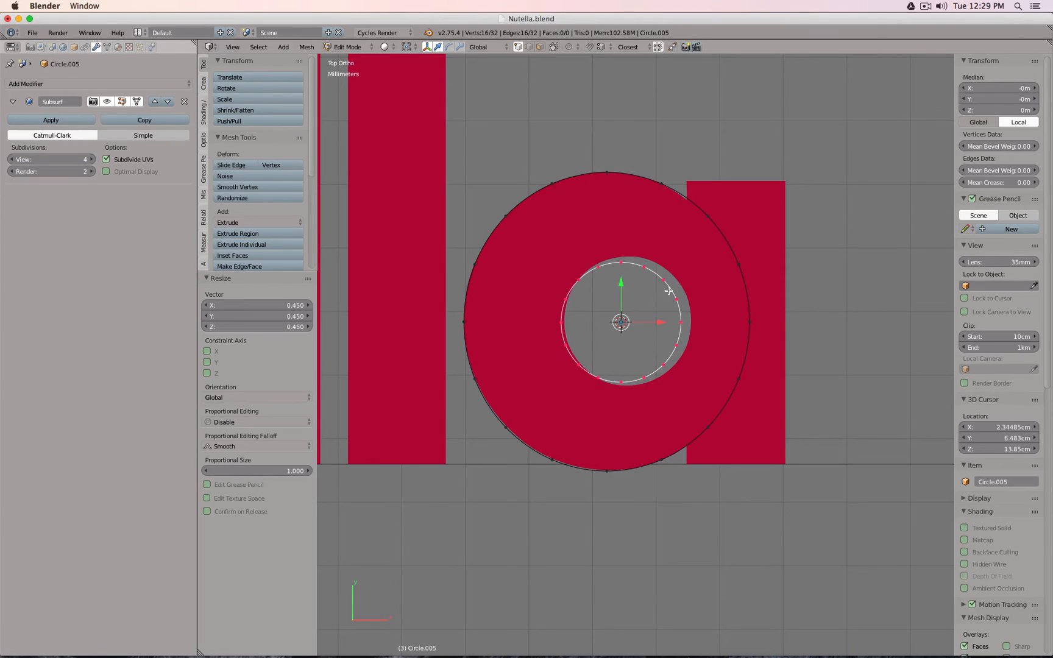
- Centre the inner circle on the a's hole by shifting it about 0.11 mm in X and 0.017 mm in Y
key(g)
key(x)
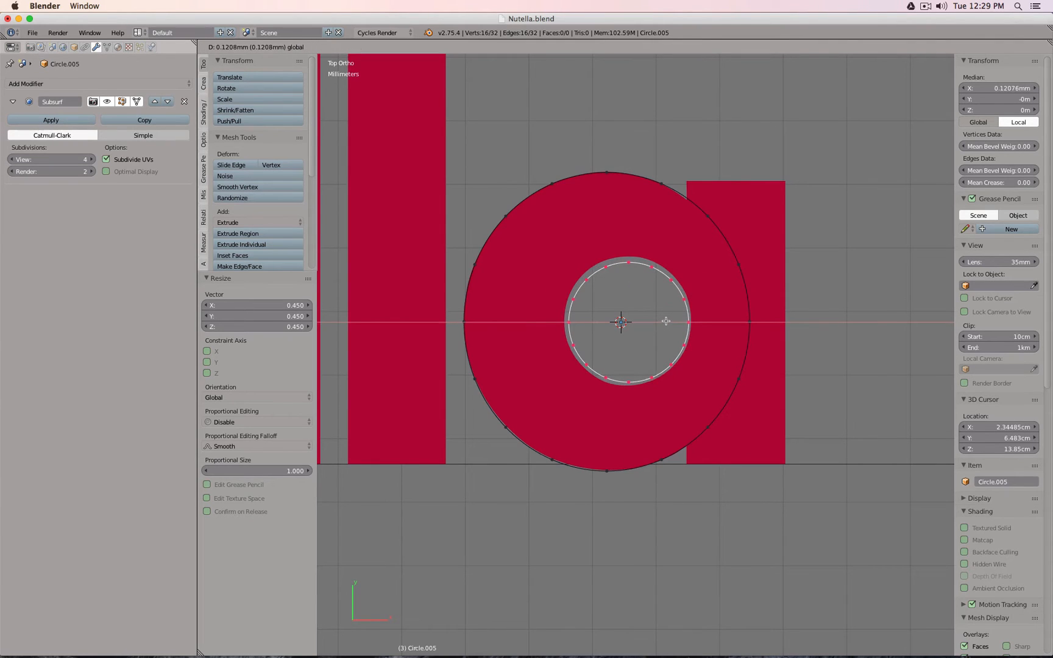
click(628, 292)
key(g)
key(y)
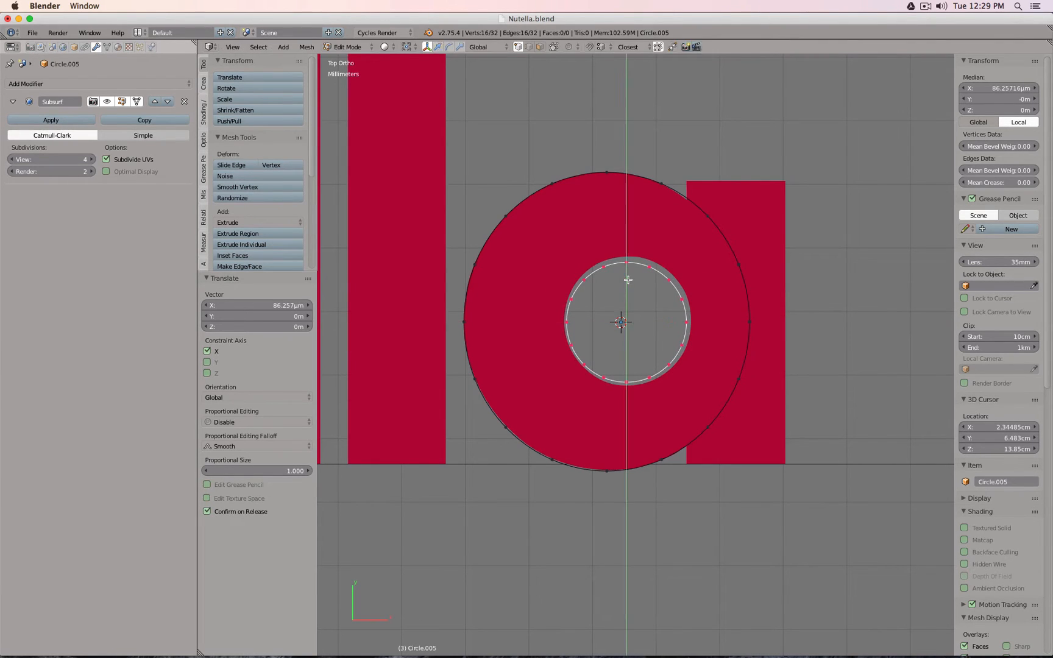
key(x)
click(637, 304)
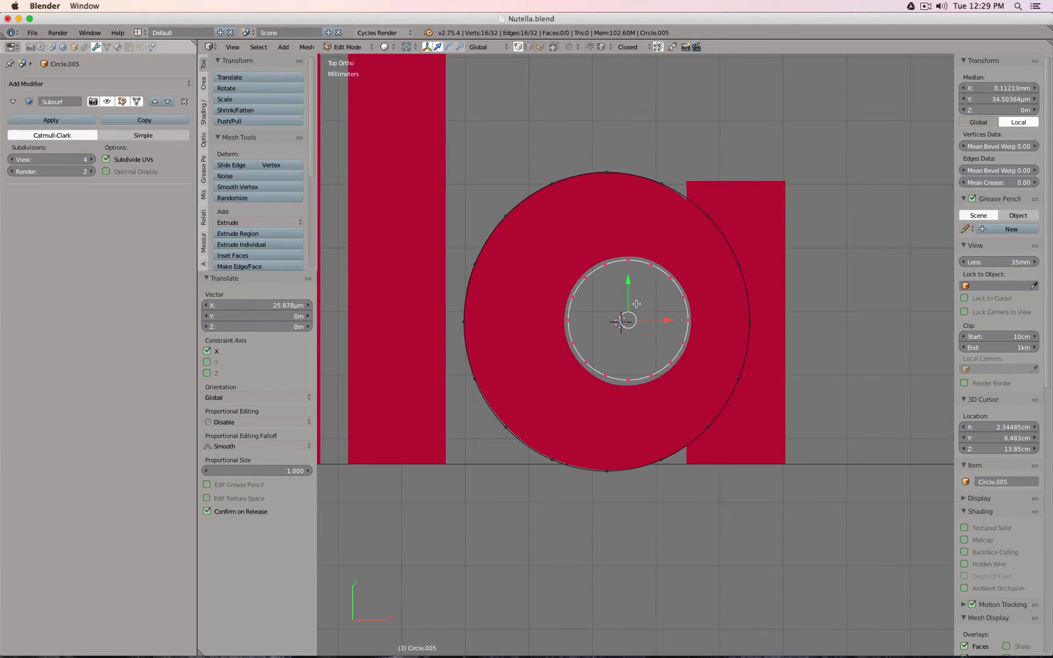
key(g)
key(y)
click(683, 280)
- Try scaling the 16-vertex inner circle to the hole's outline by about 1.08 and 0.978, and delete its vertices
key(s)
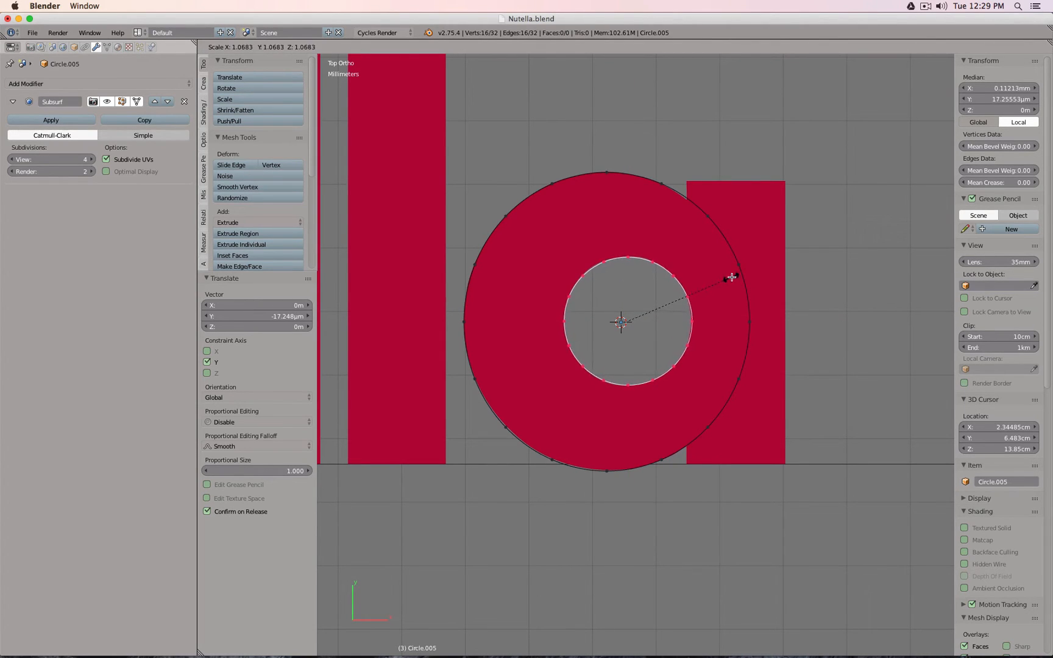
click(732, 277)
key(s)
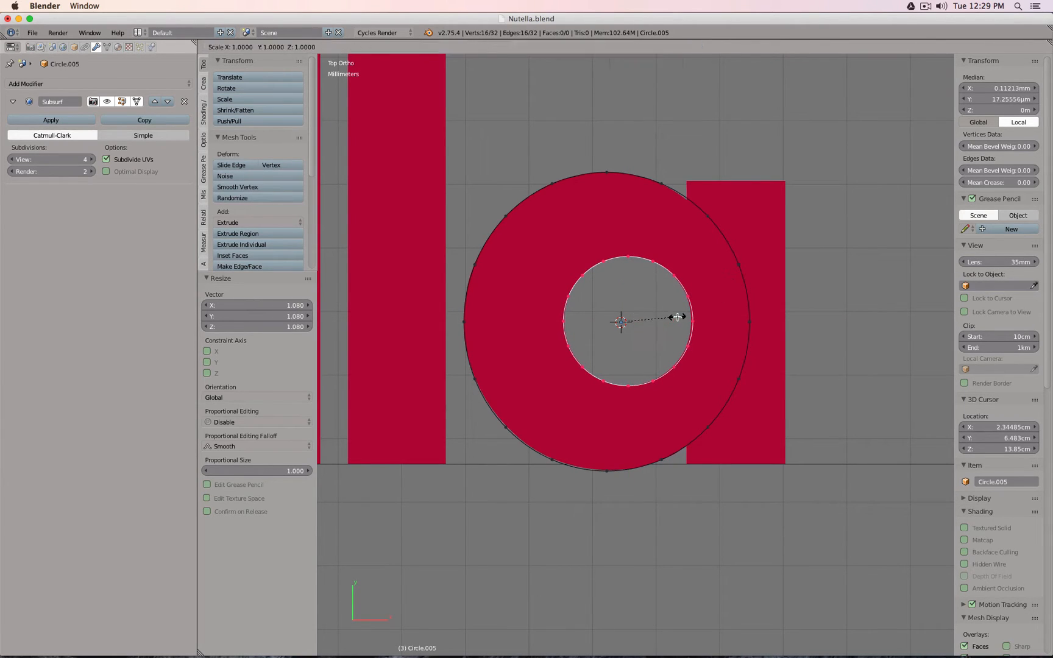
click(677, 318)
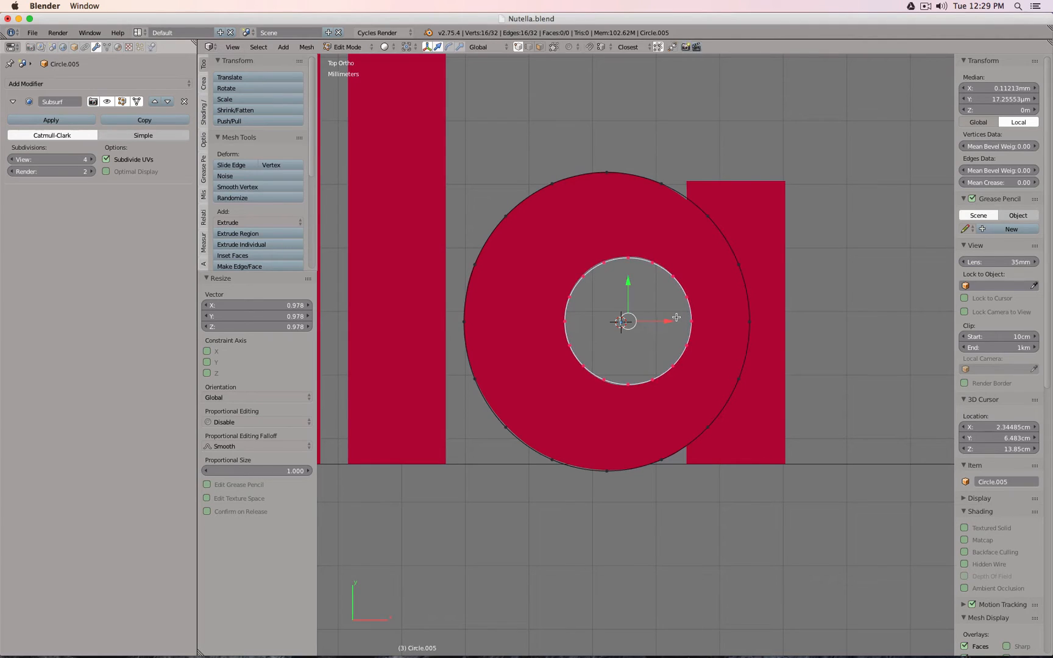
key(x)
click(633, 271)
- Add a circle with 6 vertices to the mesh and scale it down to the size of the a's hole
key(shift+a)
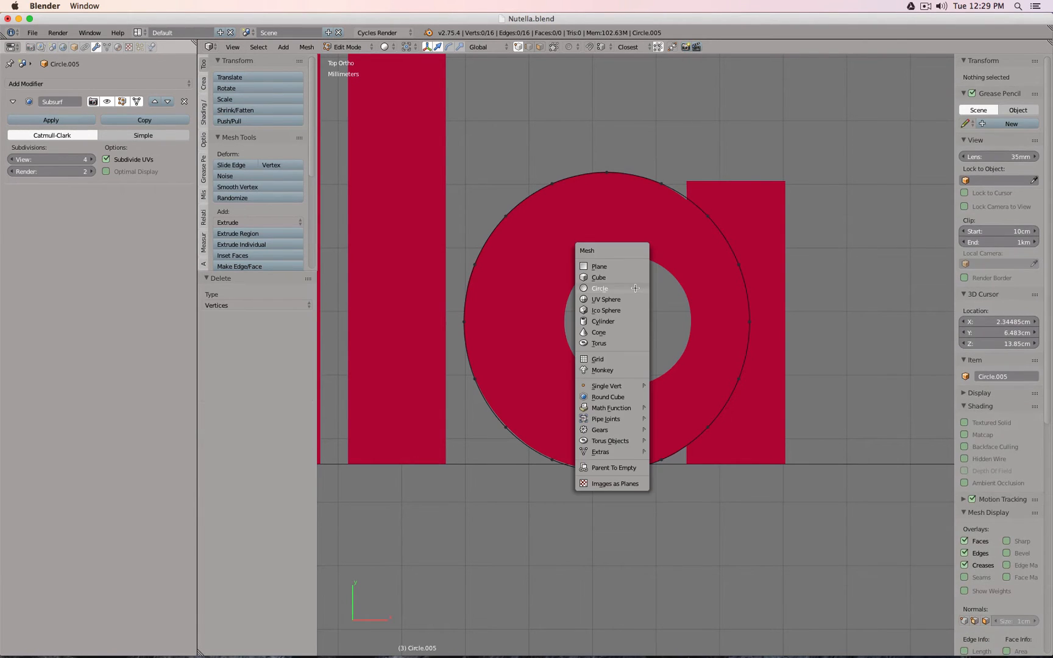
click(635, 288)
click(260, 305)
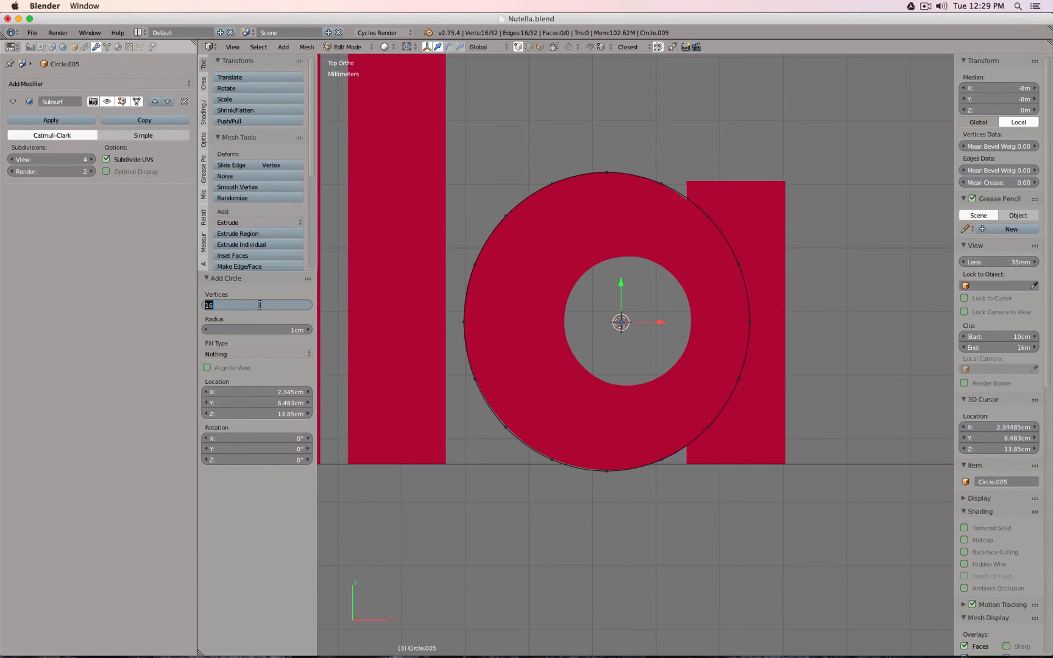
text(6)
key(Return)
key(s)
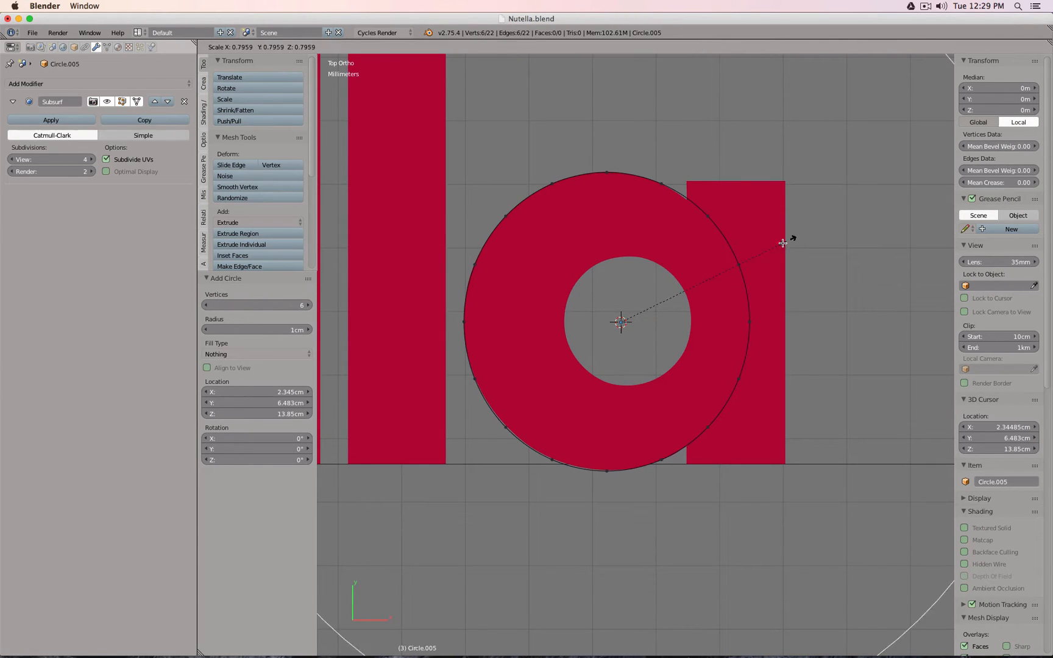
click(646, 309)
- Fit the six-vertex circle to the hole: shift it about 0.104 mm in X and 0.026 mm in Y, and scale it 0.99 along X
key(g)
key(x)
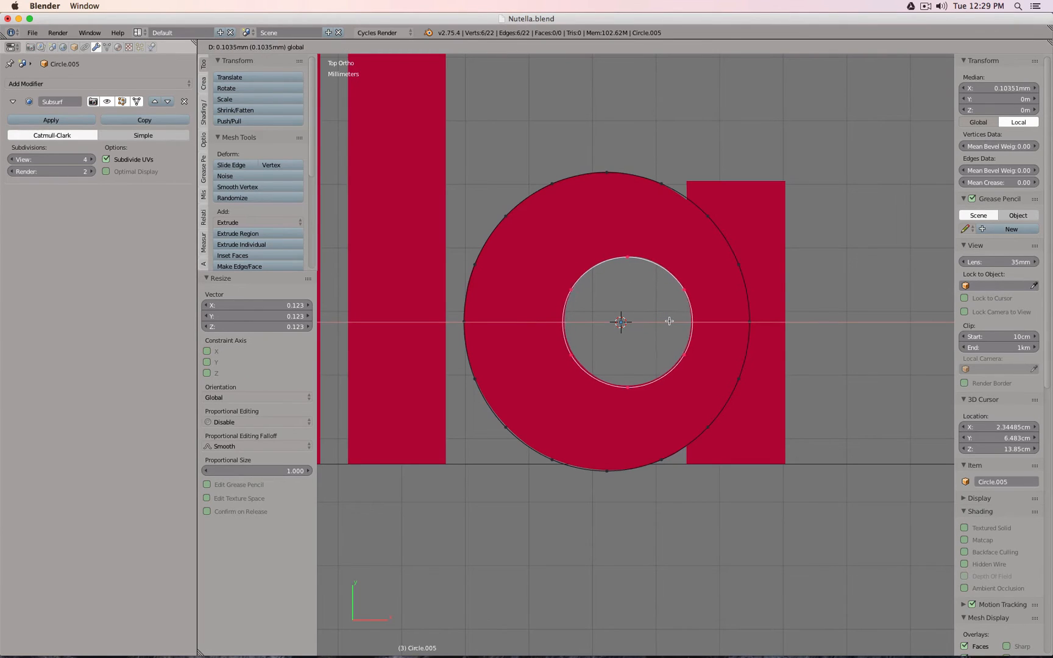
click(661, 320)
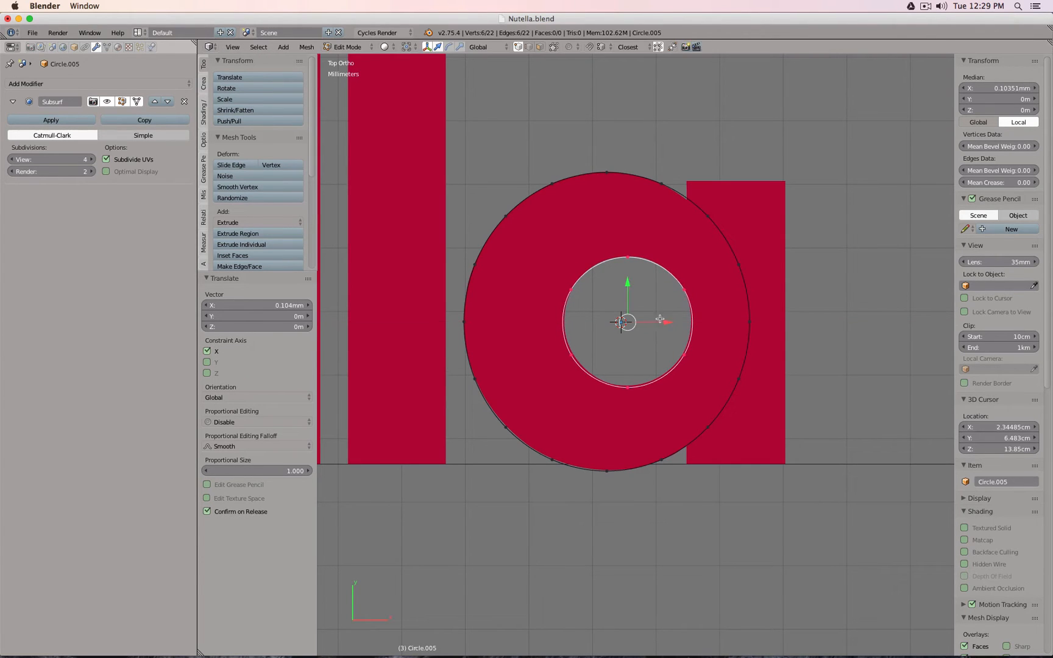
key(g)
key(y)
click(638, 280)
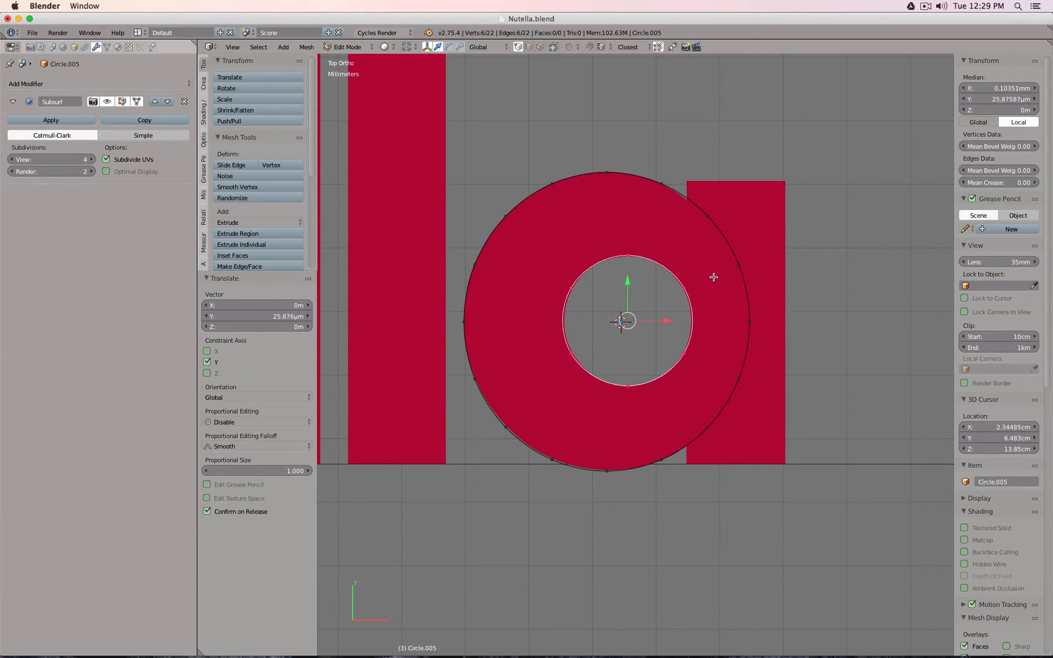
key(s)
key(x)
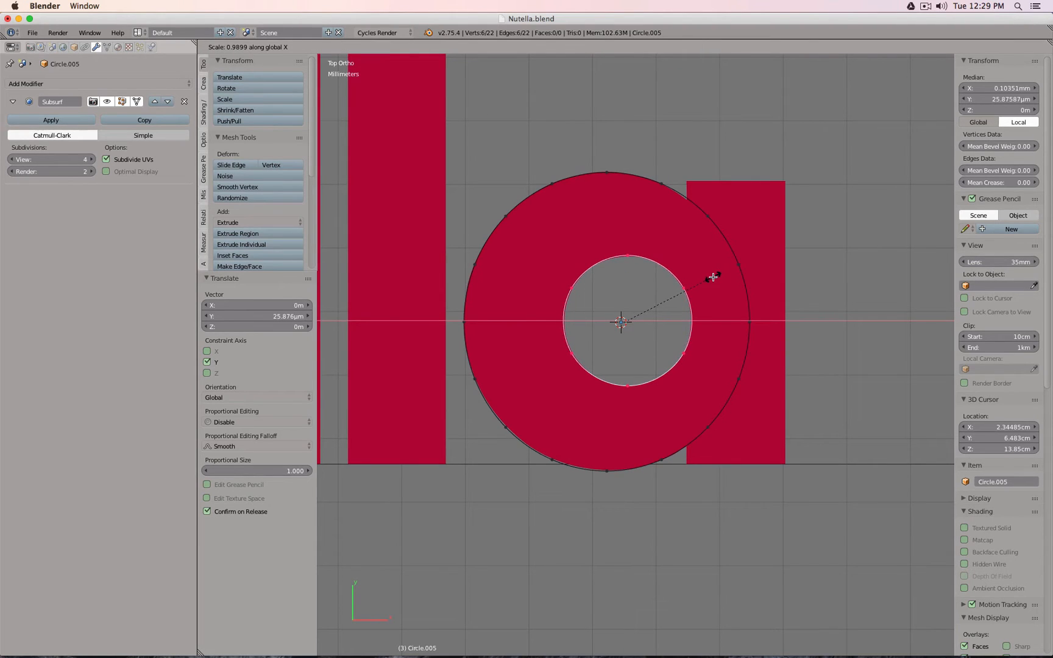
click(713, 278)
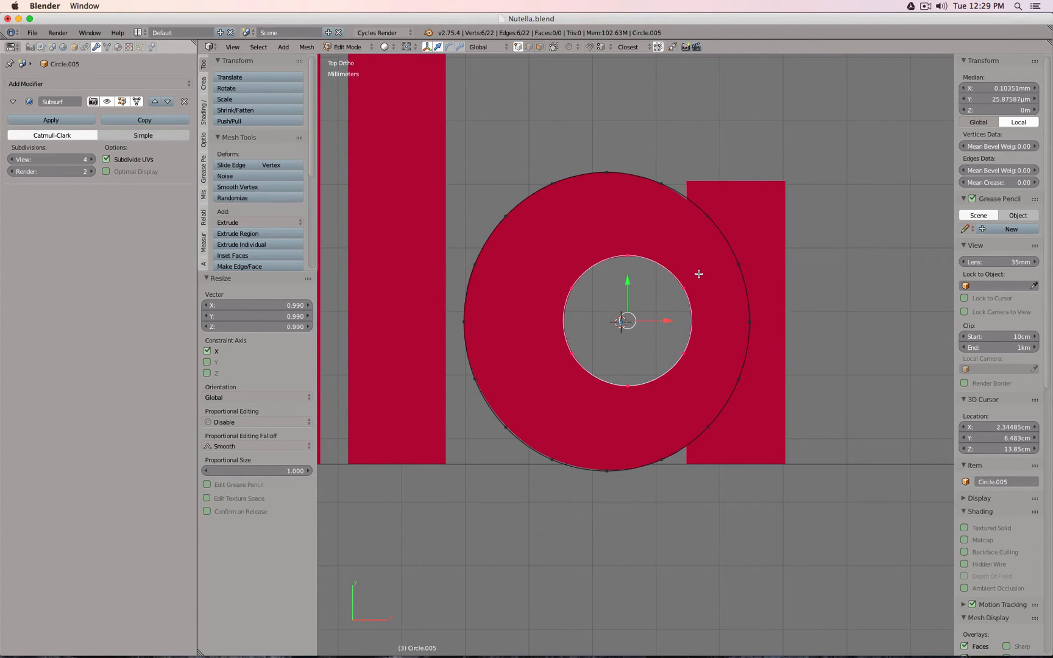
- Add a plane to the mesh and scale it down to about 5.6 mm wide, enclosing the a's bowl and stem
key(shift+a)
click(691, 253)
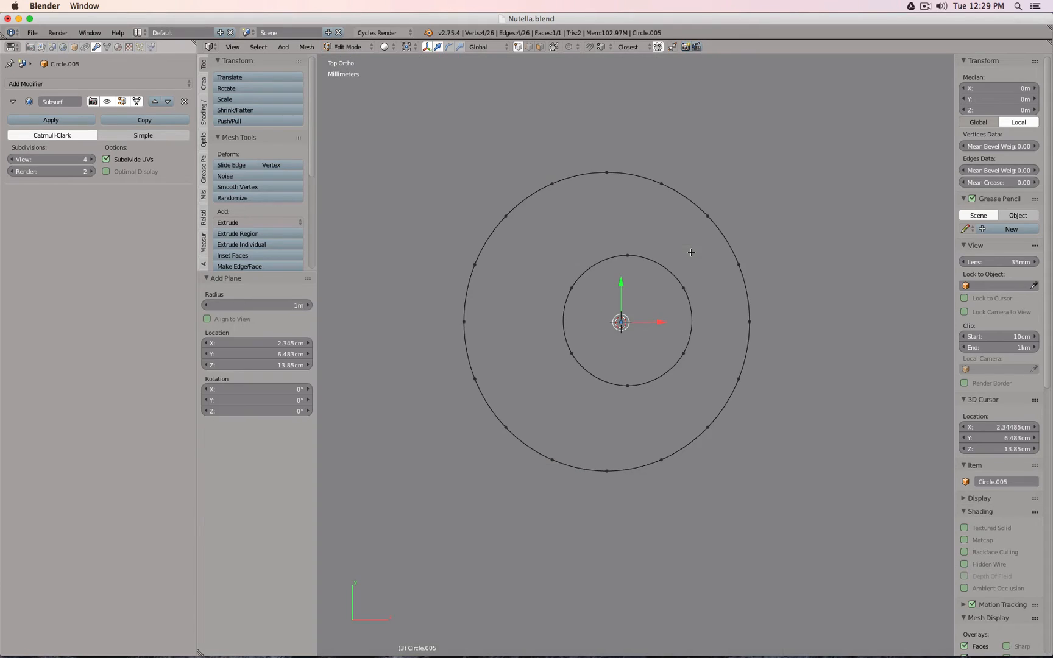
key(Tab)
key(s)
key(Escape)
key(Tab)
key(s)
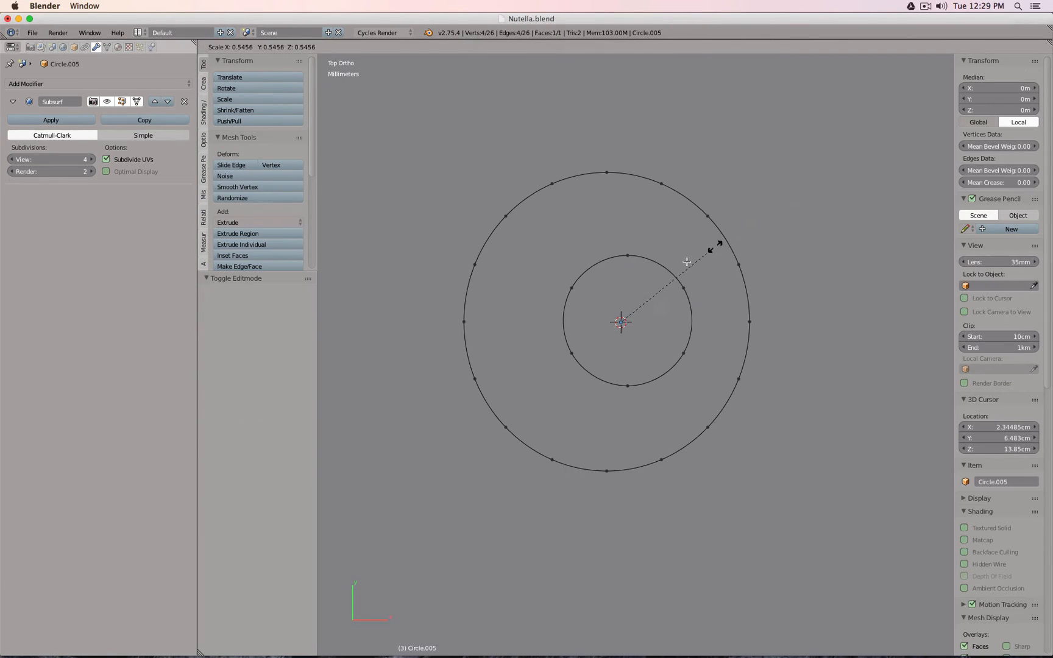
click(676, 277)
key(s)
click(695, 286)
key(s)
click(638, 298)
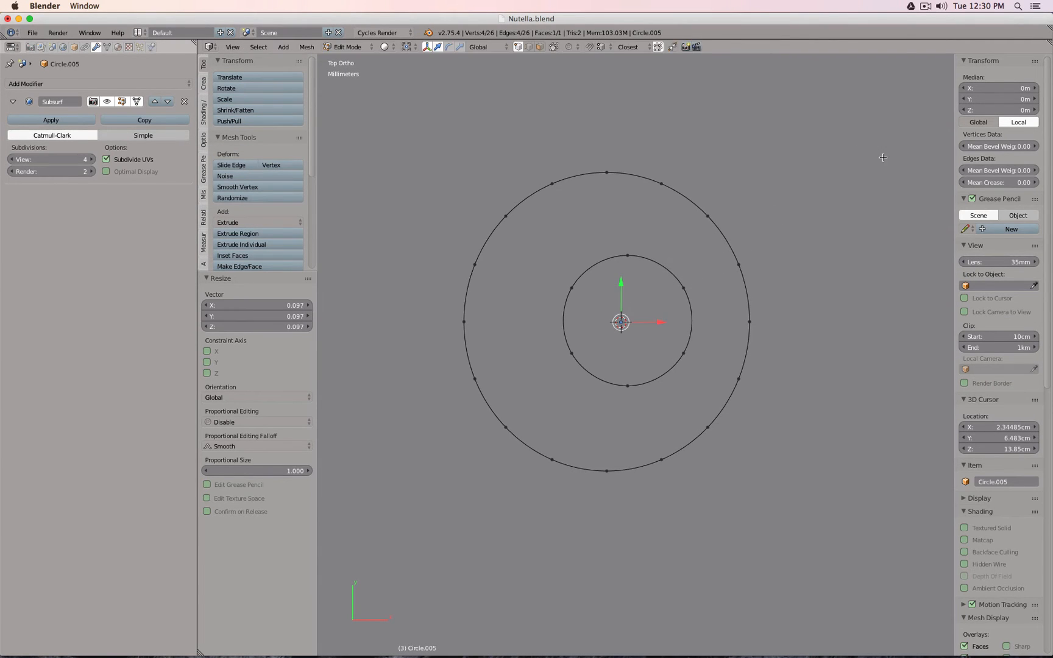
key(s)
click(707, 278)
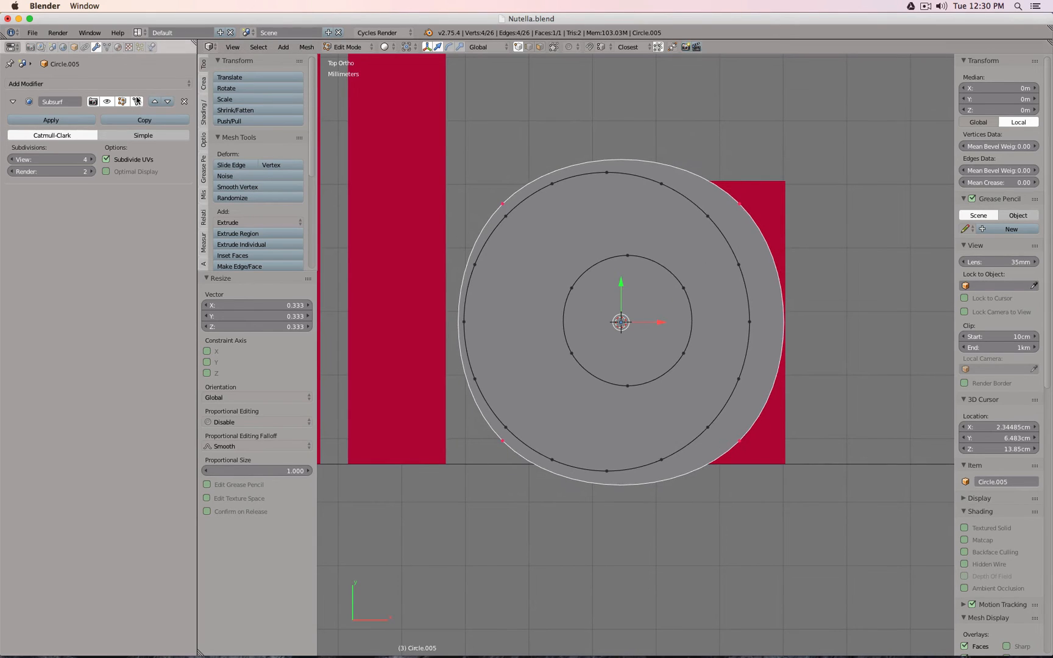
- Turn off the modifier's cage display and fit the plane's upper and lower edges to the stem, moving them -0.567 mm and 0.56 mm in Y
click(137, 101)
right_click(799, 145)
shift+right_click(444, 145)
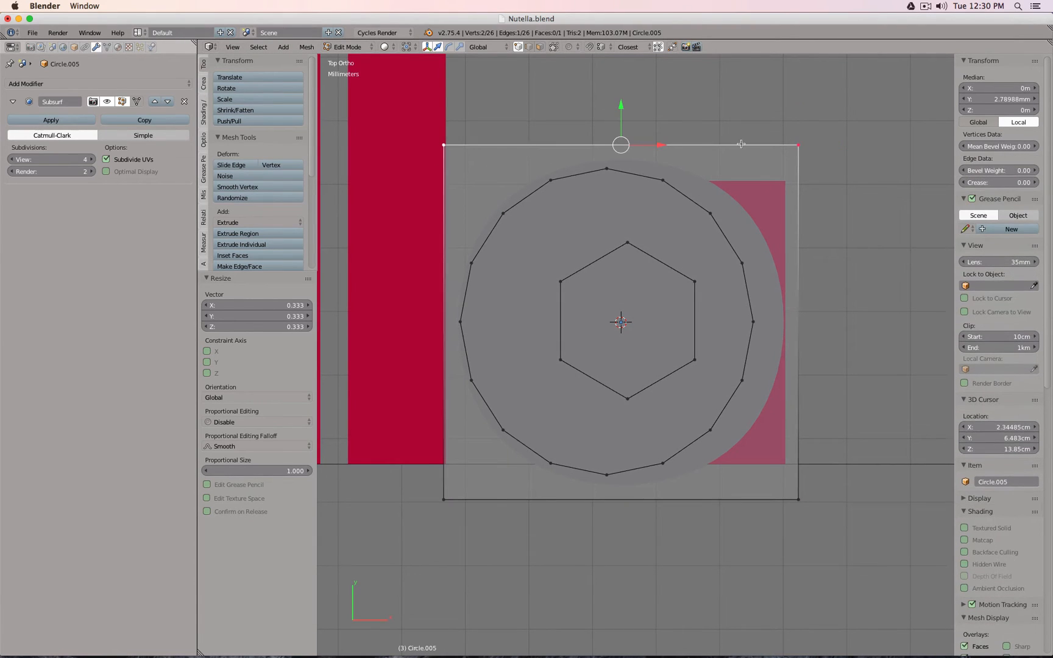
drag(627, 105, 628, 141)
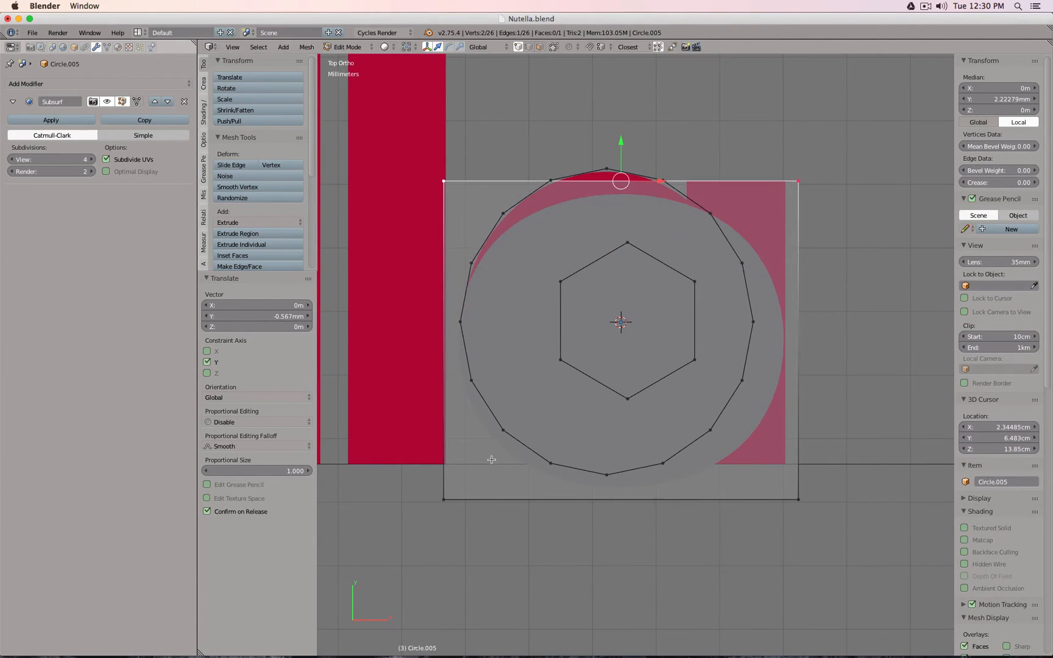
right_click(444, 500)
shift+right_click(800, 499)
key(g)
key(y)
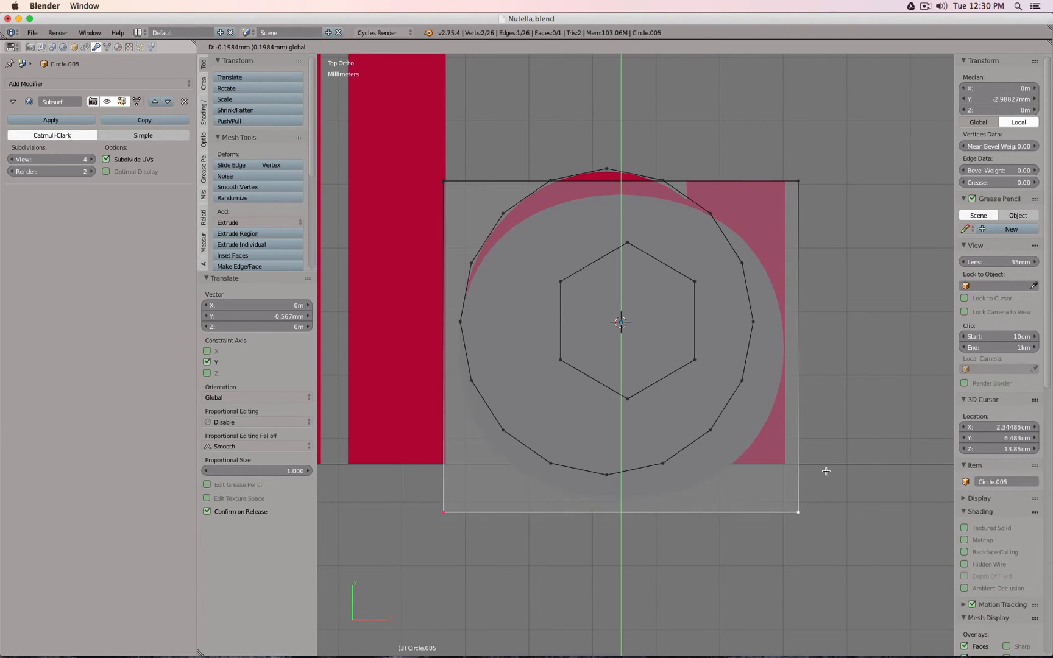
click(787, 463)
- Fit the plane's two side edges to the a's stem, moving the right one -0.206 mm and the left one 3.82 mm in X
right_click(798, 463)
shift+right_click(799, 181)
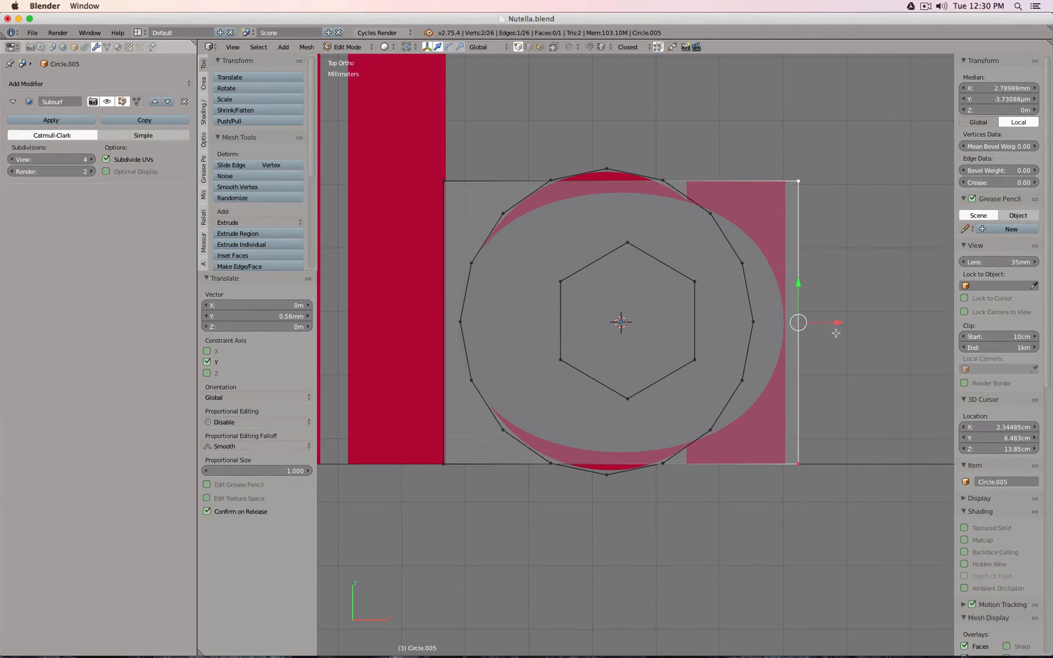
key(g)
key(x)
ctrl+click(782, 183)
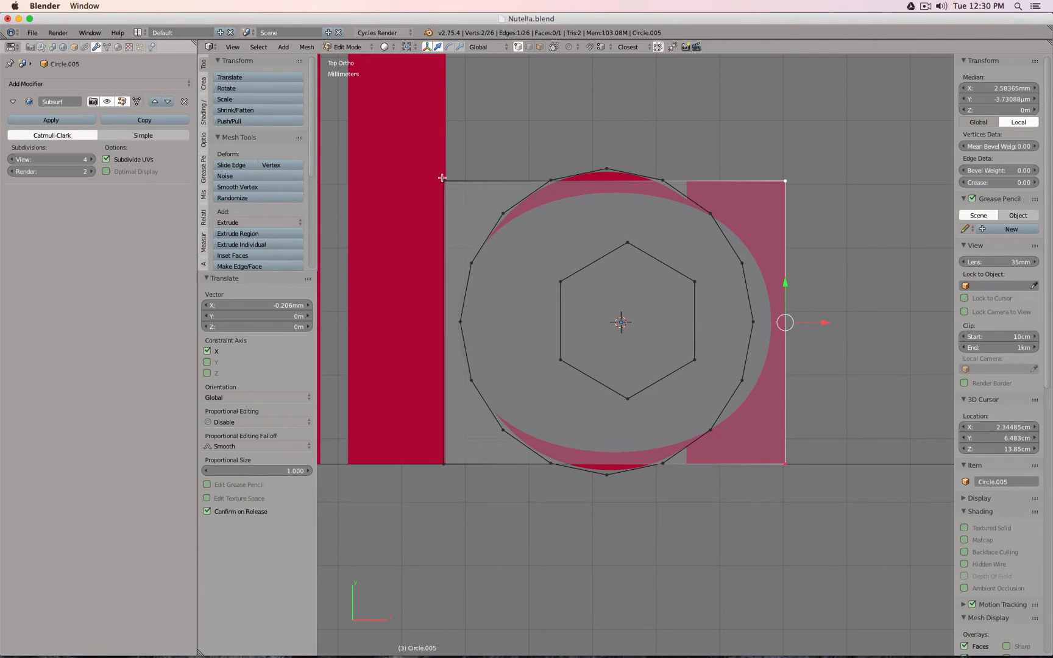
right_drag(443, 178, 477, 404)
right_click(472, 254)
shift+right_click(456, 470)
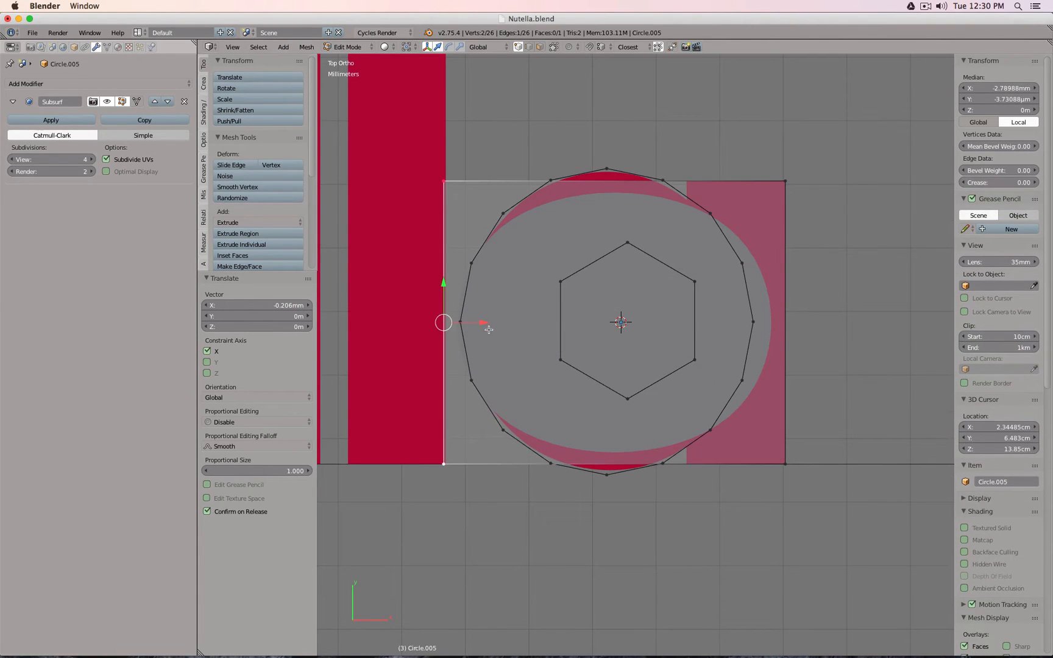
key(g)
key(x)
ctrl+click(666, 219)
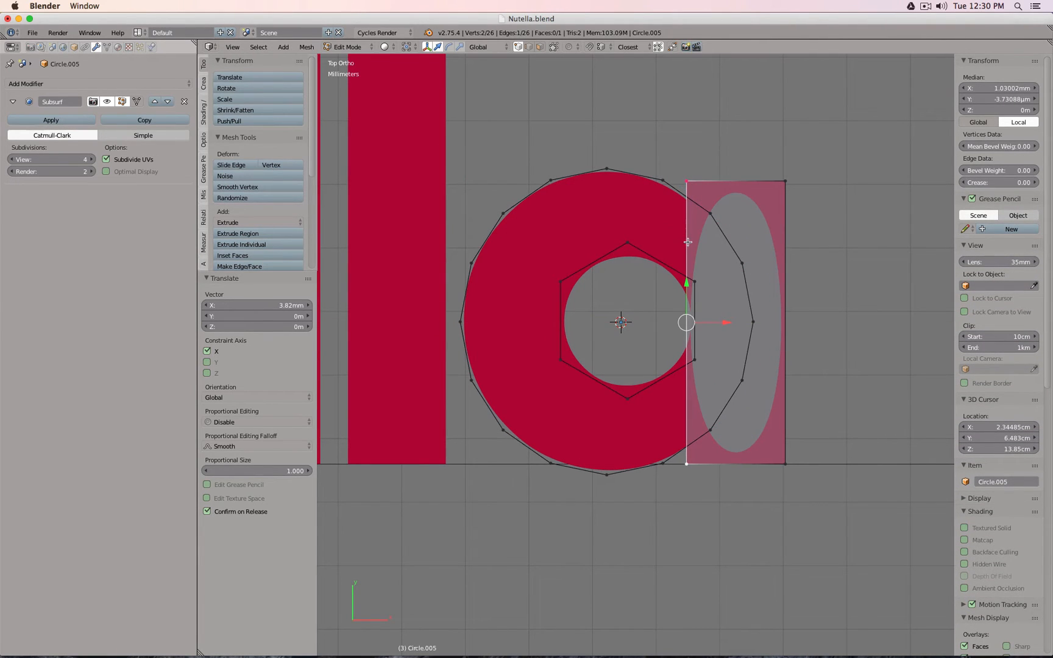
- Delete the stem rectangle's left edge, keeping its vertices
middle_drag(747, 264, 722, 220)
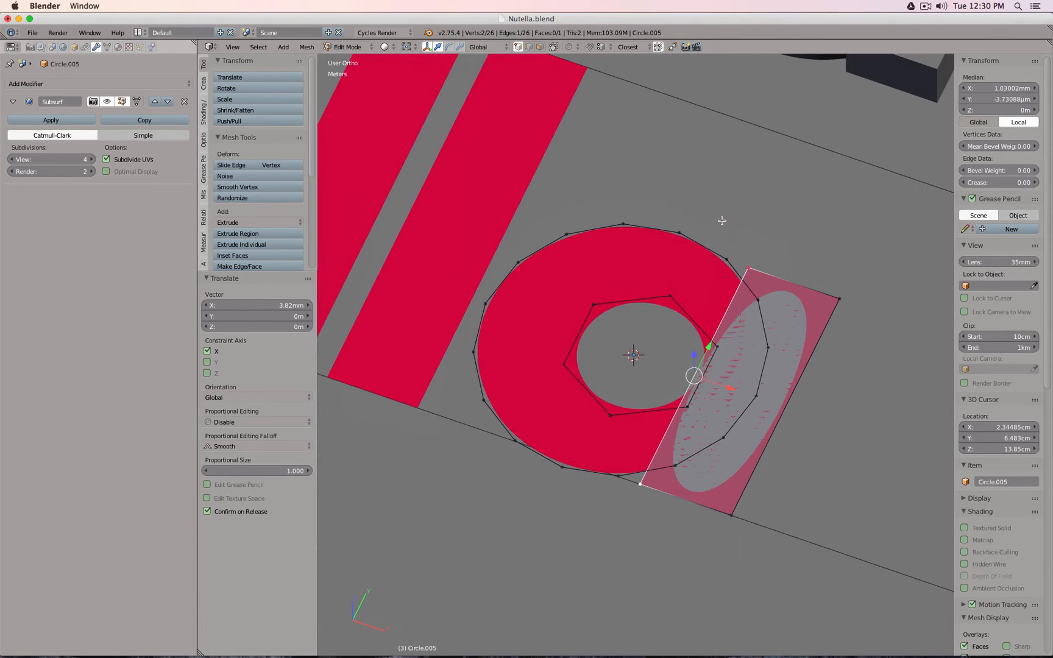
key(x)
click(682, 233)
- Extrude the stem's upper-left vertex 0.24 mm down in Y to where the bowl's outline meets the stem
right_click(750, 267)
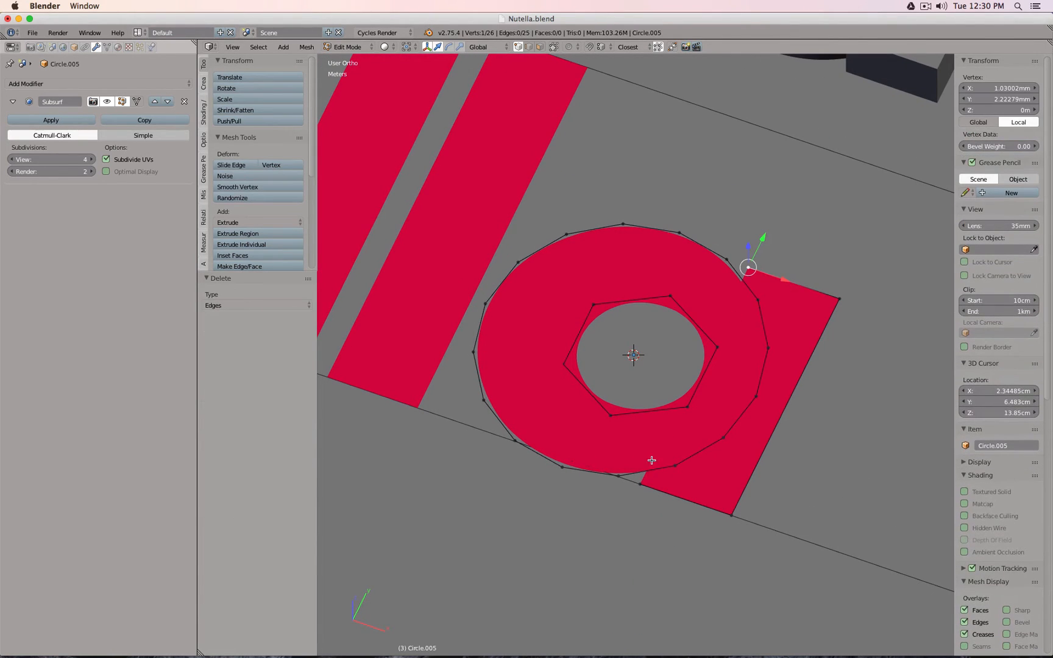
shift+right_click(641, 485)
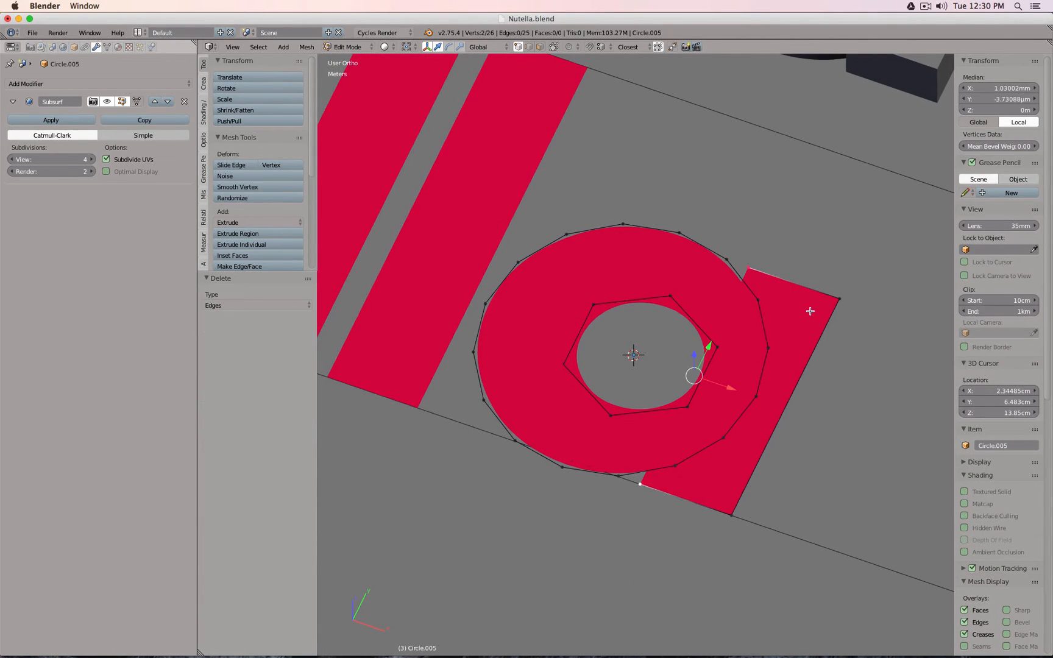
key(KP_7)
scroll(769, 211, up, 1)
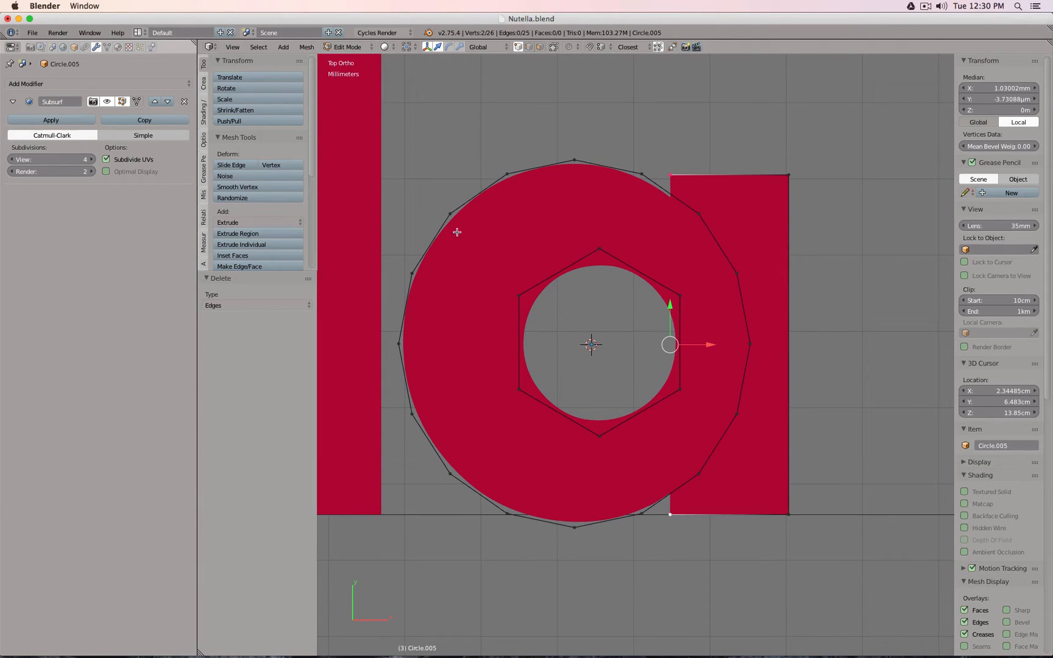
right_click(672, 181)
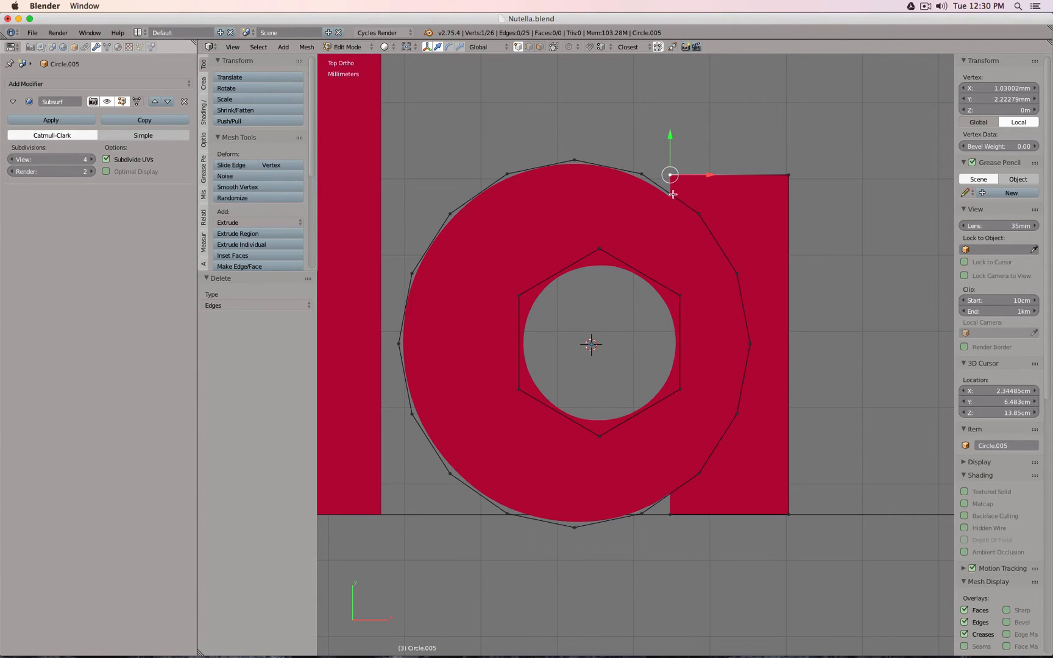
scroll(672, 194, up, 1)
key(e)
right_click(672, 180)
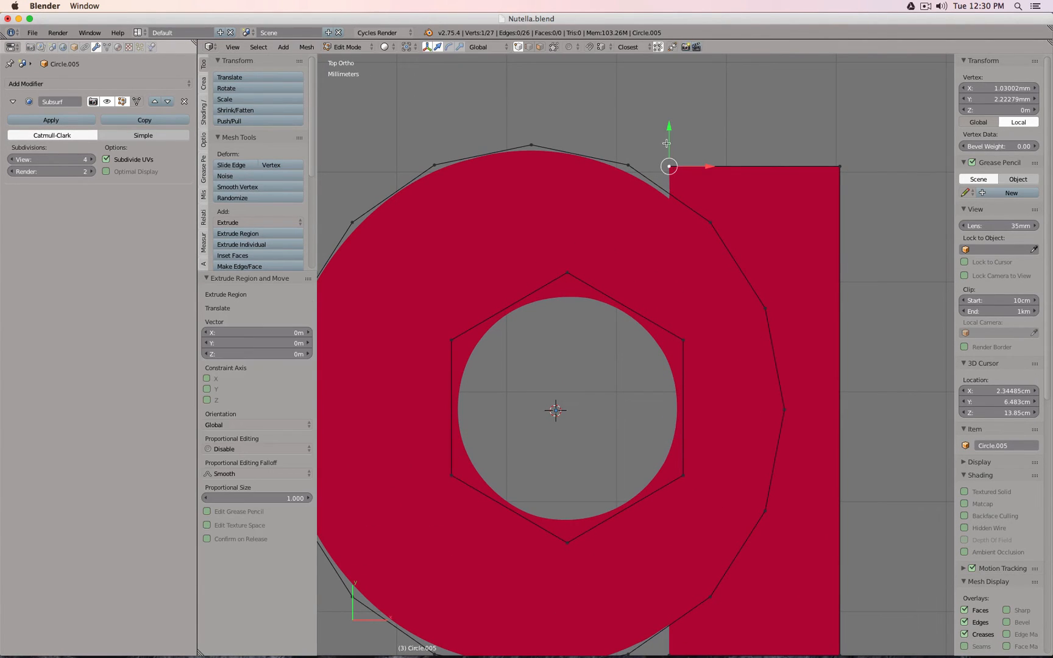
key(g)
key(y)
click(672, 157)
scroll(677, 183, down, 4)
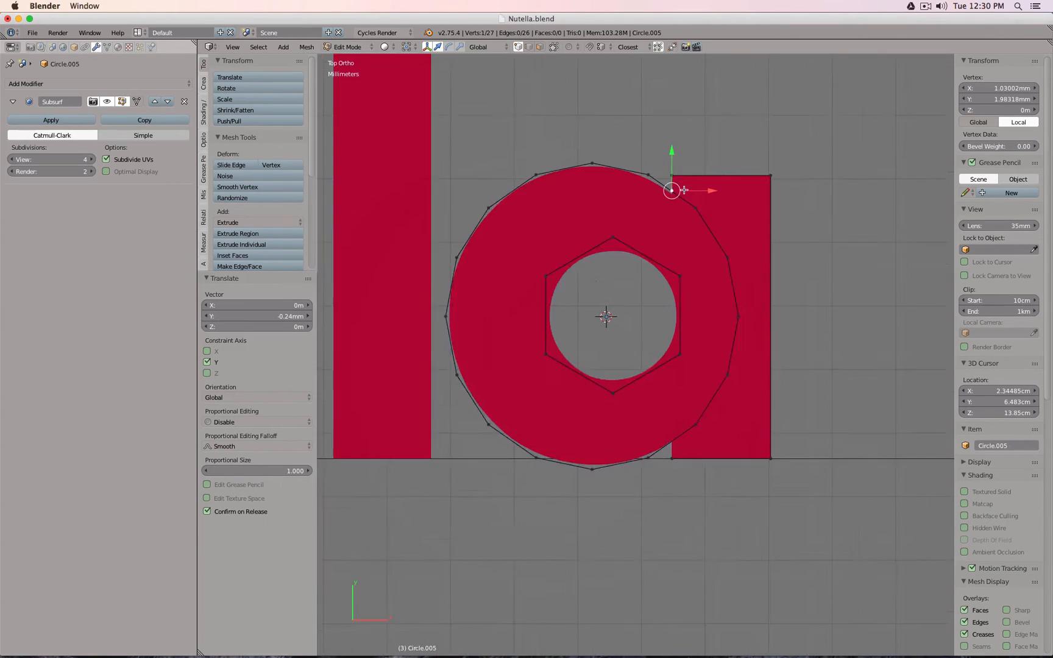
- Extrude the stem's lower-left vertex 0.279 mm up in Y to the bowl's outline
key(e)
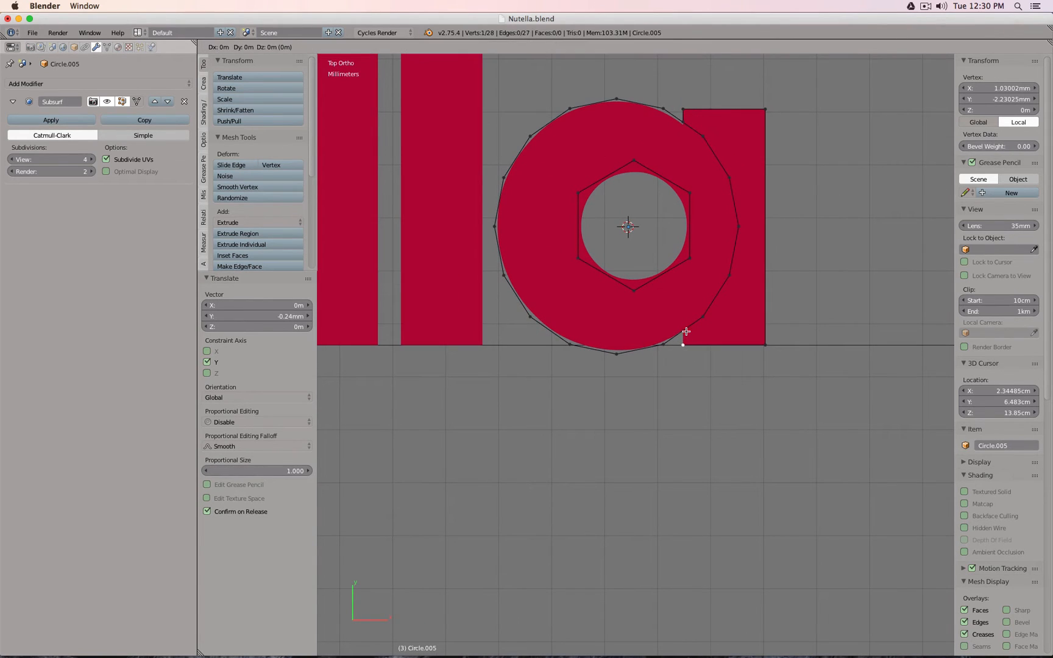
key(y)
click(689, 318)
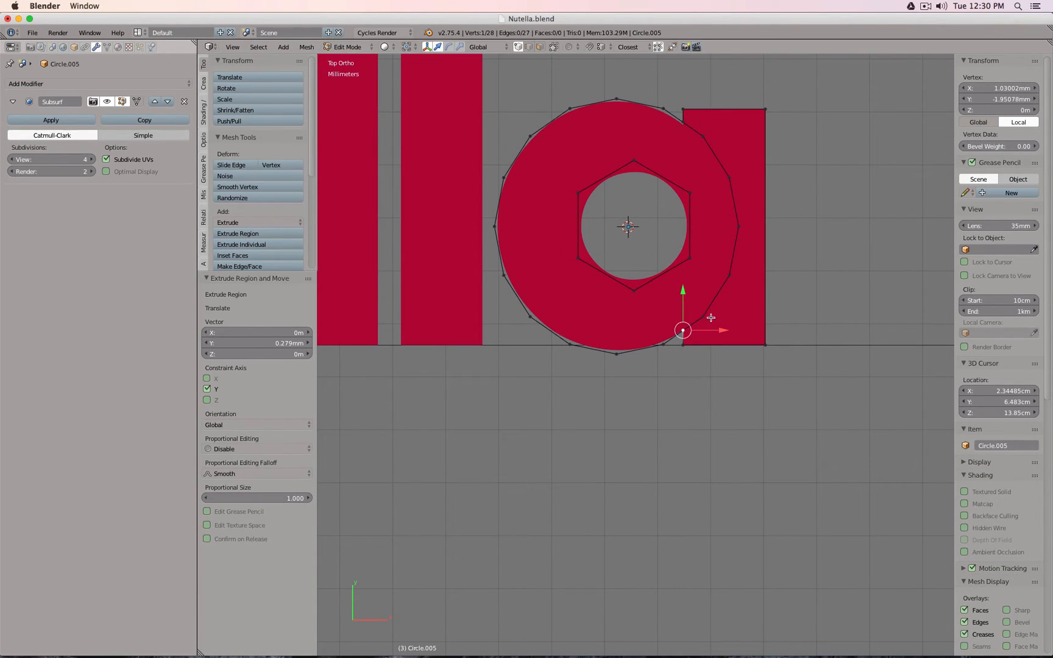
- Delete the five outer circle vertices that lie inside the a's stem
right_click(709, 318)
shift+right_click(732, 276)
shift+right_click(742, 227)
shift+right_click(733, 179)
shift+right_click(711, 139)
key(x)
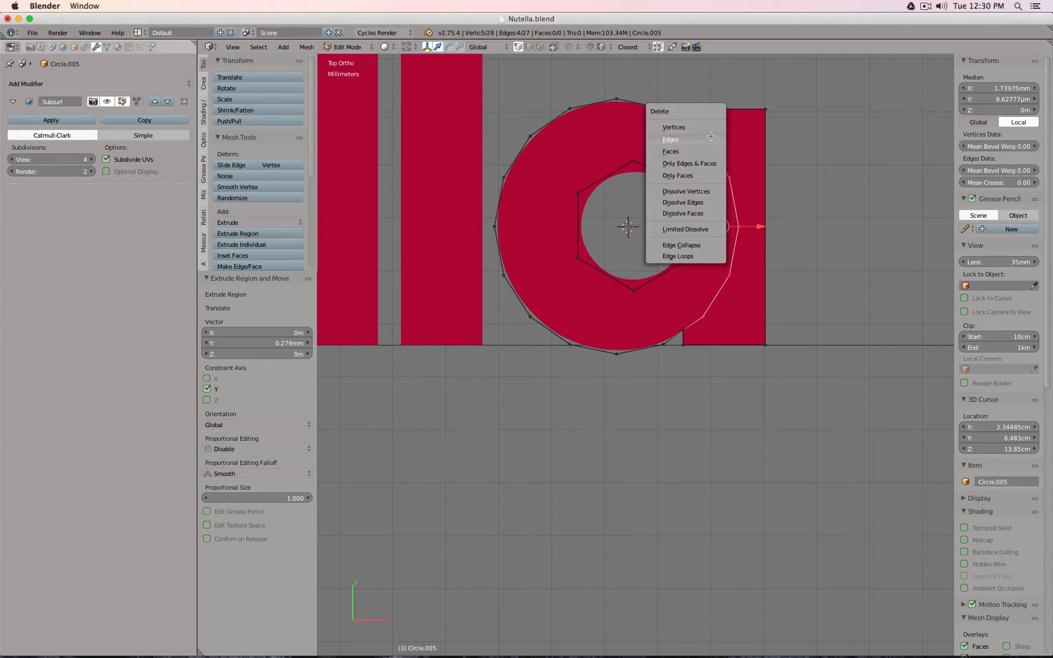
click(696, 128)
- Join the bowl's open upper and lower ends to the adjoining stem vertices with new edges
right_click(665, 110)
shift+right_click(684, 123)
key(f)
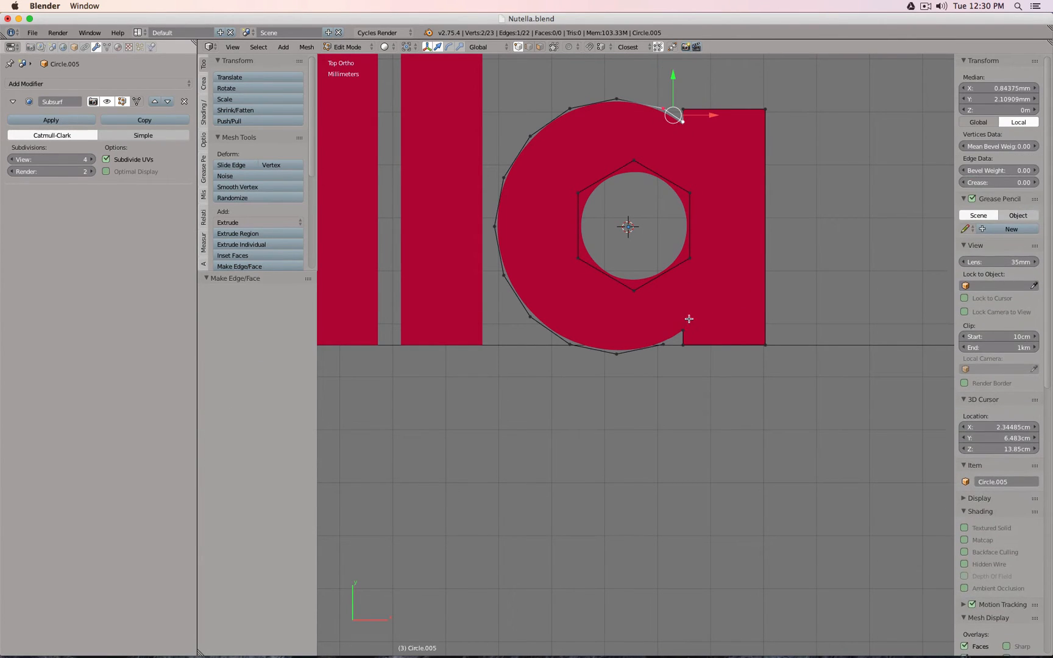
right_click(683, 329)
shift+right_click(663, 344)
key(f)
- Extrude the a's entire outline, including the hole, 2.169 mm along Z
middle_drag(740, 359, 716, 302)
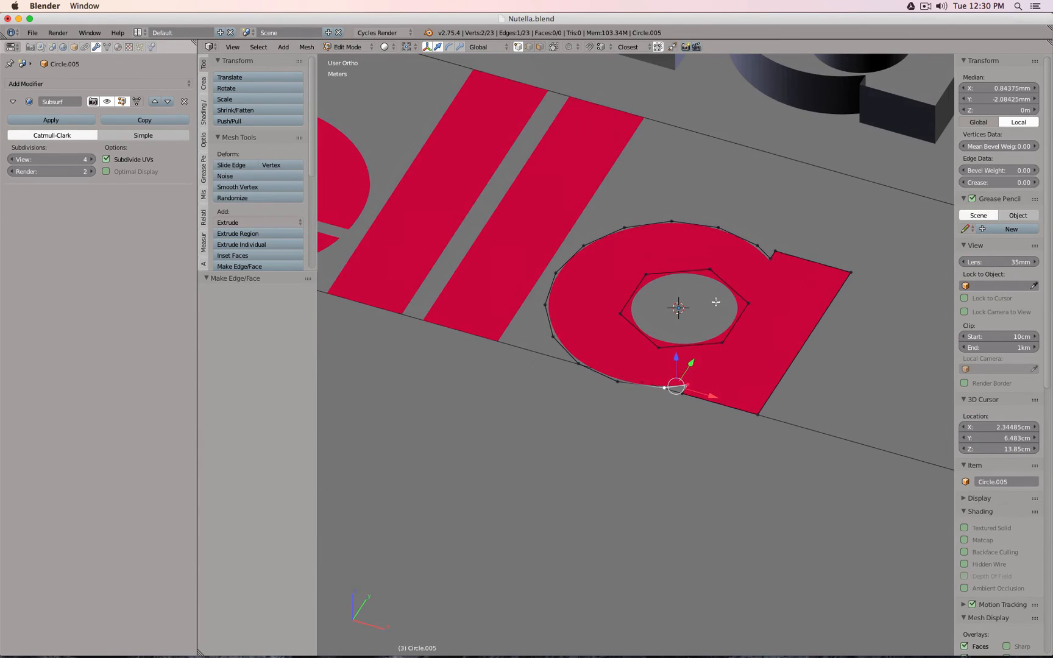
key(a)
key(e)
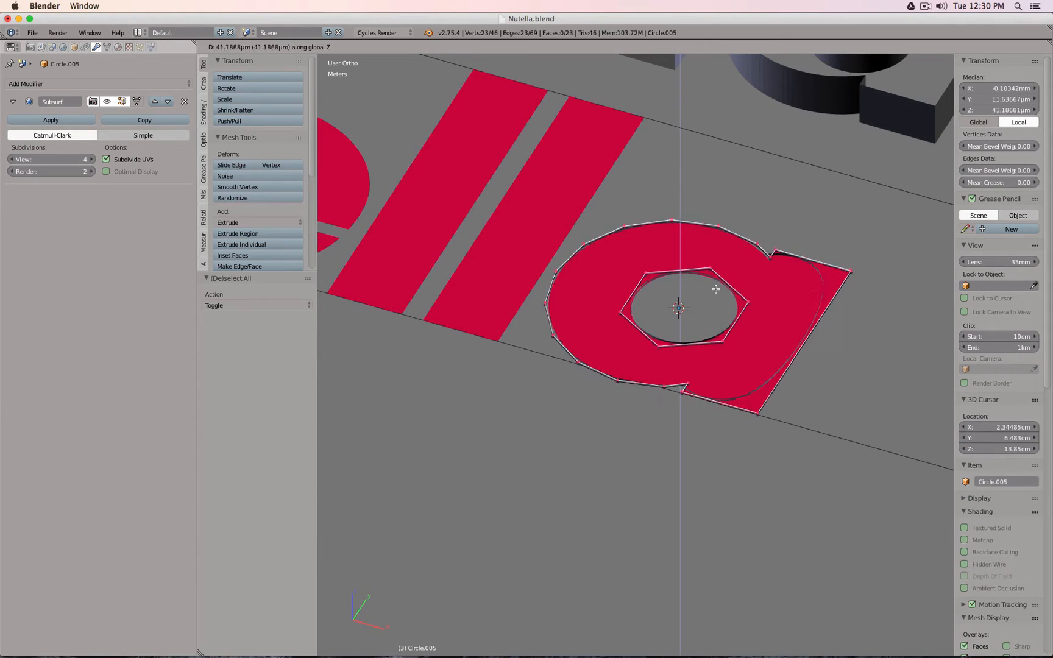
key(z)
click(711, 272)
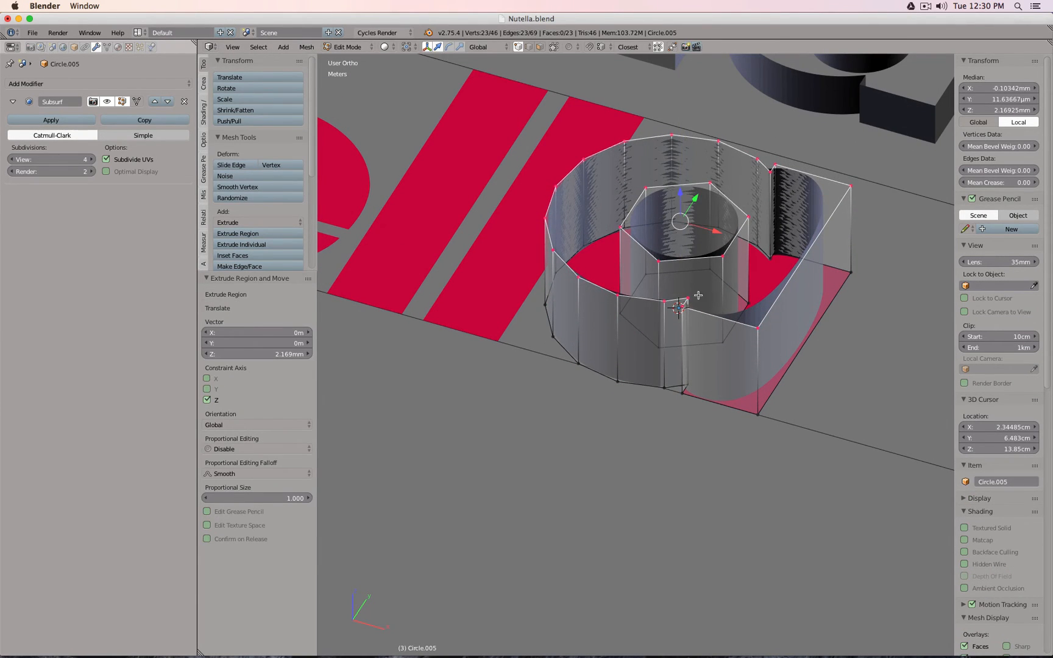
- Make the normals of the a's extruded walls consistent and check the subdivided letter against the curve from above
middle_drag(698, 295, 674, 300)
key(Tab)
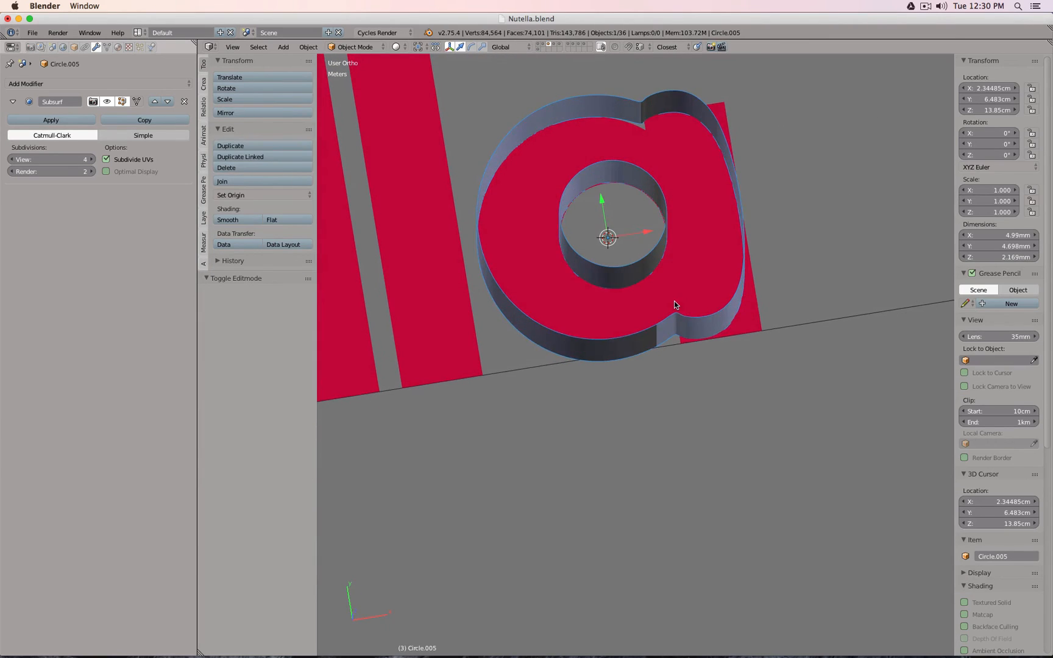
key(Tab)
key(a)
key(Tab)
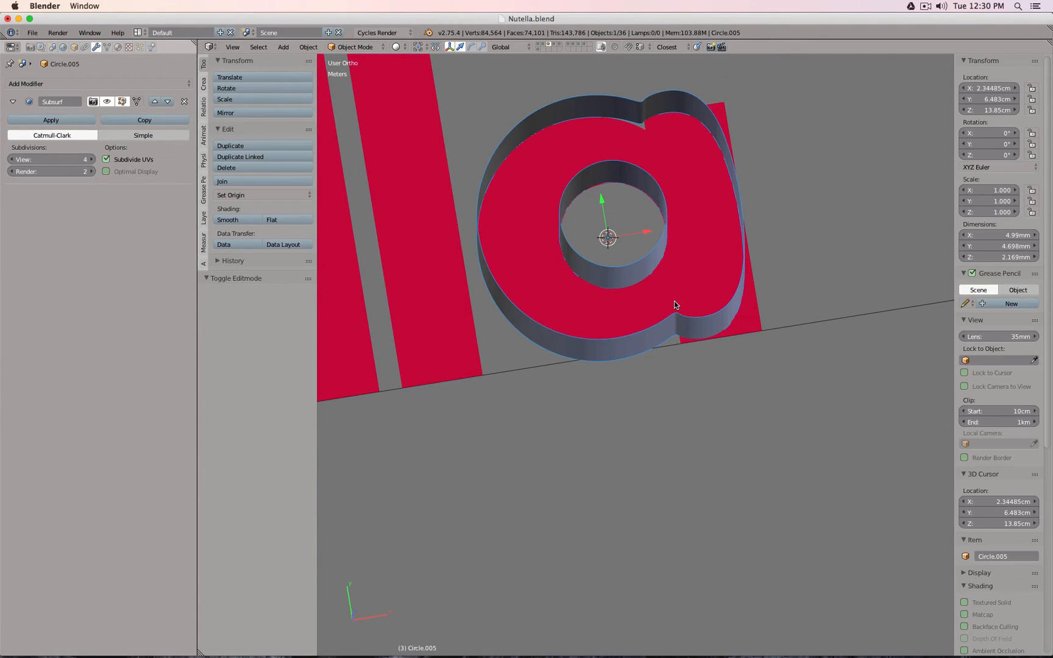
key(KP_1)
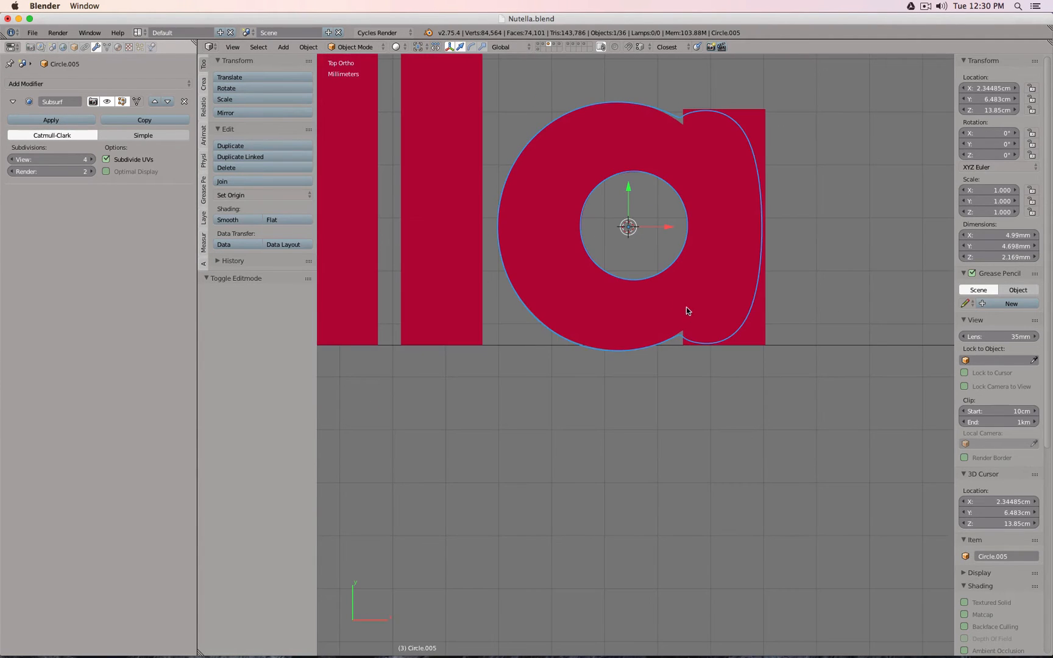
middle_drag(684, 308, 667, 183)
- Crease the a's upper and lower outline loops, hole loops and the stem's vertical corner edges, including the notches, to 1
key(Tab)
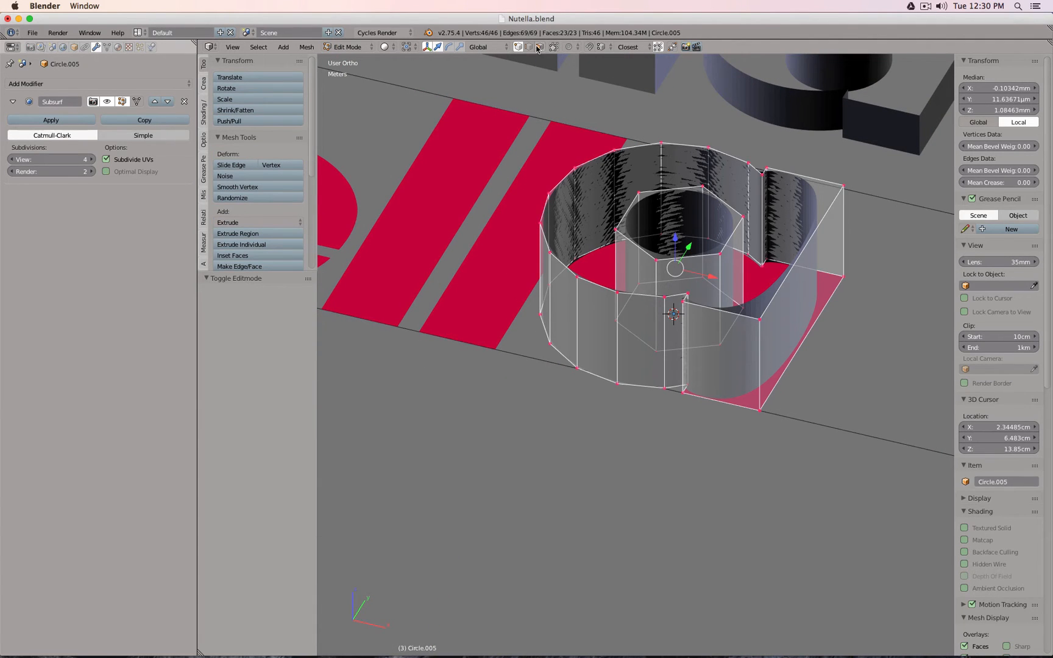
alt+click(650, 390)
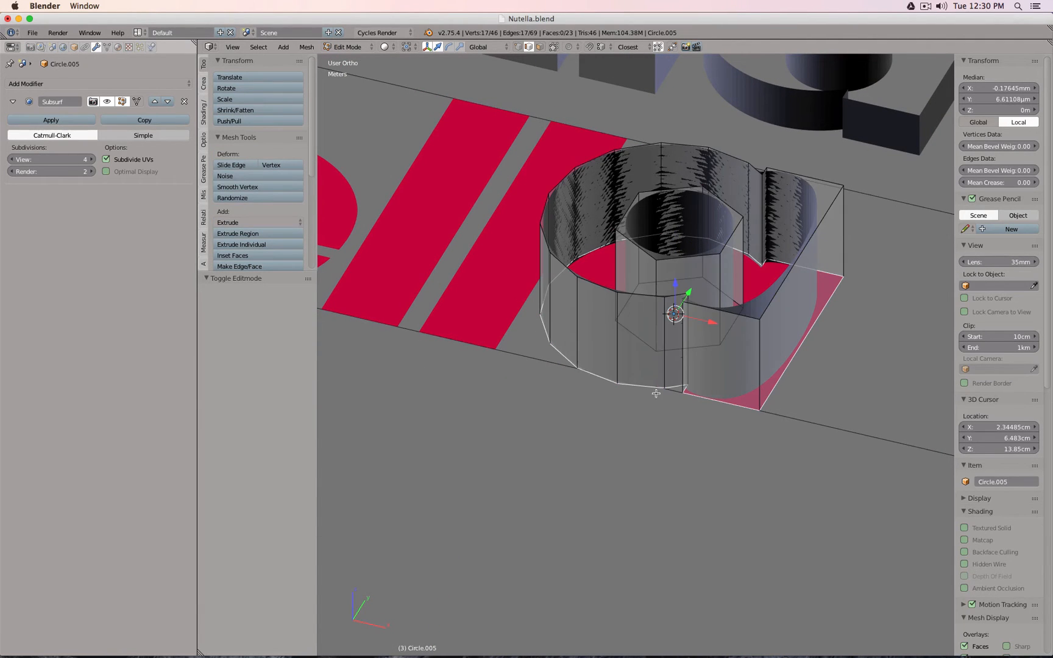
alt+shift+click(599, 283)
alt+shift+click(642, 250)
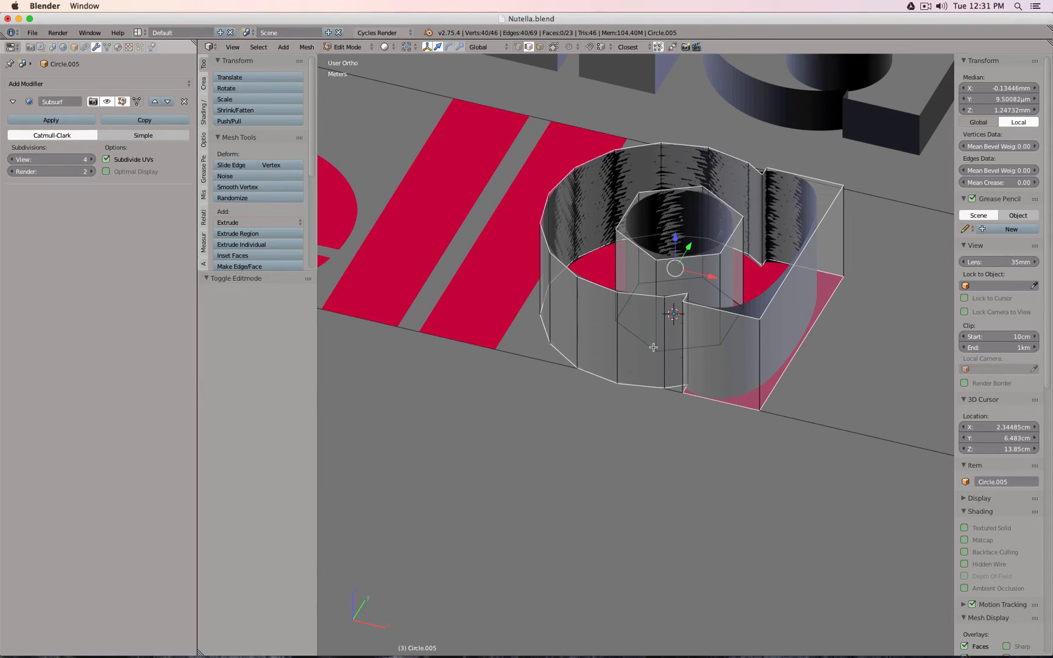
alt+shift+click(650, 346)
shift+click(762, 373)
shift+click(844, 247)
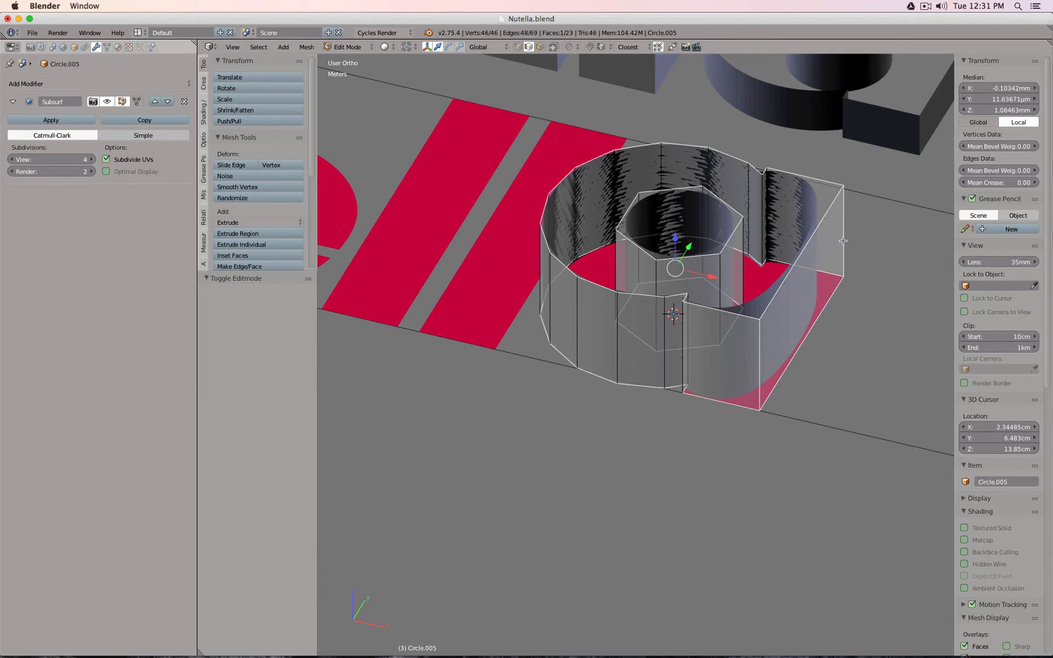
shift+click(766, 192)
shift+click(743, 312)
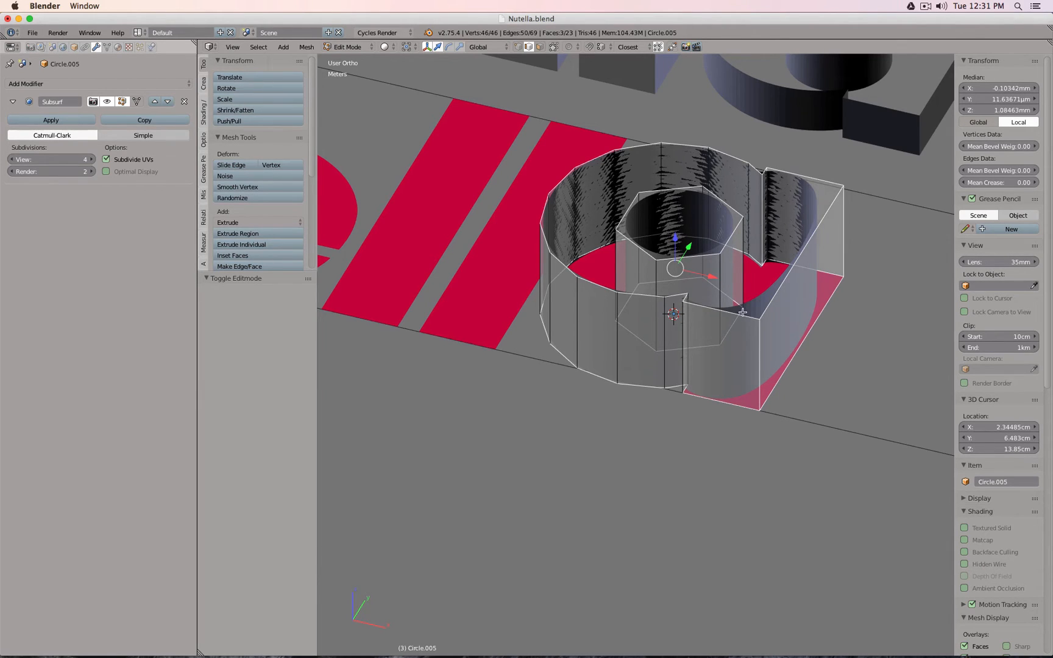
shift+click(685, 355)
shift+click(684, 362)
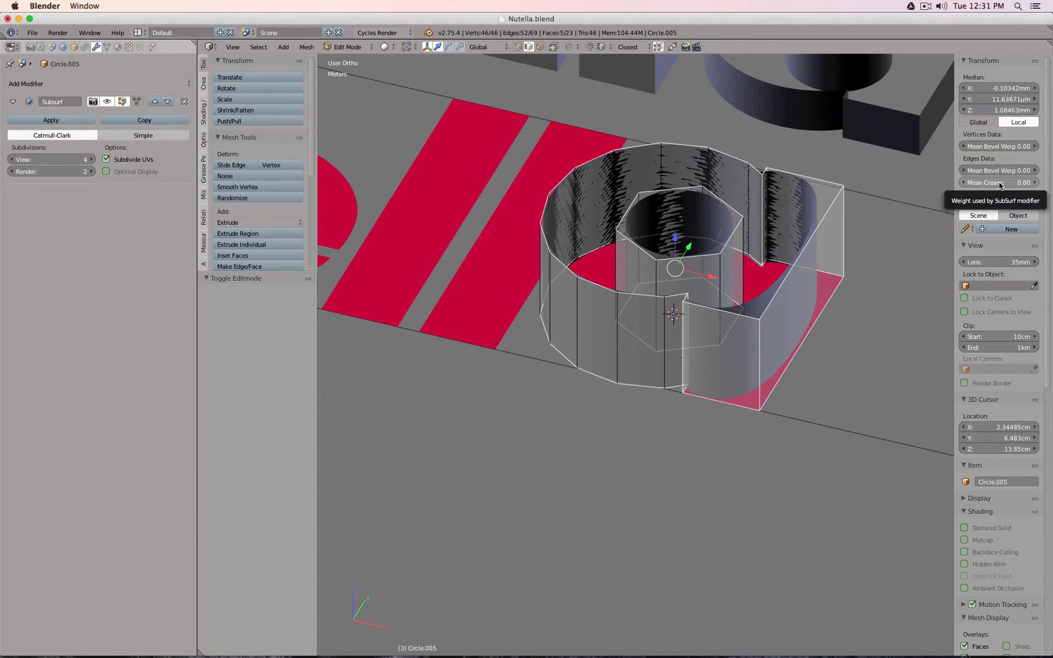
key(shift+e)
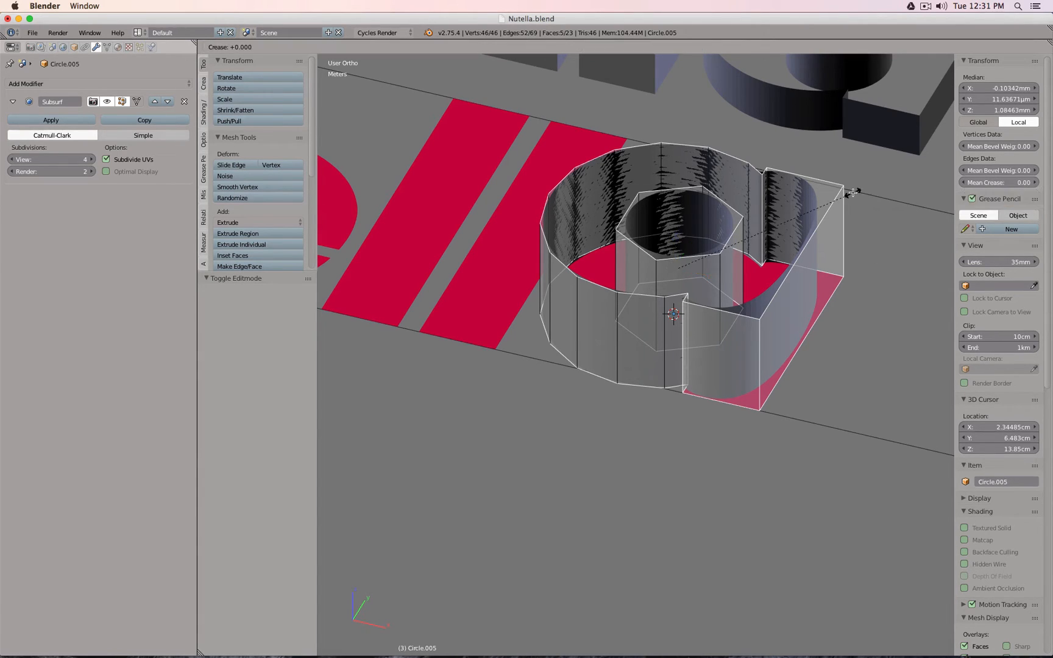
key(1)
key(Return)
key(Tab)
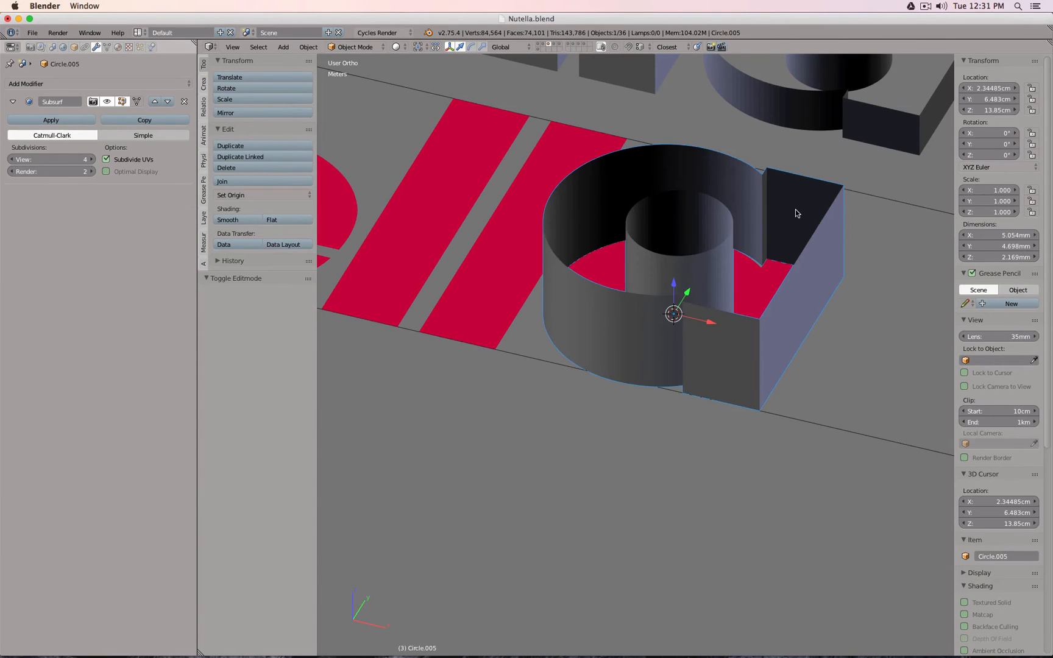
- Compare the creased a with the curve from above, and display its subdivided shape on the vertex editing cage
key(KP_7)
scroll(735, 230, up, 3)
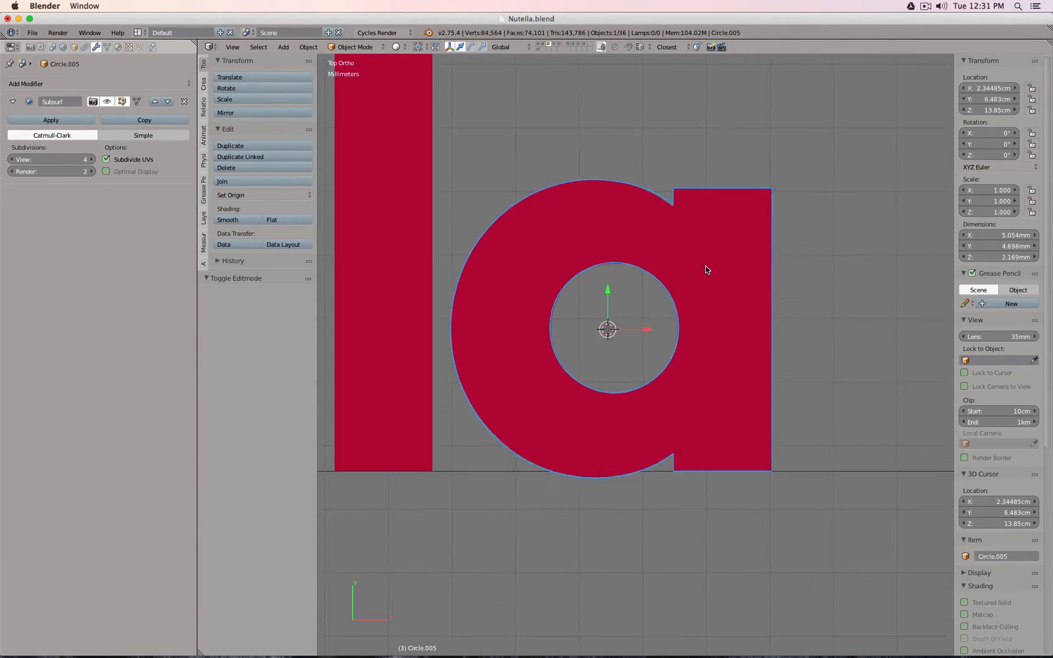
scroll(658, 448, up, 5)
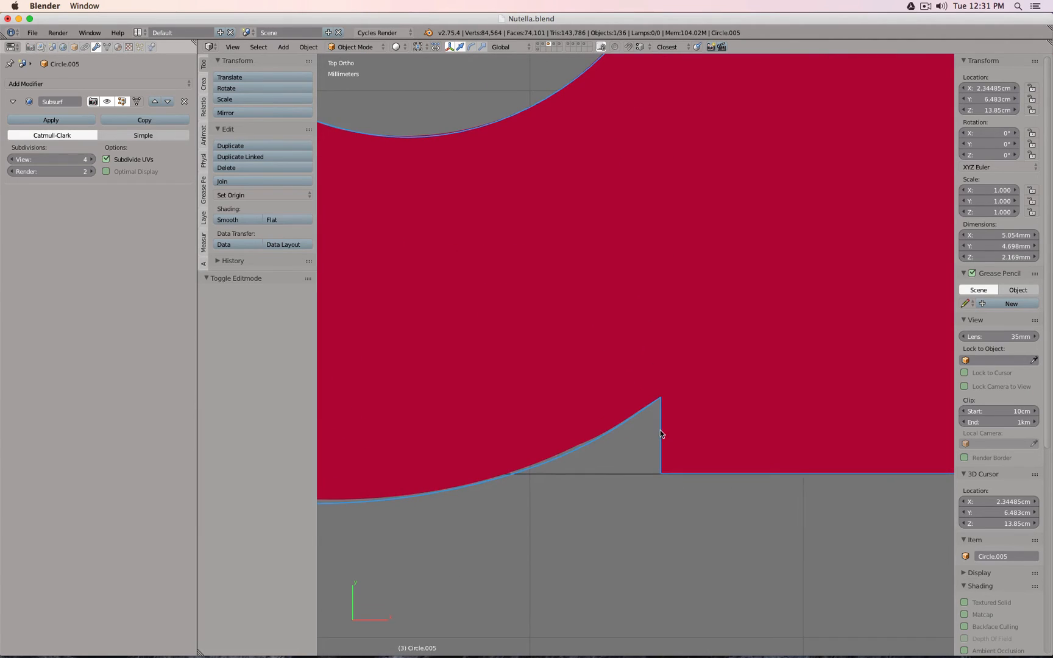
scroll(624, 428, down, 6)
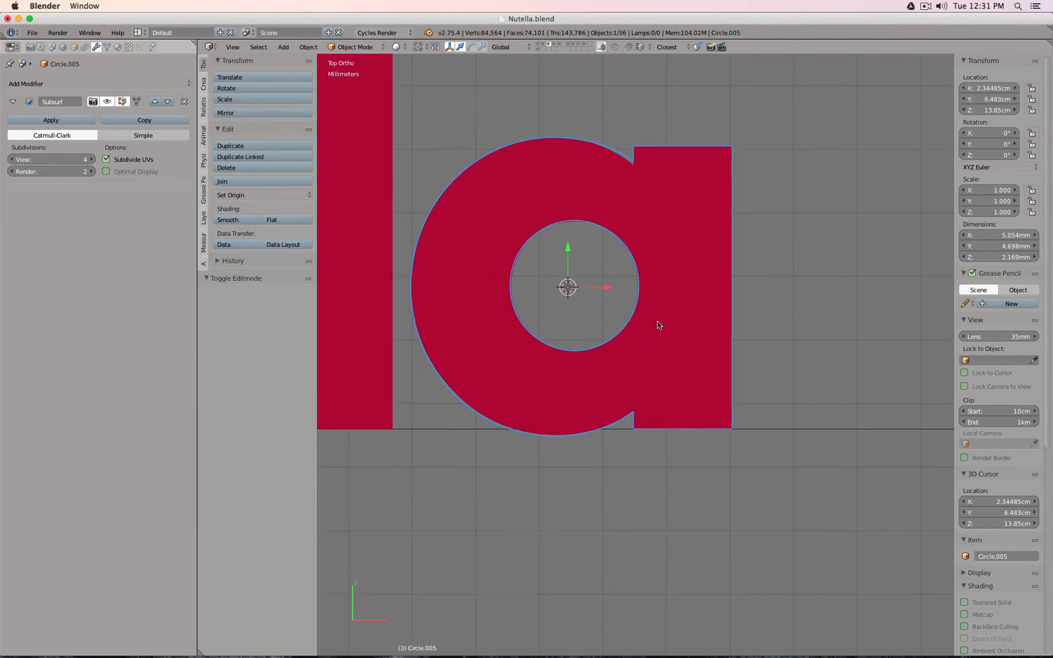
scroll(637, 269, up, 2)
key(Tab)
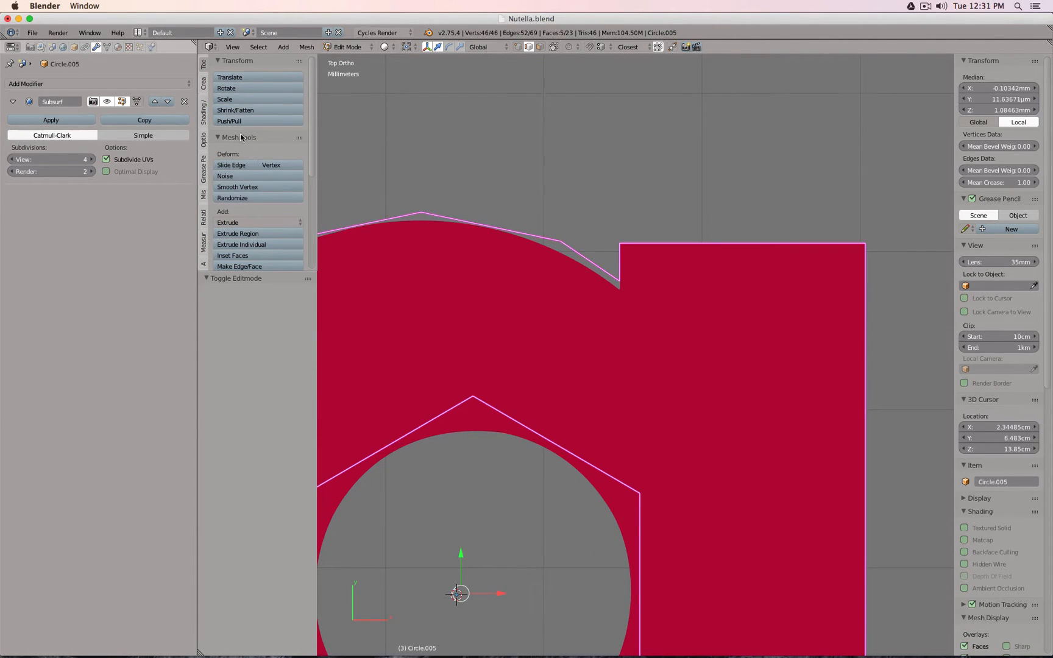
click(519, 46)
click(137, 101)
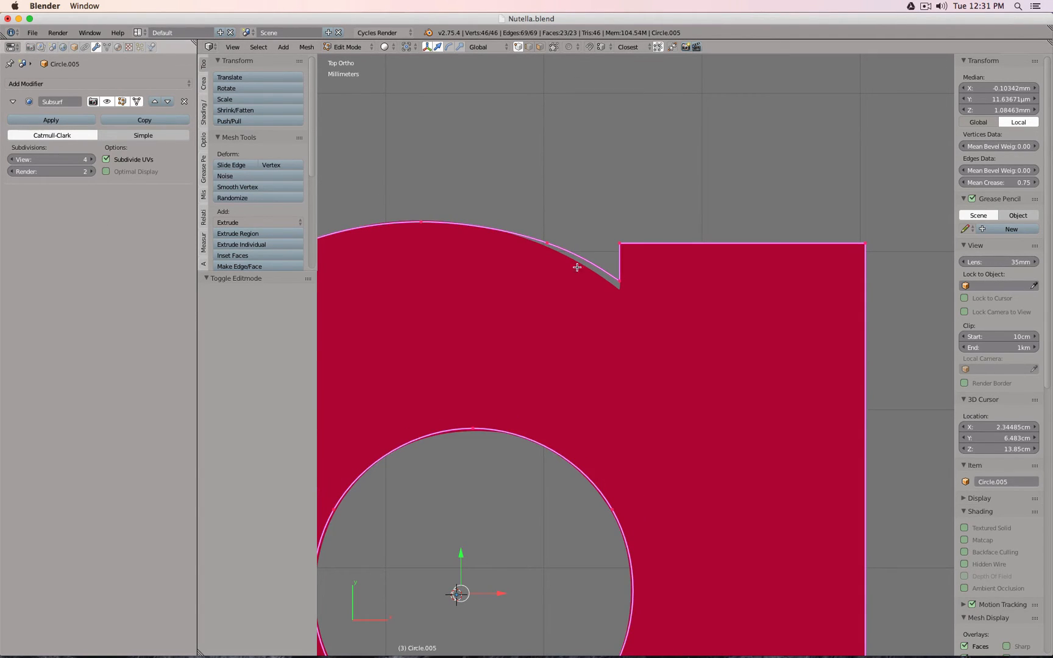
- Lower the vertices at the inner corner of the a's upper notch along Y onto the curve
key(a)
key(b)
drag(606, 267, 632, 298)
drag(620, 236, 620, 245)
- Nudge the bowl vertices next to the upper notch along X and Y until the subdivided edge follows the curve
key(a)
key(b)
drag(534, 221, 561, 253)
drag(562, 202, 591, 241)
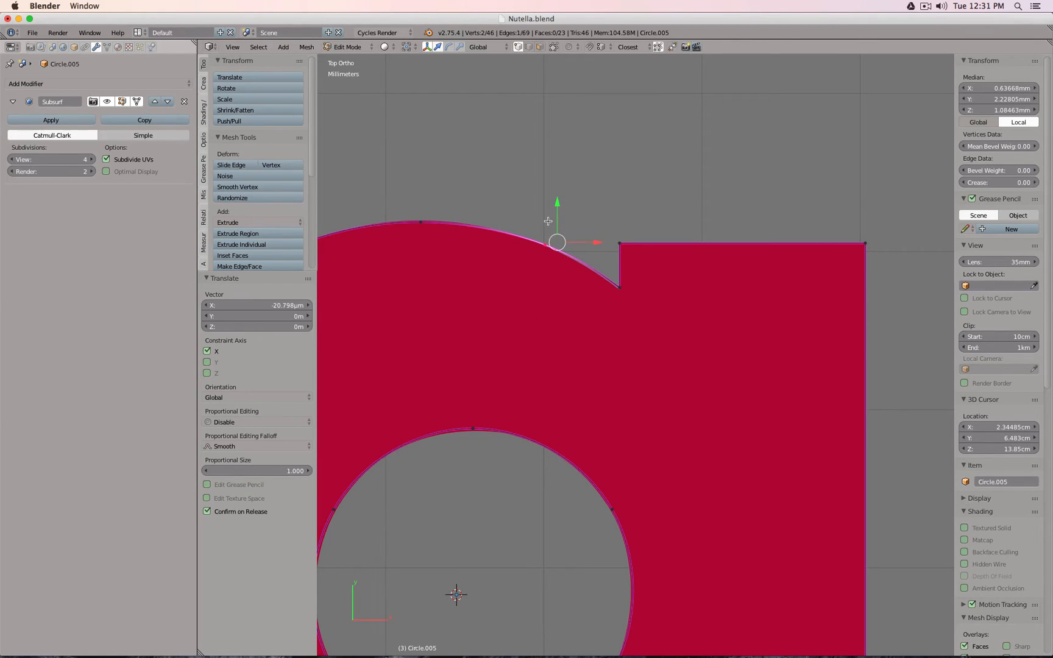
drag(558, 205, 558, 206)
drag(593, 242, 592, 241)
- Examine how closely the a's lower notch and bowl follow the traced curve
scroll(555, 238, down, 6)
scroll(559, 346, up, 9)
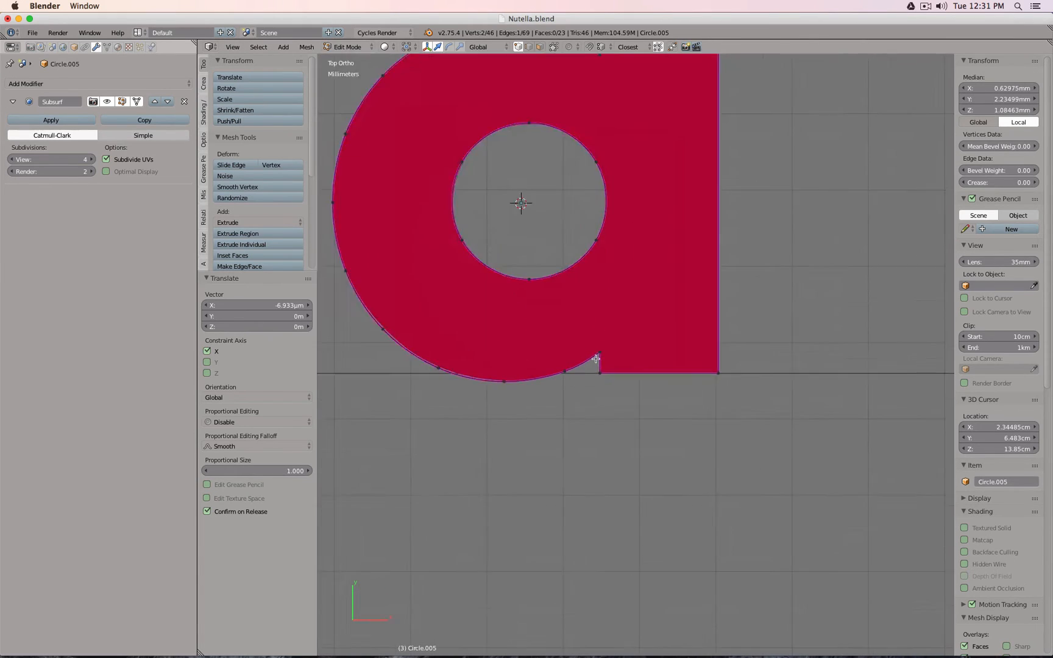
scroll(598, 367, down, 4)
key(a)
key(b)
drag(525, 361, 559, 415)
scroll(513, 349, down, 4)
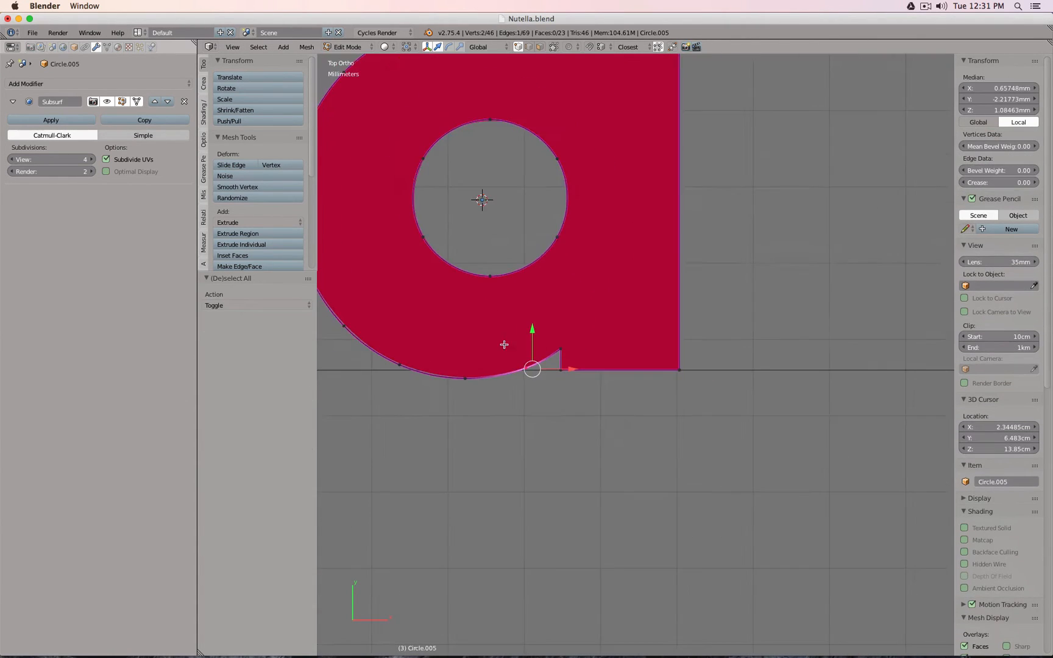
shift+middle_drag(456, 345, 609, 399)
scroll(549, 363, down, 2)
scroll(539, 345, up, 5)
scroll(539, 347, down, 2)
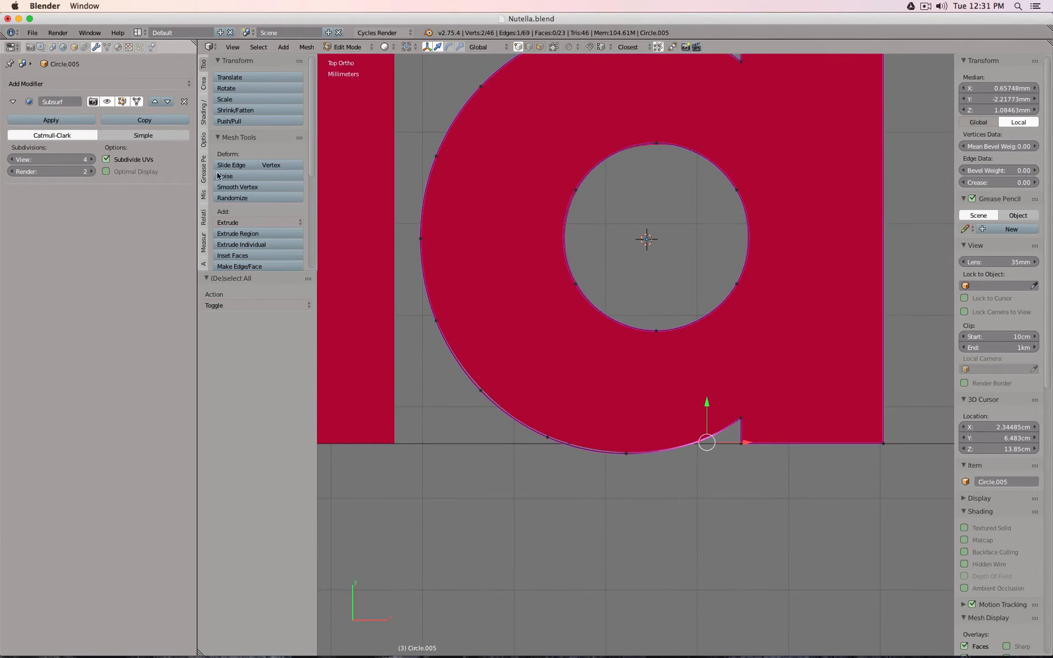
- Display the unsubdivided cage and delete four alternate vertical edge loops from the a's bowl
click(137, 102)
key(a)
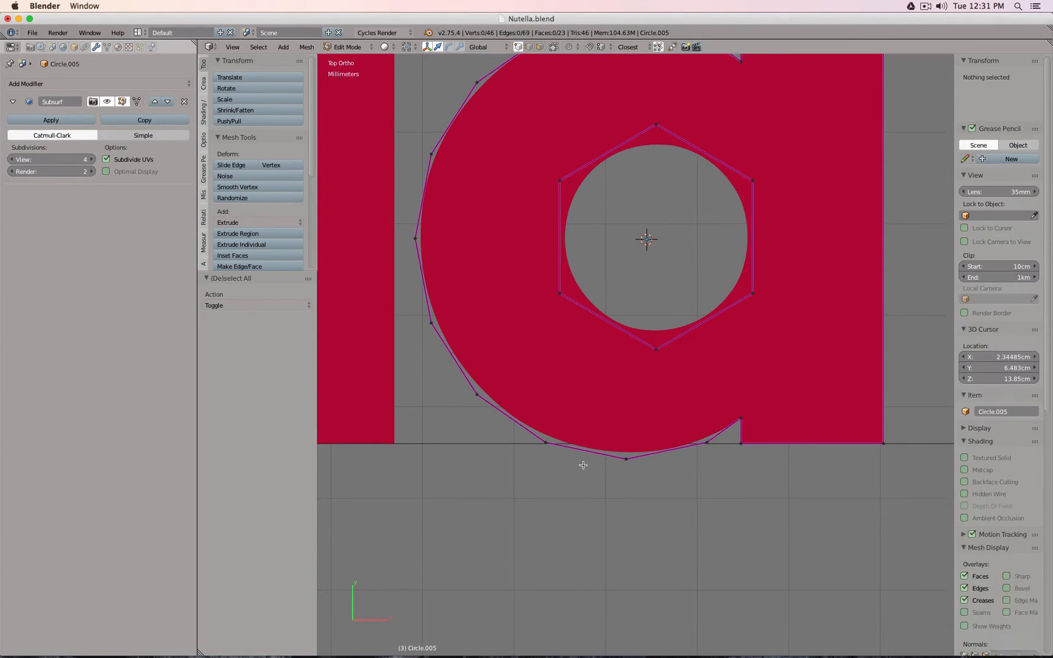
key(b)
drag(530, 423, 572, 473)
key(b)
drag(419, 307, 452, 341)
shift+middle_drag(460, 226, 487, 348)
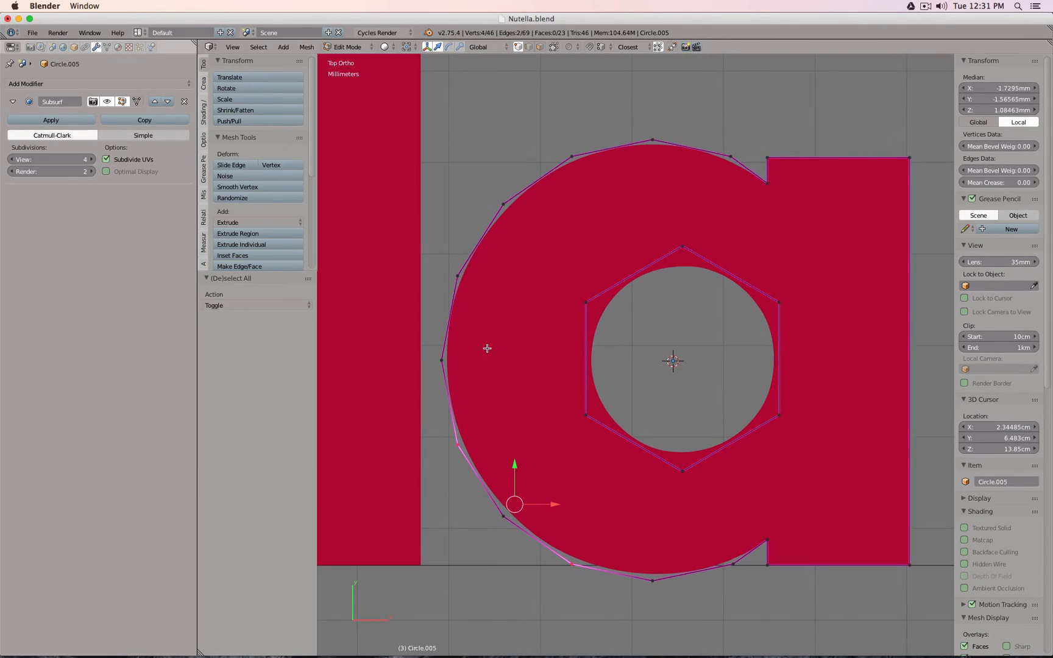
key(b)
drag(435, 228, 552, 287)
key(b)
drag(555, 133, 602, 181)
key(x)
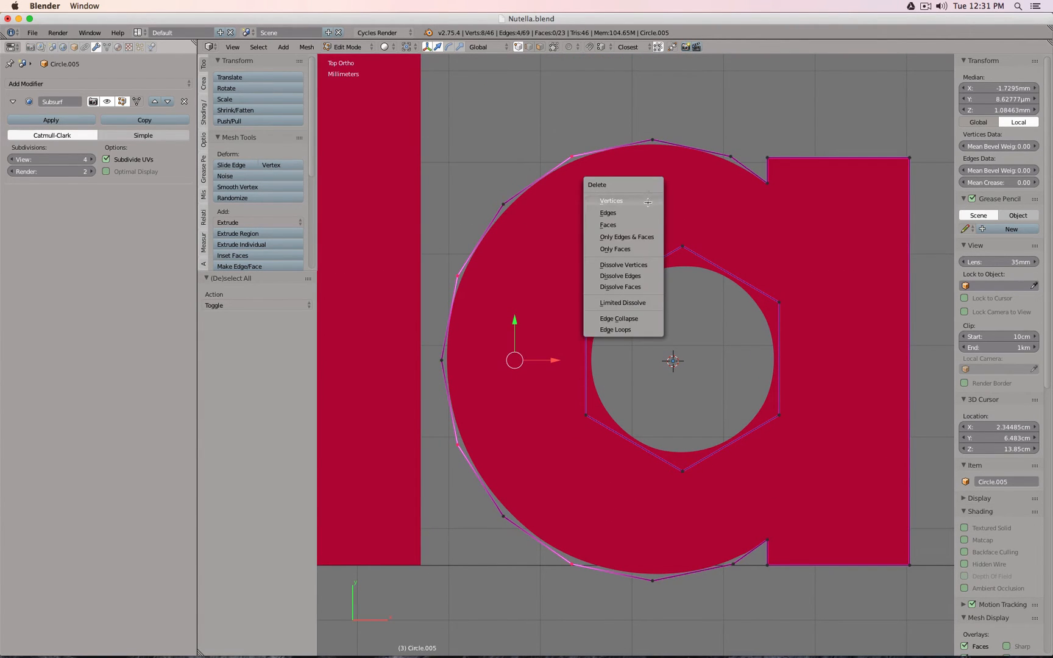
click(647, 334)
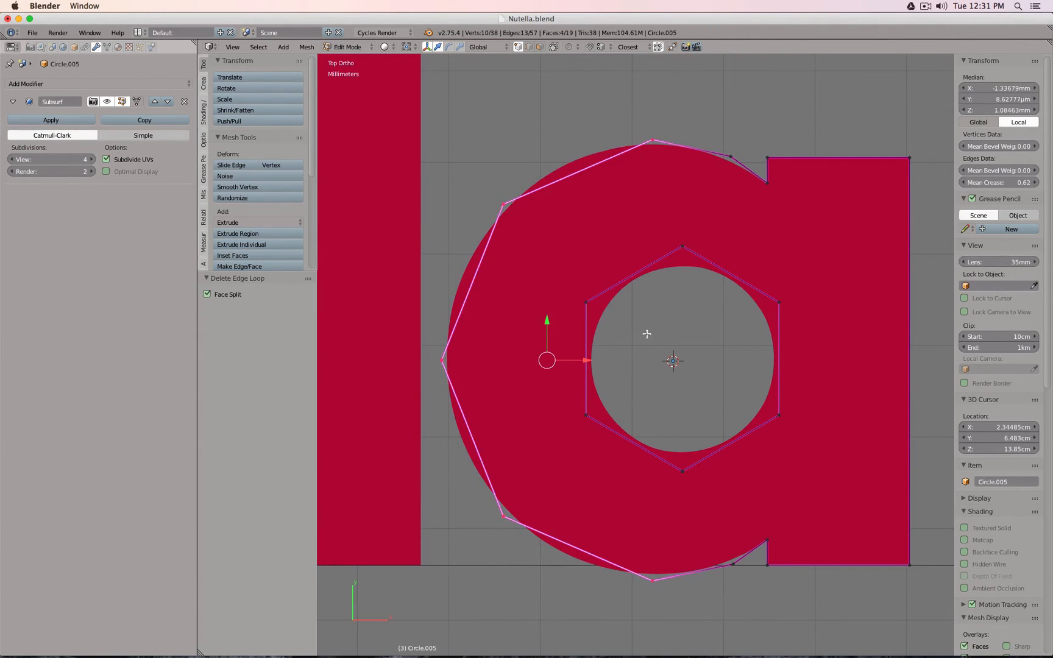
- With the subdivided cage shown, move the remaining selected bowl vertices -0.162 mm along X and scale them about 1.028 along Y
click(136, 101)
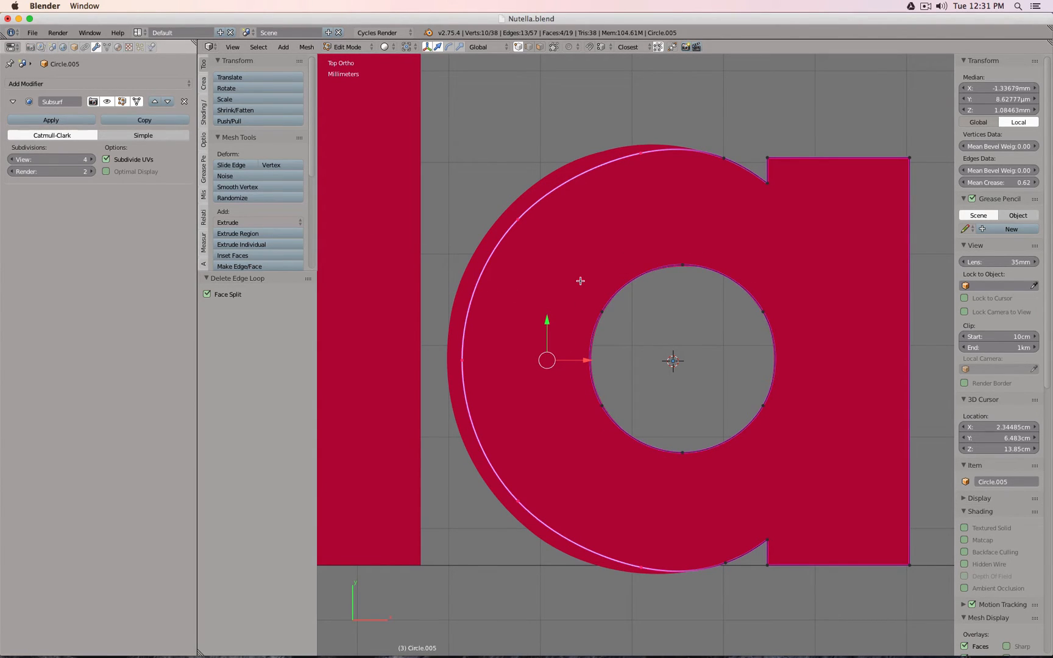
key(s)
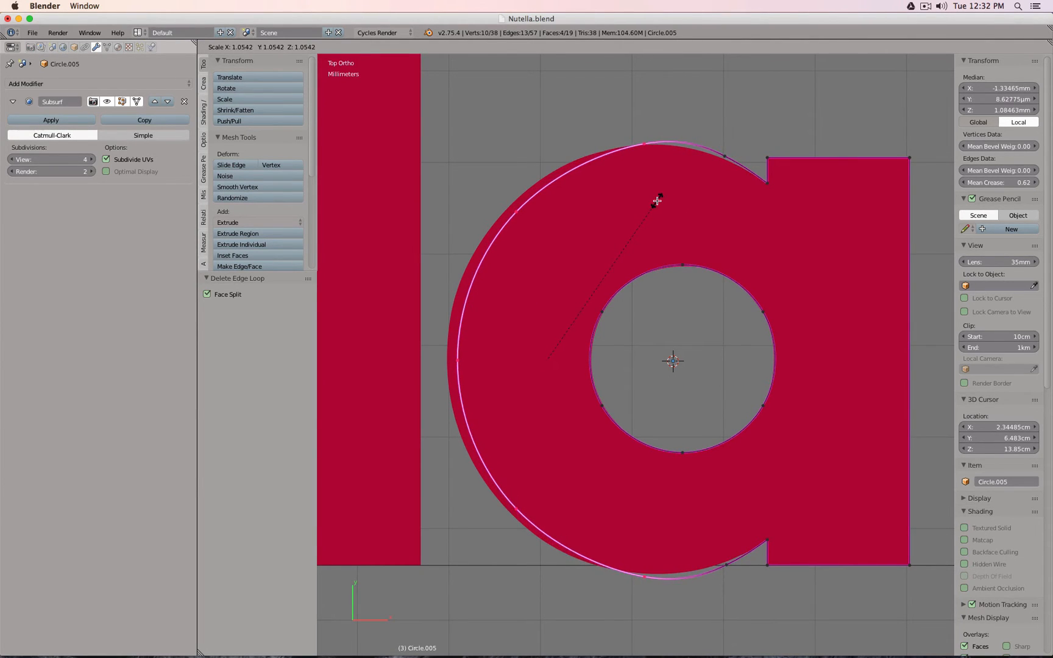
right_click(656, 202)
drag(588, 360, 573, 360)
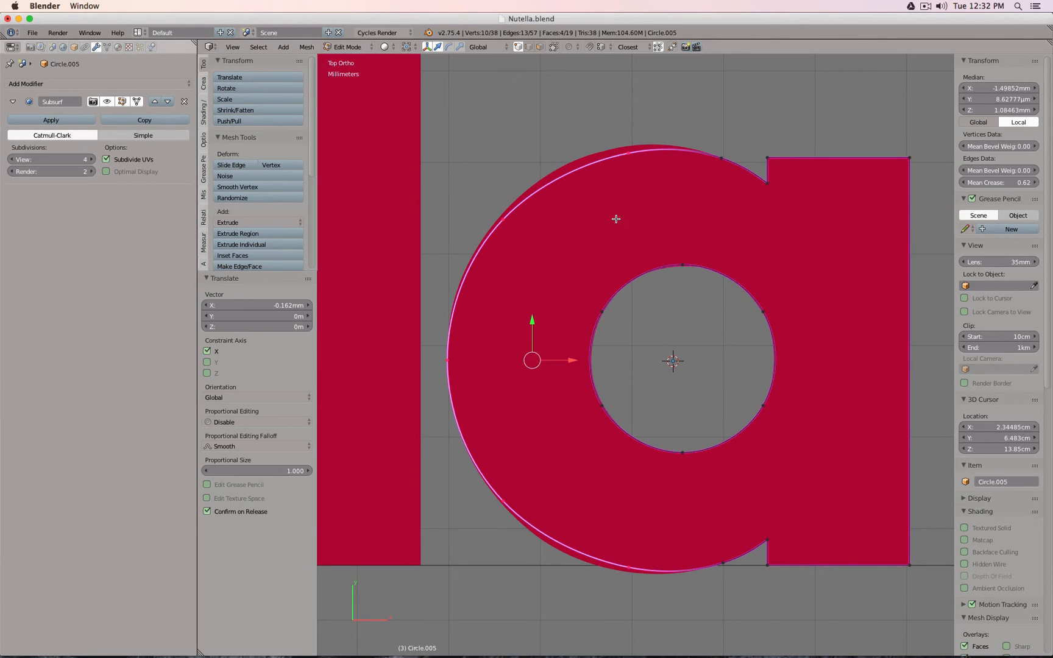
key(s)
key(y)
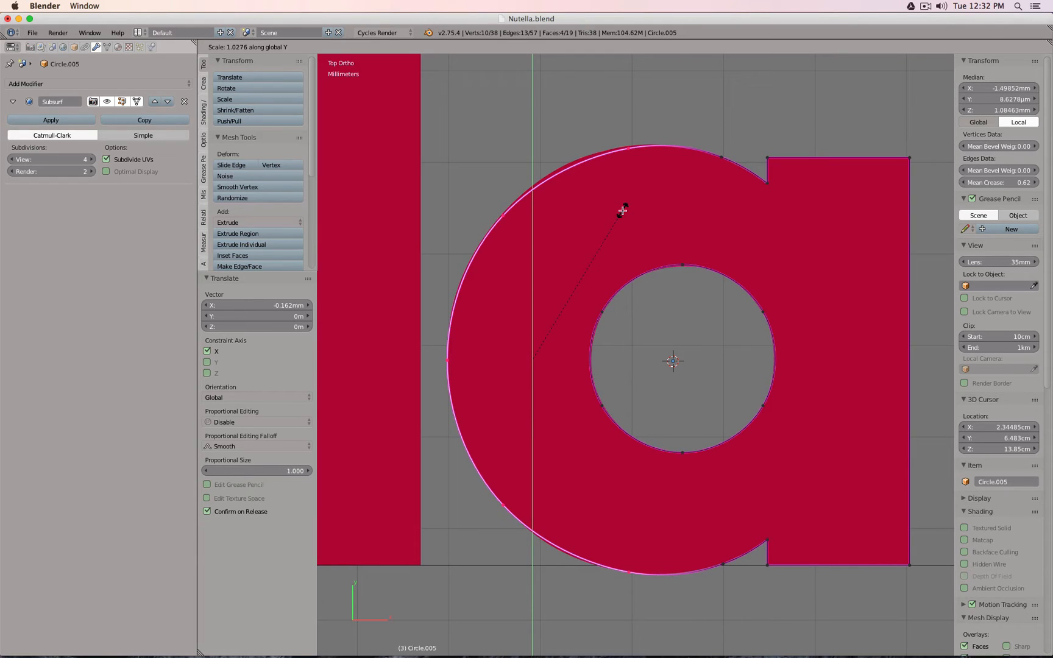
click(622, 211)
key(a)
key(b)
drag(485, 188, 522, 238)
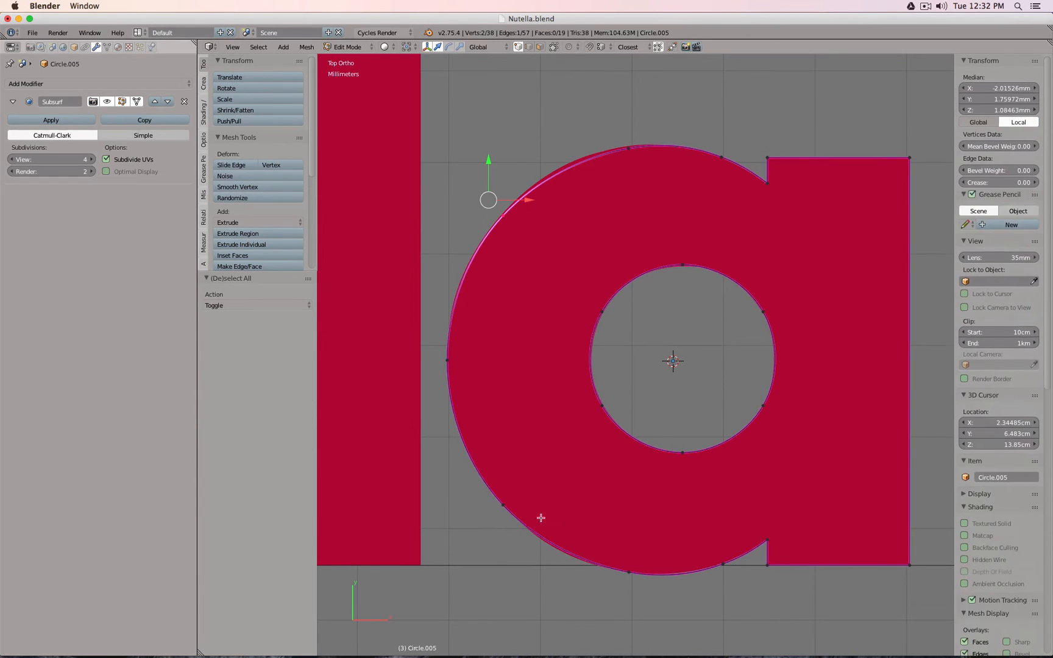
key(b)
drag(601, 537, 634, 578)
key(b)
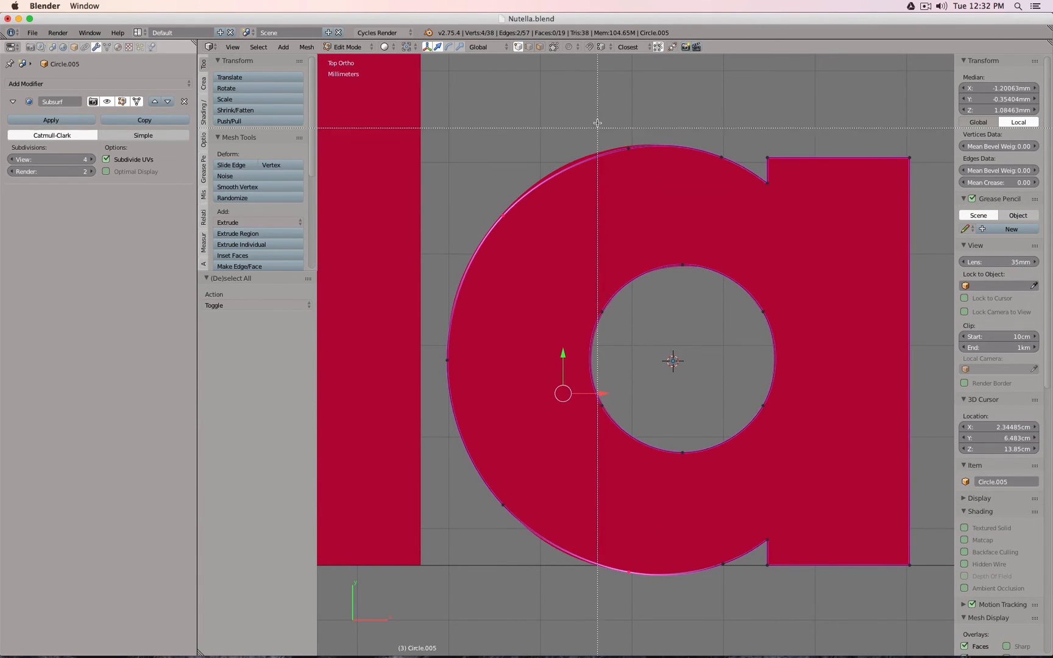
drag(600, 125, 666, 196)
key(a)
- Move the bowl's uppermost and lowermost vertices -0.144 mm along X to match the curve
key(b)
drag(592, 103, 653, 183)
key(b)
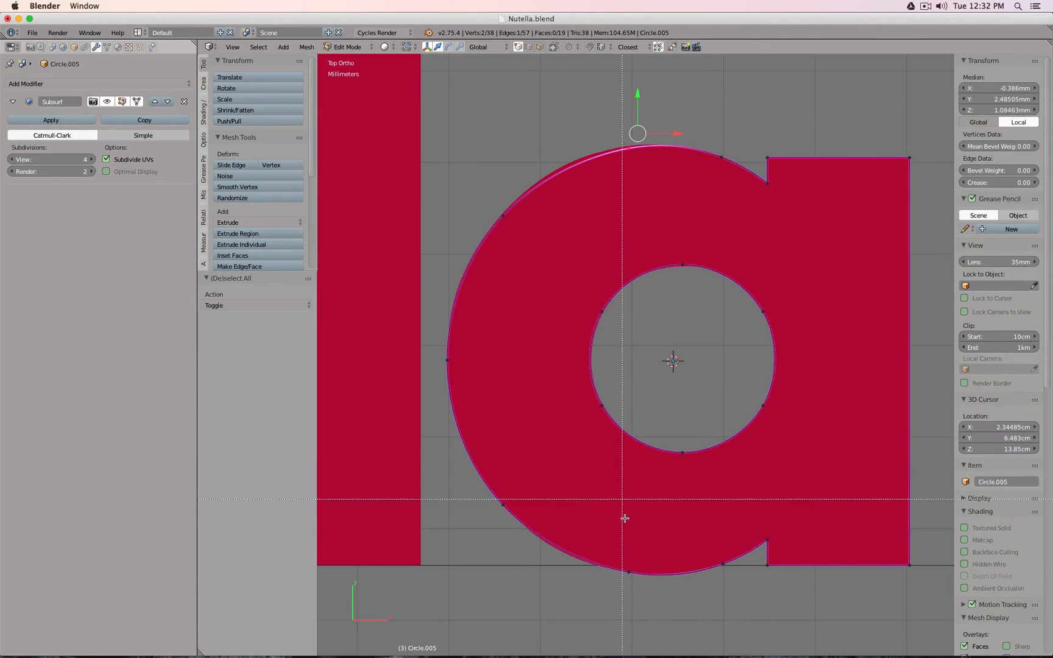
drag(609, 517, 661, 595)
key(g)
key(x)
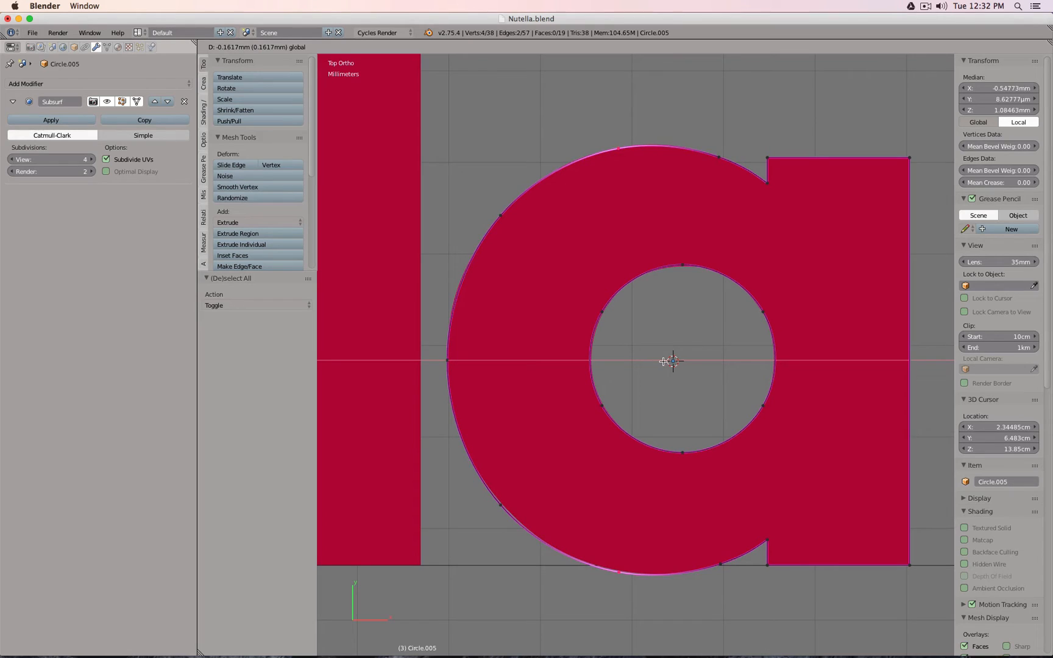
click(665, 361)
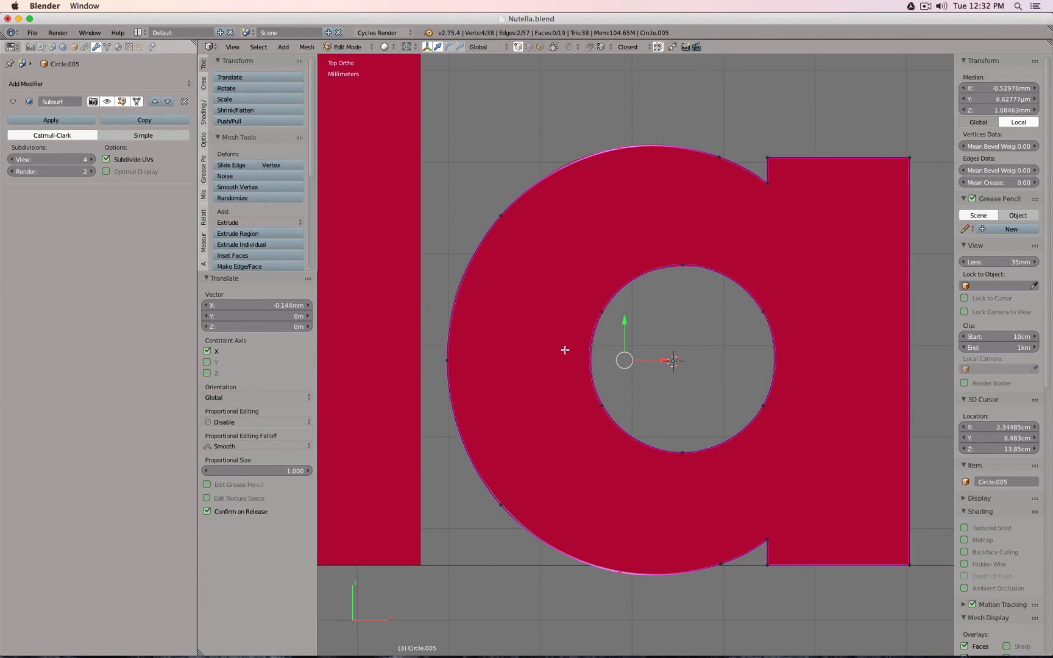
- Leave the rebuilt a's mesh and inspect the original finished a's vertex layout from above for comparison
key(Tab)
scroll(632, 400, down, 3)
scroll(631, 438, up, 3)
scroll(632, 438, down, 4)
middle_drag(634, 437, 699, 367)
right_click(669, 289)
key(Tab)
key(KP_7)
key(Tab)
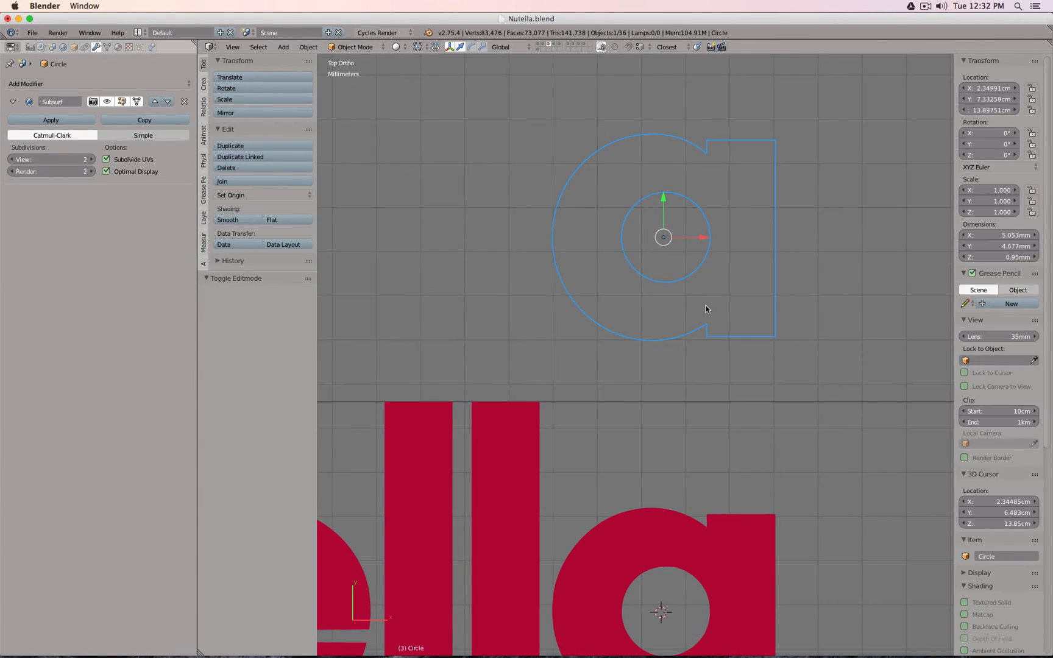
key(Tab)
scroll(703, 332, down, 3)
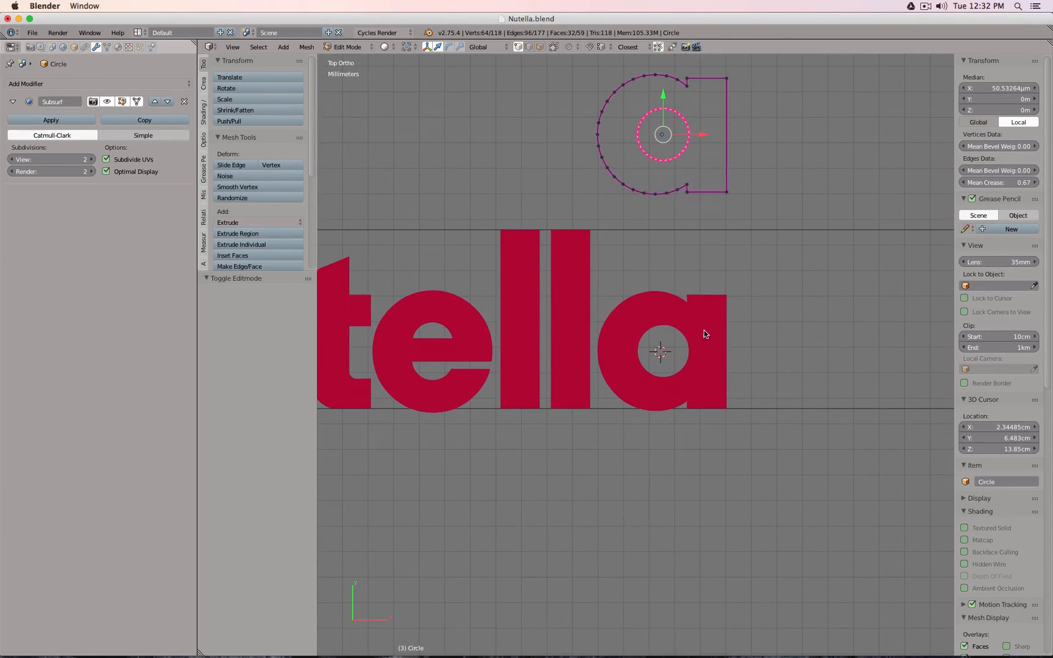
key(Tab)
- Deselect everything and view the traced lettering together with the four nutella logos around the circle
middle_drag(703, 331, 659, 287)
key(a)
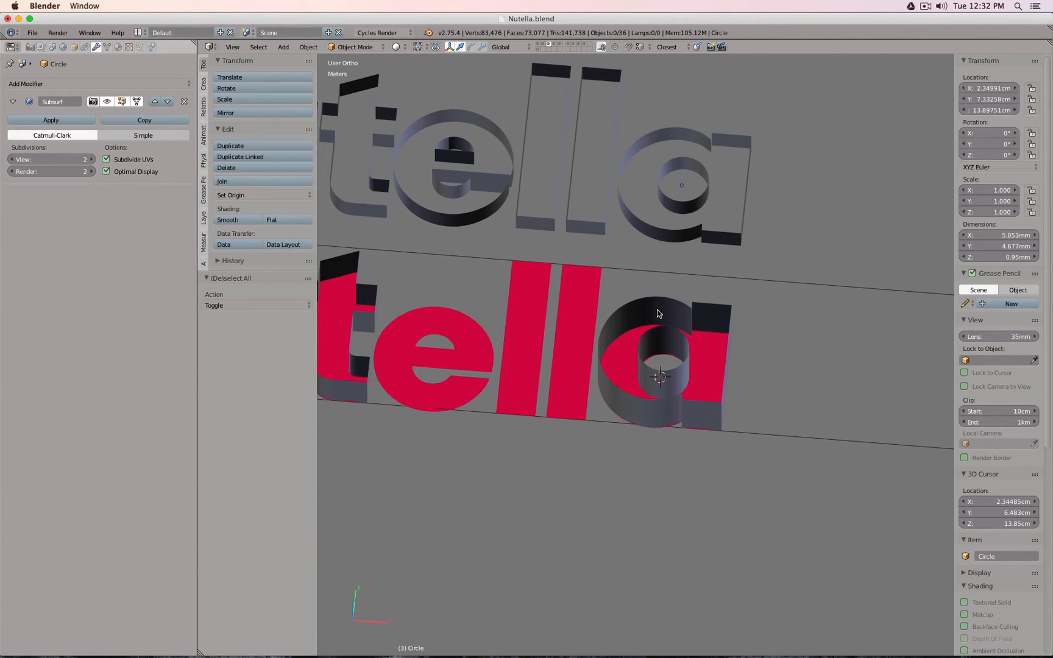
scroll(671, 324, down, 3)
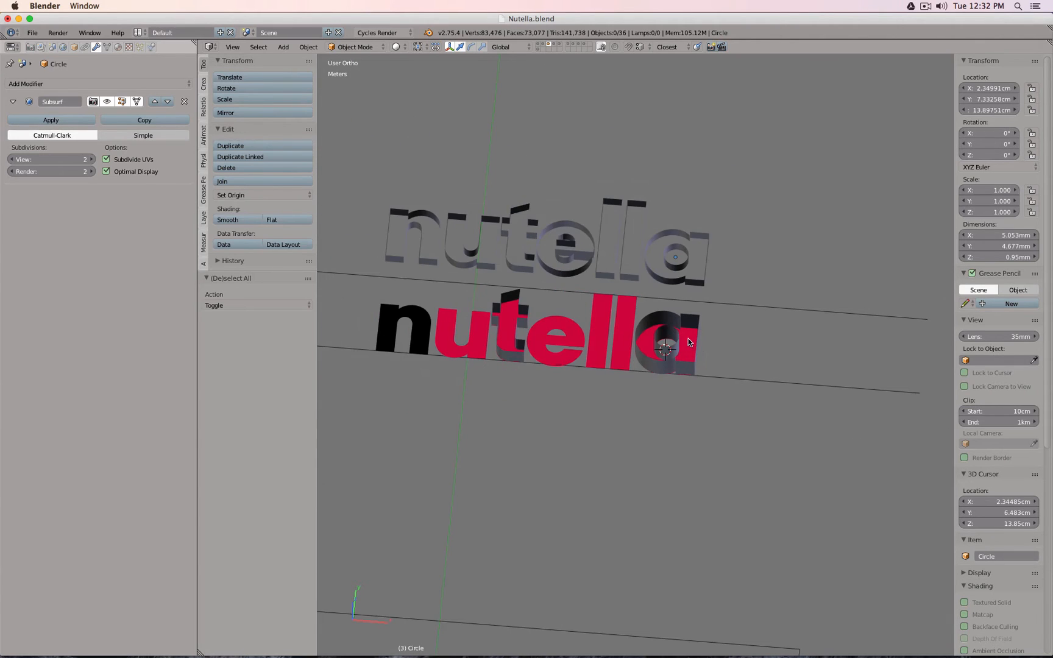
middle_drag(688, 339, 718, 269)
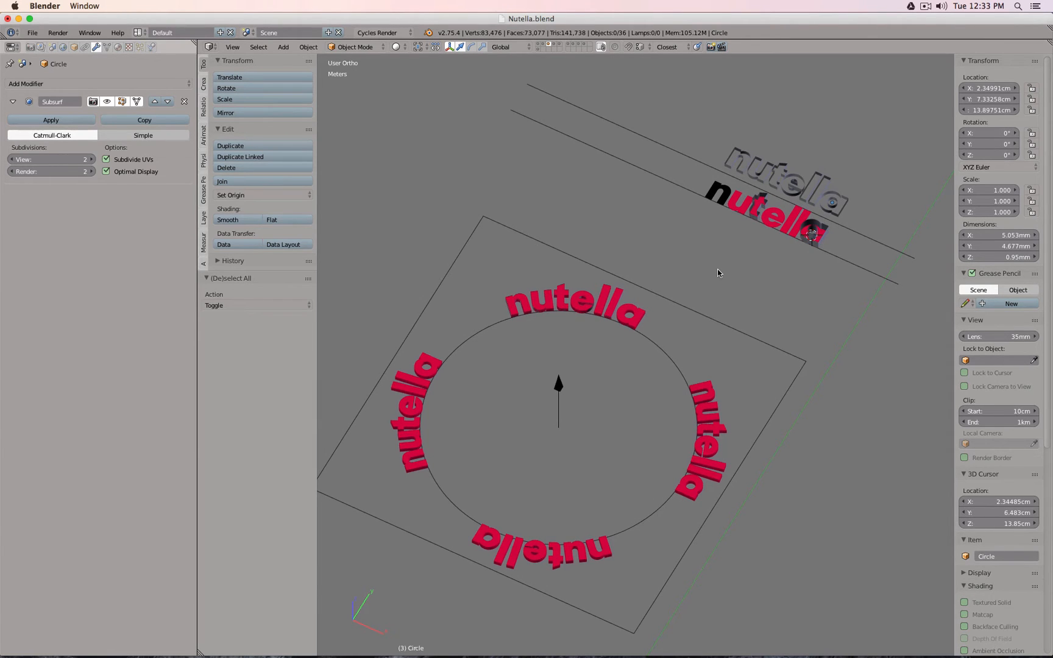
- Inspect the meshes of the extruded lower t and the finished u, t and e in Edit Mode
scroll(823, 204, up, 5)
middle_drag(800, 240, 781, 209)
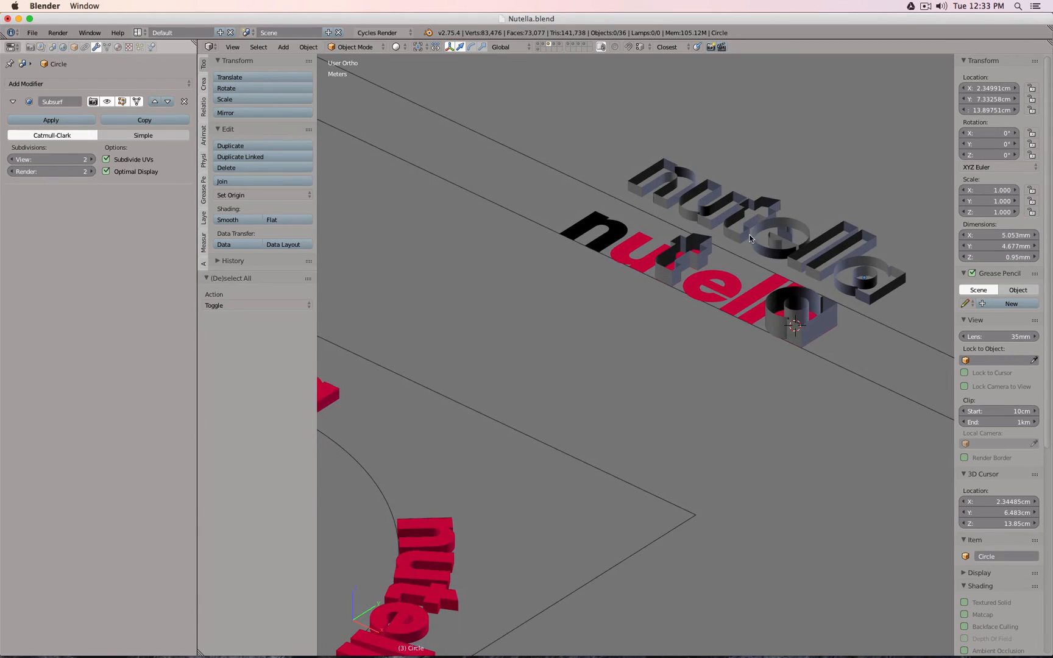
scroll(699, 247, up, 3)
right_click(700, 247)
key(Tab)
key(Tab)
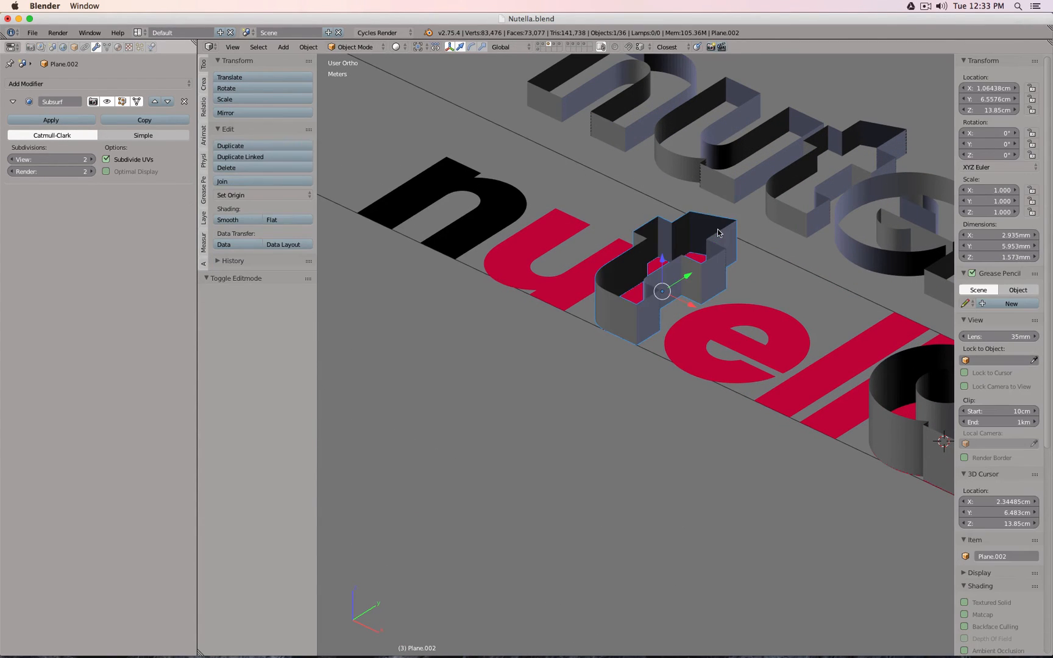
right_click(738, 191)
key(Tab)
key(Tab)
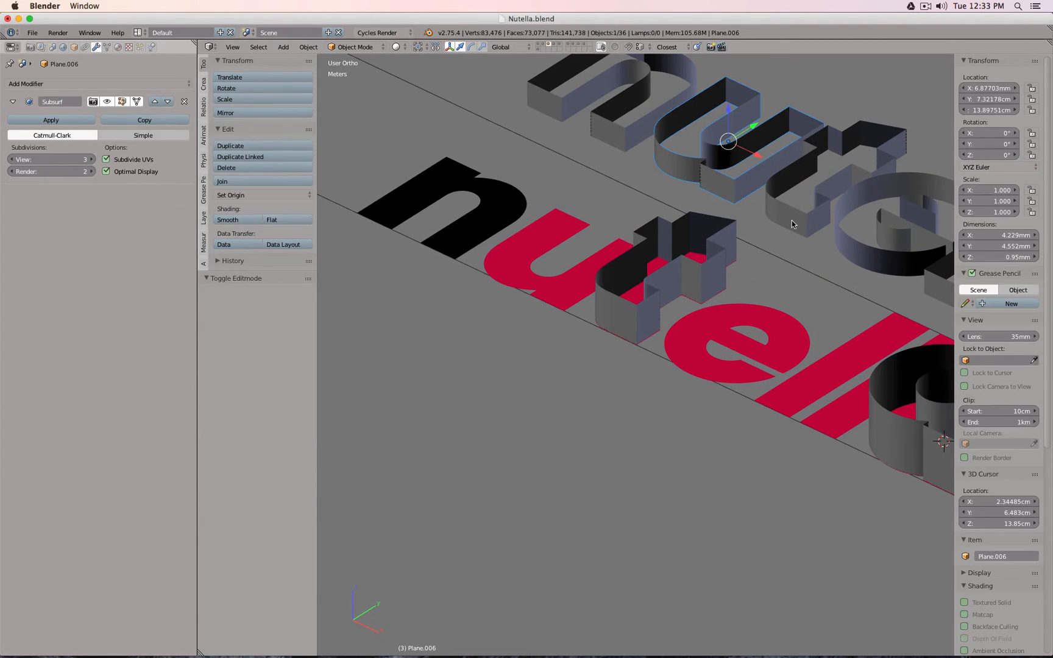
right_click(797, 221)
key(Tab)
scroll(817, 233, down, 2)
key(Tab)
shift+middle_drag(827, 242, 609, 254)
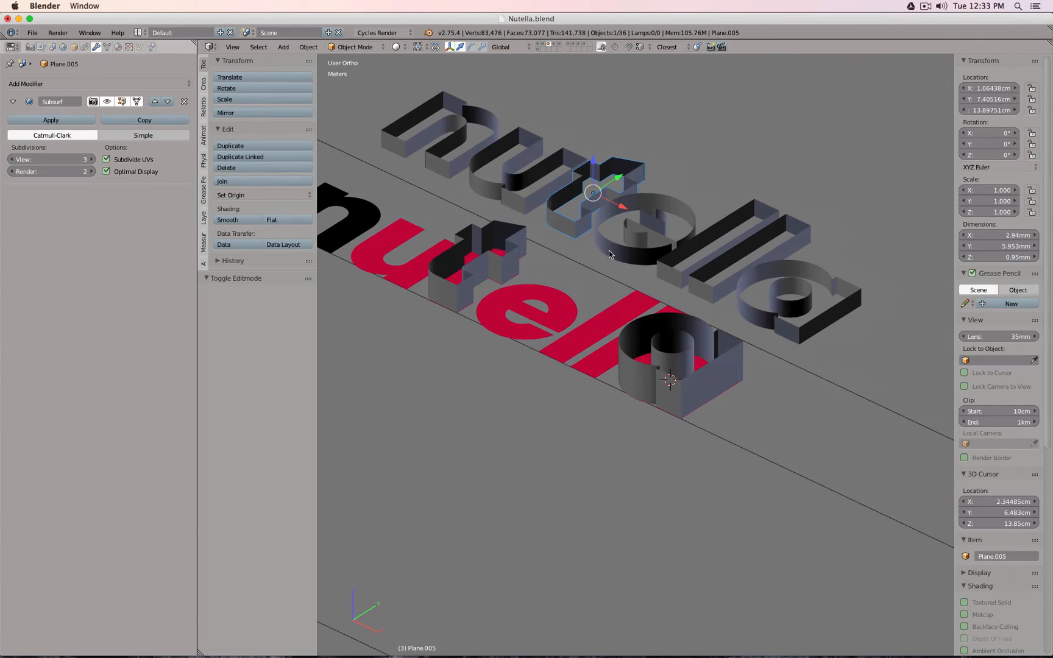
right_click(616, 259)
key(Tab)
scroll(646, 268, up, 2)
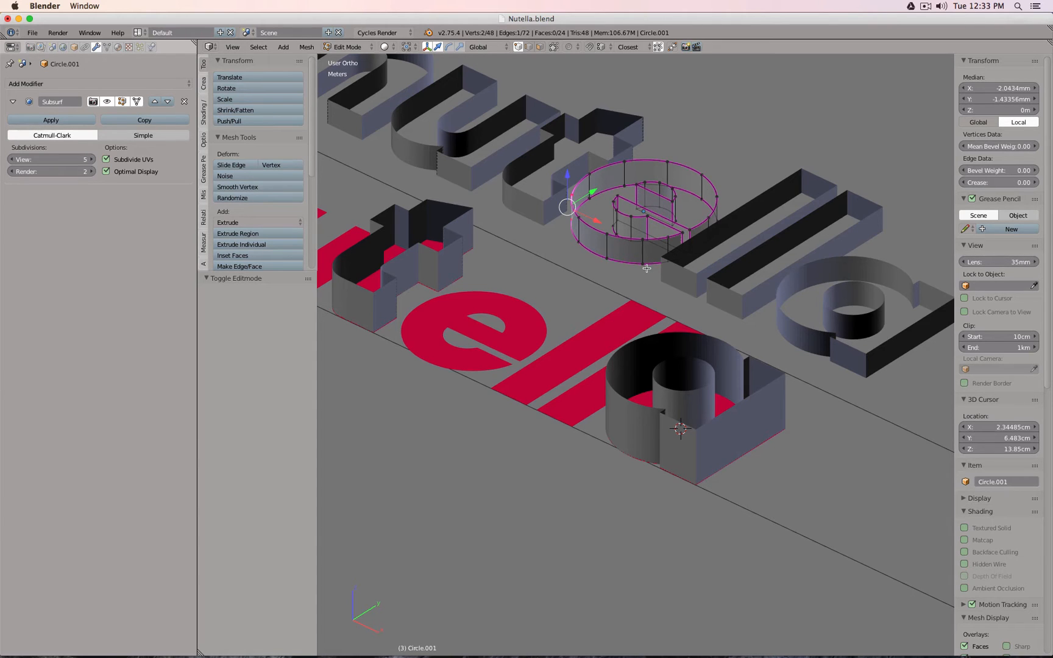
scroll(647, 267, down, 2)
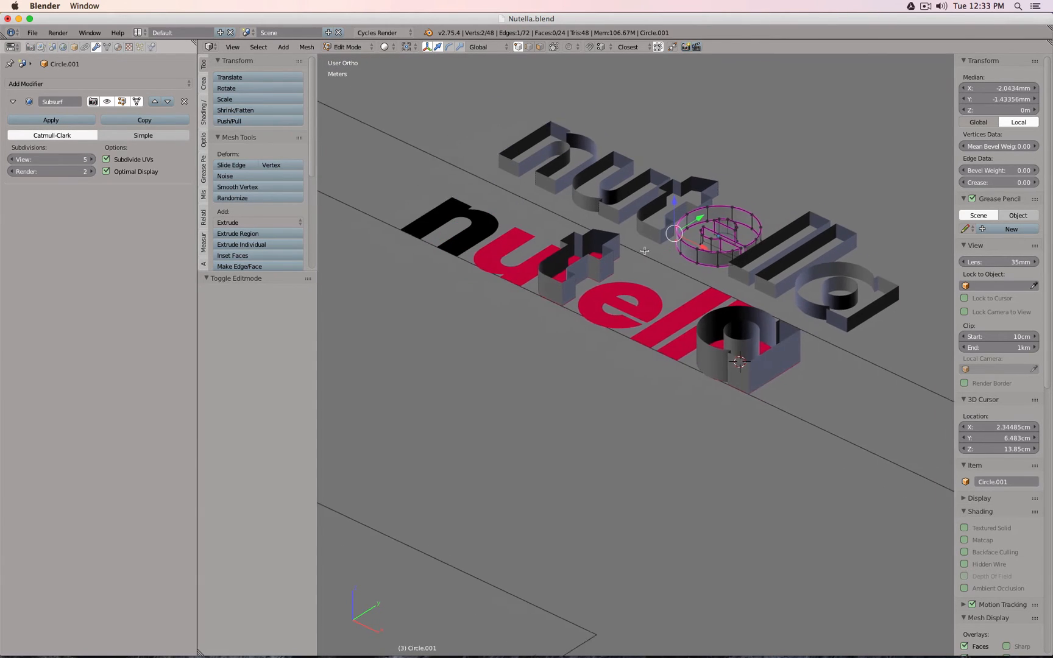
scroll(657, 253, up, 2)
- Leave the e's mesh and delete the extruded t standing over the red traced lettering
key(Tab)
right_click(655, 238)
key(Delete)
scroll(655, 238, down, 3)
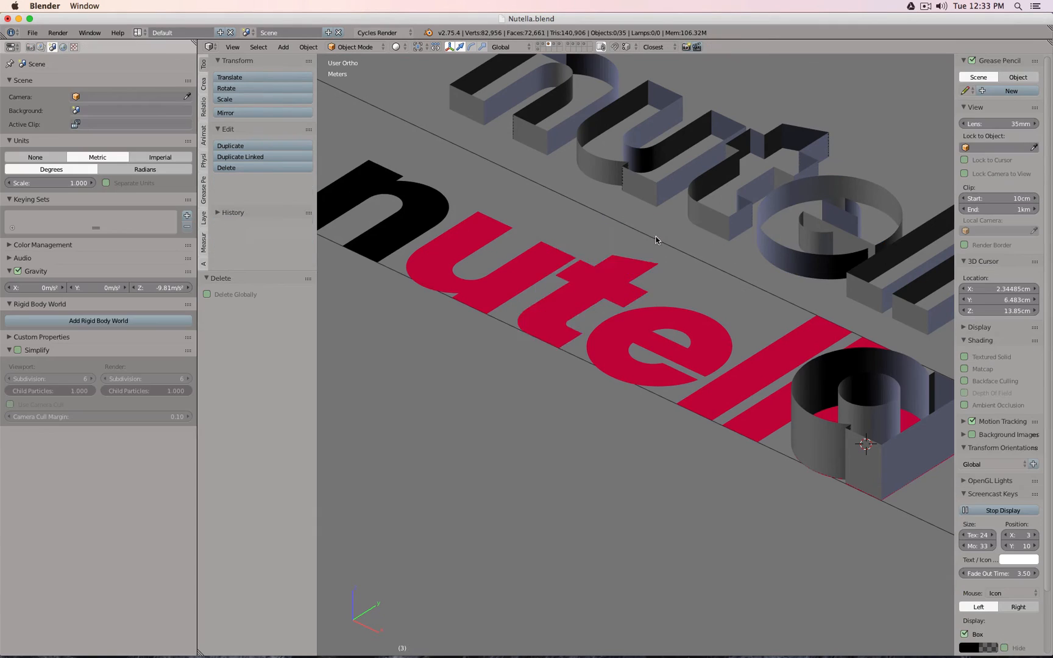
- Examine the meshes of the finished second l and the e once more
scroll(694, 247, up, 4)
right_click(582, 256)
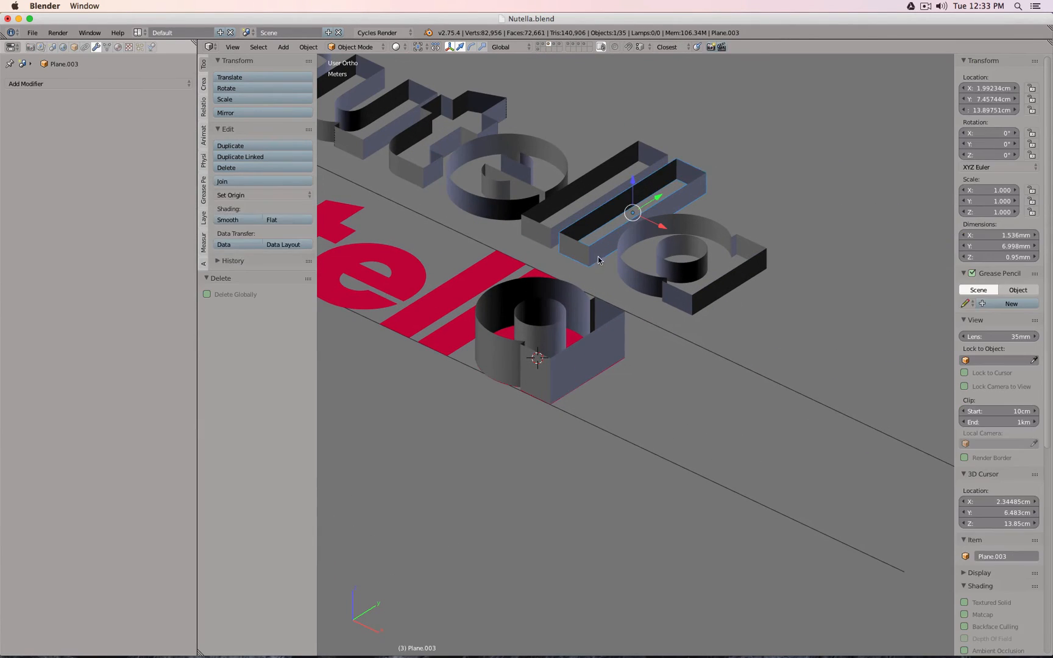
key(Tab)
key(Tab)
right_click(494, 210)
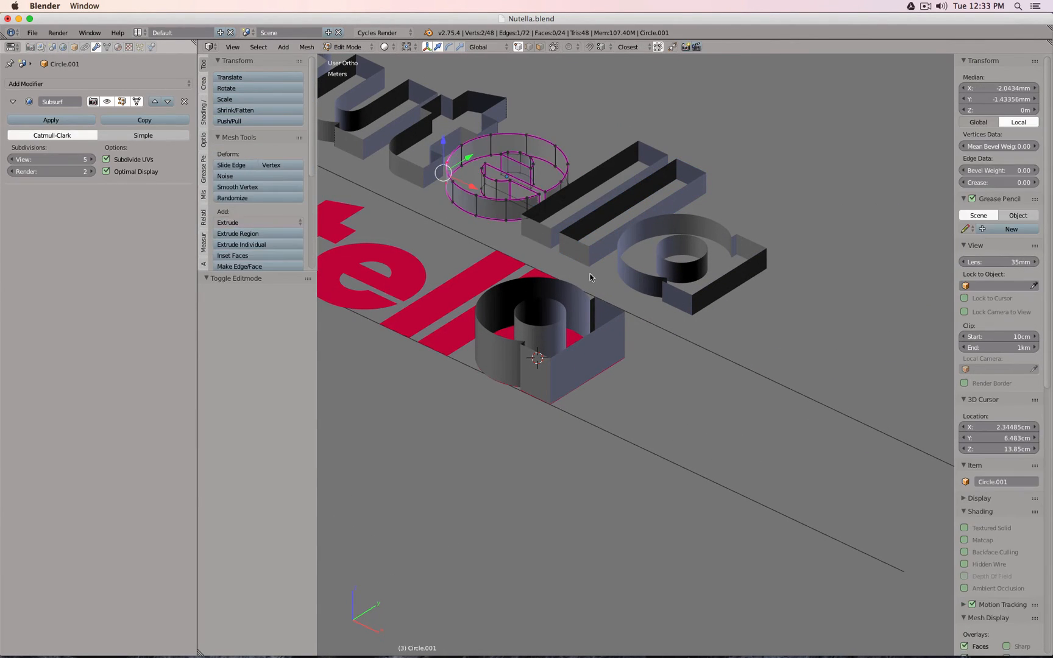
- Move the rebuilt a 7.92 mm along Y toward the finished a, working in wireframe from above
right_click(584, 329)
key(KP_7)
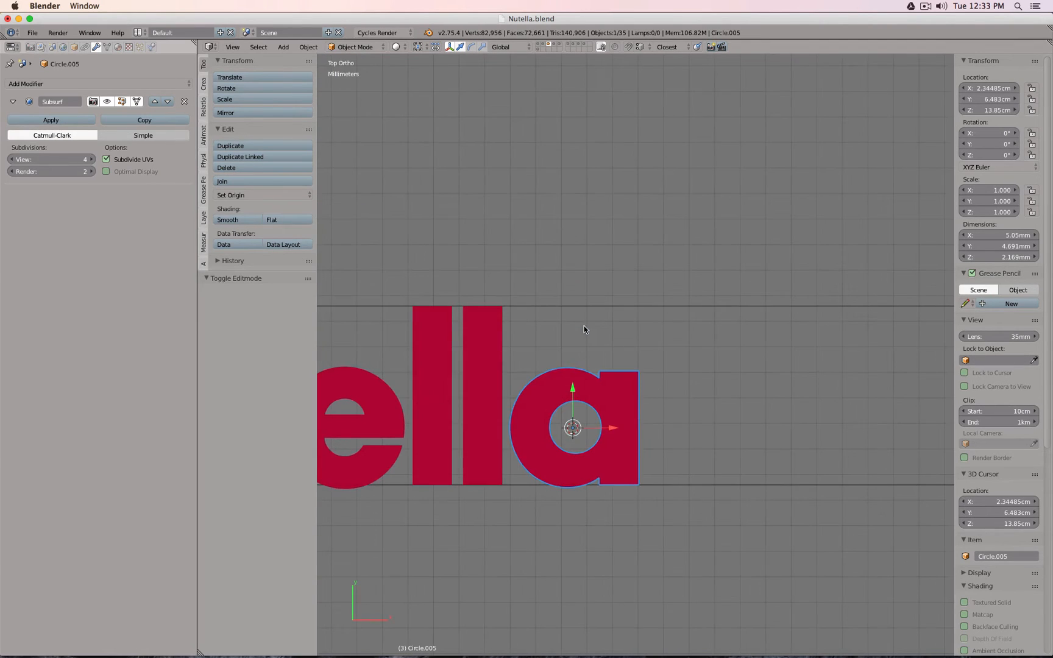
key(z)
shift+middle_drag(578, 304, 589, 430)
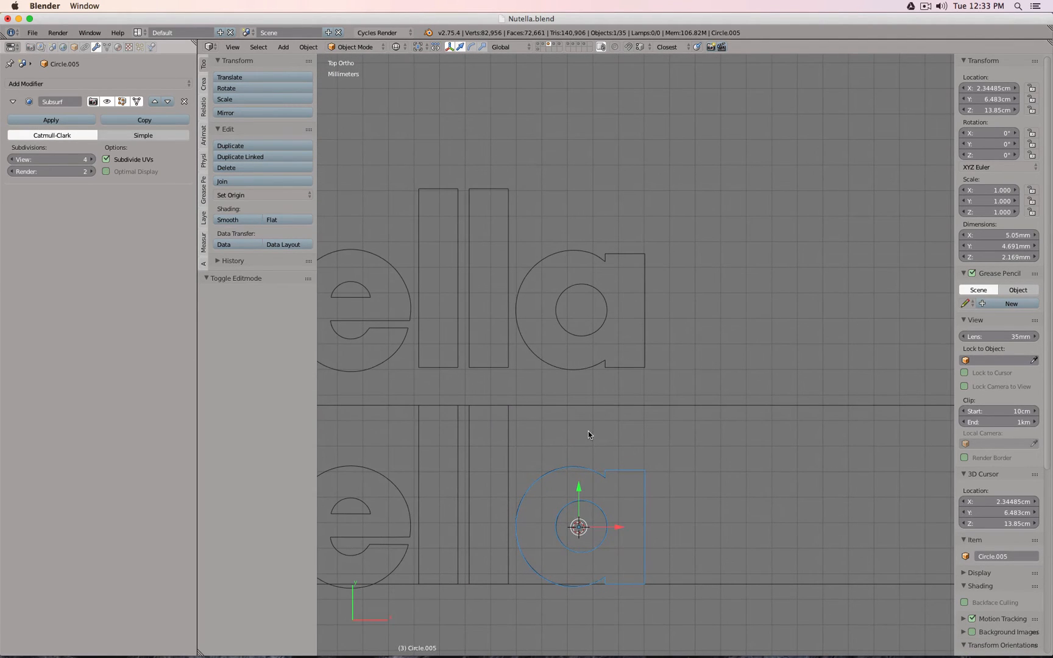
key(g)
key(y)
click(590, 234)
- Fine-tune the rebuilt a along Y by 0.552 mm and 2.407 µm to align it exactly with the finished a
scroll(621, 259, up, 5)
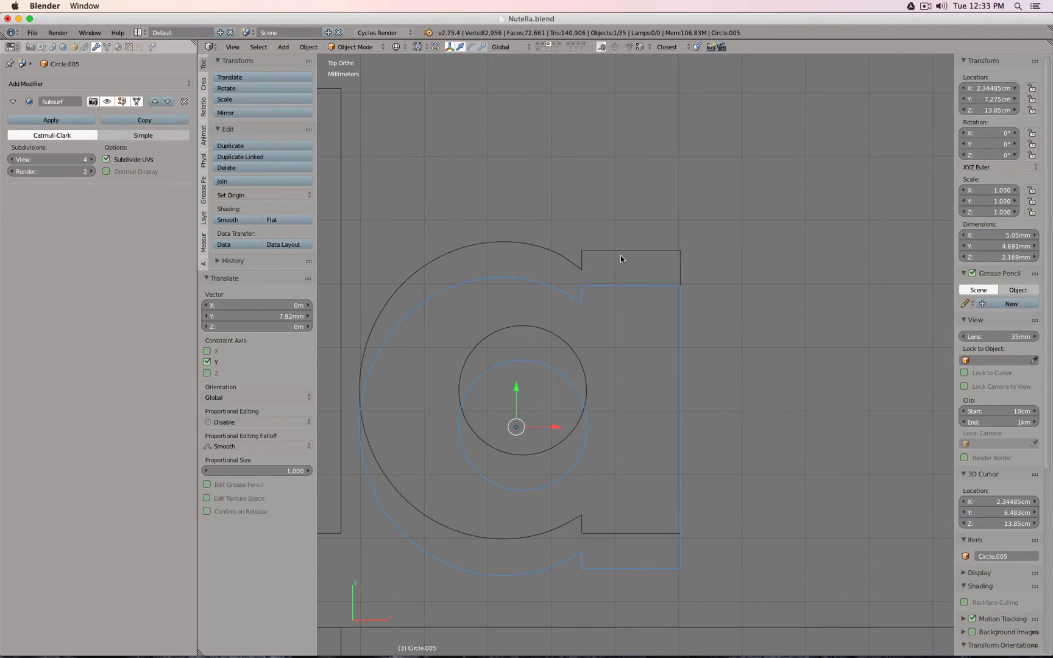
key(g)
key(y)
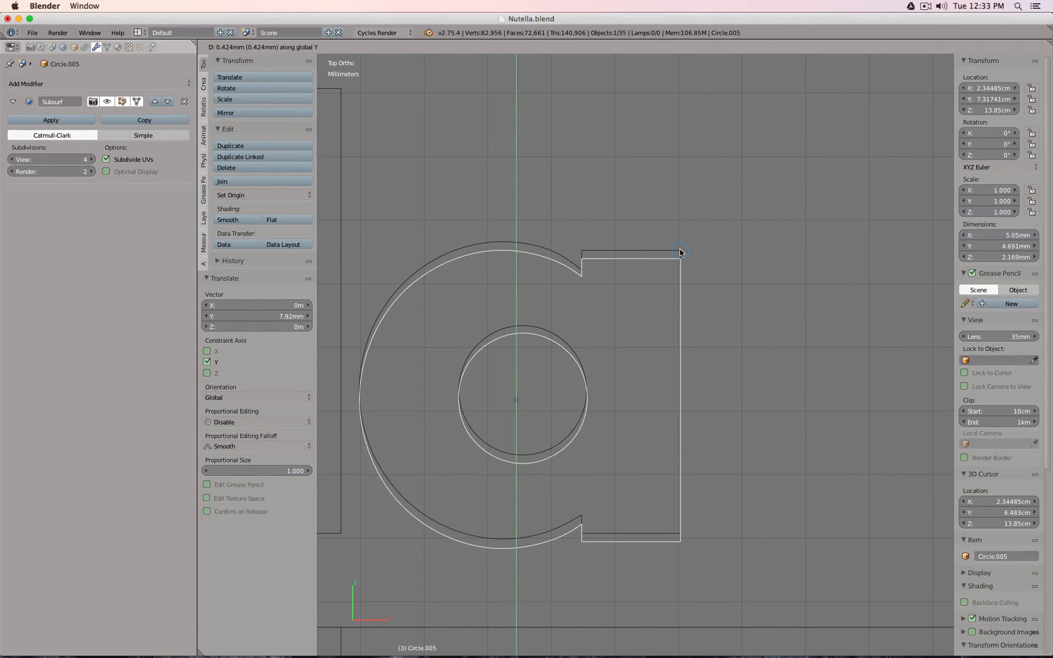
click(651, 223)
scroll(635, 229, up, 7)
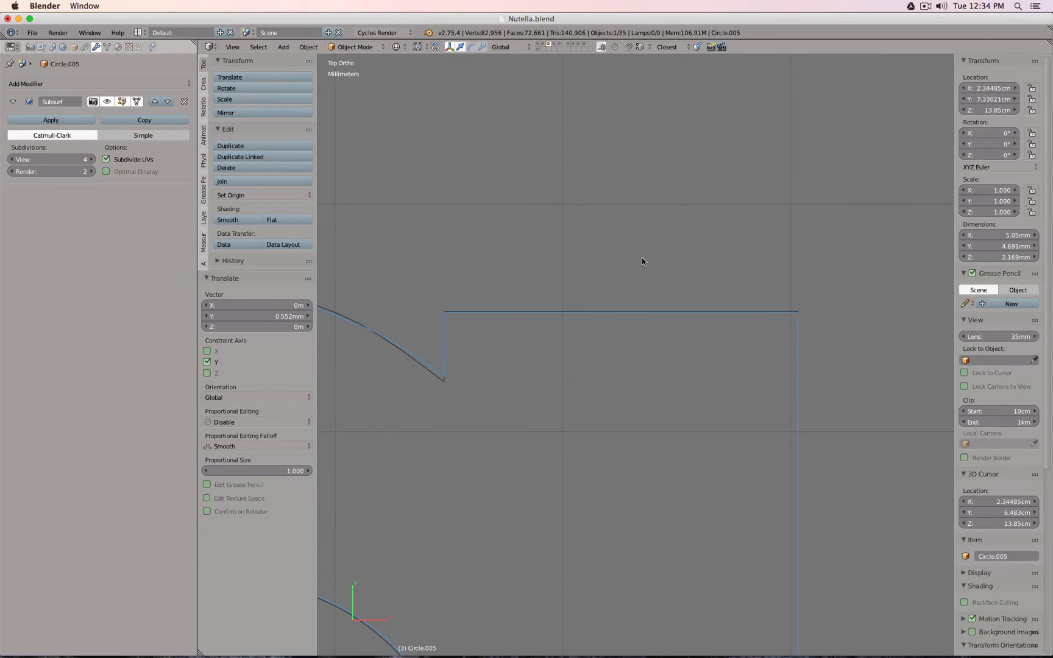
key(g)
key(y)
click(643, 252)
scroll(596, 305, down, 10)
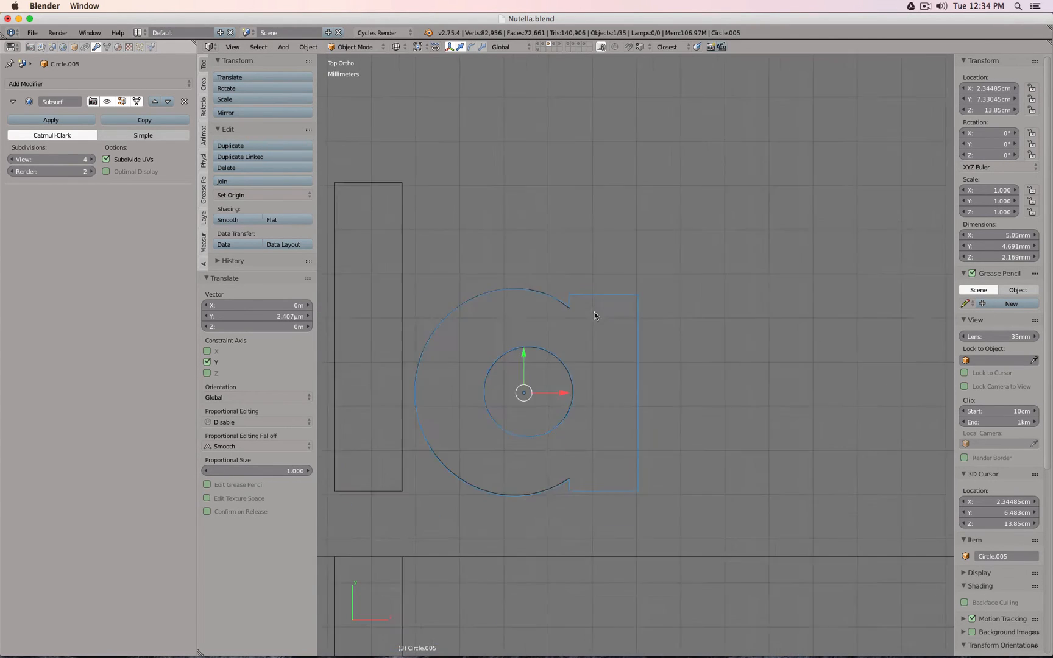
- Delete the original finished a that overlaps the rebuilt one
right_click(573, 310)
key(x)
click(574, 312)
- Lower the rebuilt a's outer and inner top edge loops along Z, making the letter 0.95 mm high like its neighbours
scroll(591, 326, down, 4)
mouse_move(634, 372)
middle_down()
mouse_move(607, 313)
mouse_move(800, 285)
middle_up()
key(z)
scroll(607, 316, up, 5)
right_click(663, 301)
key(Tab)
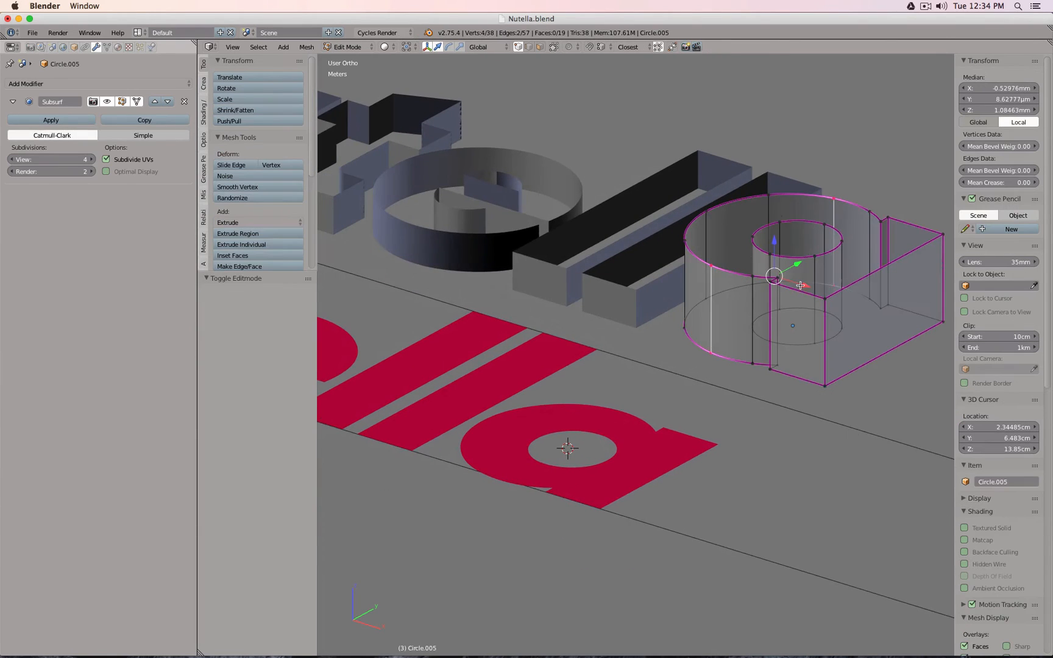
alt+right_click(741, 276)
alt+shift+right_click(806, 222)
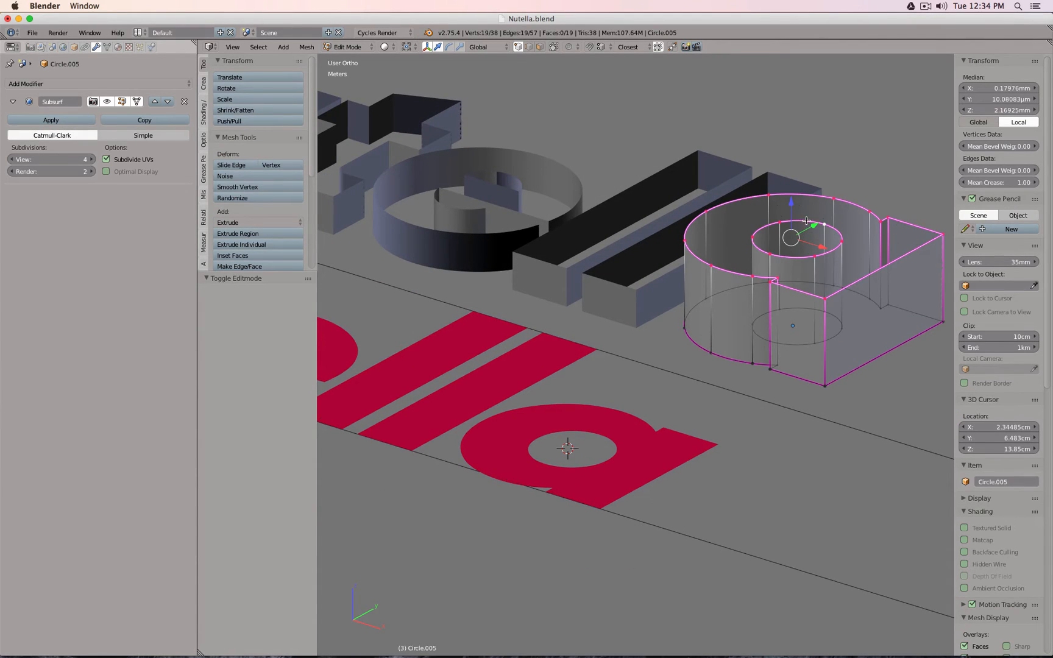
key(g)
key(z)
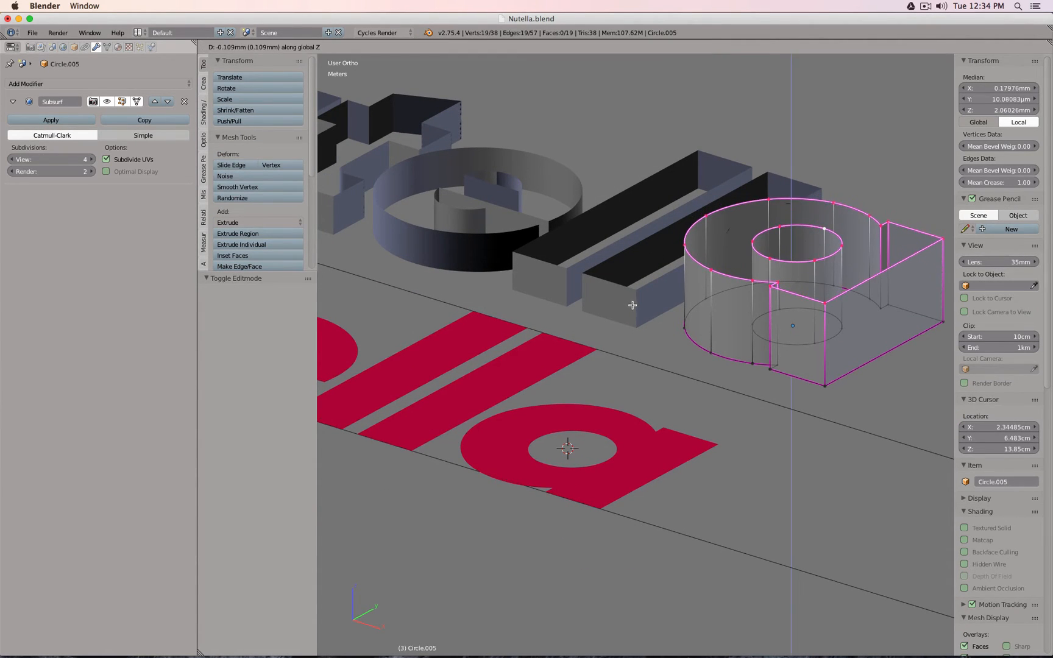
click(640, 293)
scroll(643, 295, down, 2)
key(Tab)
scroll(643, 296, down, 2)
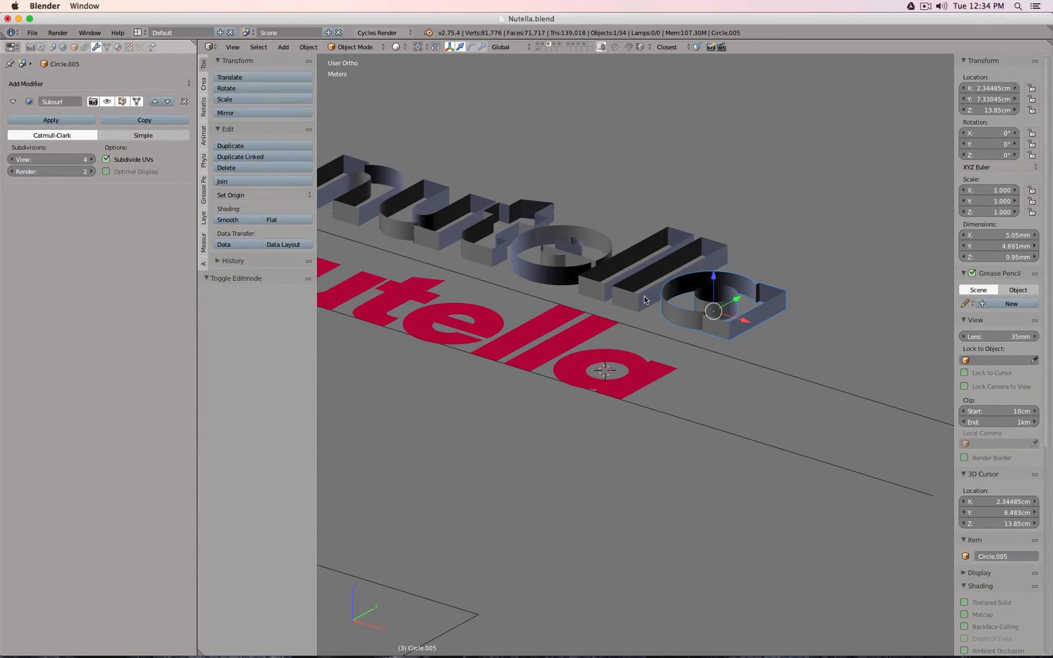
- Enable Optimal Display in the rebuilt a's Subsurf modifier
key(KP_7)
scroll(644, 300, down, 3)
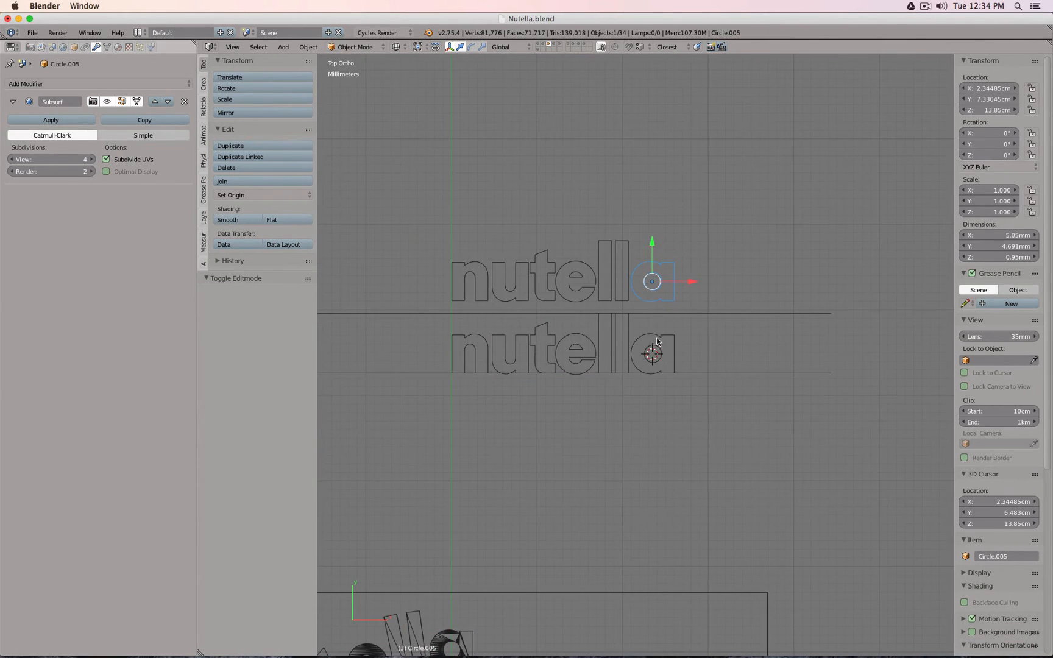
middle_drag(644, 300, 618, 274)
key(a)
scroll(687, 300, up, 3)
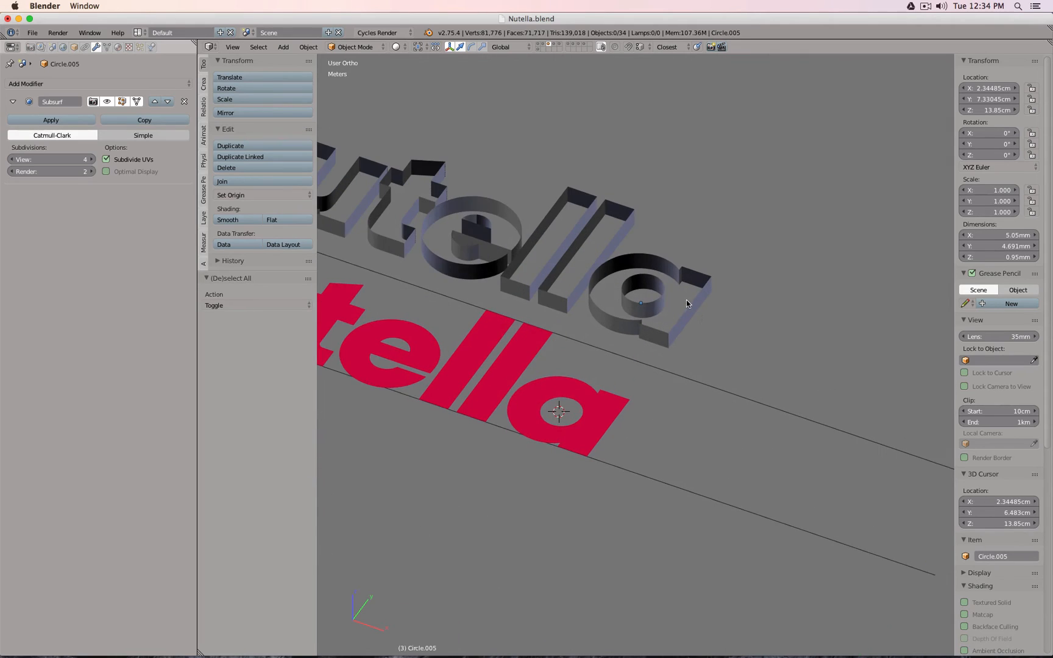
right_click(686, 299)
click(106, 172)
- View the full lettering with the circular logos and examine the black n's curve points in Edit Mode
scroll(602, 331, down, 3)
shift+middle_drag(602, 331, 736, 256)
scroll(699, 326, down, 2)
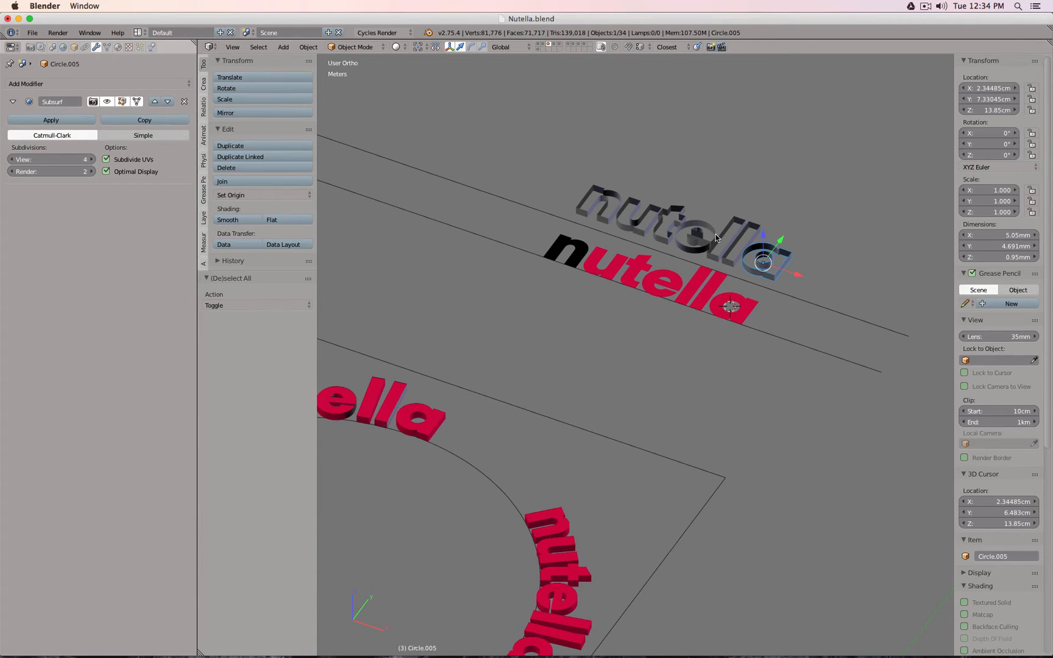
scroll(716, 234, down, 2)
shift+middle_drag(573, 373, 708, 259)
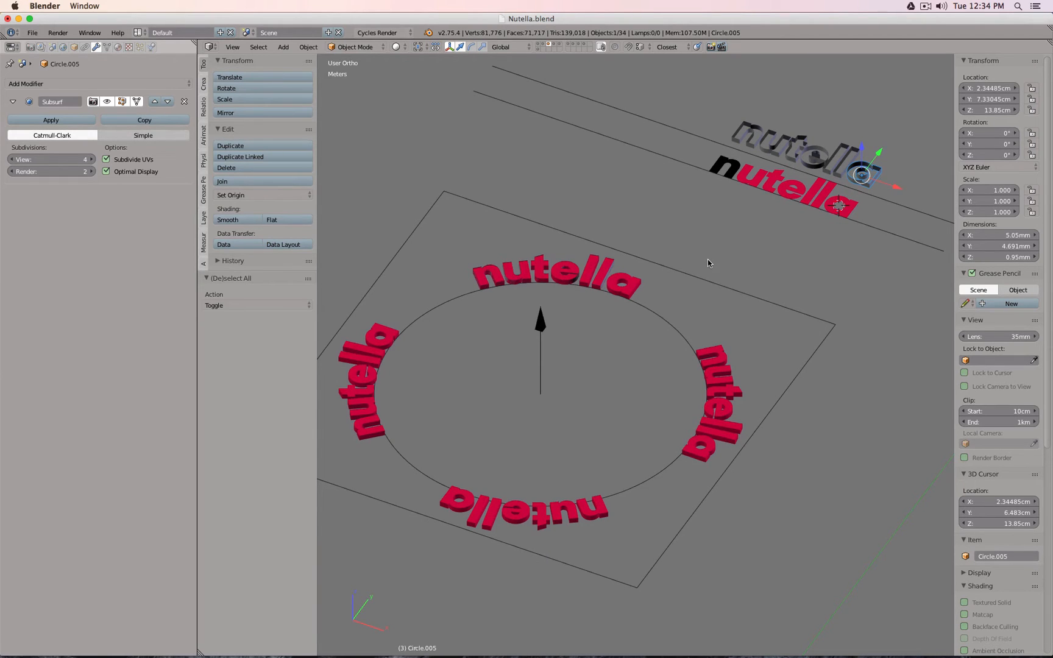
right_click(736, 174)
key(Tab)
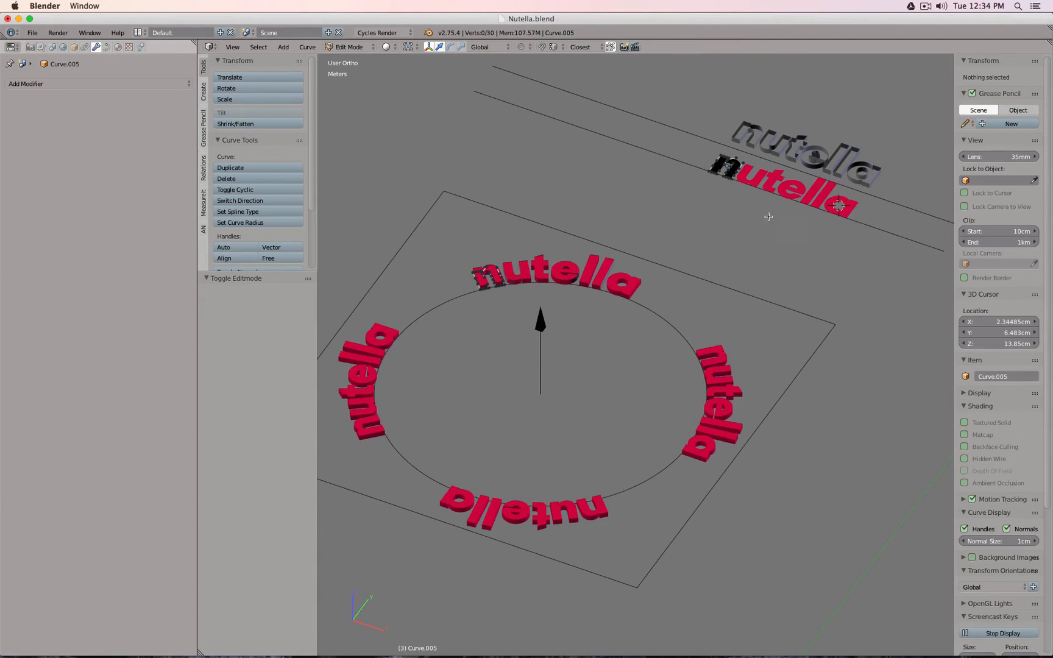
scroll(769, 217, up, 4)
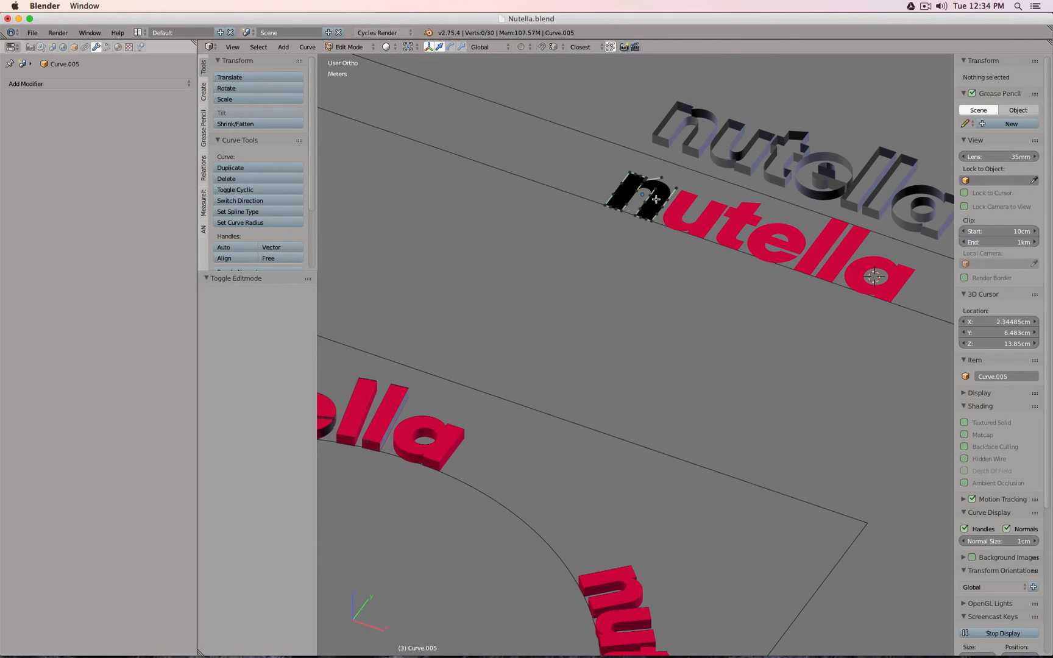
key(Tab)
- Isolate the circular nutella lettering by hiding all unselected objects, and turn off its Array modifier's viewport display
key(z)
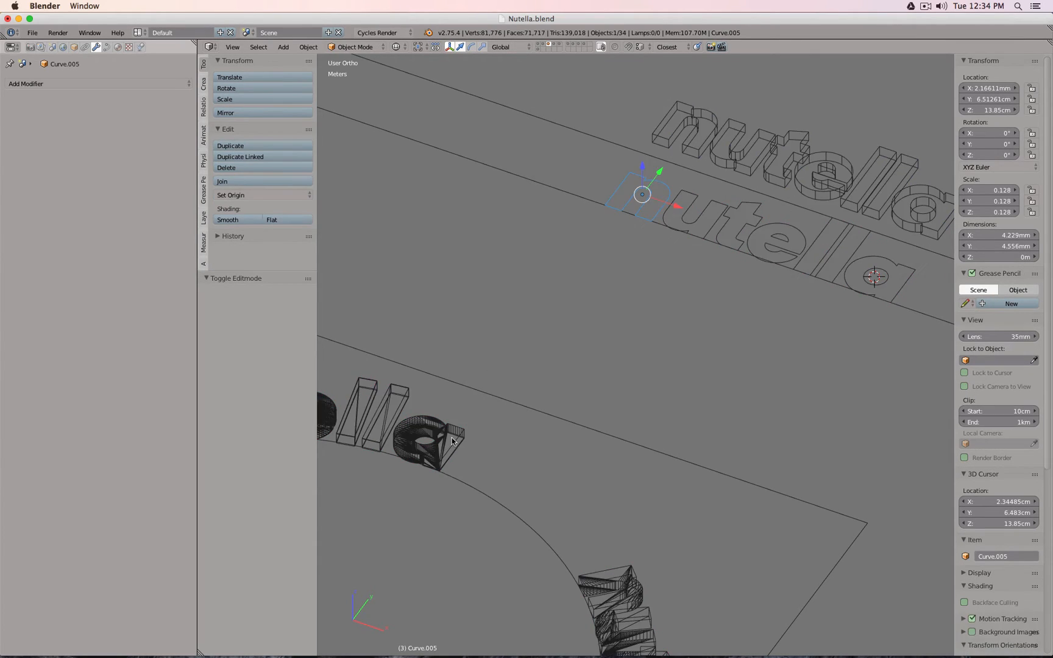
right_click(452, 437)
key(shift+h)
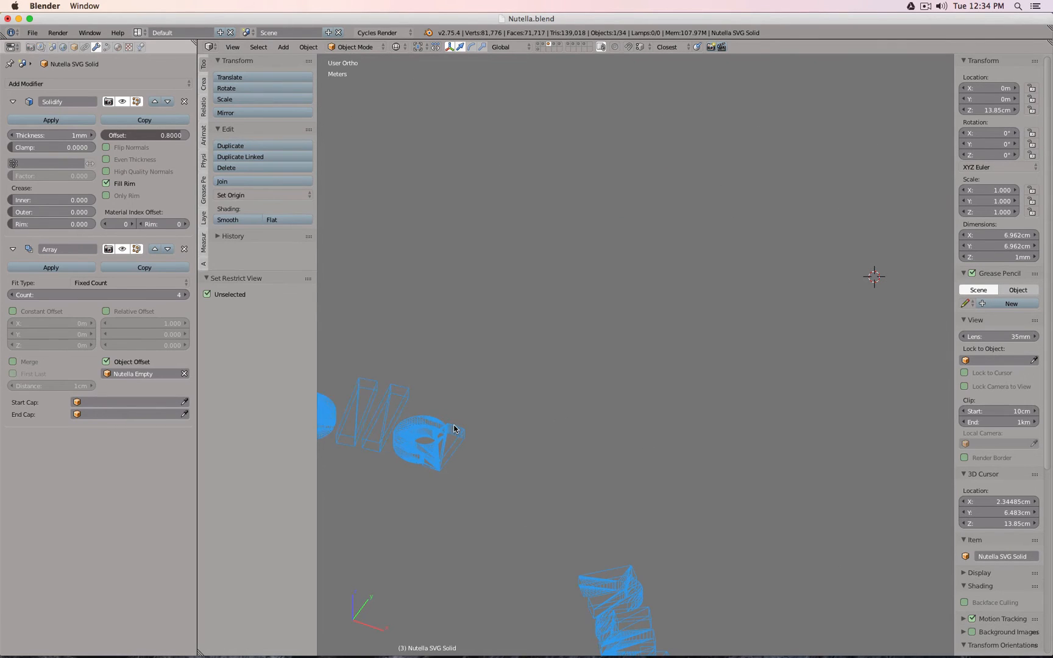
key(z)
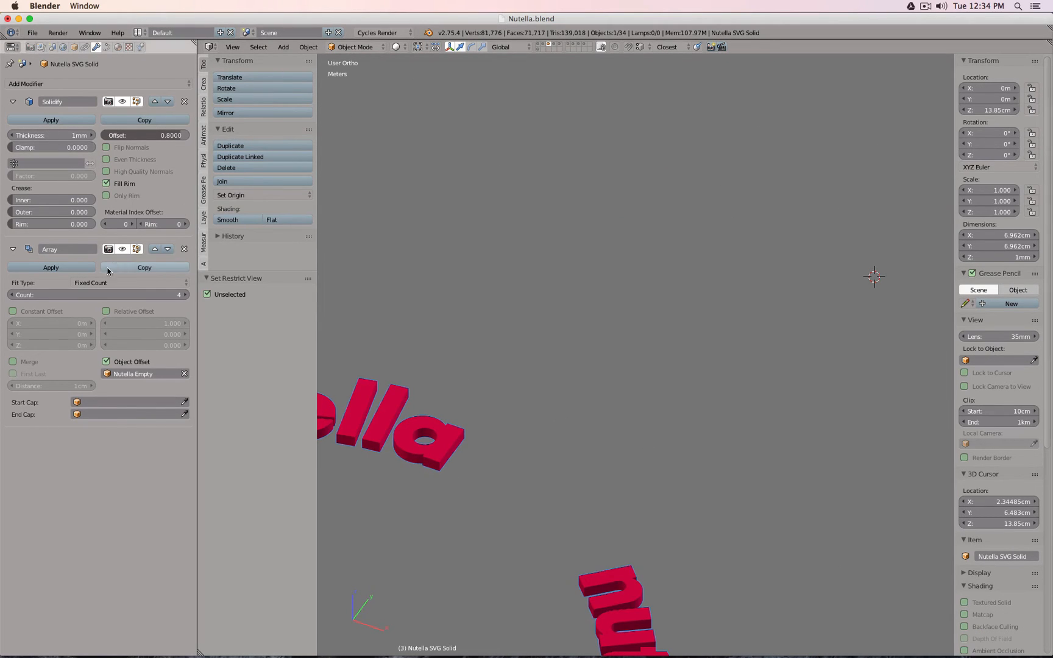
click(123, 249)
shift+middle_drag(550, 285, 756, 242)
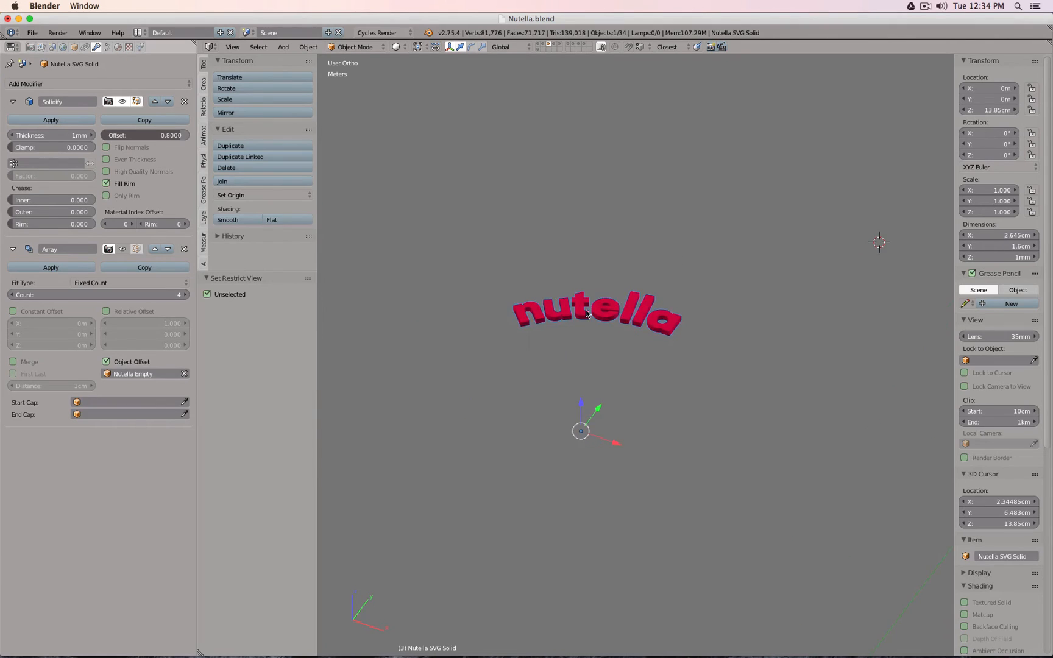
- Examine the single solid nutella logo up close, comparing its curve in Edit Mode with the solidified letters
scroll(586, 311, up, 5)
key(Tab)
key(Tab)
key(Tab)
middle_drag(619, 327, 544, 265)
key(Tab)
scroll(544, 263, up, 4)
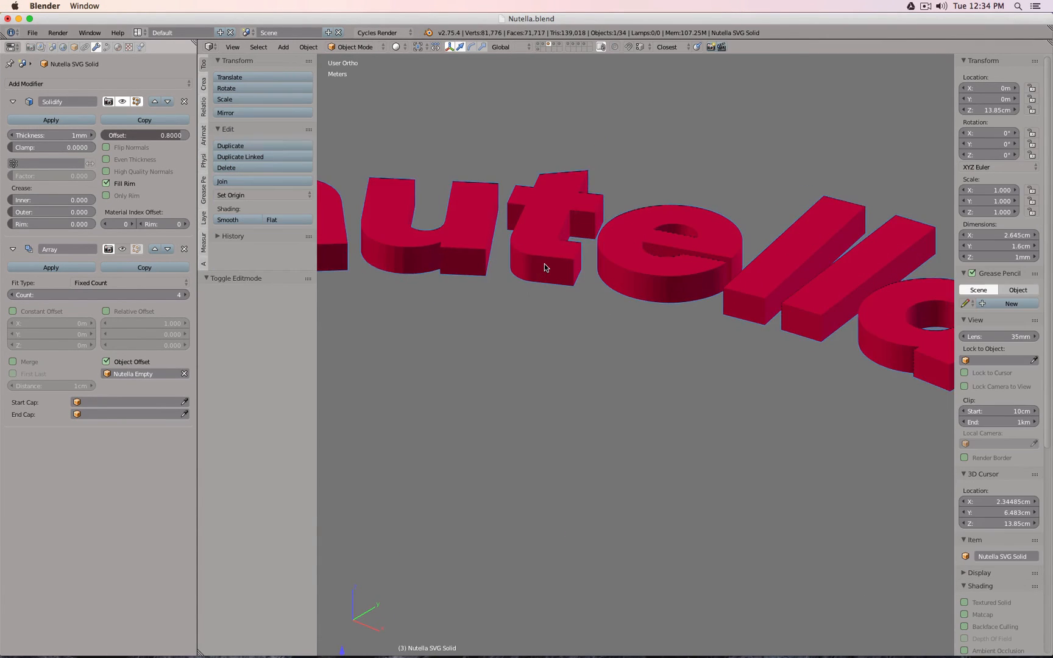
scroll(545, 265, down, 4)
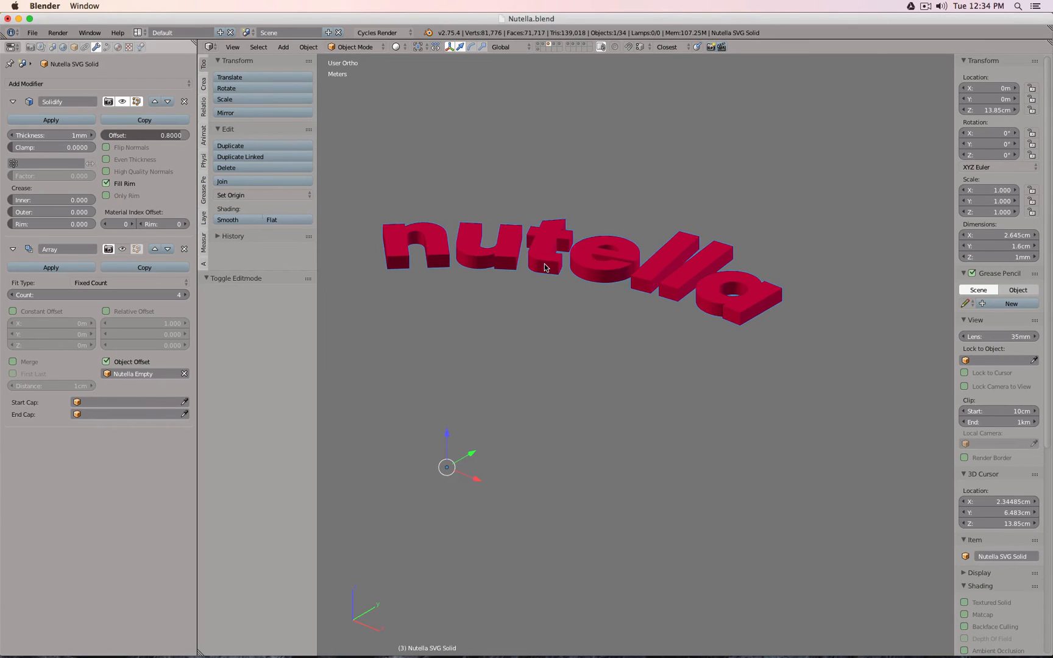
scroll(760, 297, up, 5)
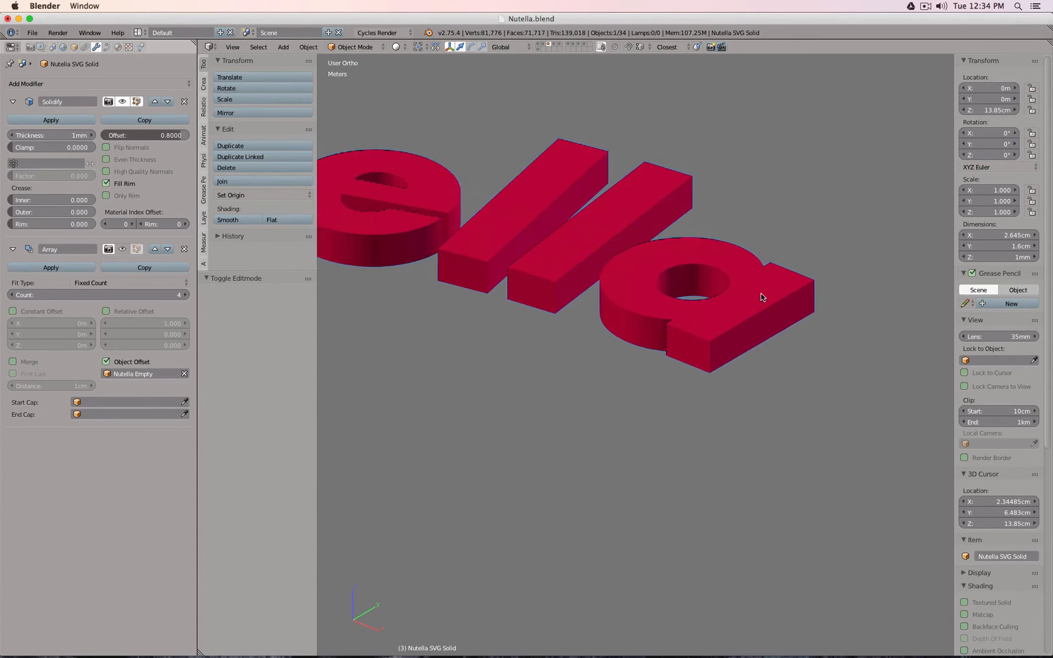
- Inspect the nutella logo's triangulated wireframe and its curve control points
key(z)
scroll(753, 286, down, 3)
middle_drag(725, 261, 611, 227)
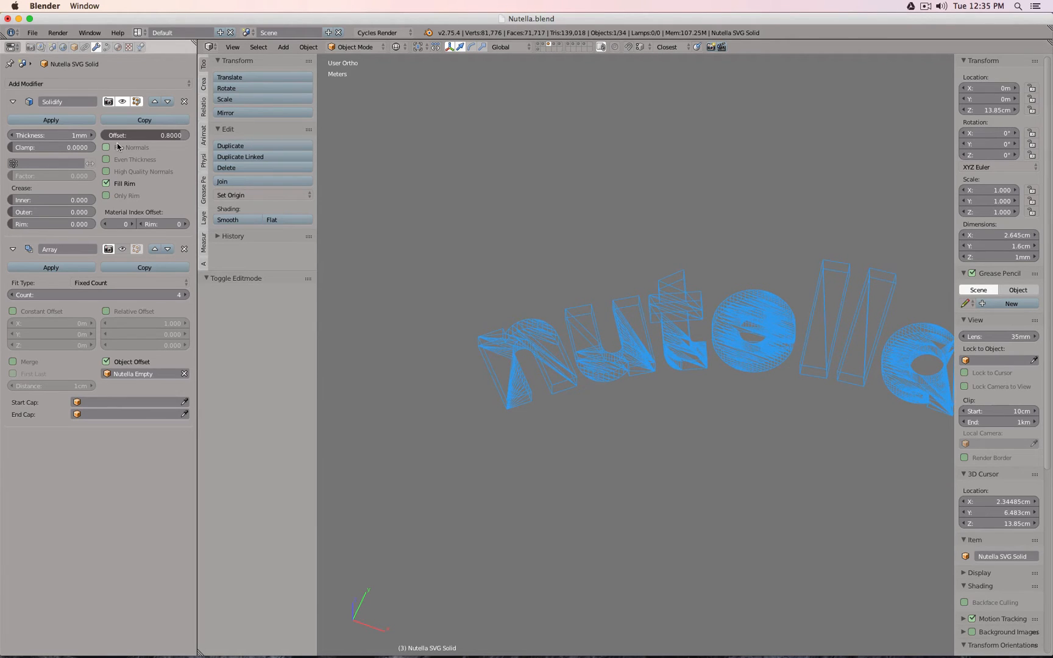
key(Tab)
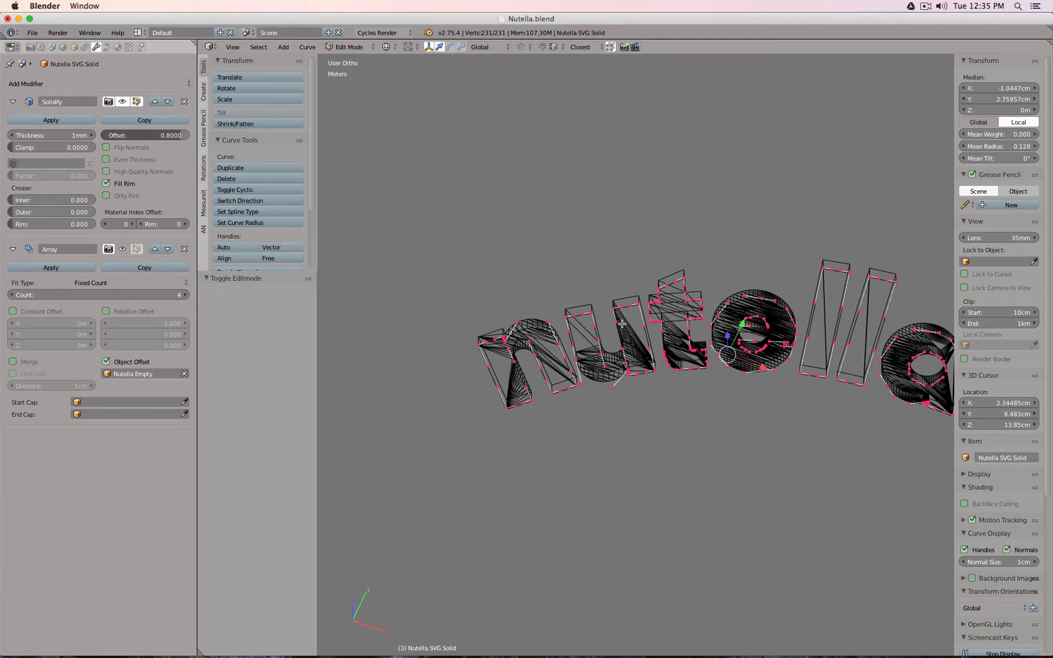
key(Tab)
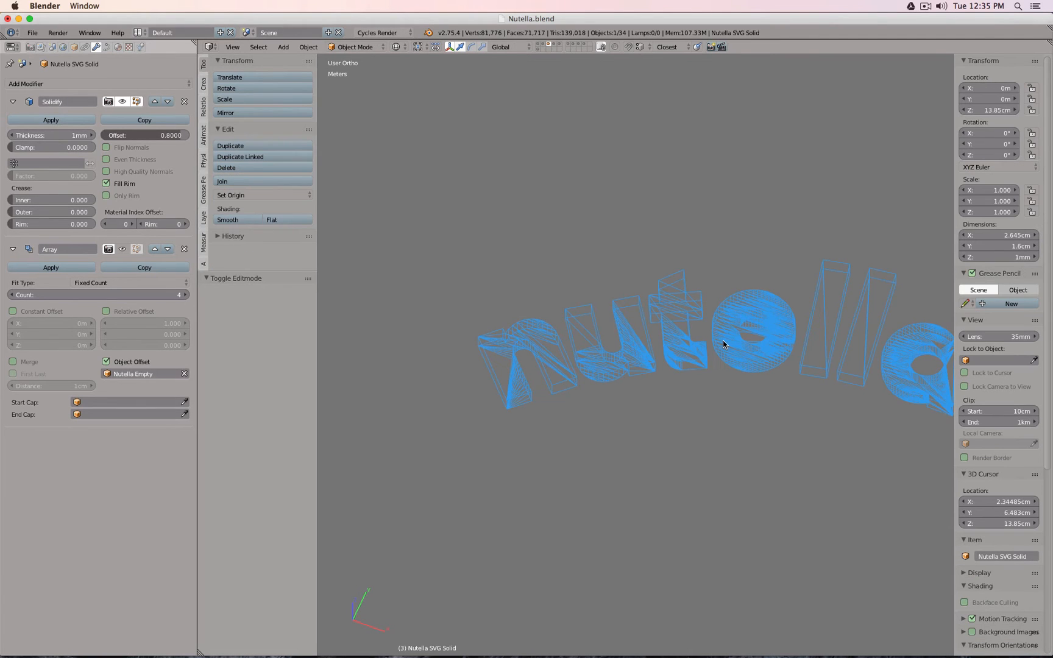
- Inspect the nutella logo's wireframe triangulation from the top view and return the logo to solid shading
key(KP_7)
scroll(723, 341, up, 5)
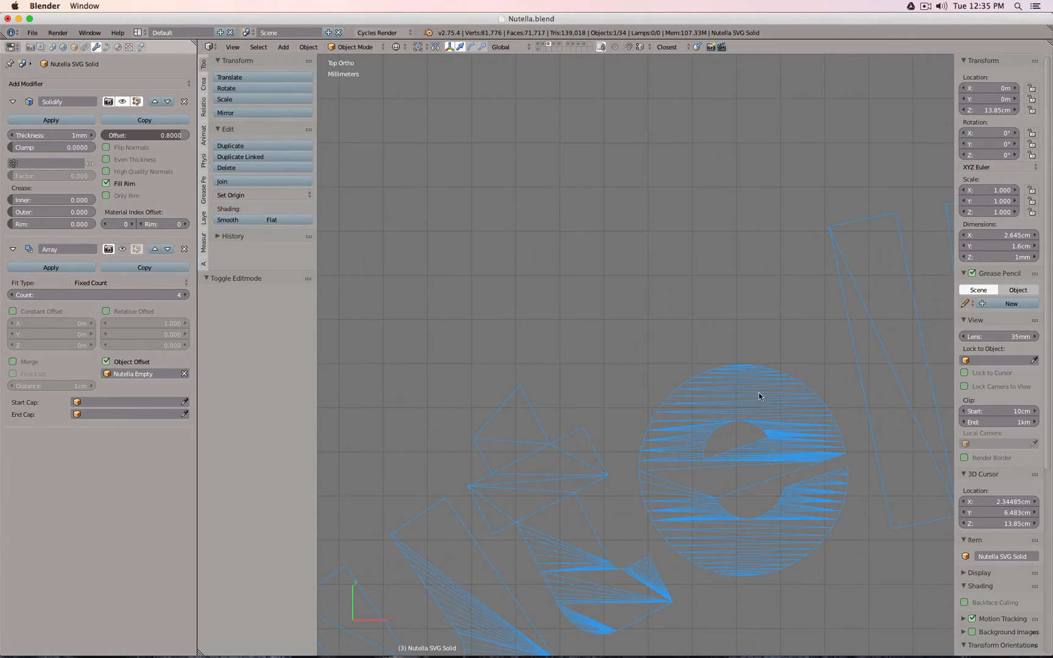
scroll(692, 440, down, 3)
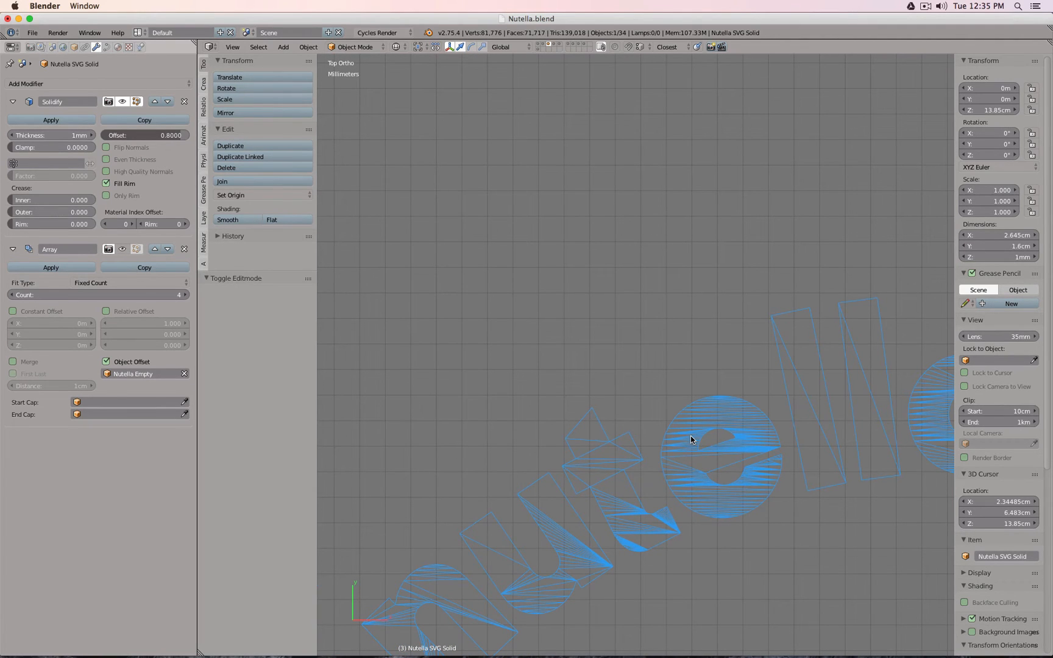
mouse_move(692, 440)
middle_down()
mouse_move(710, 404)
mouse_move(595, 247)
mouse_move(654, 318)
middle_up()
key(z)
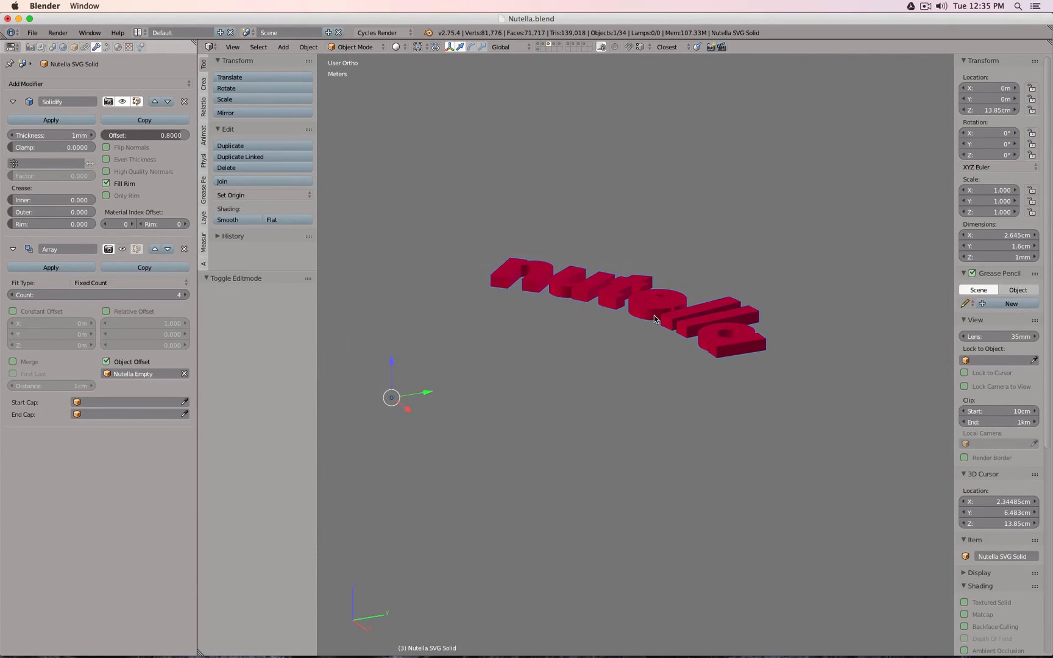
- Reveal all hidden objects to bring back the circular logos, guide plane and original flat lettering
key(alt+h)
scroll(651, 312, down, 5)
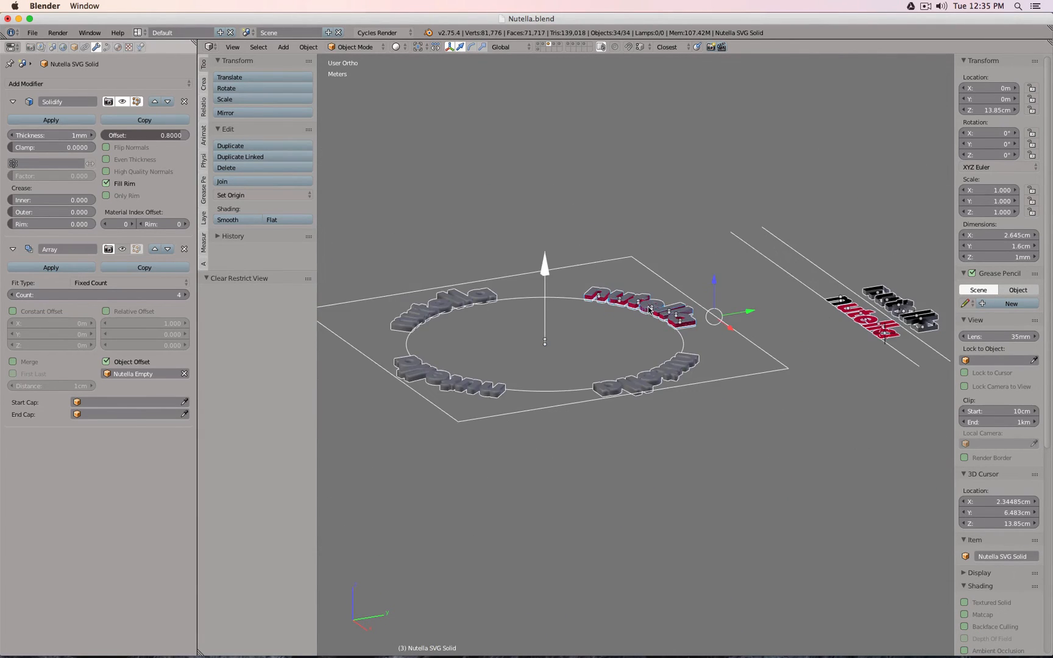
scroll(846, 333, up, 2)
middle_drag(846, 333, 841, 271)
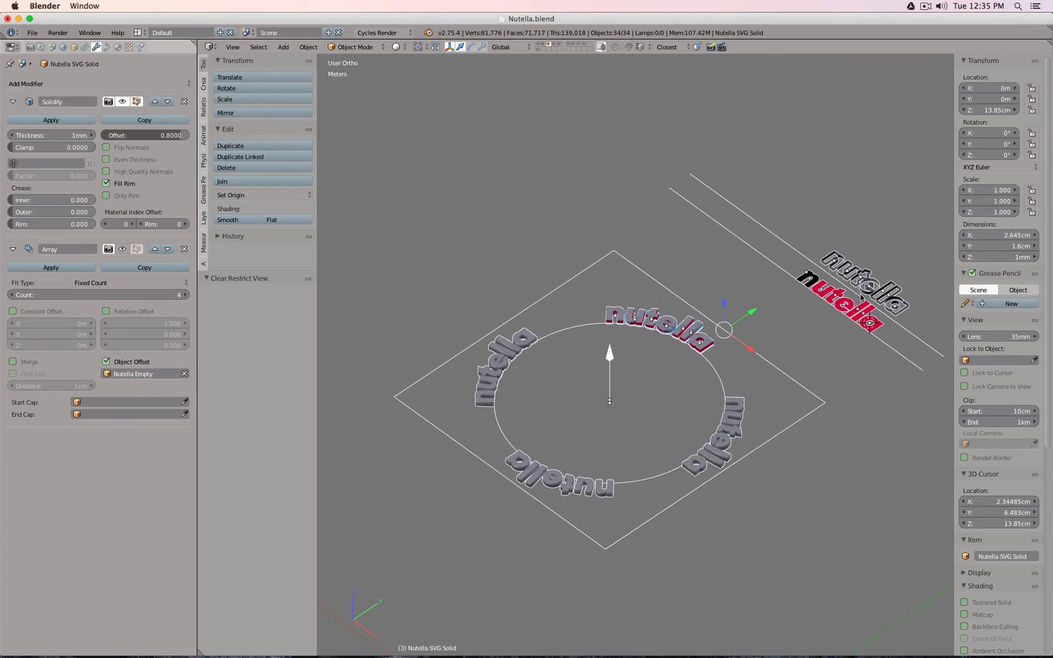
- Select the extruded outline of the letter u and compare the outlined lettering with the flat and circular logos
right_click(845, 268)
scroll(913, 268, up, 4)
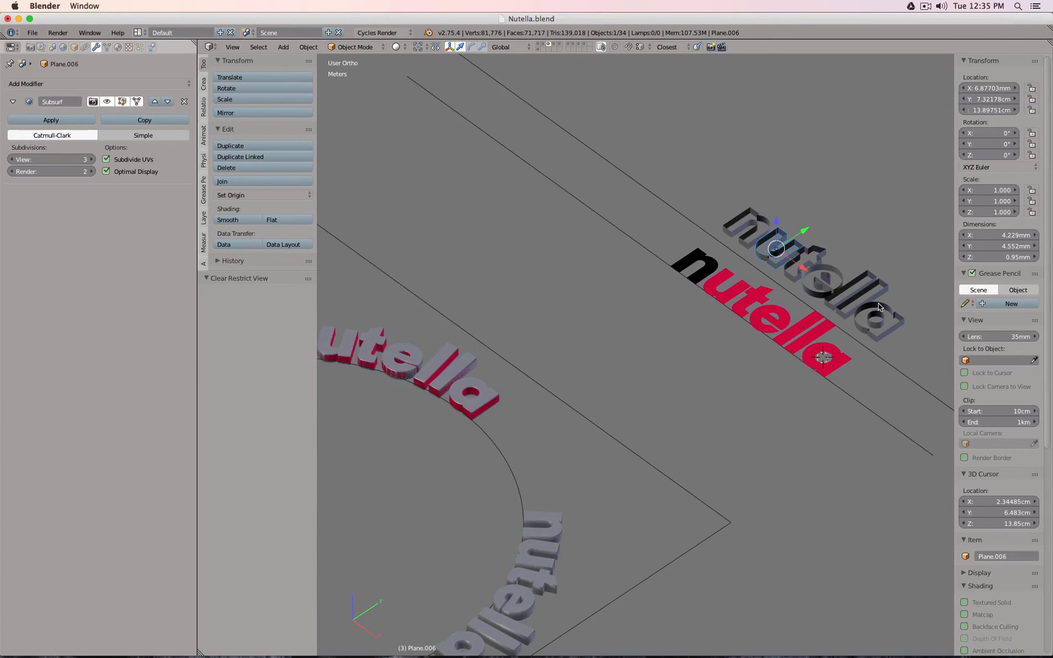
scroll(877, 305, down, 2)
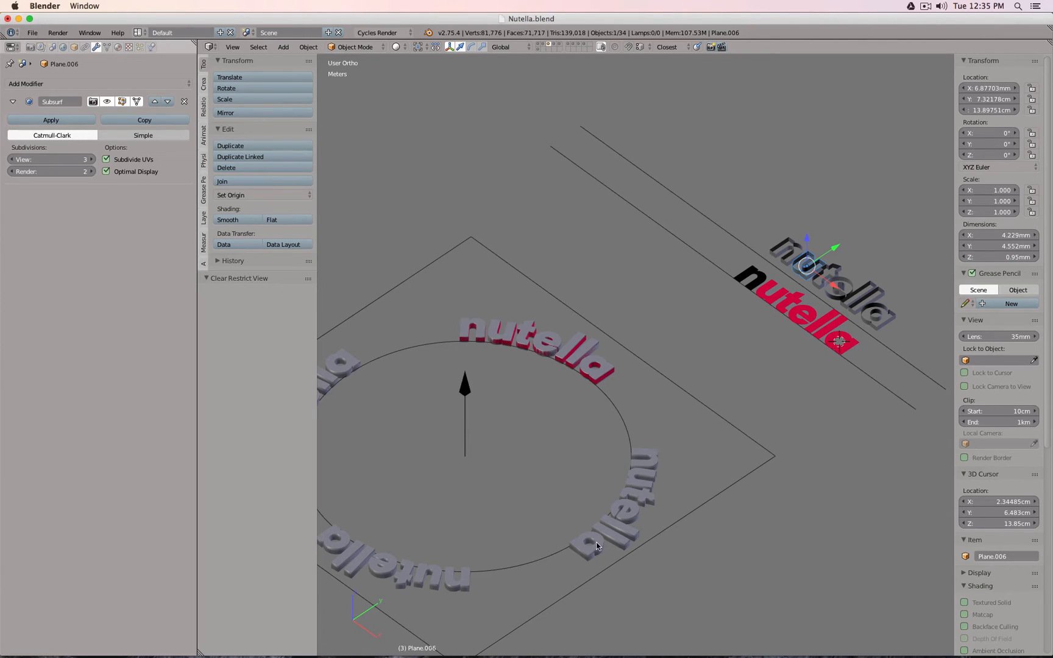
- Hide everything except the circle-and-square cap trim outline, the seven extruded straight nutella letters and the straight guide strip
scroll(719, 428, down, 3)
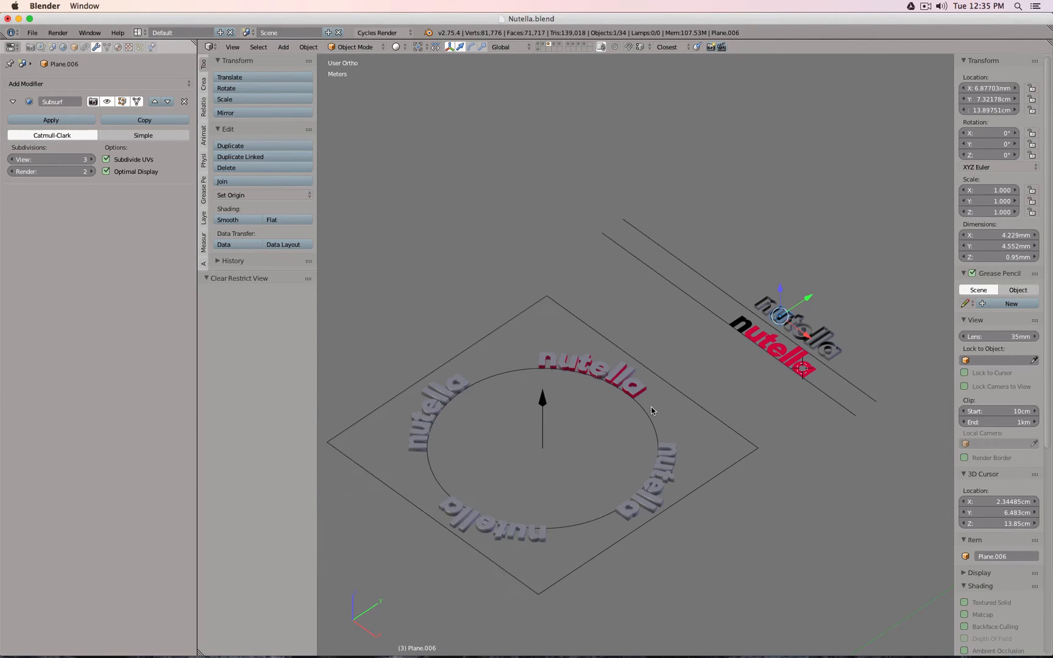
right_click(648, 410)
scroll(885, 349, up, 4)
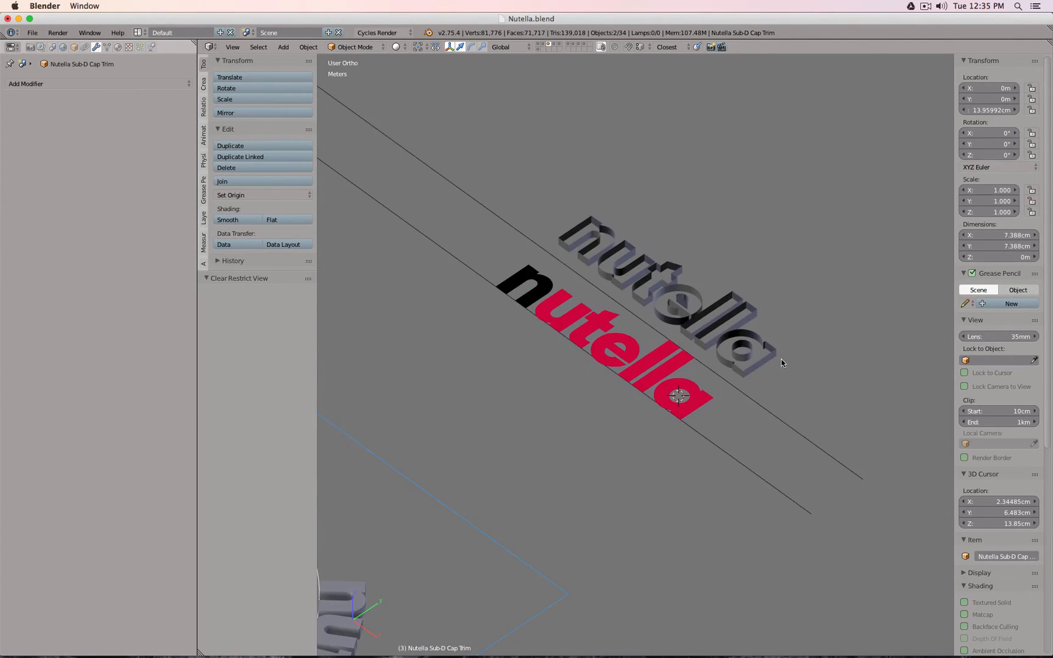
right_click(763, 361)
shift+right_click(756, 312)
shift+right_click(735, 297)
shift+right_click(694, 289)
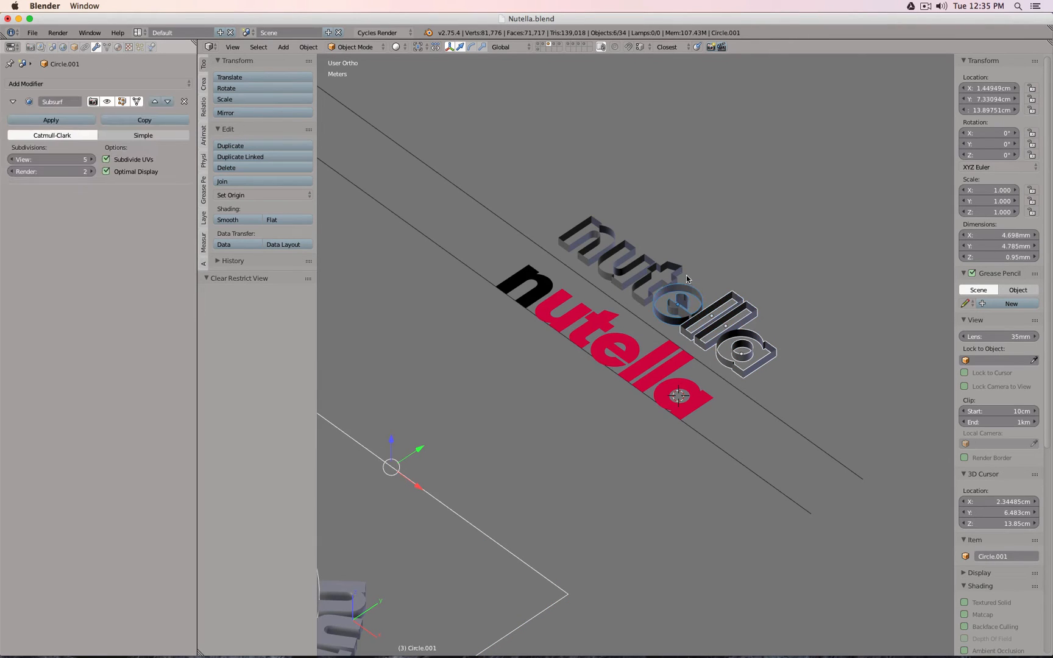
shift+right_click(676, 267)
shift+right_click(640, 247)
shift+right_click(605, 222)
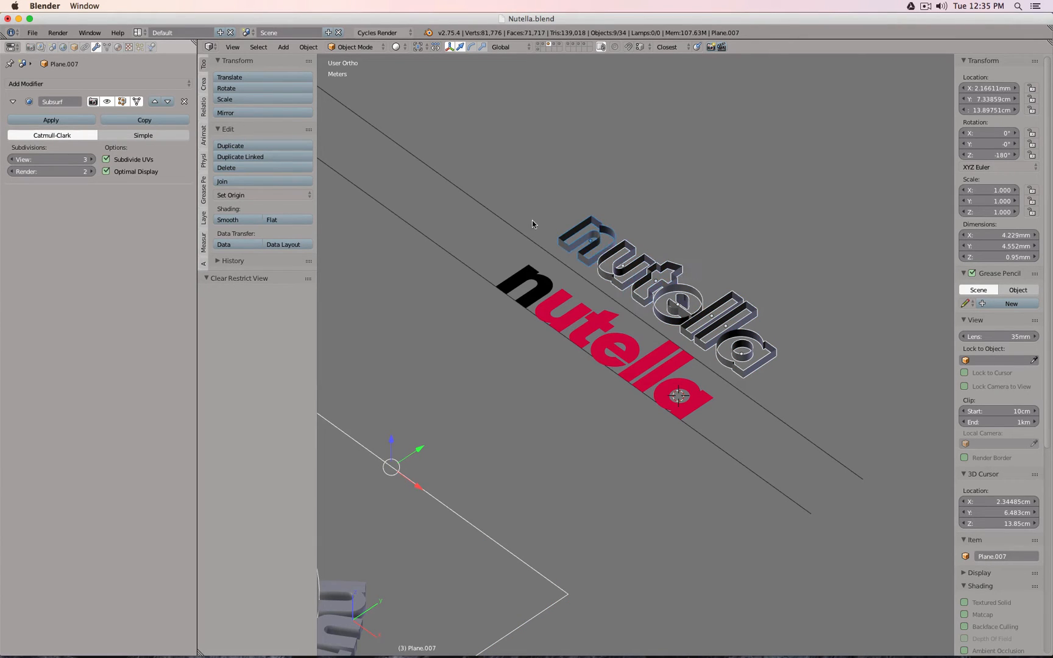
shift+right_click(507, 235)
scroll(527, 311, down, 4)
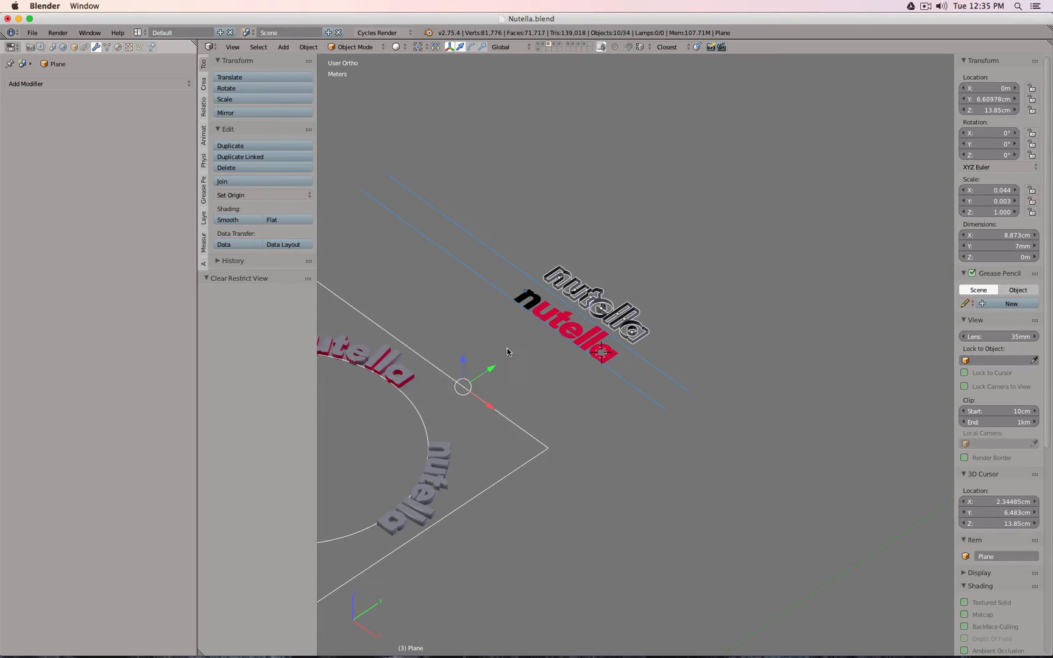
shift+middle_drag(485, 365, 848, 337)
key(shift+h)
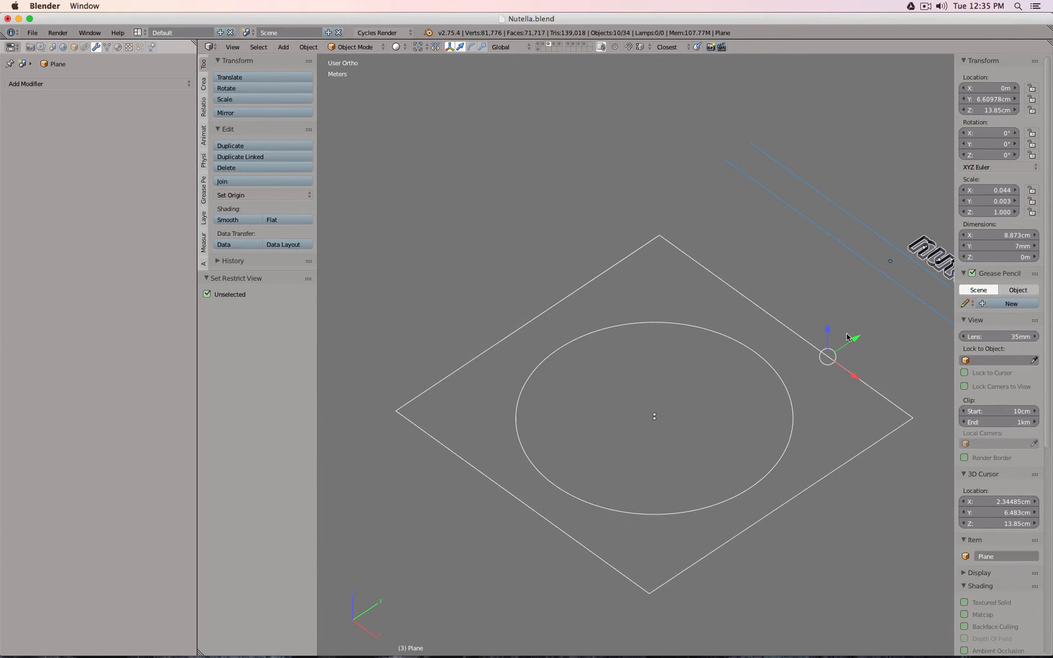
- View the remaining objects from the top in wireframe and check the dimensions of the guide strip below the lettering
key(KP_7)
shift+middle_drag(853, 250, 745, 339)
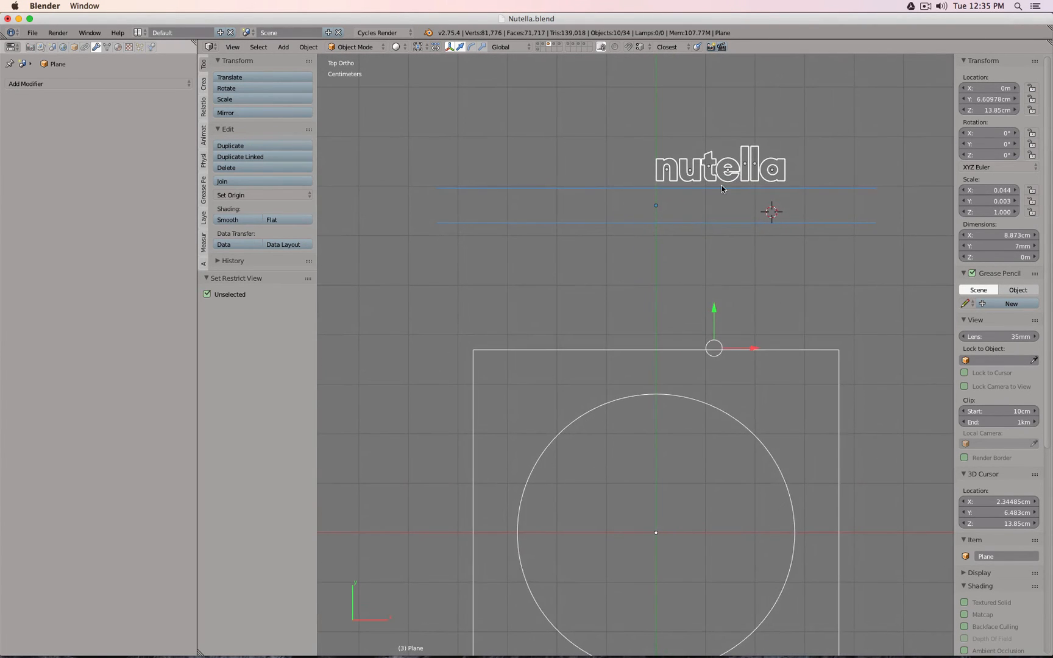
key(a)
key(b)
key(Escape)
key(z)
right_click(629, 190)
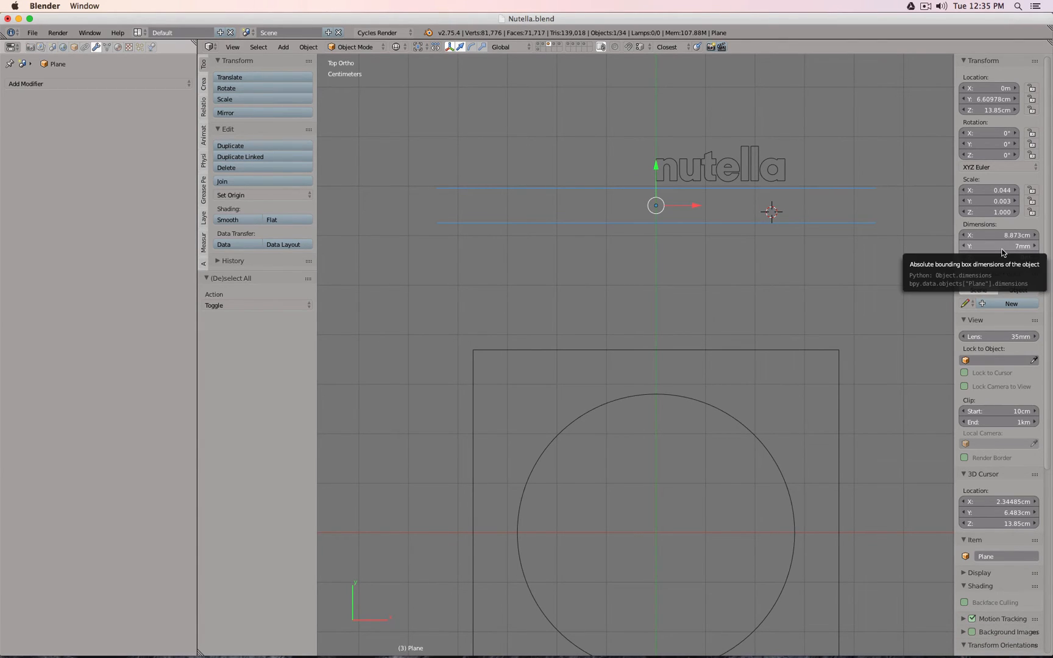
- Duplicate all seven nutella letters and place the copy just above the circle, offset about -1.761 cm in X and -4.275 cm in Y
right_click(674, 172)
shift+right_click(690, 183)
shift+right_click(714, 157)
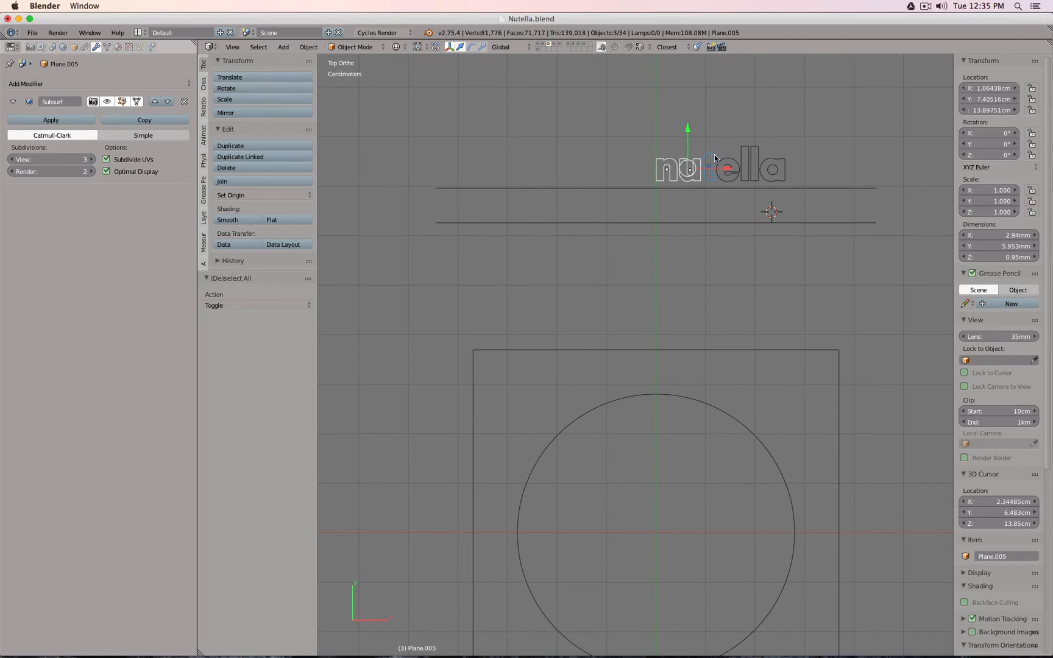
shift+right_click(730, 162)
shift+right_click(748, 156)
shift+right_click(760, 156)
shift+right_click(767, 156)
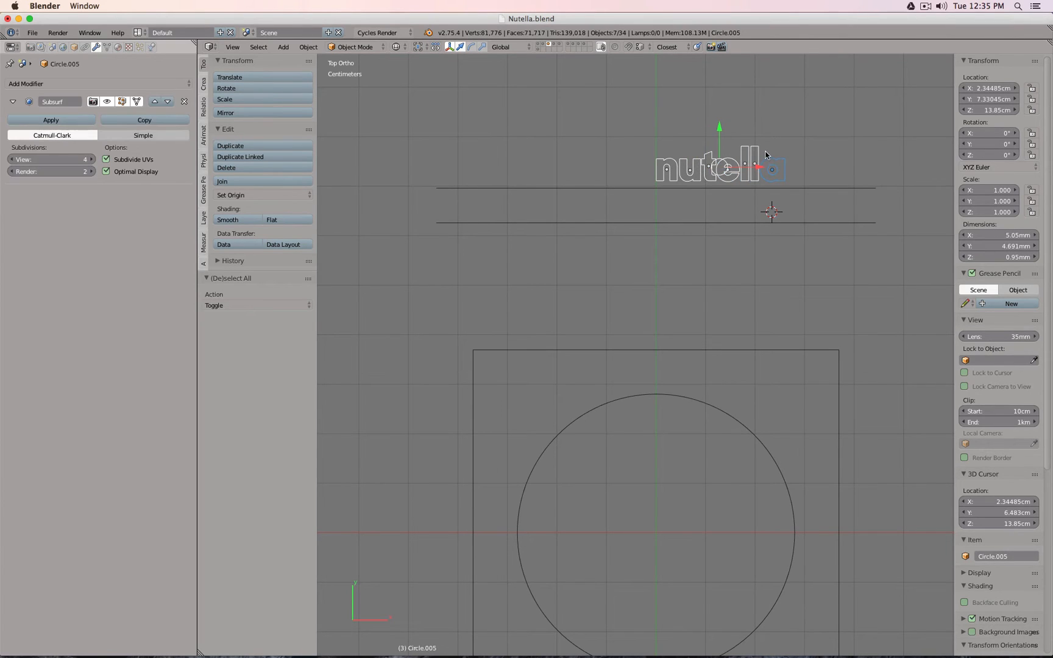
key(shift+d)
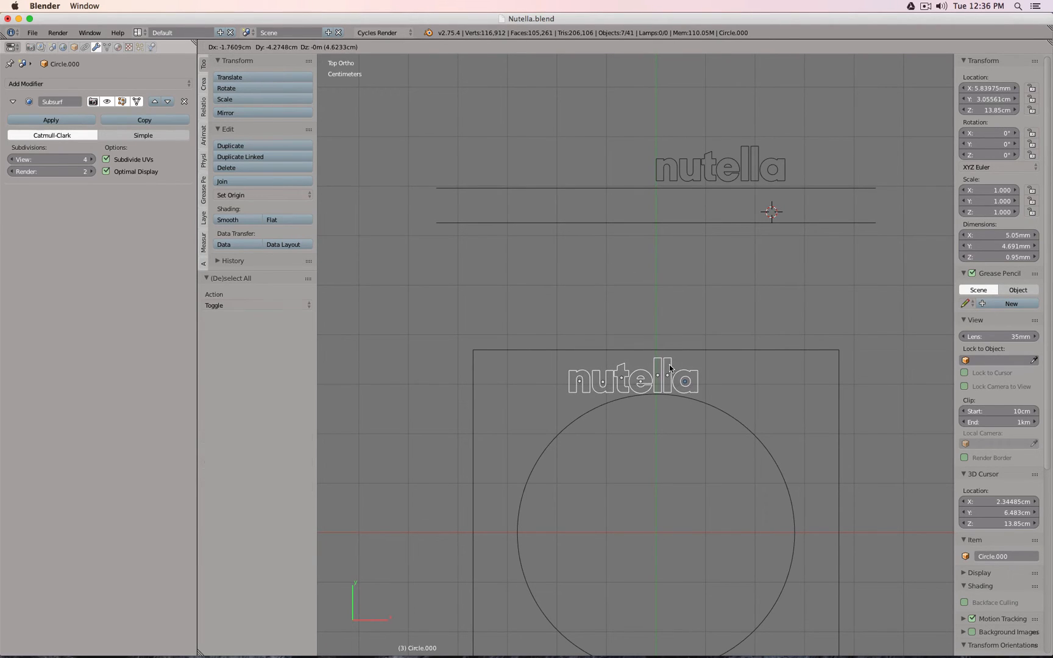
click(669, 368)
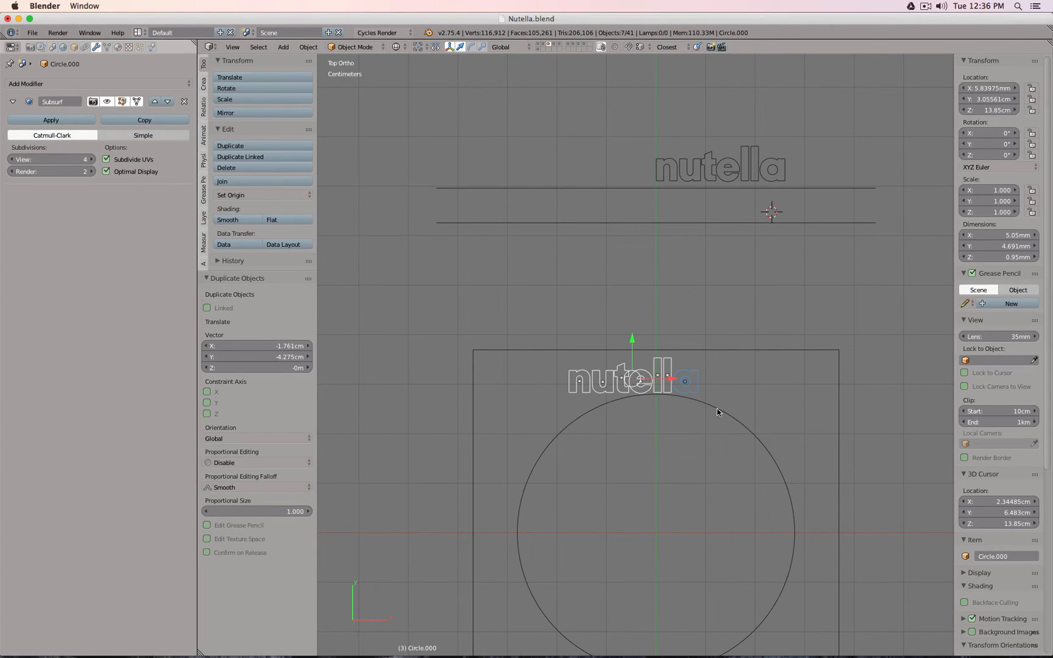
shift+middle_drag(657, 418, 670, 315)
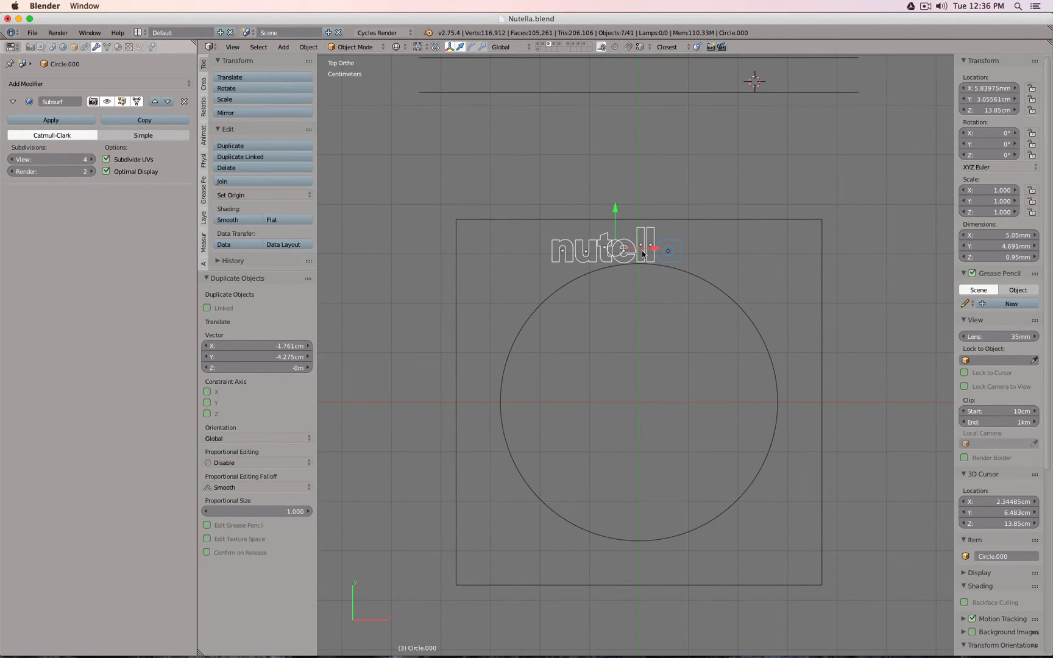
- Inspect the jar and lid layers, including the lid together with the lettering, and return to the lettering layer in top view
click(573, 44)
click(568, 45)
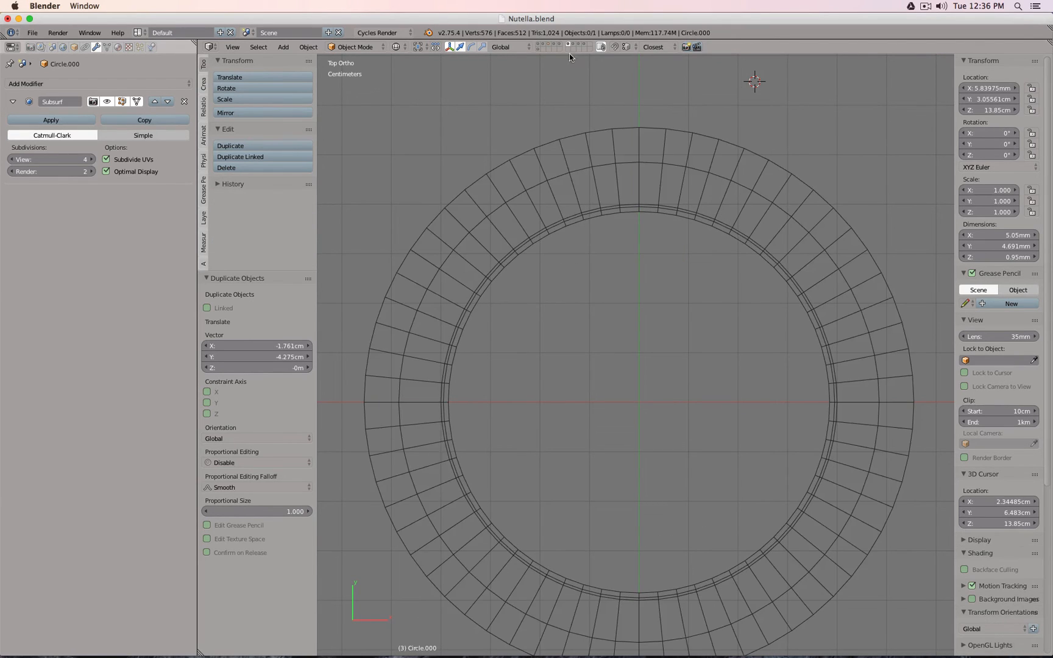
key(z)
middle_drag(650, 407, 644, 332)
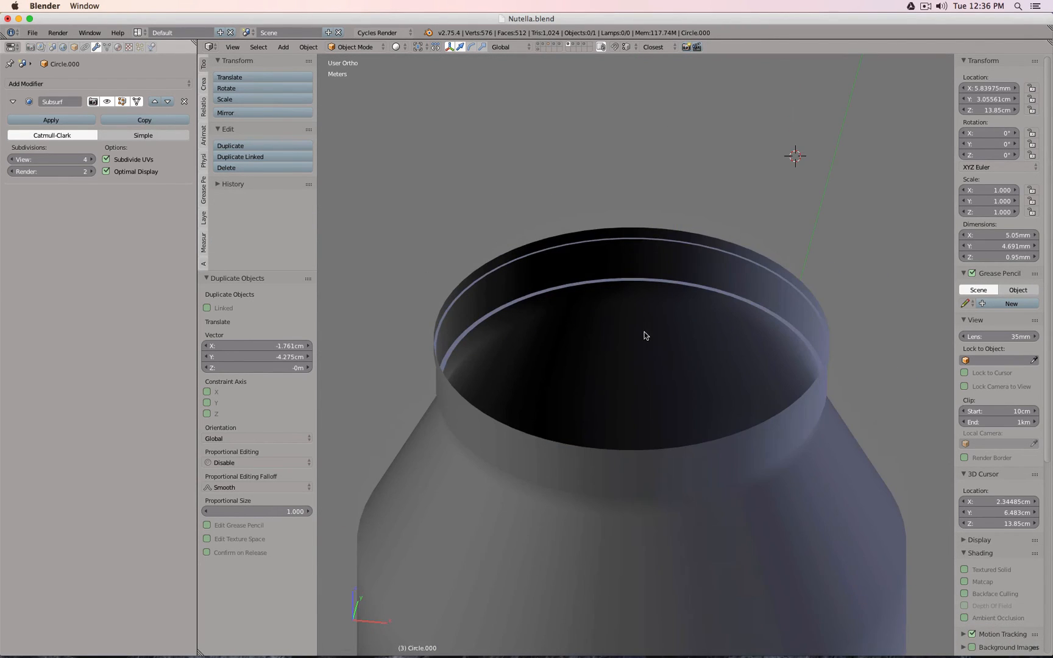
click(559, 44)
click(556, 44)
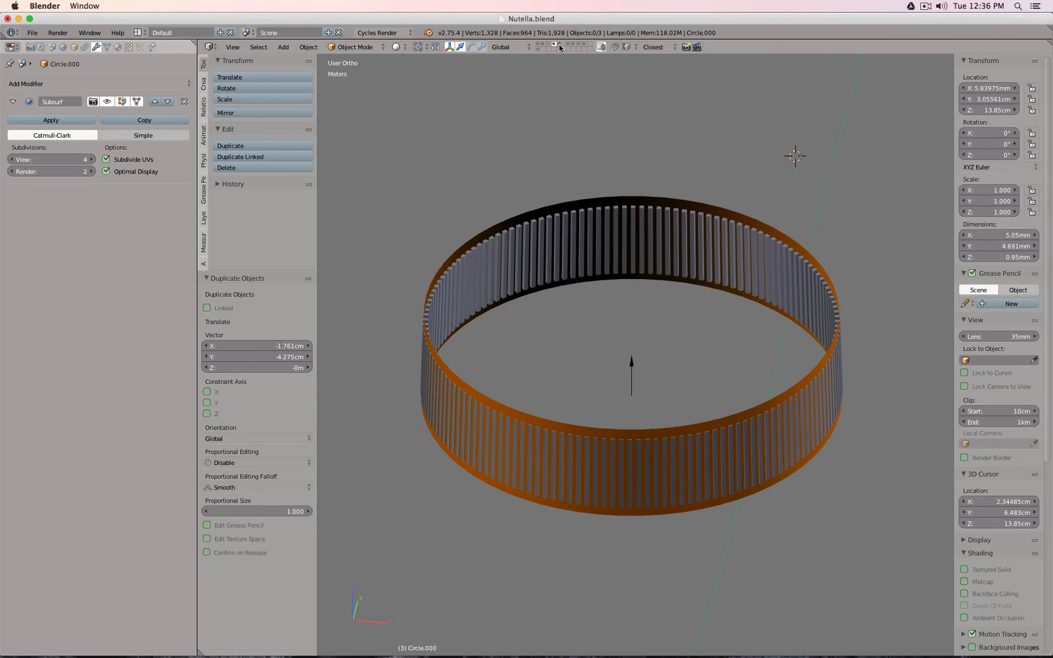
click(560, 46)
shift+click(548, 45)
middle_drag(621, 257, 629, 302)
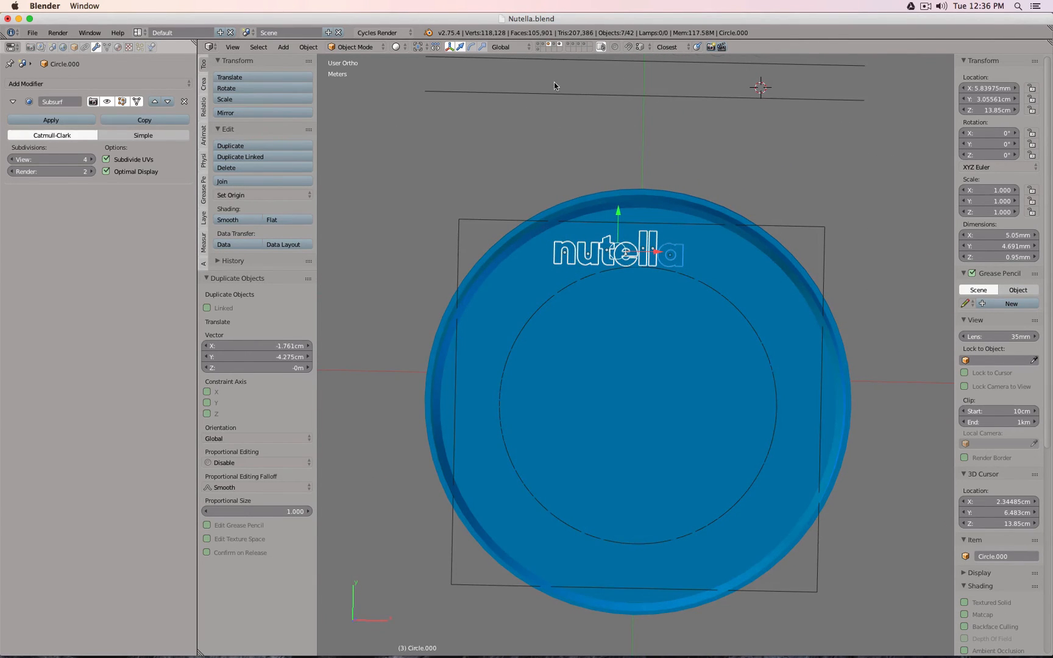
click(548, 46)
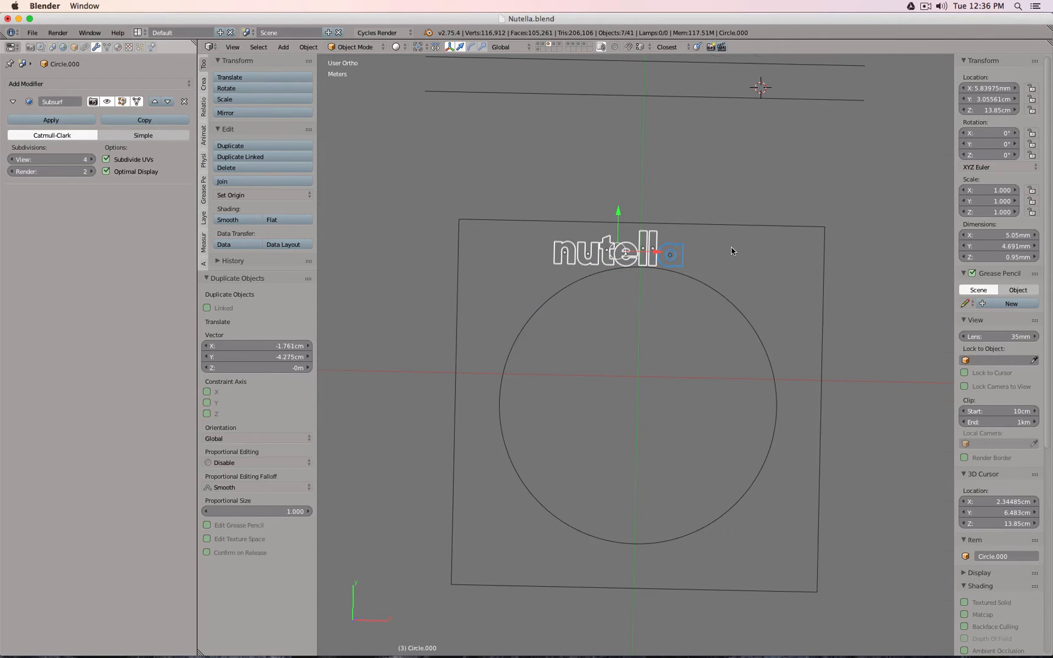
key(KP_7)
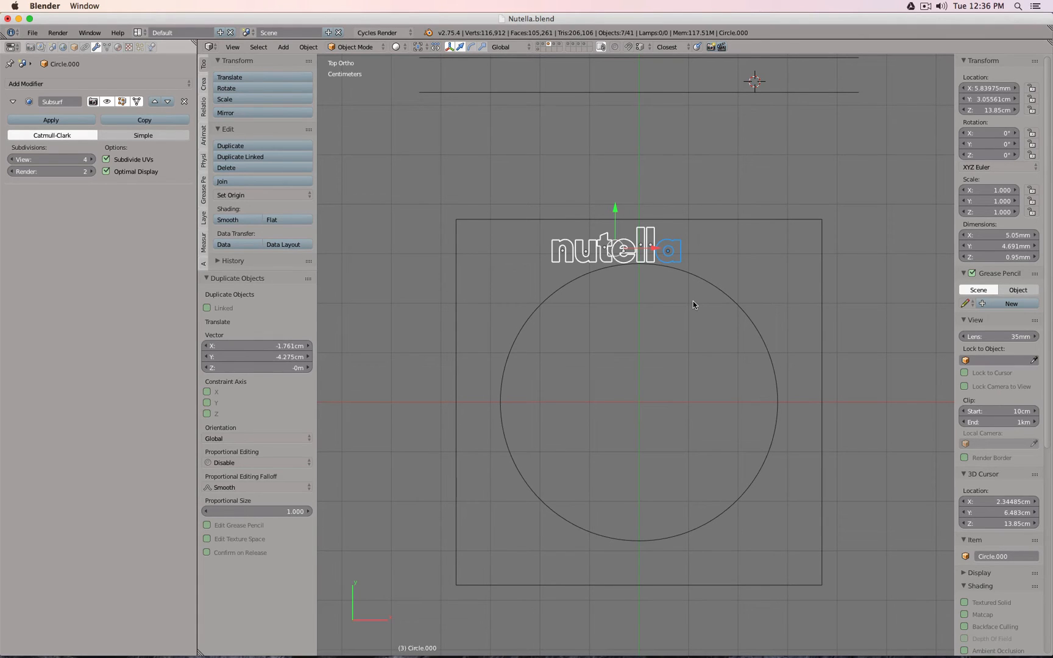
- Snap the 3D cursor to the centre of the Bezier circle
right_click(717, 290)
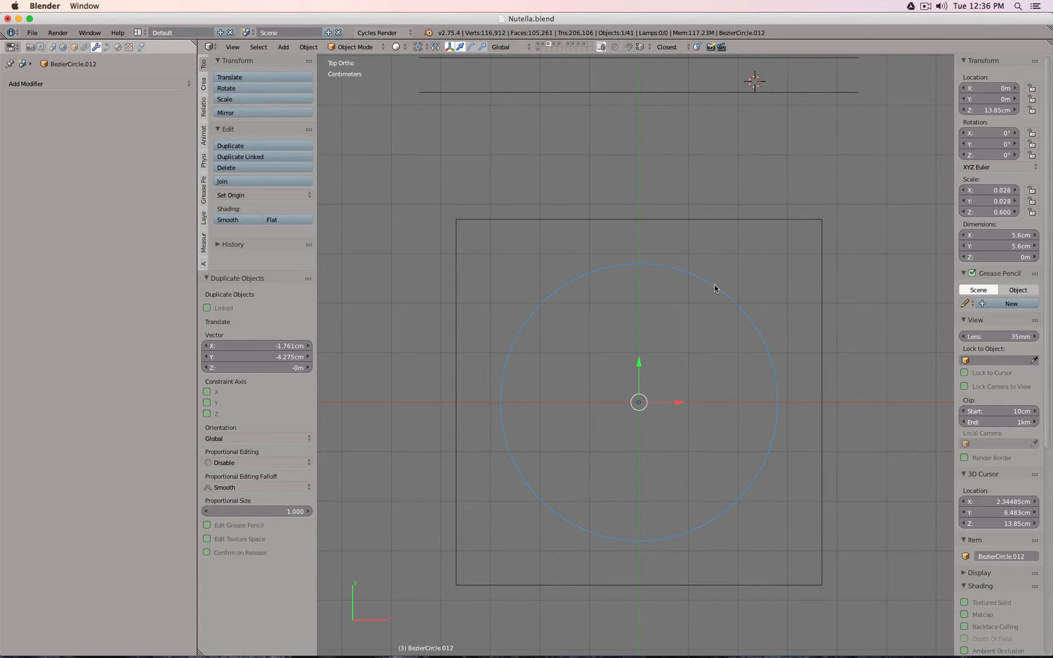
key(shift+s)
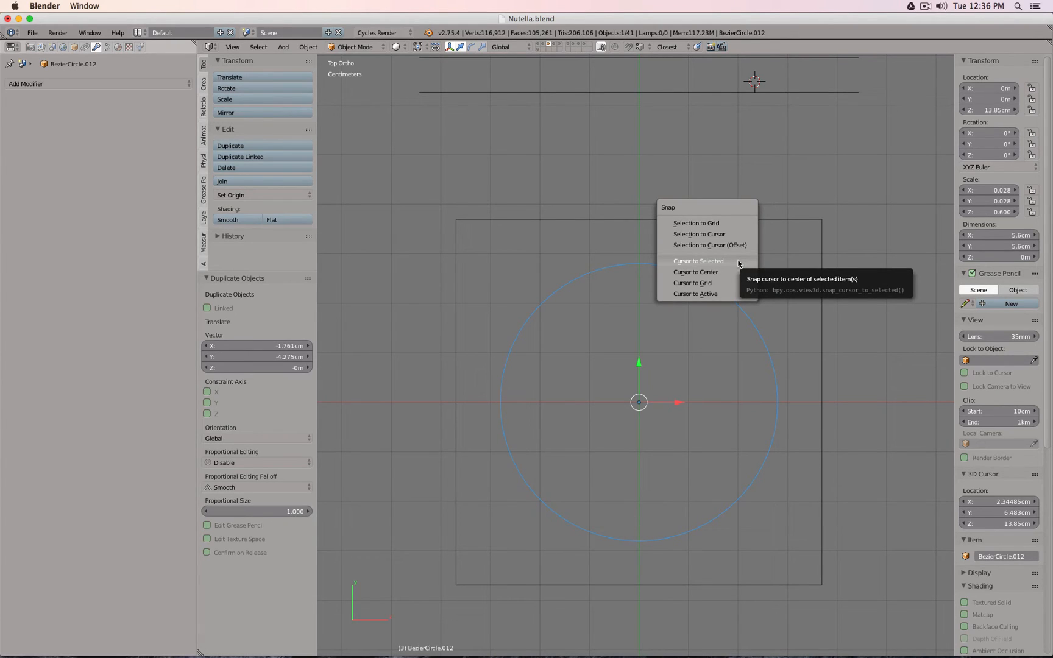
click(719, 262)
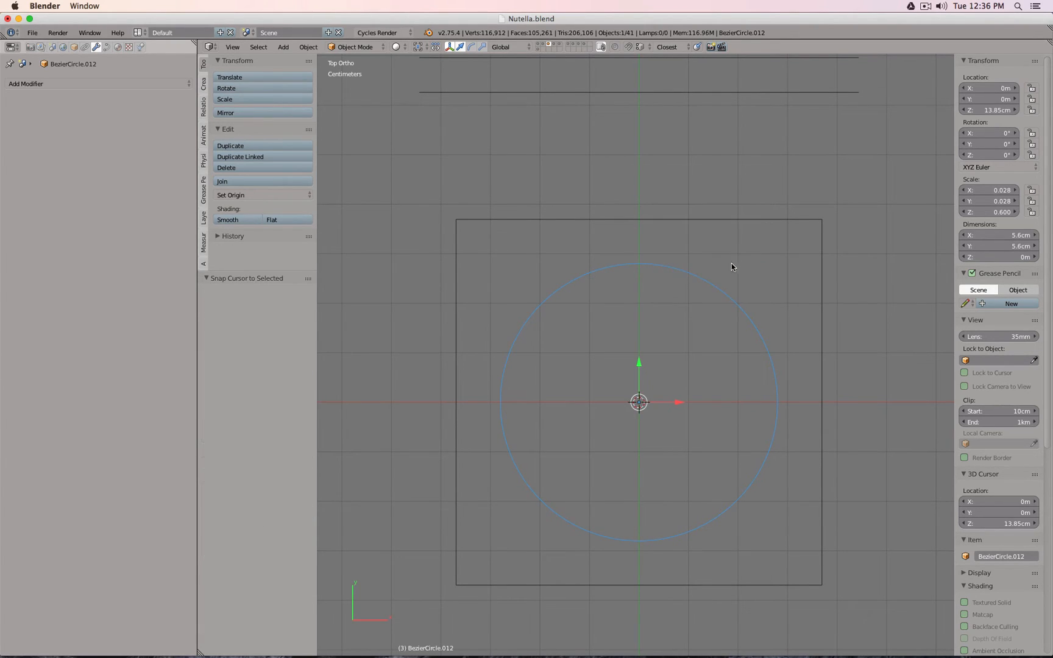
- Move the duplicated letters about 1.543 cm along X so the n sits over the top of the circle
key(z)
key(a)
key(b)
drag(530, 239, 686, 258)
scroll(645, 245, up, 4)
key(g)
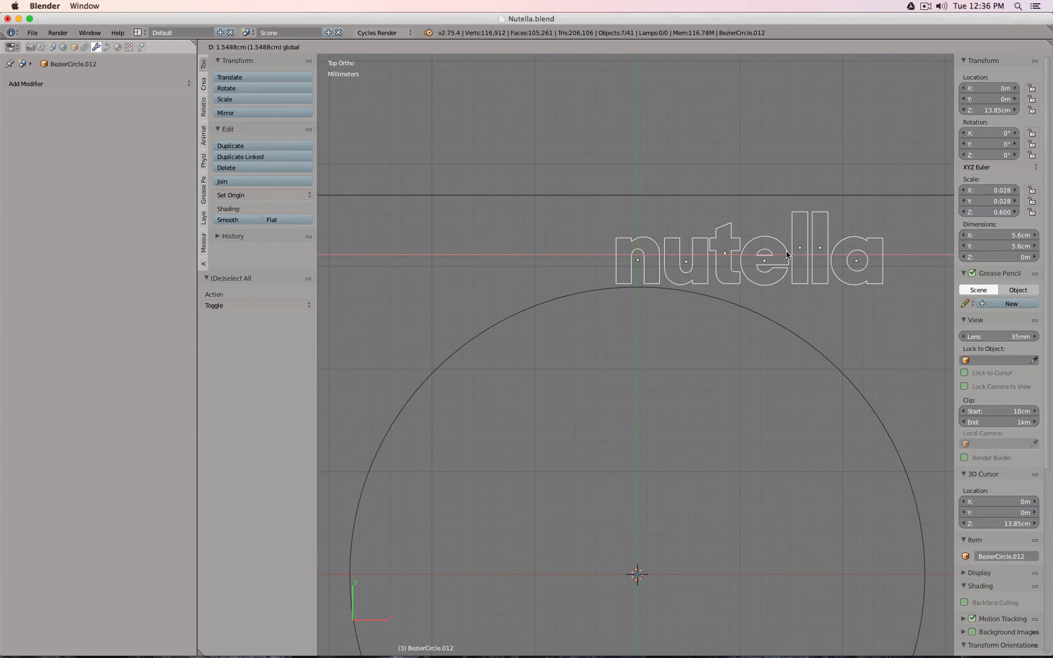
click(786, 251)
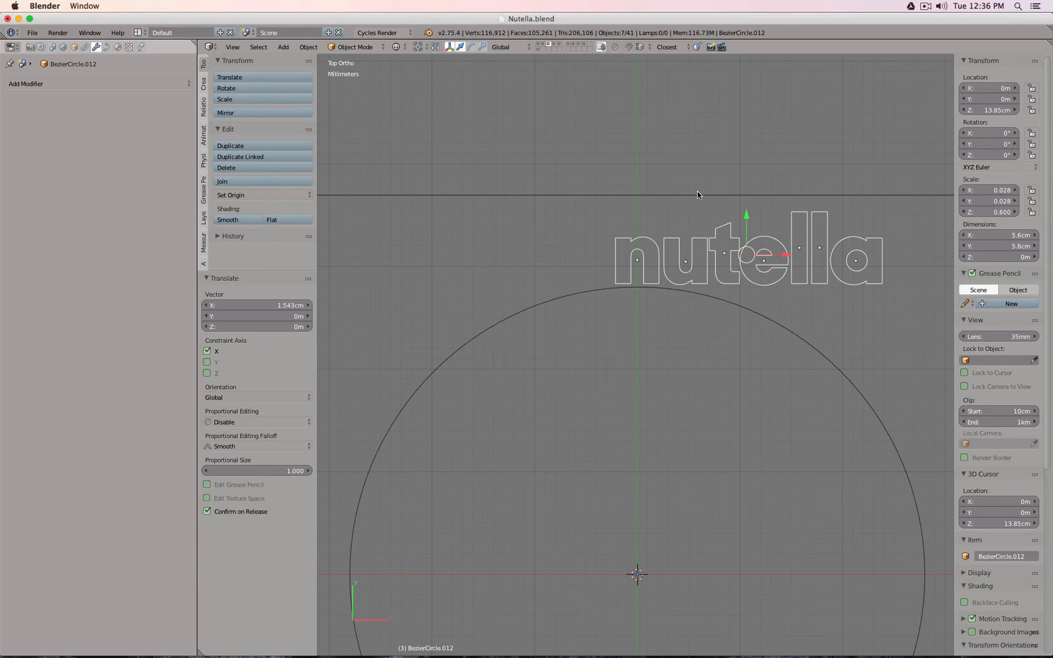
- Lower the duplicated letters onto the circle by moving them about -0.267 mm along Y
key(g)
key(y)
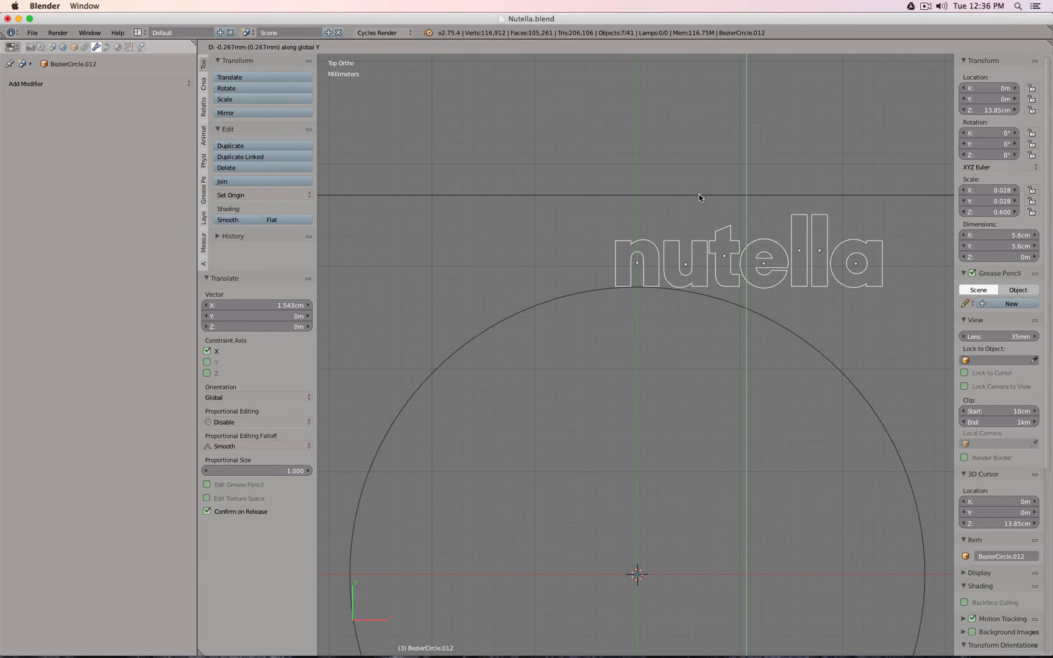
click(700, 194)
scroll(725, 251, down, 2)
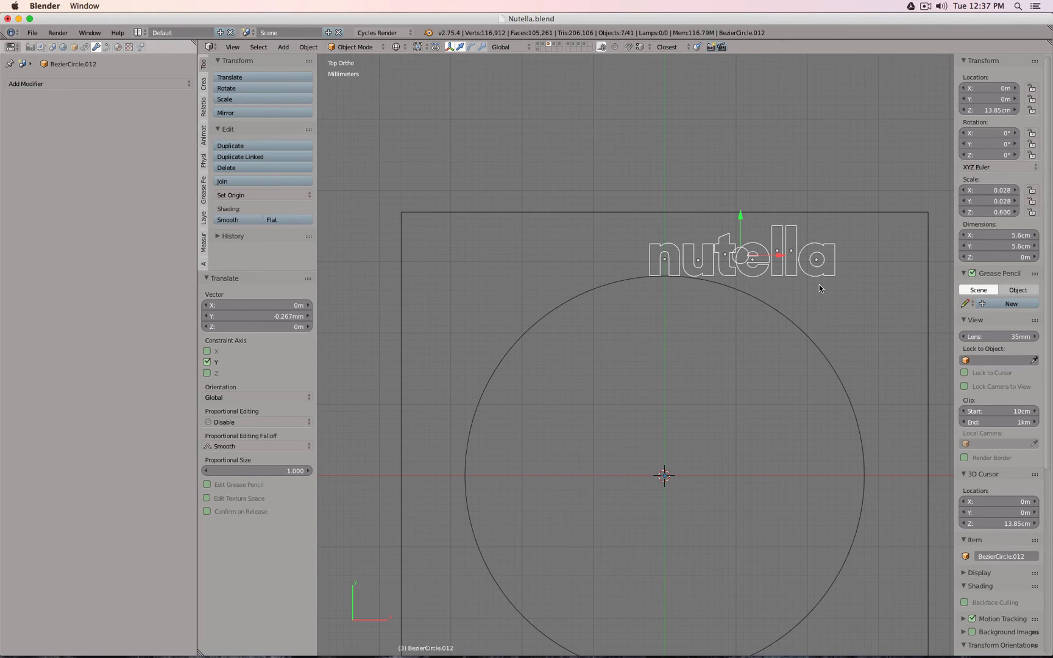
- Set the pivot point to the 3D Cursor and rotate the copied letter n about -7.378° around the circle's centre
click(419, 48)
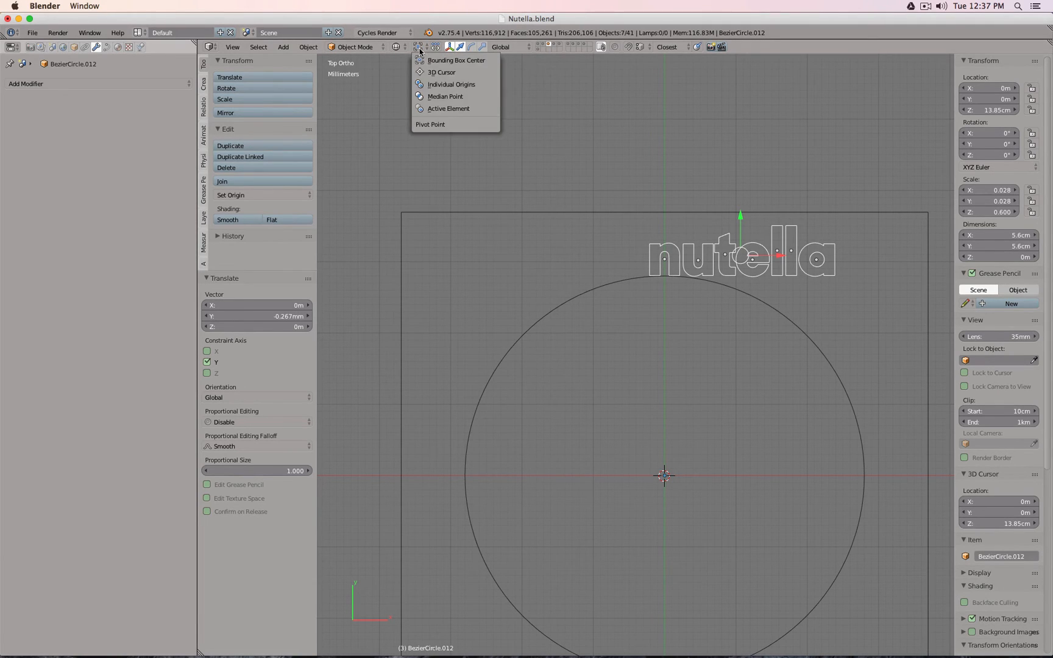
click(441, 72)
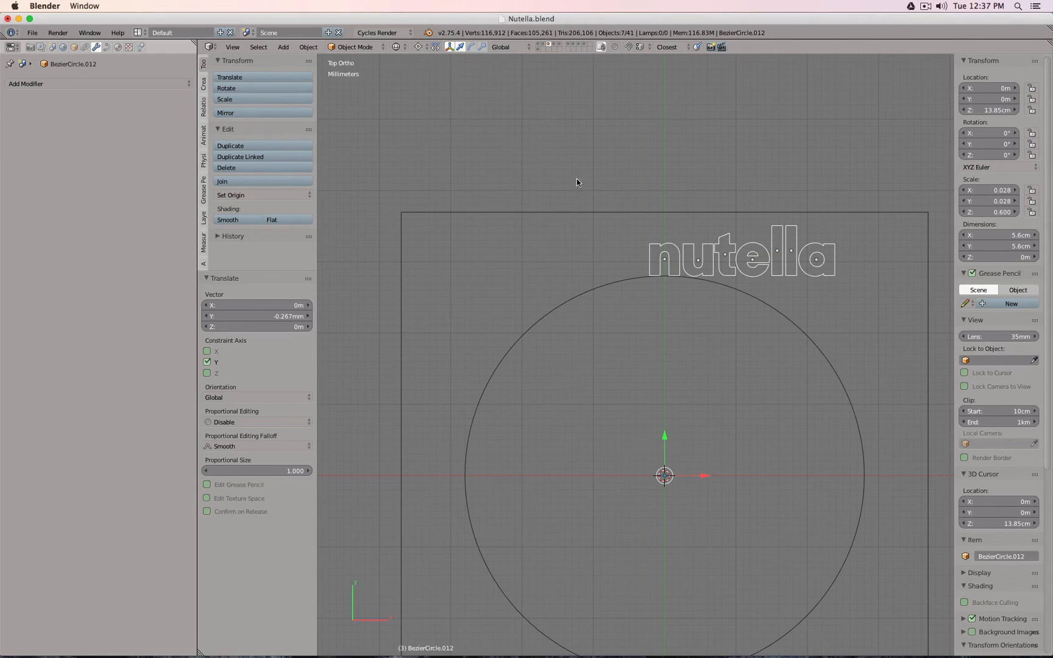
scroll(680, 256, up, 3)
right_click(653, 259)
shift+middle_drag(653, 259, 689, 193)
key(r)
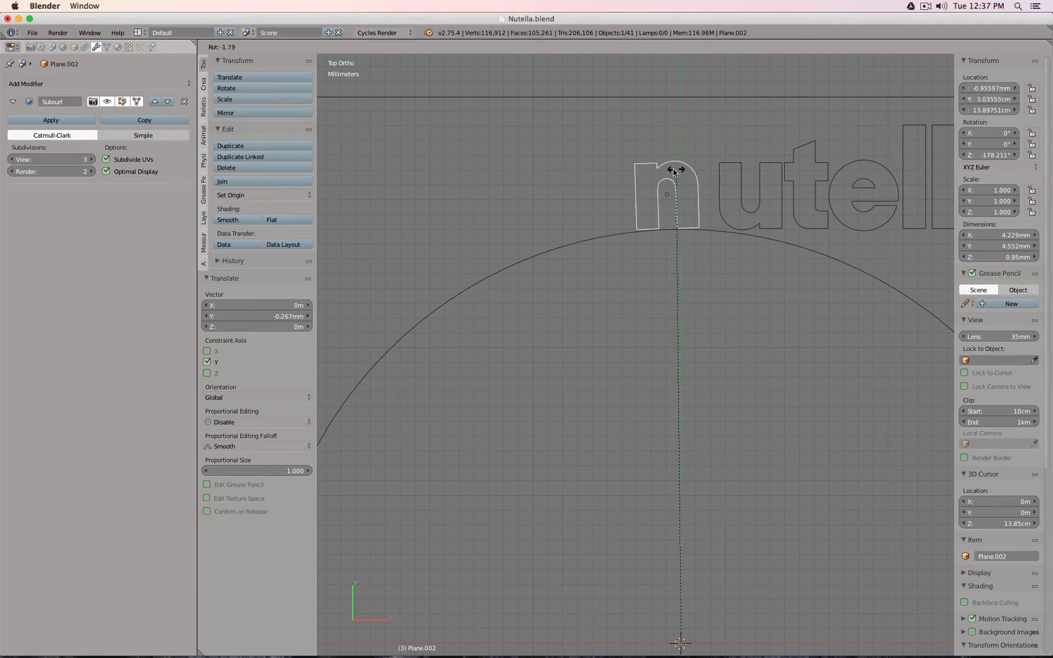
click(631, 172)
- Move the copied letter u about -4.71 mm along X to the top of the circle, beside the n
right_click(722, 189)
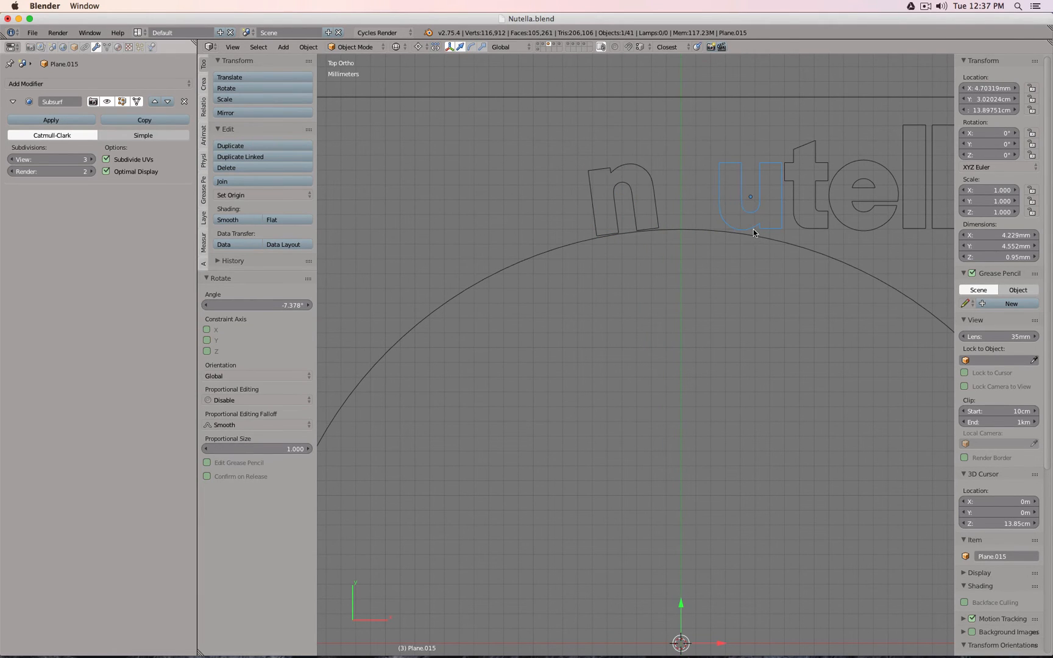
key(g)
key(x)
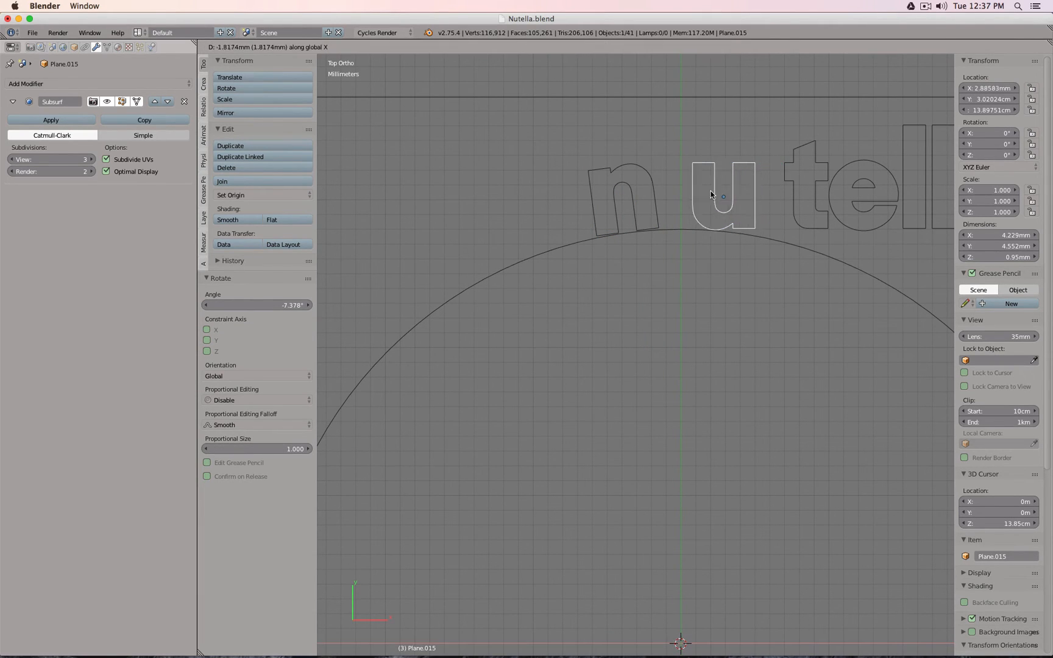
click(675, 191)
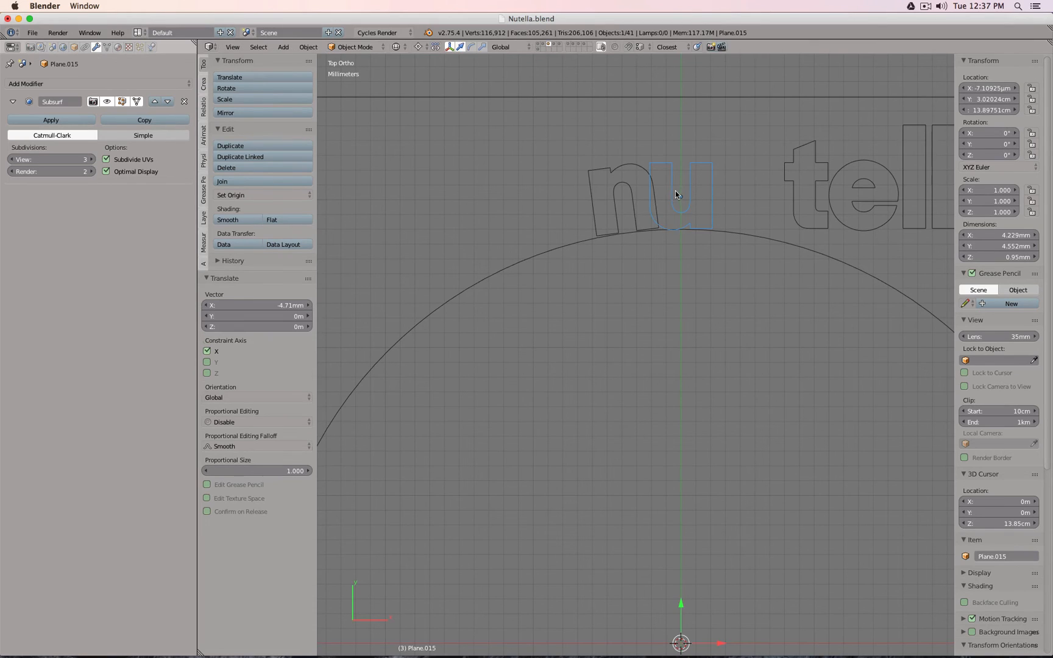
- Rotate the n a further -2.162° about the circle's centre to space it from the u, and rotate both letters together about -7.087°
right_click(617, 171)
key(r)
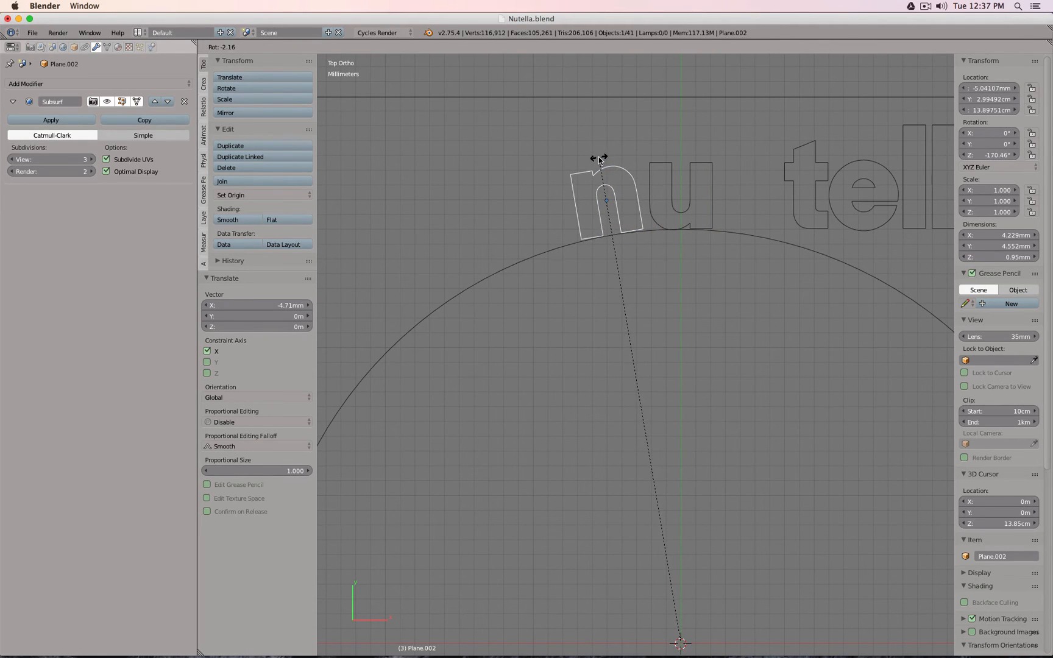
click(599, 160)
shift+right_click(666, 165)
key(r)
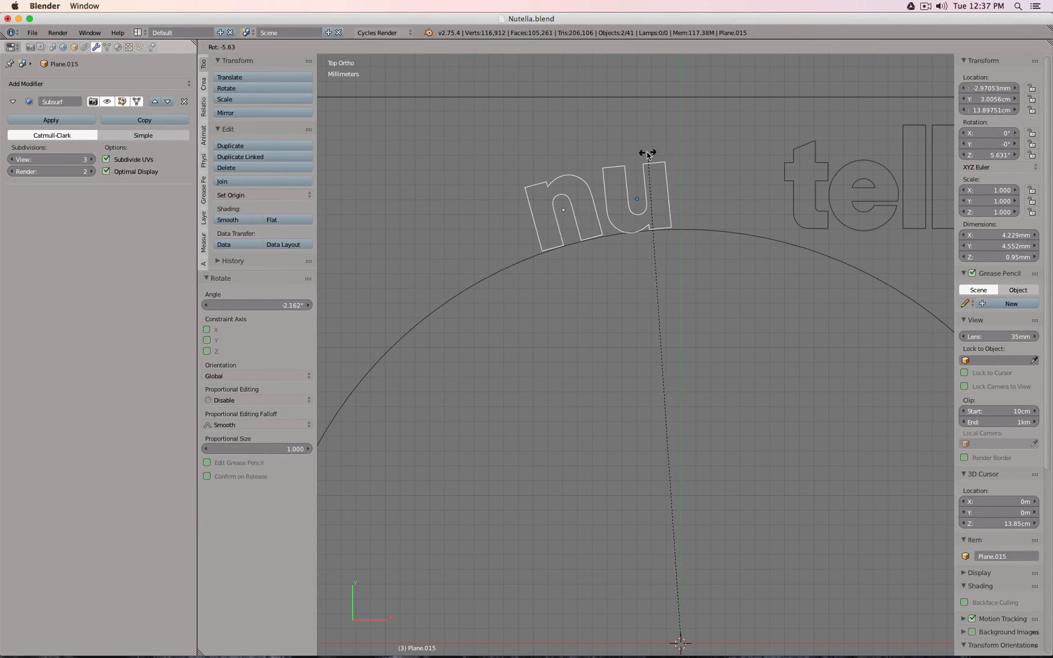
click(660, 154)
- Move the copied letter t -8.456 mm along X to the top of the circle, beside the u
right_click(788, 169)
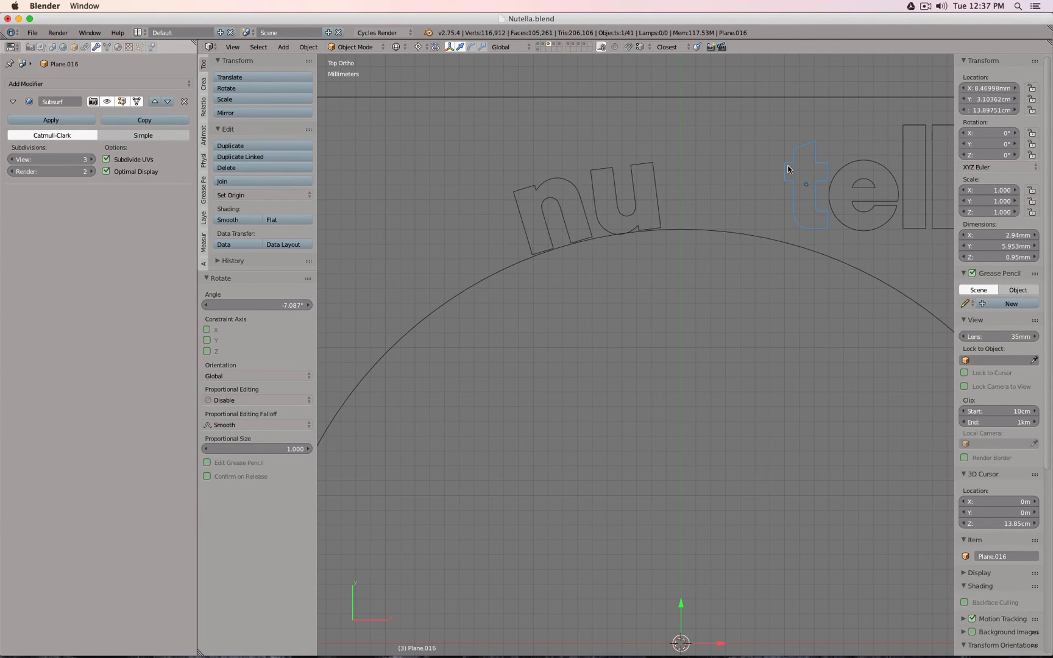
key(g)
key(x)
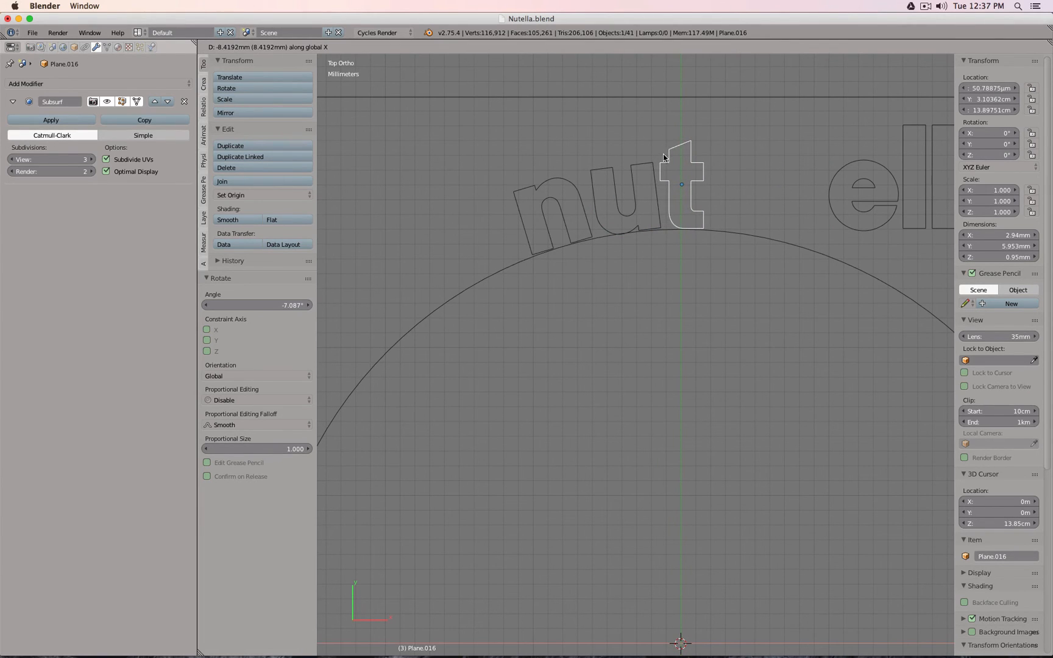
click(663, 153)
- Rotate the copied n and u about -0.18° around the circle's centre, and rotate n, u and t together -5.712°
right_click(616, 172)
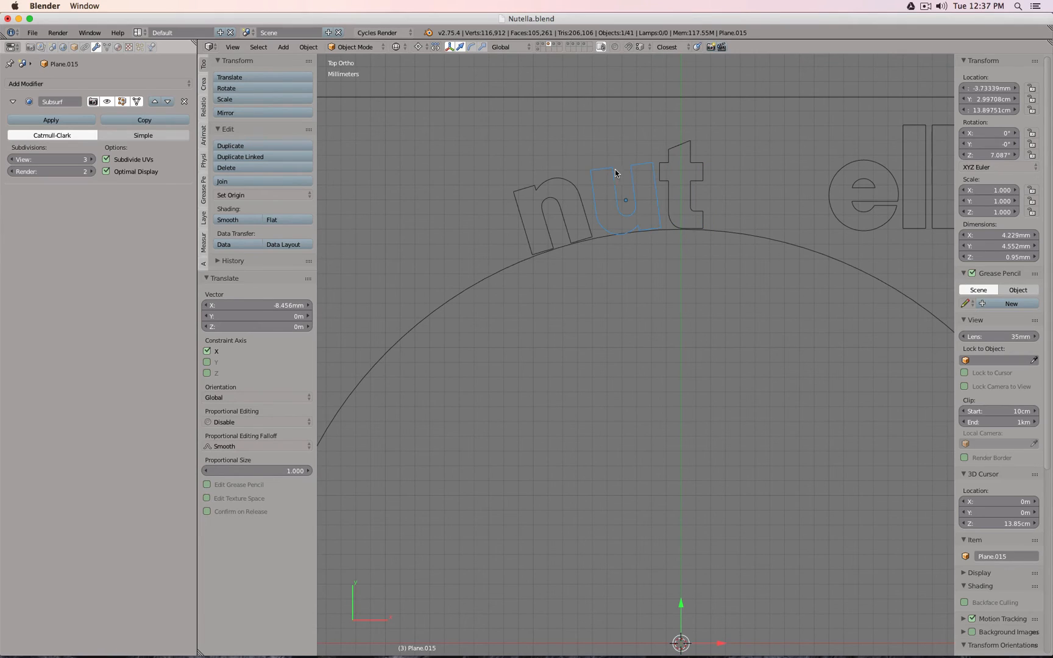
shift+right_click(547, 186)
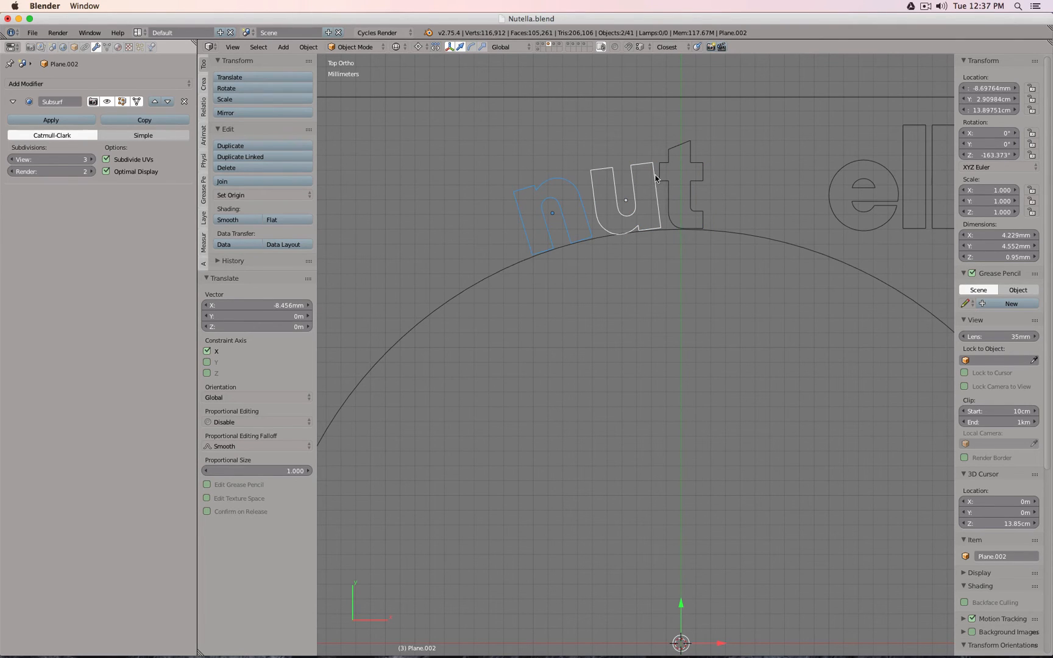
key(r)
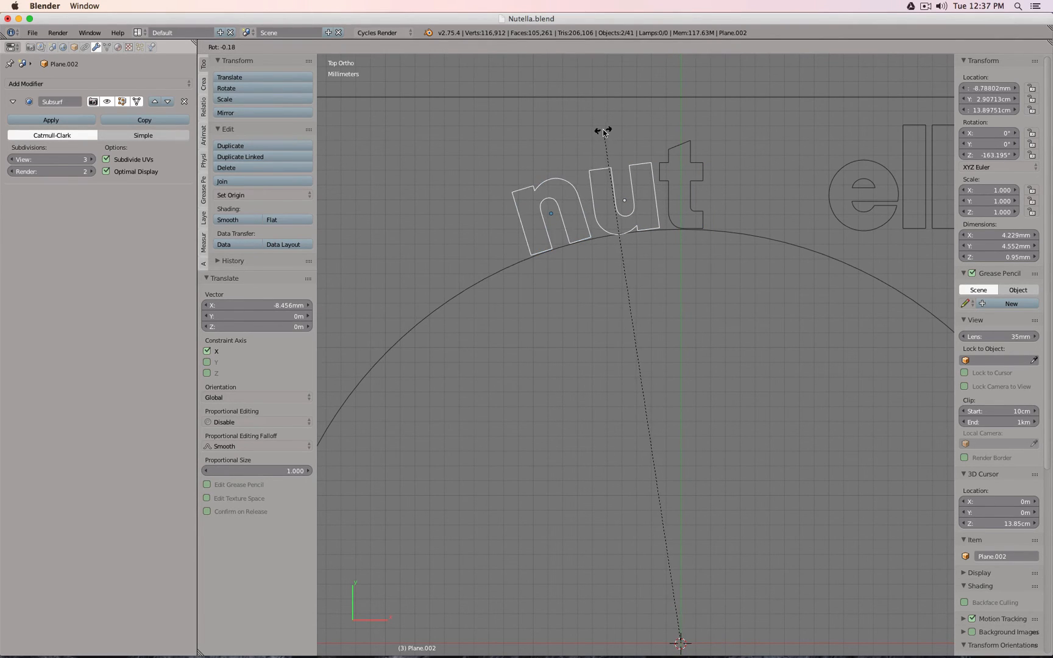
click(606, 133)
shift+right_click(668, 158)
key(r)
click(625, 159)
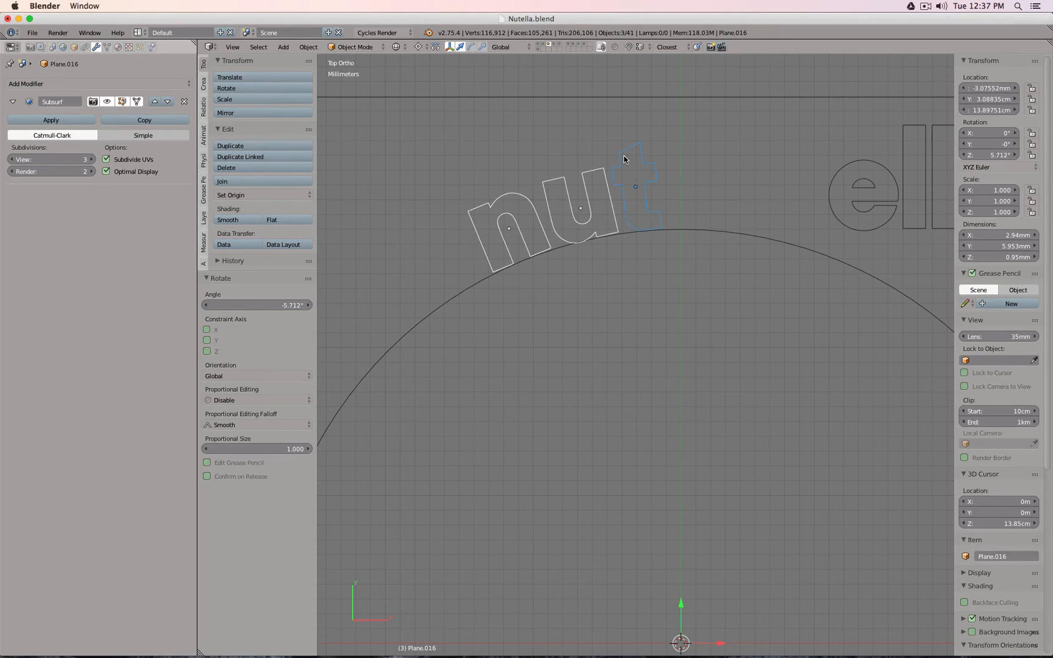
- Move the copied letter e -1.231 cm along X to the top of the circle
right_click(860, 184)
key(g)
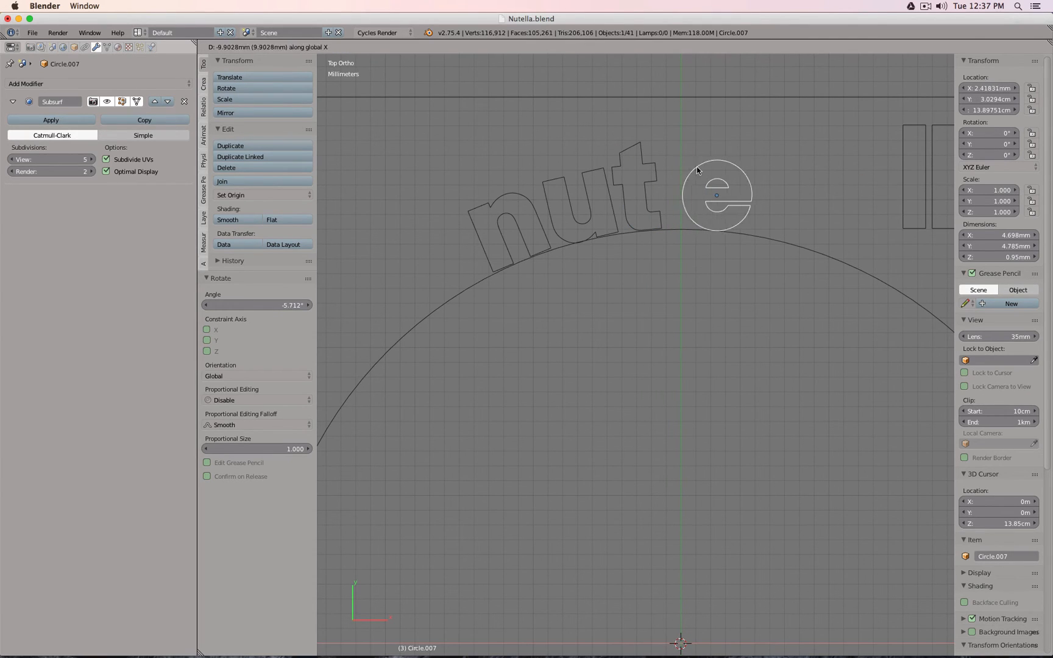
key(x)
click(679, 169)
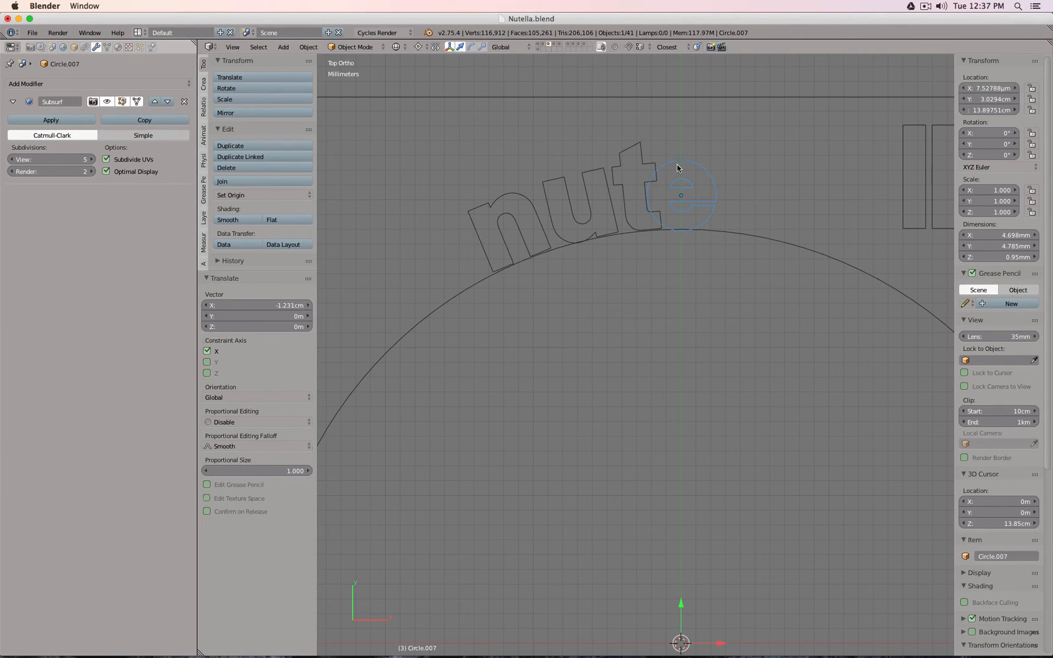
- Rotate n, u and t -2.206° about the circle's centre to clear the e, and rotate all four letters together -9.34°
shift+right_click(637, 157)
shift+right_click(524, 189)
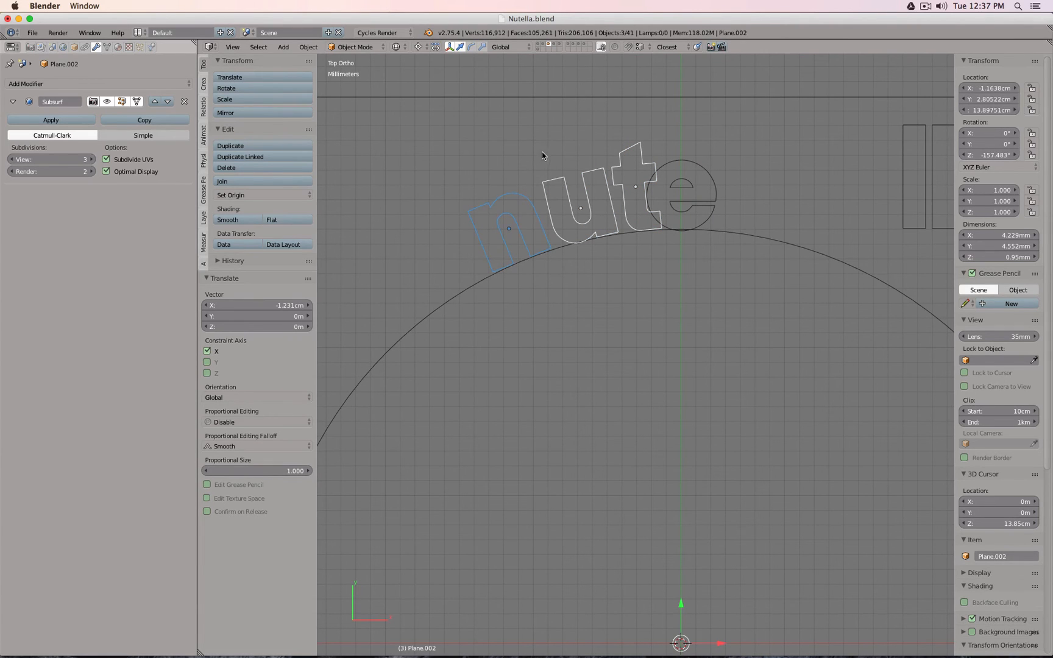
key(r)
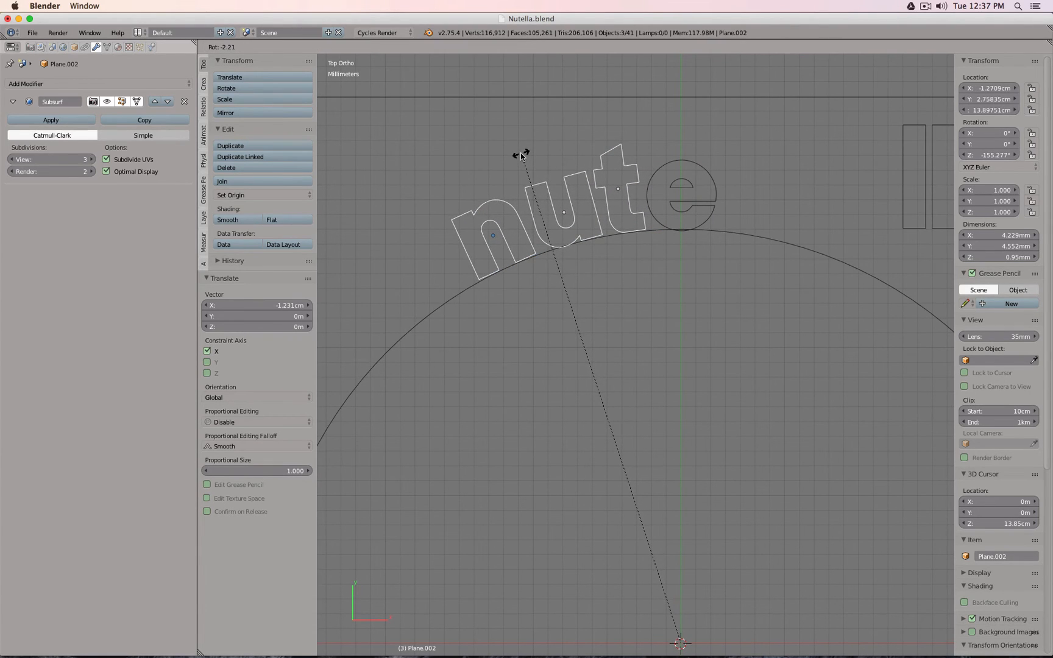
click(521, 156)
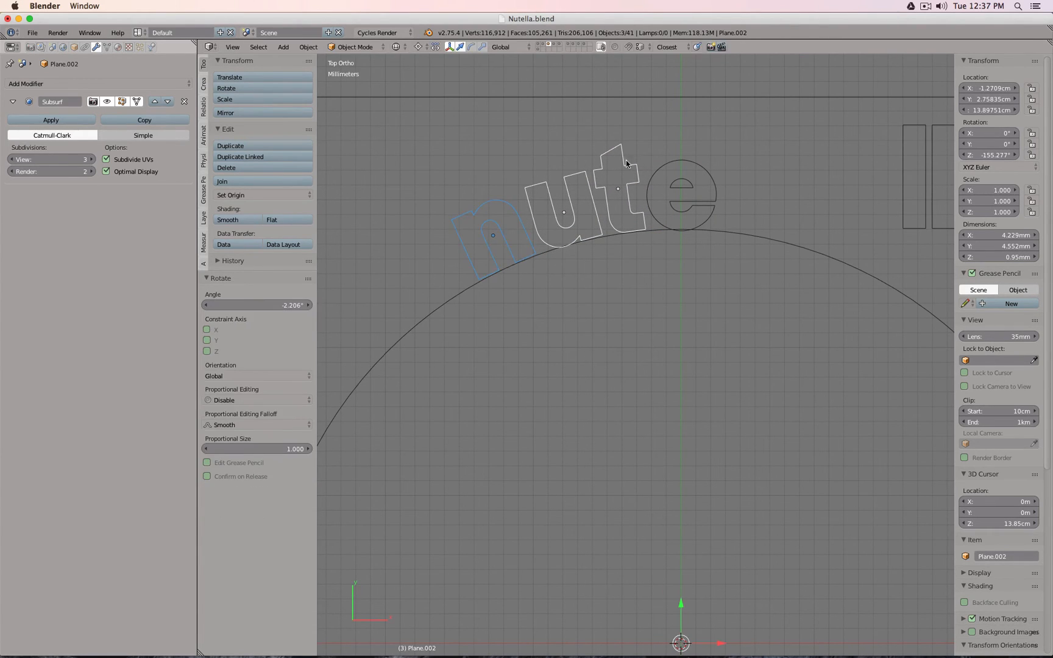
shift+right_click(666, 174)
key(r)
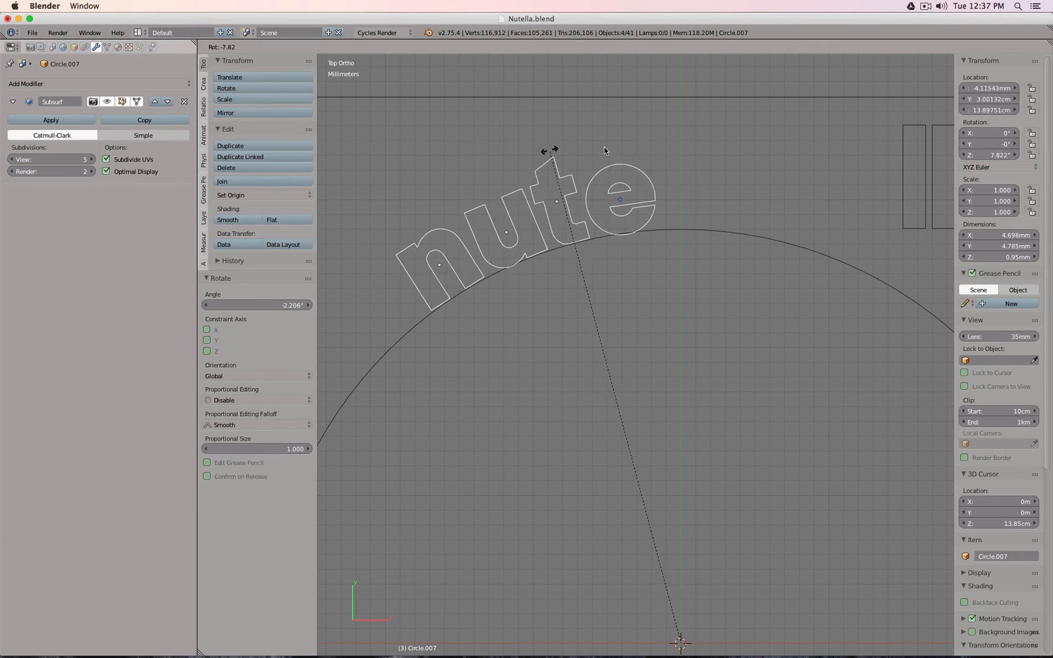
click(563, 153)
- Move the first copied letter l -1.58 cm along X to the top of the circle
right_click(925, 138)
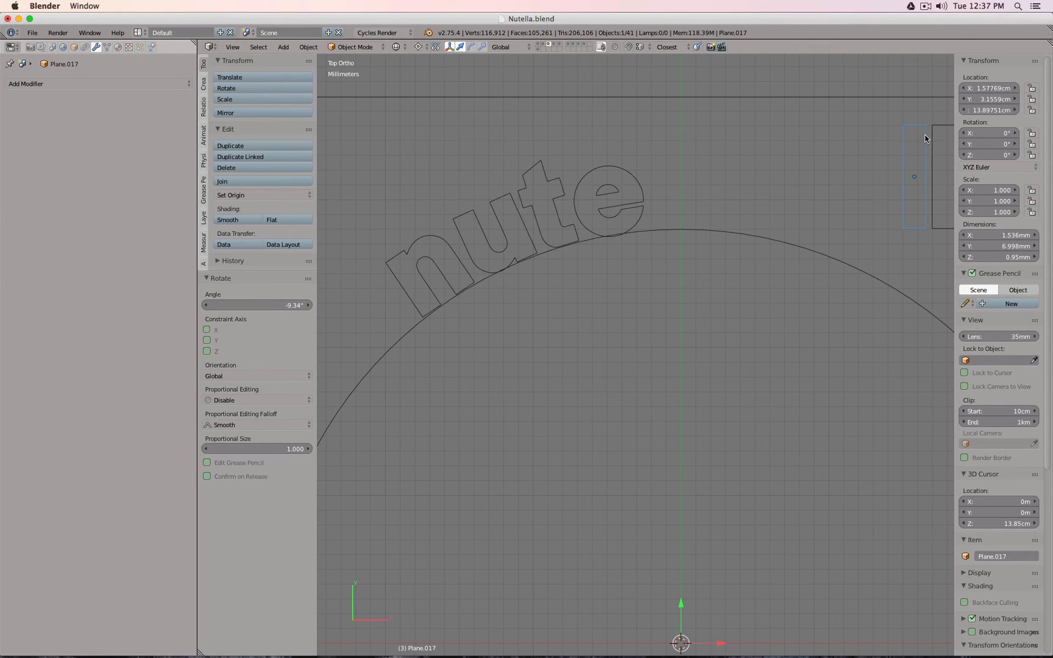
key(g)
key(x)
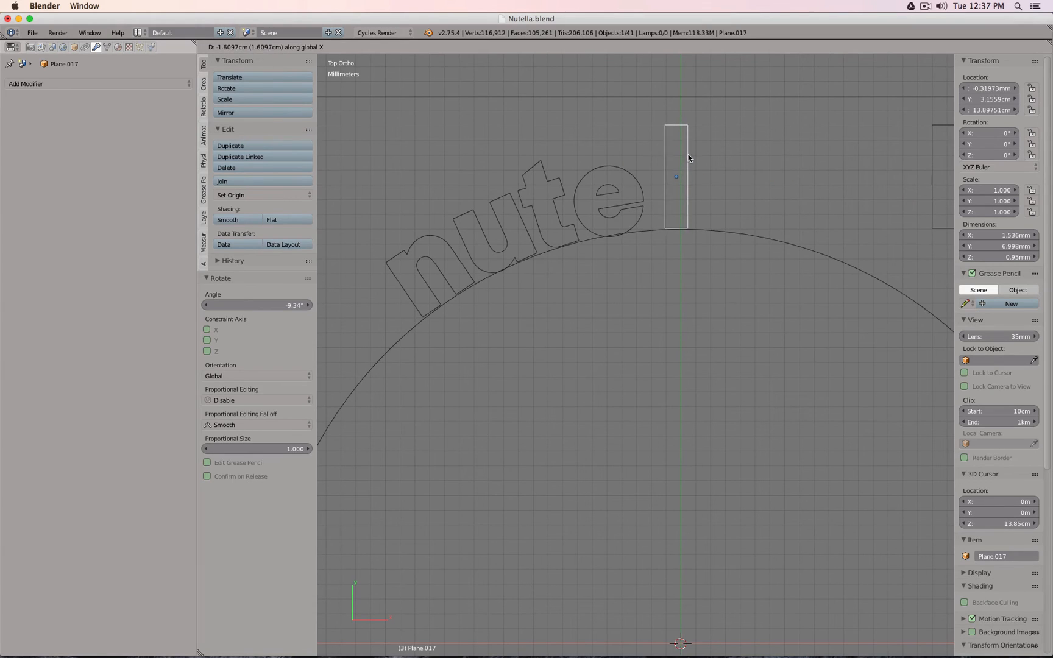
click(690, 157)
- Rotate the letters n, u, t and e together 2.194° about the circle's centre to bring them closer to the l
right_click(632, 180)
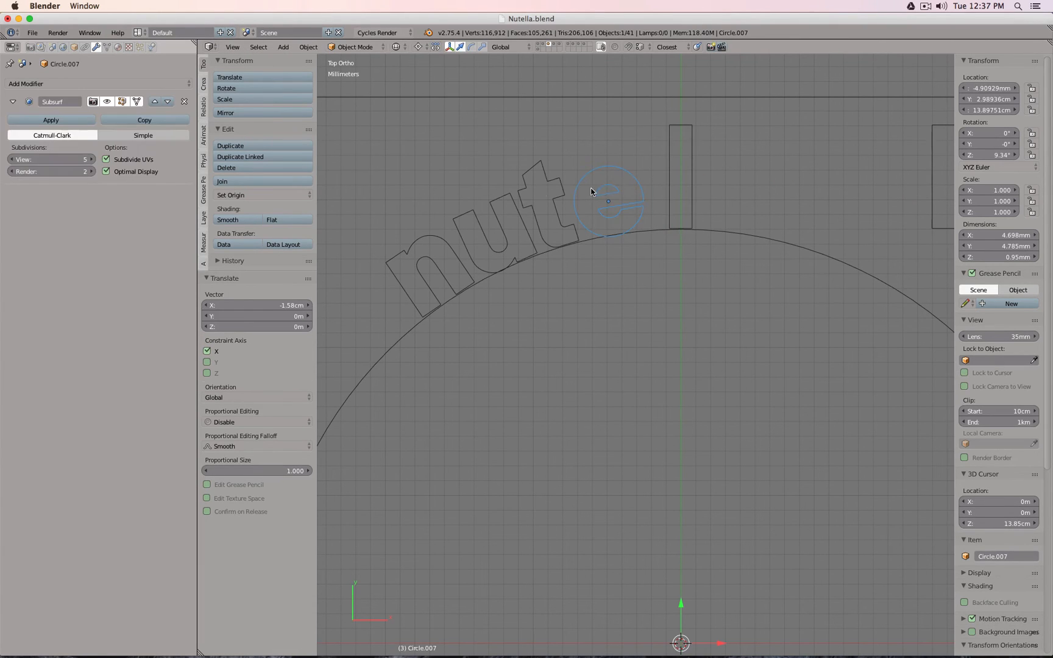
shift+right_click(507, 196)
shift+right_click(453, 210)
shift+right_click(435, 246)
shift+right_click(453, 224)
shift+right_click(508, 194)
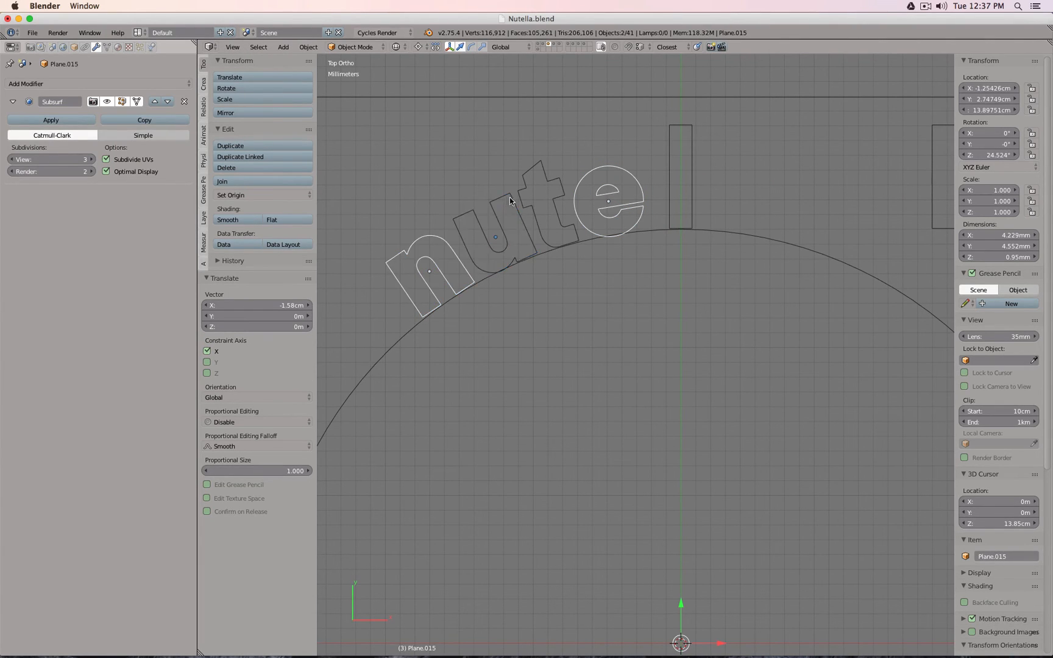
shift+right_click(509, 194)
shift+right_click(508, 195)
key(r)
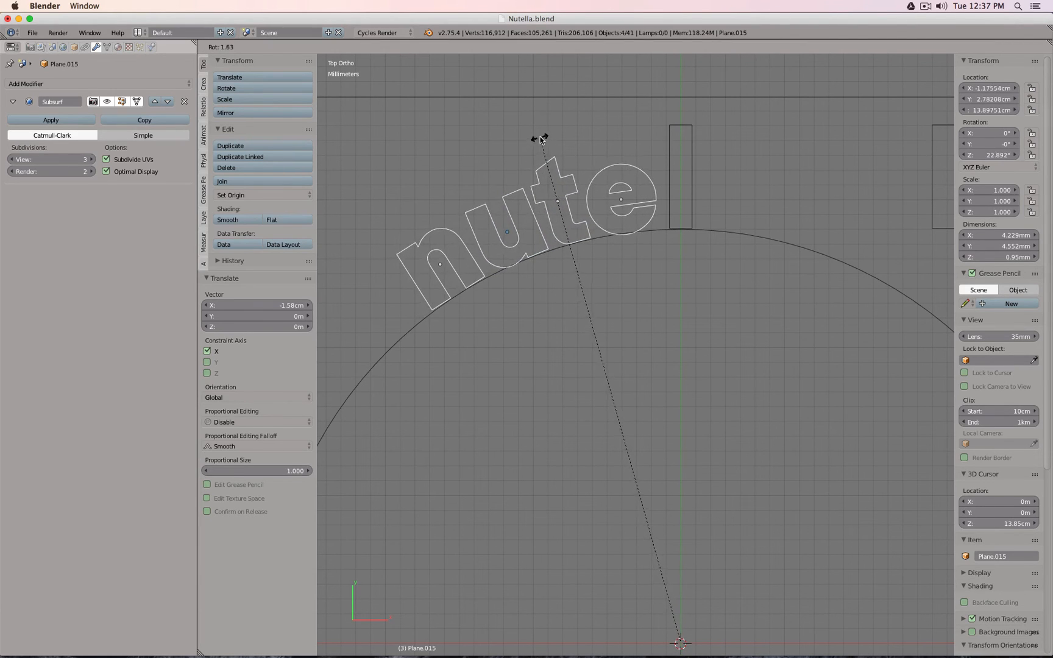
click(544, 136)
- Add the l to the selected letters and rotate all five together -5.994° about the circle's centre
shift+right_click(671, 146)
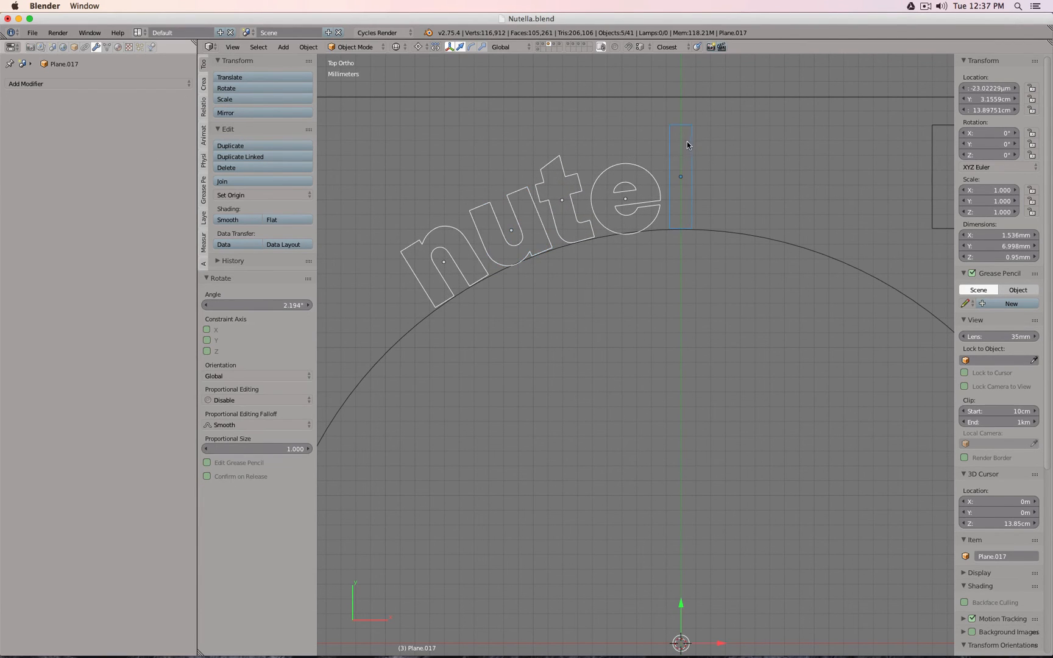
key(r)
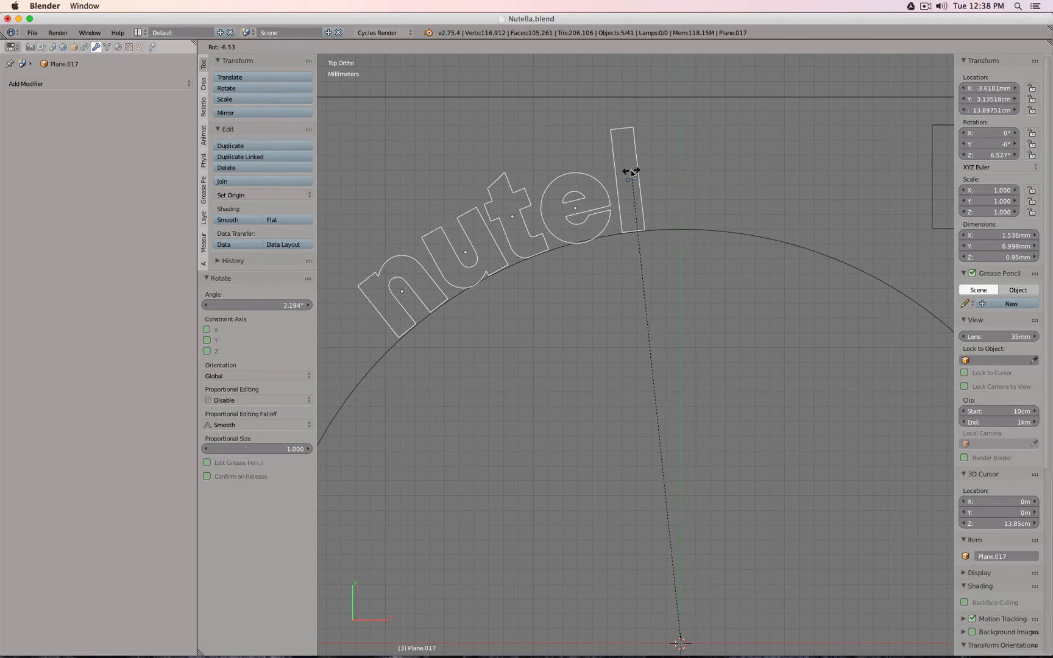
click(677, 189)
- Move the second copied letter l and the letter a together -1.78 cm along X to the top of the circle
scroll(719, 207, down, 2)
right_click(871, 215)
shift+right_click(901, 223)
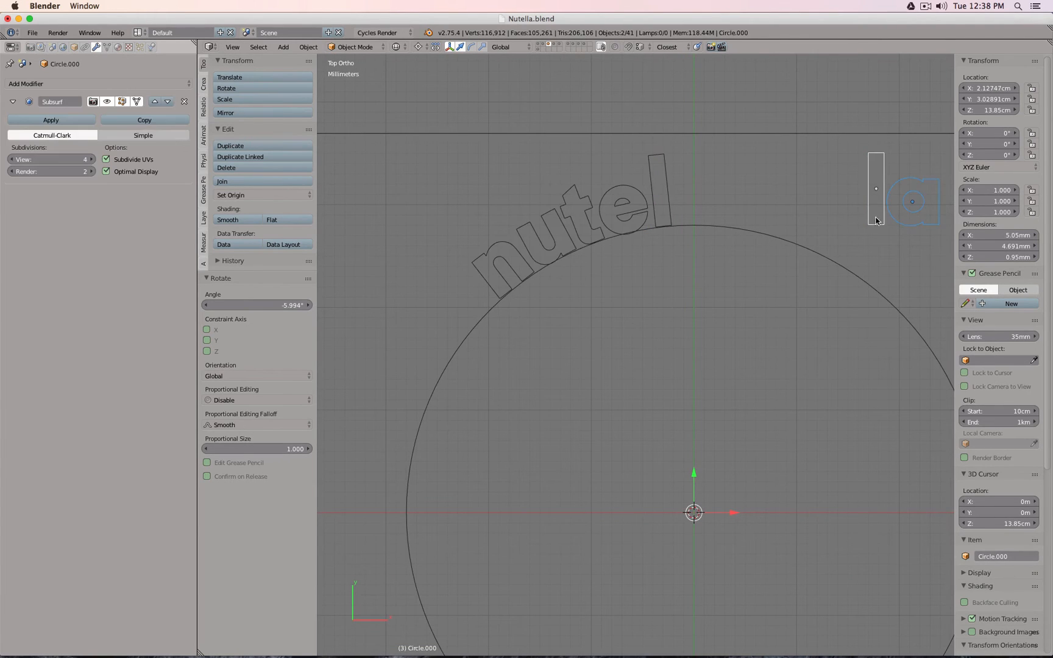
scroll(796, 203, up, 3)
key(g)
key(x)
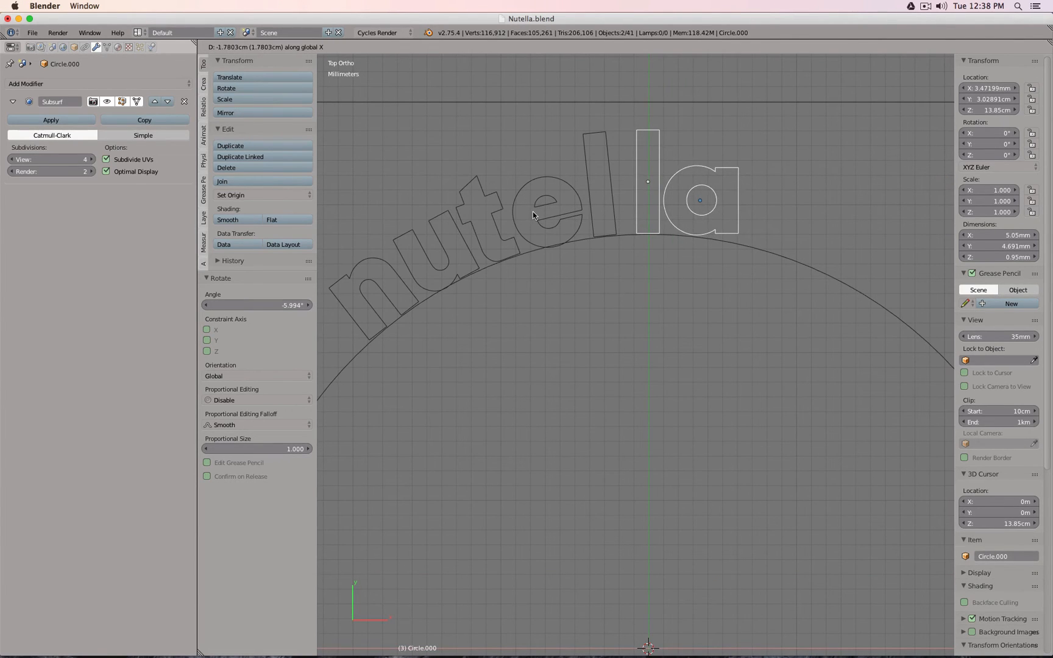
click(532, 211)
- Move the copied letter a -3.523 mm along X to centre it at the top of the circle
right_click(702, 172)
key(g)
key(x)
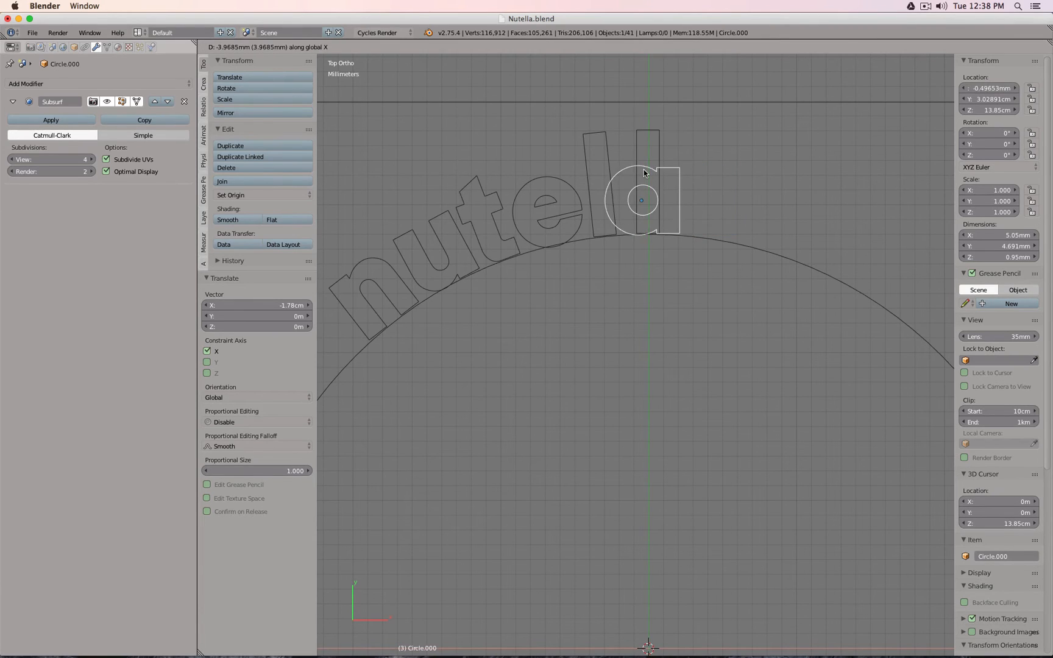
- Rotate the second letter l -1.935° about the circle's centre to space it from the first l
right_click(659, 151)
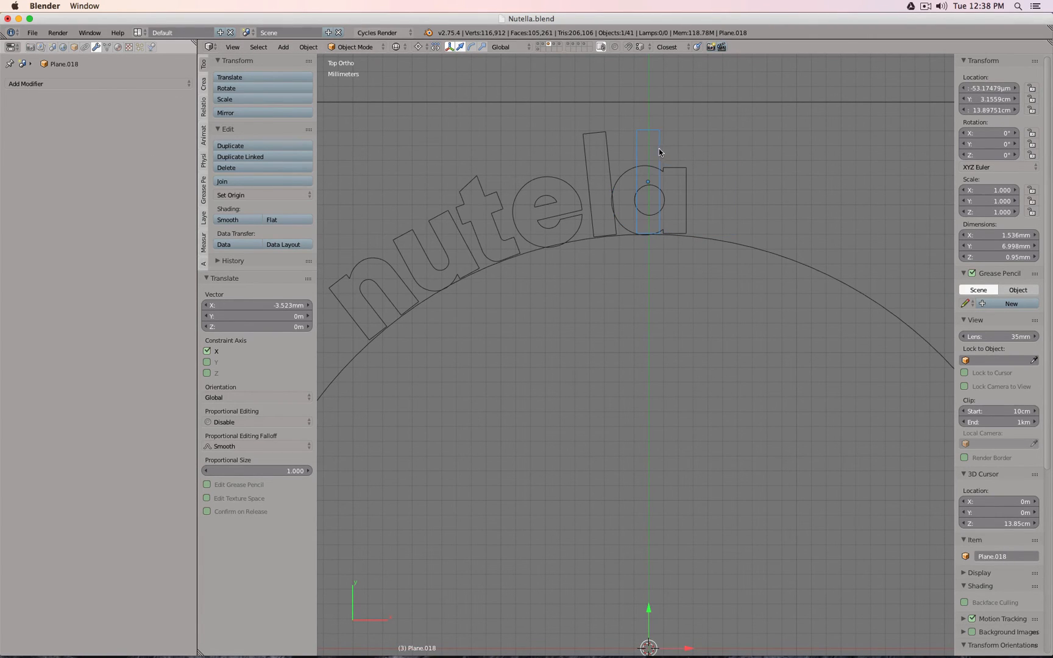
scroll(633, 160, up, 2)
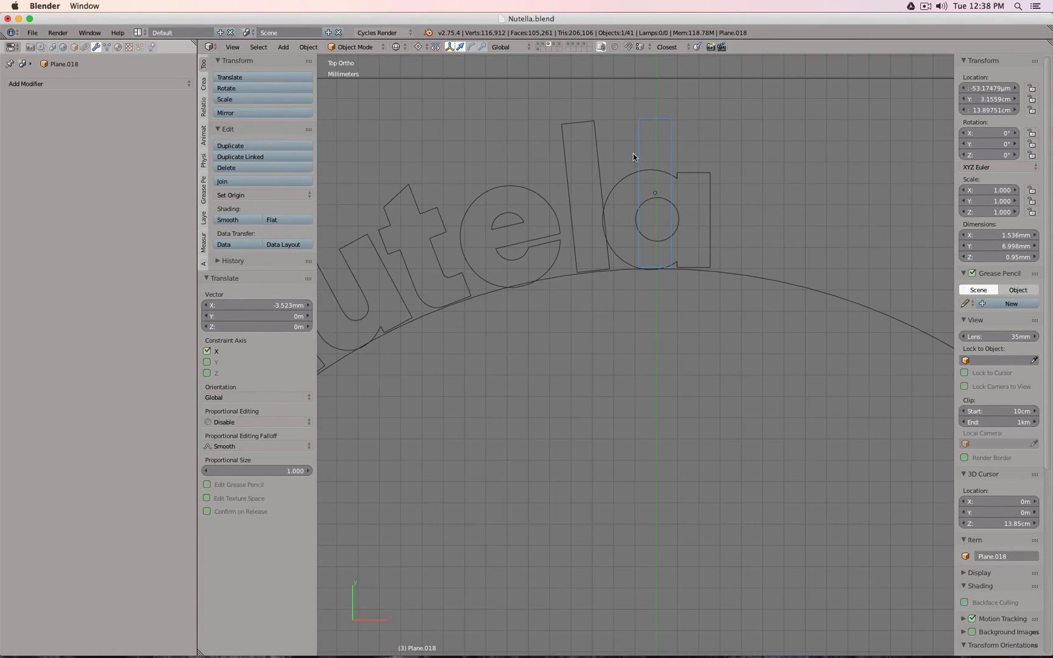
key(g)
key(r)
click(604, 148)
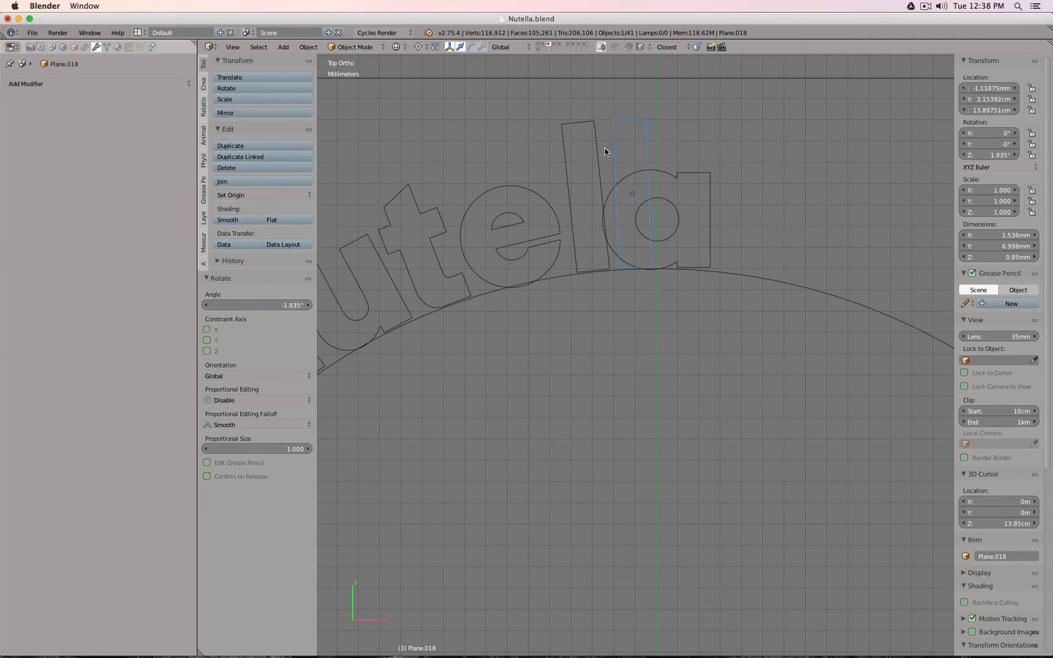
- Rotate the letters n, u, t, e, l and l together -5.286° about the circle's centre to clear the a
shift+right_click(576, 152)
shift+right_click(529, 184)
scroll(527, 190, down, 4)
shift+right_click(472, 212)
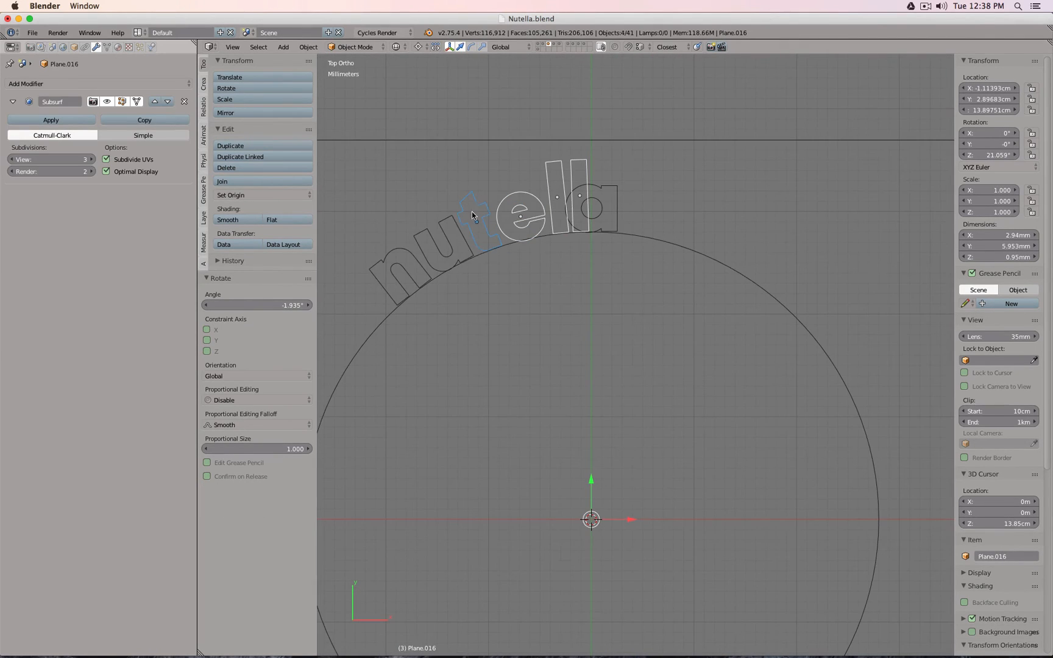
shift+right_click(439, 250)
shift+right_click(394, 278)
key(r)
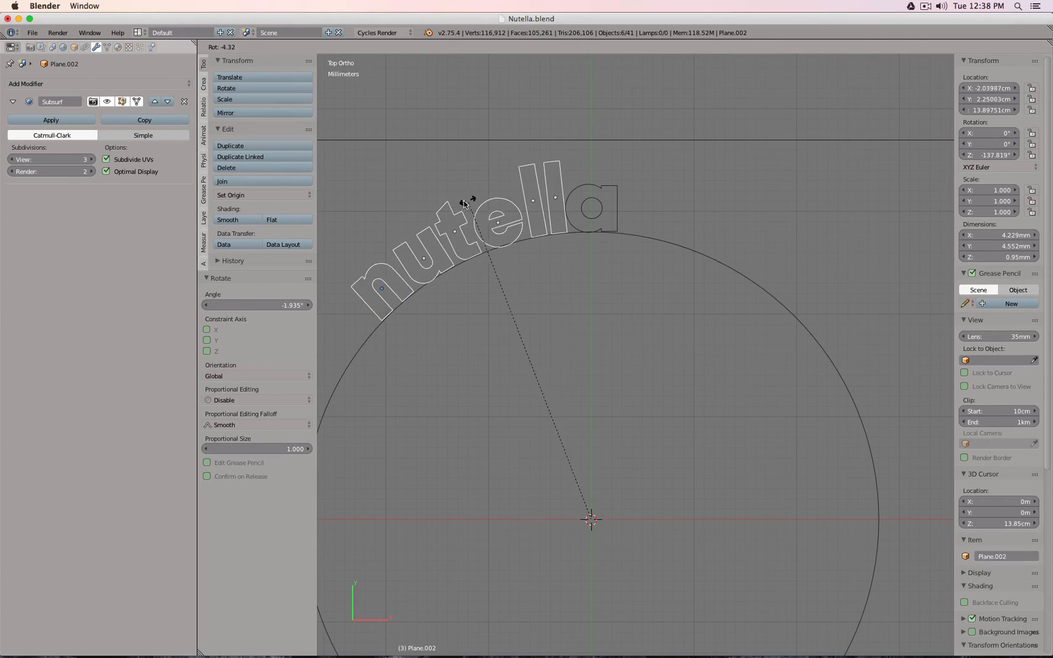
click(461, 201)
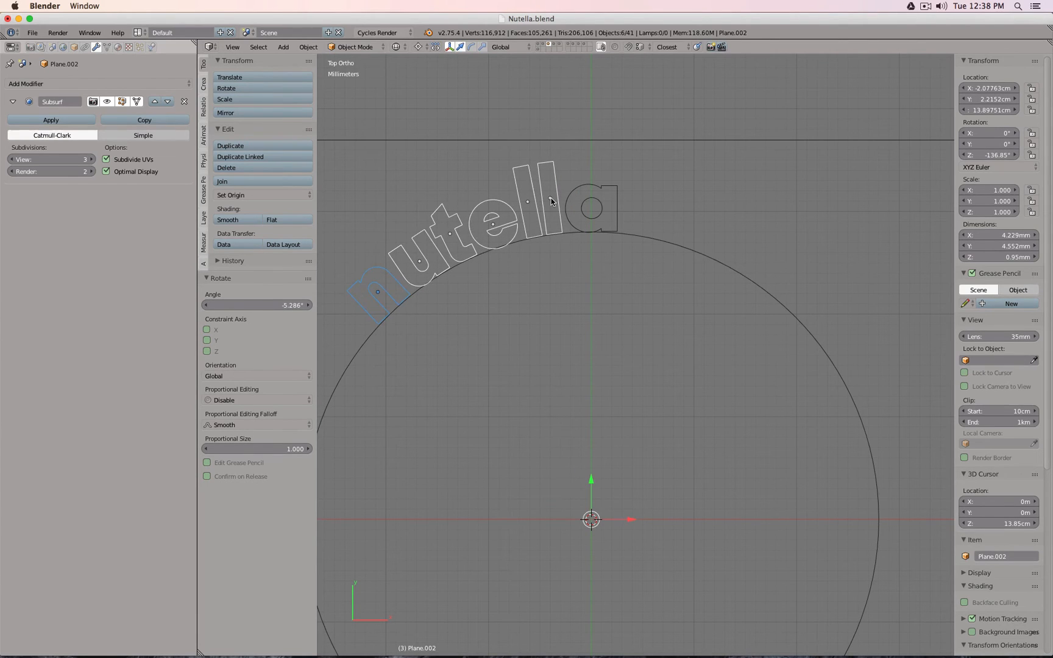
- Deselect everything, inspect the curved nutella lettering from oblique angles, and return to the top view
scroll(602, 239, down, 3)
middle_drag(602, 239, 573, 206)
key(a)
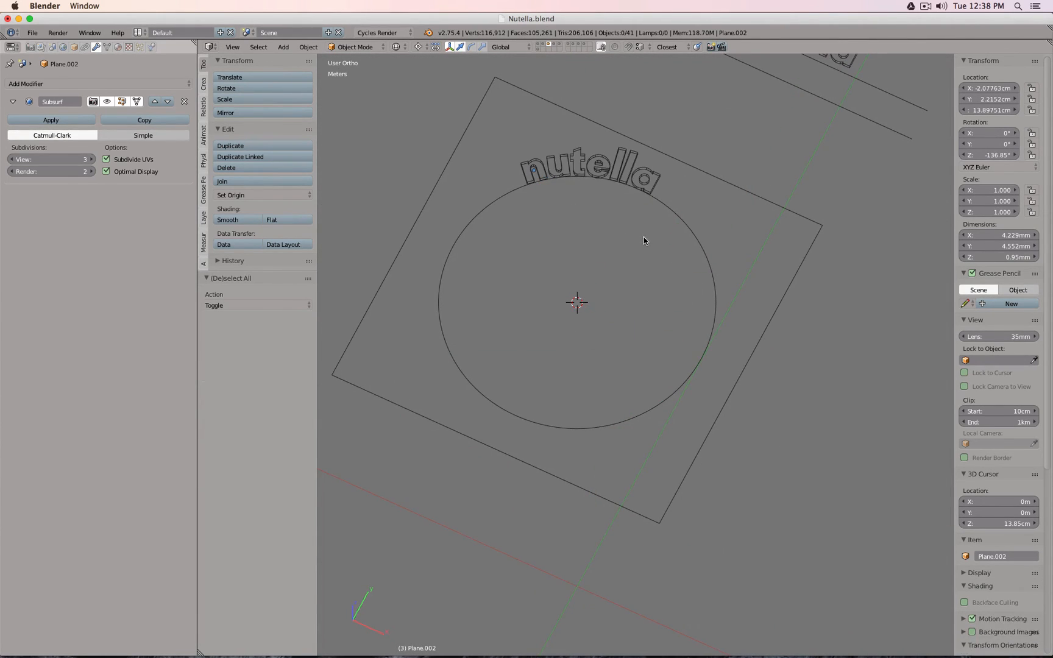
middle_drag(643, 236, 743, 228)
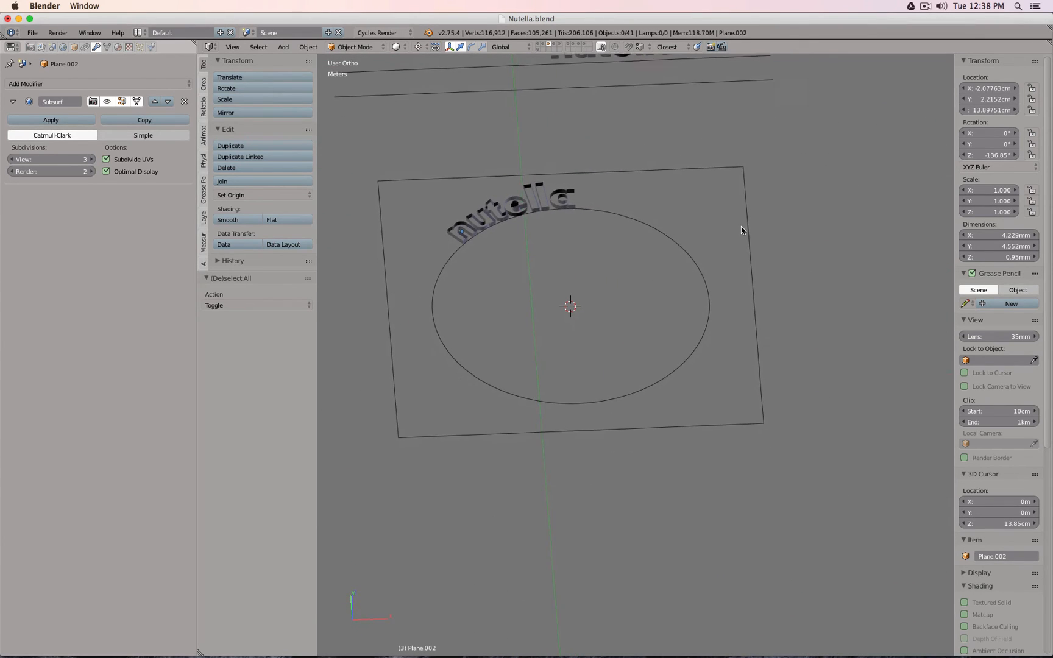
scroll(559, 199, up, 4)
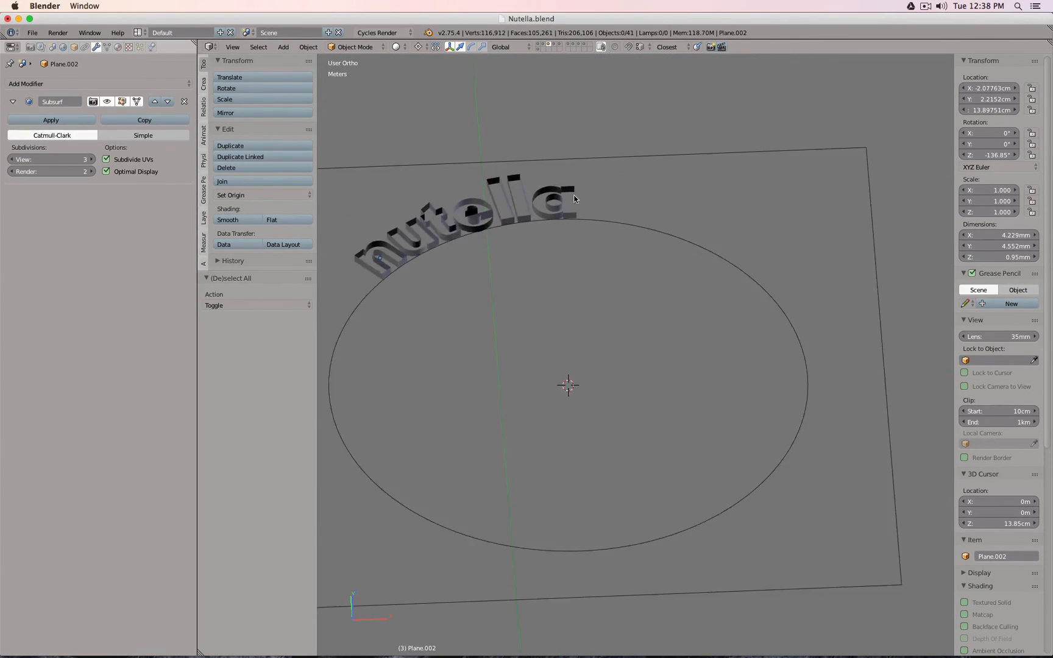
shift+middle_drag(560, 196, 686, 189)
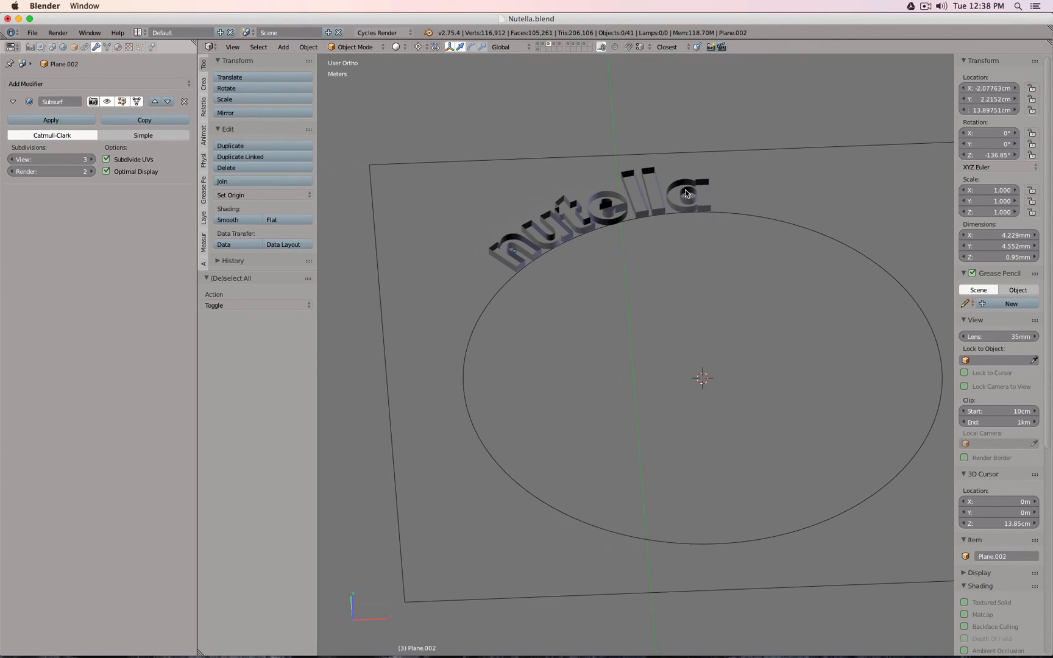
key(KP_7)
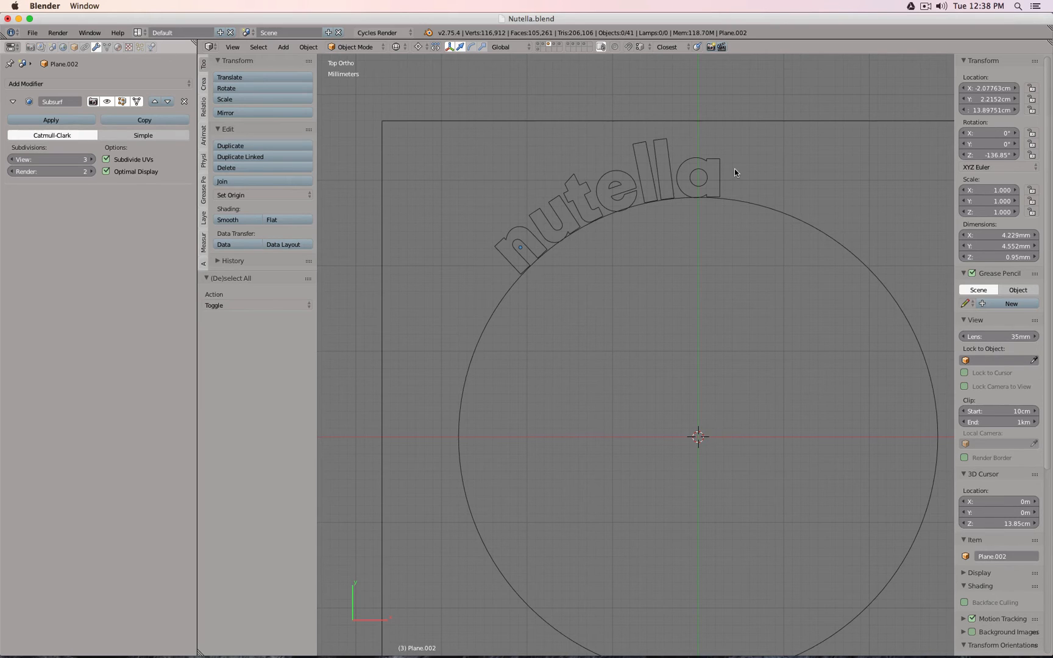
- Duplicate all seven curved nutella letters in place and join the copies into a single object
right_click(717, 162)
shift+right_click(662, 153)
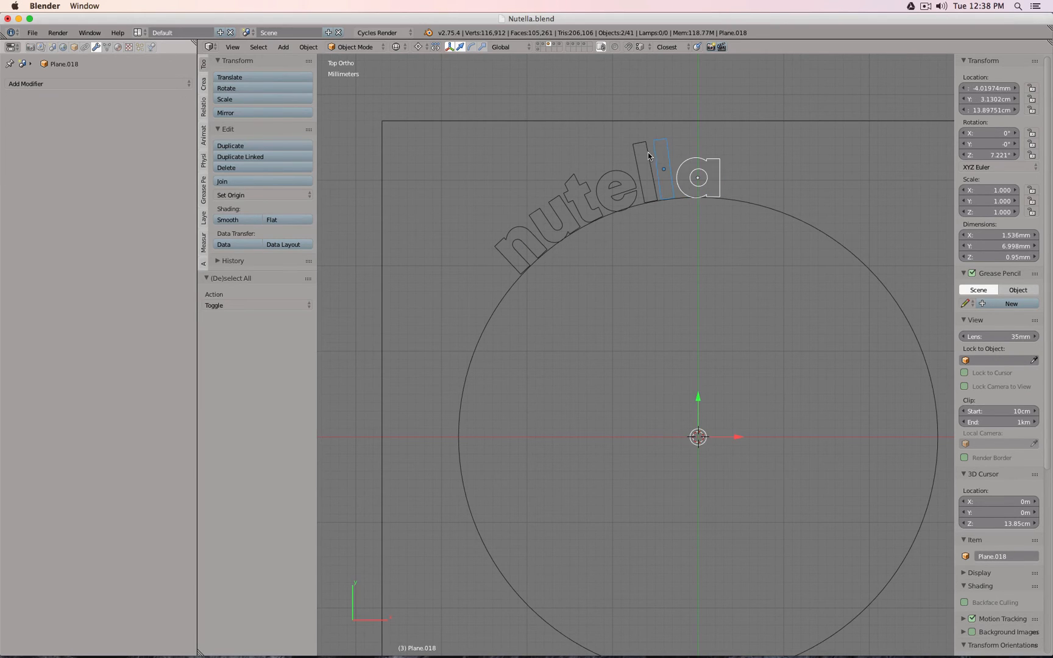
shift+right_click(643, 168)
shift+right_click(617, 186)
shift+right_click(582, 183)
shift+right_click(559, 201)
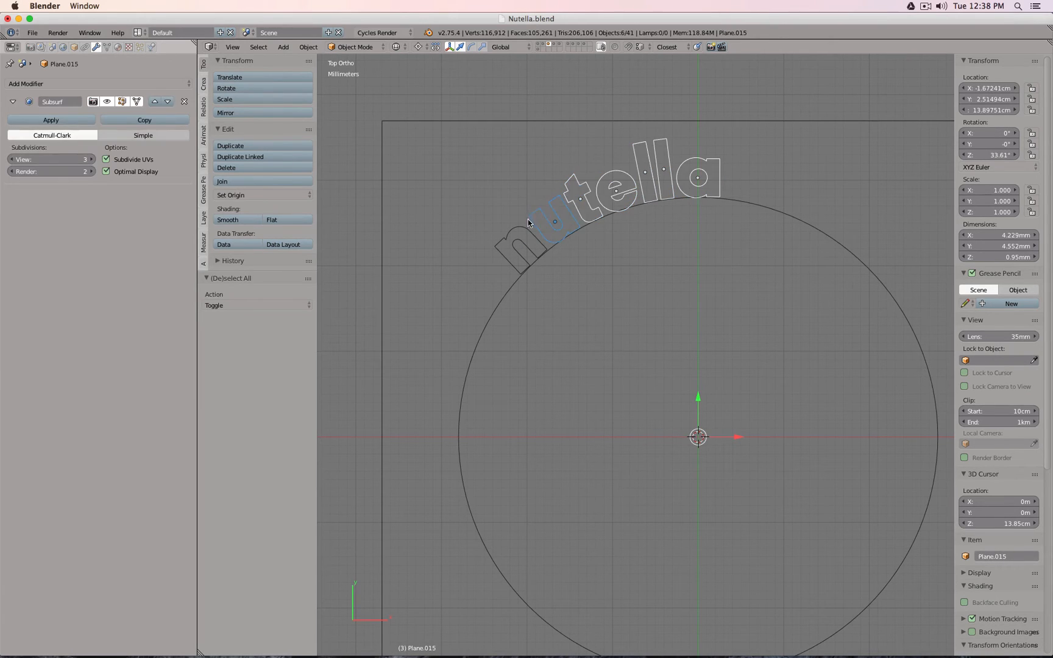
shift+right_click(528, 223)
shift+right_click(534, 218)
shift+right_click(528, 221)
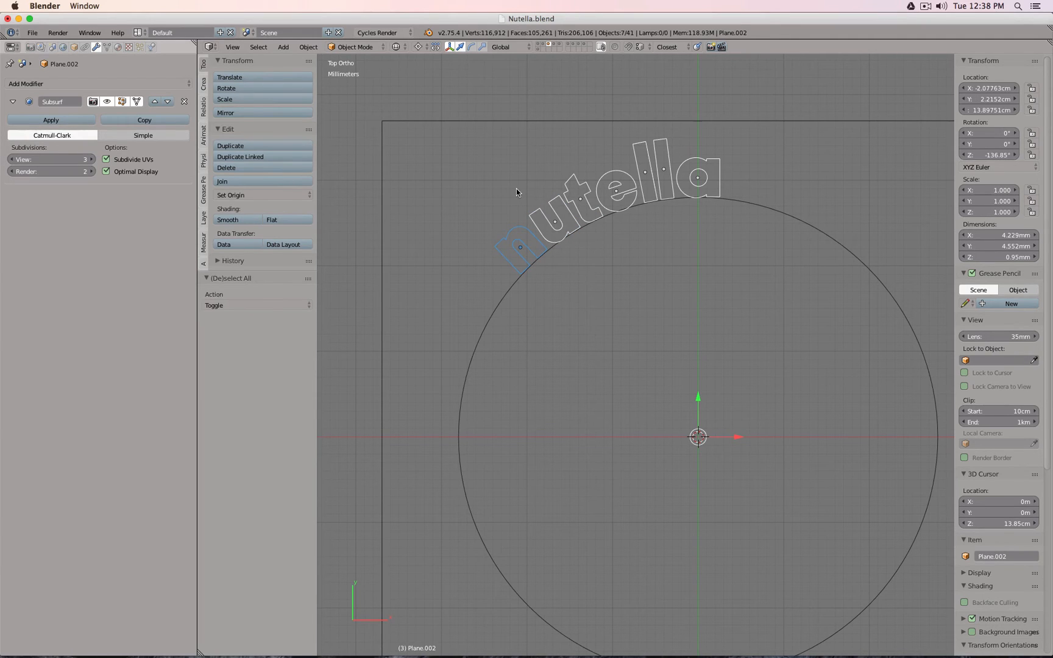
key(shift+d)
right_click(516, 192)
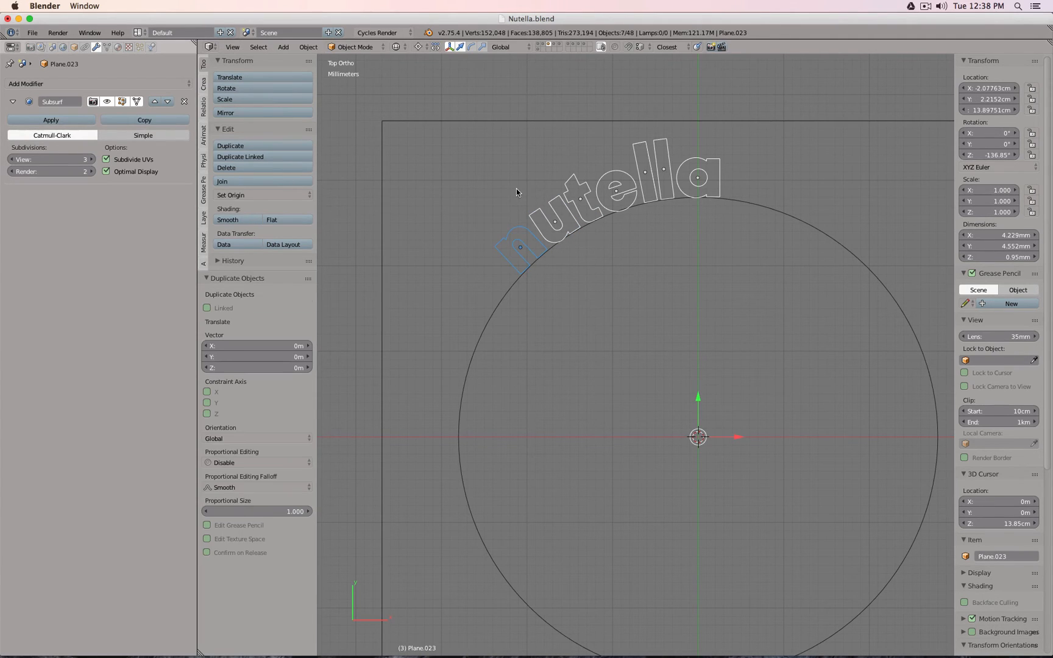
key(ctrl+j)
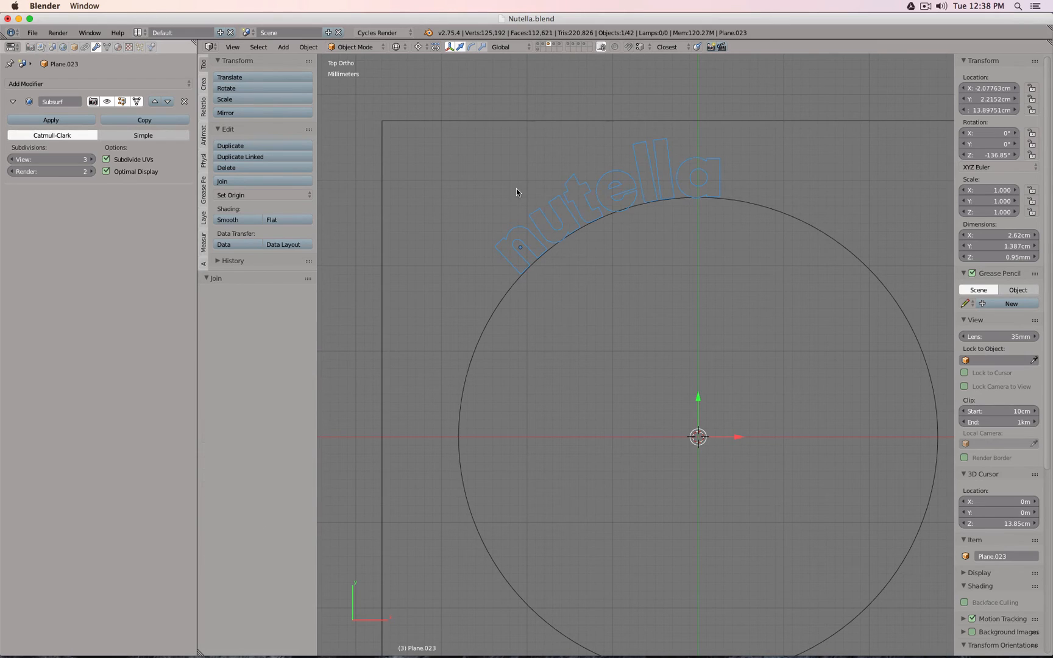
- Set the joined word's origin to the 3D cursor at the circle's centre
middle_drag(515, 192, 594, 161)
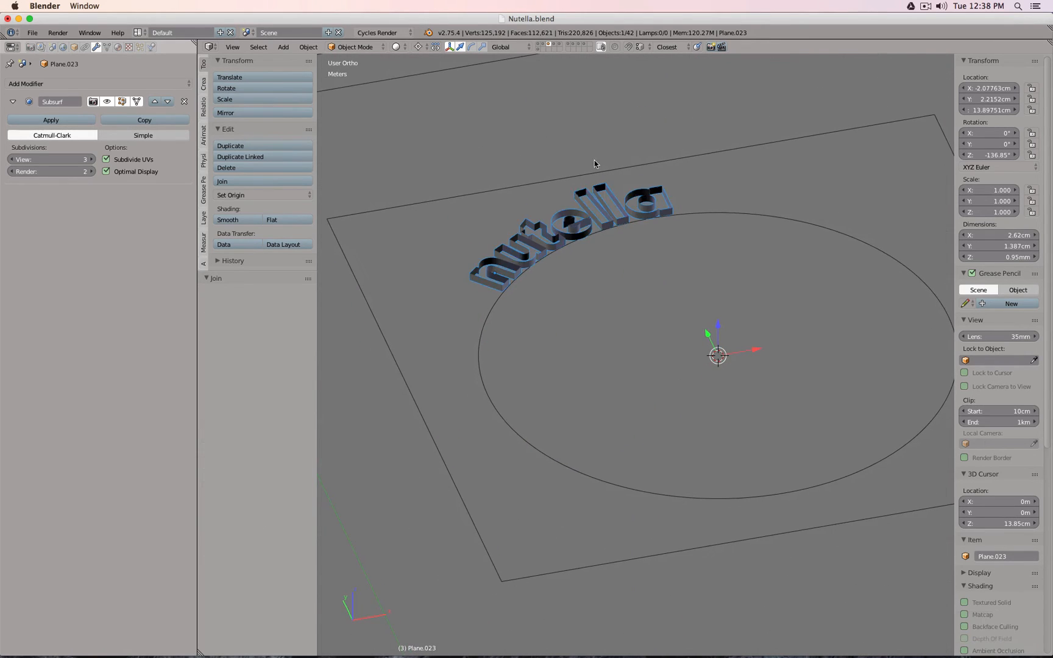
key(Tab)
key(Tab)
key(KP_7)
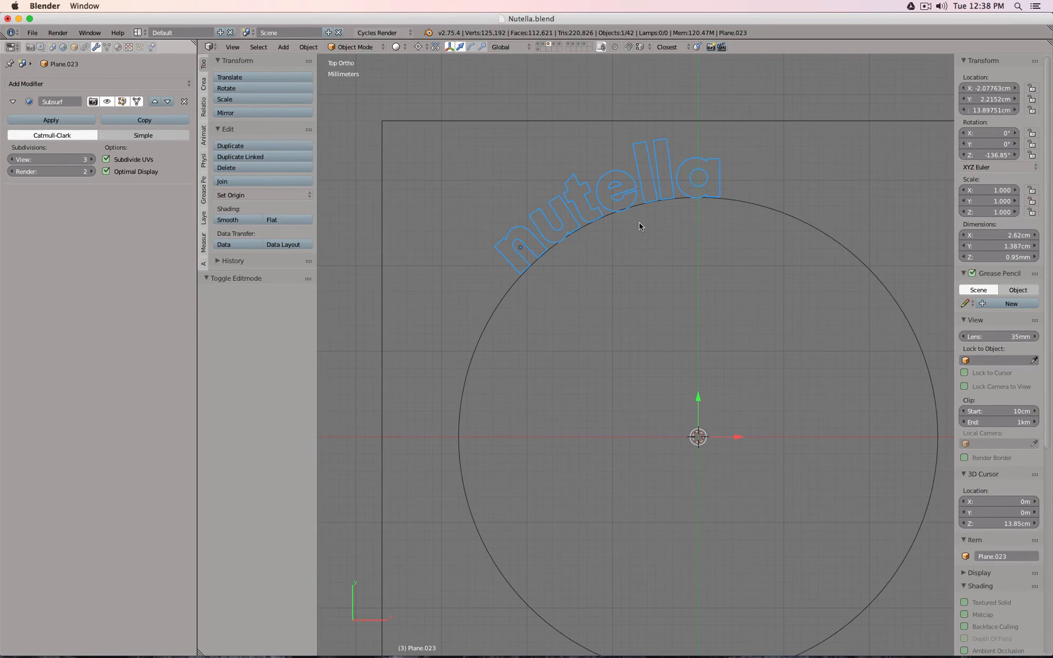
scroll(639, 226, down, 2)
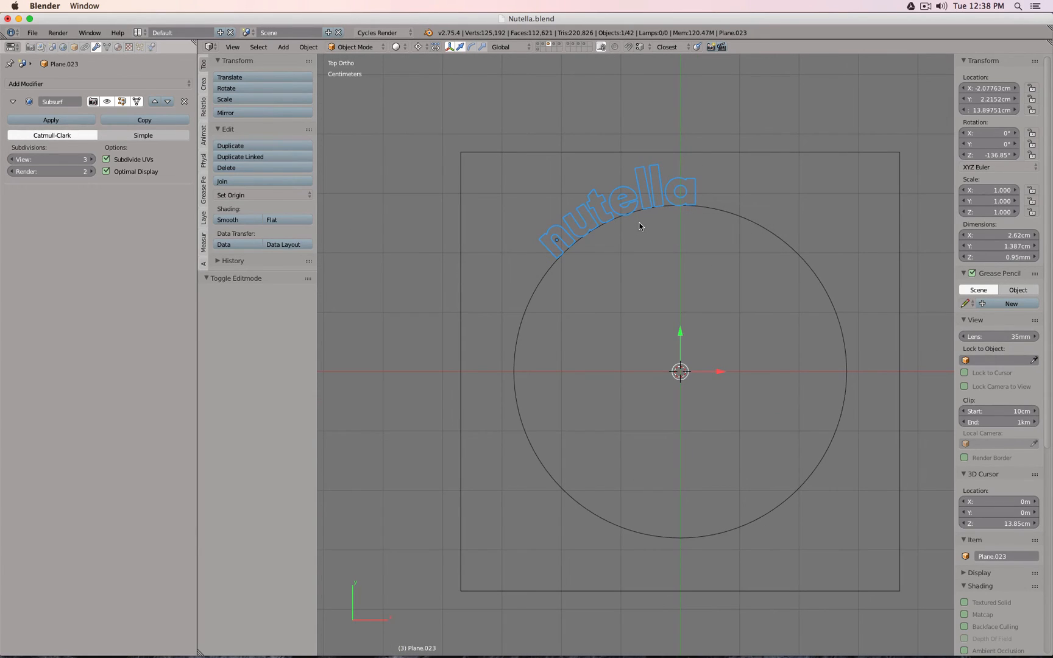
key(shift+ctrl+alt+c)
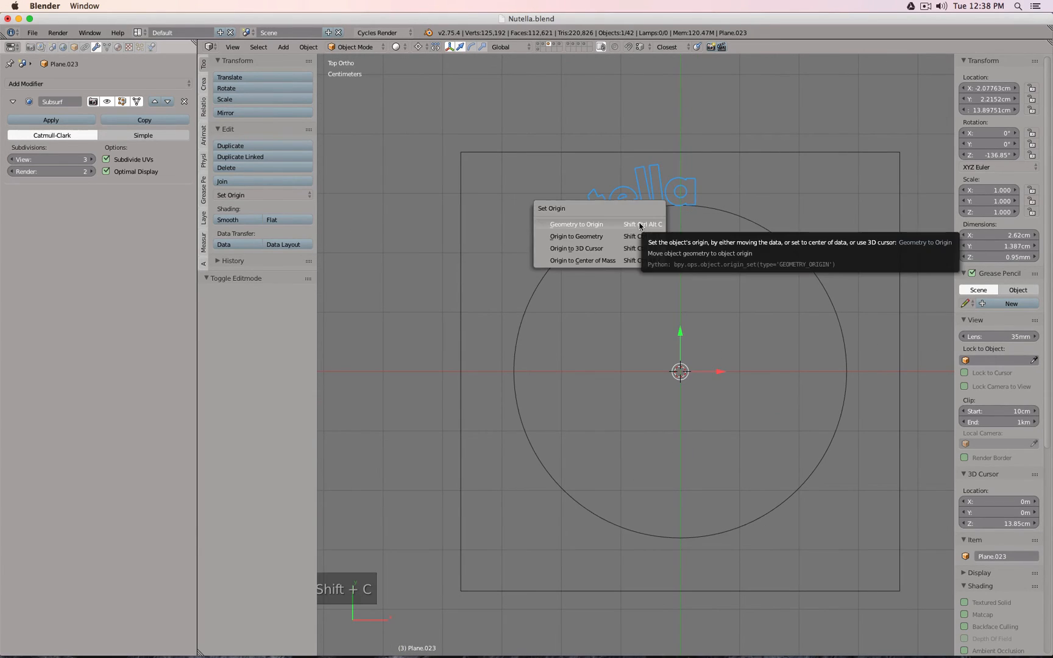
key(Down)
key(Down)
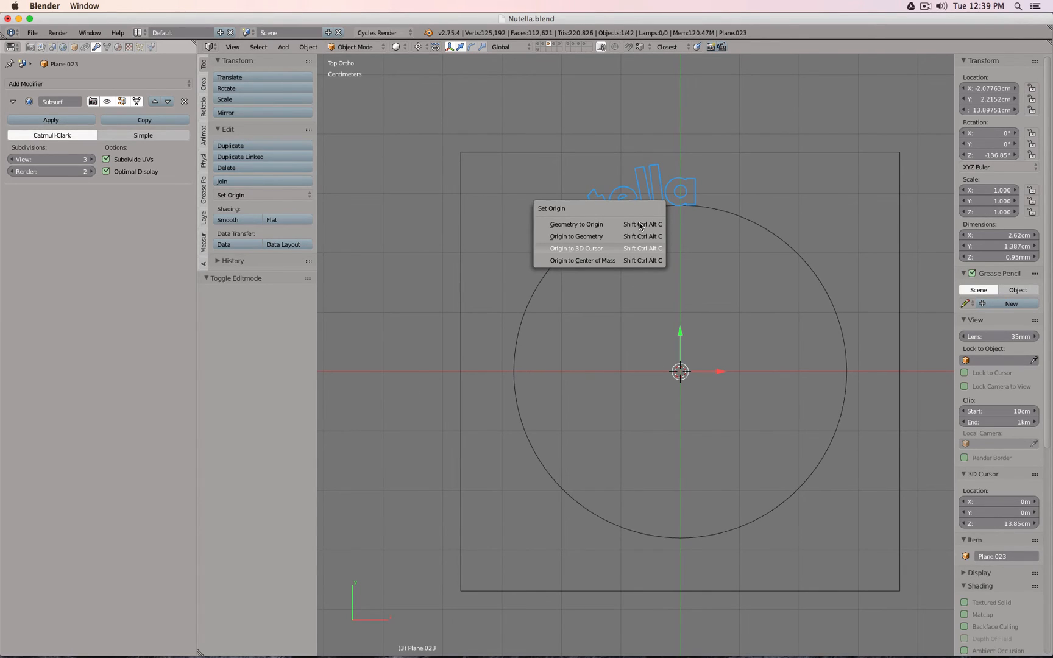
click(284, 194)
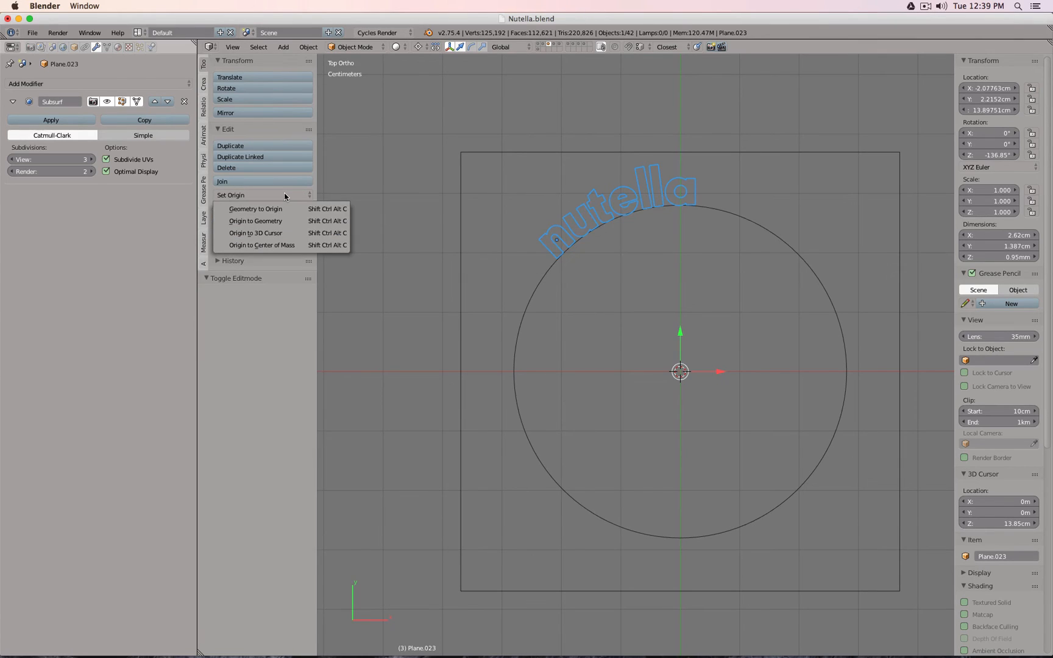
click(298, 233)
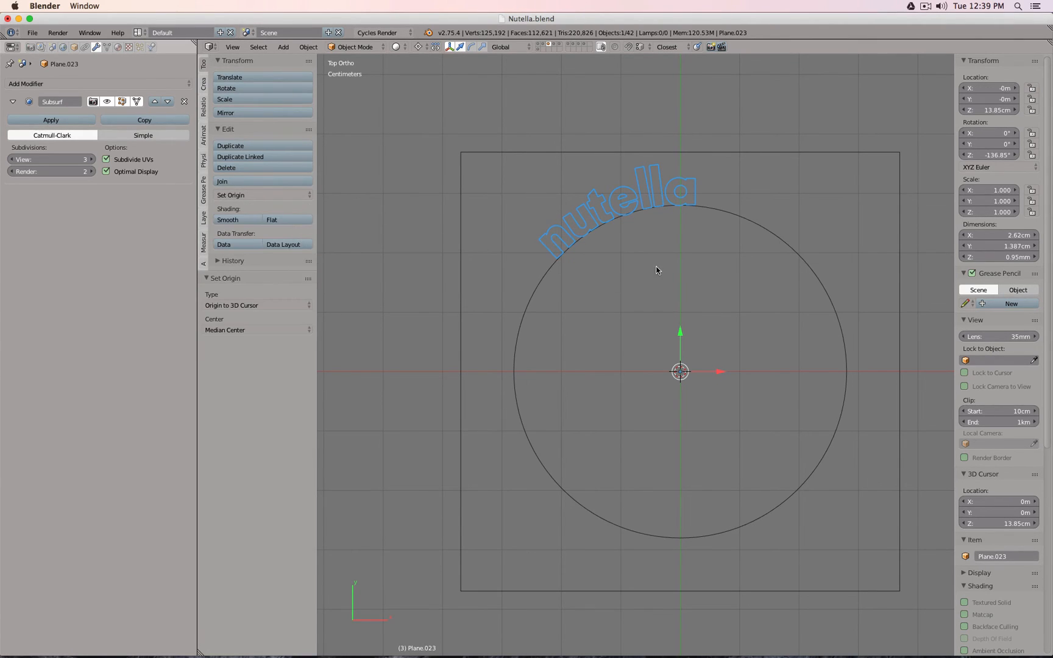
- Apply the joined word's rotation to its mesh data
key(ctrl+a)
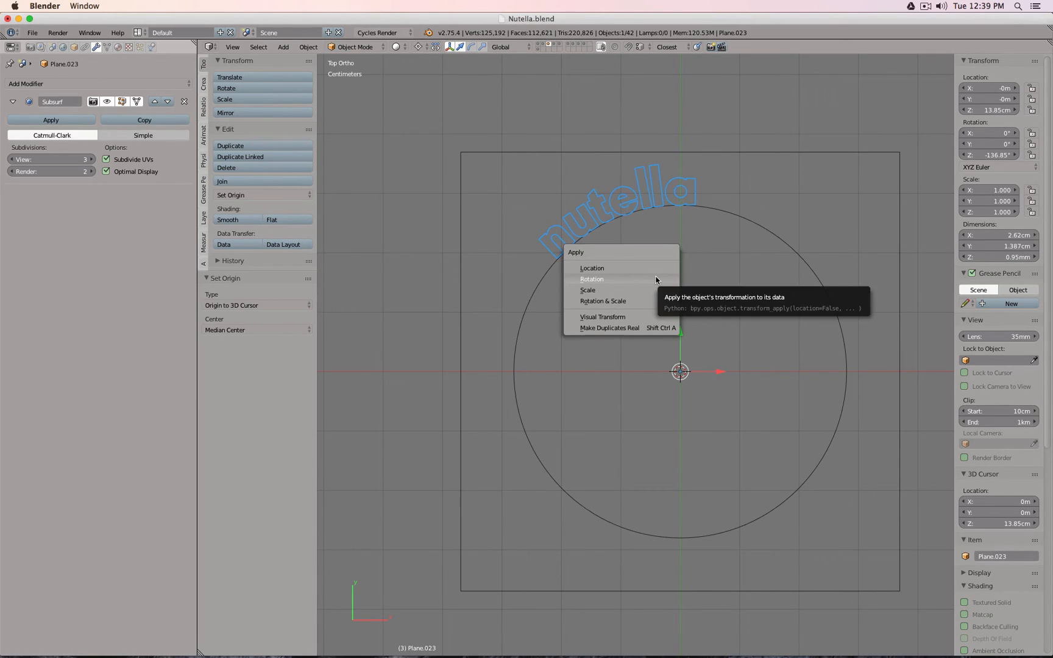
click(657, 280)
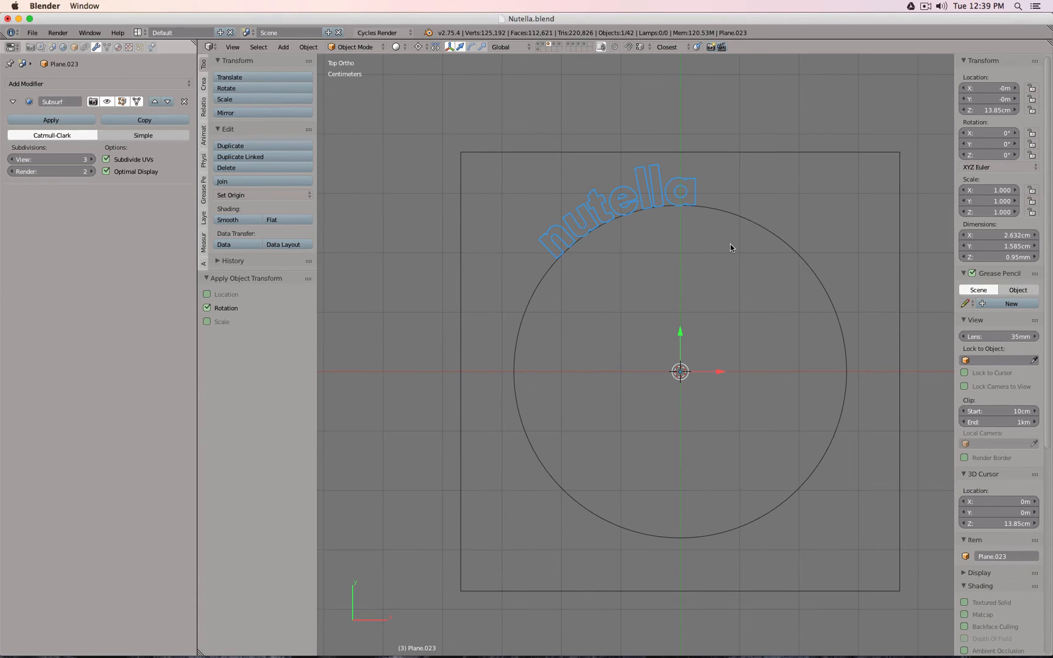
key(alt+r)
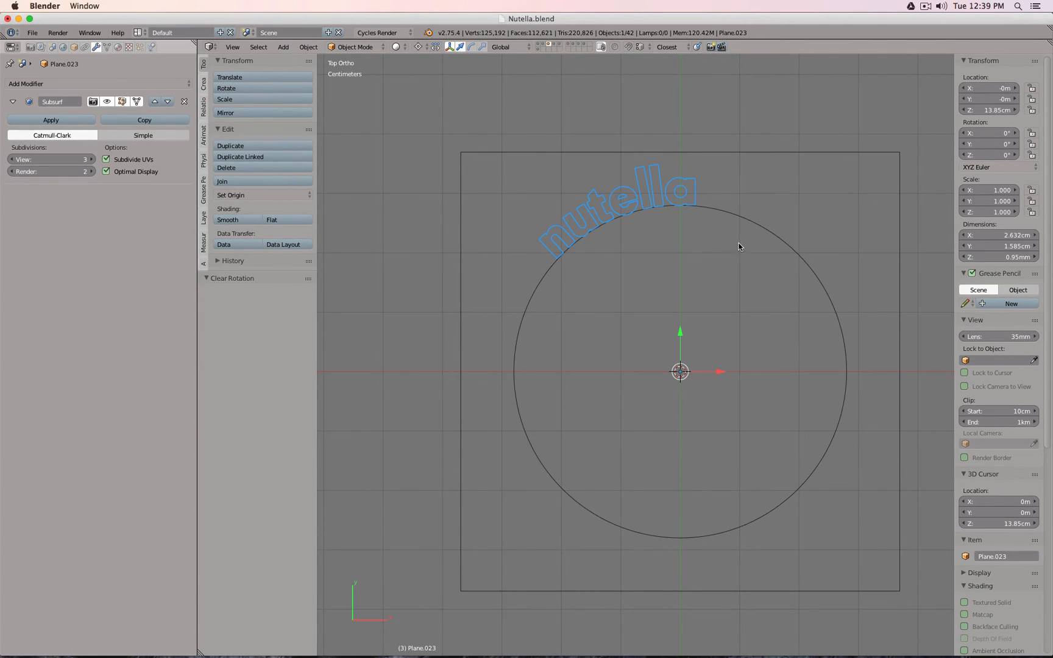
key(r)
key(Escape)
- Add three linked duplicates of the curved word, each rotated a further 90° about the circle's centre
key(shift+d)
text(r)
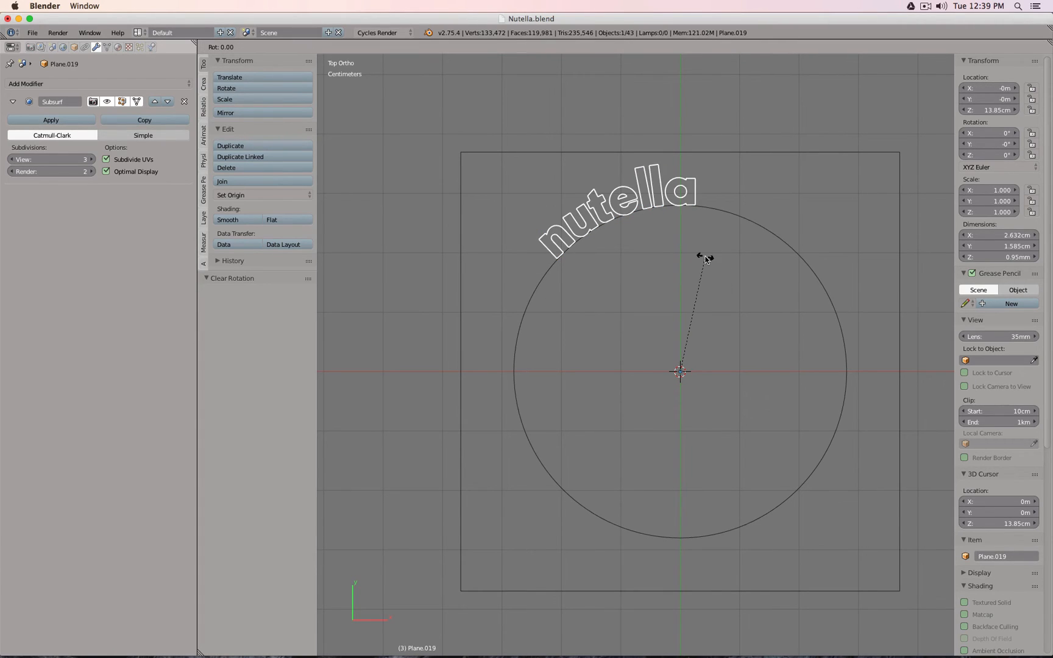
text(90)
key(Return)
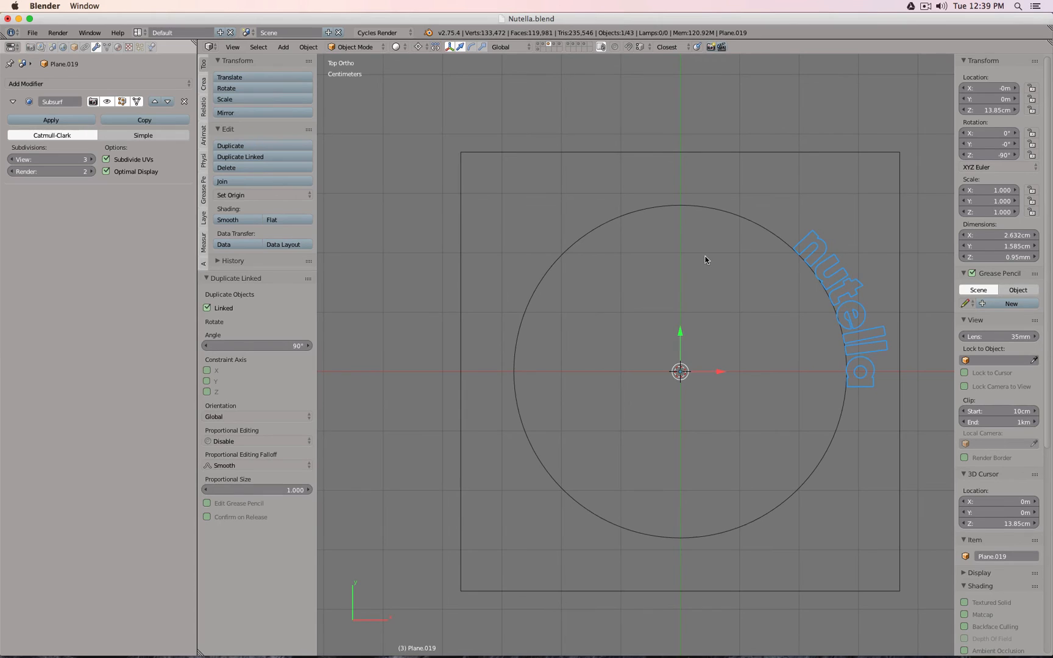
key(alt+d)
text(r90)
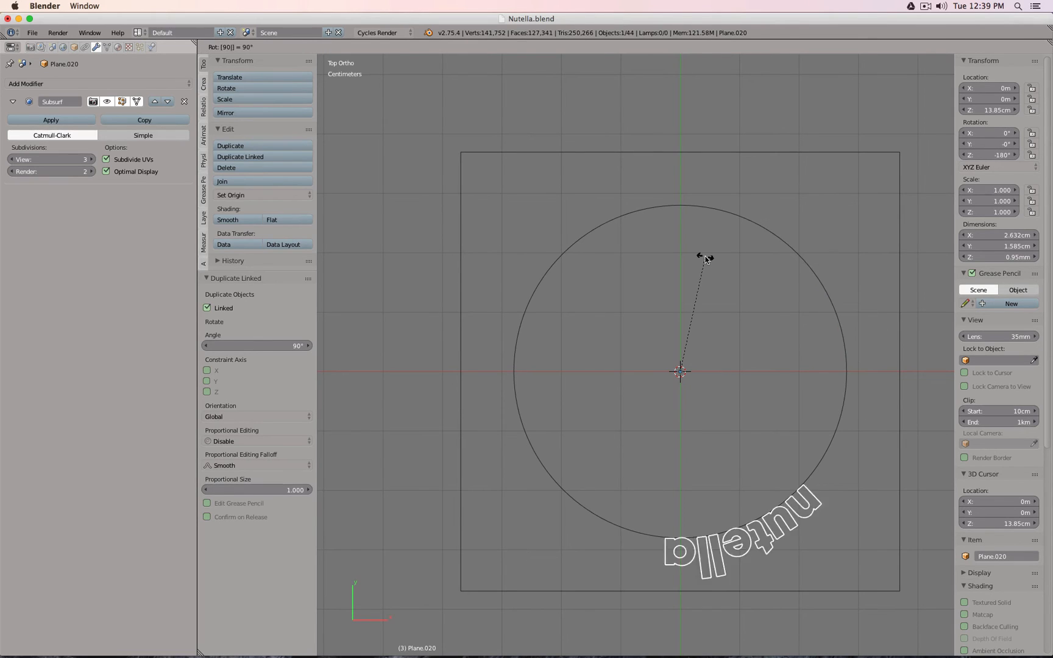
key(Return)
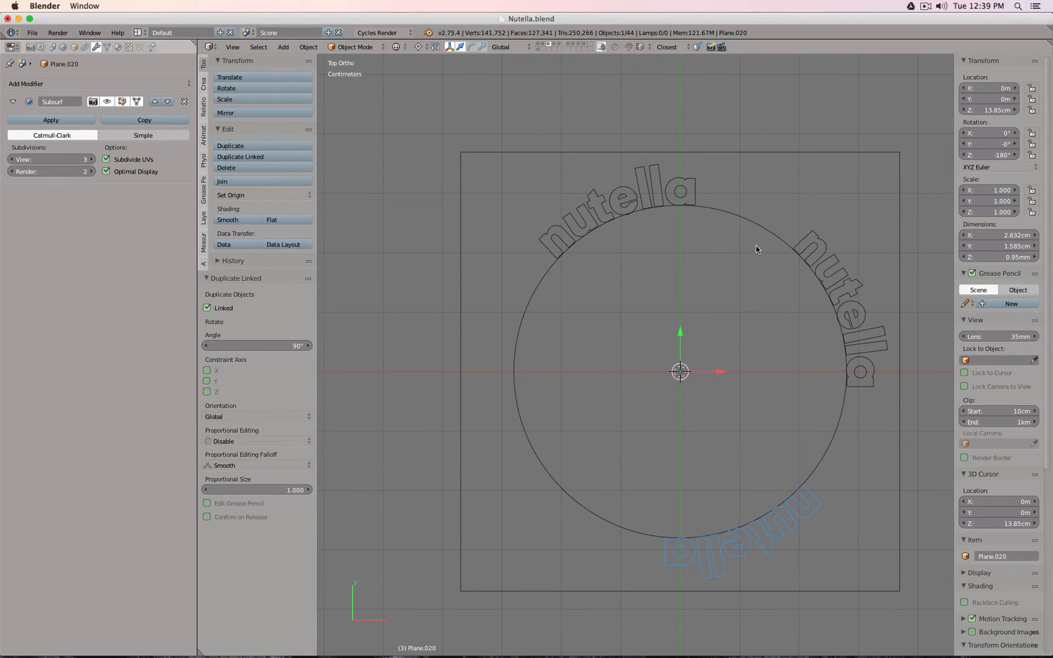
key(alt+d)
text(r90)
key(Return)
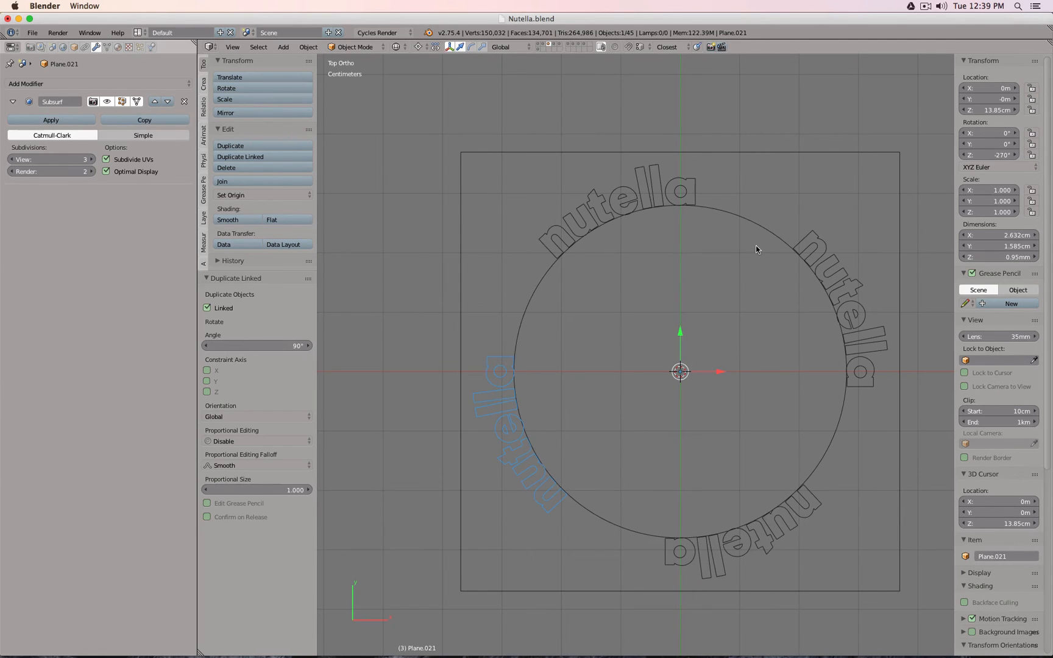
- Delete the three rotated copies of the word, keeping the original at the top of the circle
middle_drag(756, 250, 783, 230)
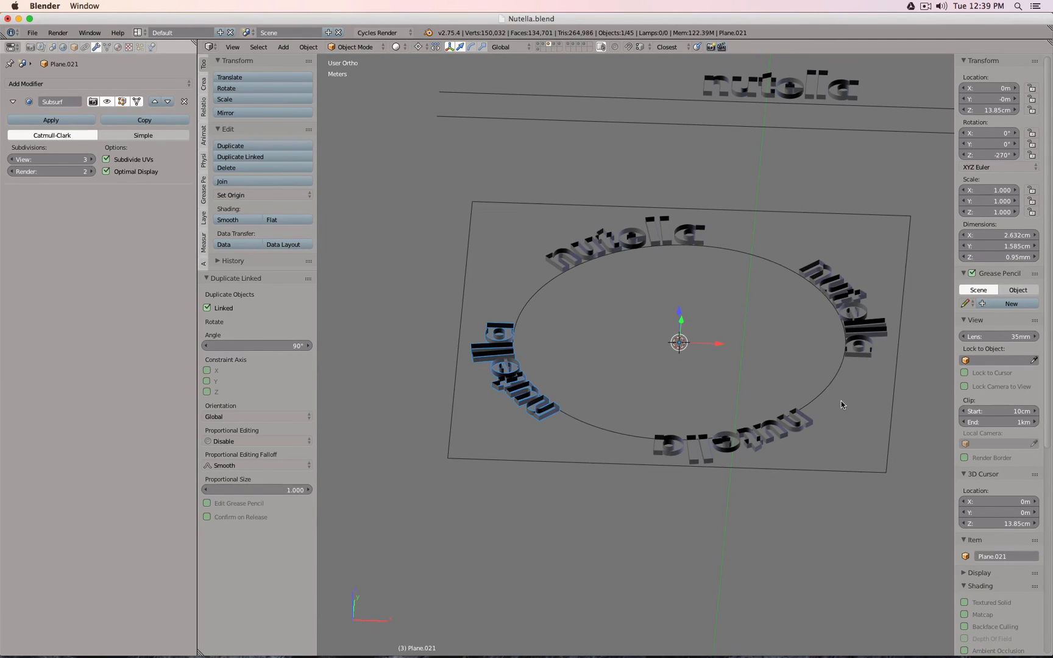
middle_drag(841, 404, 804, 448)
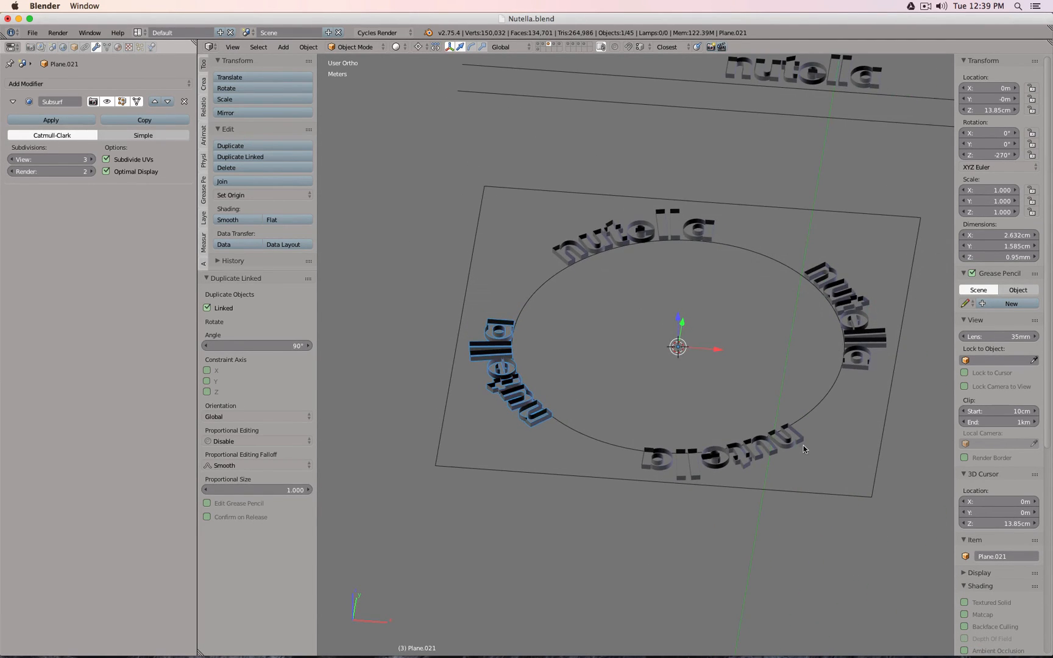
shift+right_click(797, 443)
shift+right_click(855, 328)
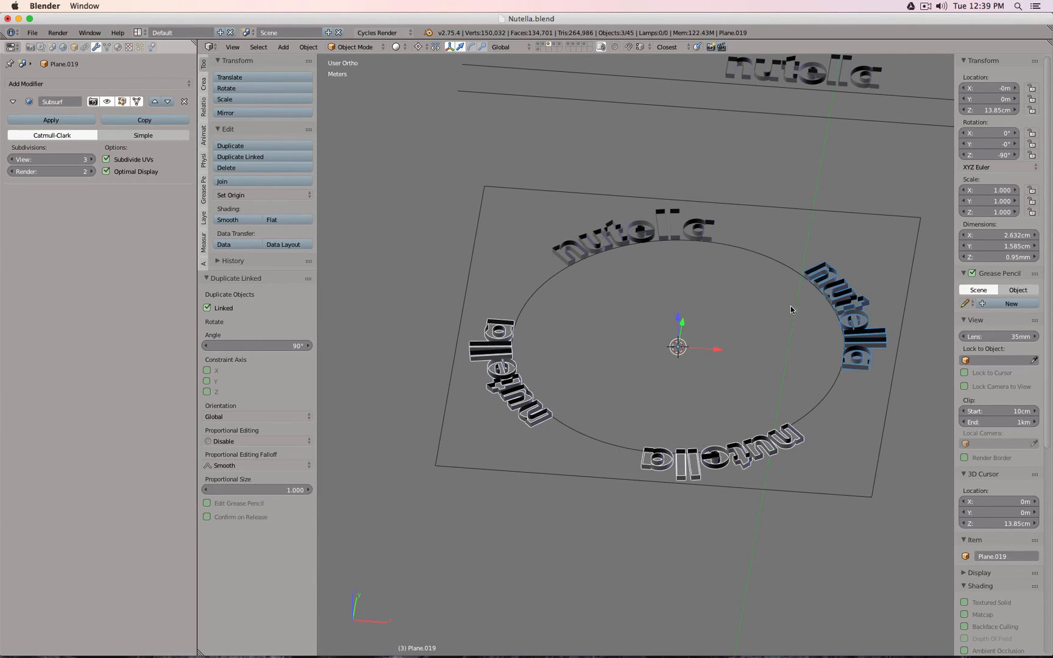
key(x)
click(704, 312)
- Add a Plain Axes empty at the circle's centre and set its display size to 2 cm
key(shift+a)
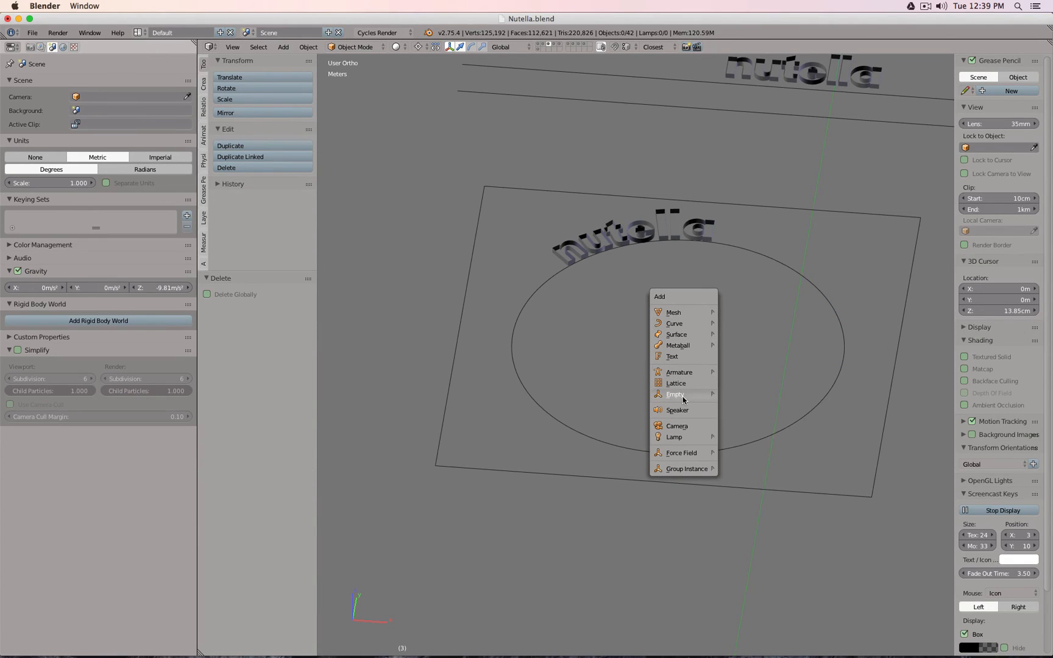
mouse_move(684, 400)
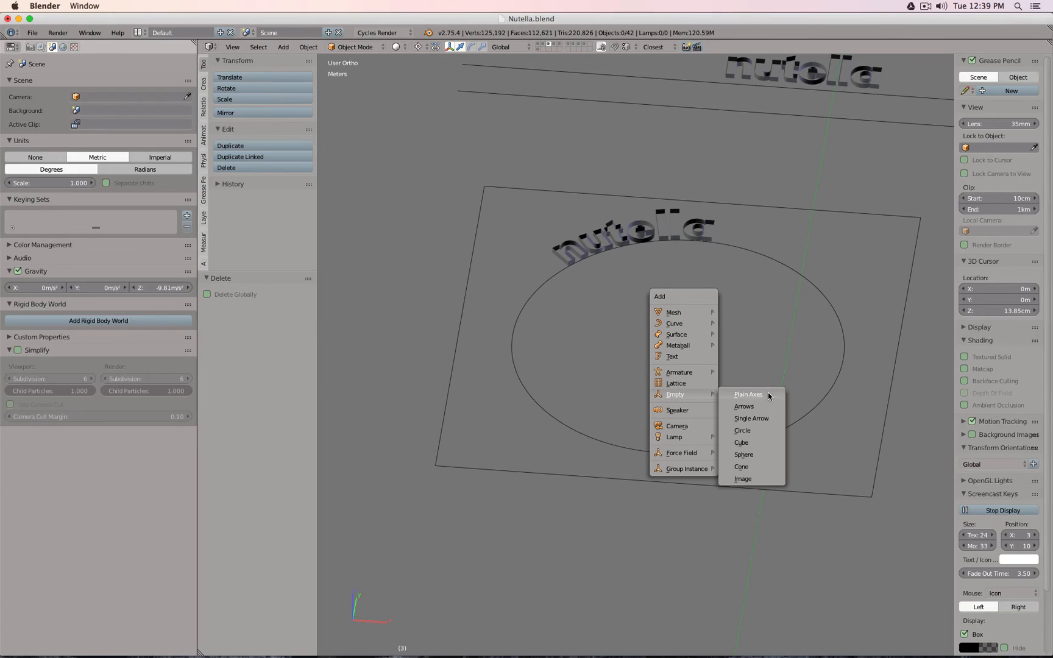
click(768, 395)
click(95, 47)
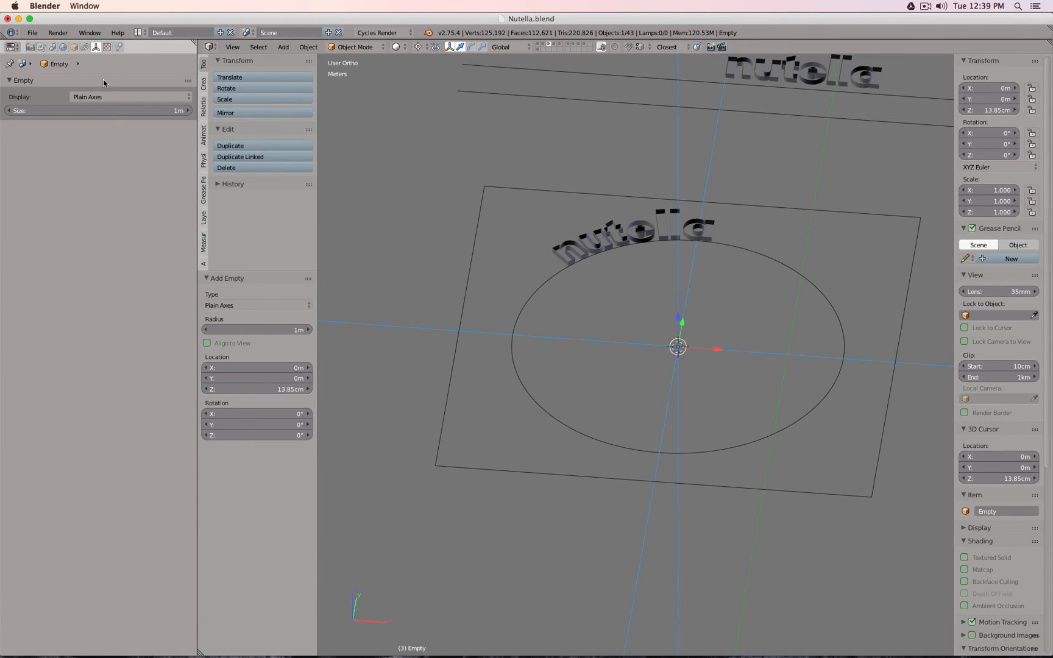
click(118, 109)
text(2)
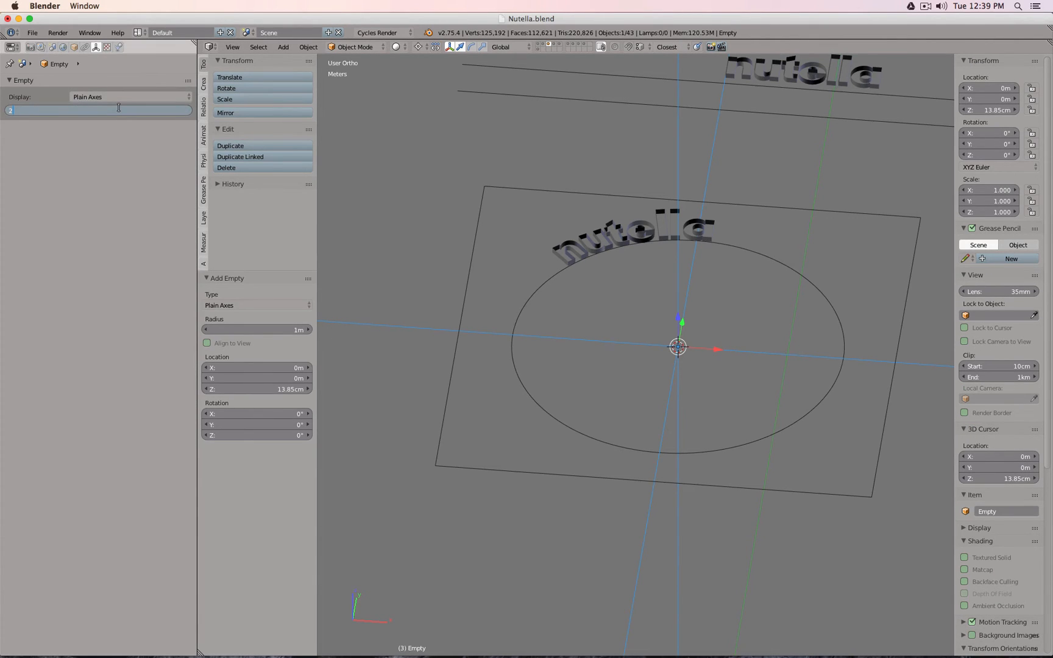
key(Return)
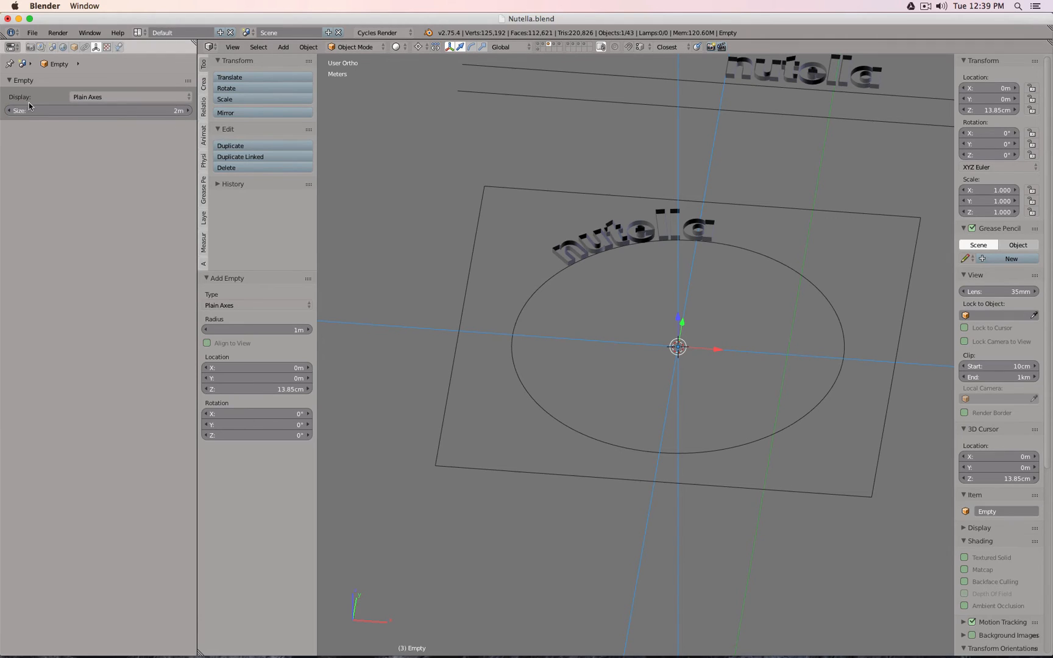
click(63, 111)
text(13.85)
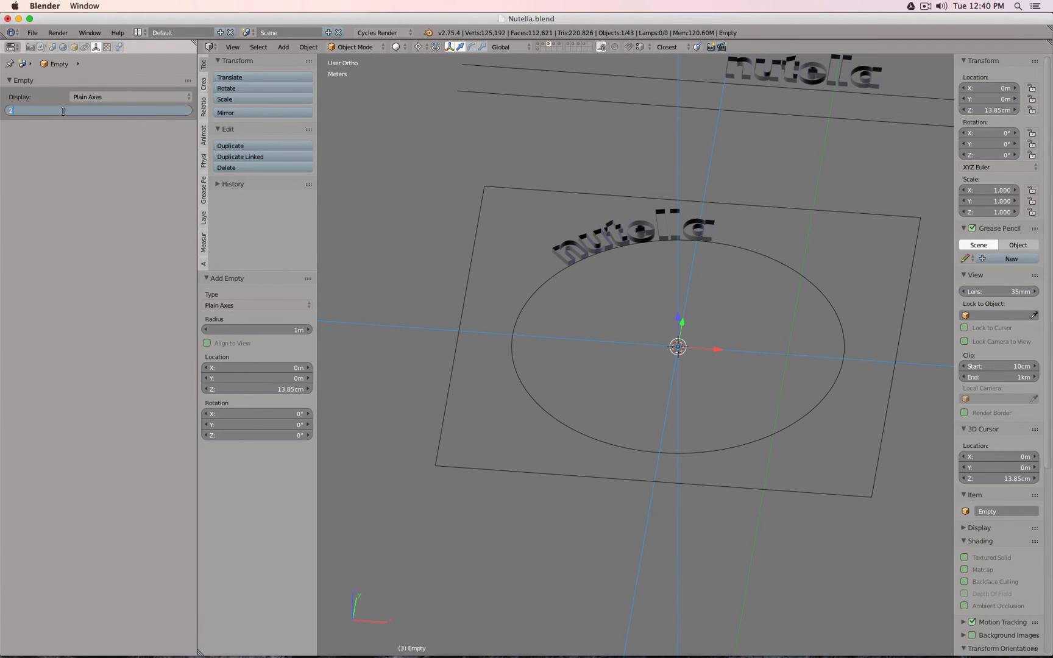
text(cm)
key(Return)
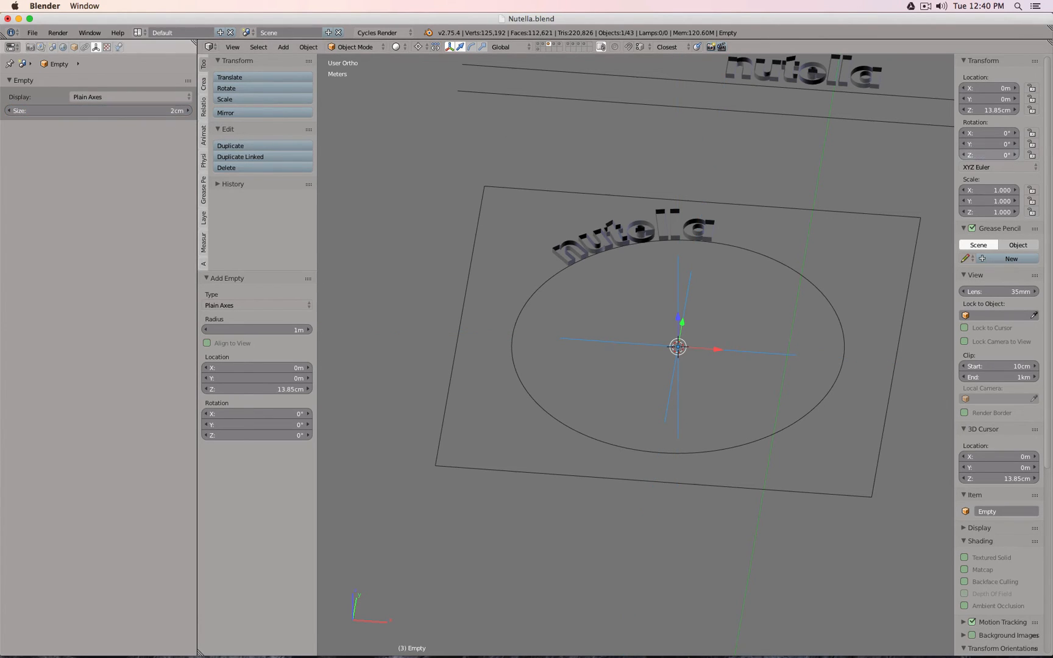
- Set the empty's Z rotation to 360/4 degrees
click(982, 153)
text(360/4)
key(Return)
- Add an Array modifier to the curved nutella word with a fixed count of 4
right_click(607, 222)
click(95, 47)
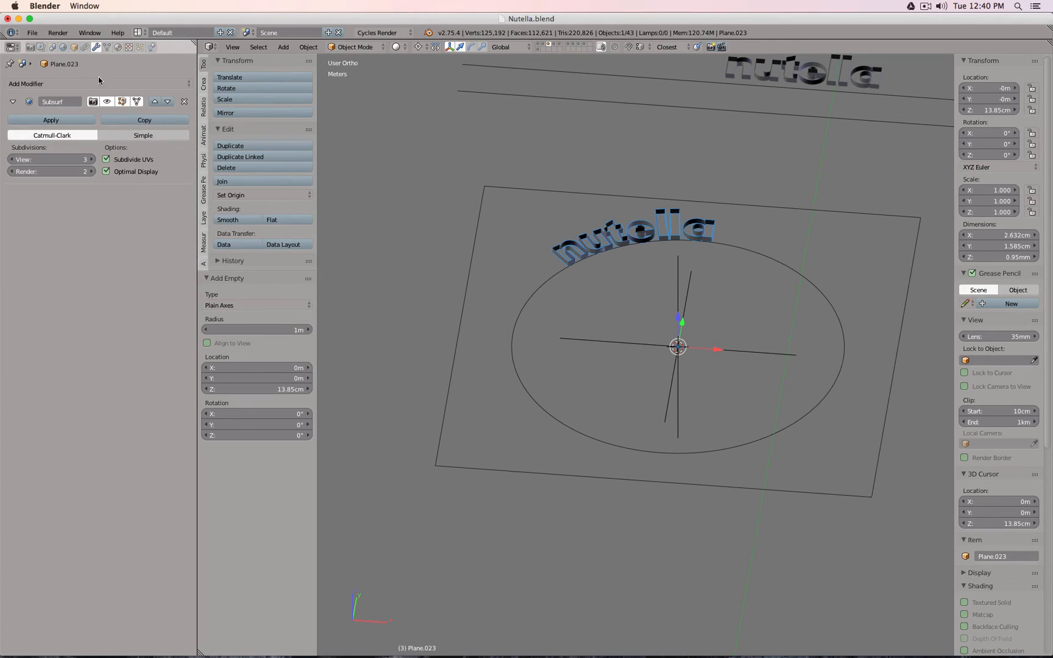
click(101, 84)
click(131, 110)
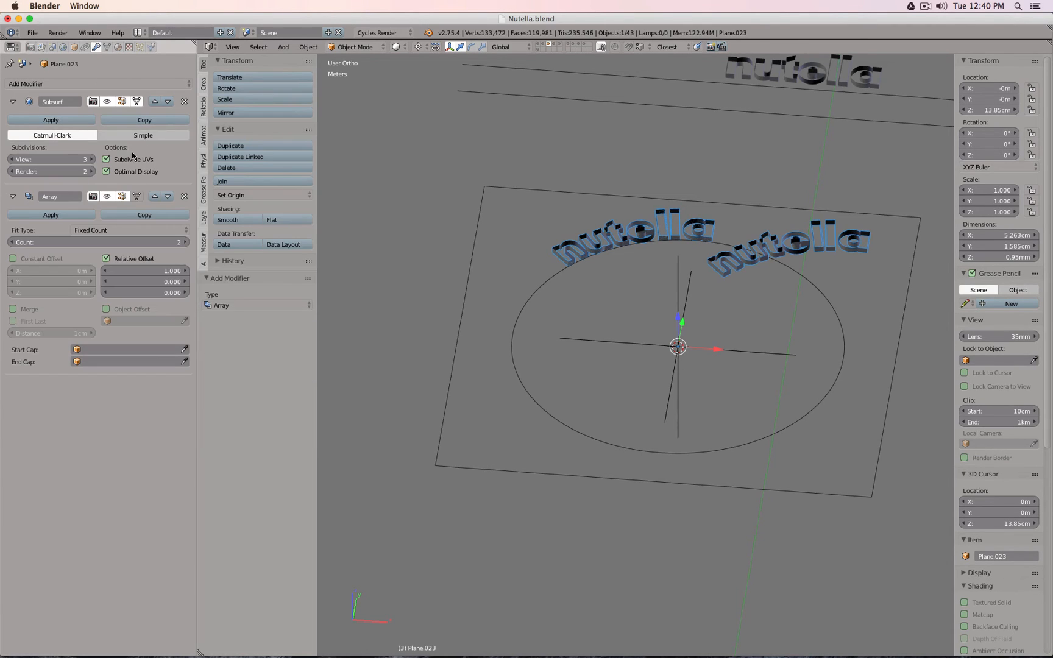
click(186, 243)
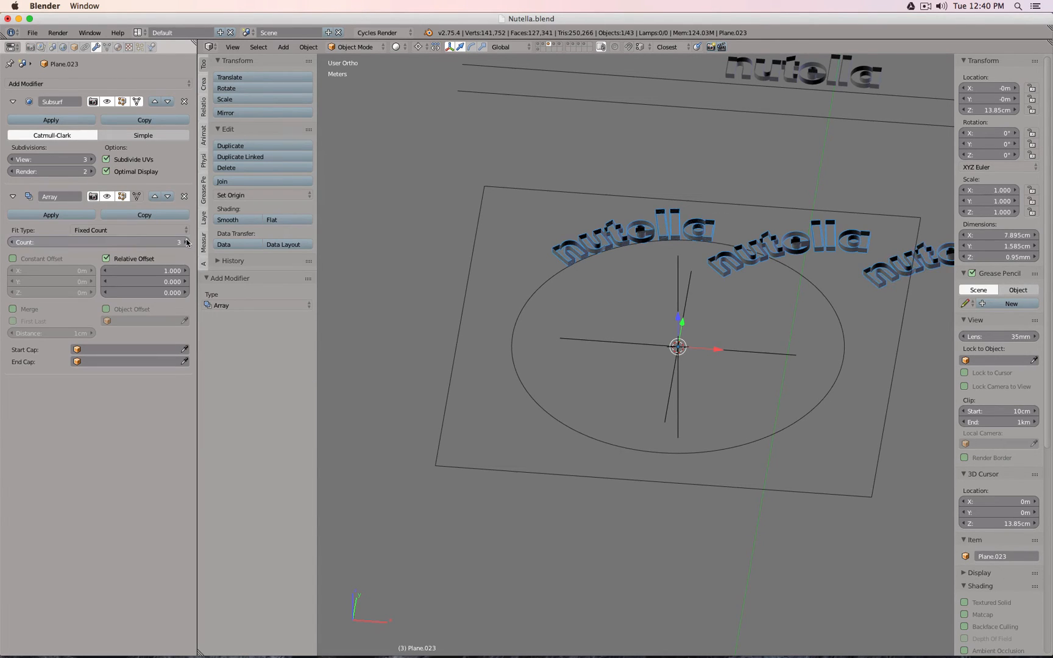
click(187, 243)
- Replace the array's Relative Offset with an Object Offset that uses the empty at the circle's centre
click(106, 259)
click(106, 309)
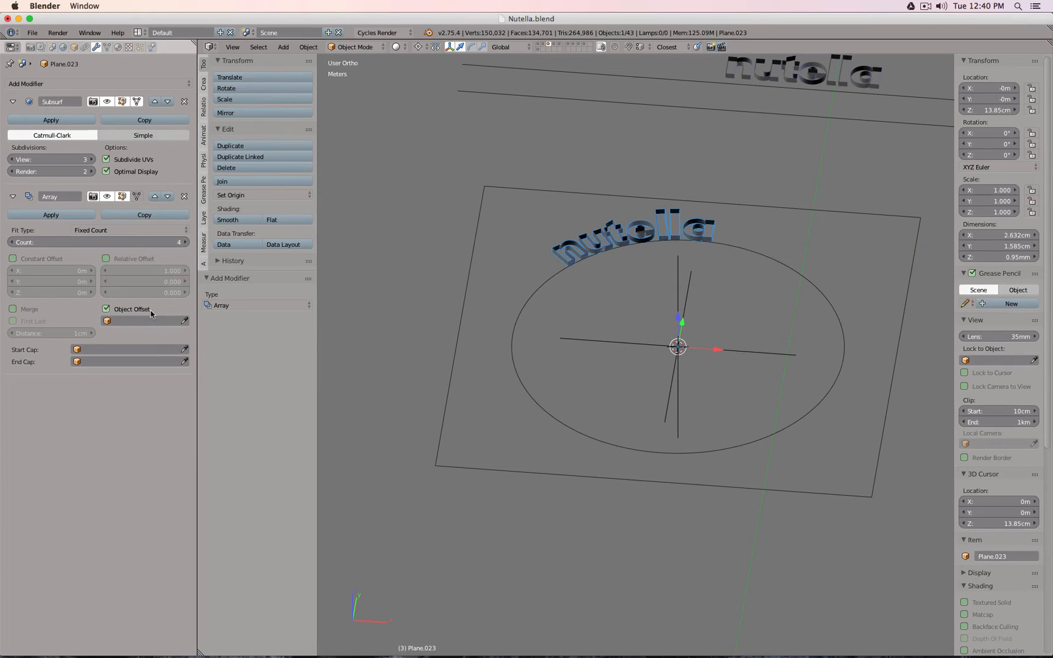
click(186, 322)
click(707, 332)
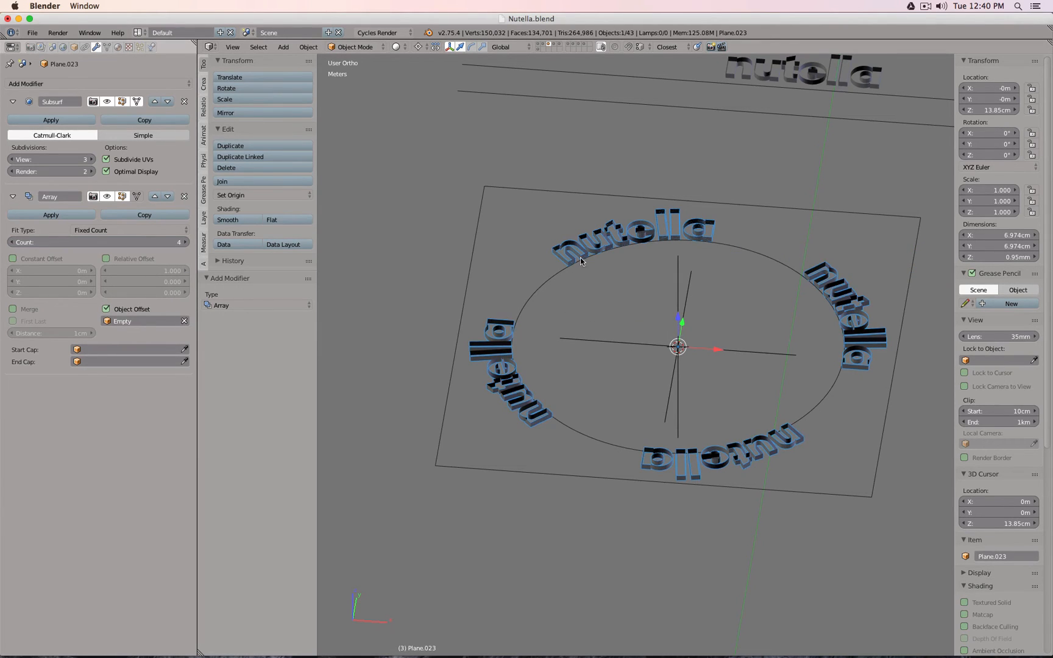
- Delete the arrayed curved nutella object and the loose last letter a left on the circle
key(Tab)
key(Tab)
middle_drag(635, 219, 587, 203)
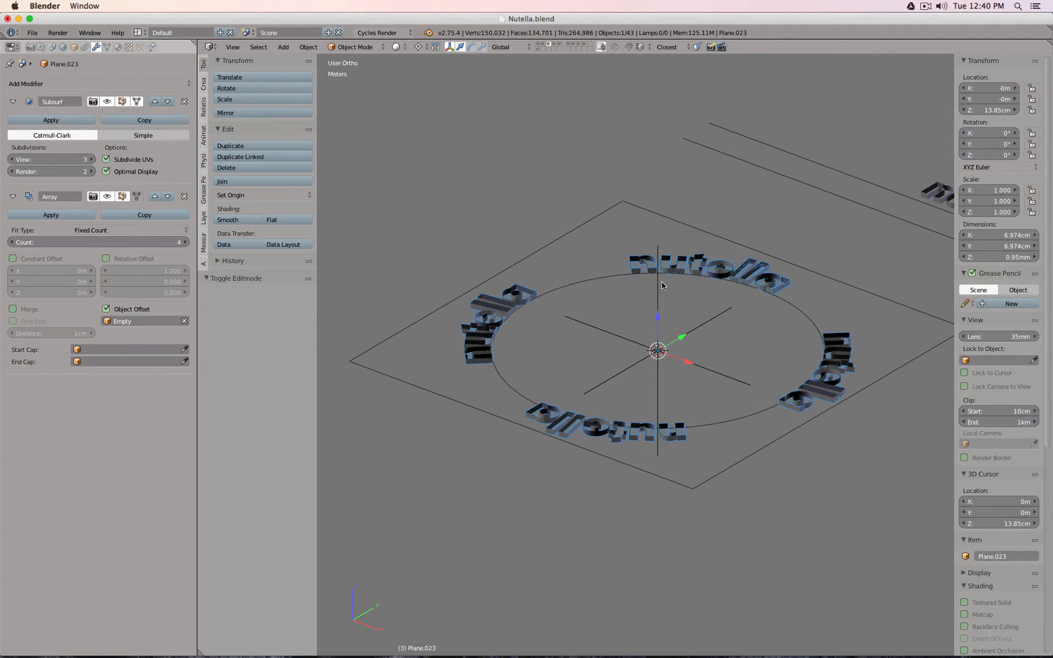
key(x)
click(663, 284)
right_click(782, 291)
key(x)
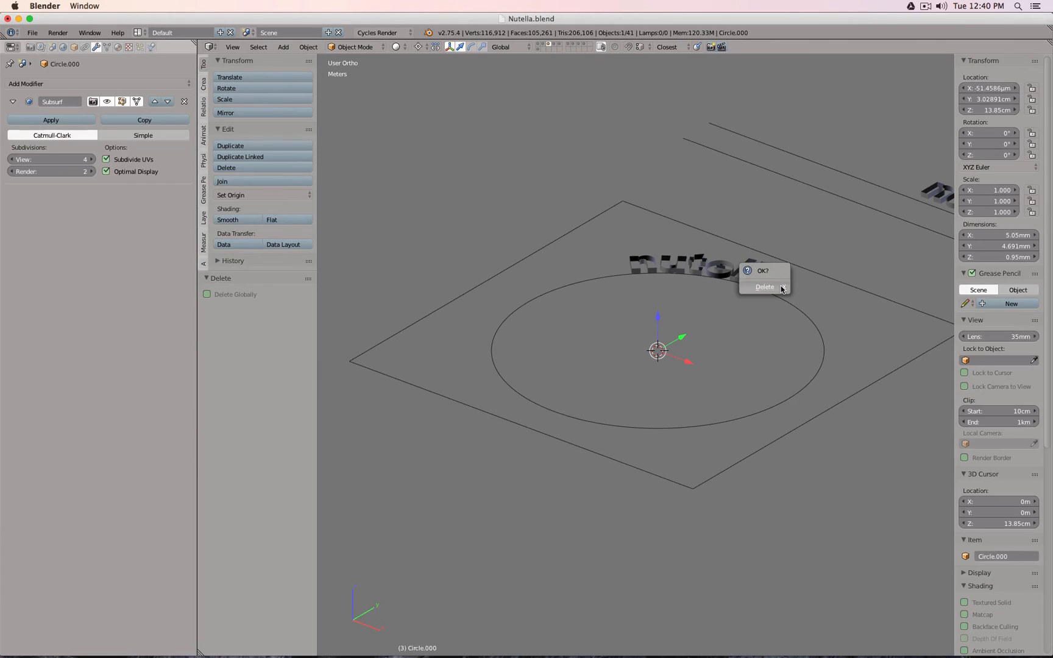
click(781, 290)
- Delete the remaining loose letters of the curved nutella word on the circle
right_click(762, 271)
shift+right_click(745, 268)
shift+right_click(719, 263)
shift+right_click(698, 258)
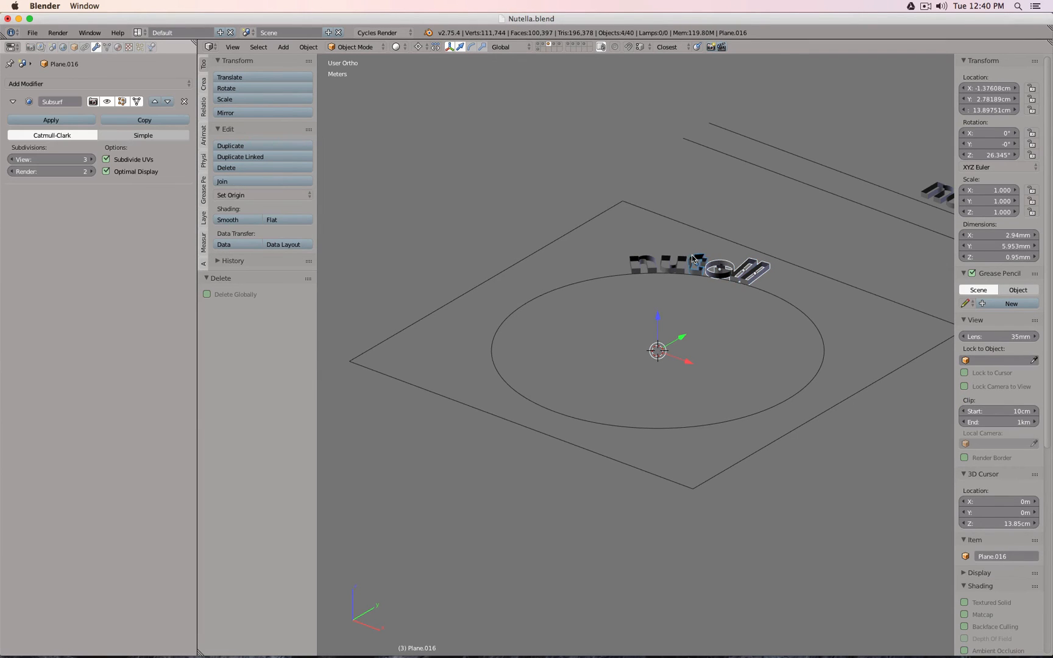
shift+right_click(675, 256)
shift+right_click(658, 252)
key(x)
click(659, 253)
- Unhide all objects on the layer and select the Nutella Sub-D Sides ring of words in wireframe shading
shift+middle_drag(780, 261, 644, 258)
key(alt+h)
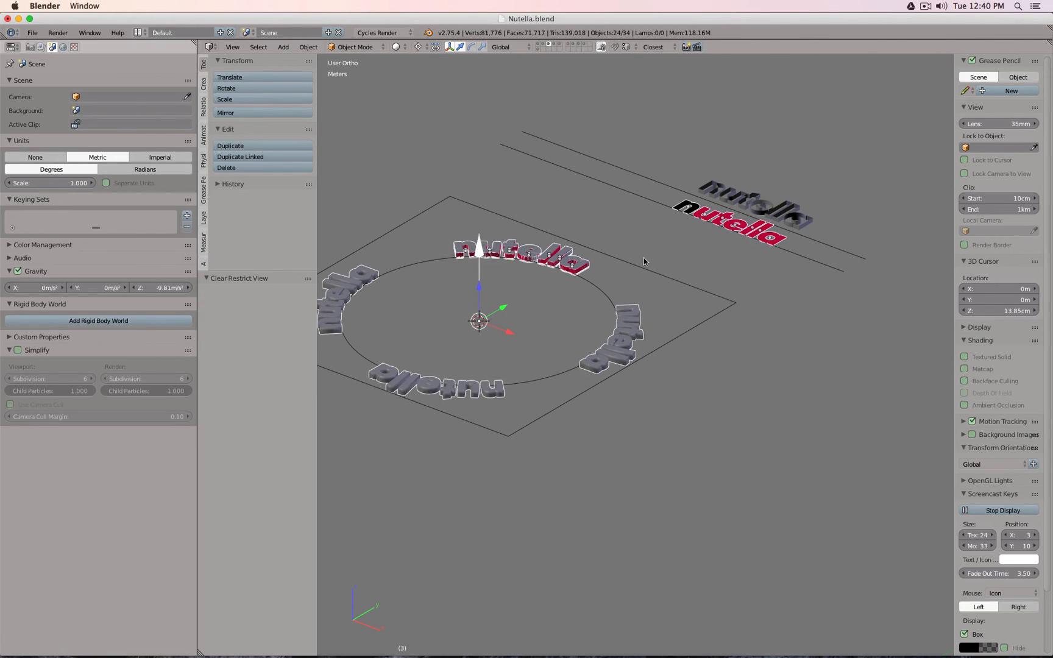
scroll(644, 258, up, 3)
right_click(656, 324)
key(z)
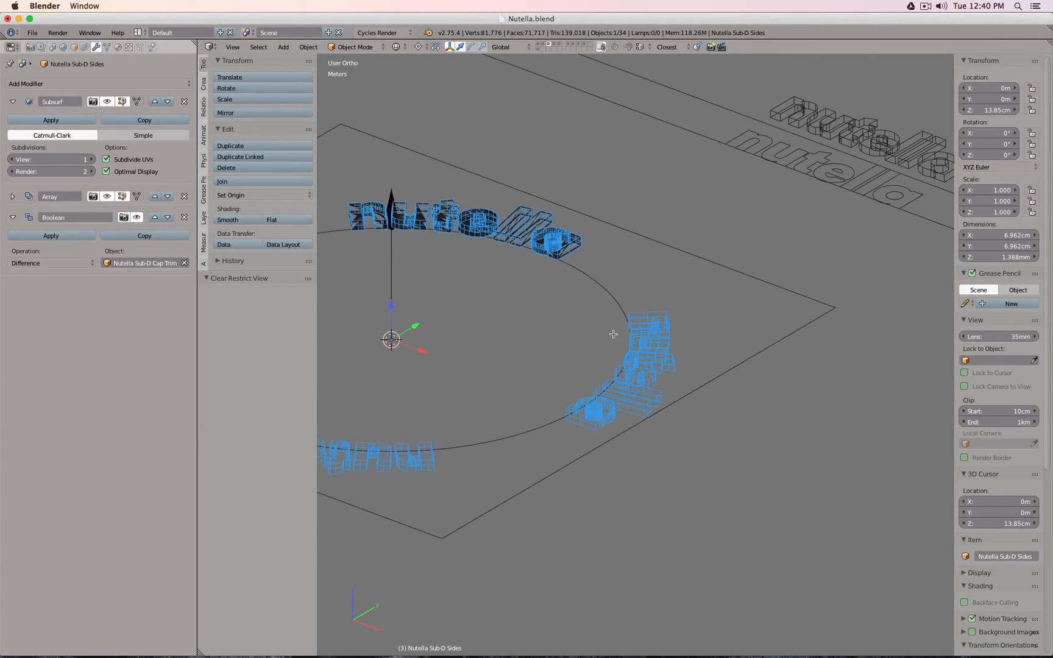
- Expand the Array settings of Nutella Sub-D Sides and turn off its Boolean modifier's viewport display
key(Tab)
middle_drag(594, 324, 634, 287)
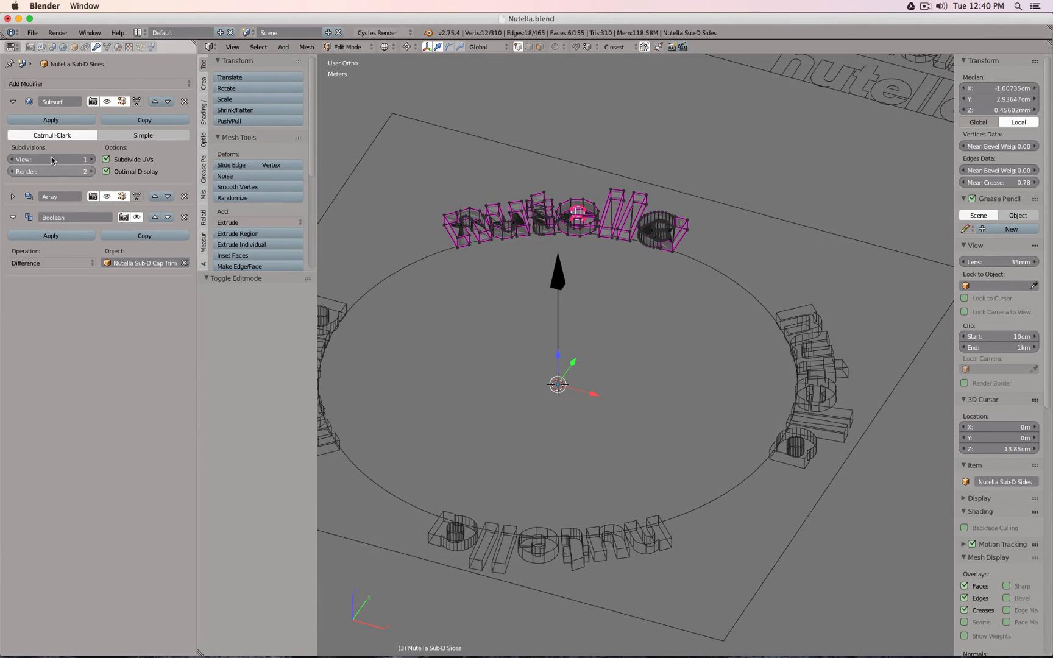
click(18, 198)
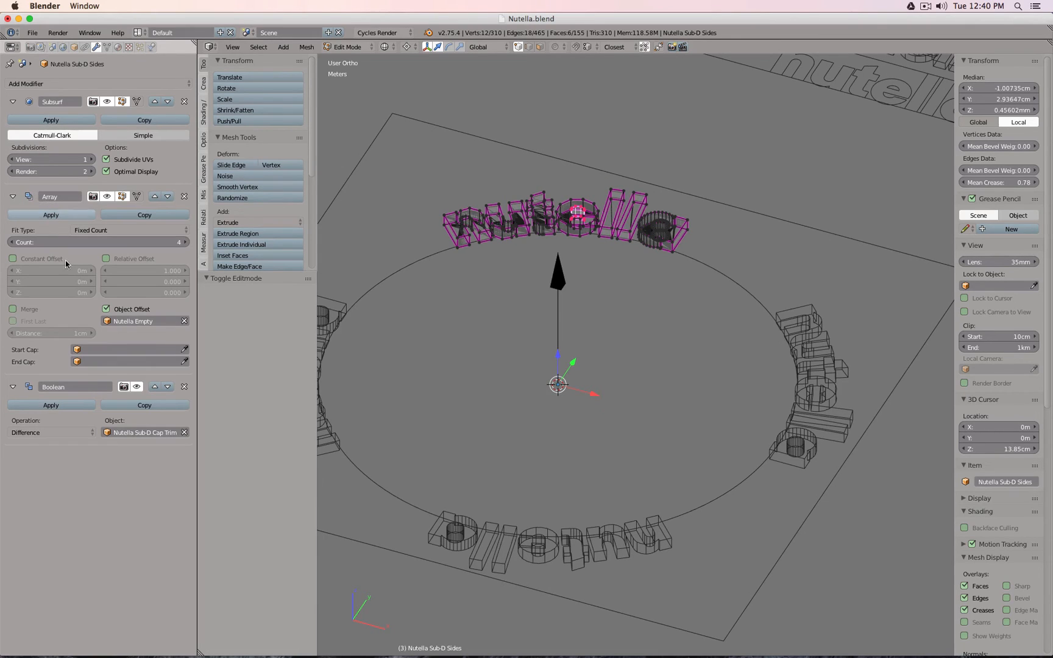
click(137, 388)
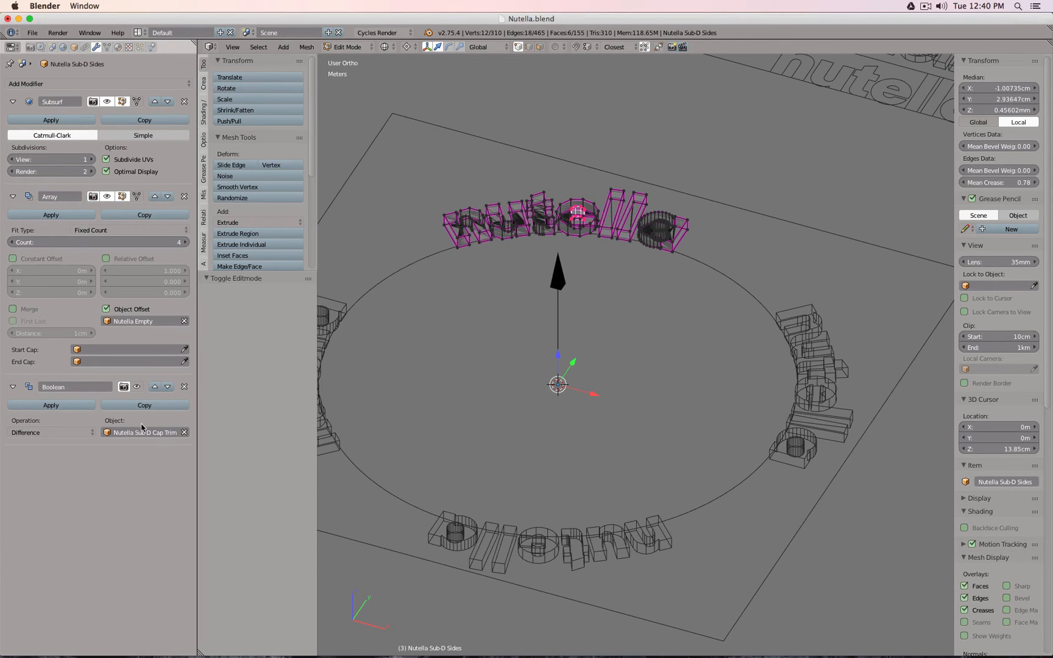
key(Tab)
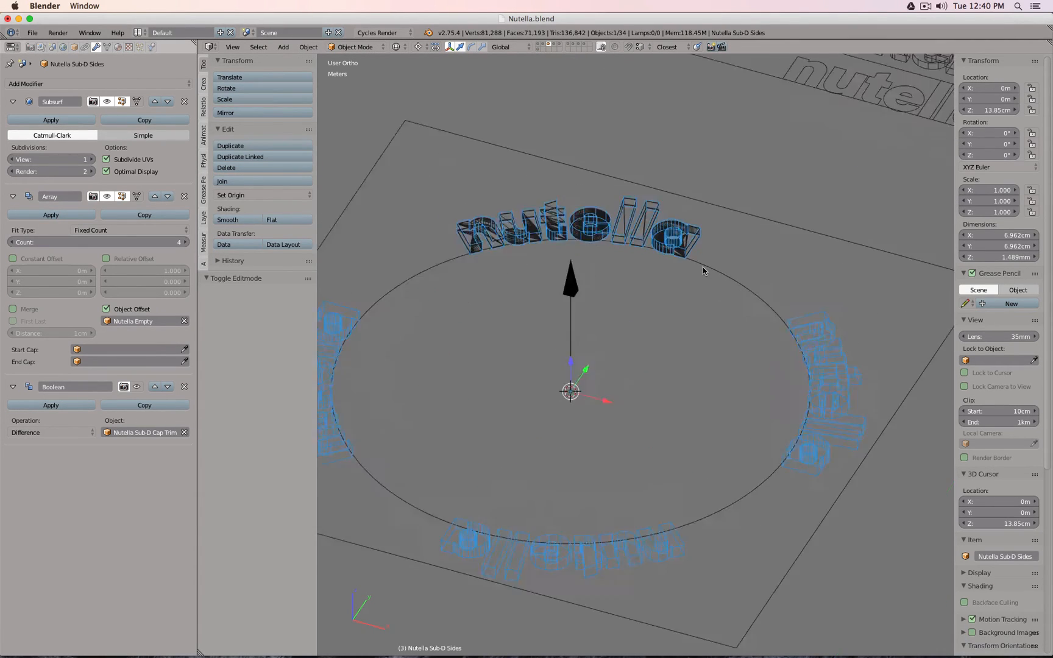
- Isolate Nutella Sub-D Sides in solid shading and compare the words with the Boolean trim shown and hidden
scroll(703, 267, up, 3)
scroll(703, 267, down, 3)
key(shift+h)
key(z)
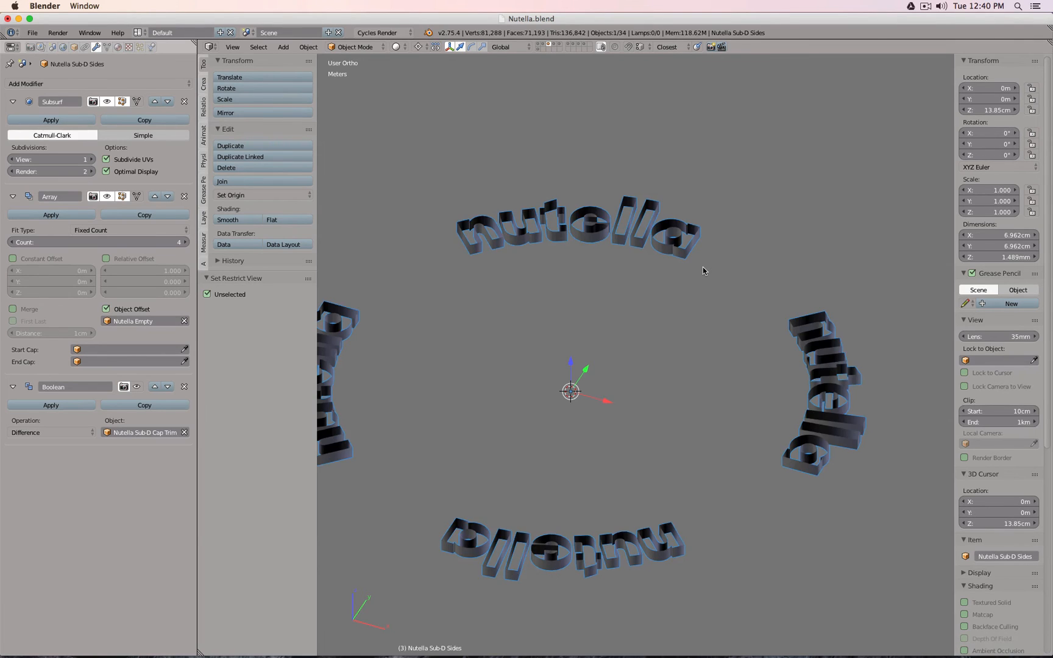
click(137, 388)
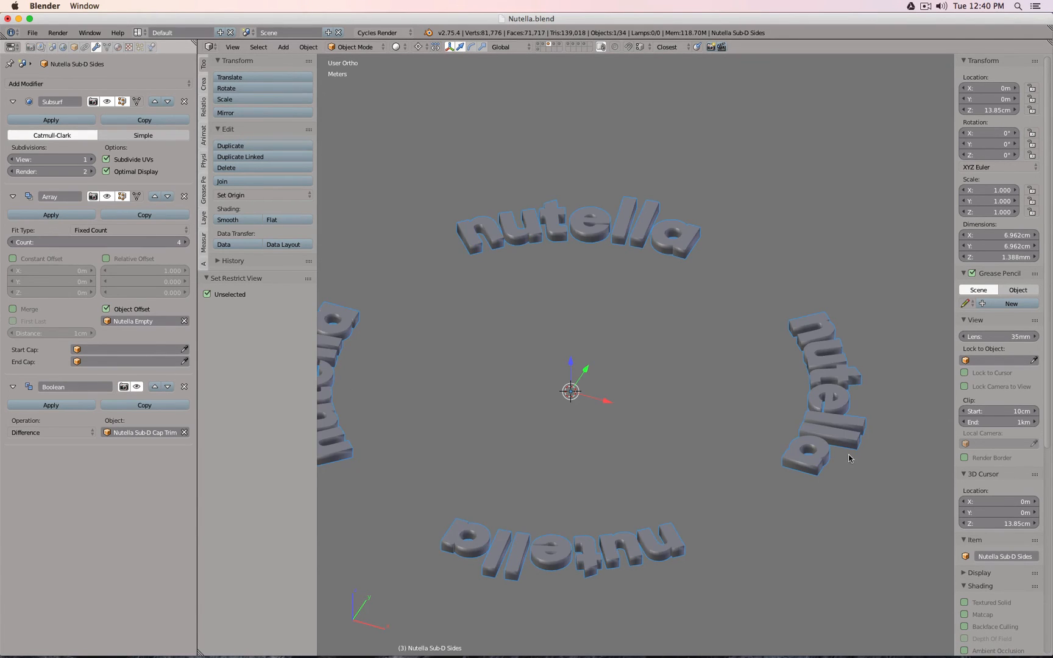
mouse_move(675, 435)
middle_down()
mouse_move(701, 211)
mouse_move(676, 451)
middle_up()
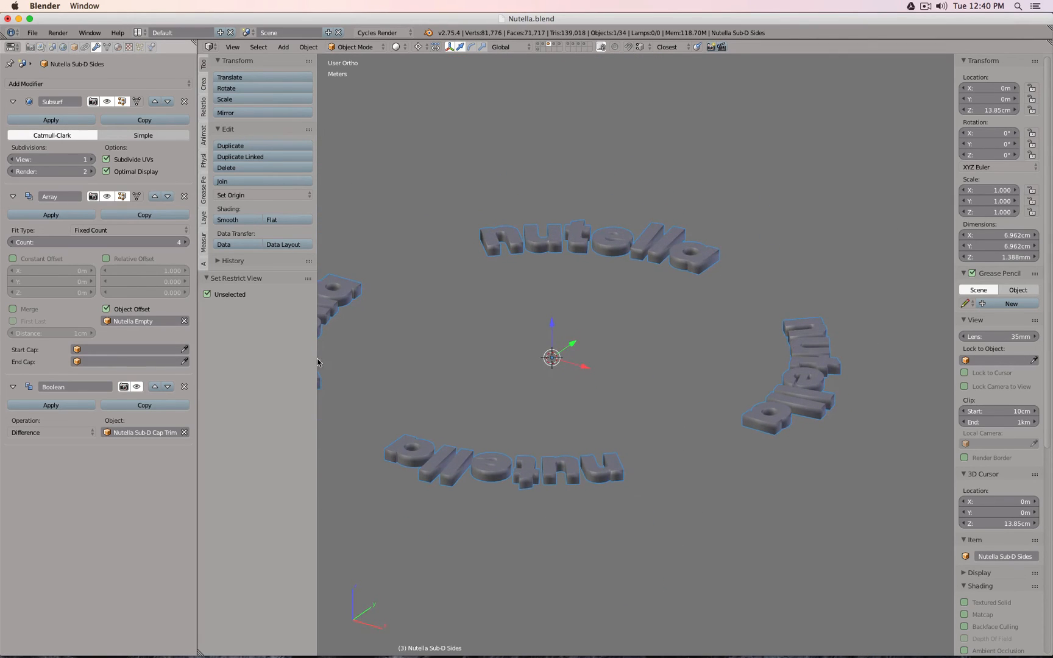
click(137, 388)
- Show the cap's layer together with the word ring's layer and examine how the letters sit in the cap's top
middle_drag(634, 275, 588, 7)
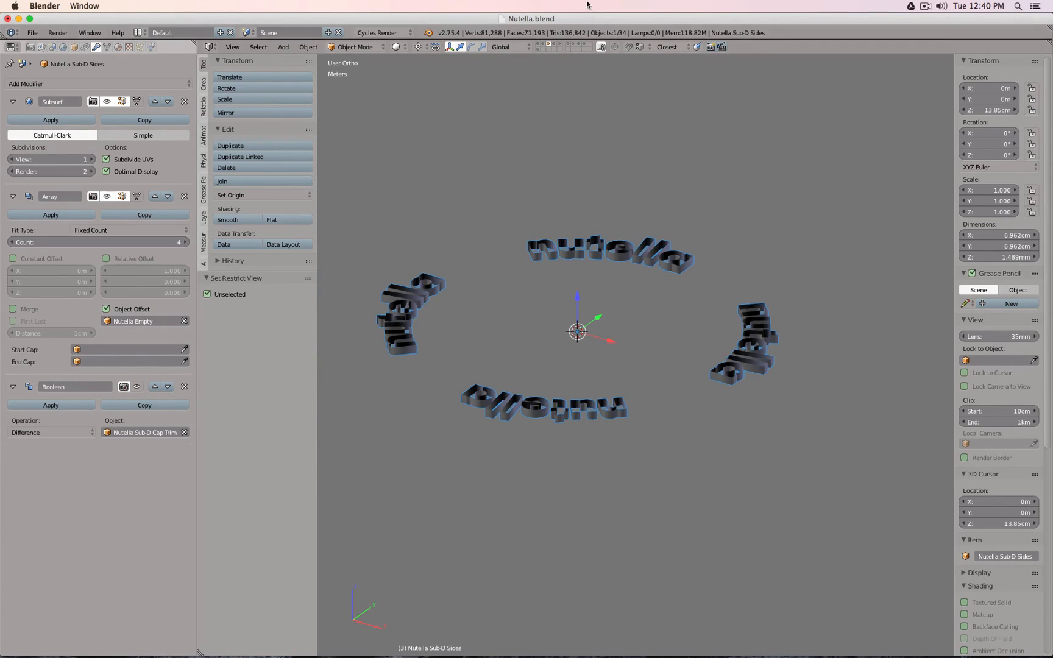
scroll(543, 145, up, 2)
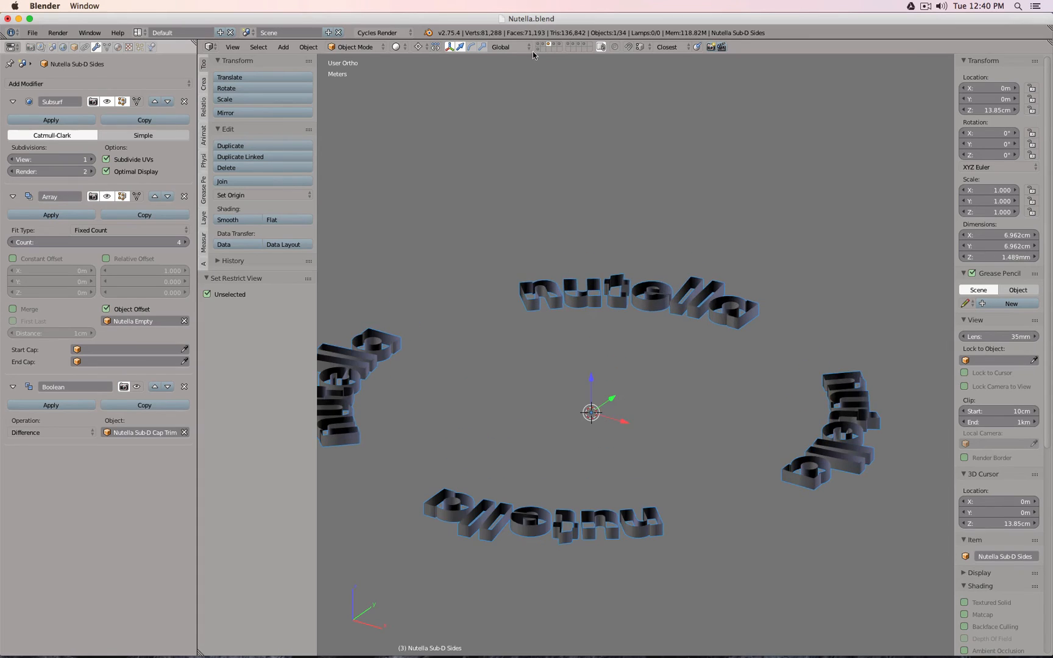
click(556, 44)
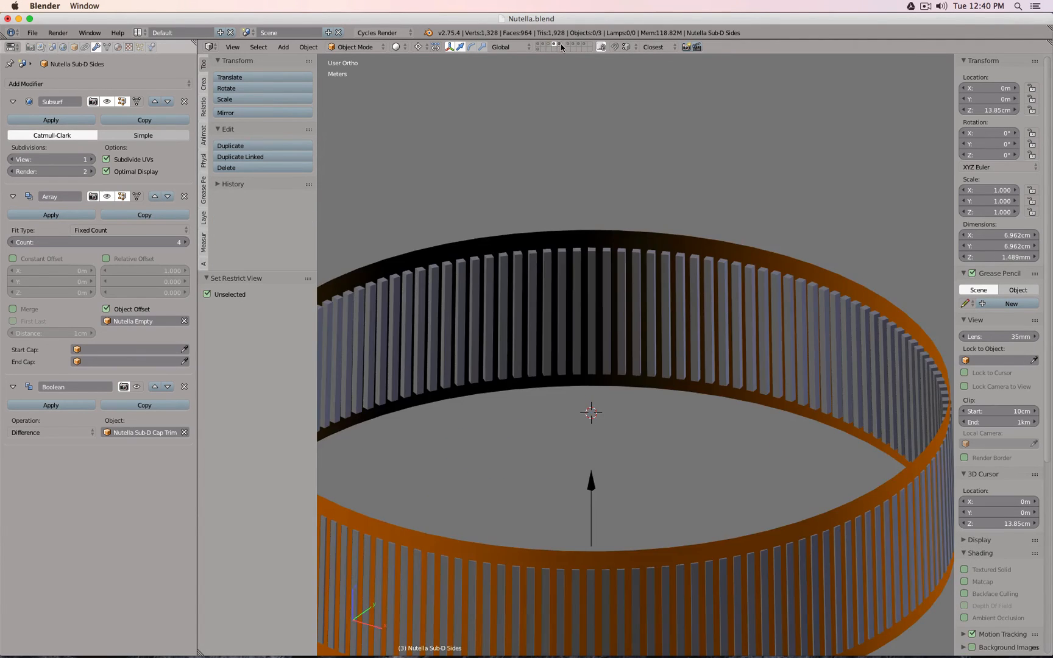
click(560, 44)
shift+click(550, 45)
mouse_move(650, 263)
middle_down()
mouse_move(647, 284)
mouse_move(652, 274)
middle_up()
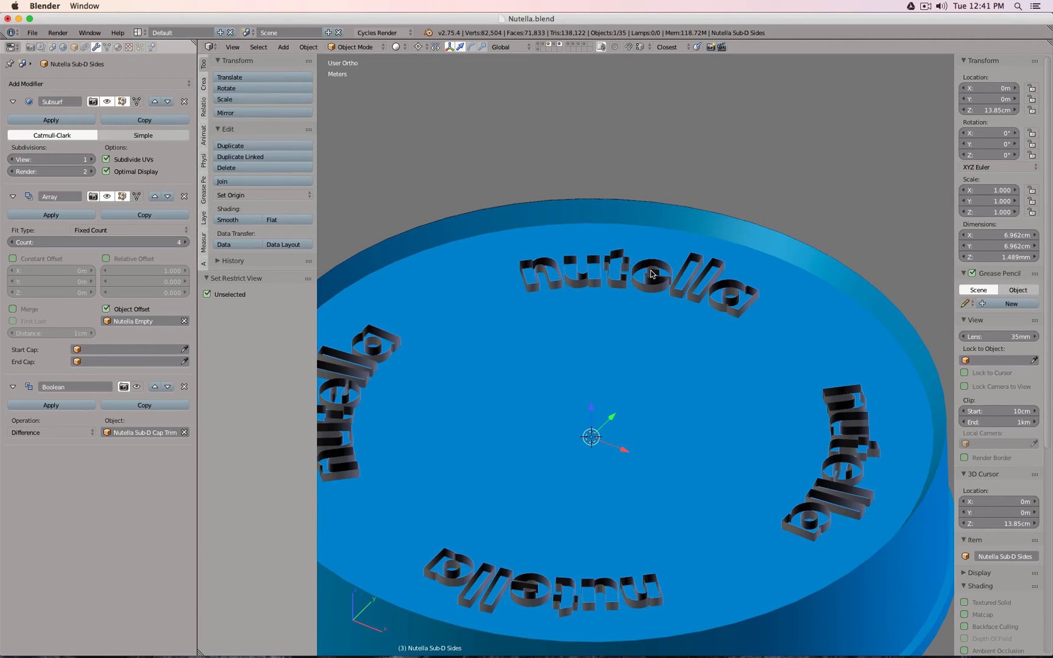
scroll(658, 265, down, 2)
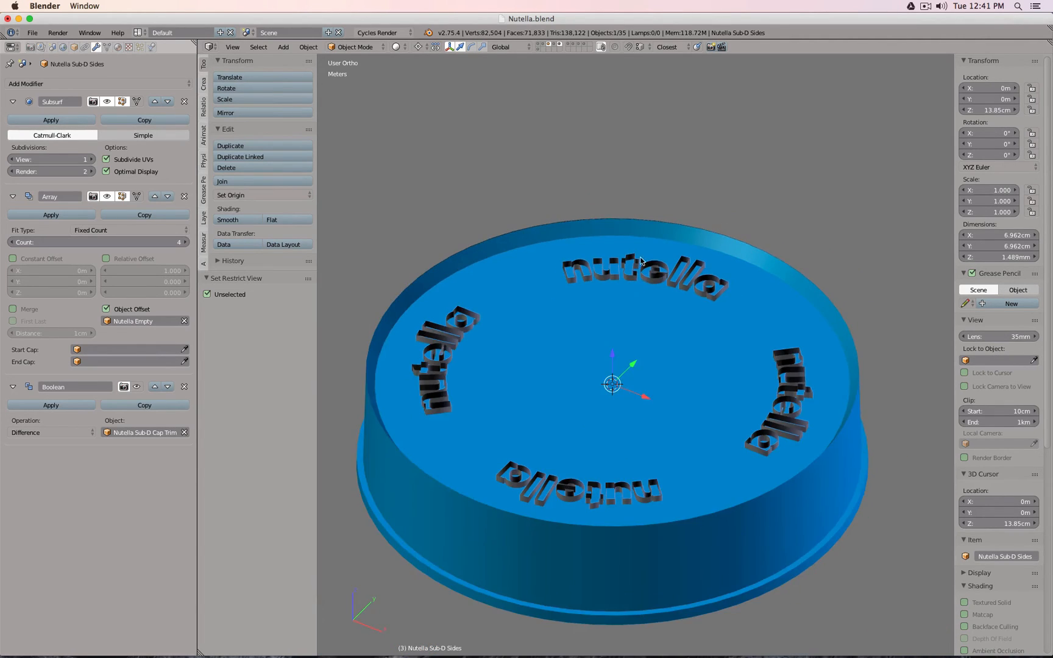
shift+middle_drag(637, 287, 676, 225)
mouse_move(678, 183)
middle_down()
mouse_move(683, 213)
mouse_move(680, 184)
middle_up()
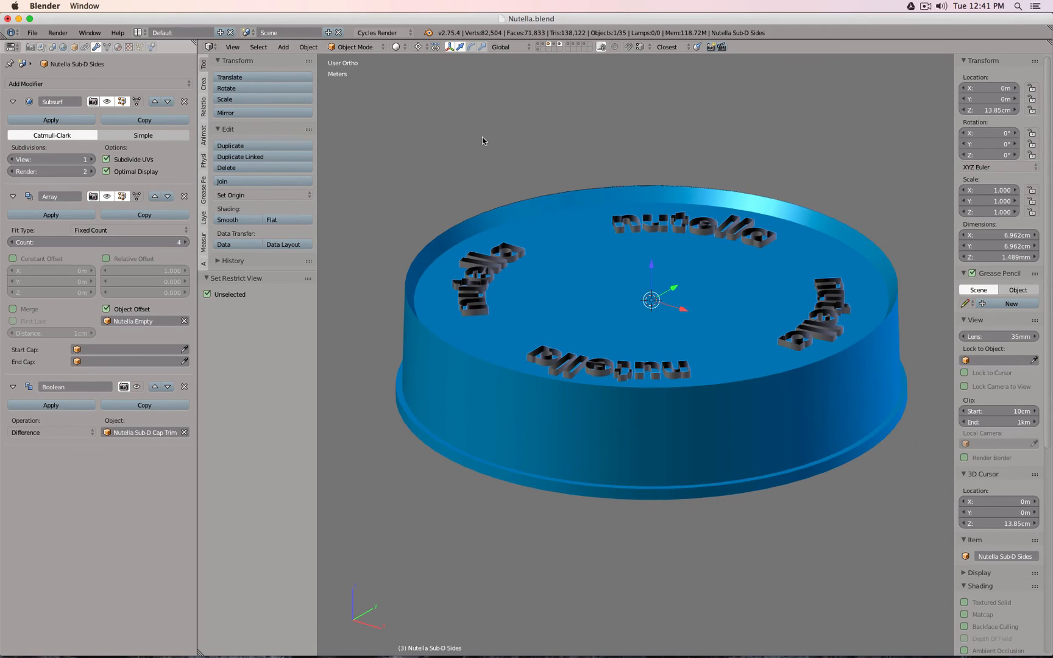
- Show only the word ring's layer, unhide its objects and select the Nutella Sub-D Cap Trim plane in wireframe front view
click(548, 43)
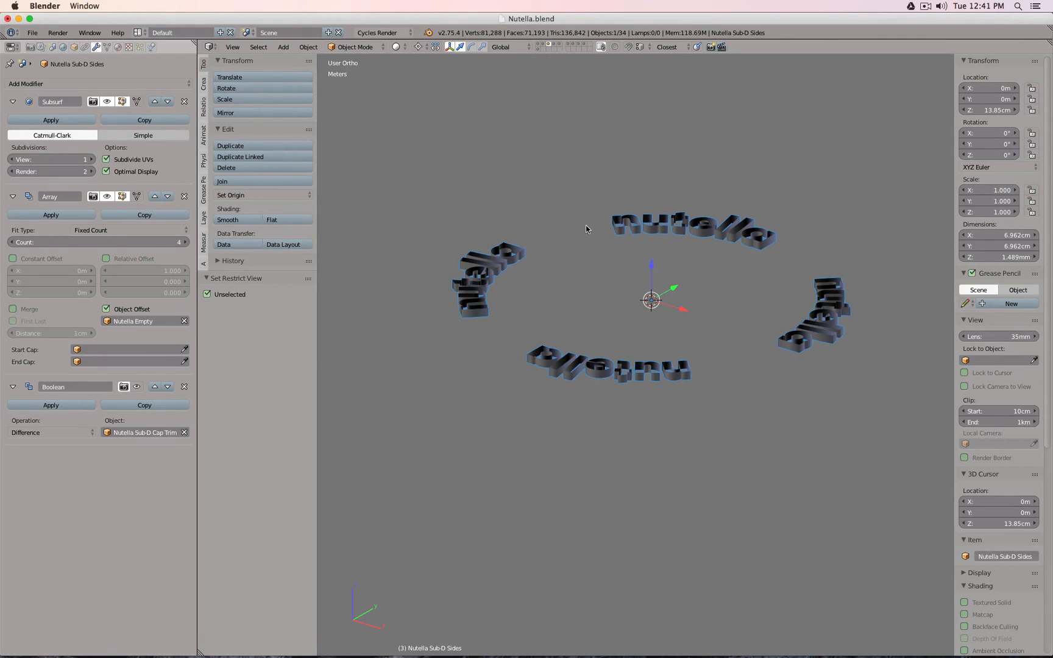
key(alt+h)
key(z)
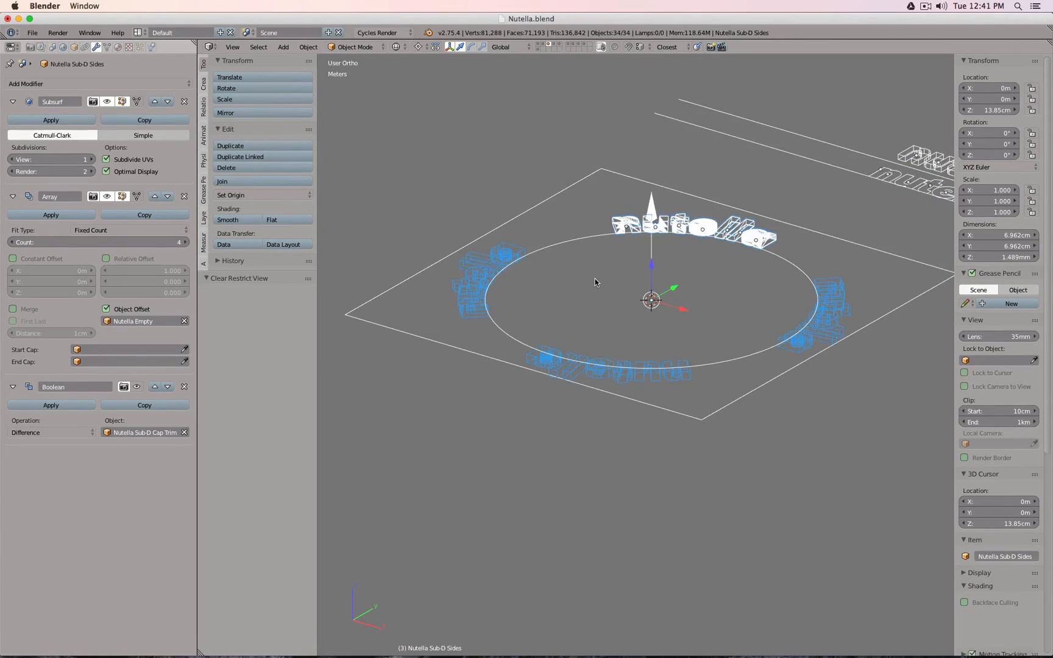
right_click(656, 190)
key(KP_1)
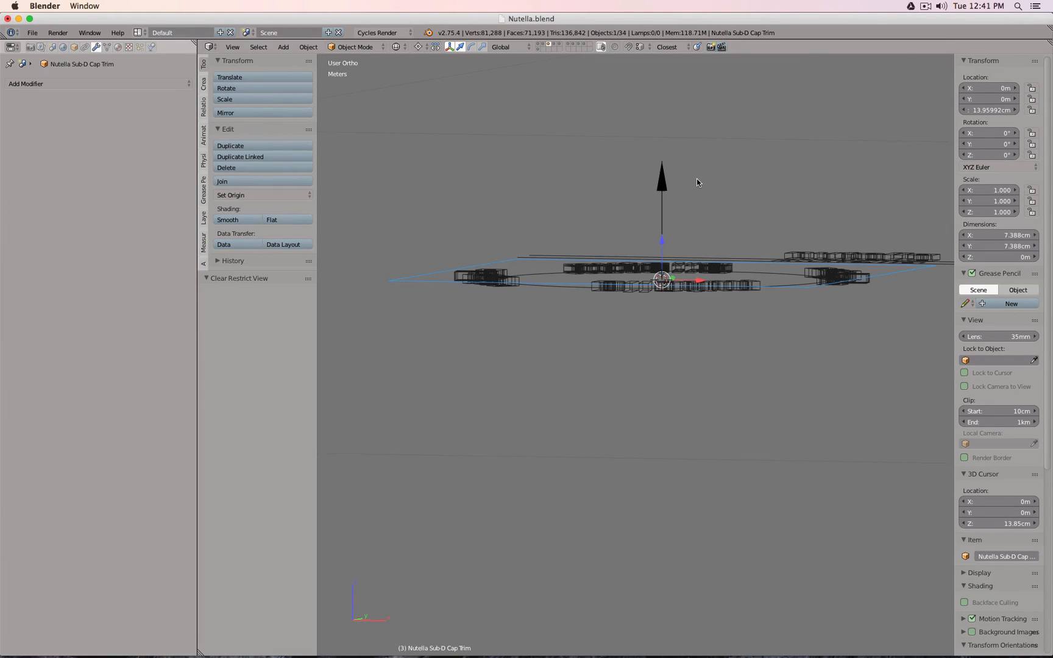
- Set the Cap Trim plane's maximum draw type to Solid and view it in solid shading
click(74, 47)
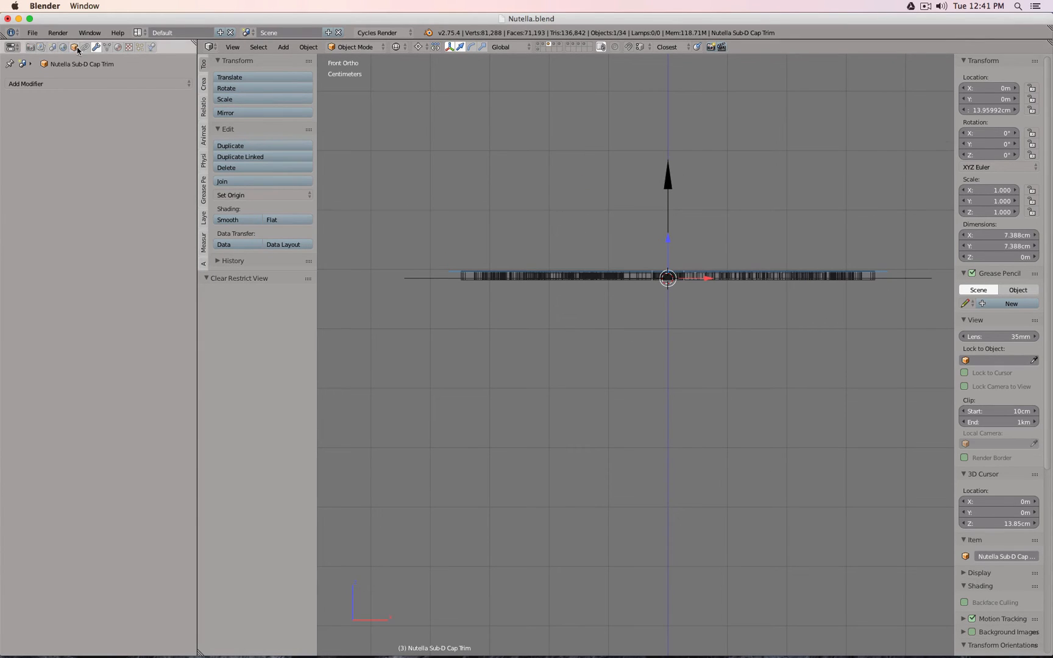
click(84, 383)
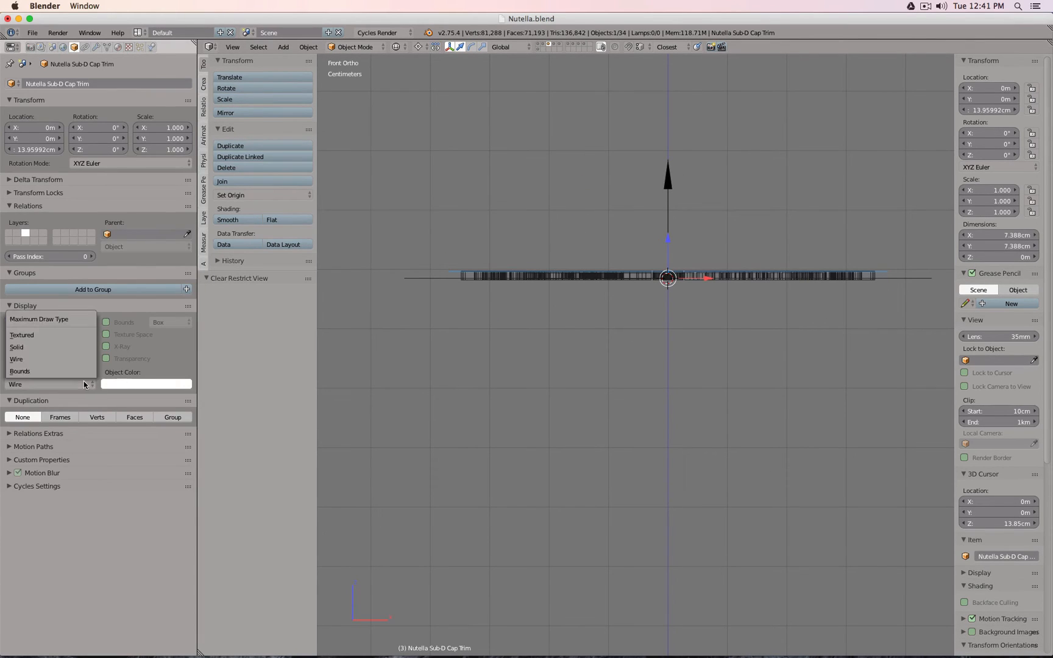
click(78, 348)
middle_drag(618, 280, 583, 323)
key(z)
mouse_move(661, 320)
middle_down()
mouse_move(670, 428)
mouse_move(665, 277)
mouse_move(689, 214)
mouse_move(670, 304)
middle_up()
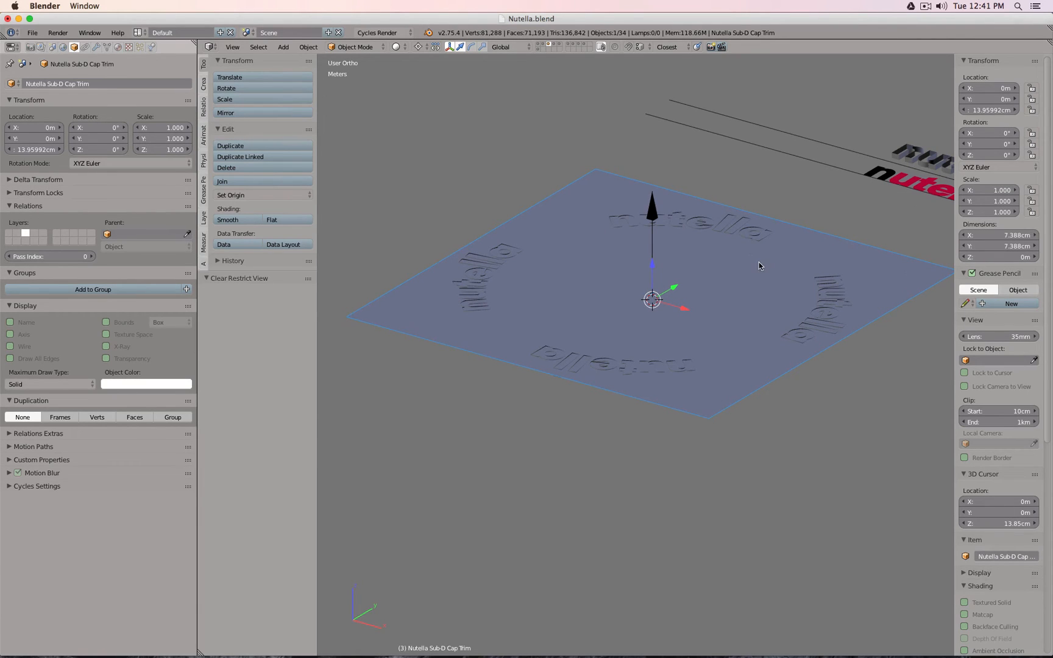
- Check the trim plane's height against the letters from the front, and set its maximum draw type back to Wire
key(KP_1)
scroll(674, 207, up, 8)
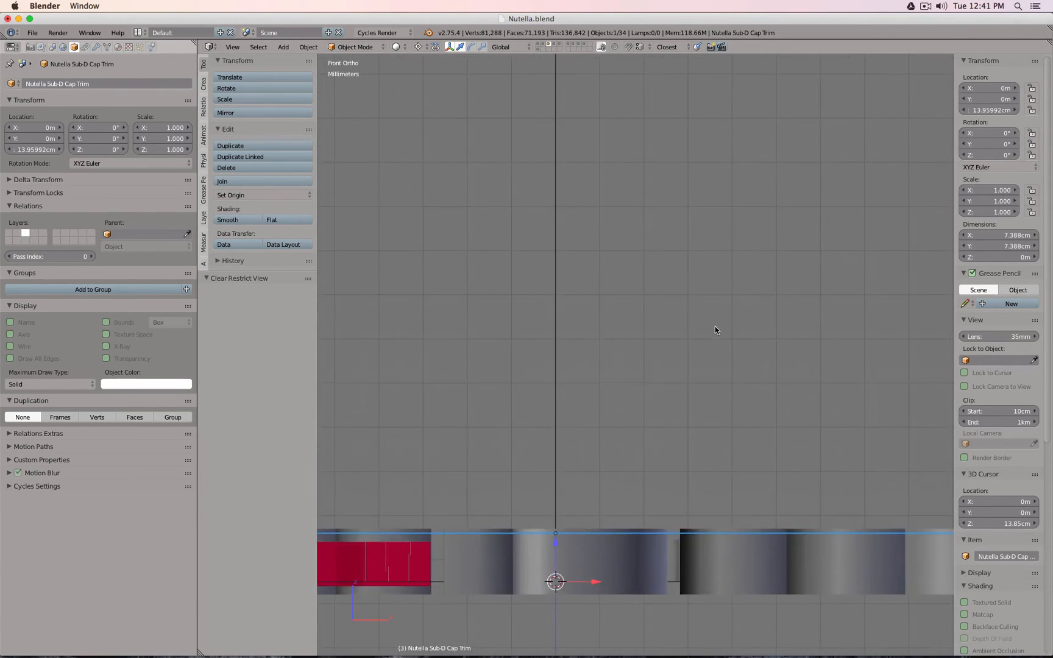
middle_drag(714, 329, 713, 315)
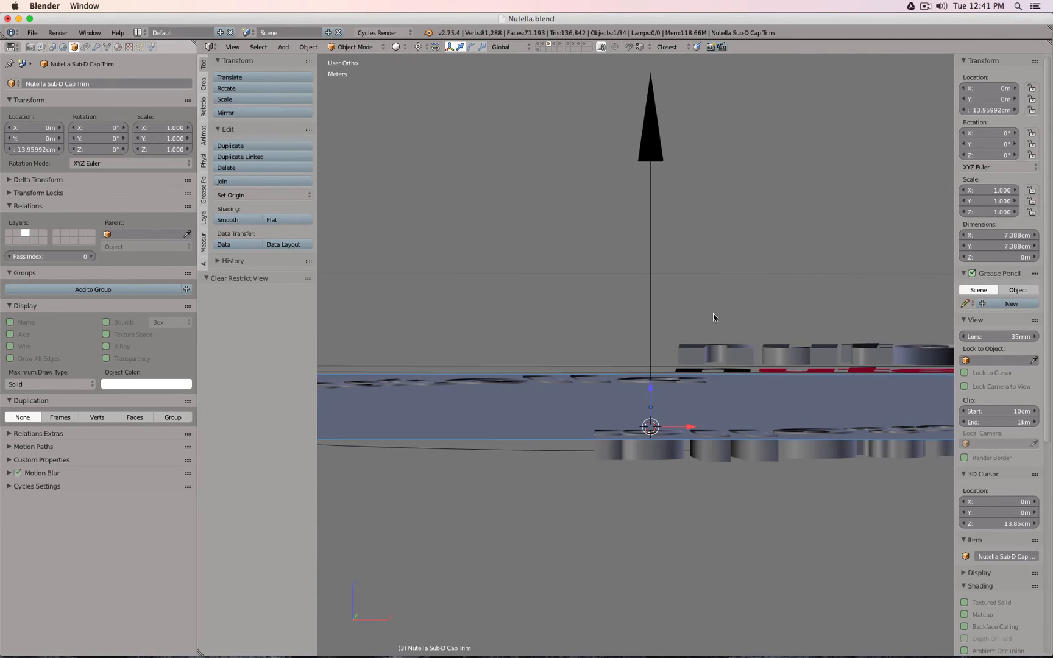
click(55, 379)
click(51, 359)
- Turn on the viewport display of the Boolean modifier on Nutella Sub-D Sides
middle_drag(793, 330, 669, 442)
right_click(629, 474)
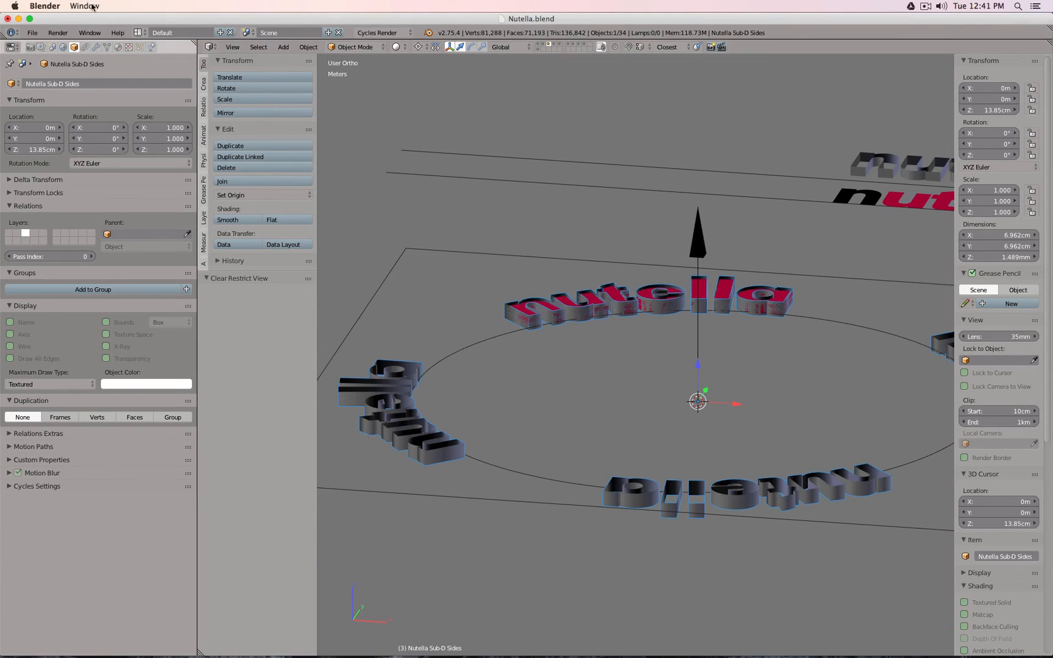
click(96, 47)
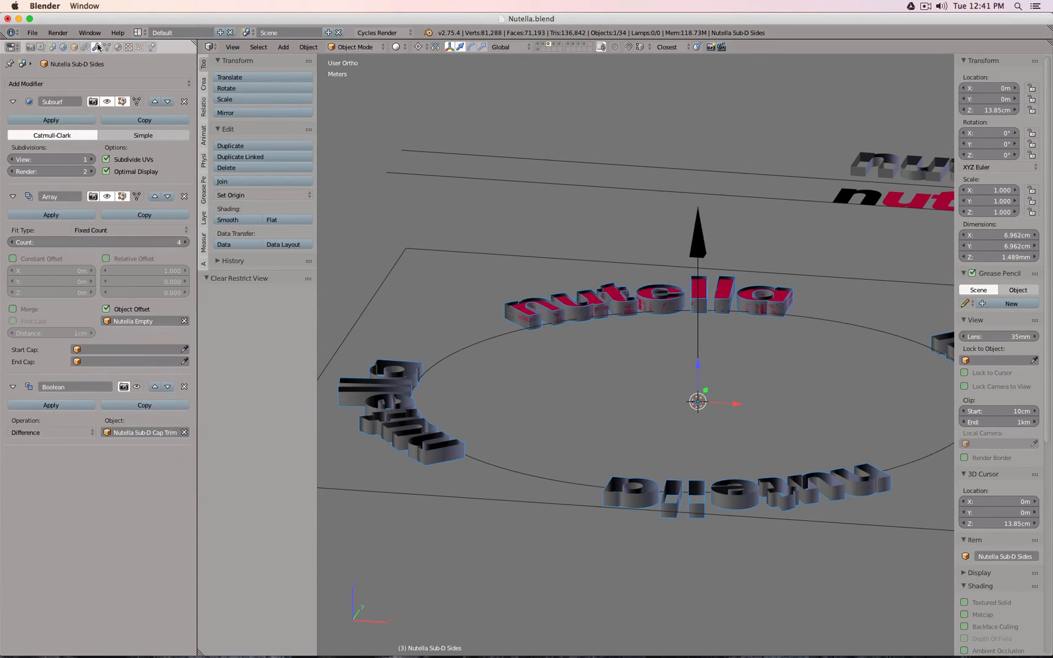
click(137, 387)
middle_drag(516, 329, 547, 336)
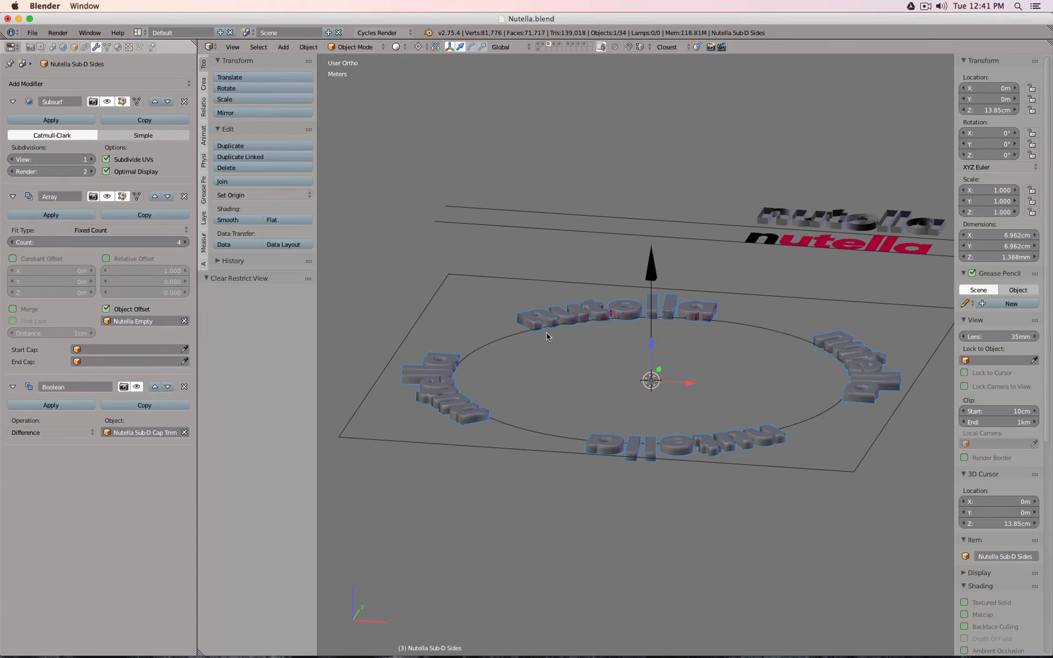
- Show only the cap's layer and turn on the viewport display of the Cap's Nutella Text modifier
click(561, 44)
right_click(565, 285)
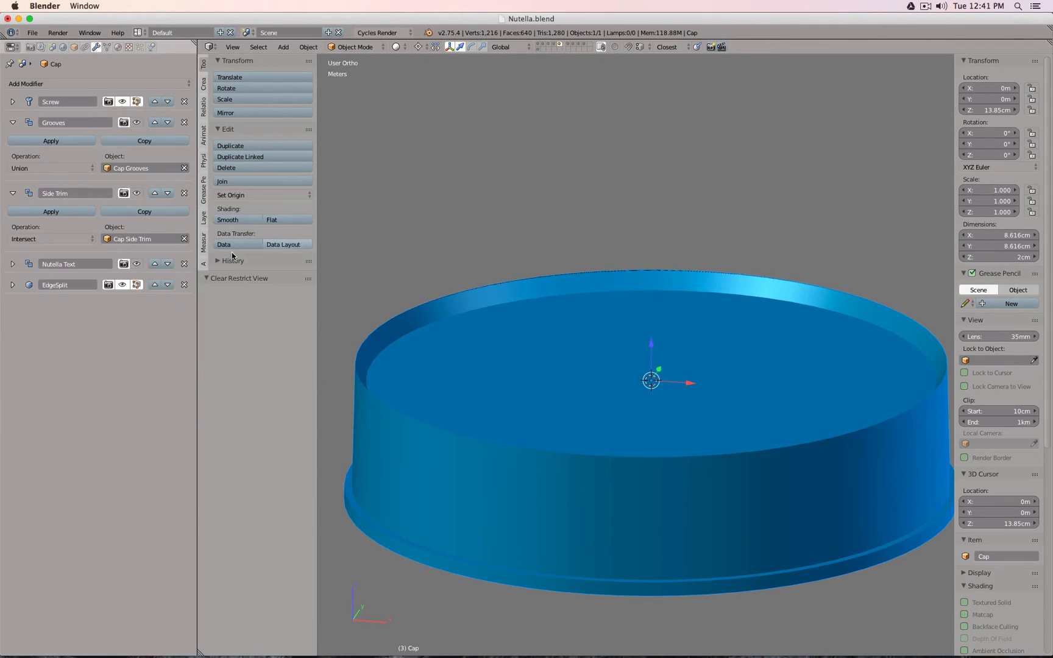
click(137, 267)
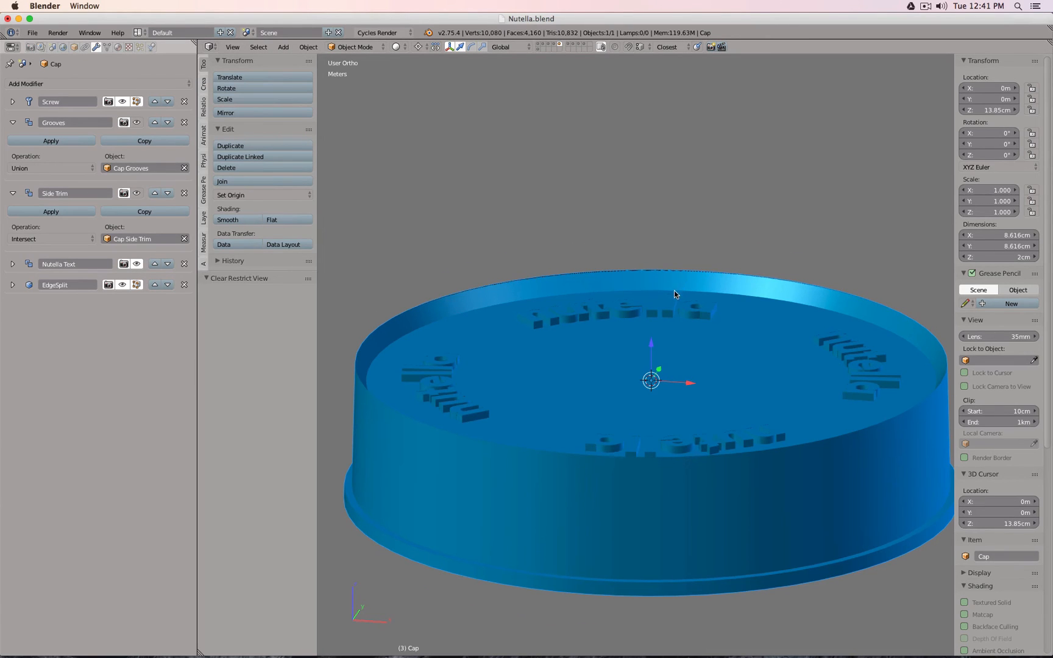
middle_drag(675, 291, 636, 291)
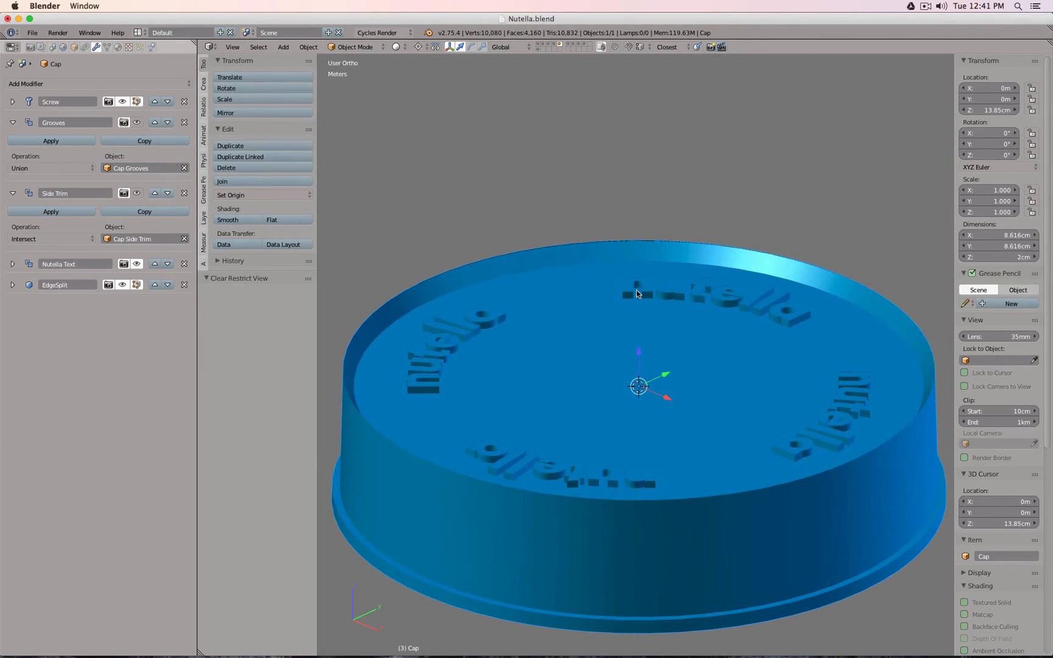
- Isolate the Nutella Sub-D Cap Trim plane and examine it together with the cap
click(552, 47)
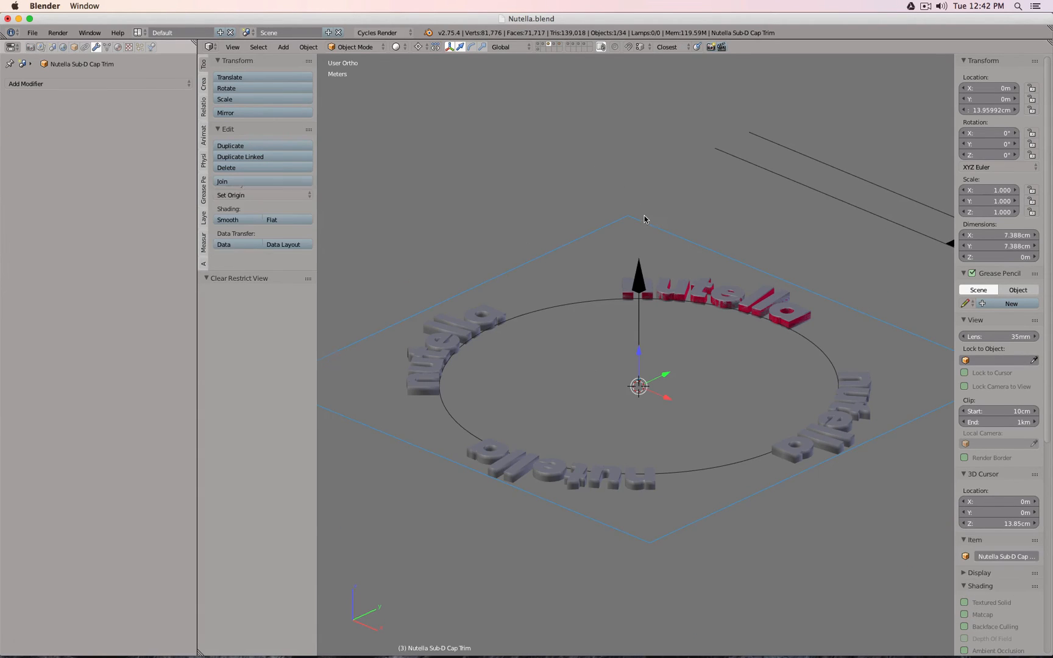
key(shift+h)
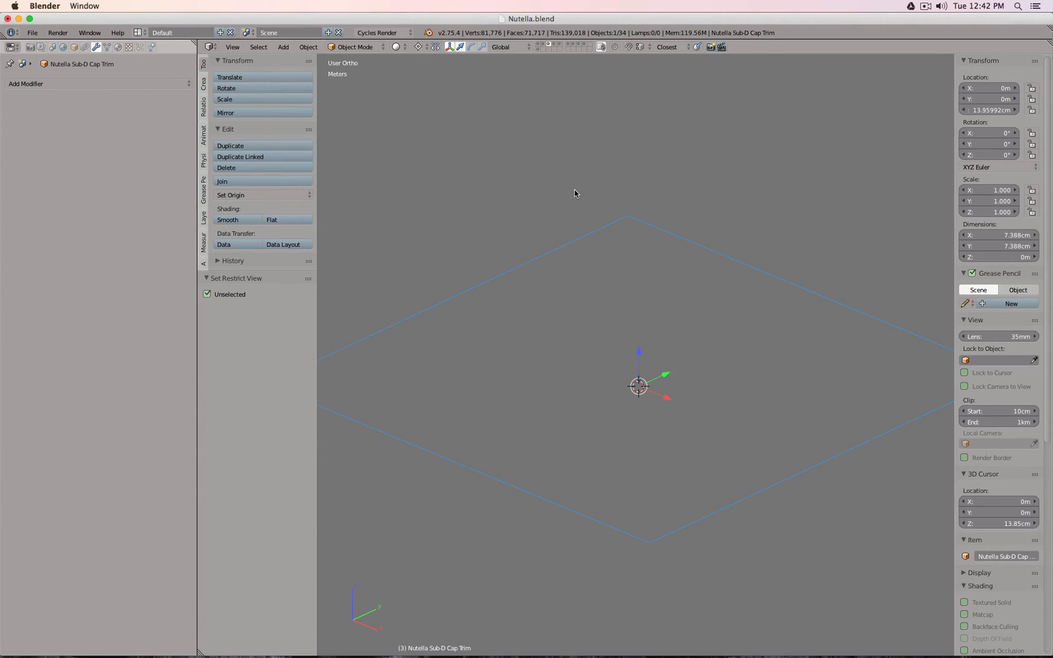
shift+click(560, 46)
middle_drag(594, 165, 627, 144)
scroll(676, 262, up, 2)
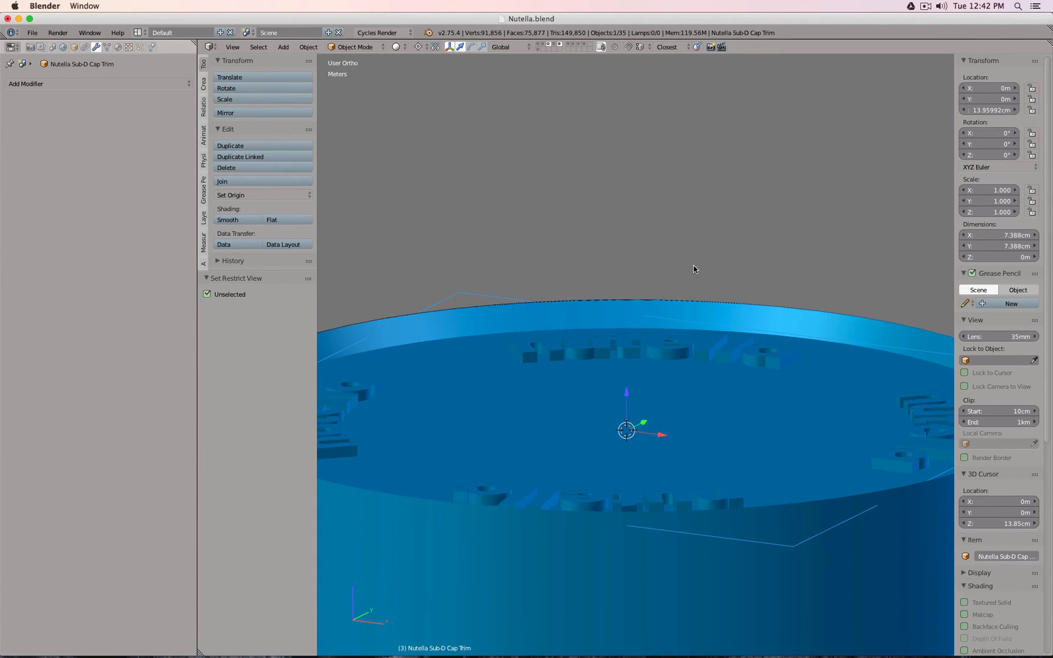
- Lower the Nutella Sub-D Cap Trim plane along Z to a height of about 13.91 cm
key(g)
key(z)
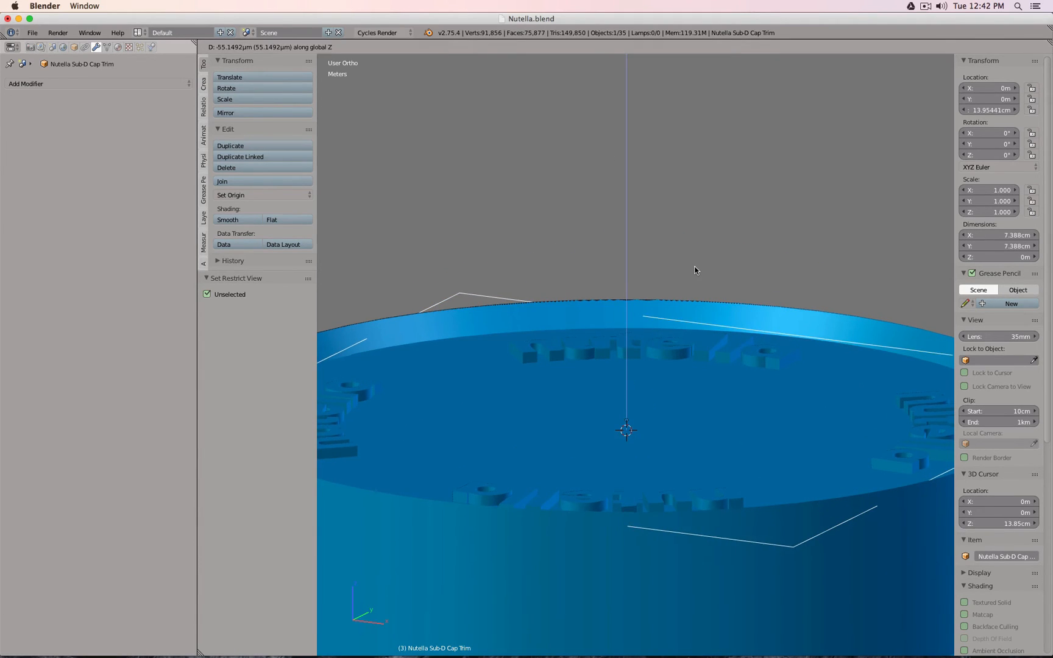
click(695, 270)
key(g)
key(z)
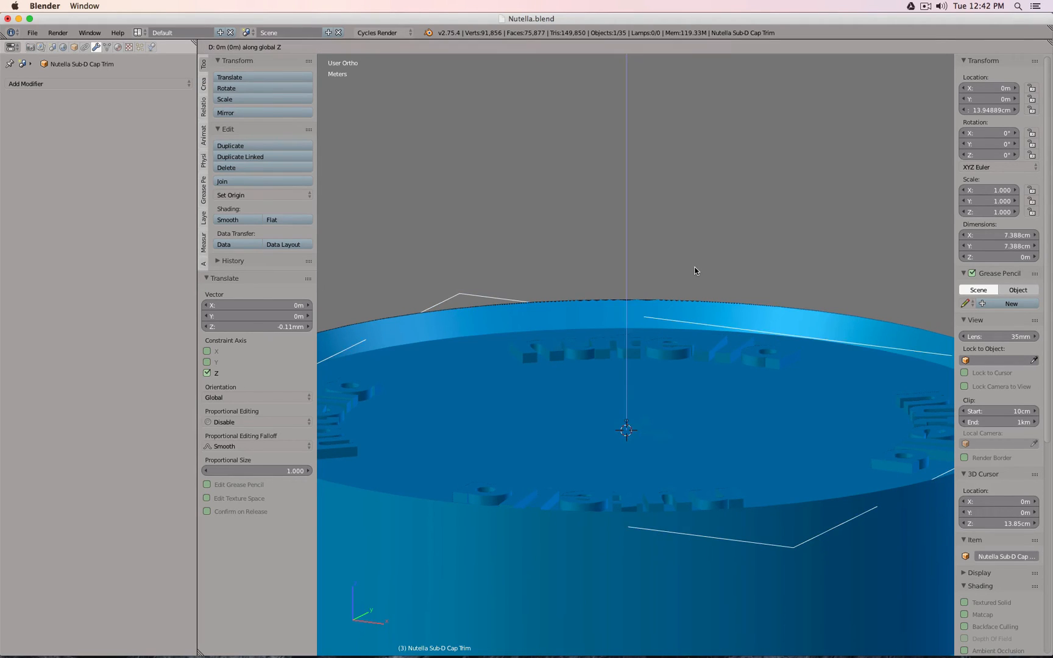
key(Escape)
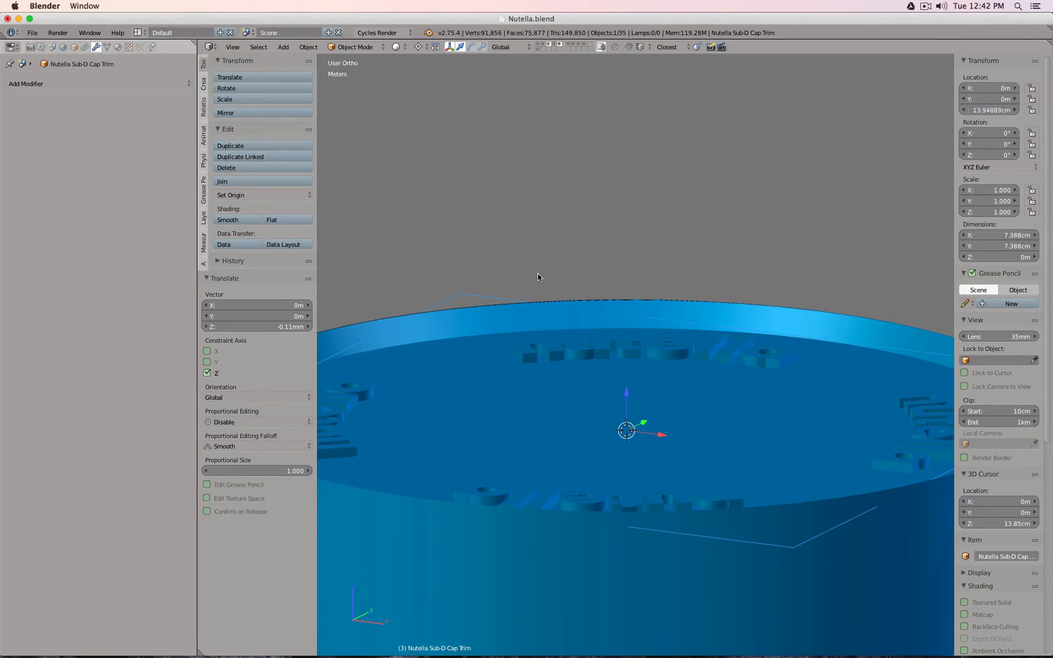
key(g)
key(z)
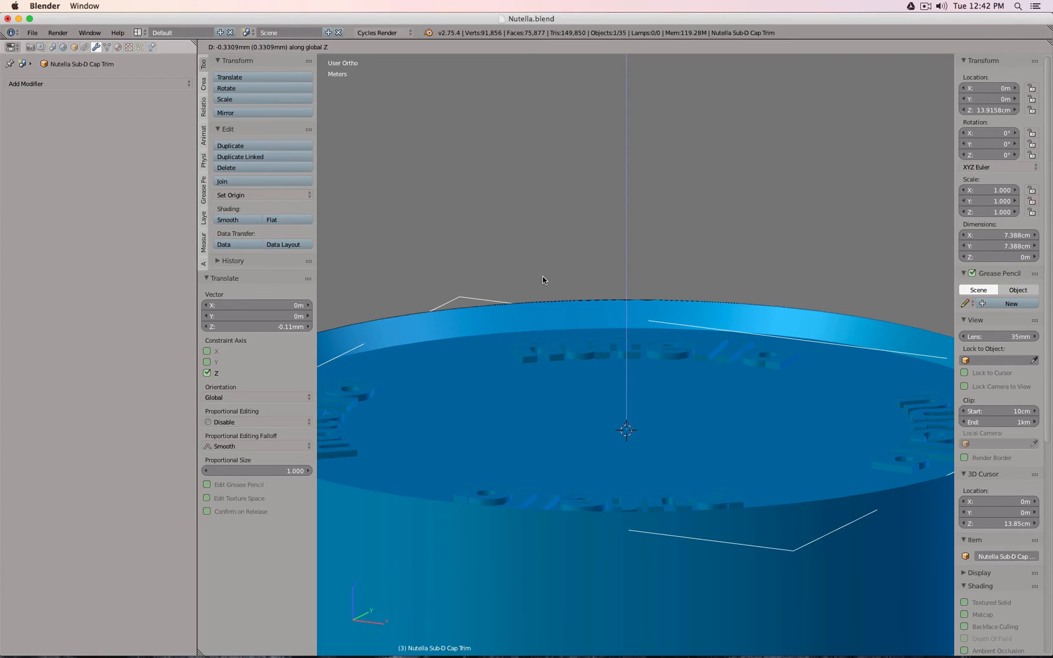
click(543, 277)
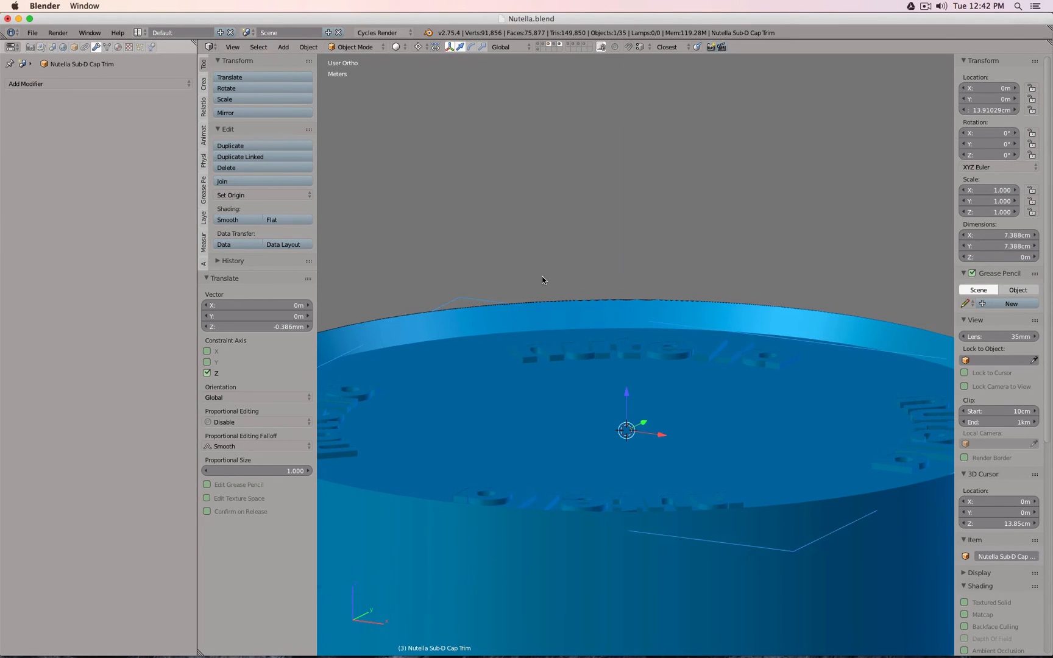
scroll(542, 277, down, 3)
mouse_move(608, 266)
middle_down()
mouse_move(604, 297)
mouse_move(610, 287)
middle_up()
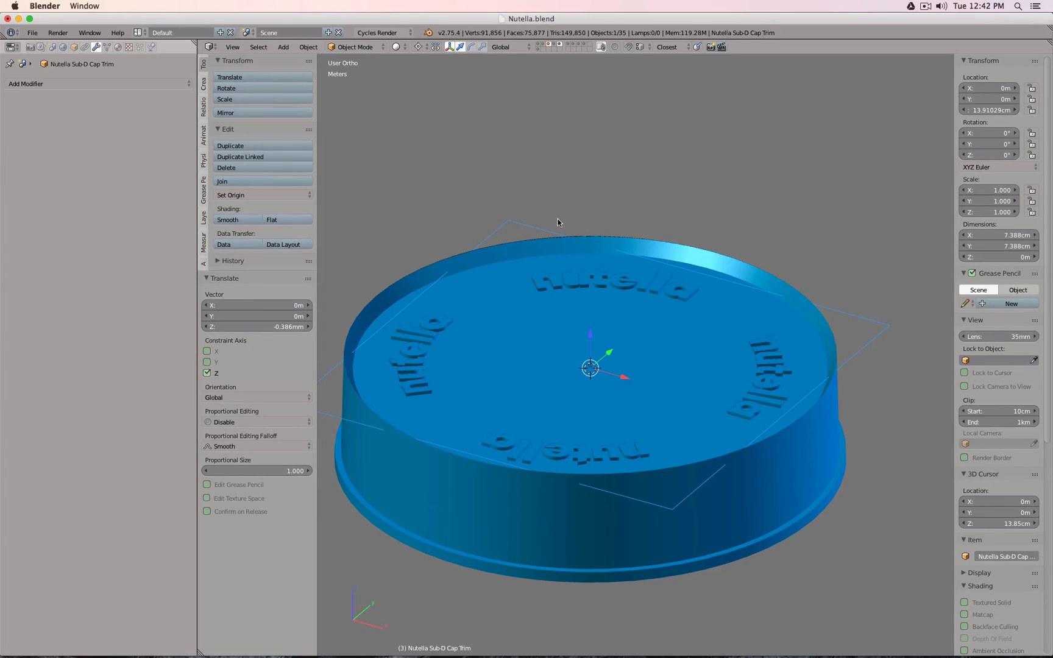
- Subdivide the trim plane's mesh with one cut and view it from the top
key(Tab)
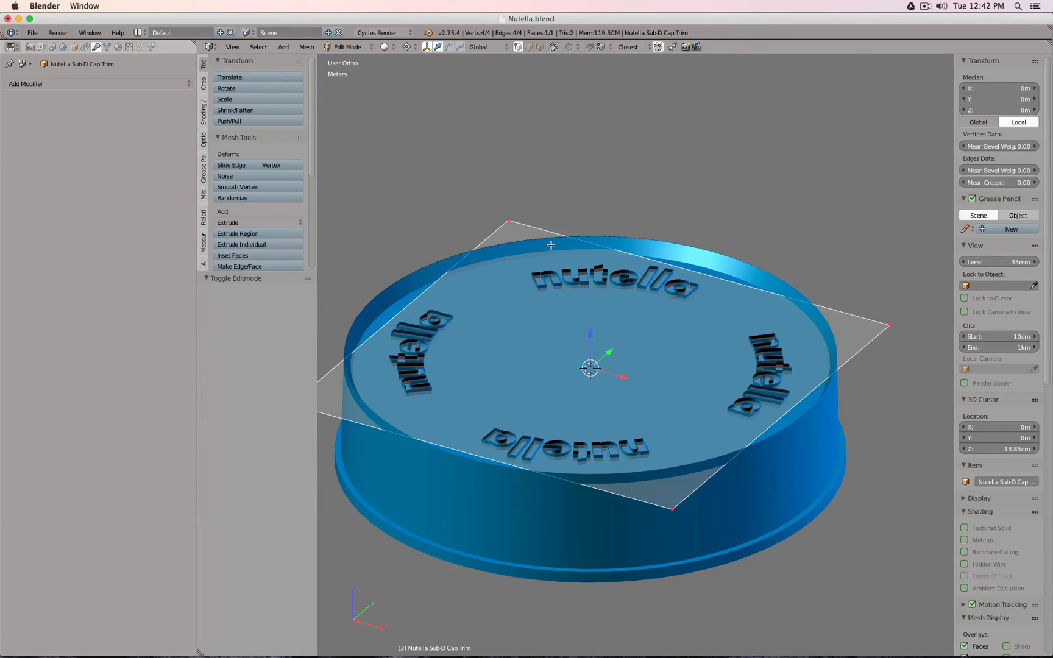
key(w)
click(639, 292)
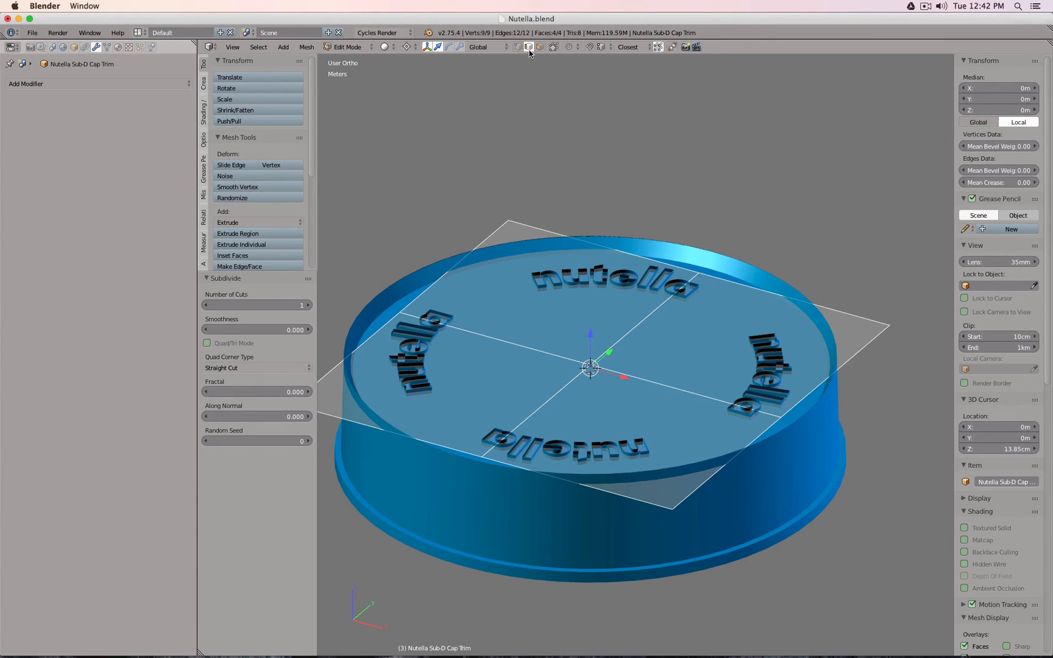
scroll(534, 210, down, 3)
key(KP_7)
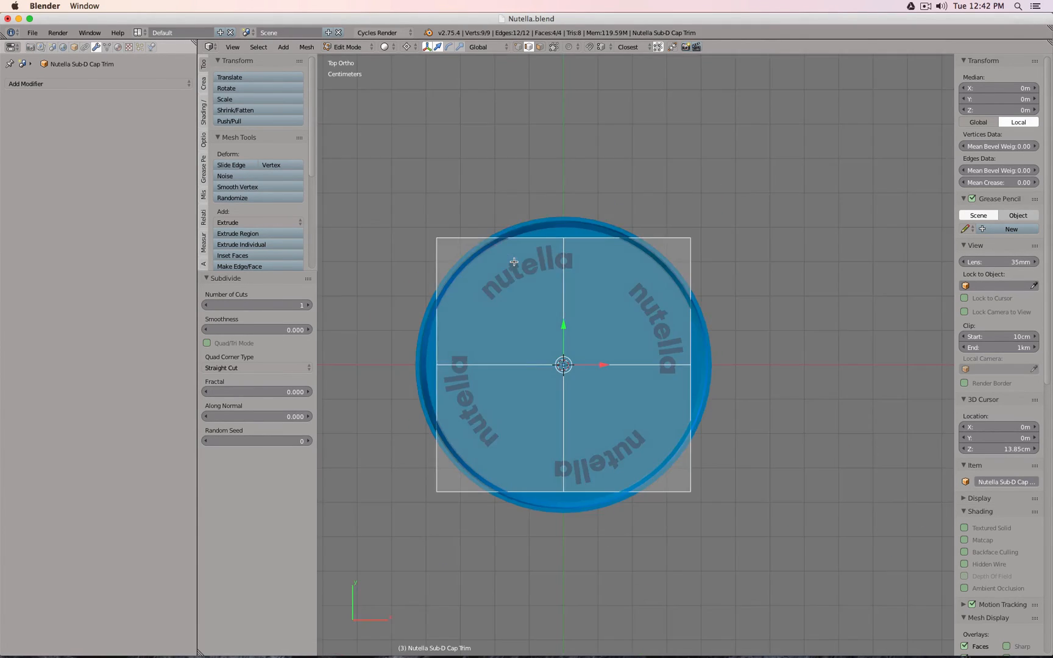
- Add a Subdivision Surface modifier with 2 view subdivisions to the trim plane and show its result on the edit cage
click(518, 47)
click(159, 86)
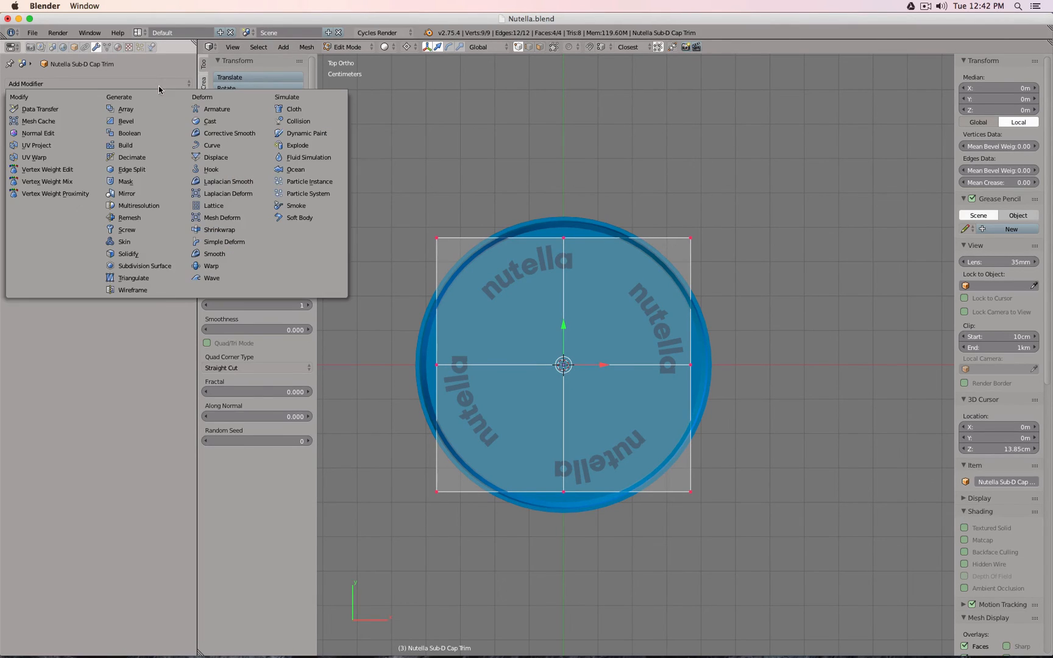
click(160, 267)
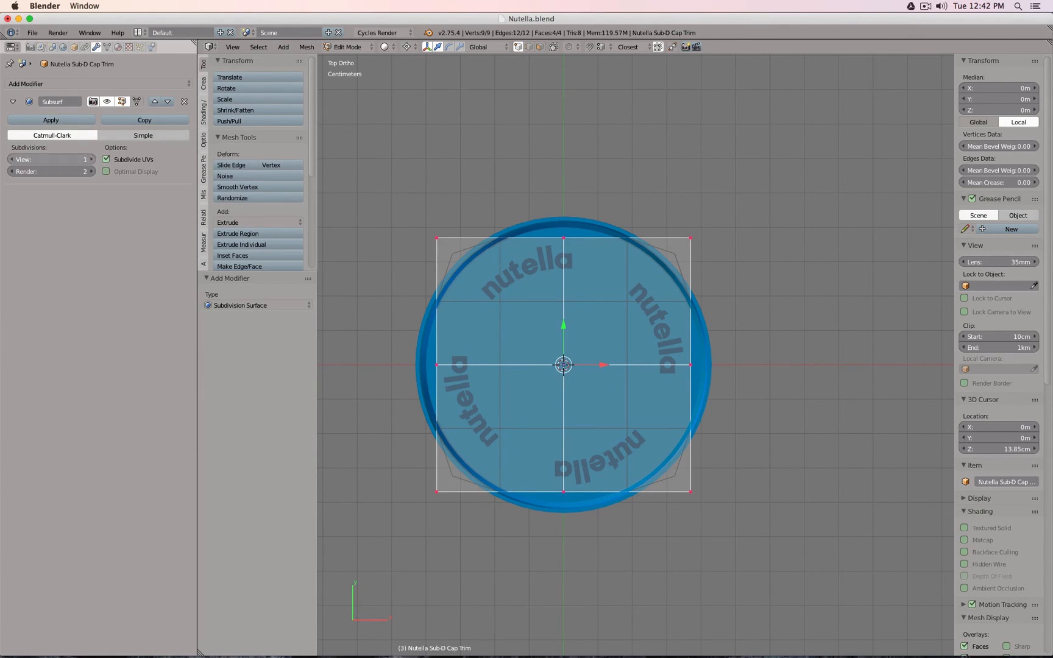
click(92, 160)
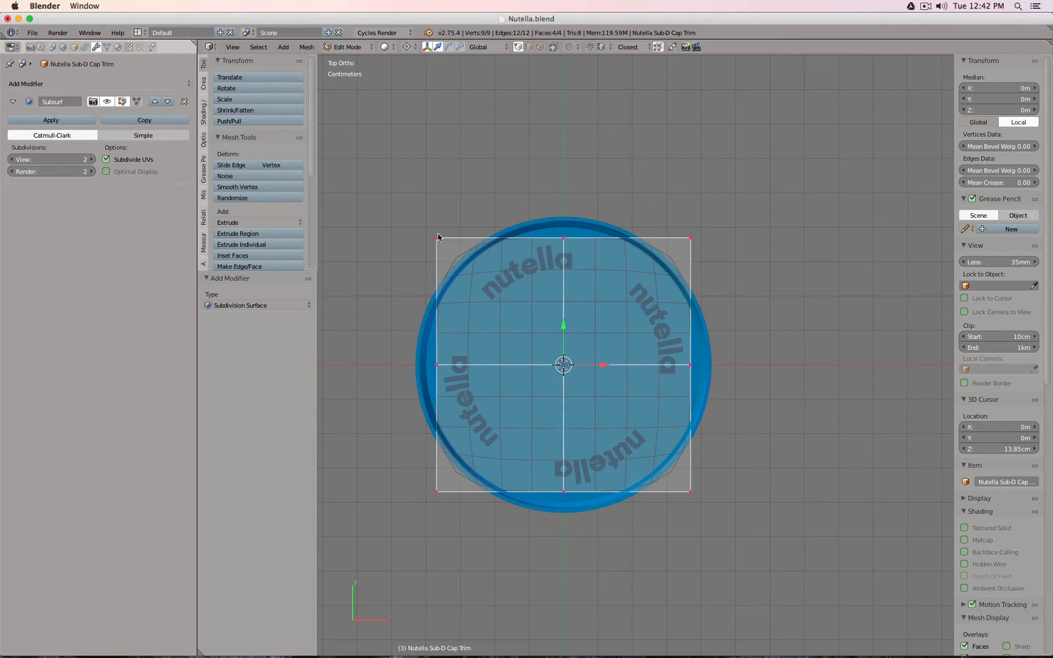
click(137, 101)
- Scale the trim plane's four corner vertices inward by about 0.71 to round its outline into a circle
right_click(457, 258)
shift+right_click(457, 472)
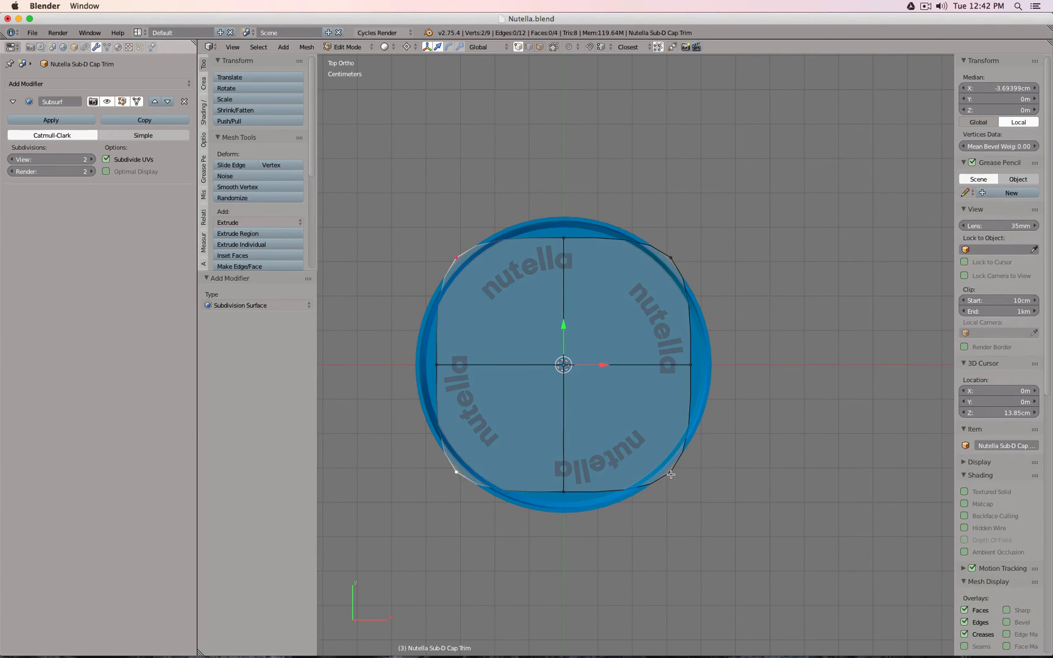
shift+right_click(671, 472)
shift+right_click(671, 258)
key(s)
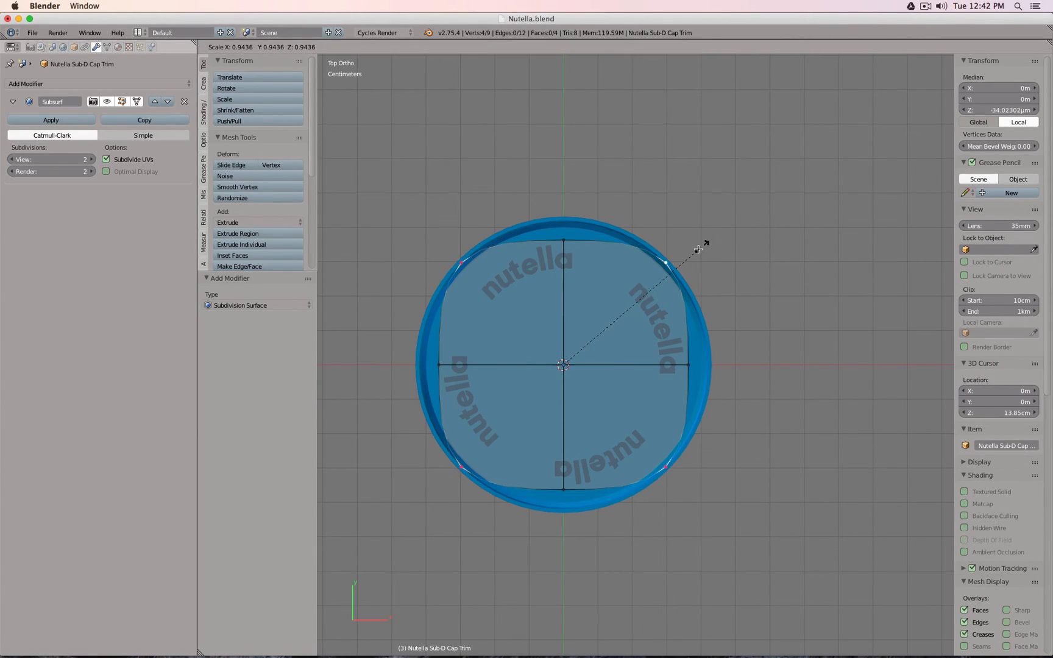
click(660, 272)
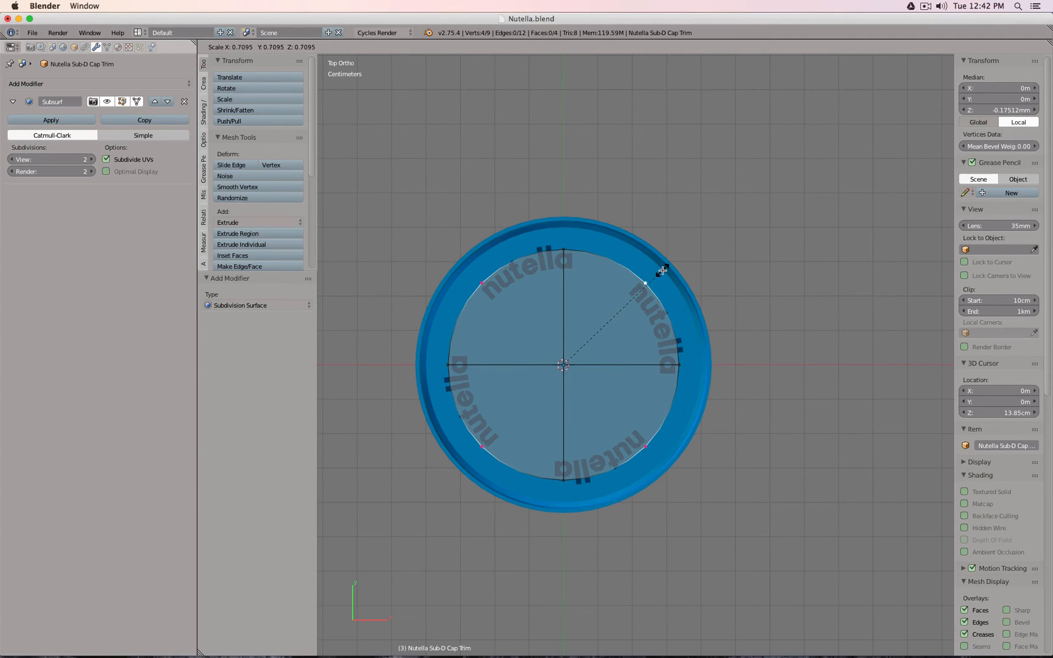
- Scale the entire trim mesh by about 1.08 so that it covers all the nutella lettering
key(a)
key(a)
key(s)
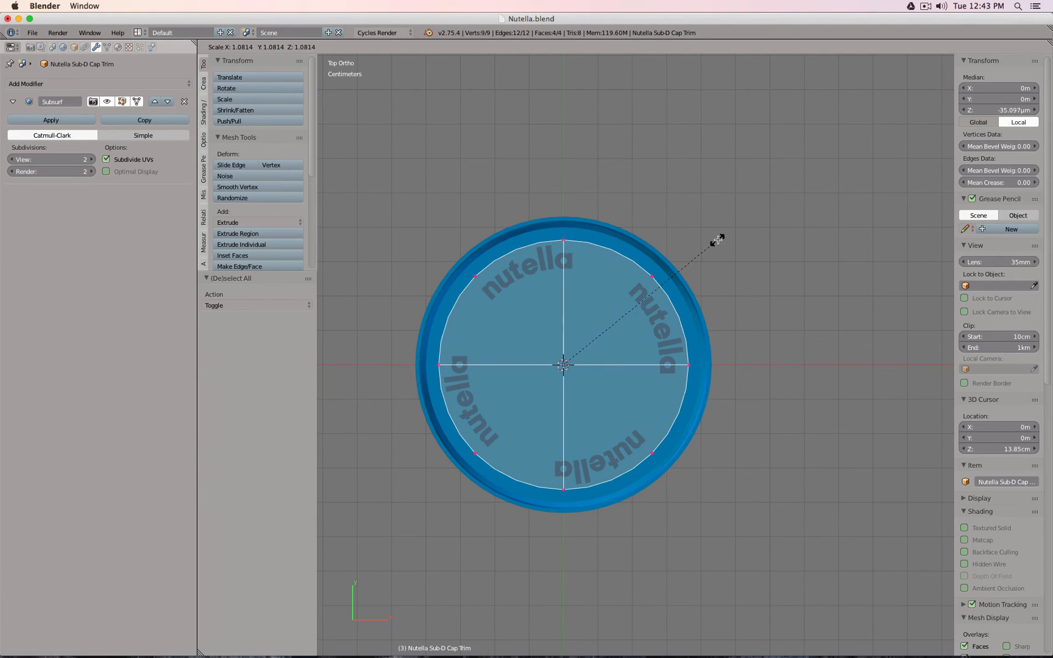
click(718, 239)
- Lower the trim disc's center vertex along Z to a local height of about -2.19 mm, making the disc concave
middle_drag(604, 390, 558, 287)
scroll(539, 330, up, 5)
key(a)
right_click(539, 324)
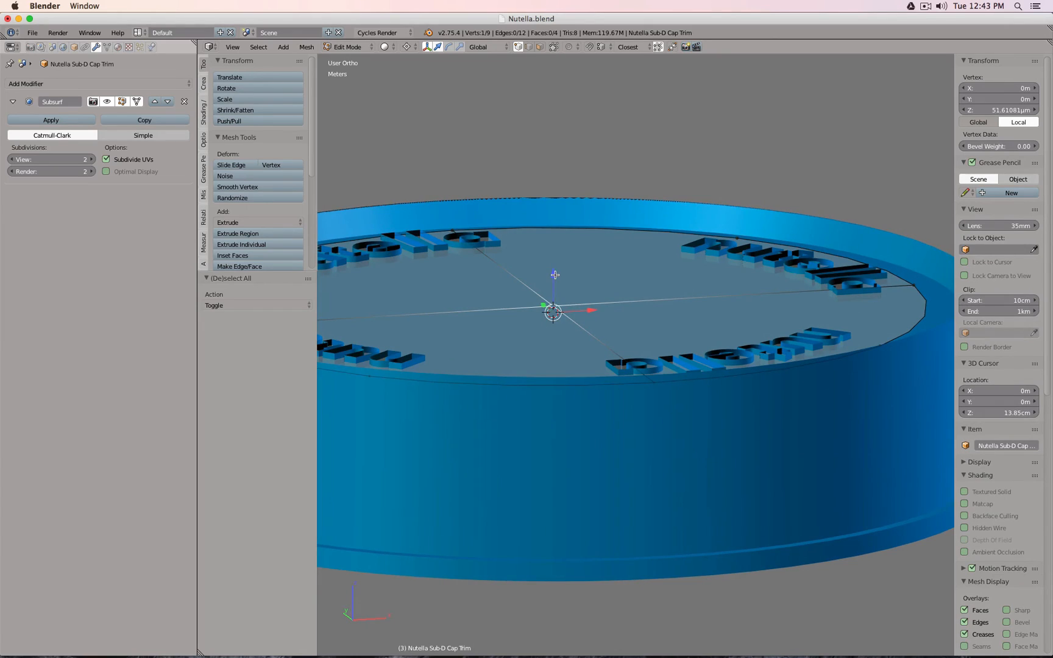
drag(555, 275, 560, 296)
scroll(561, 294, down, 2)
- Invert the selection to the outer vertices of the trim disc and raise them about 0.33 mm along Z
key(ctrl+i)
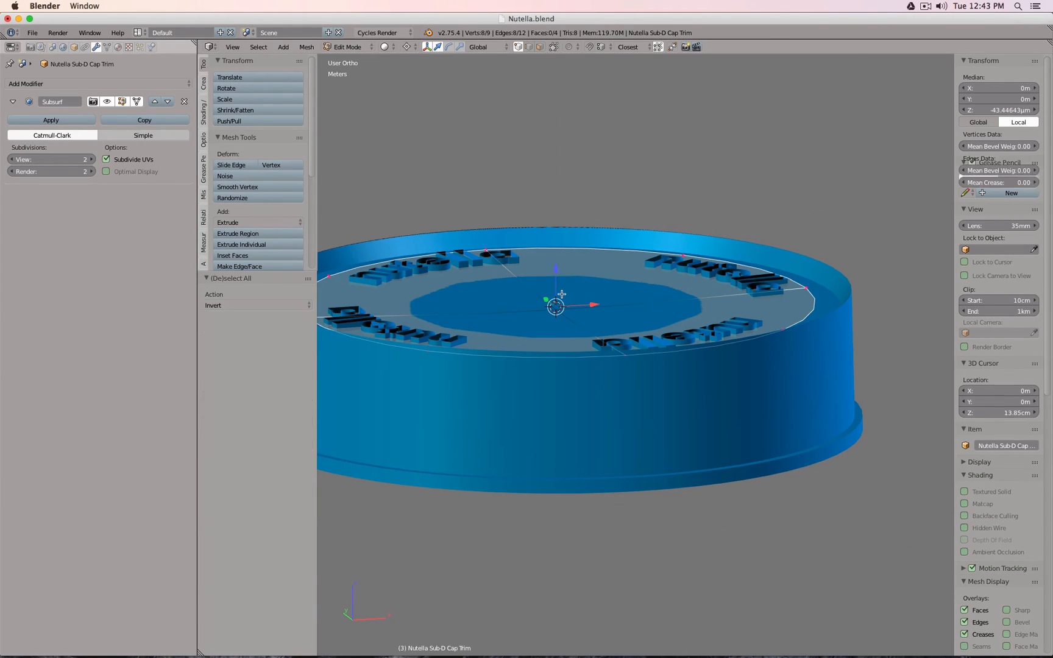
scroll(590, 281, up, 2)
key(g)
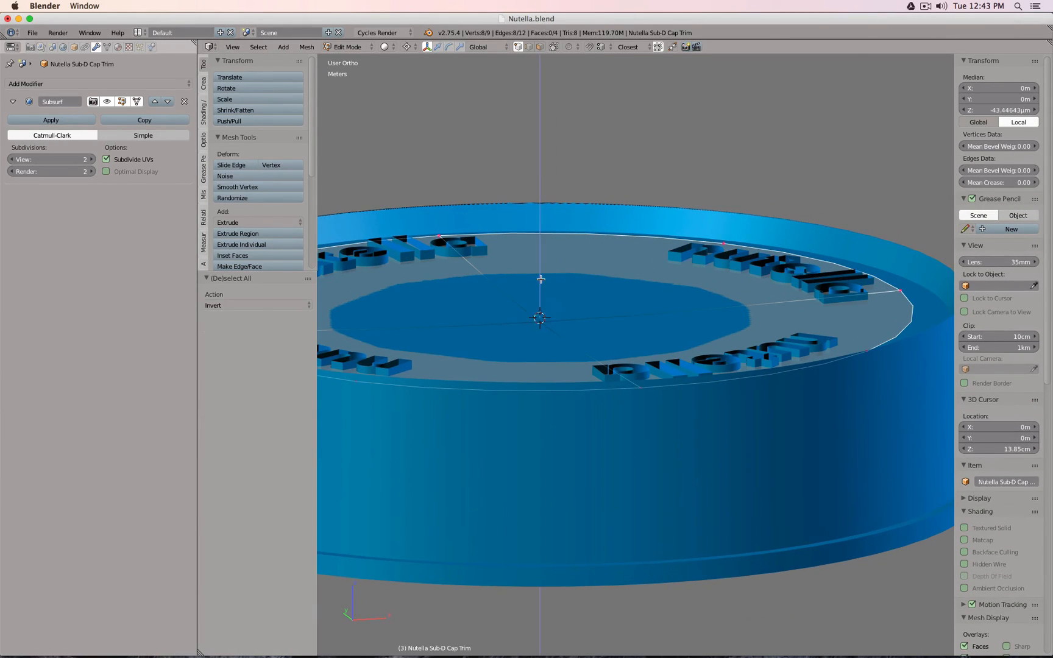
key(z)
drag(541, 278, 541, 277)
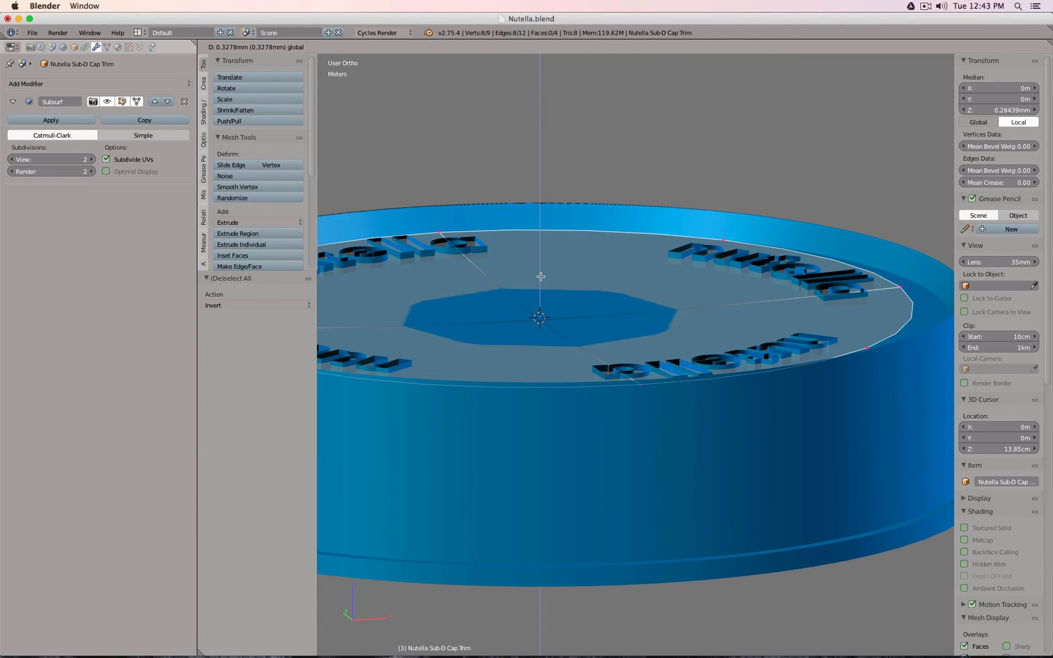
click(540, 276)
- Lower the trim disc's center vertex another 0.71 mm along Z and return to Object Mode
key(a)
right_click(546, 297)
key(g)
key(z)
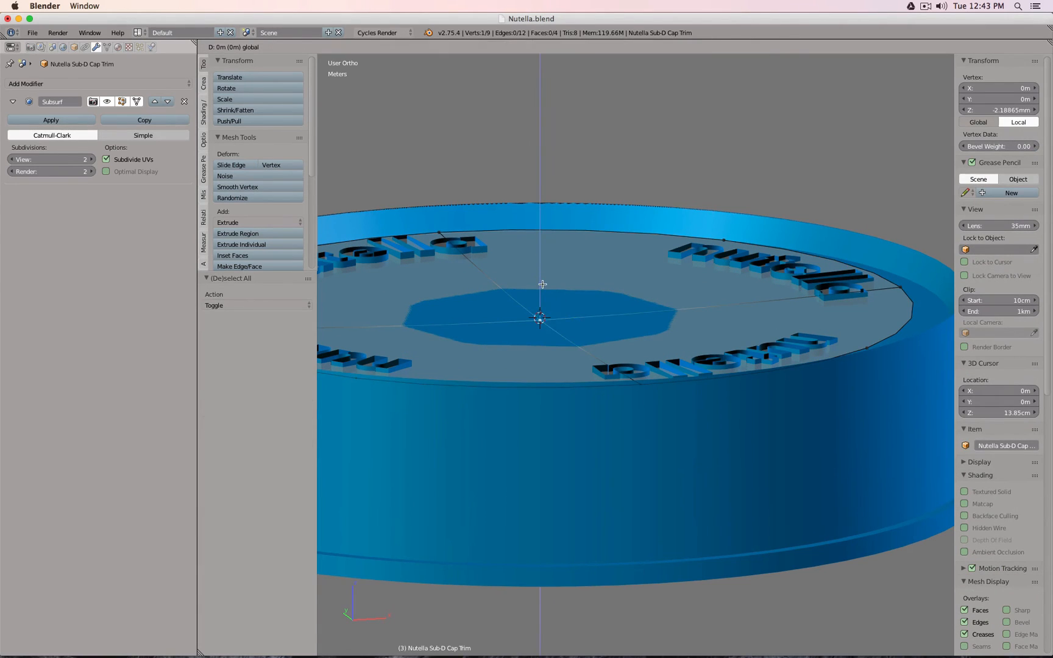
click(542, 286)
scroll(608, 255, down, 2)
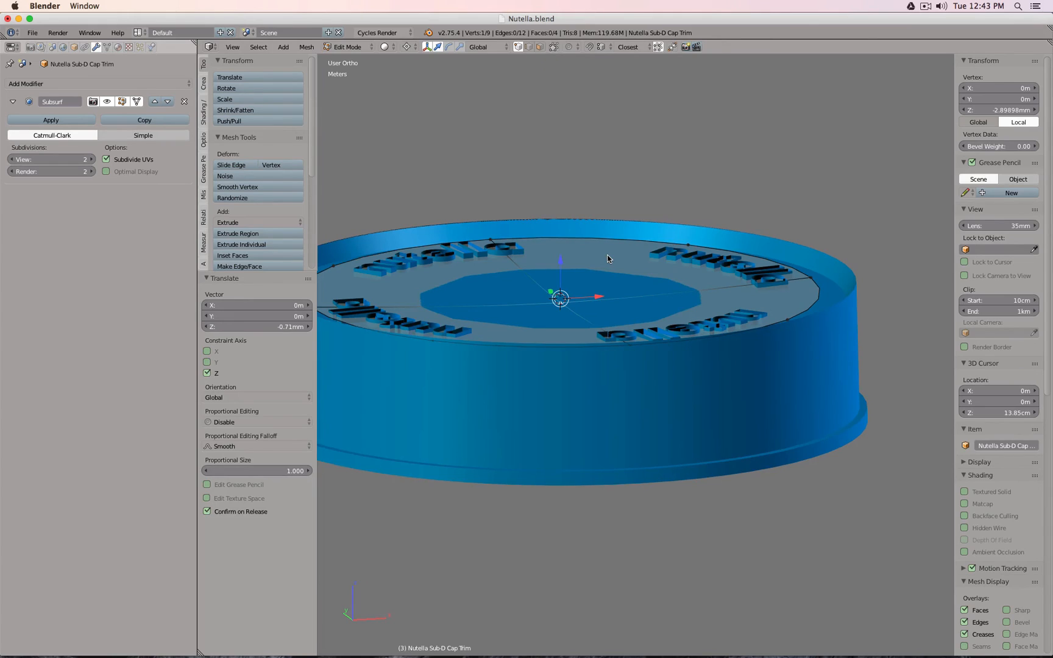
key(Tab)
- Examine from several angles how the concave trim disc cuts the nutella lettering on the cap
middle_drag(663, 232, 696, 215)
scroll(853, 266, up, 4)
middle_drag(739, 290, 731, 303)
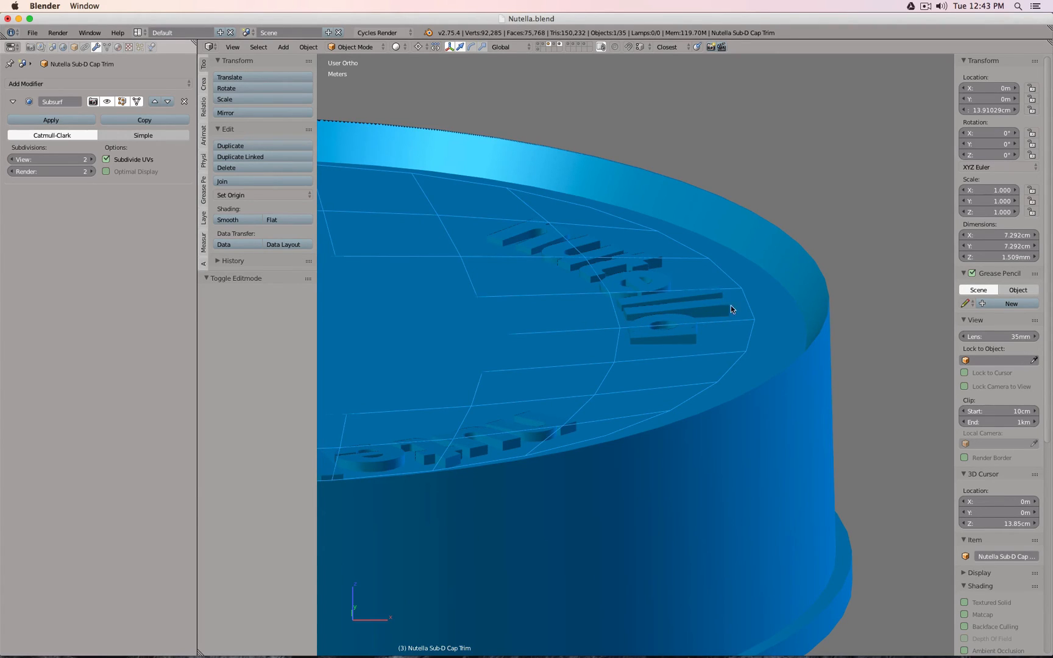
scroll(729, 323, down, 4)
middle_drag(651, 349, 580, 307)
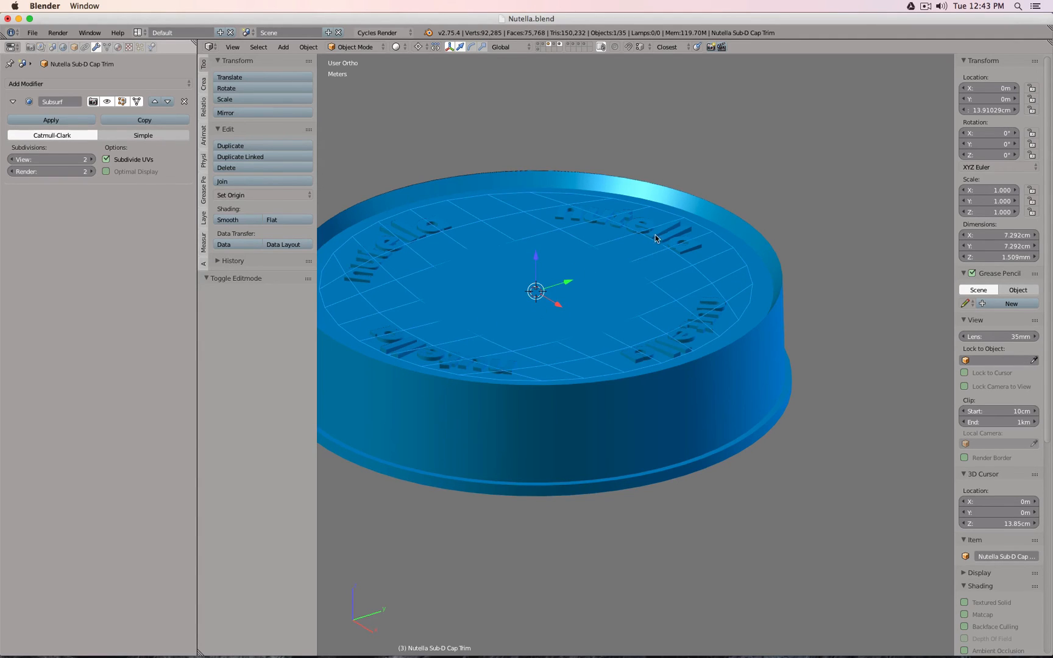
scroll(604, 292, down, 3)
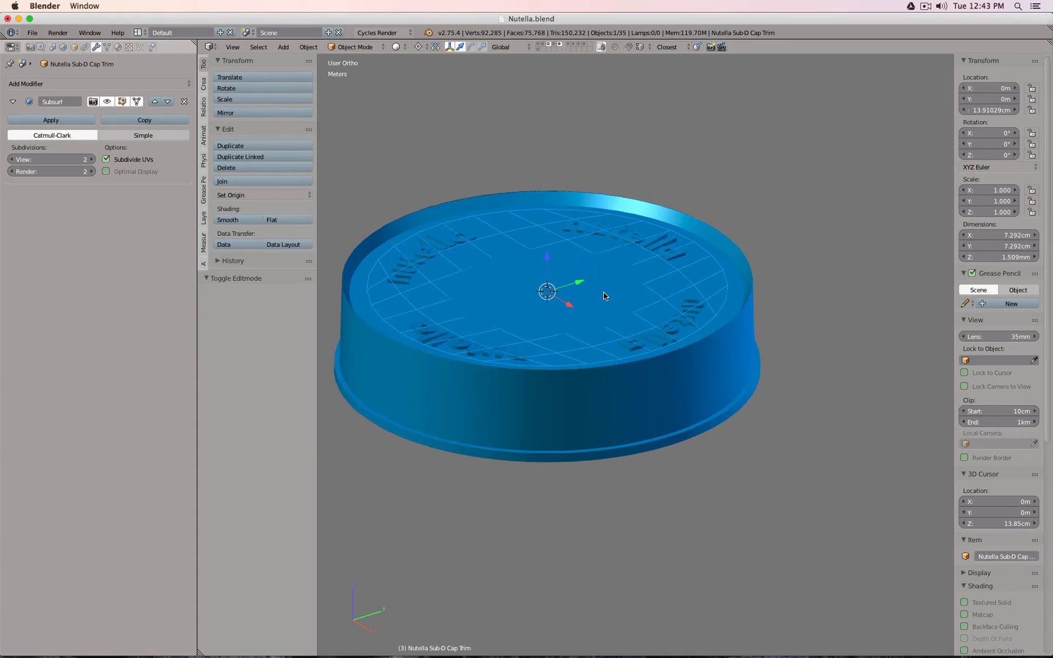
middle_drag(603, 292, 630, 296)
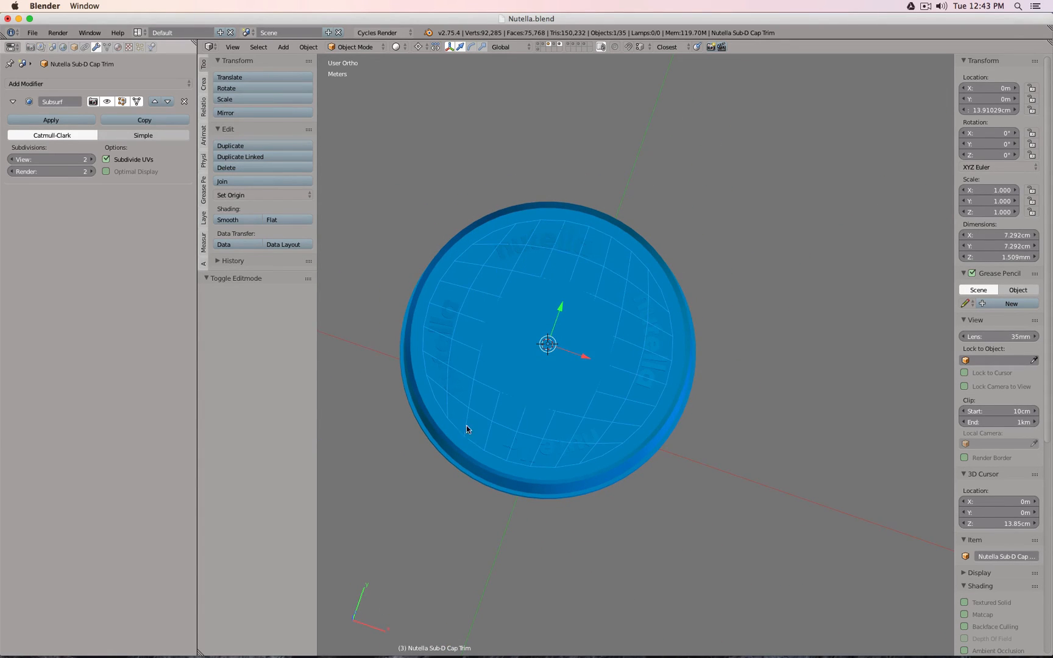
middle_drag(656, 395, 524, 298)
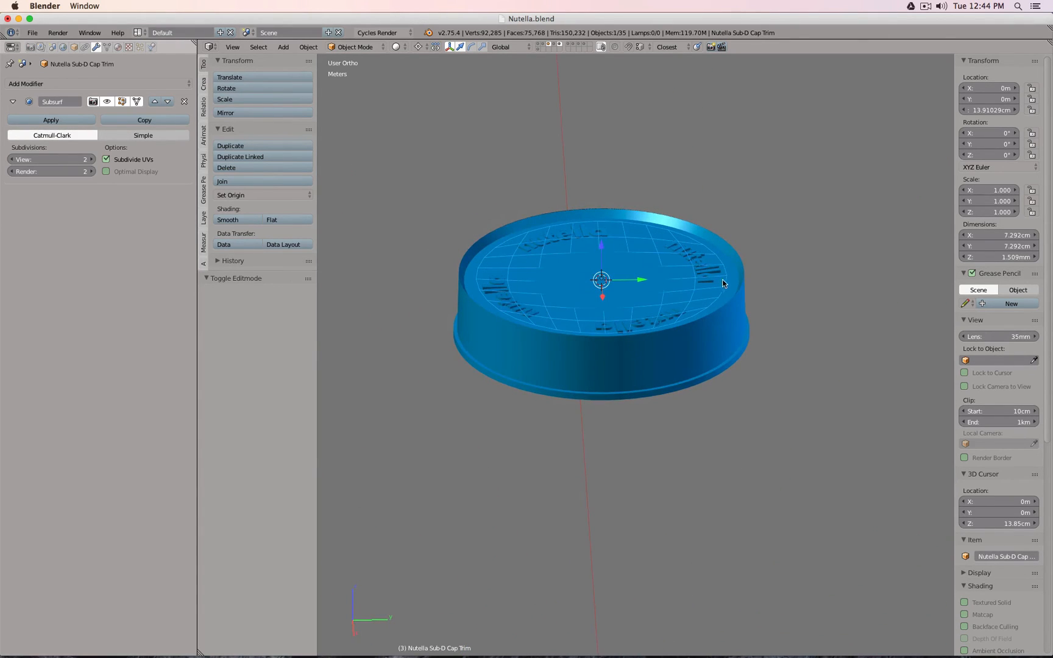
- Try lowering the trim disc's center vertex about 3.1 mm further along Z, and undo the change
scroll(663, 274, up, 4)
key(Tab)
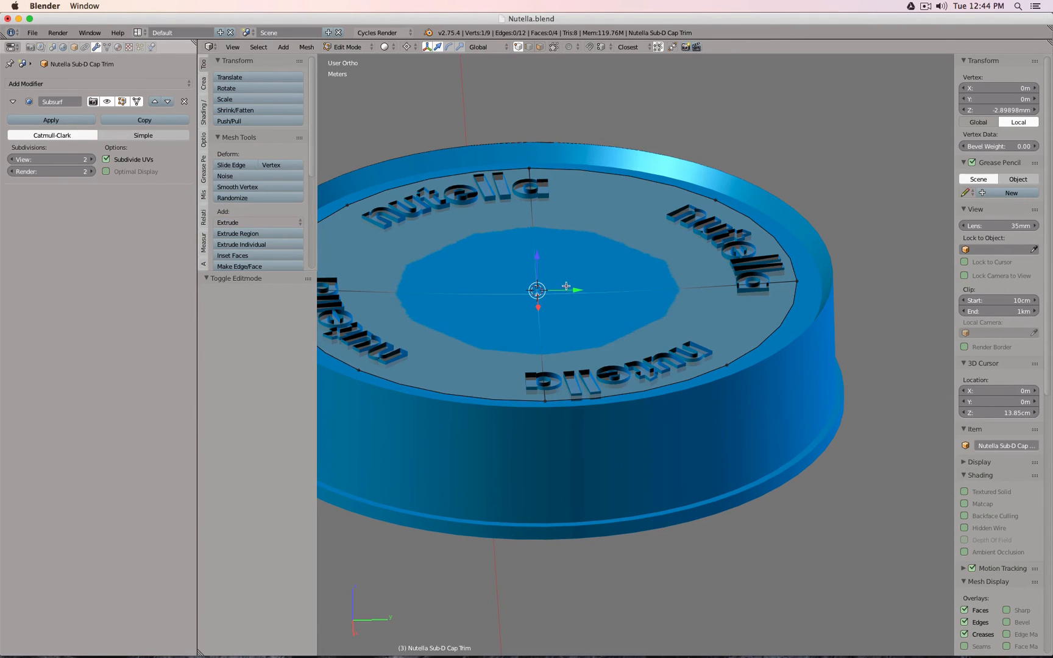
key(g)
key(z)
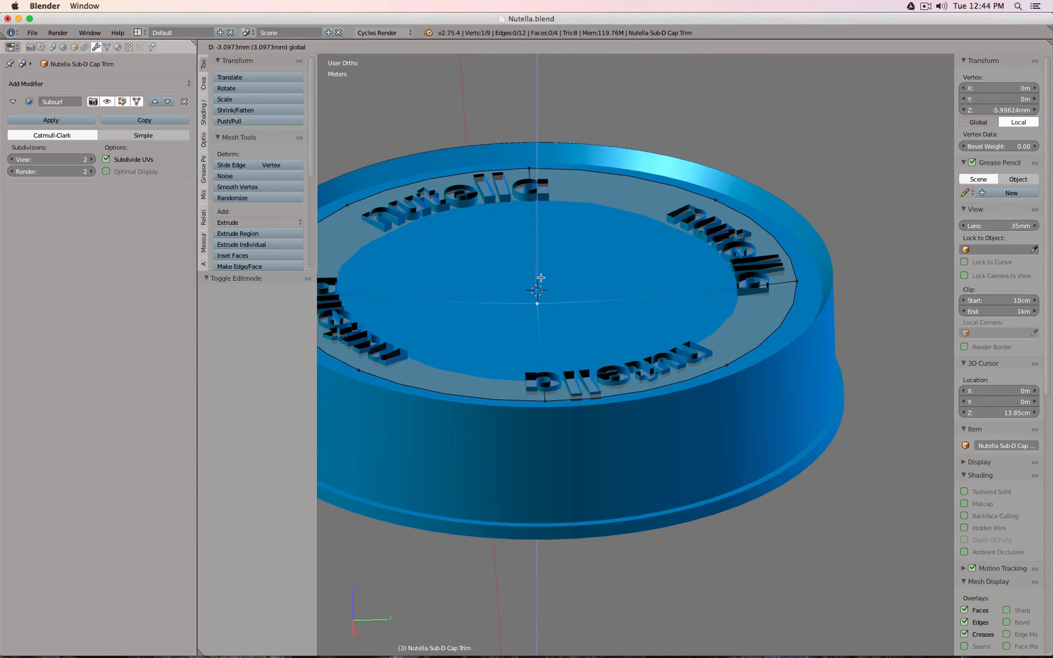
click(540, 277)
key(Tab)
middle_drag(599, 230, 698, 322)
scroll(707, 328, down, 5)
scroll(662, 334, up, 4)
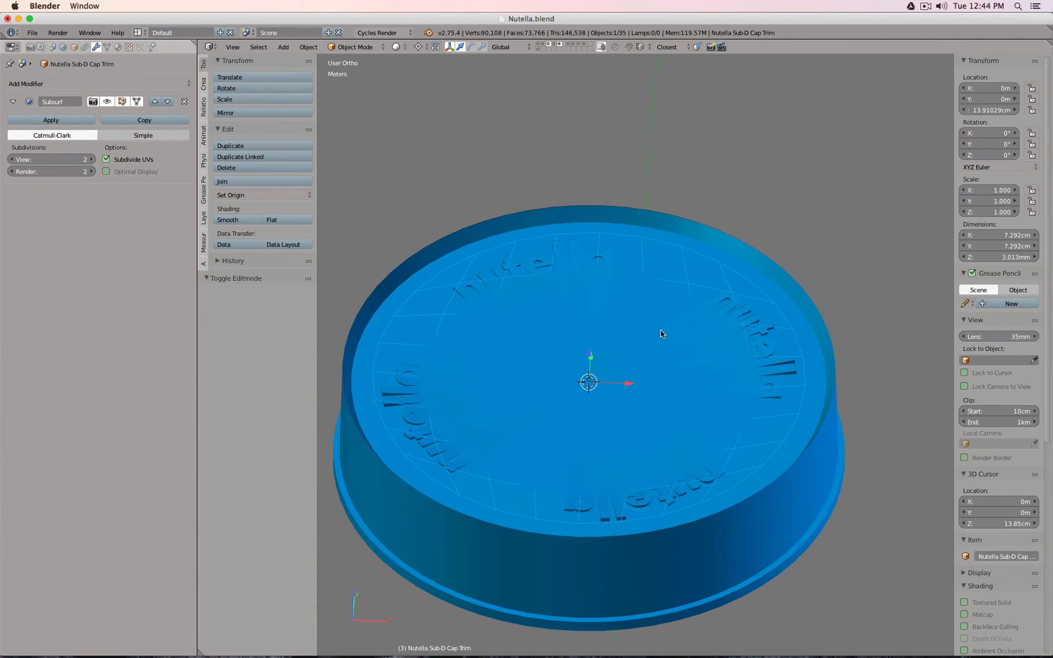
key(ctrl+z)
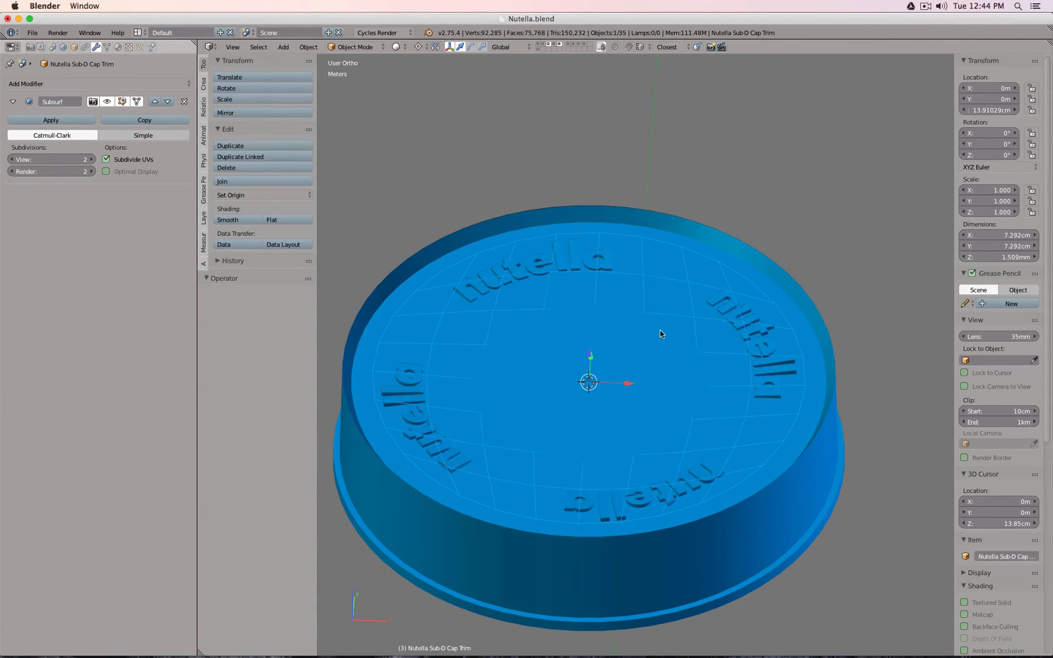
- Inspect the cap's lettering and the trim disc from directly above and at an angle
scroll(661, 330, down, 4)
scroll(661, 329, up, 4)
key(KP_7)
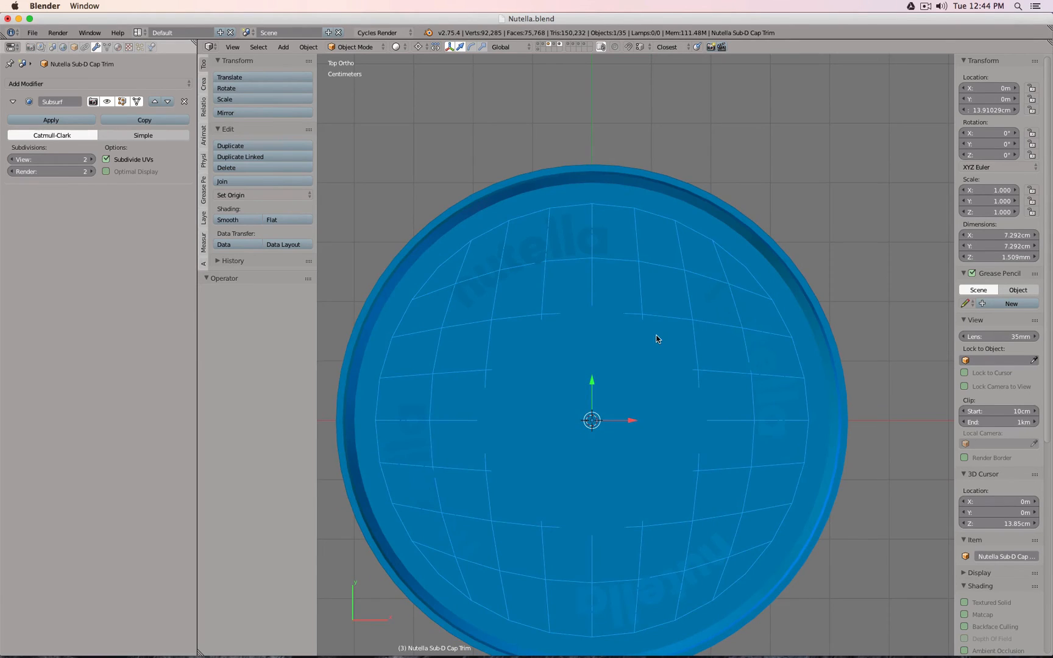
middle_drag(653, 339, 614, 262)
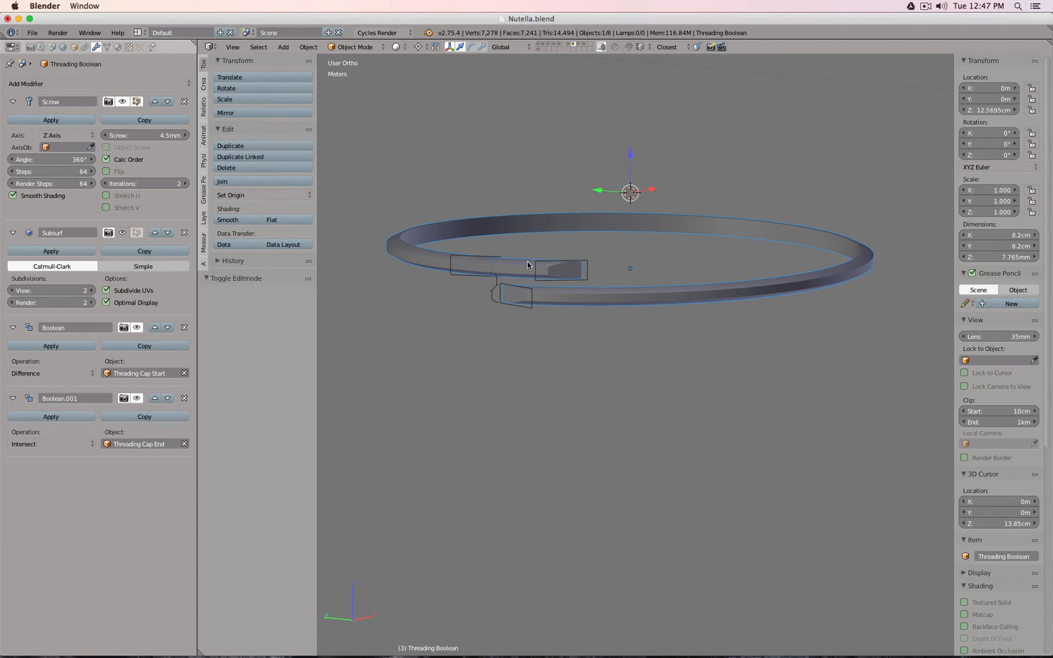
- Duplicate the Threading Boolean object in place
scroll(511, 268, up, 5)
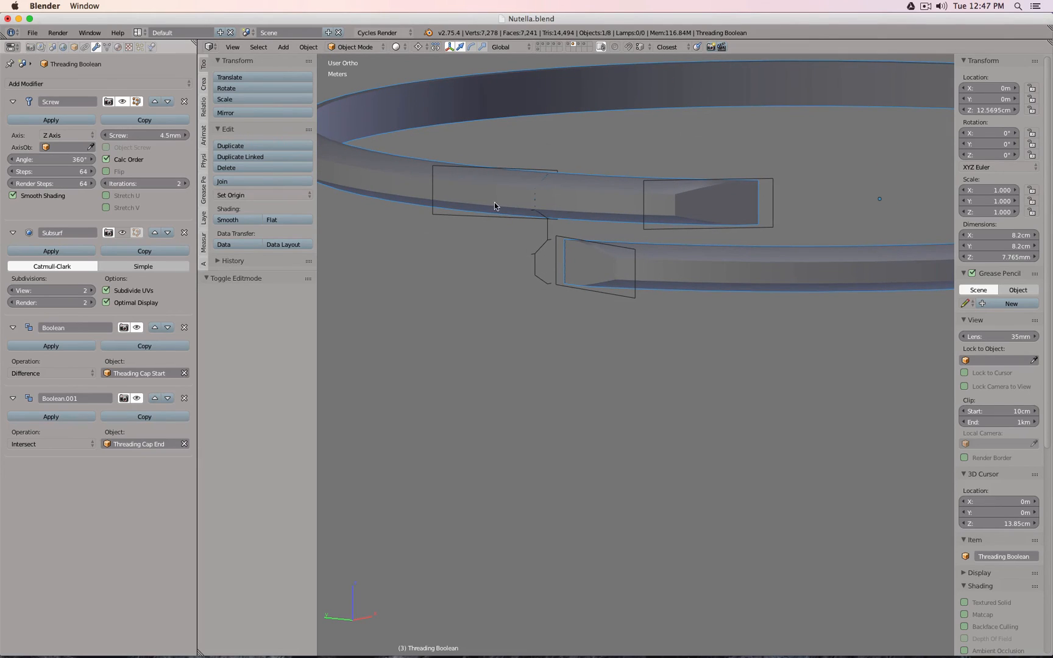
right_click(643, 195)
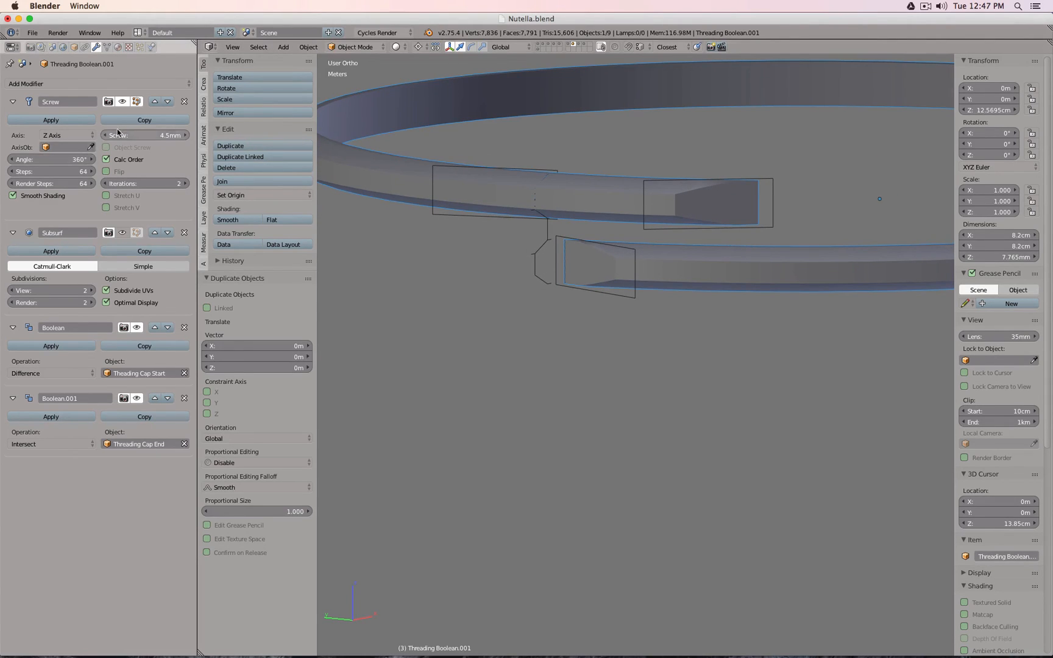
- Rename the threading copy's two Boolean modifiers Cap Start and Cap end, and turn off the viewport display of both
click(137, 398)
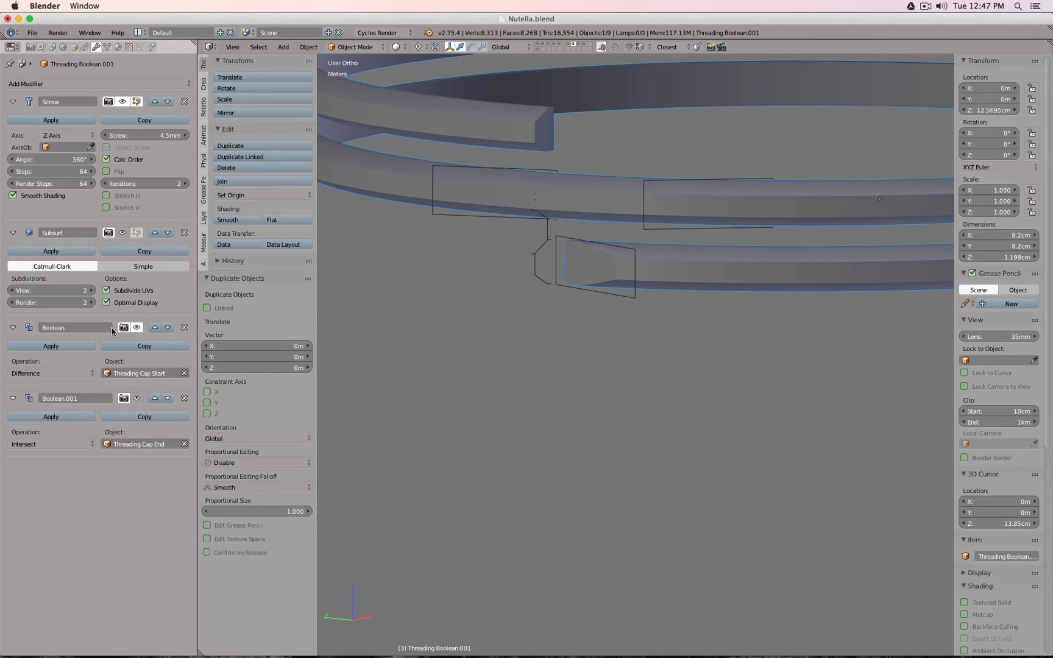
double_click(83, 327)
text(Cap Start)
key(Return)
double_click(88, 398)
text(C)
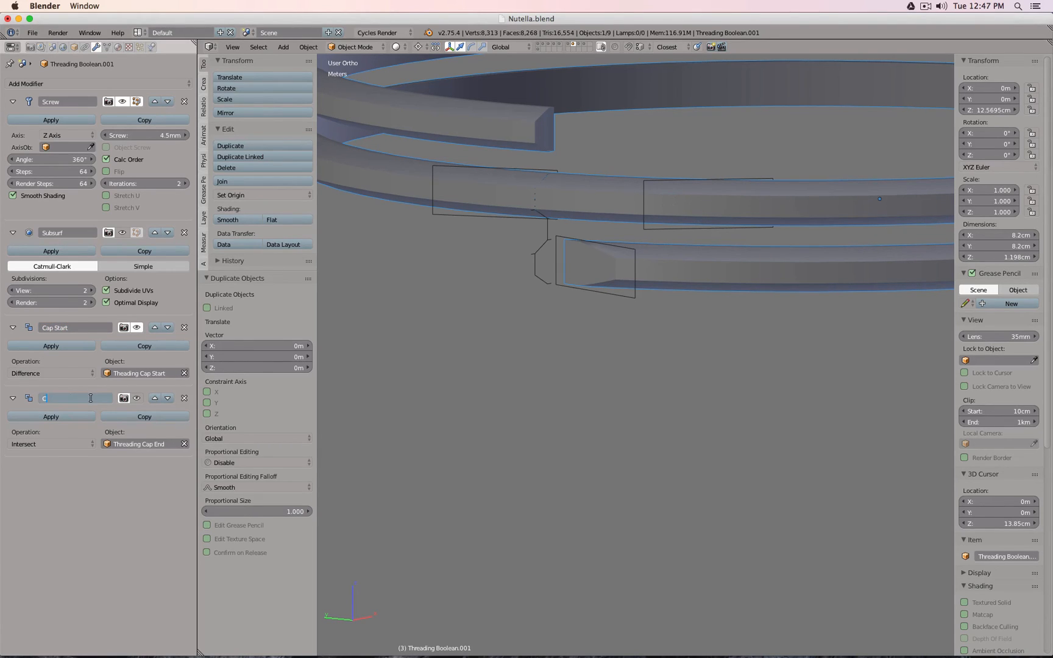
text(ap end)
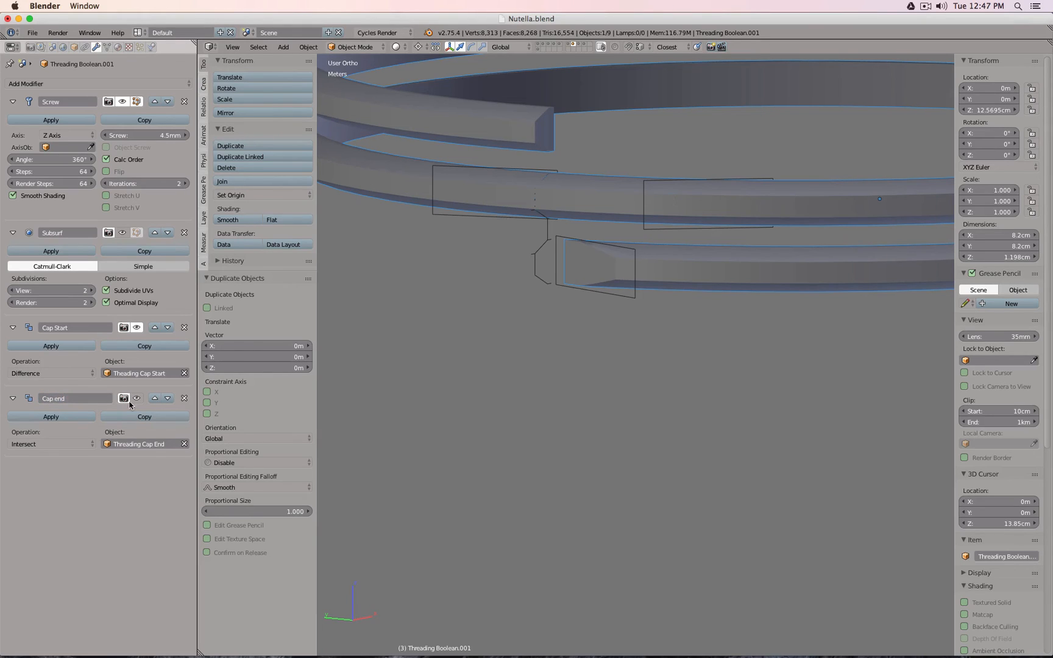
click(140, 328)
- Open the copy's thread profile for mesh editing, with the transform manipulator shown and the pivot point set to Bounding Box Center
middle_drag(537, 262, 584, 210)
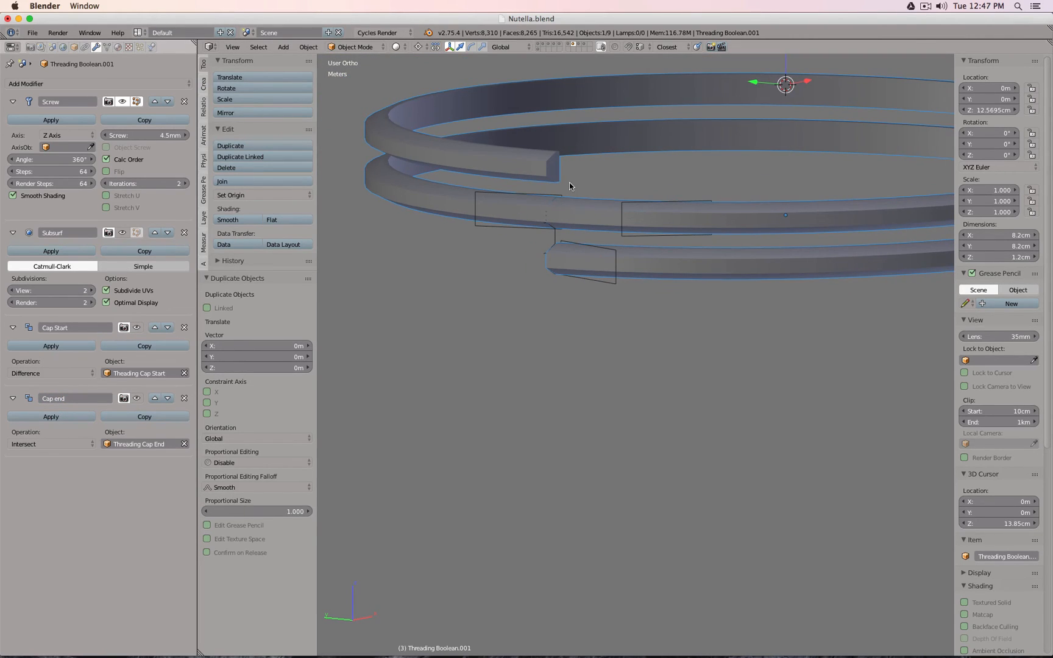
key(Tab)
scroll(551, 239, up, 4)
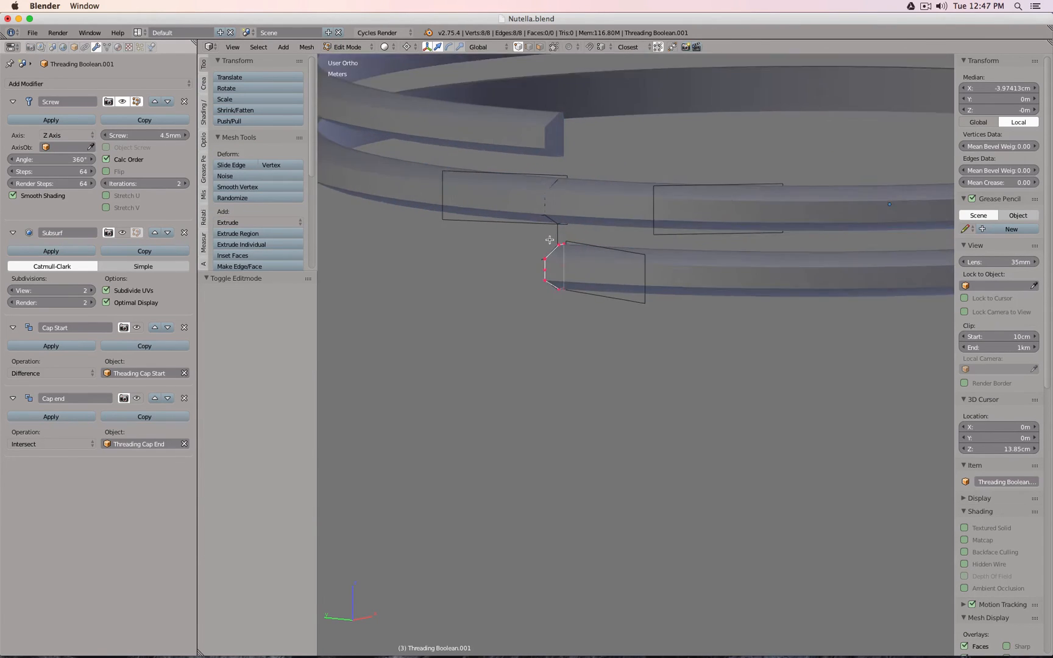
scroll(550, 239, up, 4)
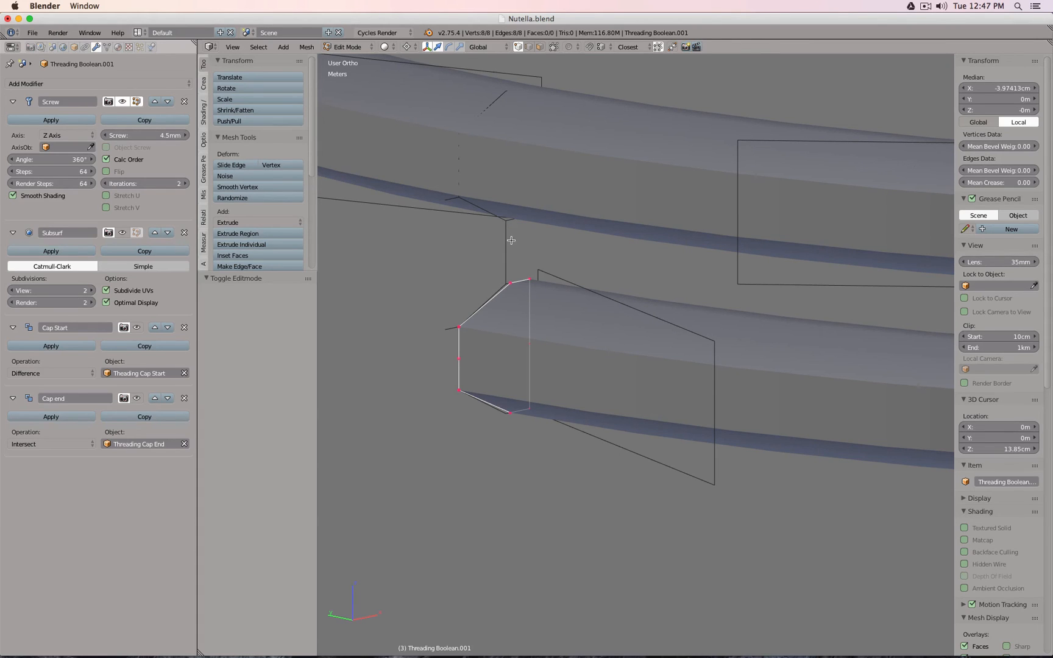
scroll(471, 291, down, 2)
scroll(473, 288, up, 2)
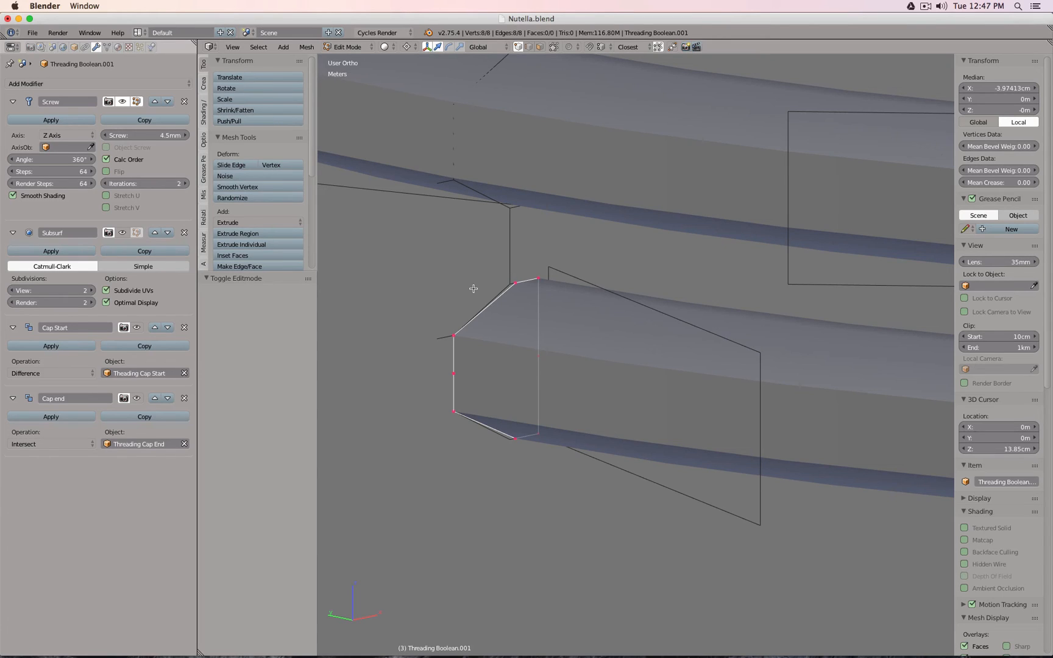
key(ctrl+space)
click(407, 47)
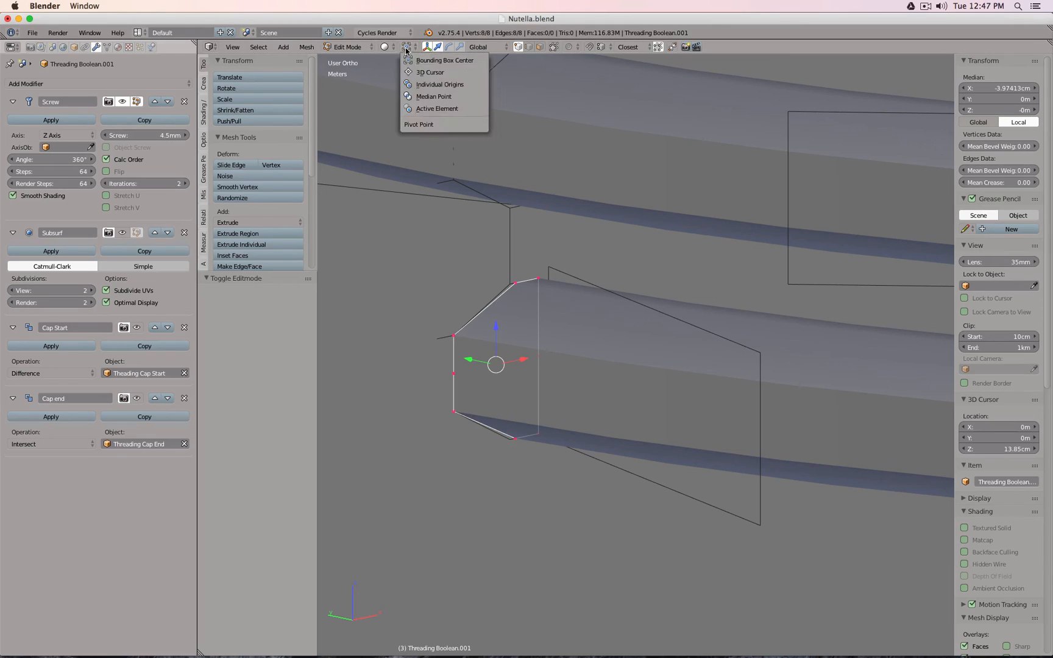
click(420, 62)
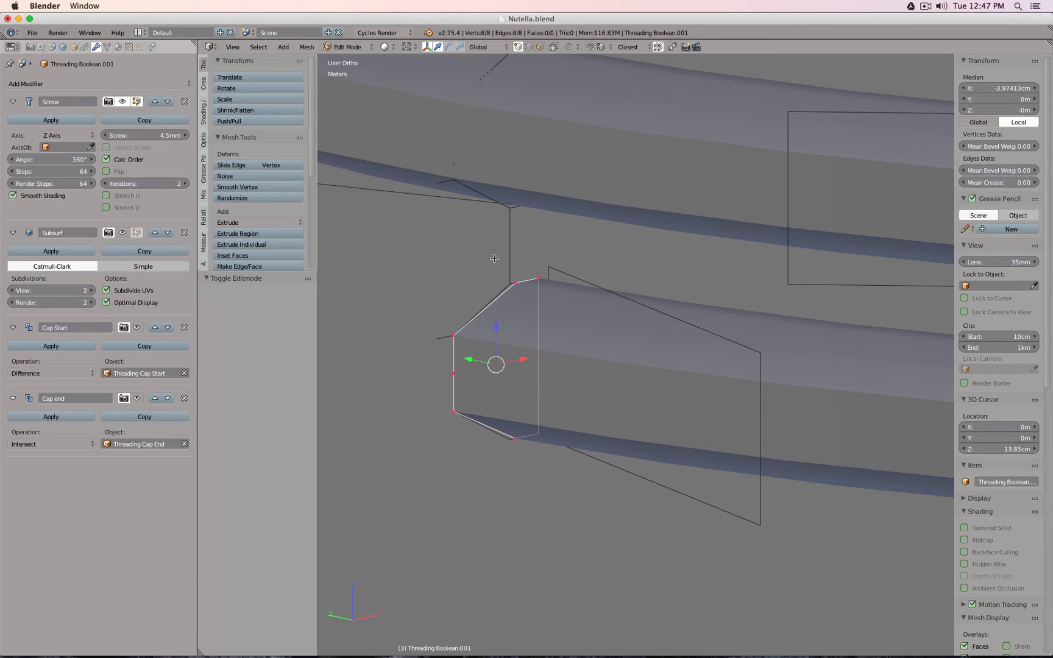
- Mirror the whole thread profile along the global X axis
scroll(496, 258, down, 6)
middle_drag(548, 262, 771, 279)
key(KP_7)
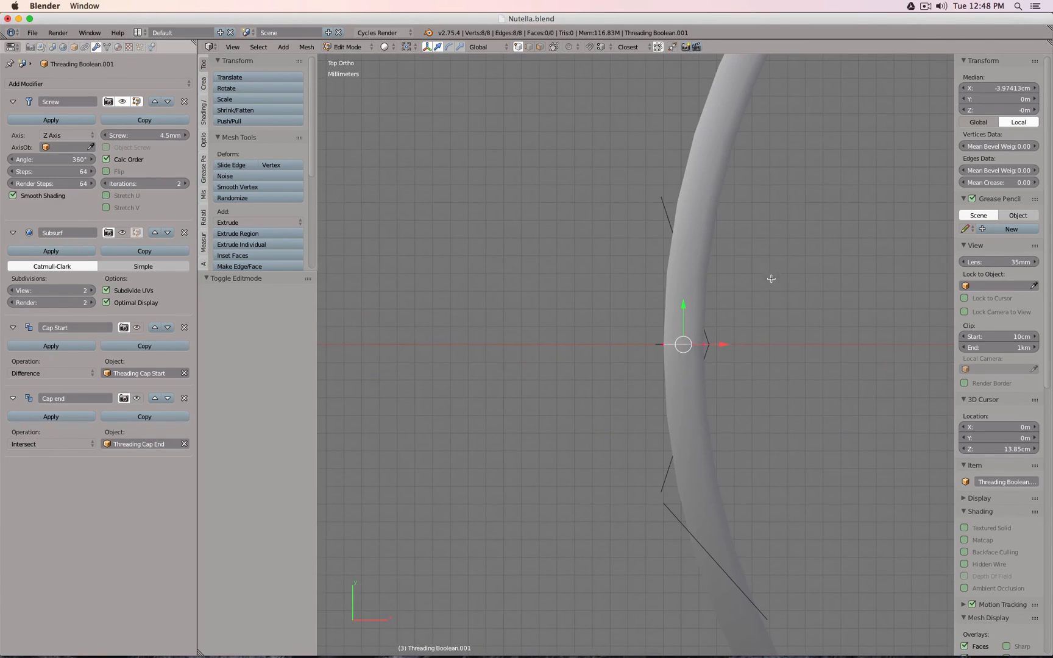
middle_drag(741, 356, 792, 291)
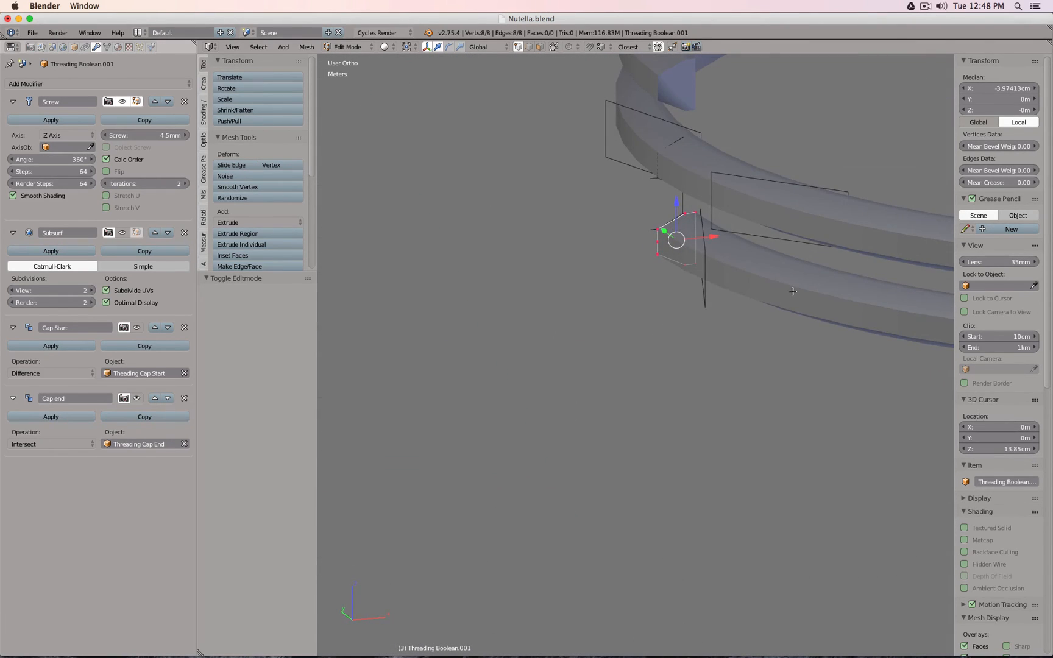
key(ctrl+m)
key(x)
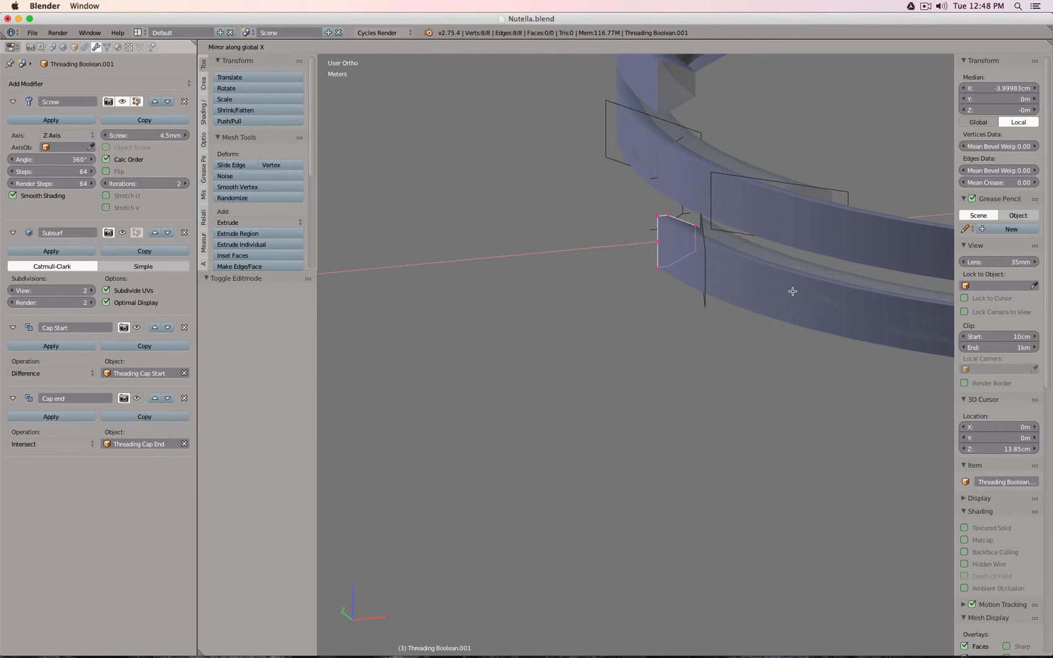
click(792, 292)
- Enable the Flip option of the Screw modifier to correct the mirrored thread's face direction
middle_drag(820, 235, 626, 251)
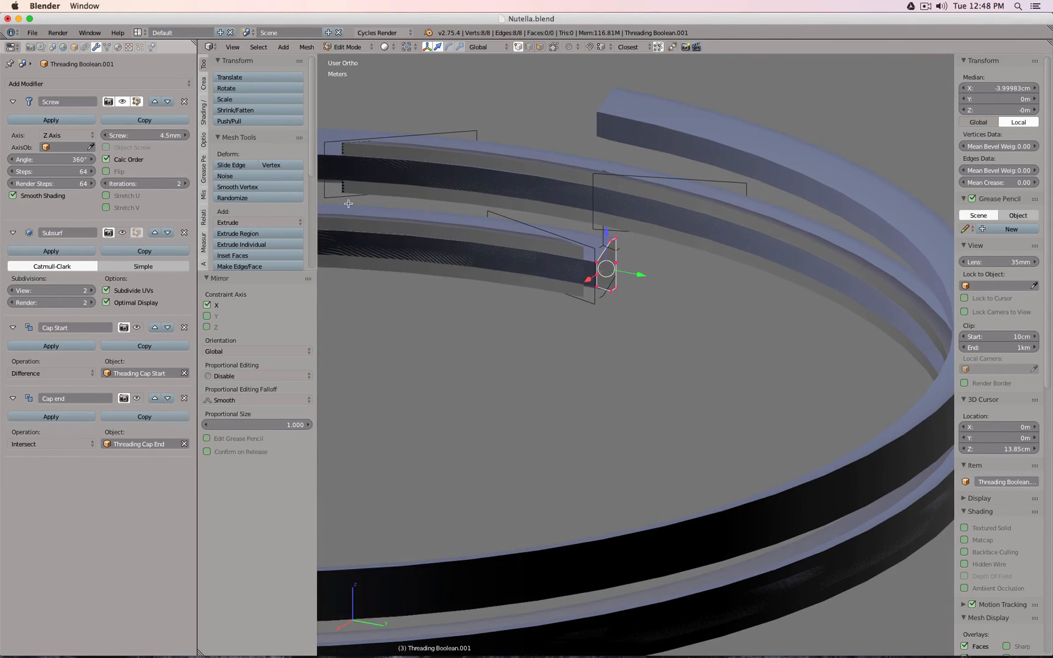
click(130, 162)
click(130, 162)
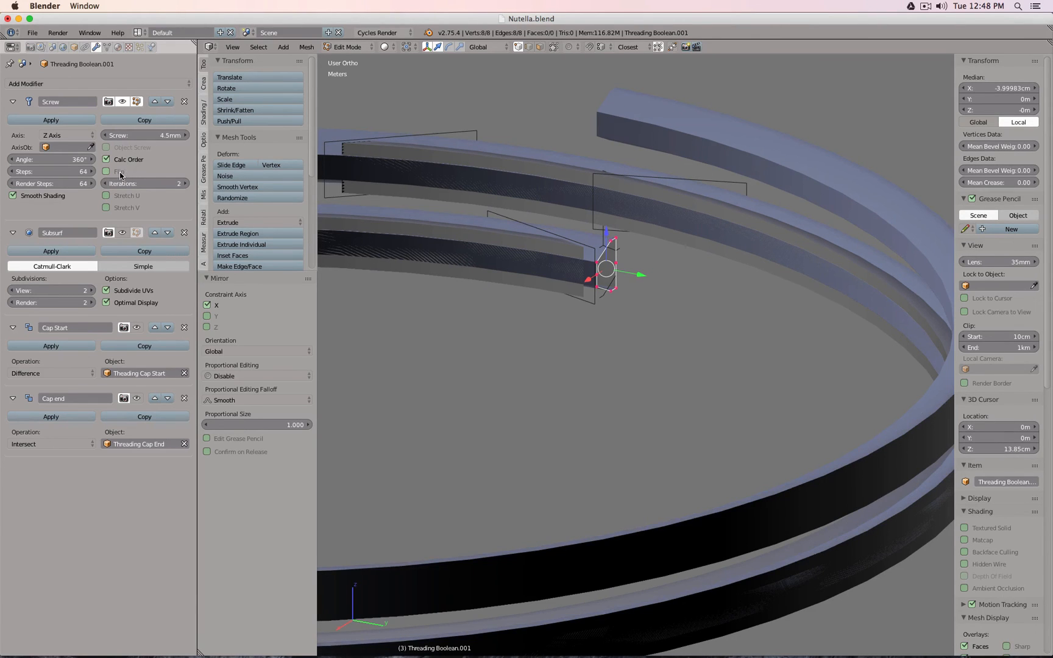
click(120, 173)
middle_drag(586, 256, 603, 236)
scroll(607, 234, up, 7)
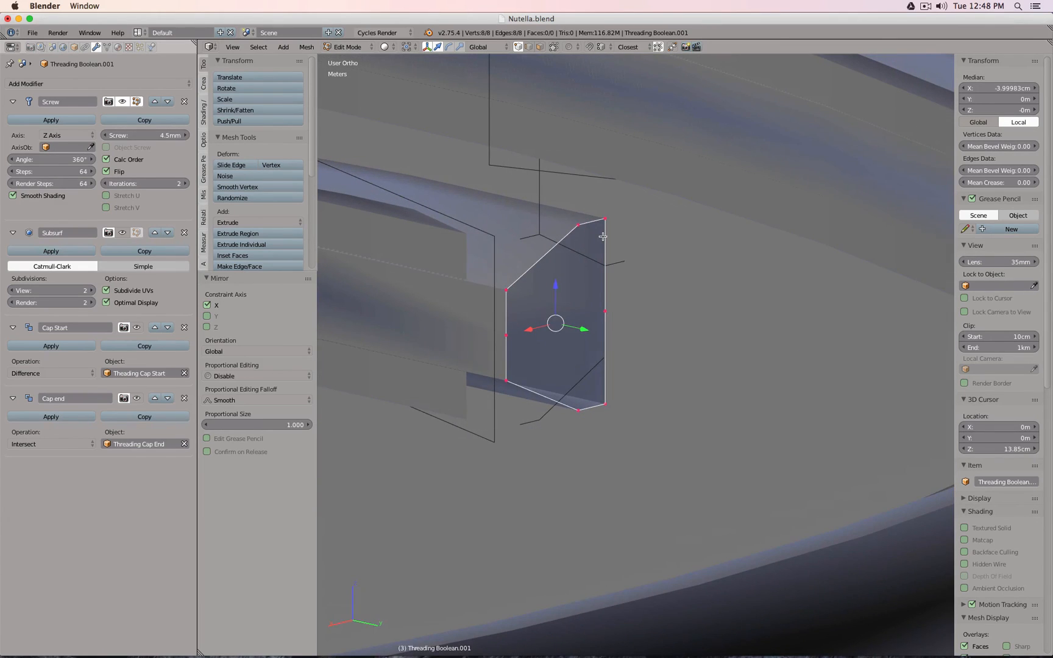
- Raise the thread profile about 2.23 mm along Z, lining it up between the jar thread's turns
scroll(603, 236, down, 4)
key(g)
key(z)
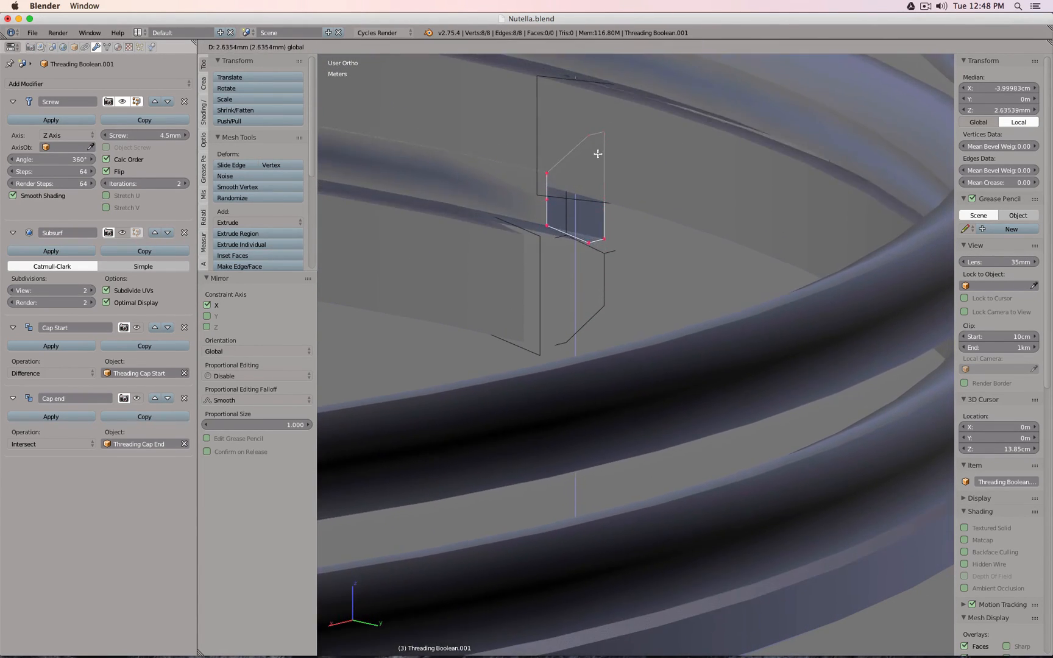
click(598, 154)
scroll(607, 198, up, 4)
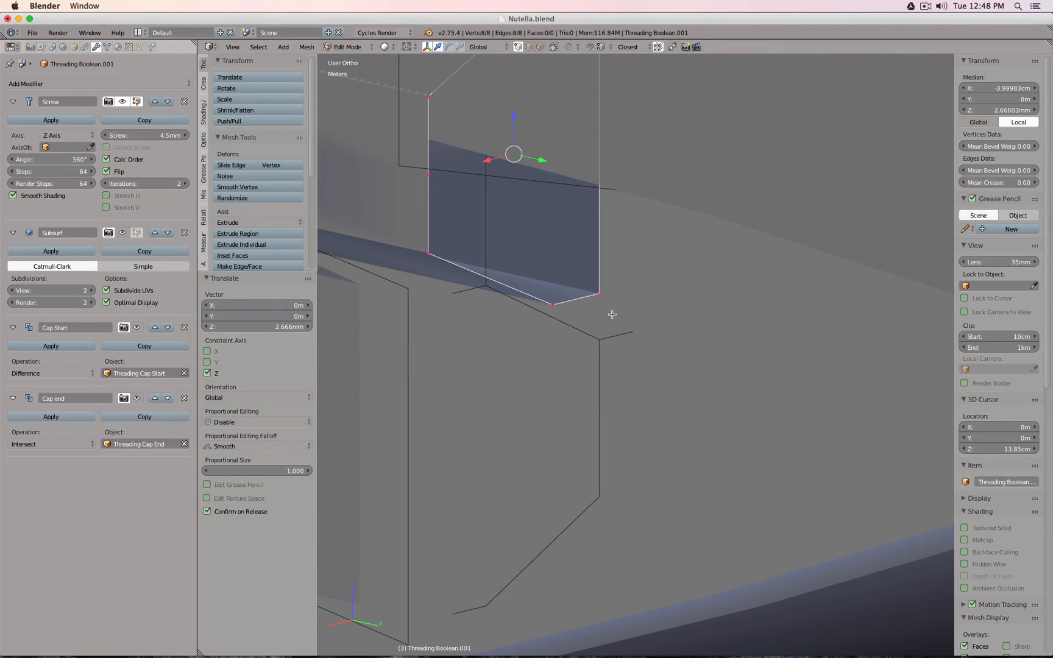
key(g)
key(z)
click(628, 331)
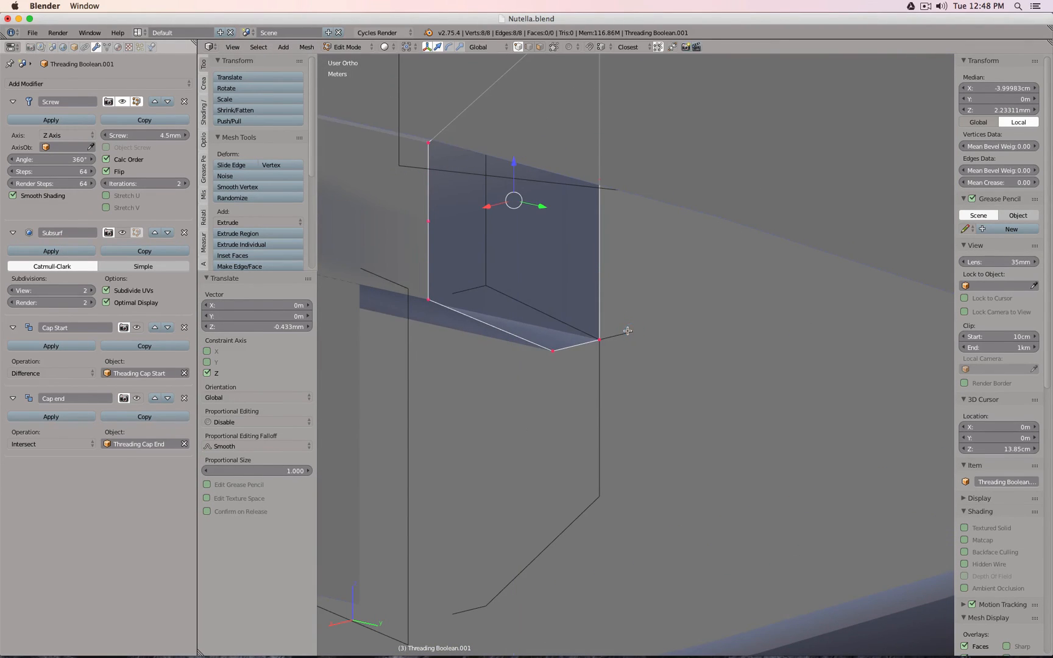
- Shift the thread profile outward along X to a median of about -4.076 cm, and finish mesh editing
drag(492, 207, 489, 287)
scroll(505, 268, down, 1)
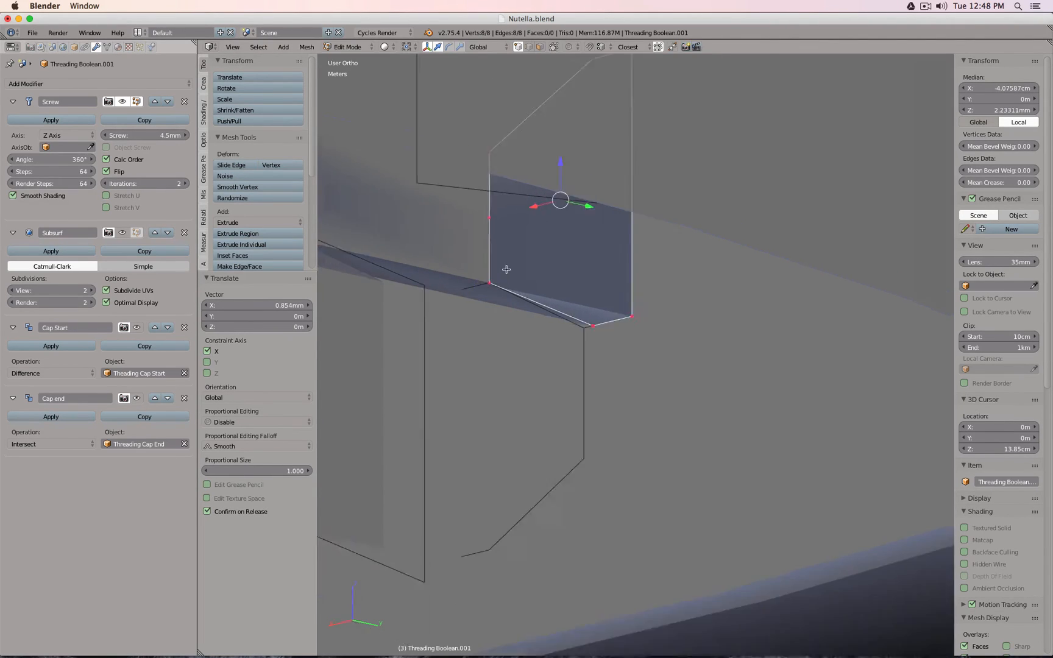
middle_drag(505, 268, 629, 132)
scroll(574, 266, down, 6)
key(Tab)
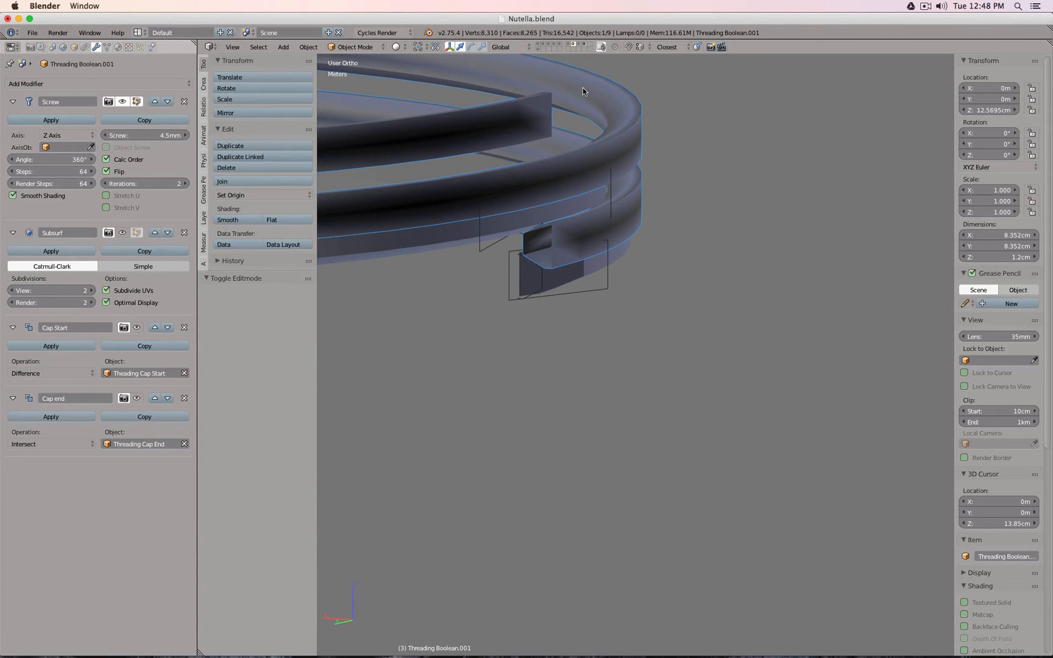
- Show the jar's layer for reference and nudge the thread profile about 0.05 mm outward along X against the jar neck
key(shift+9)
middle_drag(582, 68, 612, 195)
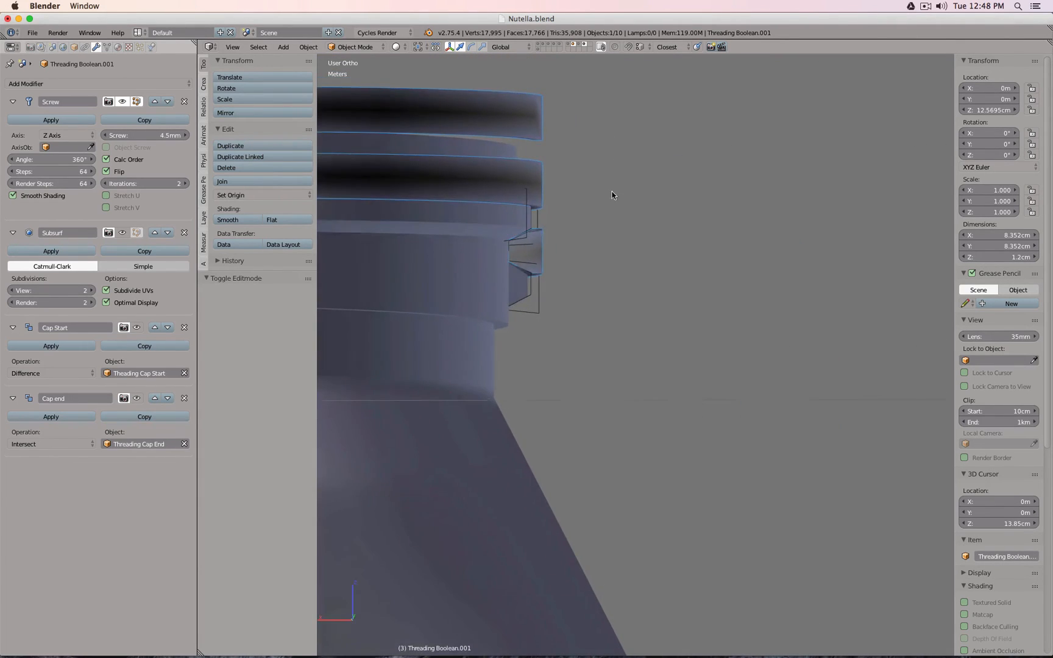
scroll(540, 229, up, 6)
middle_drag(540, 229, 523, 253)
key(Tab)
key(g)
key(x)
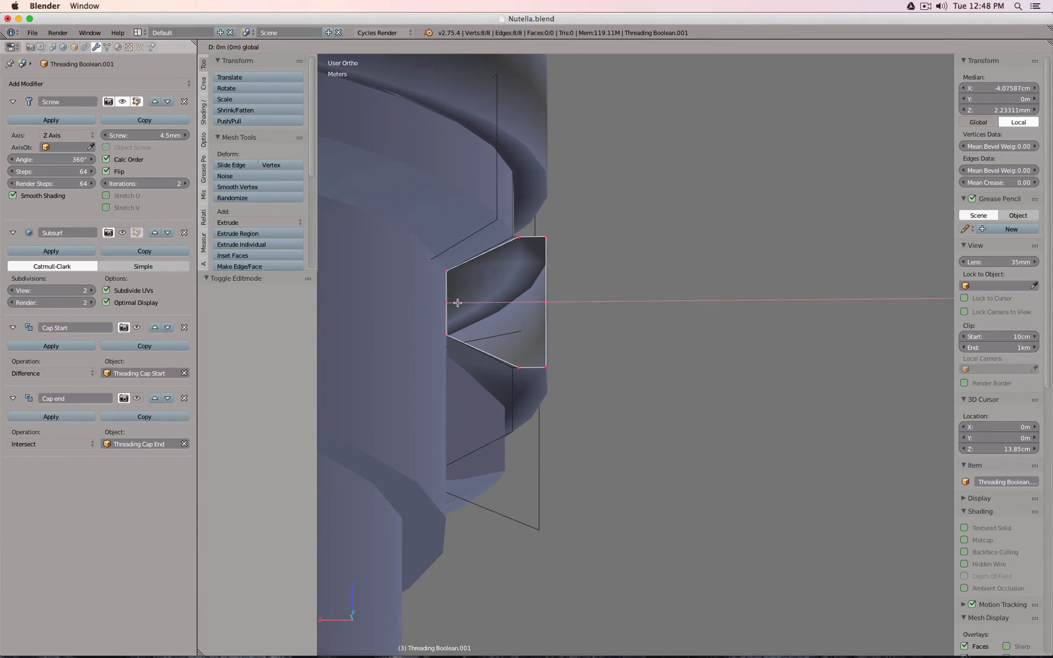
click(458, 302)
middle_drag(532, 266, 598, 278)
scroll(597, 277, down, 10)
key(Tab)
- Move the mirrored threading copy to layer 17
middle_drag(683, 285, 559, 263)
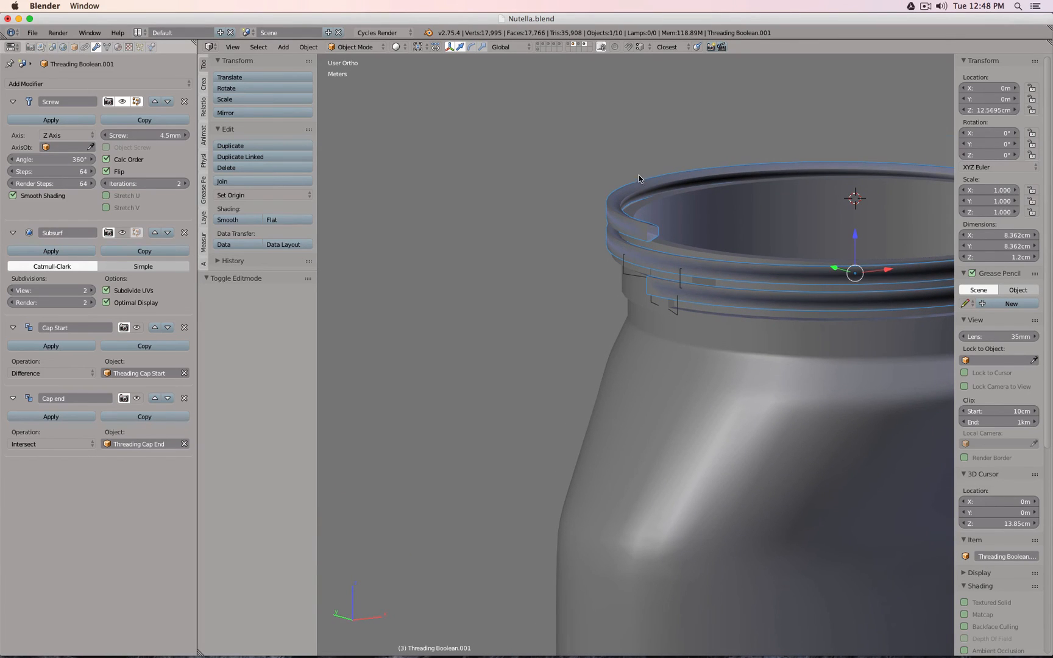
key(m)
click(775, 196)
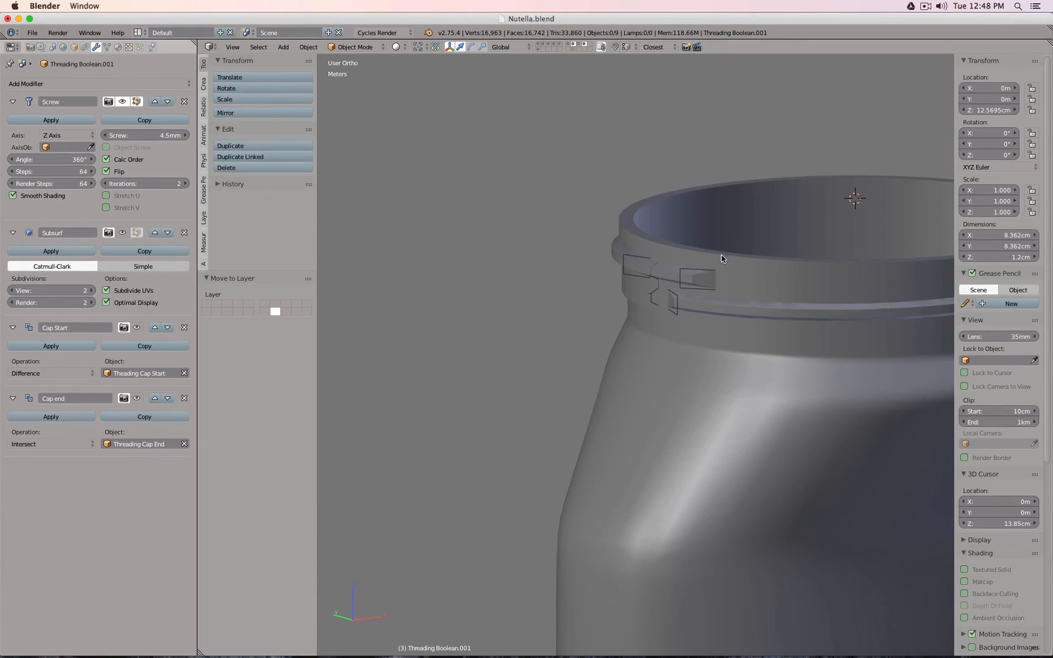
- Make a linked duplicate of Theading Cap Start in place and move it to layer 17
middle_drag(722, 257, 680, 262)
scroll(681, 262, up, 5)
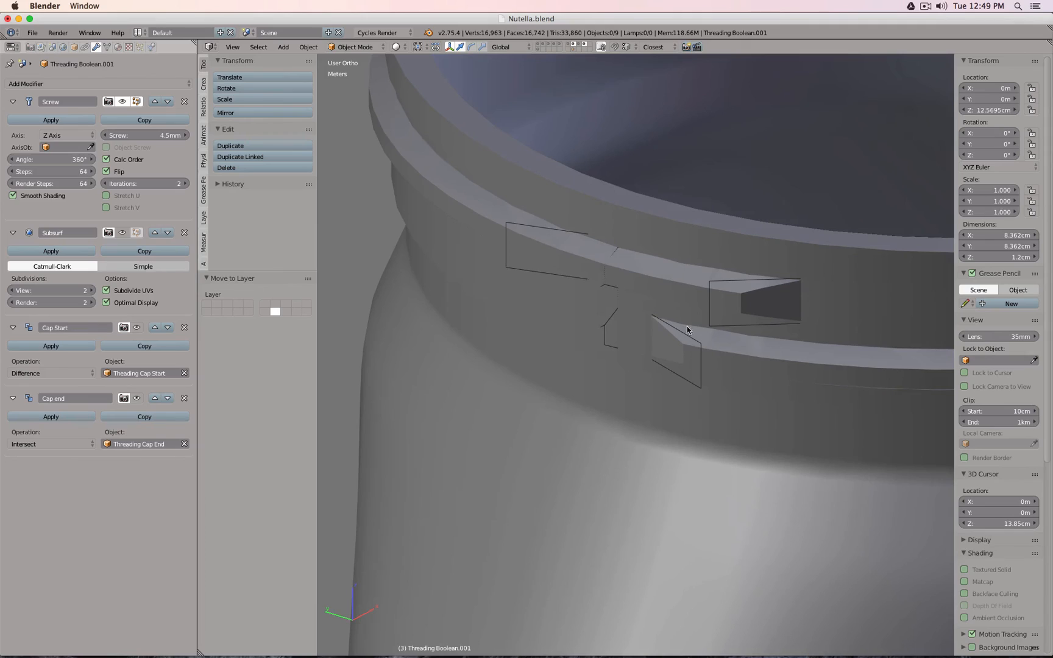
right_click(696, 387)
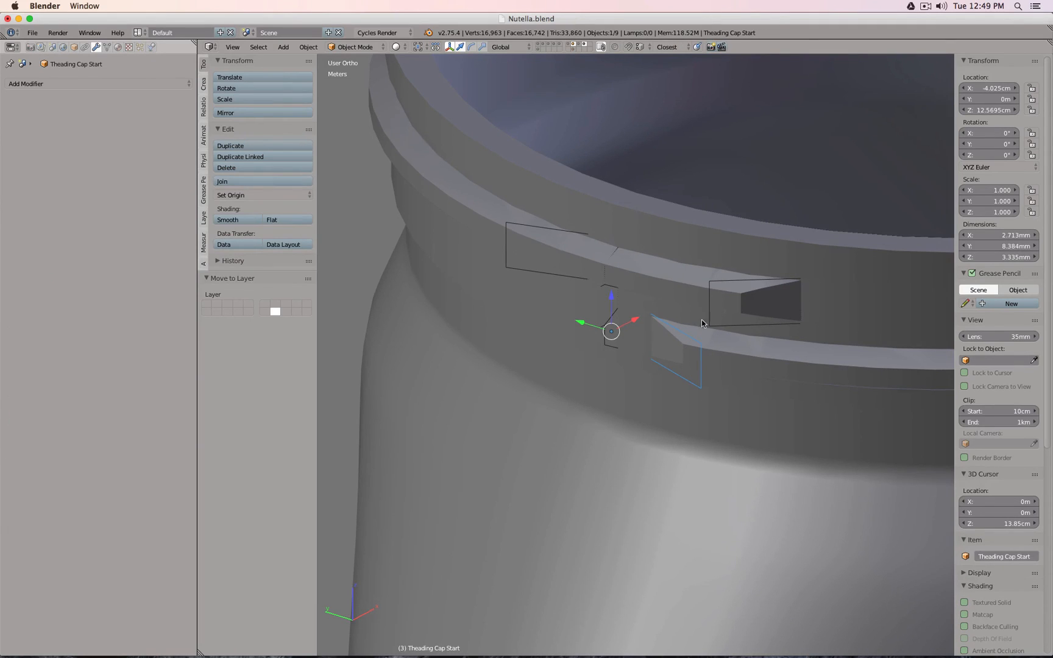
key(alt+d)
right_click(684, 290)
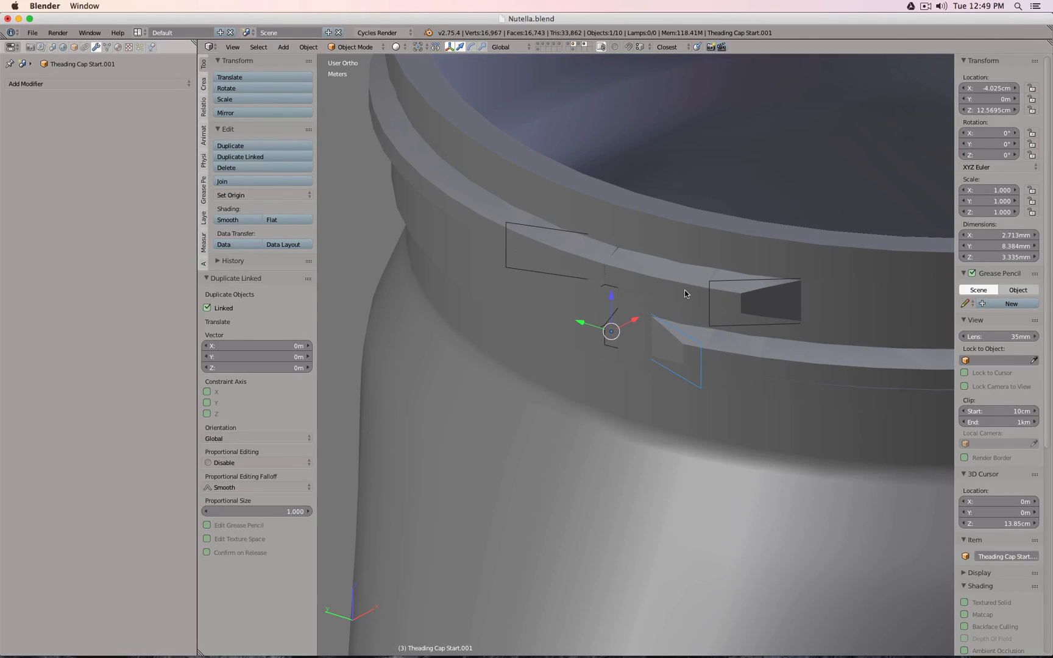
key(m)
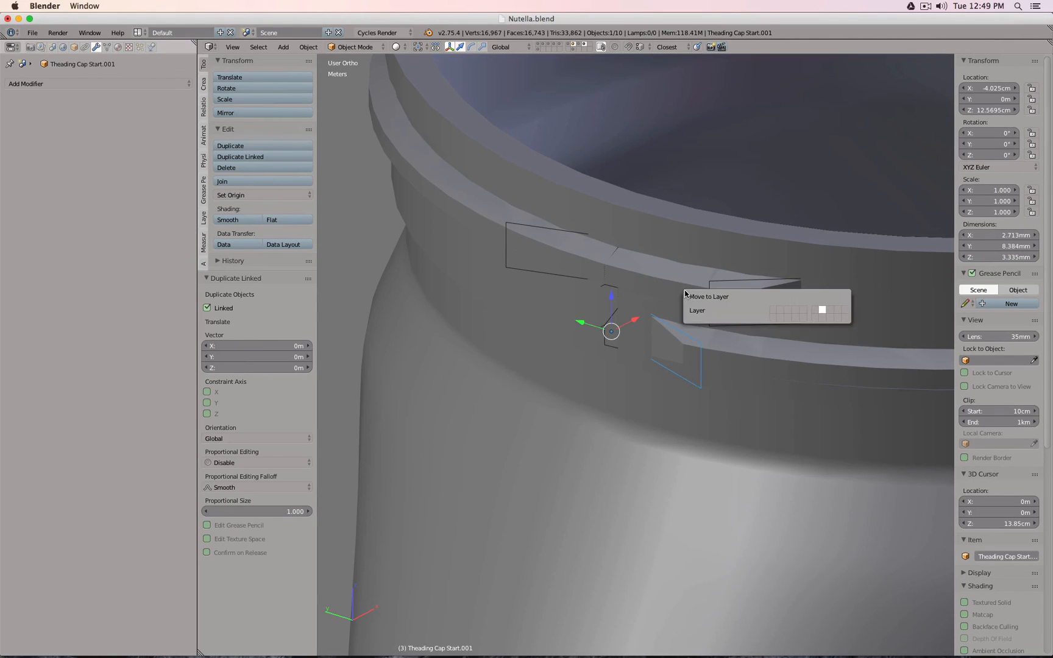
click(822, 318)
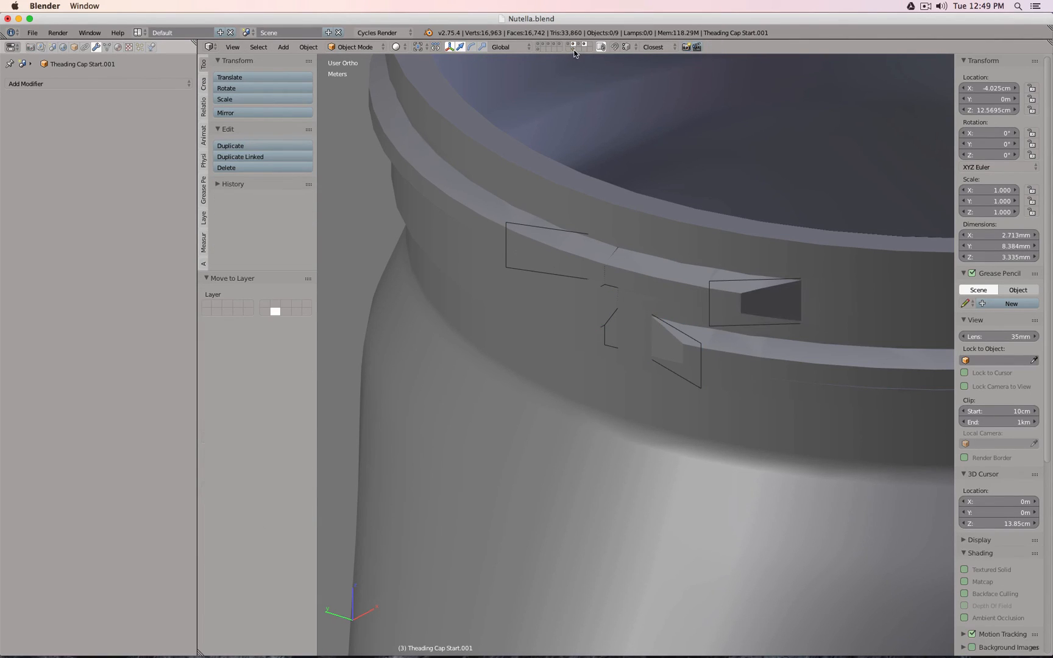
- Show only layer 17 and raise the Theading Cap Start copy along Z to about 12.804 cm, at the lower thread end
click(574, 48)
middle_drag(646, 228, 926, 232)
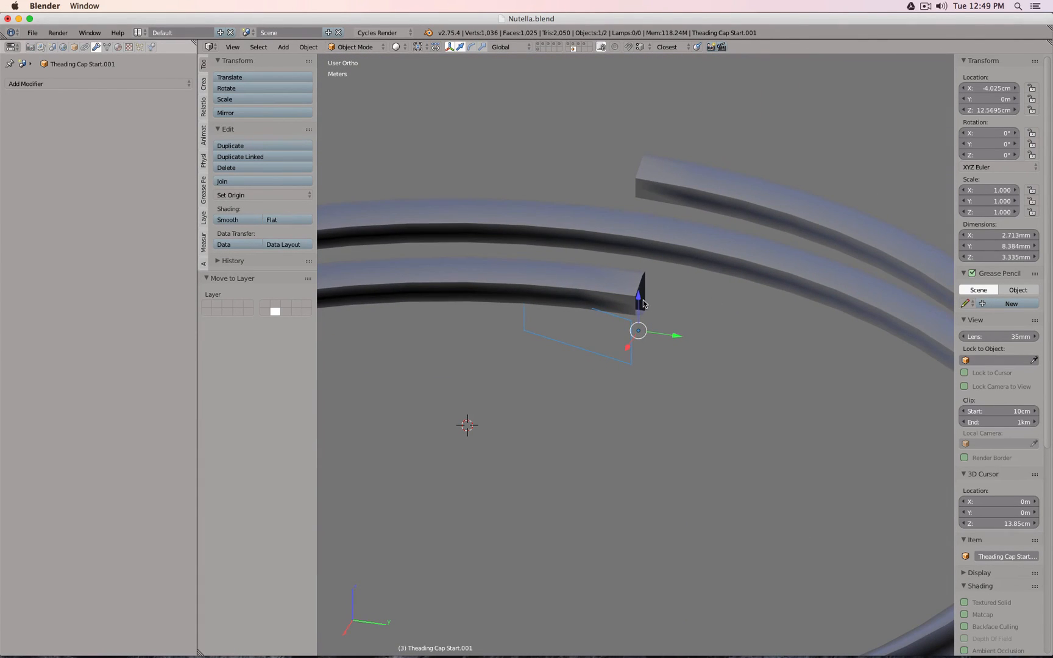
drag(640, 301, 641, 261)
key(KP_1)
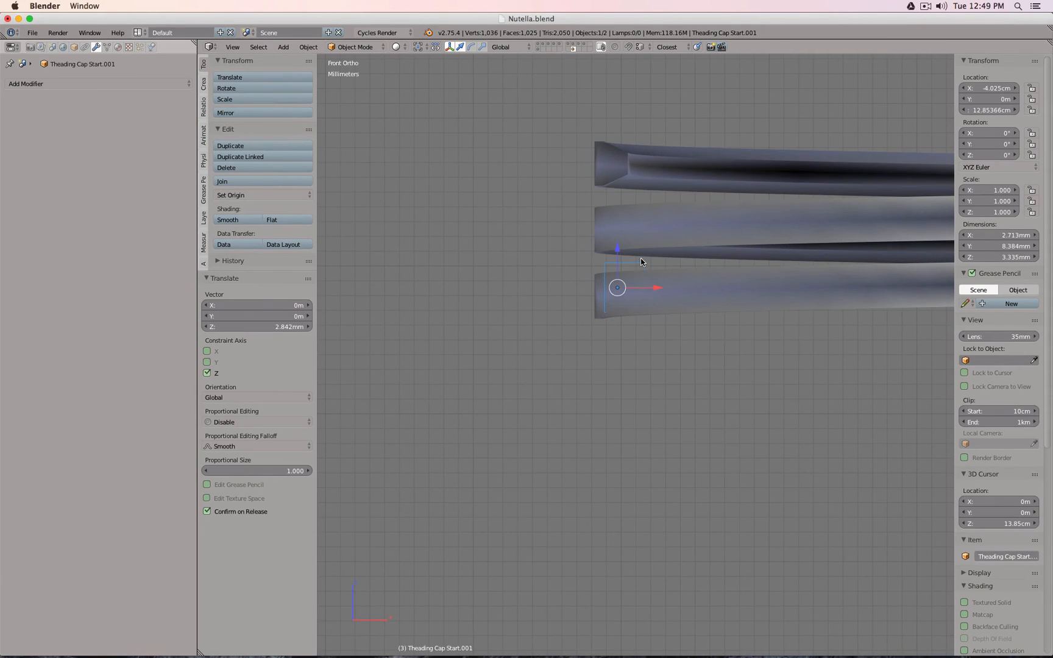
key(KP_Decimal)
drag(611, 345, 620, 371)
scroll(621, 363, down, 4)
middle_drag(617, 357, 673, 354)
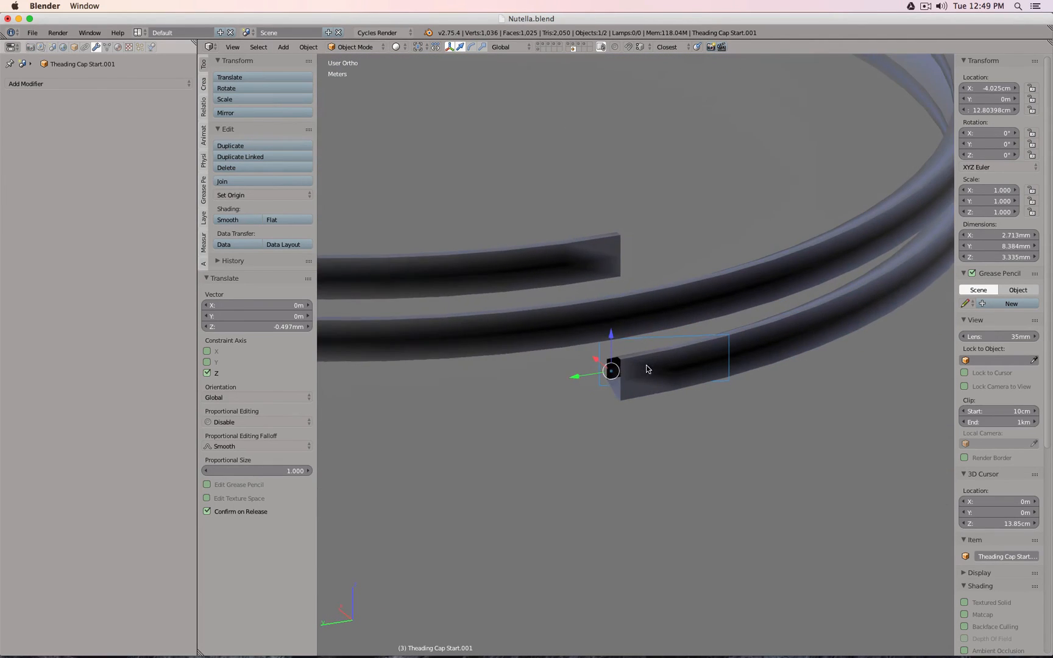
- Set the threading copy's Cap Start modifier to use Theading Cap Start.001 and turn on its viewport display
right_click(662, 365)
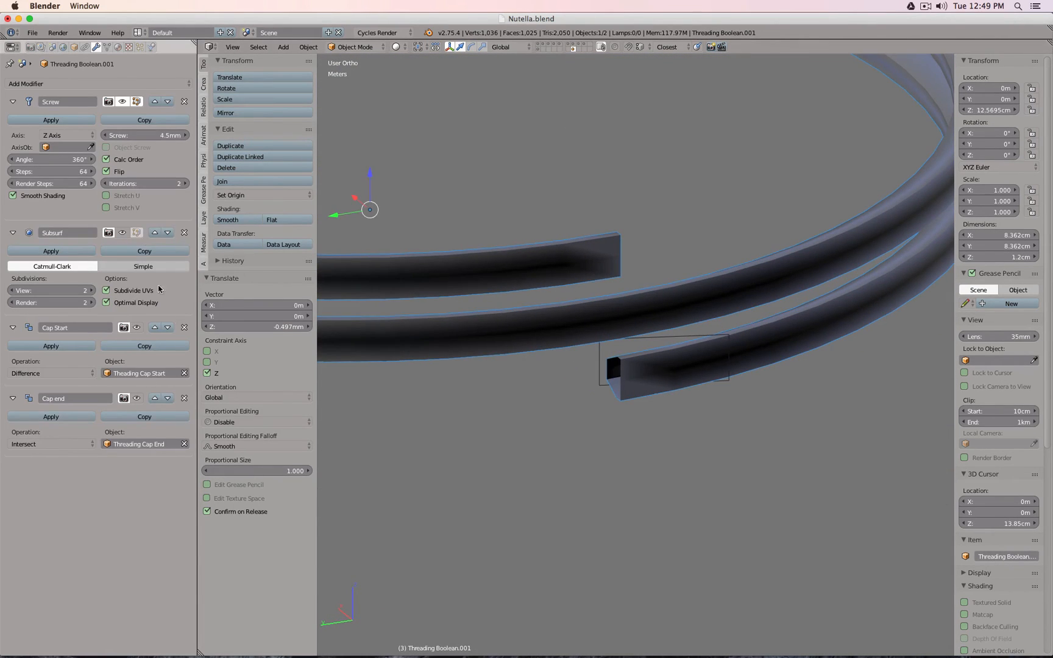
click(184, 373)
click(184, 373)
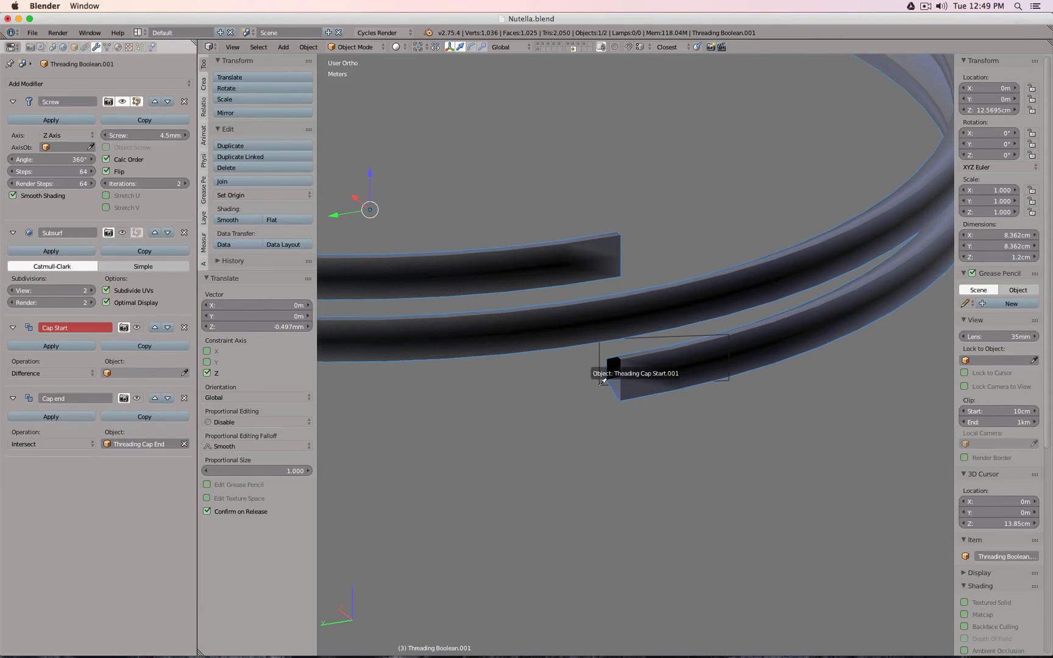
click(601, 384)
click(138, 330)
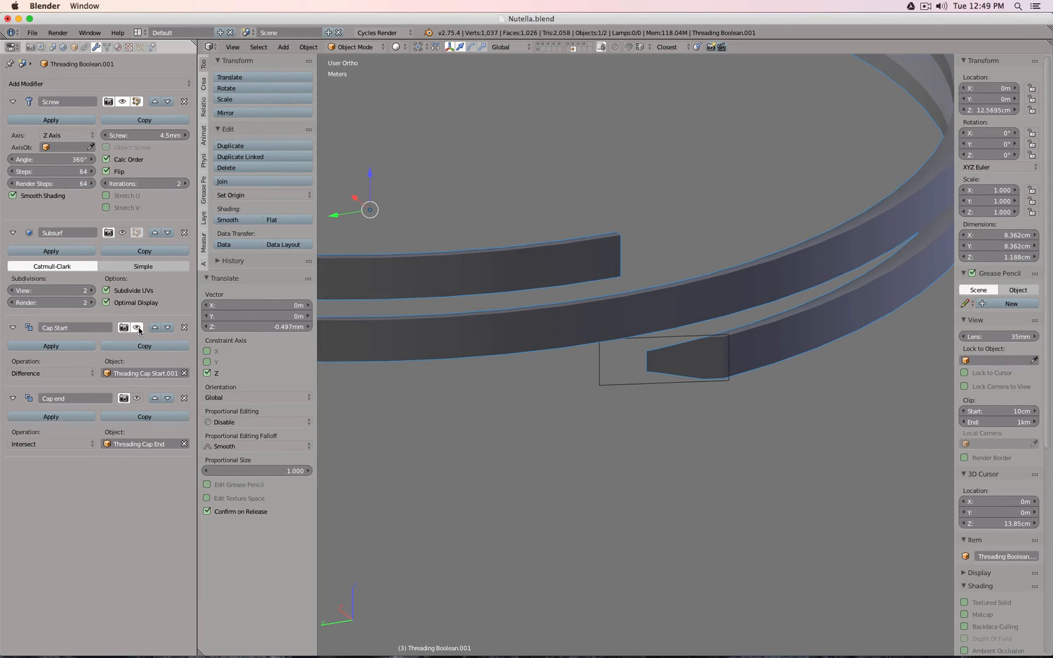
- Mirror the Theading Cap Start.001 cutter along the global Y axis
middle_drag(863, 454, 613, 441)
right_click(632, 378)
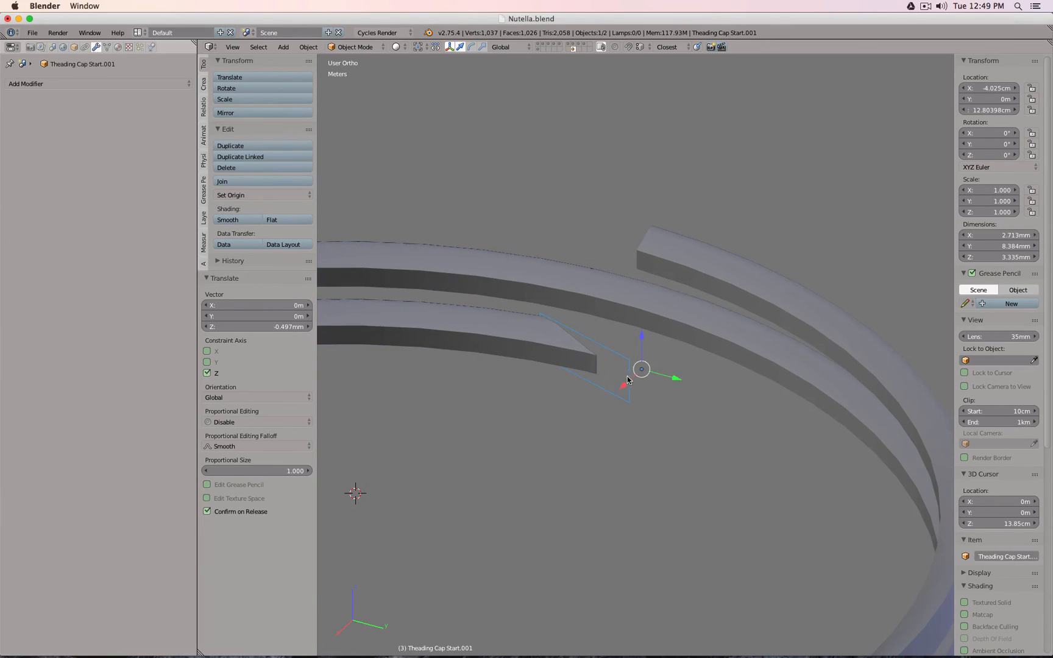
middle_drag(632, 378, 634, 415)
key(KP_7)
key(z)
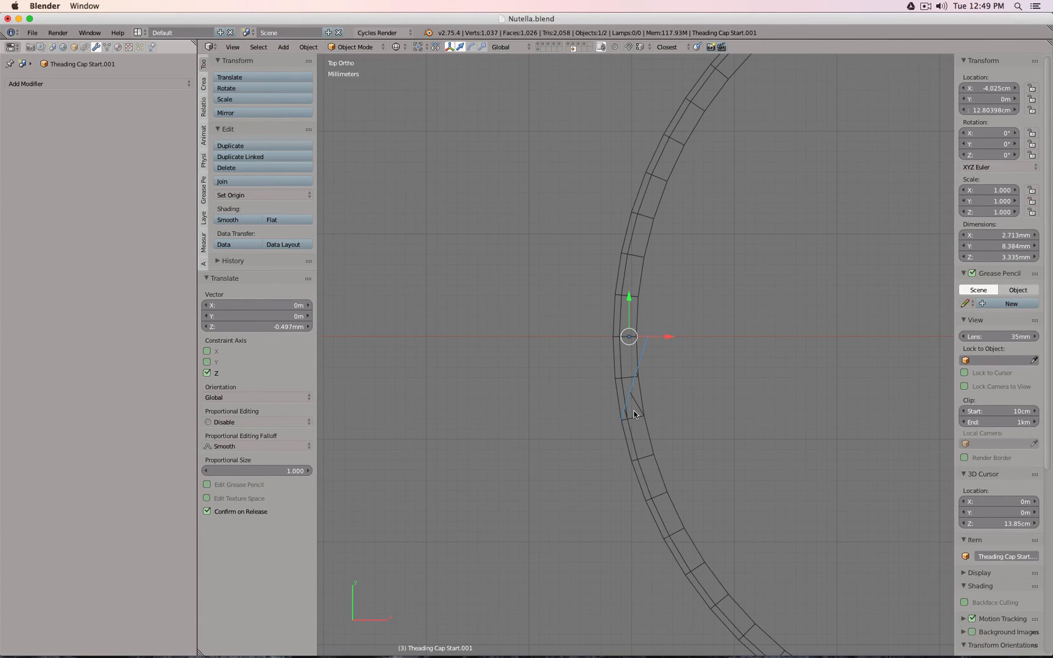
key(ctrl+m)
key(y)
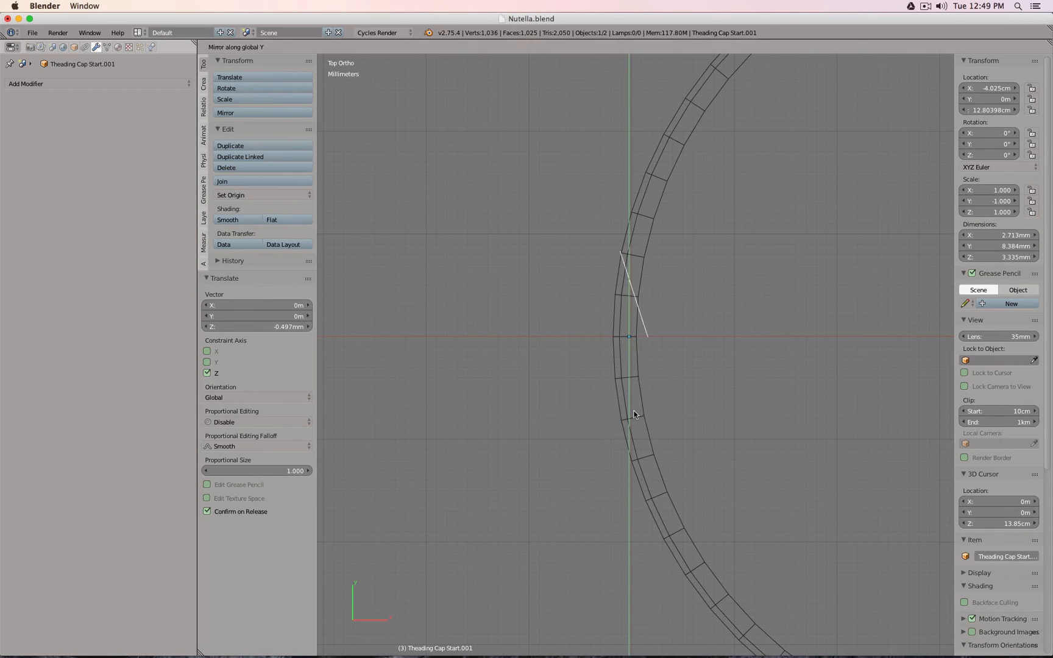
key(Return)
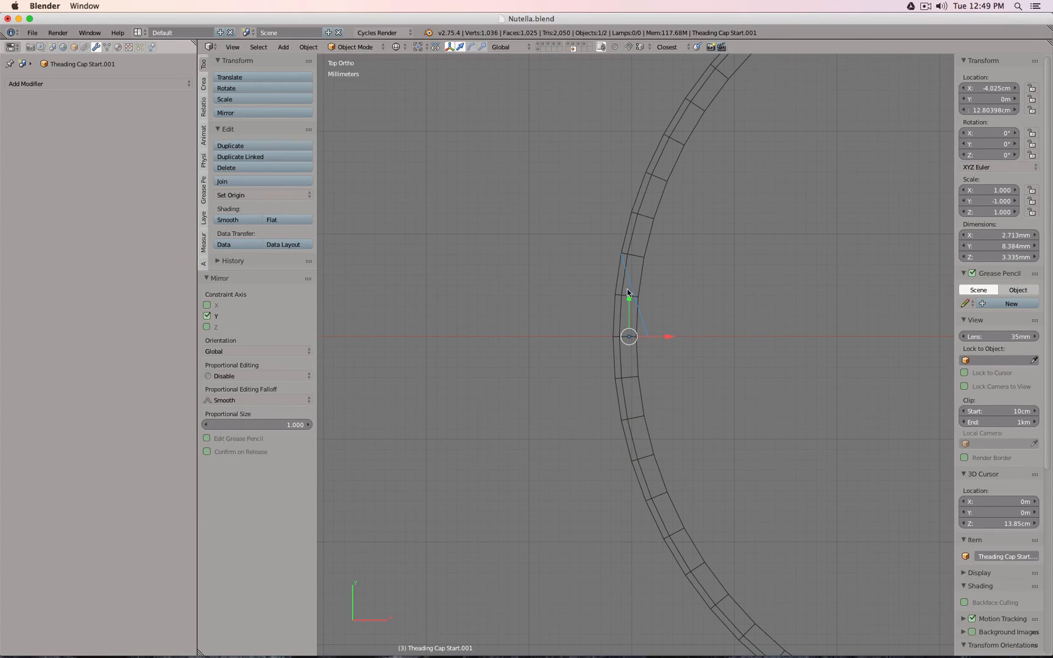
- Move the mirrored Theading Cap Start.001 cutter along Y by about -7.21 mm onto the lower thread end
drag(630, 299, 650, 371)
mouse_move(650, 371)
middle_down()
mouse_move(578, 299)
mouse_move(484, 311)
middle_up()
scroll(659, 360, up, 4)
key(z)
mouse_move(626, 362)
middle_down()
mouse_move(712, 395)
mouse_move(906, 340)
mouse_move(1037, 330)
mouse_move(886, 370)
mouse_move(724, 391)
mouse_move(807, 373)
mouse_move(1017, 362)
mouse_move(652, 383)
mouse_move(670, 399)
mouse_move(613, 301)
middle_up()
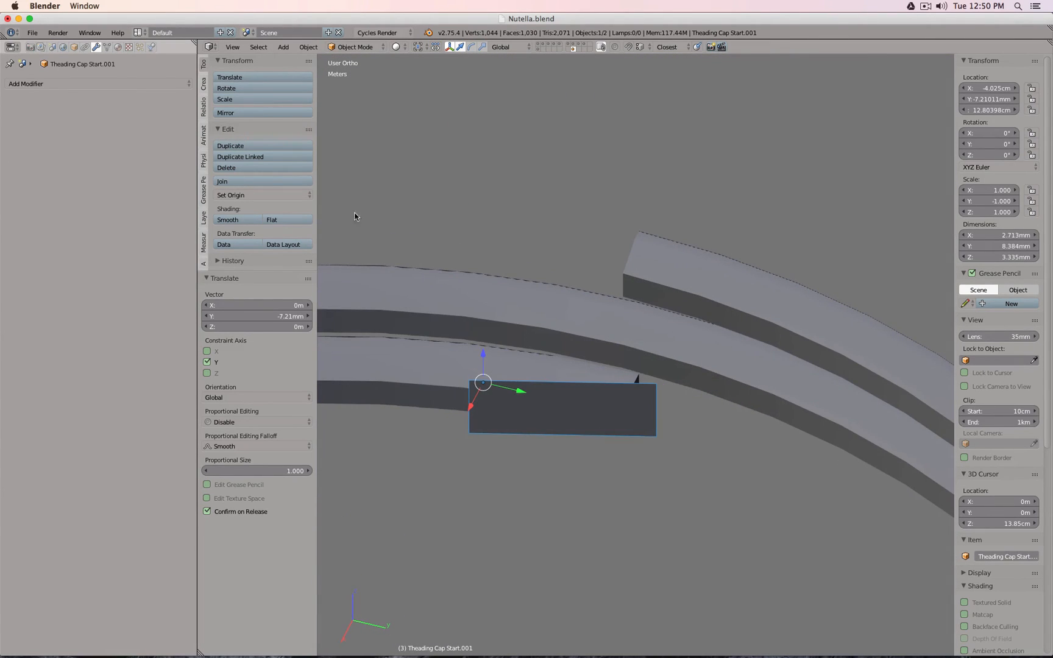
- Make the Theading Cap Start.001 cutter's mesh data single-user and rename it Threading End Trim Cap
click(107, 48)
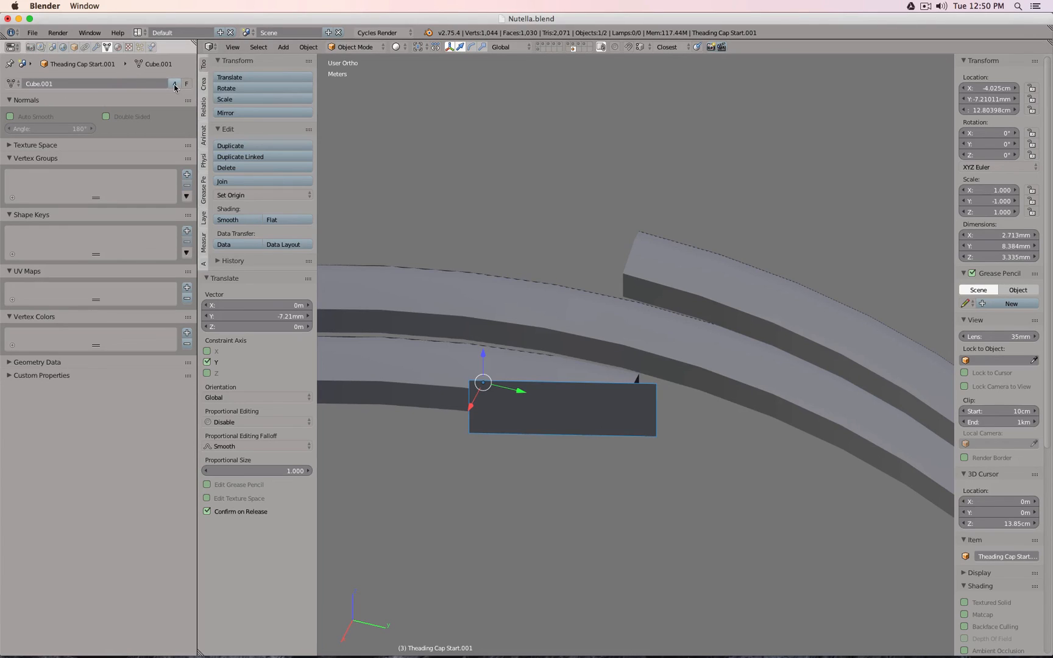
click(175, 86)
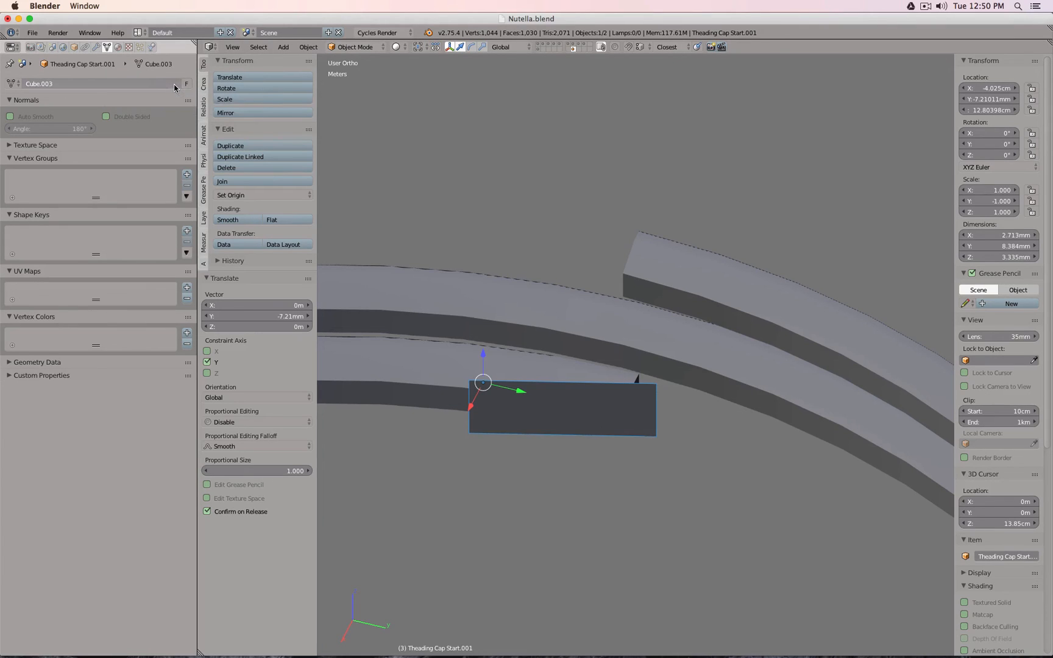
click(103, 84)
text(Th)
text(reading Cap Cap)
key(Return)
click(63, 86)
click(58, 82)
key(BackSpace)
key(BackSpace)
key(Return)
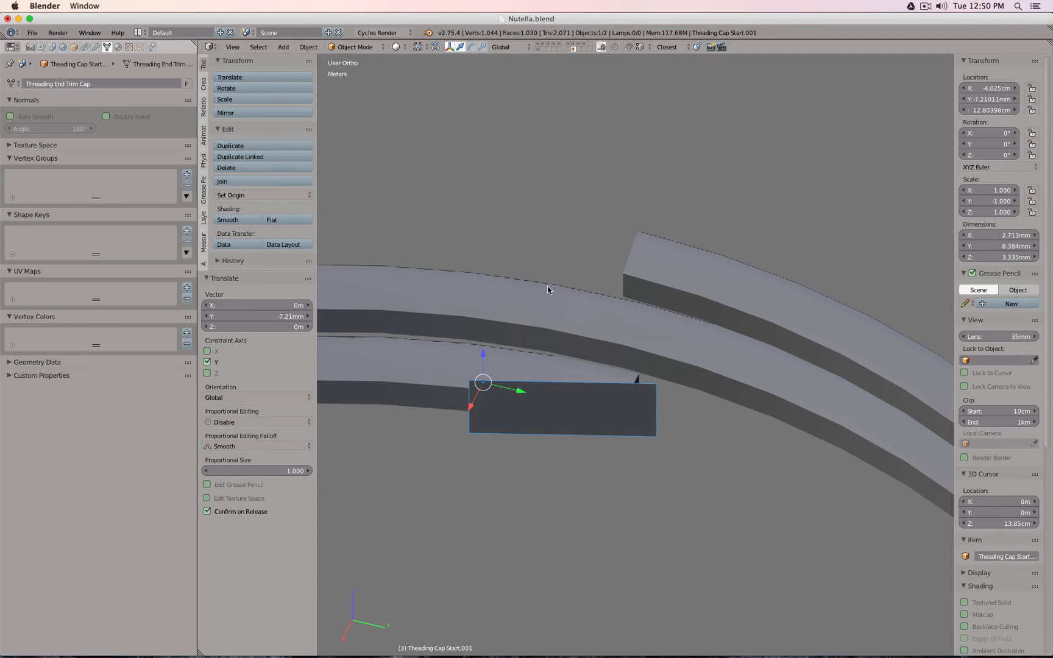
- Move the two vertices at the cutter's outer end along X, widening the cutter to about 4.212 mm in X
middle_drag(578, 303, 602, 319)
right_click(668, 382)
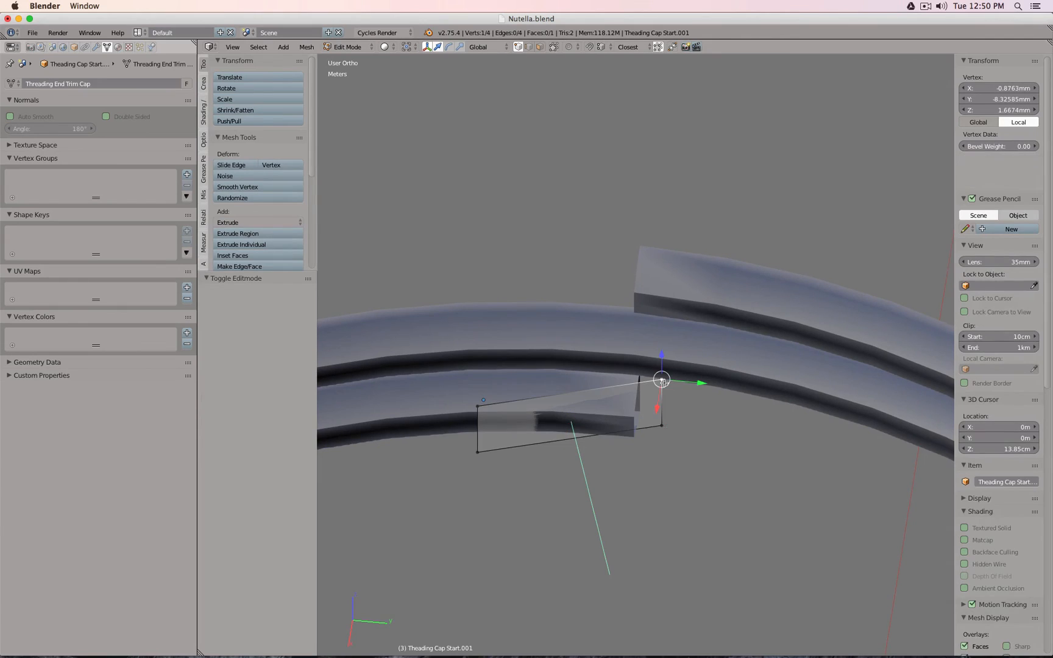
shift+right_click(667, 432)
middle_drag(667, 432, 640, 406)
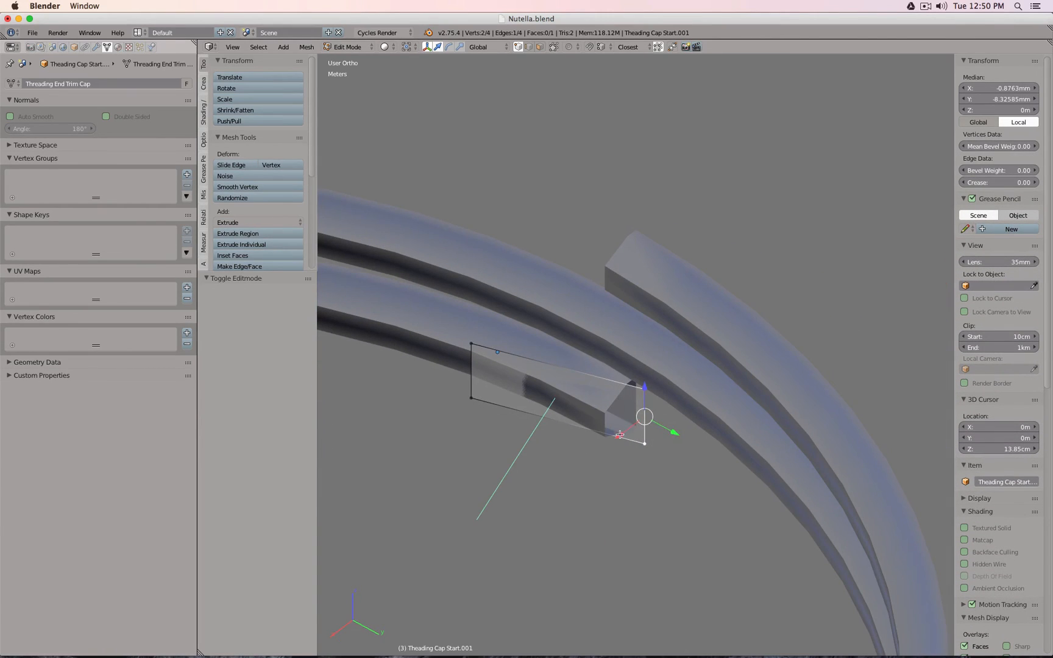
drag(620, 435, 640, 420)
key(Tab)
middle_drag(606, 416, 603, 380)
scroll(617, 390, down, 2)
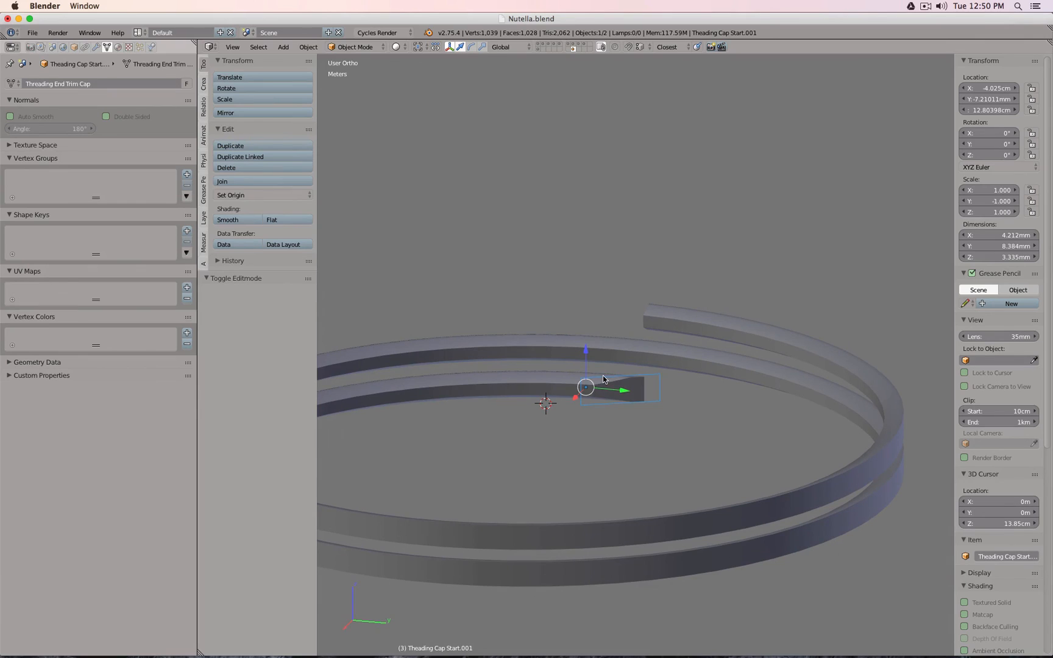
- Make a linked duplicate of the Theading Cap Start.001 cutter, raised about 5.228 mm along Z
key(alt+d)
key(z)
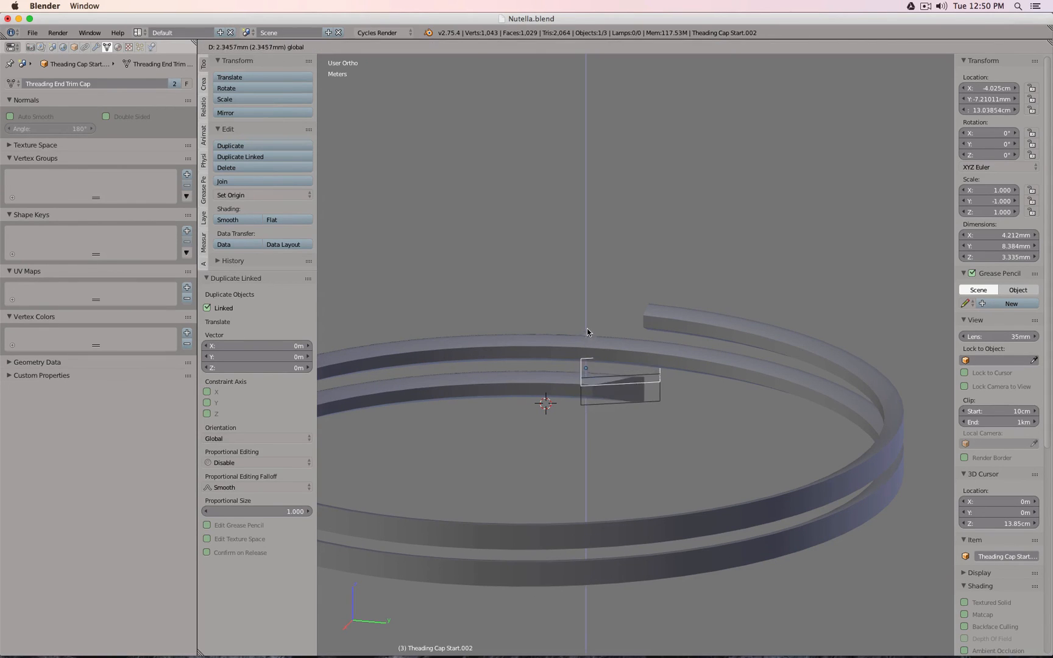
click(590, 313)
scroll(590, 314, down, 2)
key(KP_7)
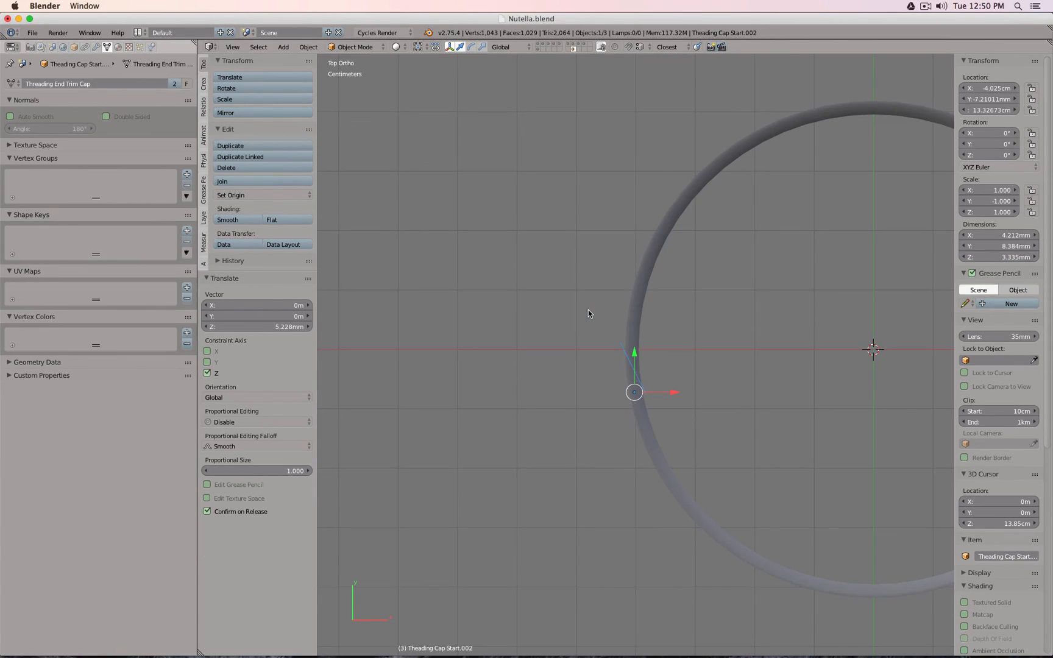
key(z)
scroll(677, 395, up, 4)
scroll(678, 395, down, 4)
key(z)
middle_drag(697, 412, 554, 331)
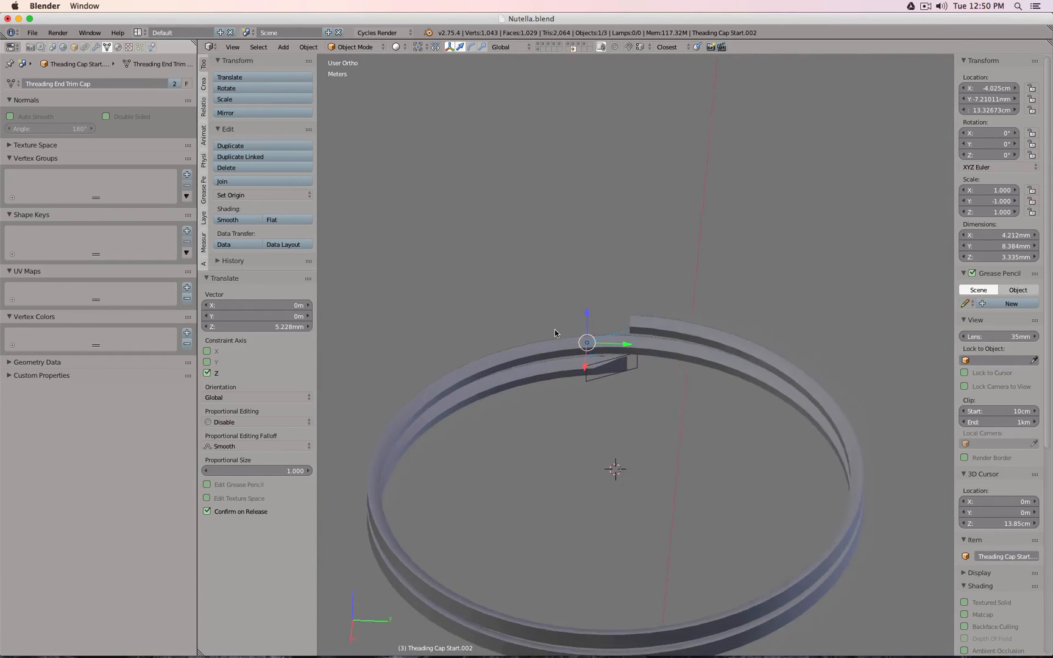
scroll(553, 332, up, 6)
scroll(573, 340, down, 2)
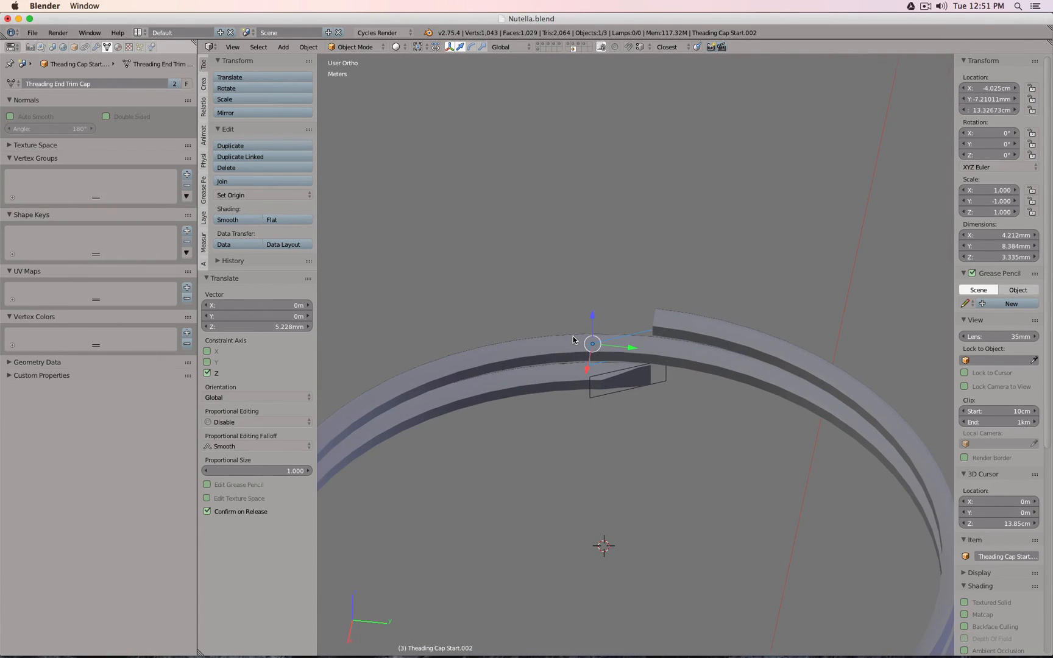
key(g)
key(z)
key(Escape)
- Rotate the duplicated cutter about 13.828° around Z, using the 3D cursor as the pivot
key(period)
key(r)
key(z)
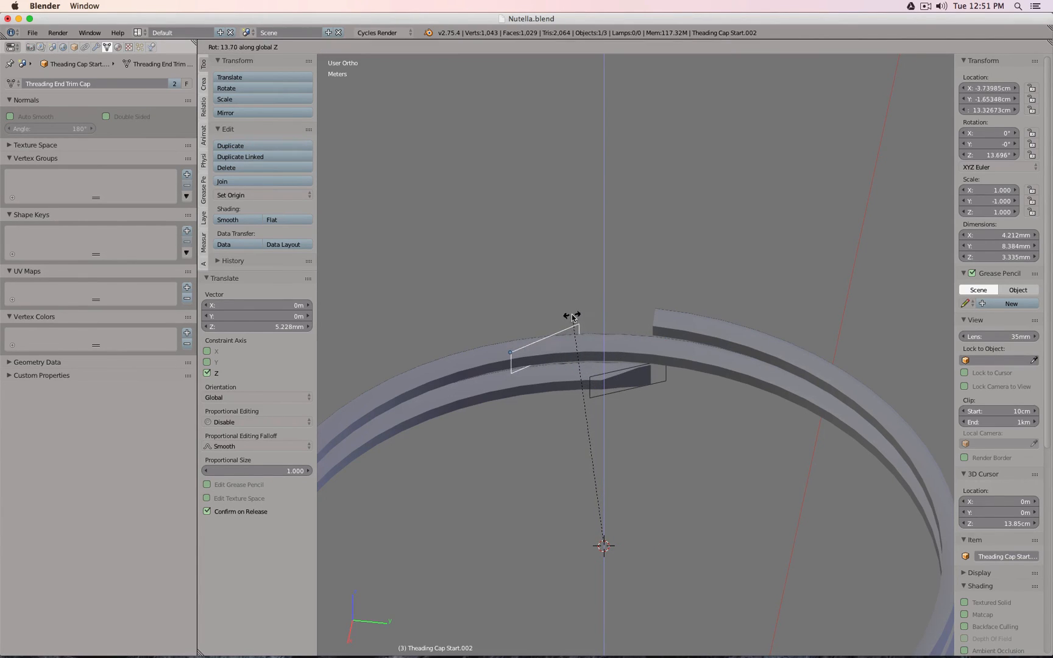
click(572, 317)
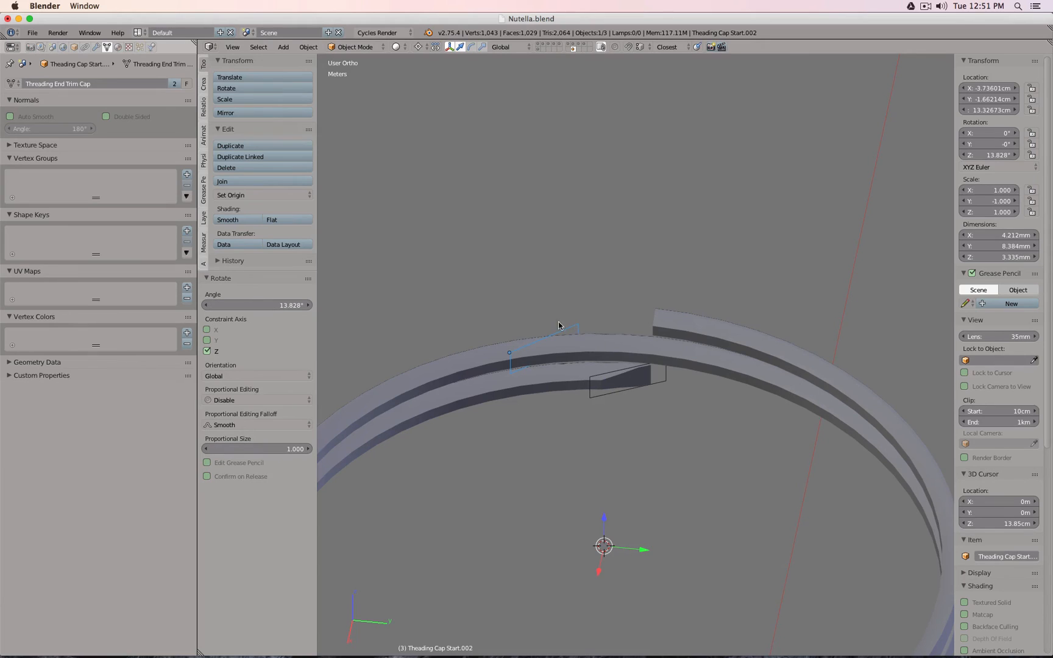
- Set the Cap end modifier of Threading Boolean.001 to use Theading Cap Start.002 as its object
right_click(707, 327)
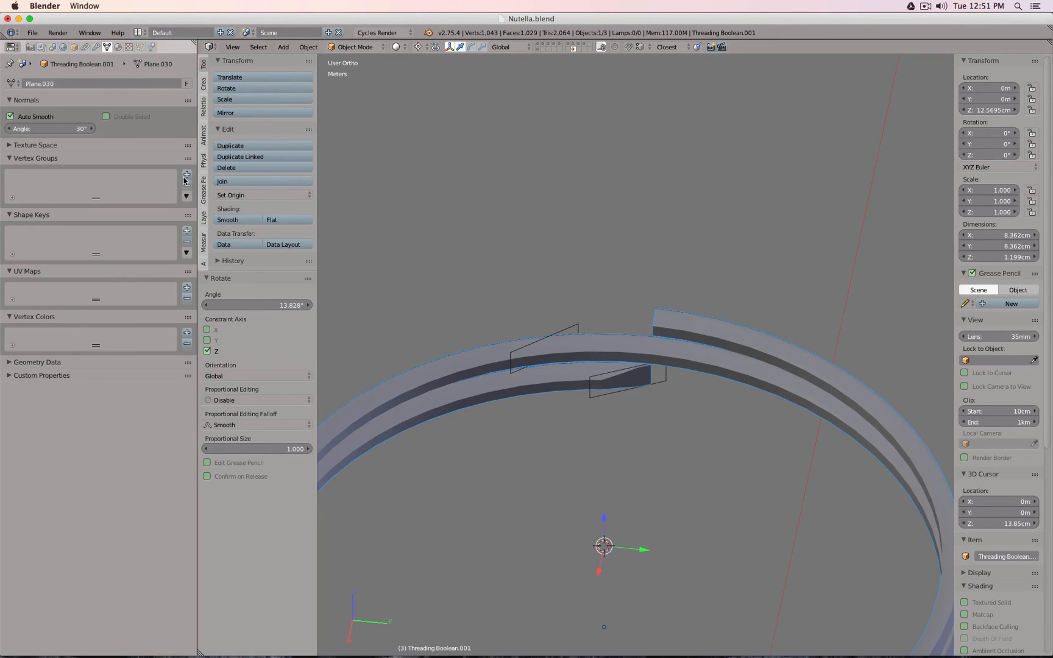
click(100, 51)
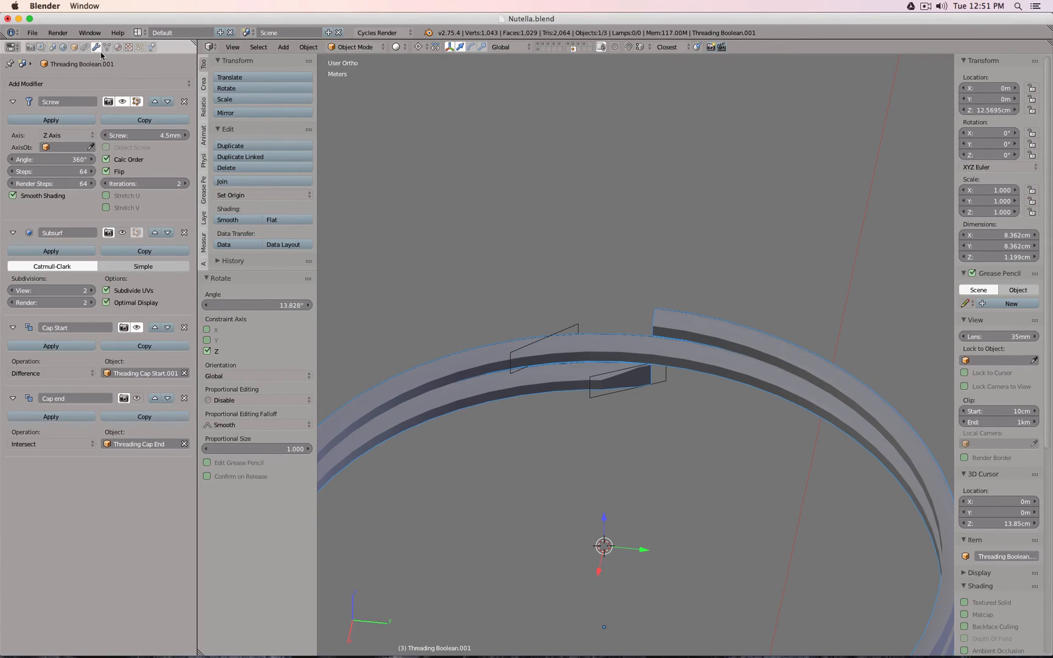
click(184, 444)
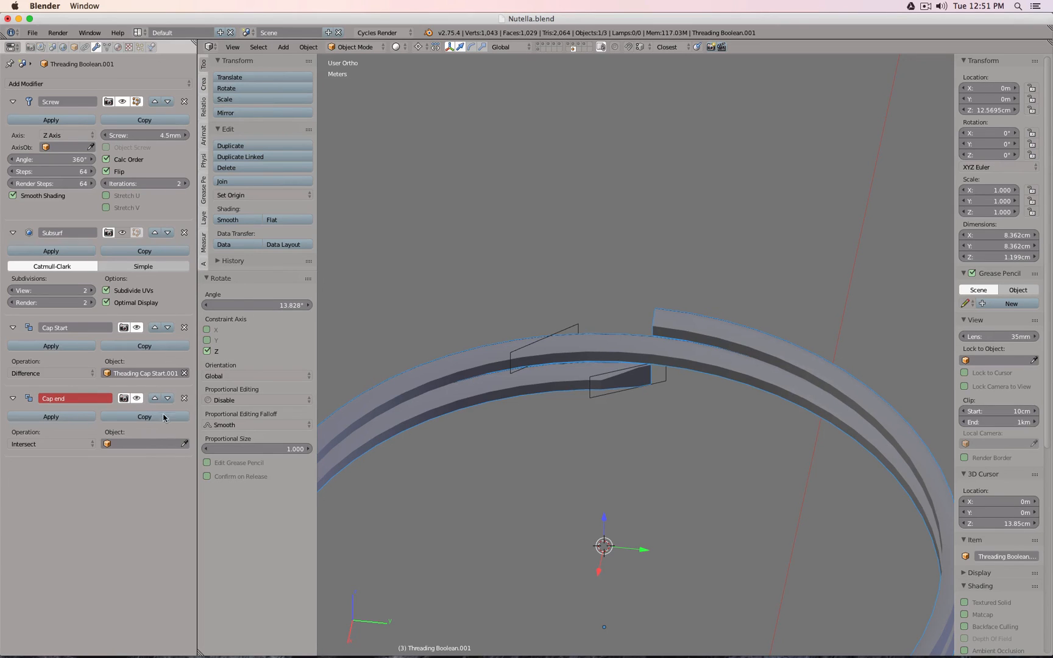
click(185, 443)
click(580, 328)
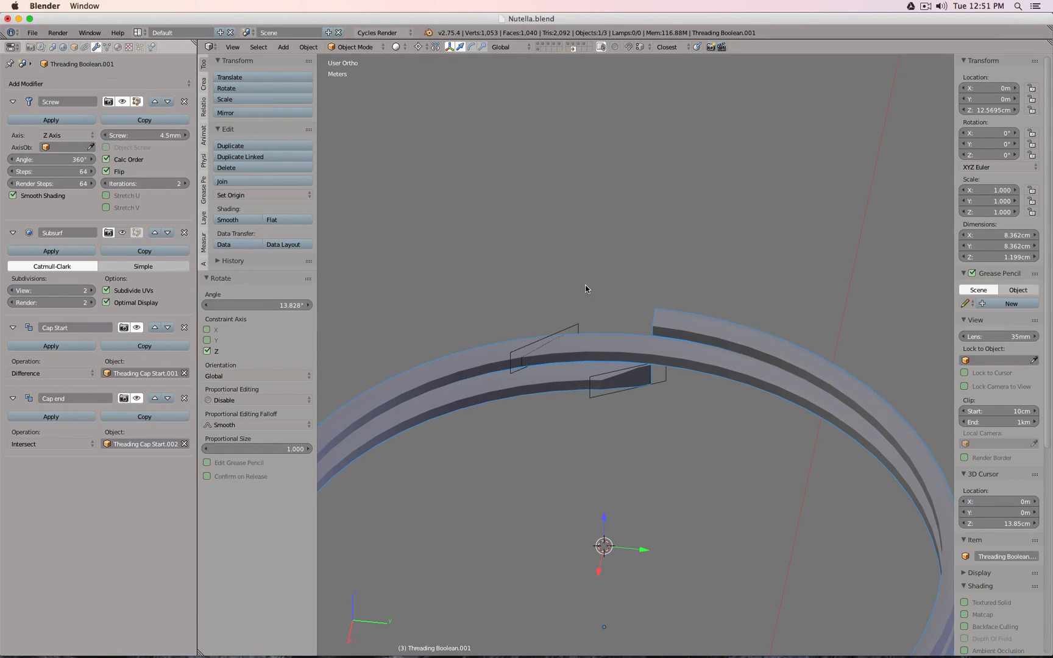
- Turn off the Cap Start modifier's viewport display and lower the Theading Cap Start.002 cutter about 0.622 mm along Z
scroll(586, 285, down, 2)
mouse_move(578, 311)
middle_down()
mouse_move(580, 274)
mouse_move(508, 302)
mouse_move(851, 252)
mouse_move(807, 313)
mouse_move(793, 360)
middle_up()
key(z)
key(z)
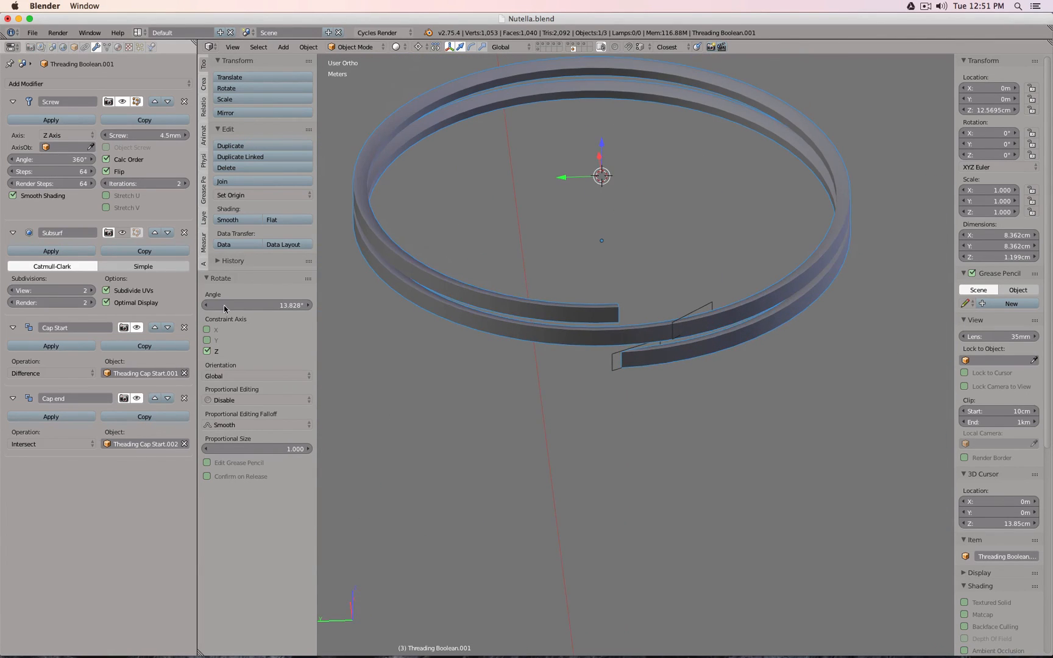
click(138, 328)
middle_drag(744, 360, 723, 317)
scroll(724, 316, up, 7)
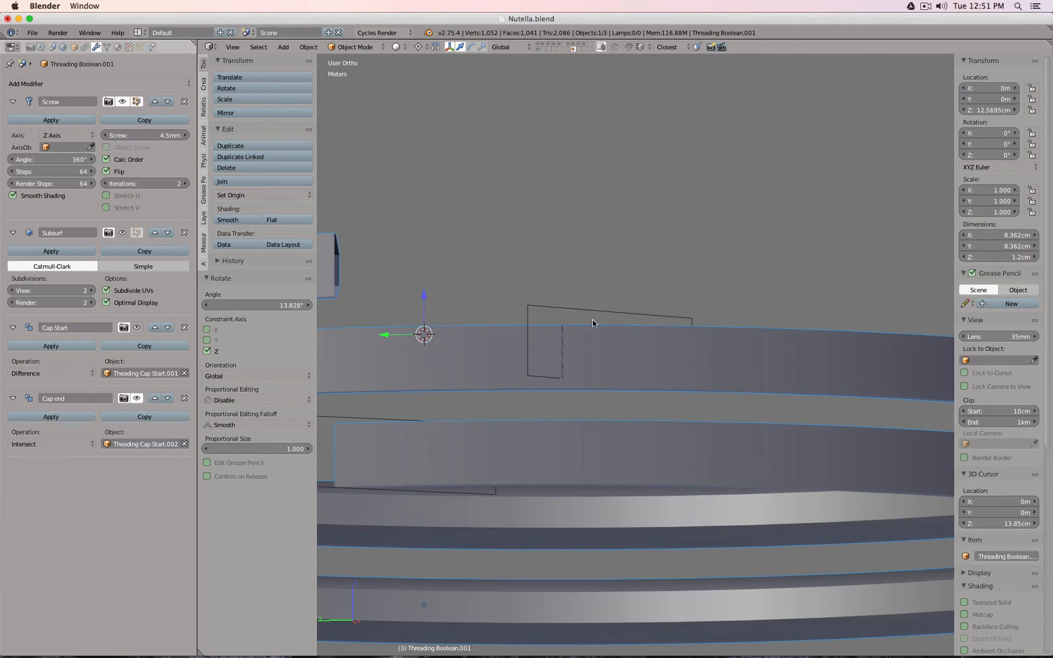
right_click(576, 309)
drag(424, 298, 425, 311)
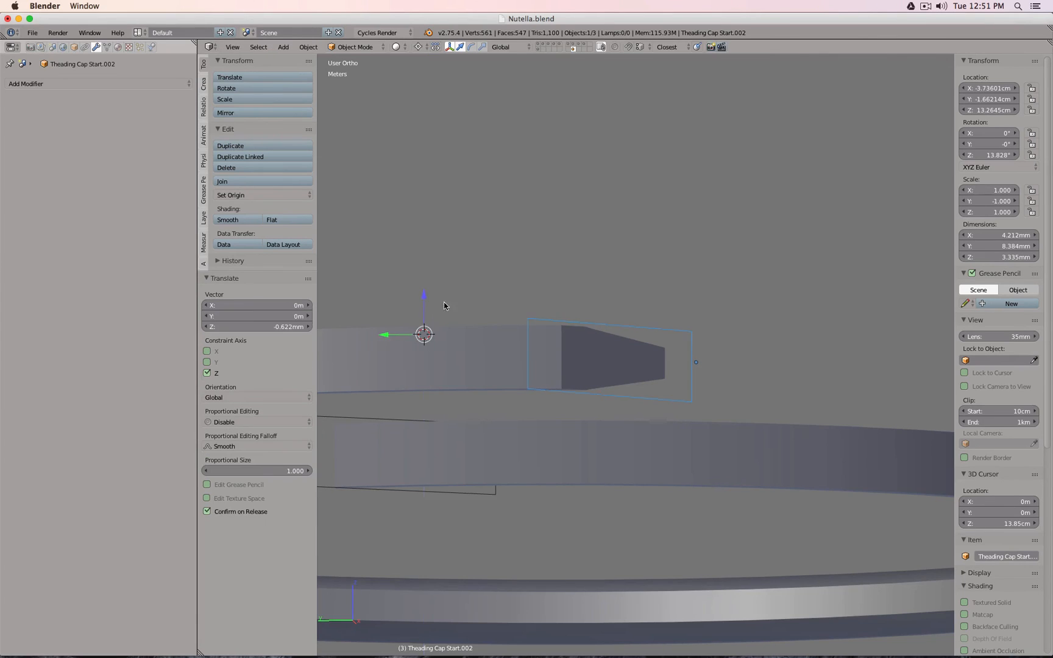
- Turn on the viewport display of Threading Boolean.001's Cap Start modifier and inspect both tapered thread ends
middle_drag(445, 305, 398, 360)
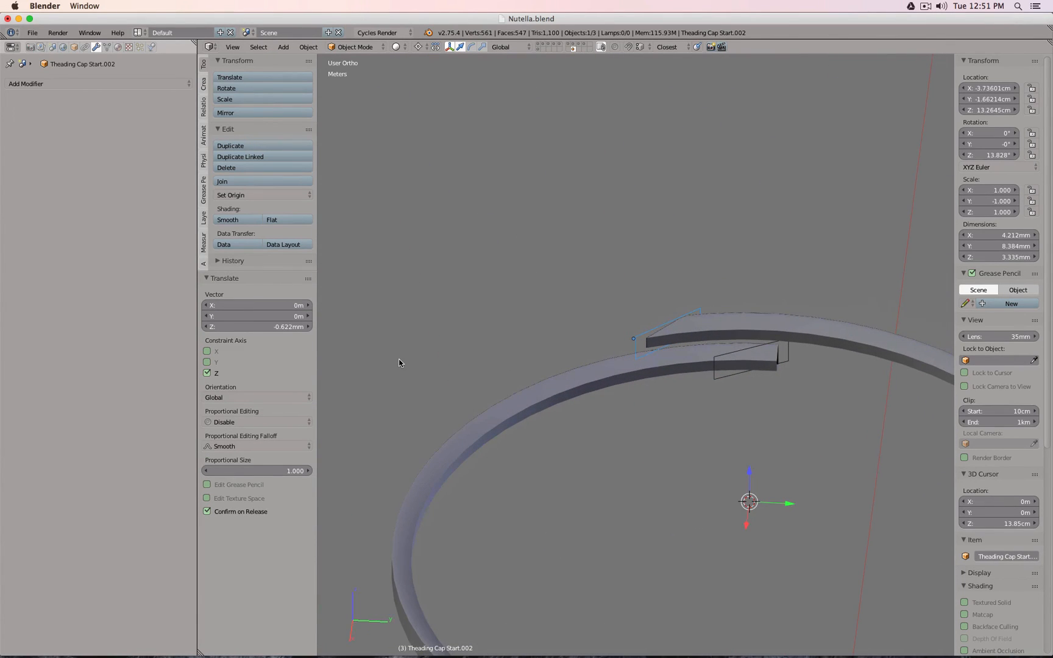
right_click(612, 376)
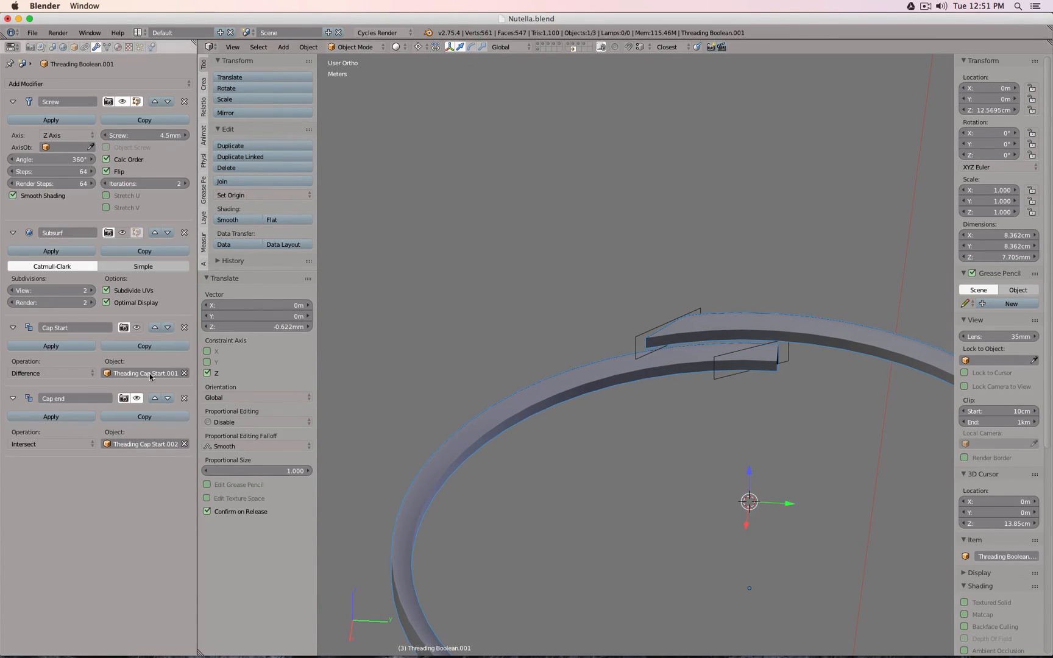
click(135, 328)
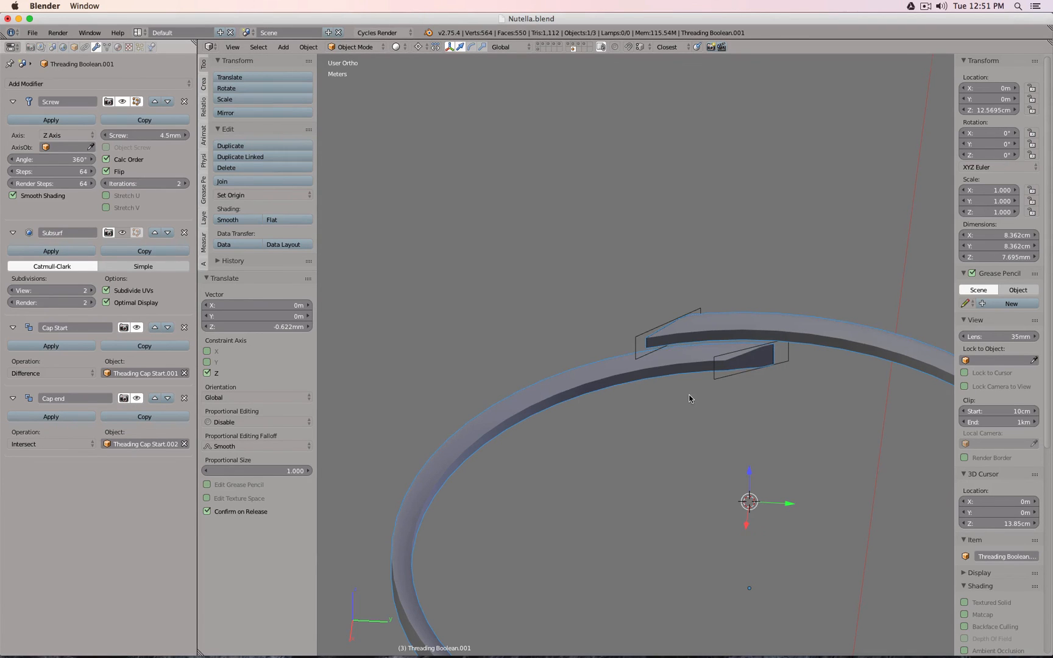
middle_drag(689, 395, 503, 395)
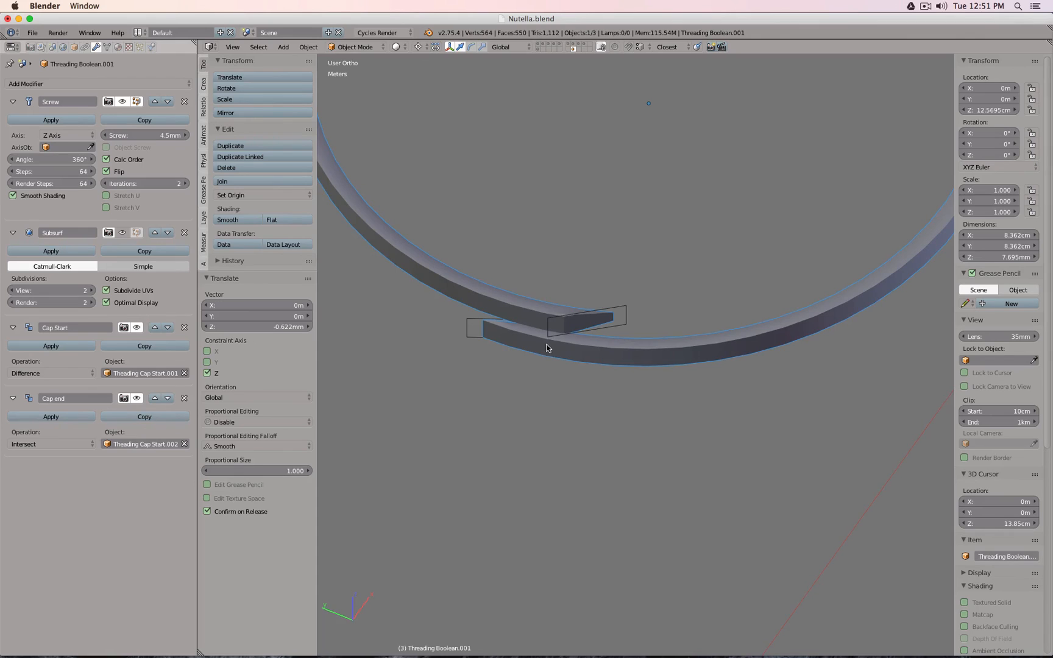
scroll(548, 346, down, 2)
mouse_move(548, 345)
middle_down()
mouse_move(542, 332)
mouse_move(536, 348)
mouse_move(547, 329)
middle_up()
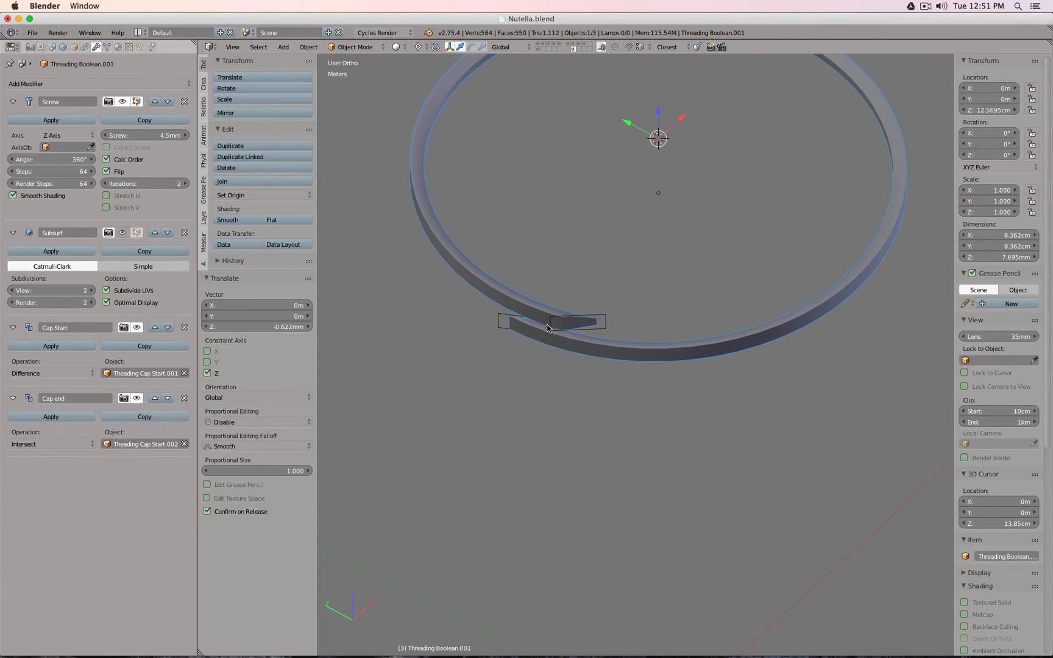
- Show the layer with the jar's thread and compare the mesh data of its Theading Cap Start and Threading Cap End Old cutters
click(573, 46)
middle_drag(558, 244, 509, 343)
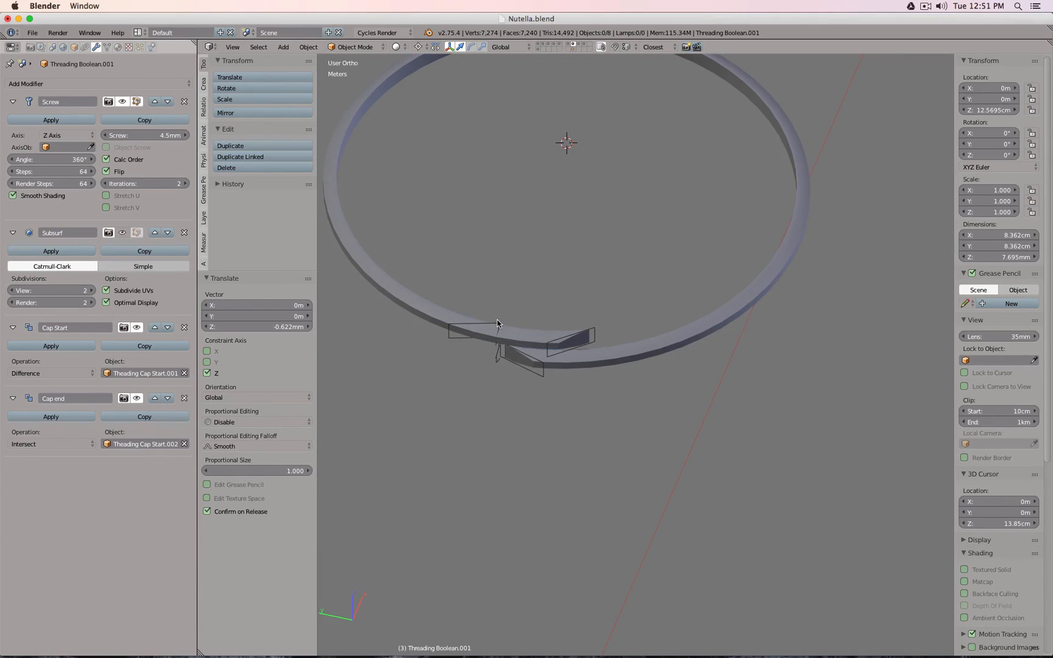
right_click(498, 324)
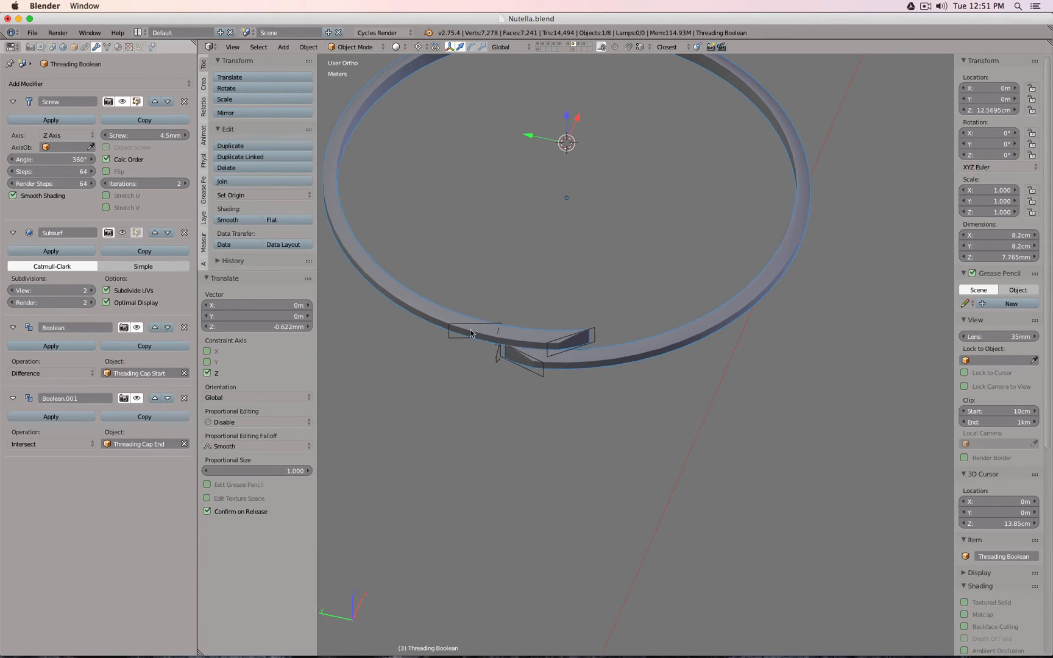
right_click(543, 381)
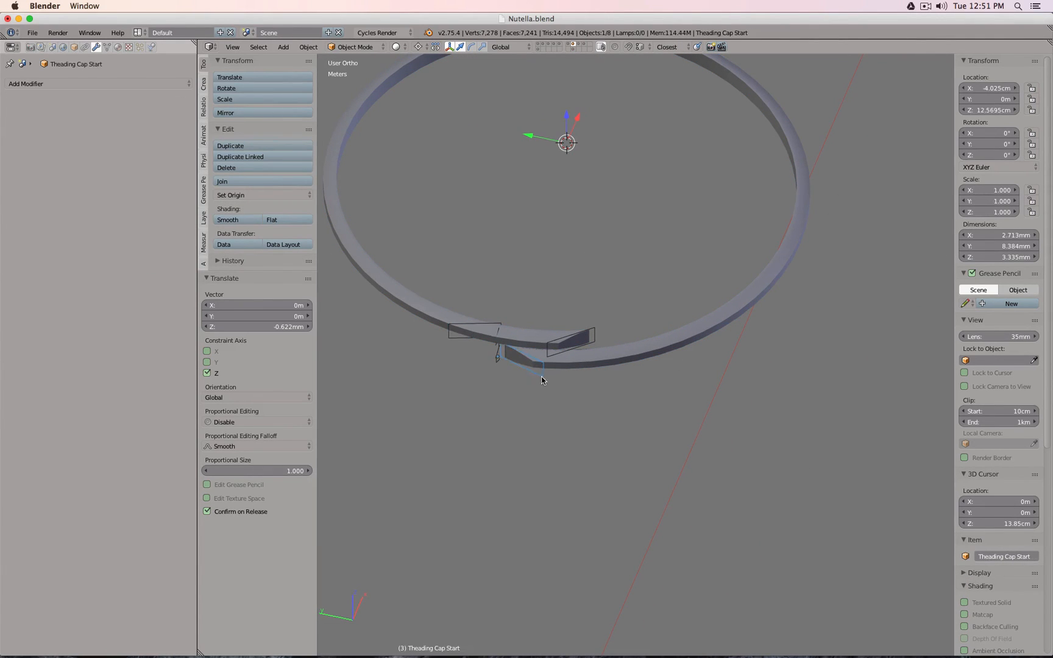
right_click(450, 350)
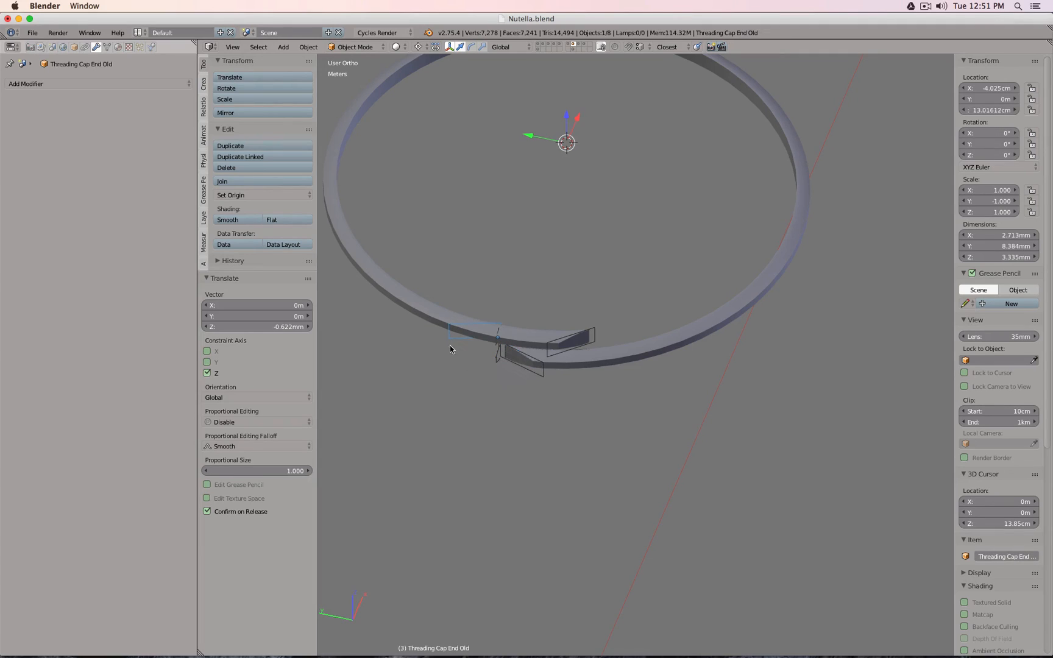
click(107, 46)
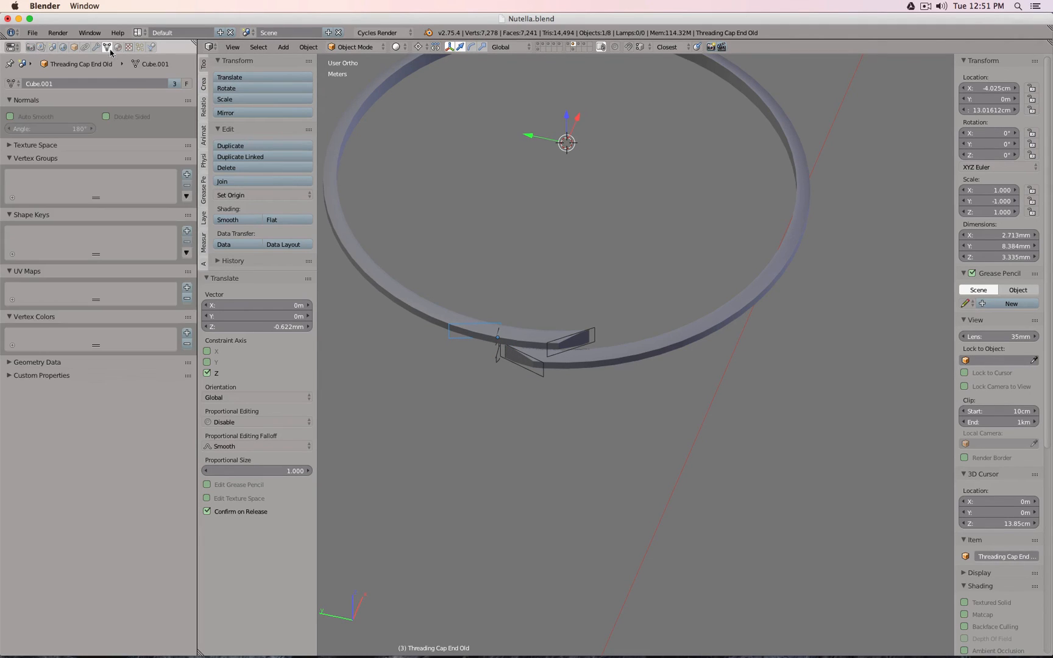
right_click(542, 377)
right_click(446, 339)
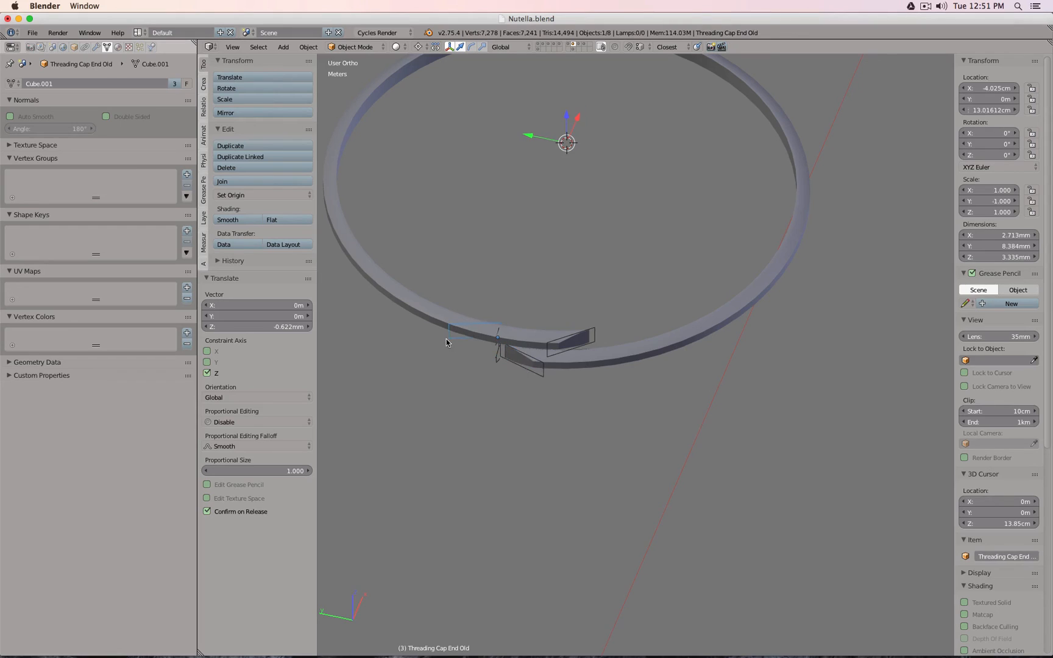
right_click(545, 382)
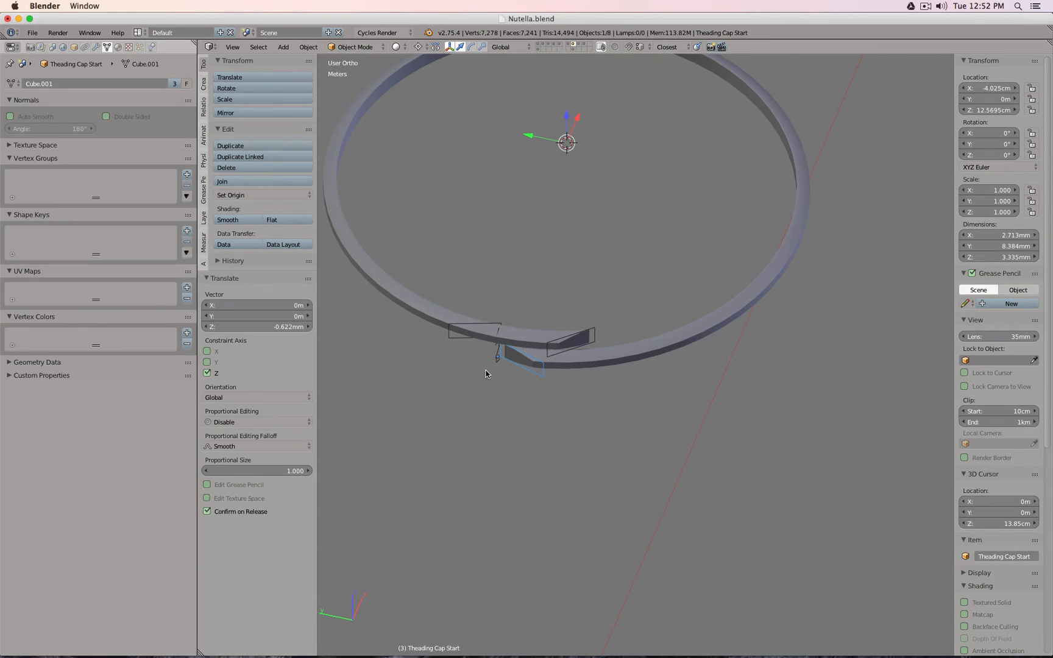
- Examine how the jar thread's start, old end and current end cutters are placed, in top wireframe and in a solid angled view
key(Tab)
key(Tab)
scroll(484, 371, up, 3)
key(z)
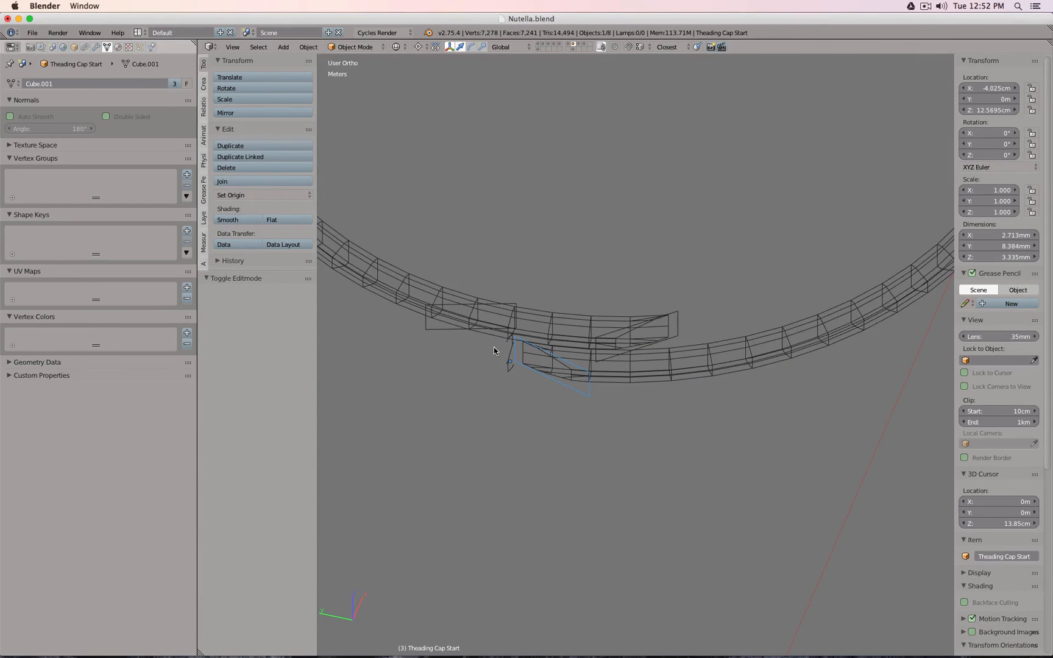
key(KP_7)
right_click(604, 147)
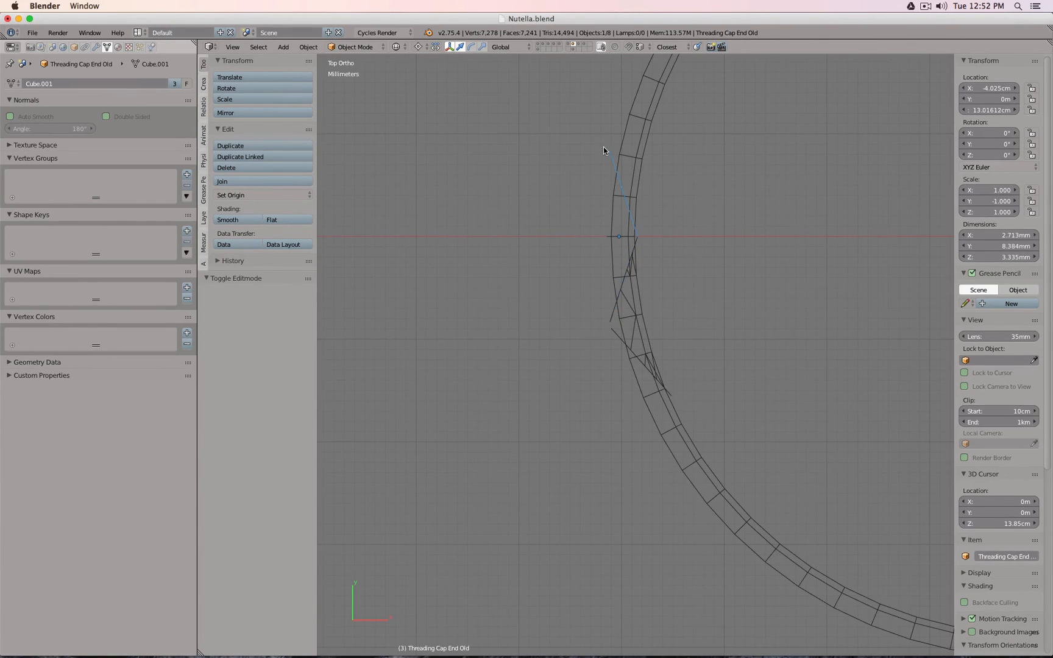
key(z)
scroll(595, 122, down, 3)
middle_drag(576, 140, 702, 212)
right_click(512, 365)
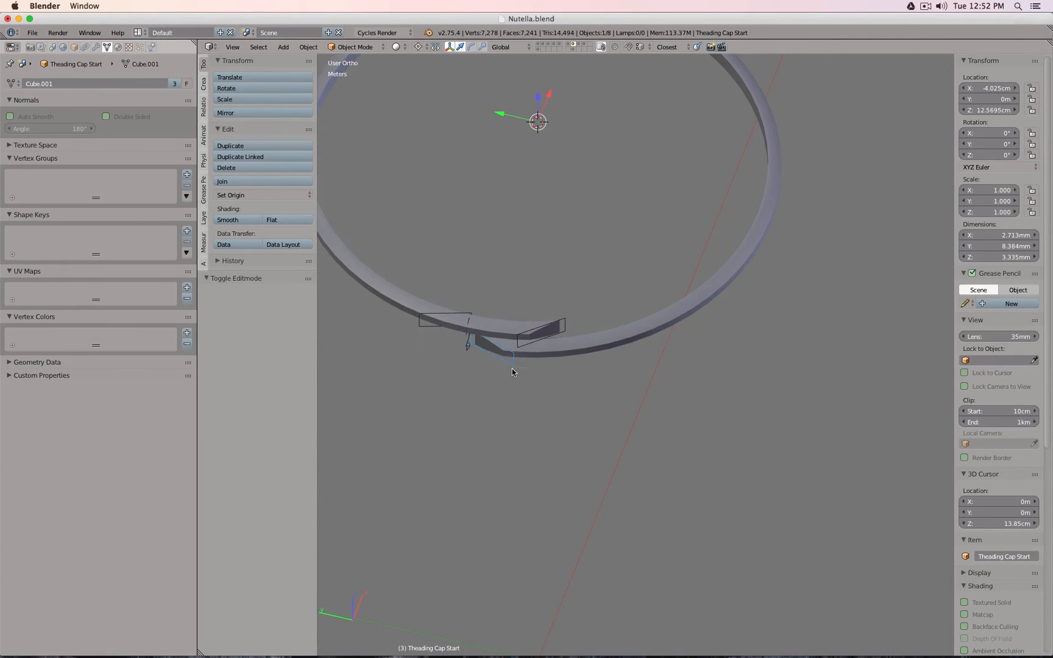
right_click(565, 328)
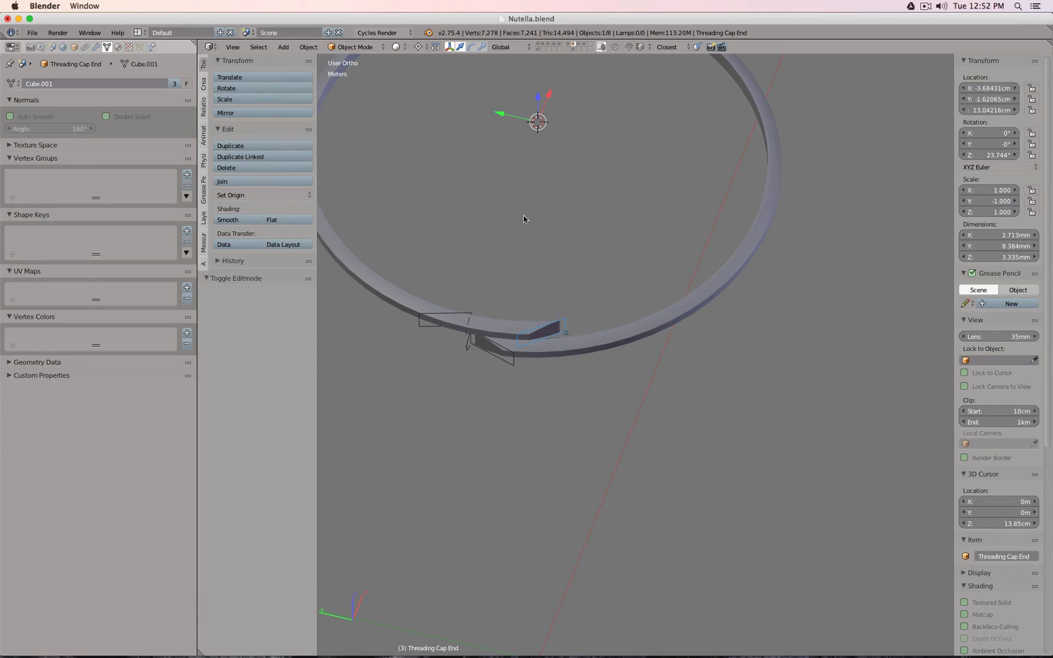
- Return to the cap thread's layer and rotate the Theading Cap Start.002 cutter by -13.828° around Z about the 3D cursor
click(573, 49)
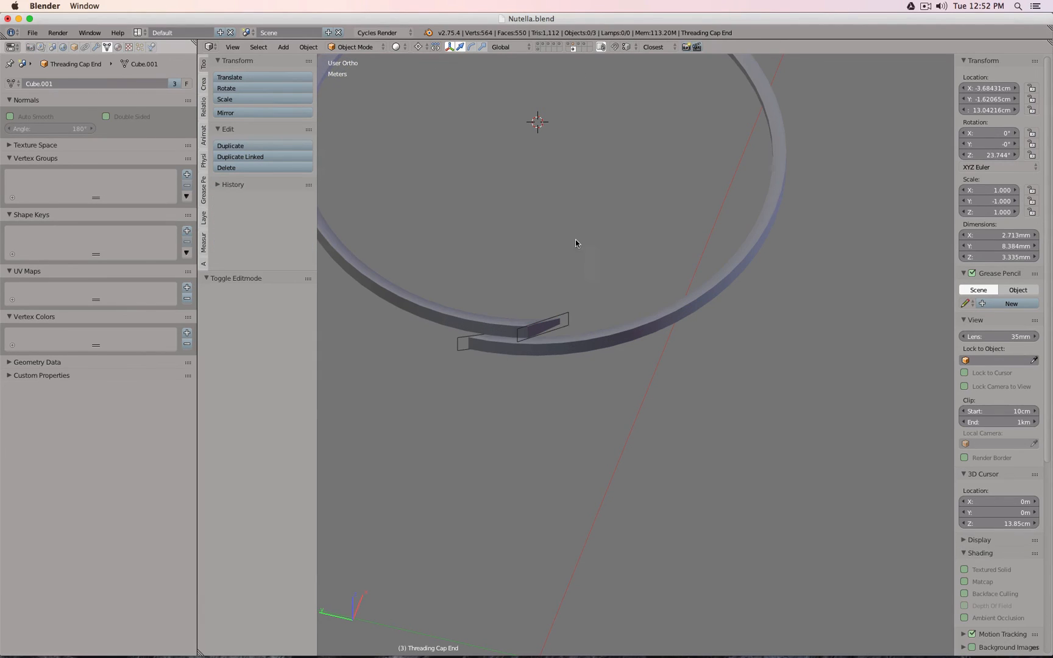
right_click(573, 331)
key(KP_7)
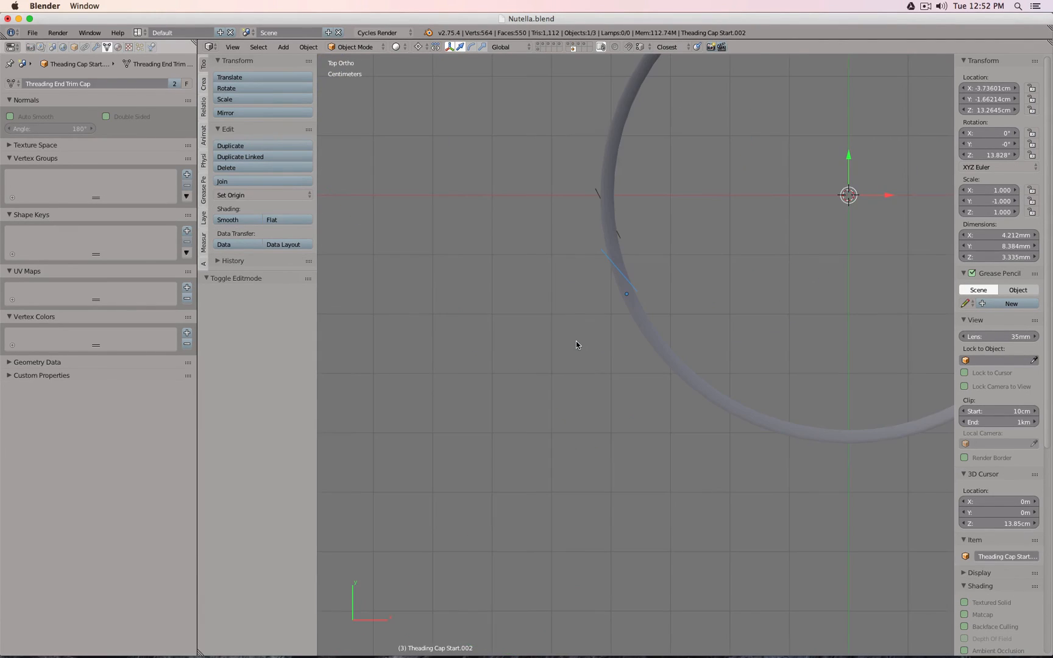
key(z)
scroll(655, 295, up, 3)
scroll(656, 298, down, 2)
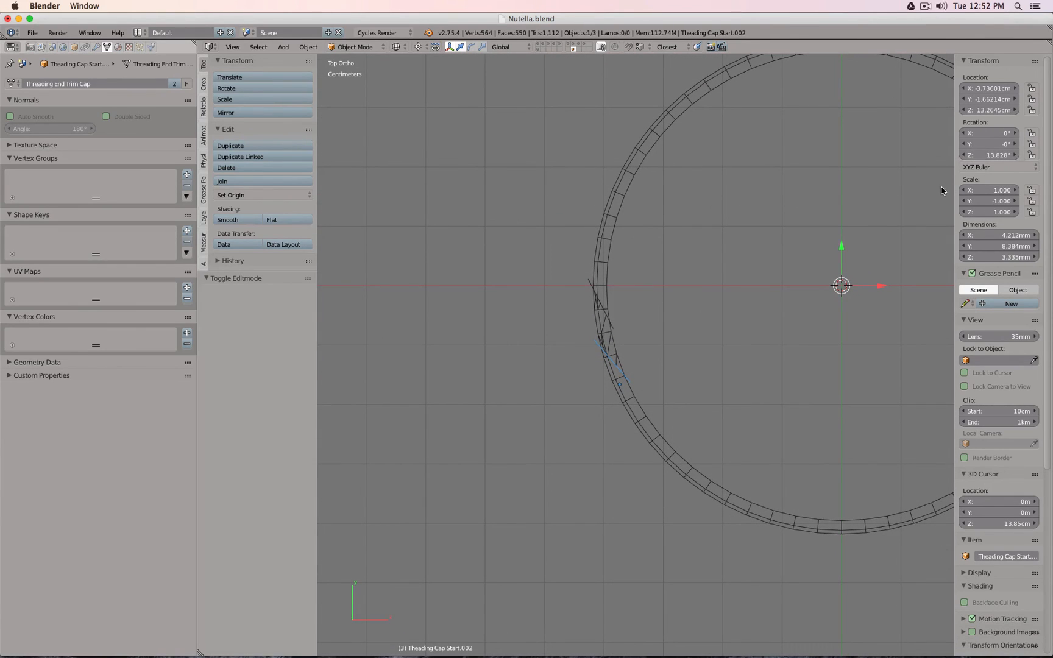
click(987, 155)
key(Return)
key(r)
text(z)
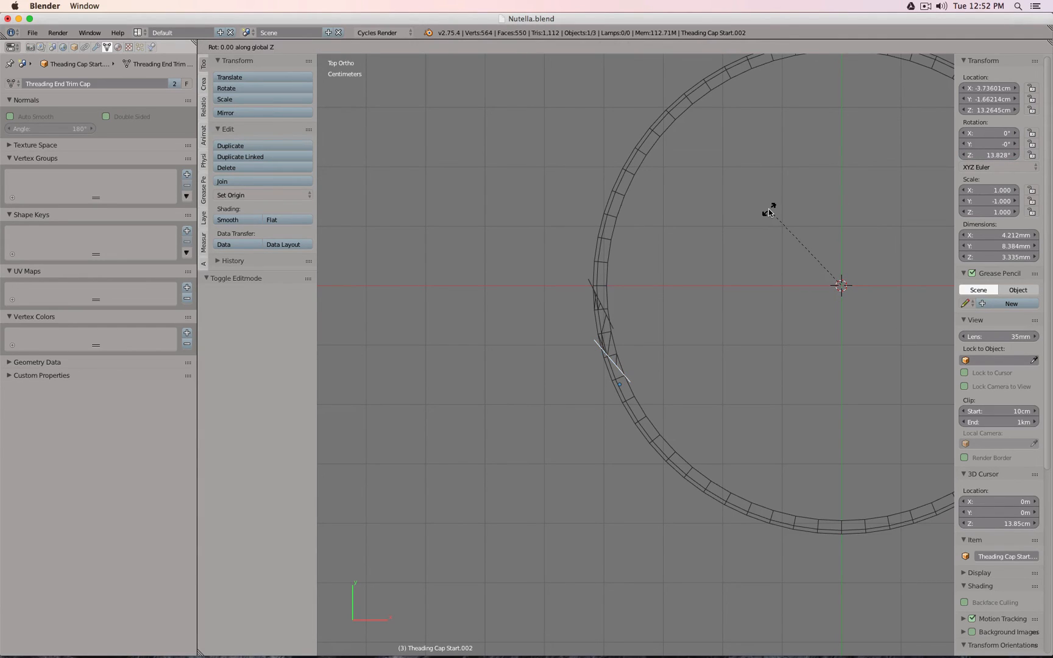
text(13.828d)
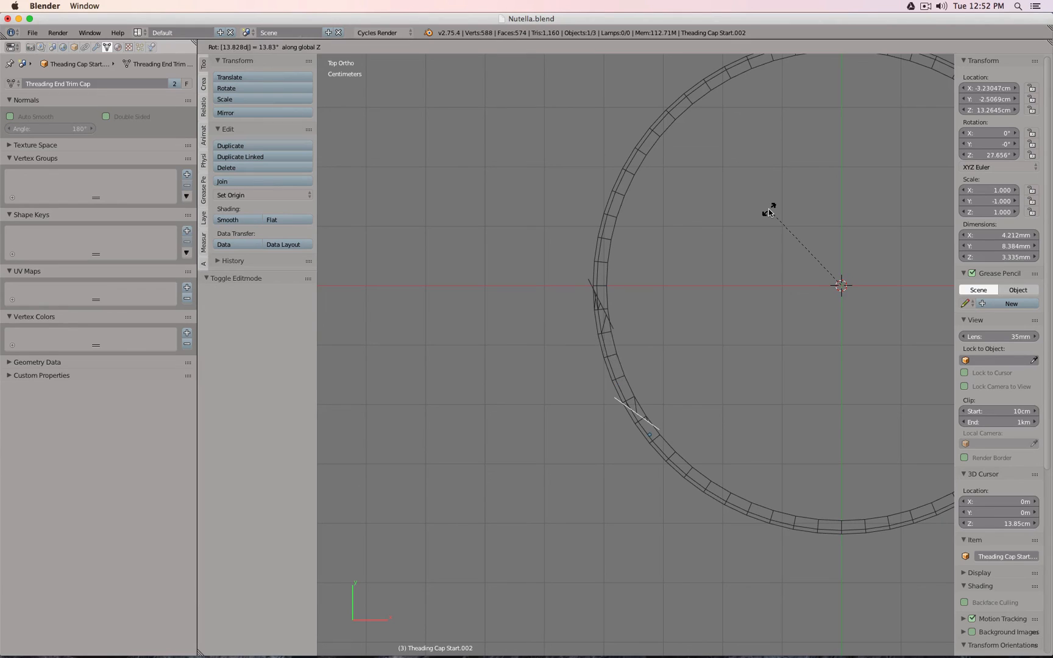
key(minus)
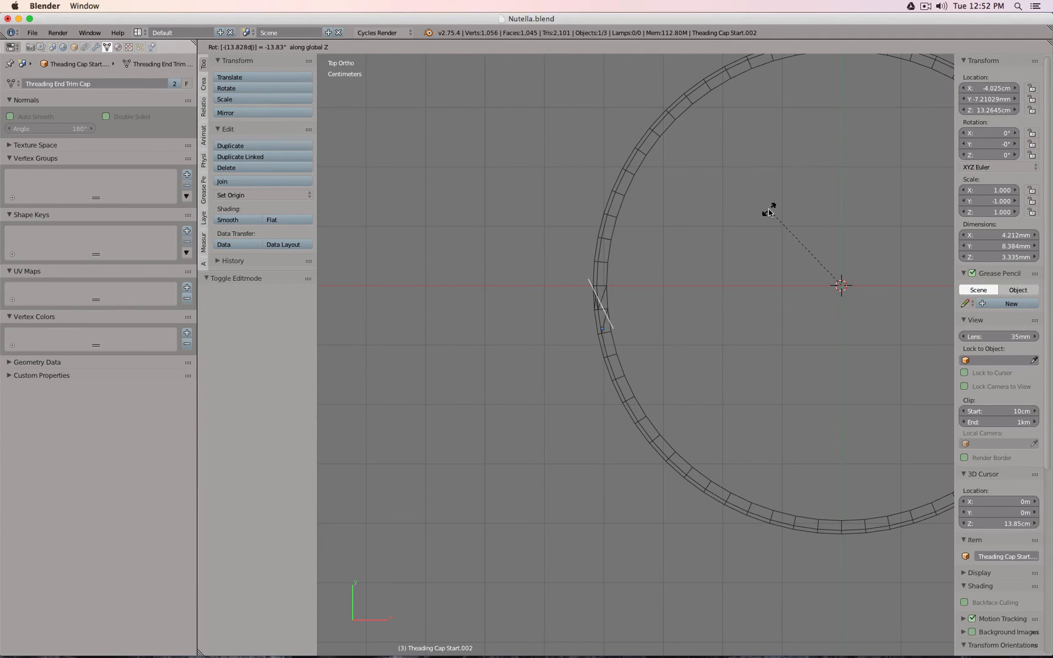
key(Return)
- Check the rotated Theading Cap Start.002 cutter against the thread ends and delete it
scroll(695, 250, up, 2)
key(z)
mouse_move(640, 275)
middle_down()
mouse_move(709, 233)
mouse_move(751, 223)
middle_up()
key(KP_7)
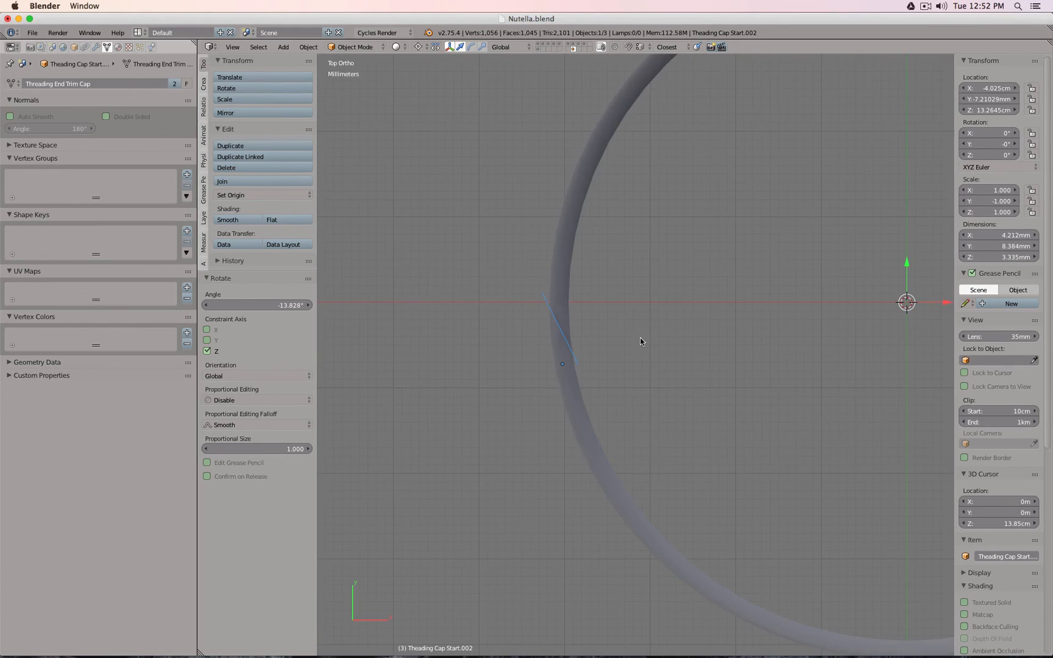
key(z)
middle_drag(598, 322, 632, 303)
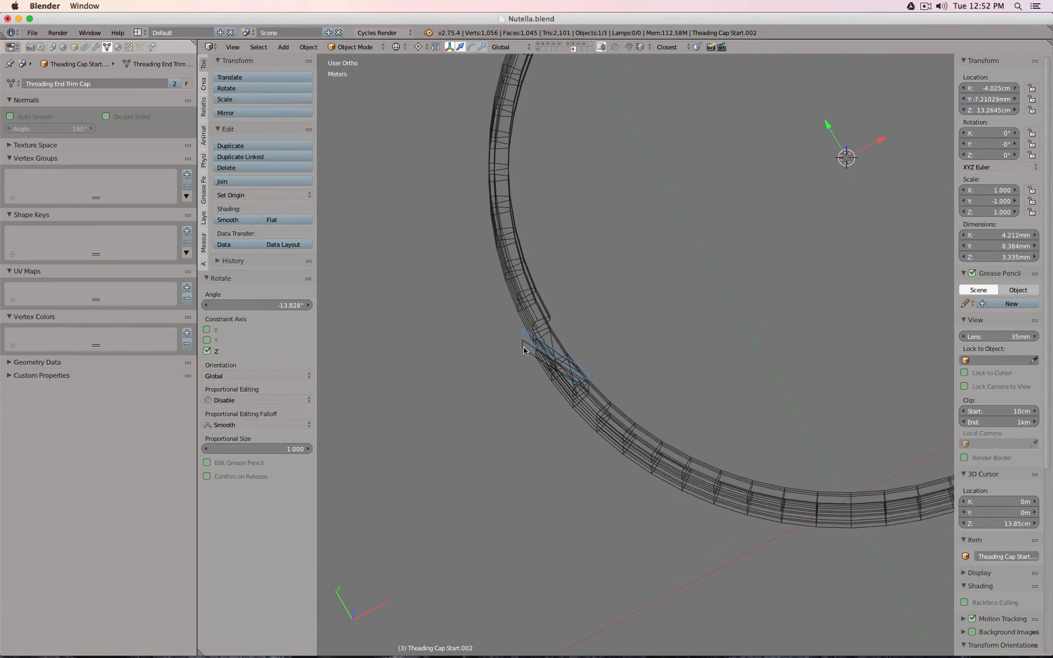
right_click(525, 346)
middle_drag(525, 352, 600, 334)
key(Delete)
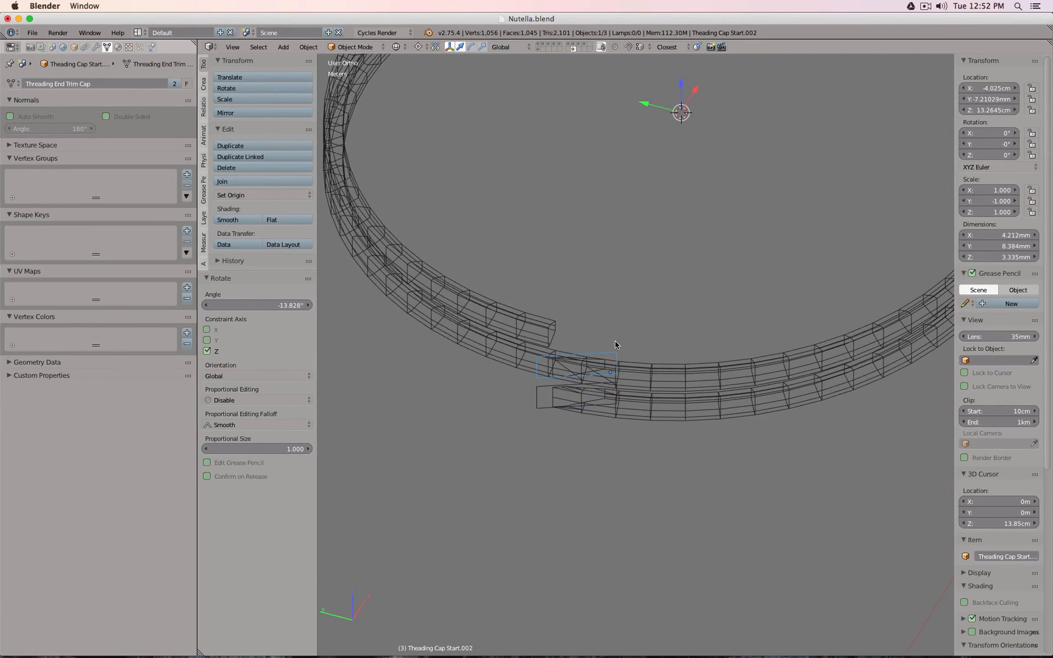
- Place the 3D cursor where the Theading Cap Start.001 cutter crosses the X axis, at about X -4.208 cm, and set its Y to 0
right_click(540, 391)
key(KP_7)
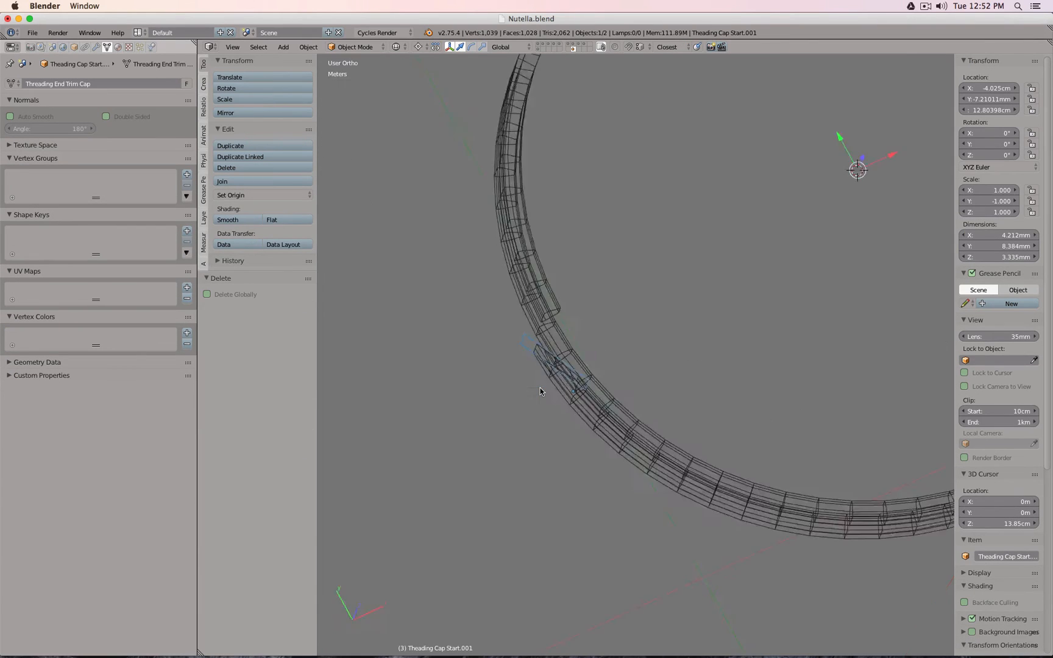
scroll(540, 388, up, 10)
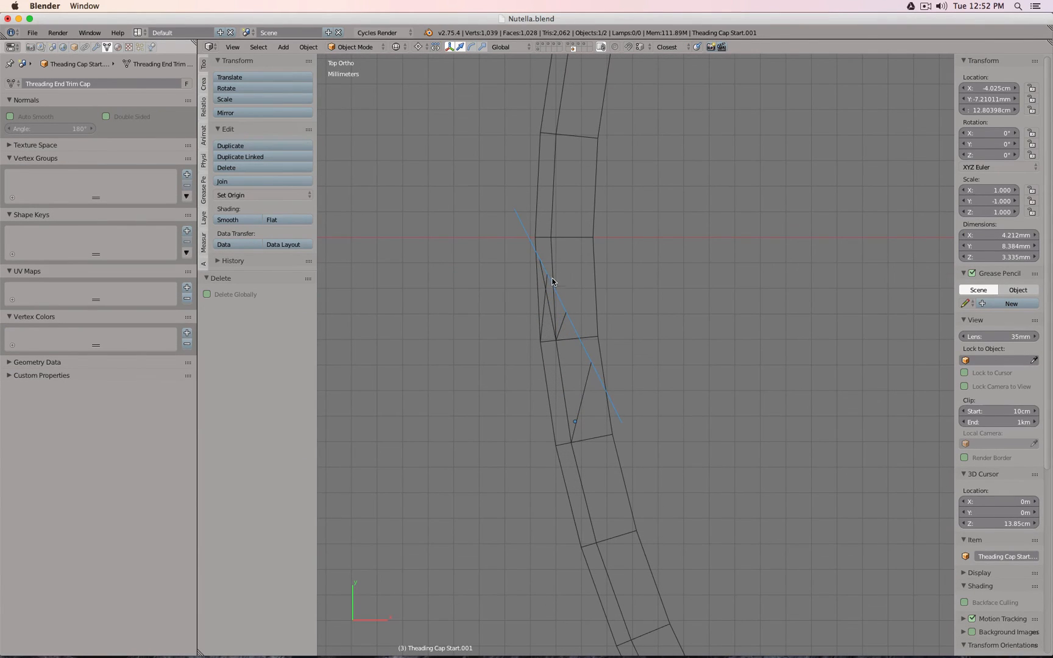
key(Tab)
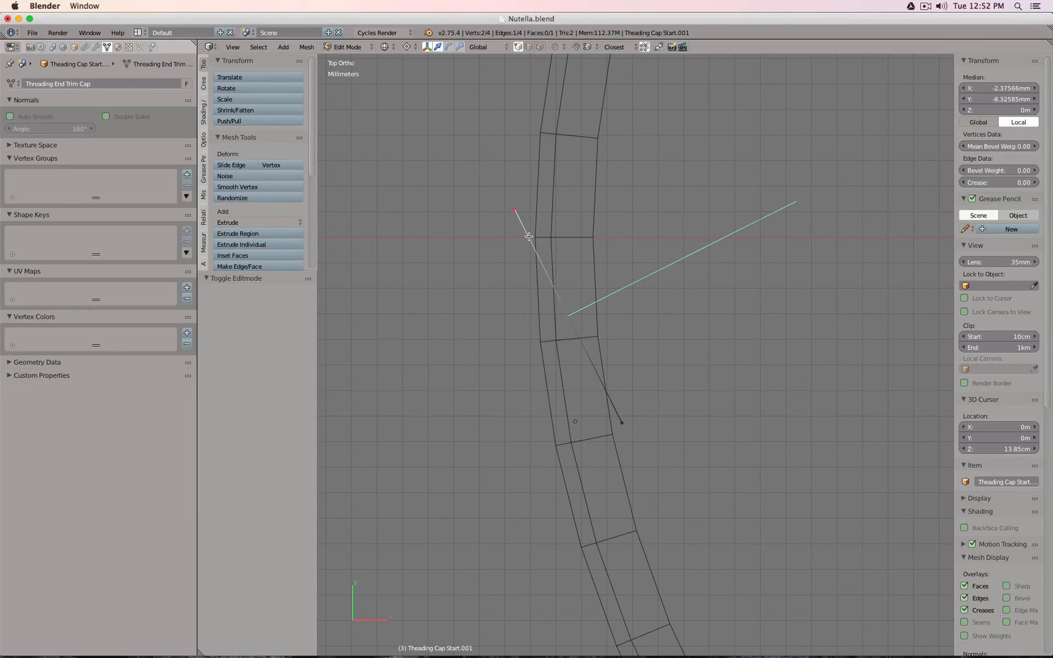
click(528, 236)
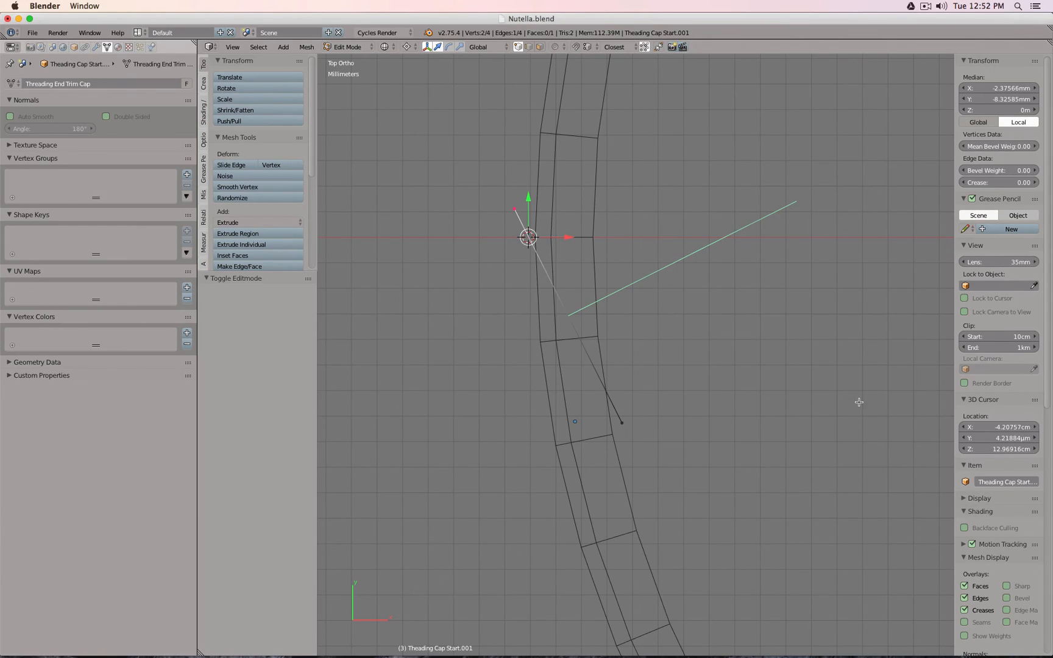
click(987, 438)
scroll(556, 352, down, 4)
key(Tab)
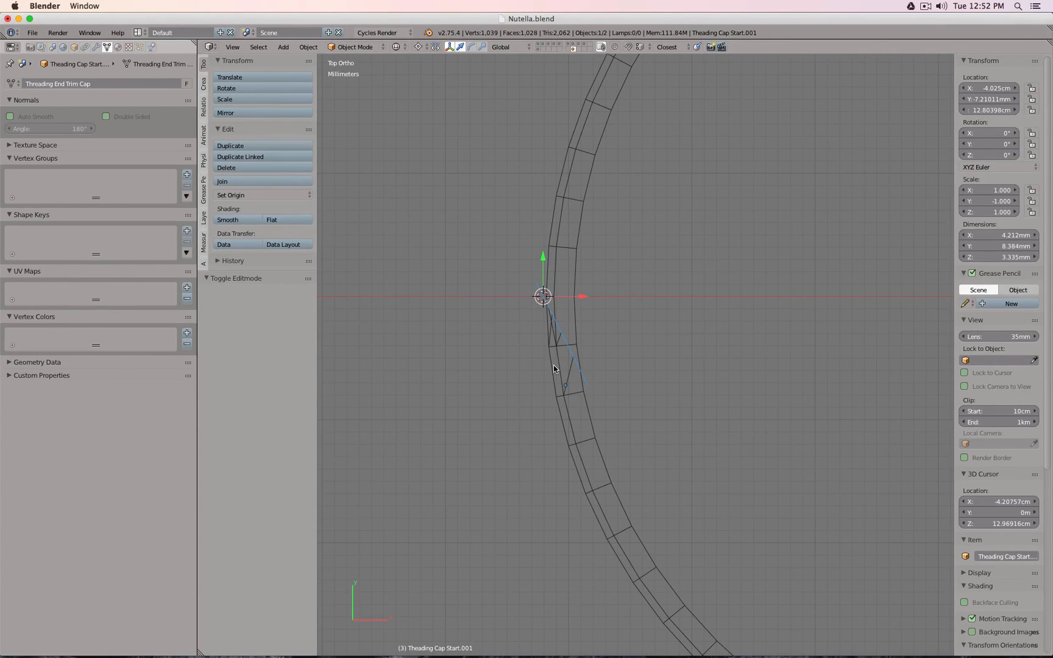
- Set the Theading Cap Start.001 cutter's origin to the 3D cursor and check its placement in front and top views
key(shift+ctrl+alt+c)
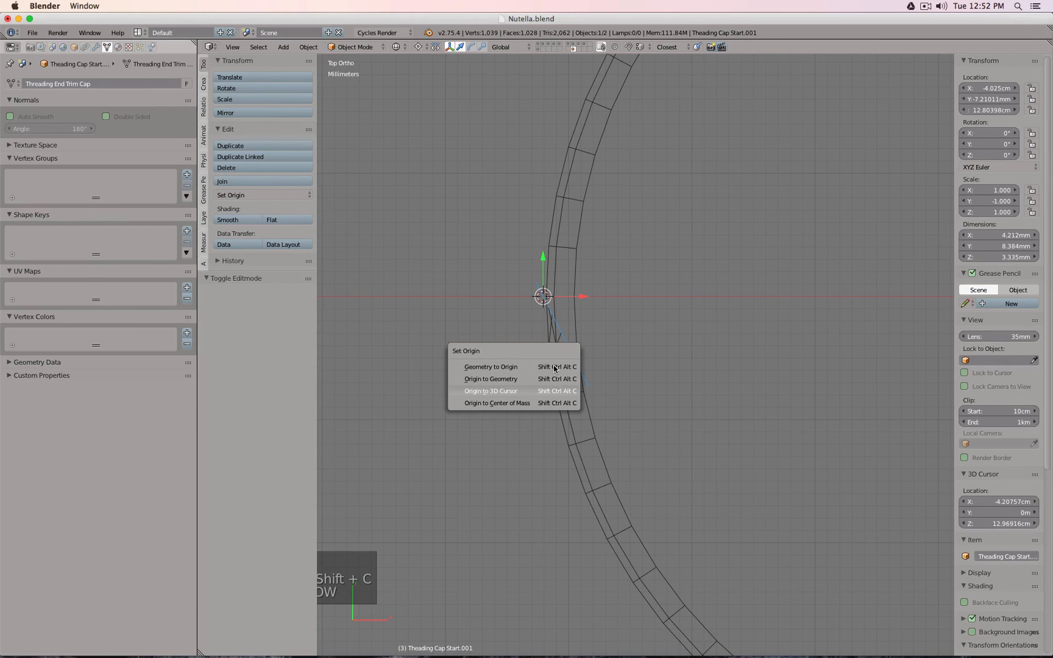
key(Return)
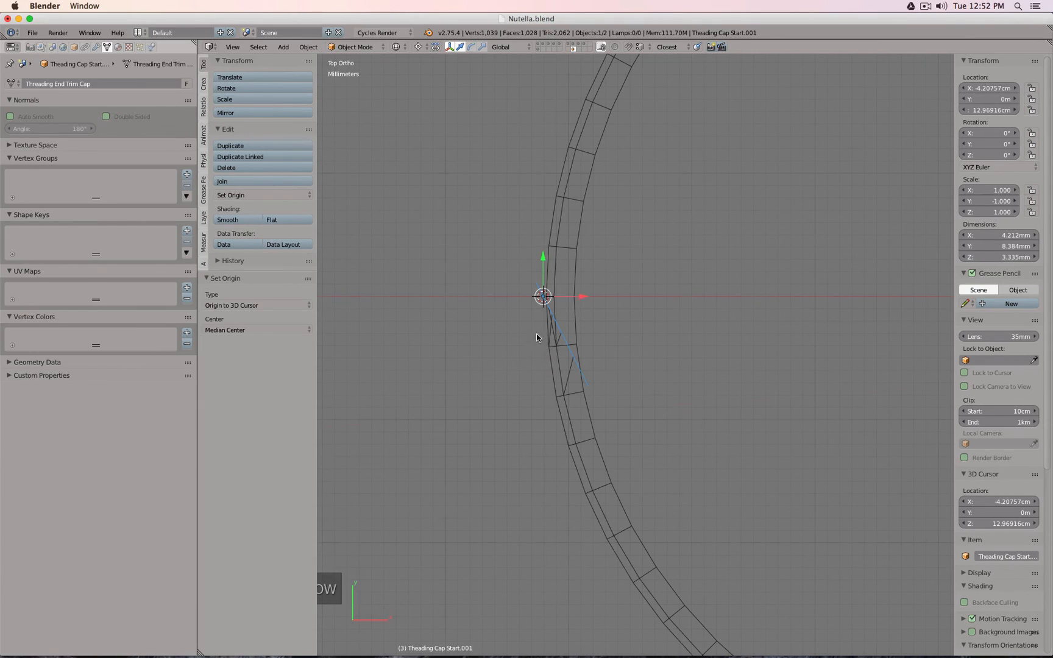
middle_drag(547, 354, 560, 316)
key(KP_1)
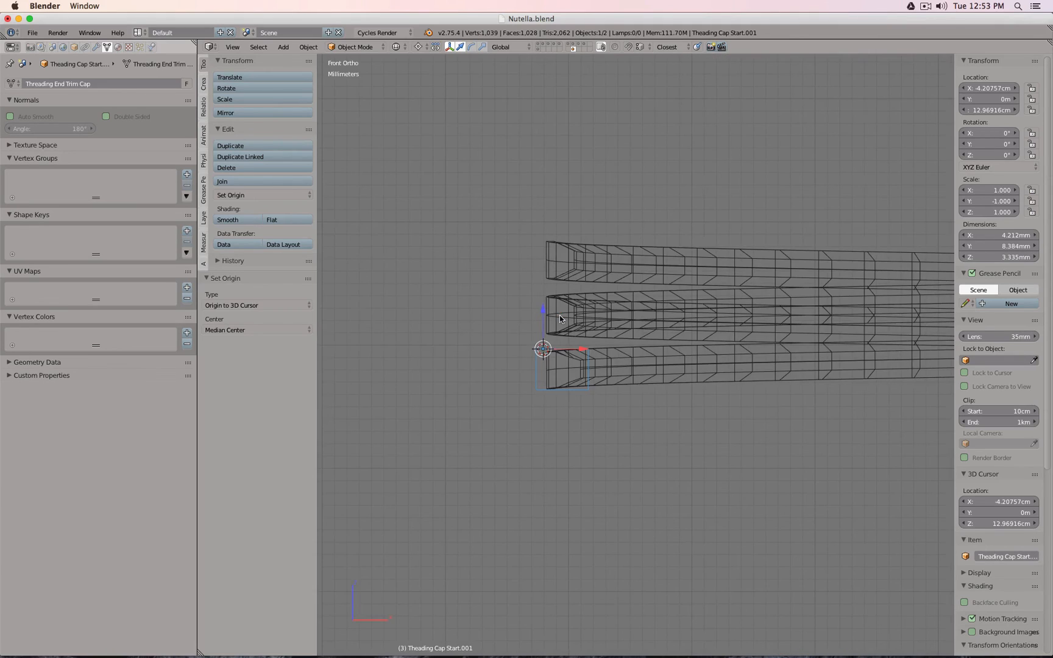
key(Tab)
scroll(563, 379, up, 2)
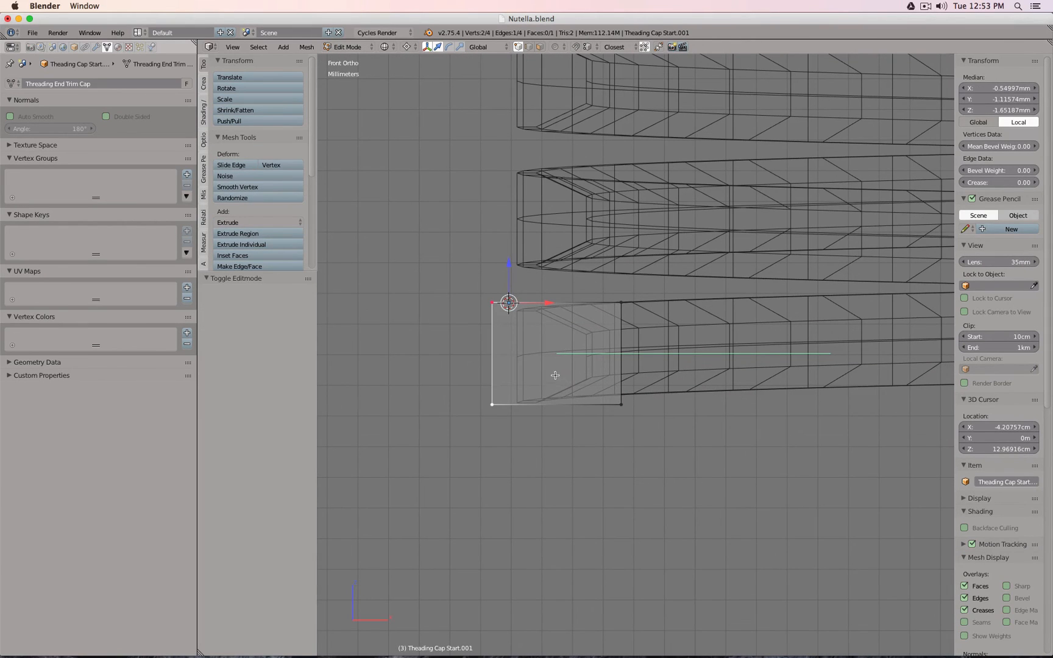
key(Tab)
key(KP_7)
scroll(676, 410, down, 4)
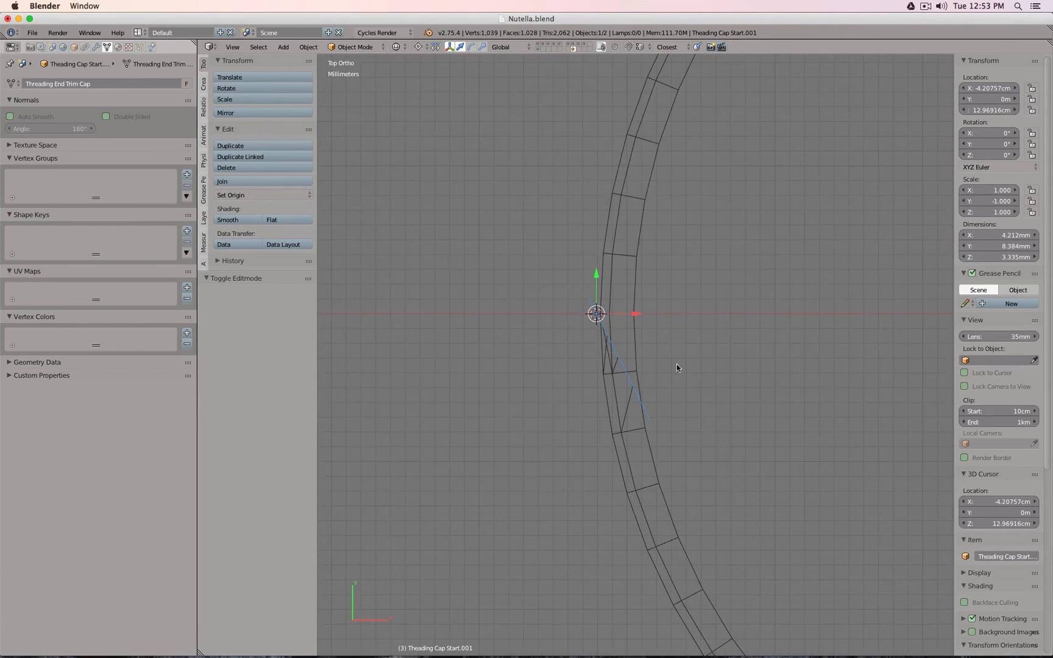
- Create a linked duplicate of the Theading Cap Start.001 cutter in place, mirror it along global Y, and compare it with the original
shift+middle_drag(677, 346, 676, 434)
key(alt+d)
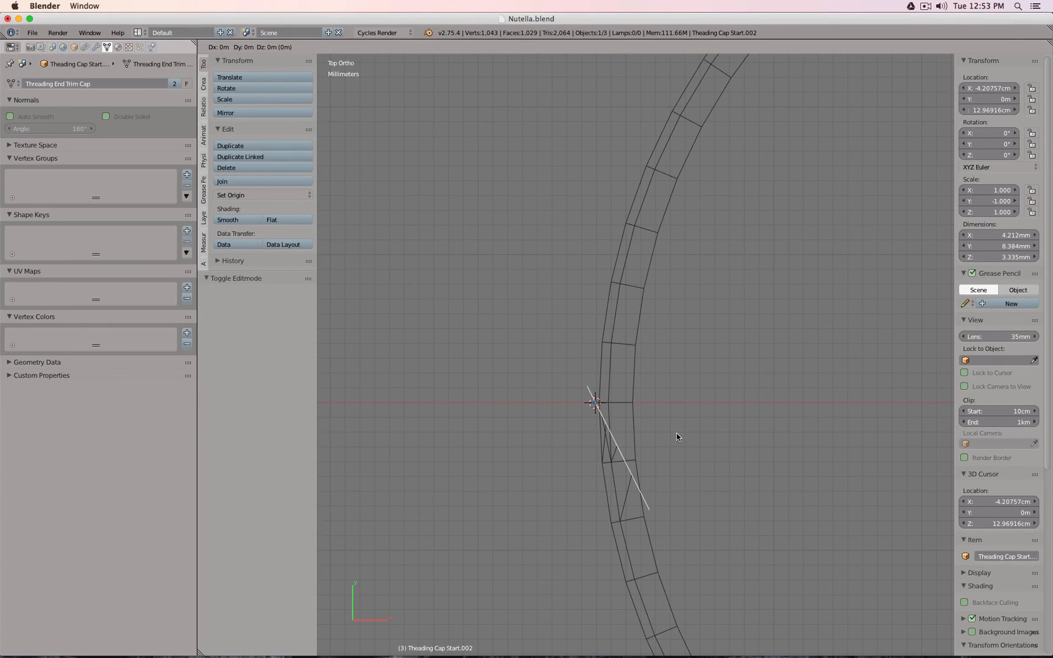
key(Escape)
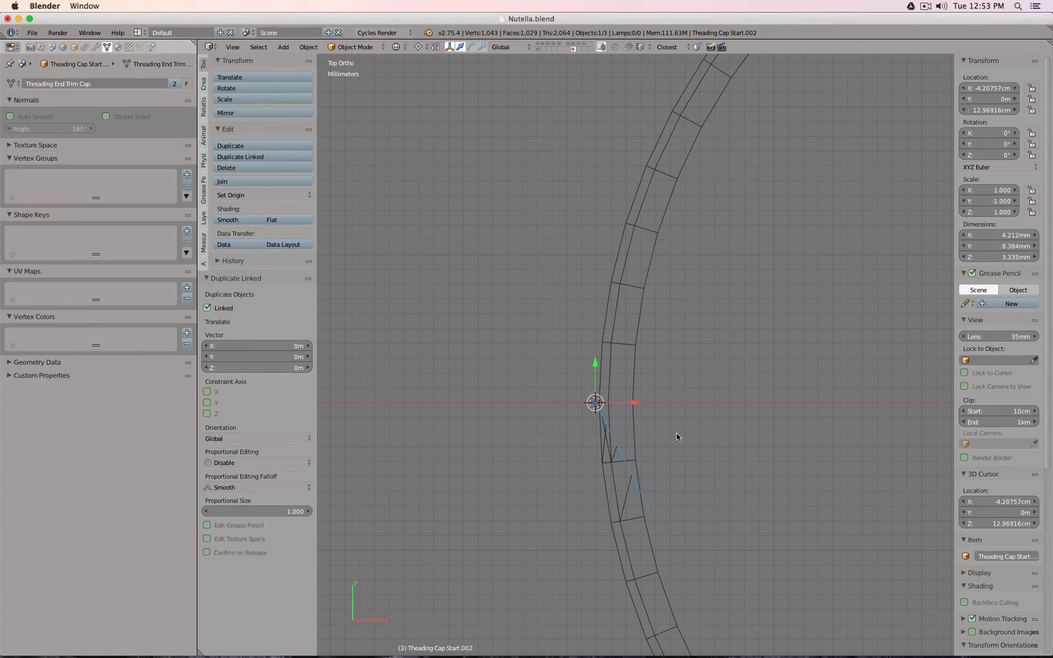
key(ctrl+m)
key(y)
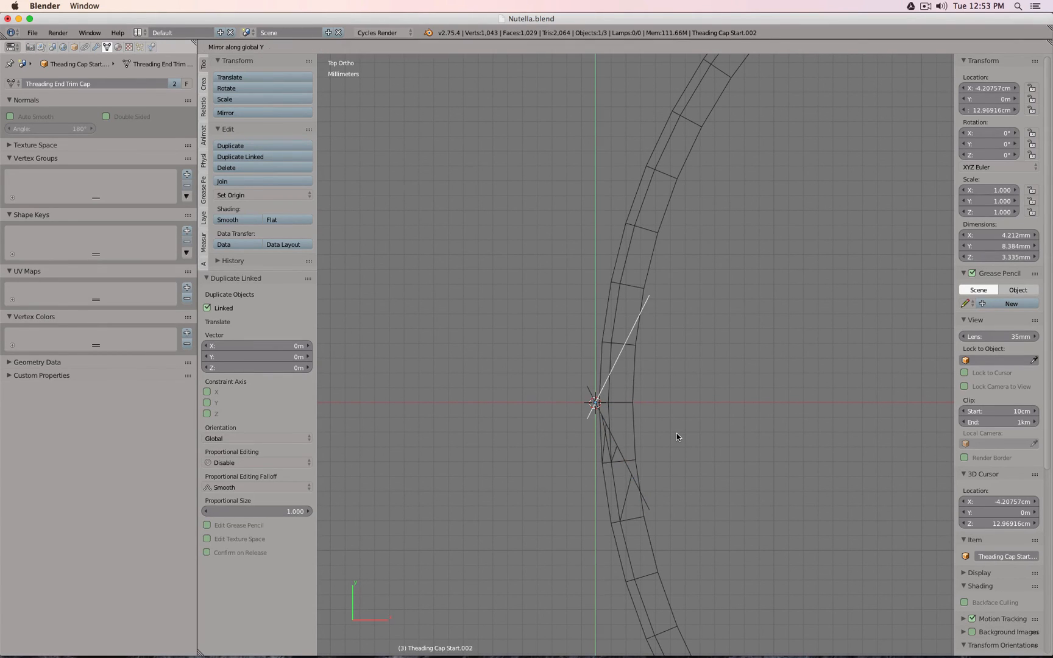
key(Return)
middle_drag(676, 433, 704, 351)
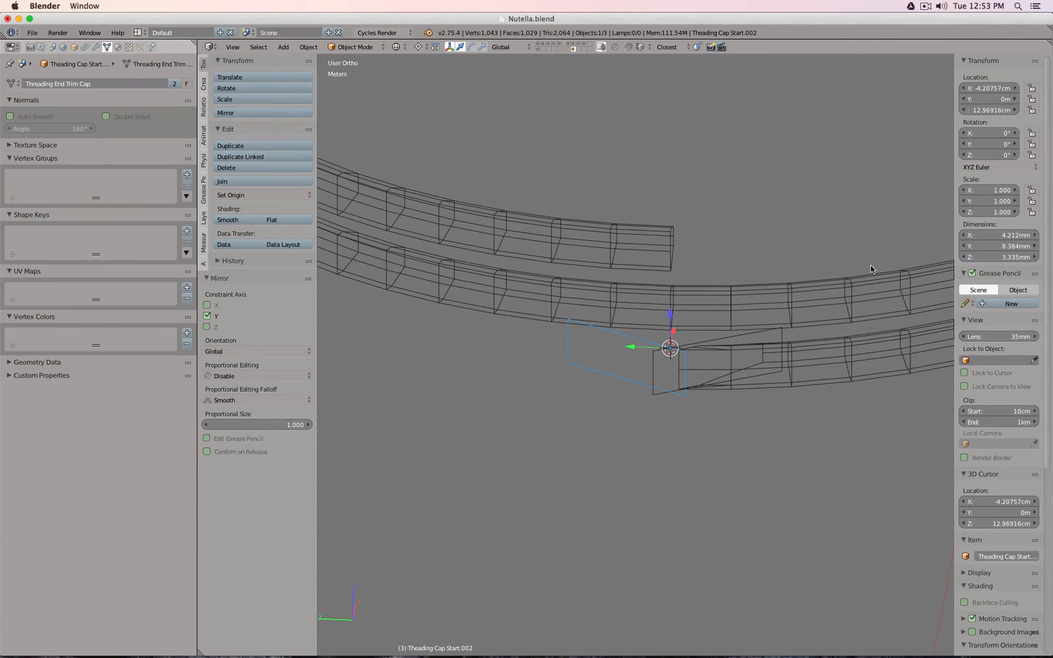
right_click(658, 397)
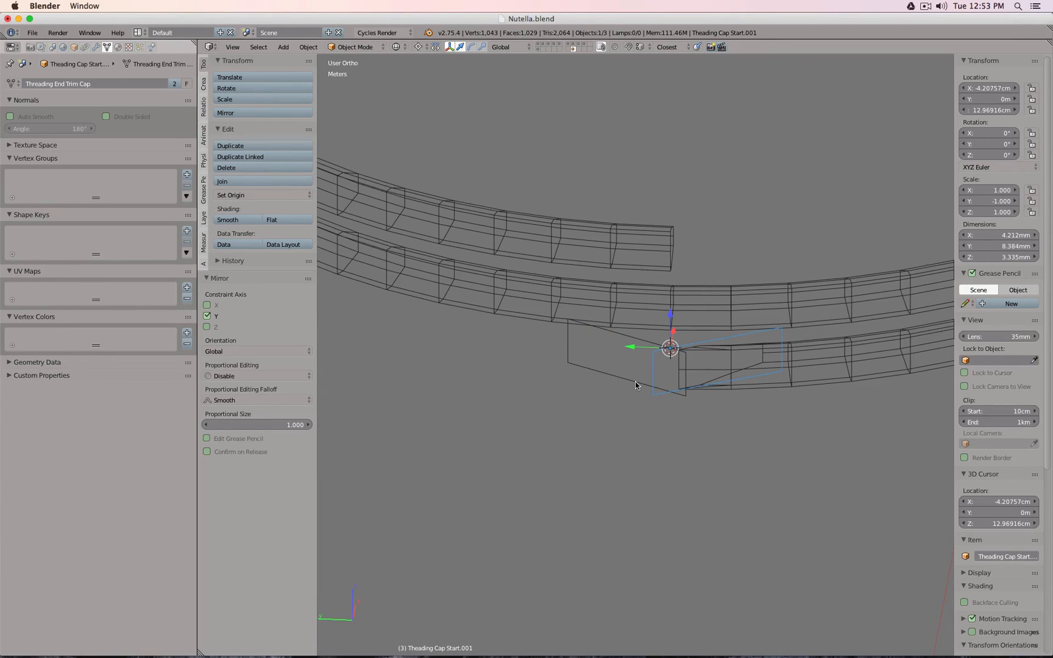
- Select the mirrored duplicate of the Theading Cap Start.001 cutter and set its Y scale to -1
right_click(635, 383)
right_click(657, 396)
mouse_move(987, 202)
mouse_down()
mouse_move(1025, 202)
mouse_move(988, 202)
mouse_up()
click(987, 202)
text(-1)
key(Return)
- Switch to solid shading and raise the Theading Cap Start.002 cutter 5.396 mm along global Z
mouse_move(809, 312)
middle_down()
mouse_move(708, 388)
mouse_move(714, 334)
middle_up()
key(z)
right_click(659, 416)
drag(673, 297, 681, 223)
- Snap the 3D cursor to the world center and rotate the Theading Cap Start.002 cutter about it by -25.162° in top view
key(KP_7)
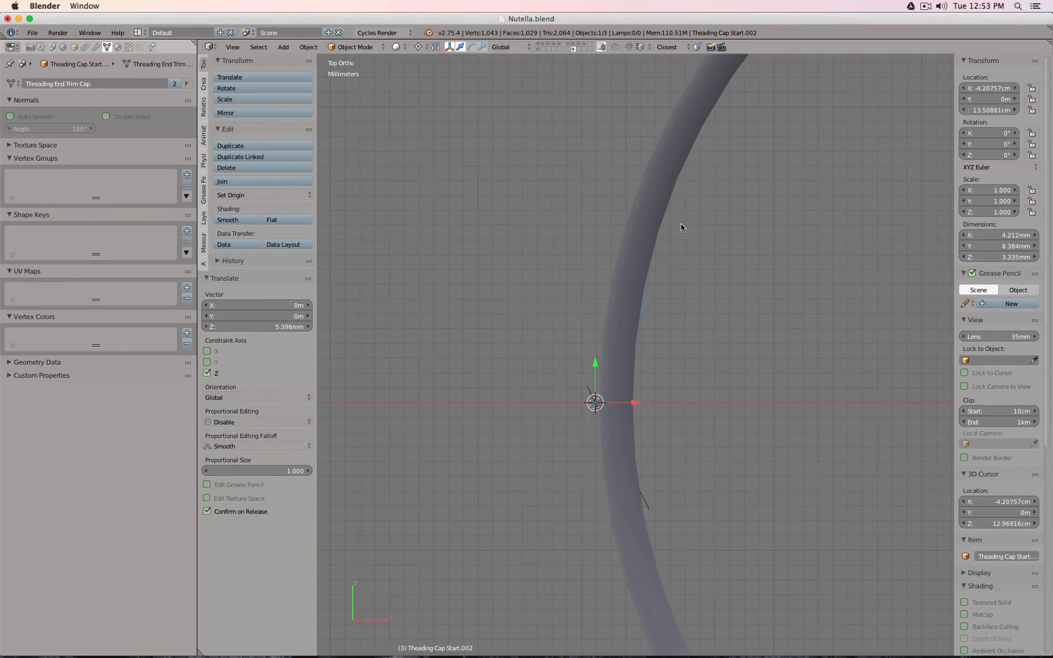
scroll(680, 224, down, 5)
ctrl+scroll(727, 264, down, 5)
key(shift+s)
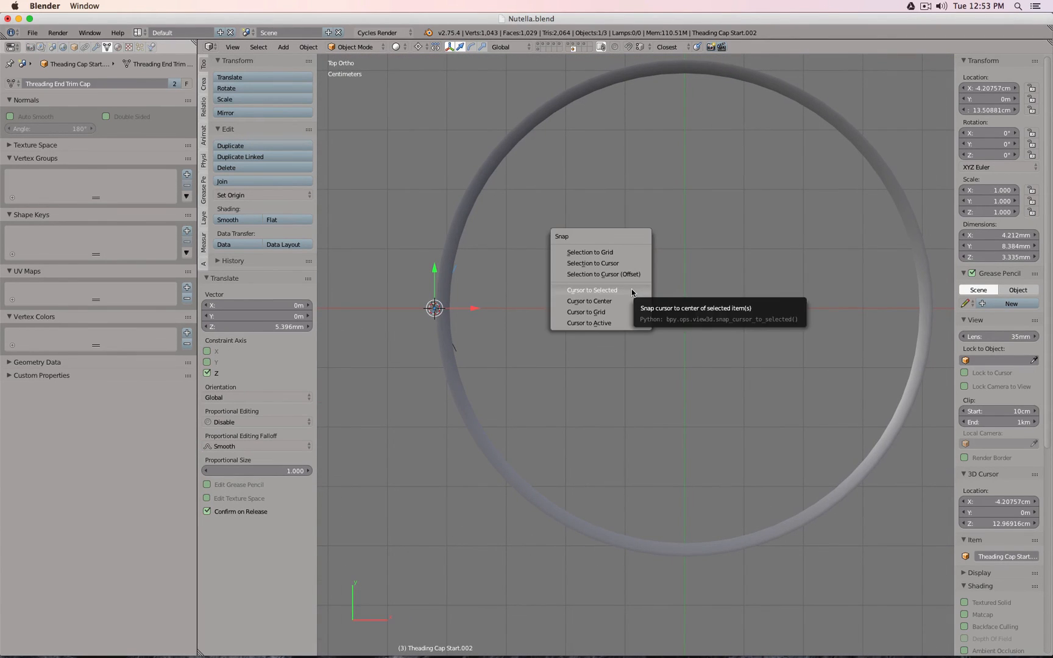
click(617, 301)
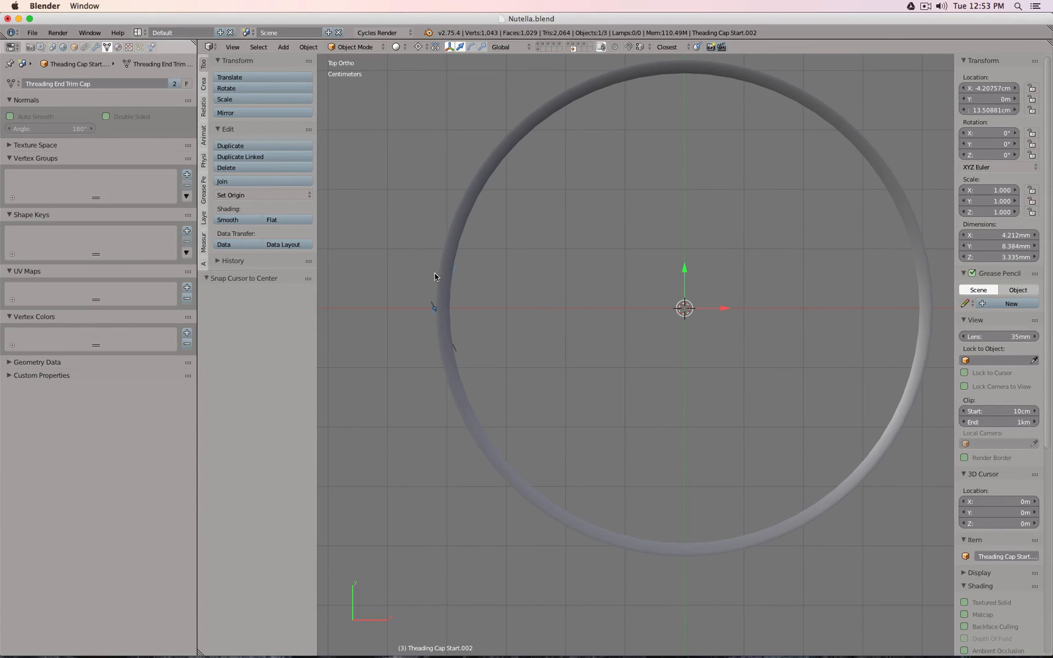
key(r)
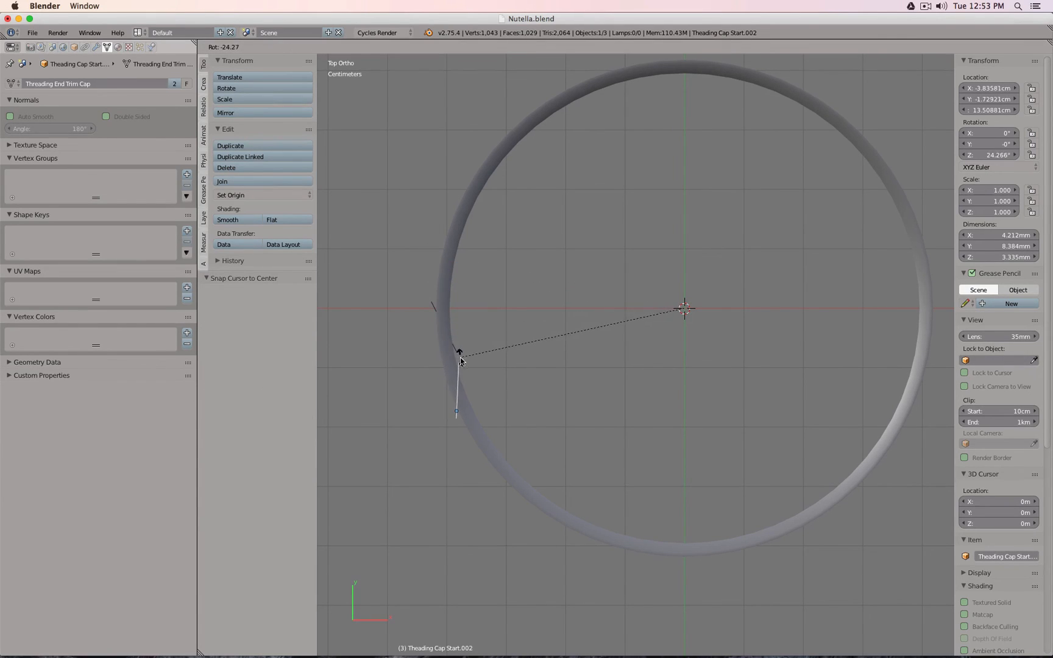
click(459, 353)
- Lower the Theading Cap Start.002 cutter by 0.681 mm along Z so it lines up with the upper thread
middle_drag(459, 354, 581, 260)
scroll(652, 338, up, 3)
scroll(642, 256, up, 3)
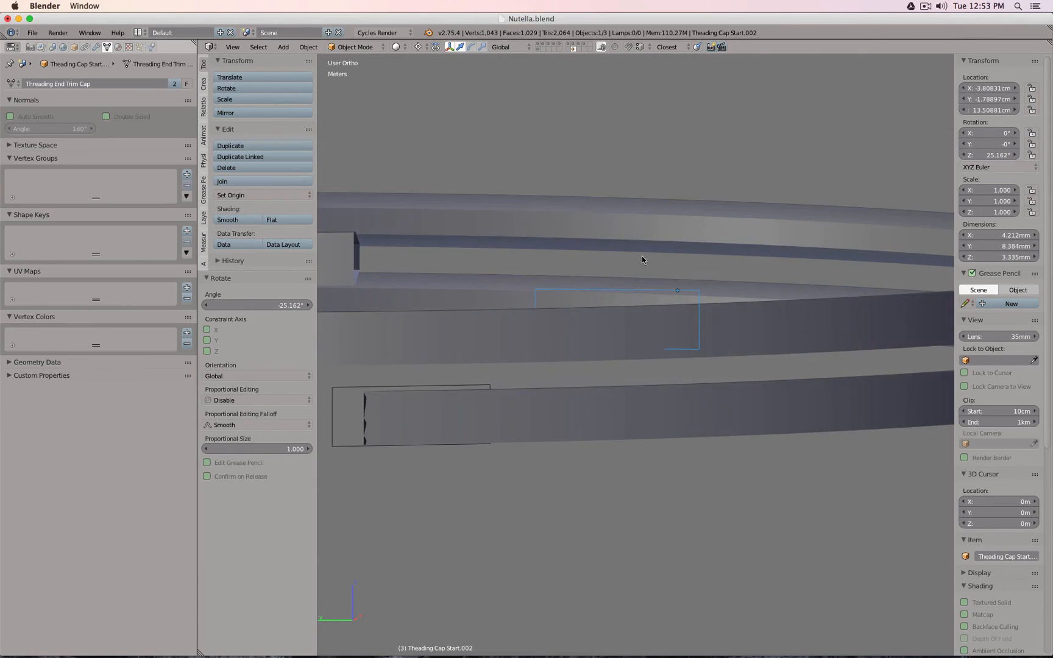
key(g)
key(z)
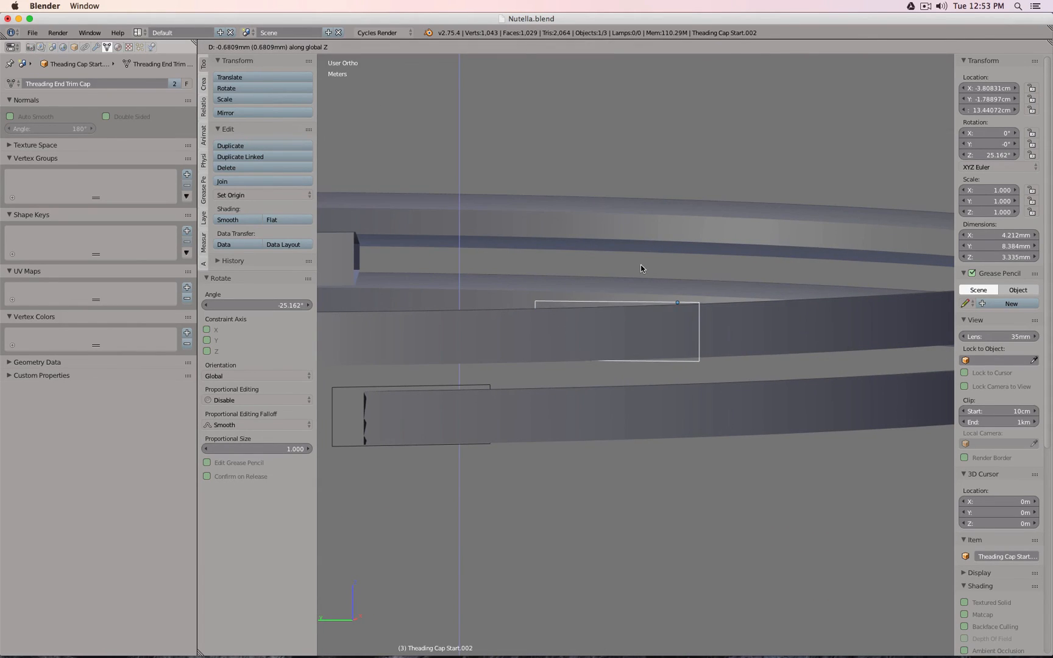
click(641, 264)
middle_drag(642, 264, 696, 275)
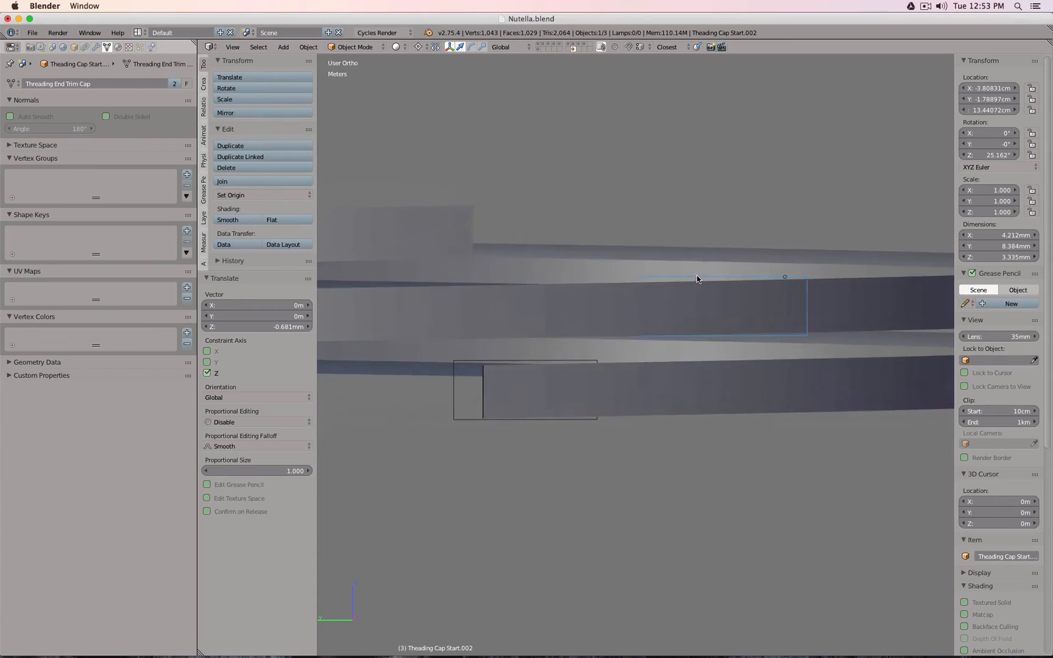
scroll(837, 275, up, 2)
scroll(837, 274, down, 3)
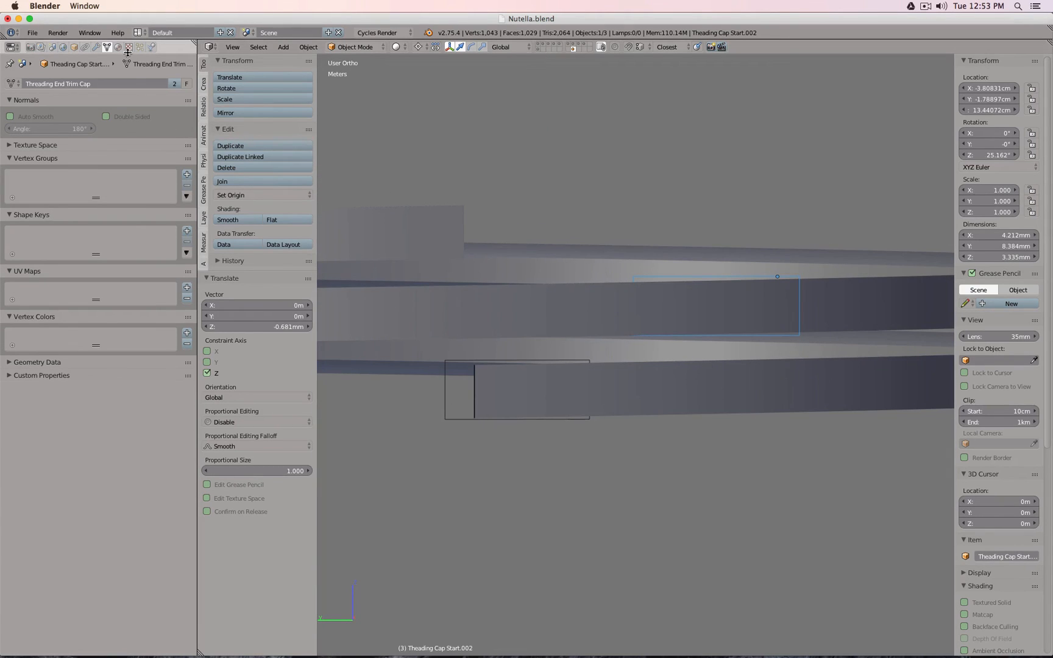
- Assign Theading Cap Start.002 as the object of the Cap end Boolean on Threading Boolean.001 and check both thread ends
click(96, 47)
right_click(418, 265)
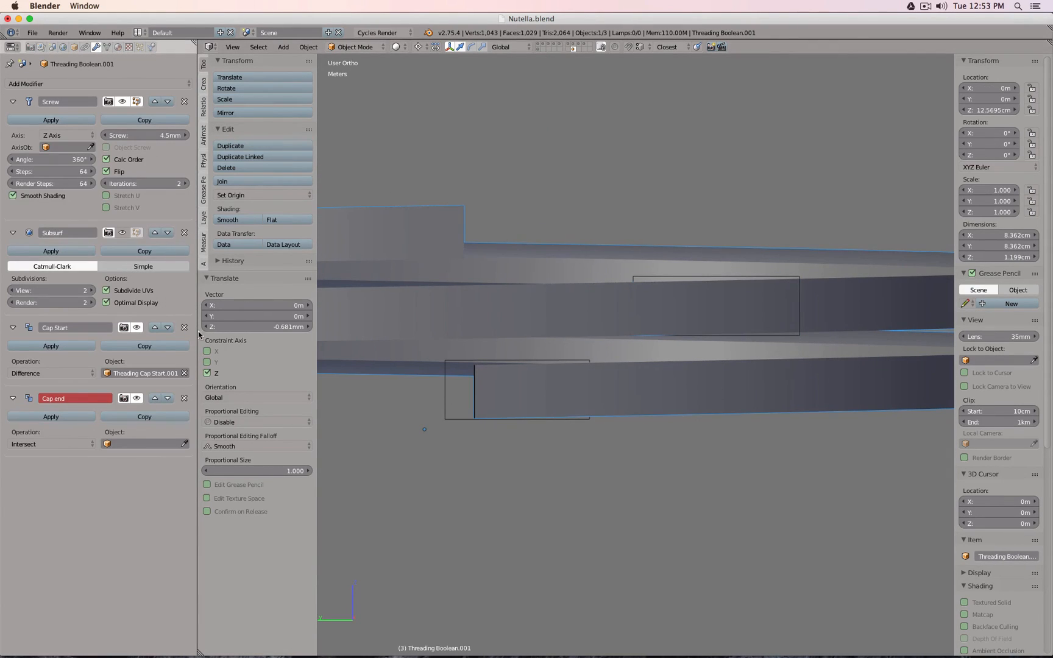
click(185, 444)
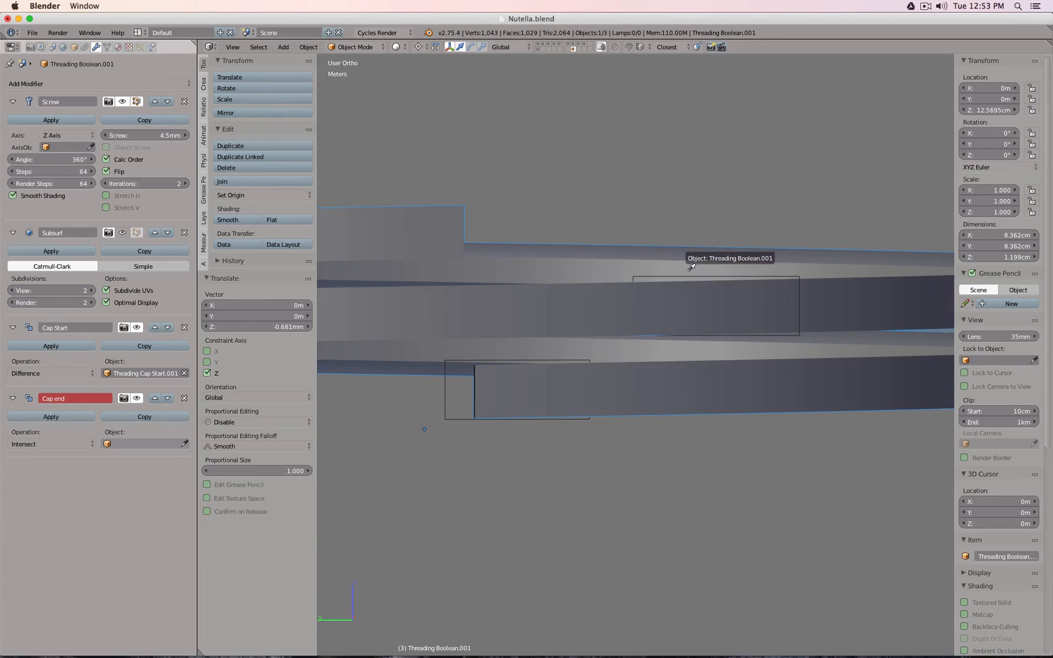
scroll(612, 249, down, 3)
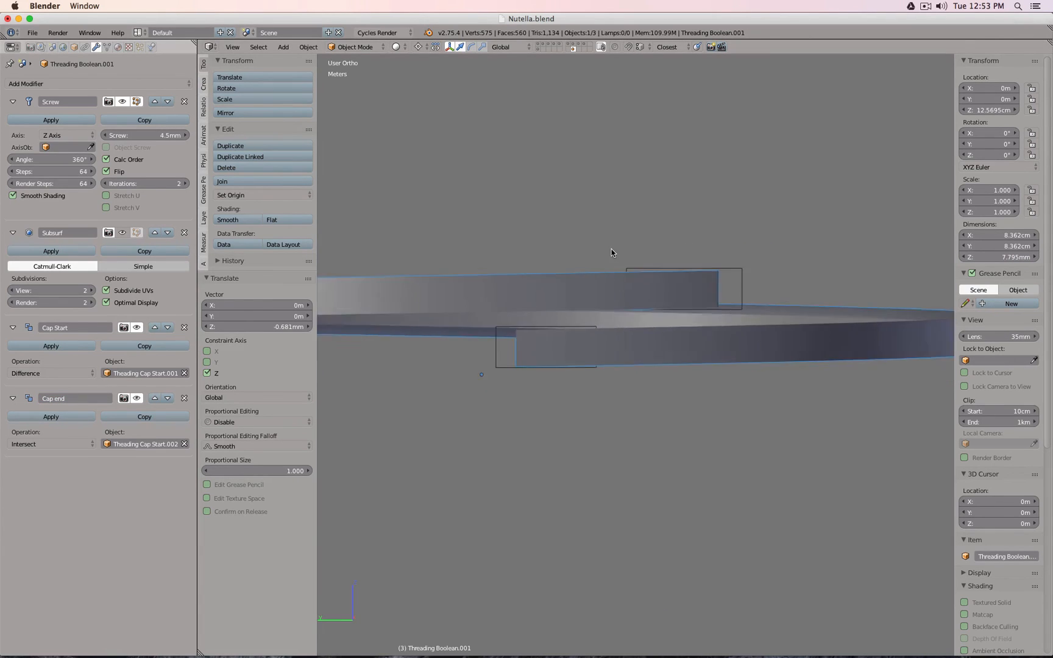
middle_drag(611, 249, 445, 283)
middle_drag(529, 224, 594, 320)
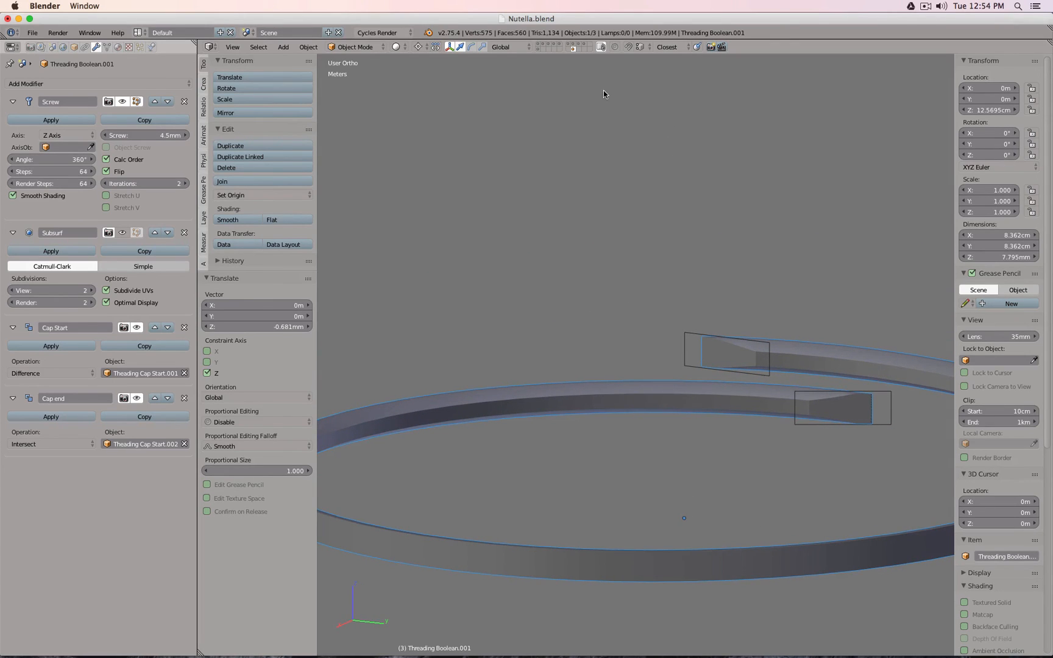
scroll(637, 182, down, 3)
scroll(637, 182, up, 3)
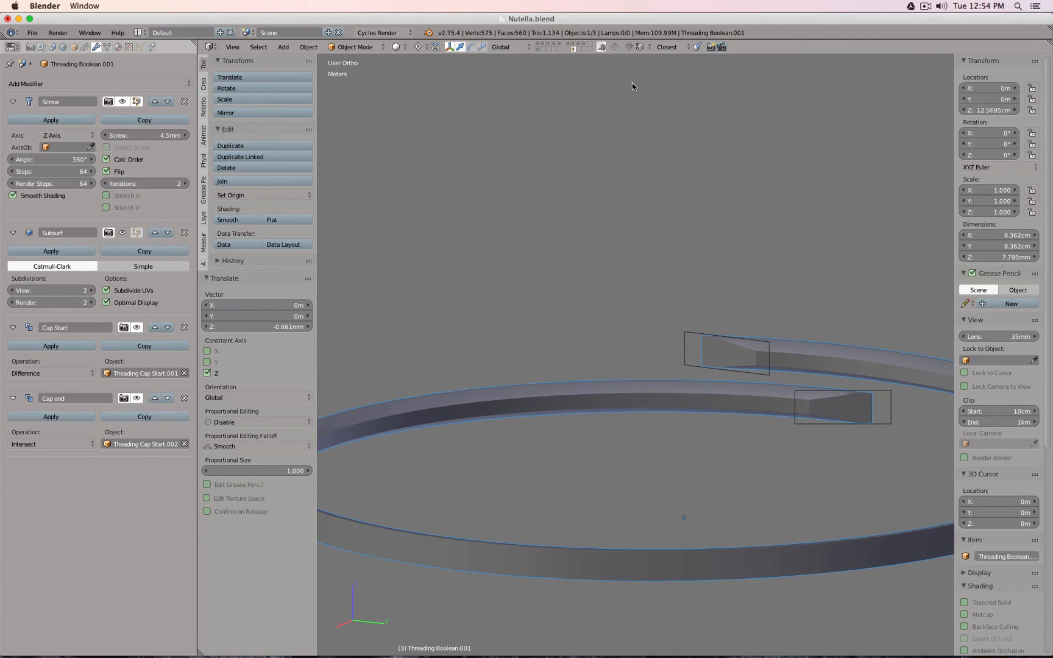
- Rename the Threading Boolean.001 object as Threading Boolean Cap
click(74, 47)
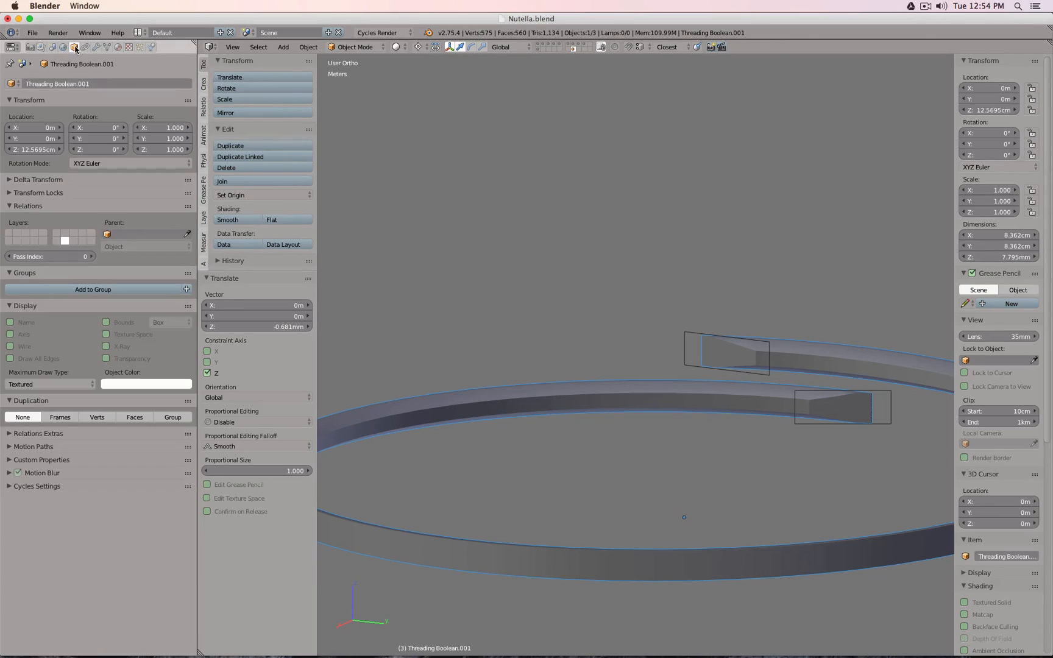
click(97, 83)
click(100, 81)
key(BackSpace)
key(BackSpace)
key(BackSpace)
key(BackSpace)
key(BackSpace)
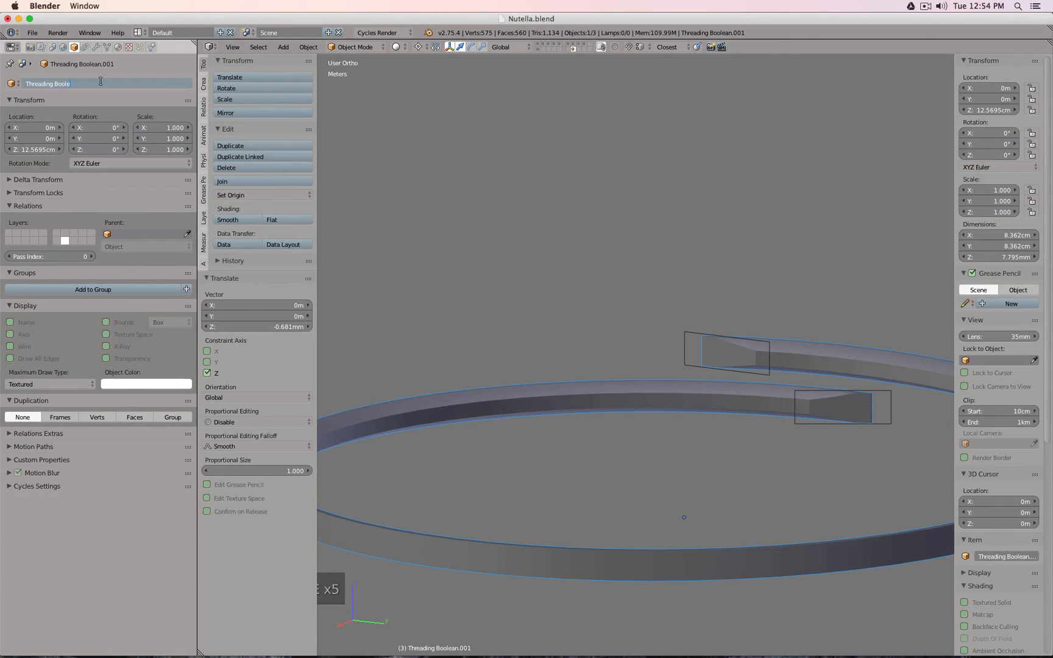
key(Return)
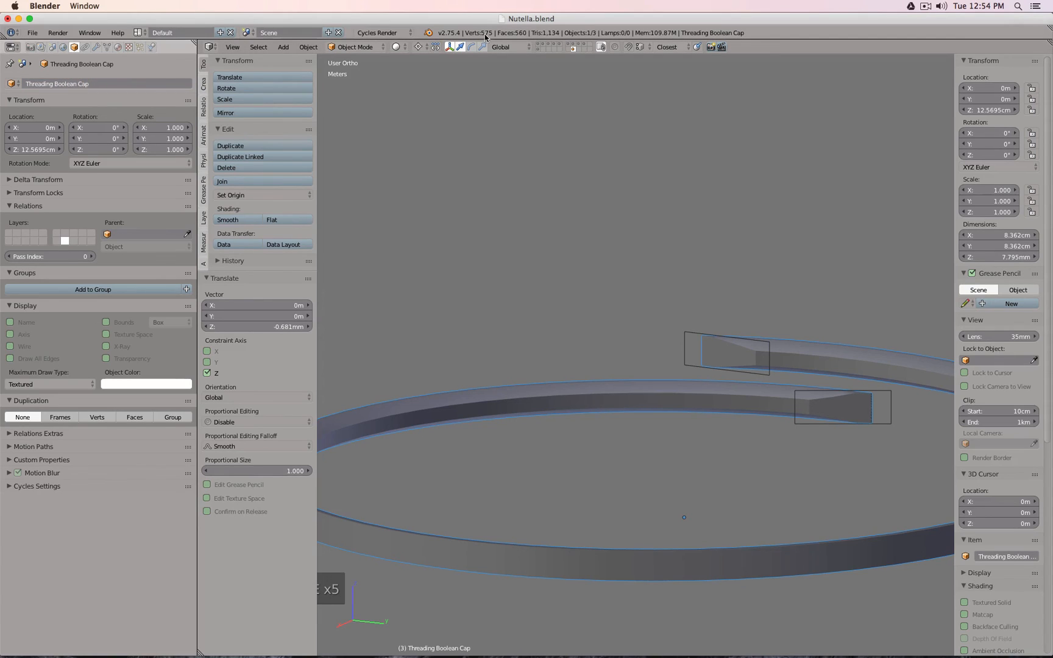
- Show the jar threading's layer and rename its Threading Boolean object as Threading Boolean Bottle
click(580, 47)
right_click(610, 411)
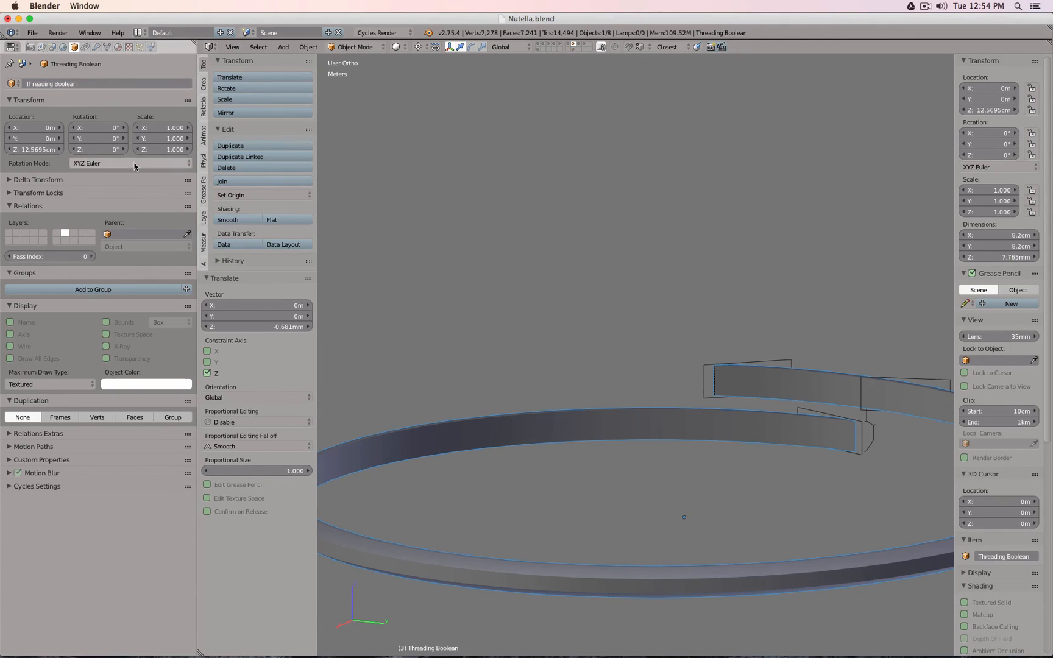
click(108, 84)
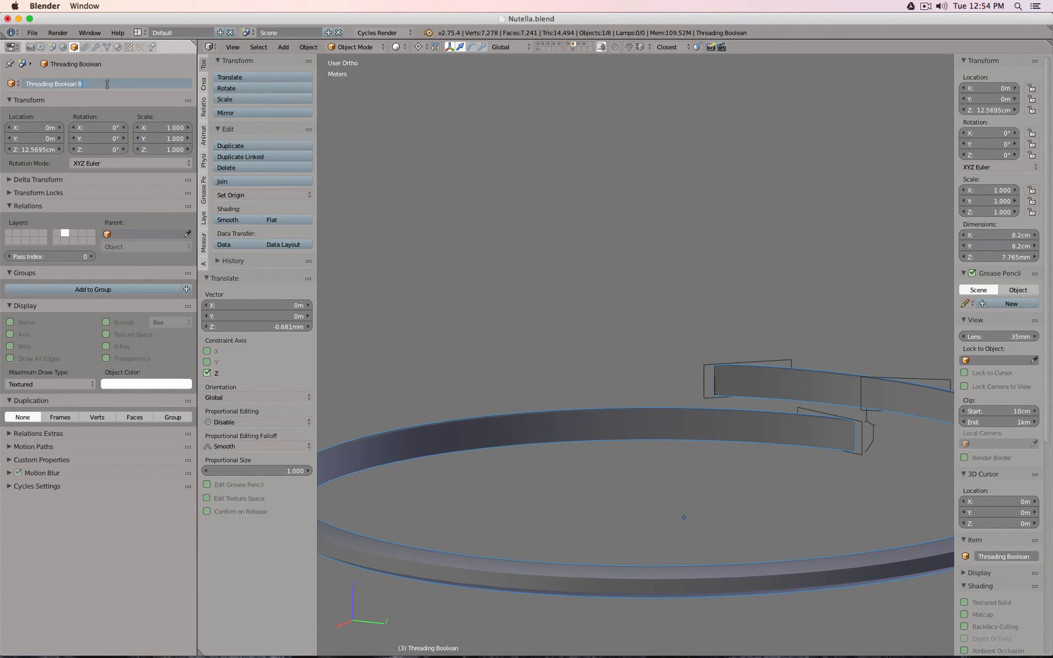
text(Bottle)
key(Return)
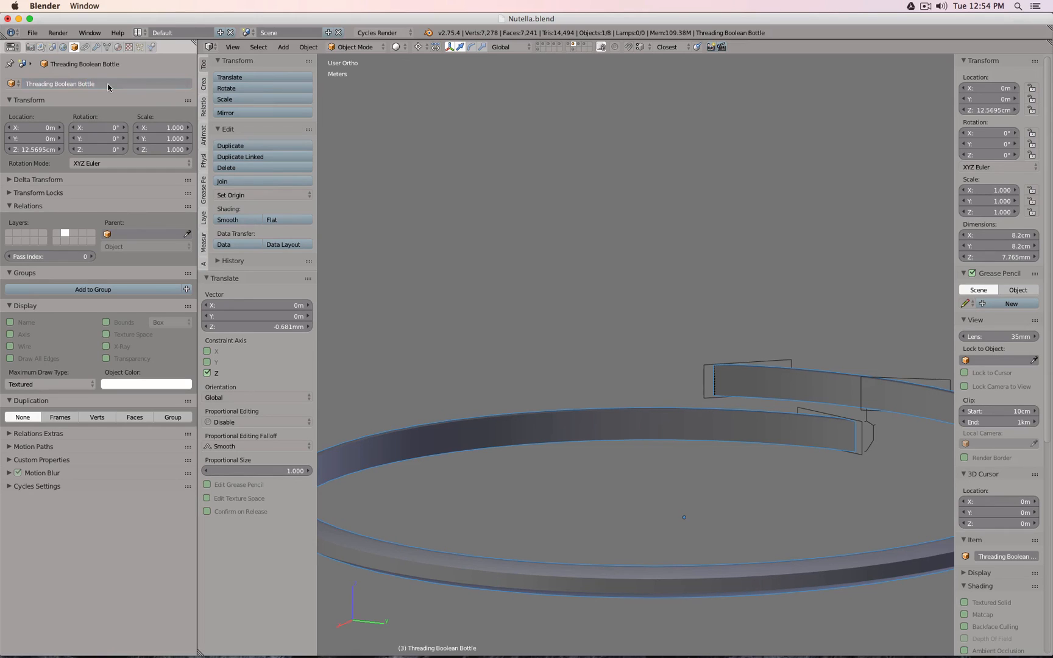
- Show the cap's layer, select the Cap, and display the cap threading's layer together with it
click(561, 44)
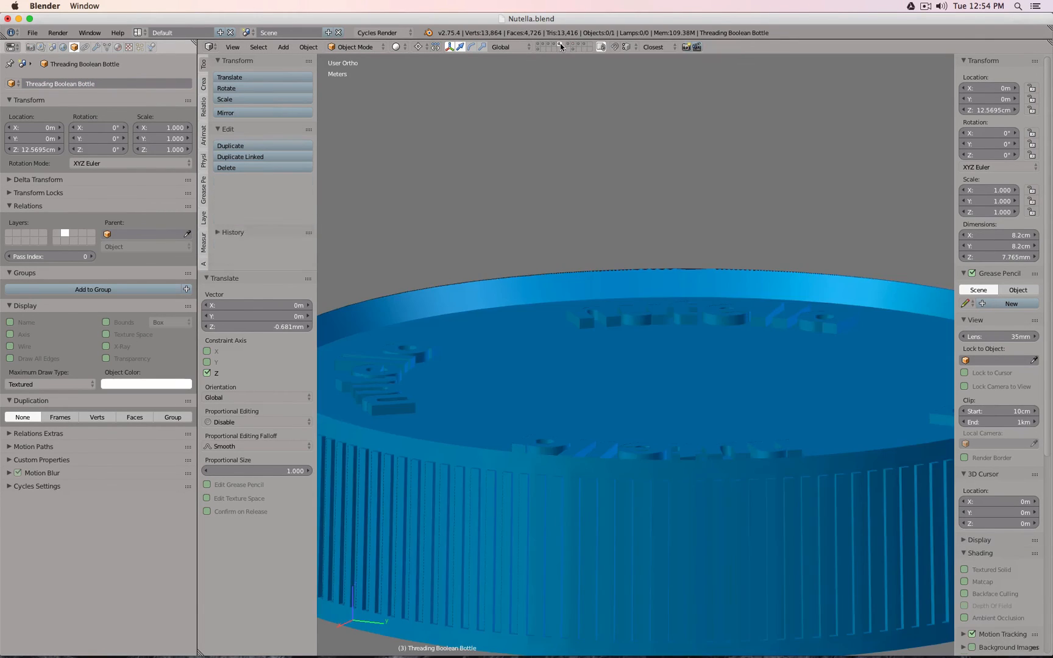
scroll(594, 310, down, 3)
middle_drag(602, 326, 581, 181)
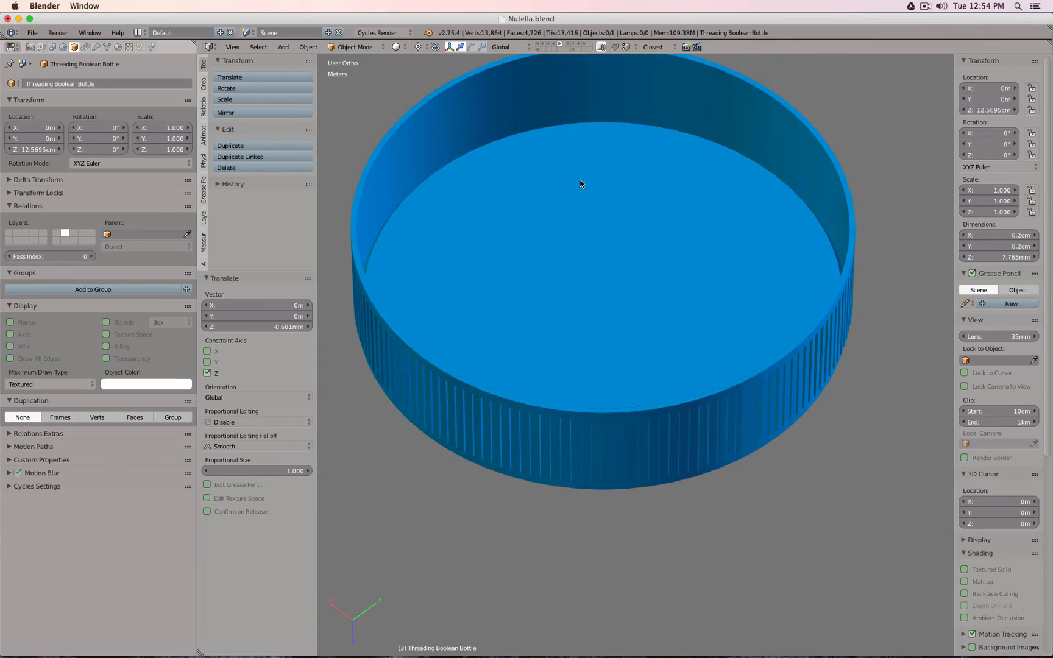
right_click(580, 183)
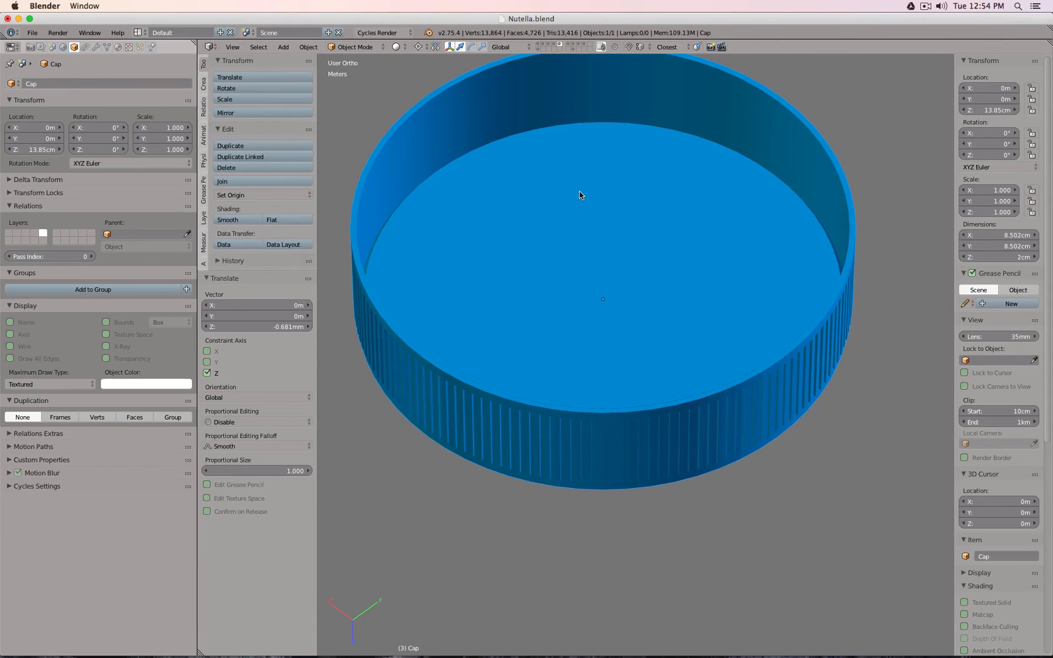
shift+click(573, 47)
- Examine the cap from inside and outside for places where the thread pokes through the ribbed wall
middle_drag(566, 164, 595, 156)
scroll(685, 335, up, 5)
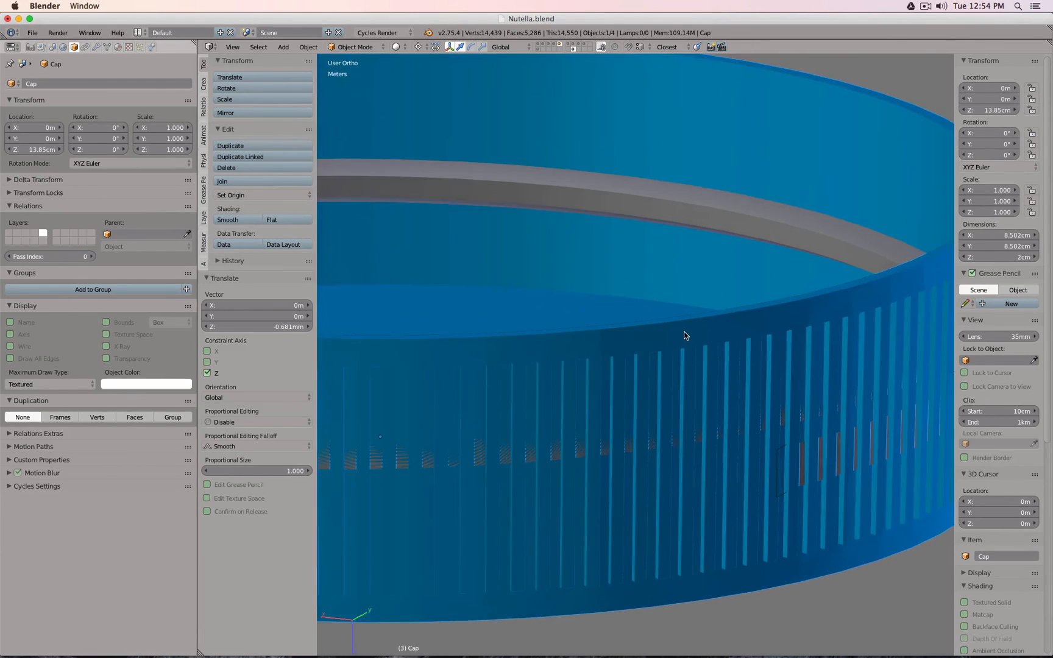
middle_drag(685, 335, 478, 310)
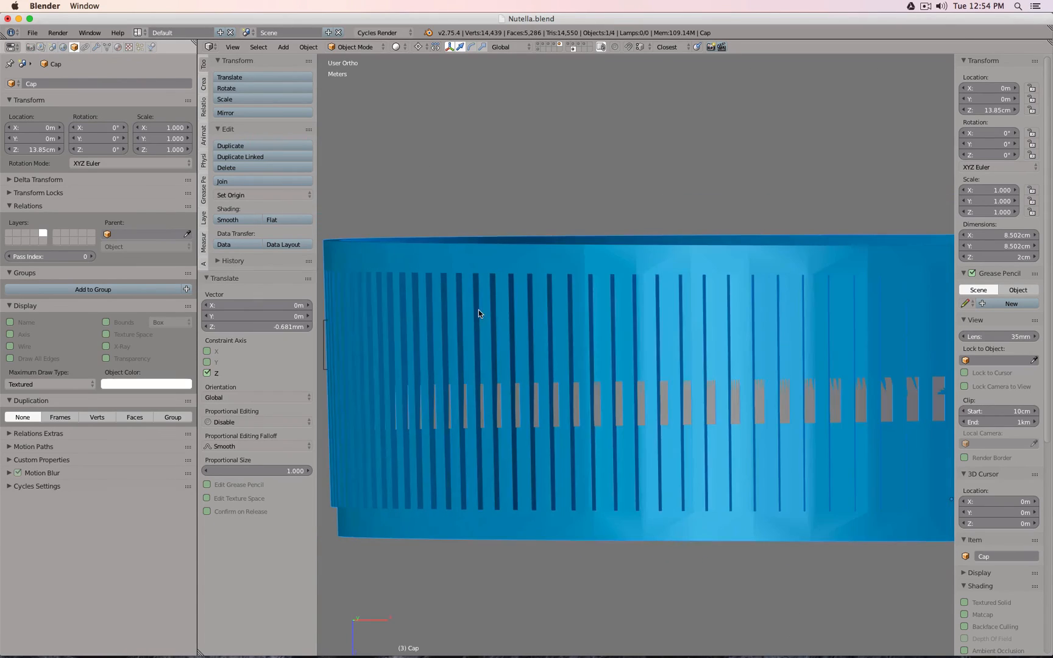
scroll(607, 334, down, 3)
middle_drag(607, 334, 691, 423)
scroll(691, 422, up, 5)
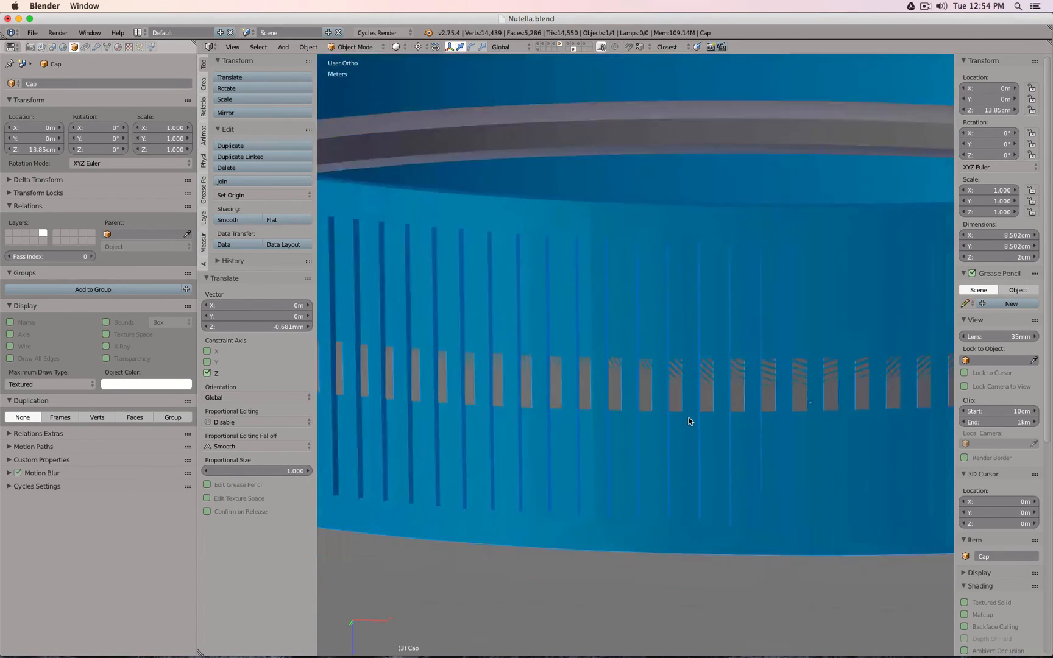
scroll(690, 422, down, 5)
middle_drag(656, 379, 630, 504)
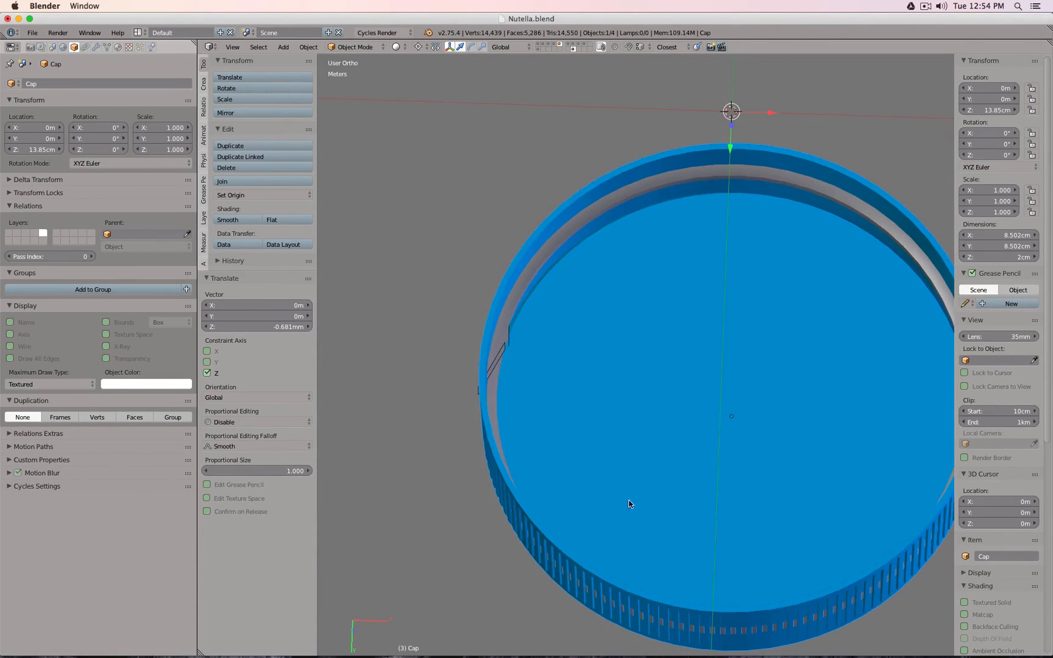
scroll(628, 393, down, 3)
- Clip the view to a narrow section of the cap rim and examine the thread's cross-section against the wall
key(KP_7)
key(z)
scroll(694, 240, up, 1)
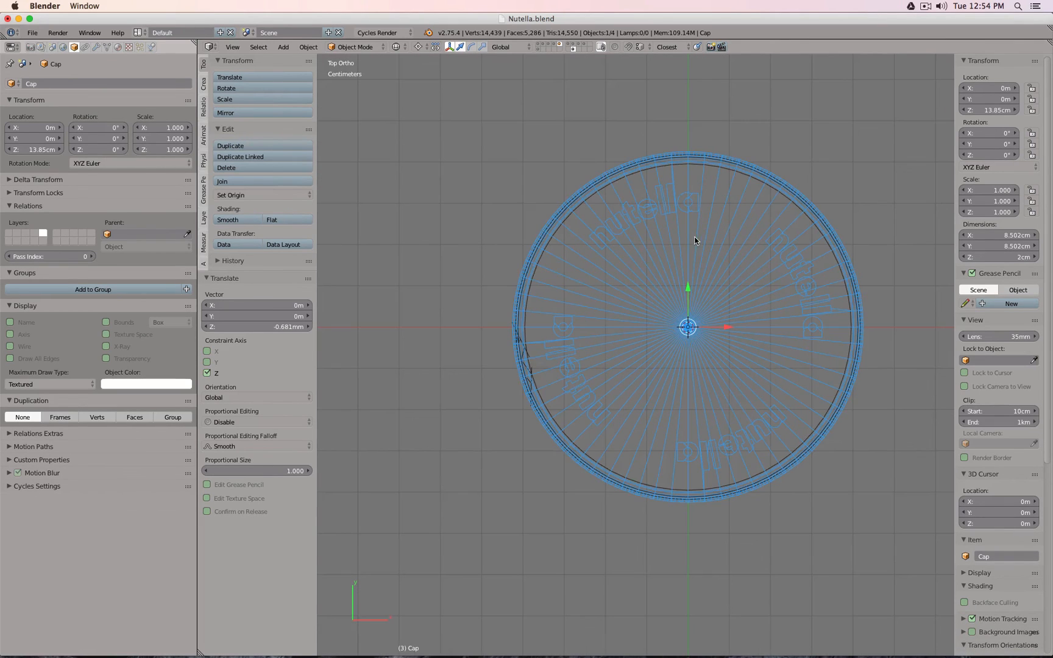
key(alt+b)
mouse_move(677, 465)
mouse_down()
mouse_move(716, 505)
mouse_move(701, 525)
mouse_up()
middle_drag(688, 522, 828, 417)
key(z)
scroll(781, 293, up, 10)
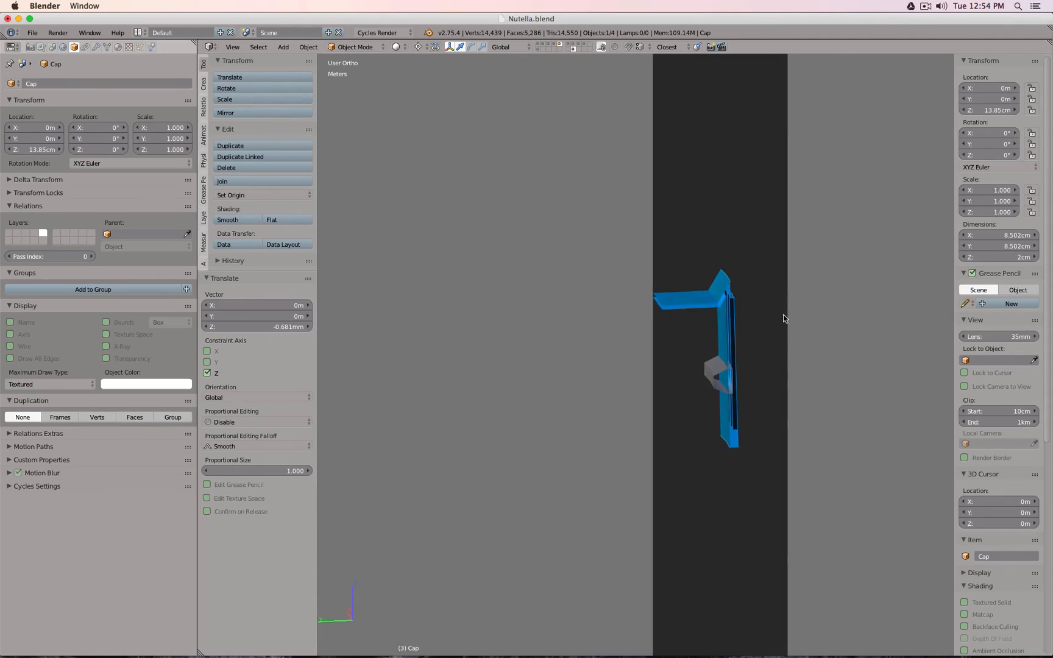
middle_drag(783, 373, 679, 373)
shift+middle_drag(643, 440, 621, 275)
scroll(621, 275, up, 4)
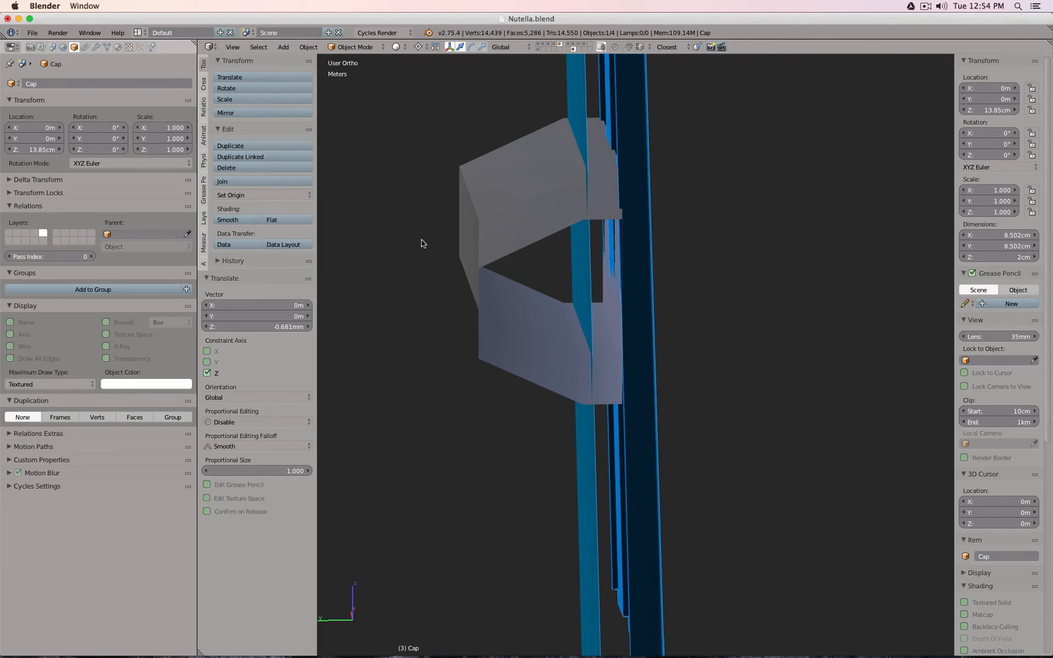
- Select Threading Boolean Cap, bring up its modifiers, clear the view clipping, and enter Edit Mode on it
right_click(491, 200)
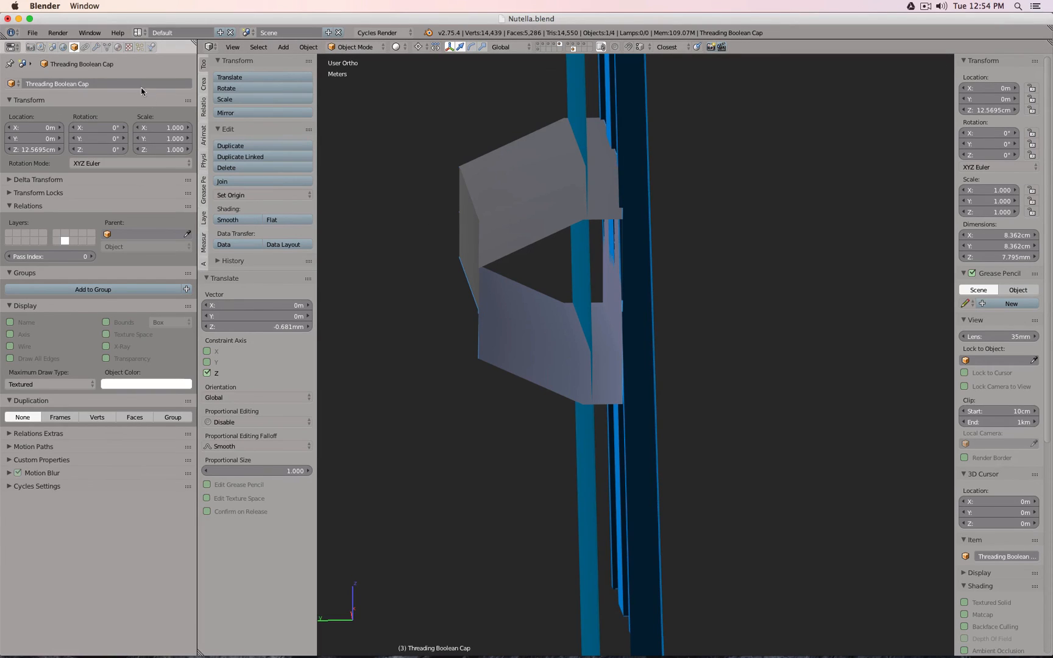
click(98, 49)
scroll(574, 278, down, 5)
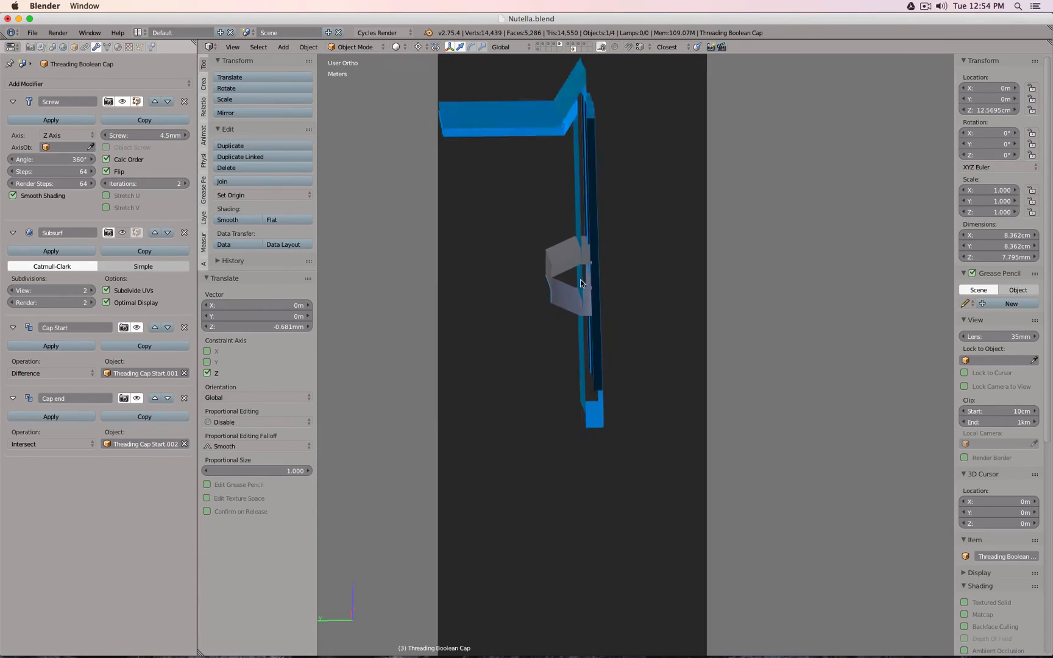
key(alt+b)
key(Tab)
scroll(582, 286, down, 4)
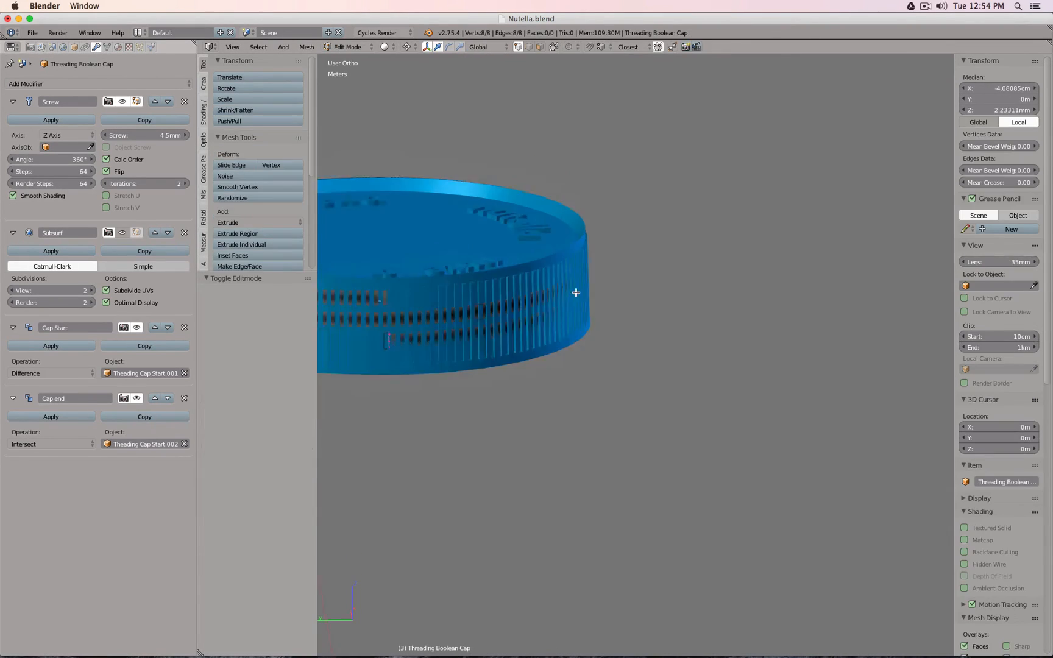
- Select the three outer vertices of the cap thread profile and move them 0.182 mm along X
key(z)
key(z)
scroll(464, 305, up, 10)
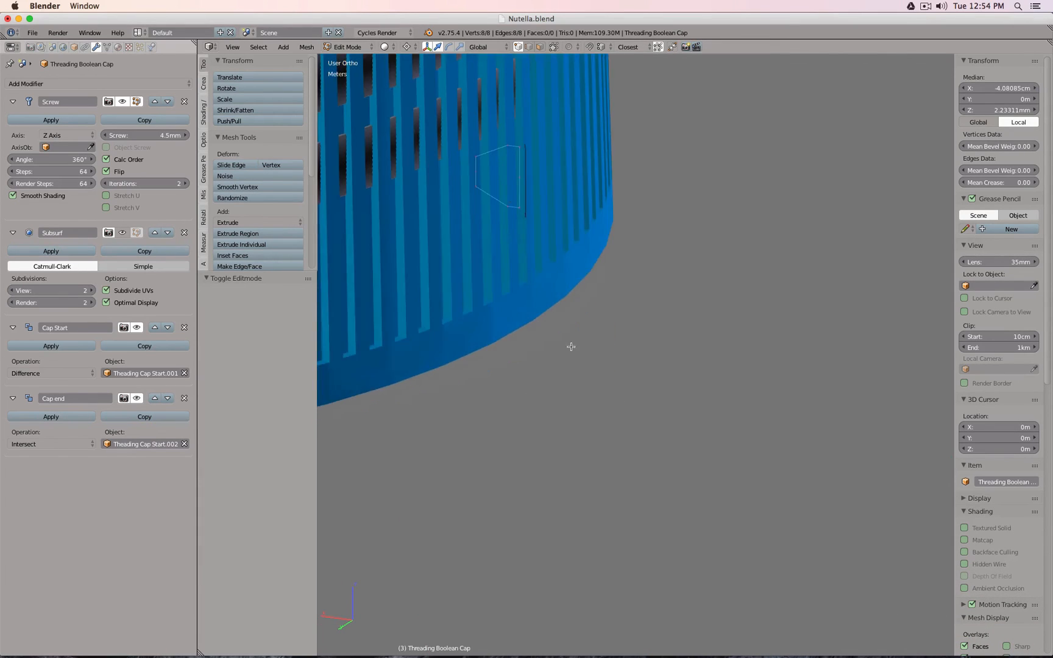
right_click(638, 256)
shift+right_click(639, 334)
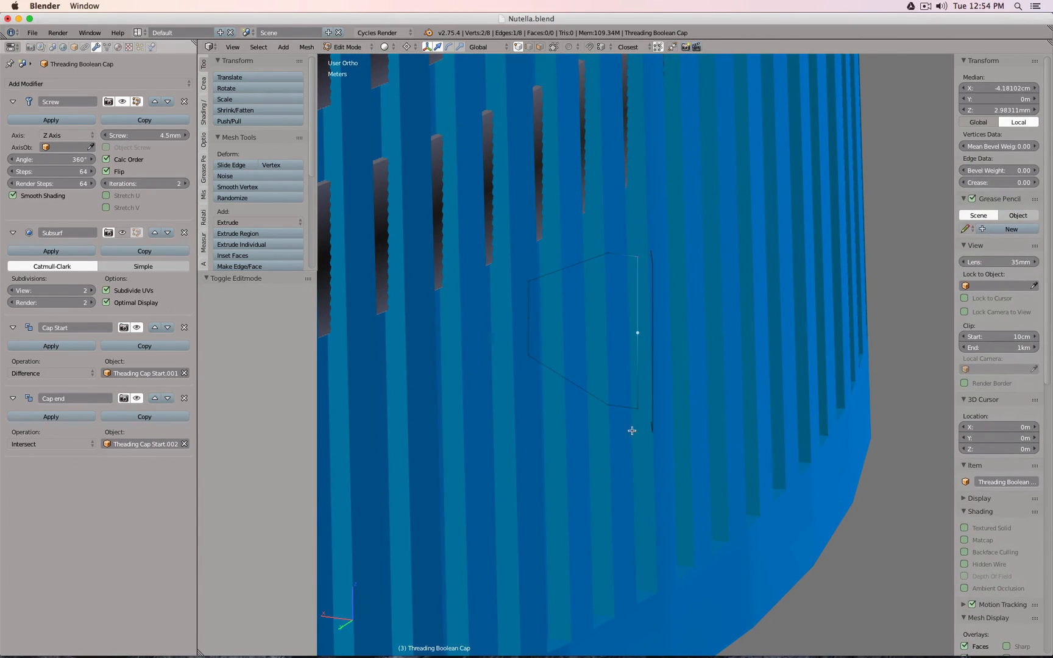
shift+right_click(638, 413)
key(comma)
drag(603, 328, 595, 327)
scroll(594, 326, down, 5)
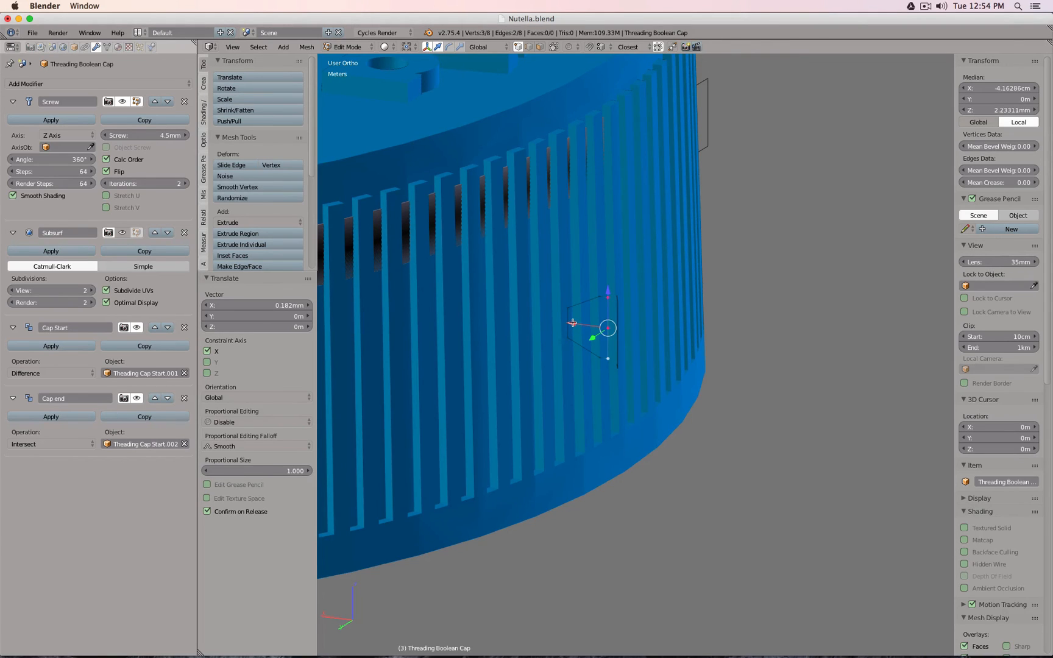
- Move the selected outer vertices of the cap thread profile another 95.181 µm along X and check the ribbed outside
scroll(630, 312, down, 2)
mouse_move(704, 403)
middle_down()
mouse_move(732, 383)
mouse_move(719, 391)
middle_up()
key(KP_1)
key(KP_Decimal)
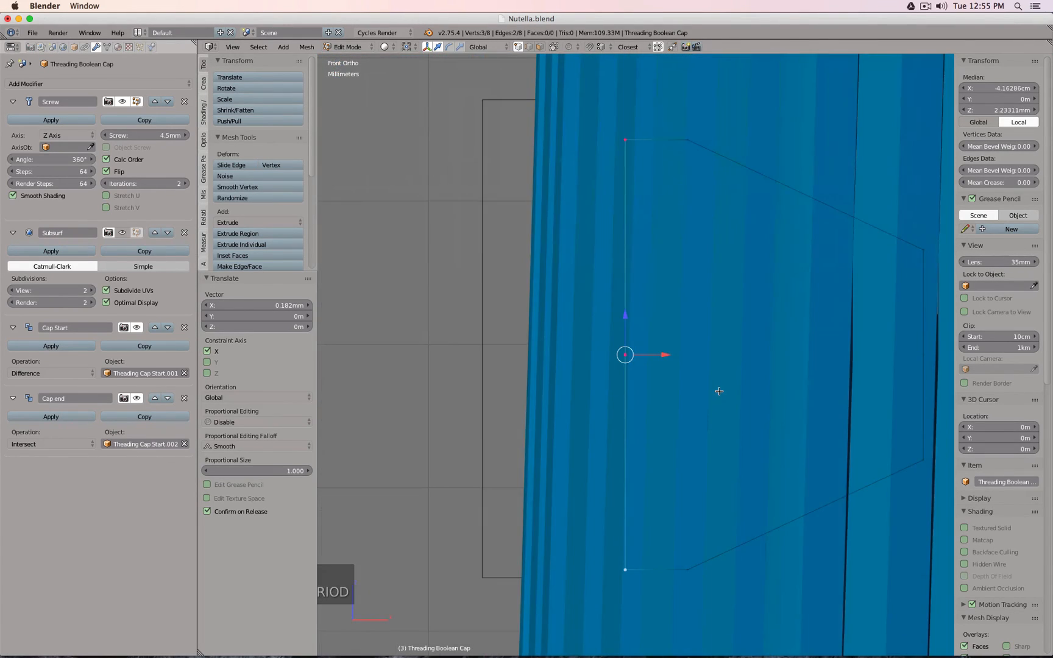
scroll(658, 292, down, 3)
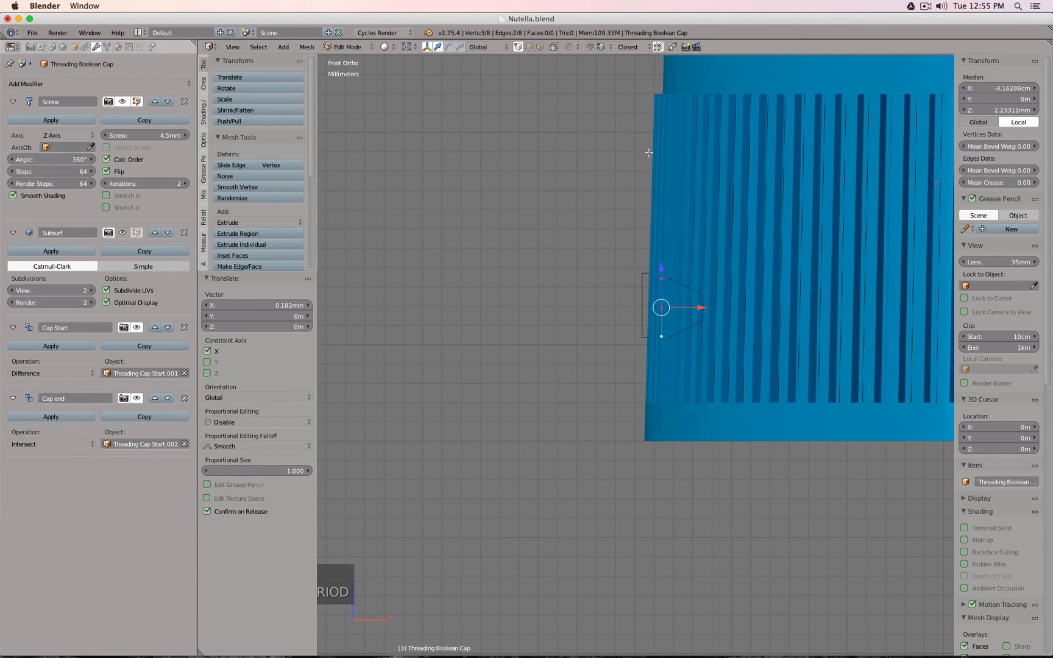
key(z)
scroll(701, 301, up, 5)
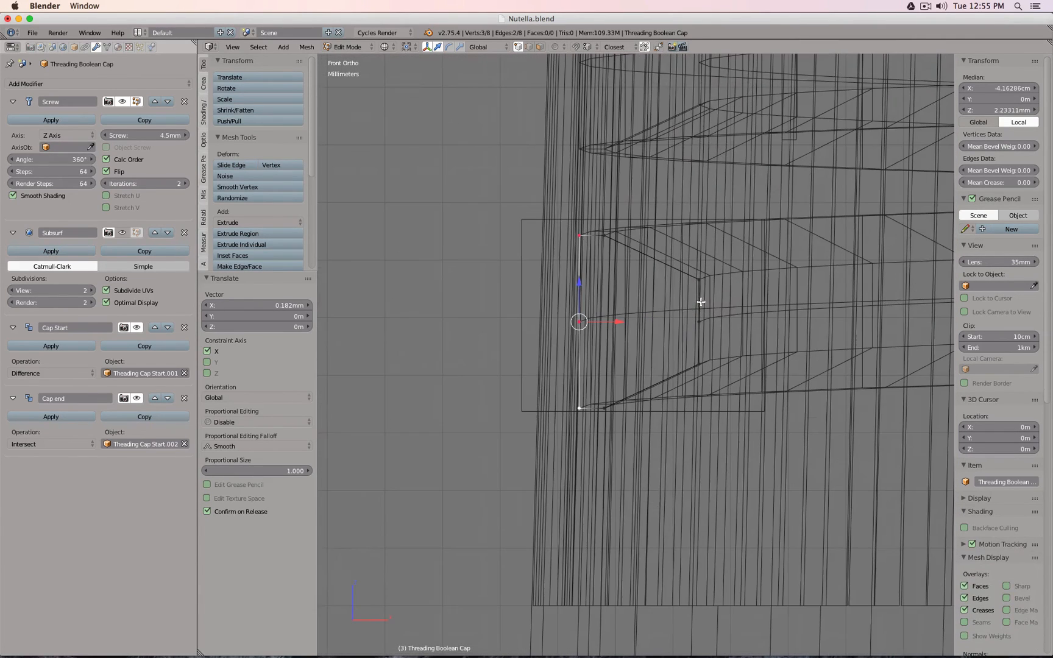
click(625, 321)
scroll(625, 321, down, 2)
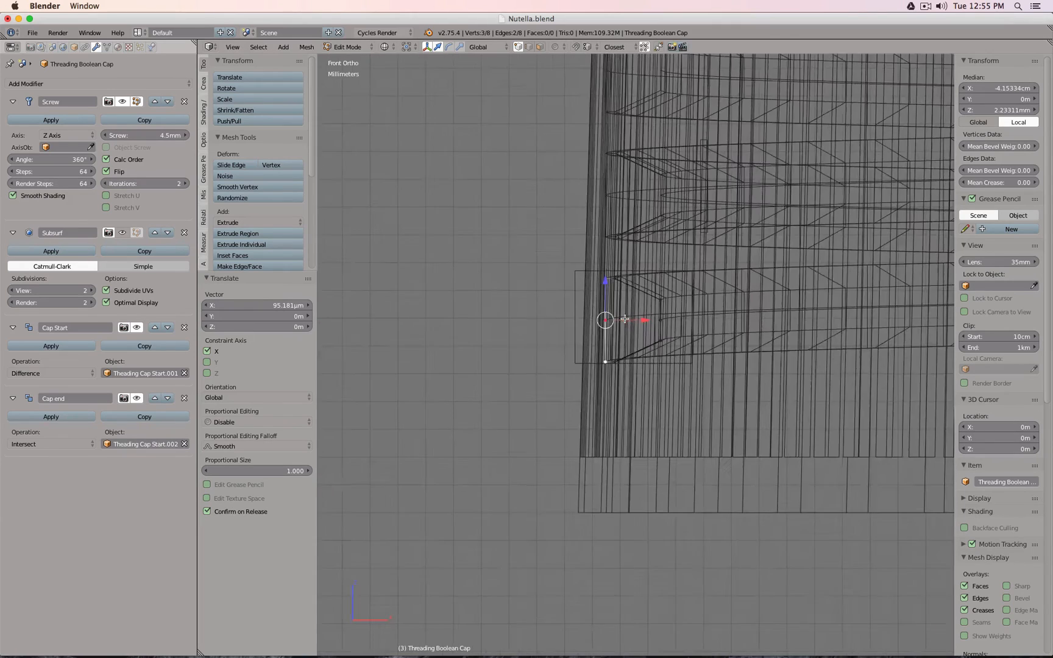
key(z)
middle_drag(632, 292, 690, 319)
drag(647, 315, 648, 315)
scroll(648, 315, down, 4)
key(Tab)
key(Tab)
scroll(647, 315, up, 4)
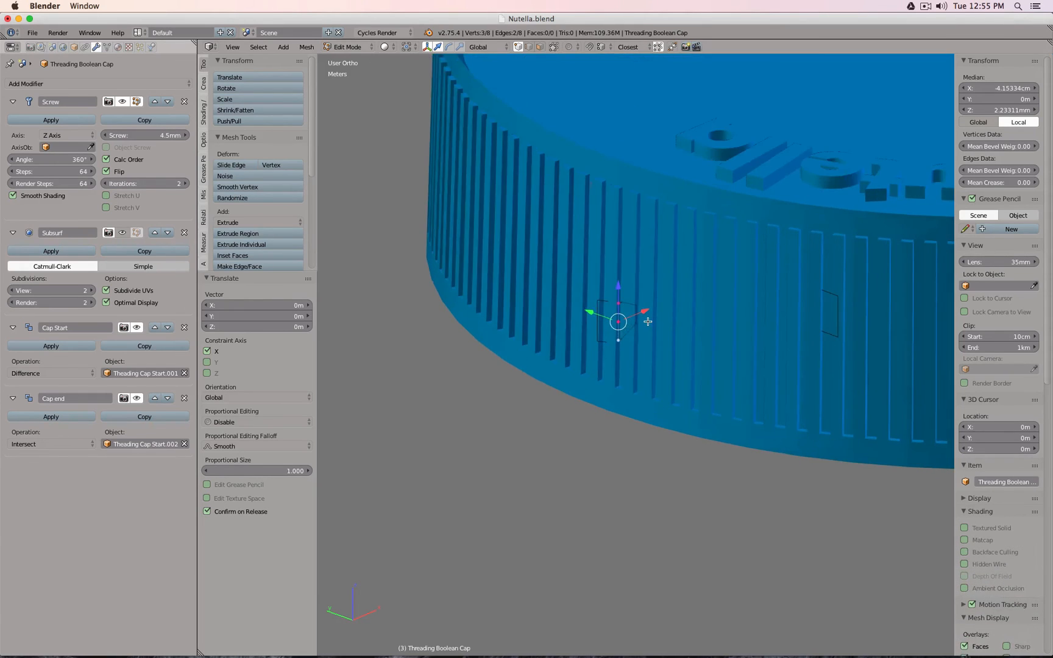
- Nudge the same outer profile vertices inward along X by 41.664 µm, then slightly more, and return to Object Mode
scroll(647, 315, down, 4)
key(Tab)
middle_drag(696, 373, 442, 287)
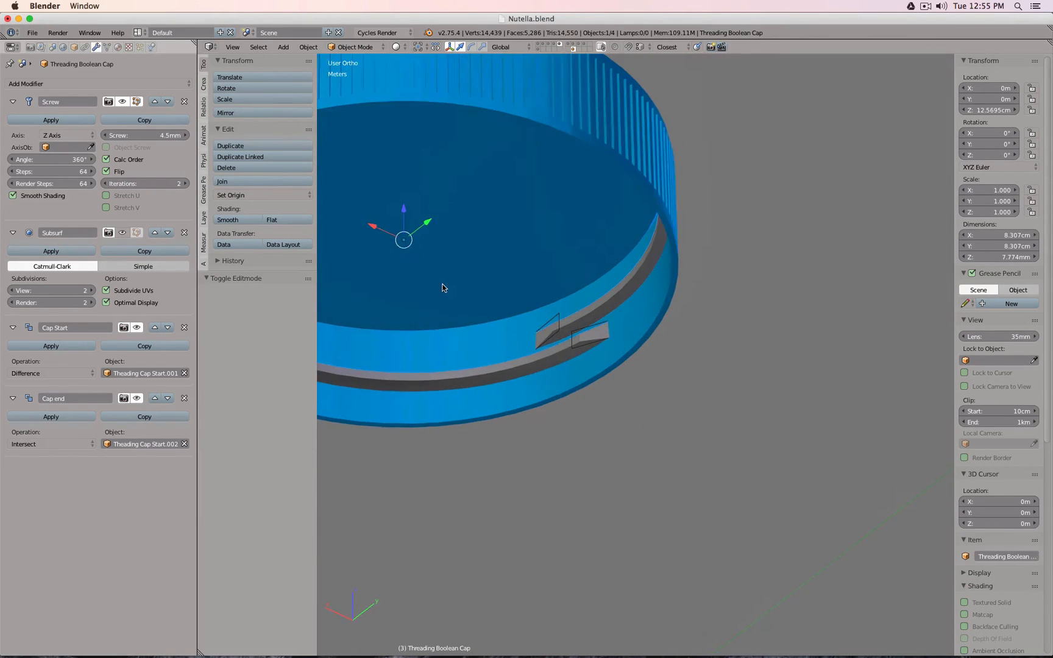
scroll(598, 334, up, 4)
key(Tab)
scroll(641, 331, up, 4)
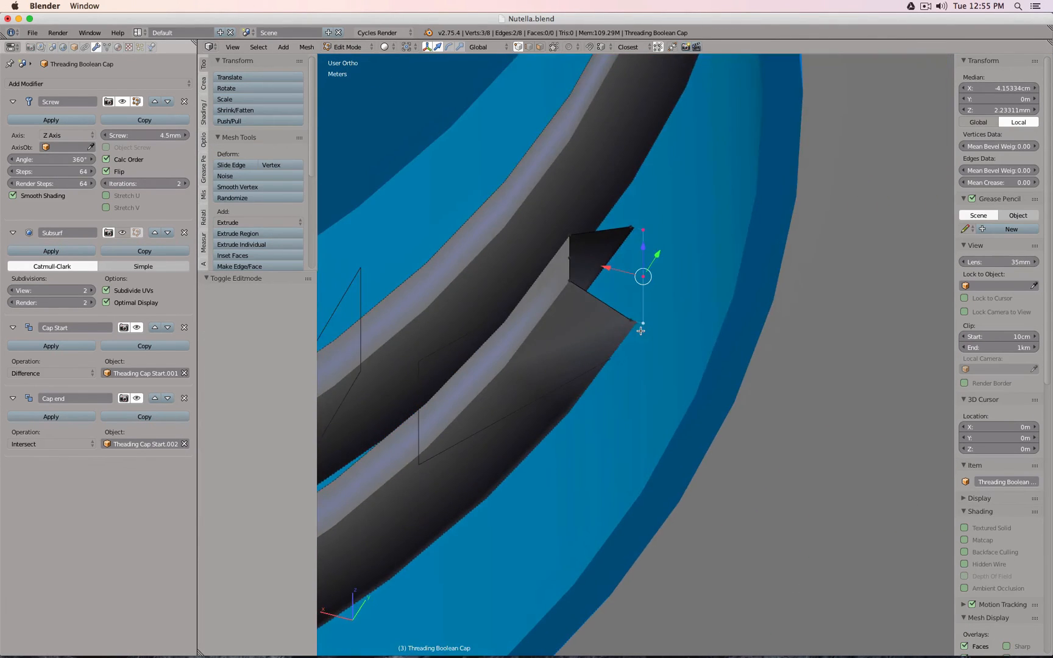
drag(610, 268, 608, 274)
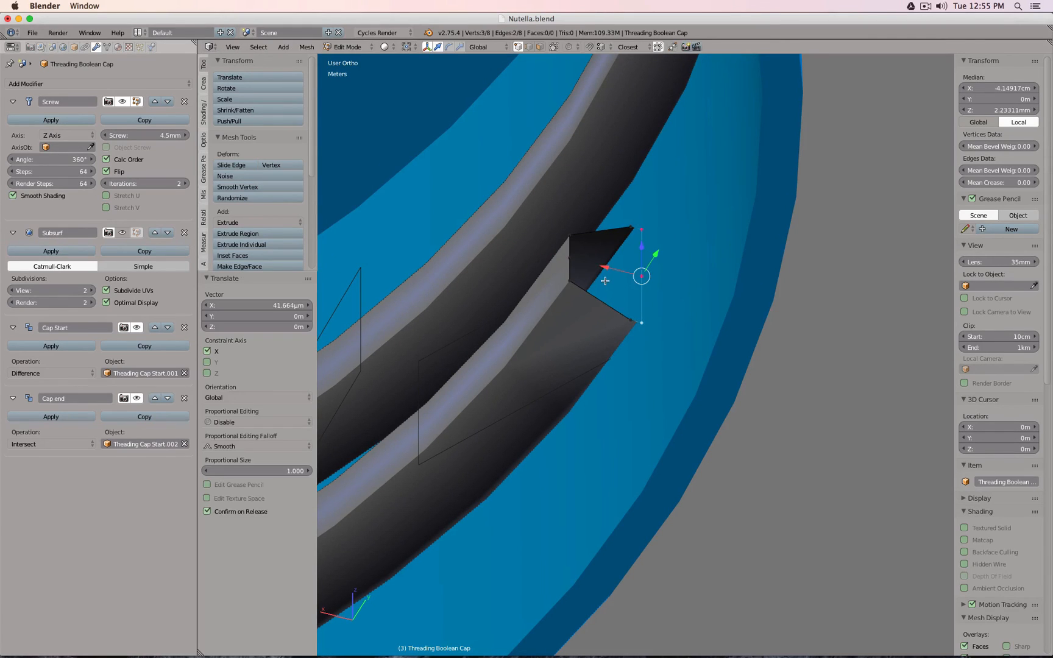
scroll(605, 281, down, 1)
scroll(604, 281, up, 1)
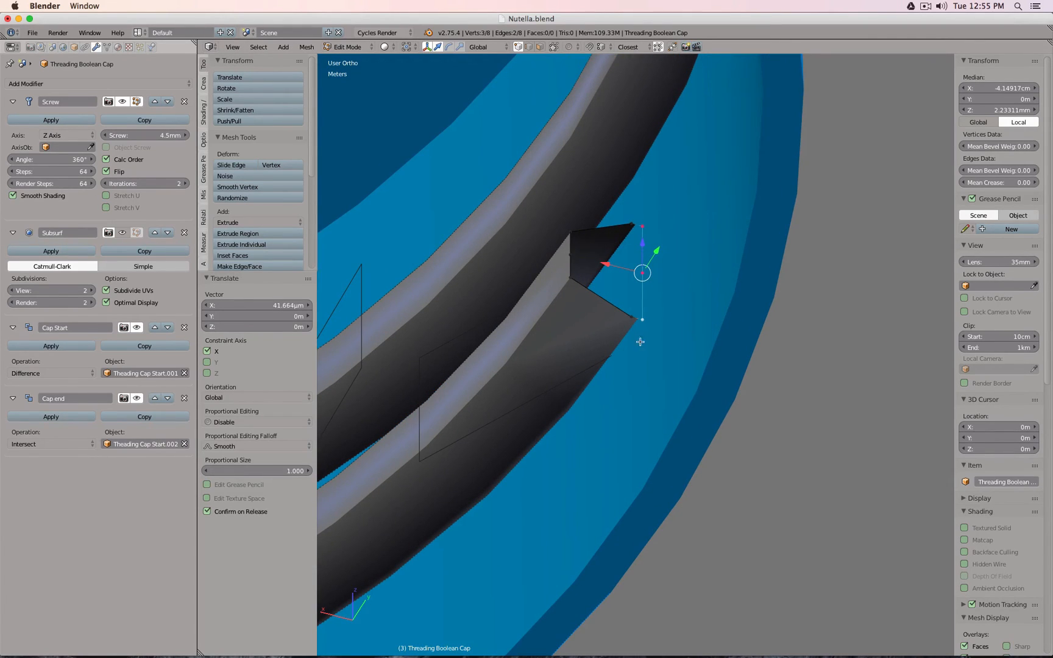
drag(606, 264, 605, 265)
key(Tab)
scroll(614, 197, down, 6)
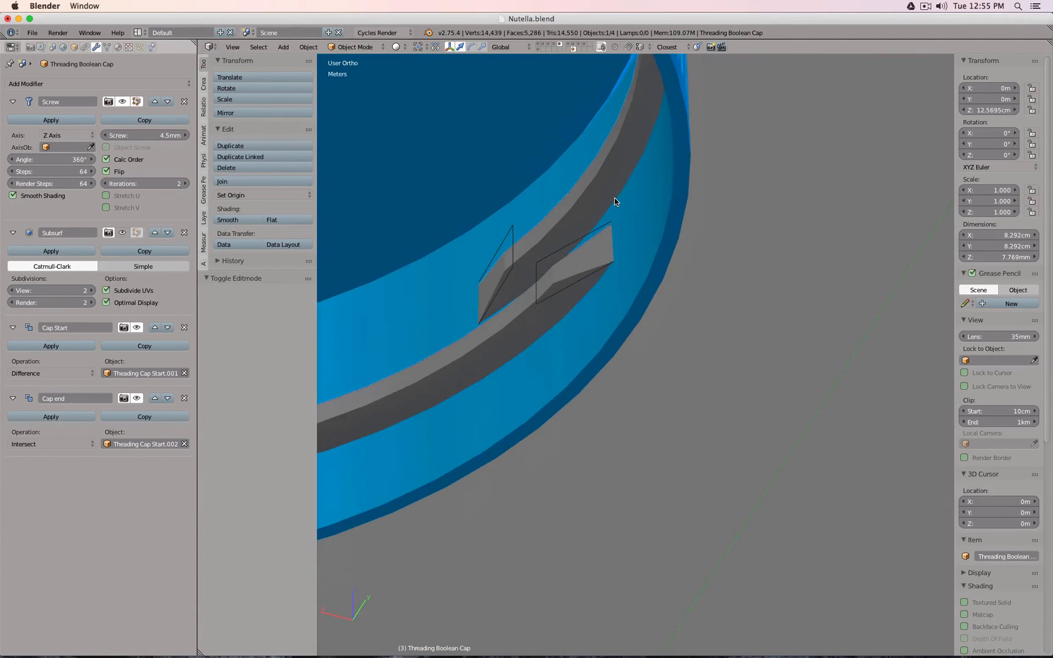
- Isolate the Cap's layer, select the Cap, and add a Boolean modifier placed above its EdgeSplit modifier
middle_drag(642, 186, 536, 215)
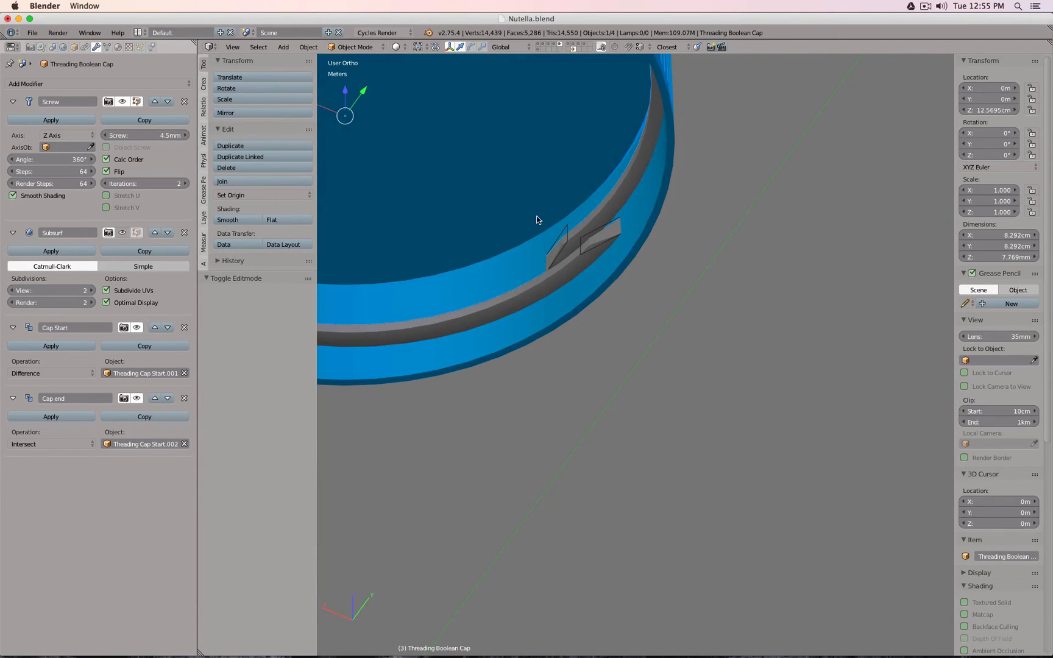
click(562, 46)
right_click(537, 162)
key(z)
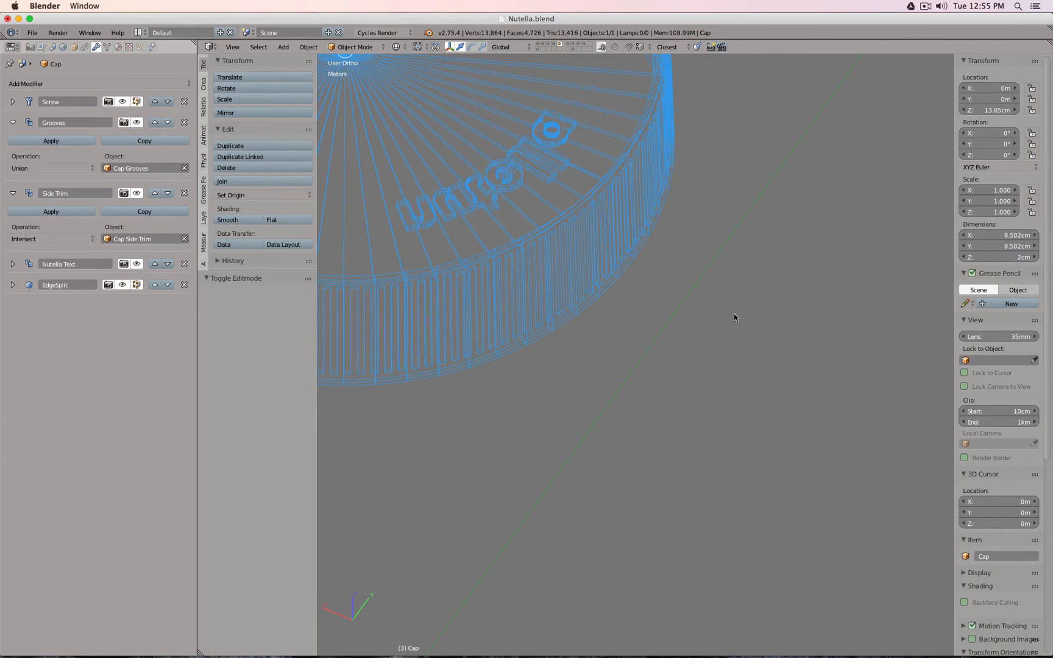
click(96, 83)
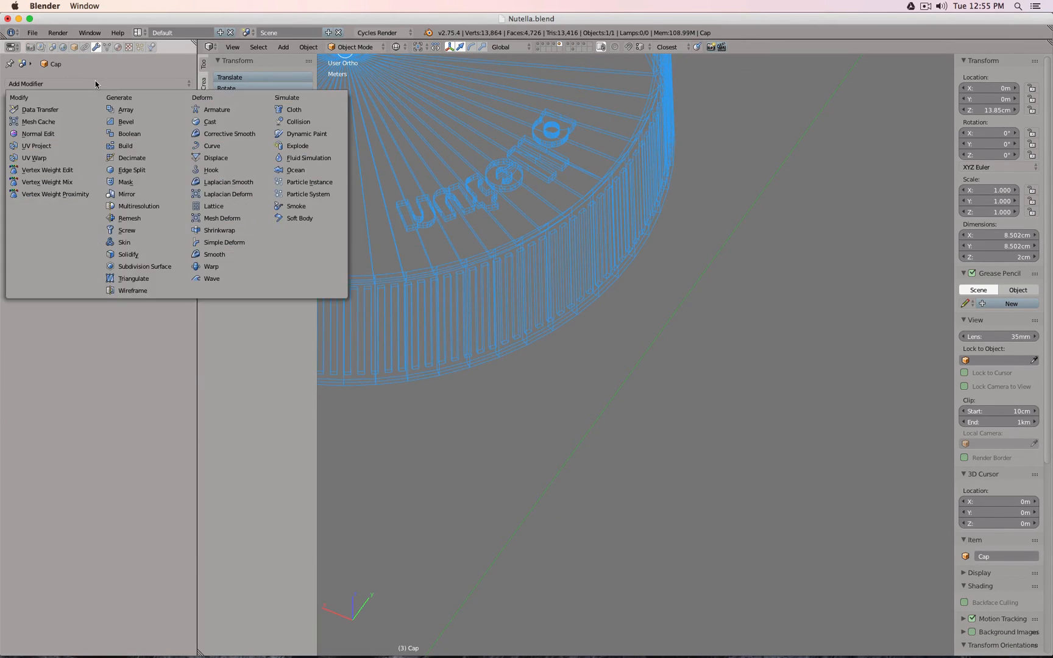
click(129, 133)
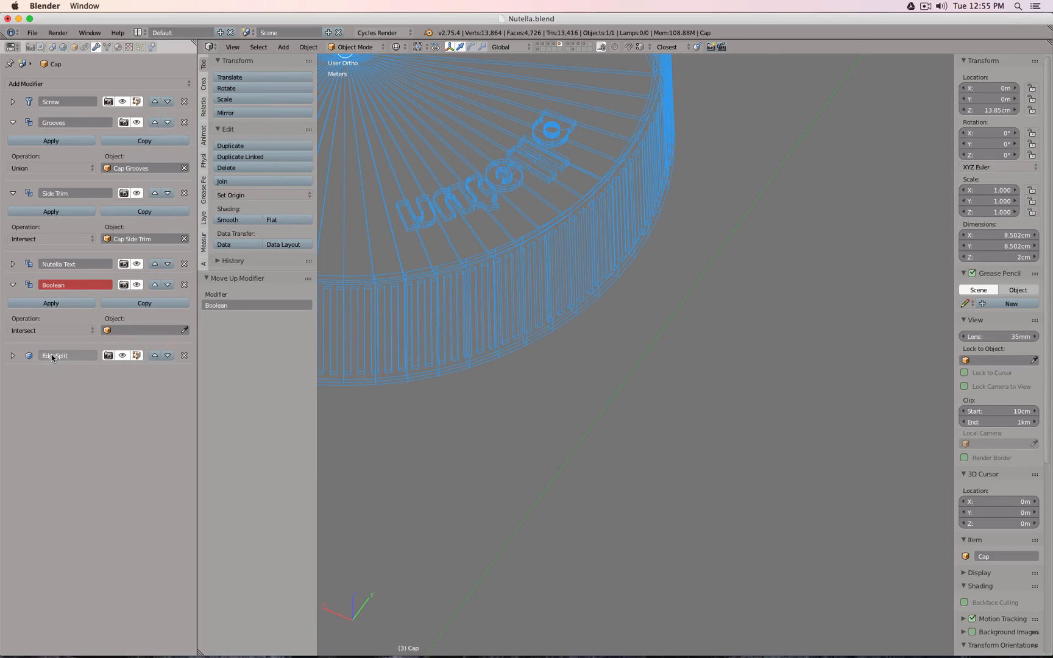
- Compare the Cap's shading with its EdgeSplit modifier hidden and shown in the viewport
click(84, 332)
scroll(582, 293, down, 5)
key(z)
middle_drag(582, 293, 652, 323)
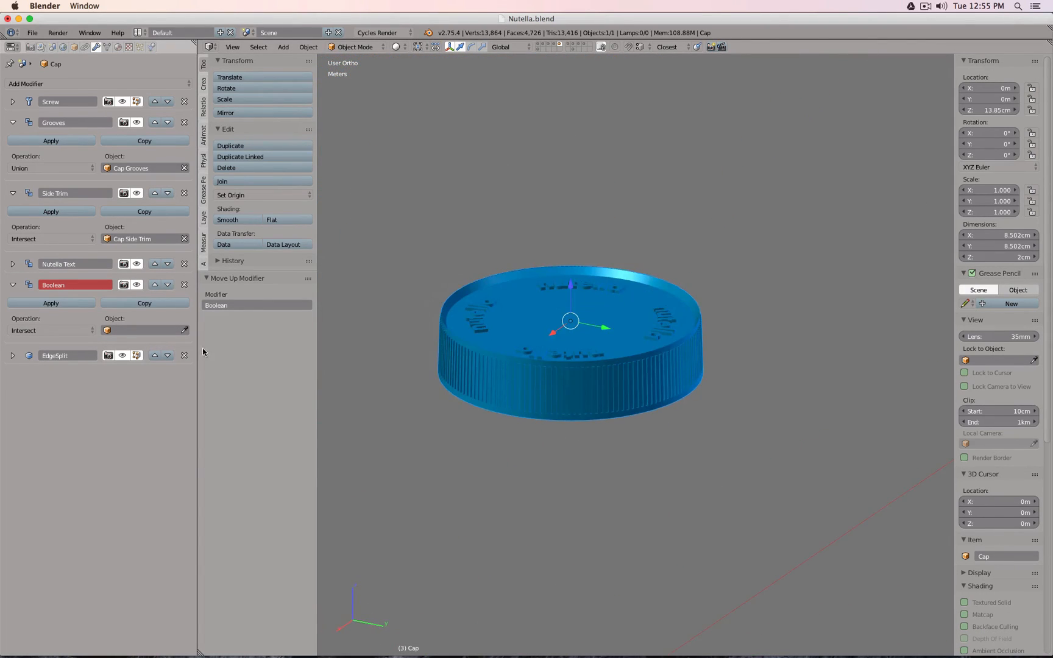
click(124, 356)
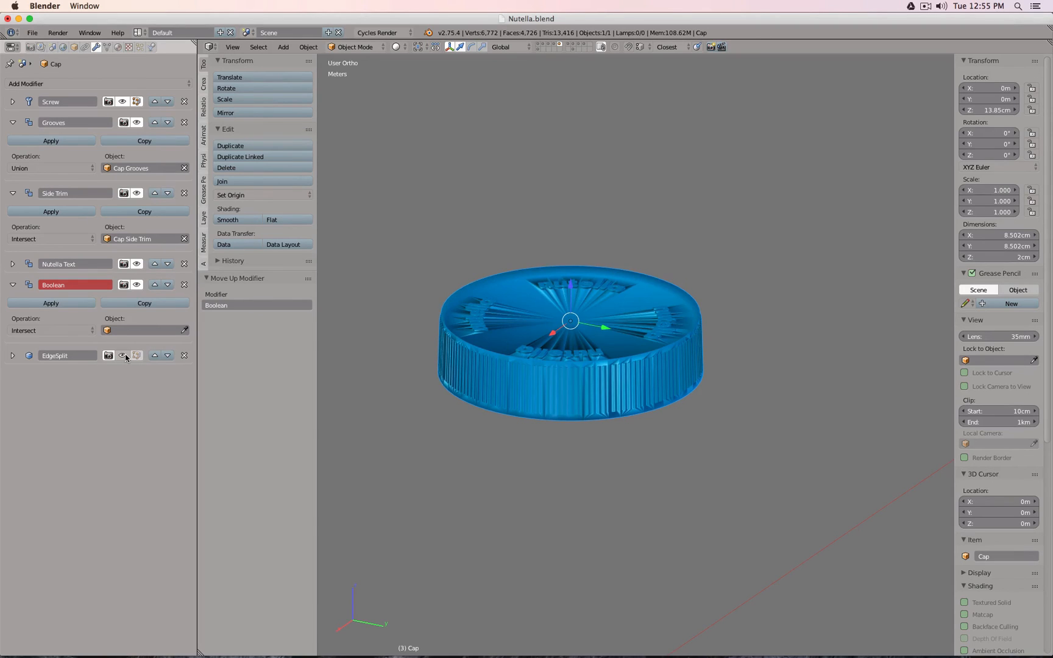
click(124, 356)
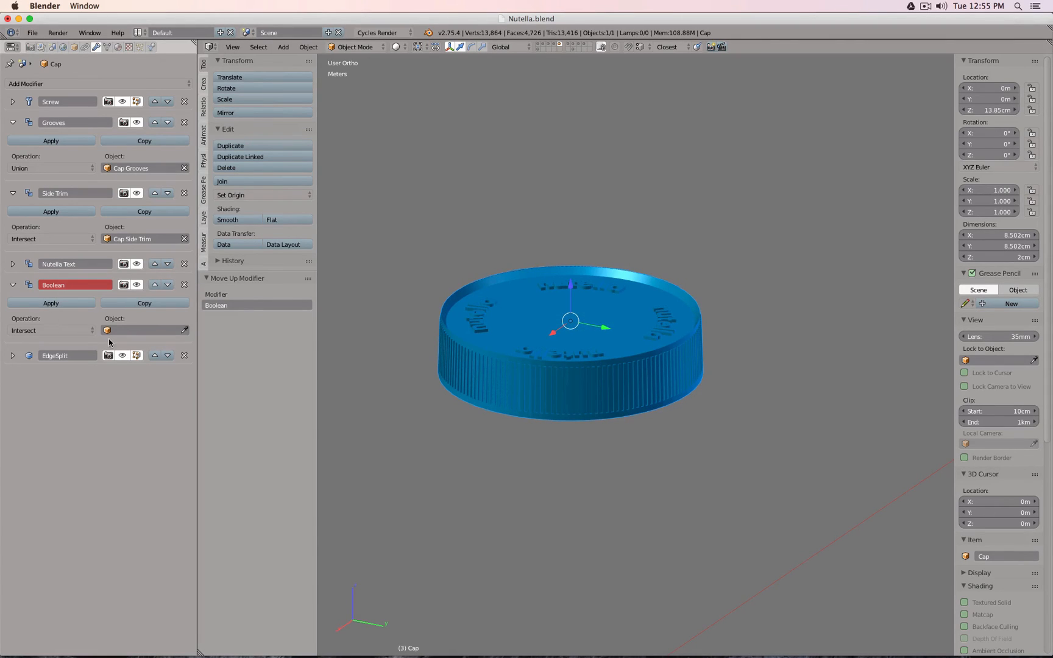
- Set the Cap's new Boolean modifier to Union and rename it Threading
click(68, 330)
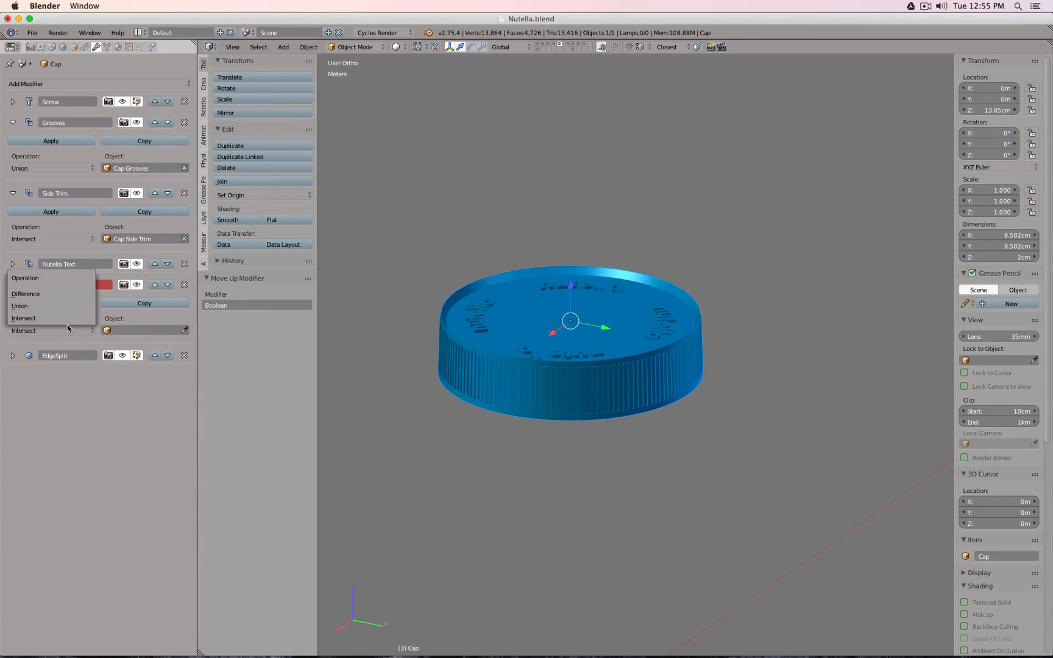
click(84, 308)
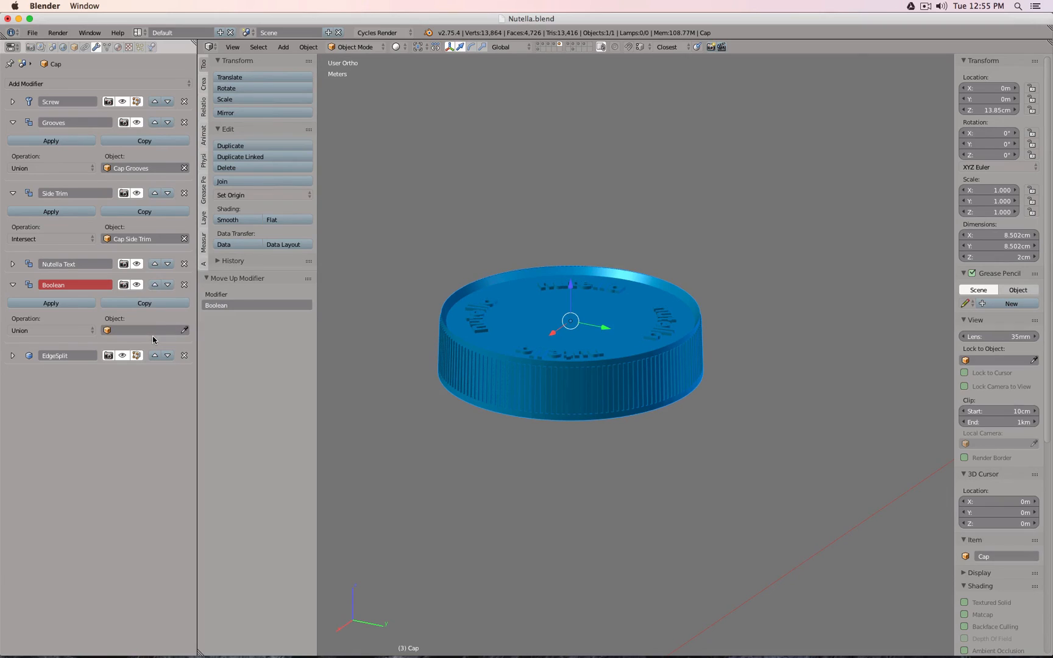
click(89, 282)
text(Threading)
key(Return)
- Assign Threading Boolean Cap as the object of the Threading modifier
click(134, 331)
text(thre)
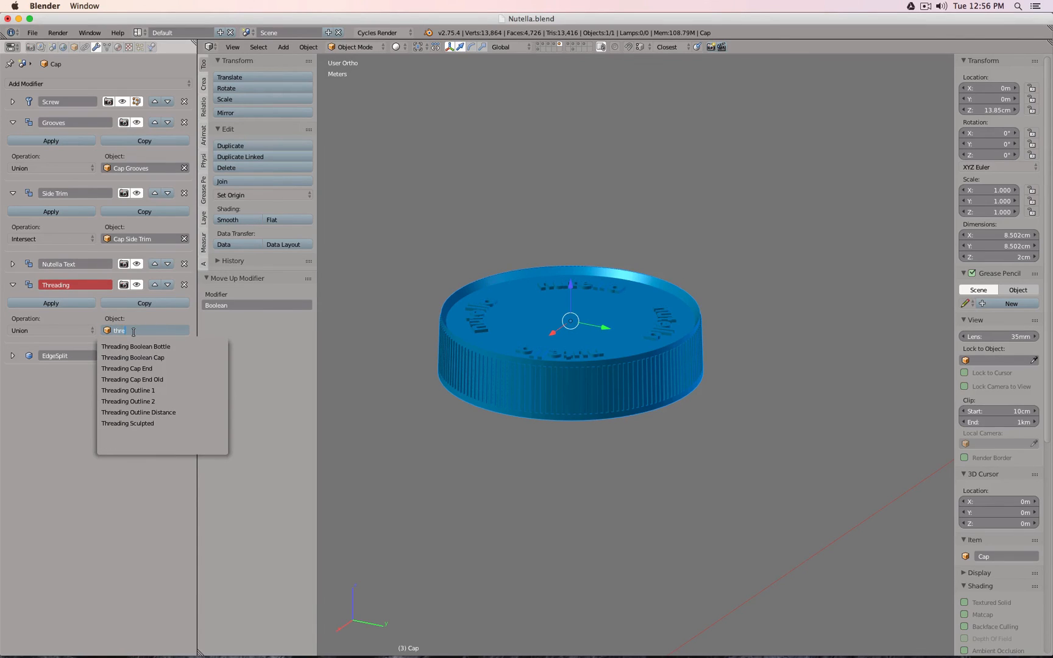
key(Down)
key(Down)
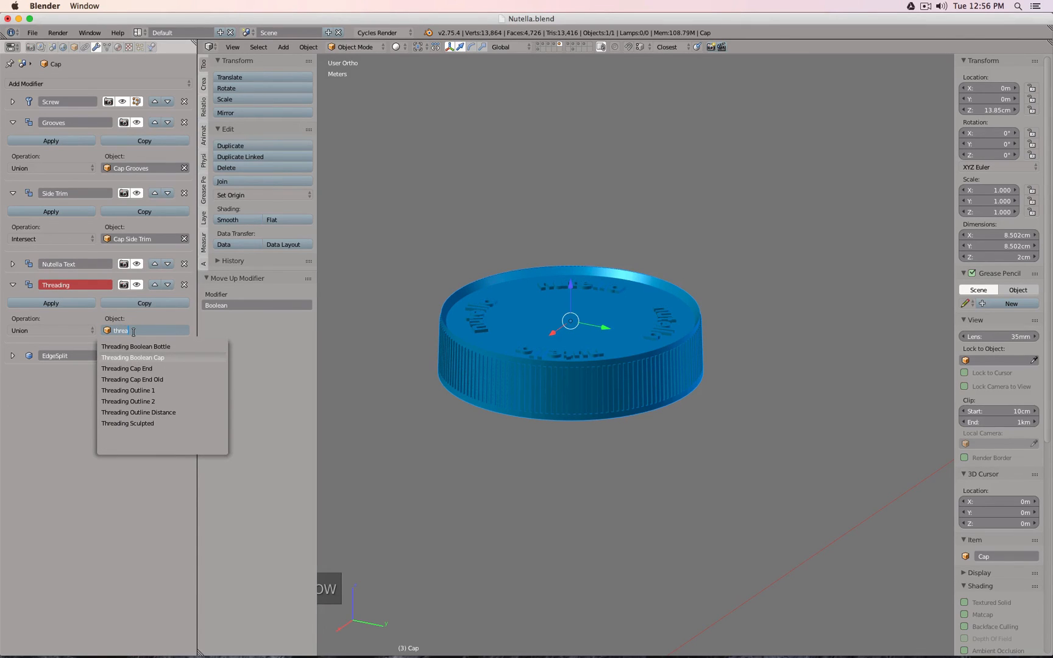
key(Return)
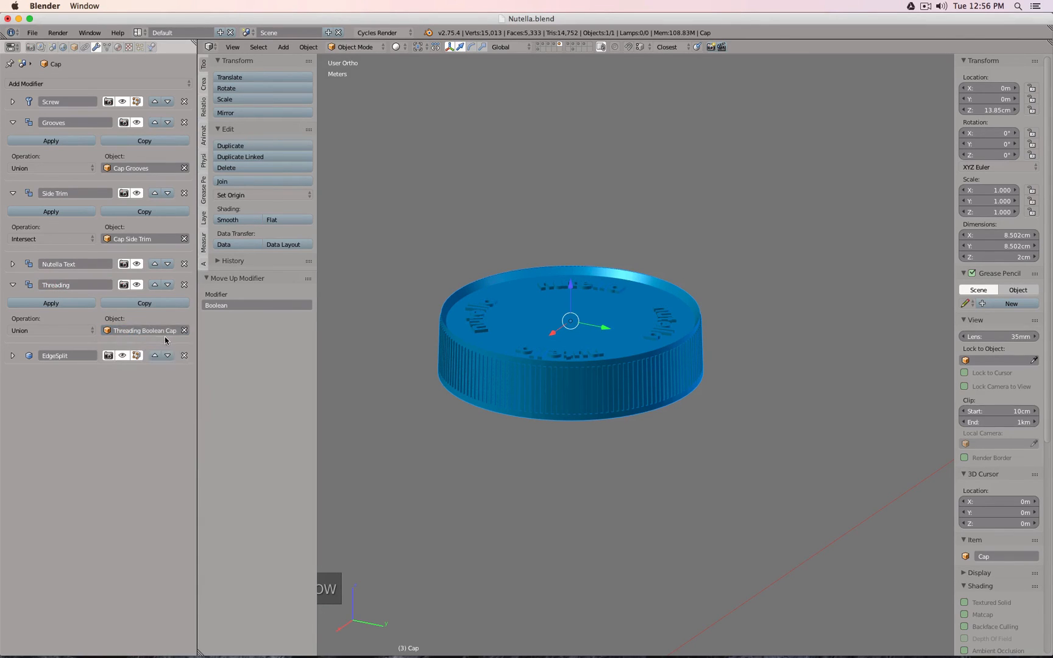
- Examine the Cap's ribbed outside and the thread joined to its inner wall
scroll(575, 377, up, 8)
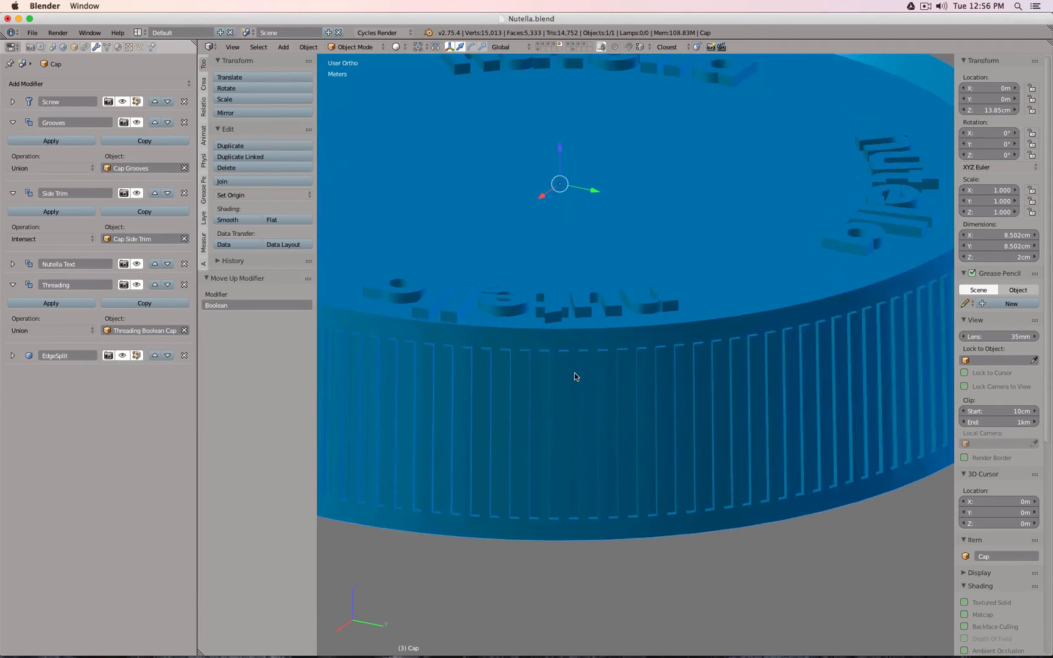
scroll(575, 375, down, 4)
key(z)
middle_drag(582, 393, 547, 242)
key(z)
middle_drag(582, 362, 720, 272)
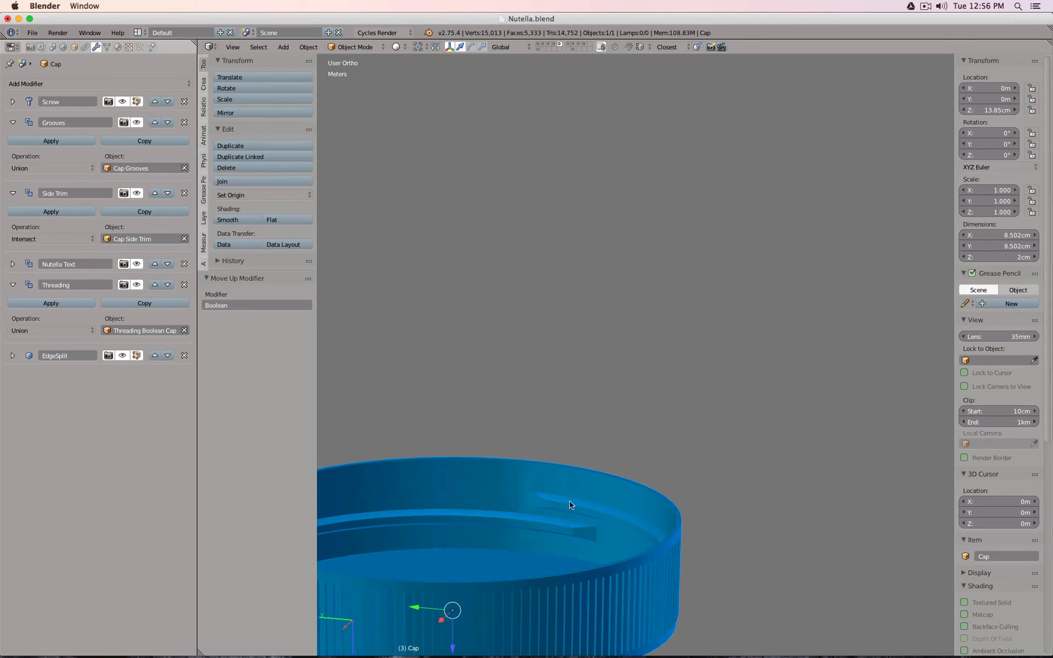
shift+middle_drag(569, 501, 626, 603)
scroll(645, 408, down, 4)
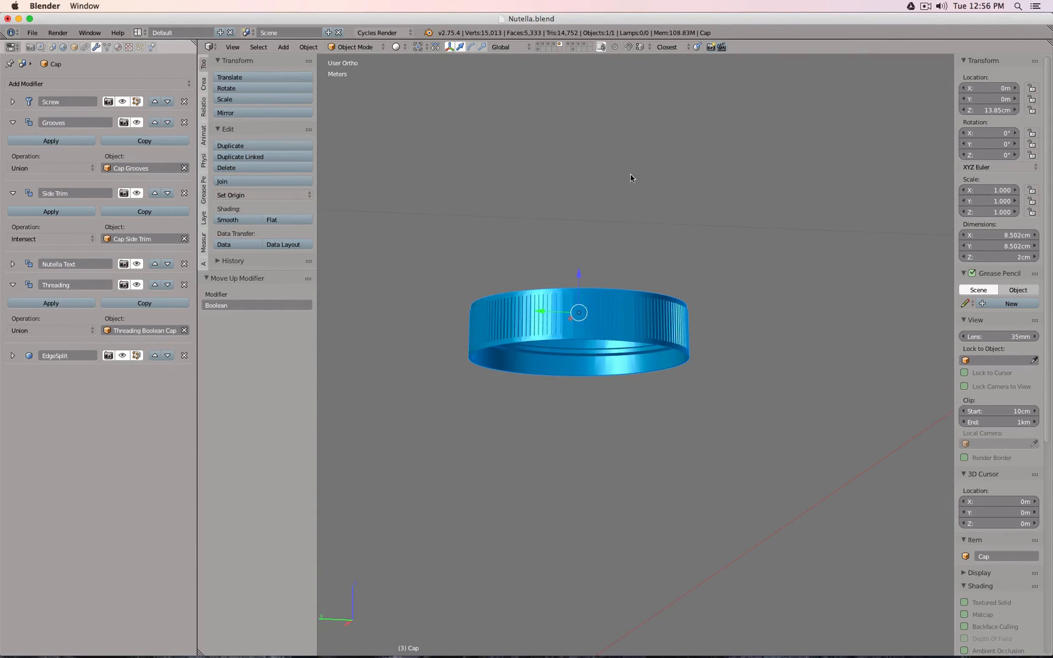
- Show the bottle's layer together with the Cap and clip the view to a vertical section through both
shift+click(584, 45)
middle_drag(564, 164, 759, 218)
key(KP_3)
key(KP_1)
key(KP_7)
scroll(566, 219, up, 8)
mouse_move(647, 329)
middle_down()
mouse_move(667, 318)
mouse_move(657, 320)
middle_up()
scroll(650, 321, up, 4)
scroll(657, 320, down, 5)
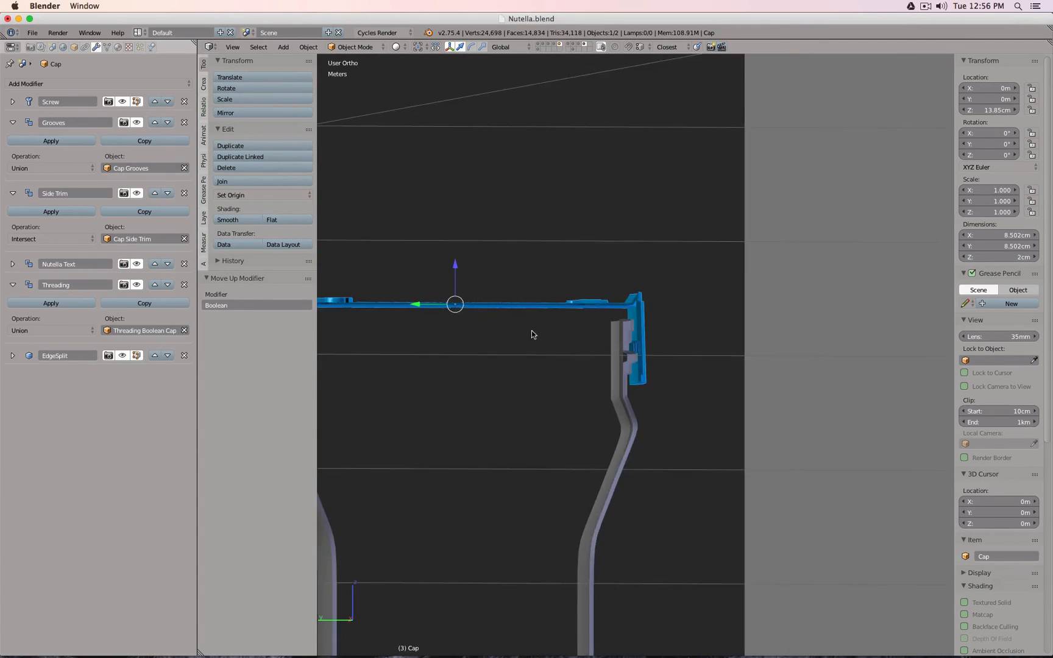
- Examine on both sides of the section how the cap thread meshes with the bottle thread
shift+middle_drag(532, 330, 806, 315)
scroll(460, 329, up, 5)
mouse_move(460, 329)
shift+middle_down()
mouse_move(630, 340)
mouse_move(669, 329)
mouse_move(655, 342)
mouse_move(438, 323)
mouse_move(465, 312)
shift+middle_up()
scroll(659, 335, down, 3)
scroll(437, 321, up, 1)
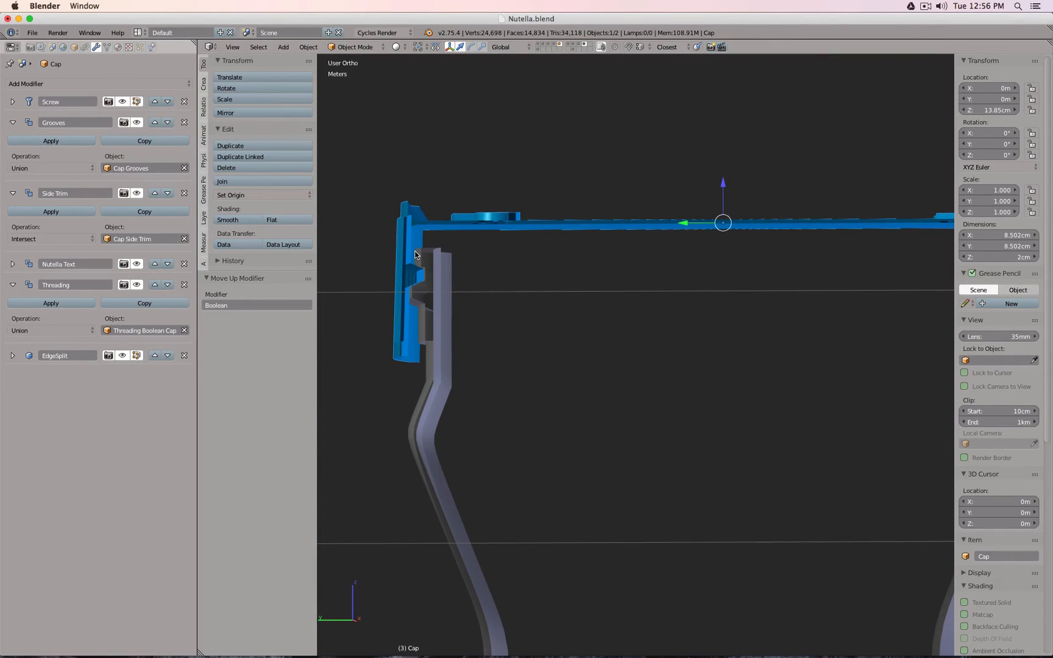
scroll(483, 341, down, 3)
shift+middle_drag(709, 376, 488, 381)
scroll(511, 369, down, 2)
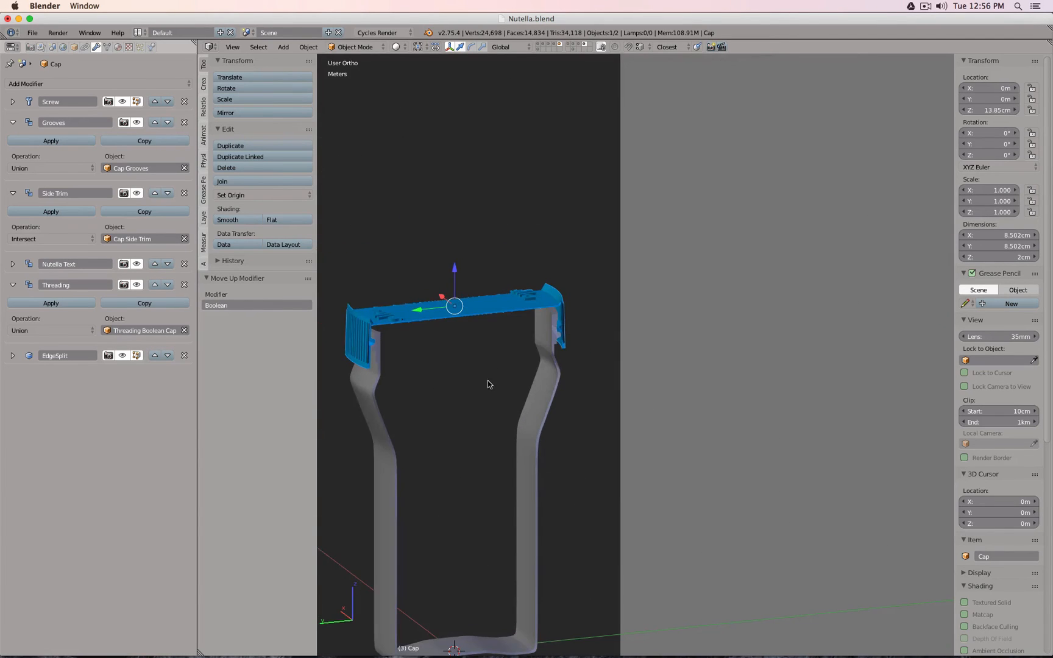
- Clear the view clipping and examine the closed jar from the front, top, right side and tilted from above
key(KP_1)
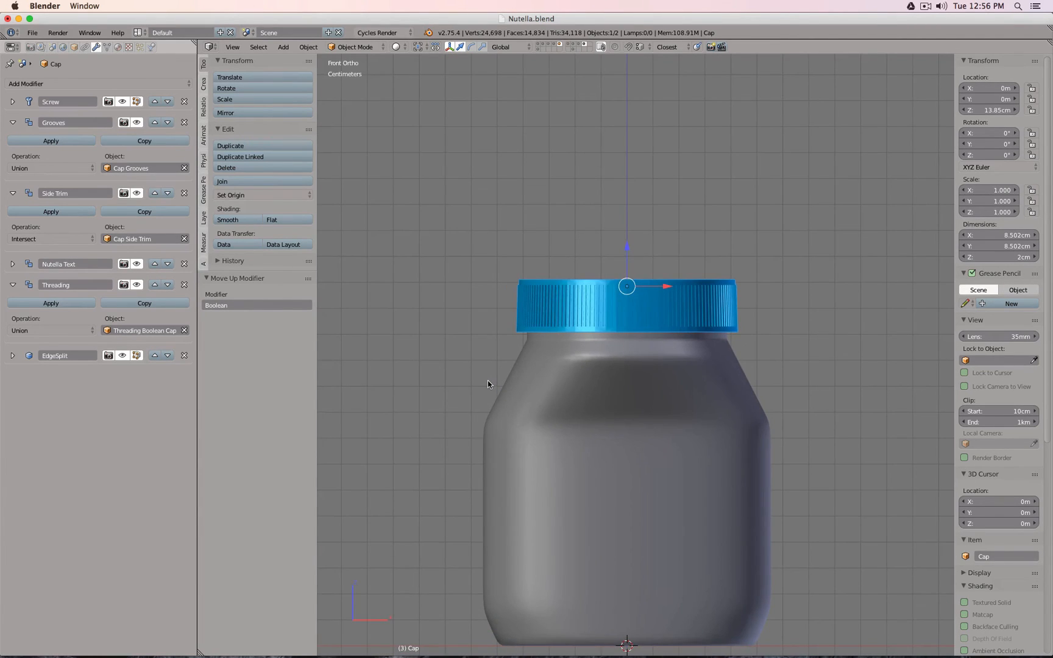
scroll(565, 383, up, 3)
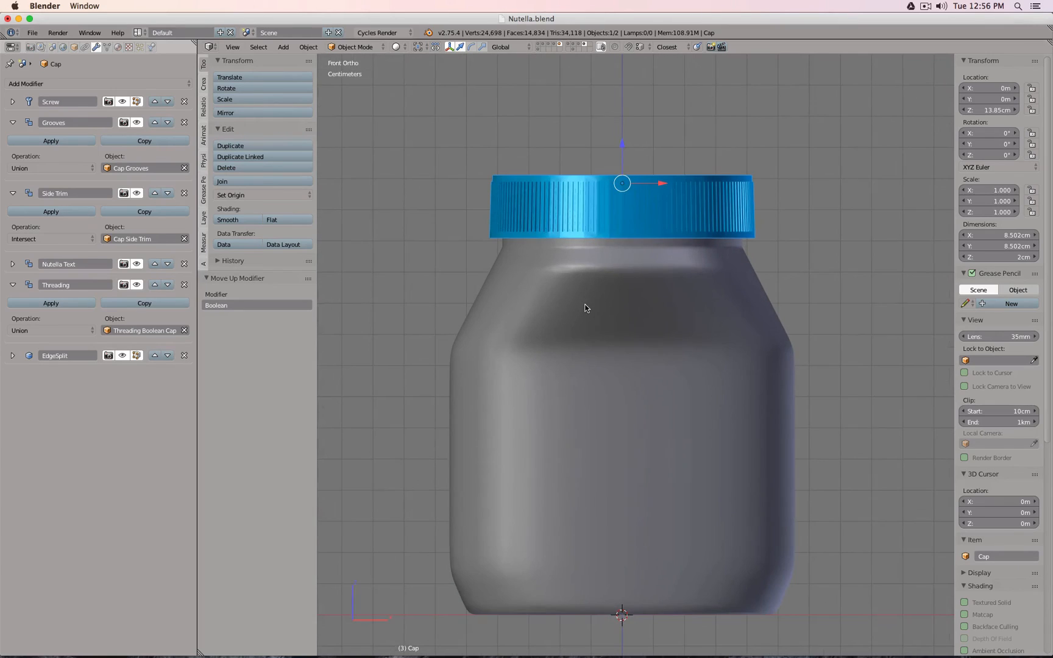
key(KP_7)
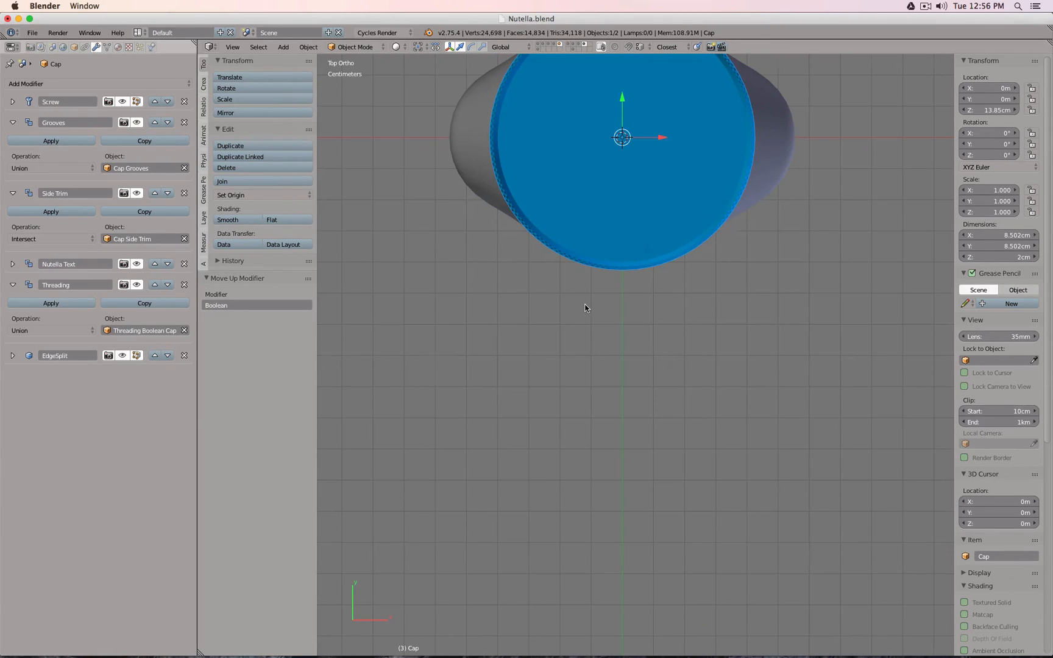
key(KP_1)
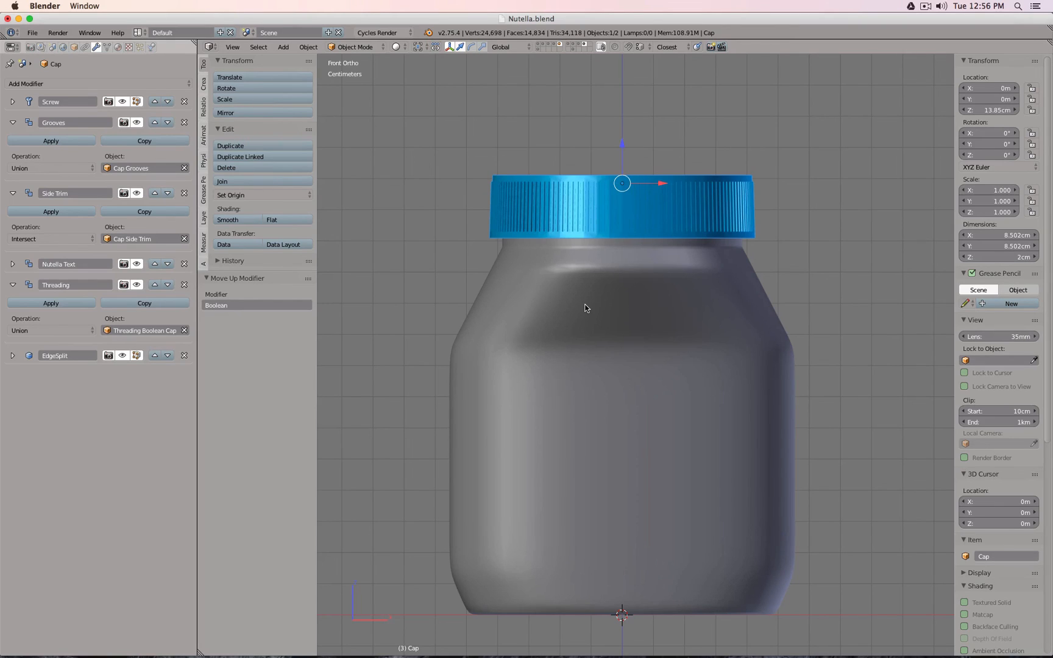
key(KP_3)
key(KP_1)
key(KP_7)
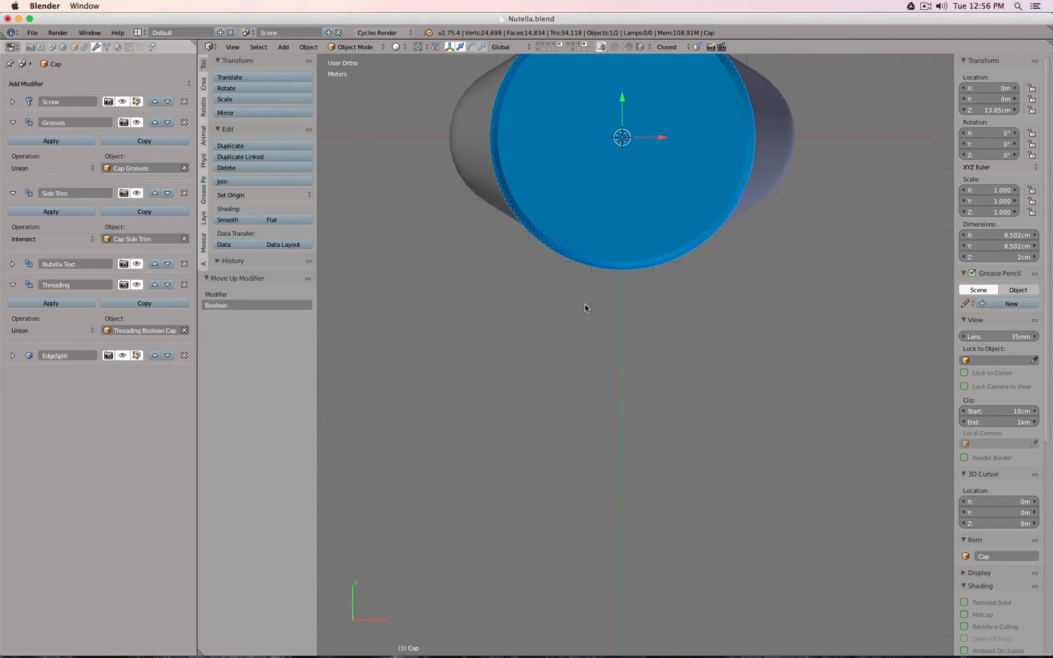
key(KP_1)
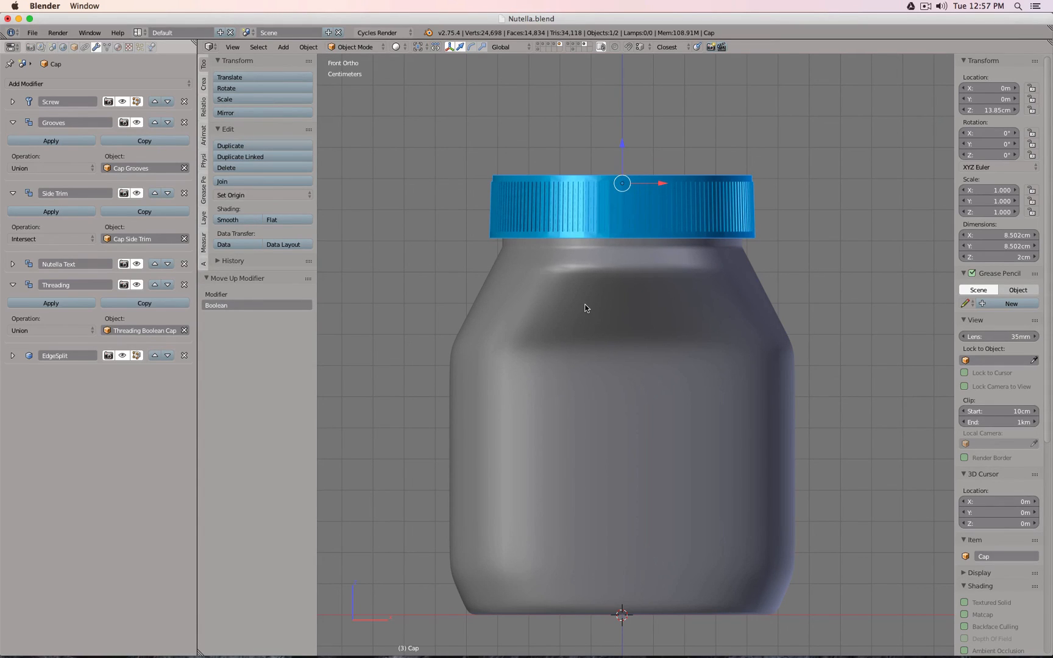
key(KP_3)
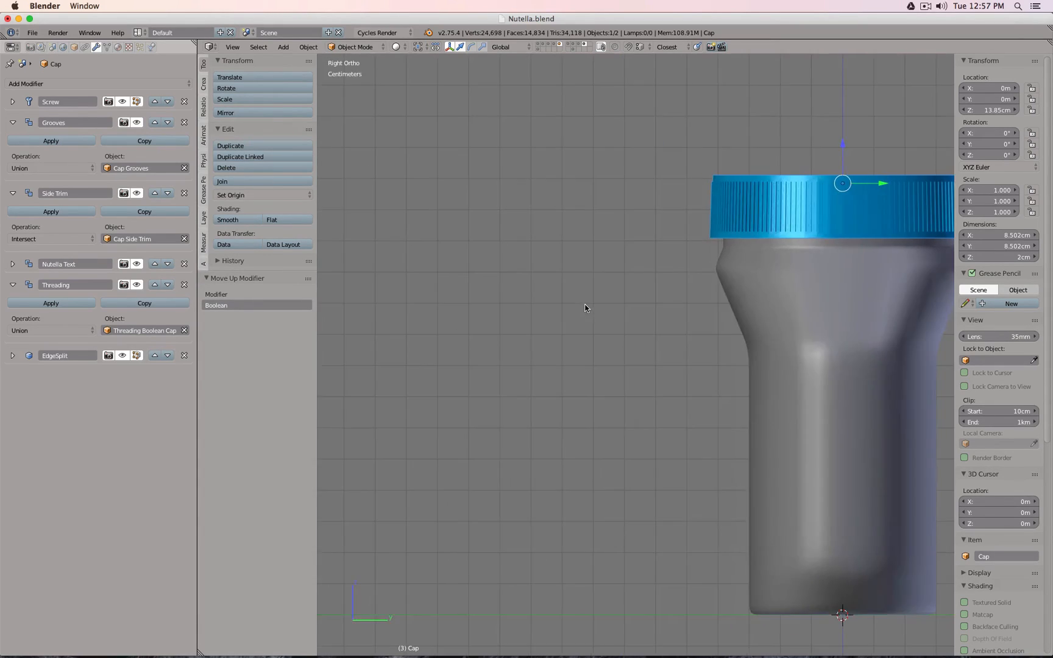
shift+middle_drag(699, 325, 494, 279)
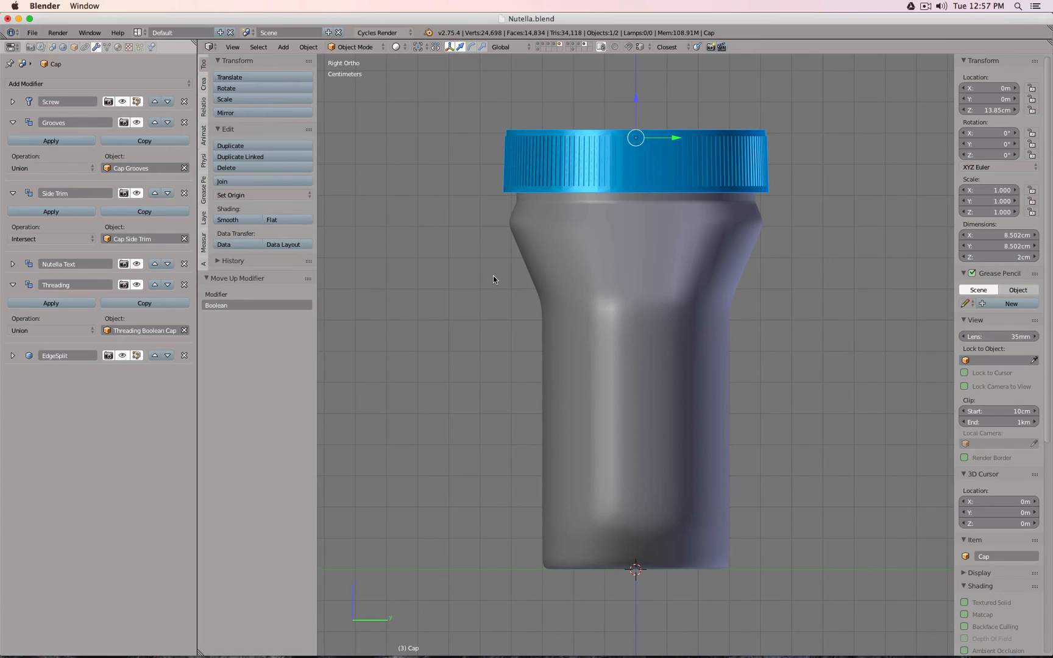
key(KP_1)
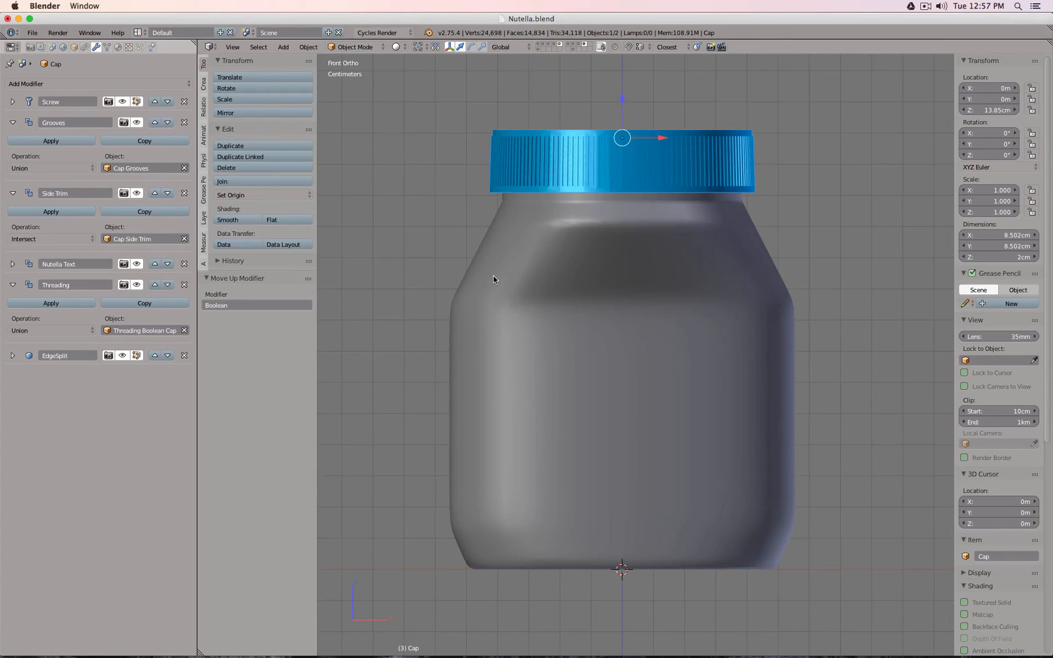
key(KP_8)
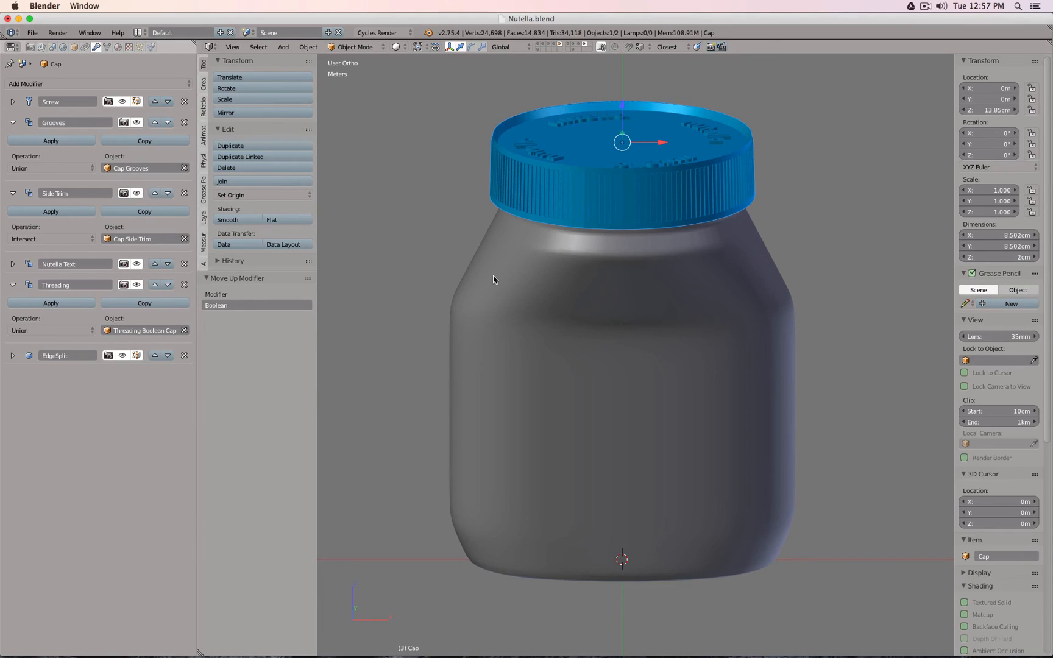
key(KP_8)
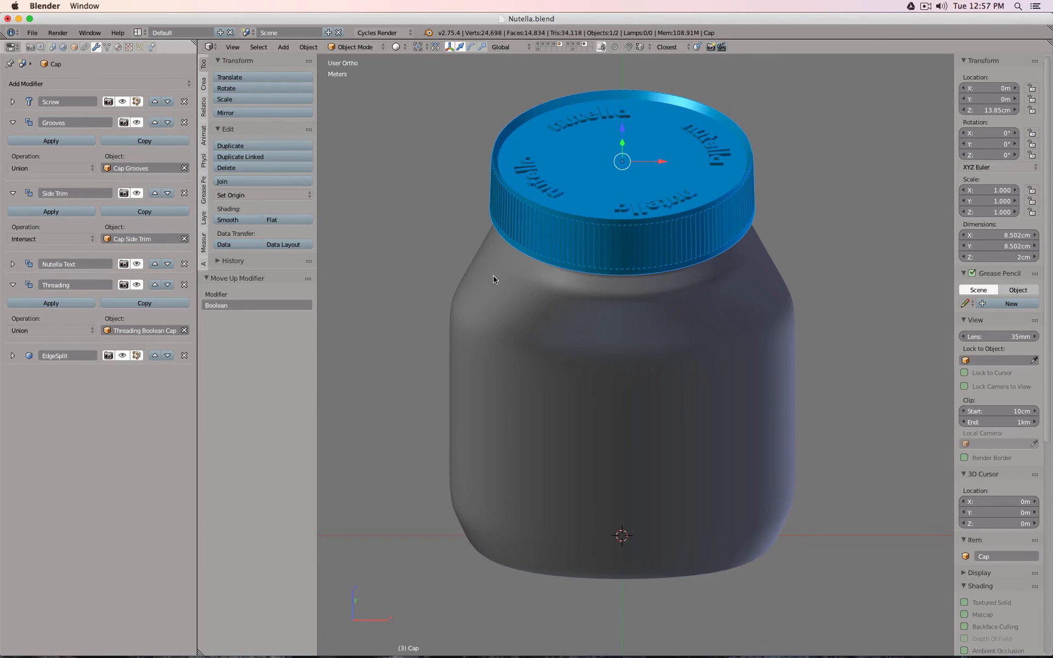